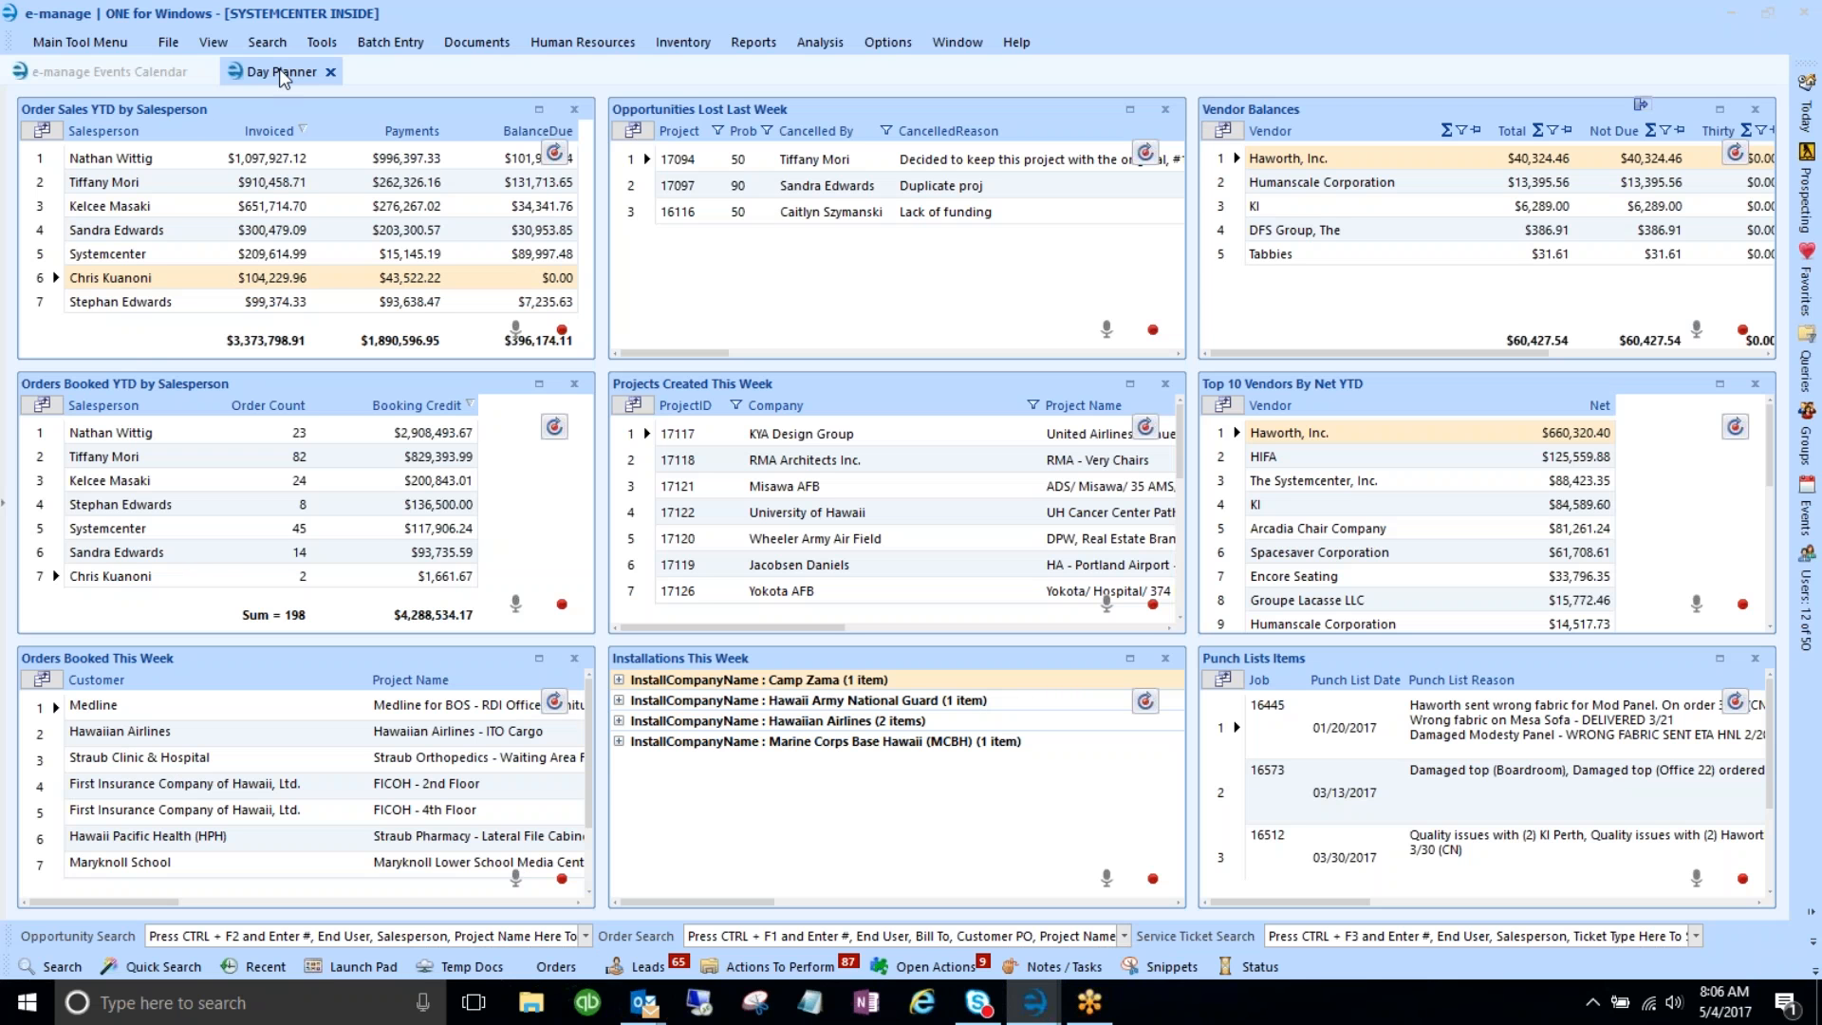
- Slide out the Today panel listing the Pre Sale and Post Sale grids
left_click(1598, 167)
mouse_move(1806, 118)
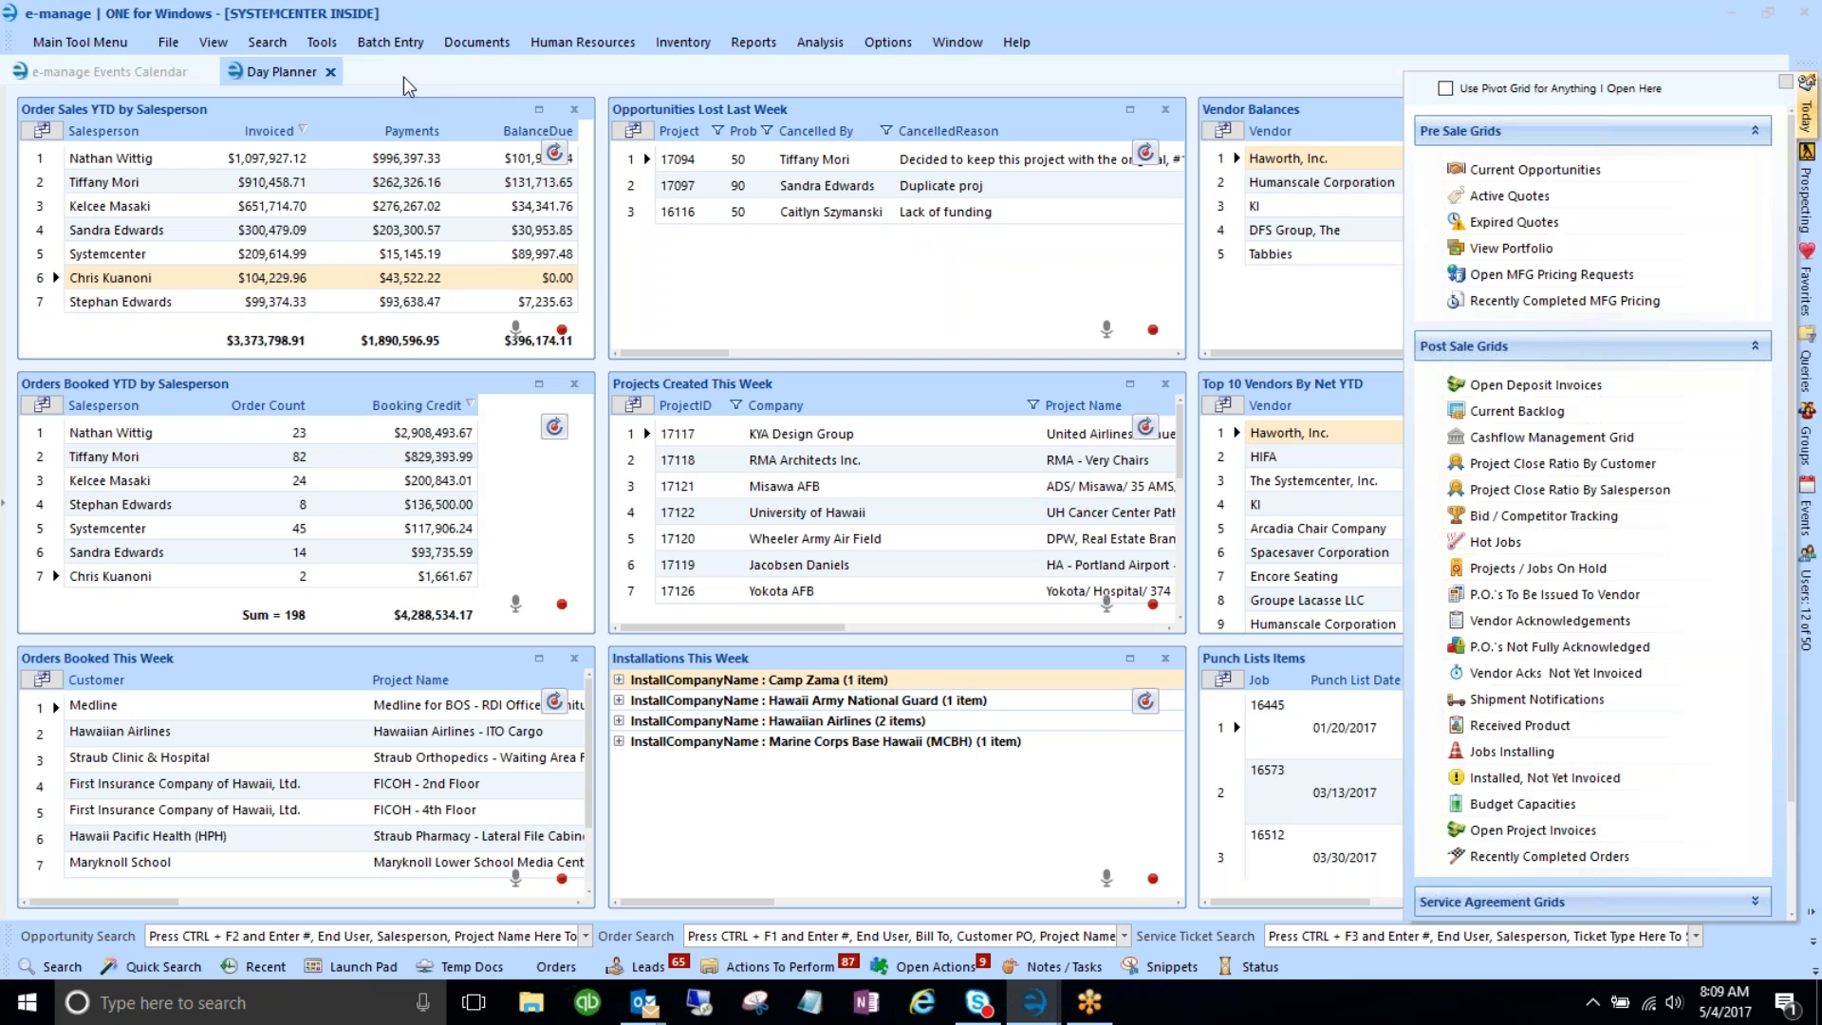
- Close the Today grids list and expand the dashboard items tree on the left edge
left_click(749, 261)
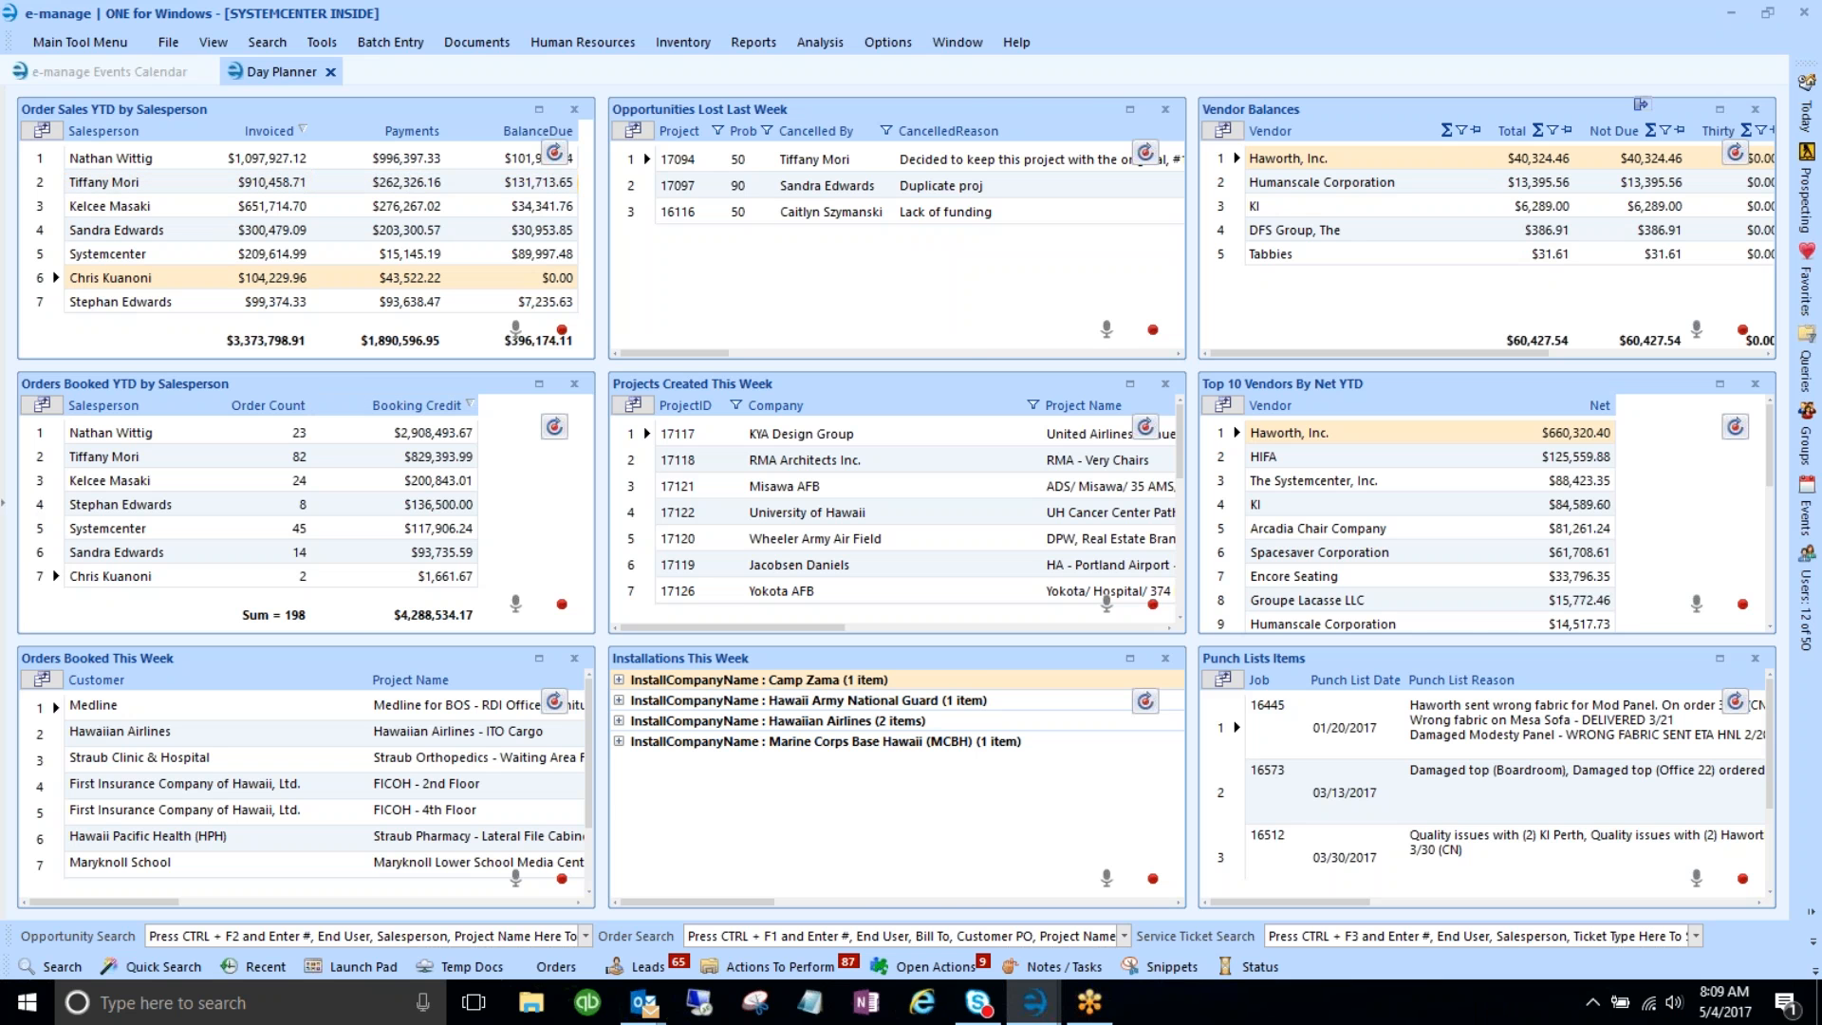
left_click(5, 512)
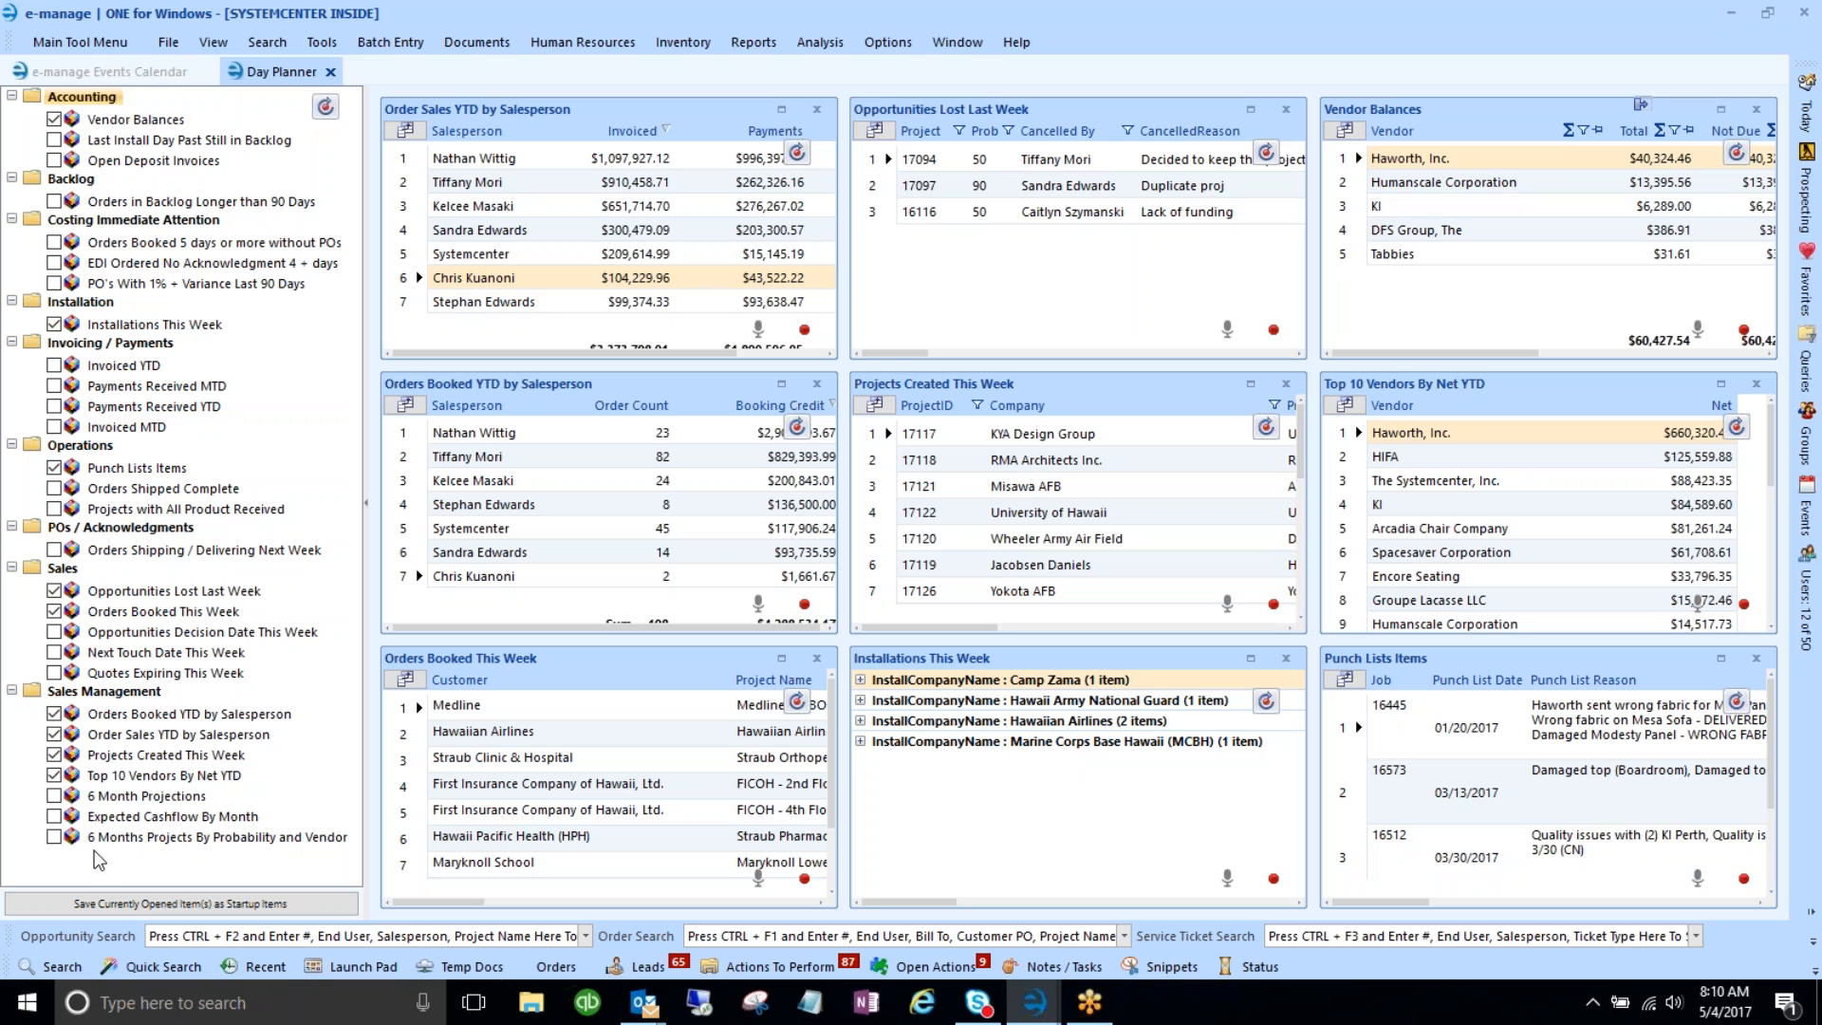
- Tick Orders Booked This Week under Sales in the dashboard items tree
left_click(54, 612)
left_click(589, 277)
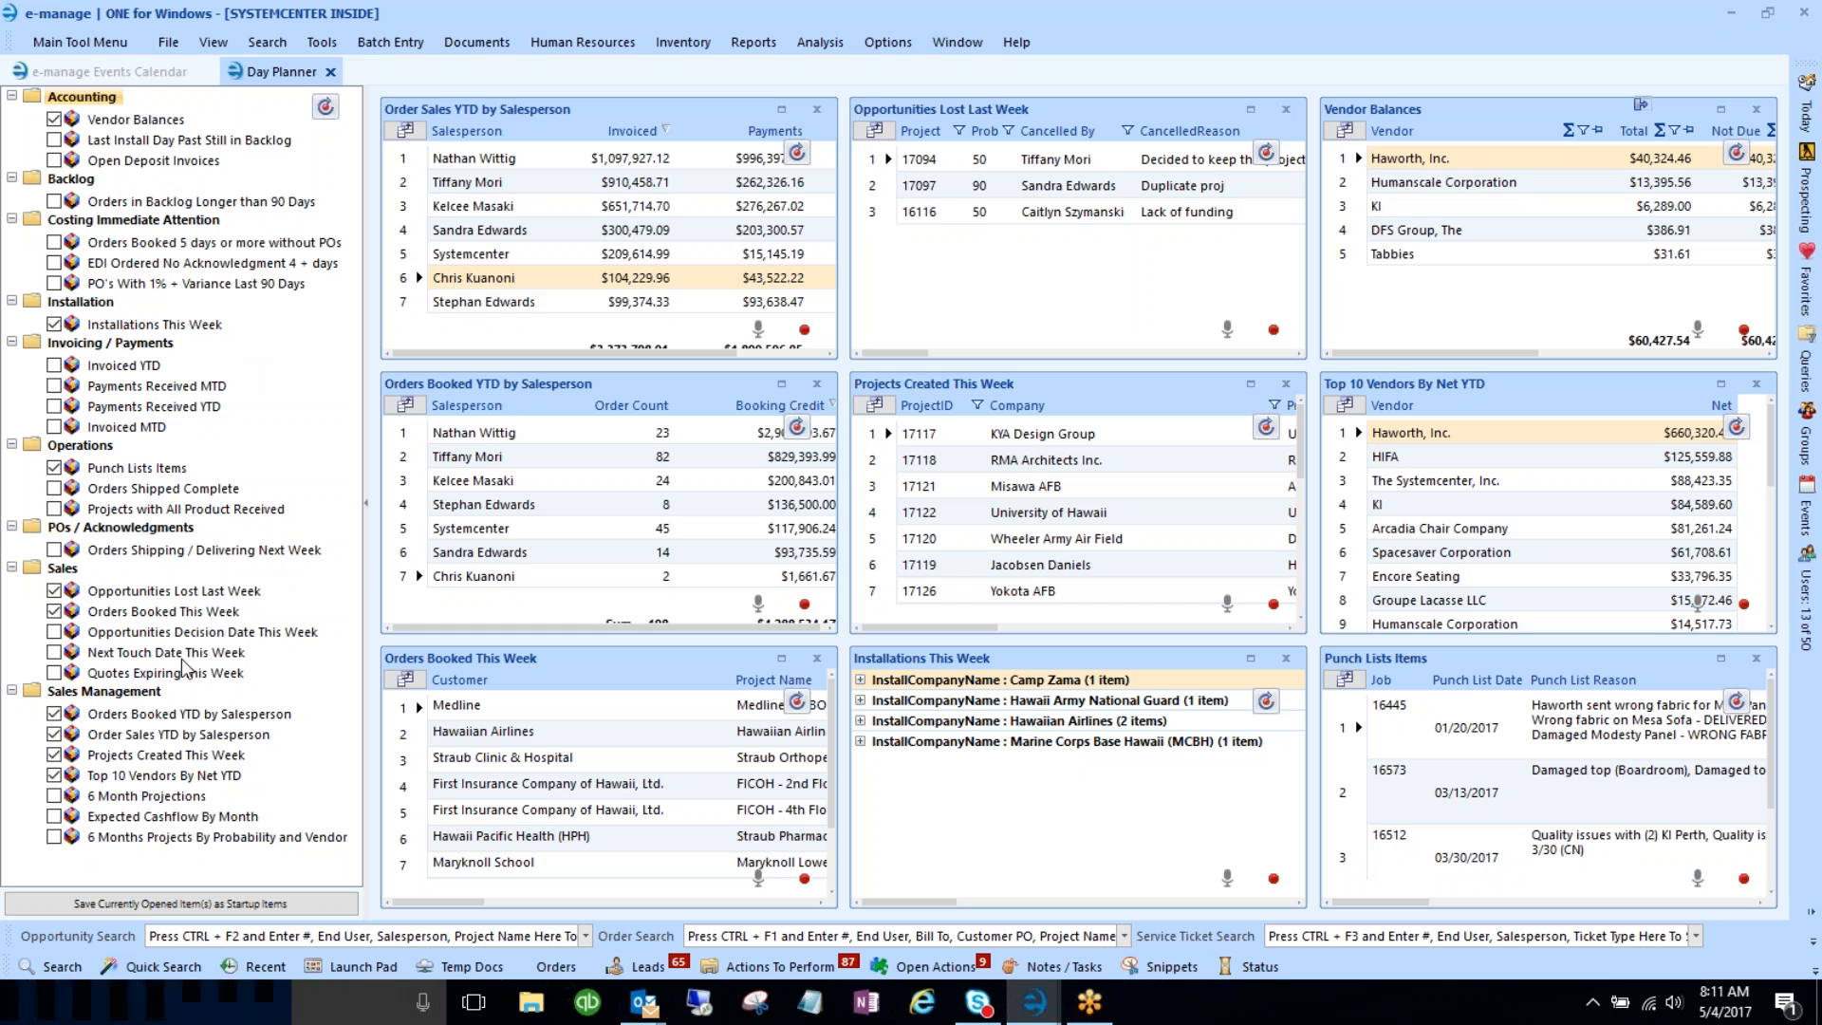
- Select Opportunities Decision Date, Next Touch Date and Quotes Expiring This Week in the tree
left_click(95, 632)
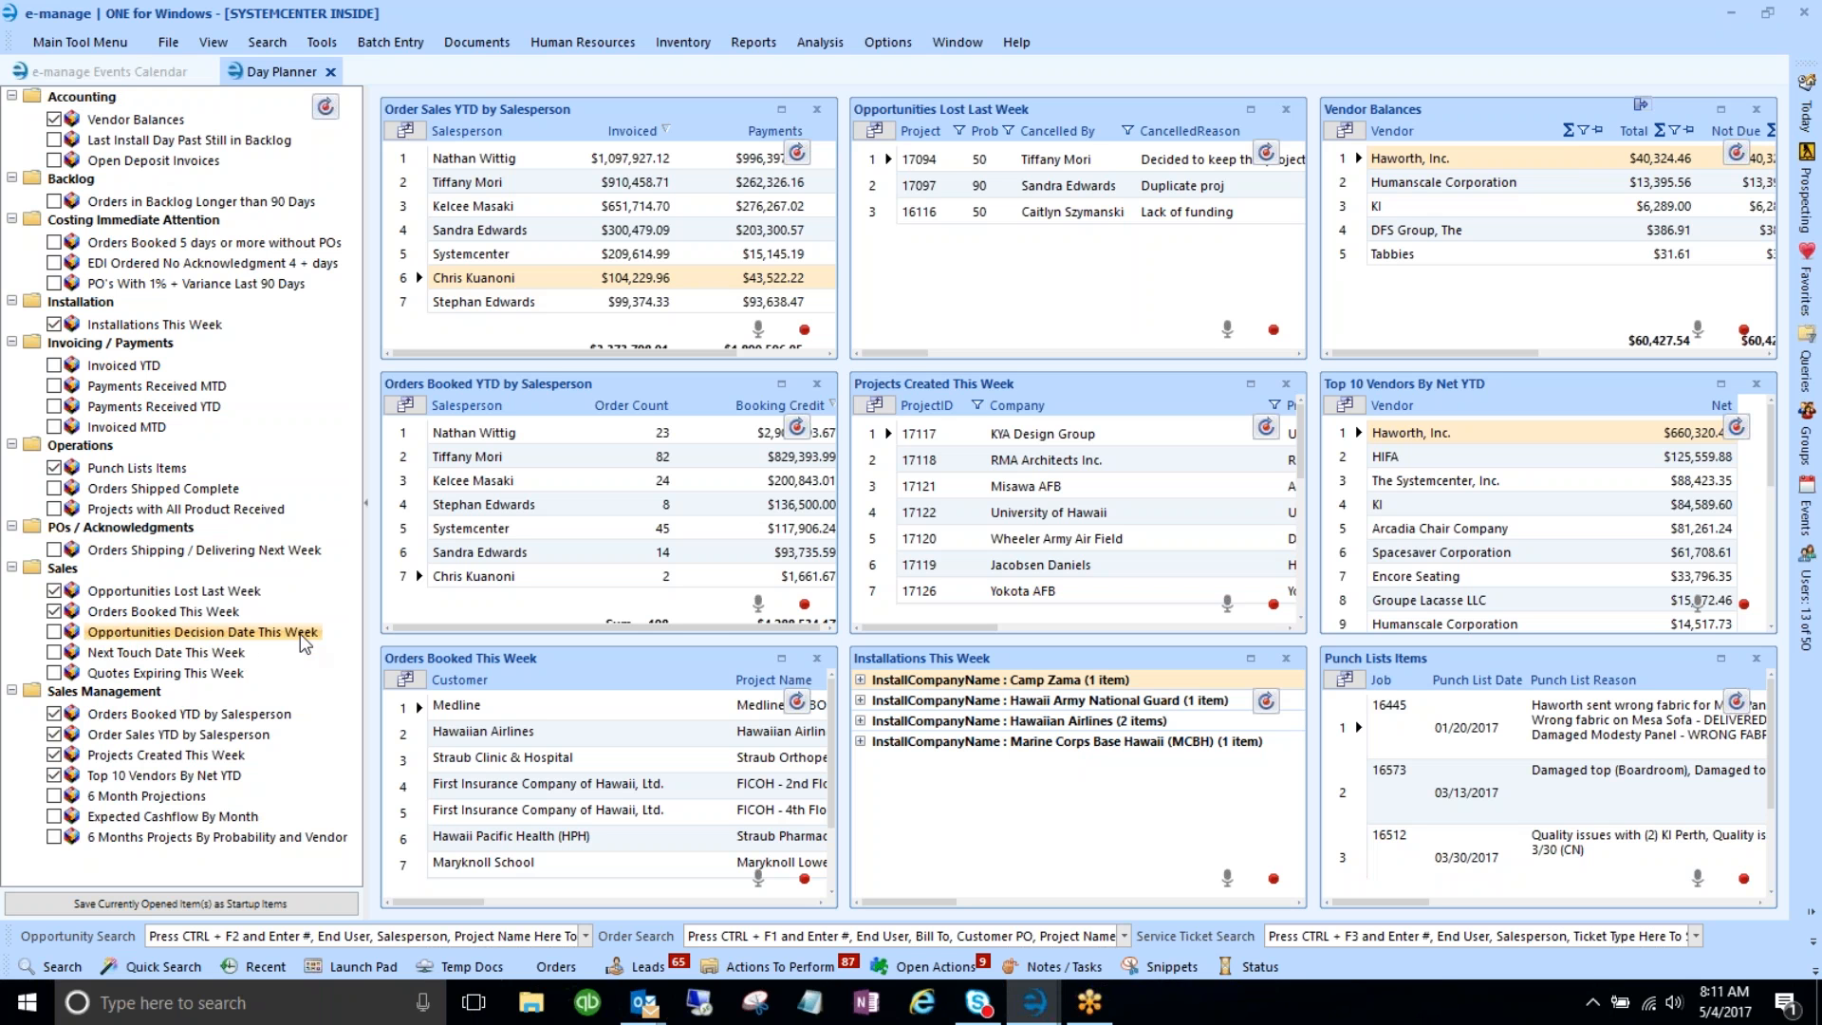
left_click(104, 653)
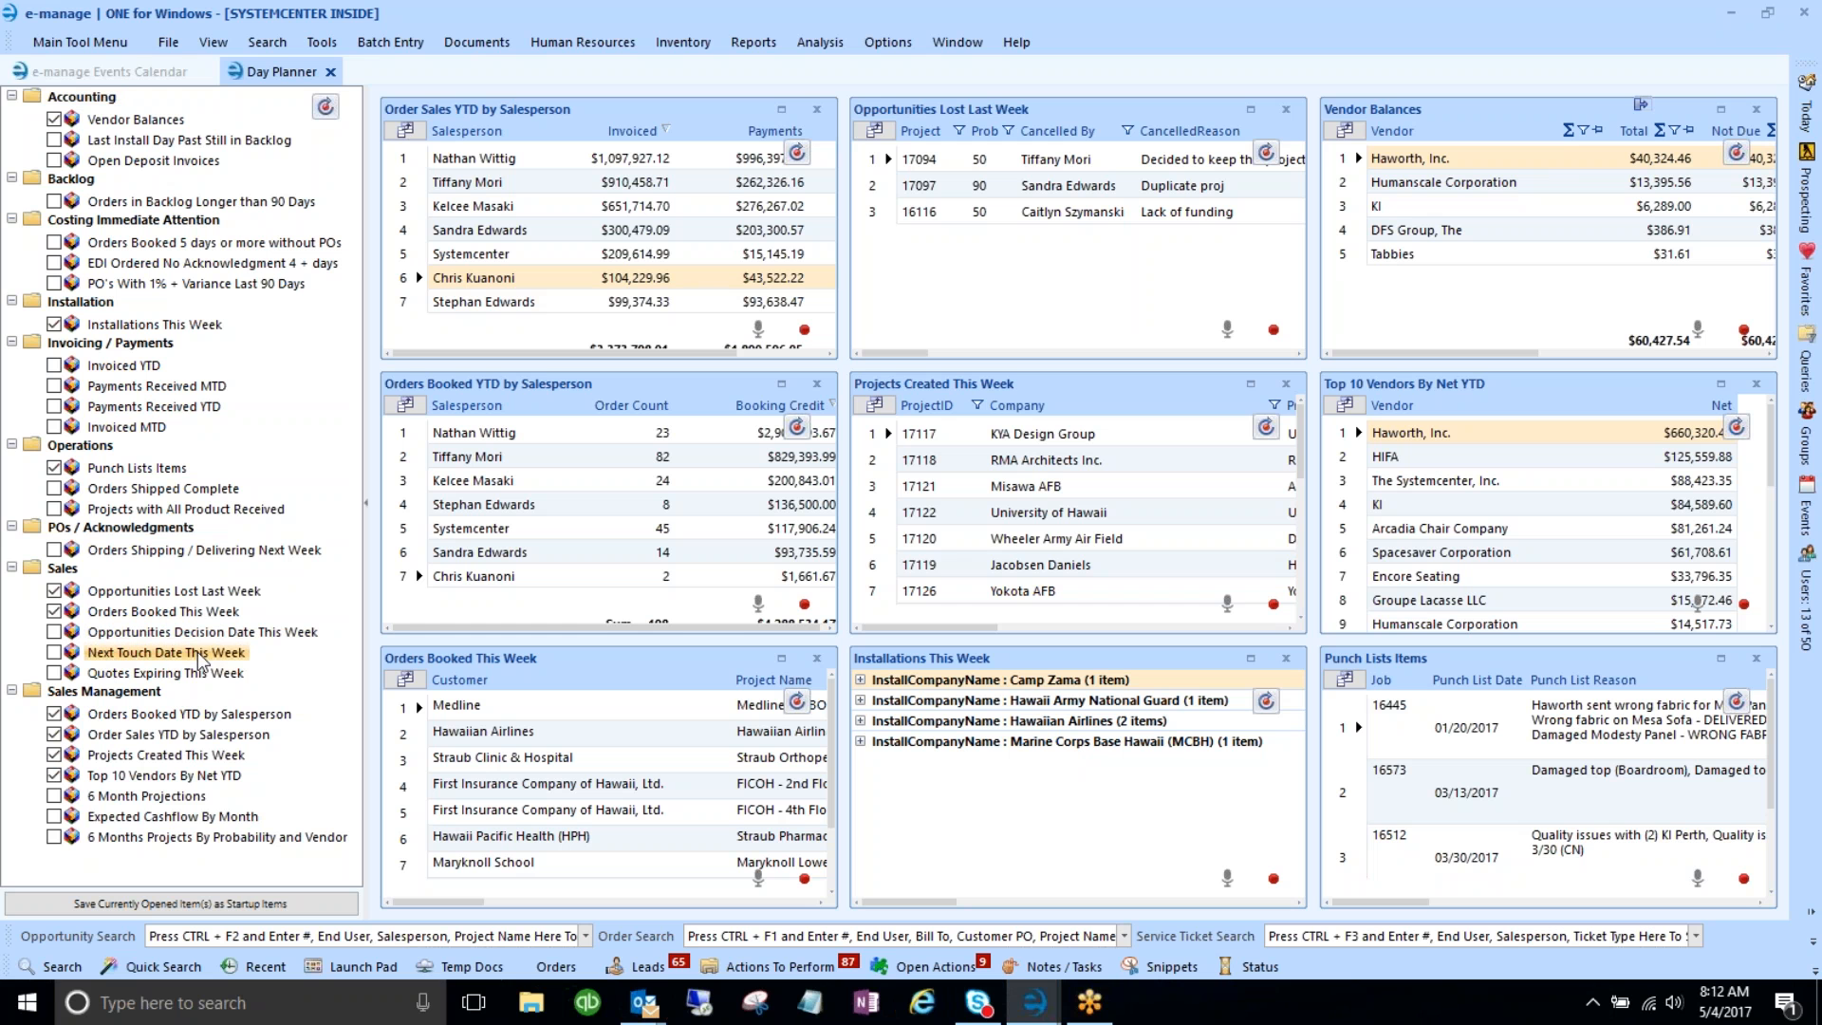
left_click(101, 674)
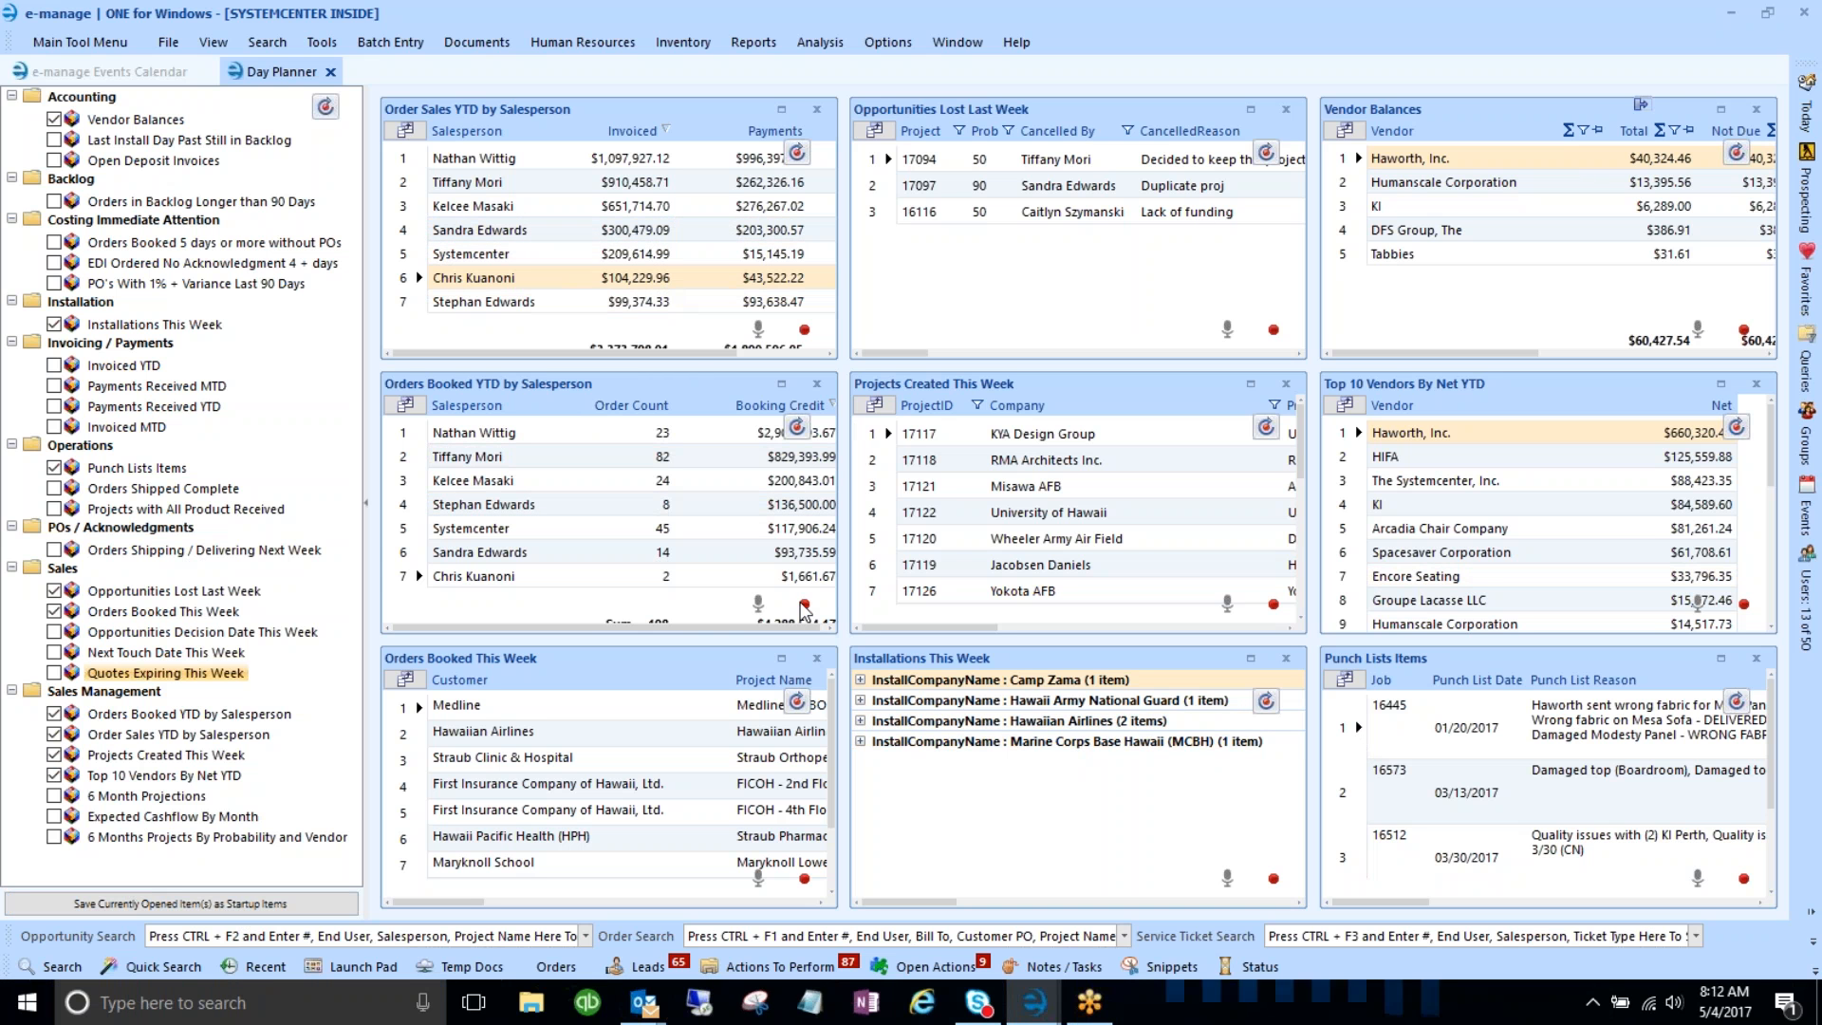
- Uncheck Orders Booked YTD by Salesperson, Order Sales YTD by Salesperson and Projects Created This Week
left_click(54, 715)
left_click(54, 734)
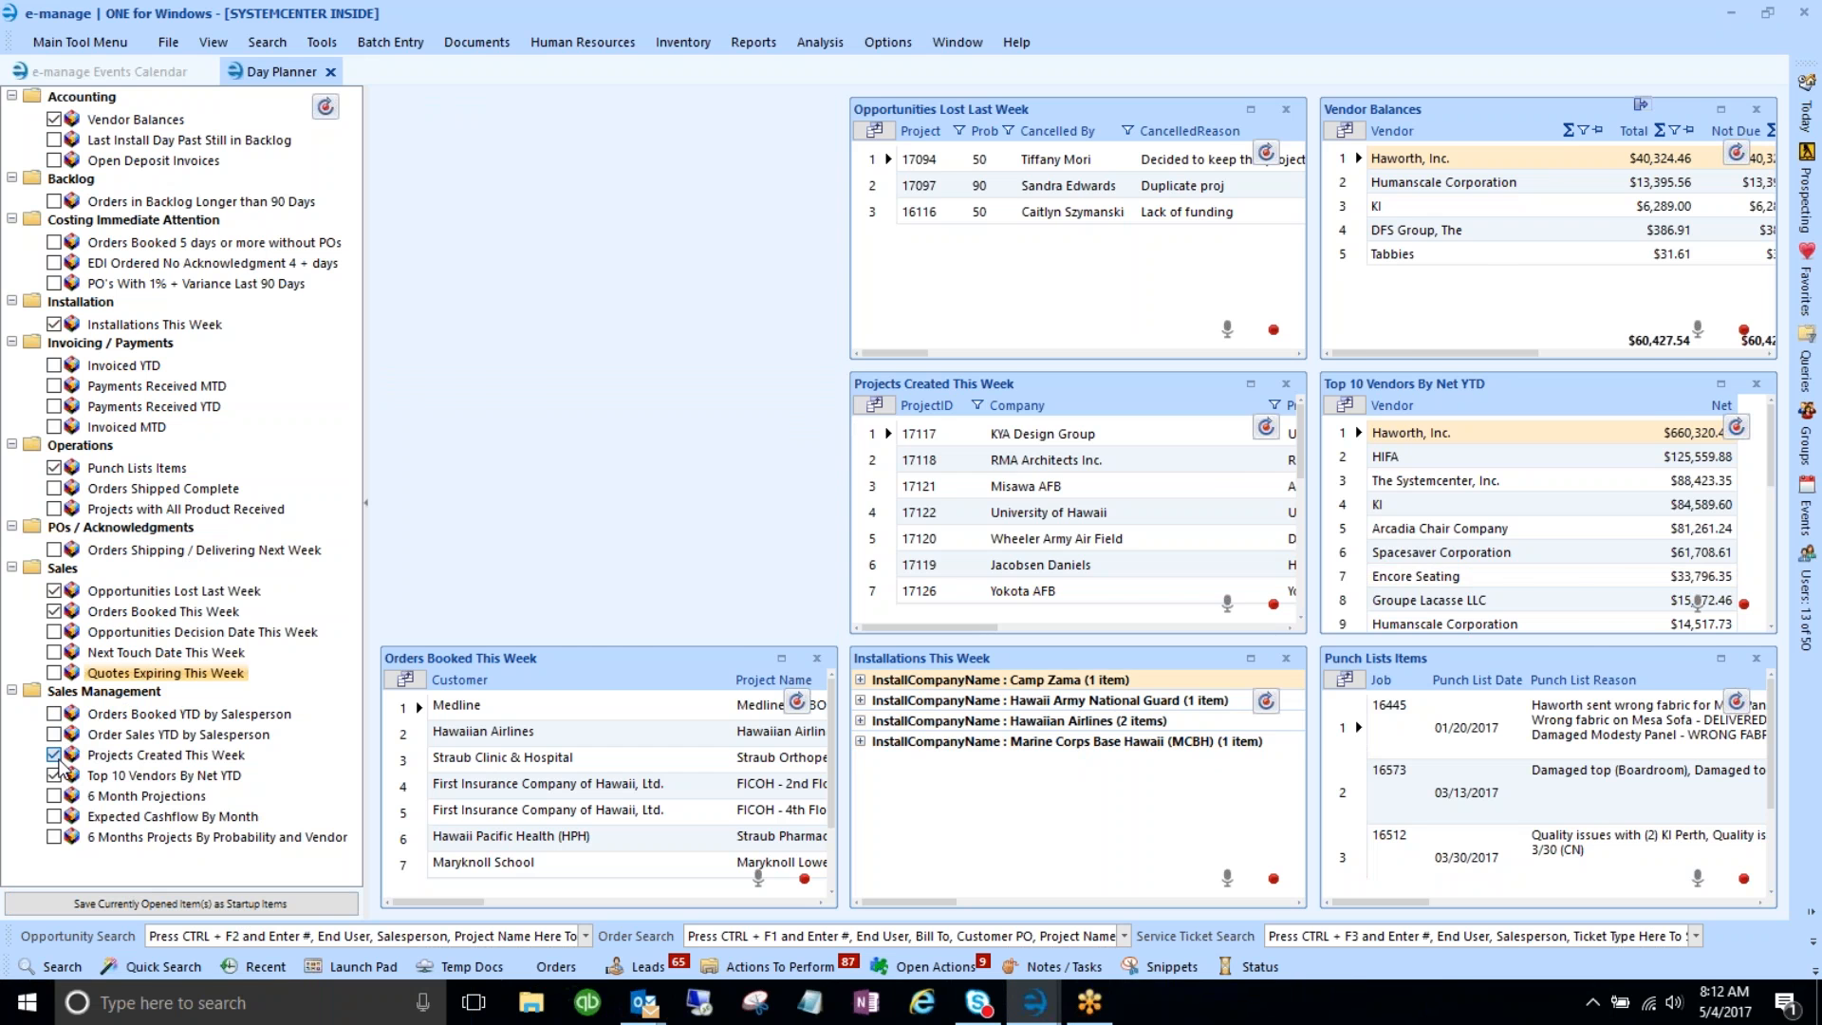
left_click(54, 756)
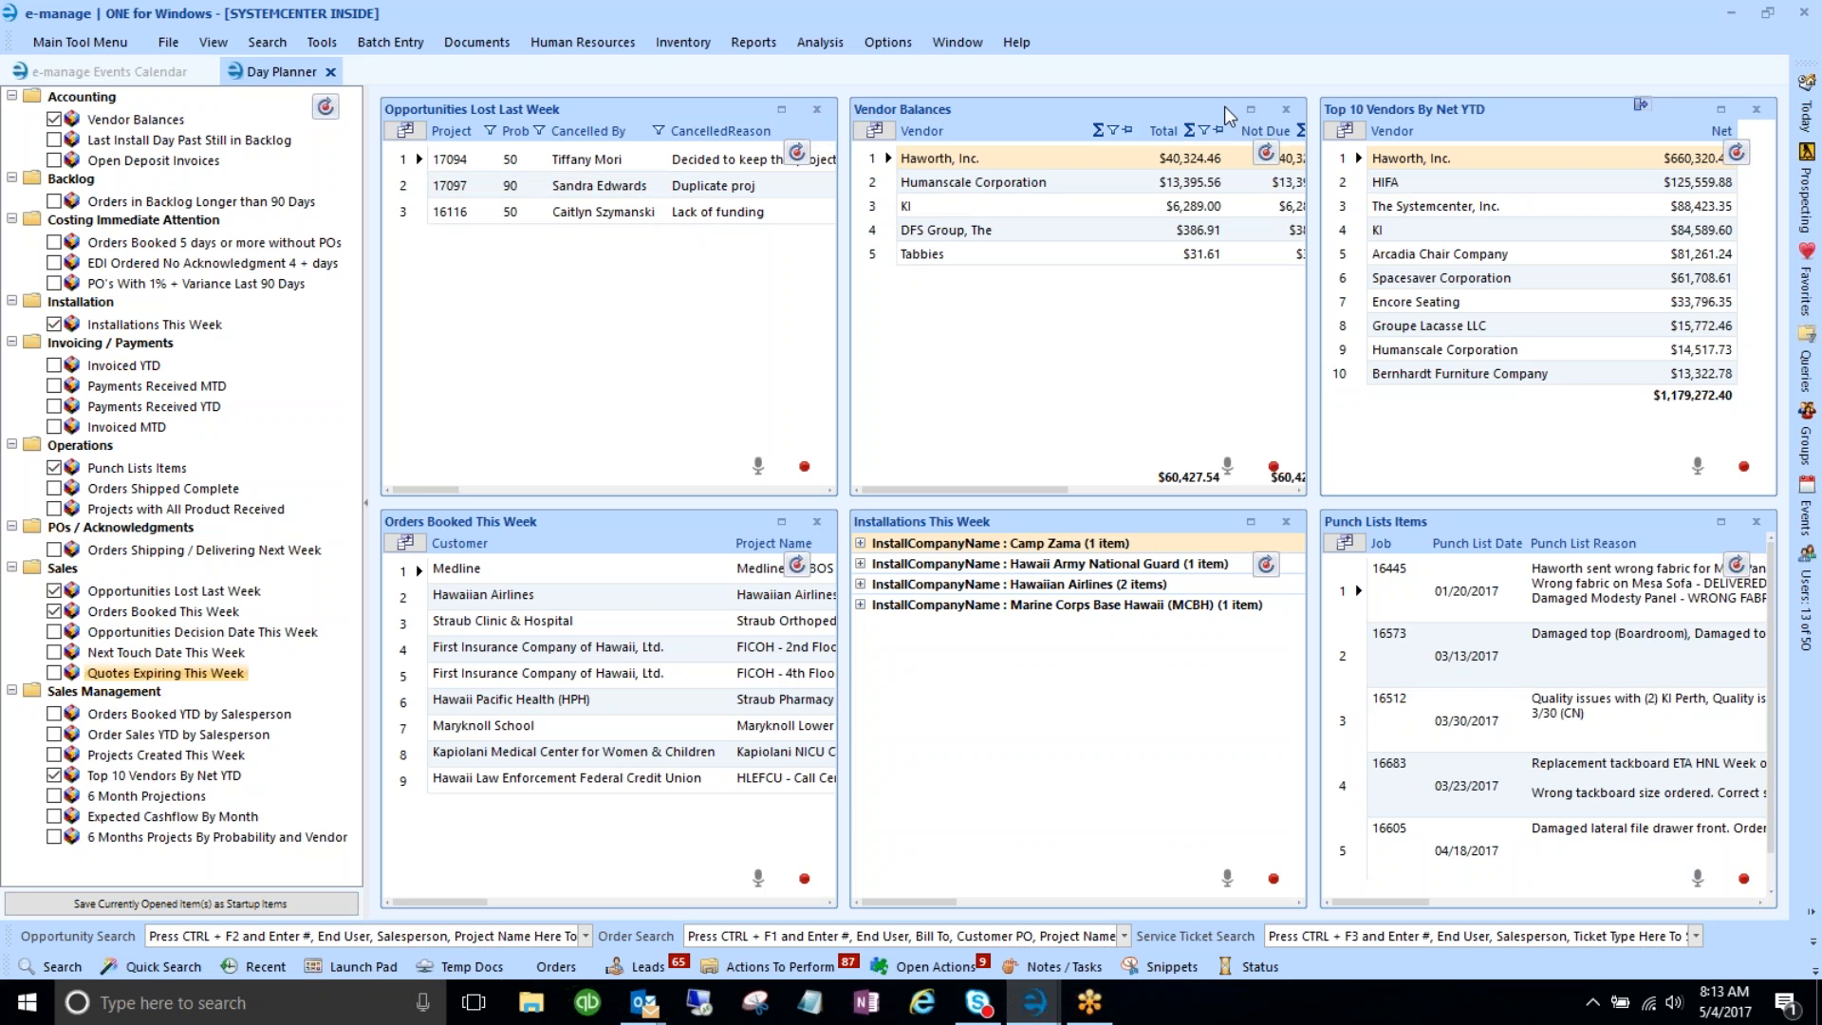
- Maximize the Opportunities Lost Last Week panel and select lost project 17094
left_click(782, 108)
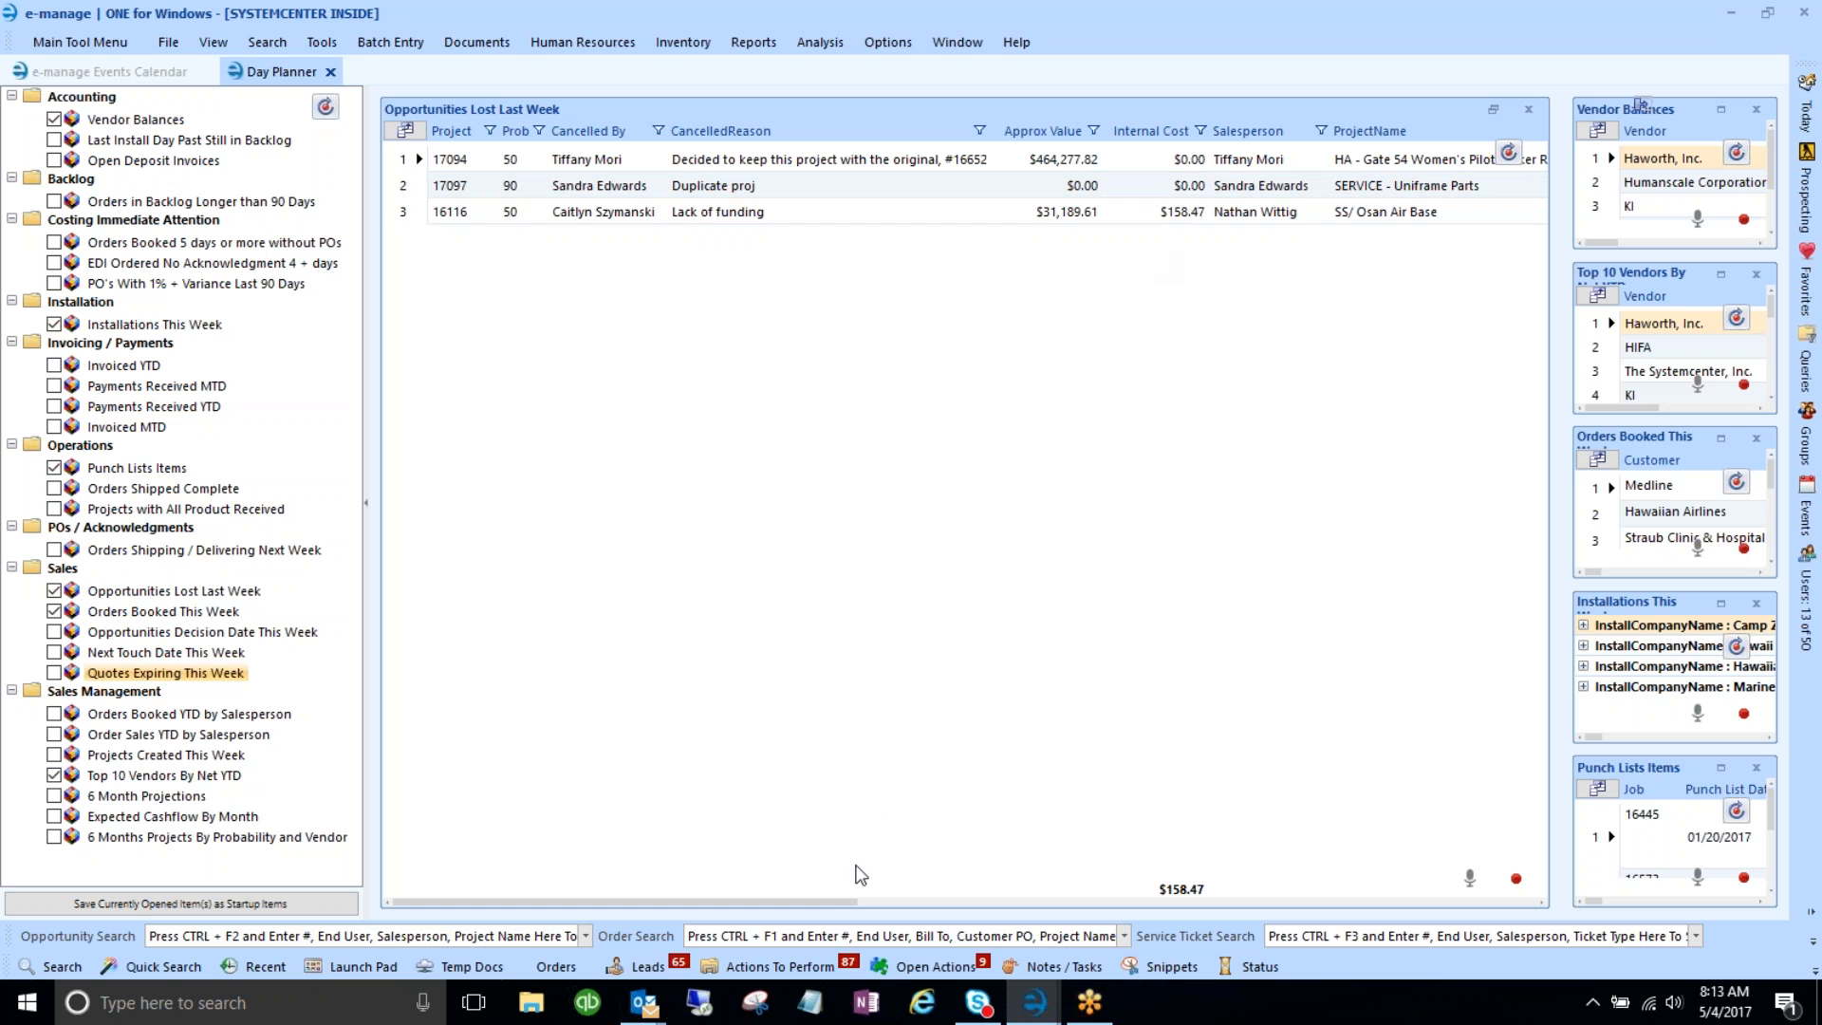
left_click_drag(832, 911, 724, 914)
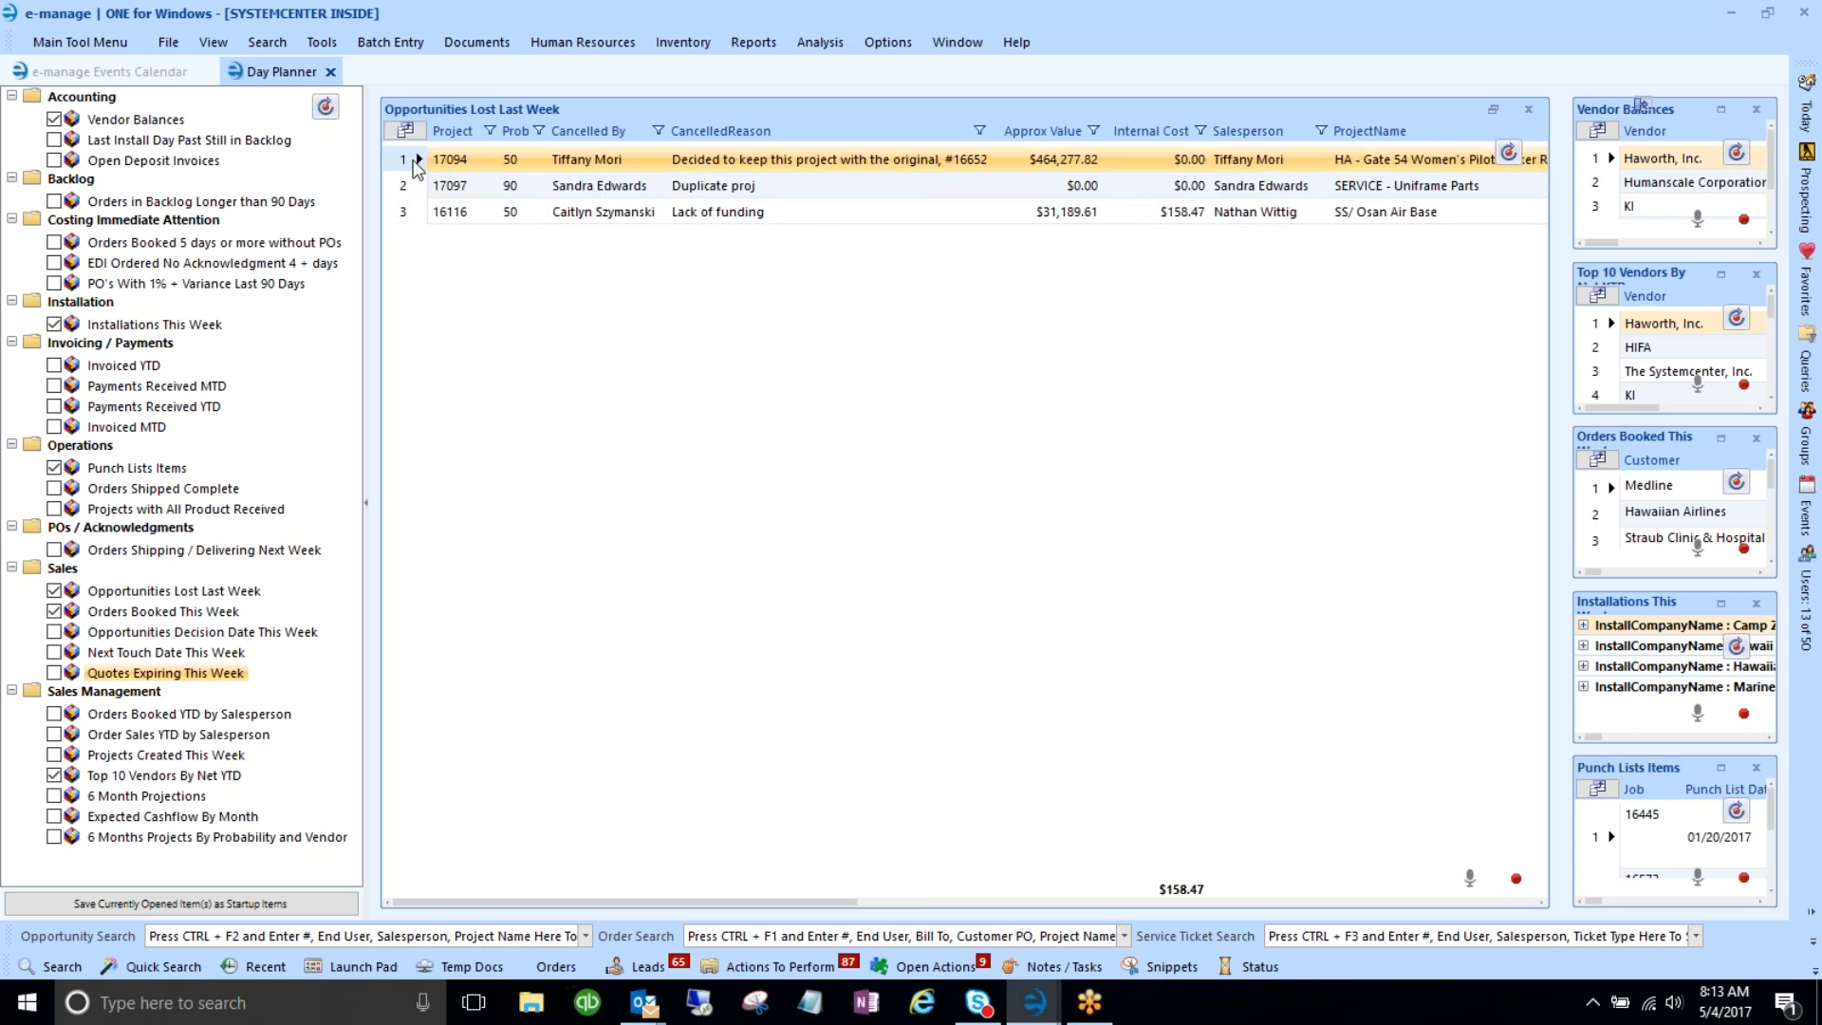
left_click(595, 161)
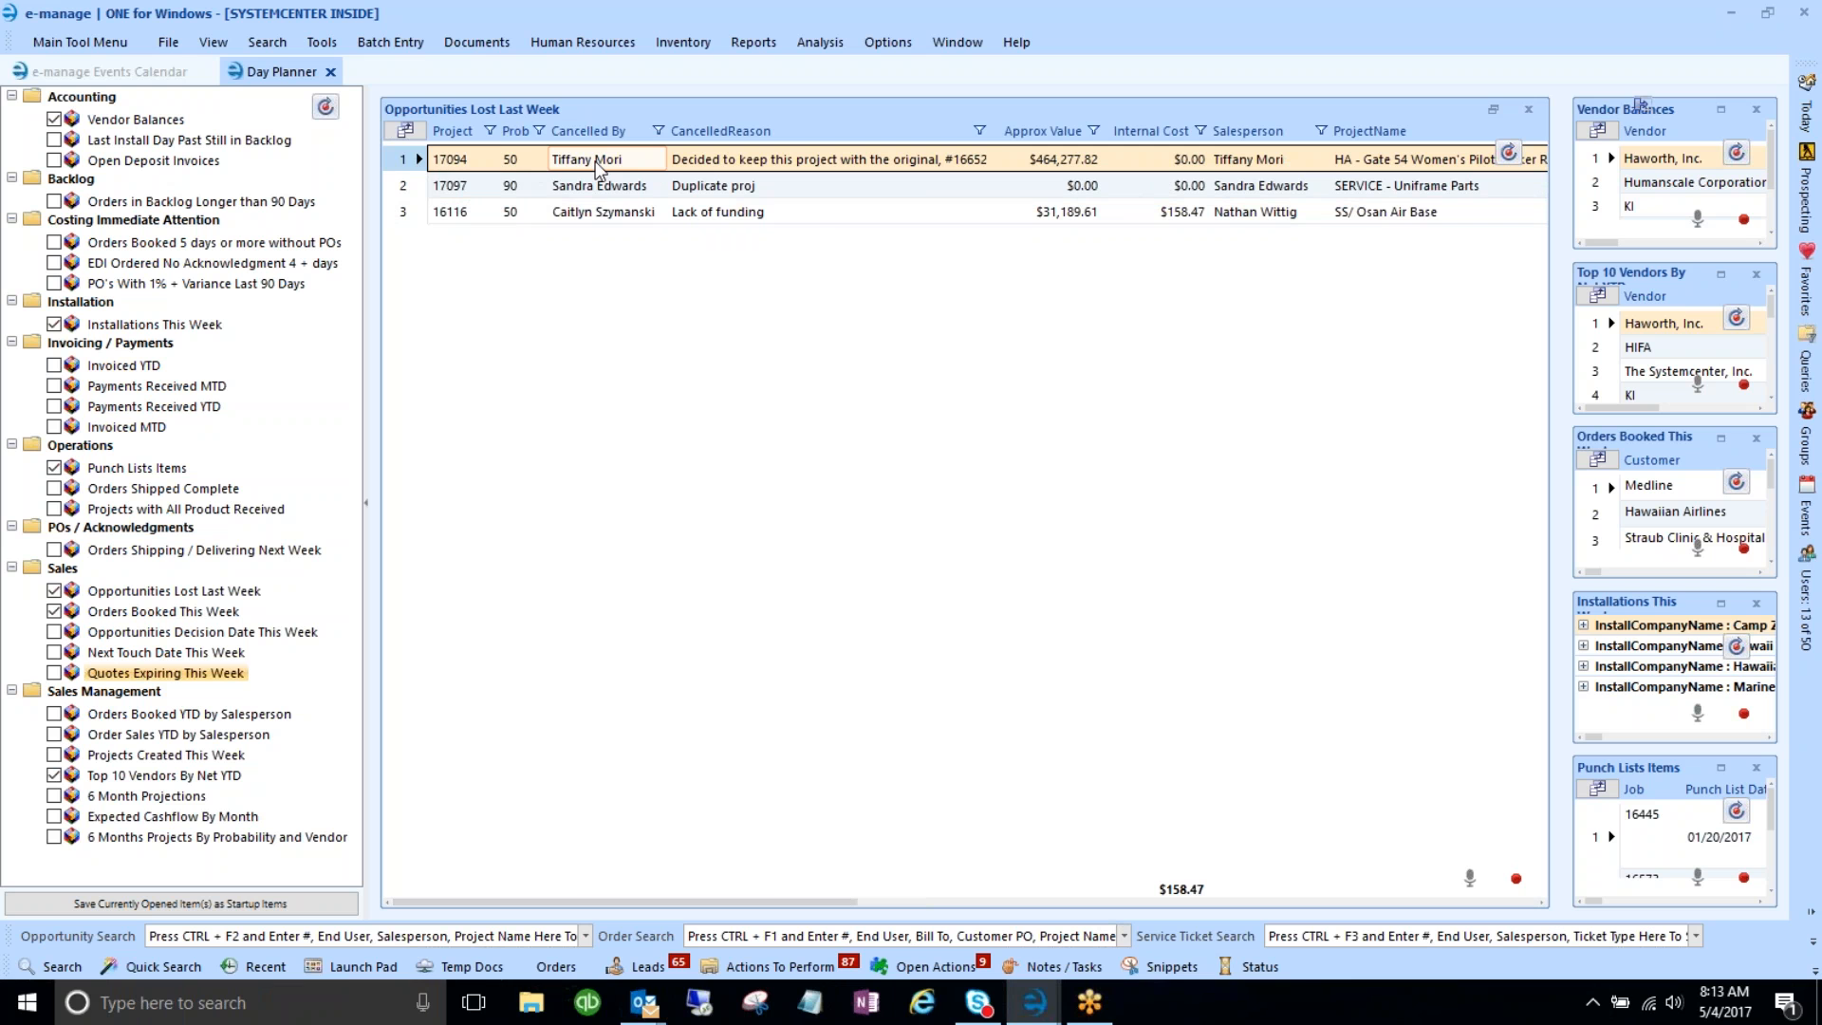
- Open project 17094's History > Documents in its own tab
right_click(404, 168)
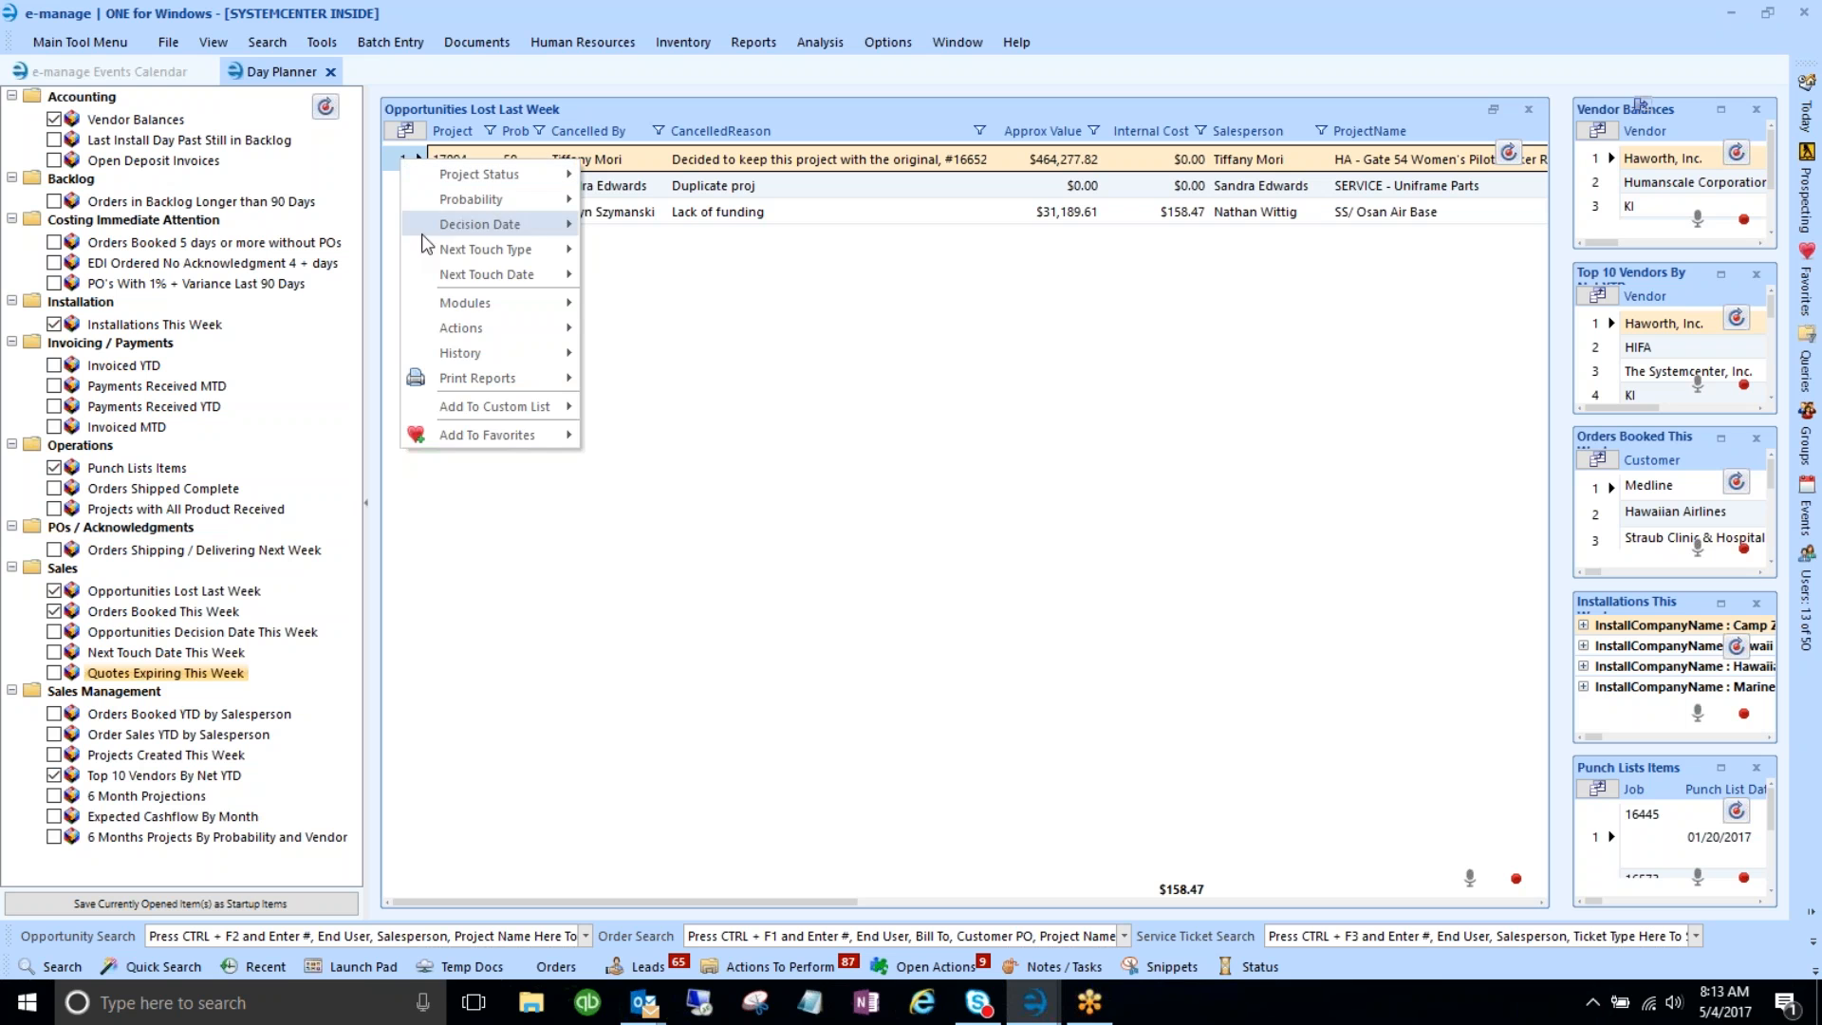
left_click(449, 299)
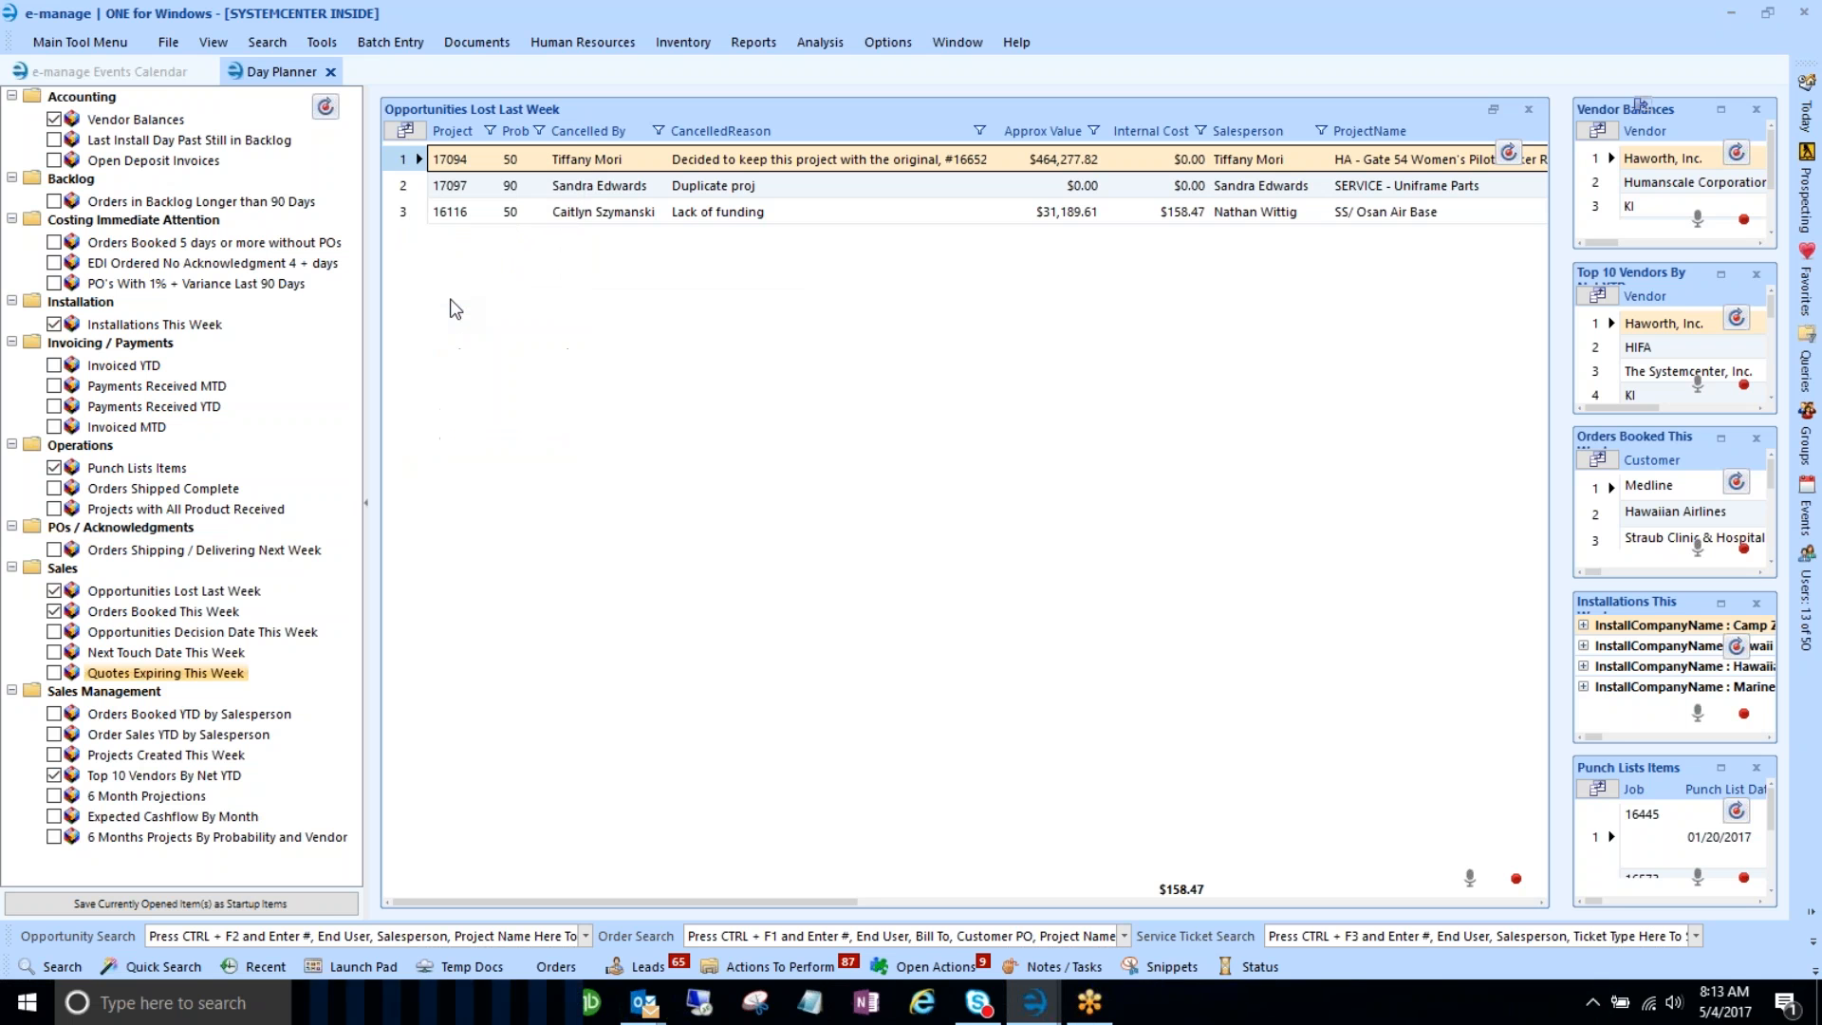
right_click(411, 158)
mouse_move(487, 325)
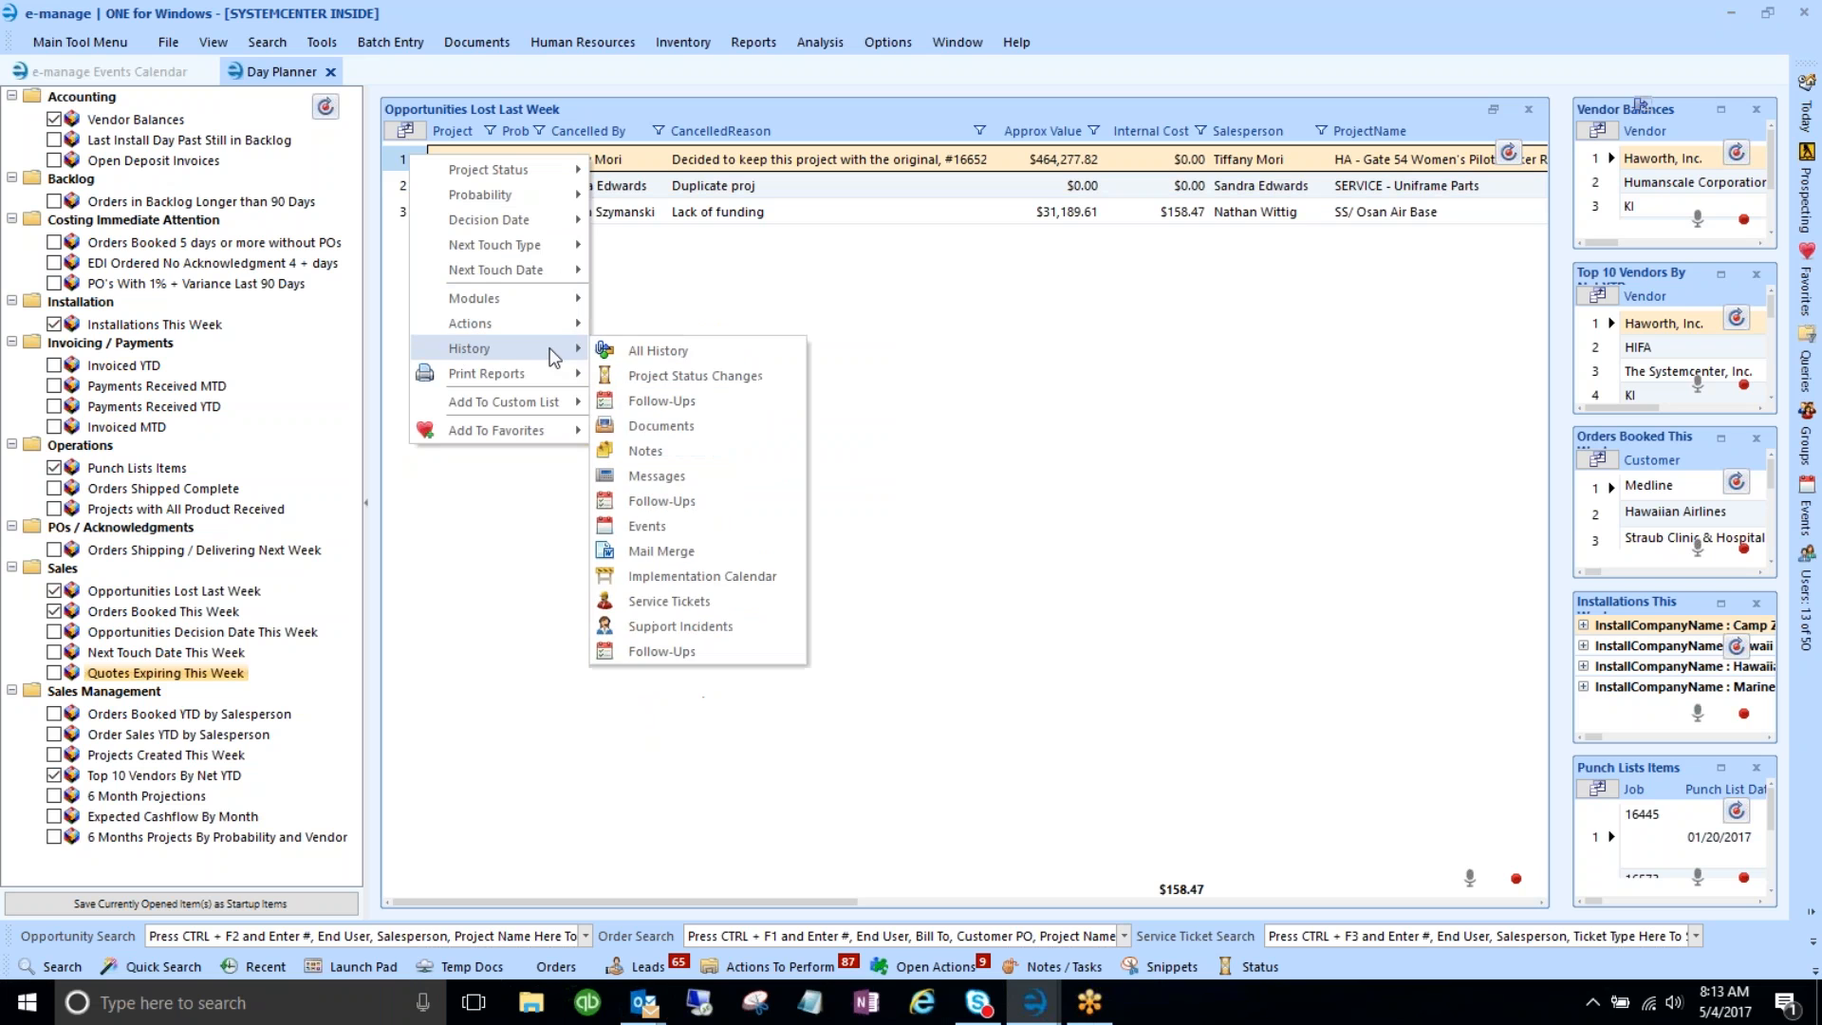
left_click(680, 444)
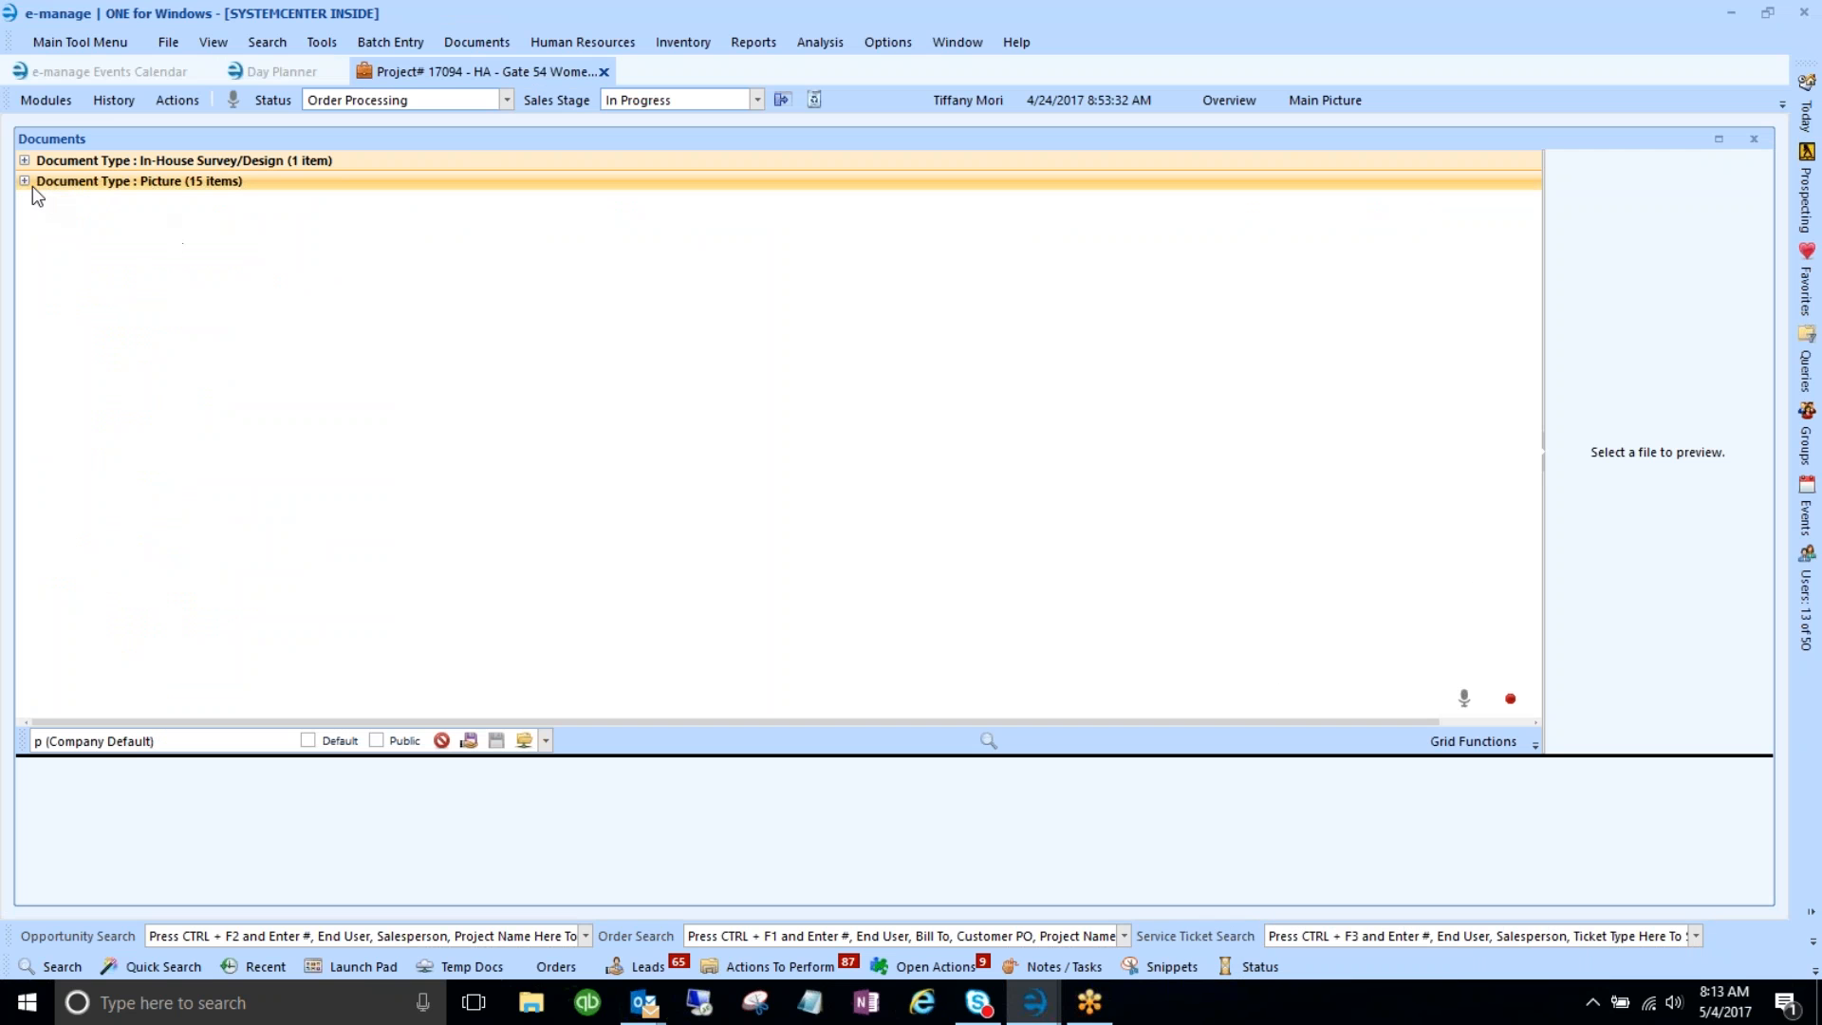
- Preview one of project 17094's 15 pictures, close its tab, and dismiss the canceled-project notification
left_click(25, 181)
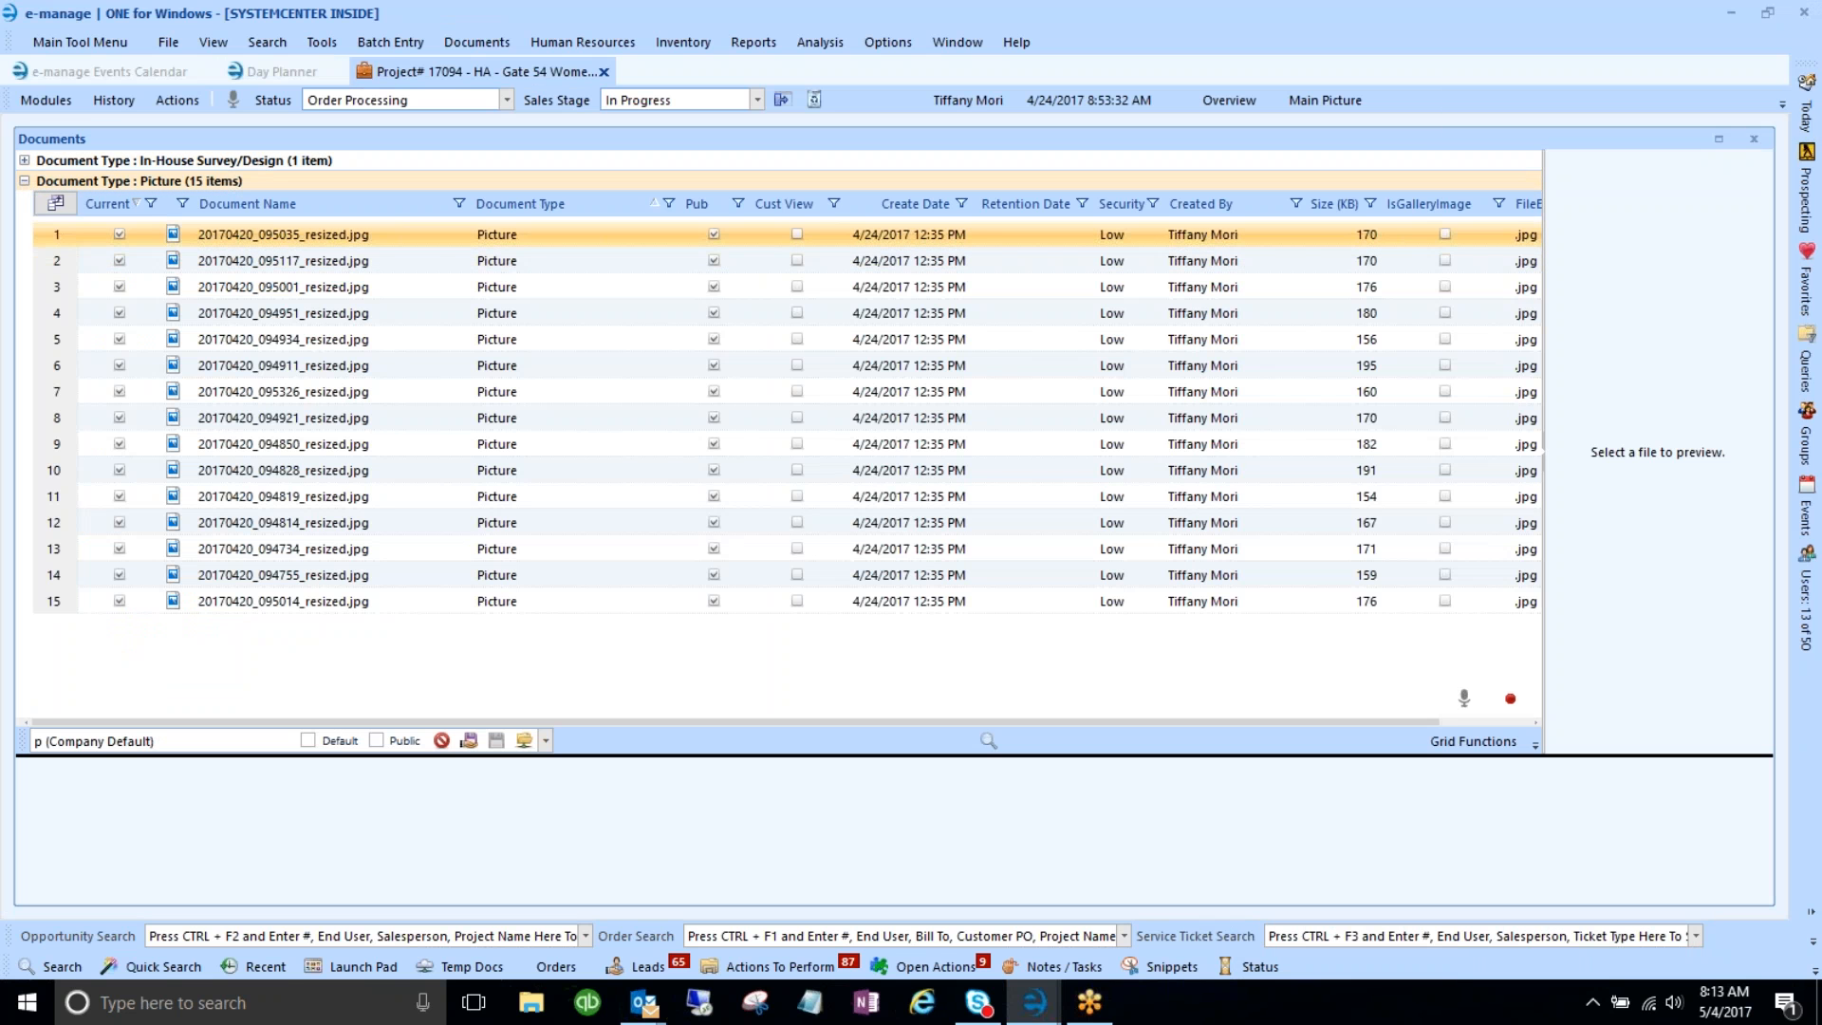
left_click(1044, 496)
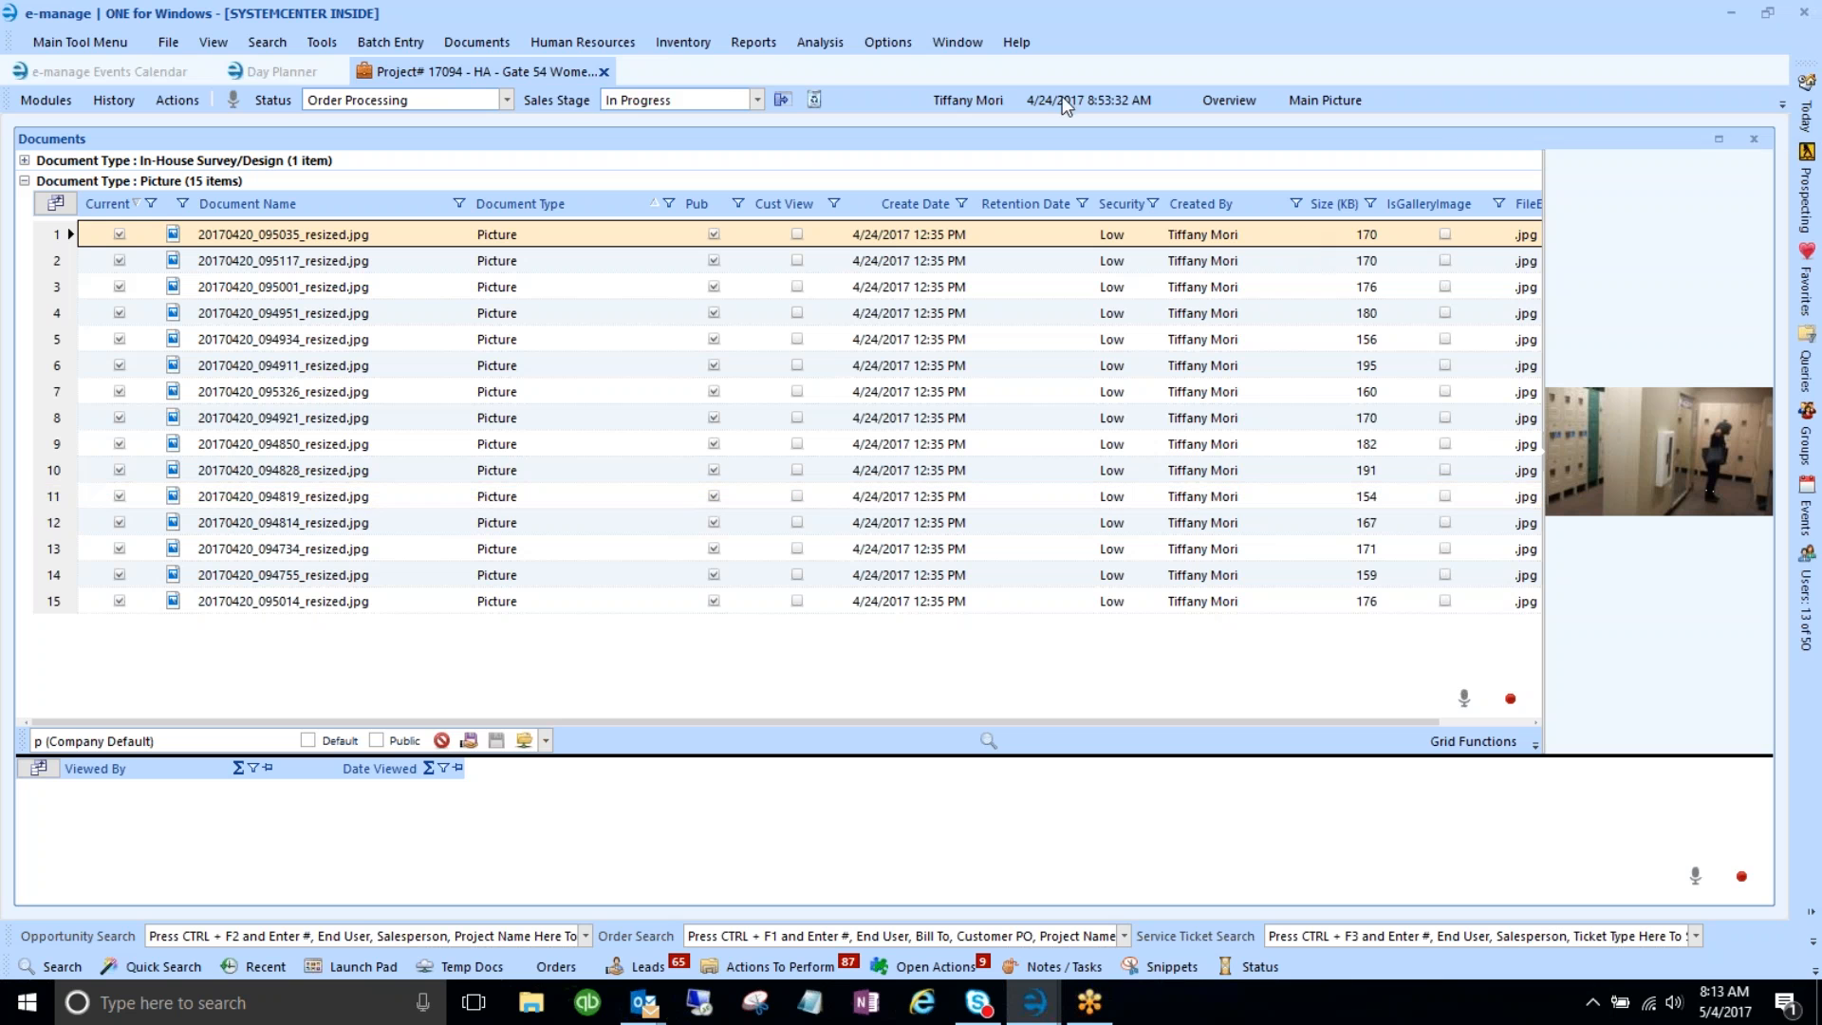
left_click(604, 71)
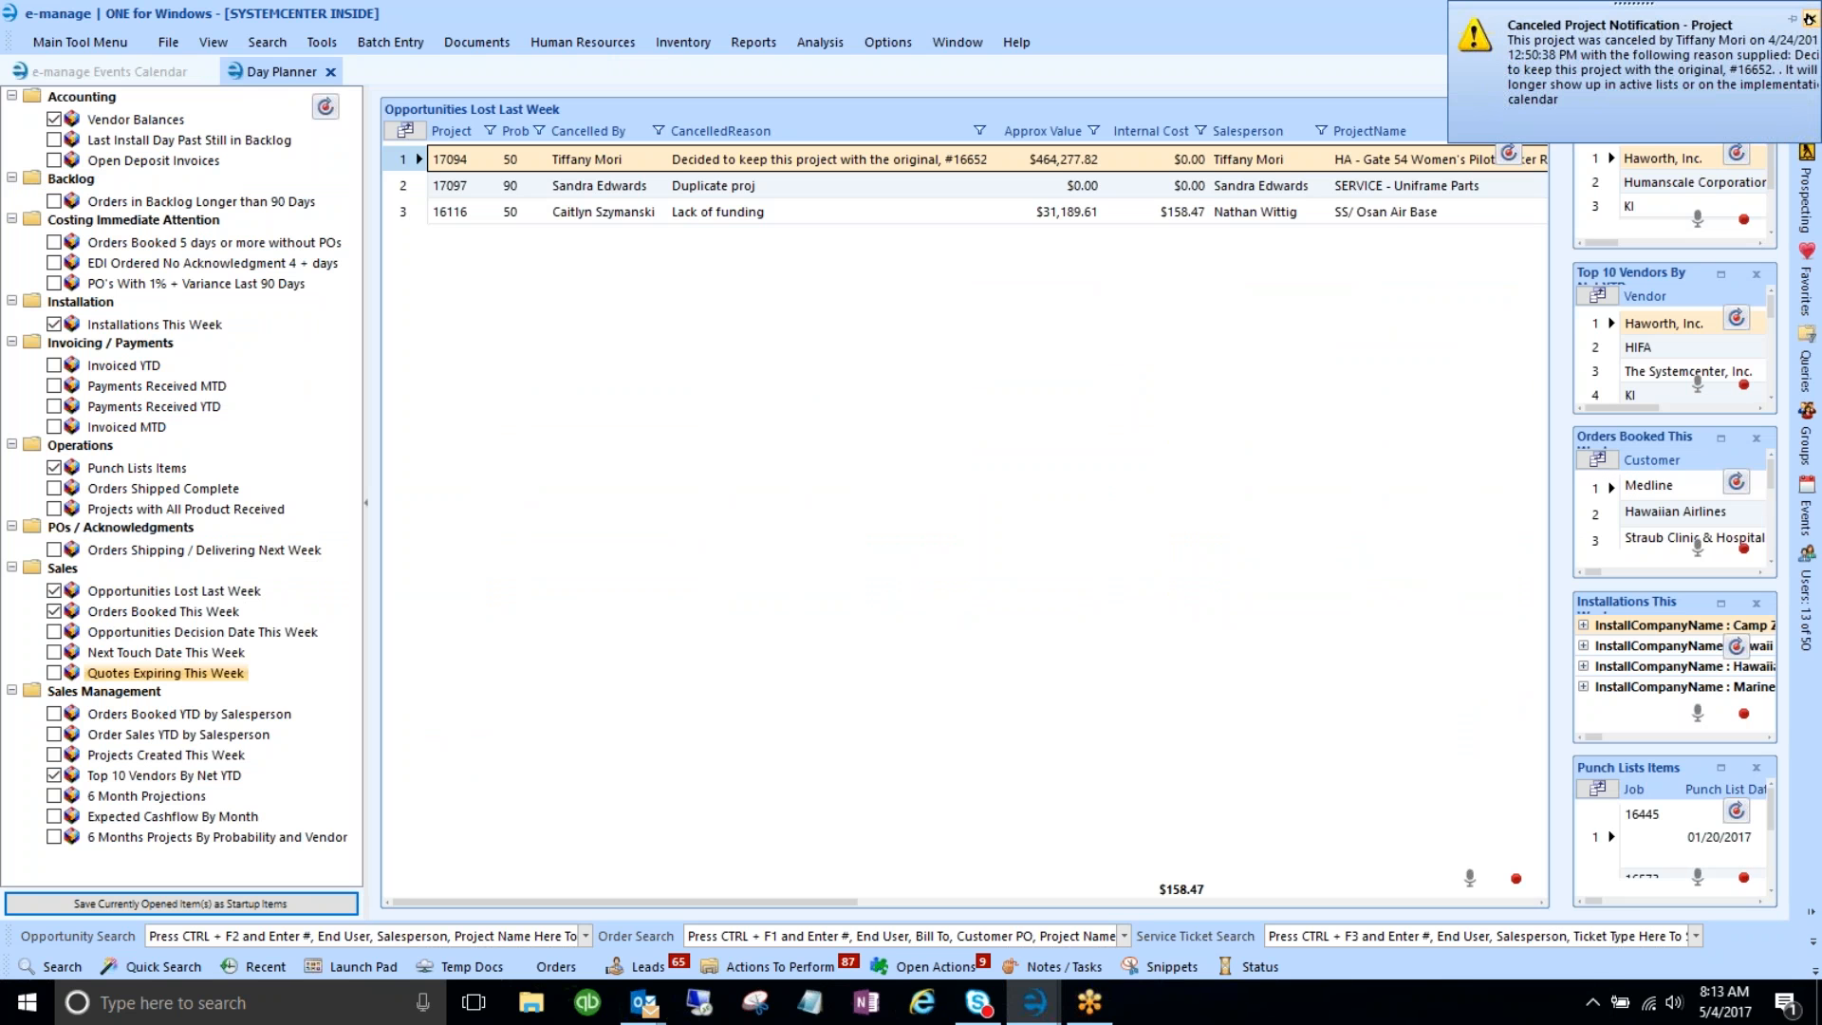
left_click(1810, 19)
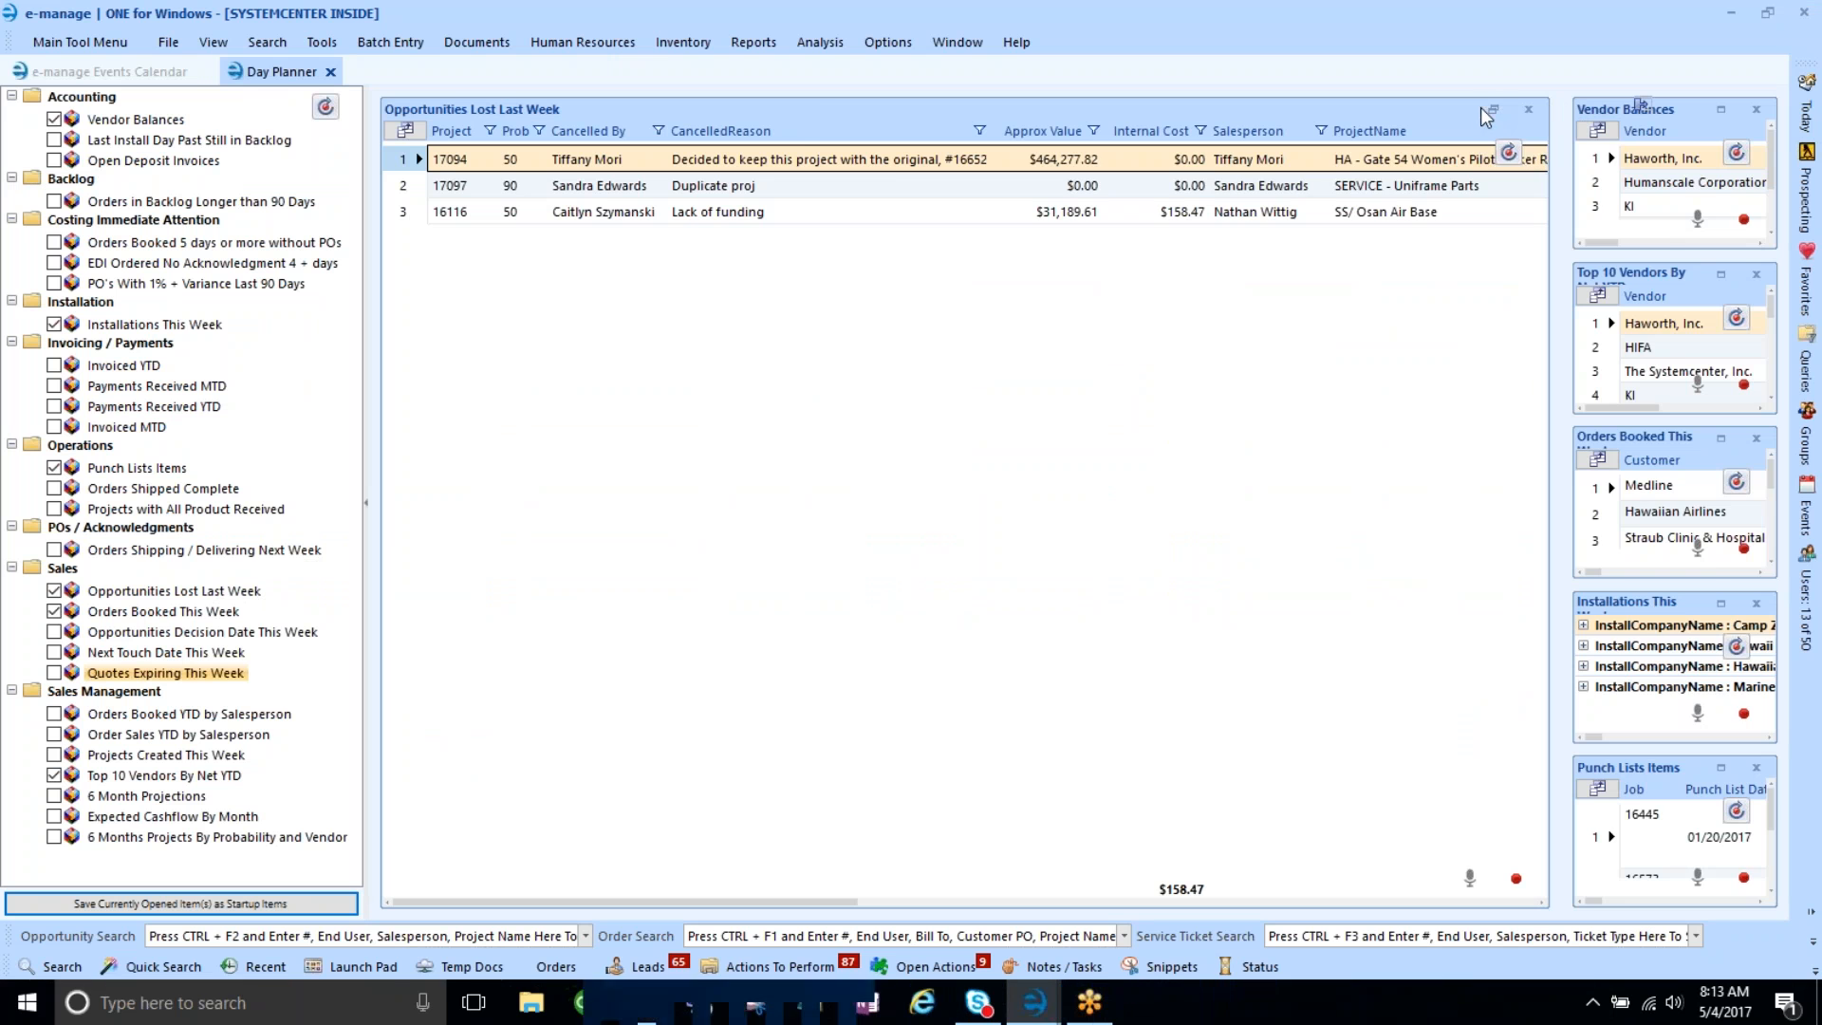
- Restore the dashboard to tiled layout, keeping Top 10 Vendors By Net YTD shown
left_click(1488, 113)
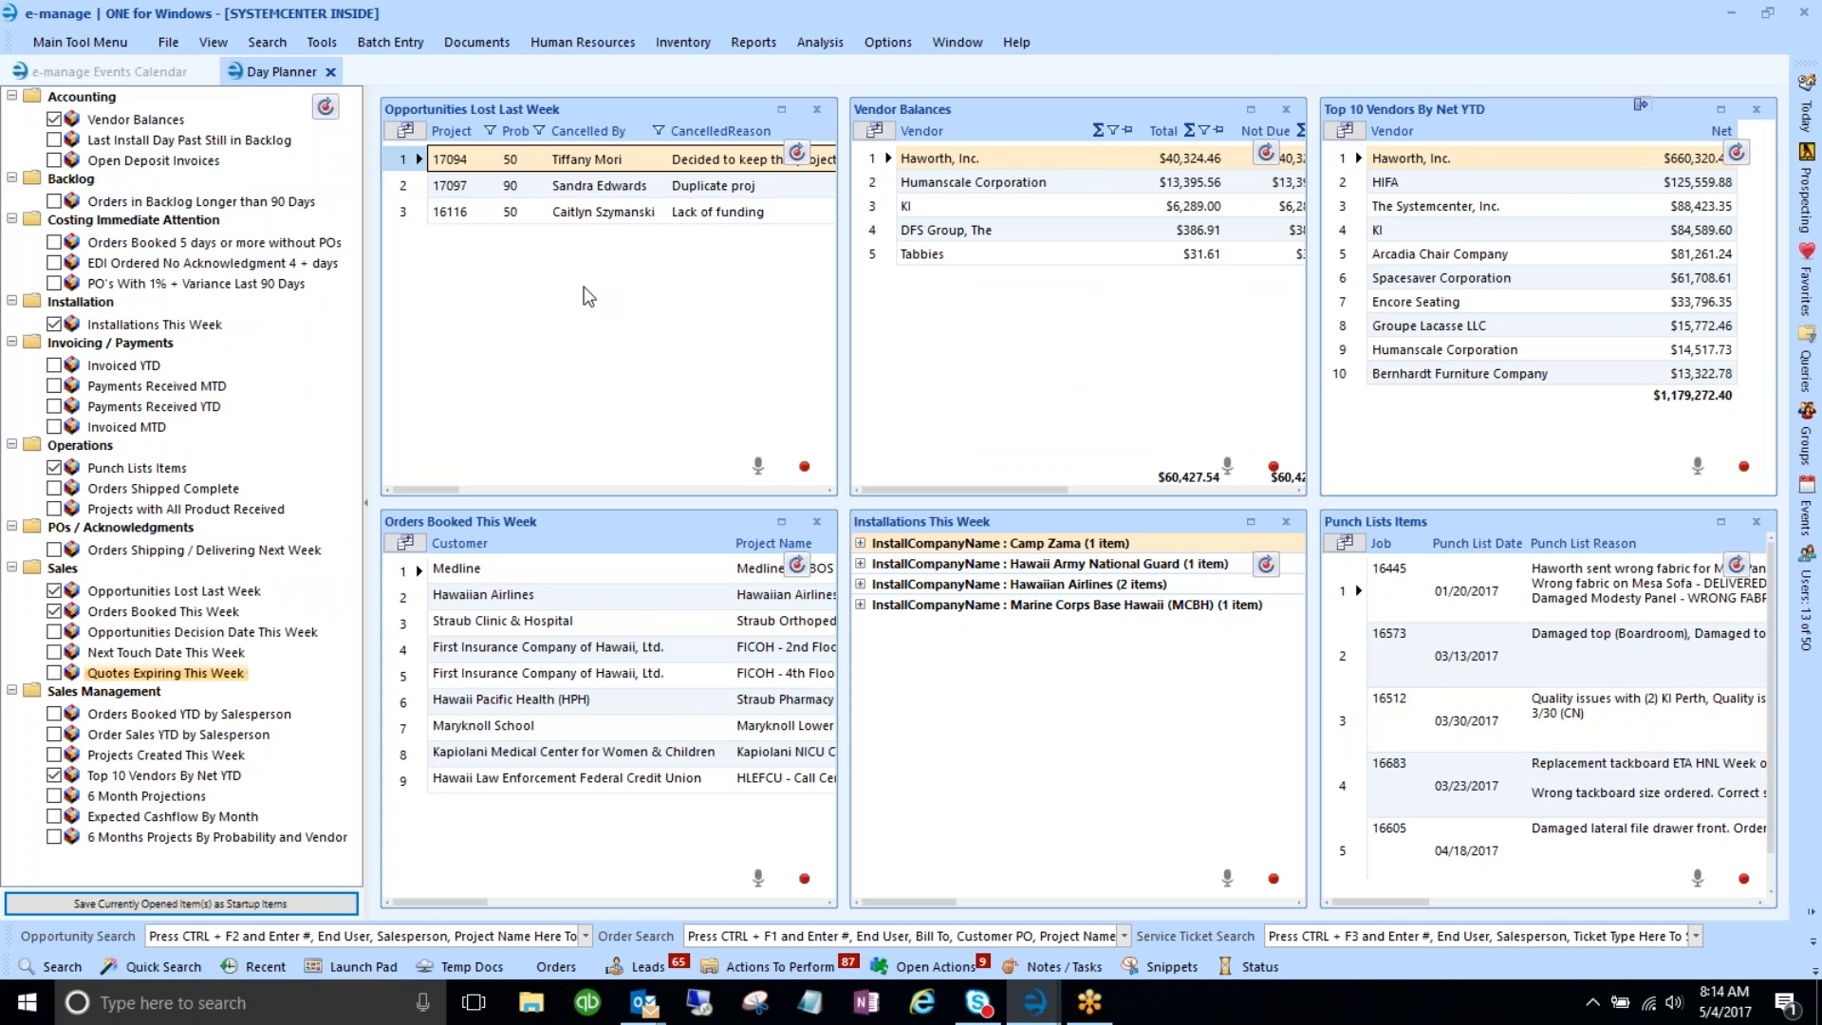
left_click(54, 775)
left_click(54, 775)
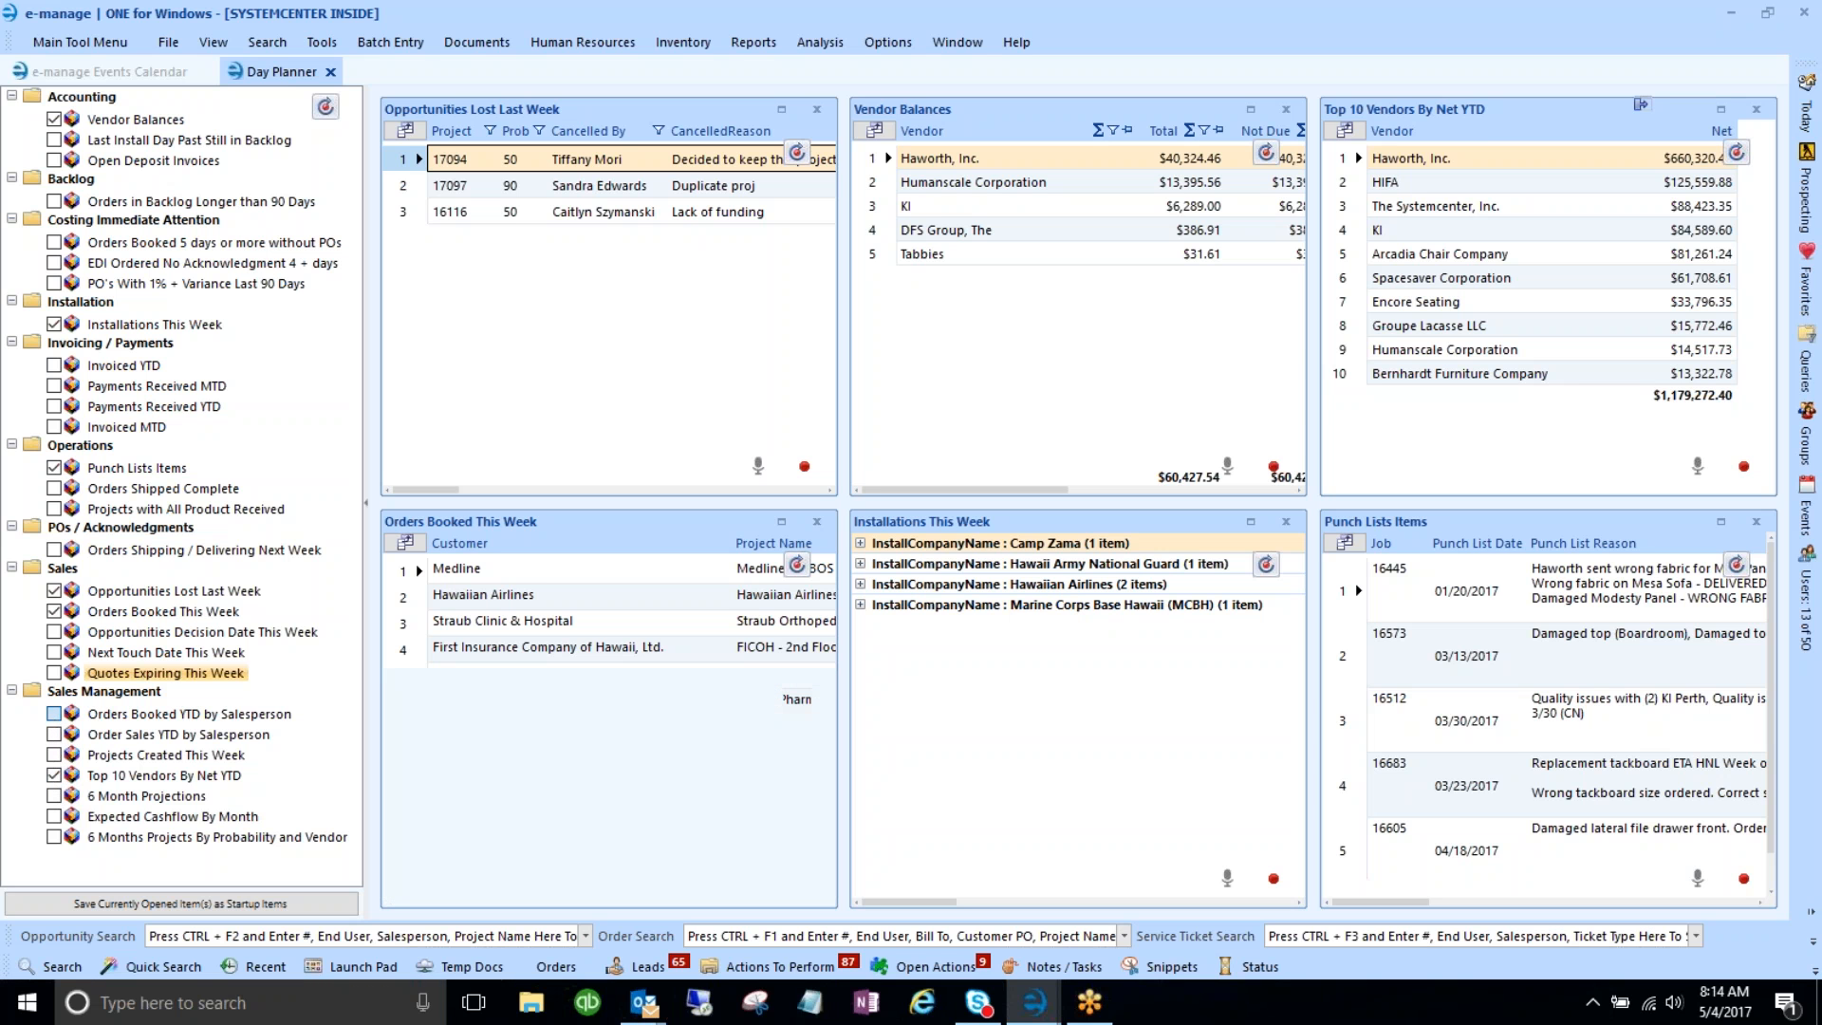
- Re-check Orders Booked YTD by Salesperson, Order Sales YTD by Salesperson and Projects Created This Week
left_click(54, 713)
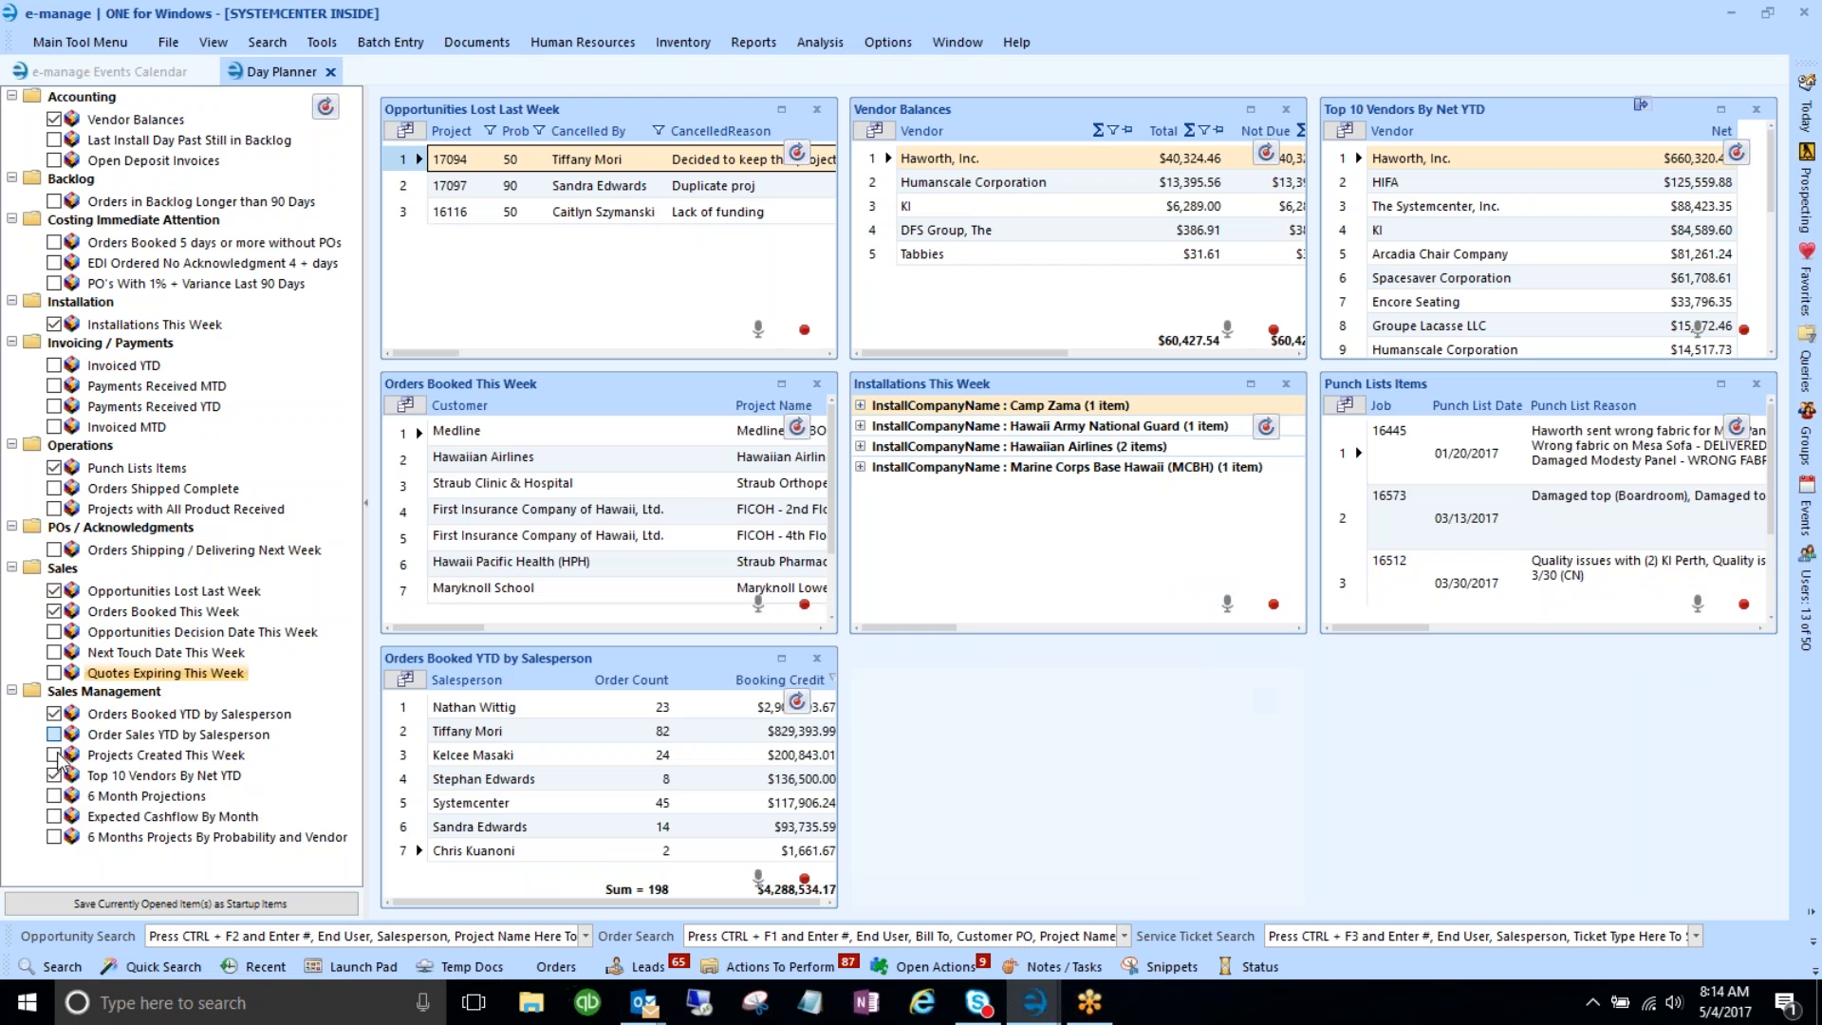
left_click(54, 736)
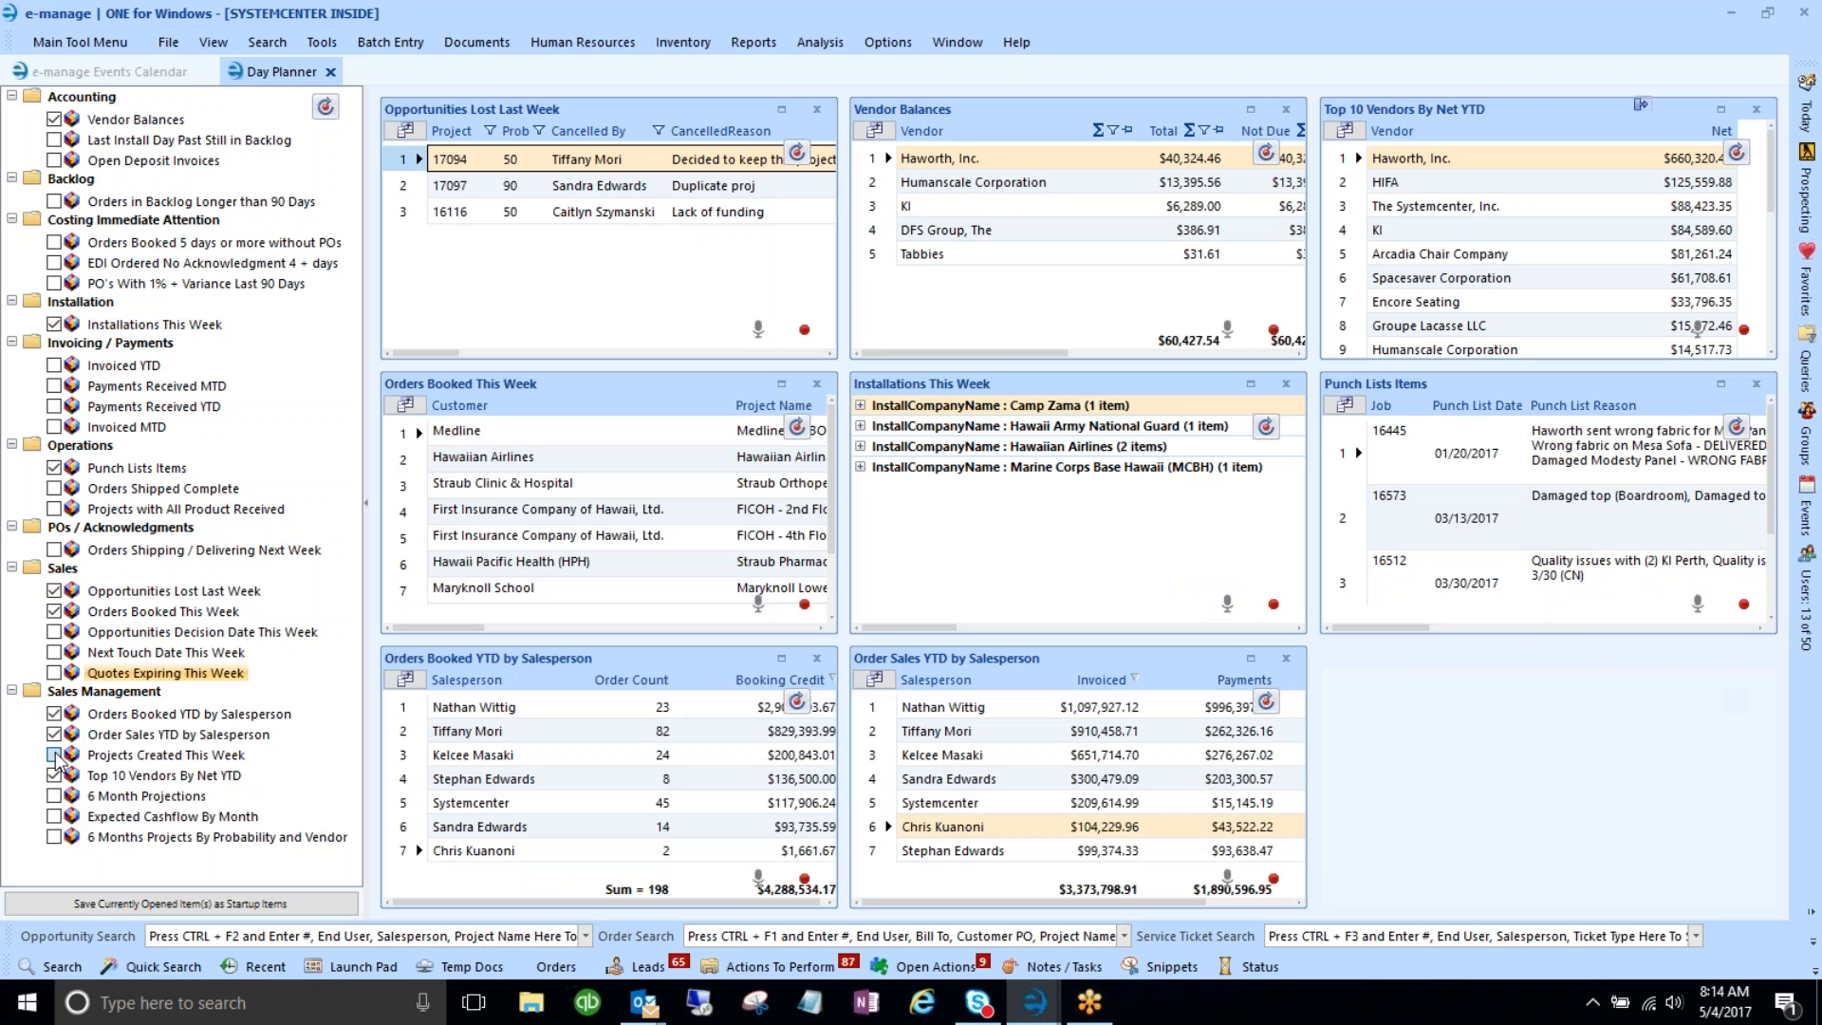
left_click(54, 756)
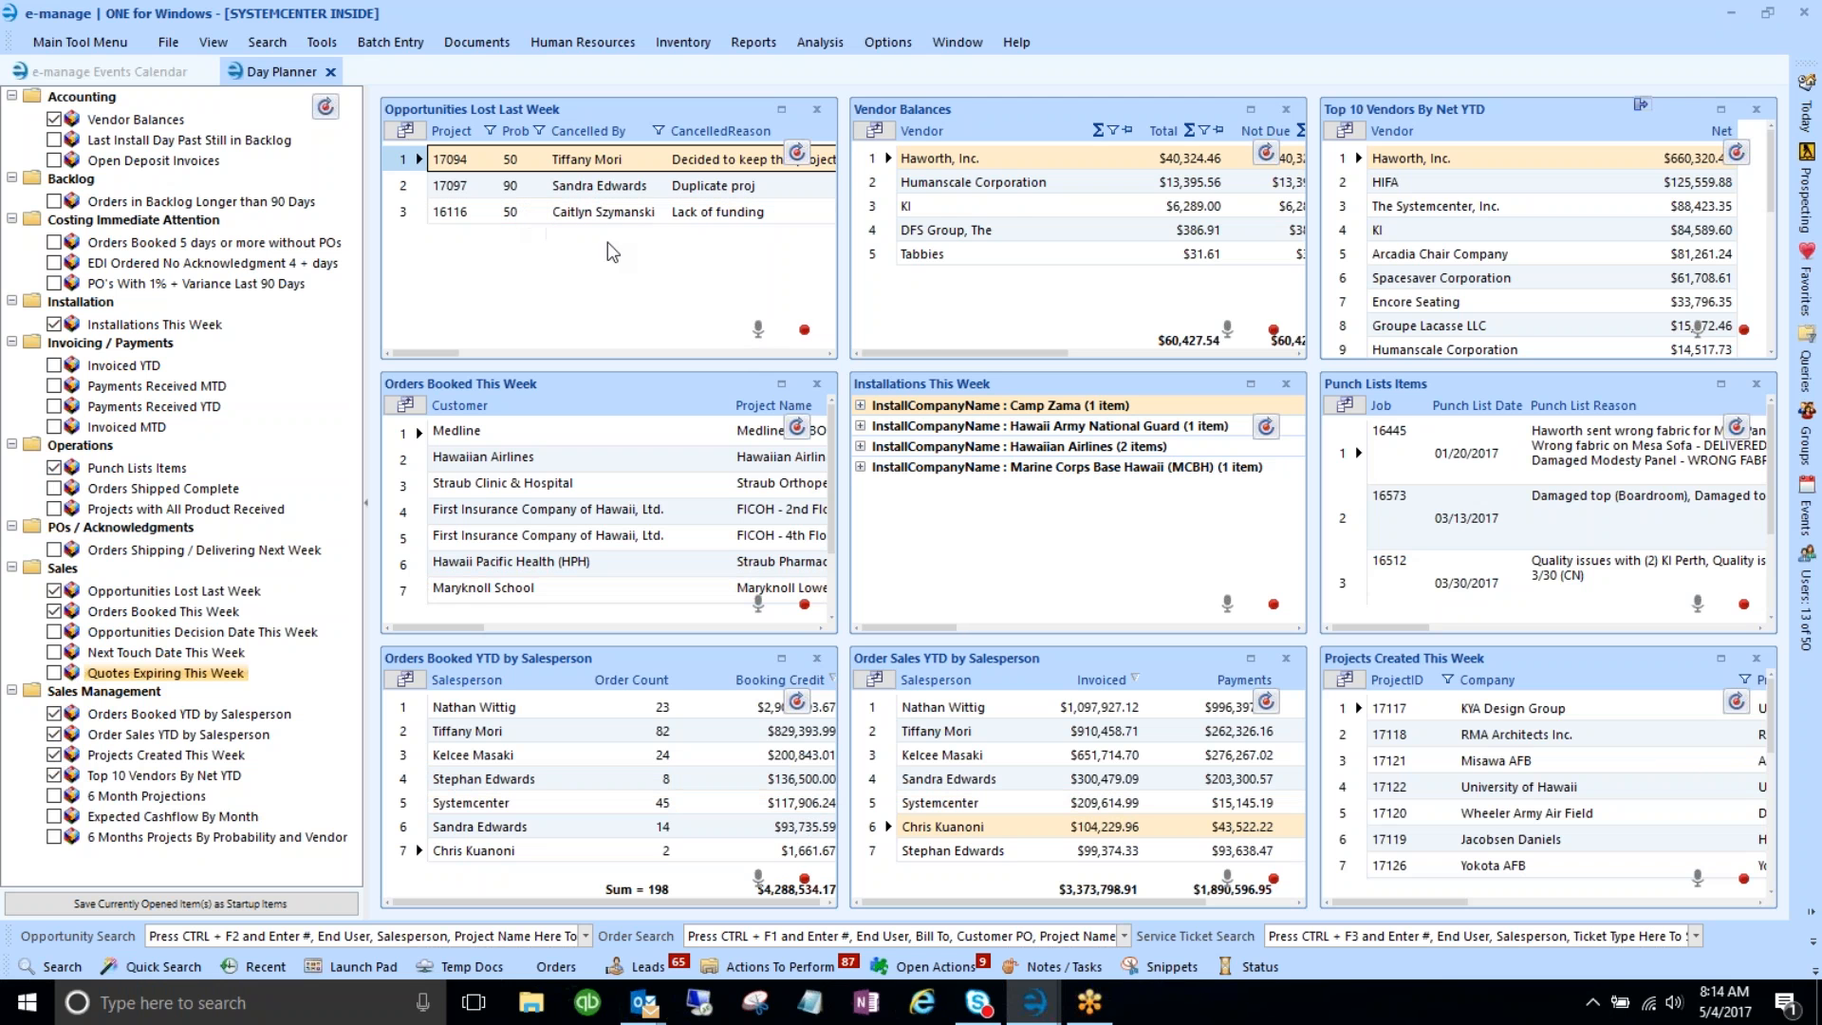
- Rearrange Vendor Balances and order panels, collapse the tree, and maximize Orders Booked This Week
left_click_drag(983, 110, 503, 106)
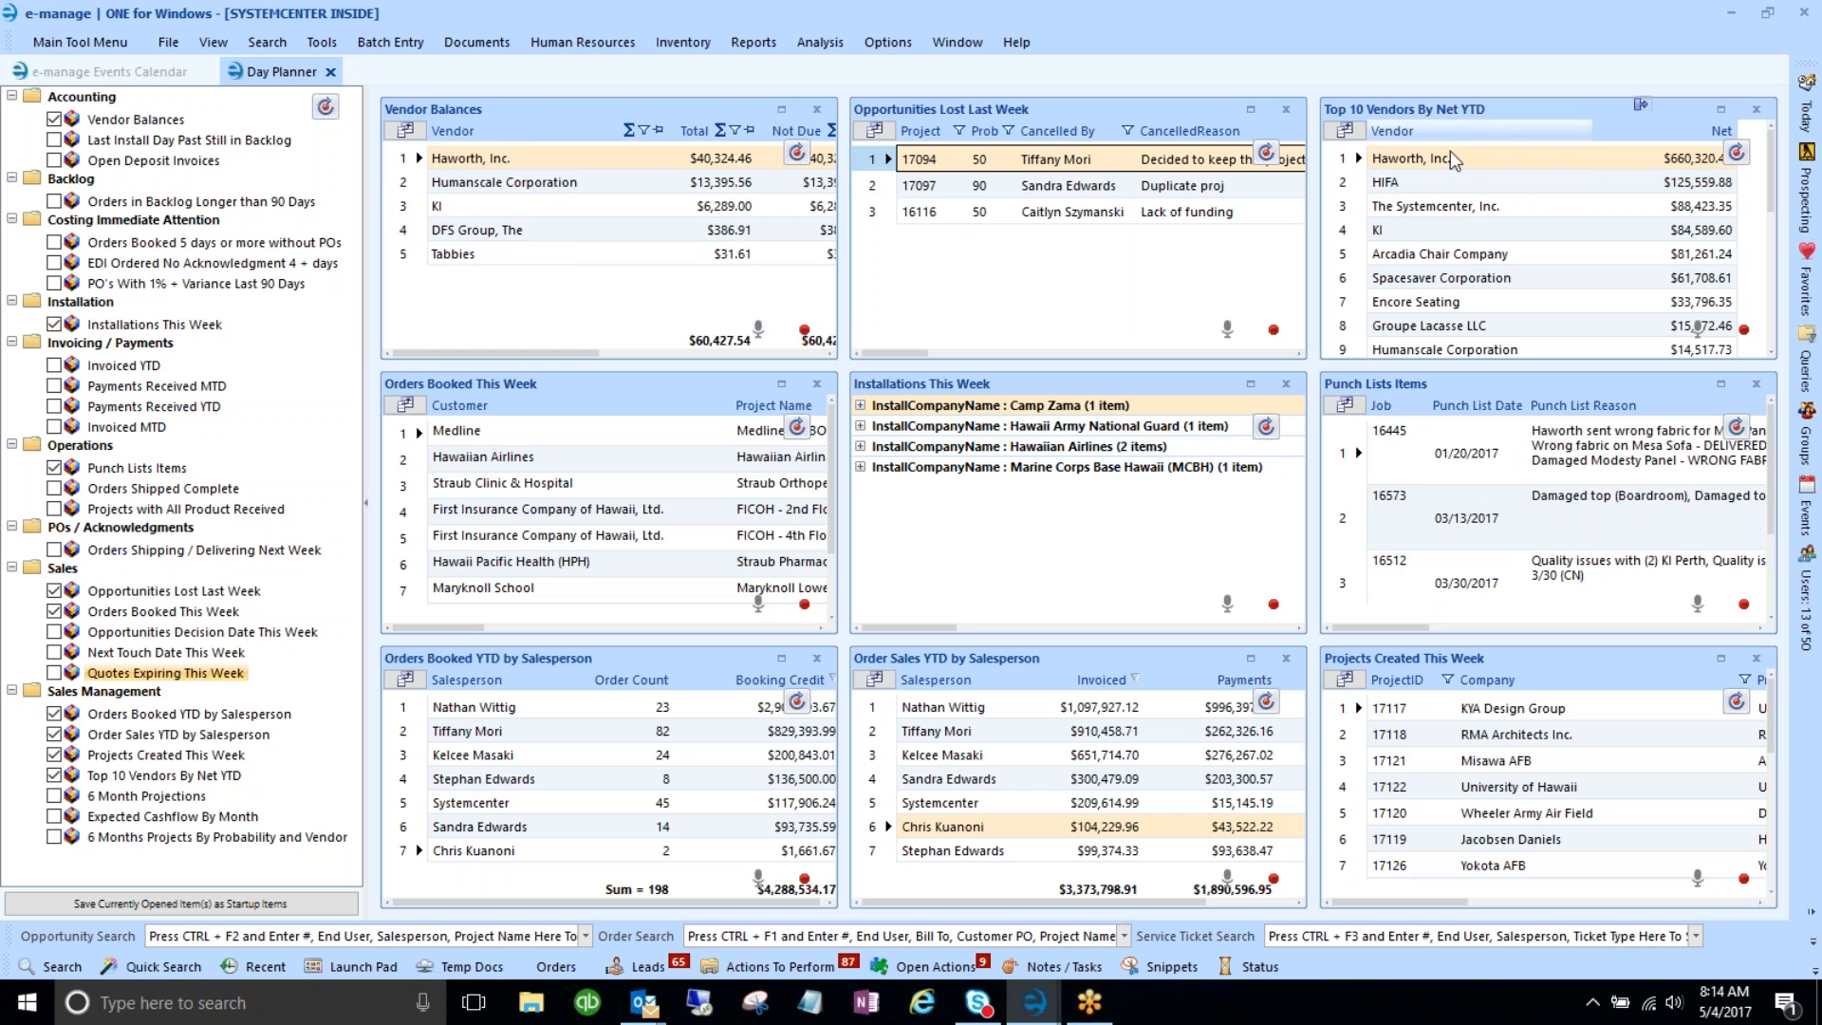
left_click_drag(488, 655, 489, 114)
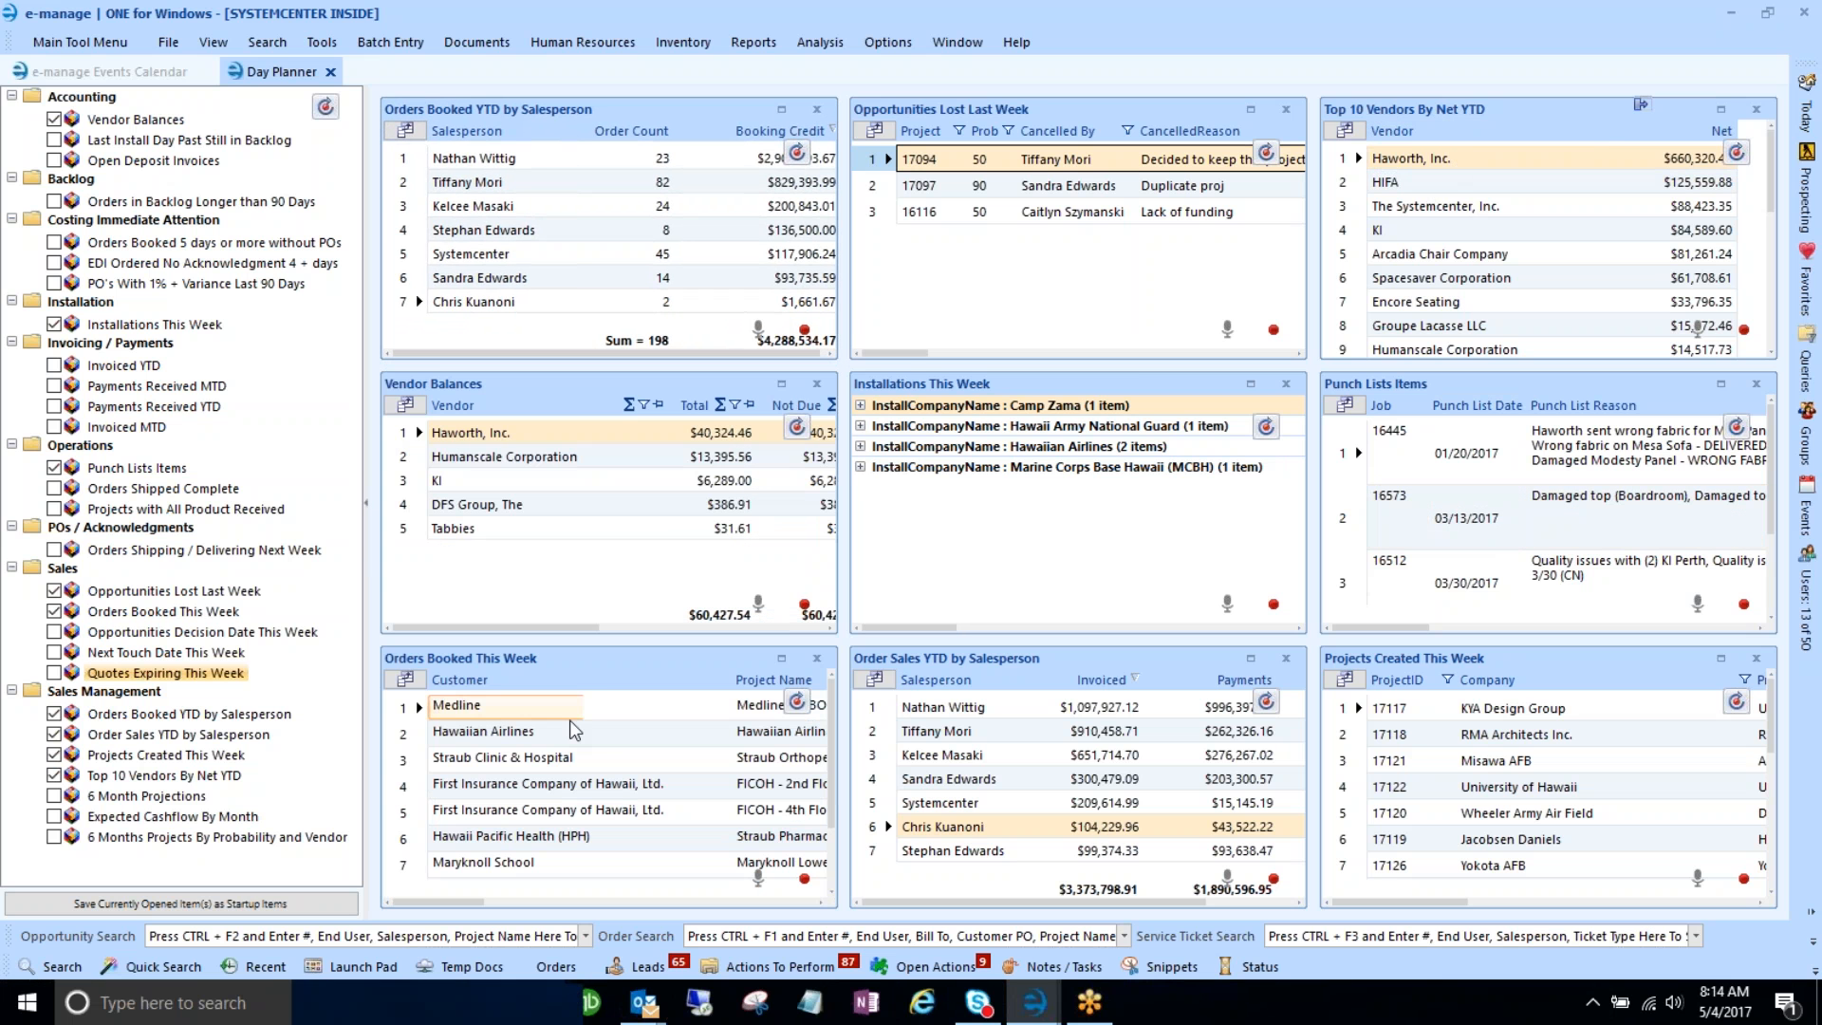
left_click_drag(541, 662, 543, 394)
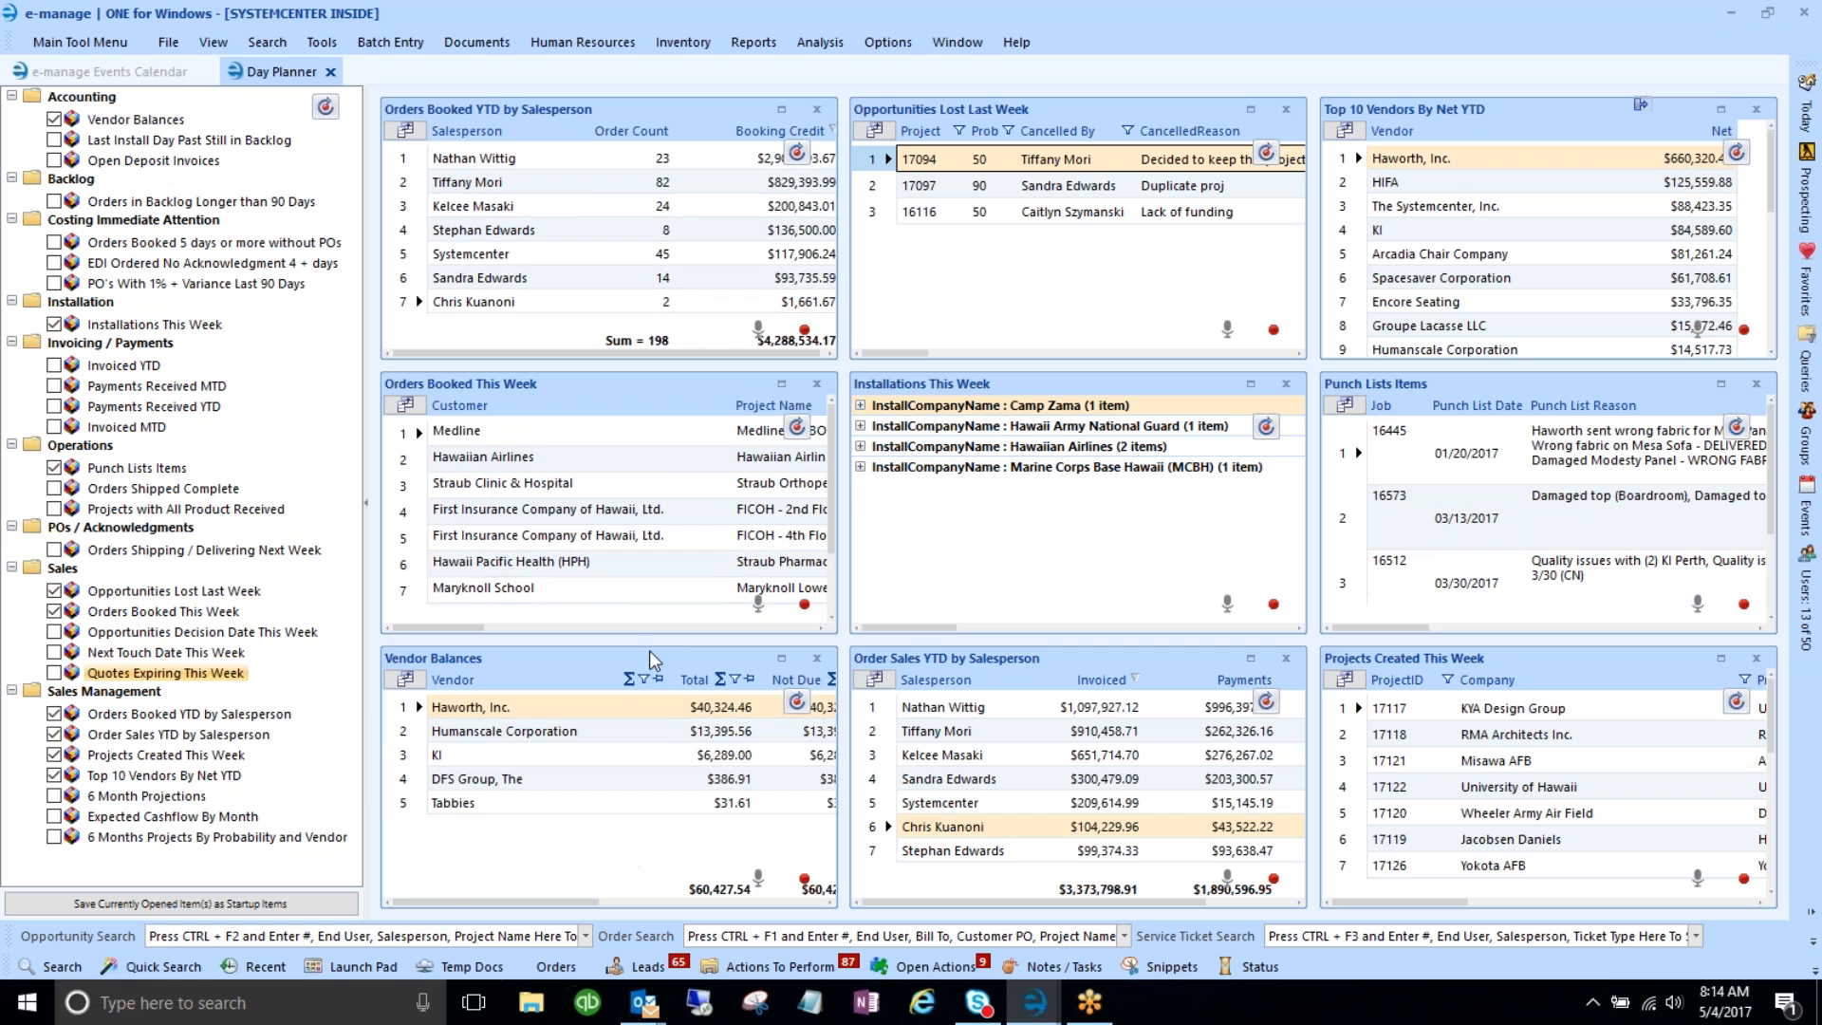
left_click_drag(930, 663, 475, 378)
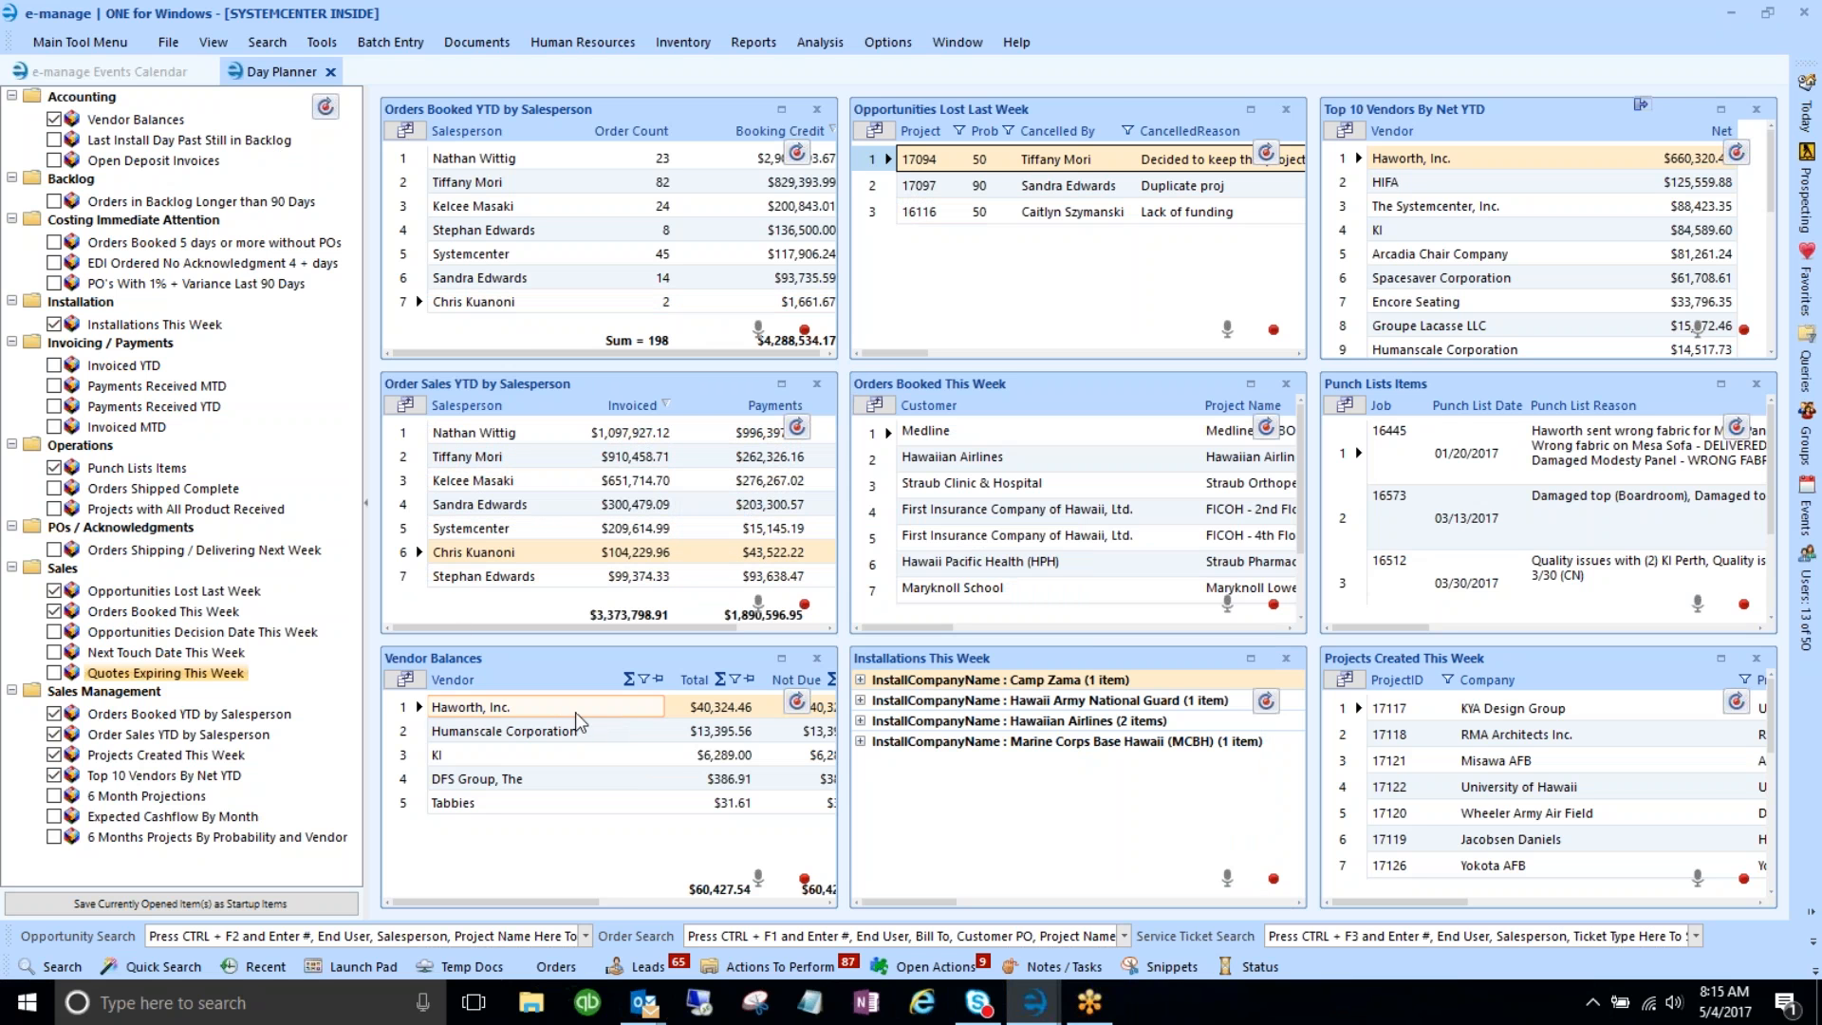
left_click(367, 509)
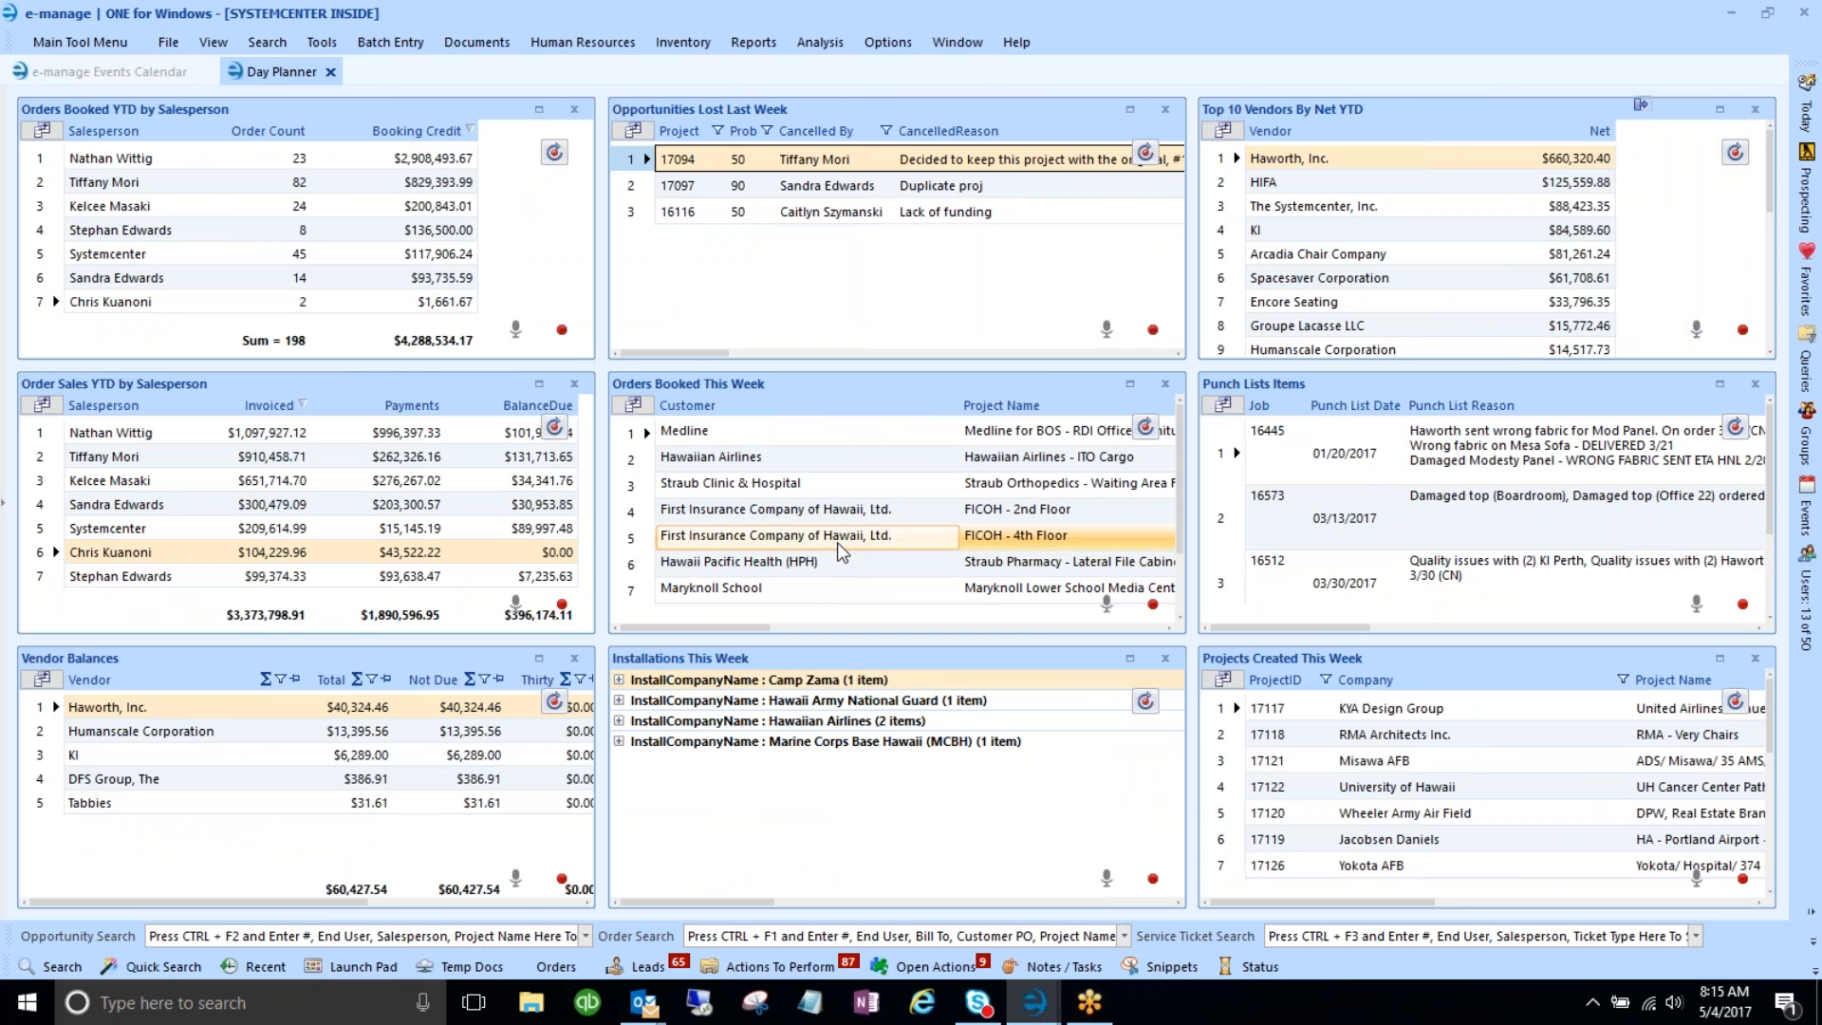
left_click(1130, 383)
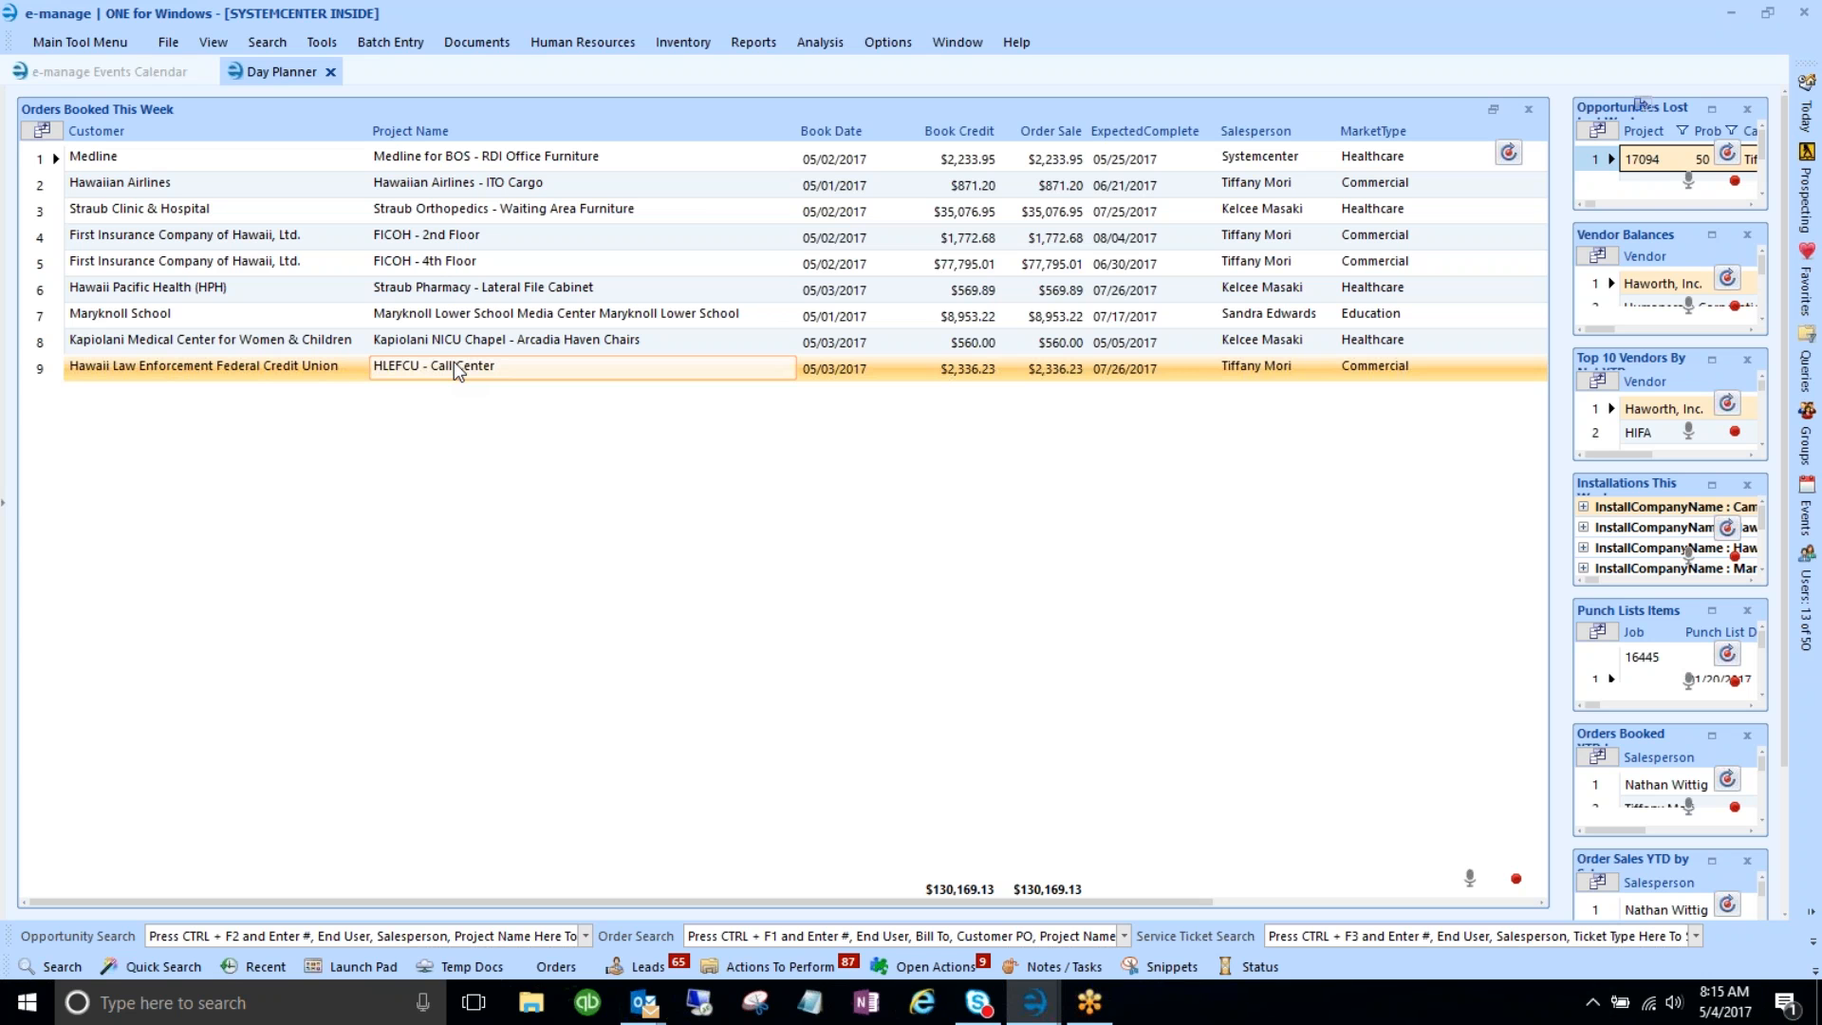
left_click(351, 427)
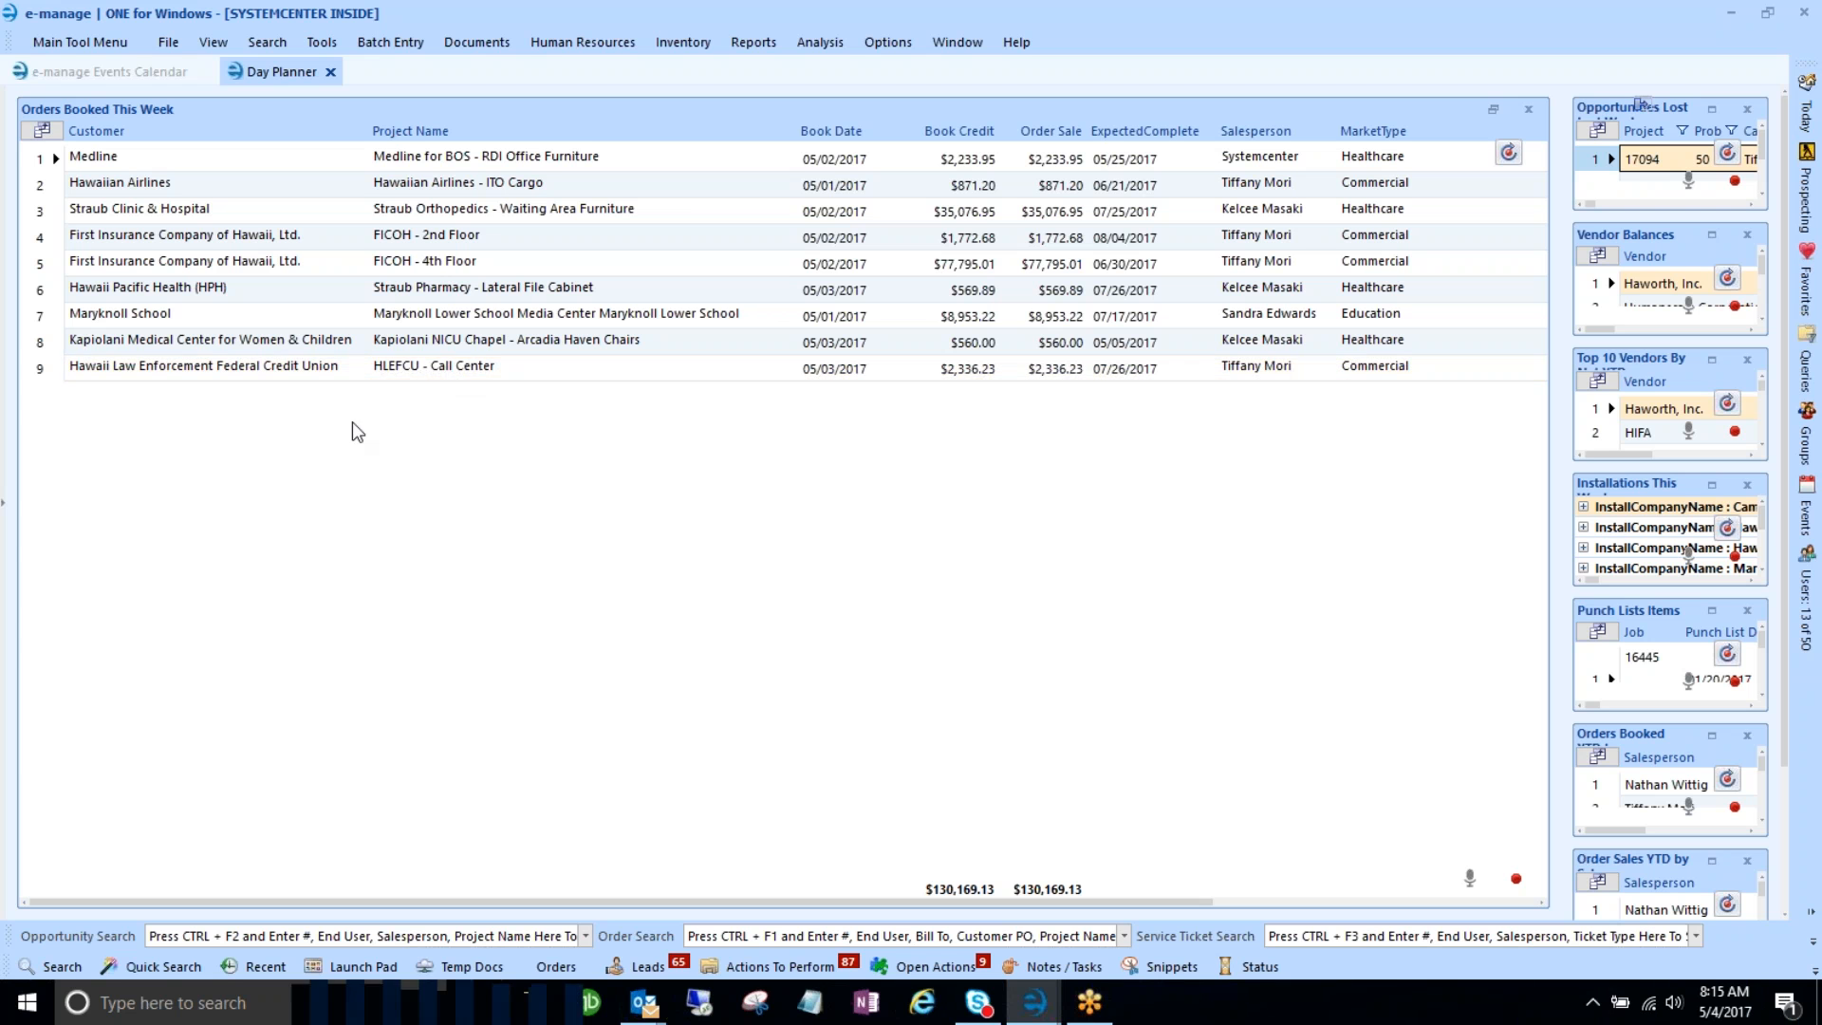
left_click(268, 374)
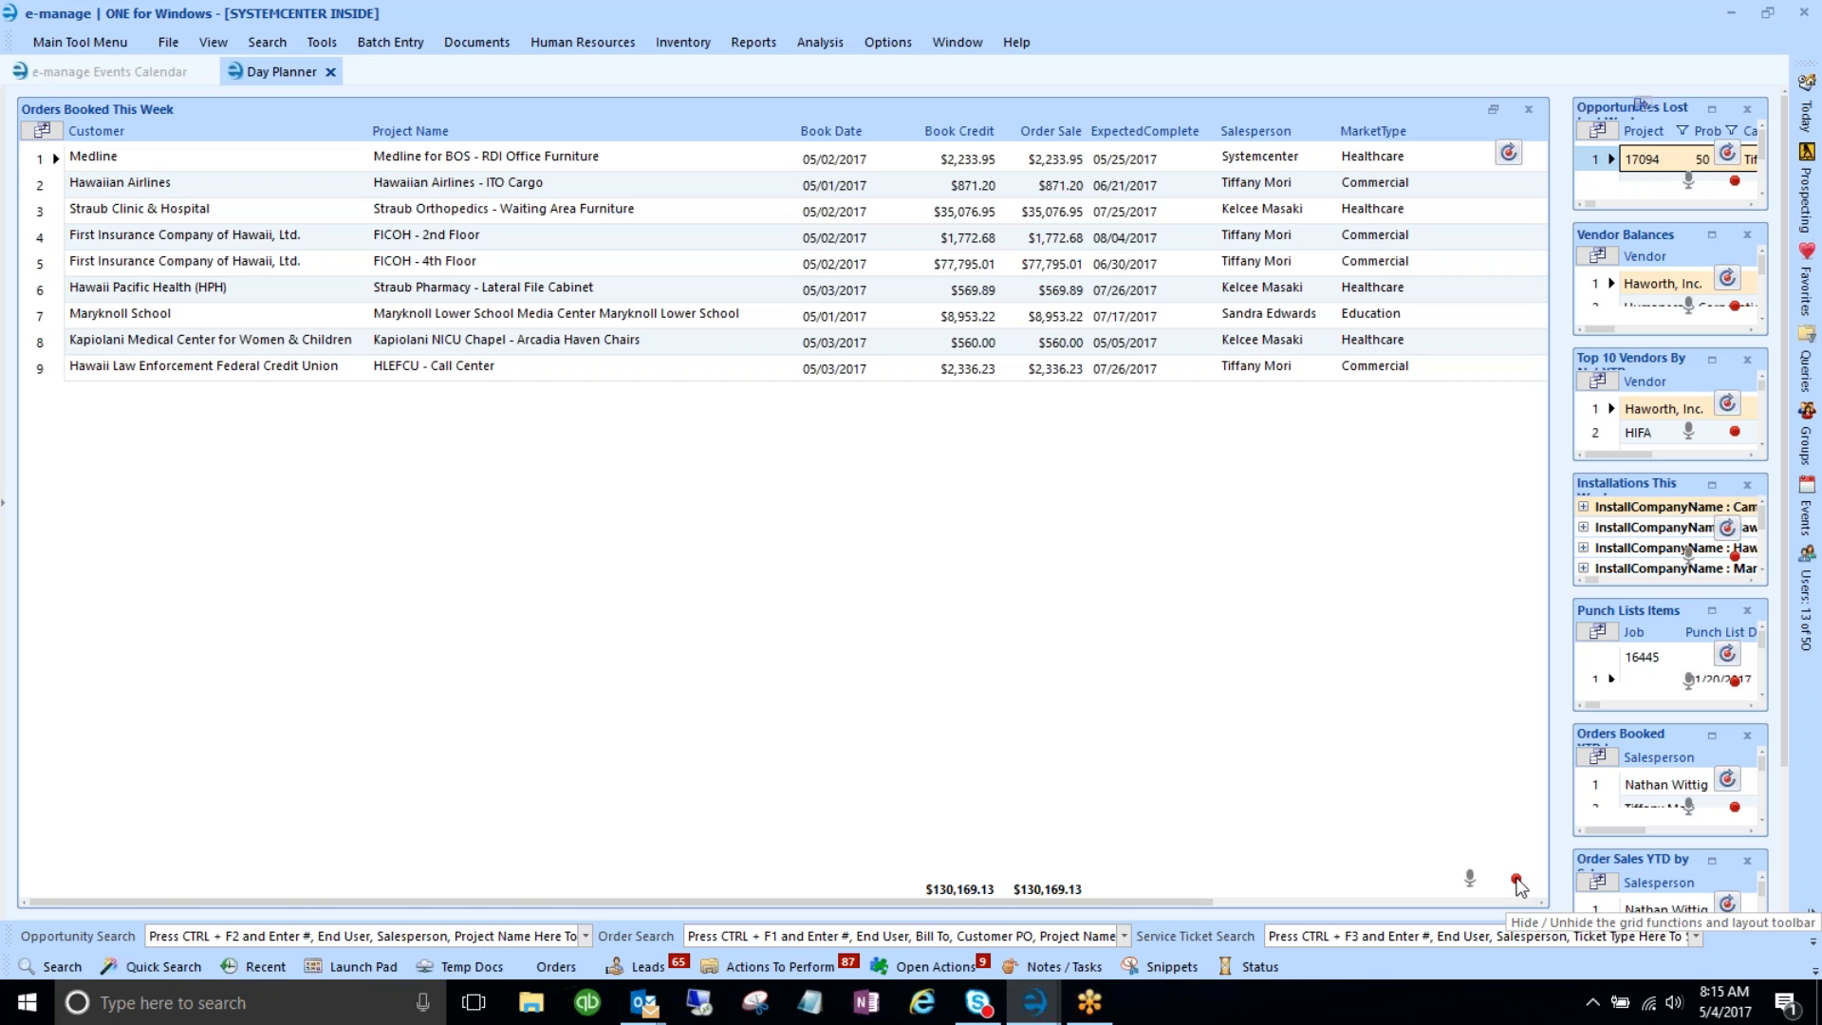
- Set Always Show The Grid Toolbar for the Orders Booked This Week grid
left_click(1516, 880)
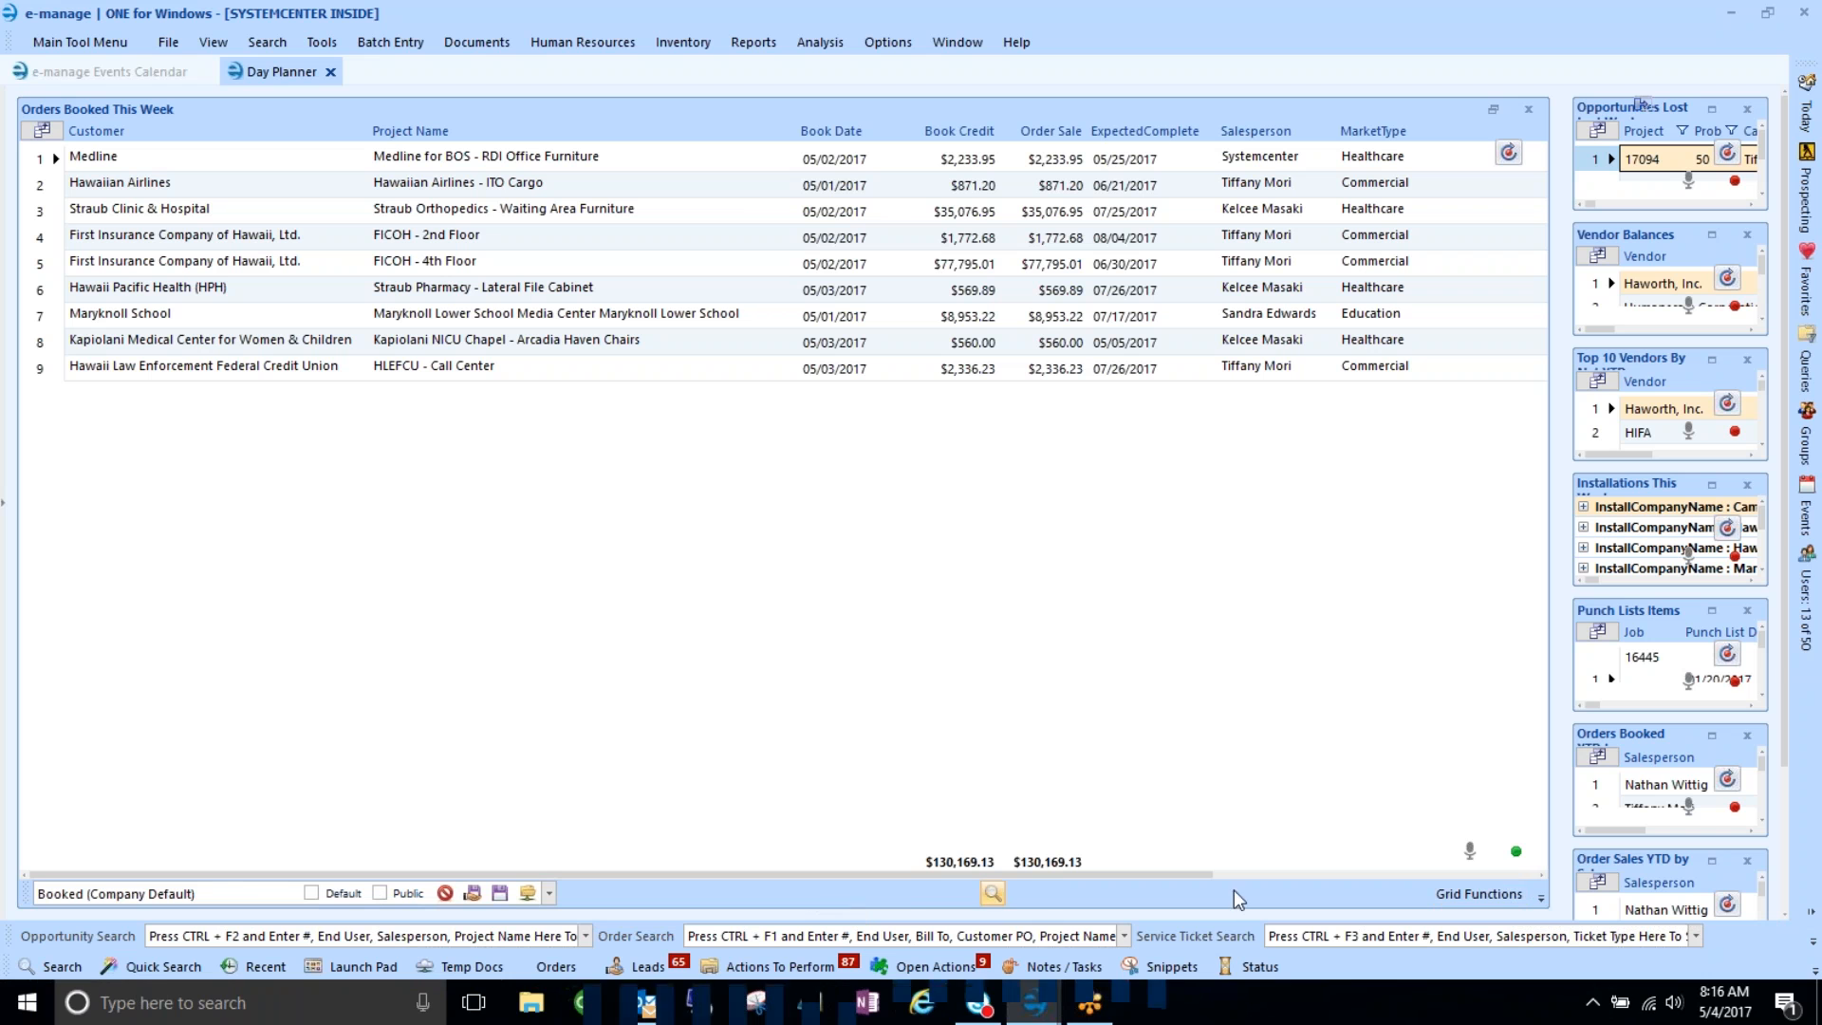
left_click(1473, 897)
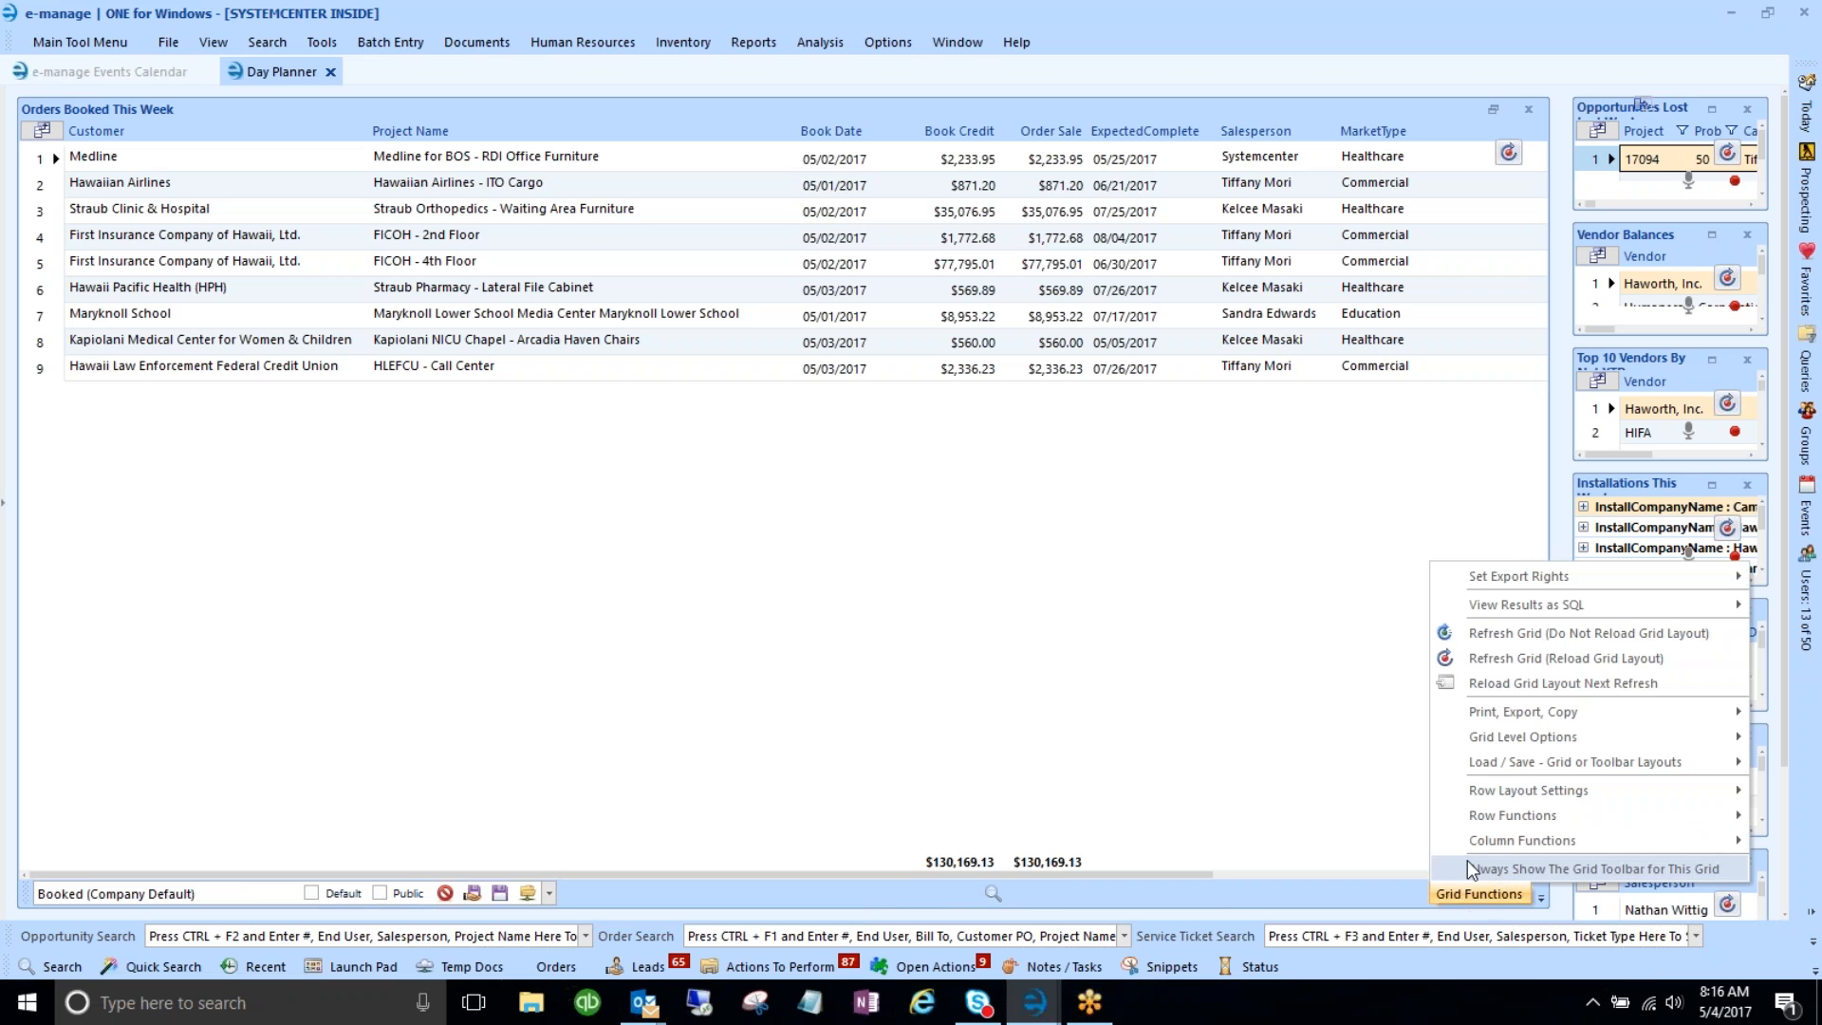
mouse_move(1482, 839)
left_click(1338, 579)
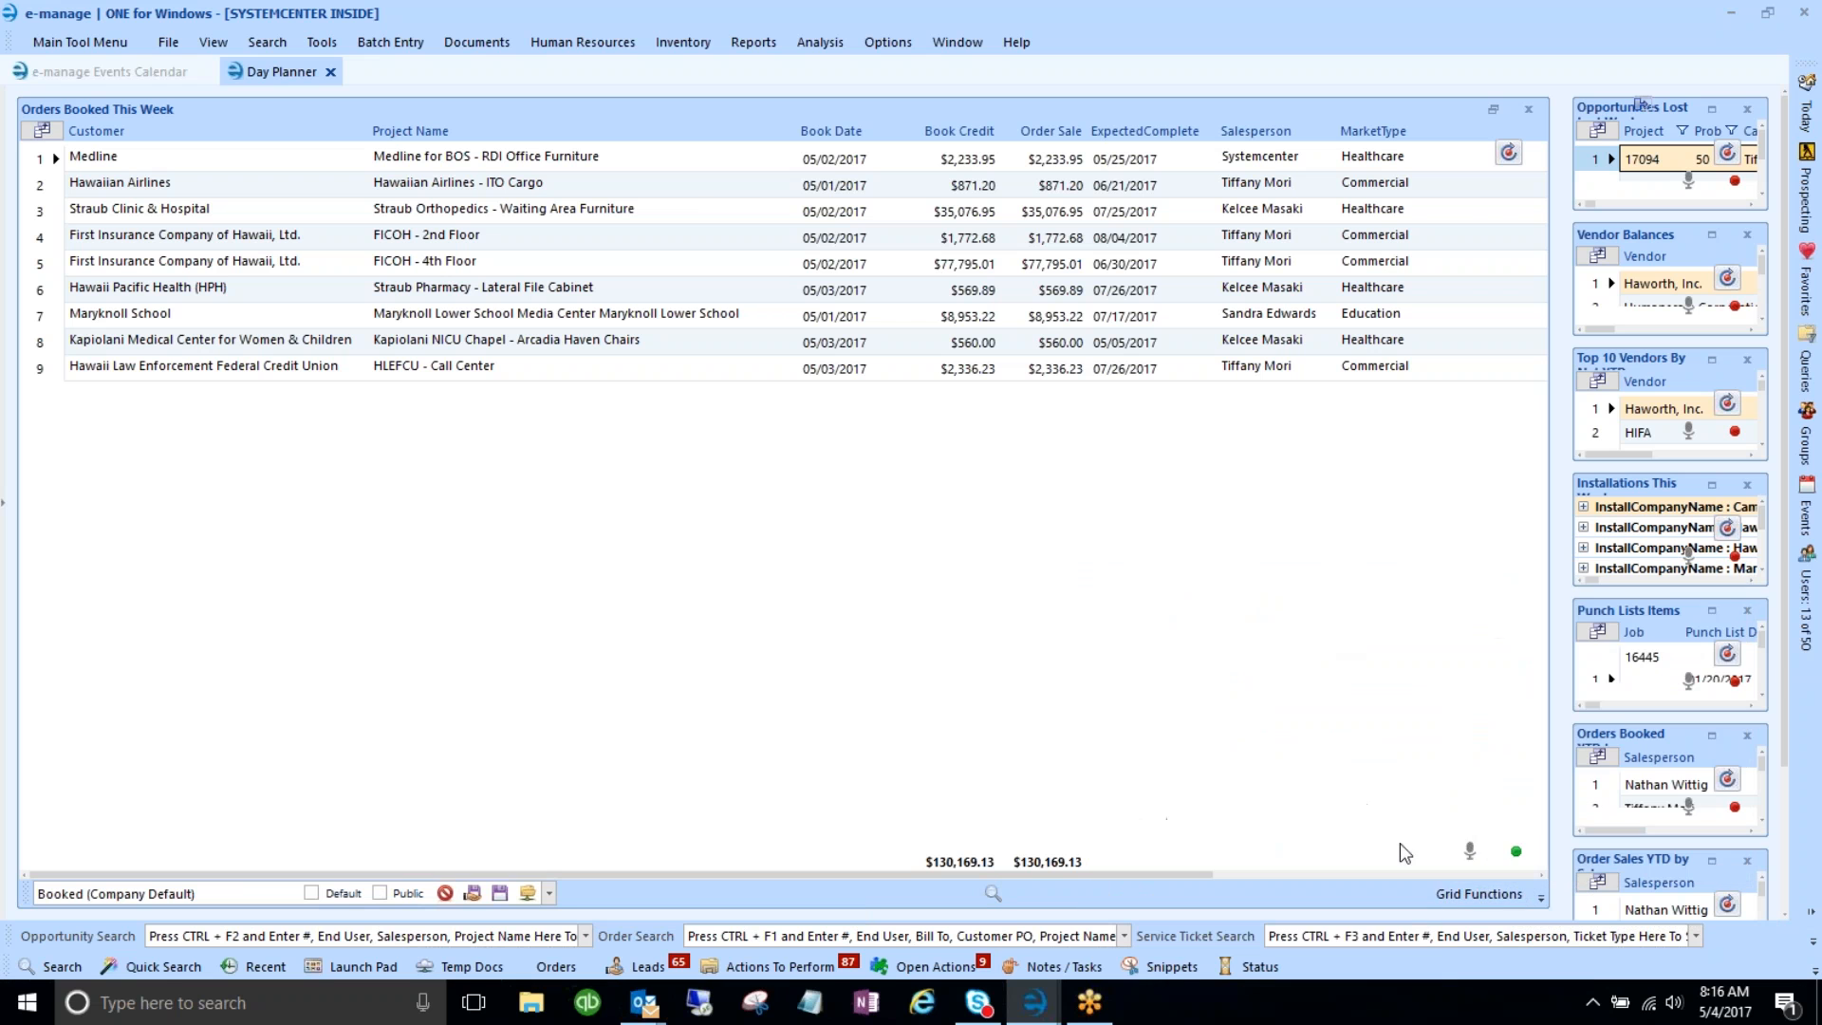
left_click(1454, 902)
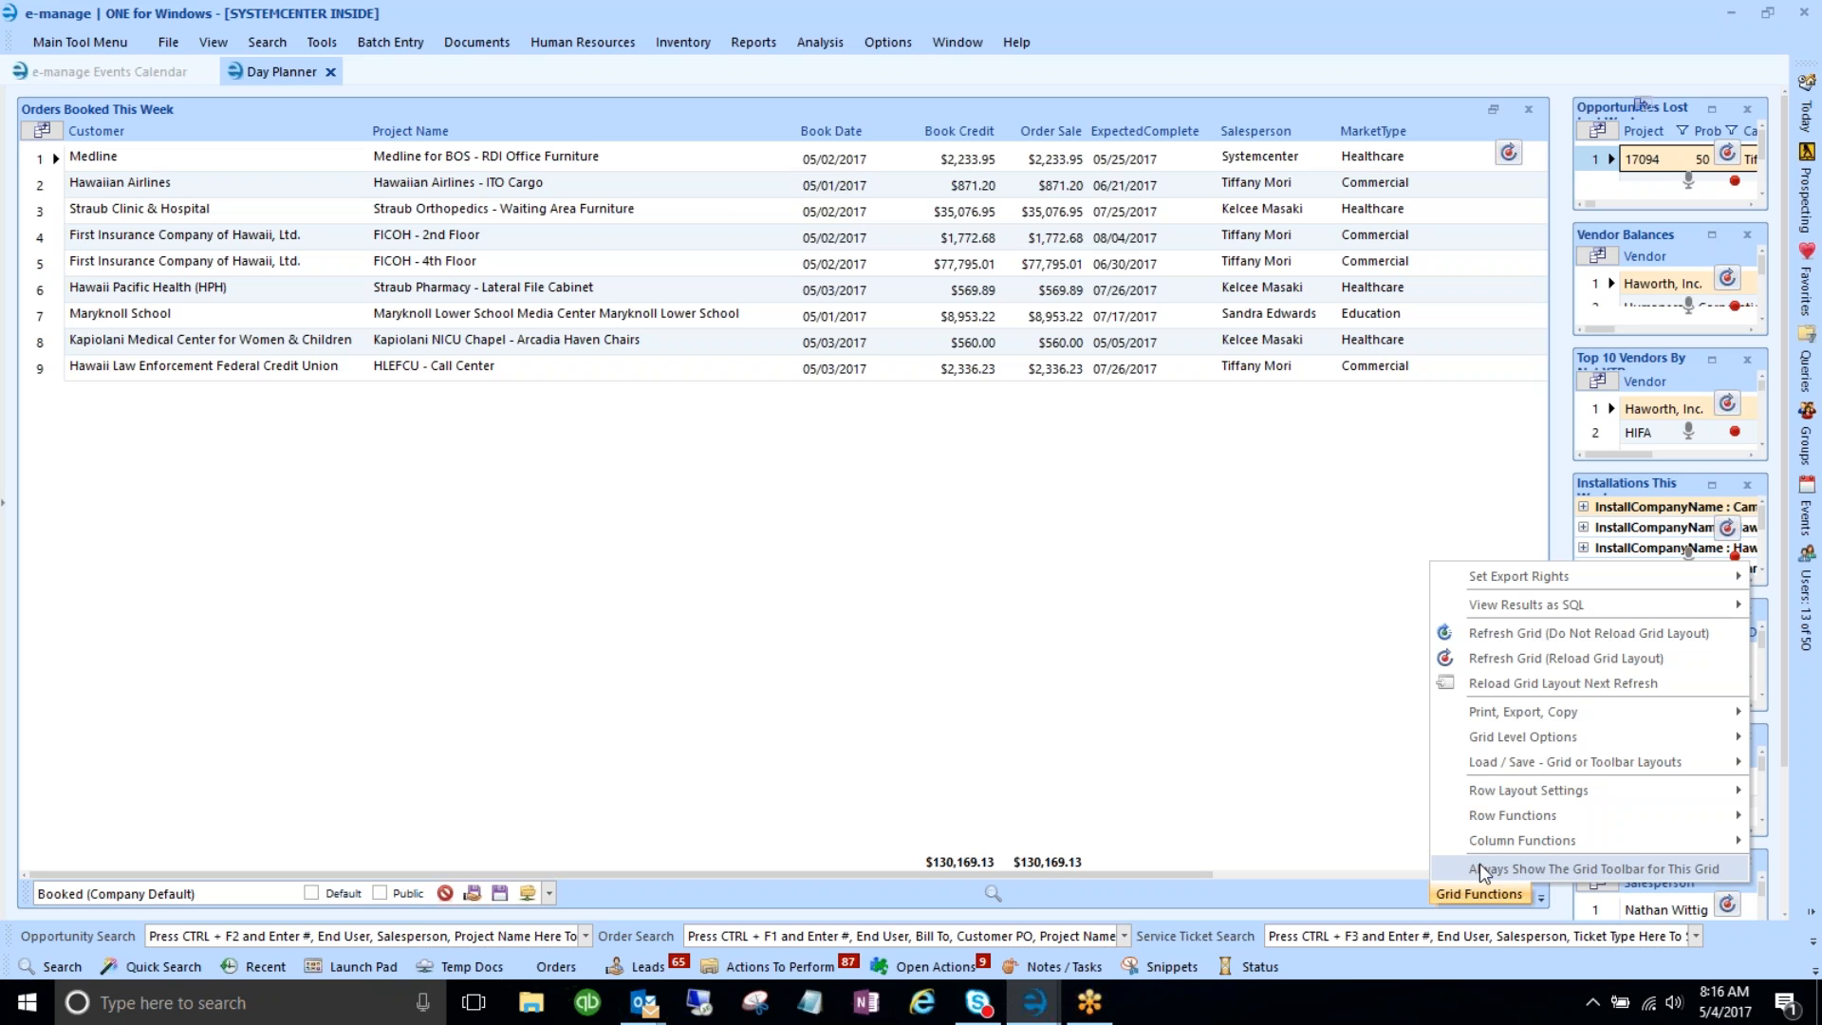
left_click(1521, 870)
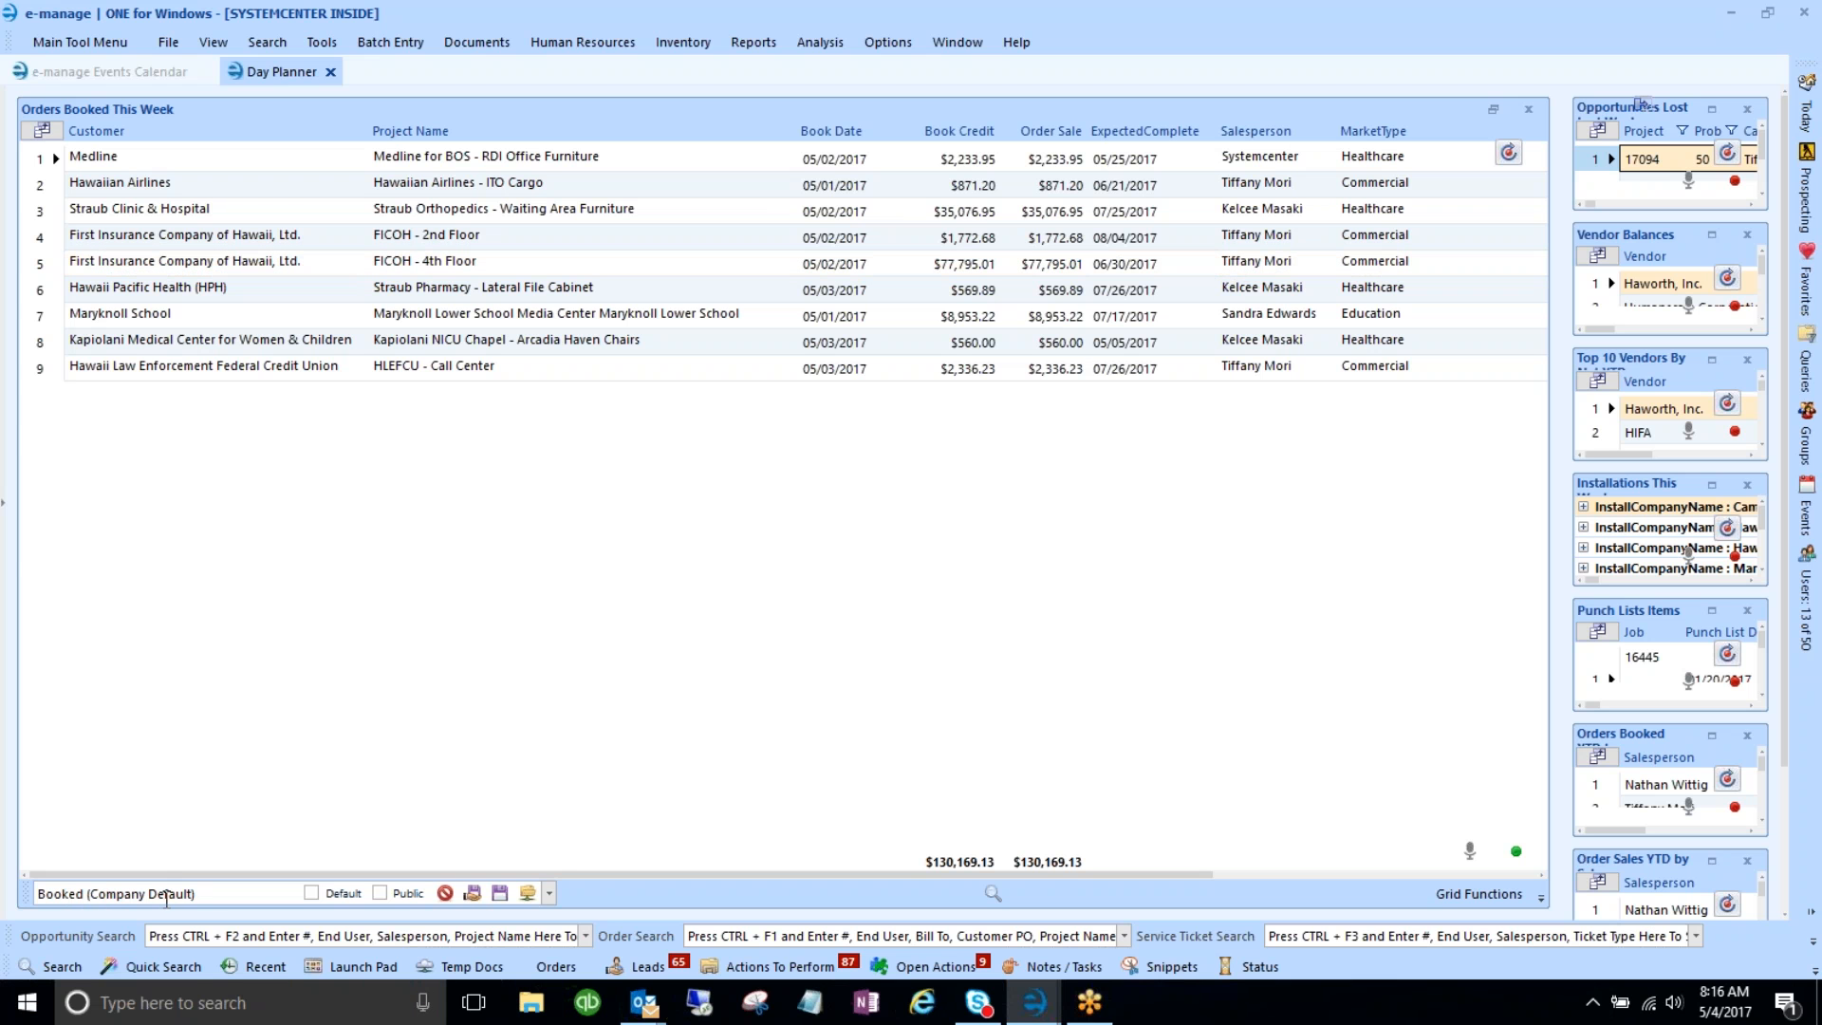
- Review the saved grid layouts, keeping Booked (Company Default) as the current layout
left_click_drag(230, 892, 36, 893)
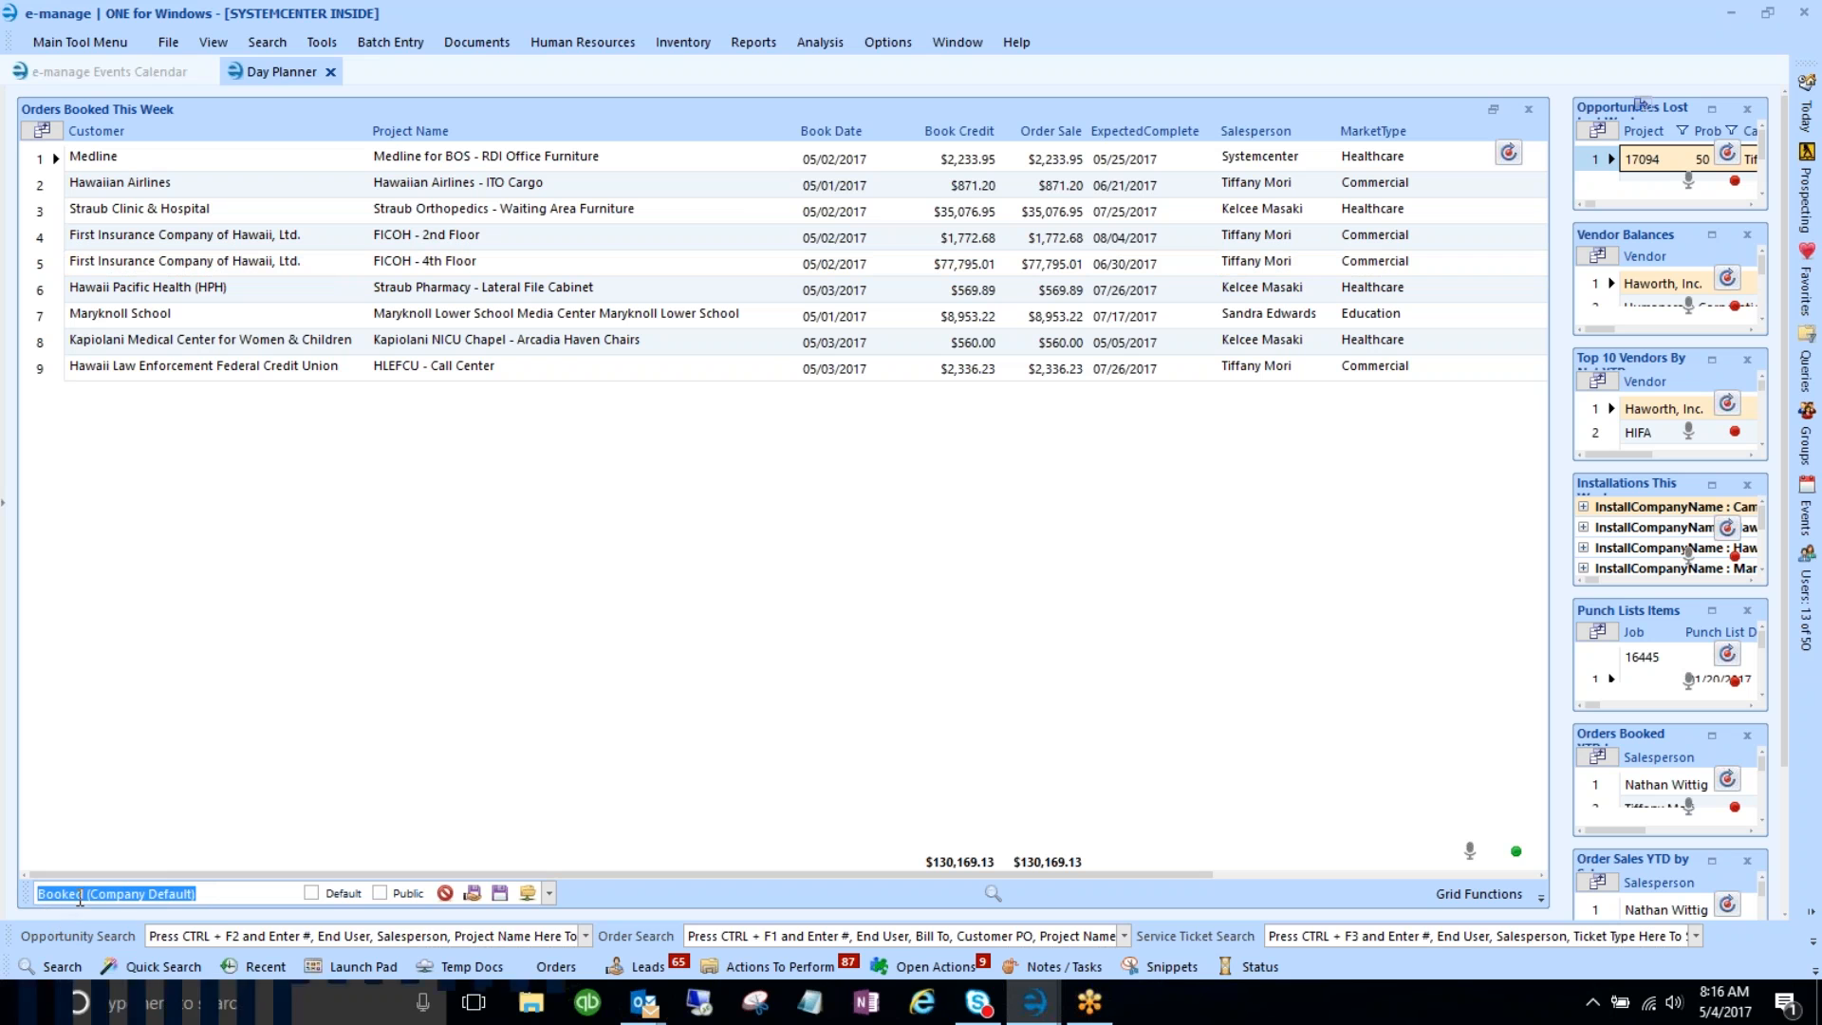
left_click(549, 893)
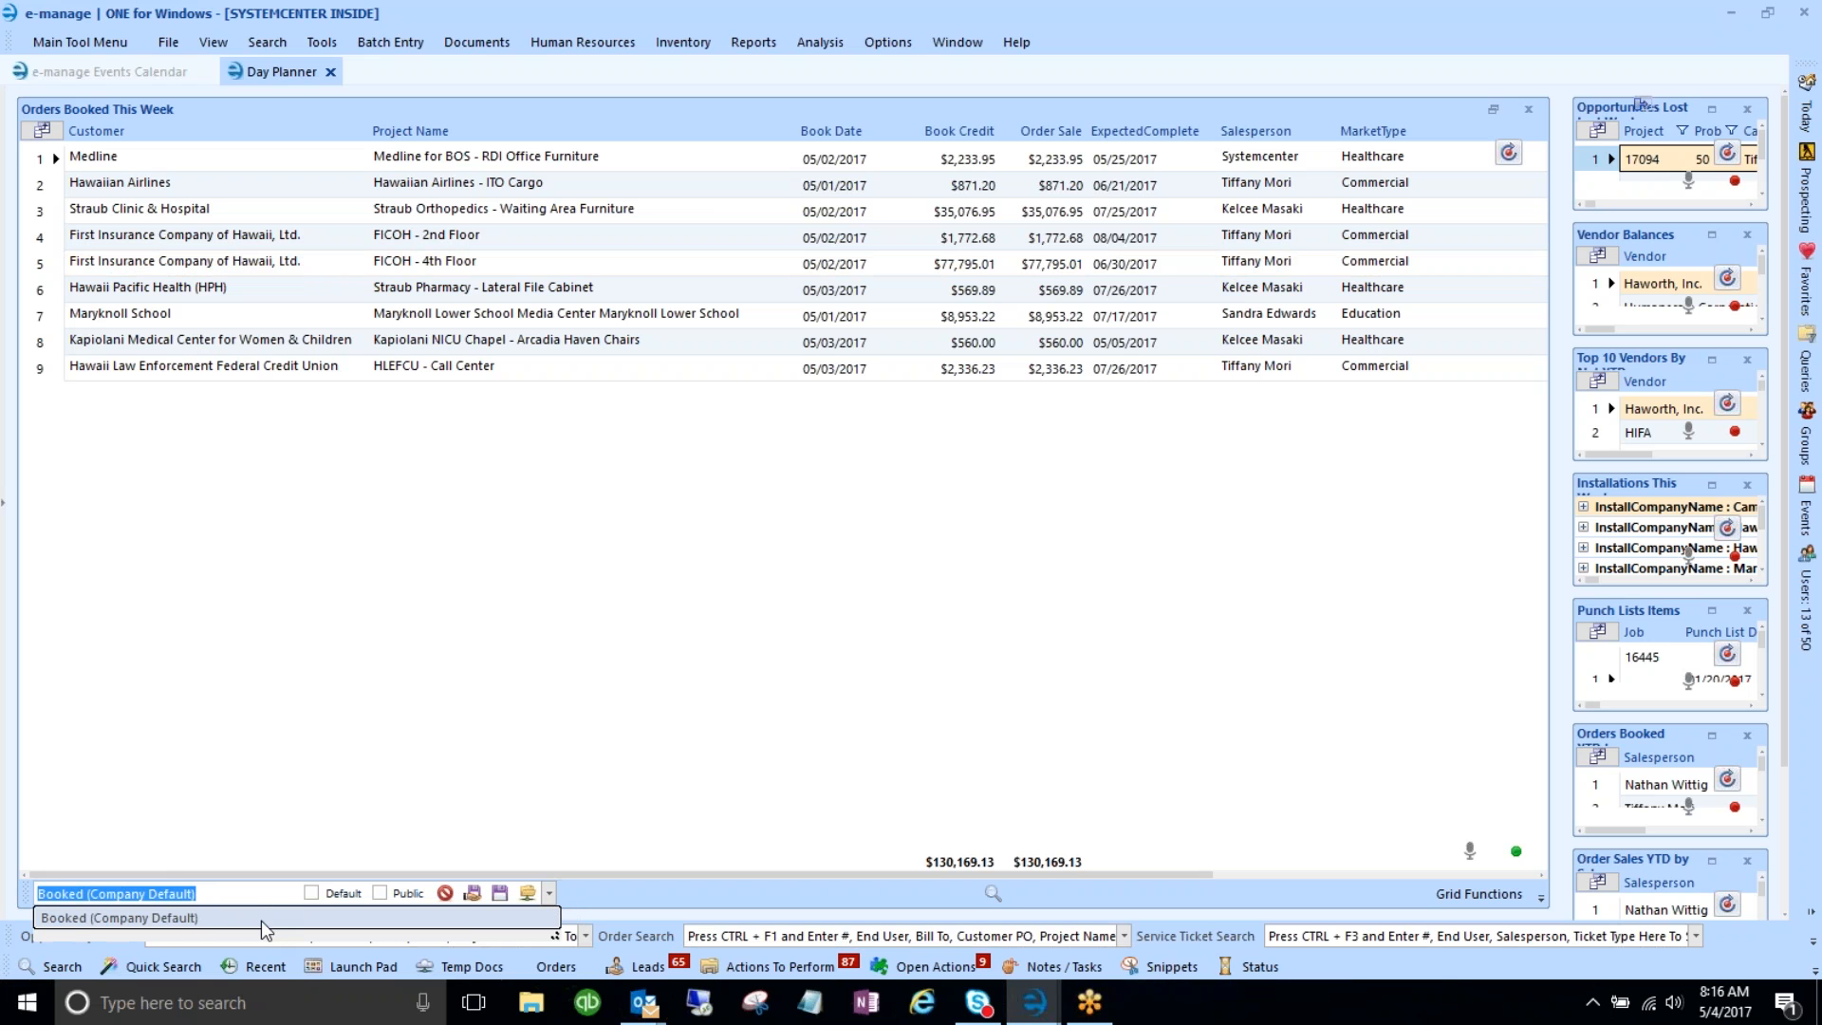
left_click(237, 765)
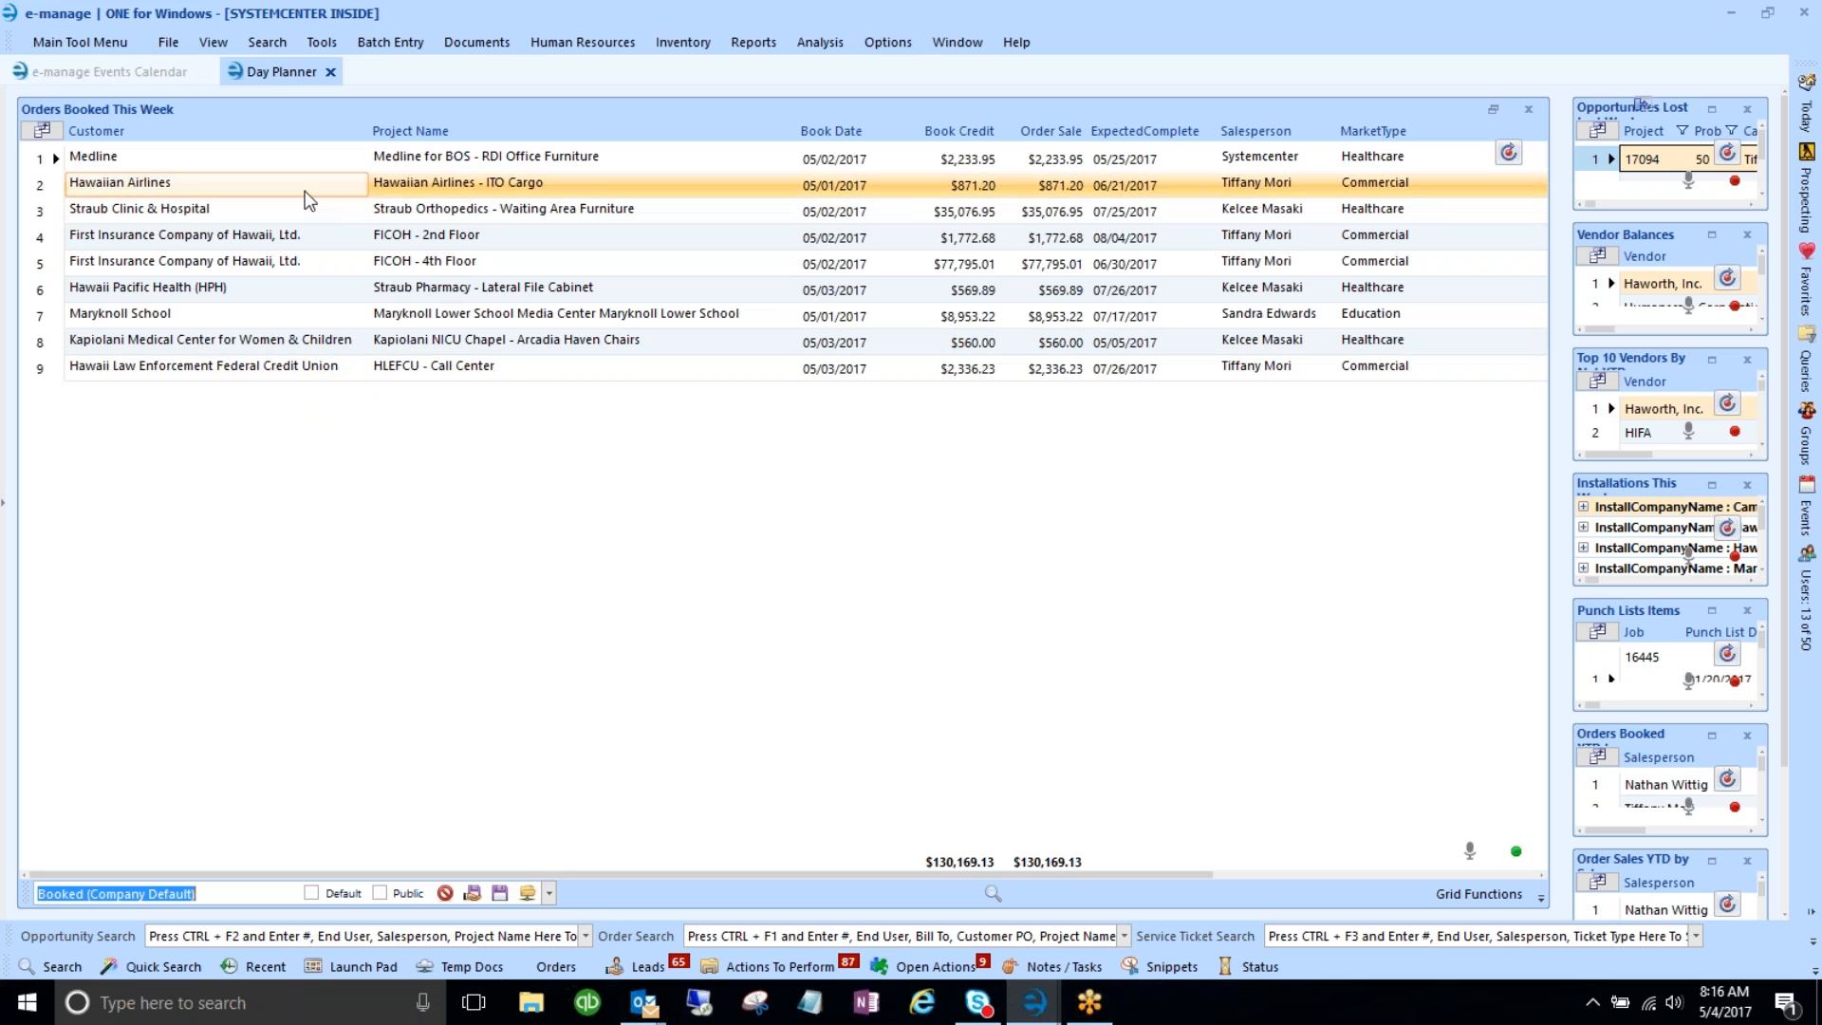
- Enable column filters and filter Salesperson to one person's 4 orders totaling $82,775.12
left_click(292, 678)
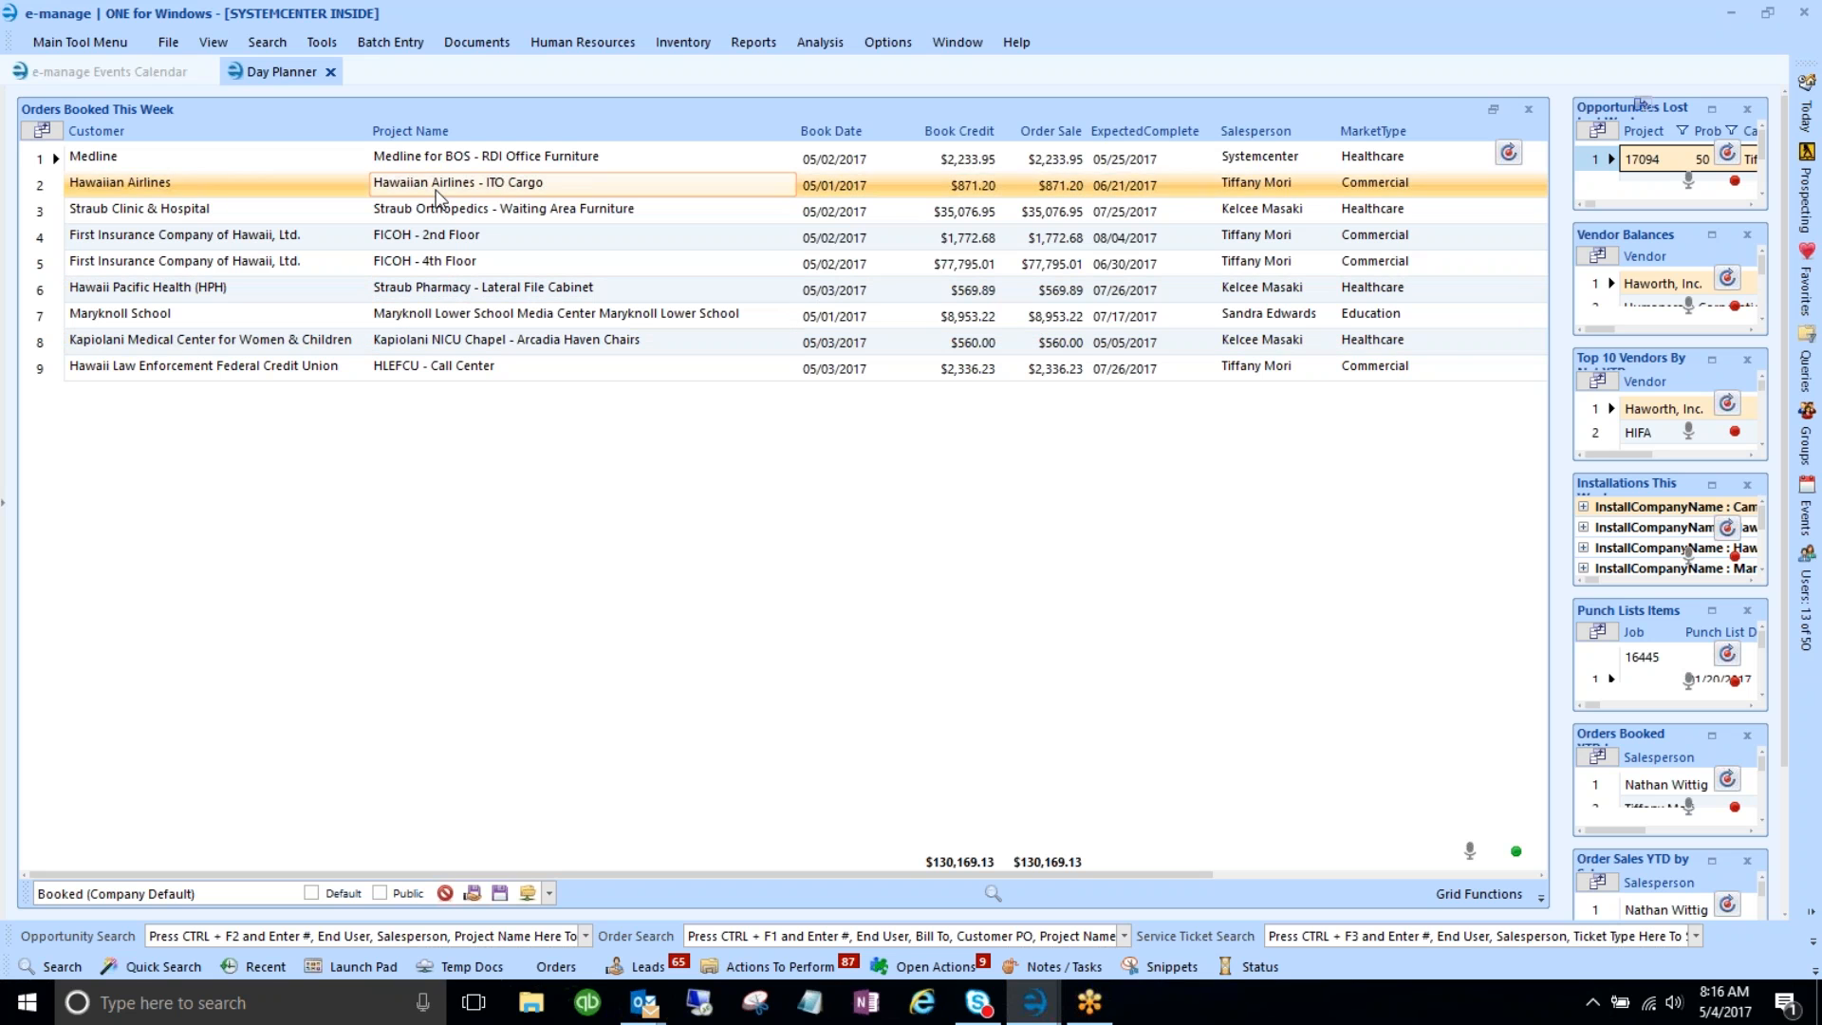
right_click(1265, 132)
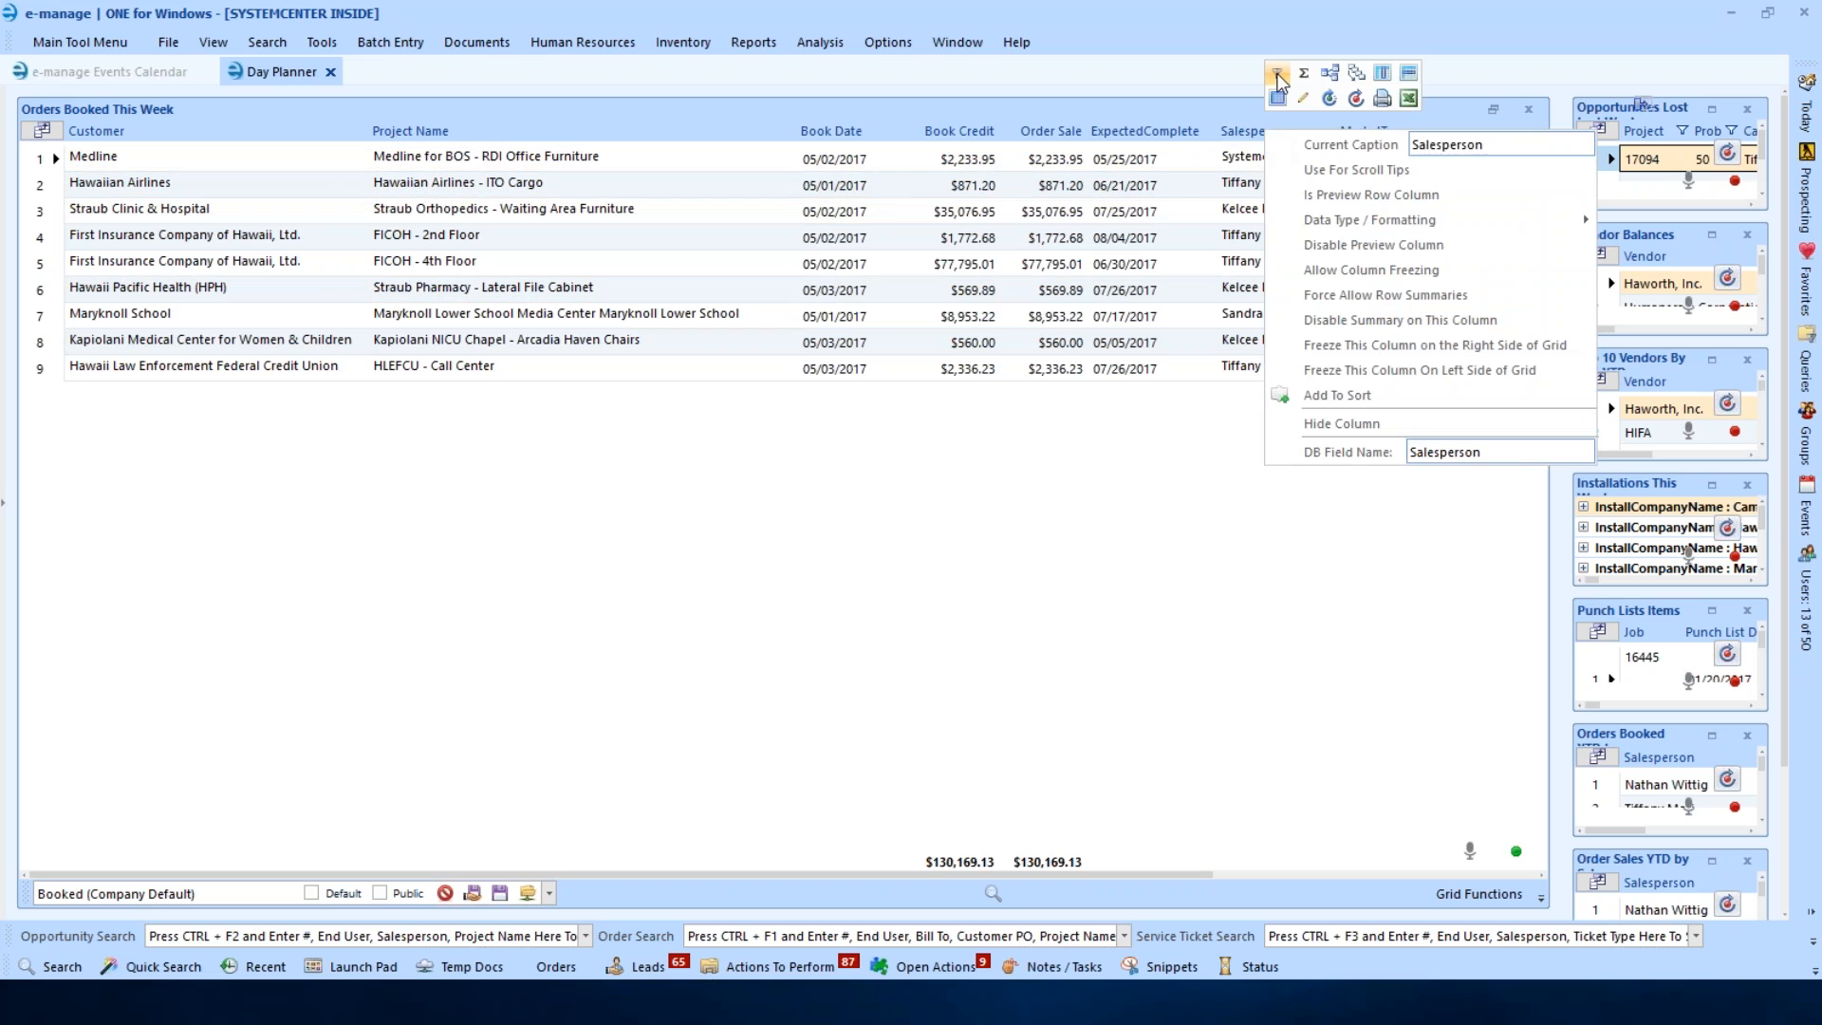
left_click(1278, 76)
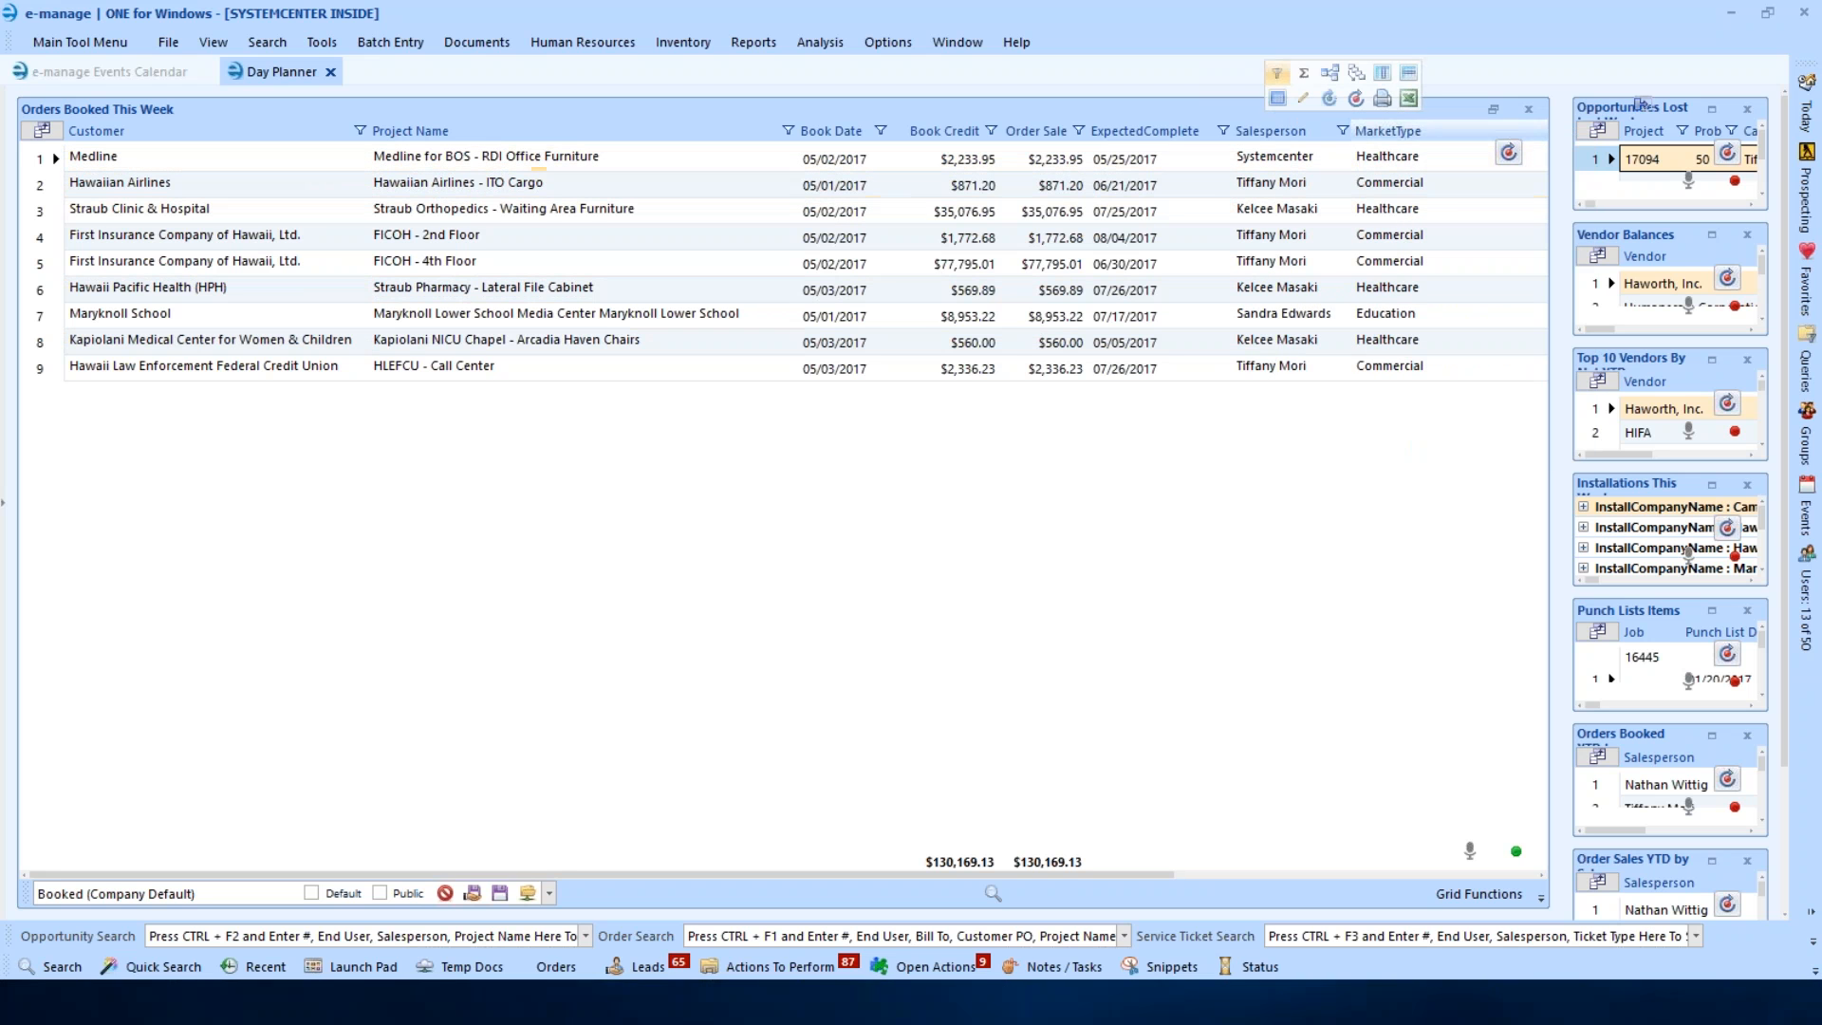
left_click(1343, 132)
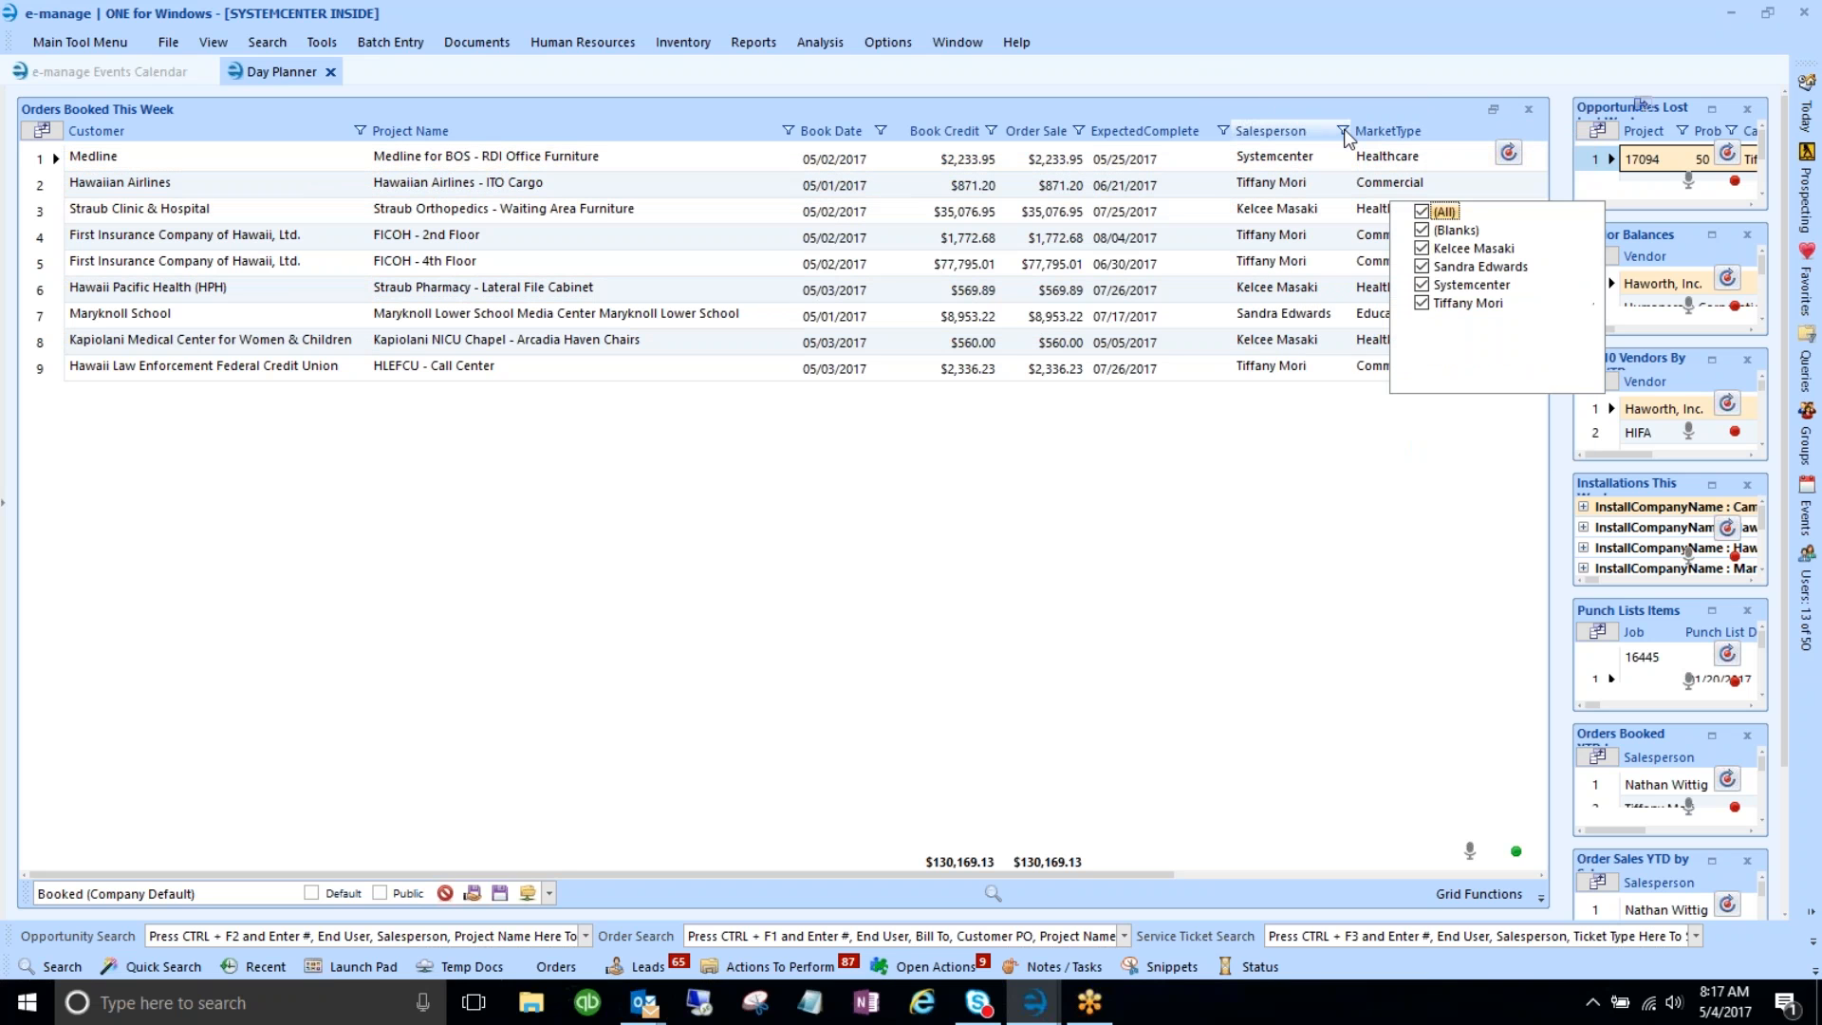
left_click(1422, 213)
left_click(1422, 303)
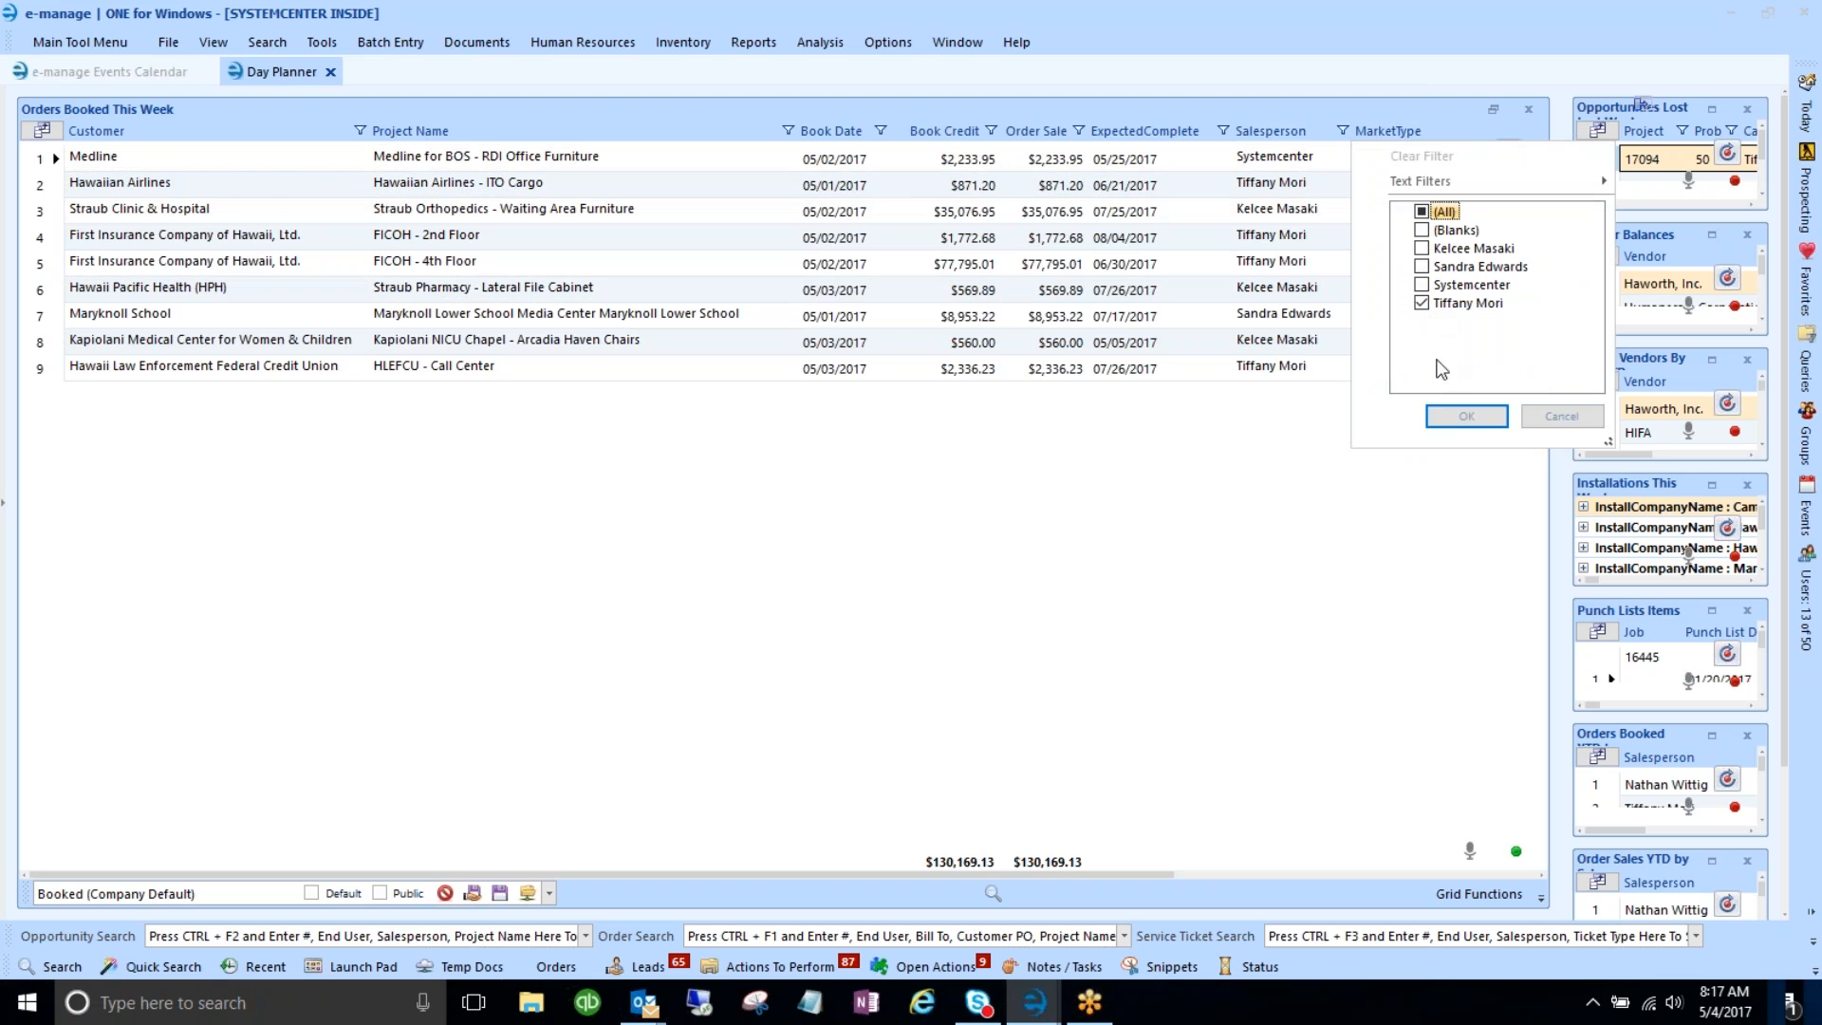
left_click(1462, 416)
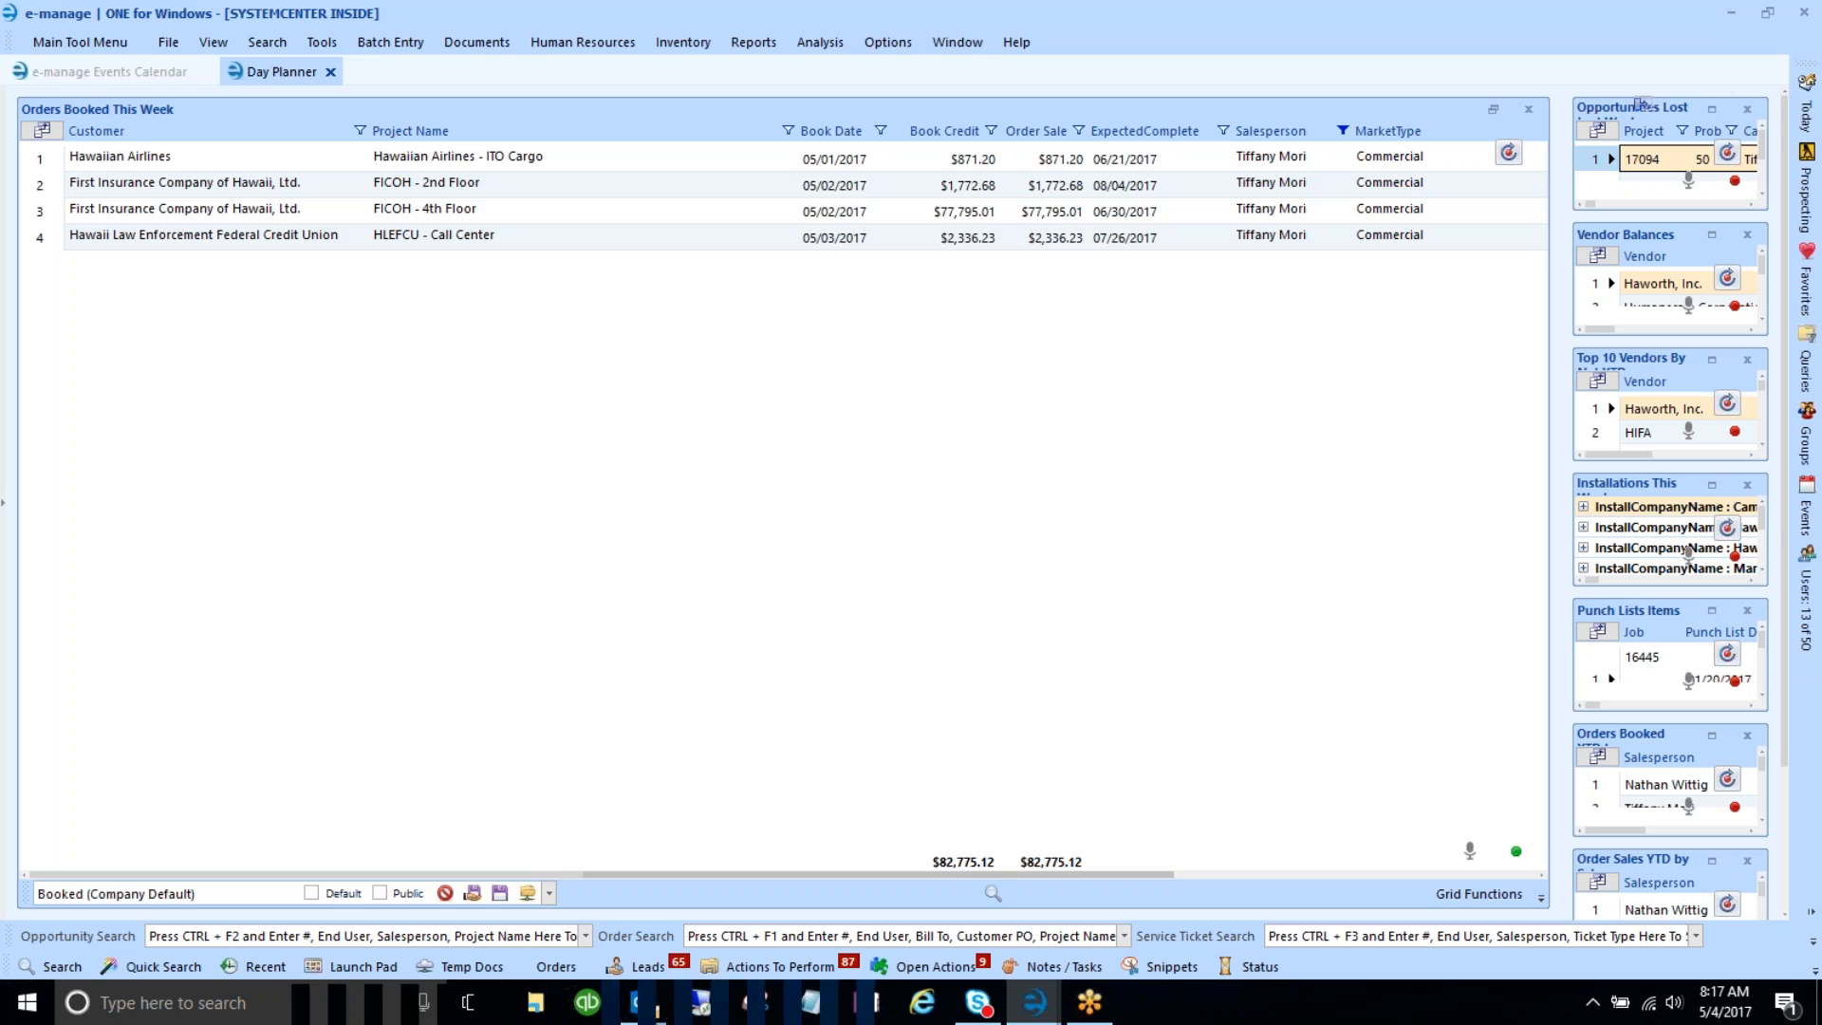
- Save the filtered grid as a new public layout named 'Grouped By Tiffany'
key("ctrl+a")
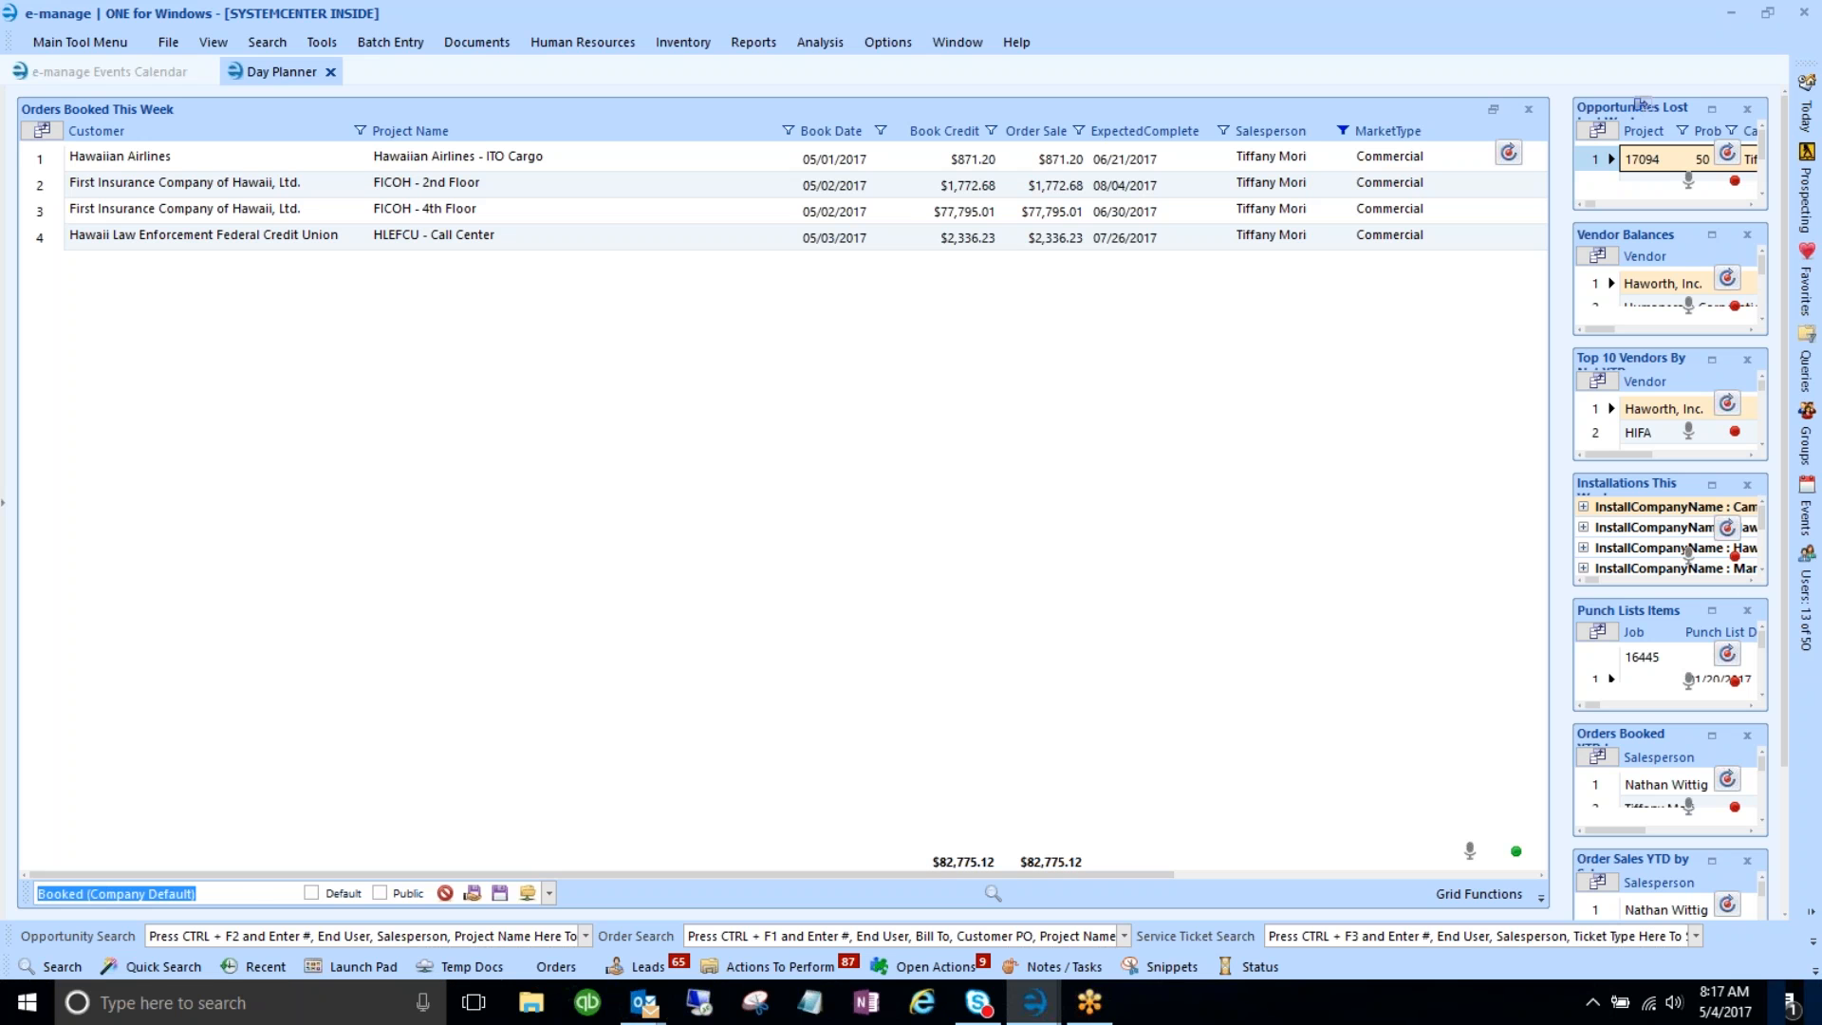
key("Delete")
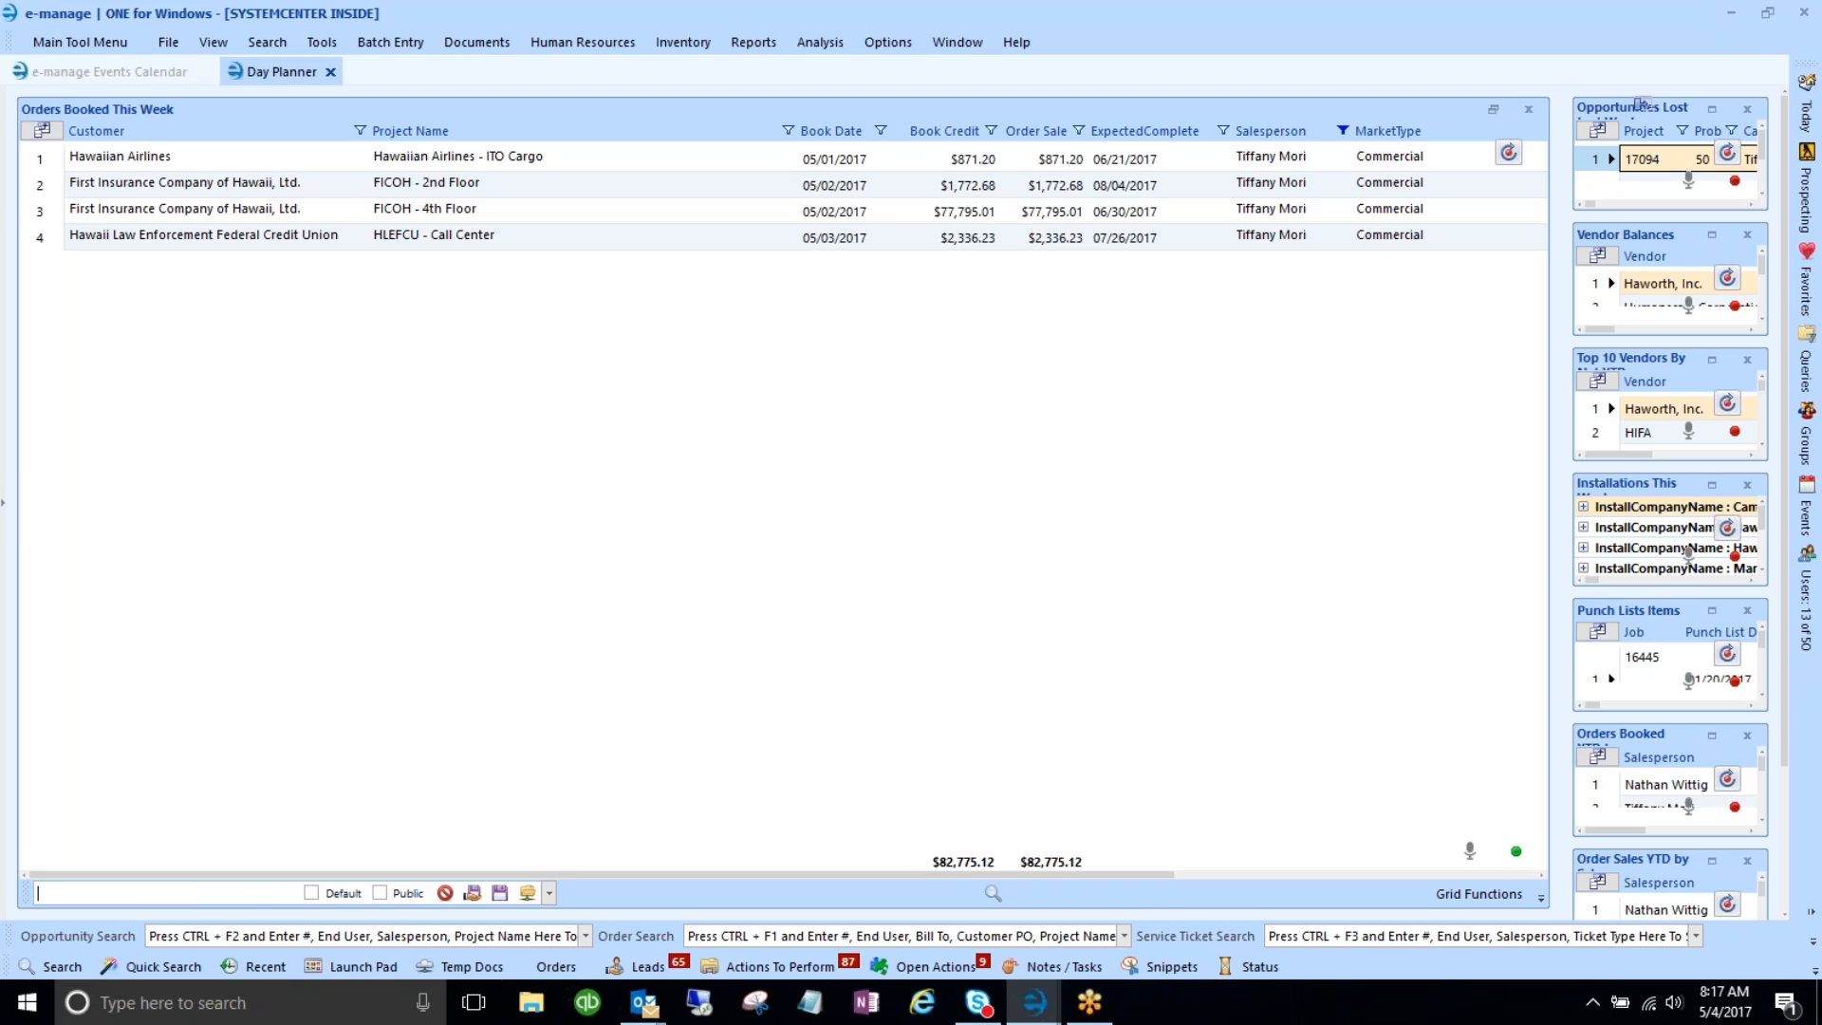
type("Grouped By Tiffany")
left_click(379, 894)
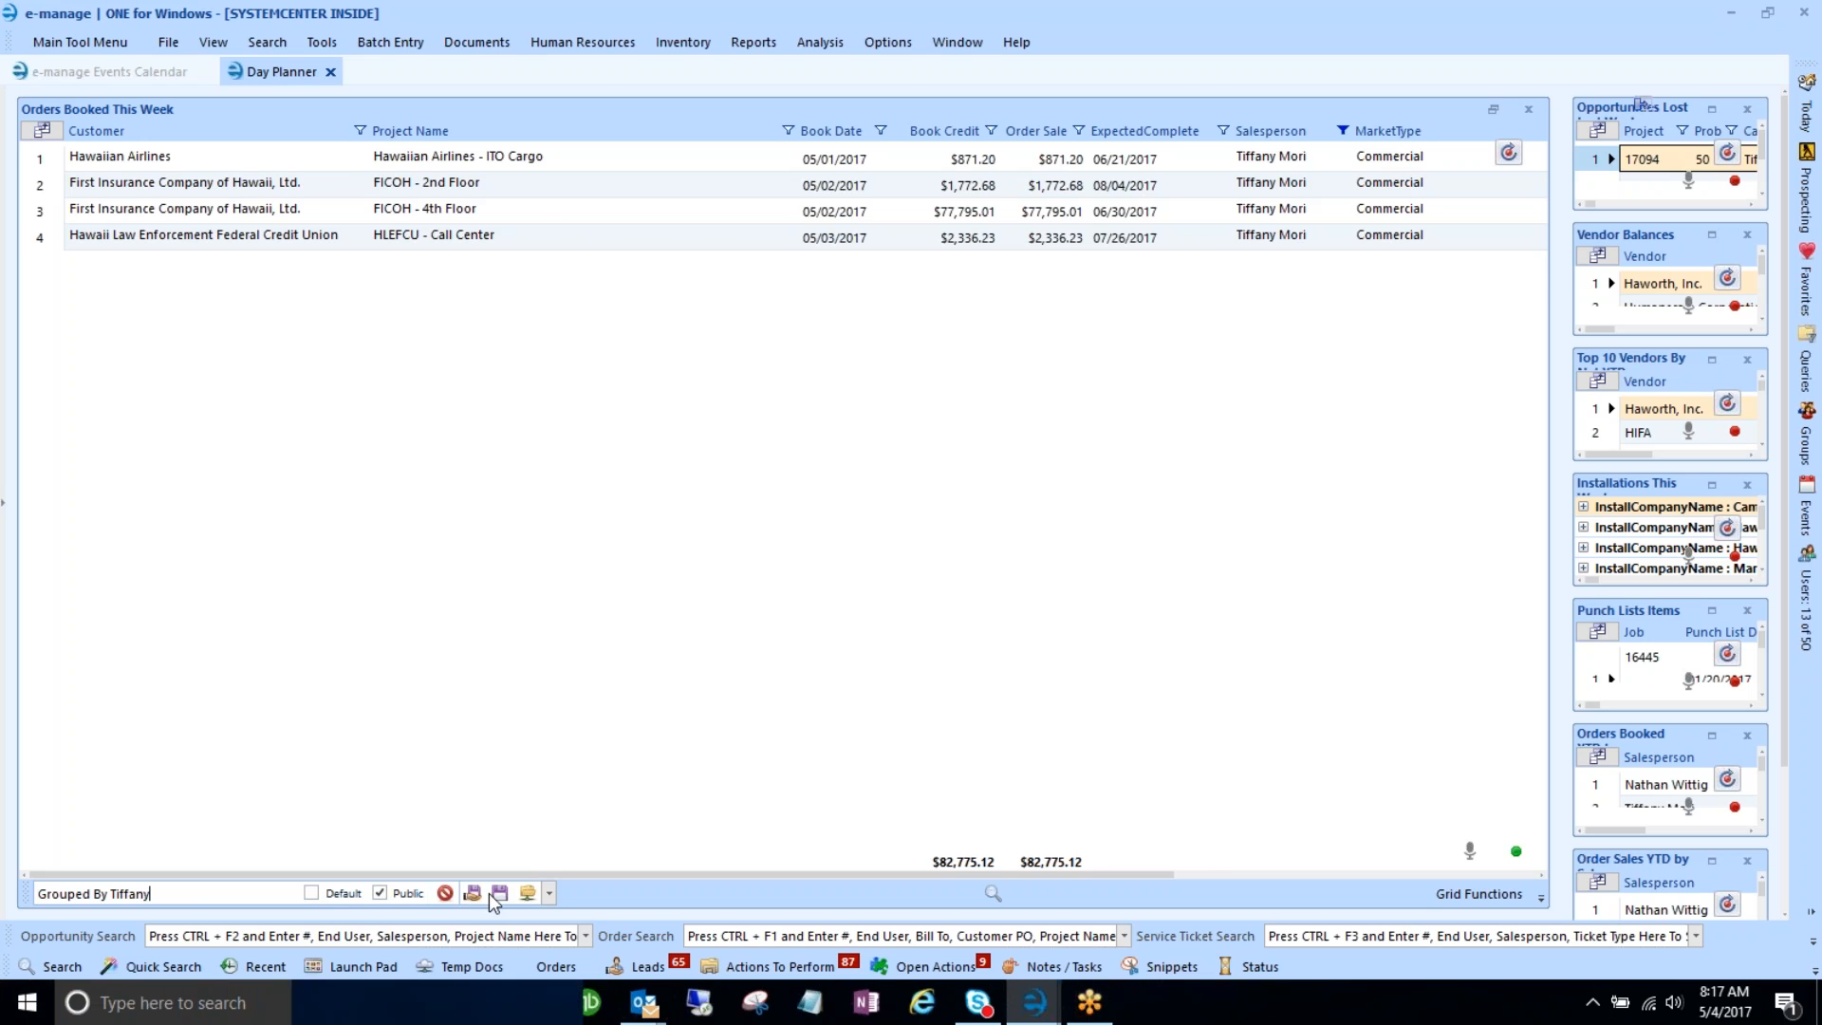
left_click(500, 895)
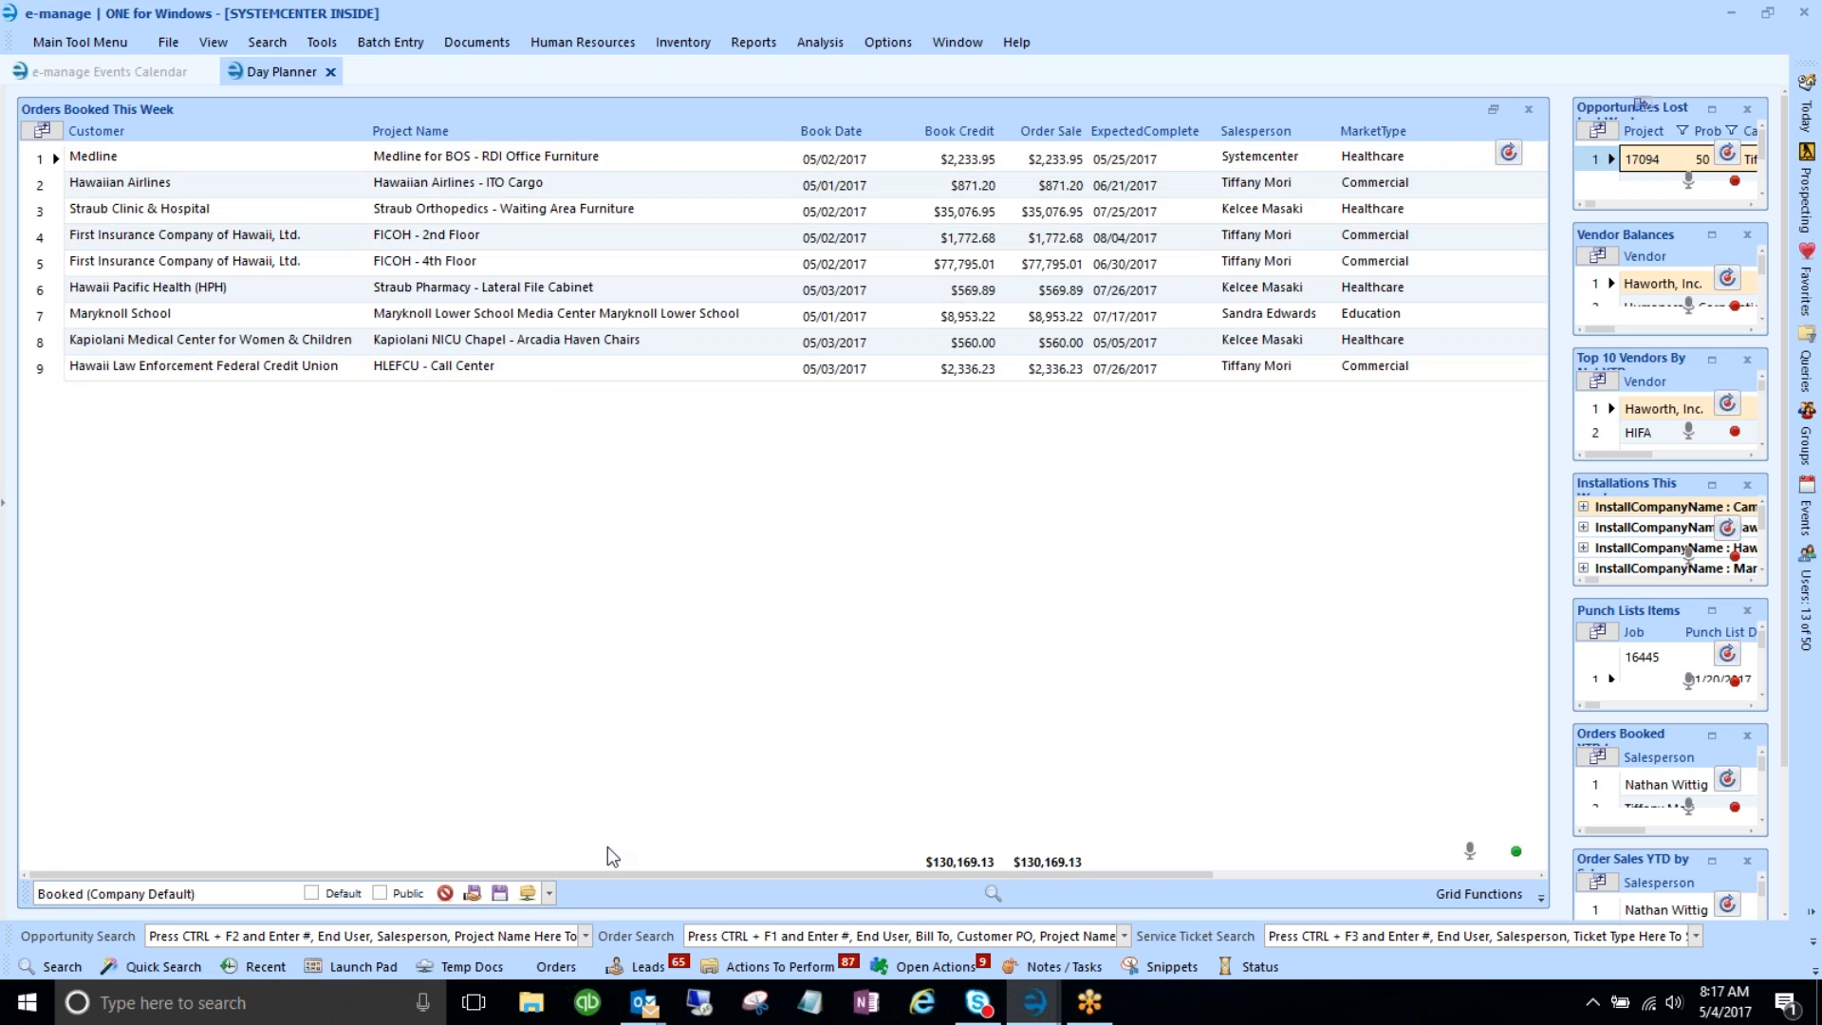
- Keep the grid toolbar always visible and load the saved single-salesperson layout showing 4 orders
left_click(1473, 894)
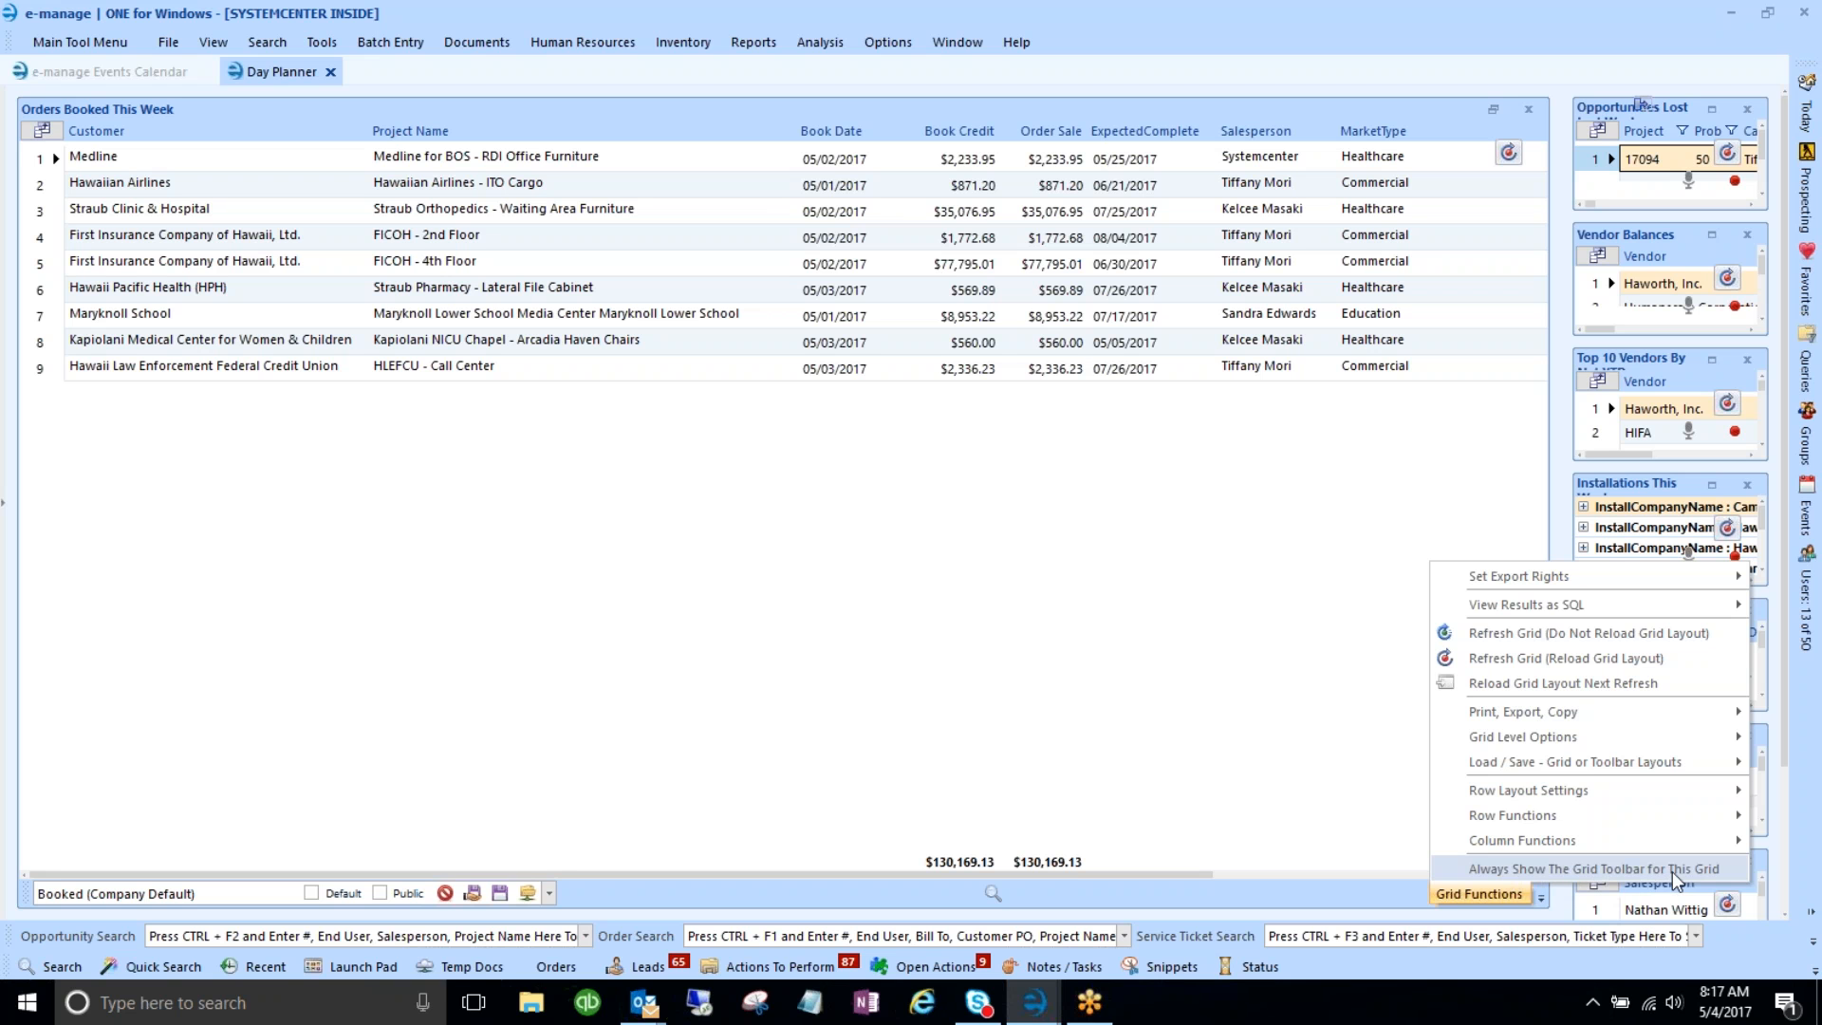
left_click(1621, 871)
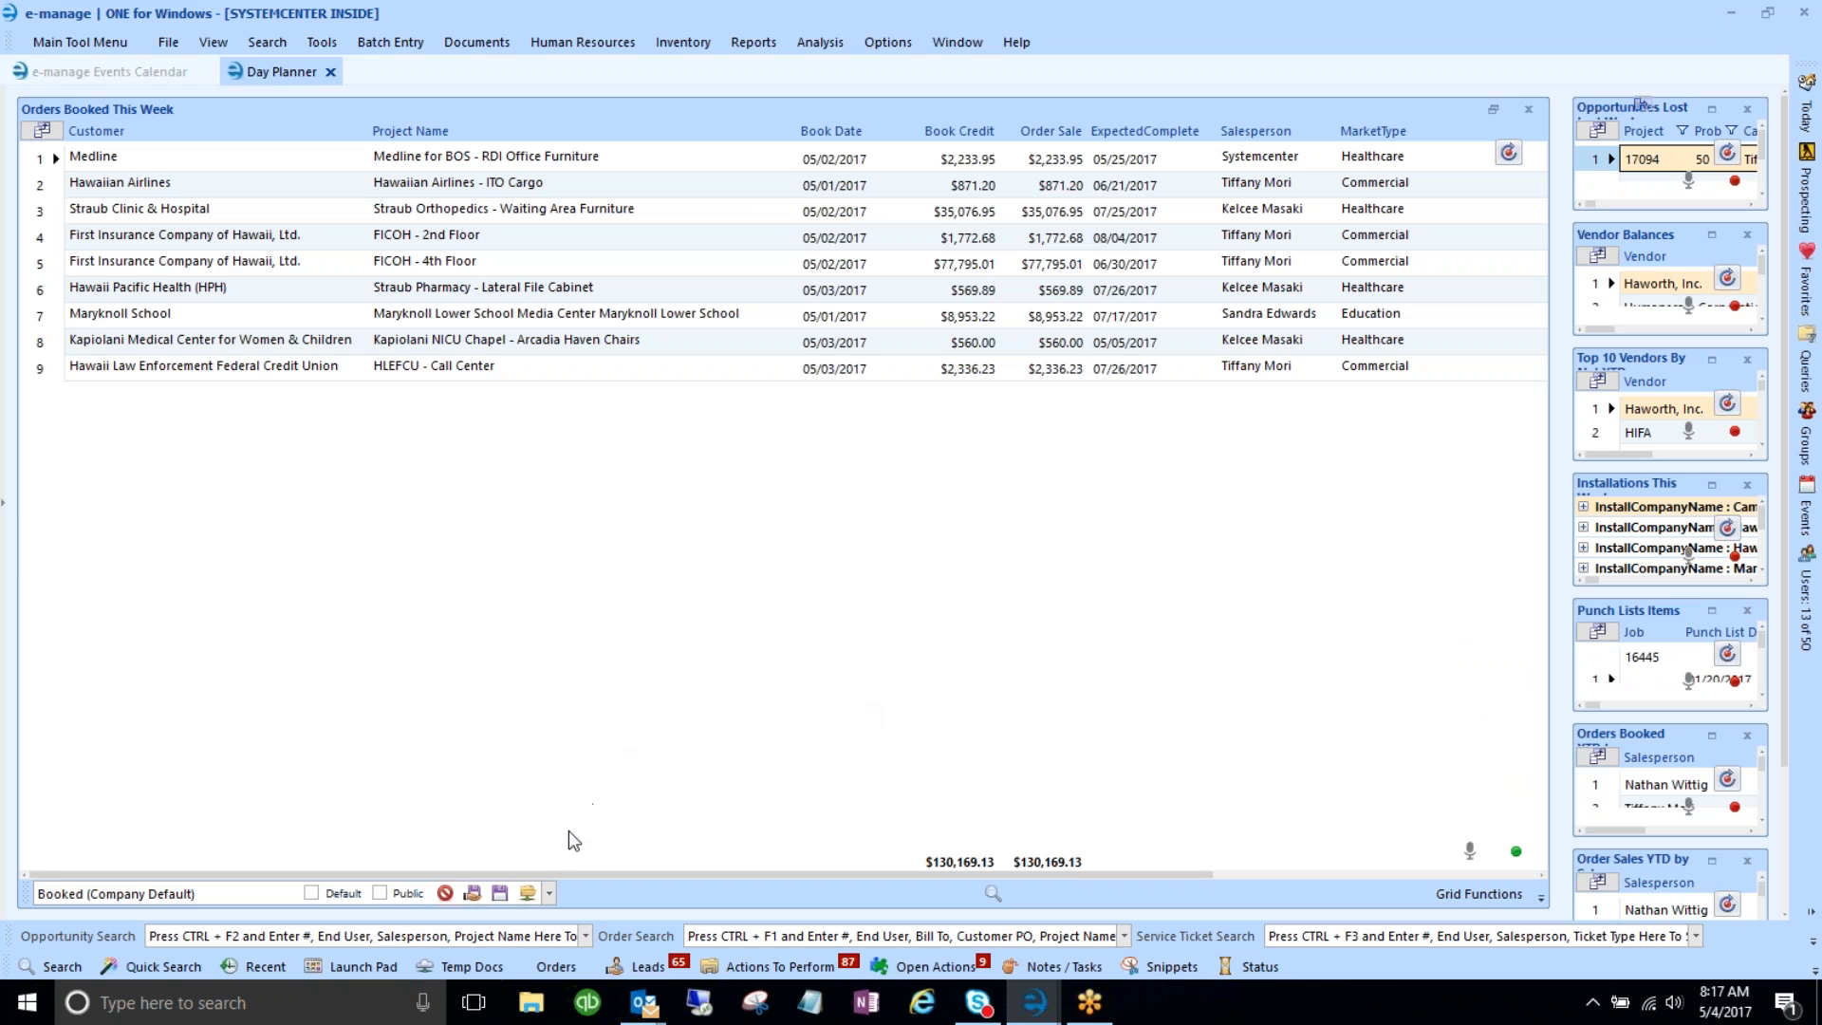
left_click(548, 893)
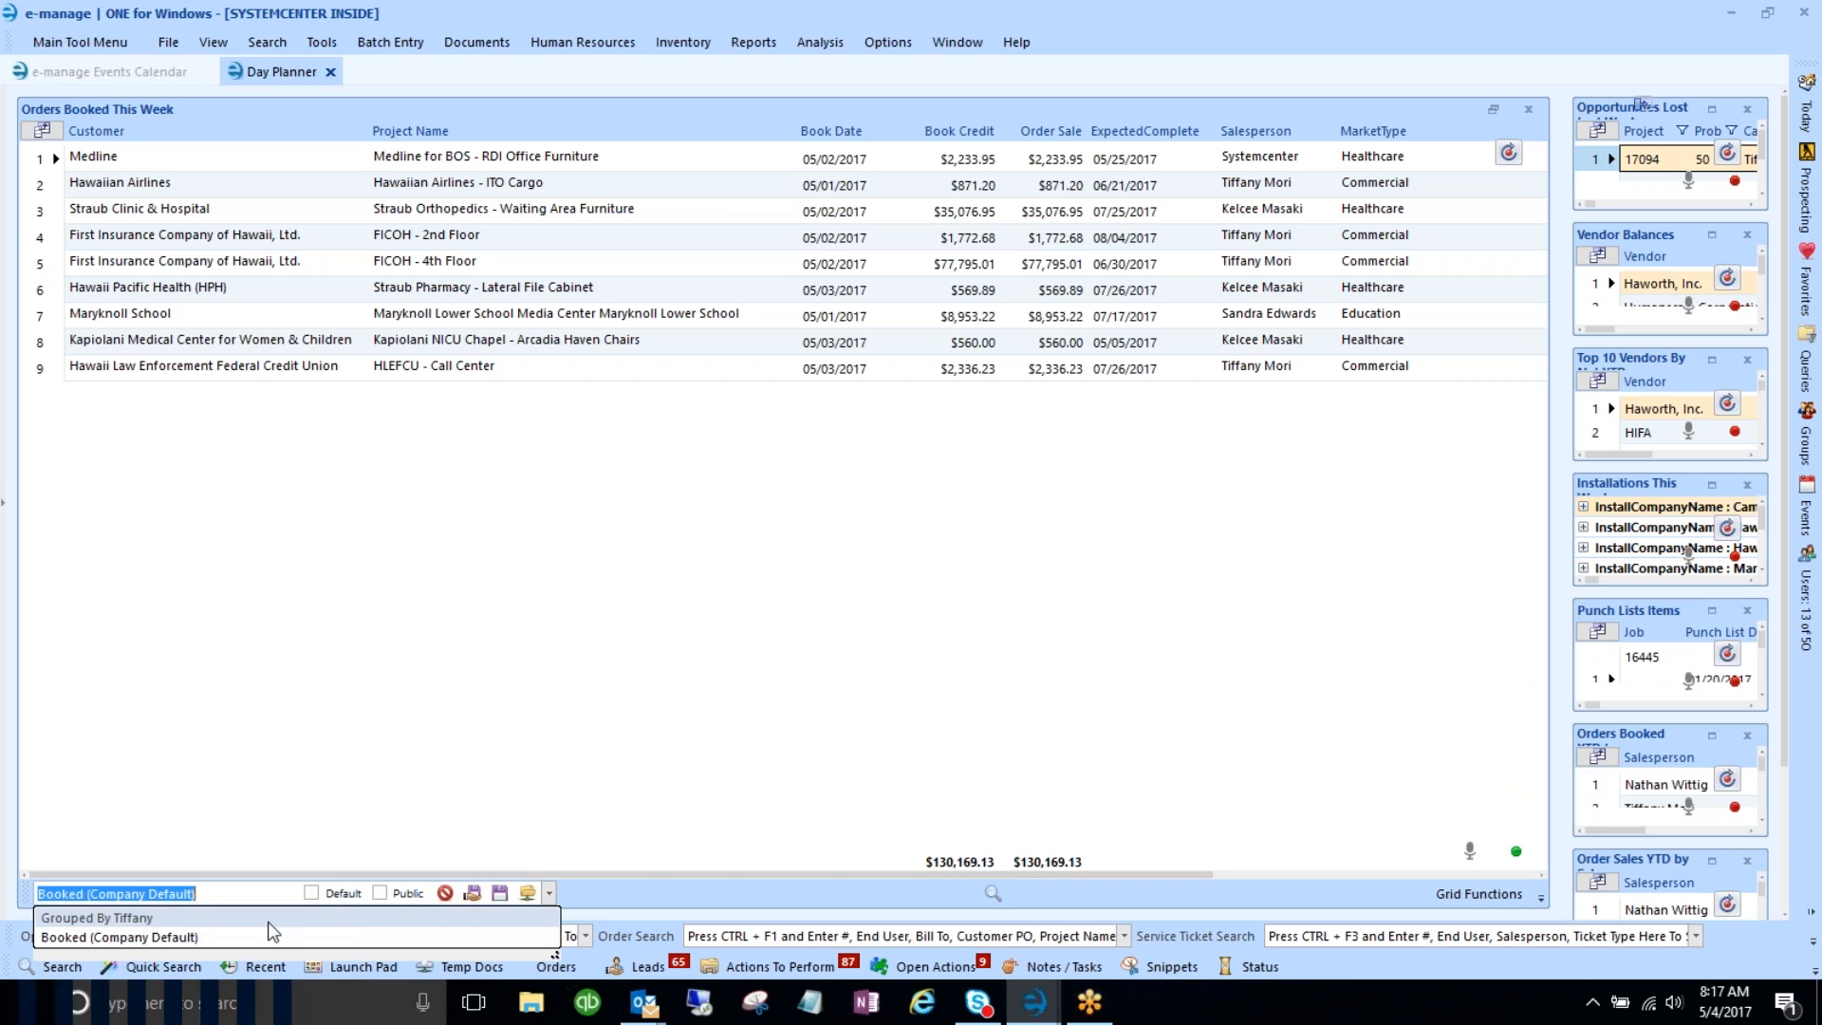
left_click(145, 920)
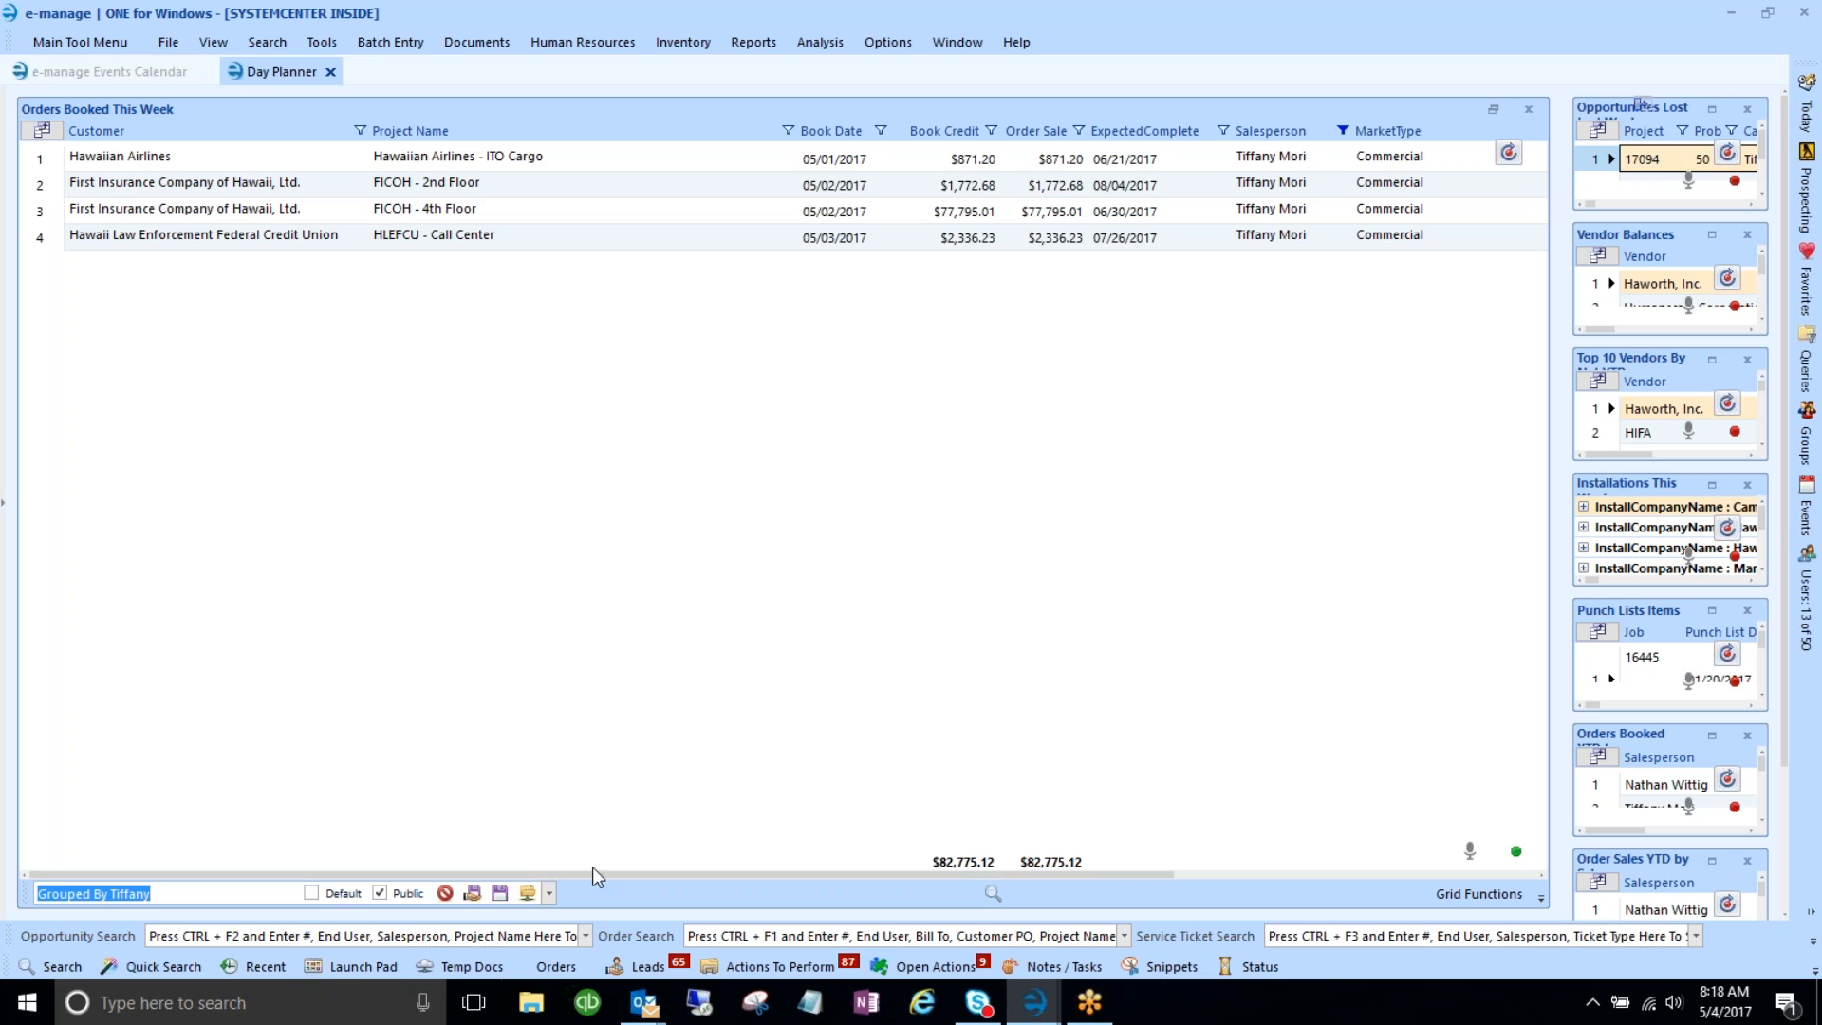
left_click(549, 893)
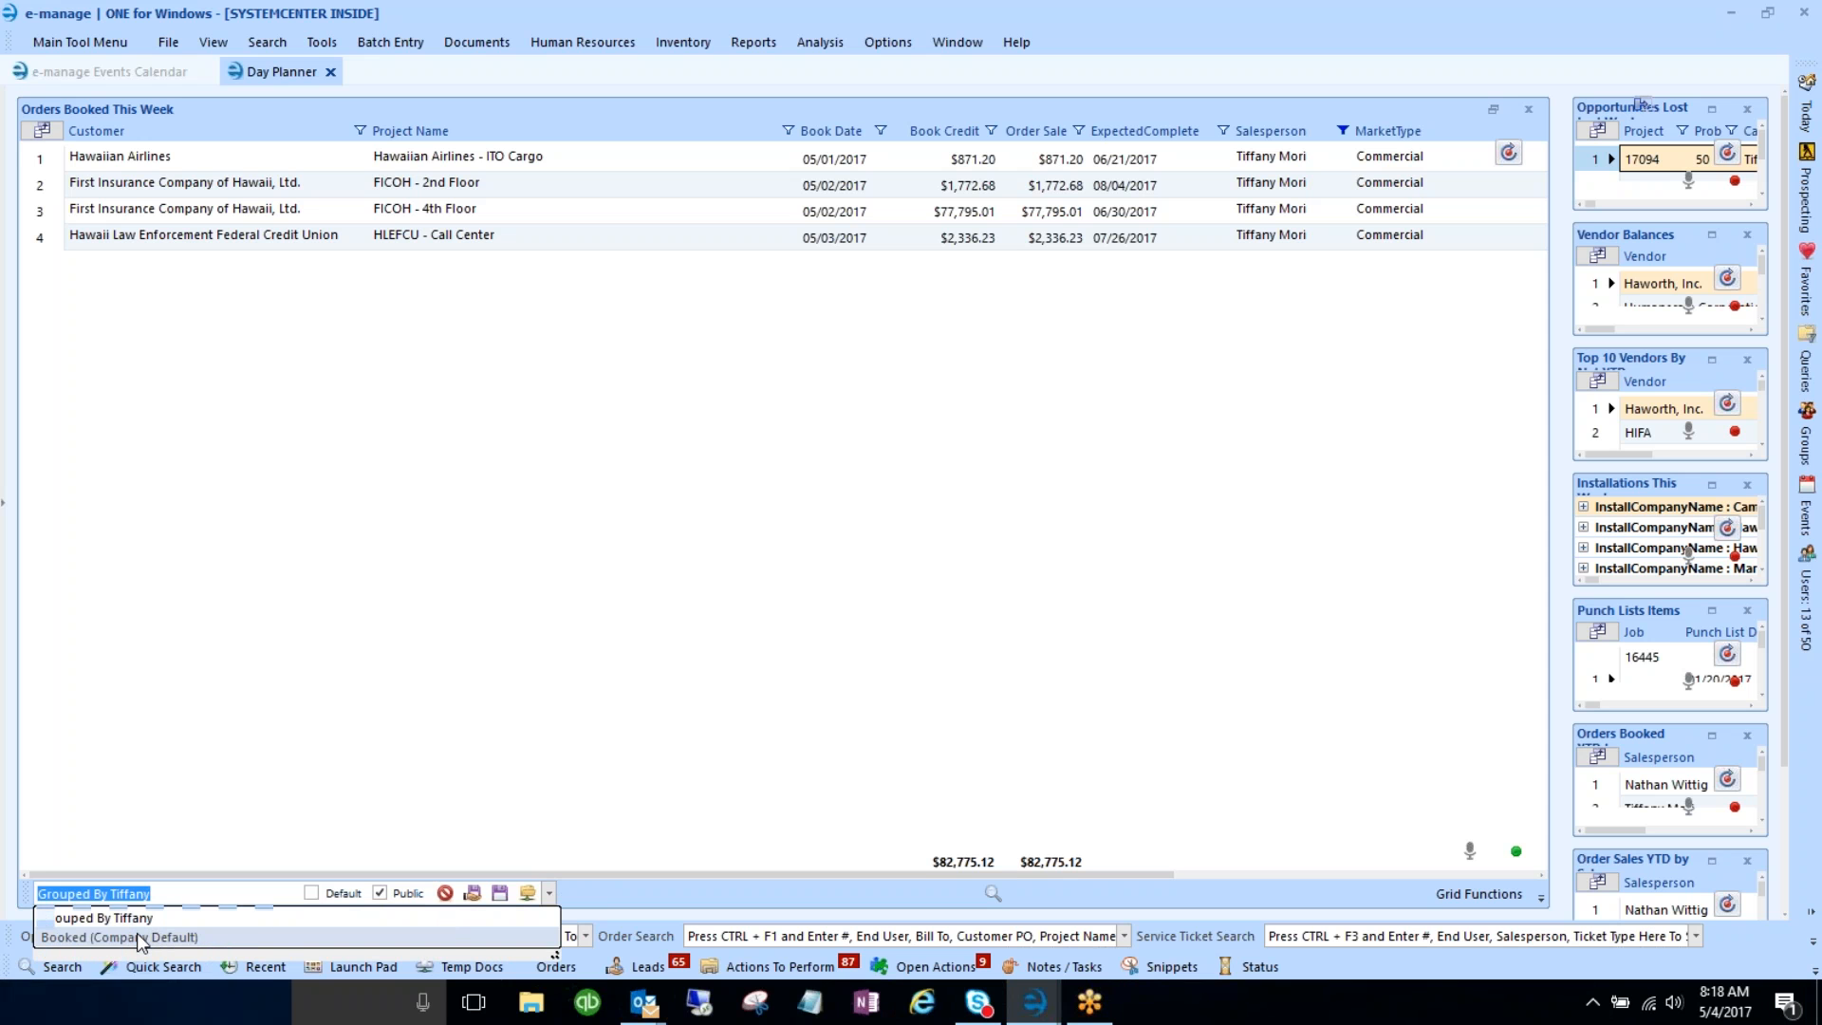
left_click(158, 721)
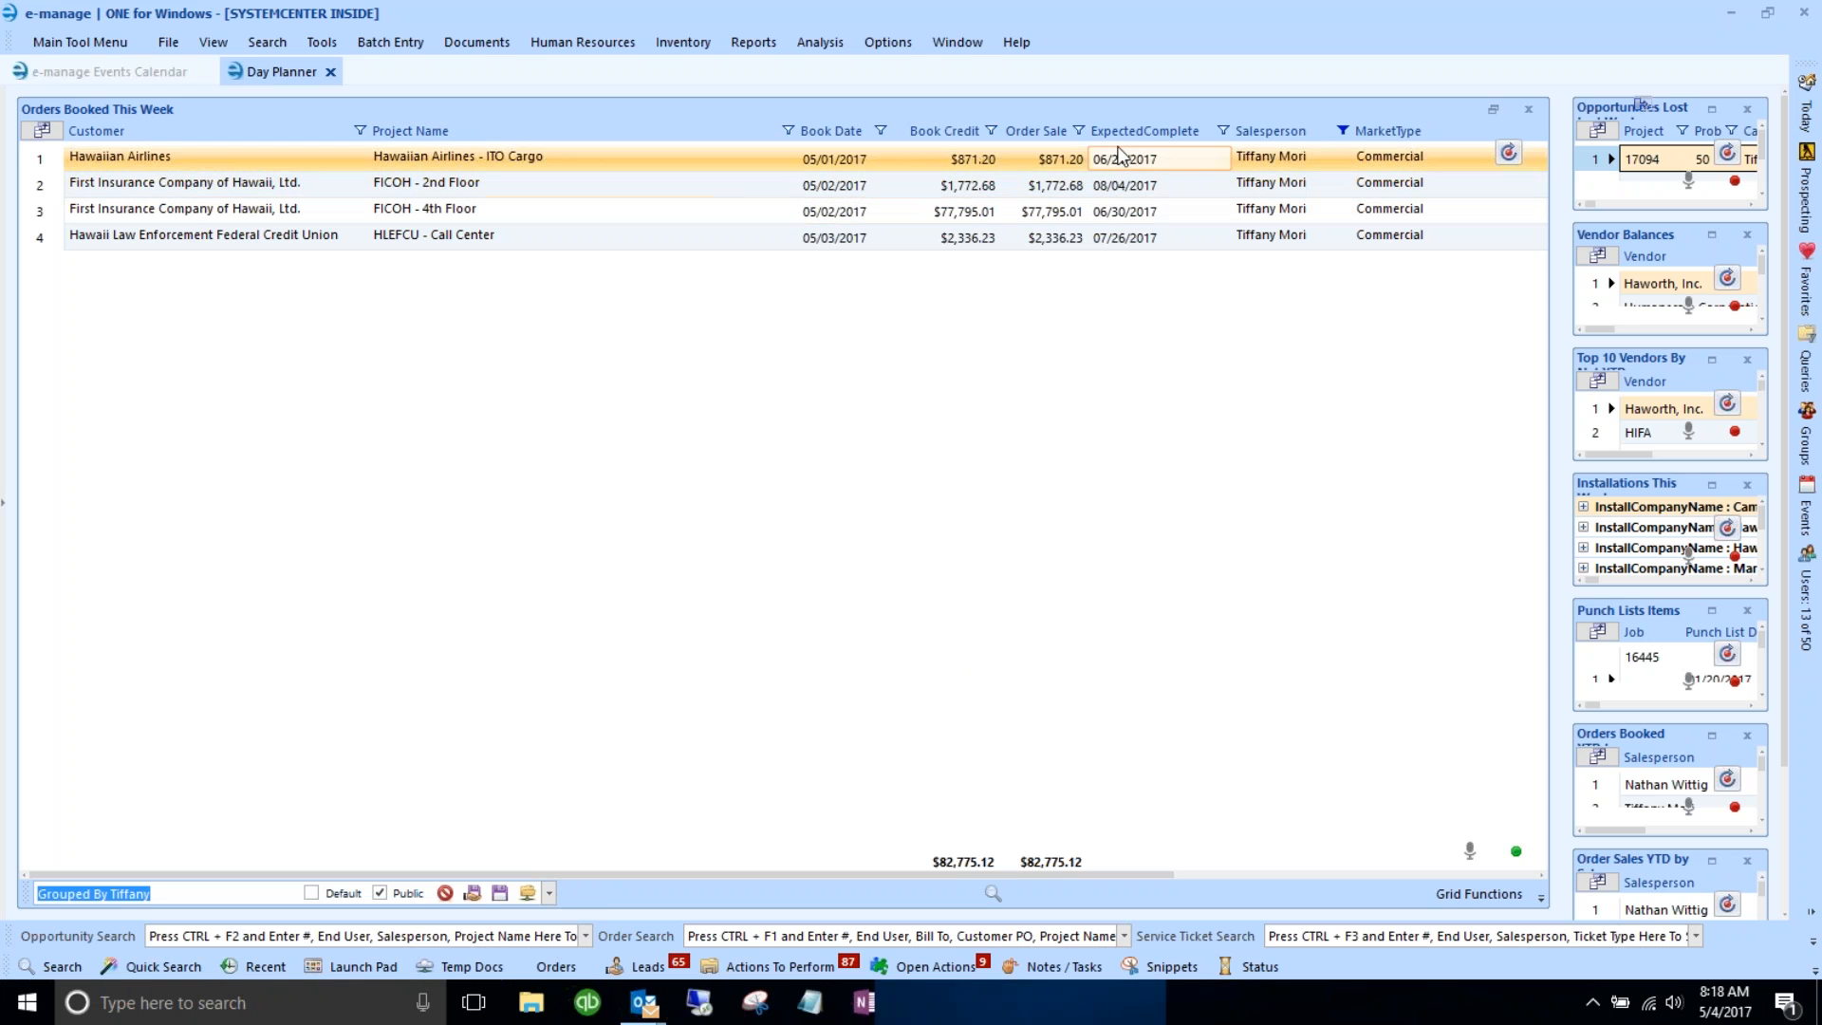
- Sort by Salesperson, move it to the first column, remove Customer, and save the layout
left_click(1278, 125)
left_click_drag(367, 156, 95, 135)
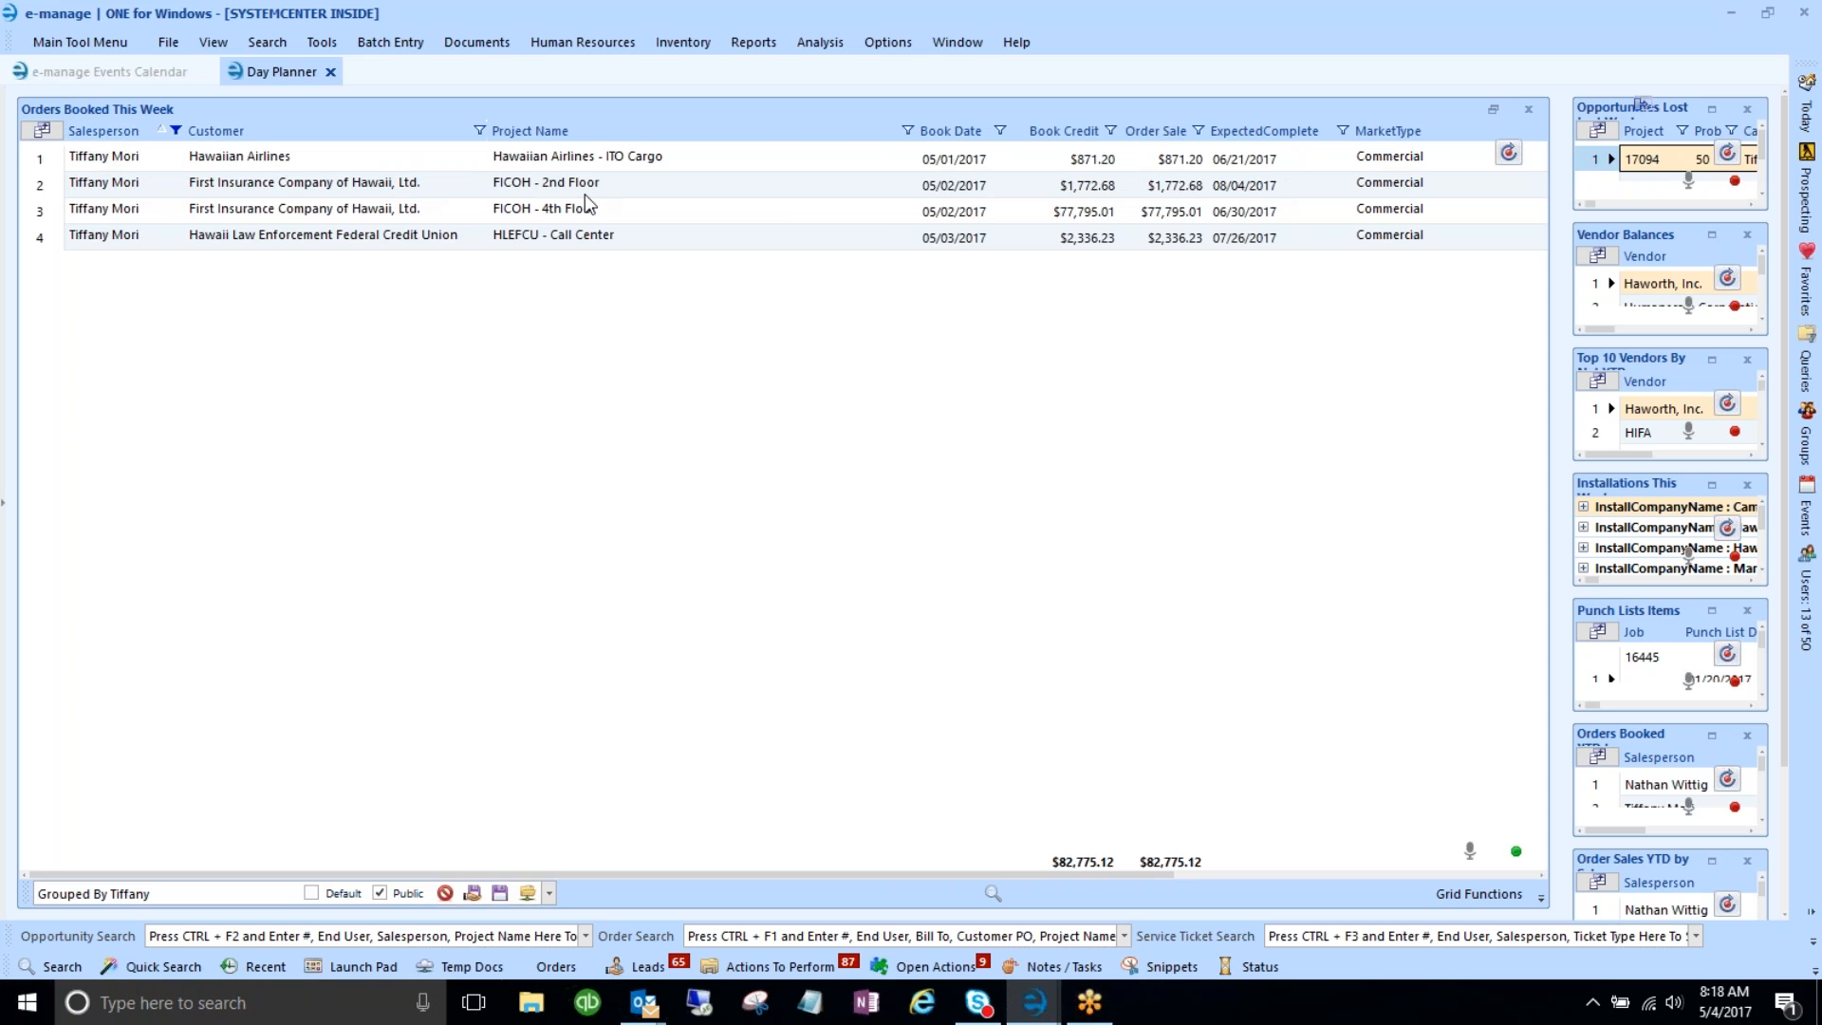
left_click_drag(220, 143, 658, 101)
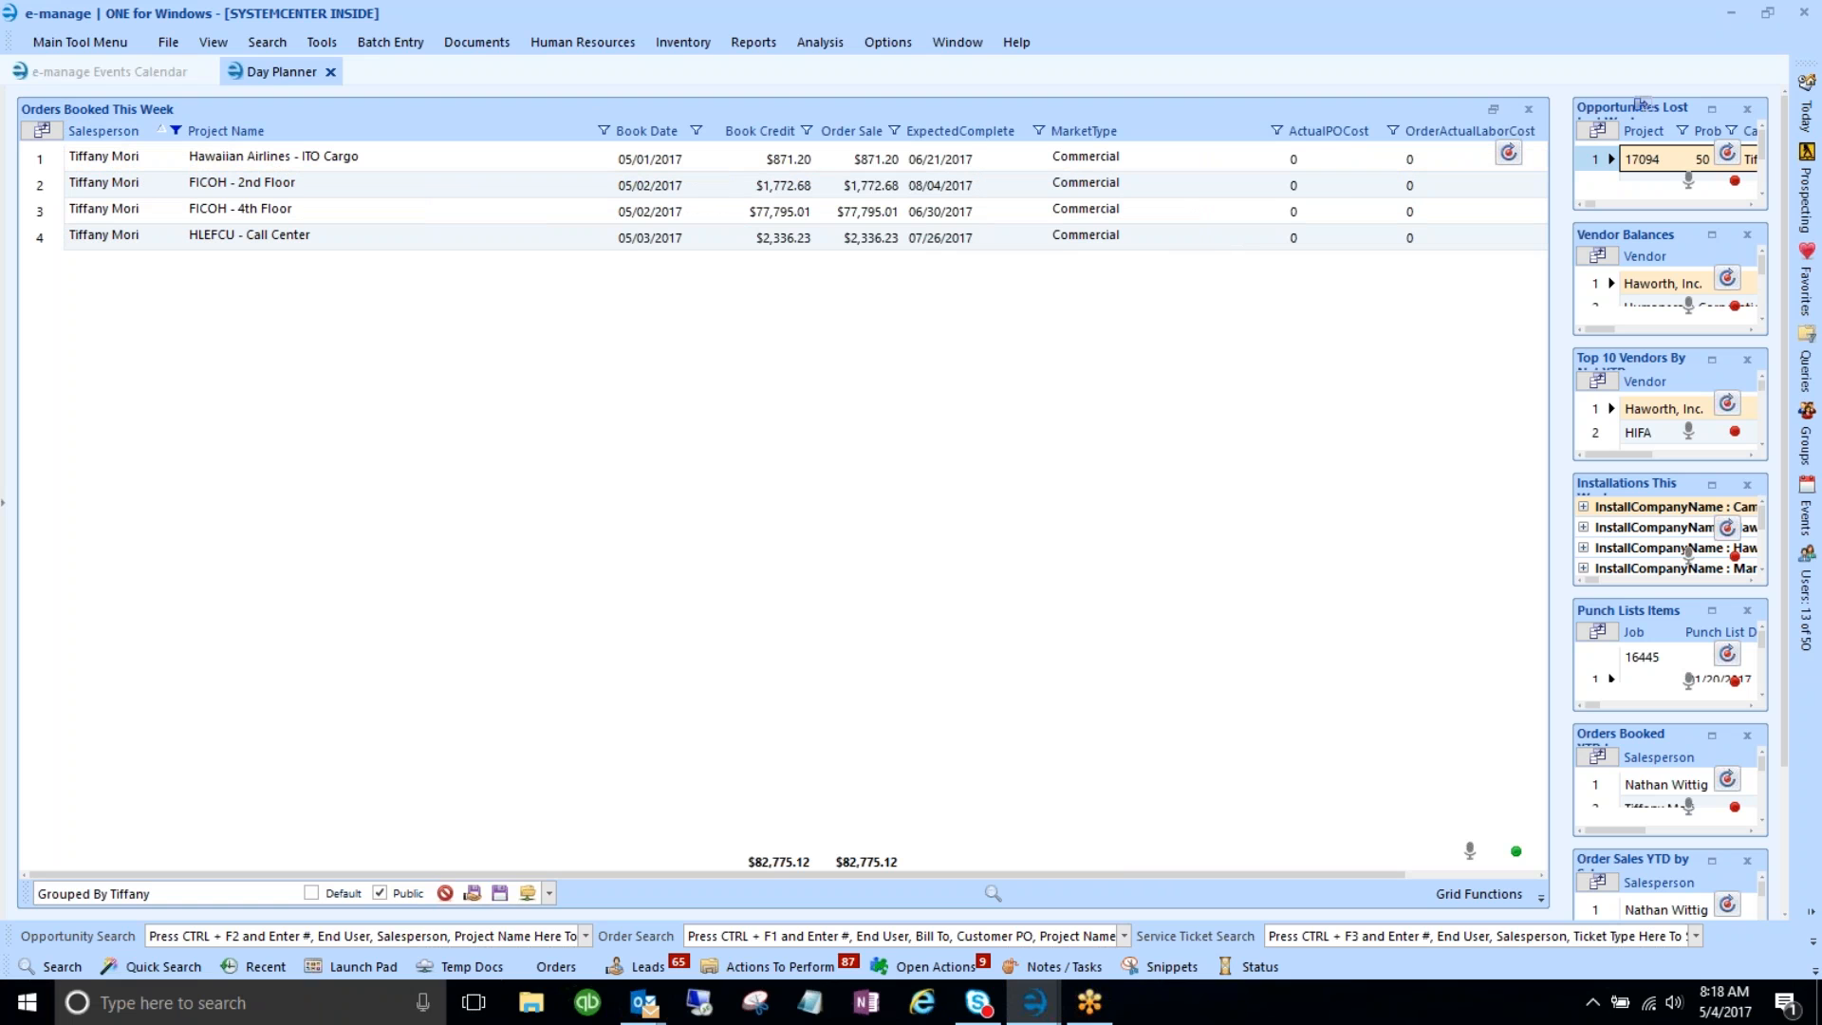
left_click(171, 894)
left_click(549, 893)
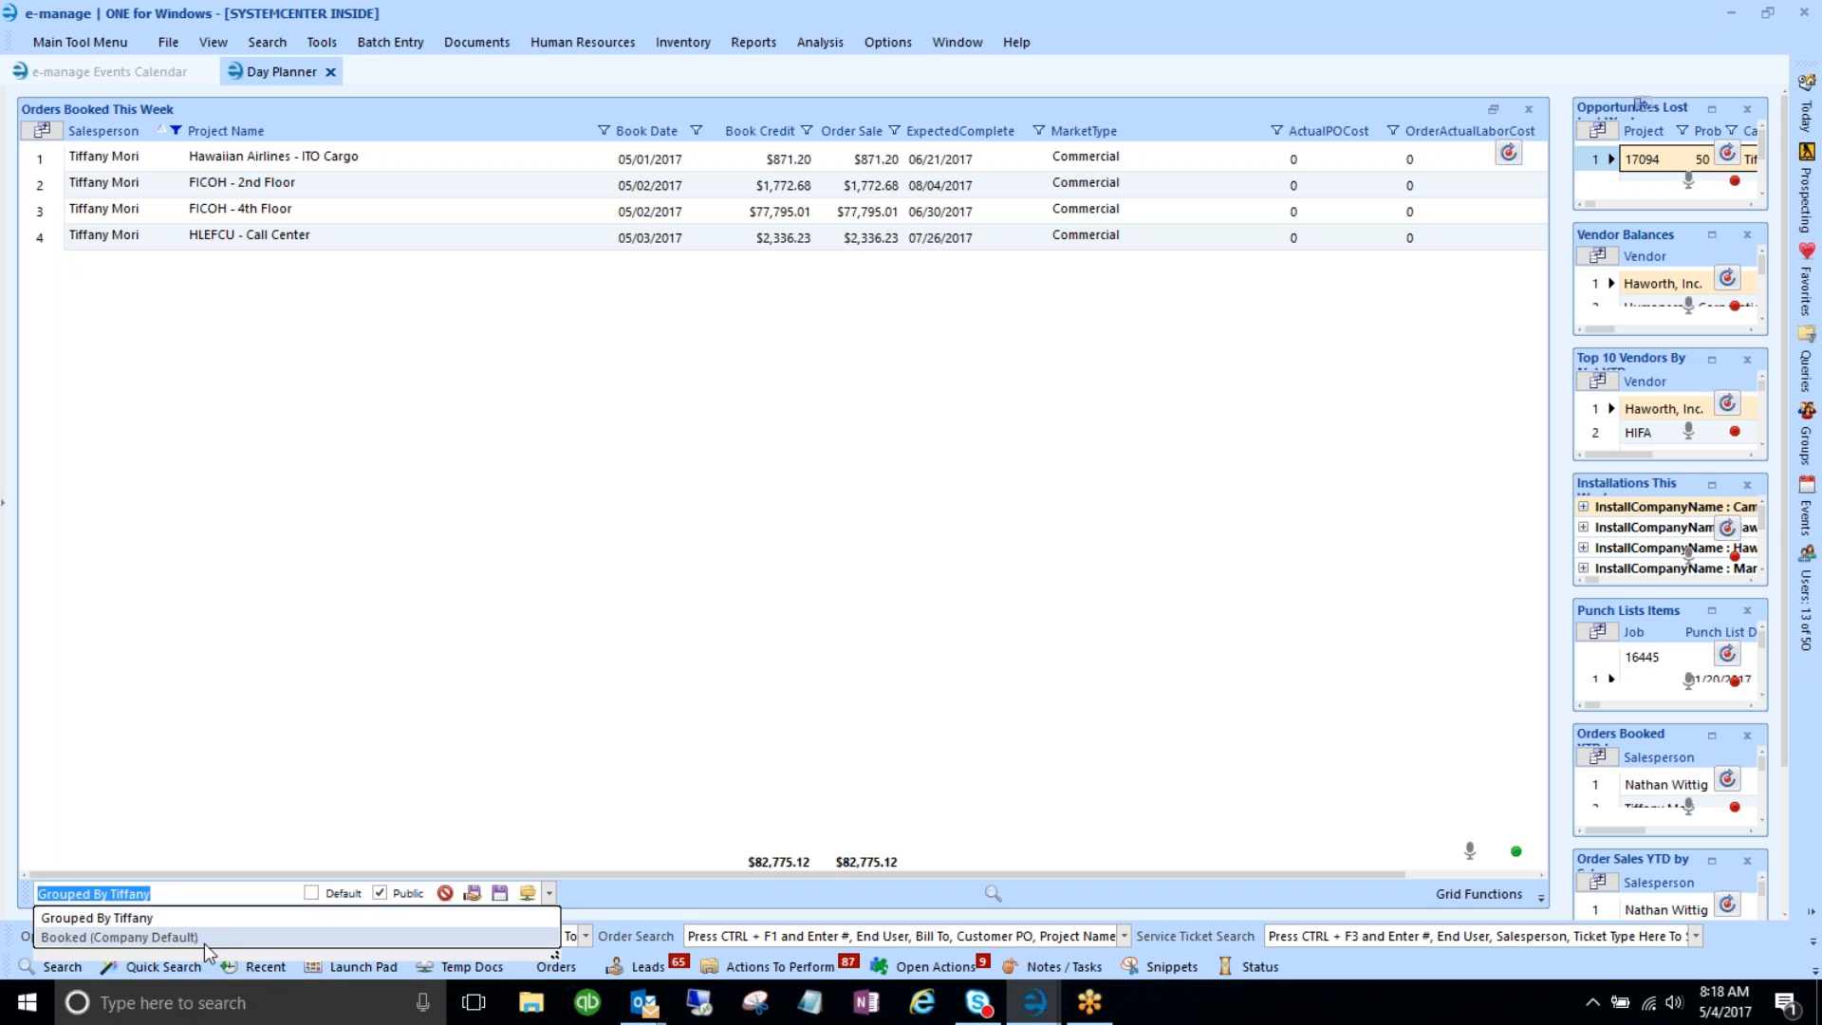
- Switch to Booked (Company Default) and back to confirm the salesperson layout was saved
left_click(131, 938)
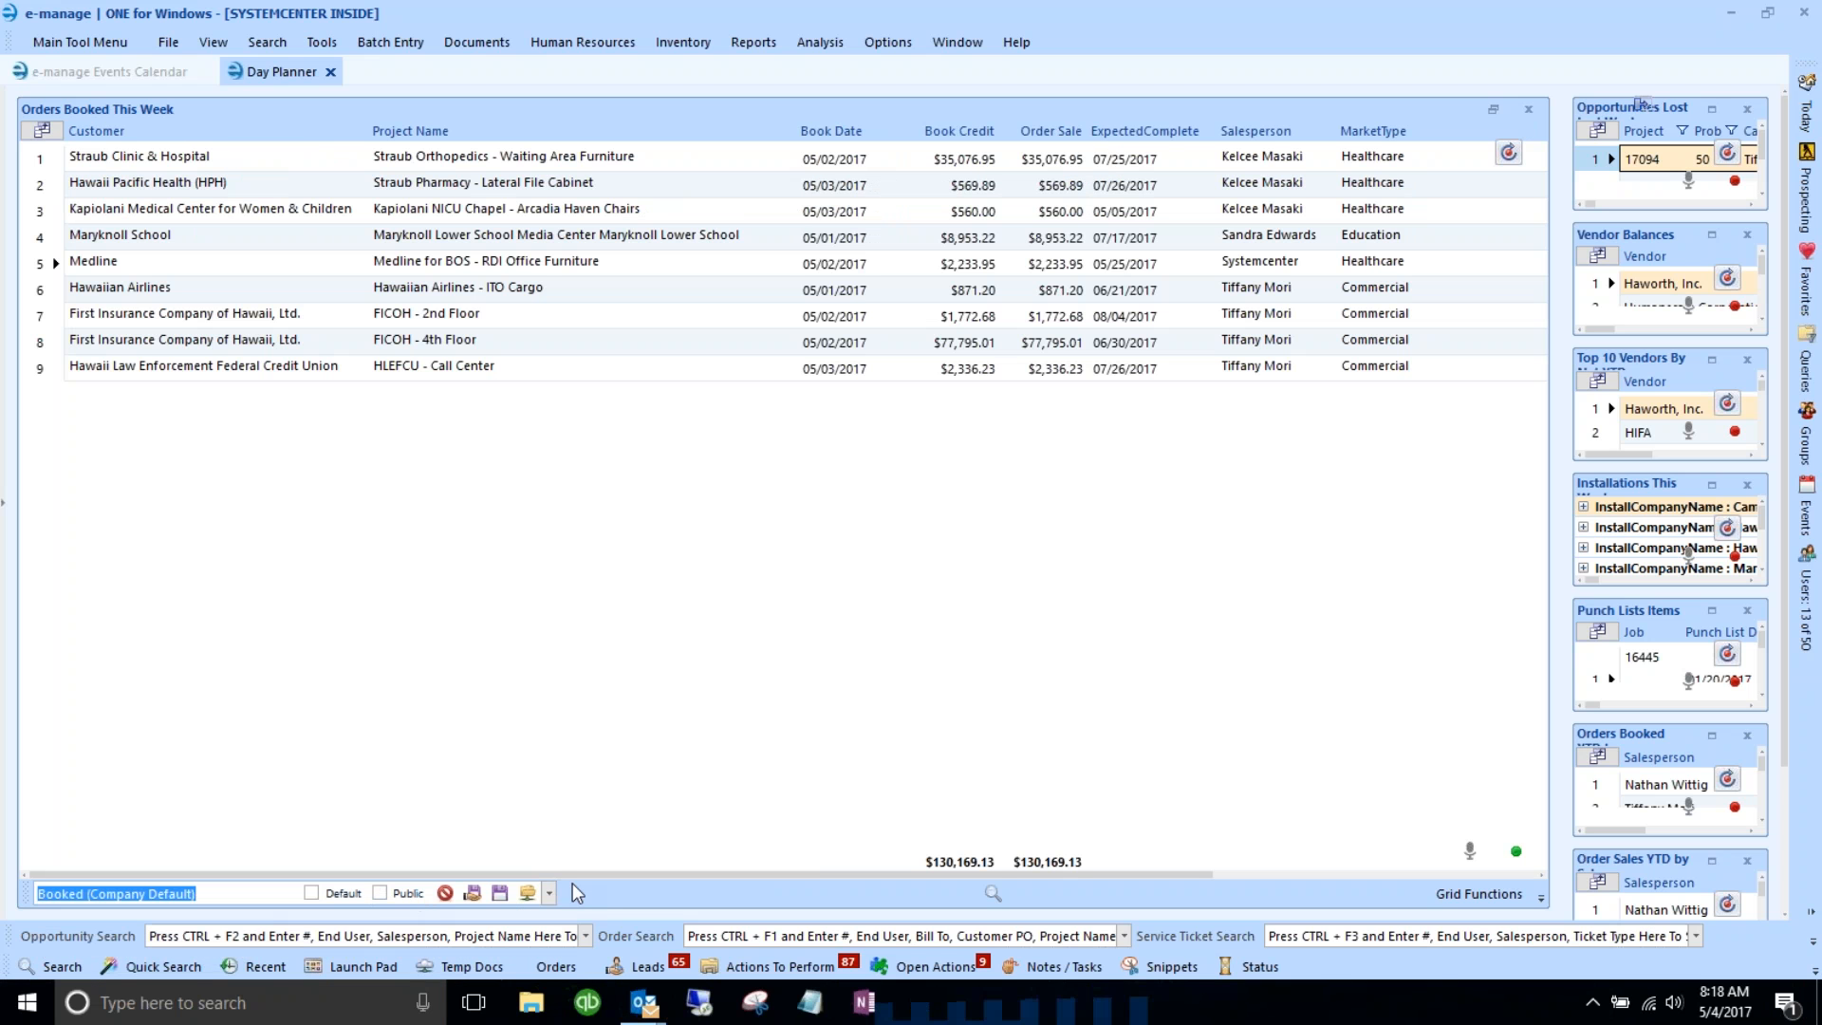
left_click(548, 893)
left_click(169, 918)
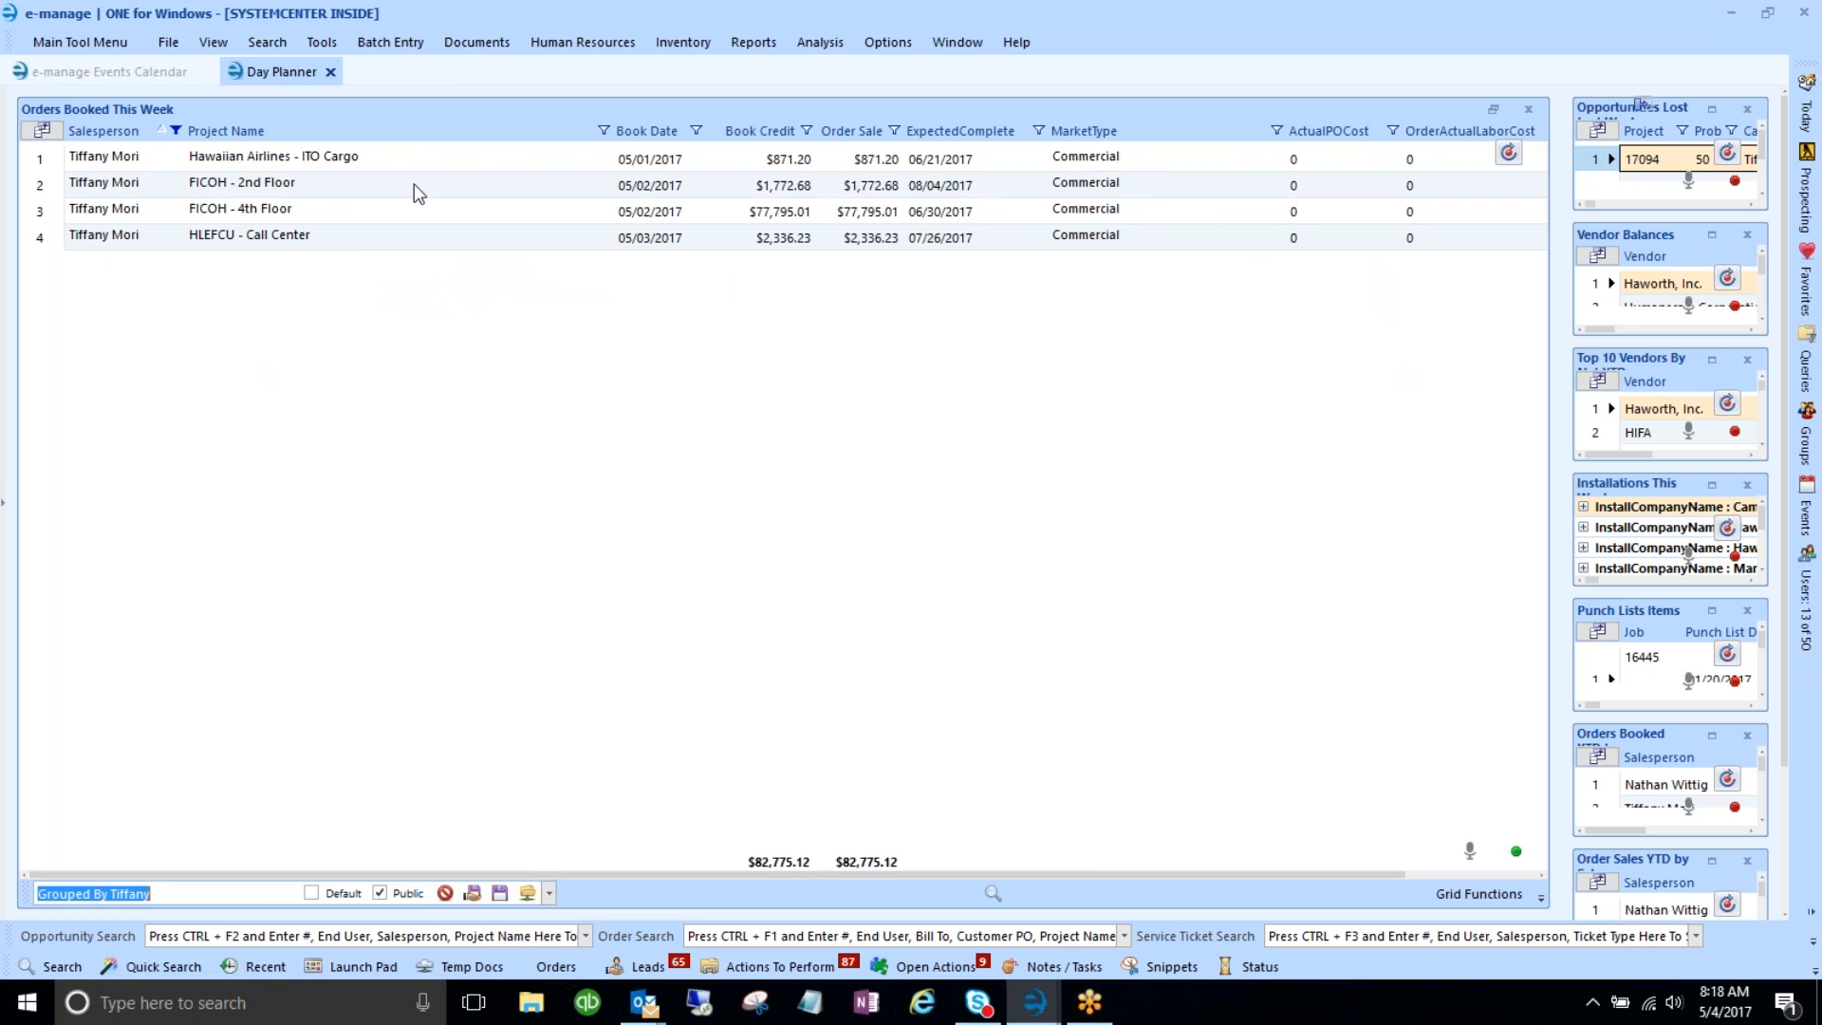
- Change the Project Name column's caption to Project
right_click(267, 142)
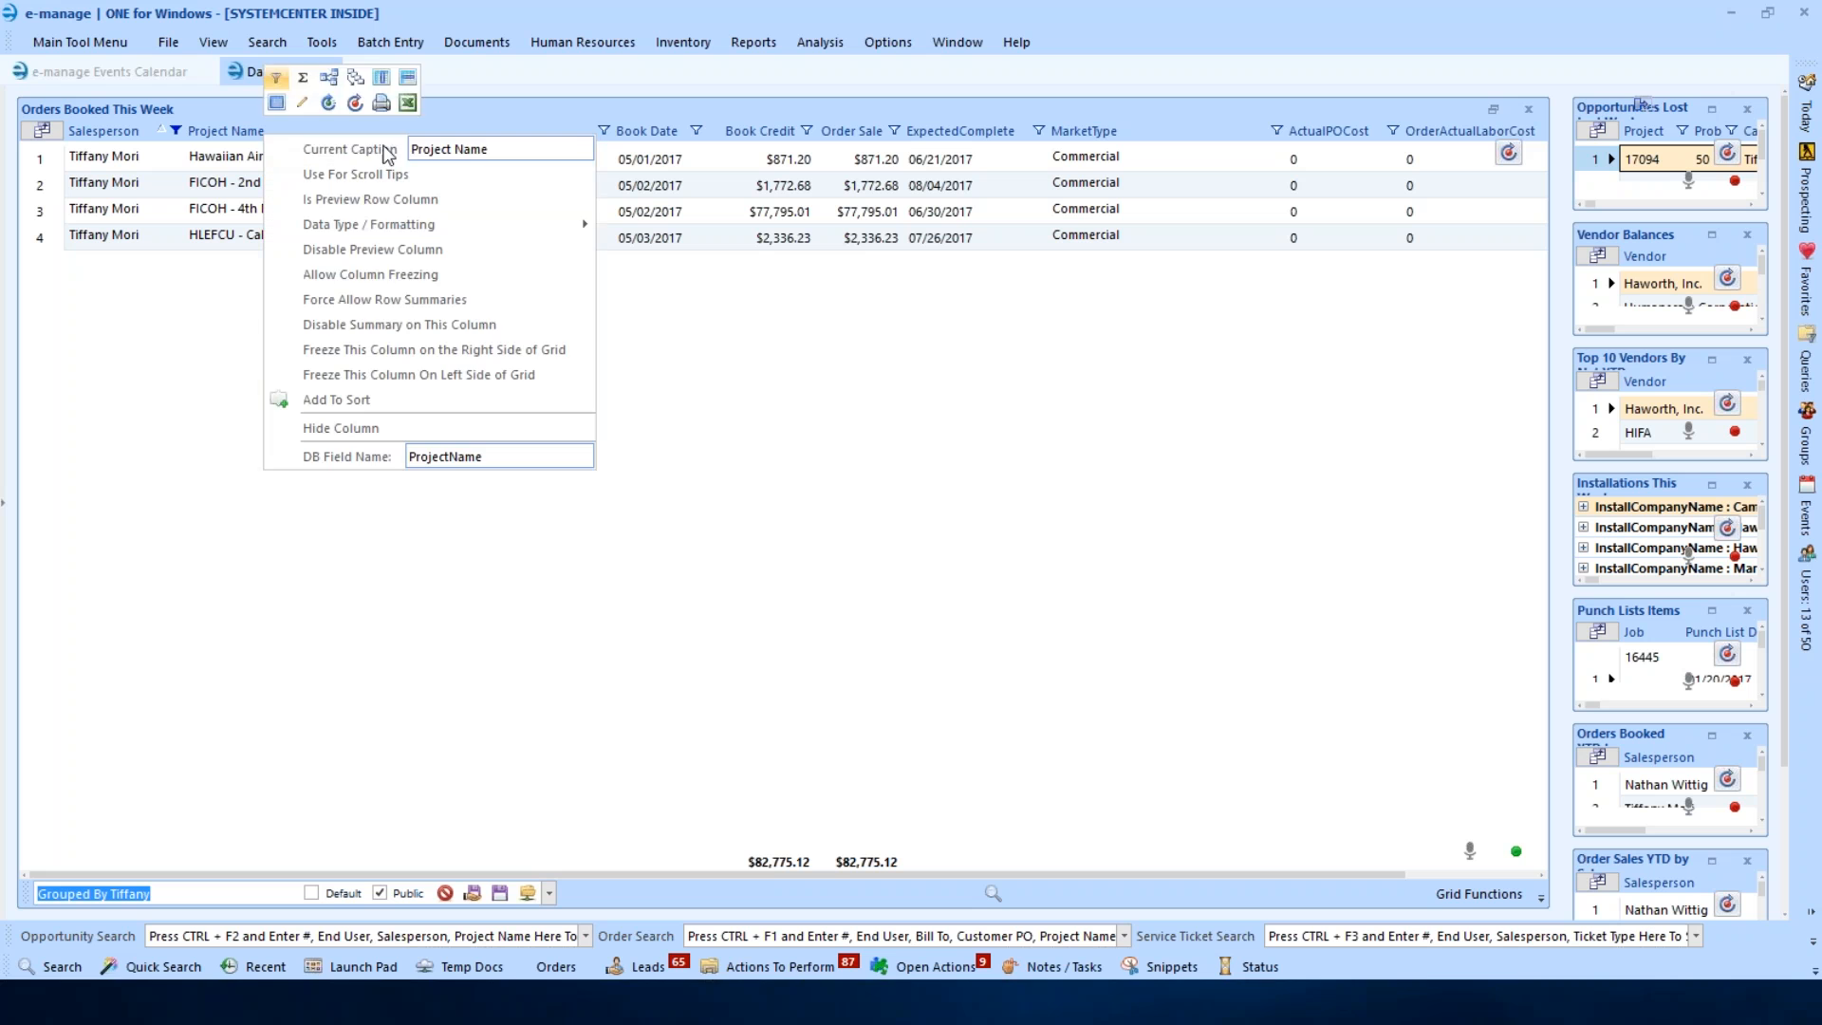
left_click_drag(456, 149, 549, 156)
key("Delete")
key("Return")
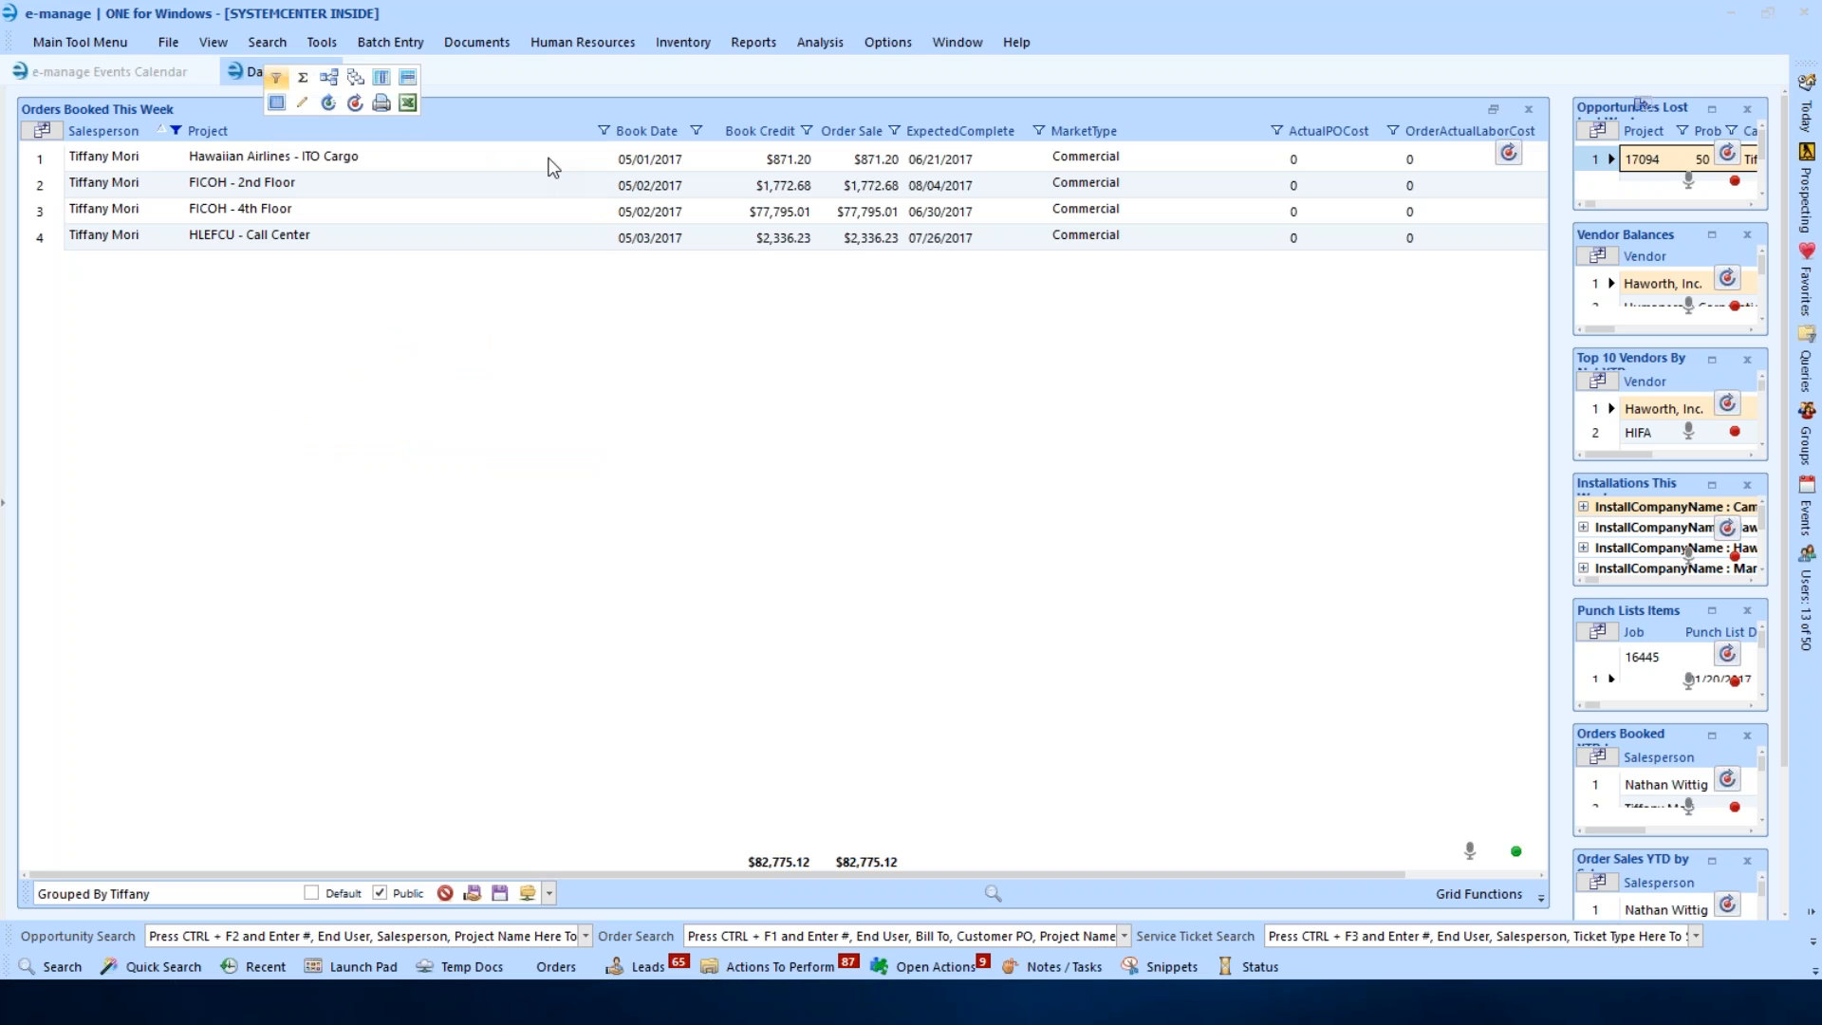
left_click(272, 189)
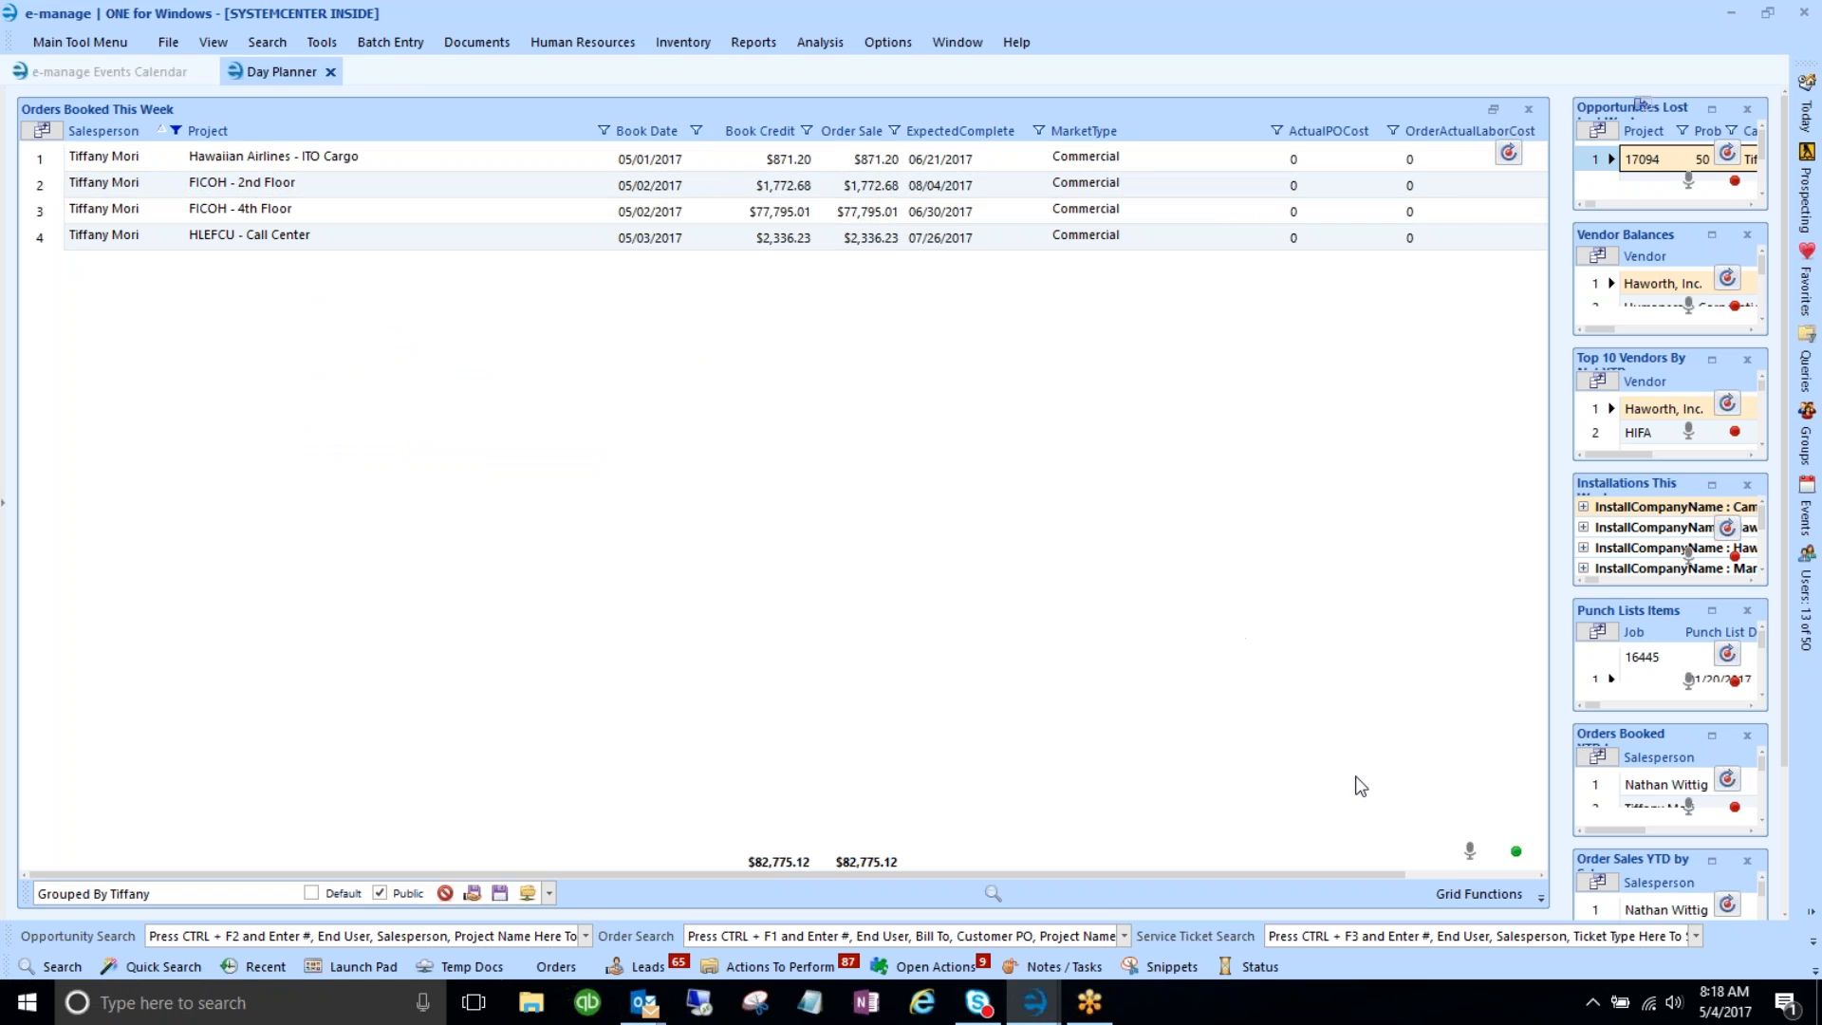
left_click(1467, 892)
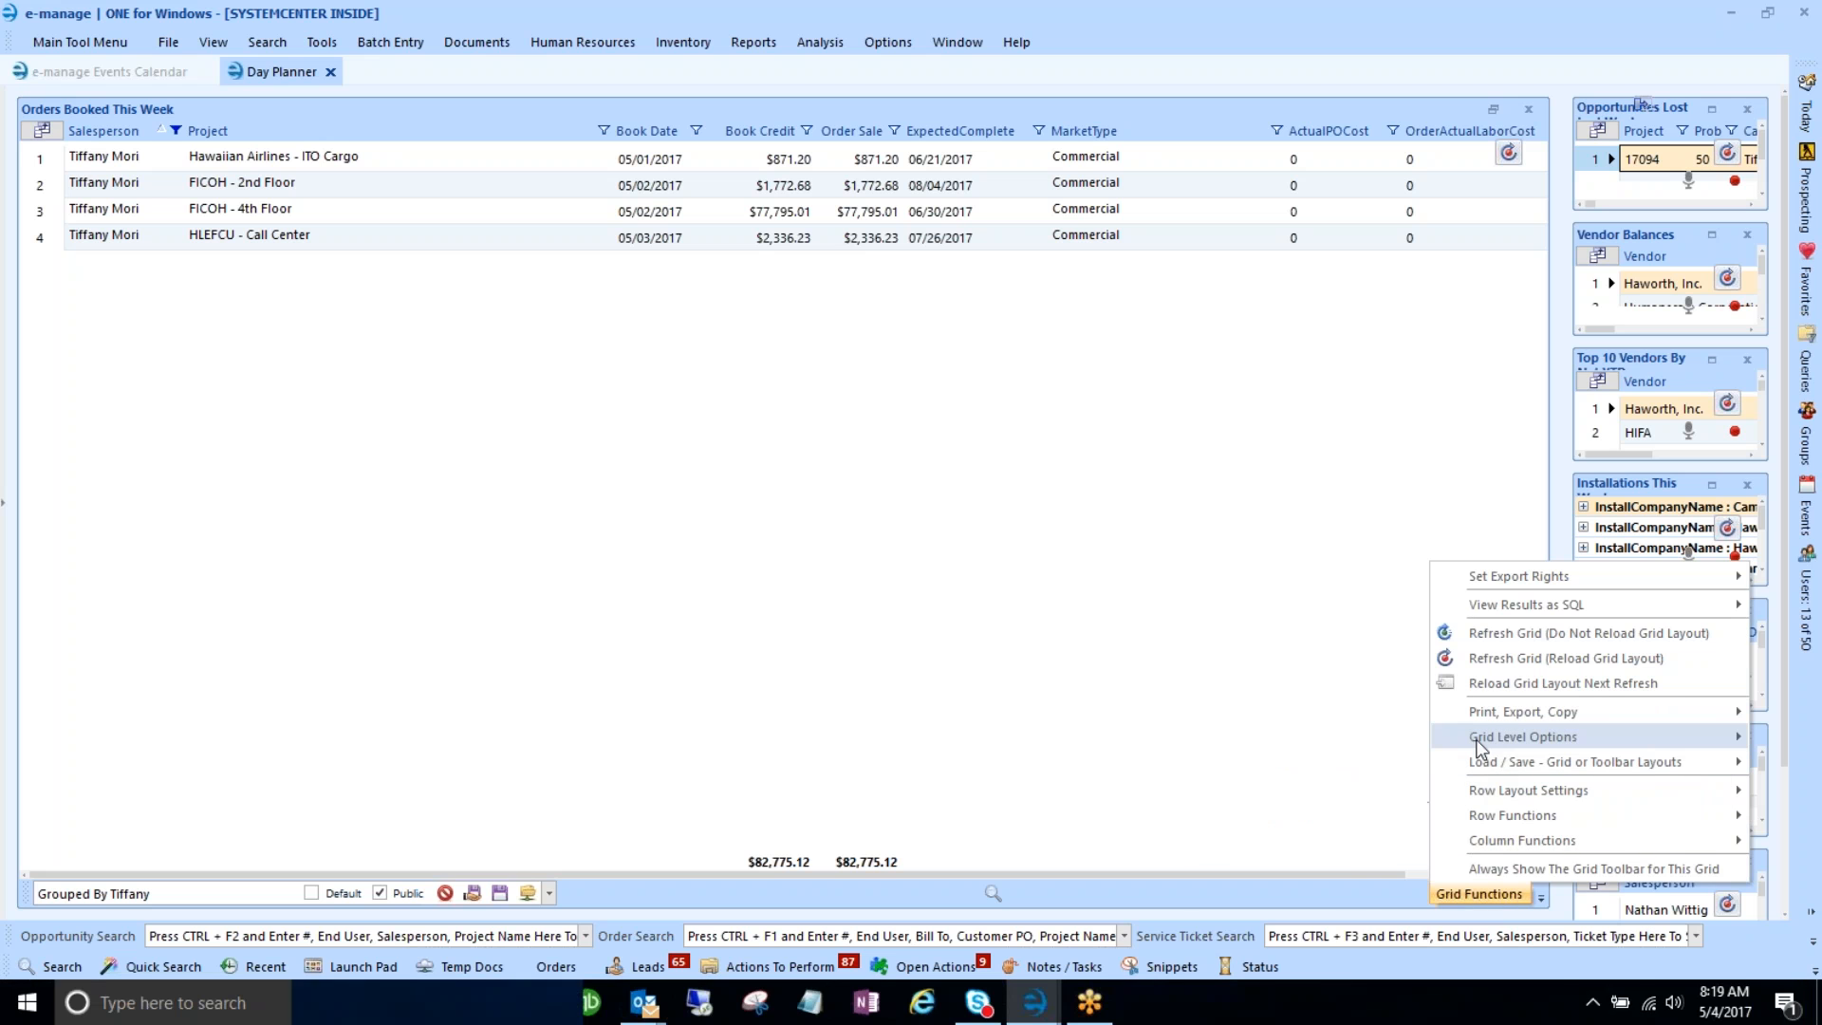
- Open Configure Editable Fields from Grid Level Options and select ExpectedComplete as the editable field
mouse_move(1477, 743)
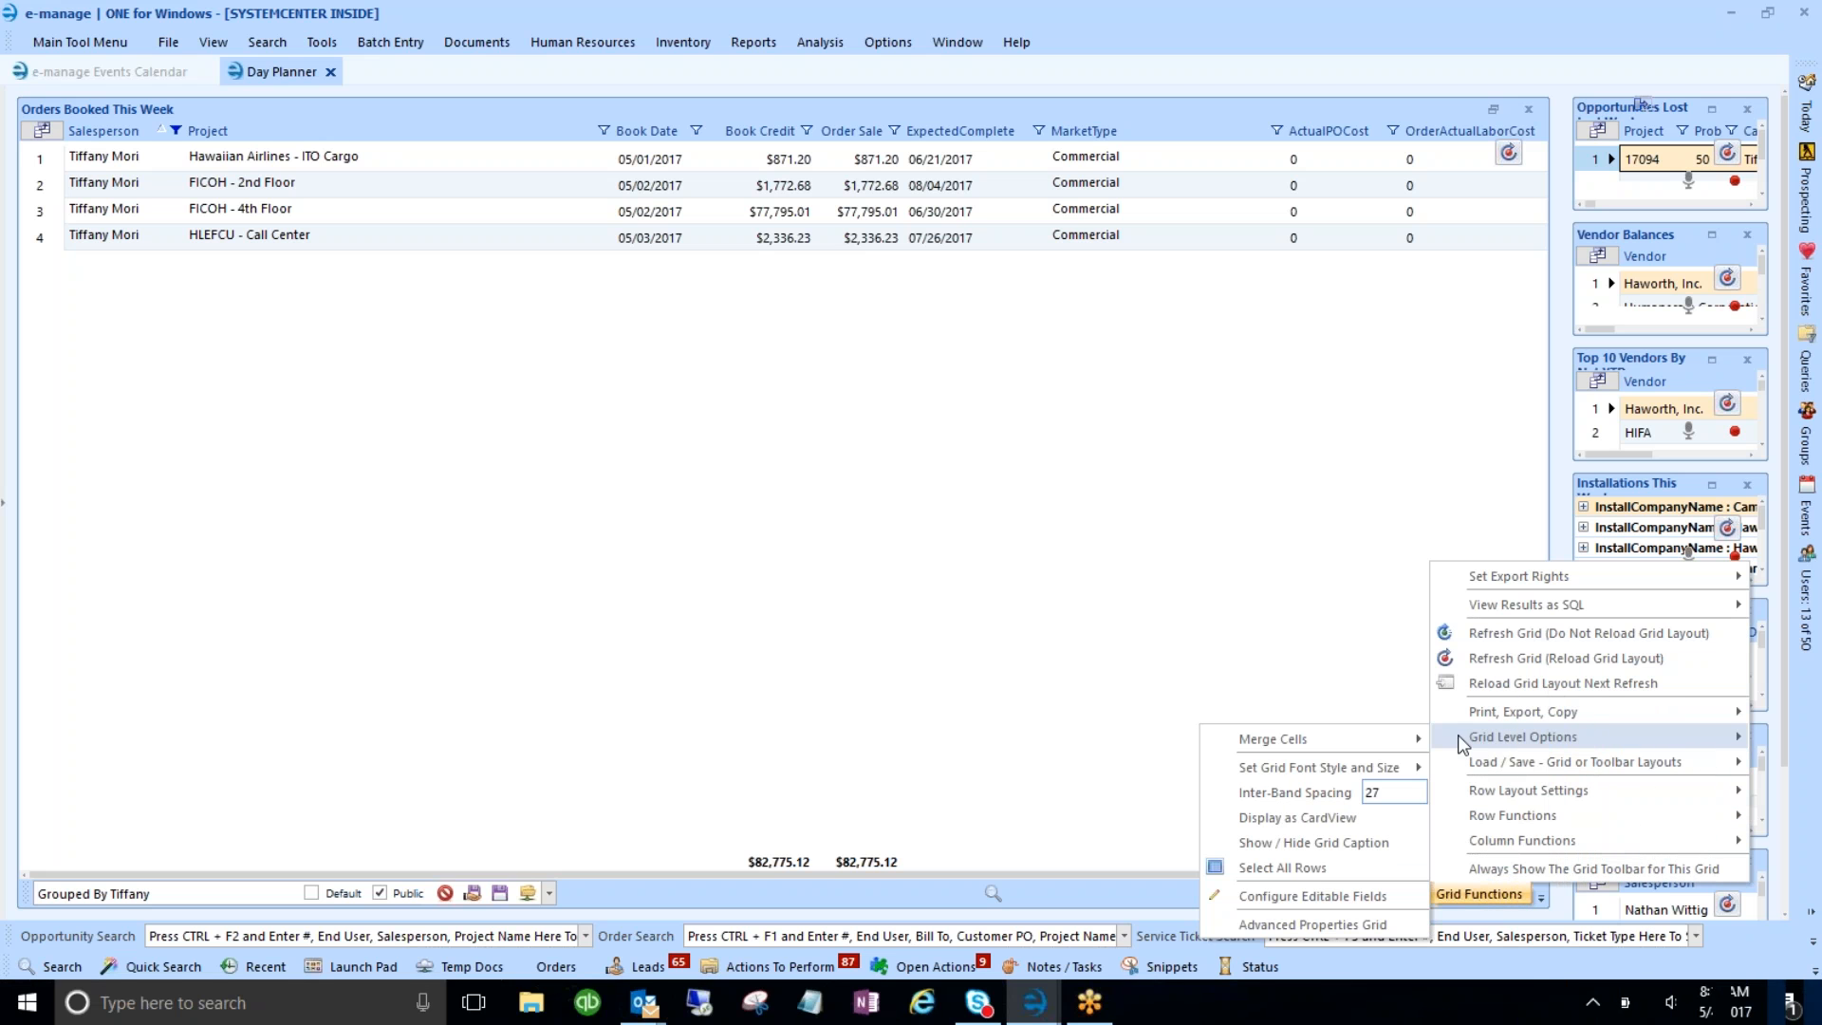
left_click(1284, 898)
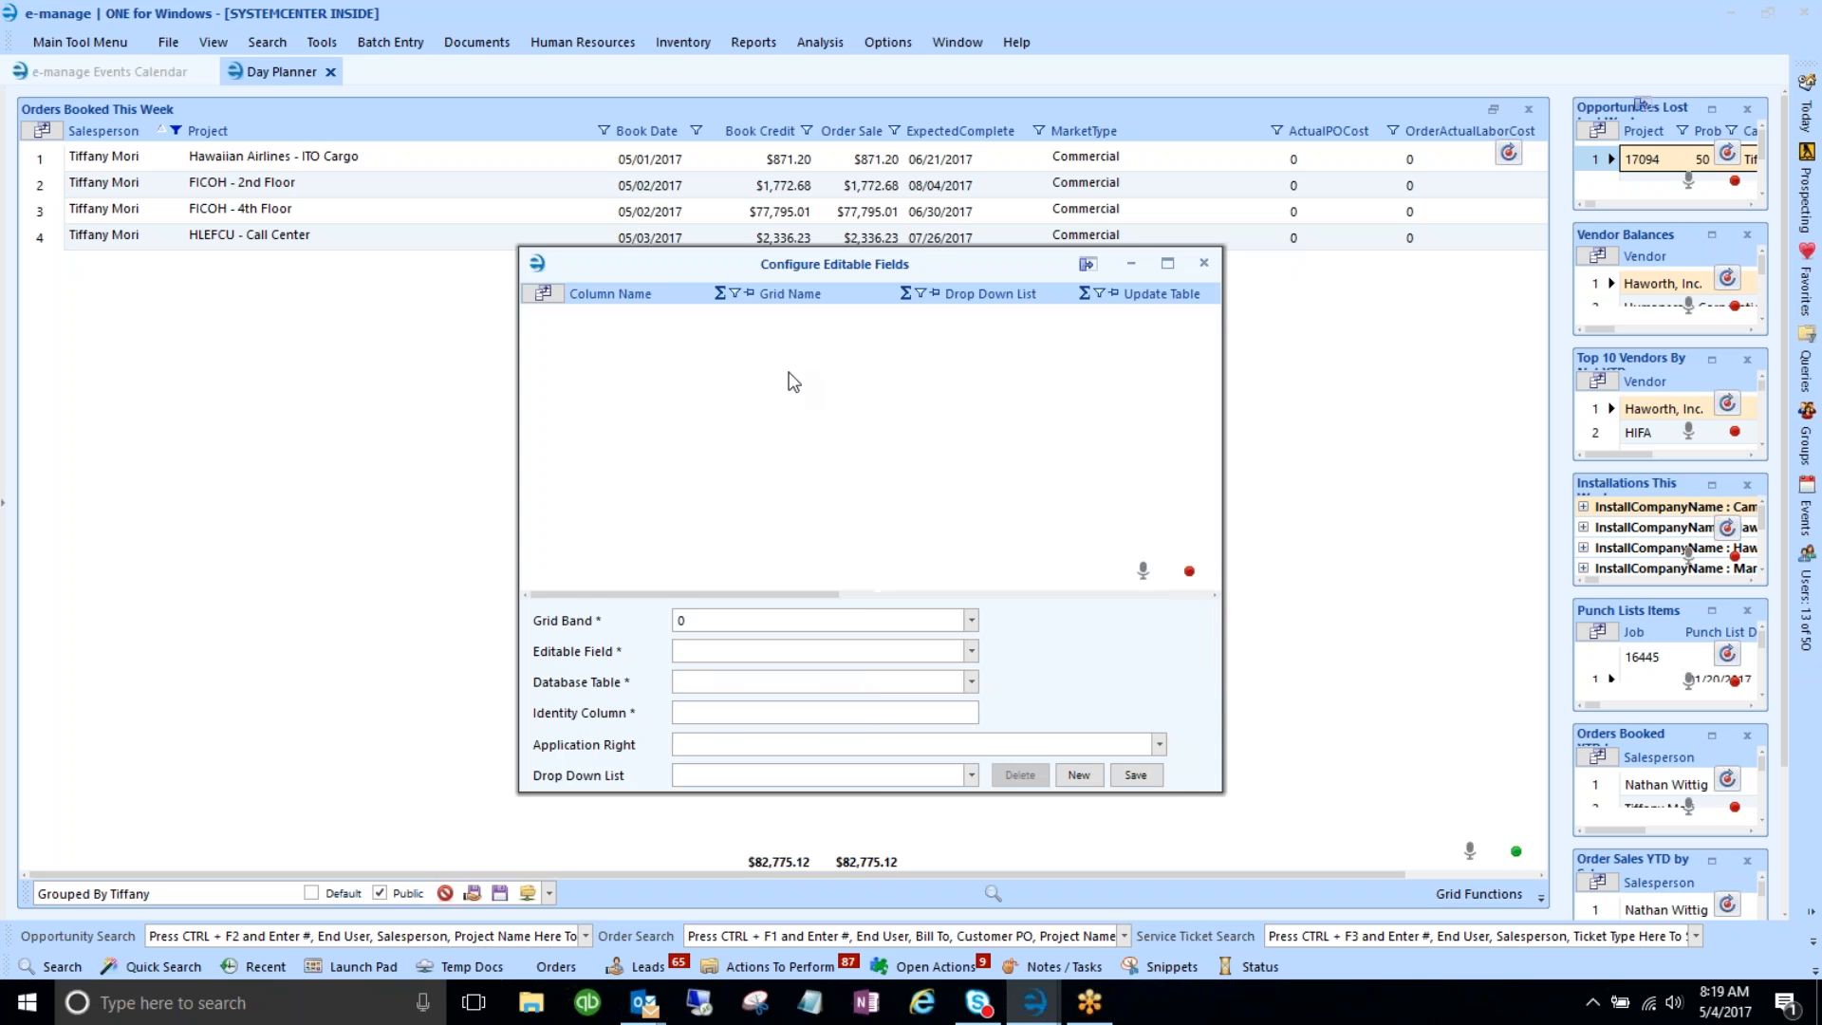
left_click_drag(755, 266, 757, 293)
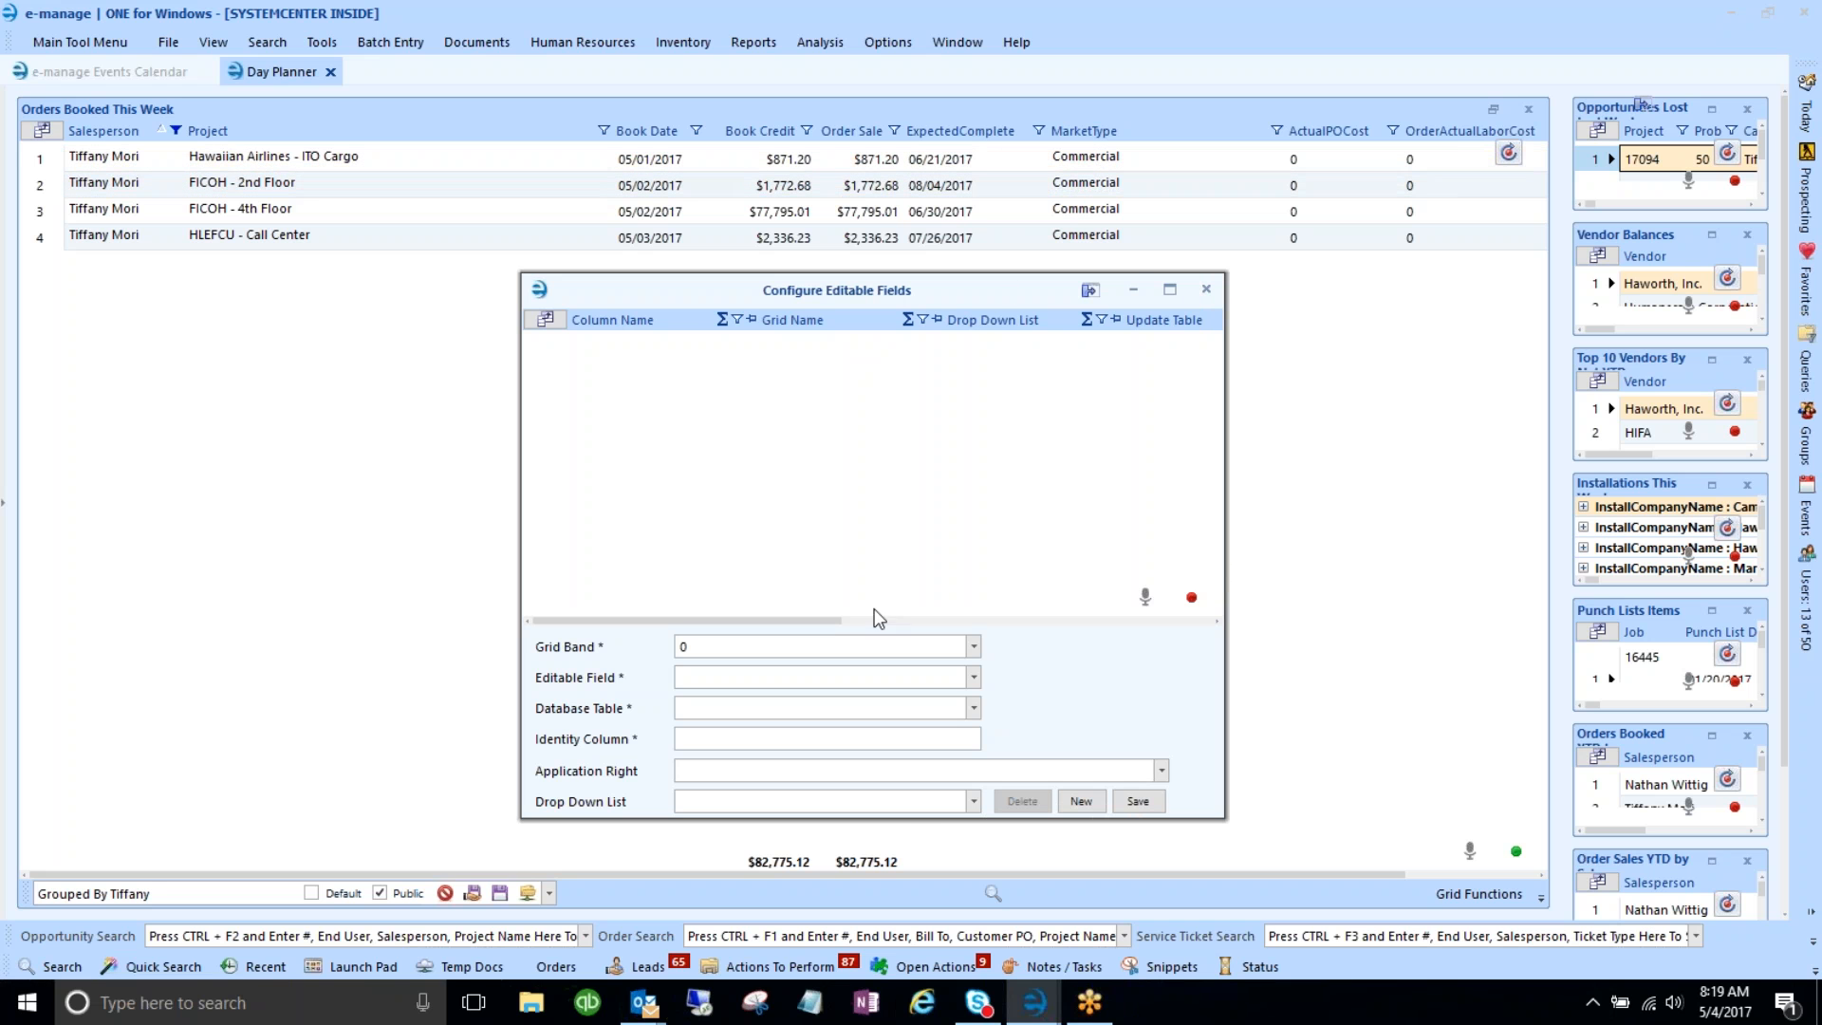
left_click(973, 678)
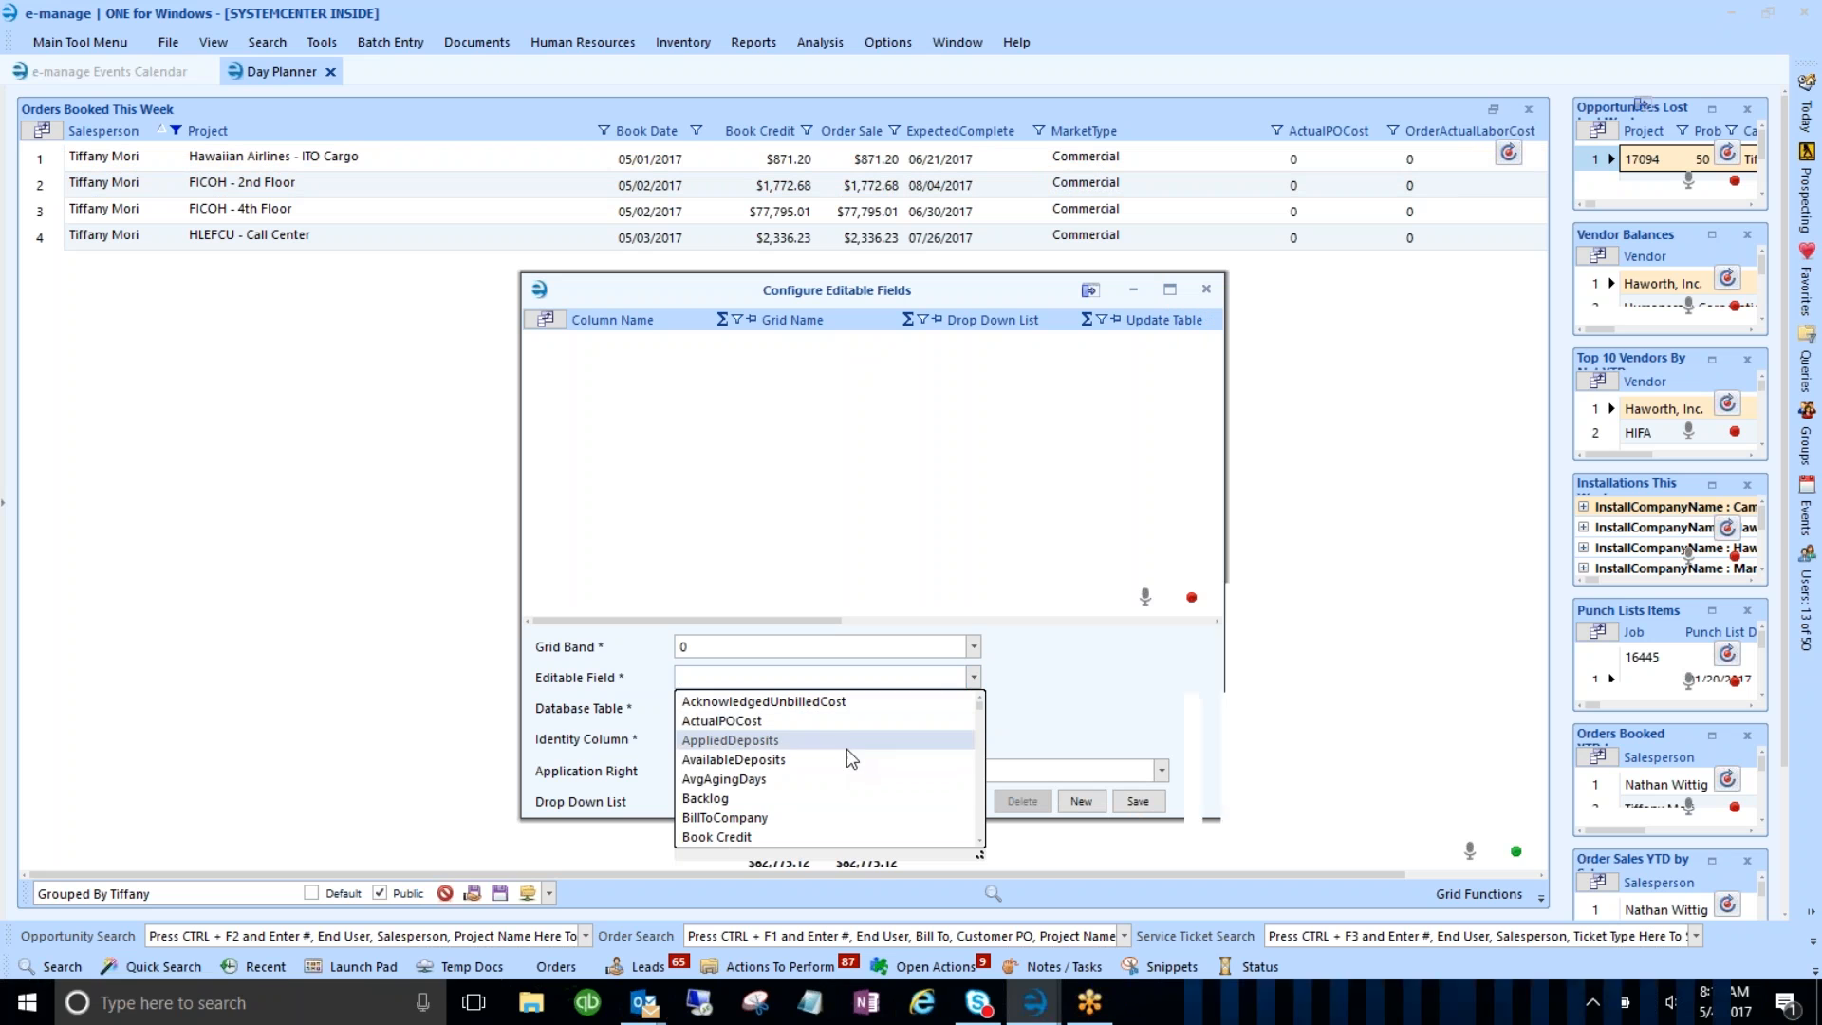
scroll(839, 759, "down", 1)
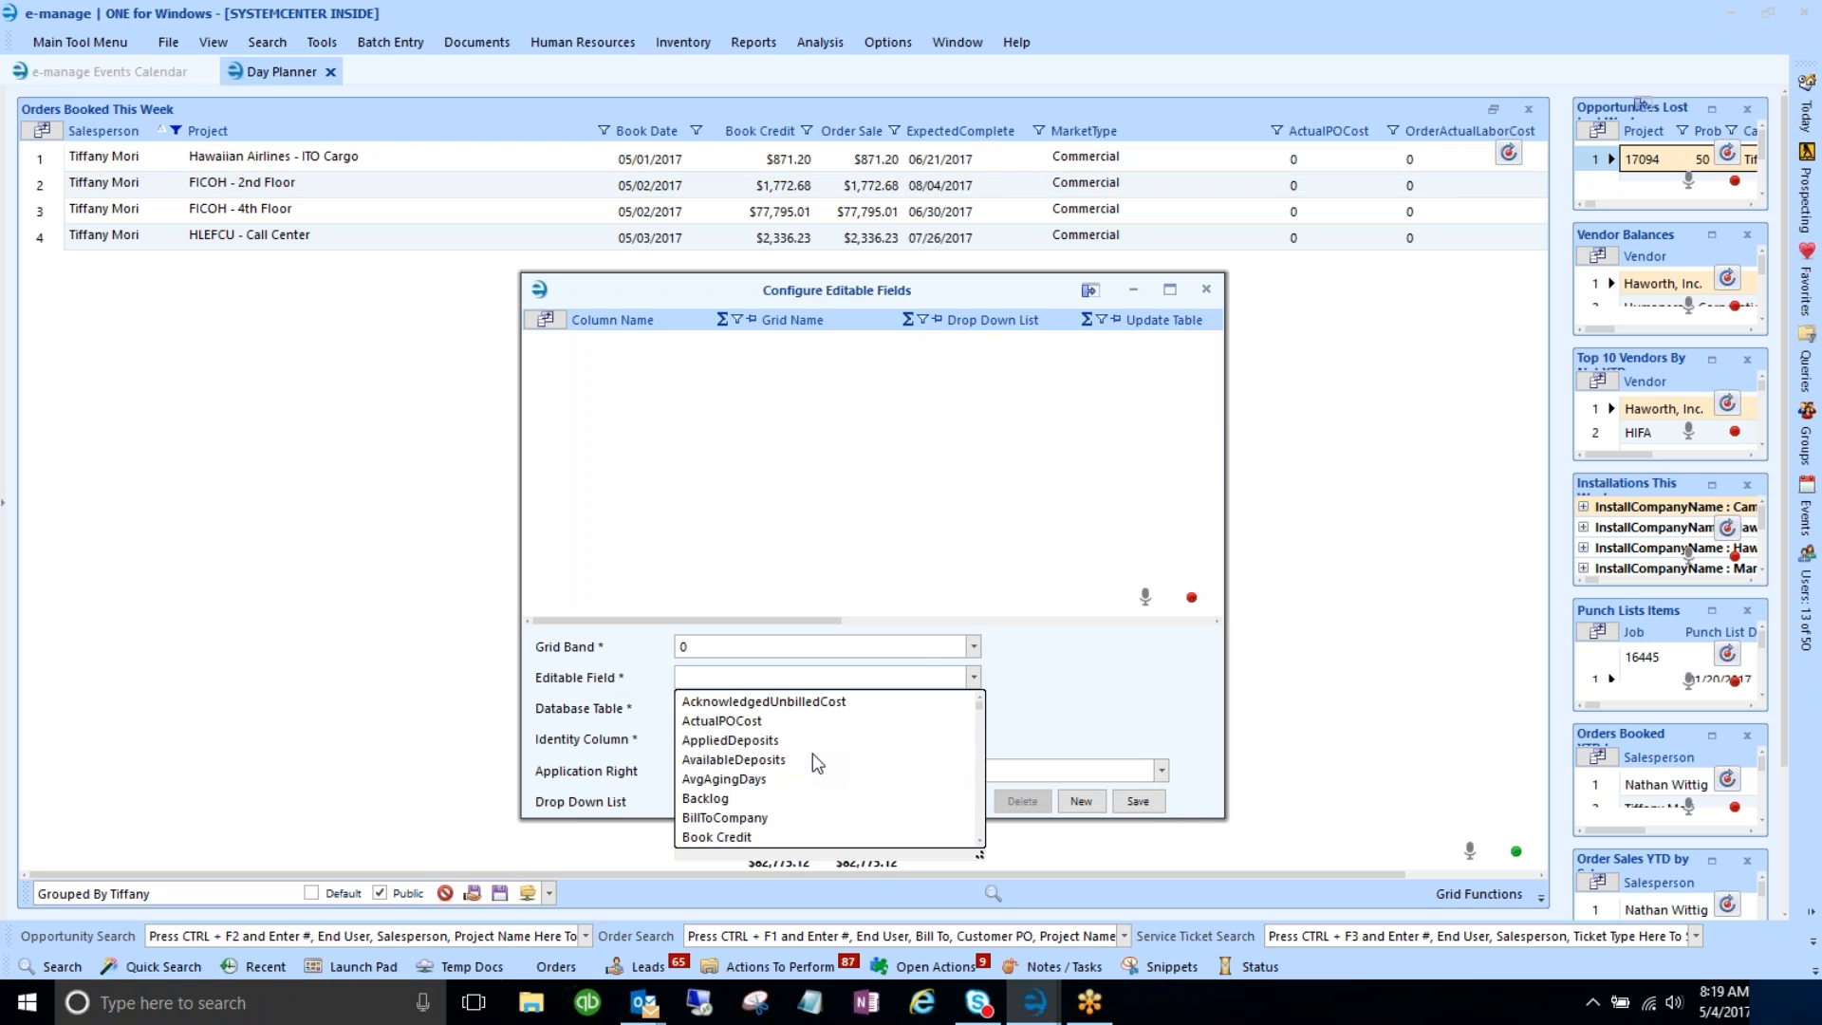
scroll(812, 754, "down", 1)
scroll(812, 755, "down", 8)
scroll(813, 755, "down", 2)
scroll(780, 776, "down", 3)
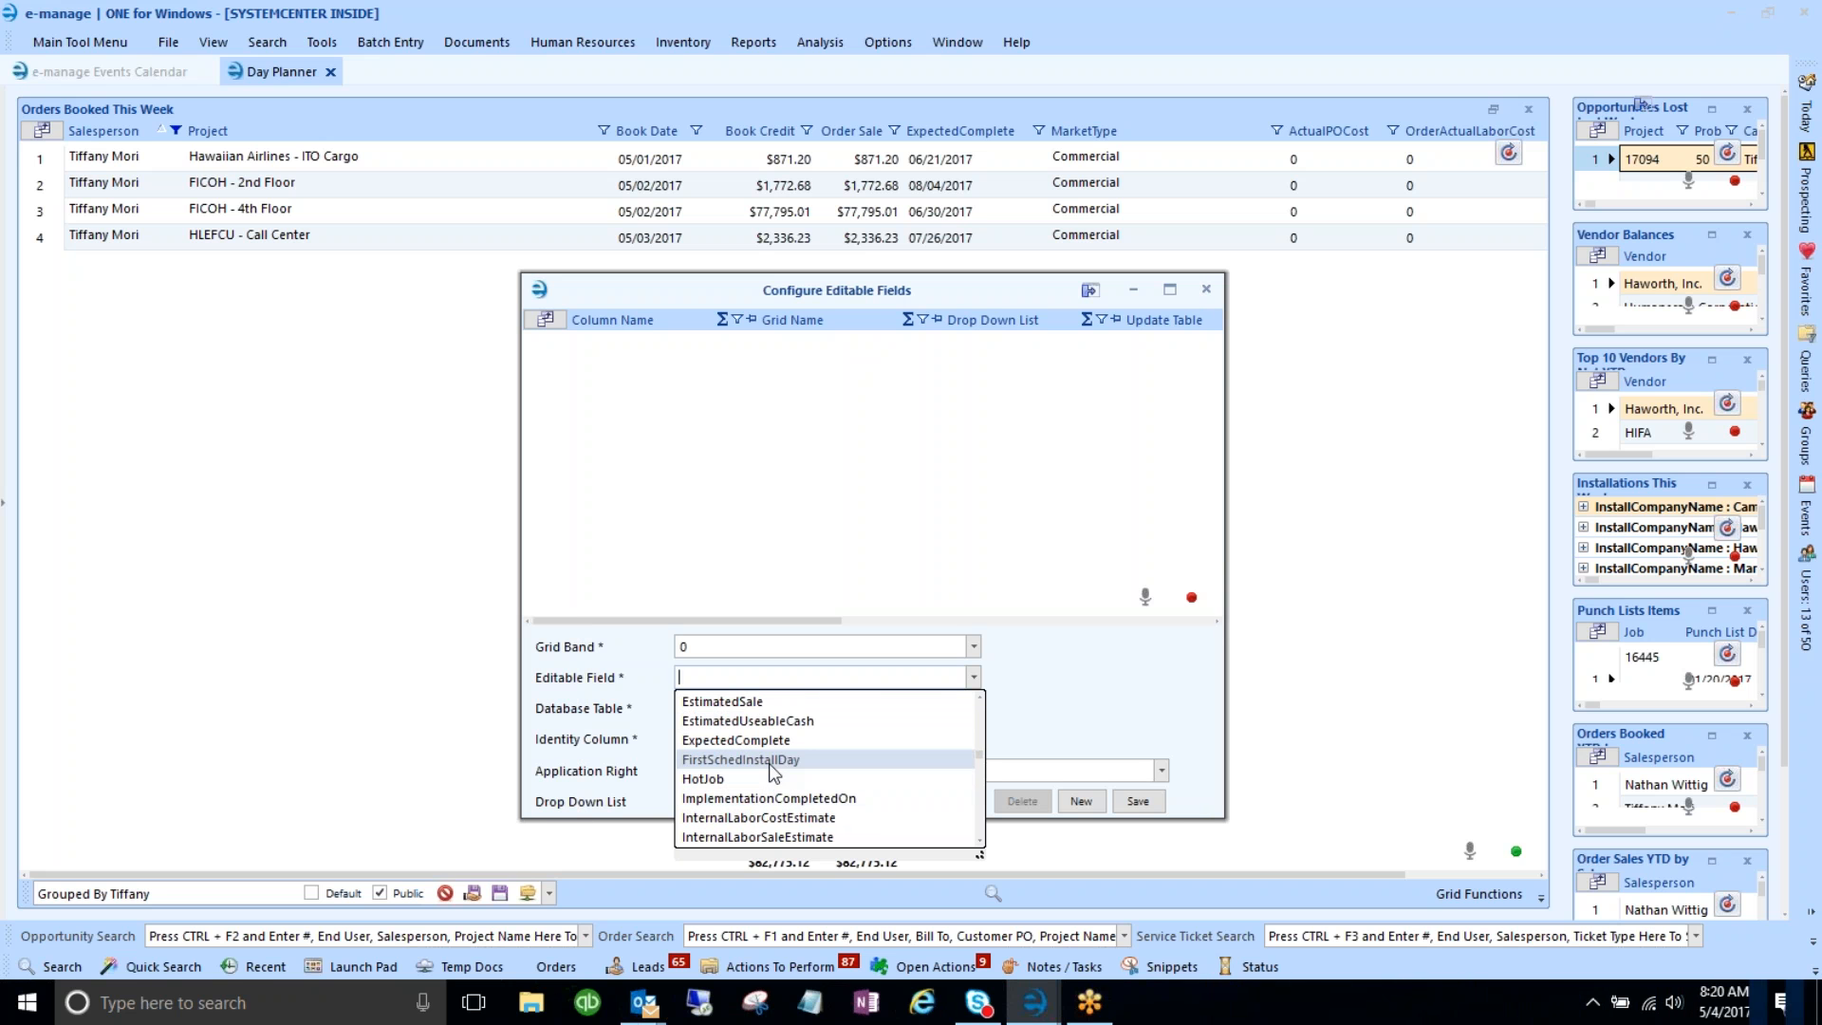
left_click(750, 740)
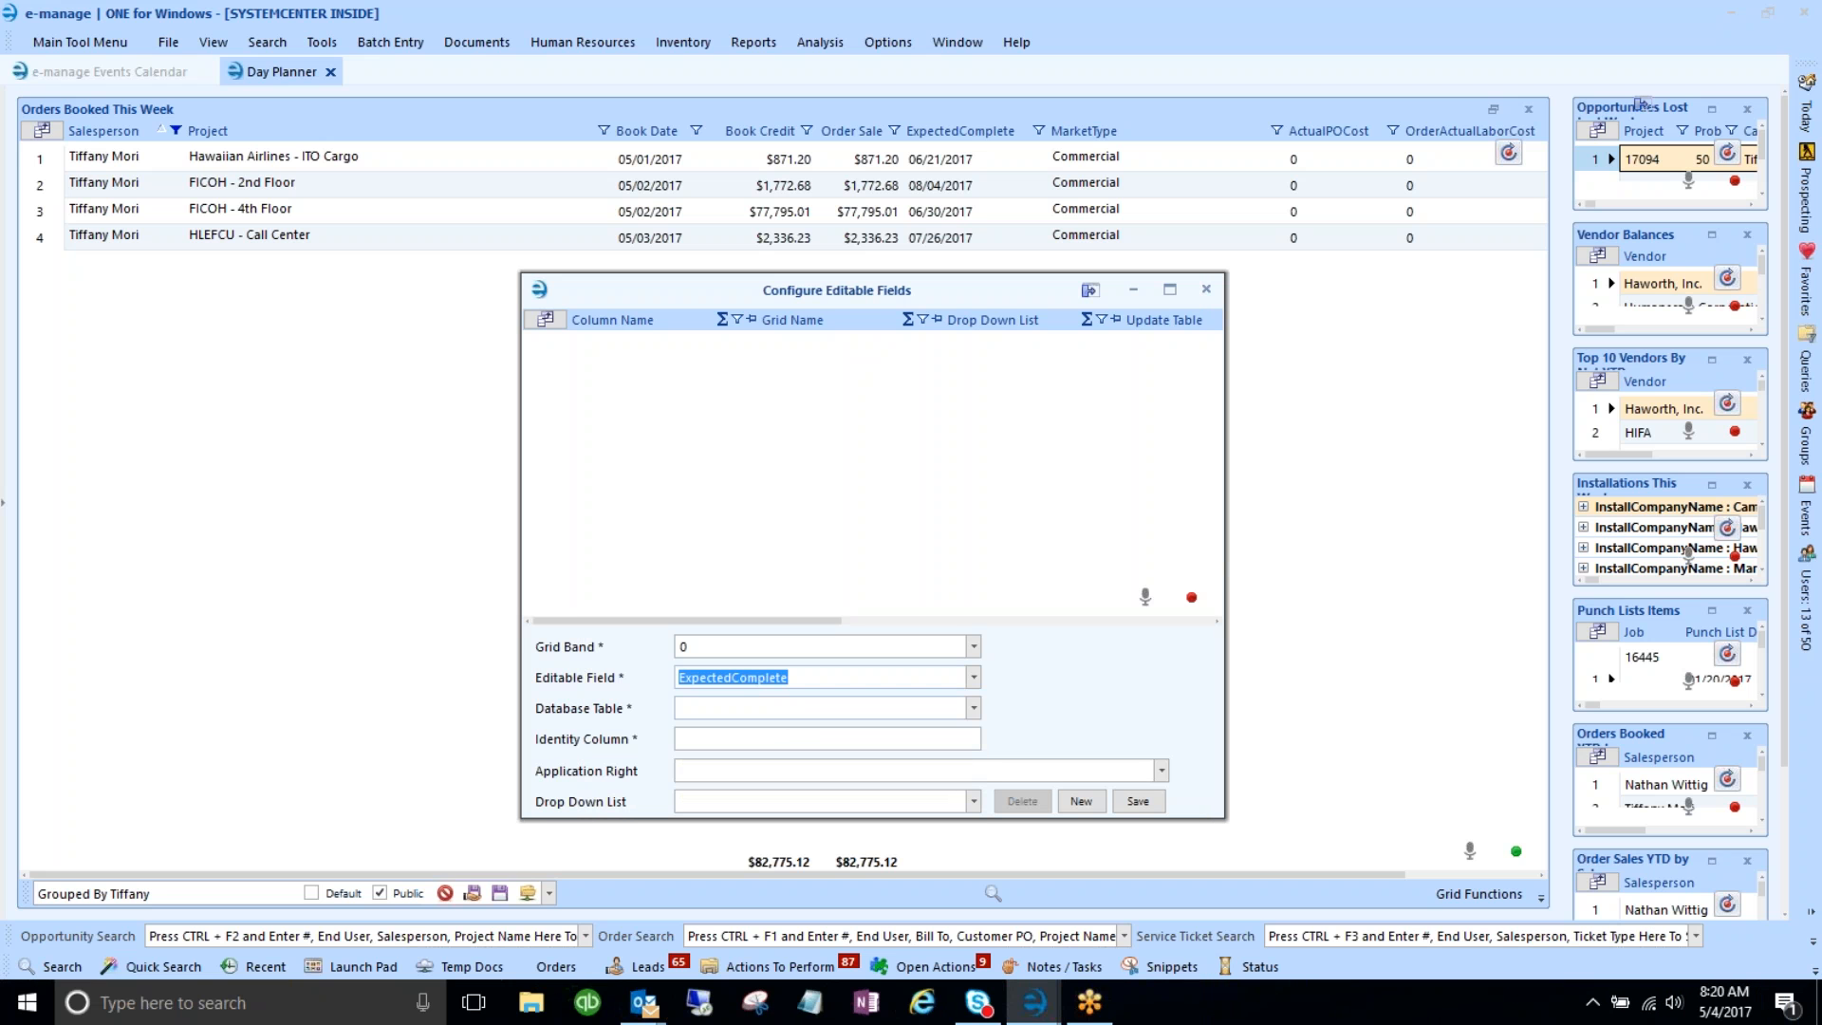
left_click(756, 712)
- Set ProjectOrderEntry as the update table, save the ExpectedComplete editable field, and close the dialog
type("or")
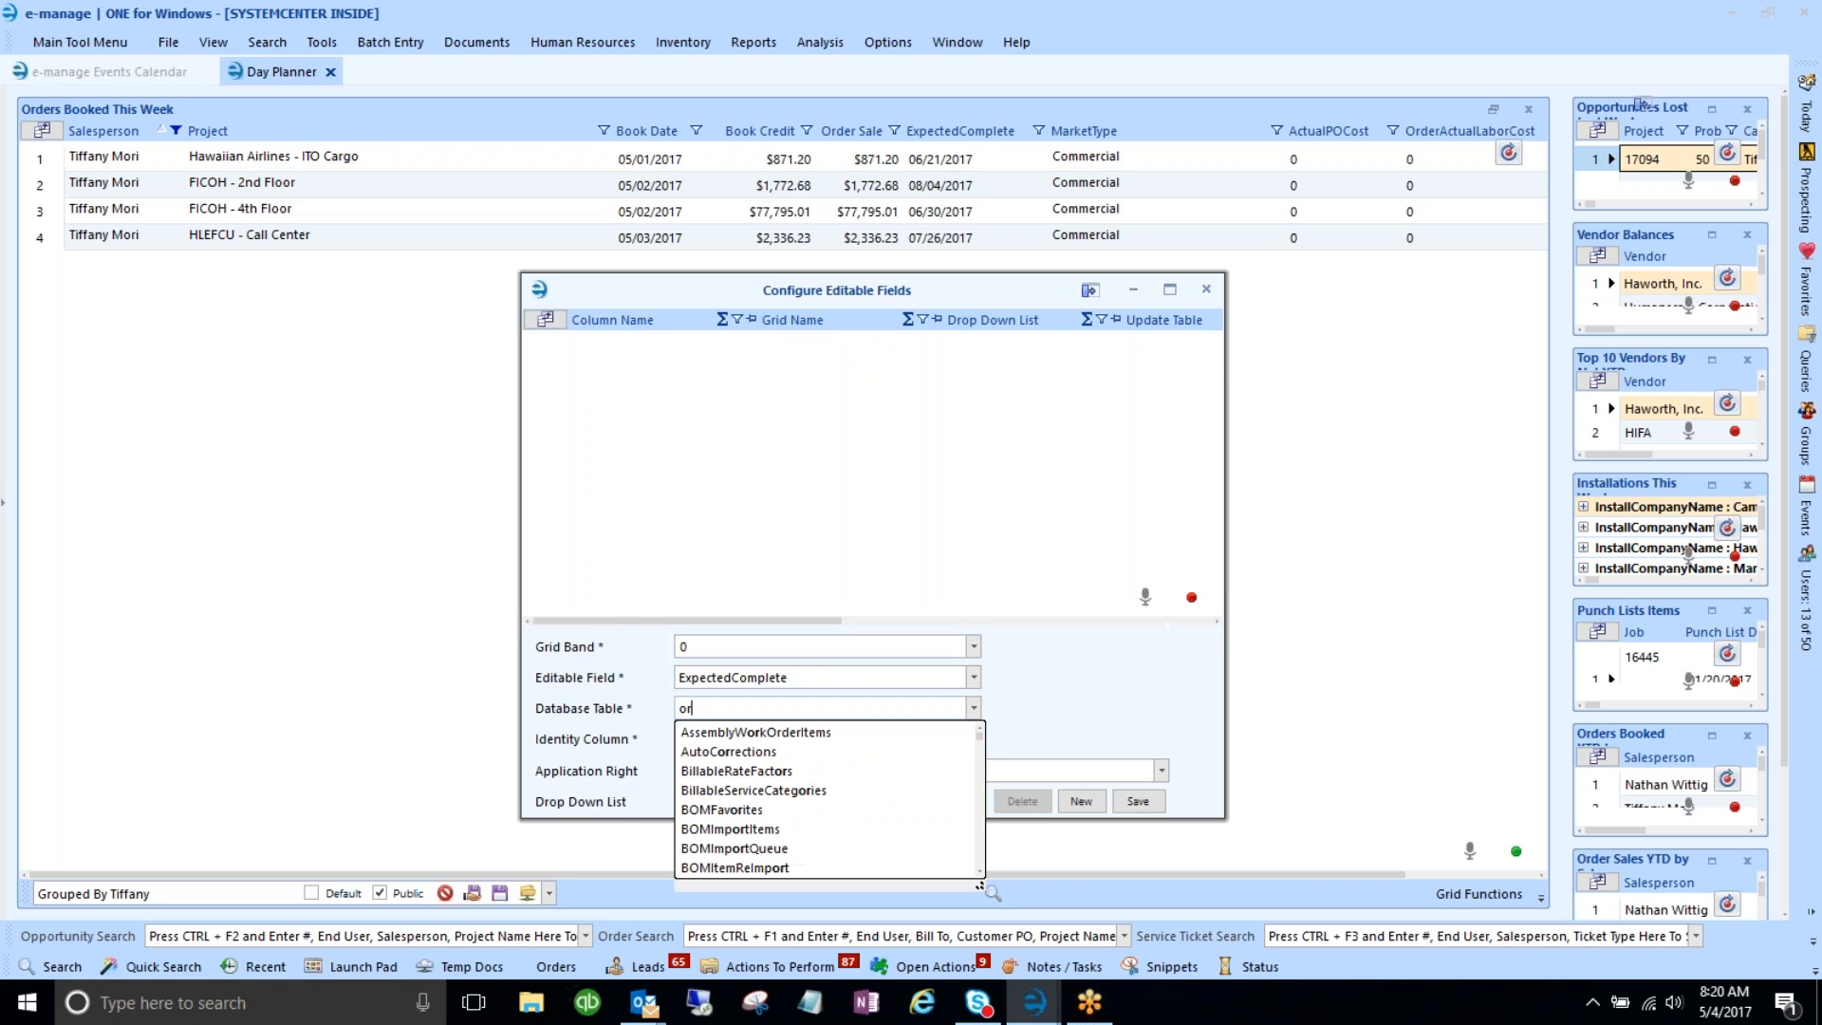
type("der")
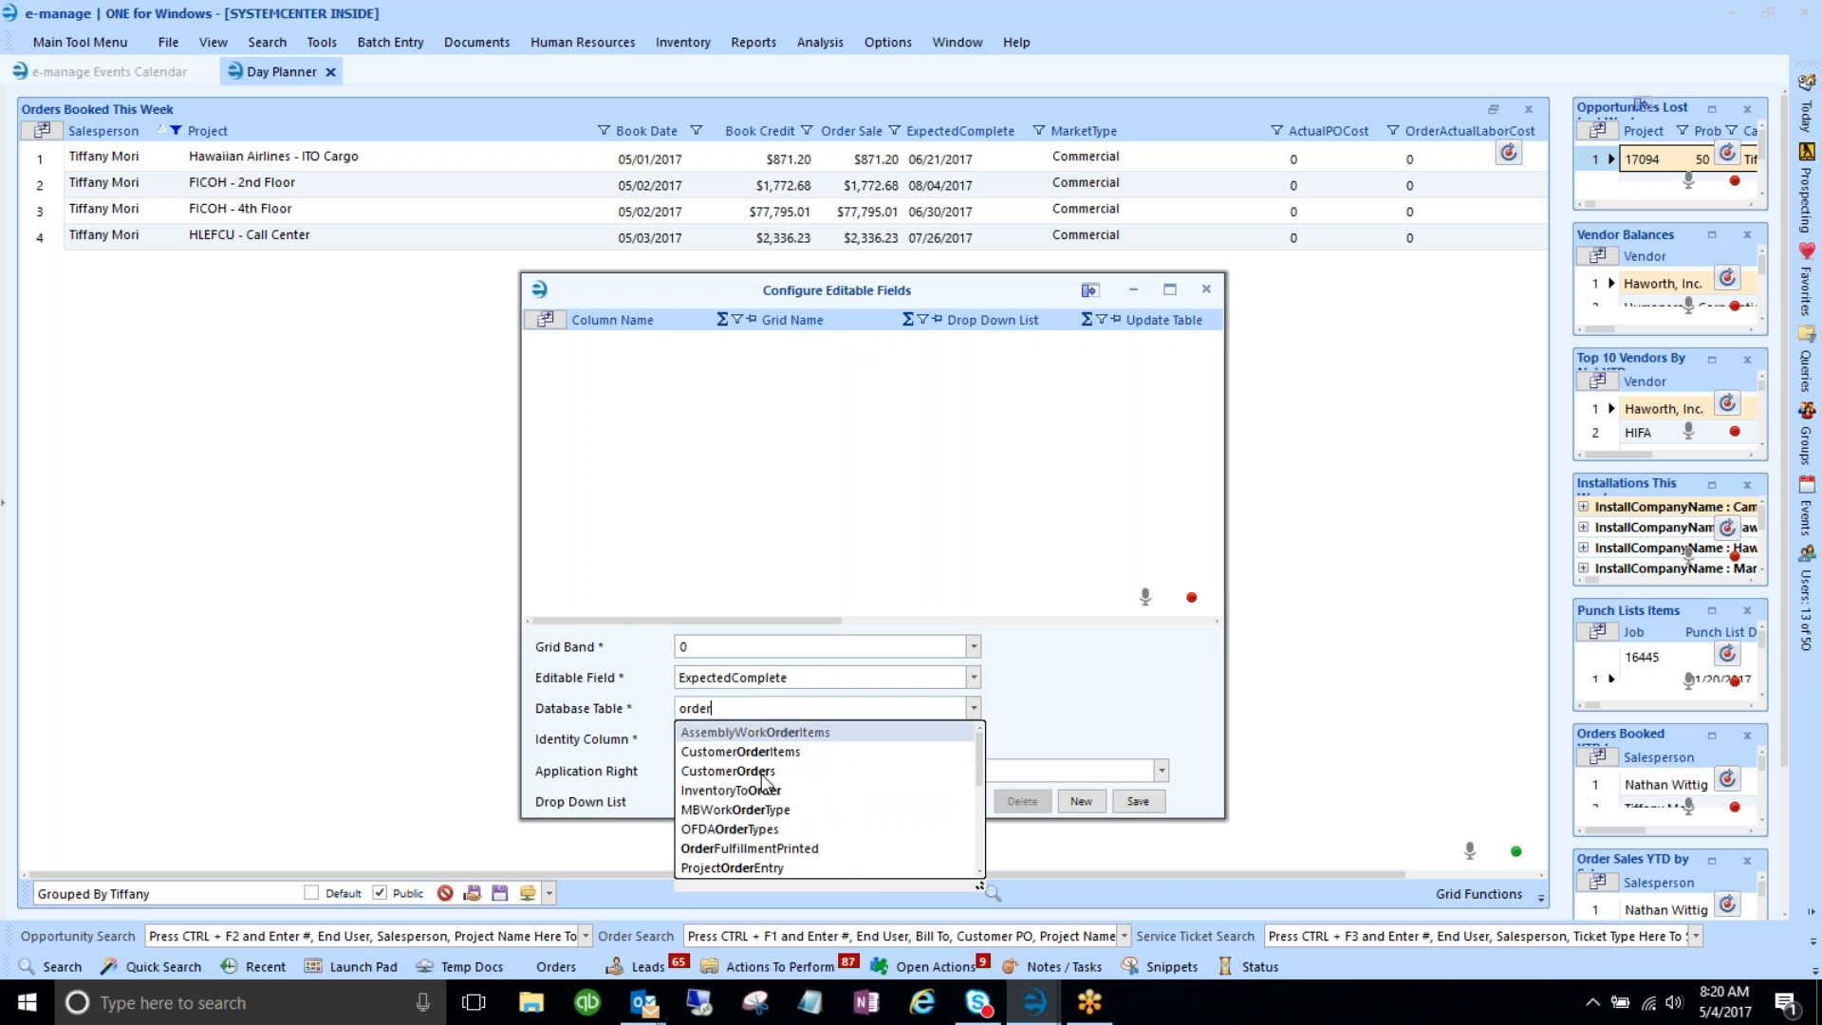
scroll(764, 785, "down", 2)
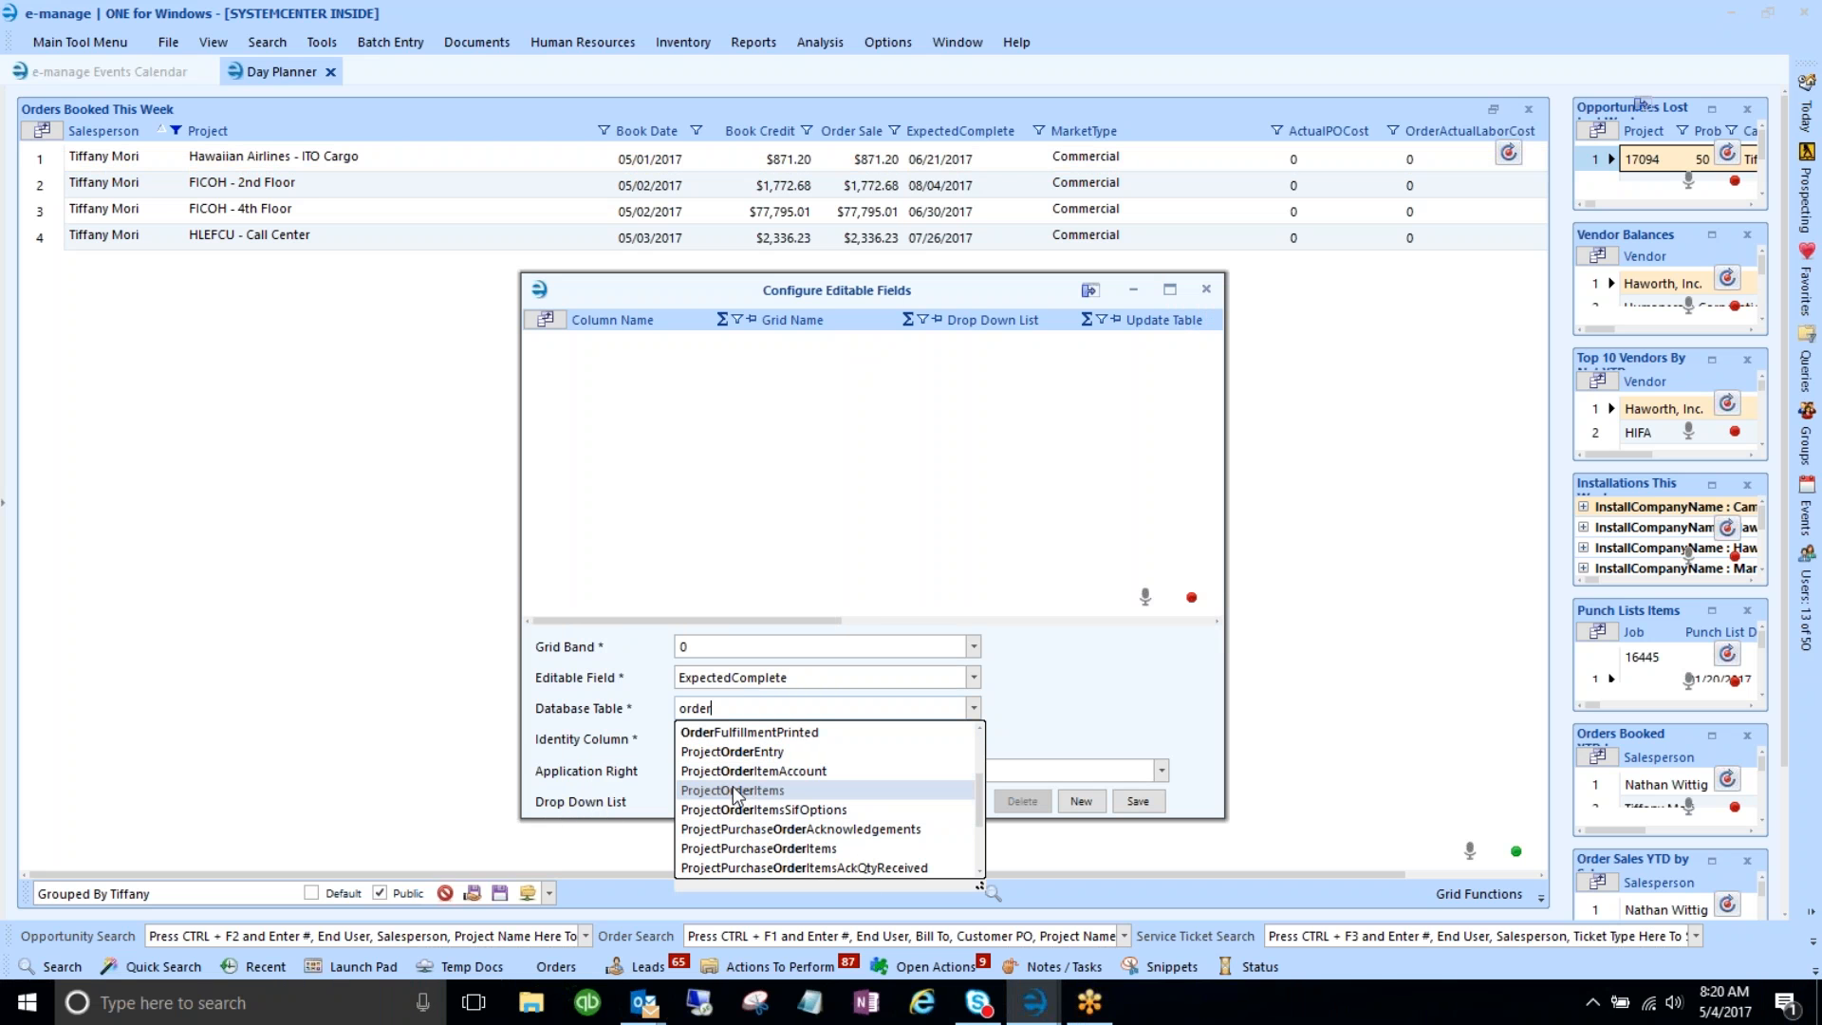
scroll(733, 796, "down", 2)
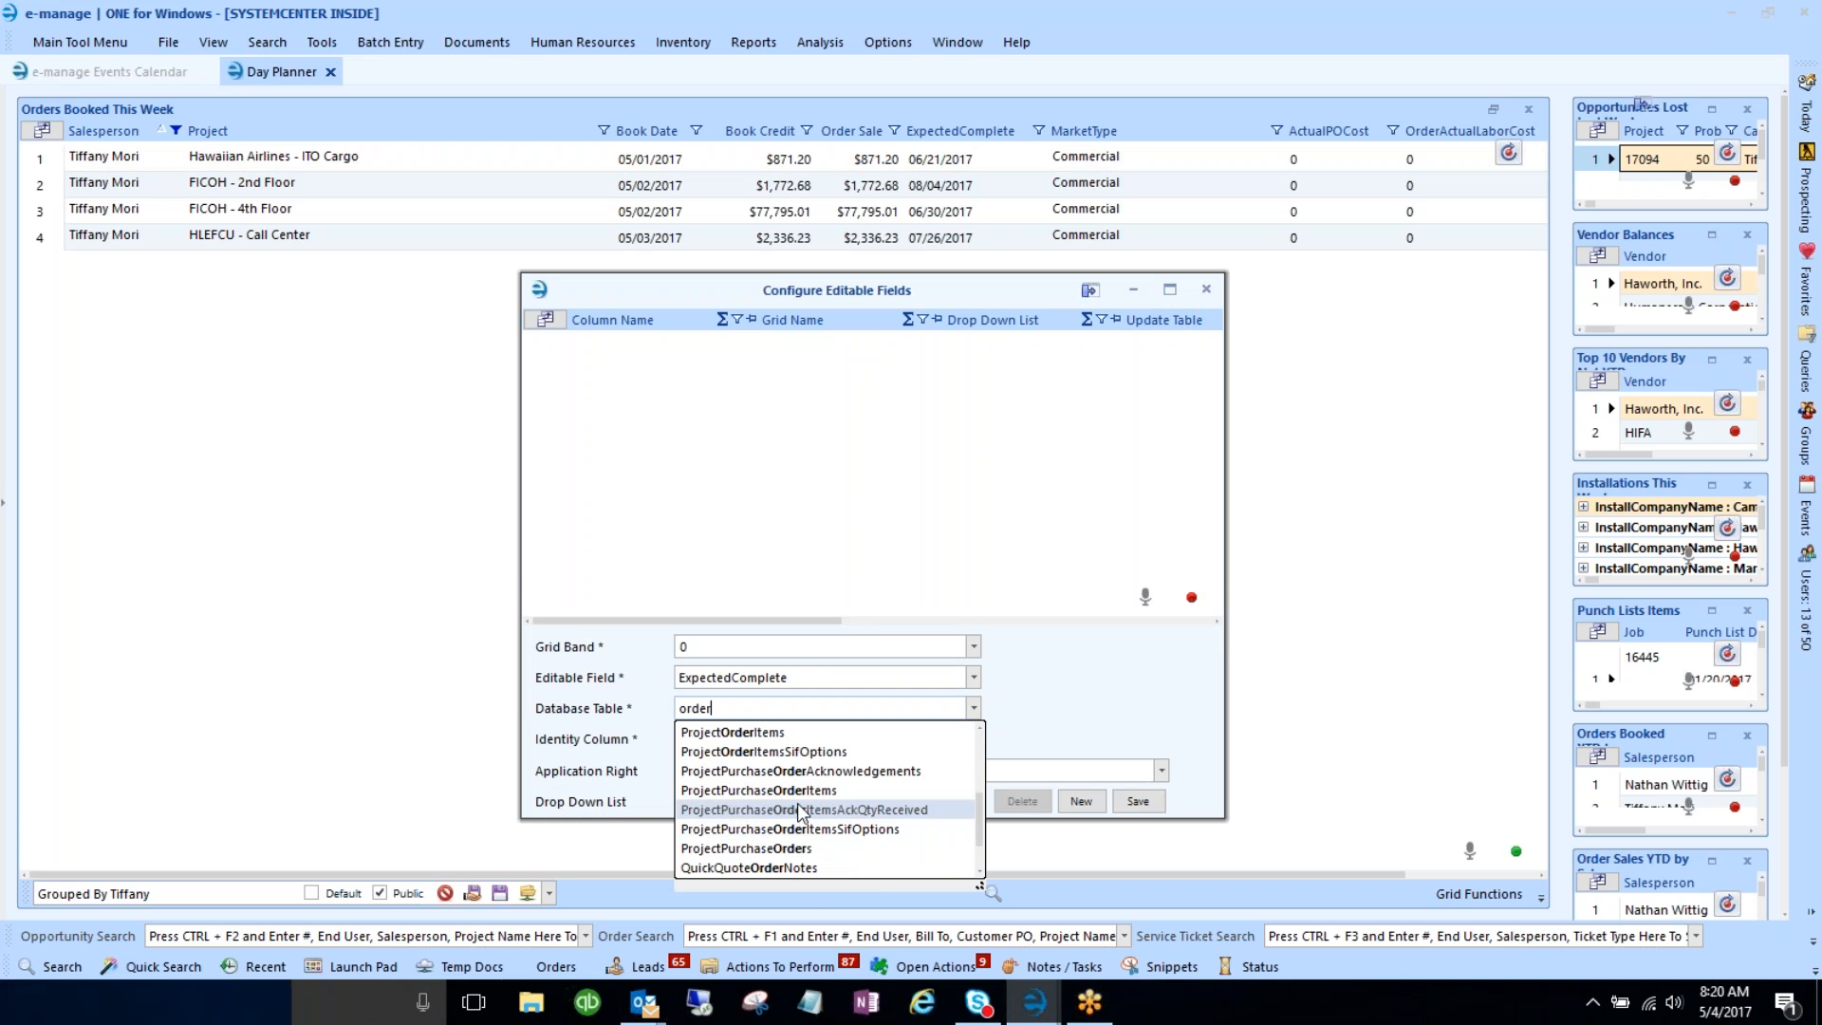
scroll(765, 818, "up", 2)
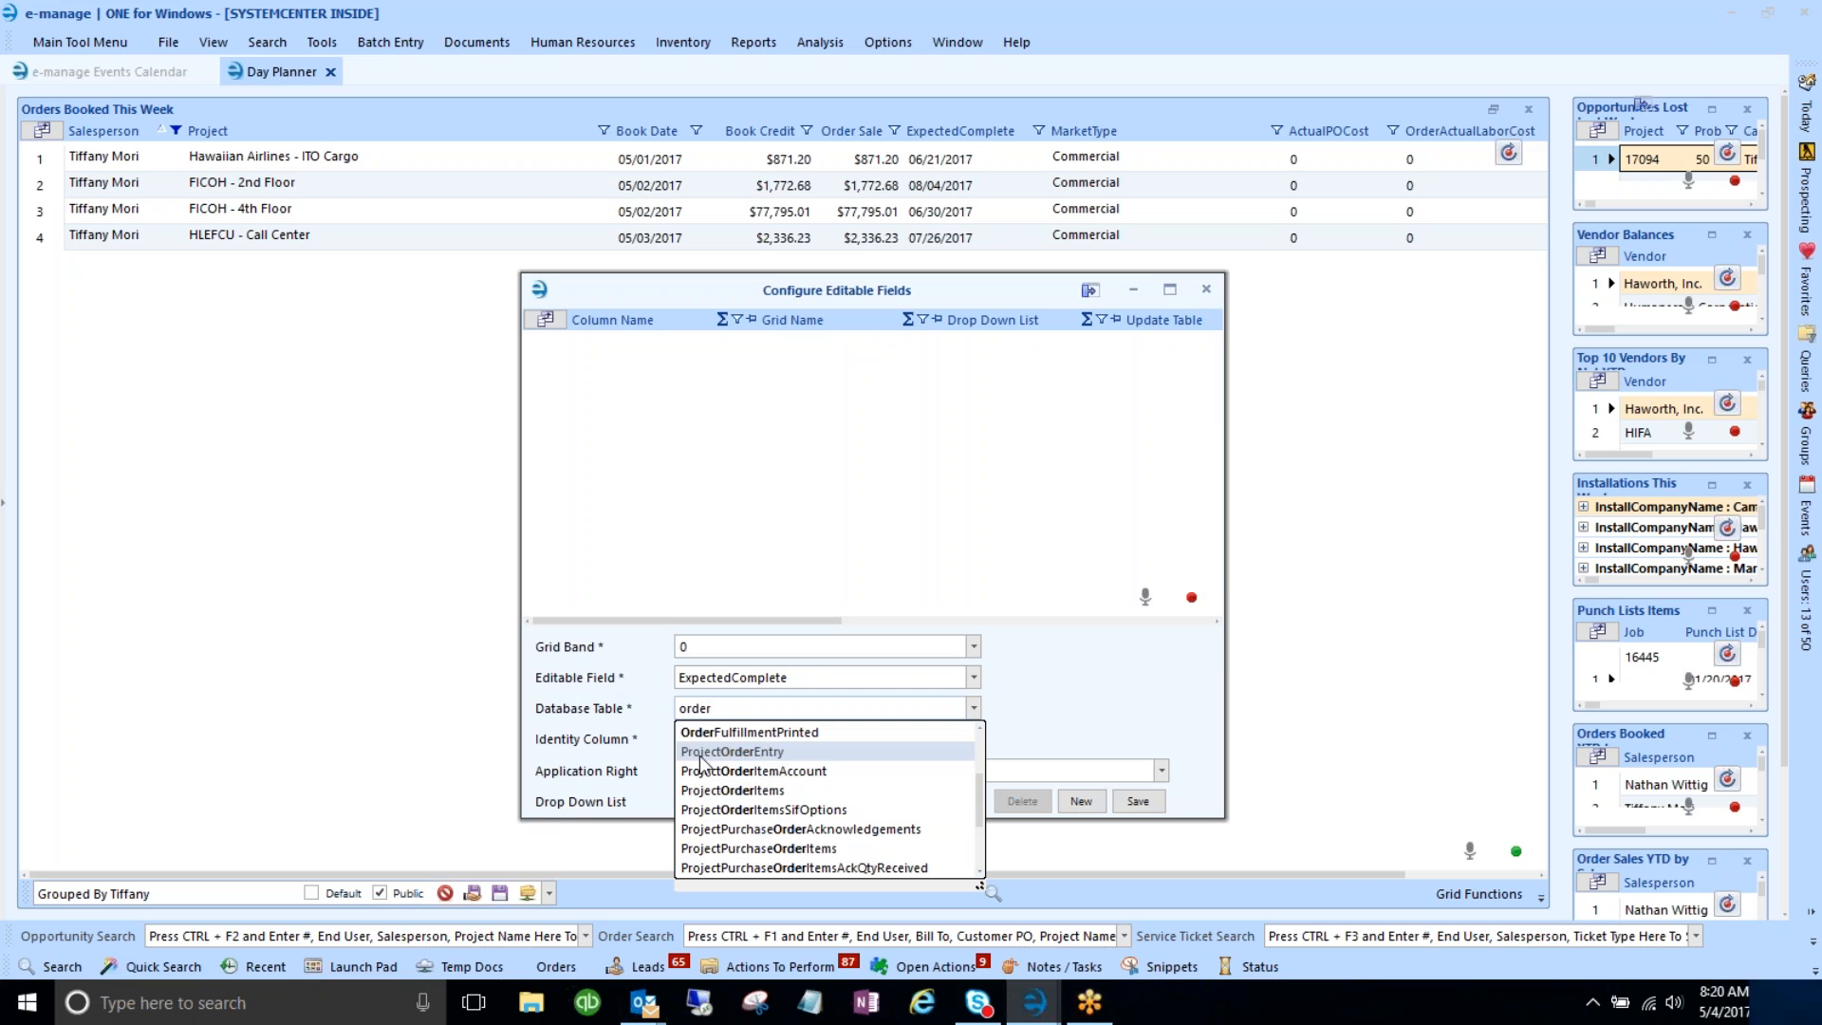
left_click(743, 754)
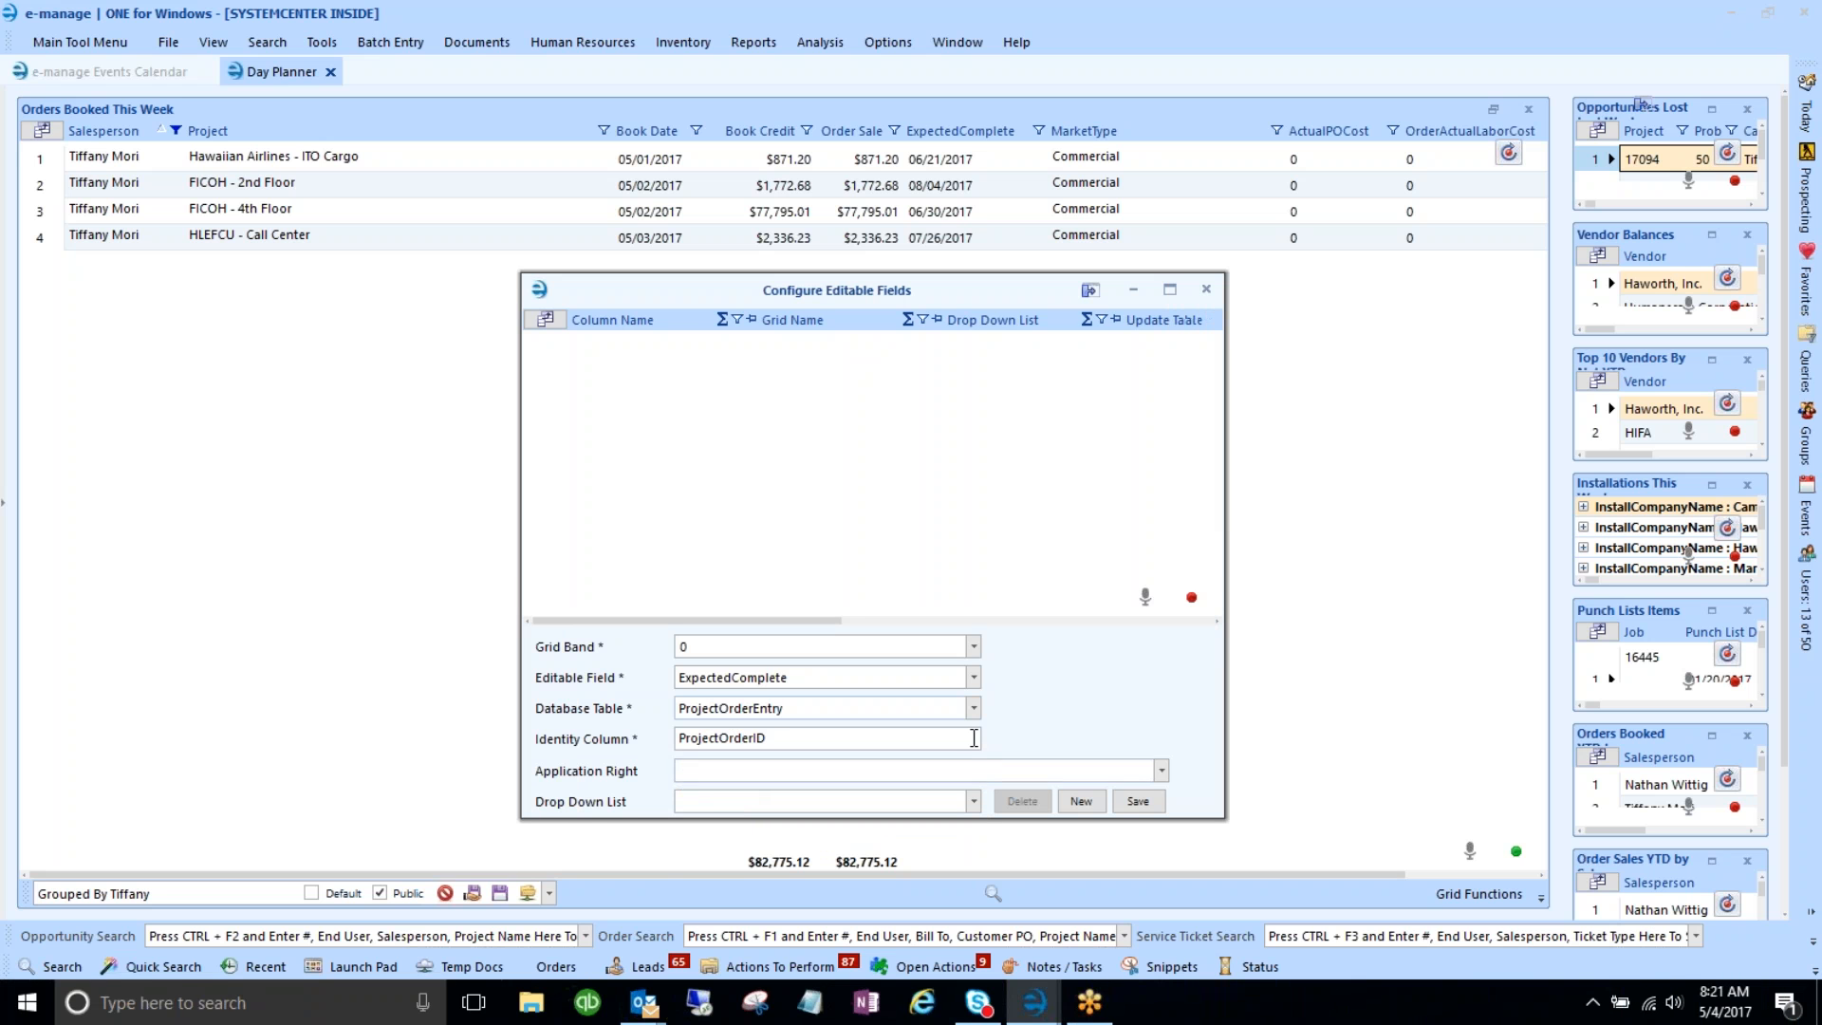
left_click(1138, 802)
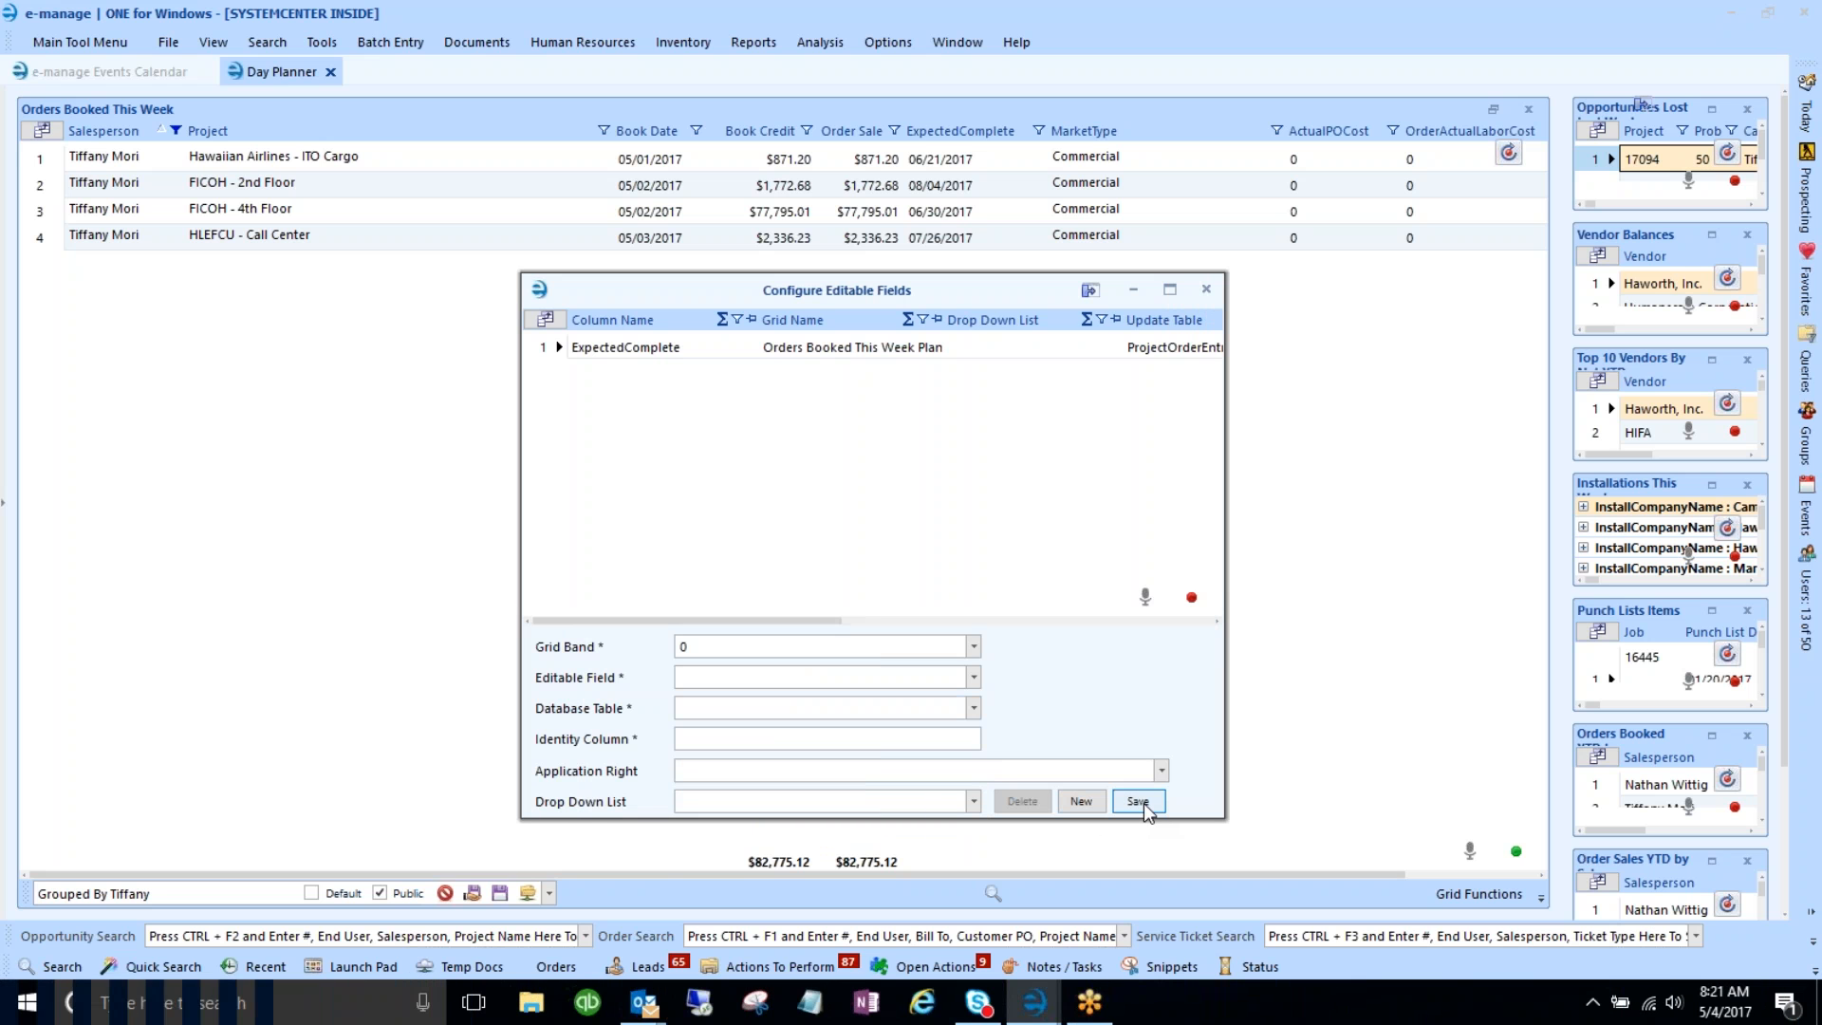
left_click(1206, 289)
left_click(954, 159)
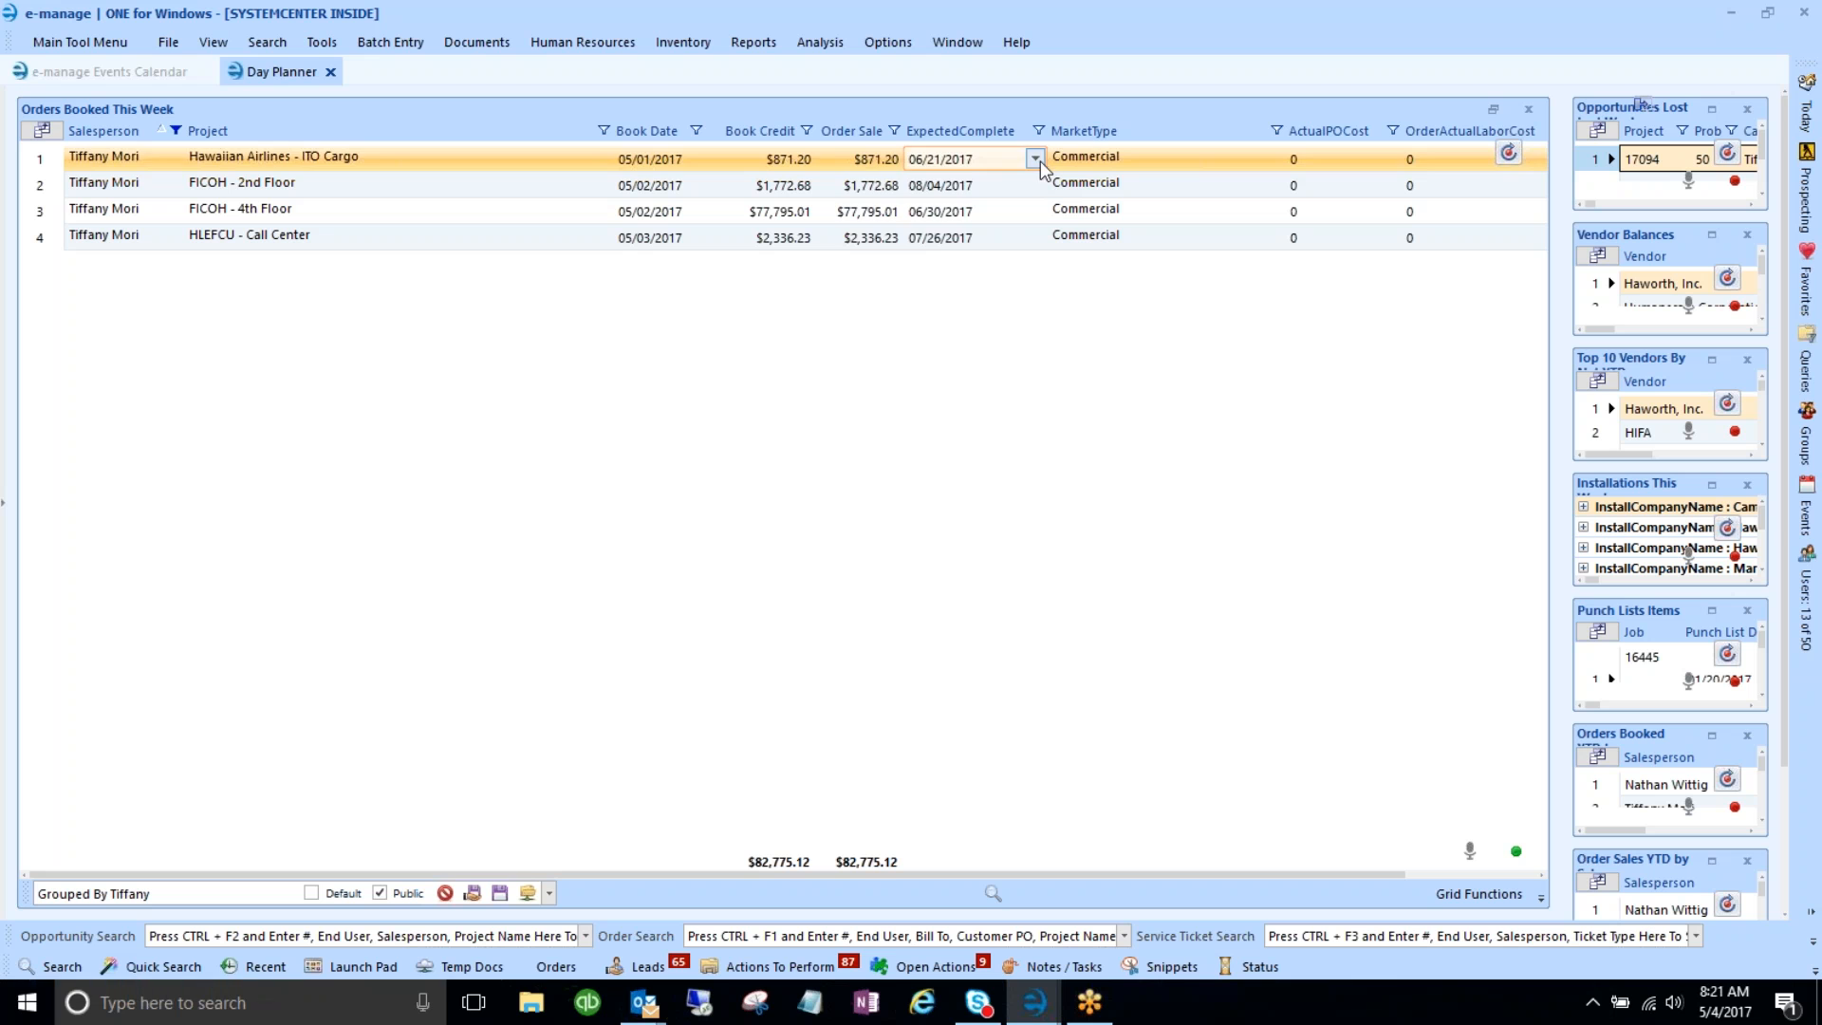
- Check row 1's ExpectedComplete calendar without changing it, then save the Grouped By Tiffany layout
left_click(1034, 158)
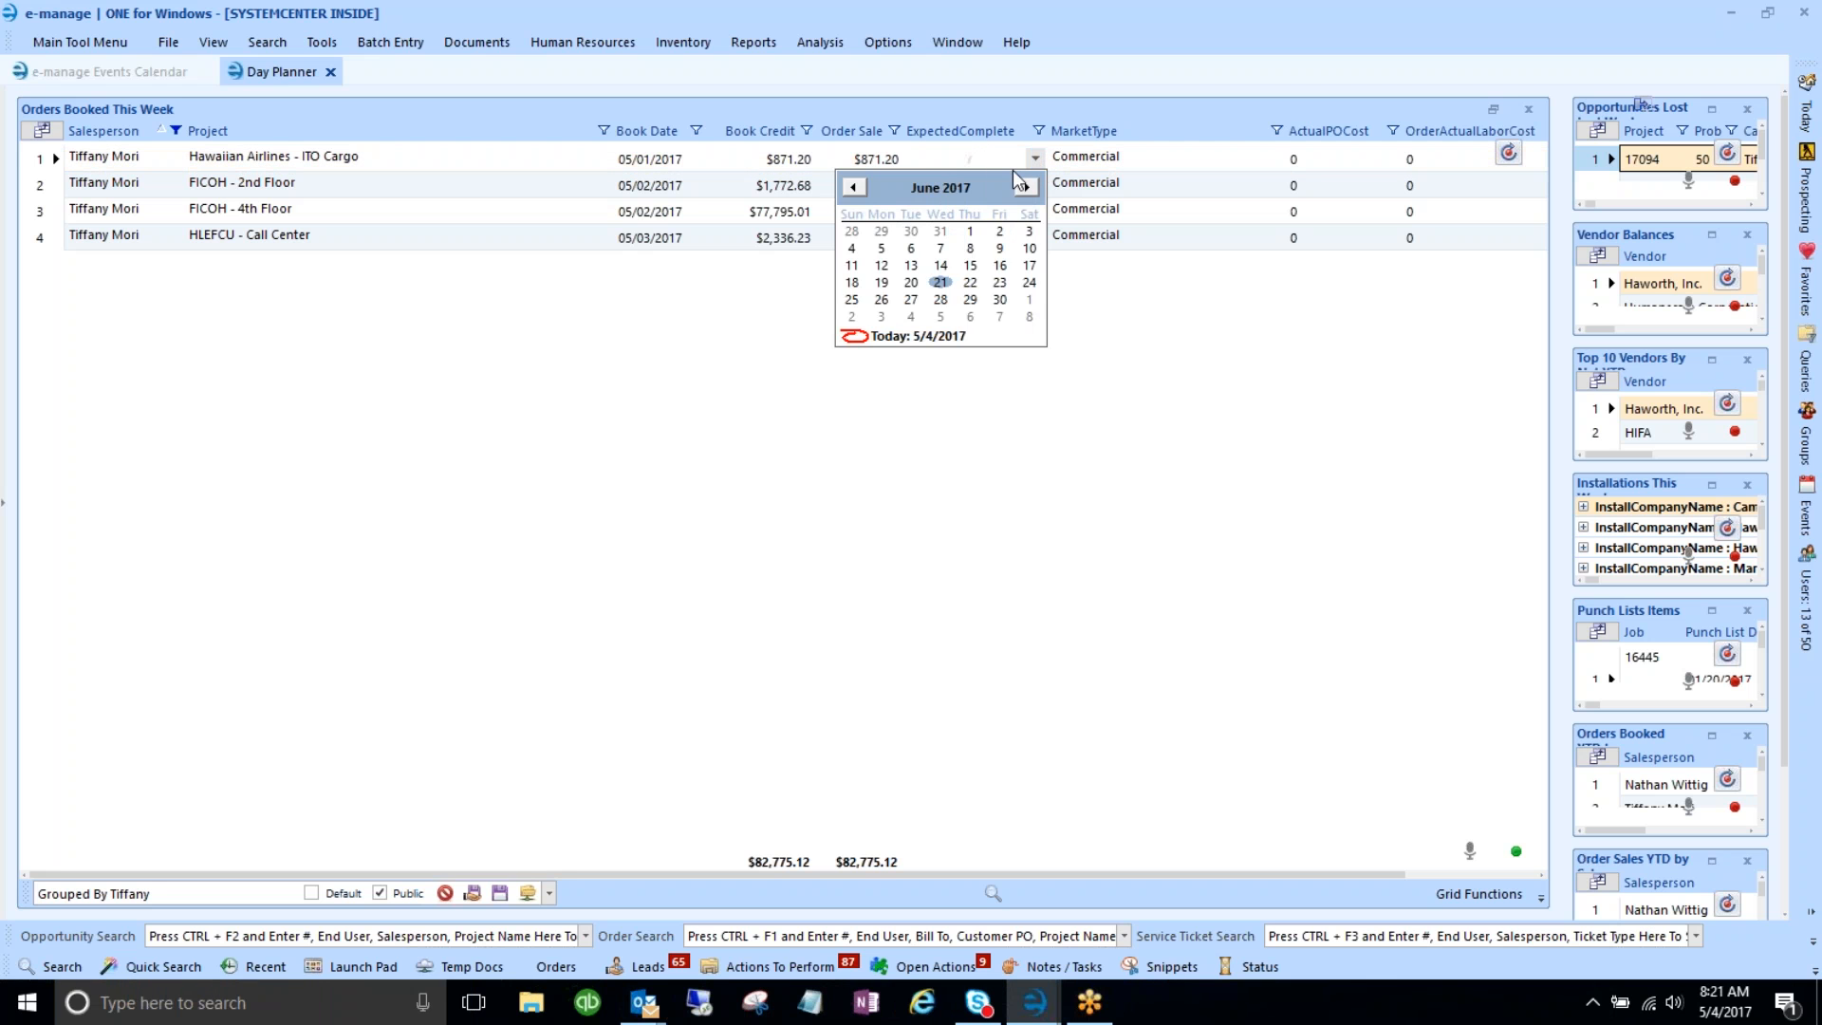
left_click(1036, 162)
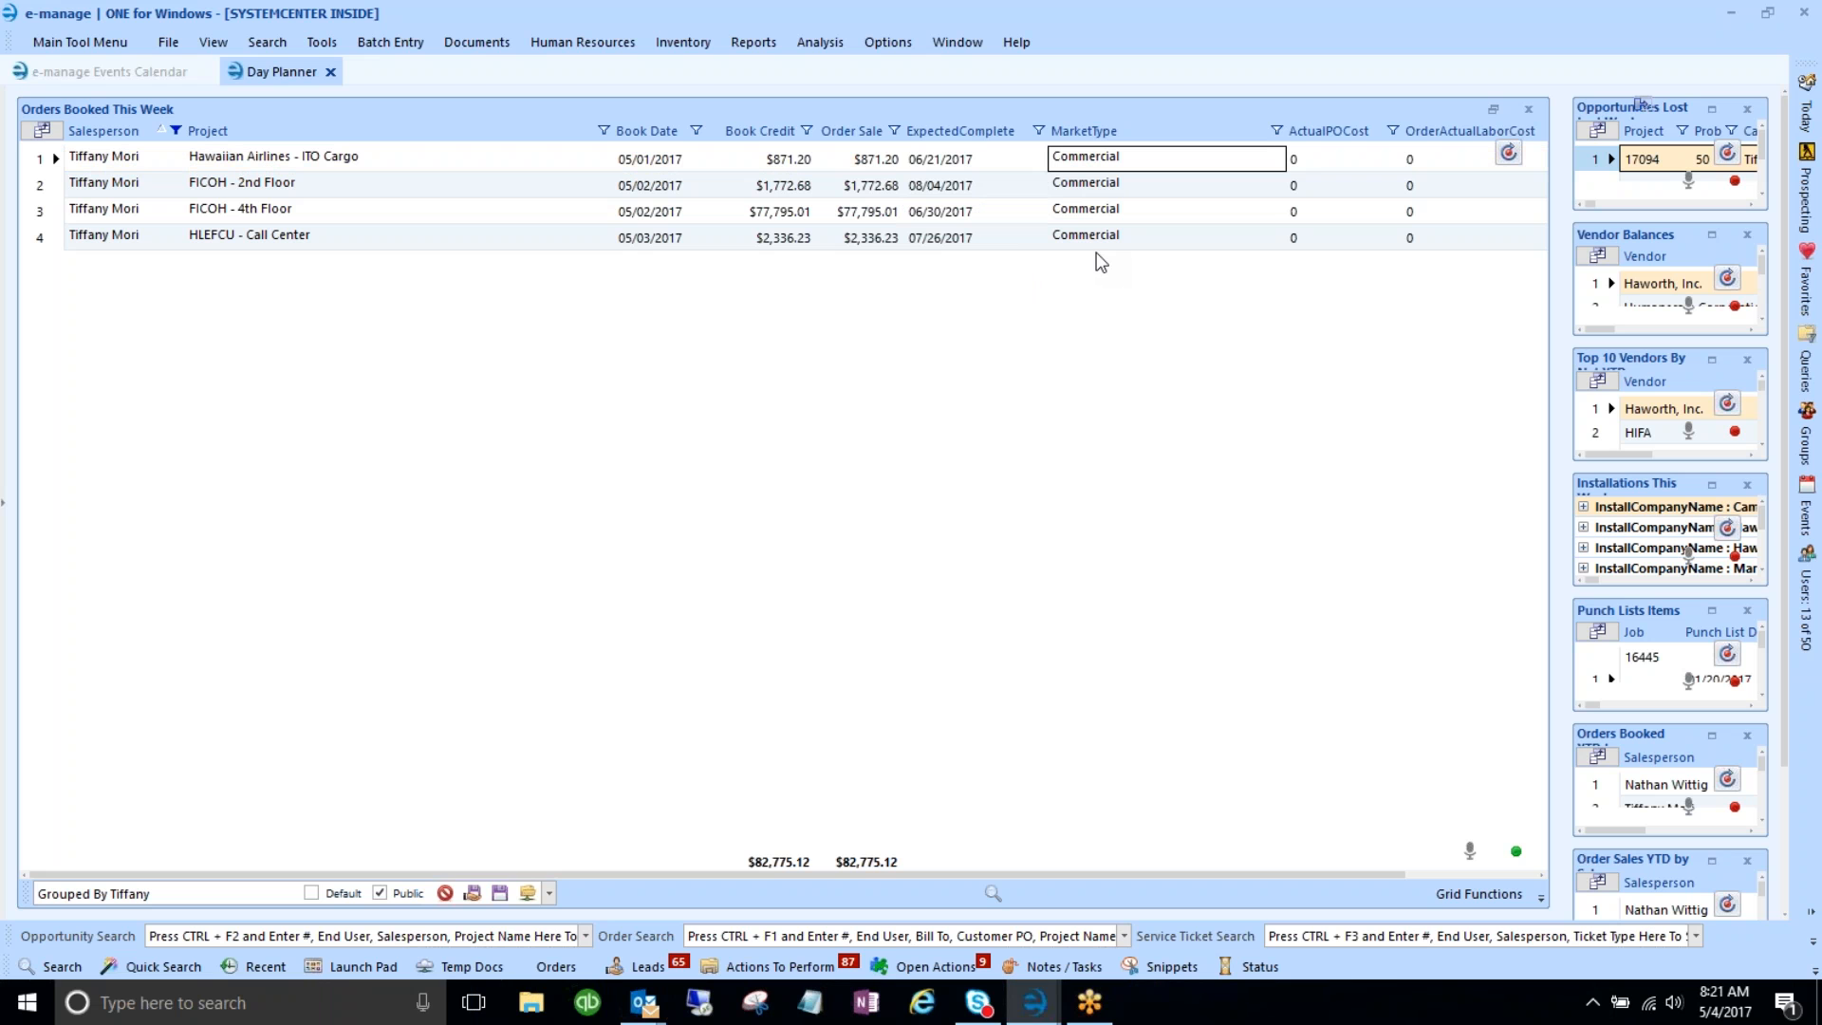
left_click(499, 893)
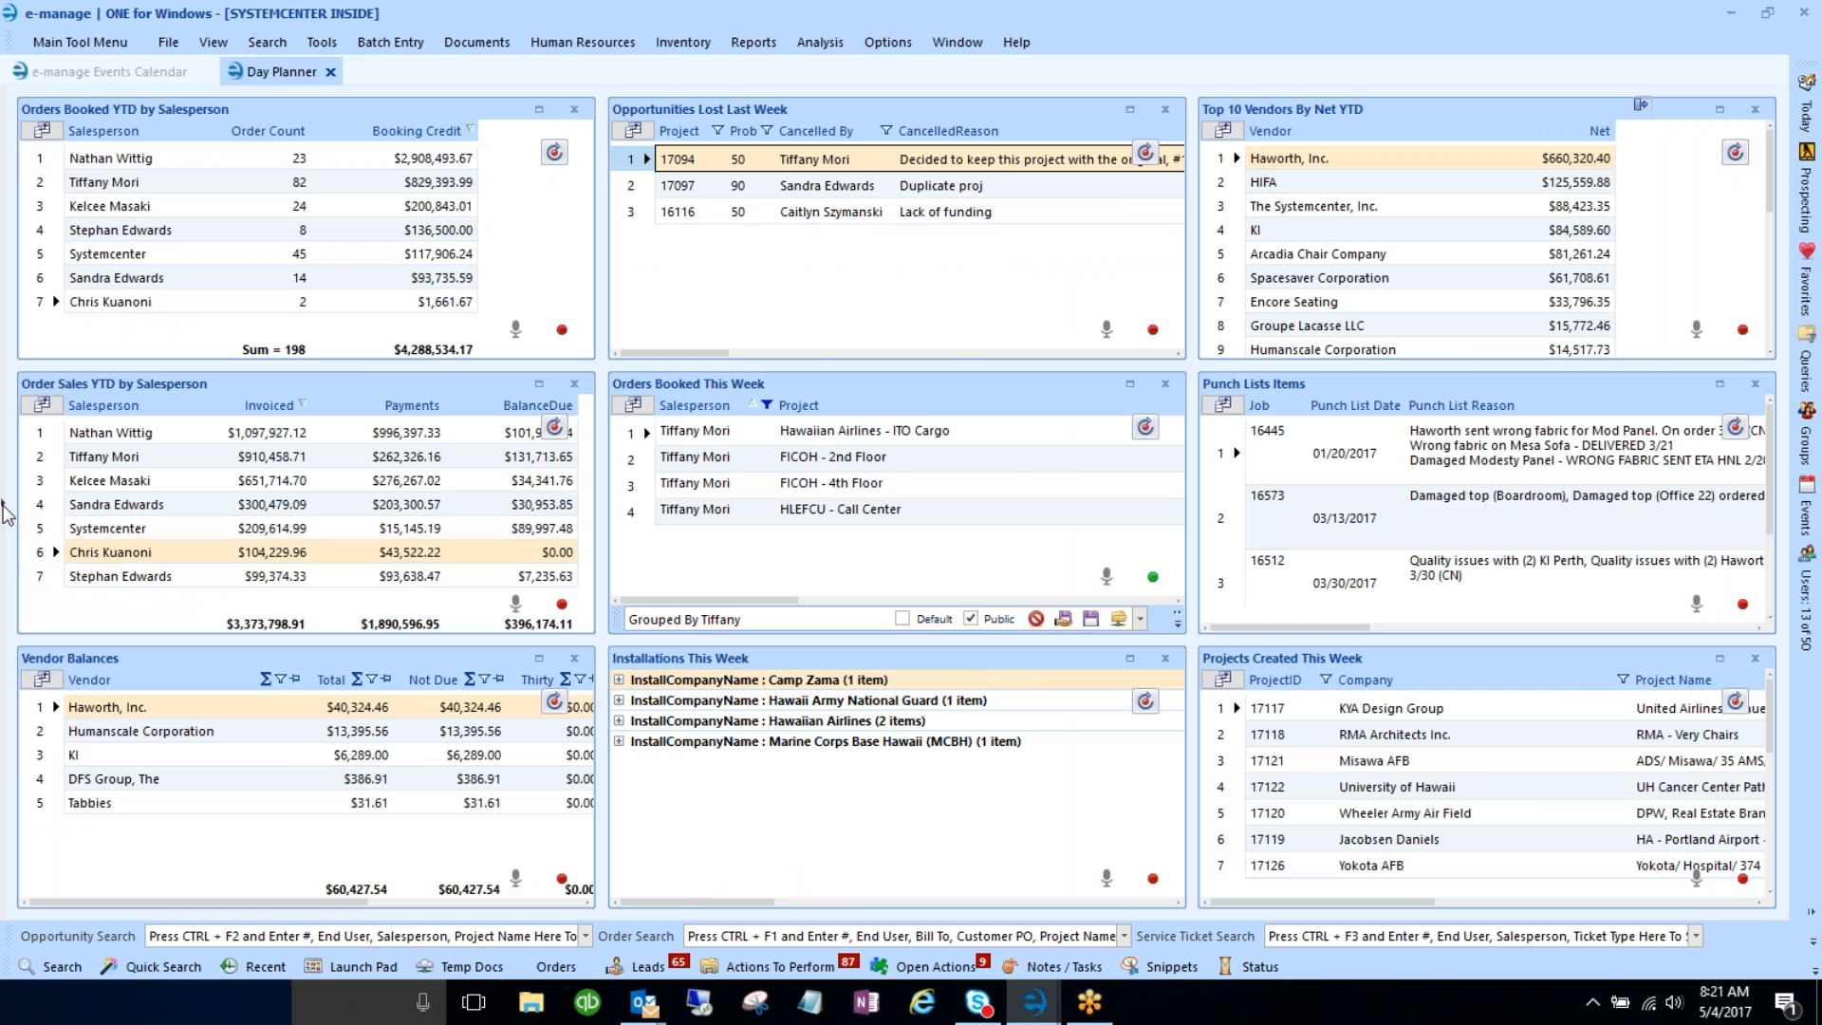
- Add Opportunities Decision Date This Week from the query list and maximize its panel
left_click(5, 510)
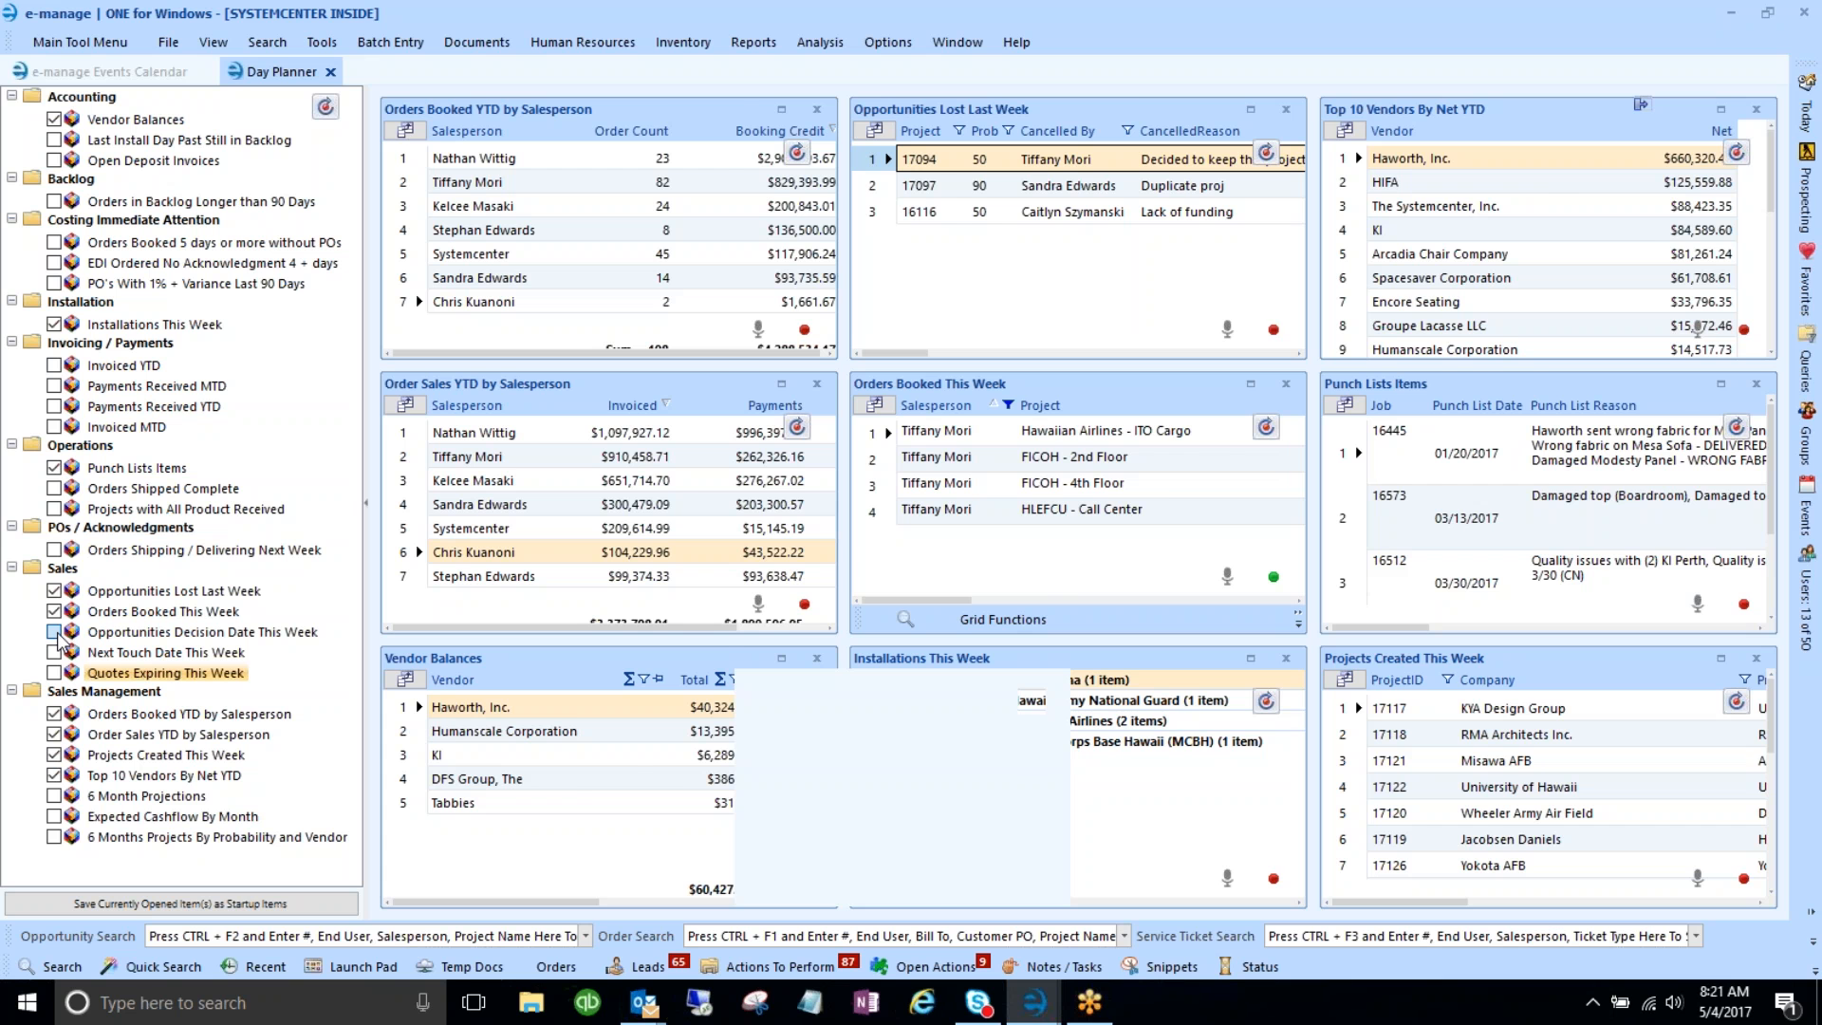
left_click(54, 632)
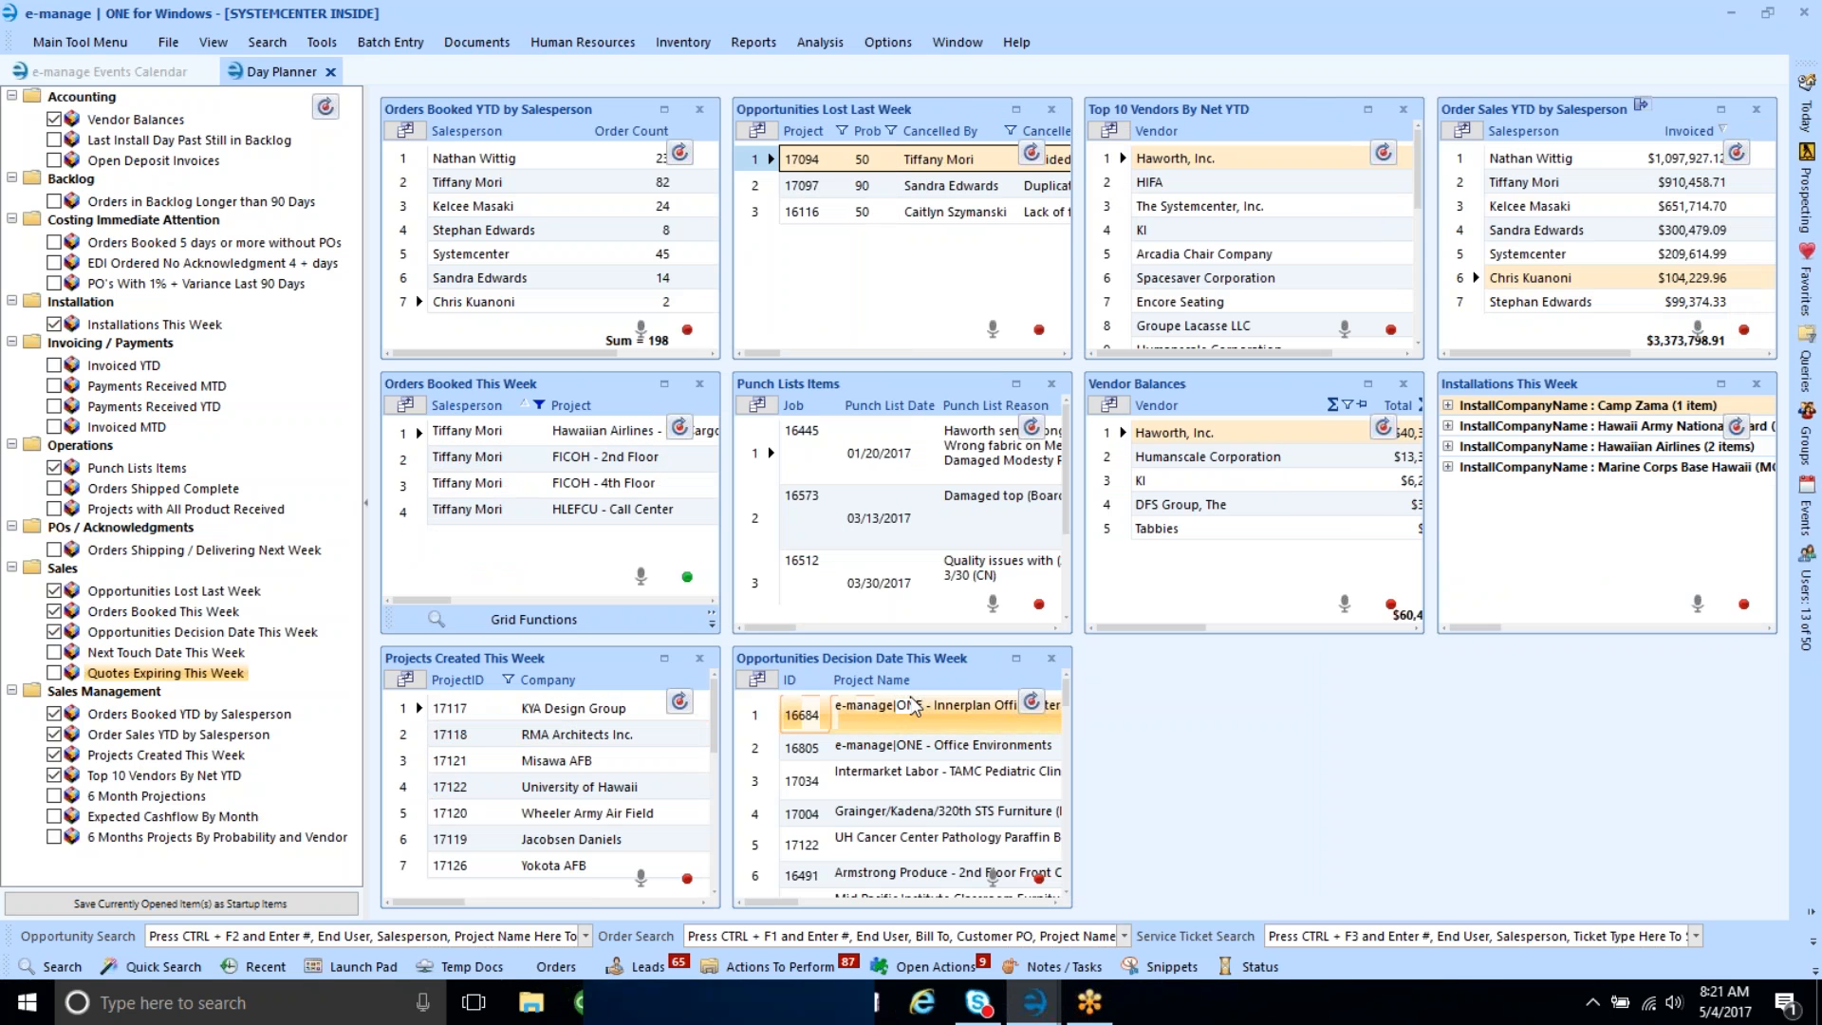
left_click(1016, 658)
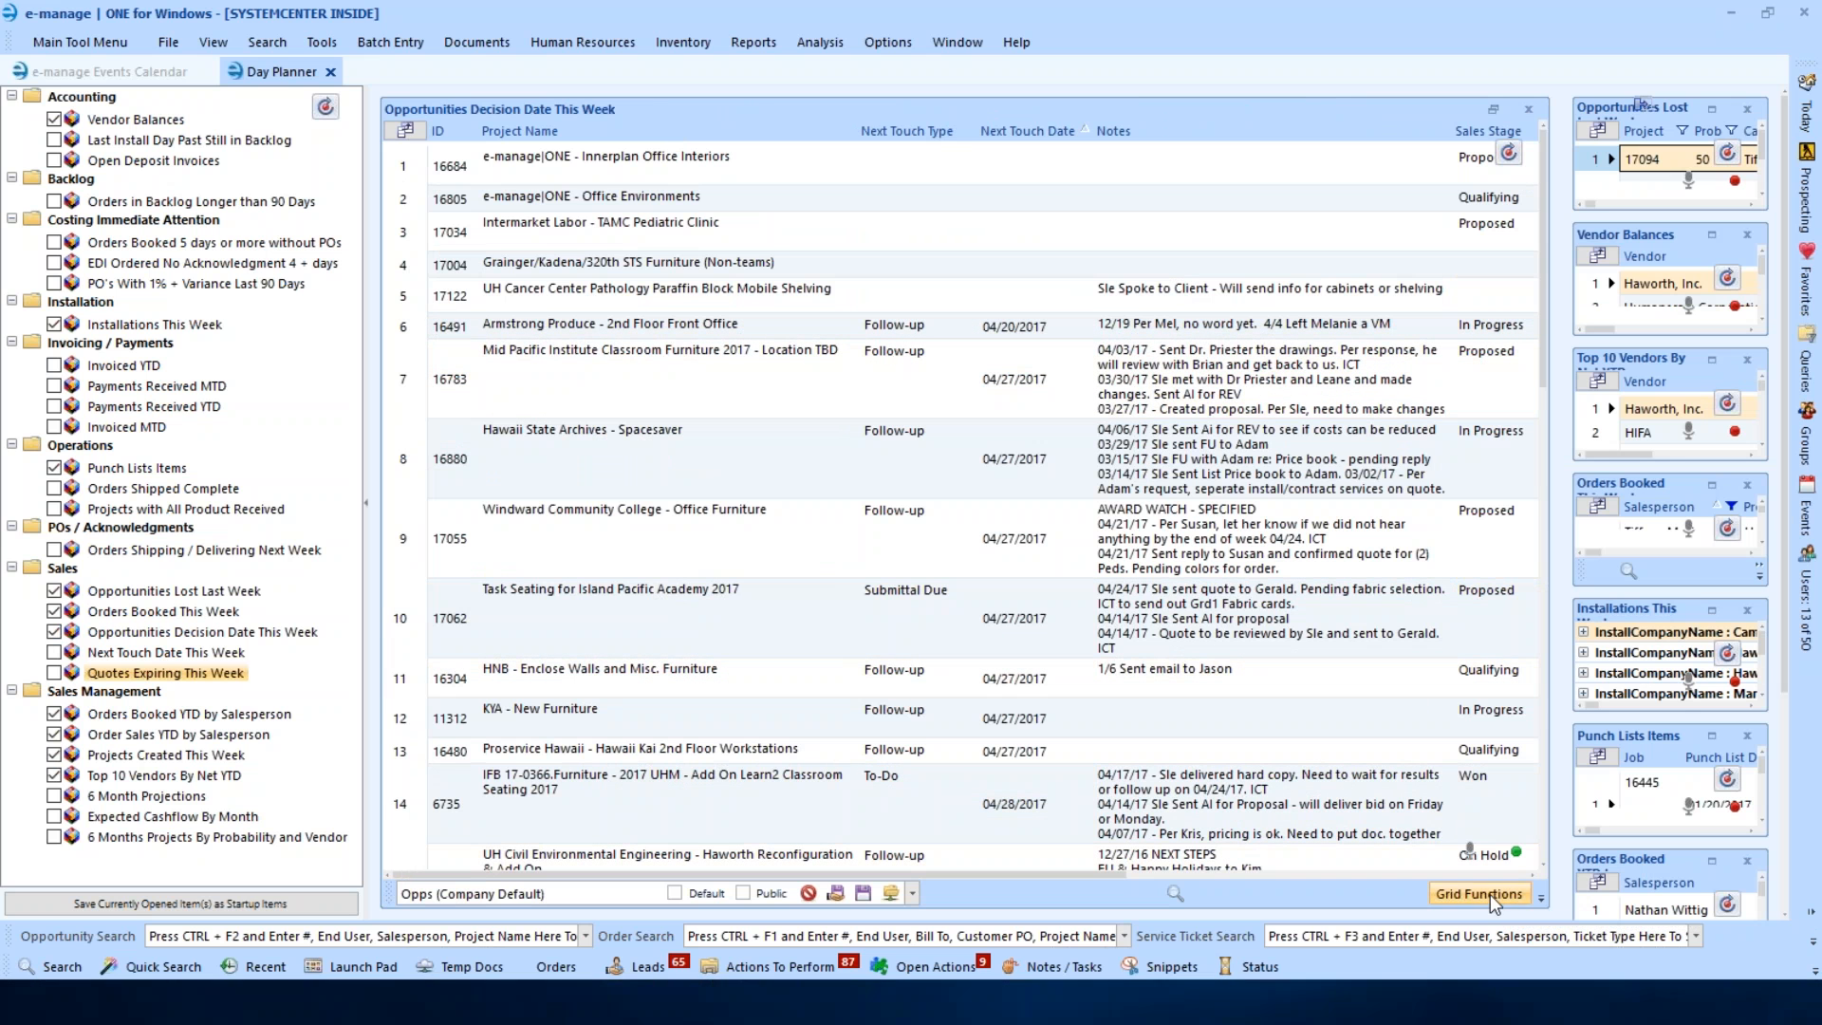
left_click(1490, 894)
mouse_move(1491, 744)
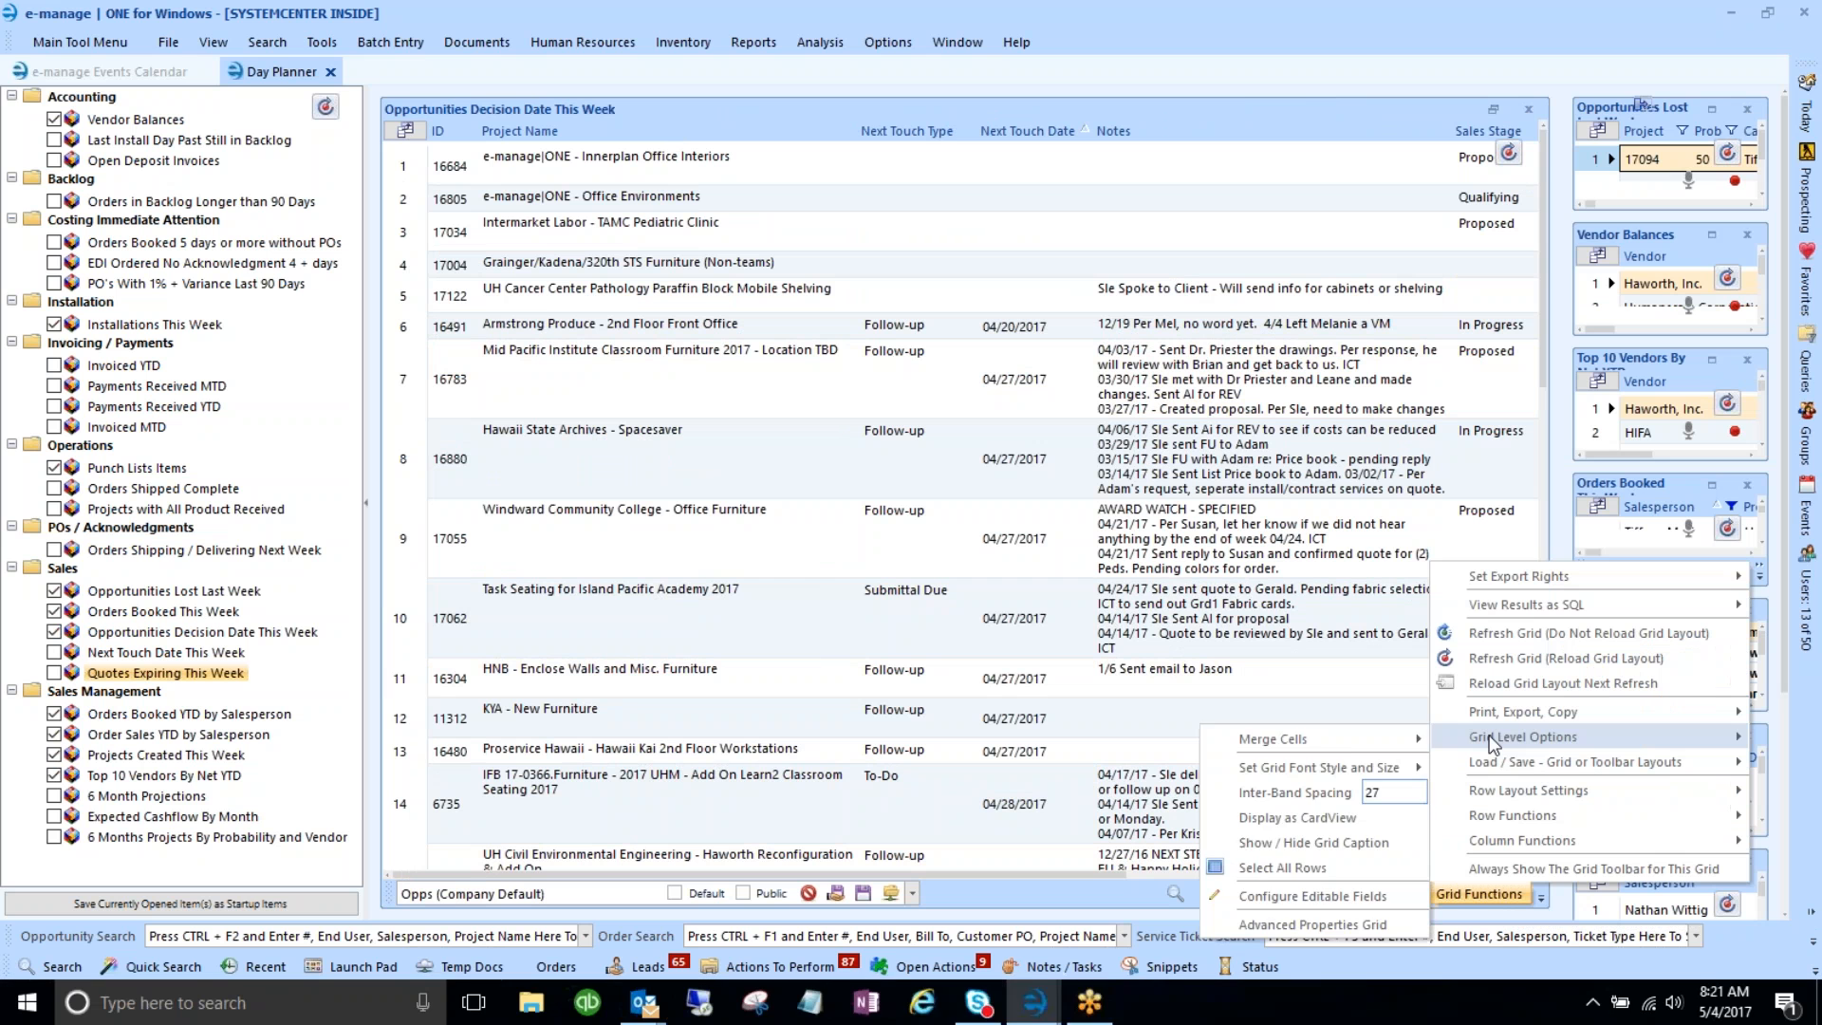
left_click(1325, 895)
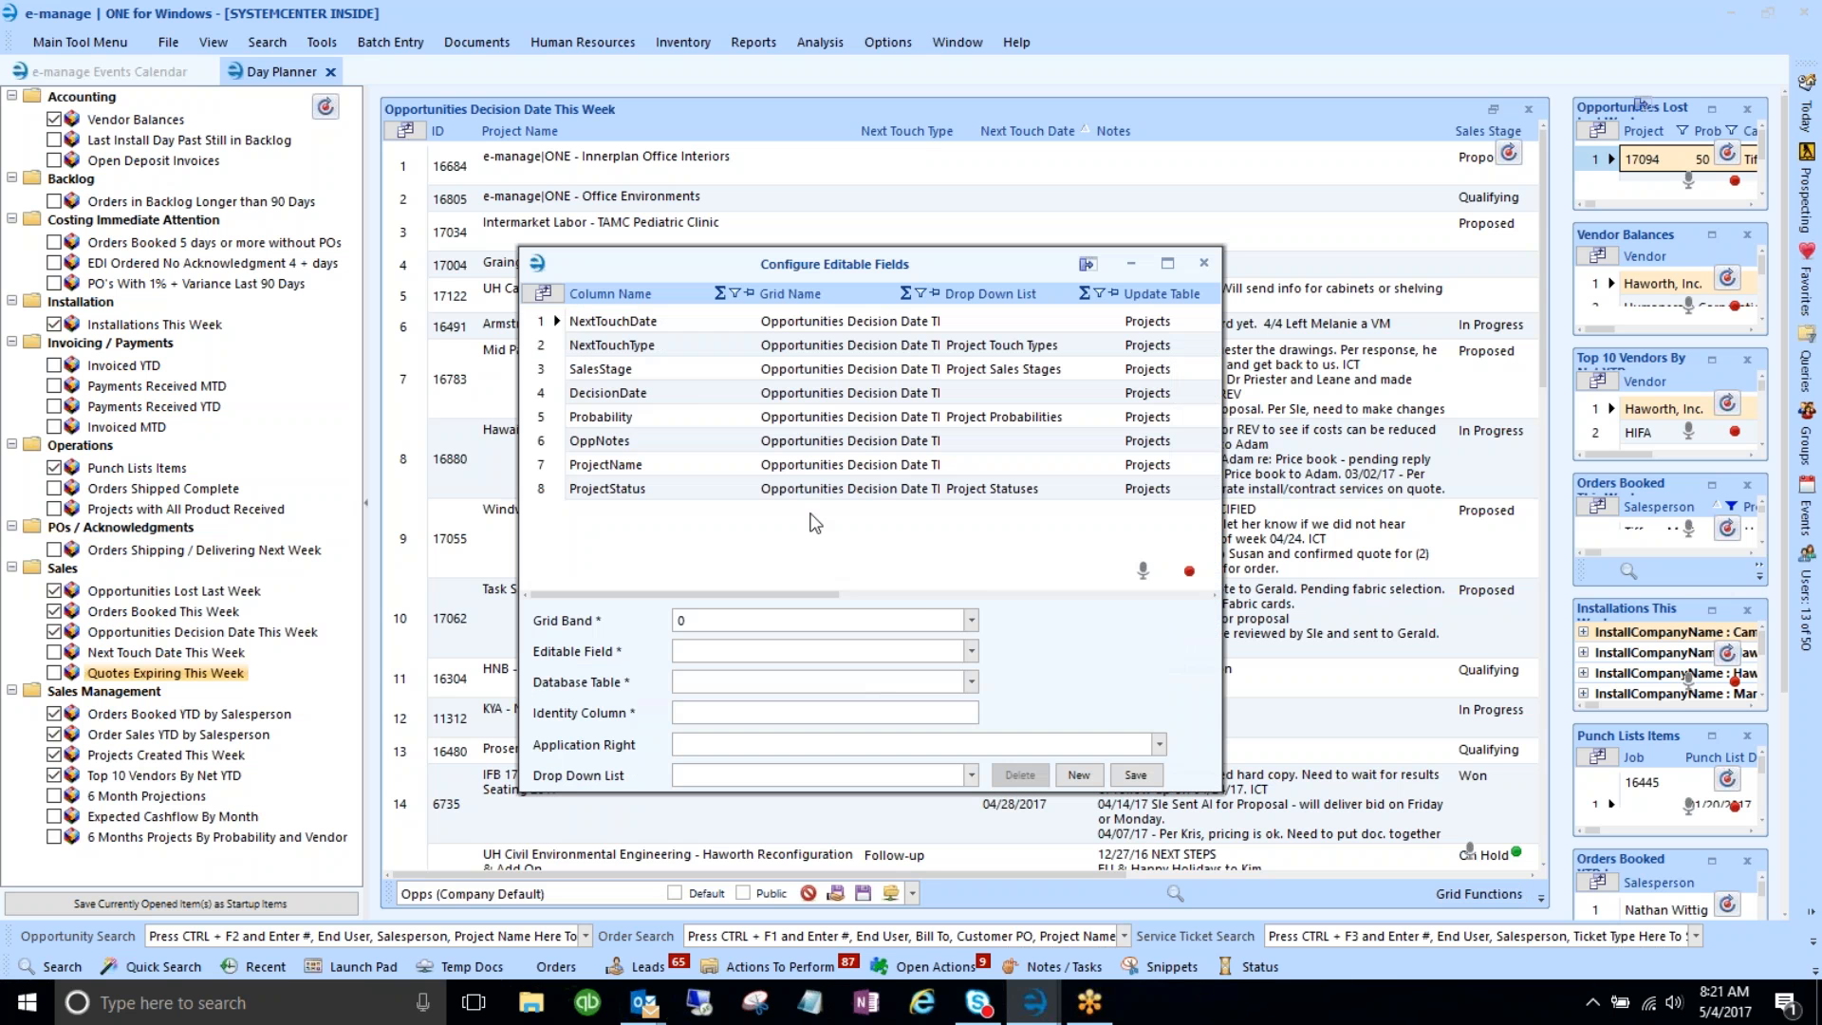
left_click_drag(542, 320, 551, 490)
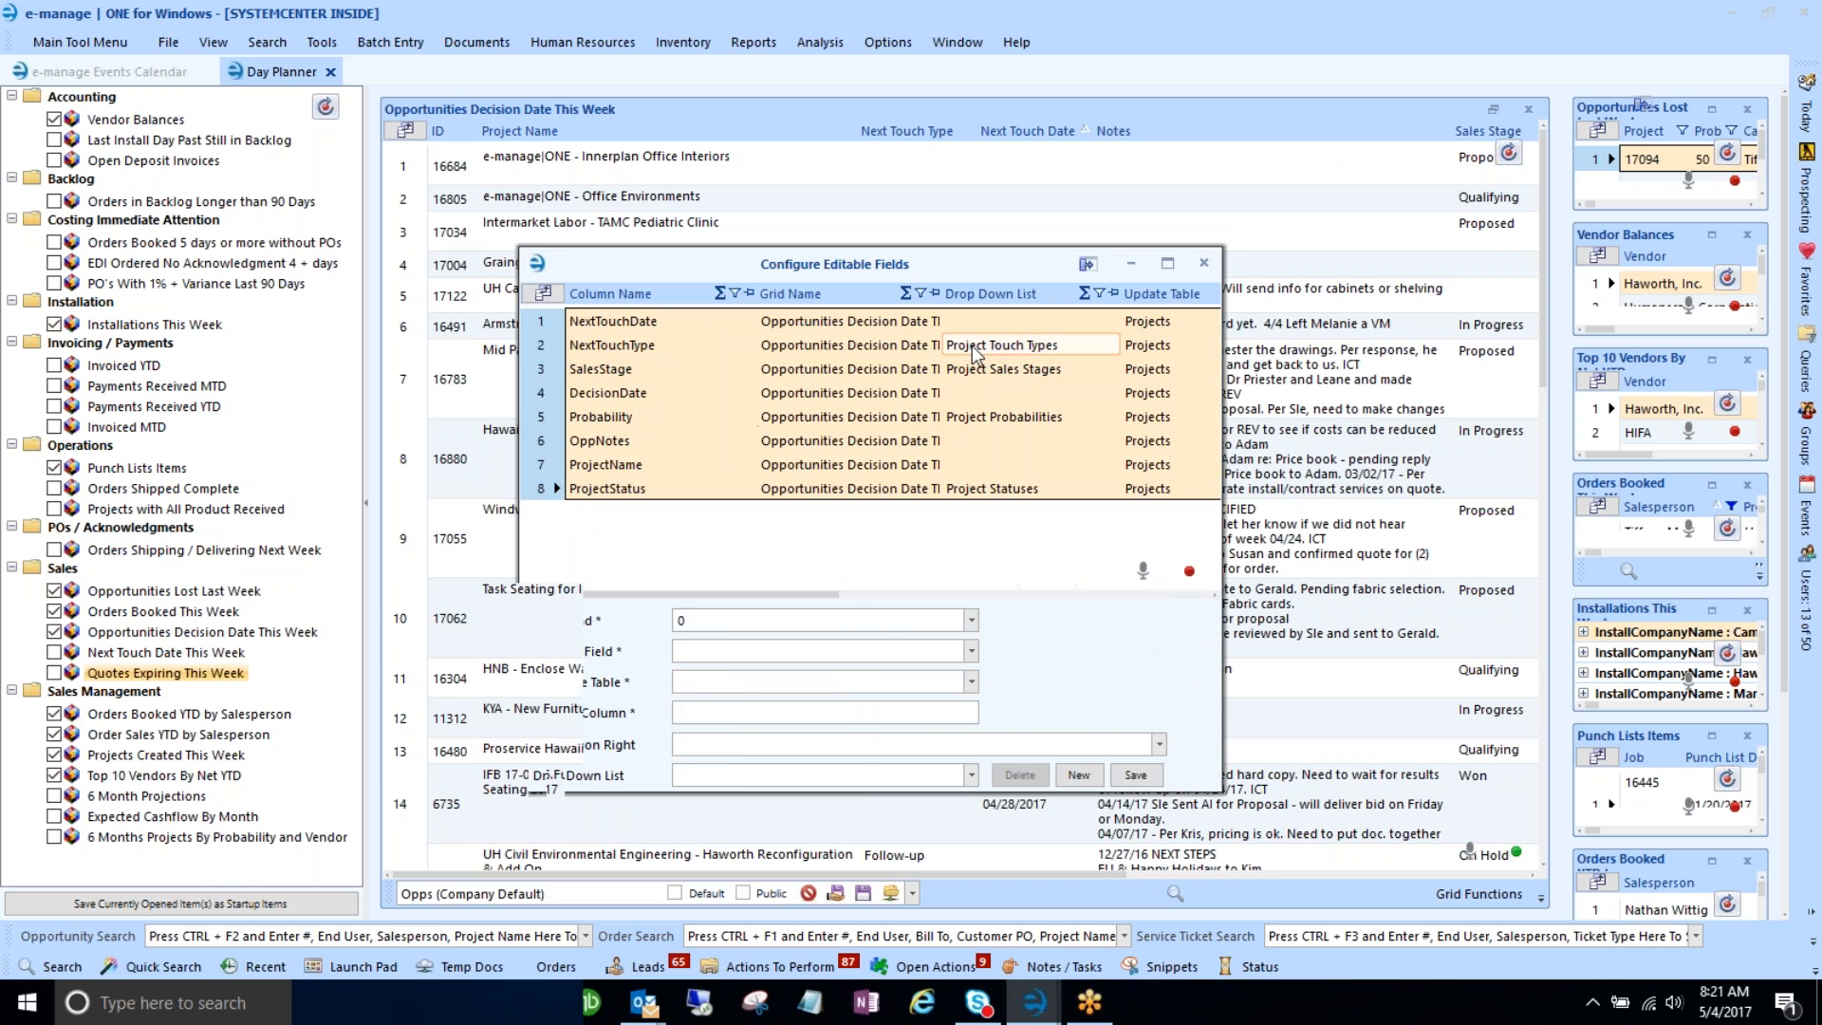
left_click(1203, 264)
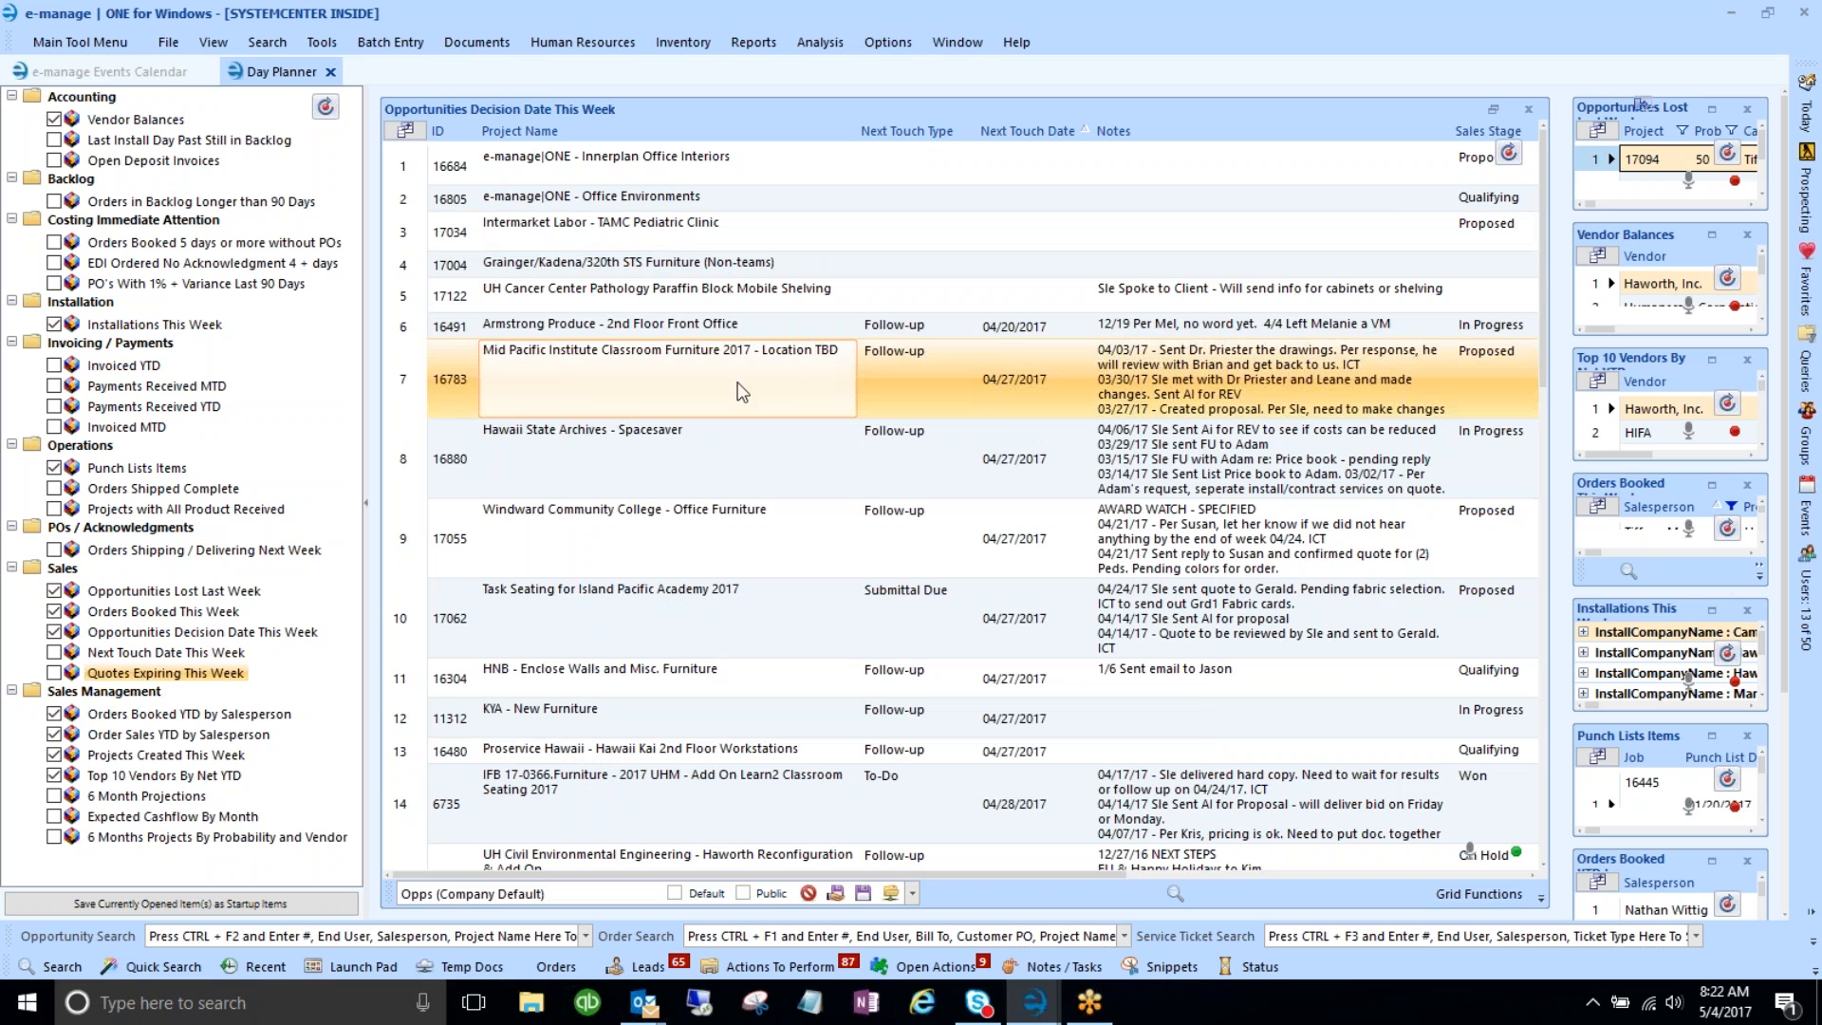
left_click(835, 382)
left_click(933, 632)
left_click_drag(879, 875, 1090, 873)
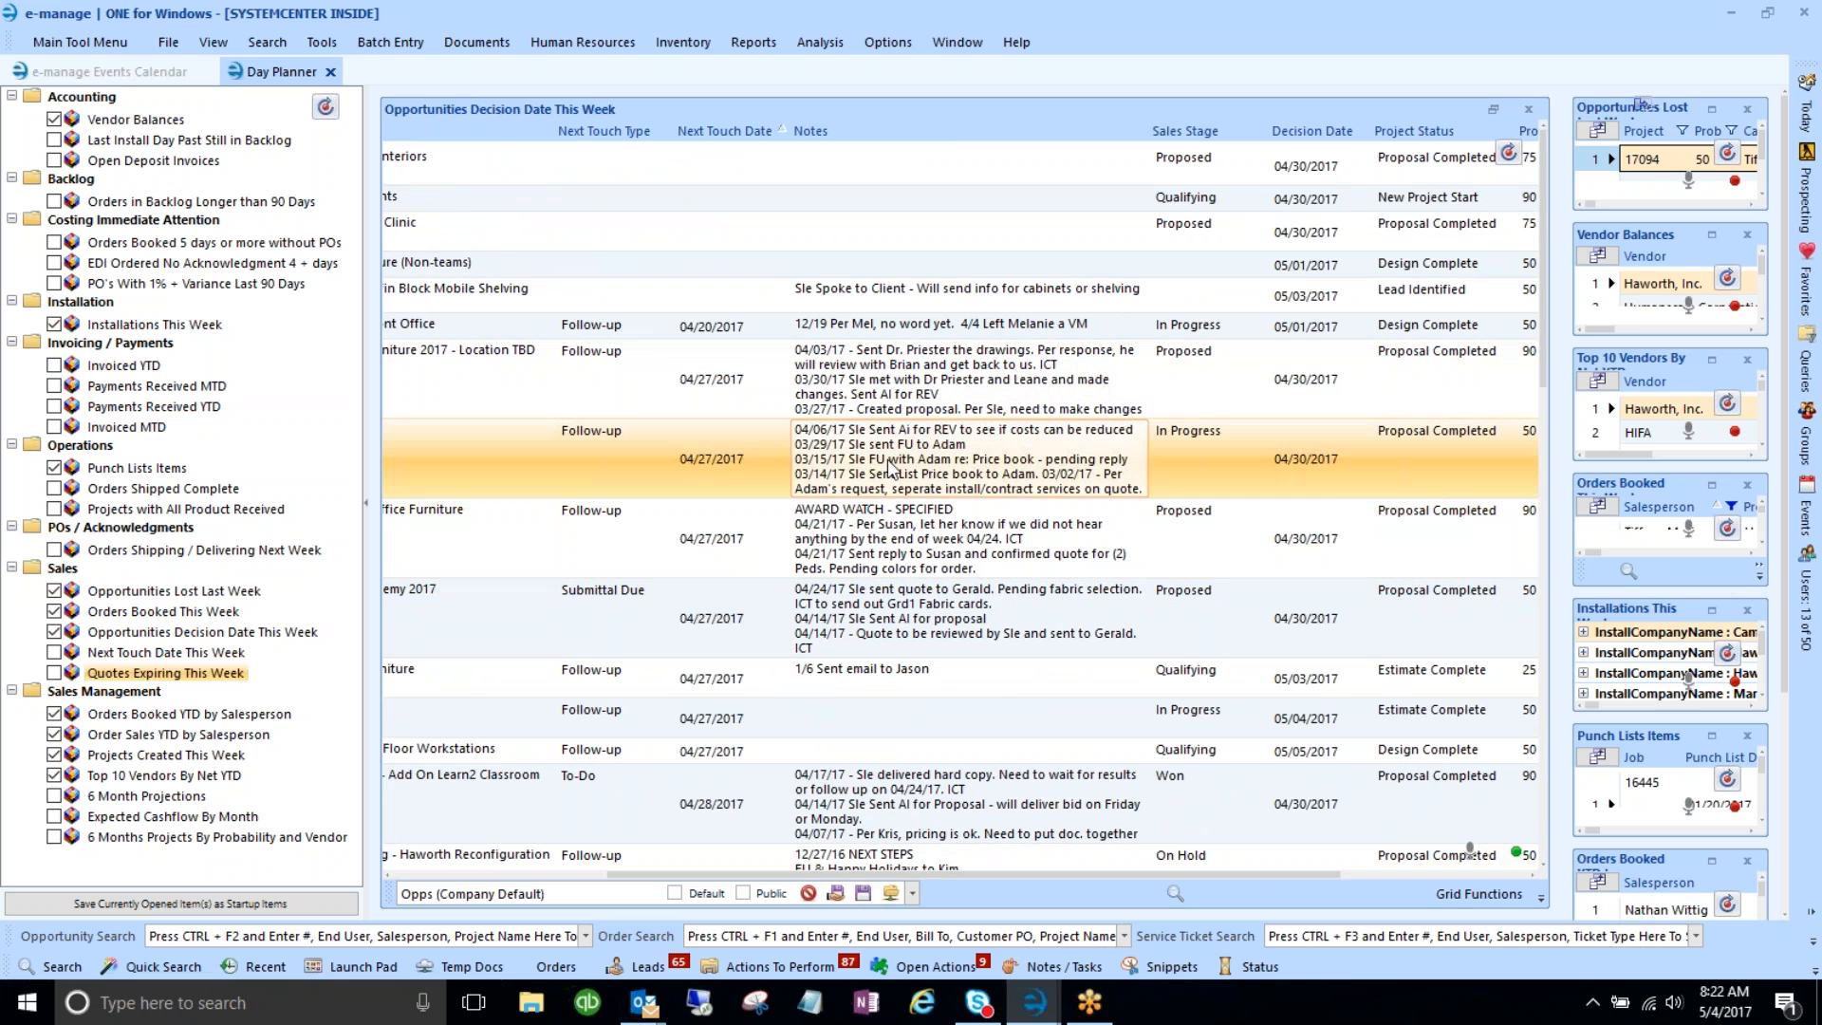
left_click(946, 395)
left_click(946, 397)
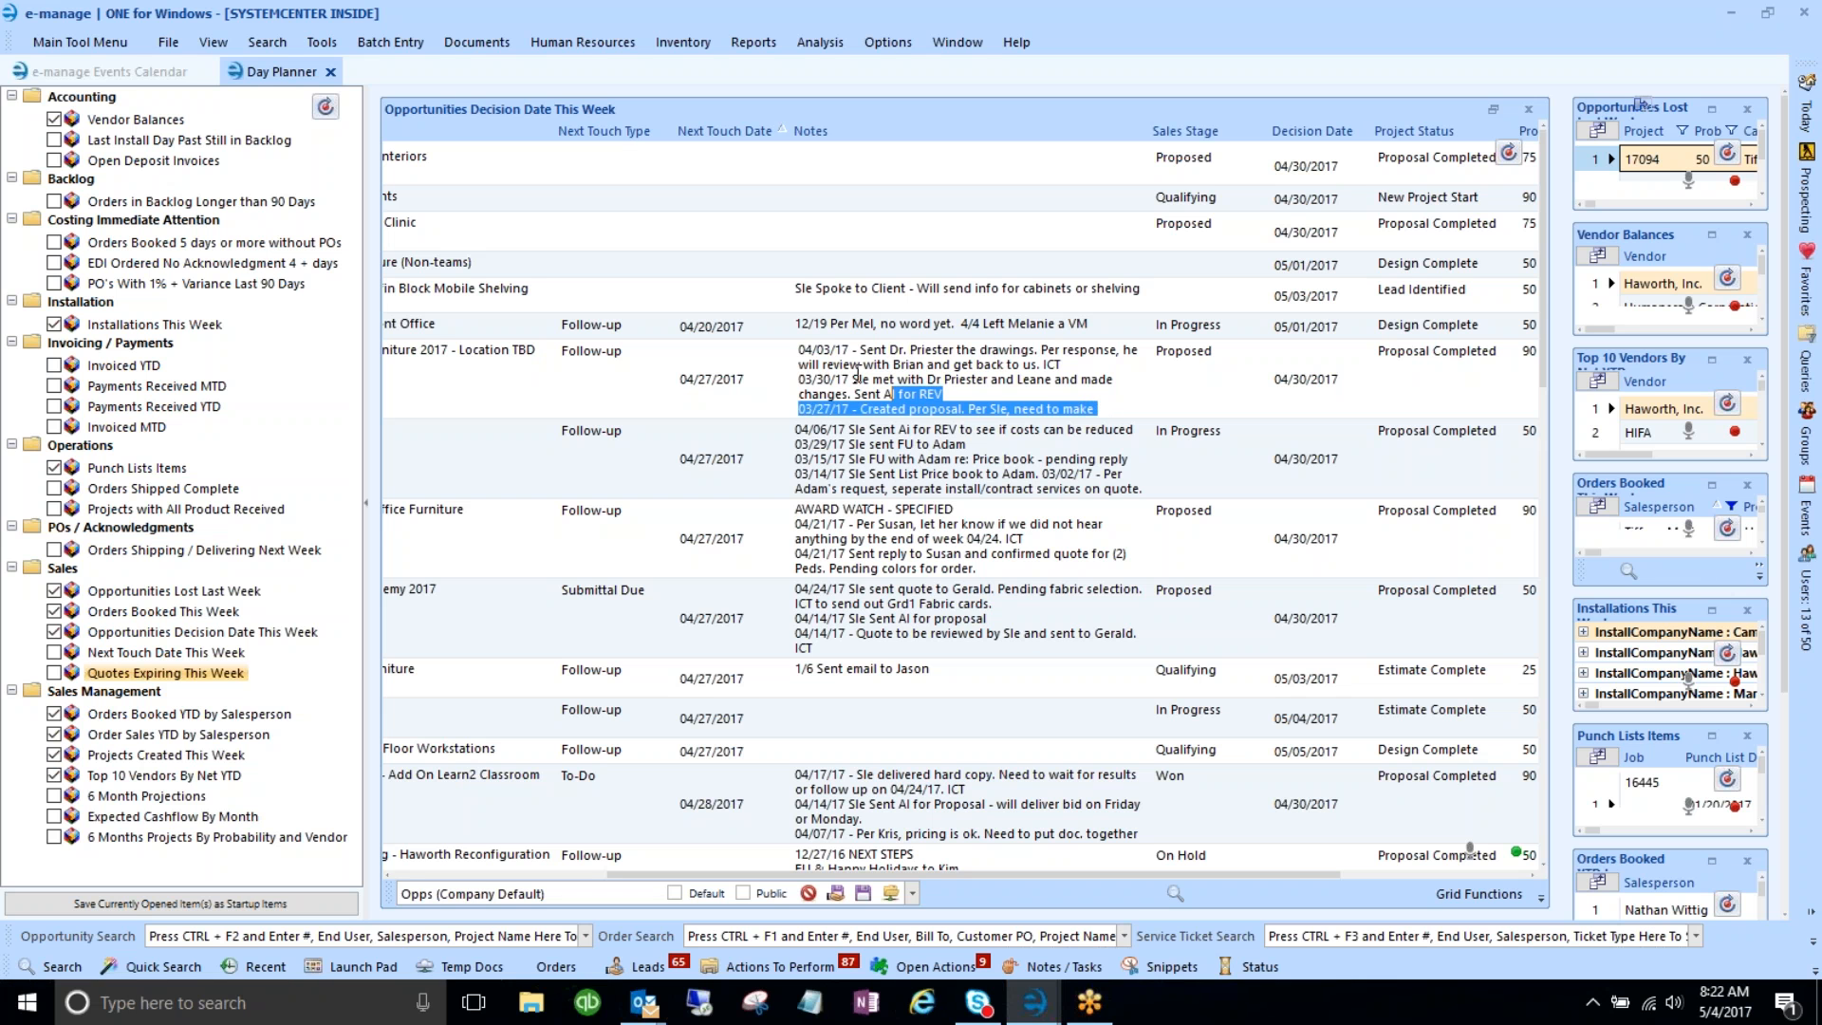
left_click(901, 395)
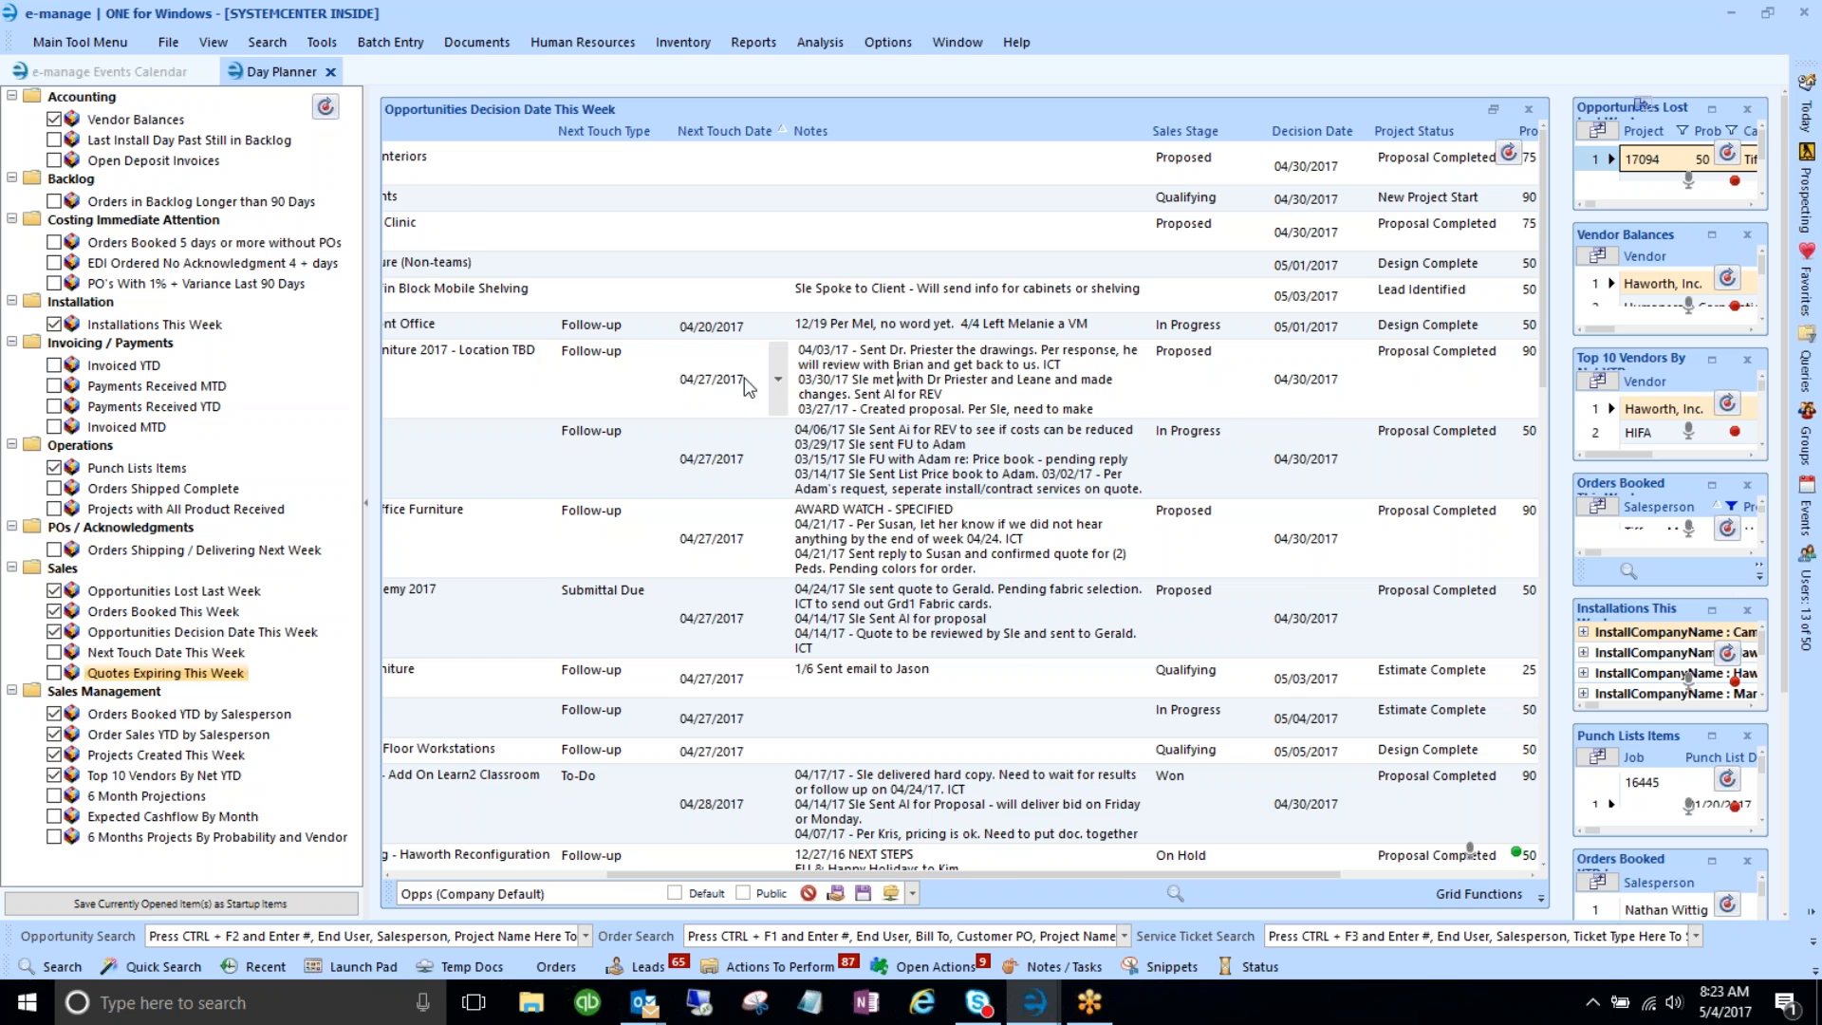
left_click(497, 388)
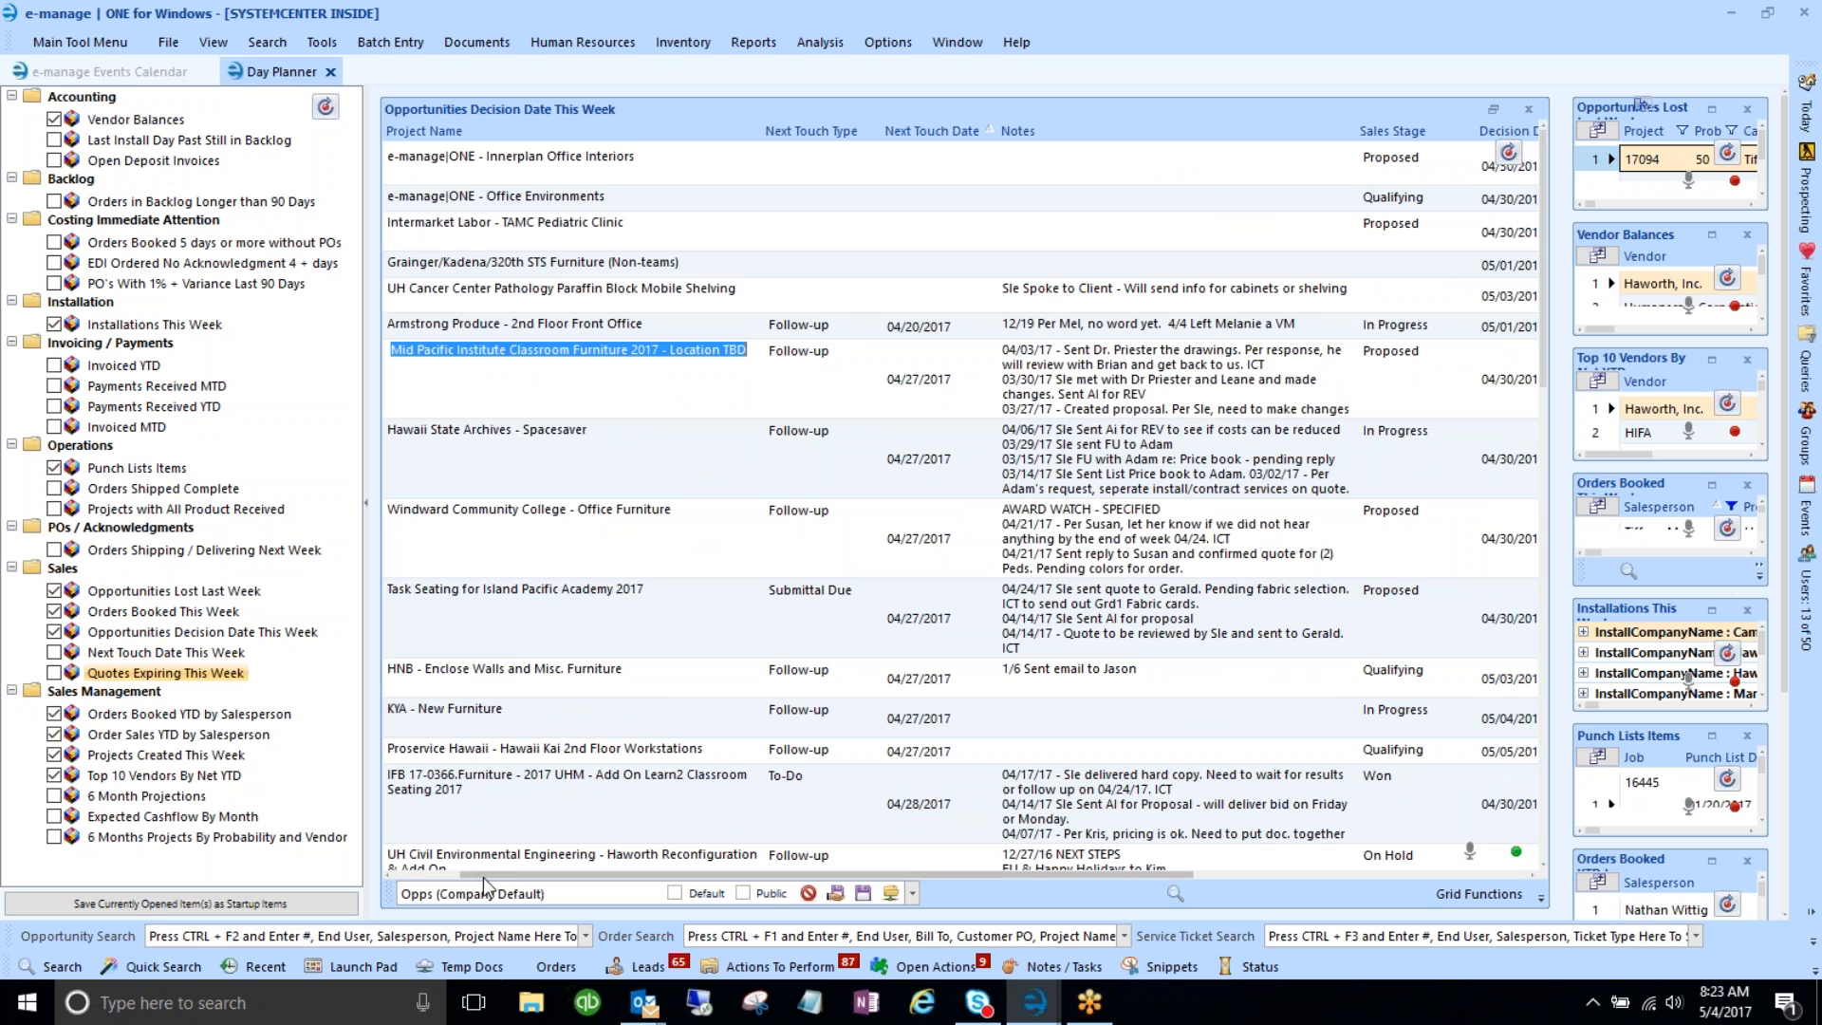
left_click_drag(489, 875, 420, 875)
left_click(399, 396)
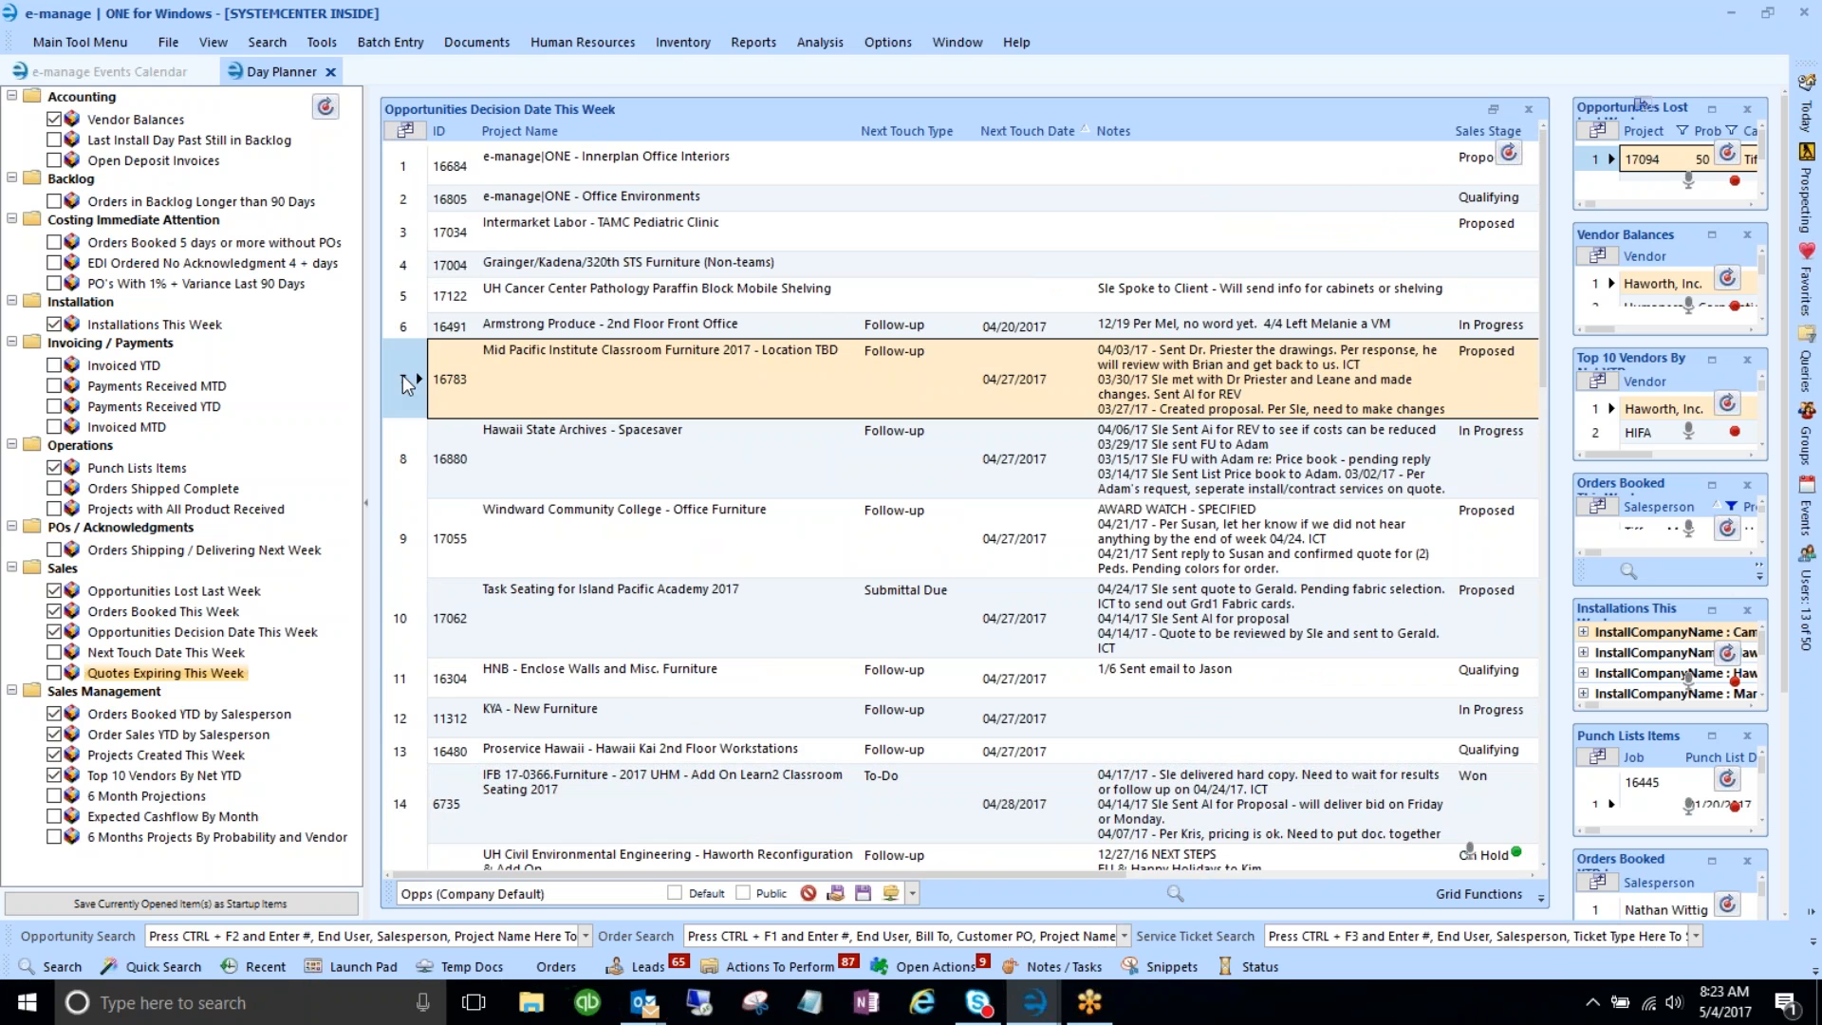
left_click(502, 381)
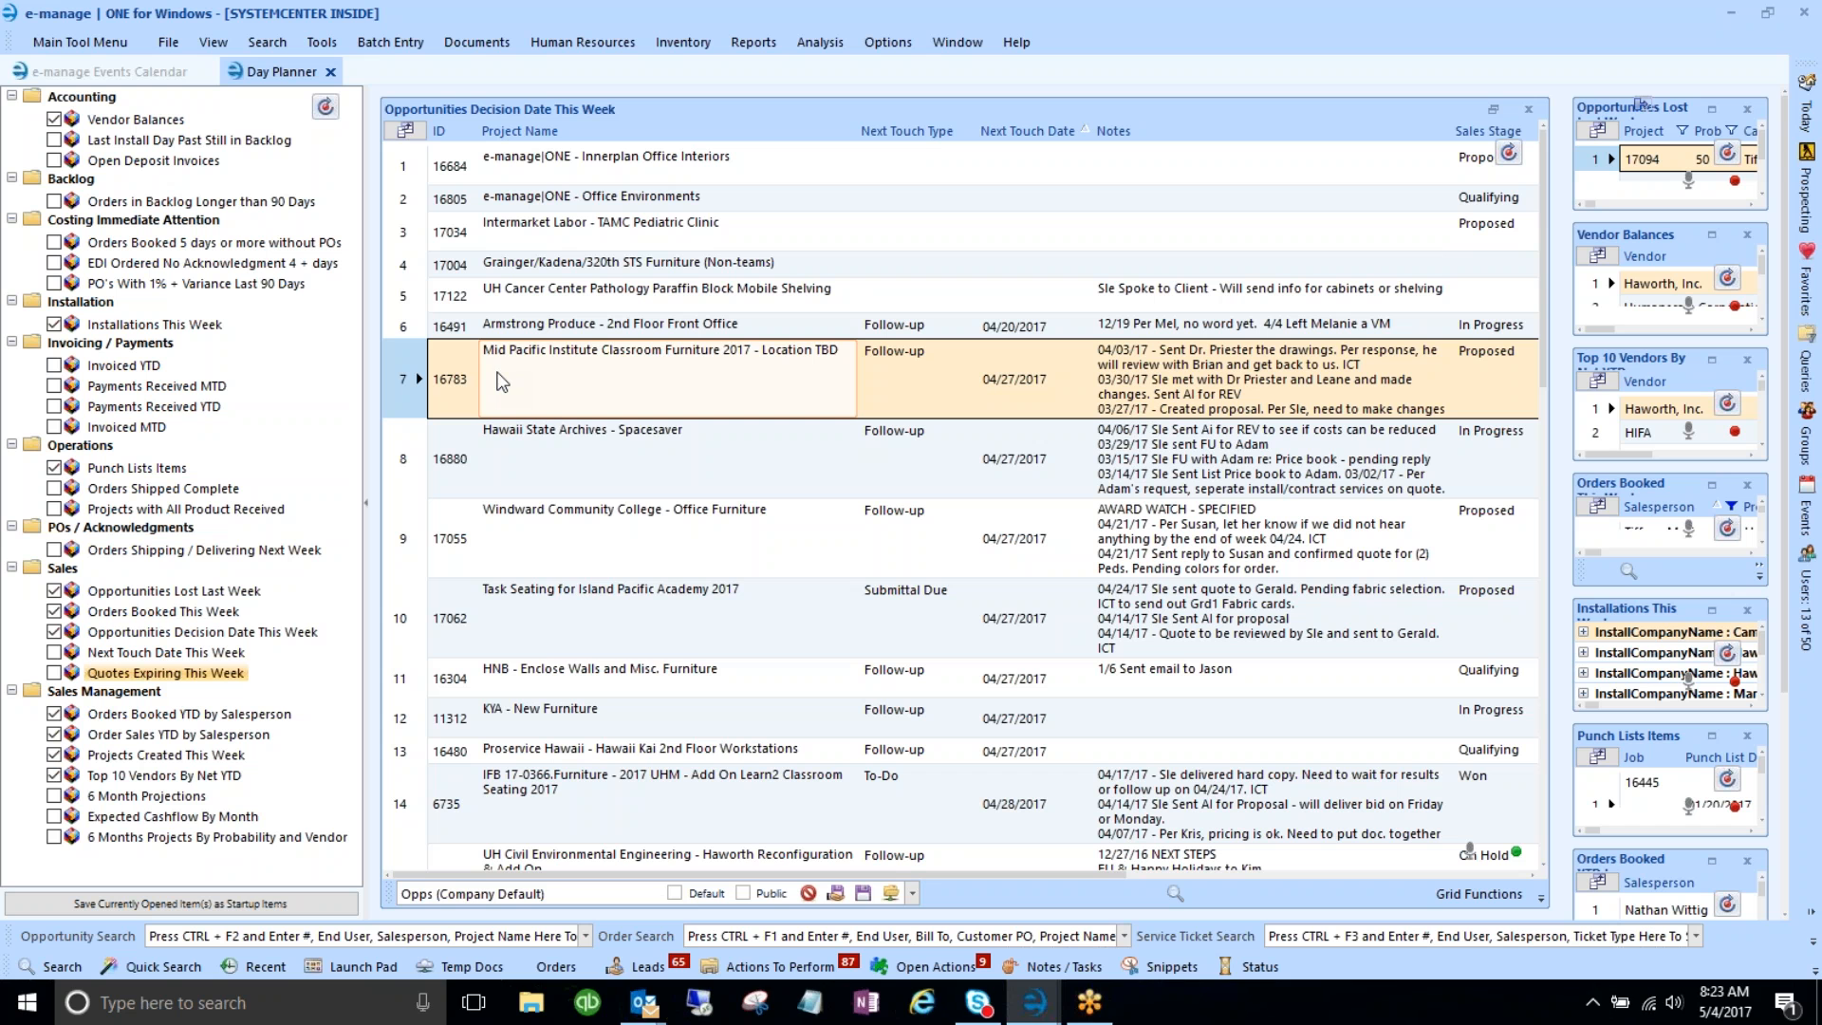
- Add a Note / Alert to project 16783, Mid Pacific Institute, from row 7's Actions menu
right_click(498, 374)
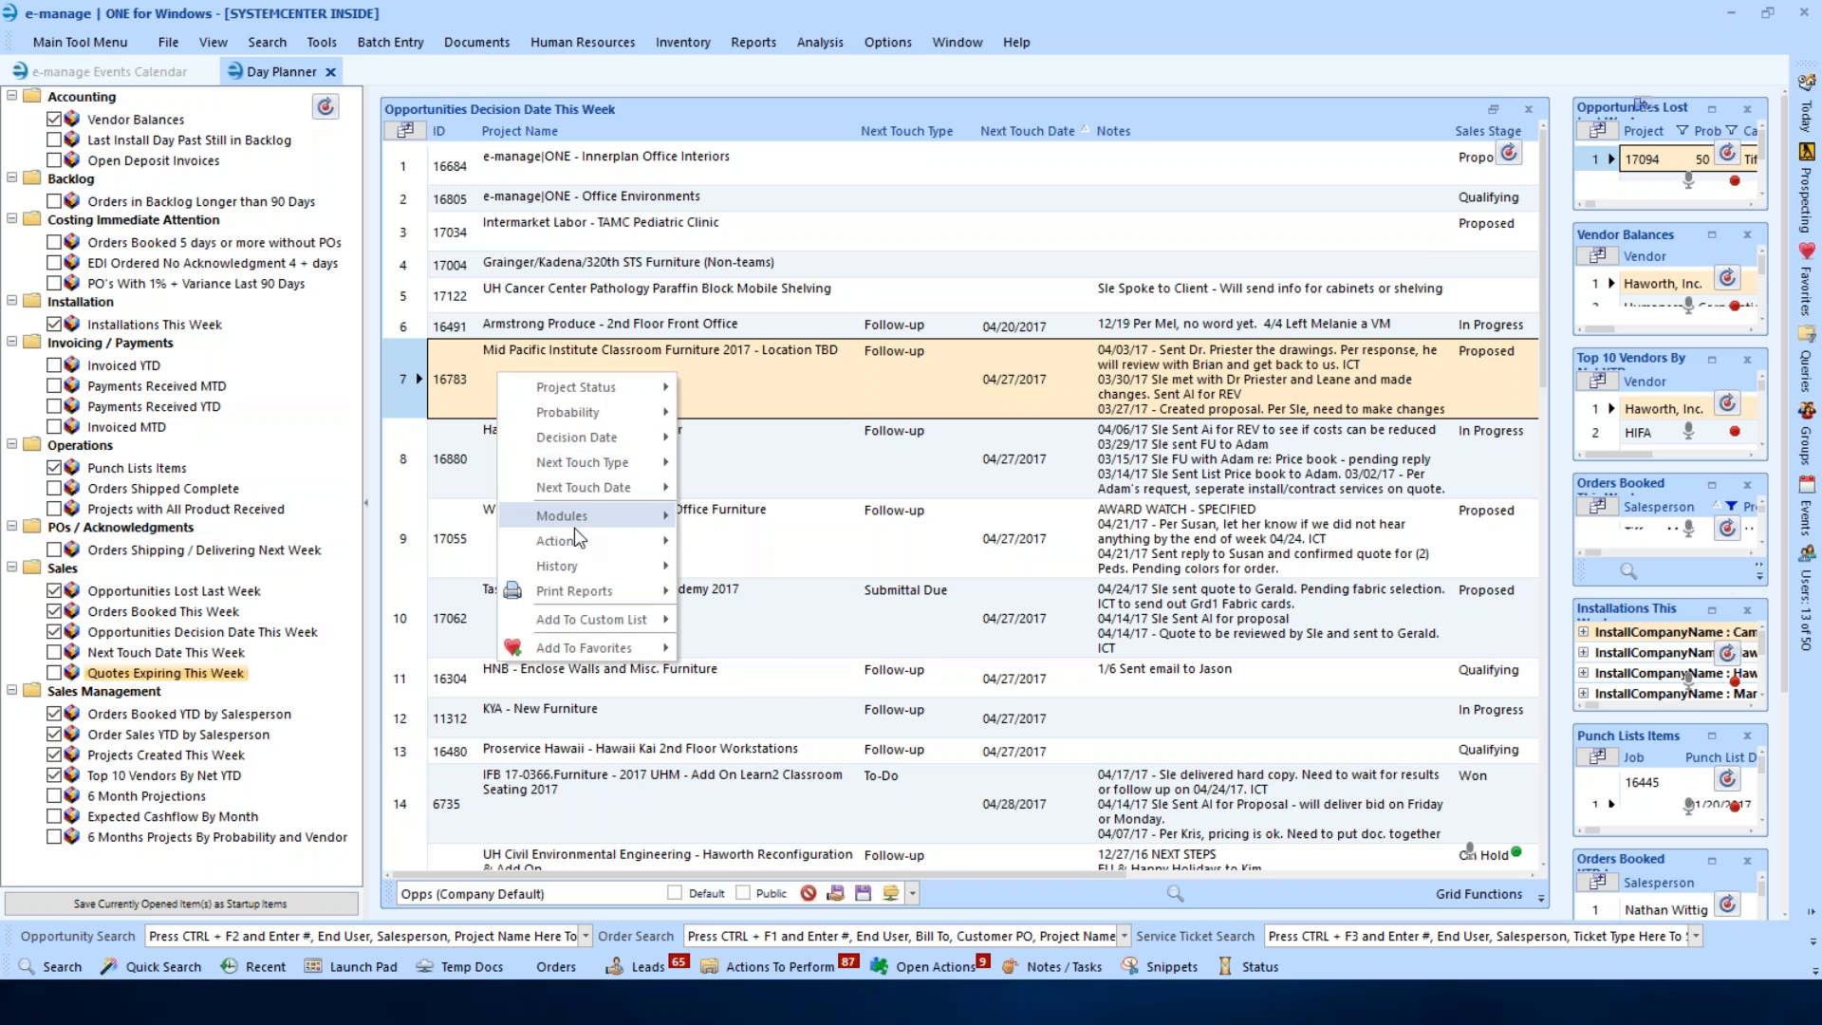
mouse_move(575, 566)
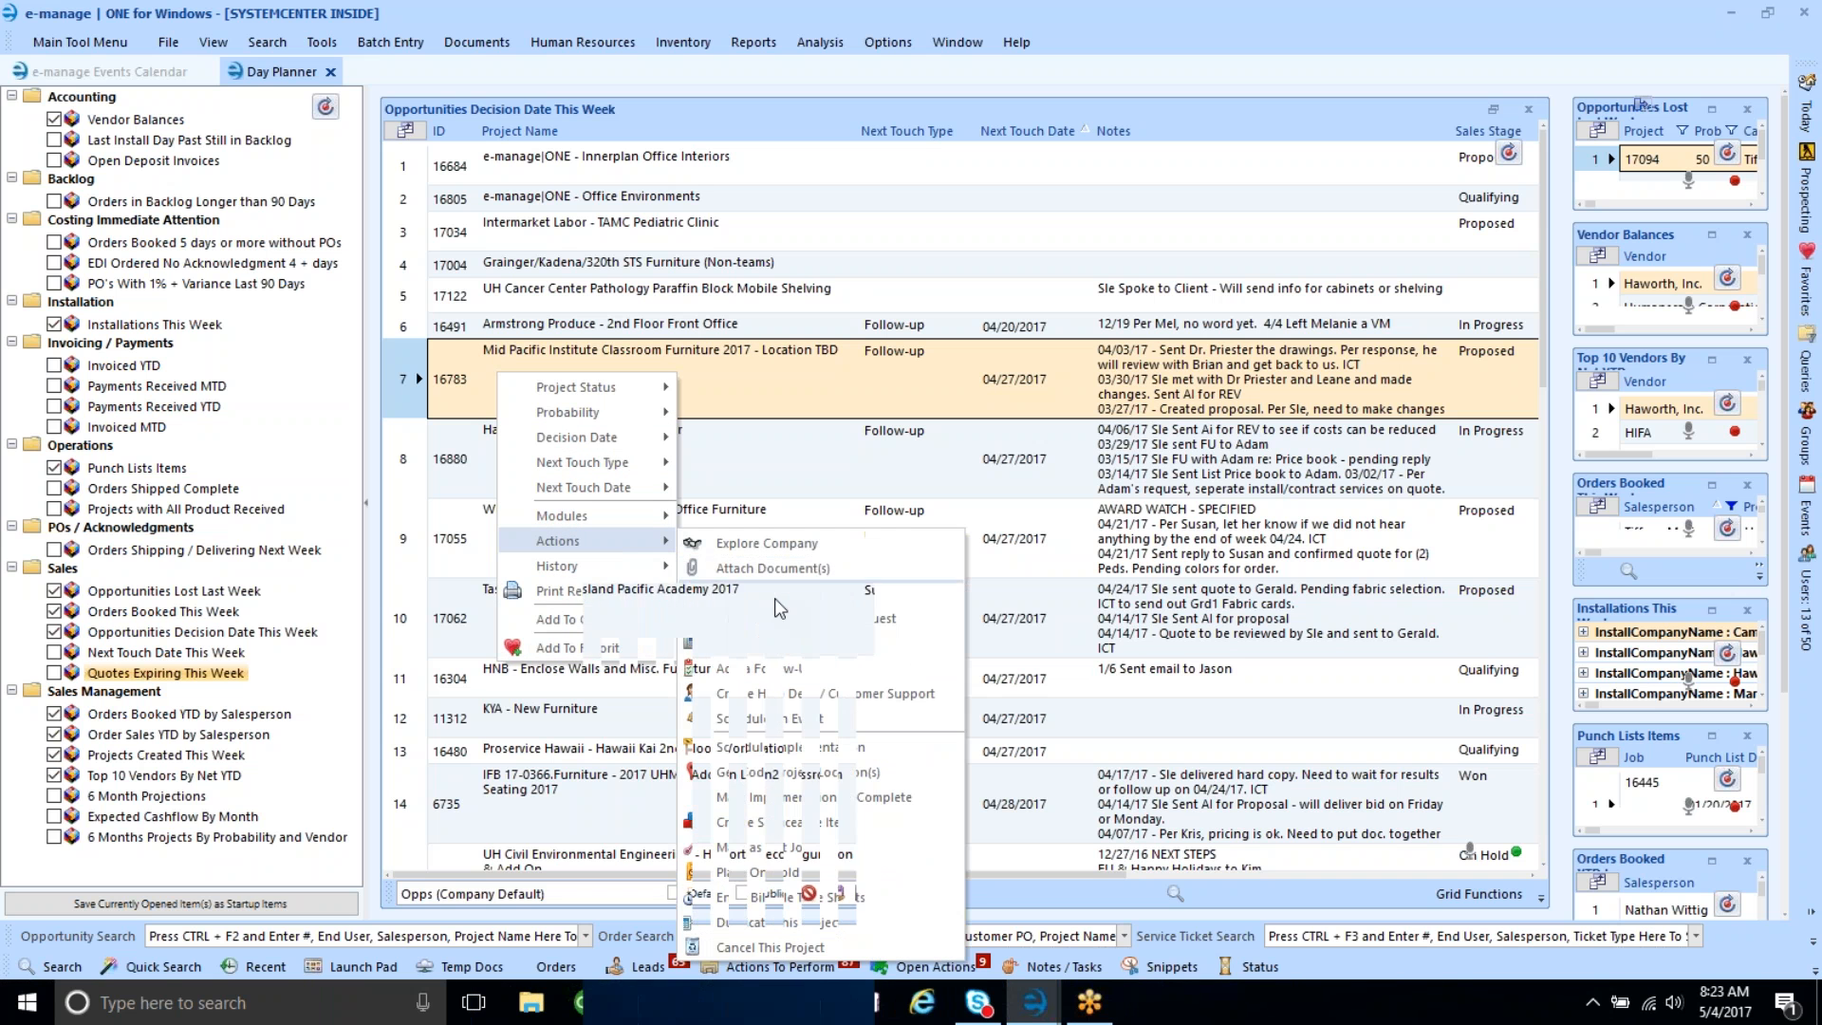
left_click(777, 595)
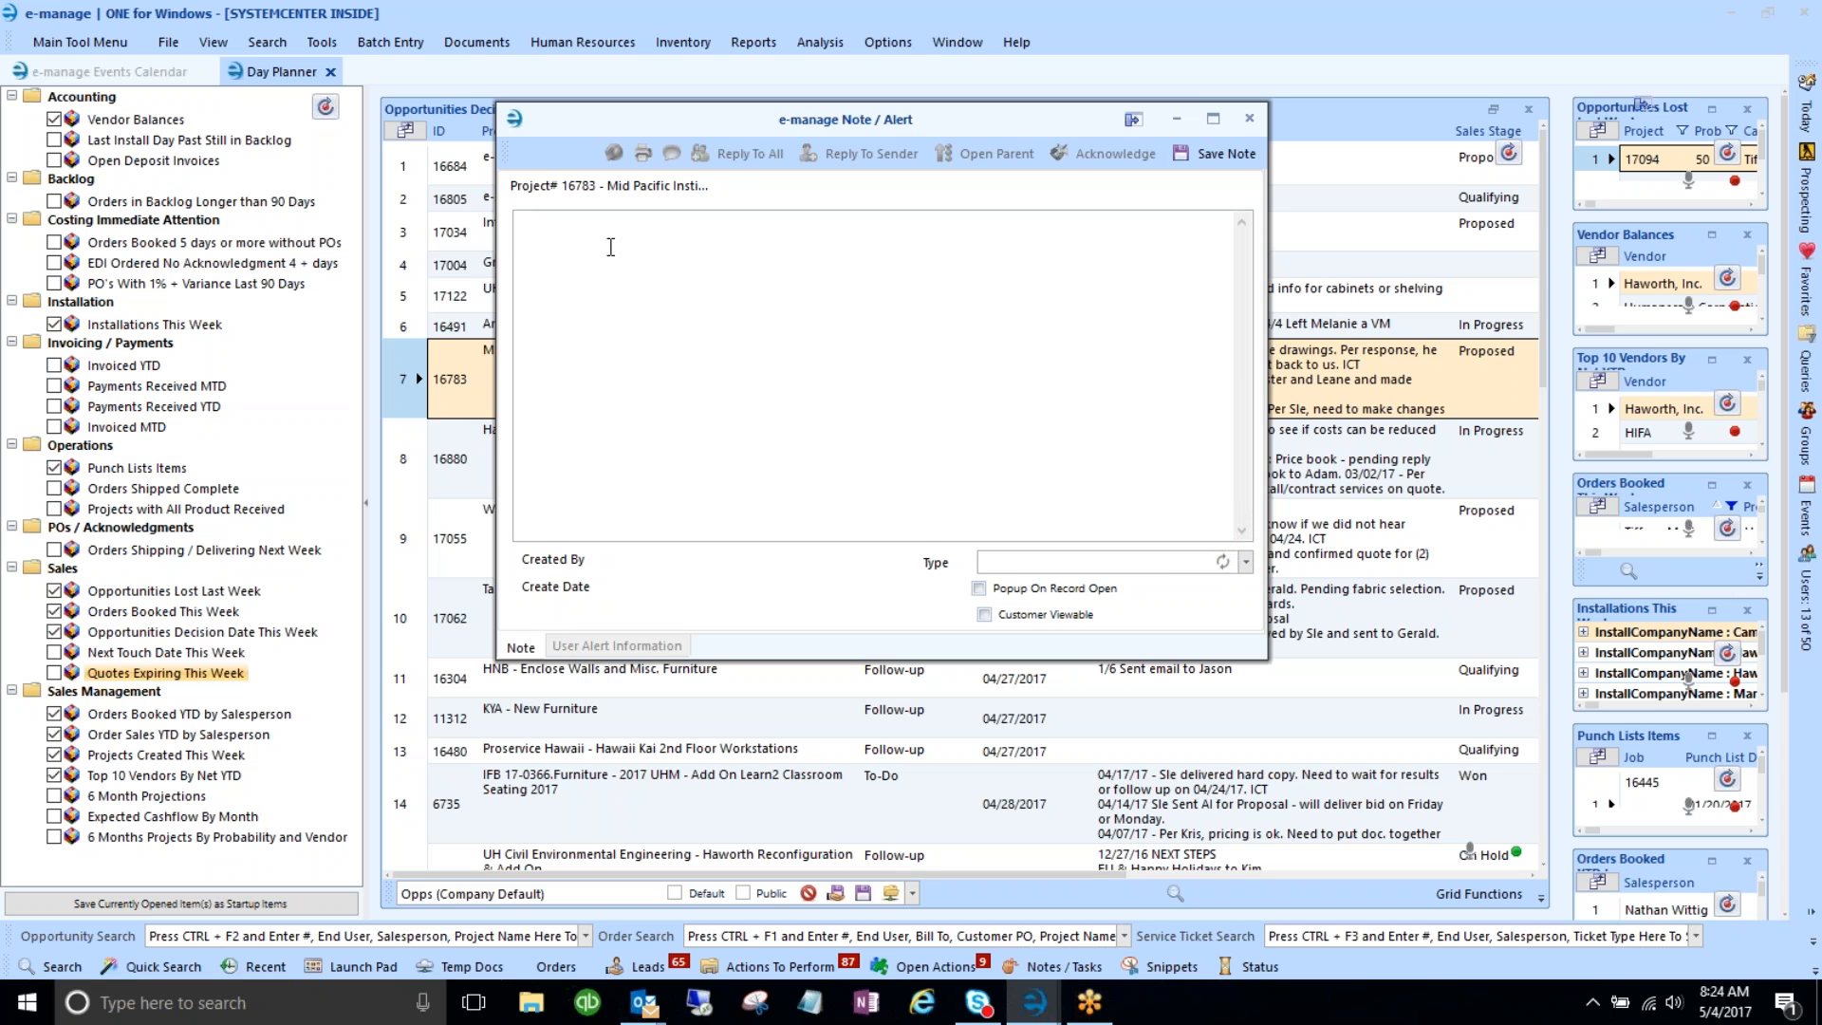
- Add three selected users, including Installation, to the Alert Sent To list
left_click(636, 644)
left_click(578, 336)
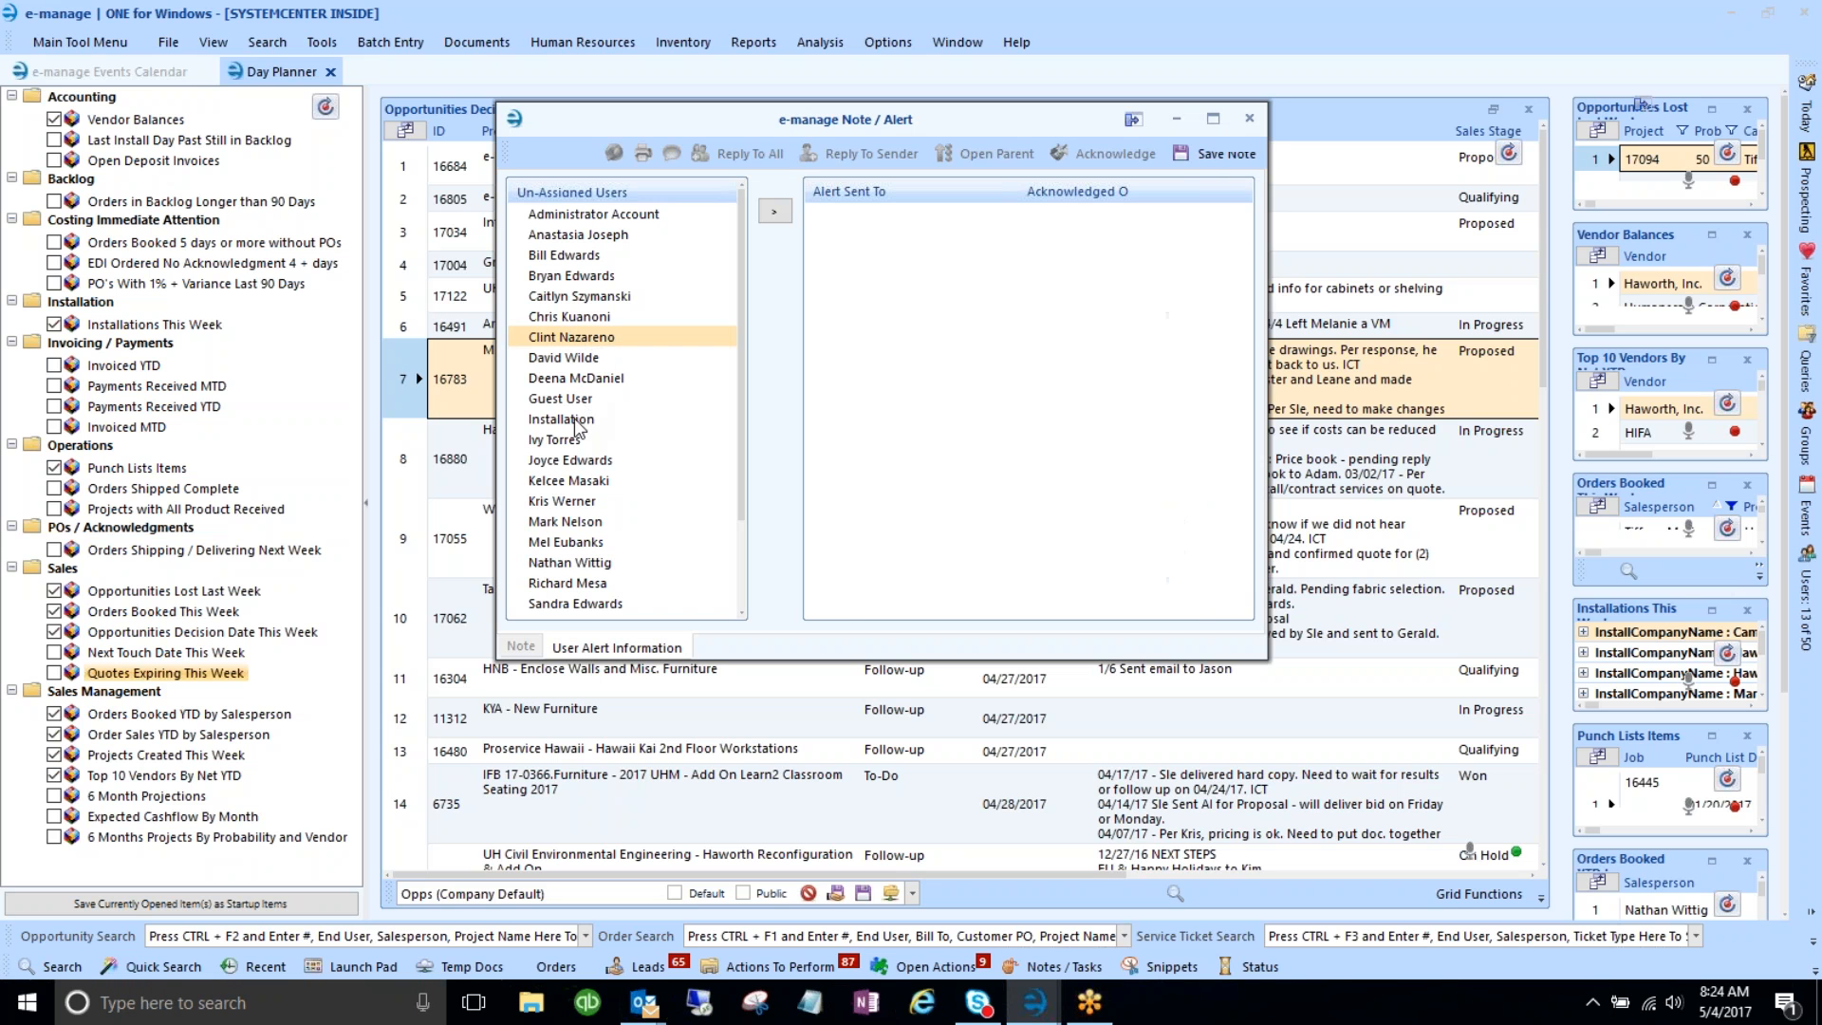
left_click(575, 416, "ctrl")
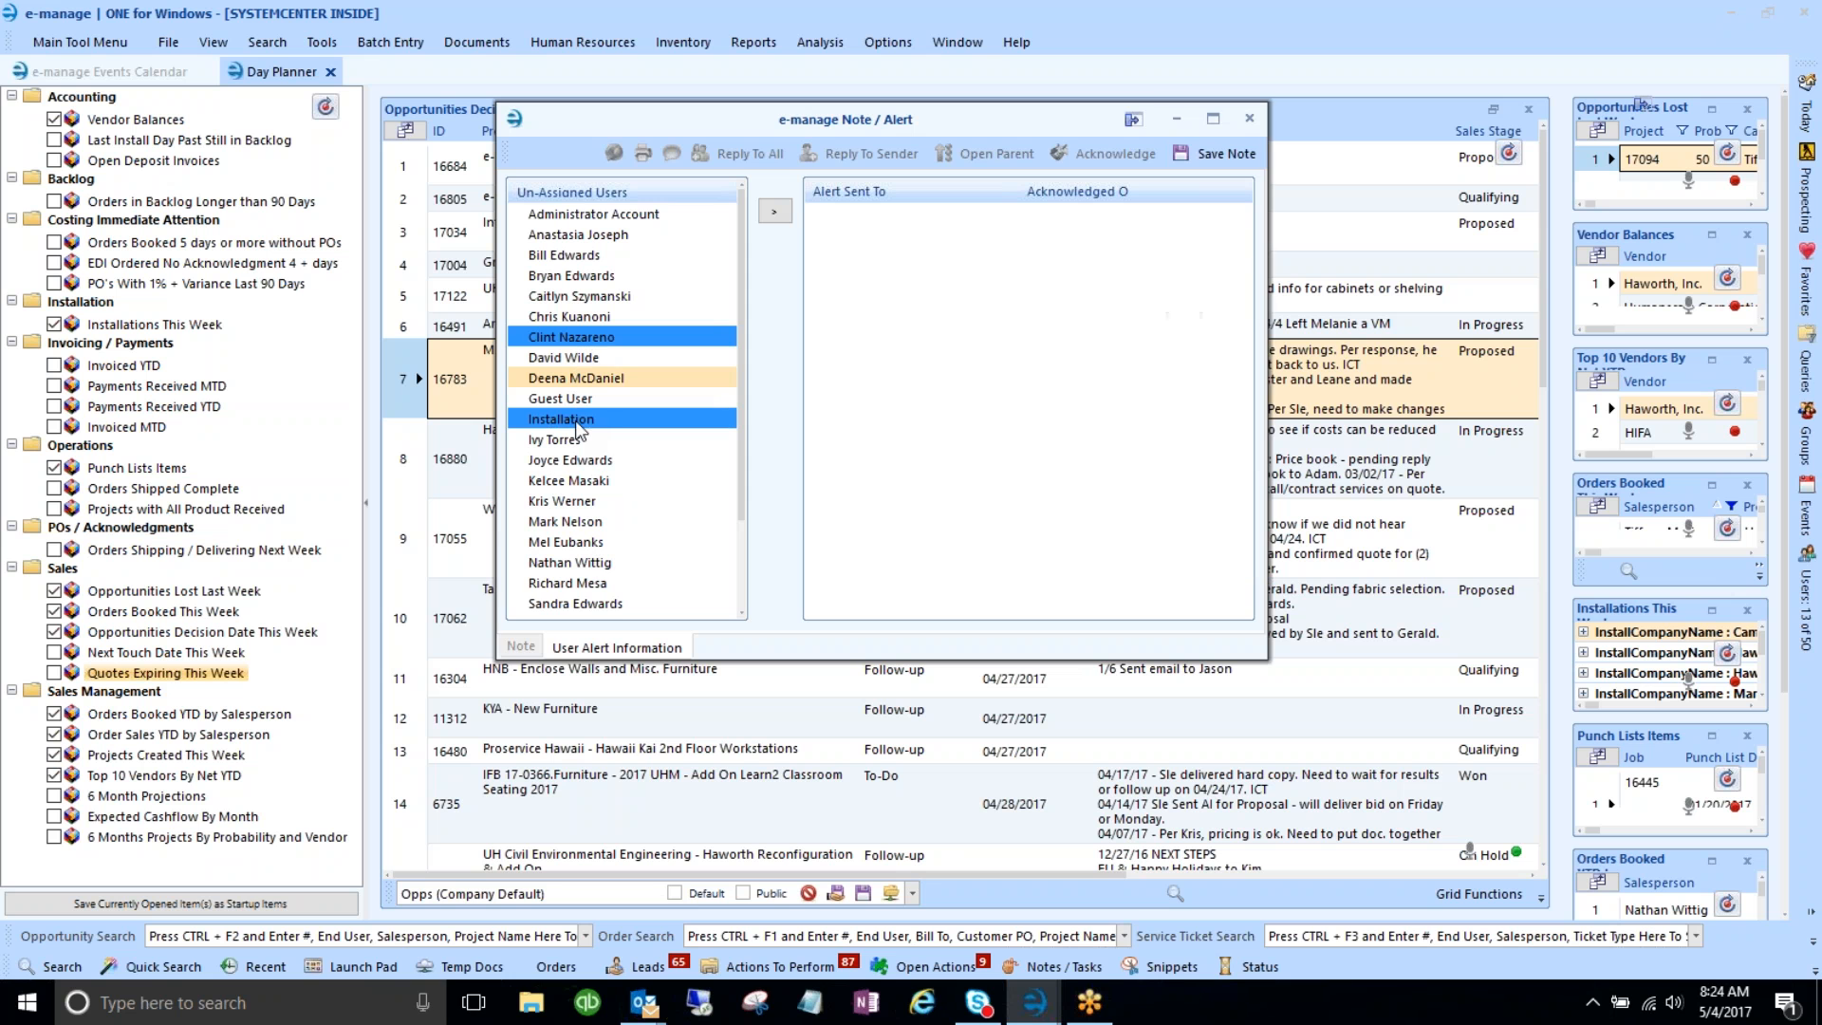
left_click(774, 212)
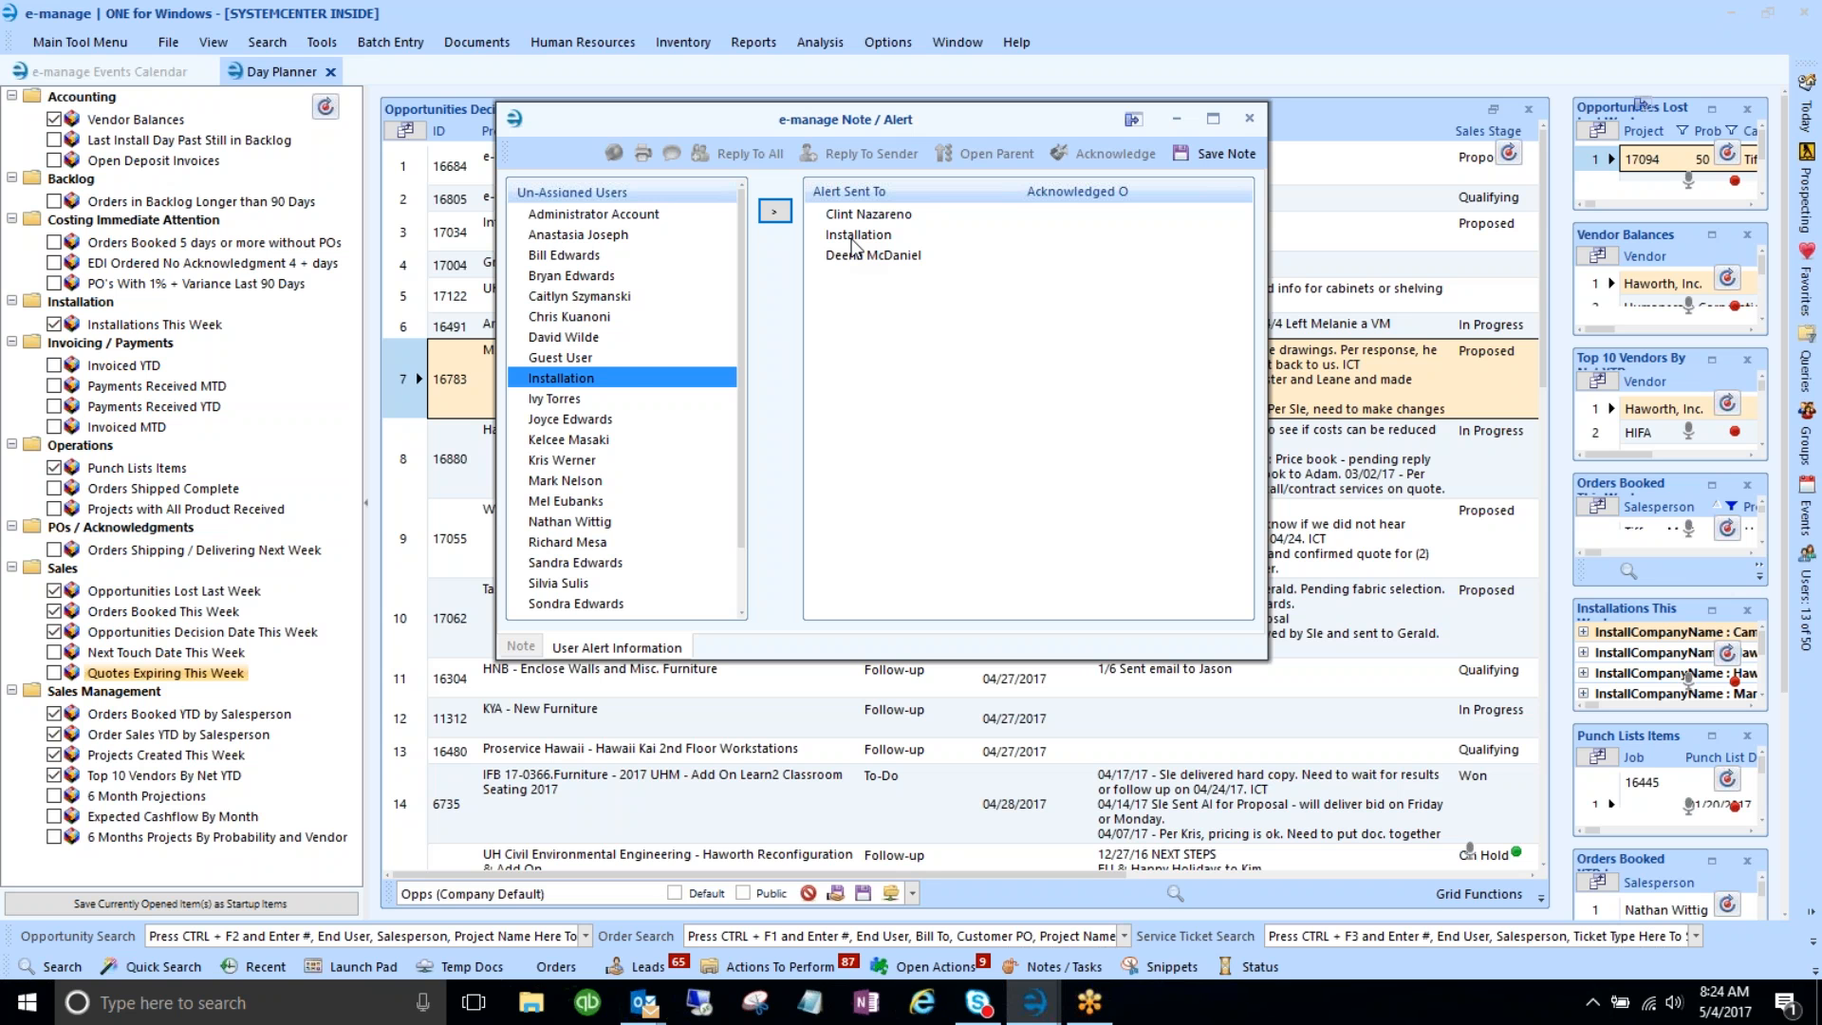
- Review the Note tab, leave pop-up-on-open turned off, and close the Note / Alert window
left_click(525, 648)
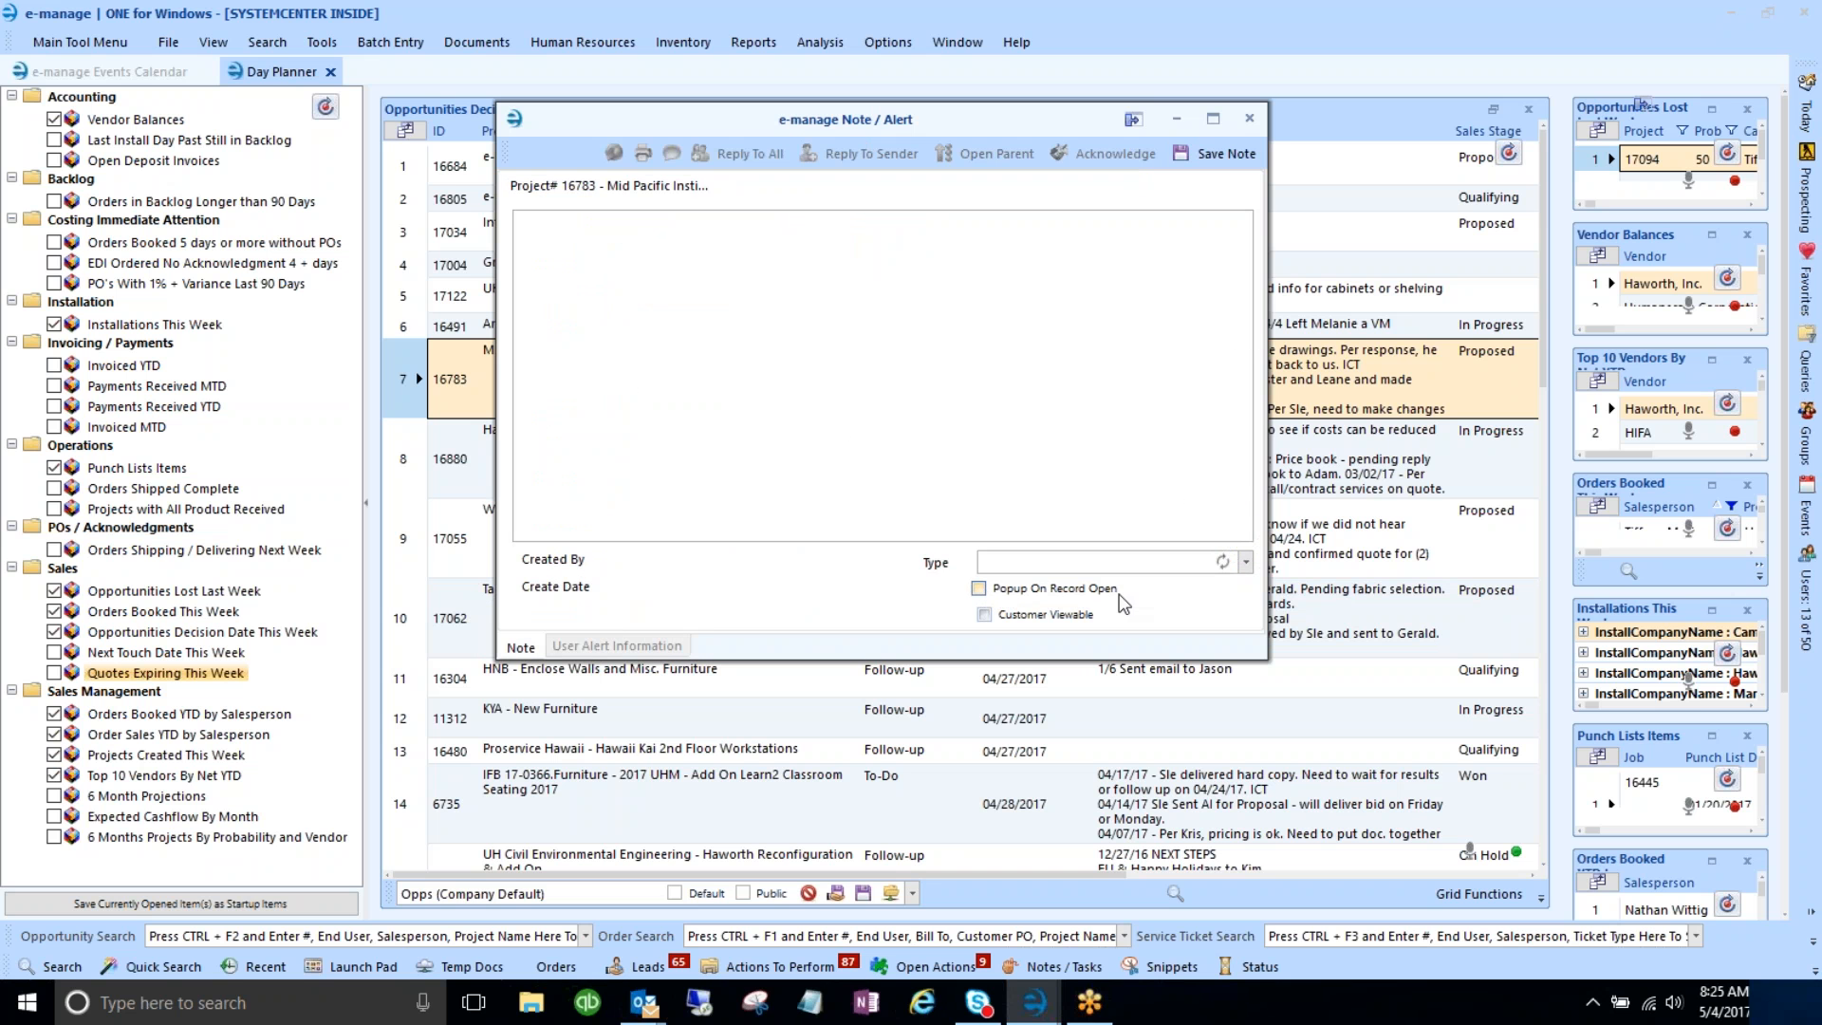
left_click(979, 588)
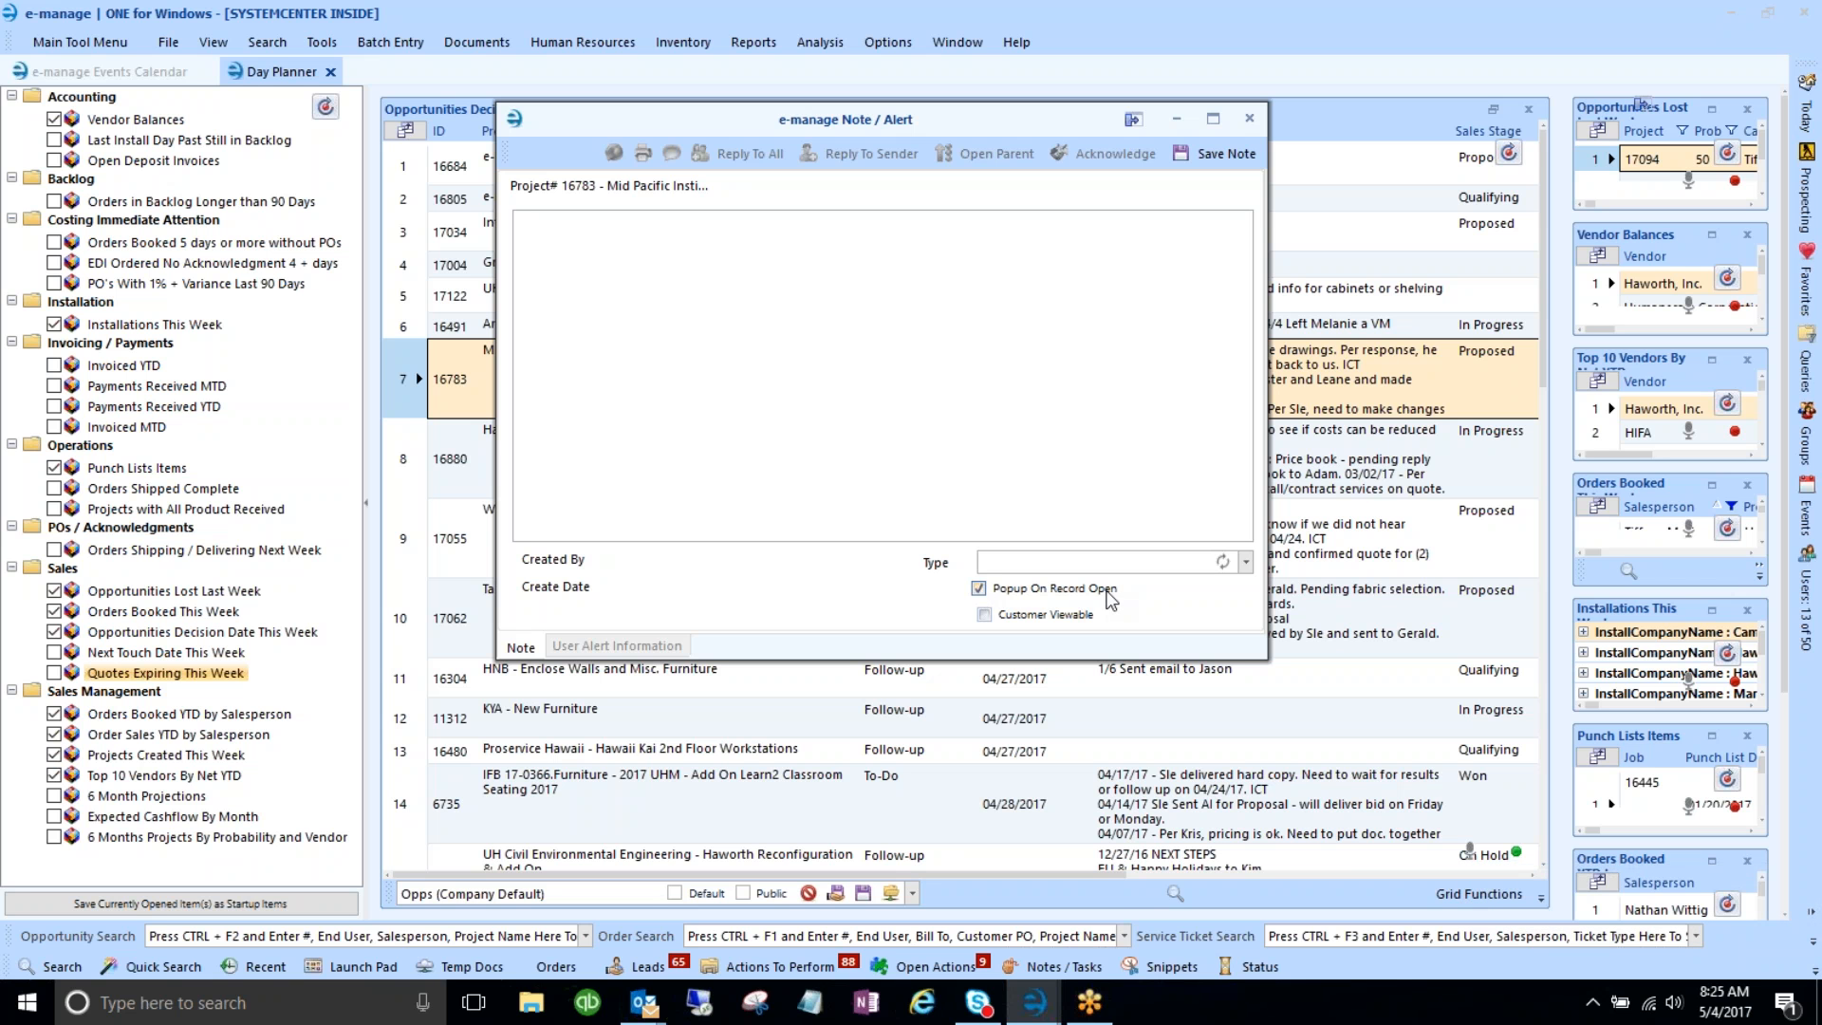
left_click(980, 590)
left_click(1248, 119)
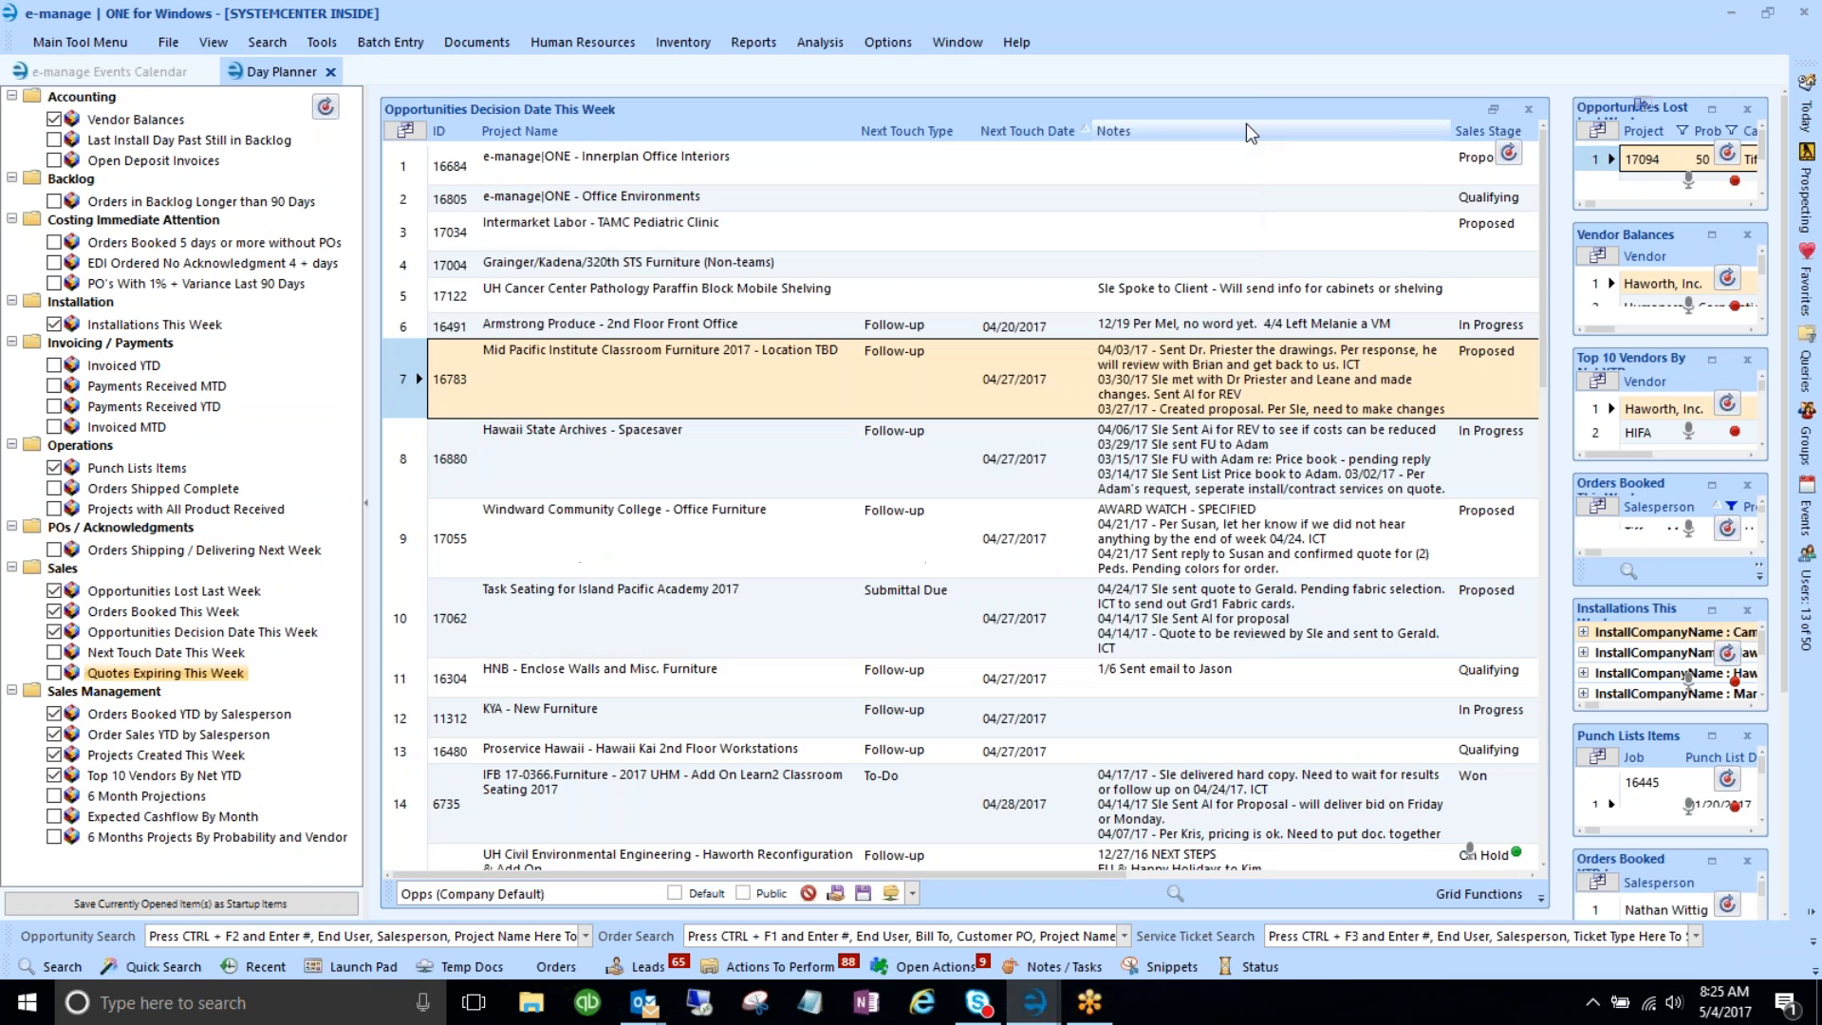
left_click(407, 718)
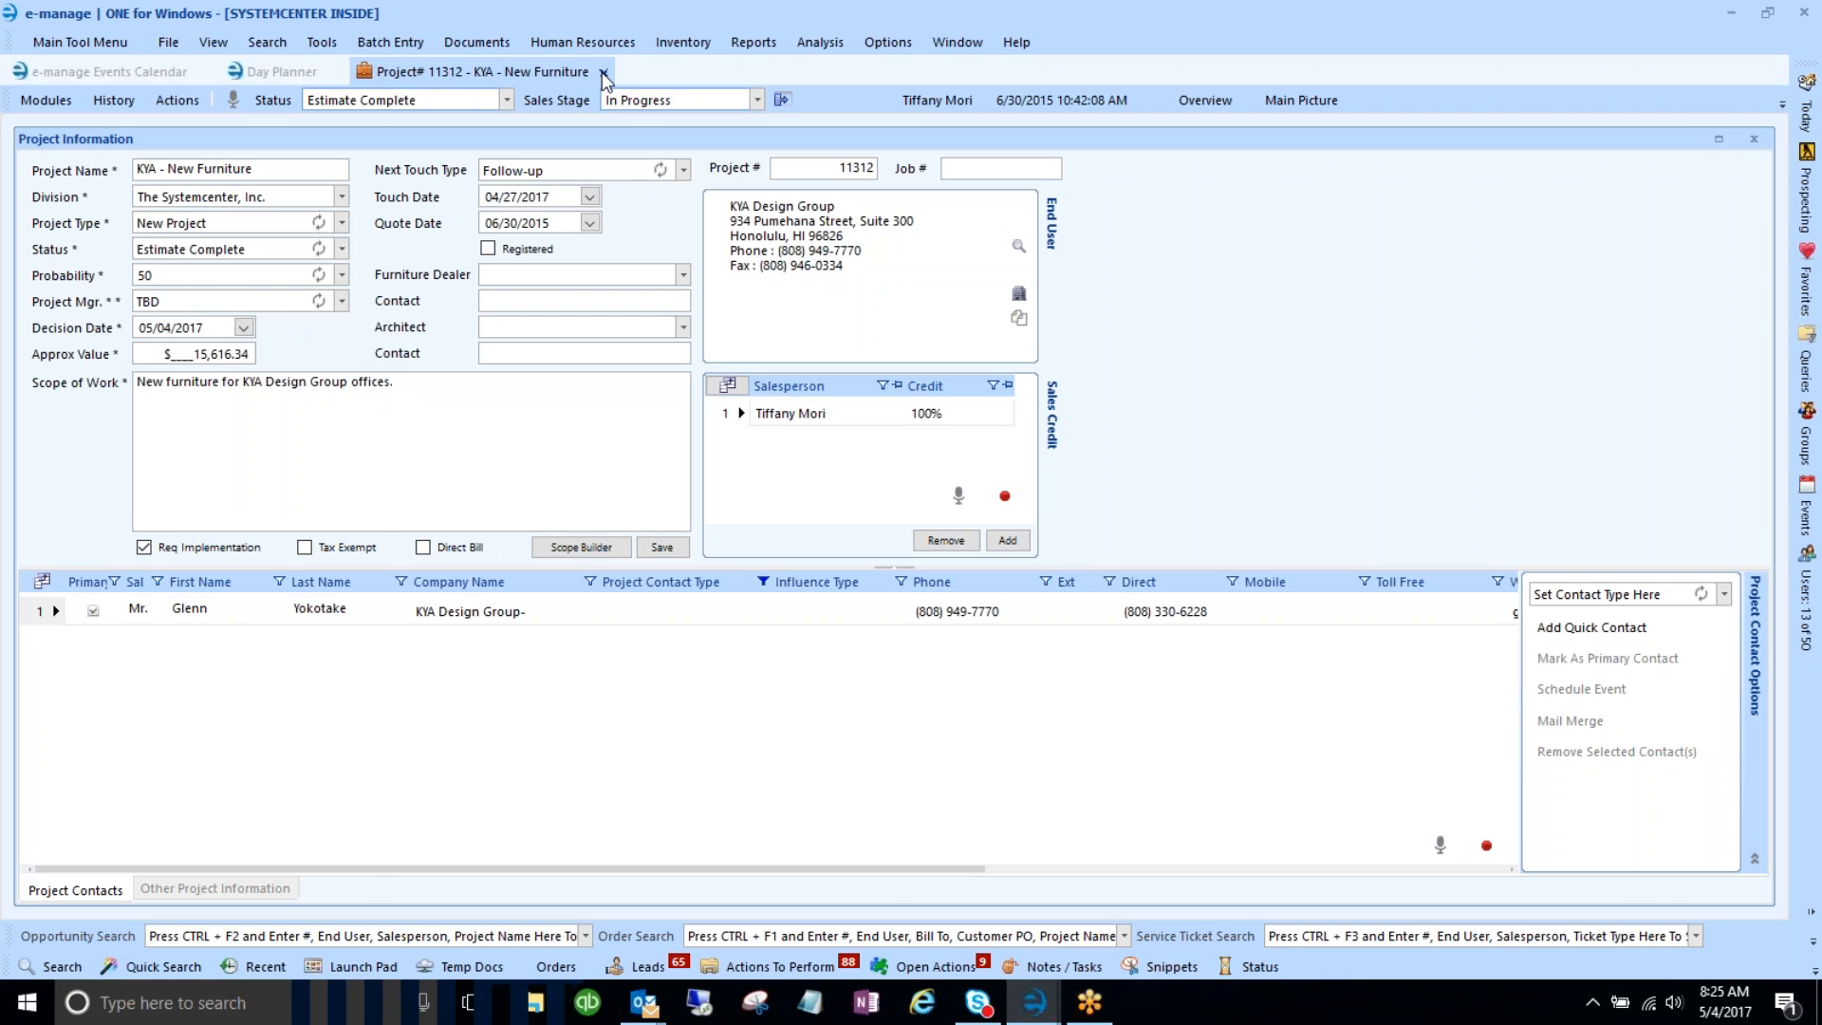
left_click(602, 72)
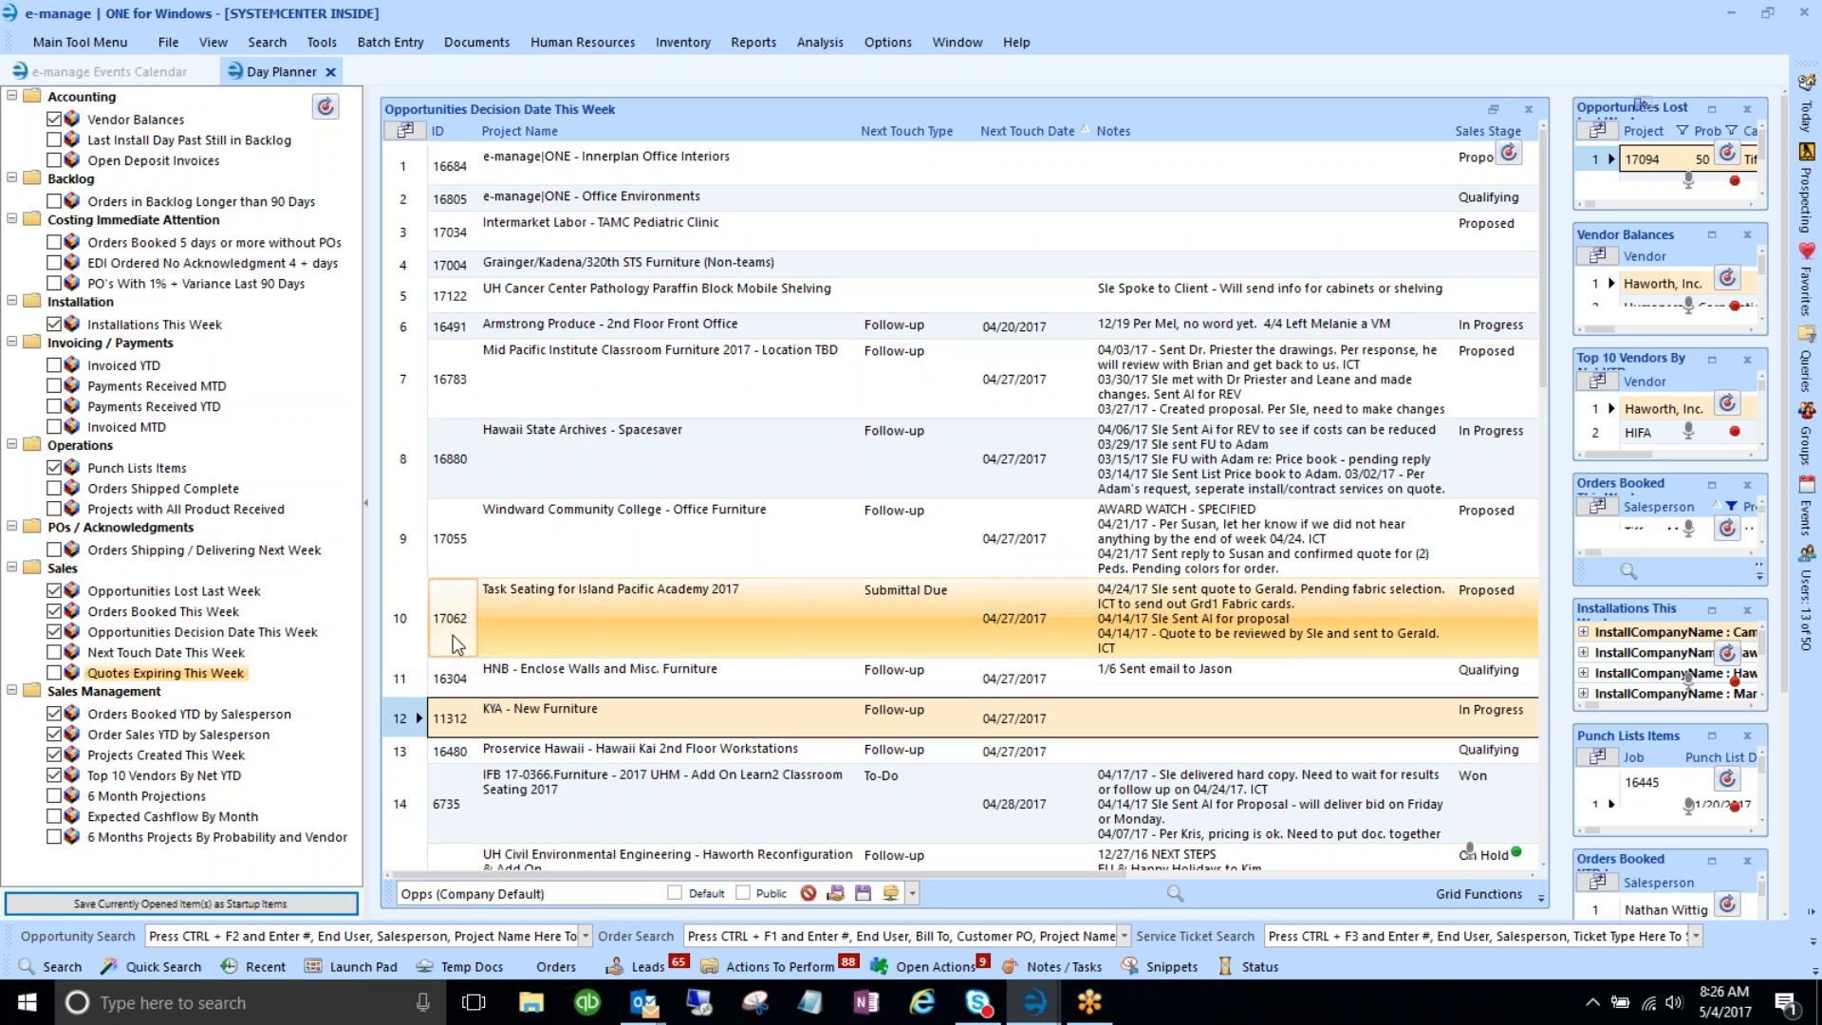
right_click(407, 714)
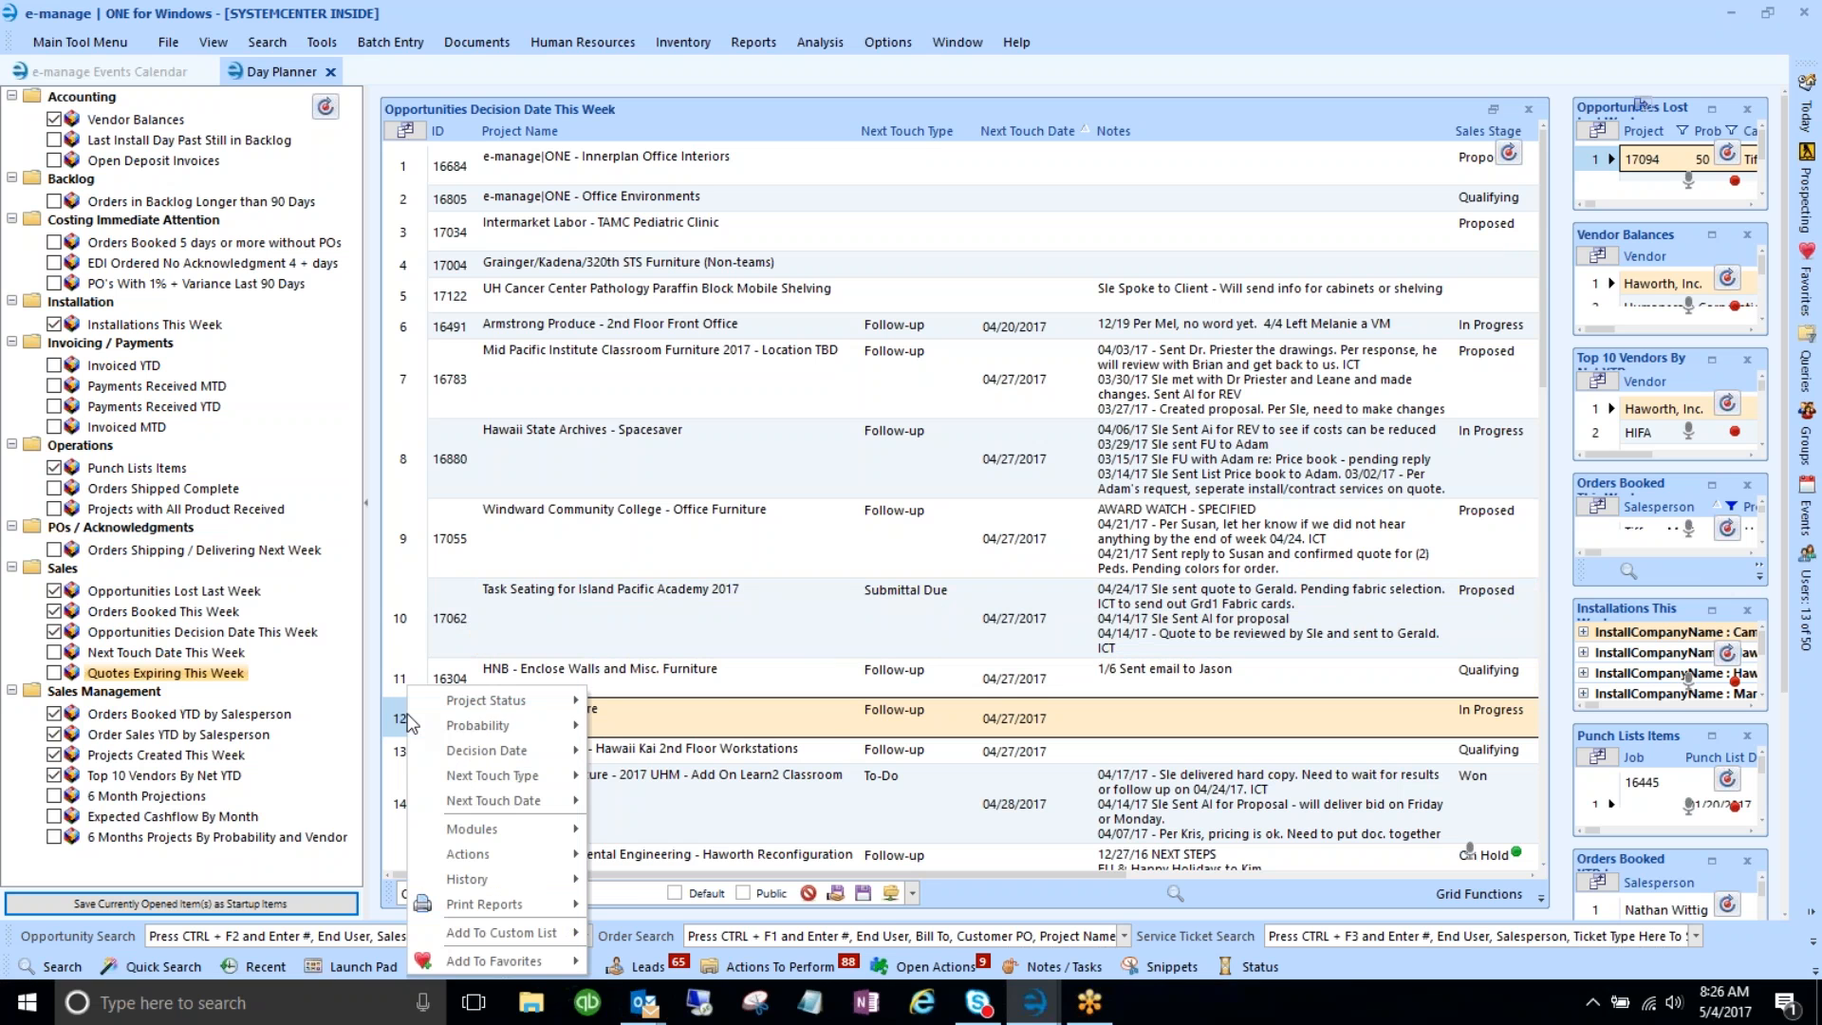
mouse_move(472, 830)
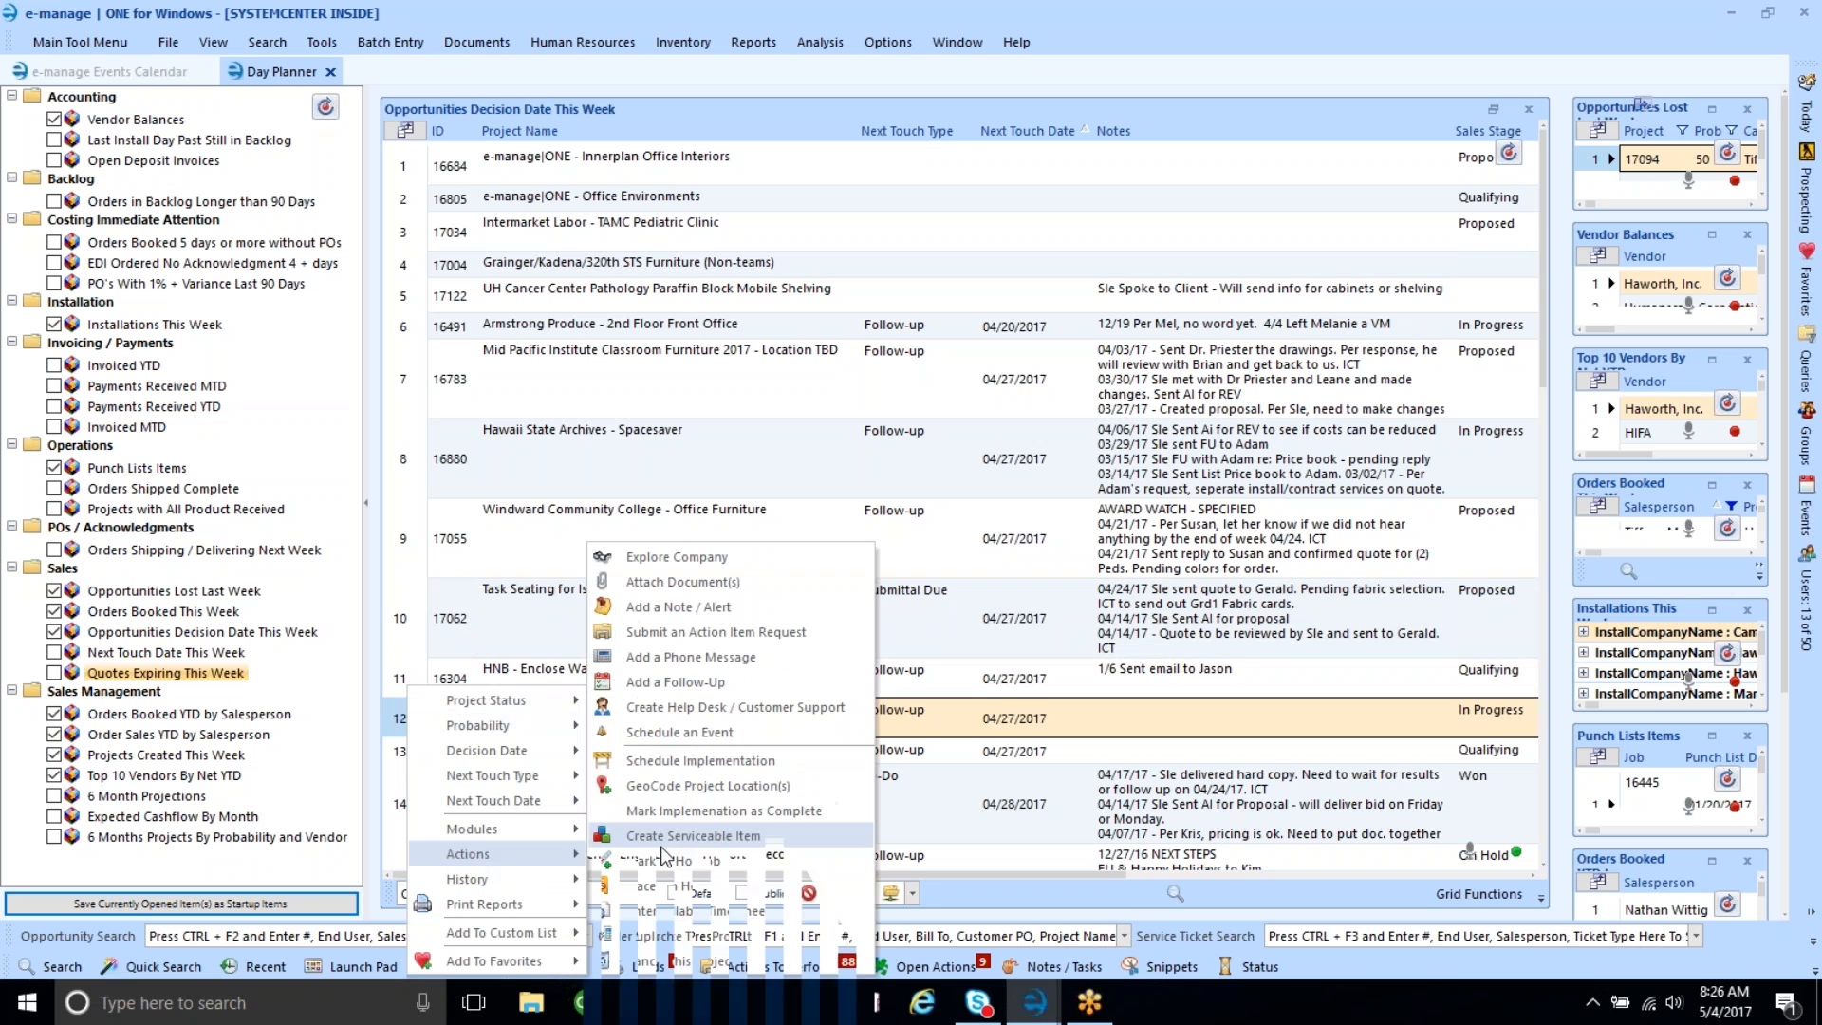
mouse_move(556, 881)
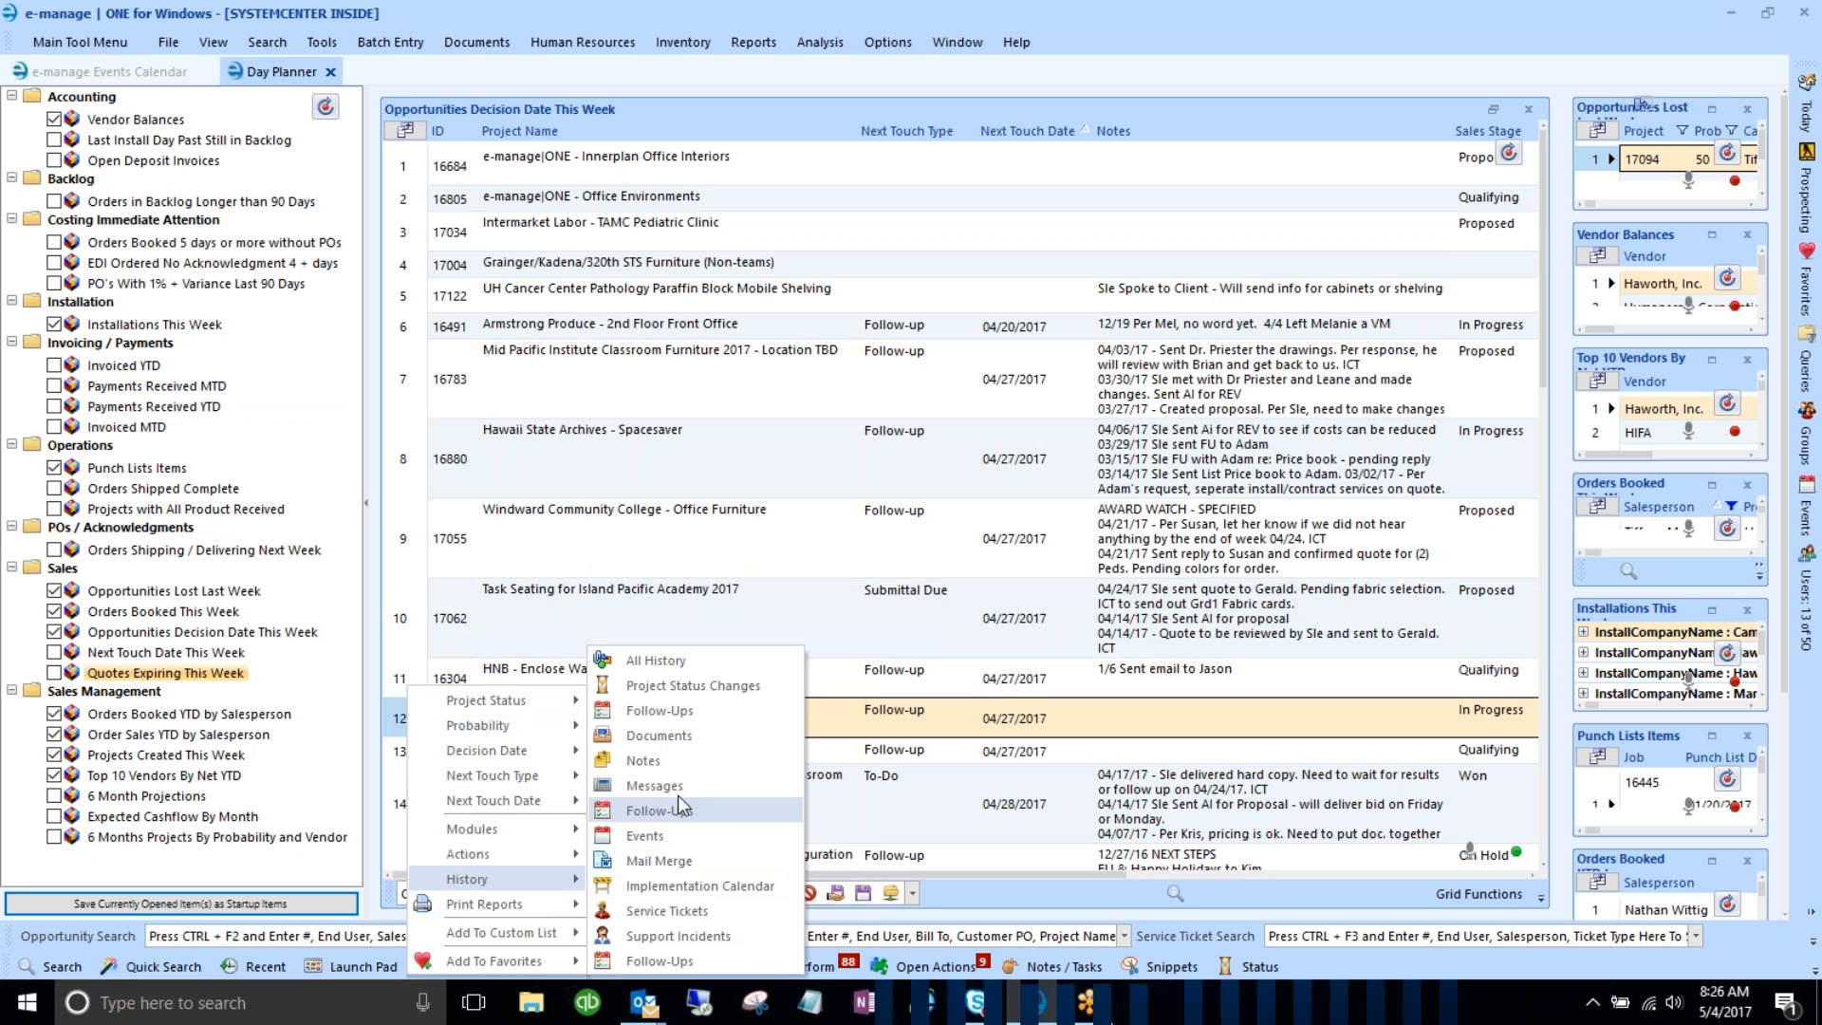
left_click(644, 761)
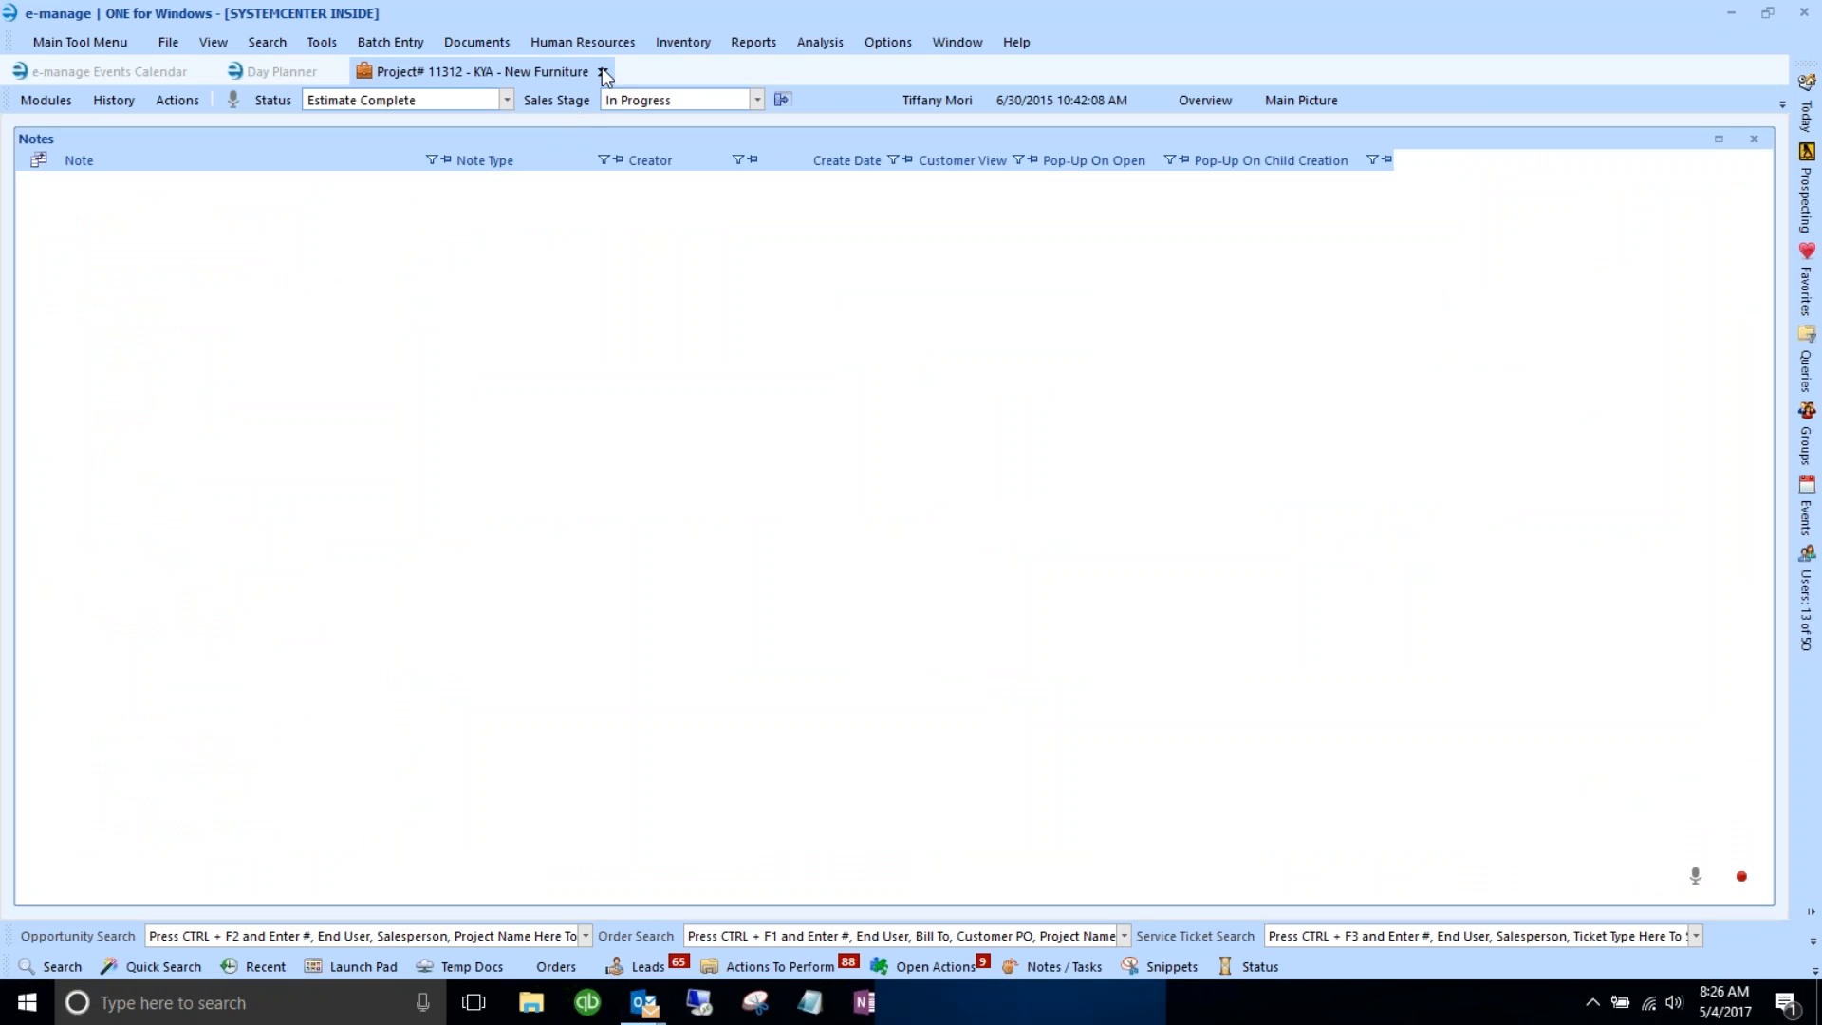
left_click(602, 73)
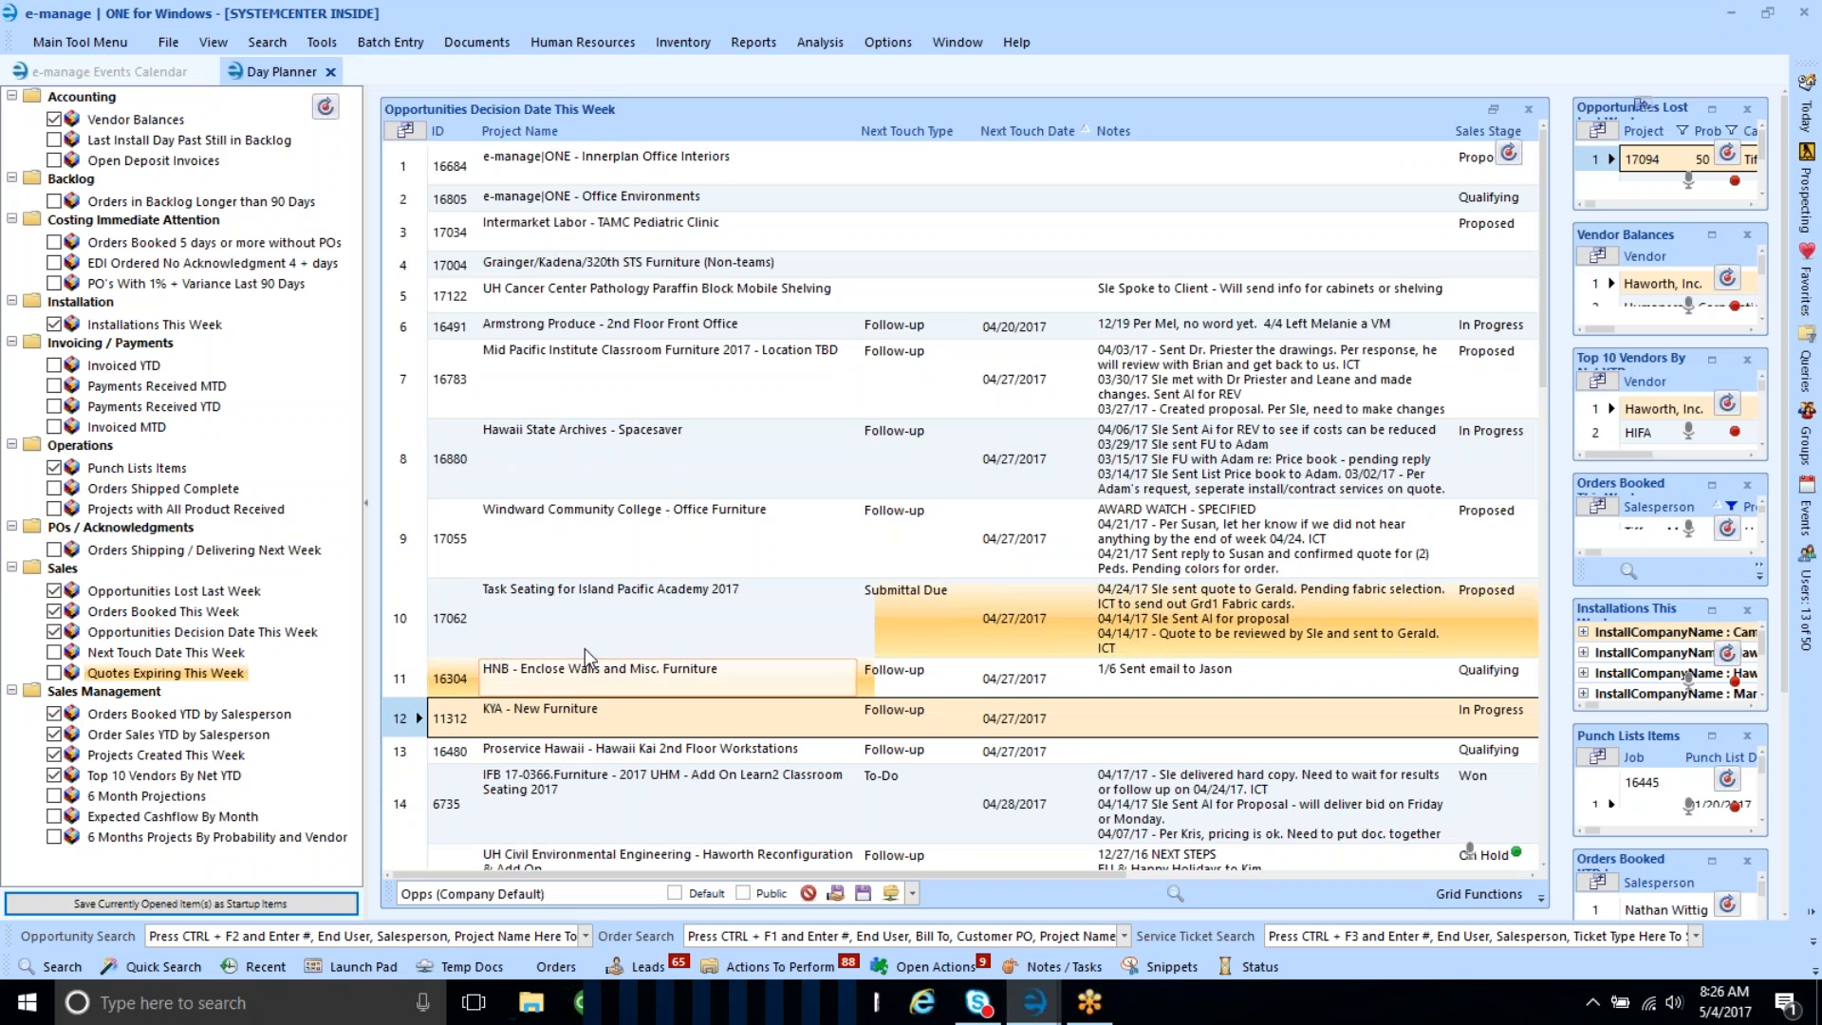
left_click(405, 381)
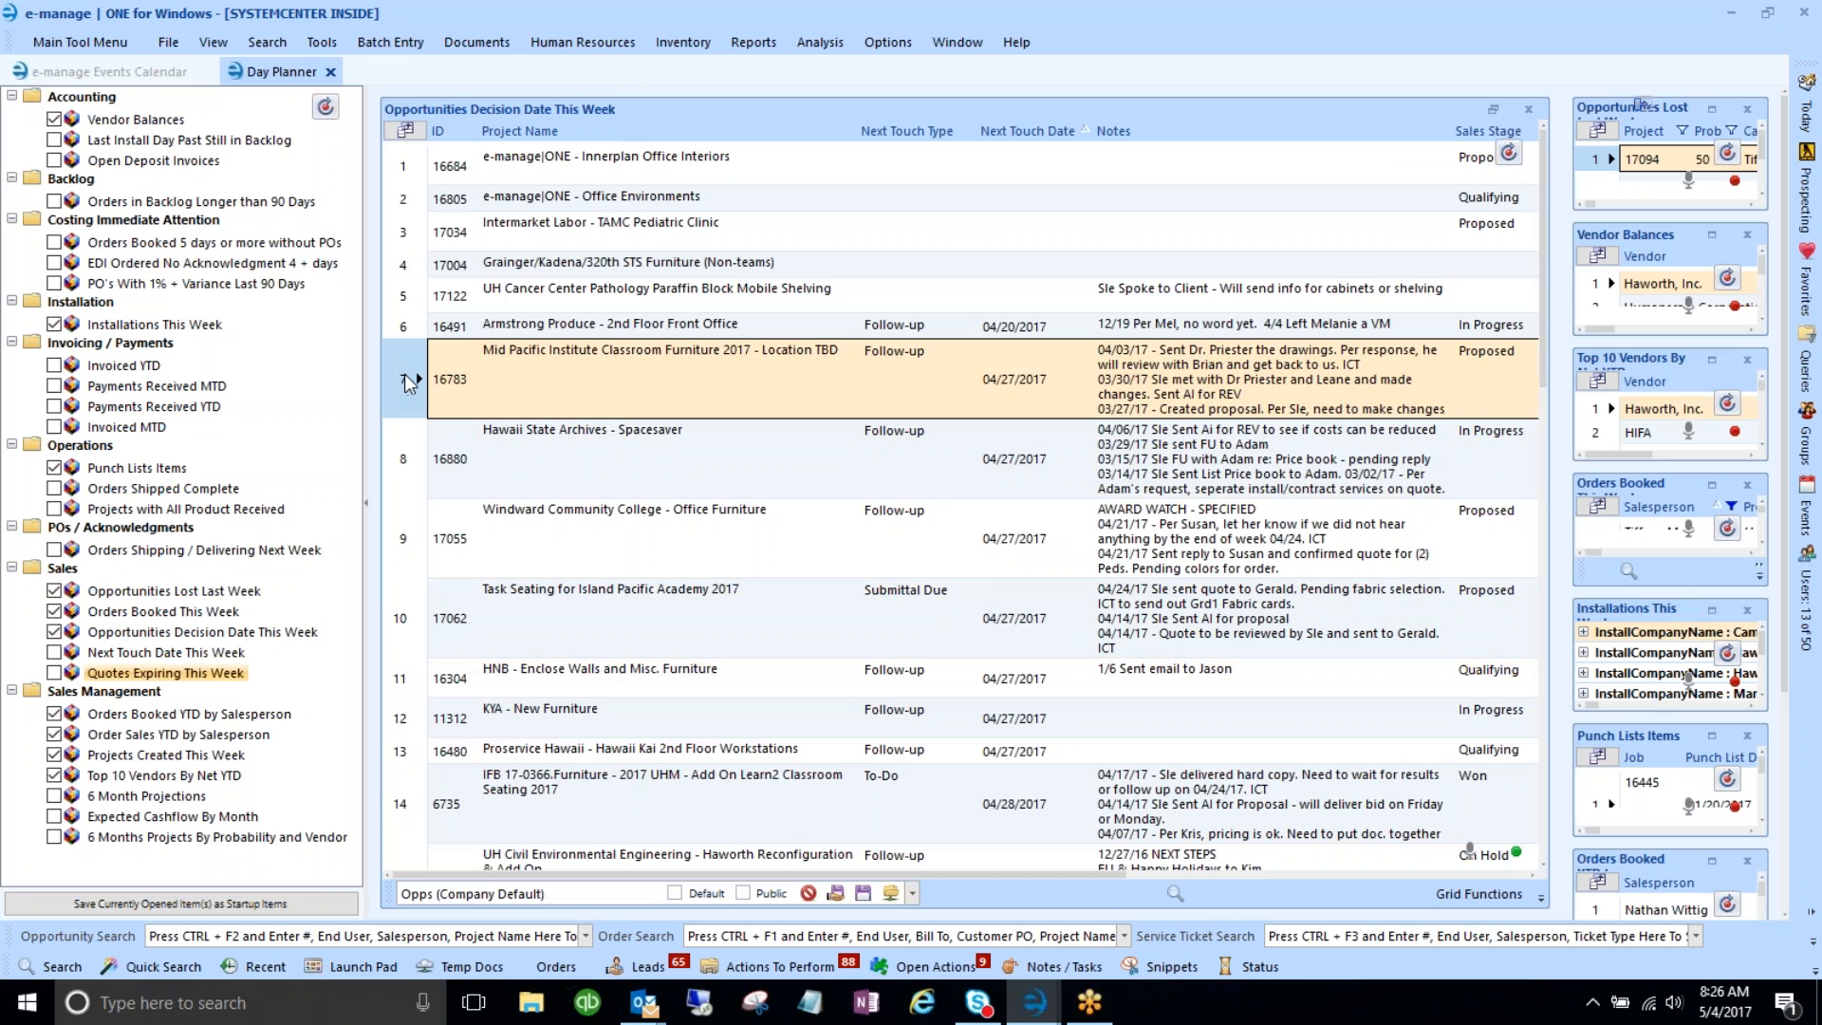
right_click(404, 376)
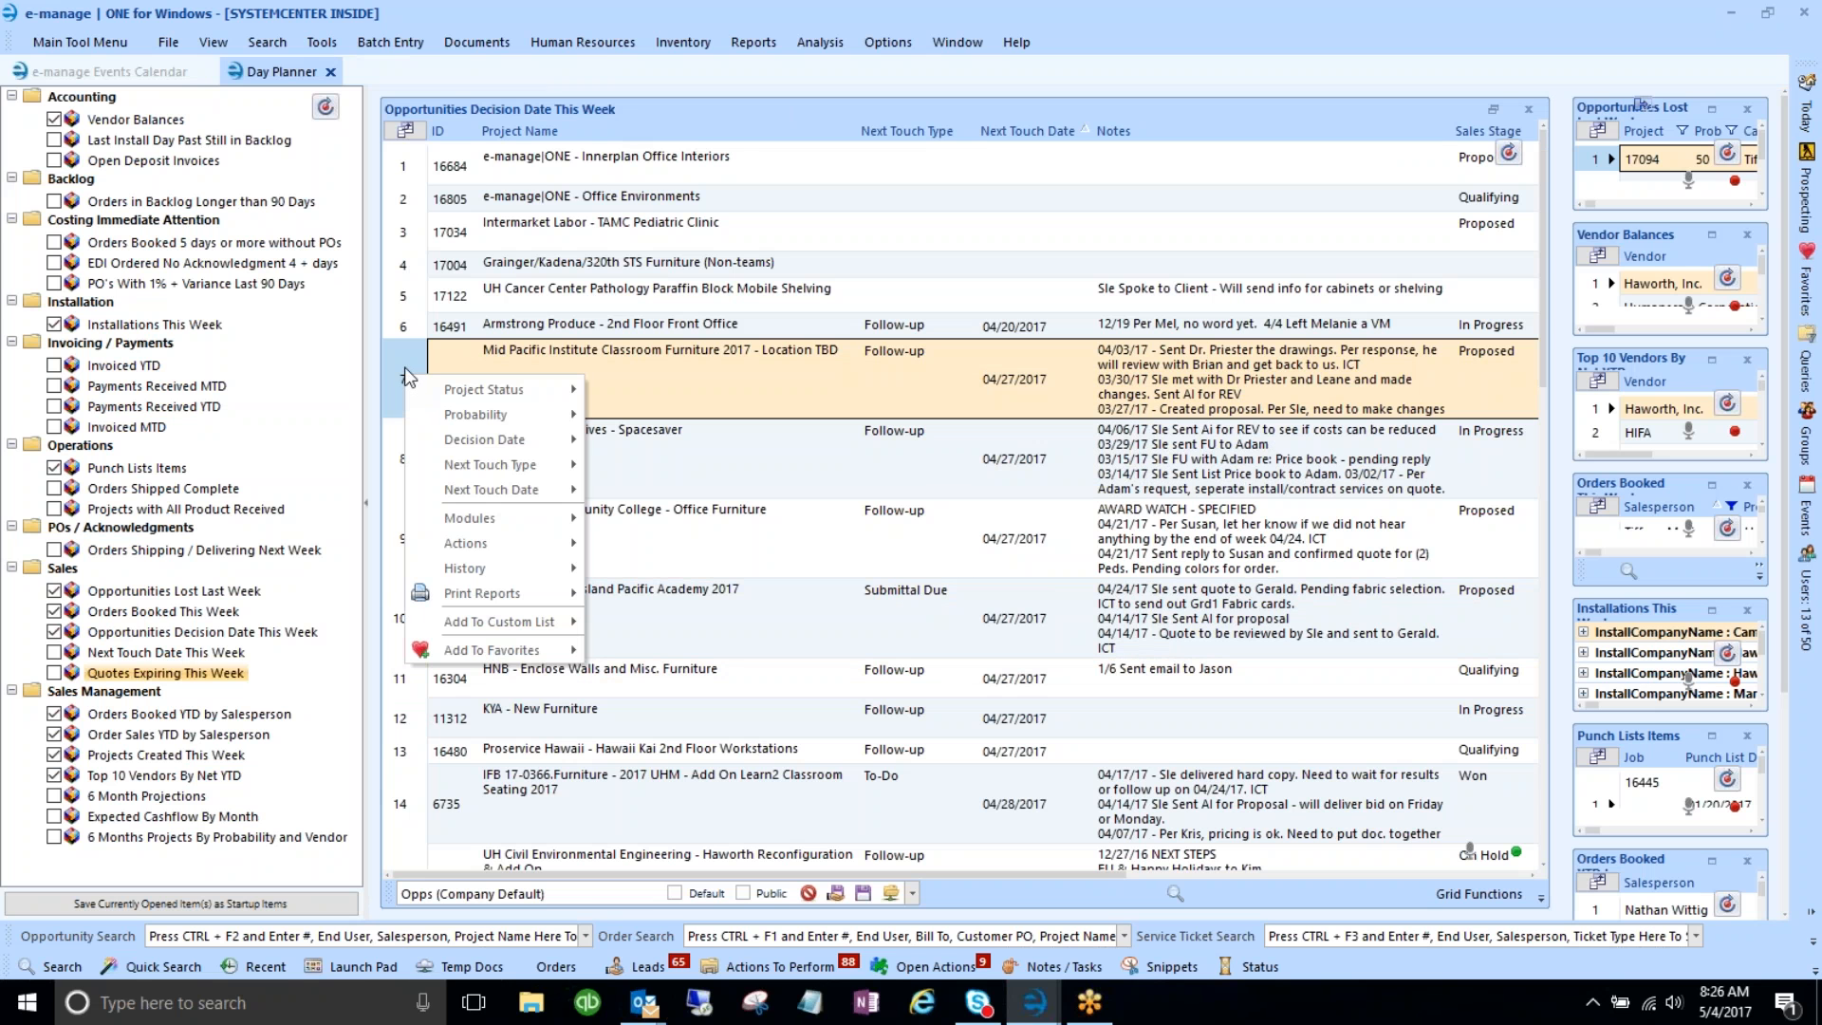
left_click(404, 368)
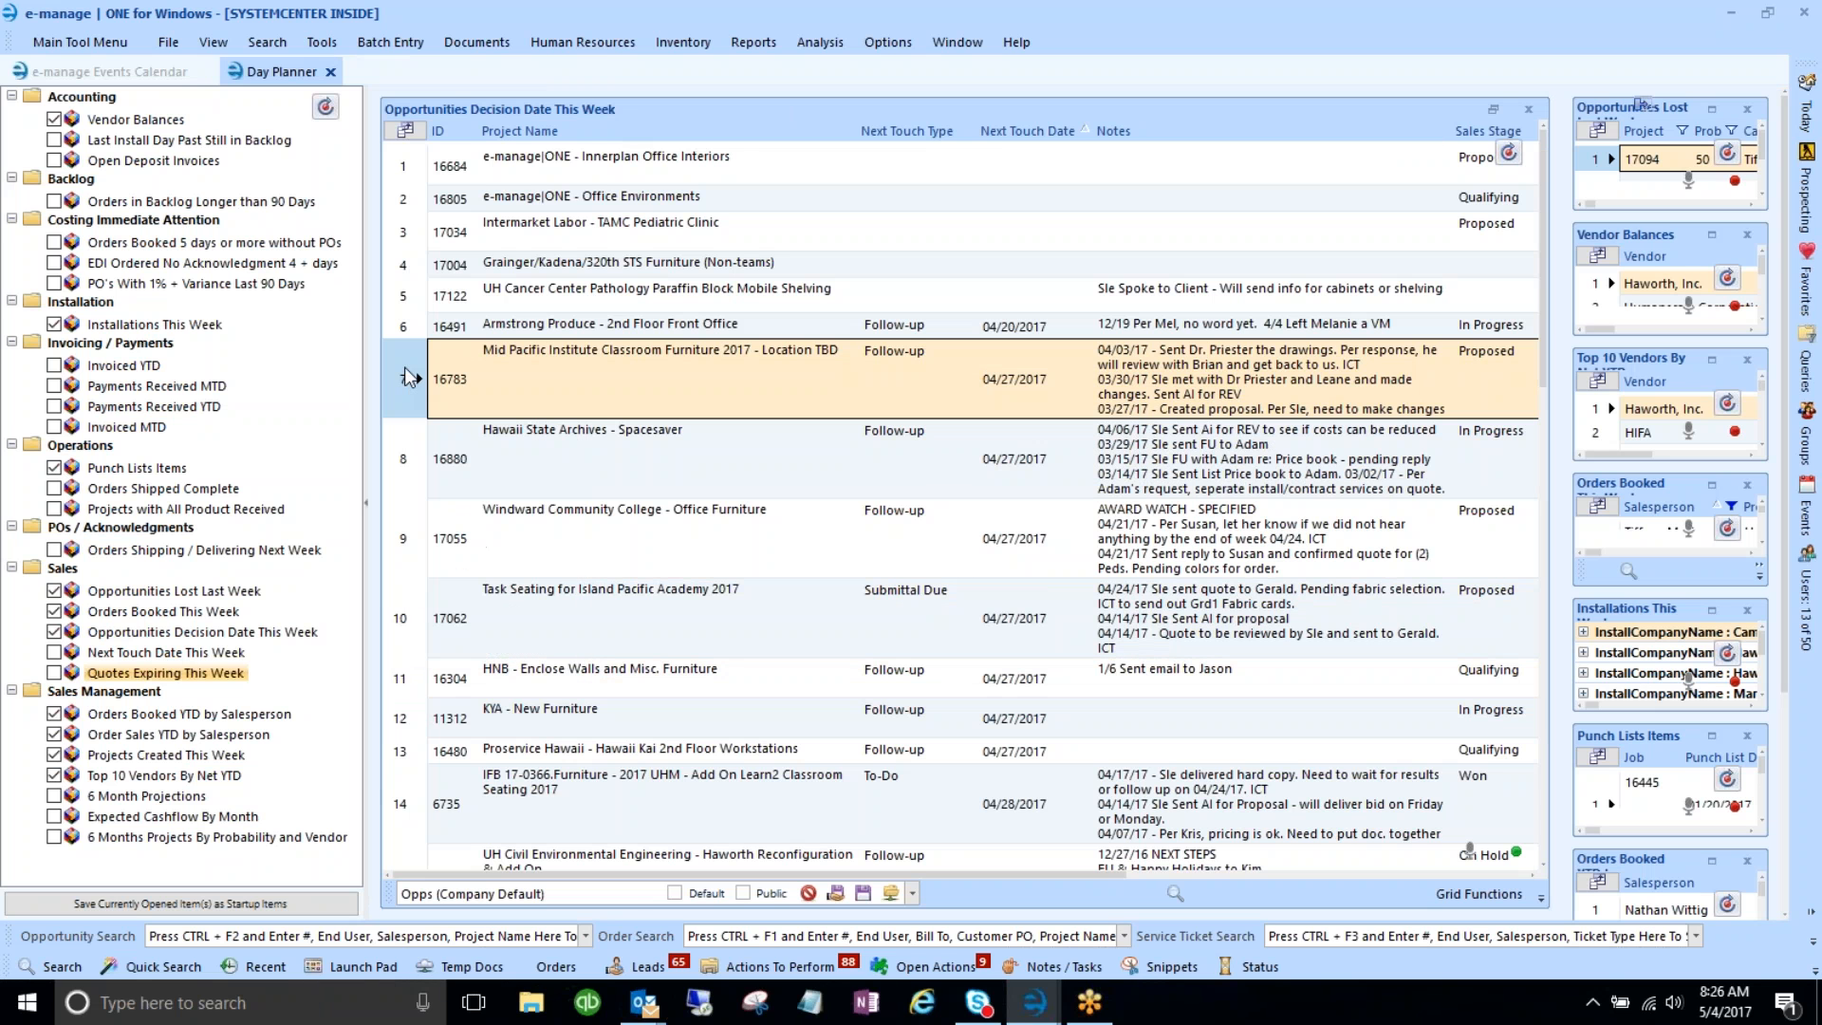
- Open project 16399 from the Recent Projects list
left_click(255, 969)
left_click(235, 194)
scroll(425, 568, "down", 3)
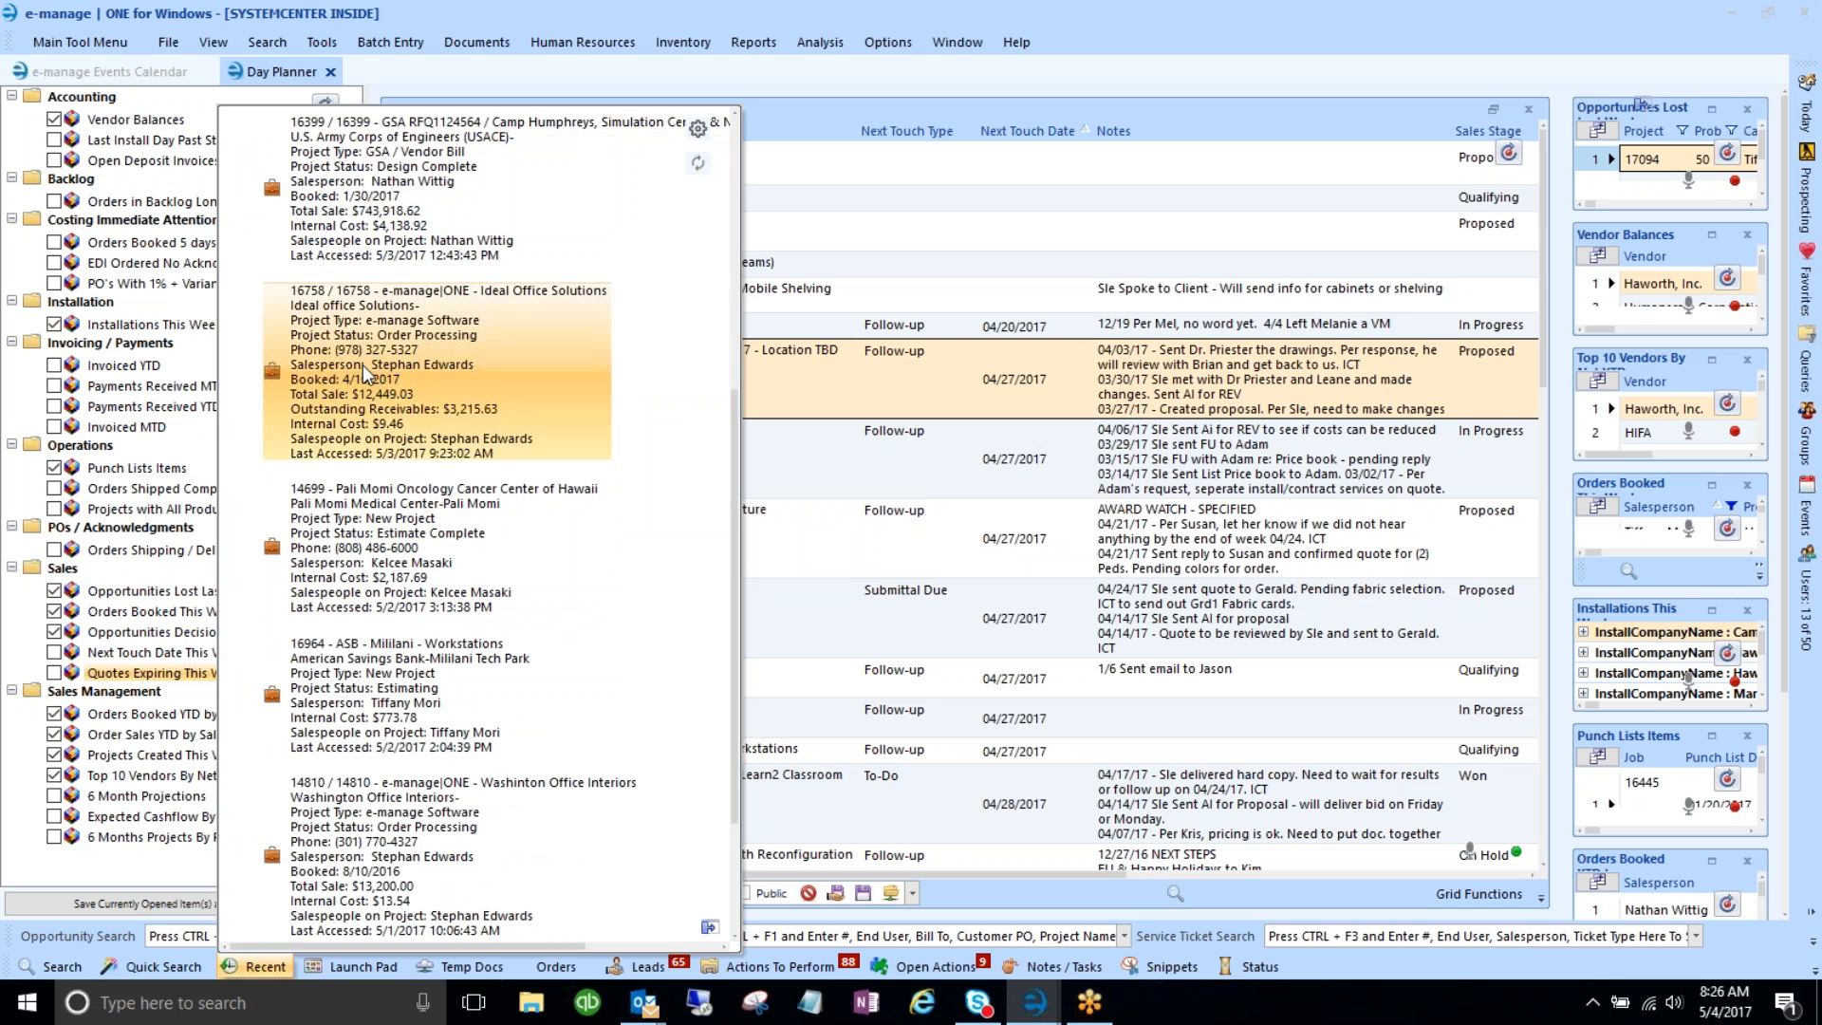
scroll(518, 560, "down", 3)
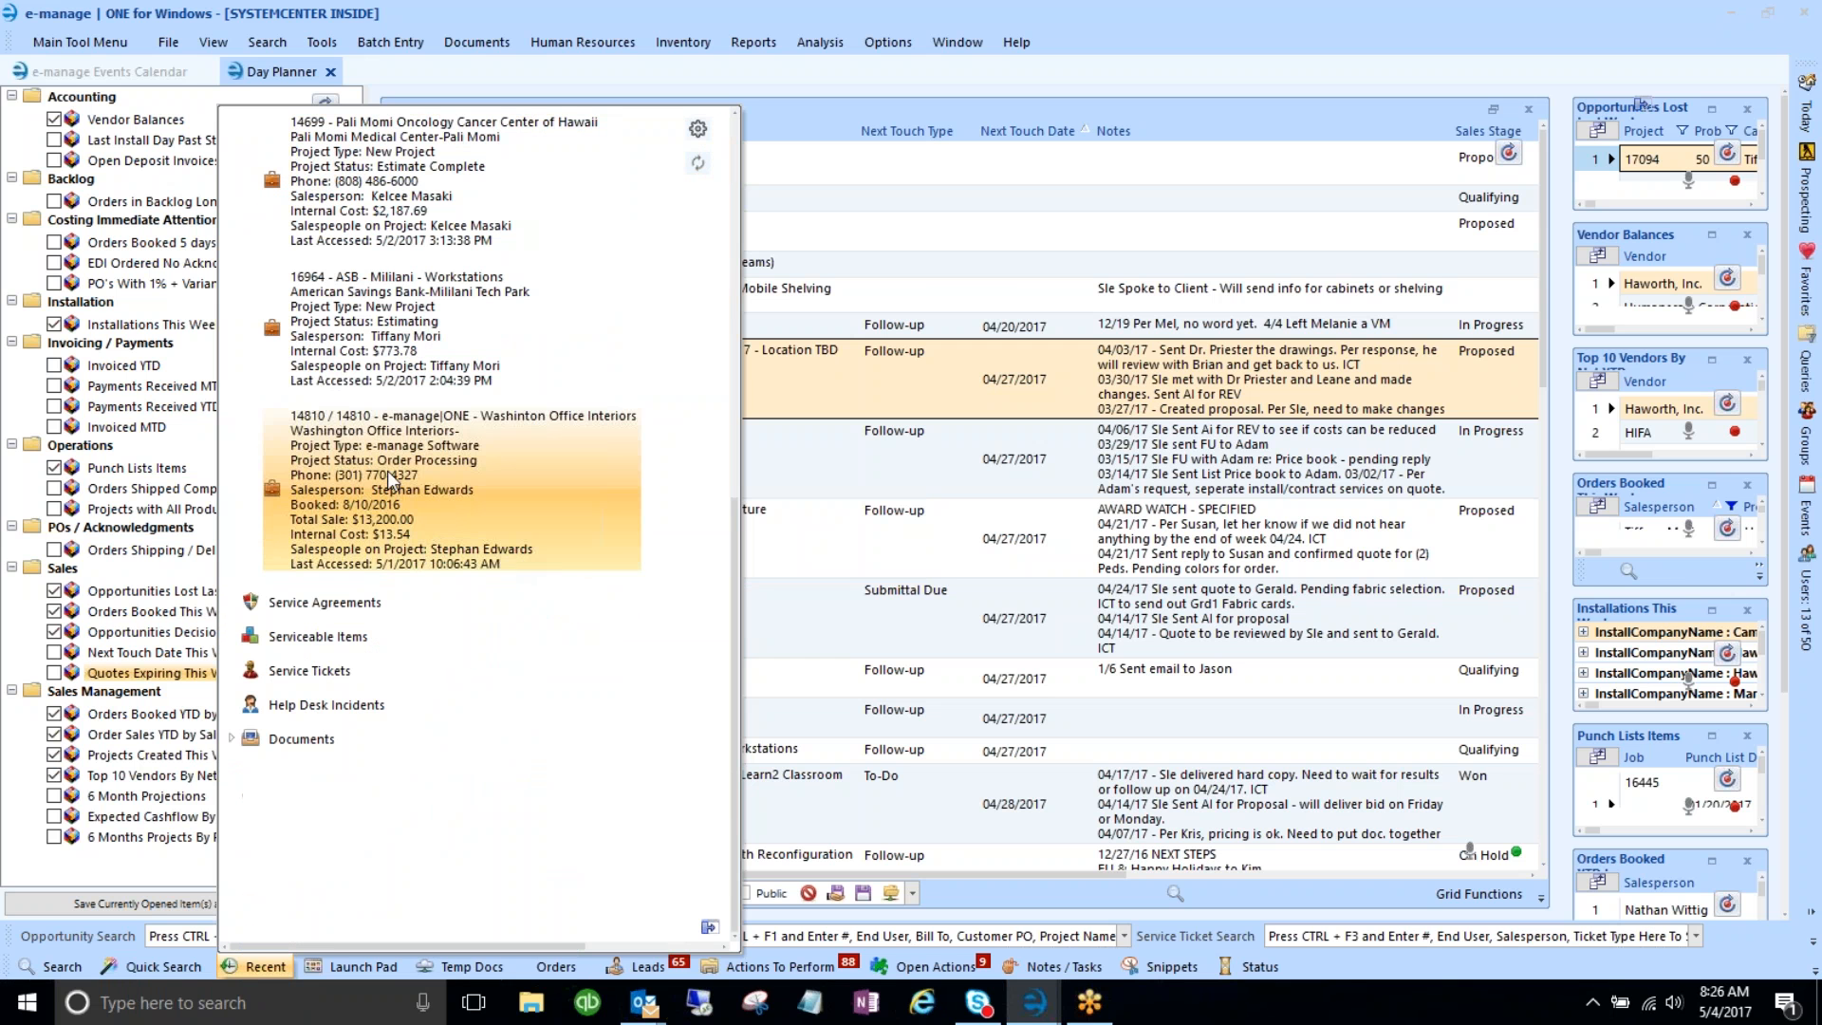
scroll(408, 379, "up", 3)
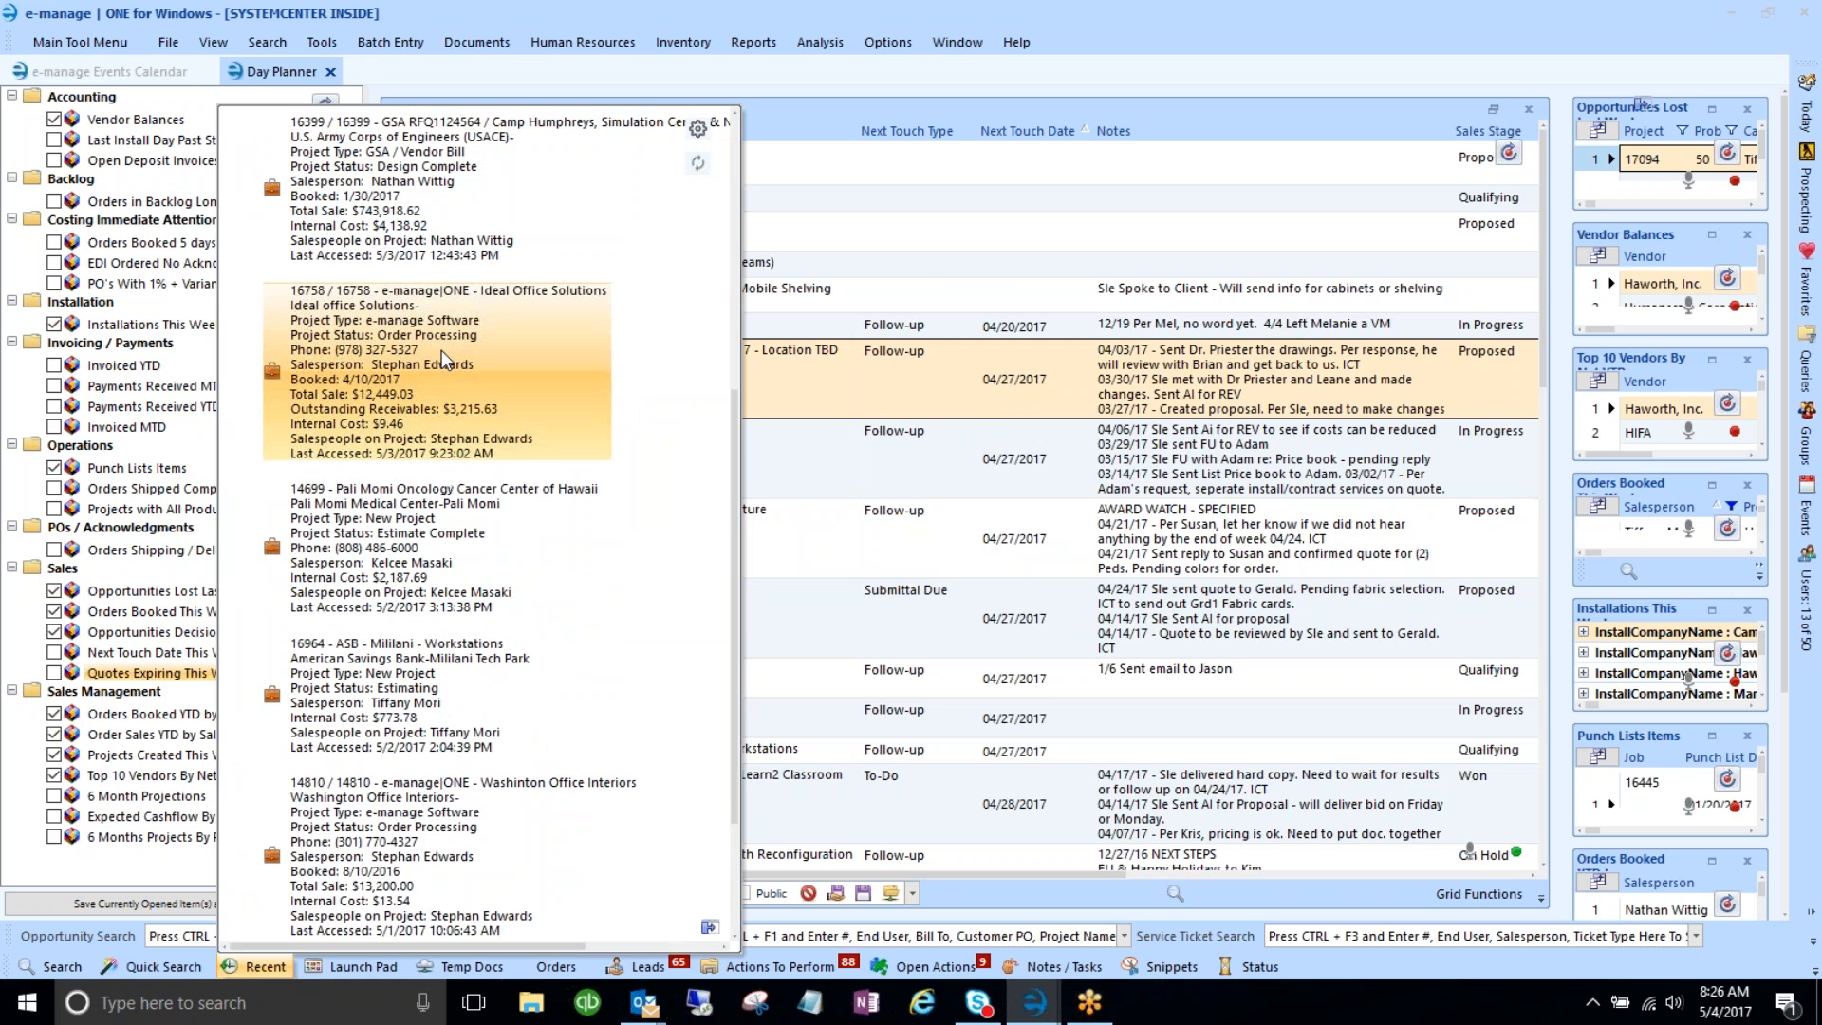
scroll(441, 350, "up", 1)
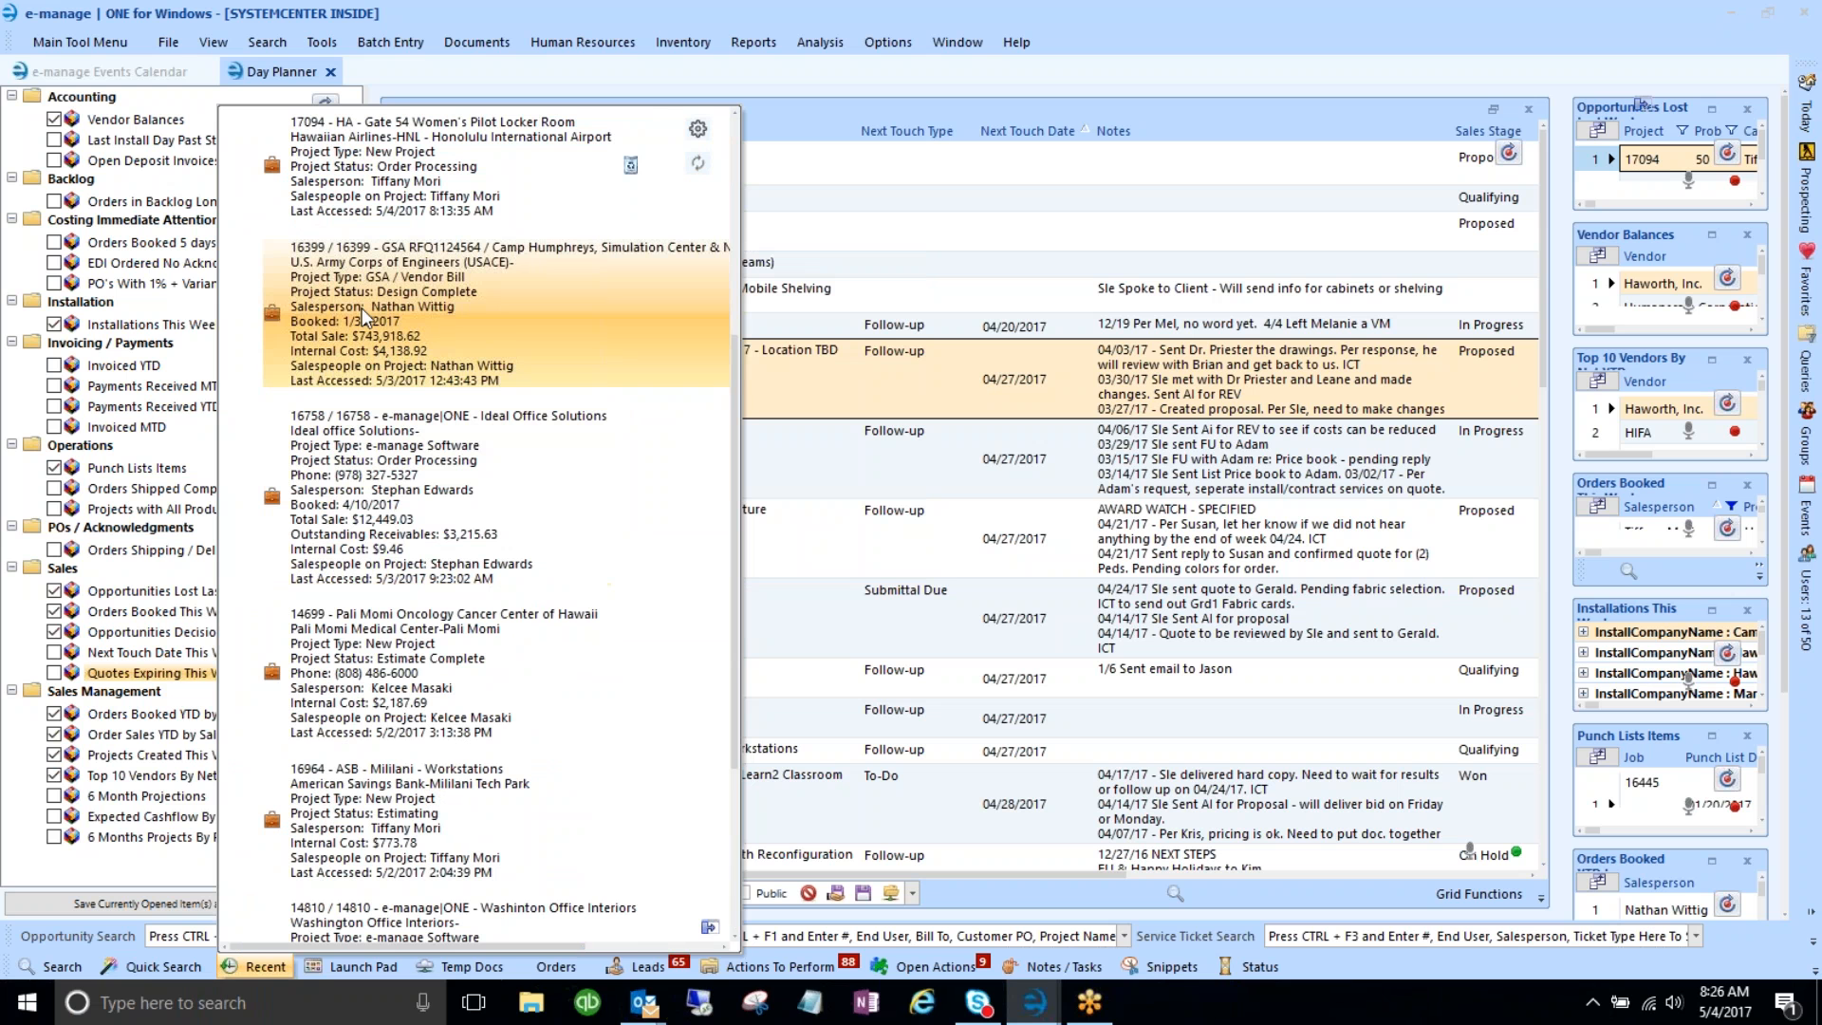
left_click(361, 308)
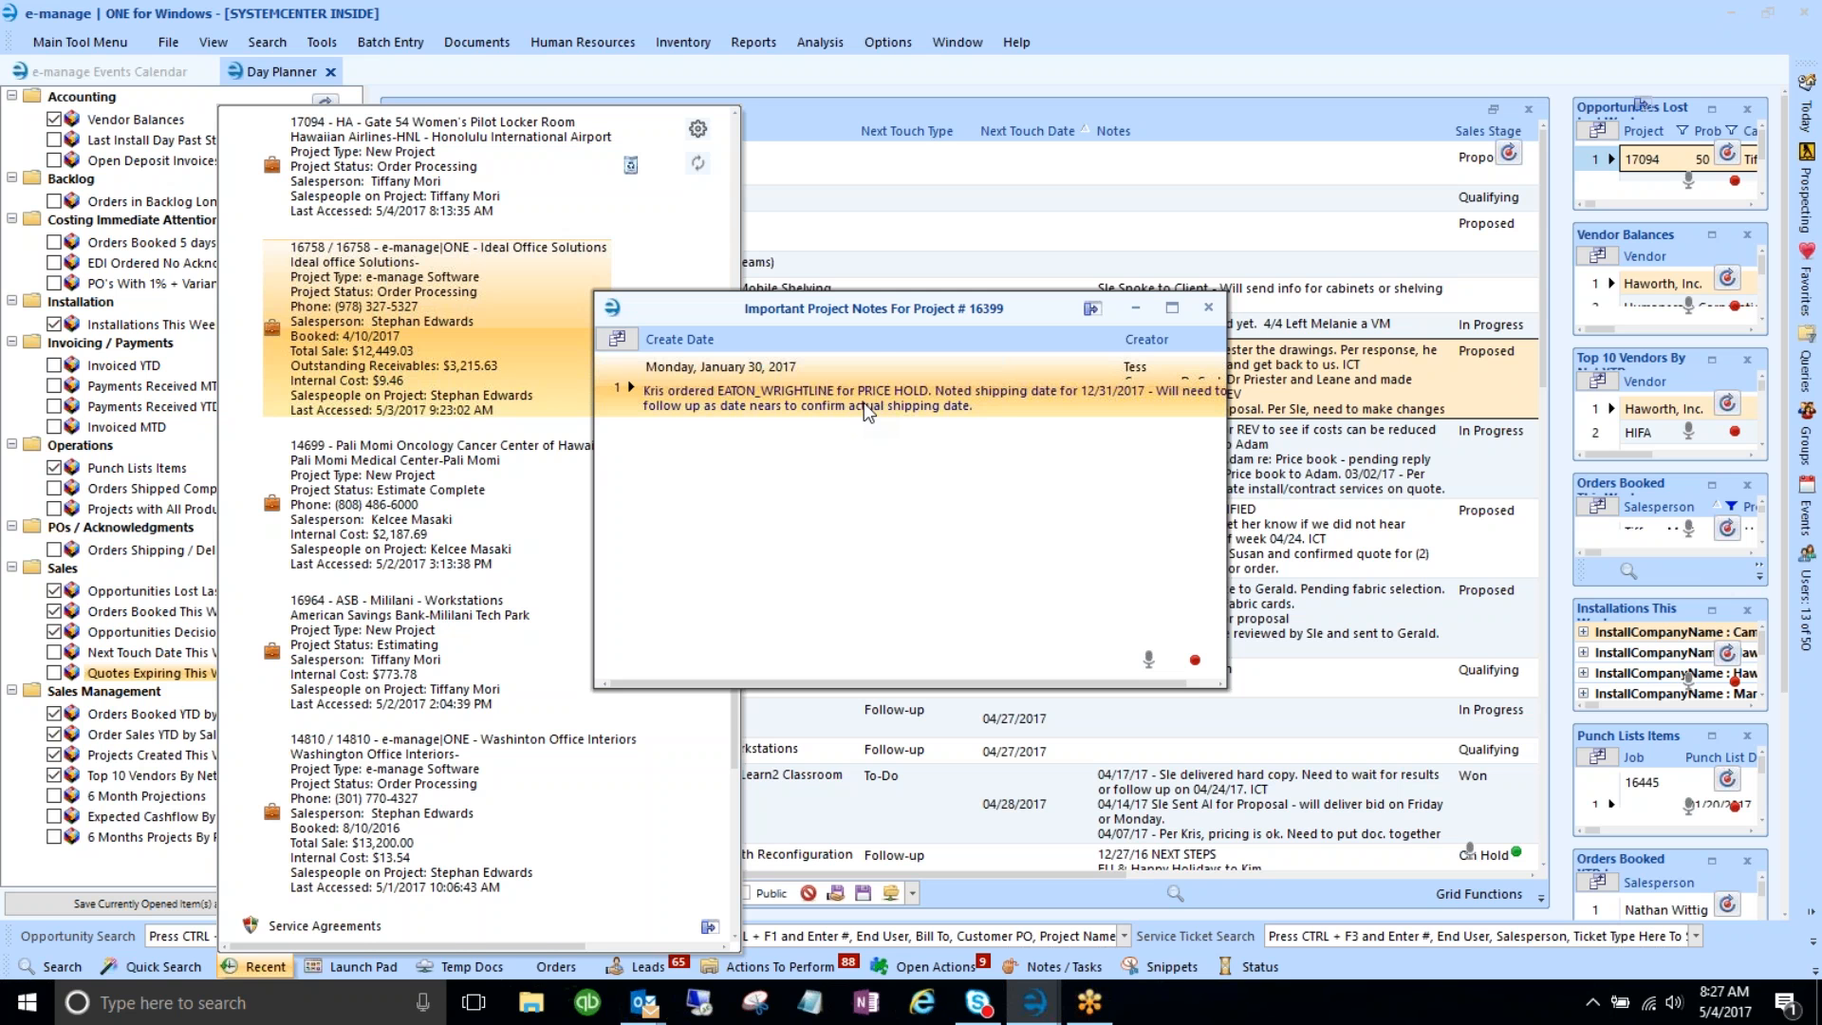
- Move aside and close project 16399's Important Project Notes popup
left_click_drag(873, 308, 903, 257)
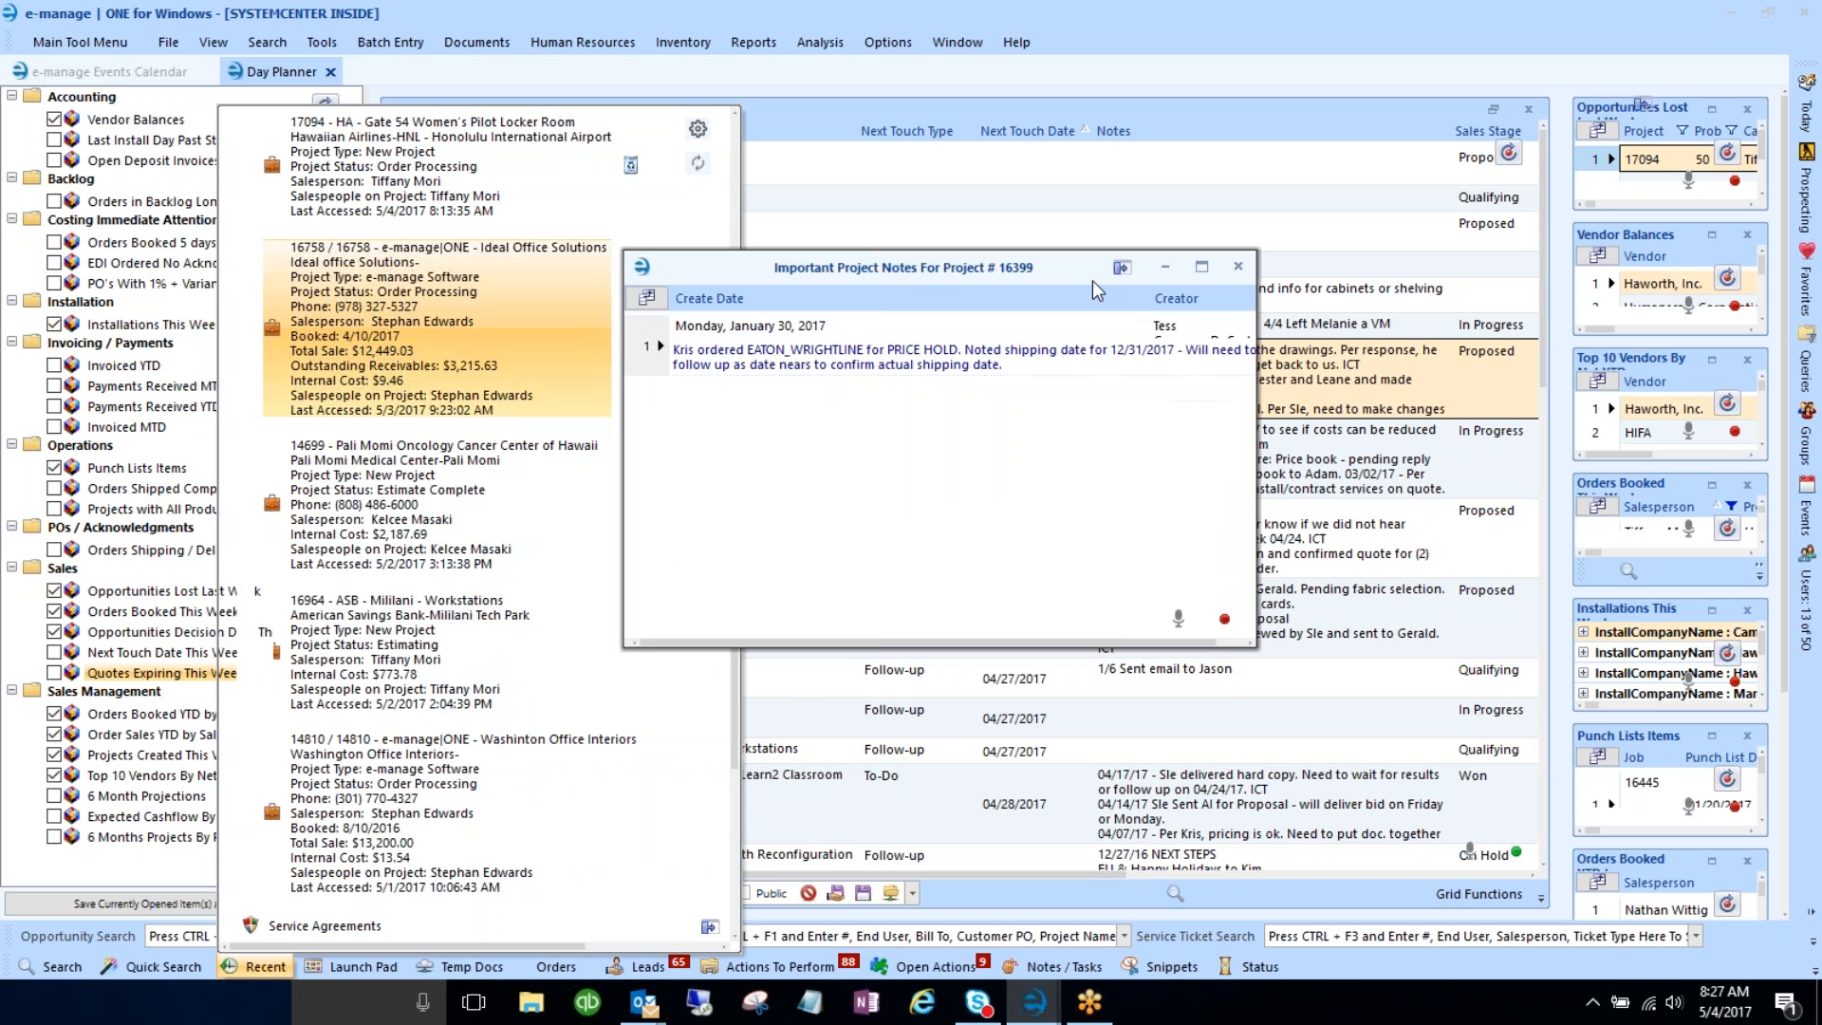
left_click(1238, 267)
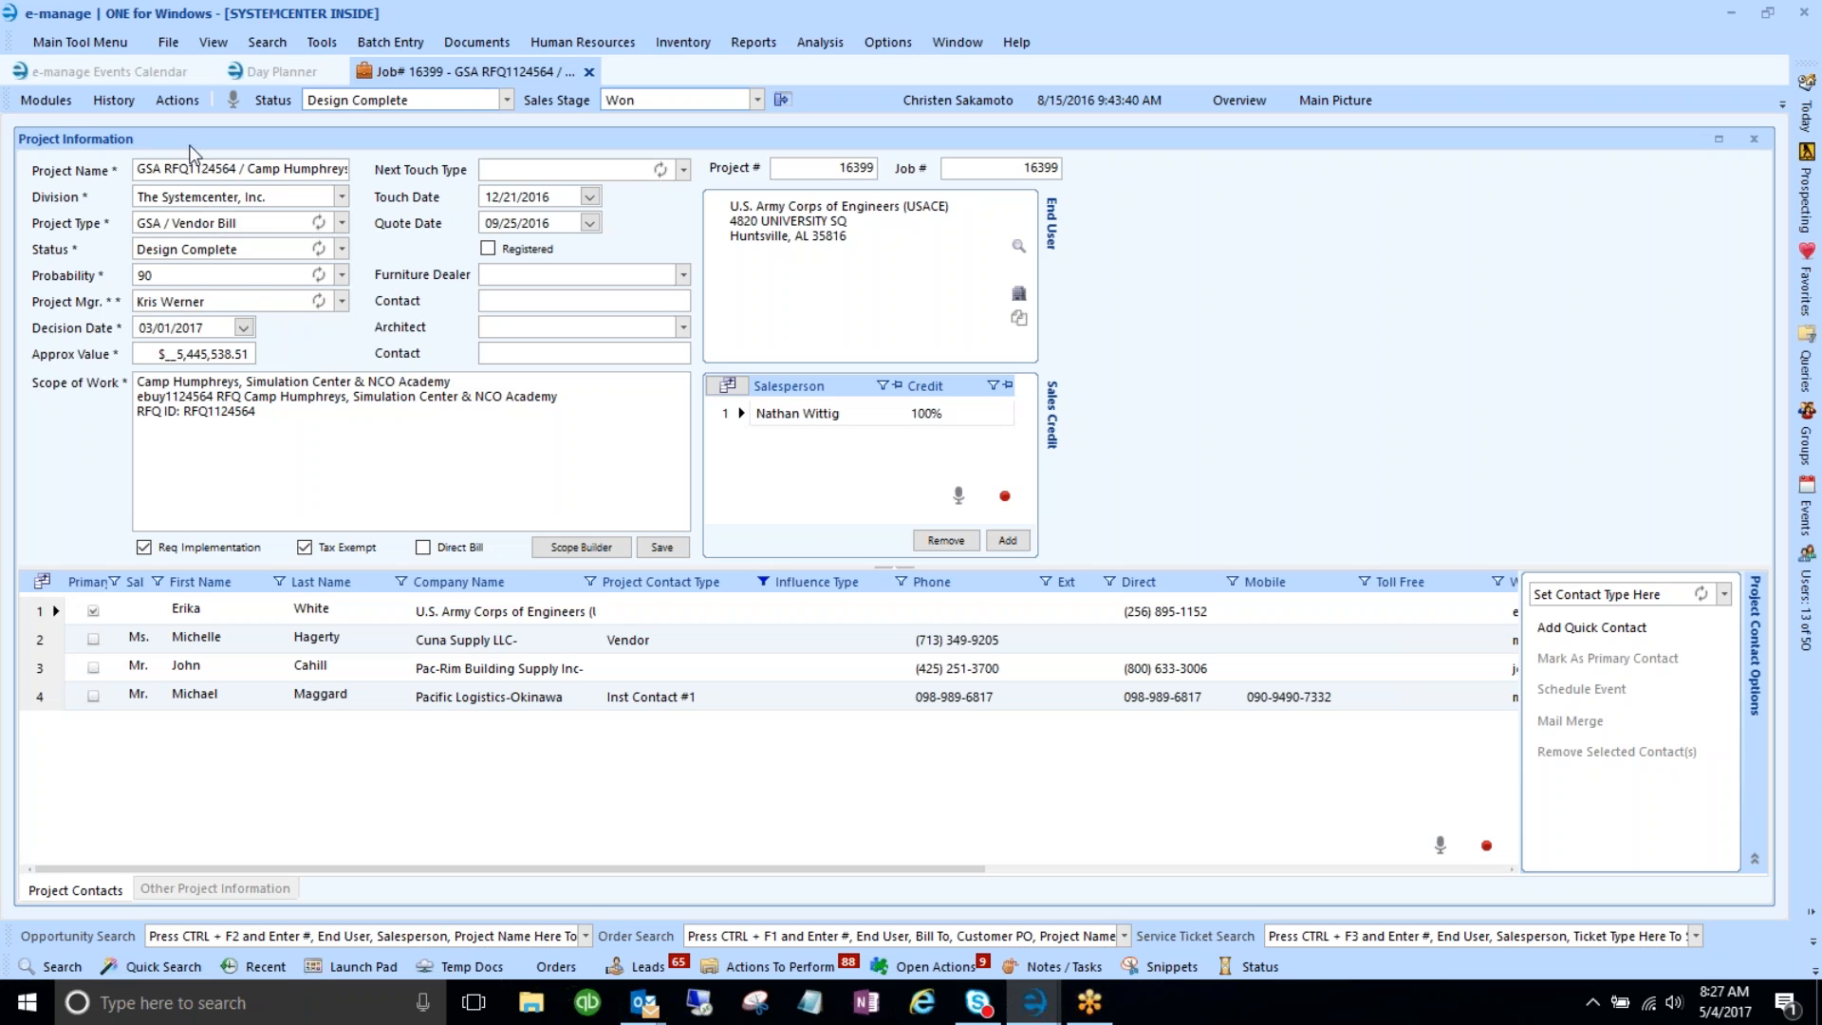
- Show job 16399's Documents list via History, then bring up the History options again
left_click(96, 104)
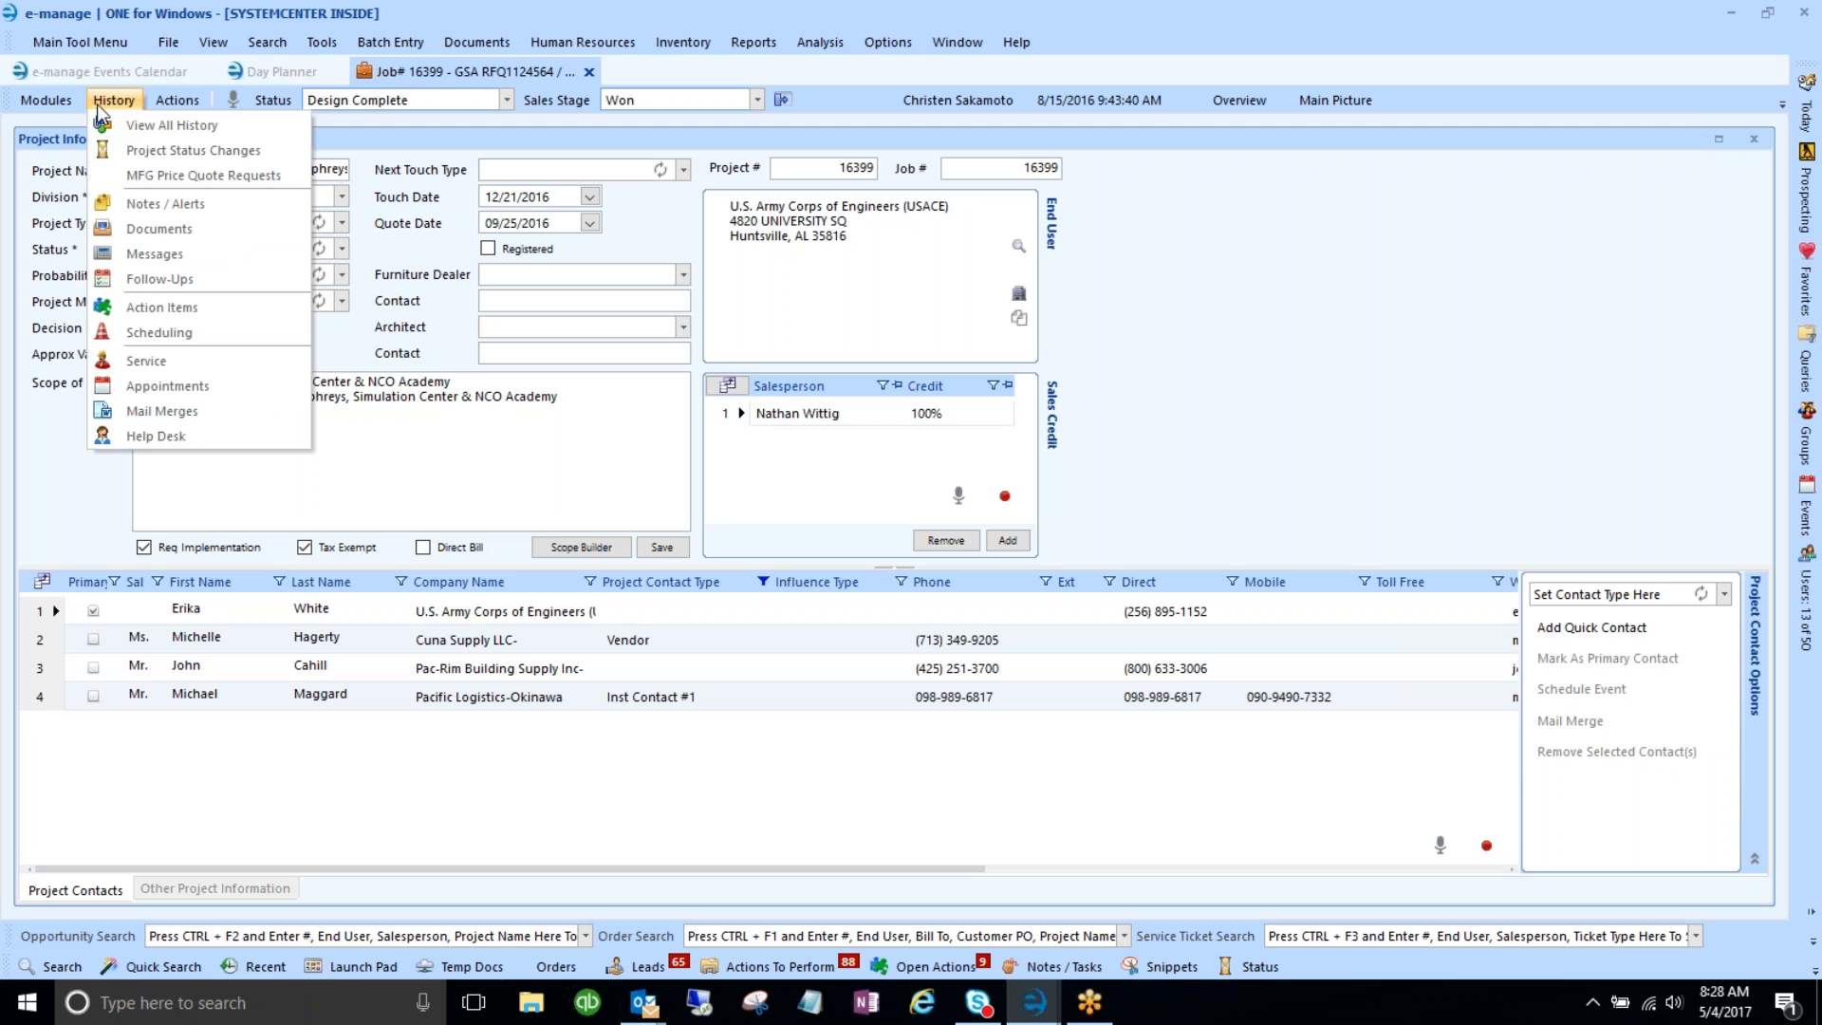
left_click(169, 234)
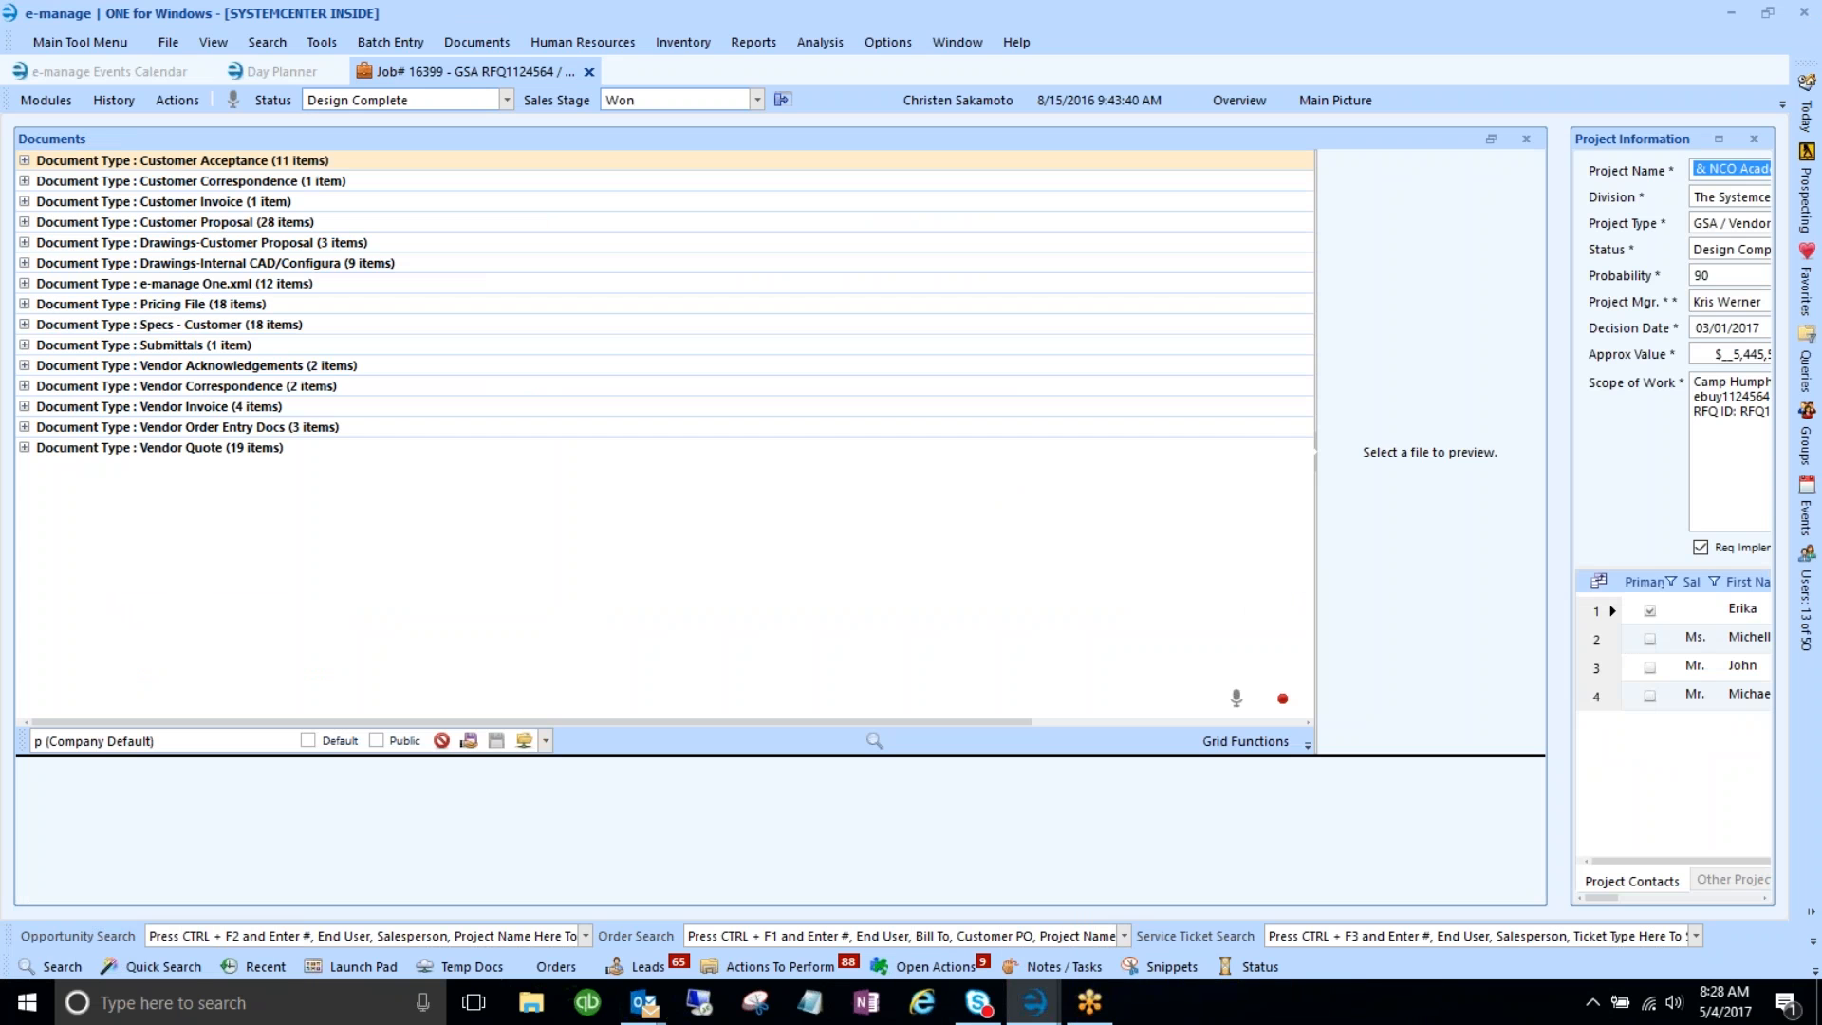
left_click(111, 101)
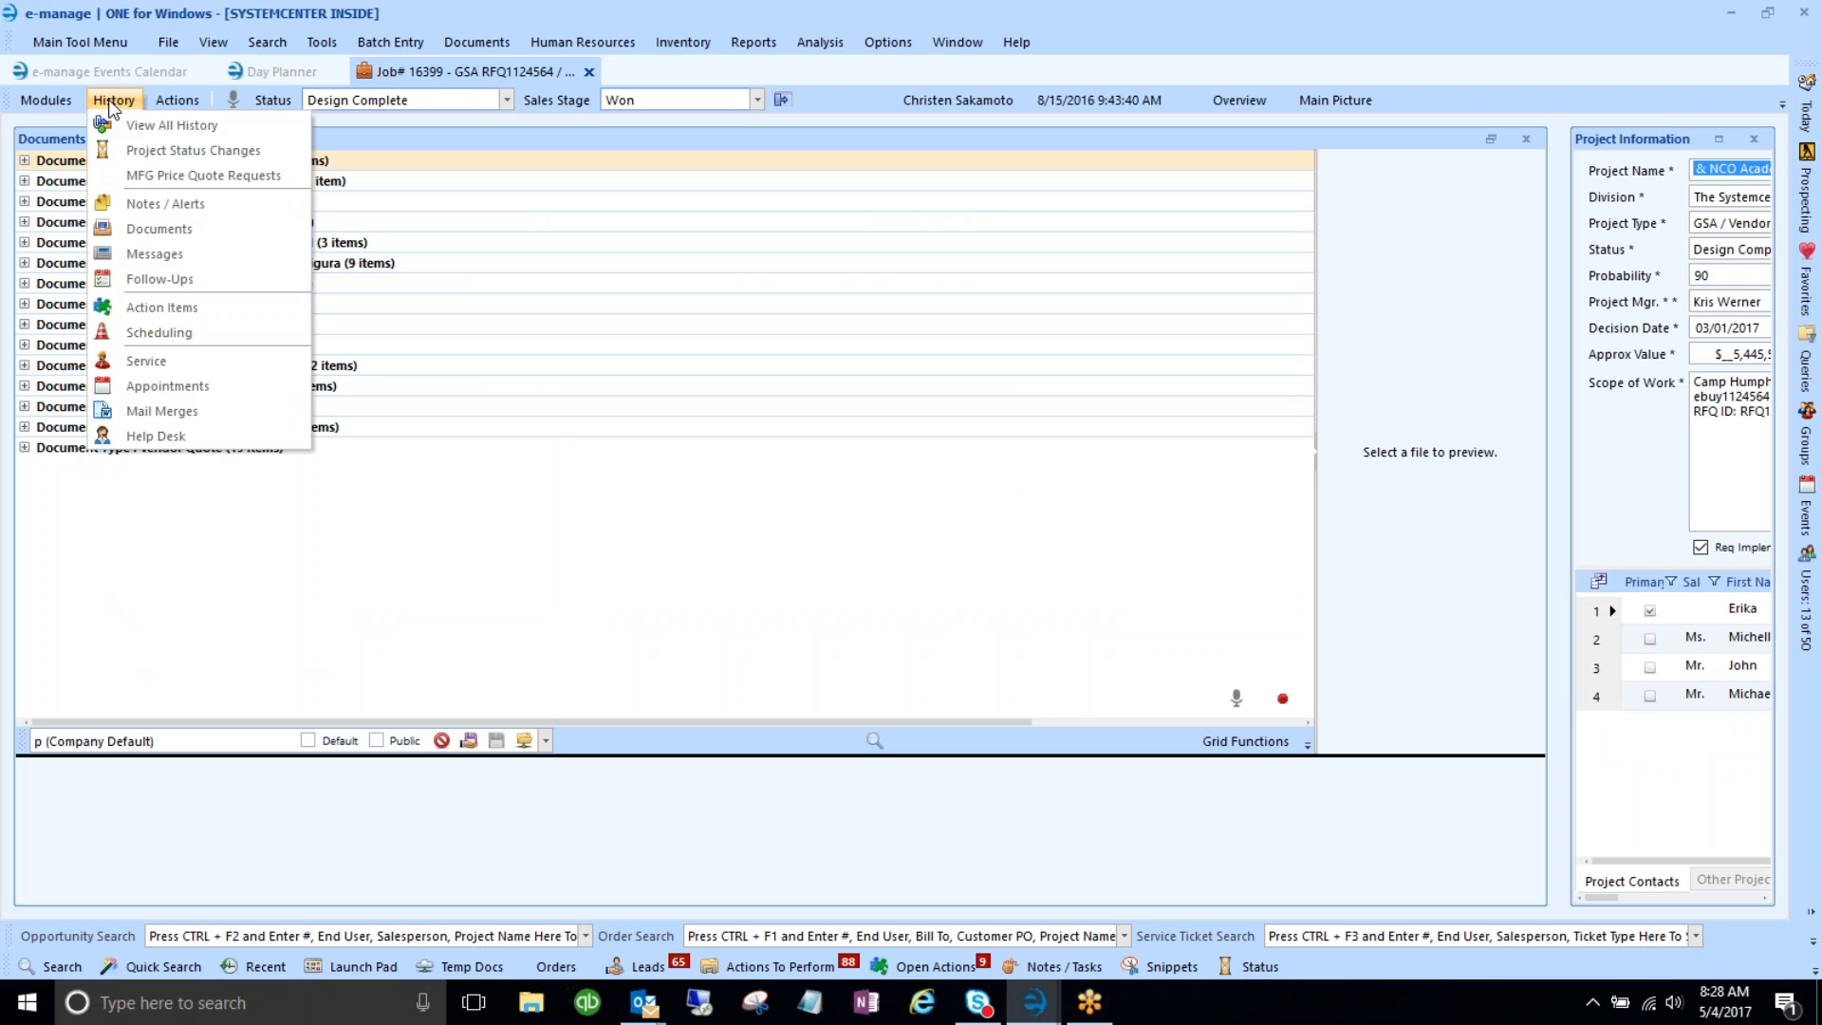
- Show job 16399's Notes / Alerts and open the Note Type dropdown on its Accounting note
left_click(147, 202)
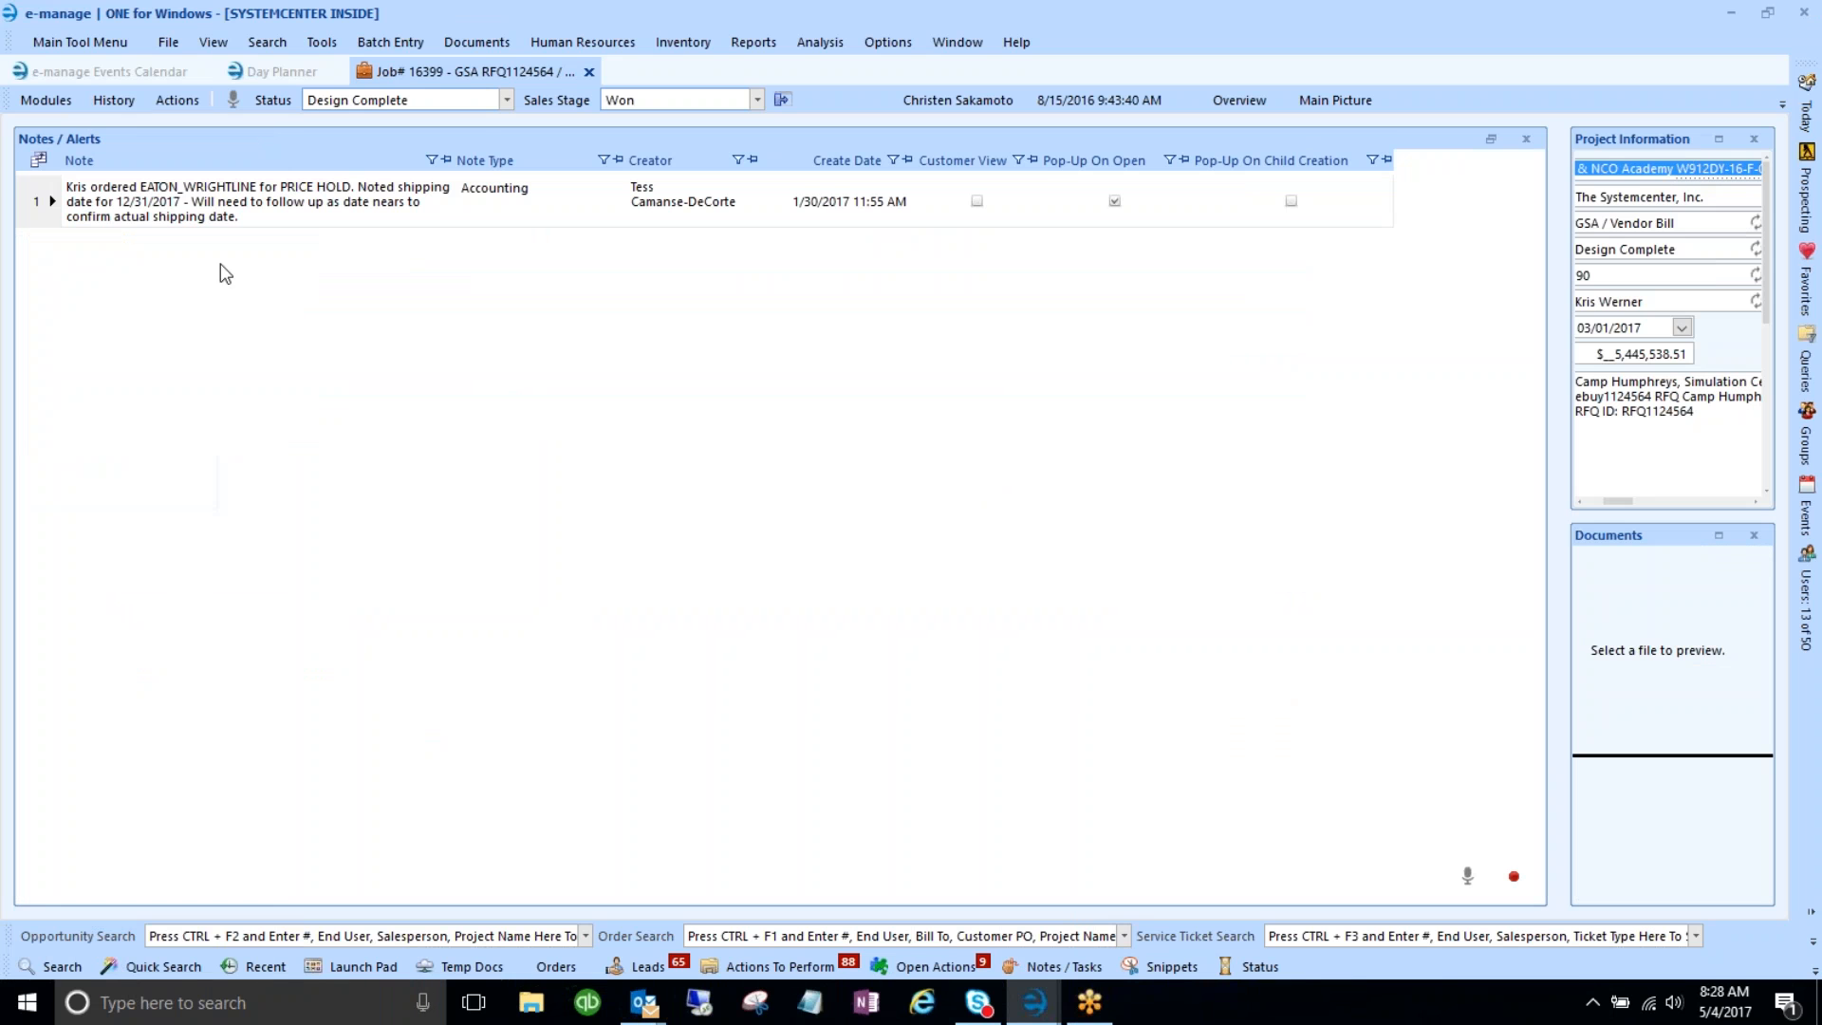
left_click(52, 224)
left_click(493, 203)
left_click(614, 199)
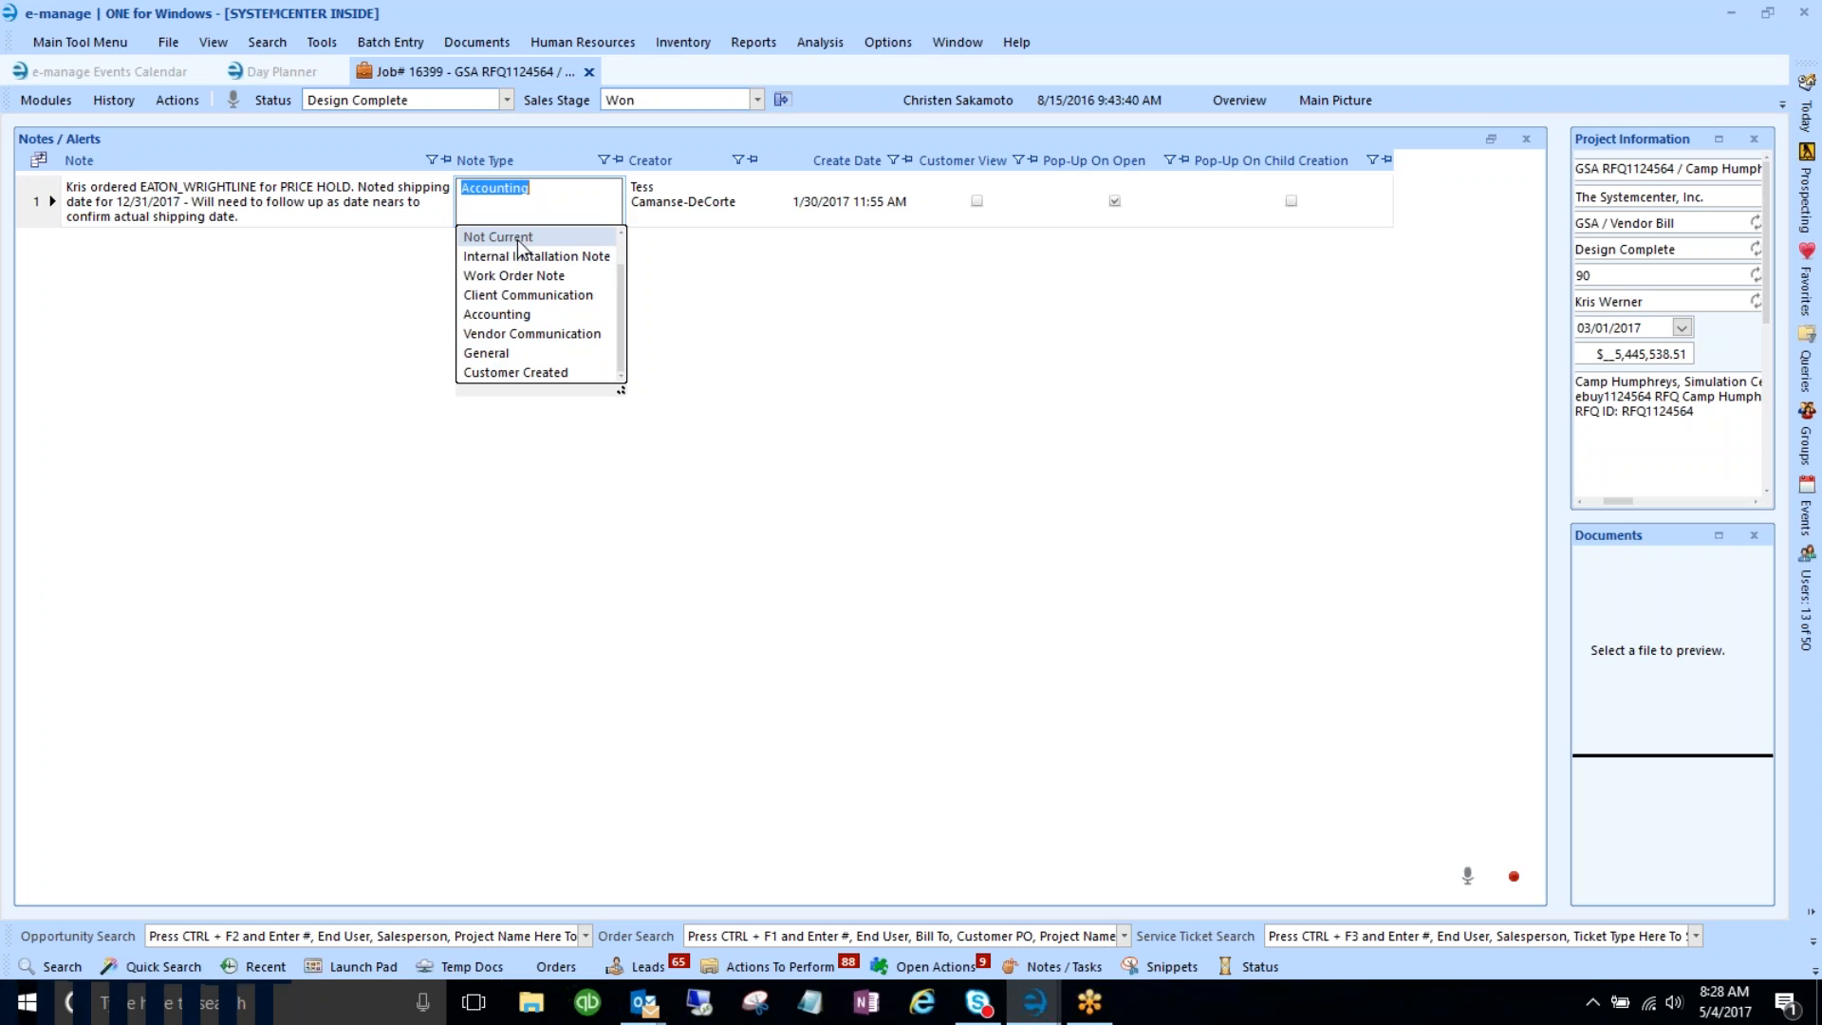
- Keep the note type as Accounting and dismiss a Note Type Contains filter unapplied
left_click(406, 211)
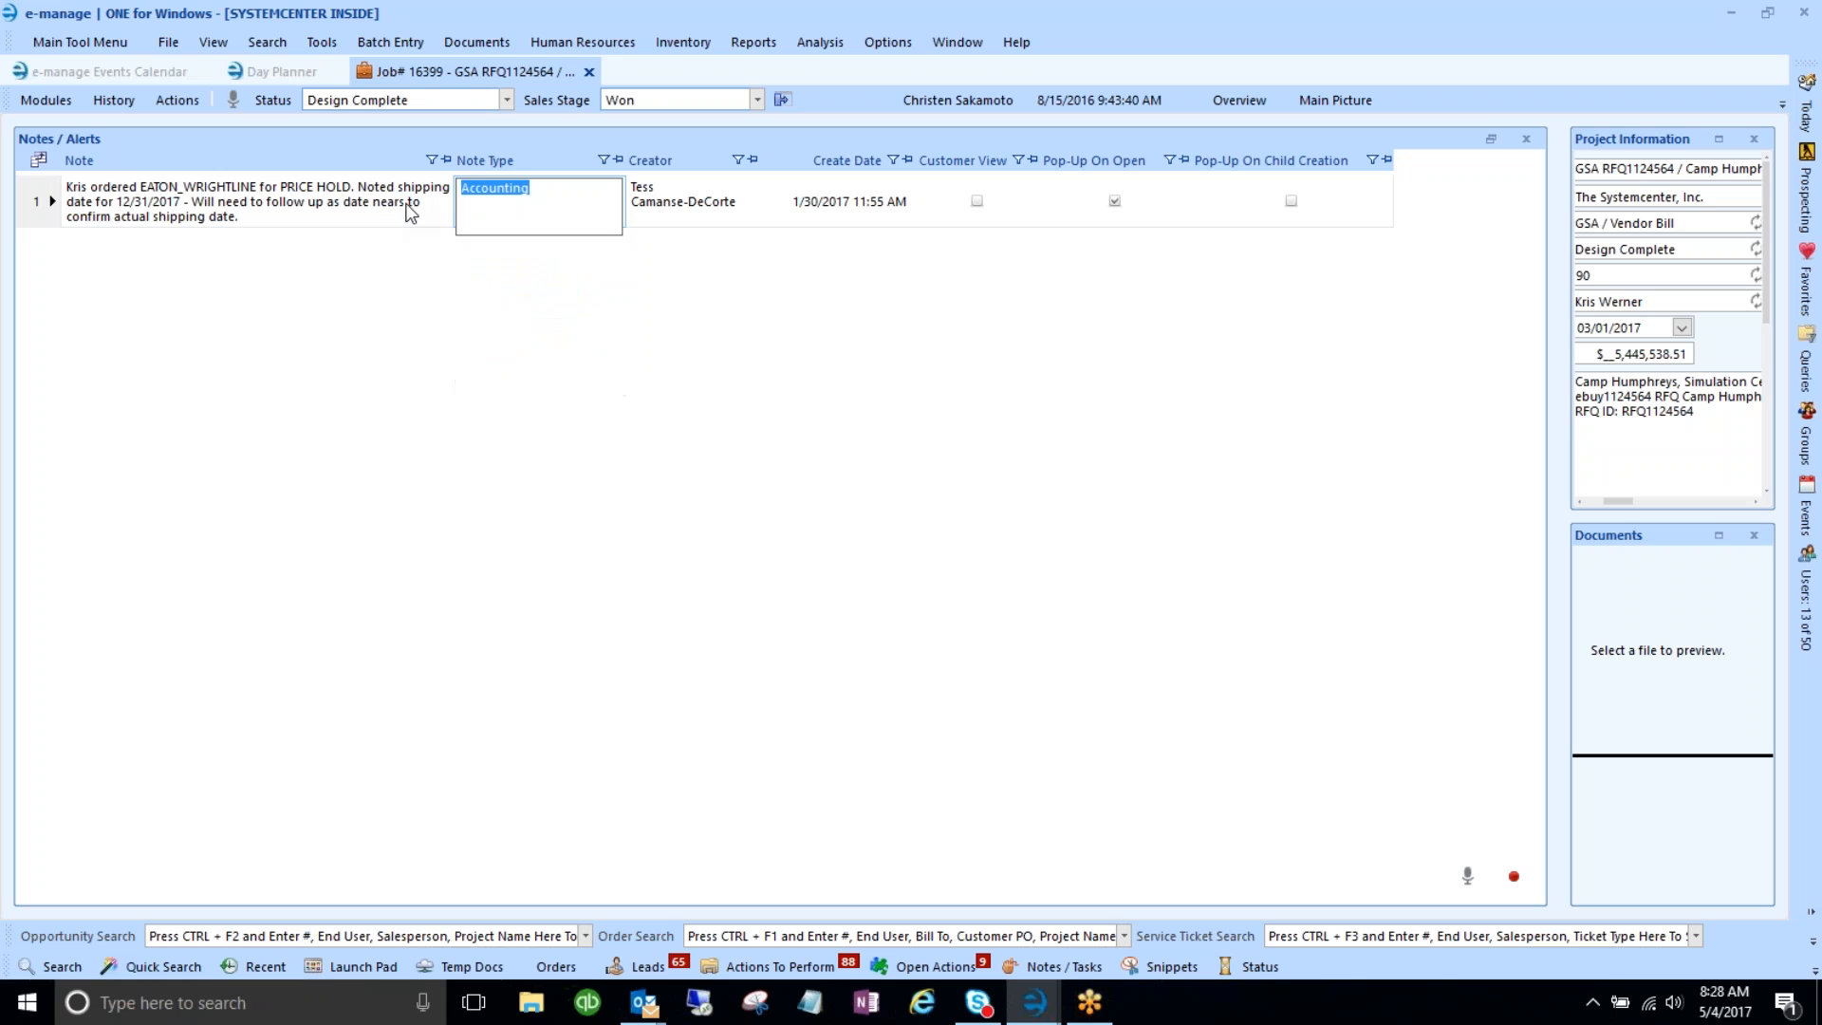
left_click(607, 158)
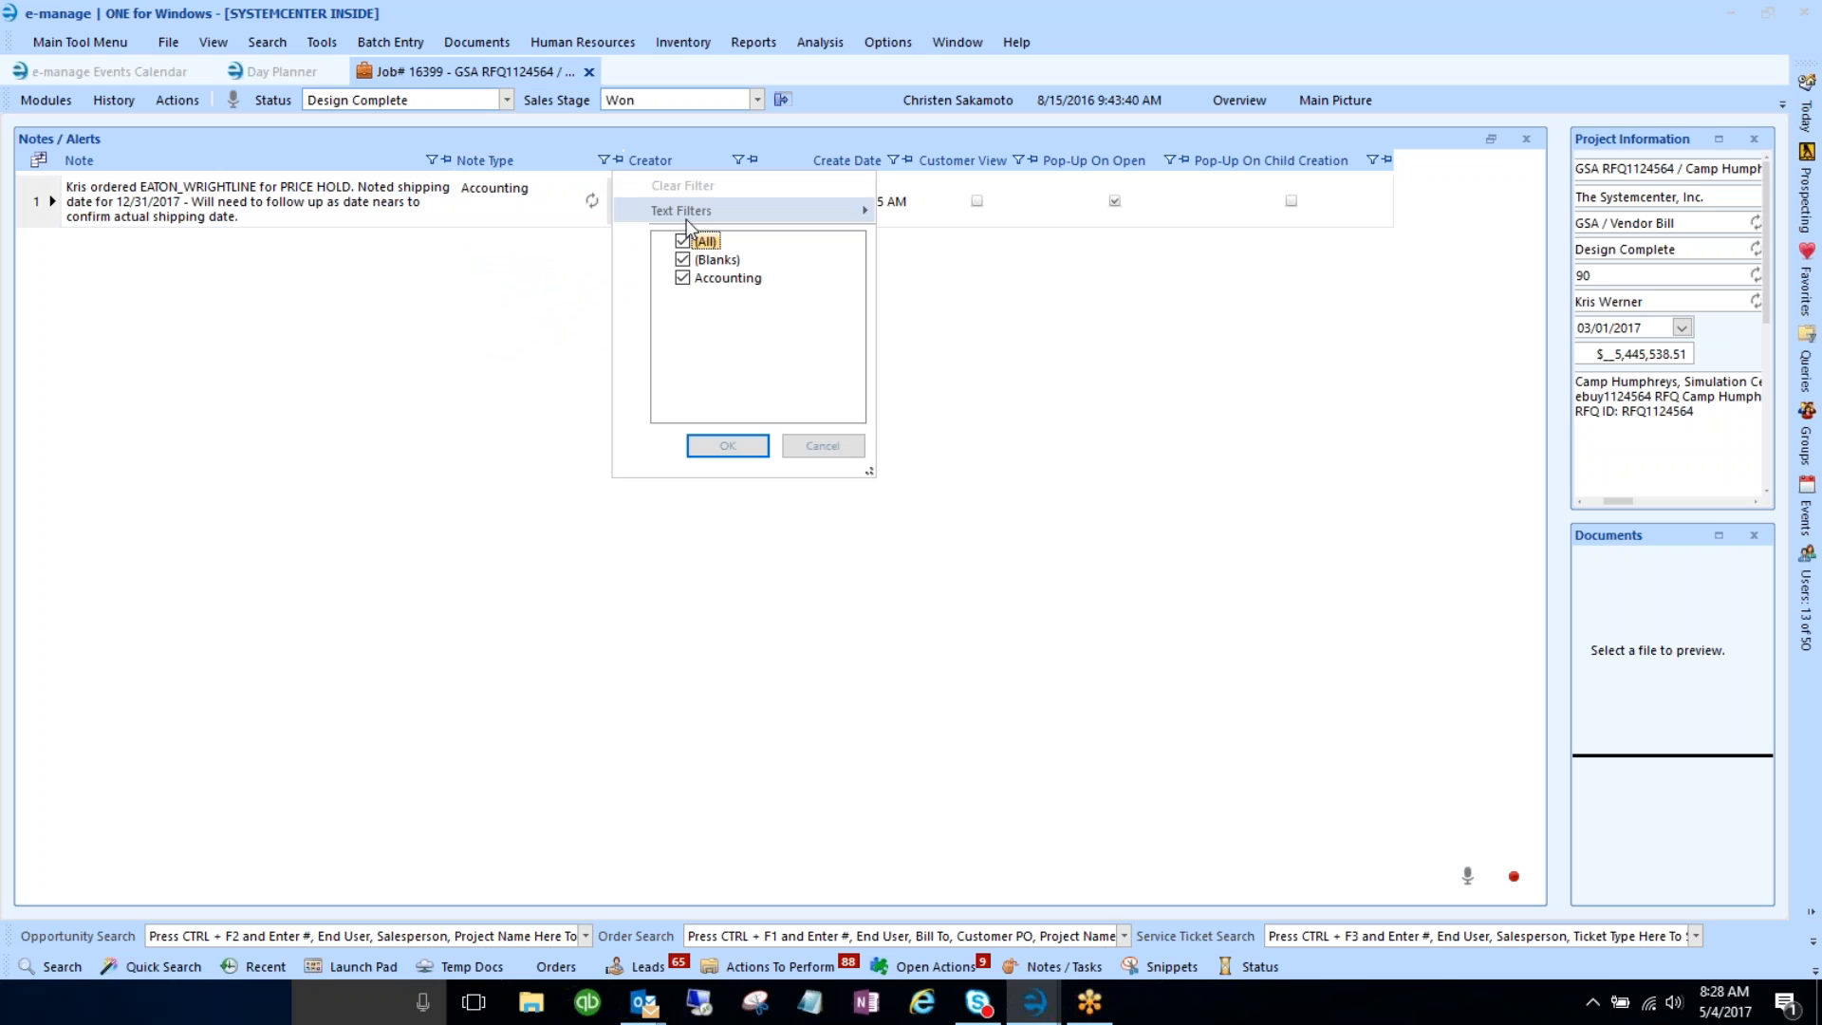
mouse_move(688, 212)
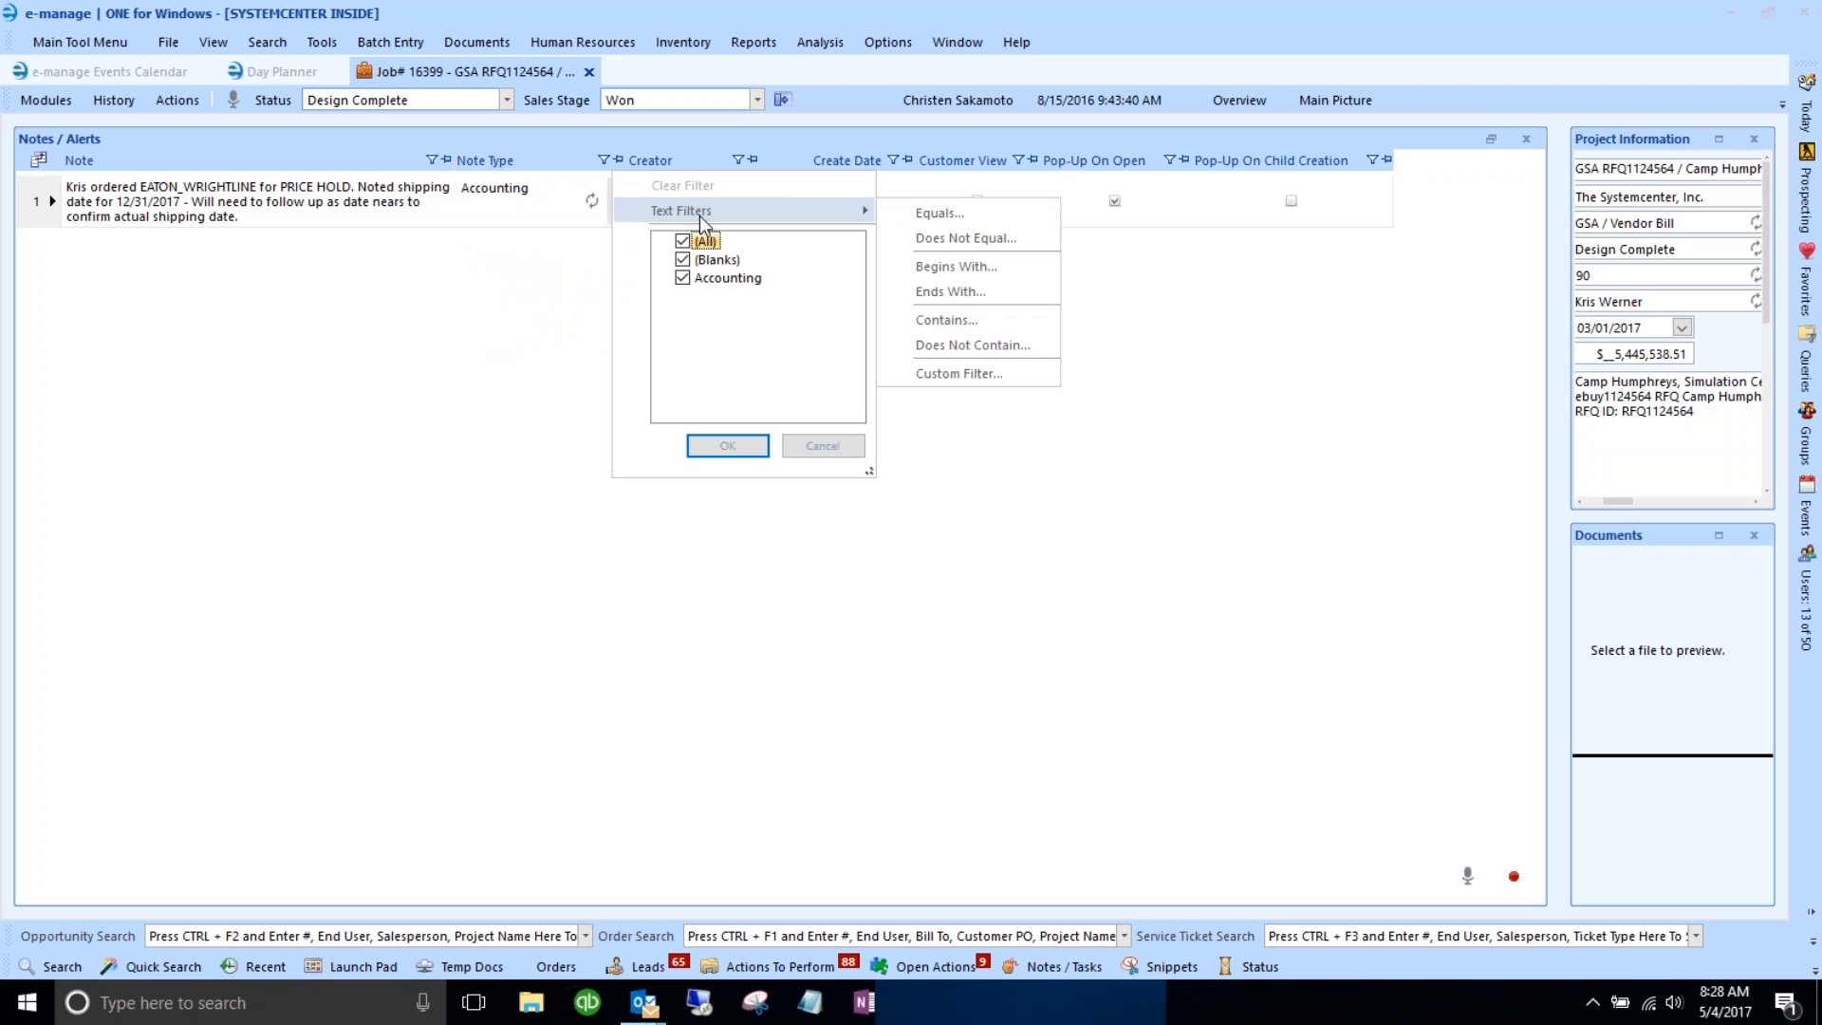
left_click(984, 323)
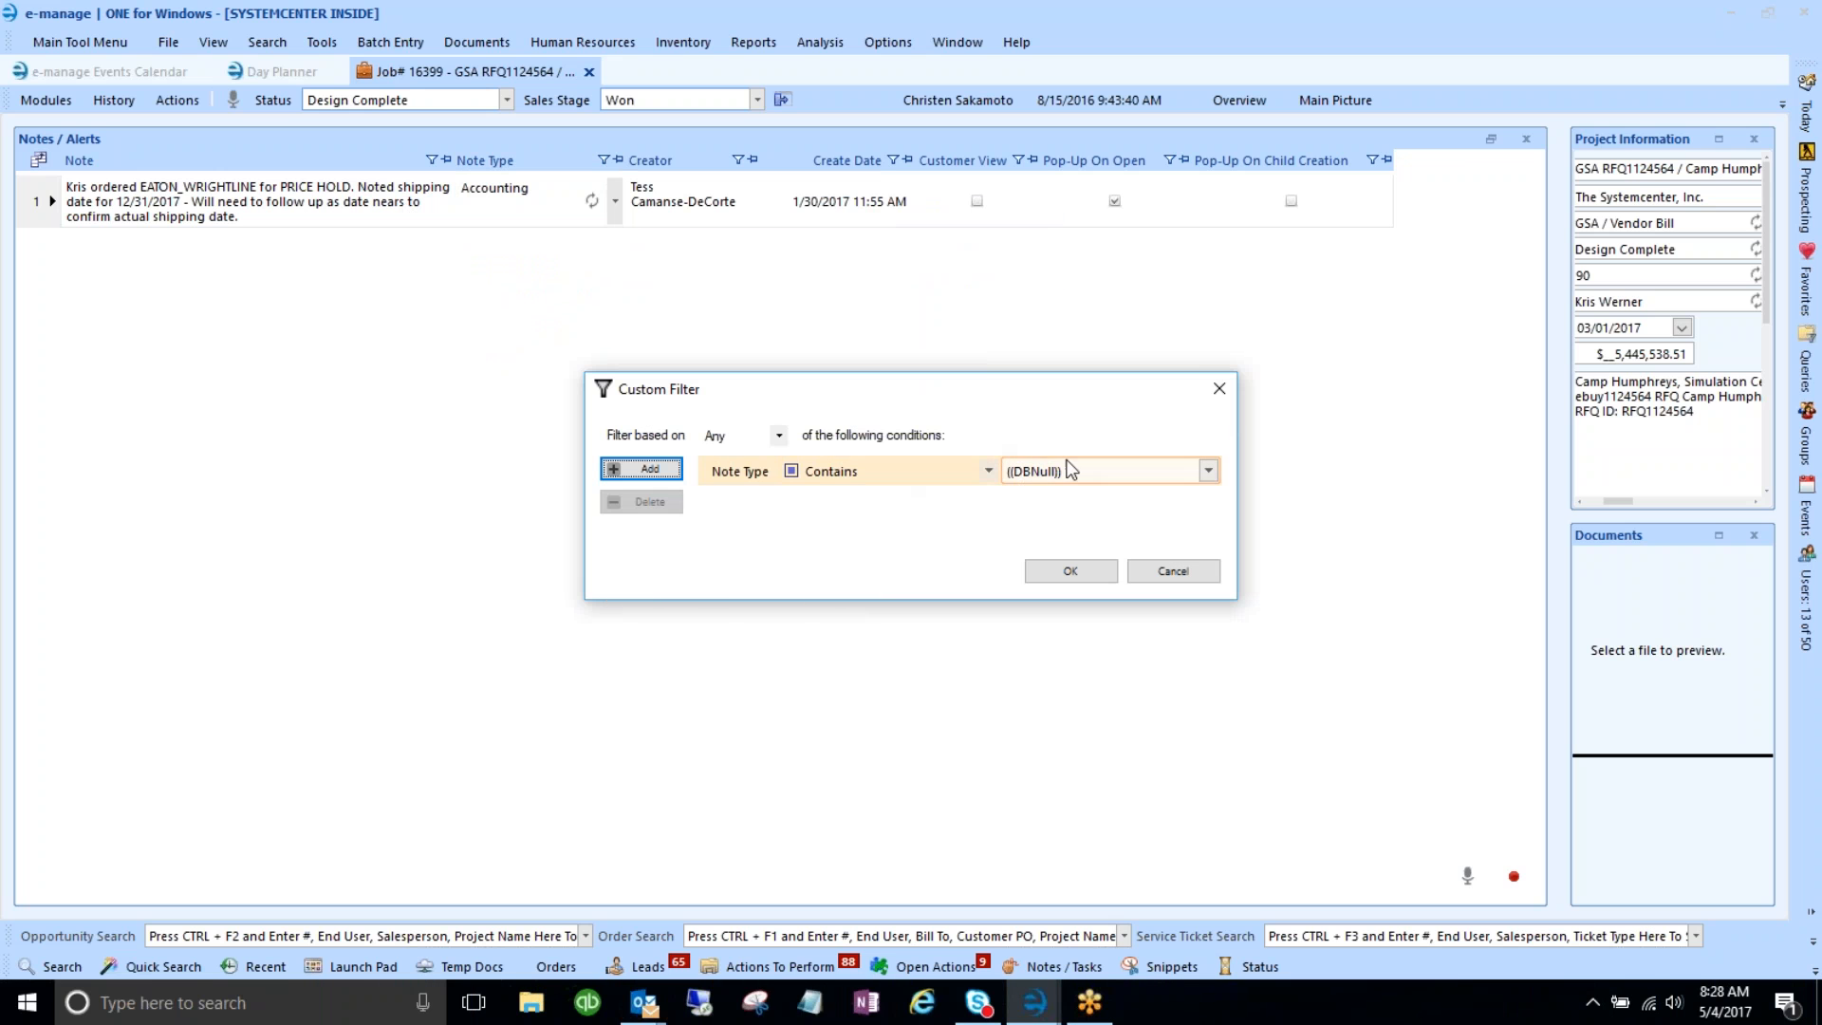
left_click(1218, 389)
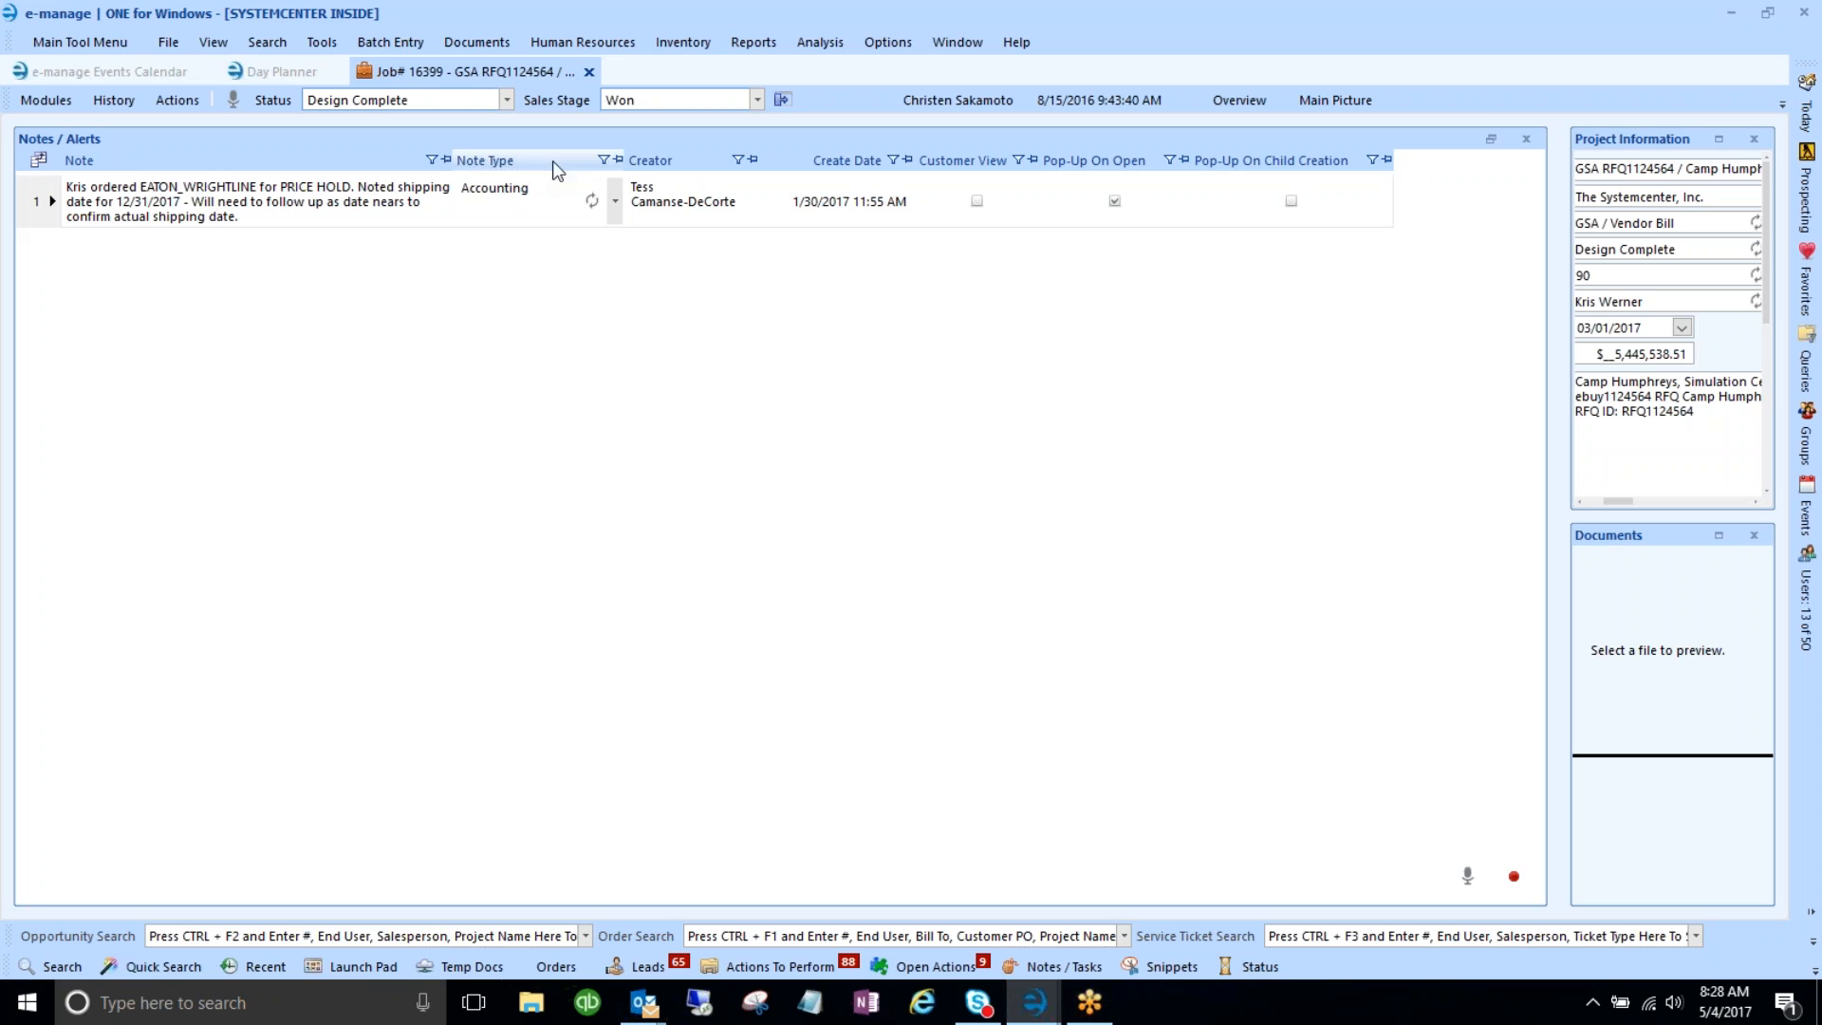
- Try a Note Type Contains filter with 'Not Cur', then leave the column unfiltered
left_click(603, 158)
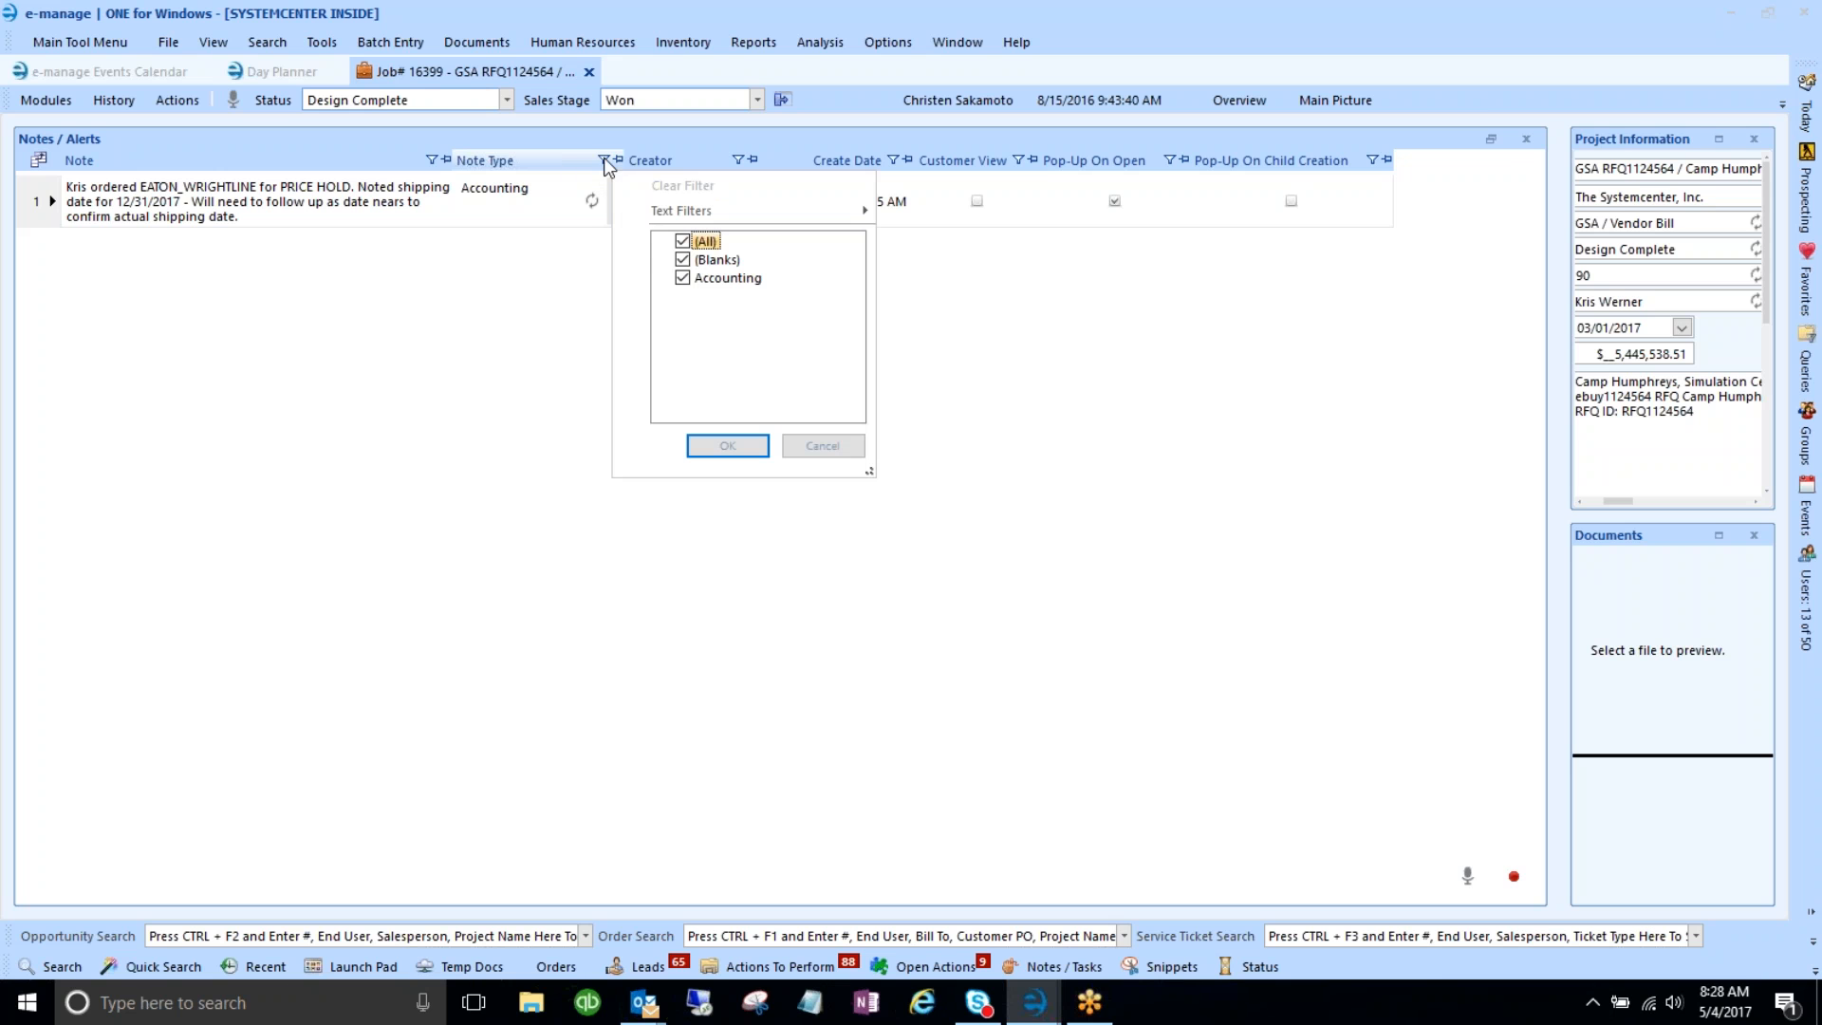
mouse_move(705, 216)
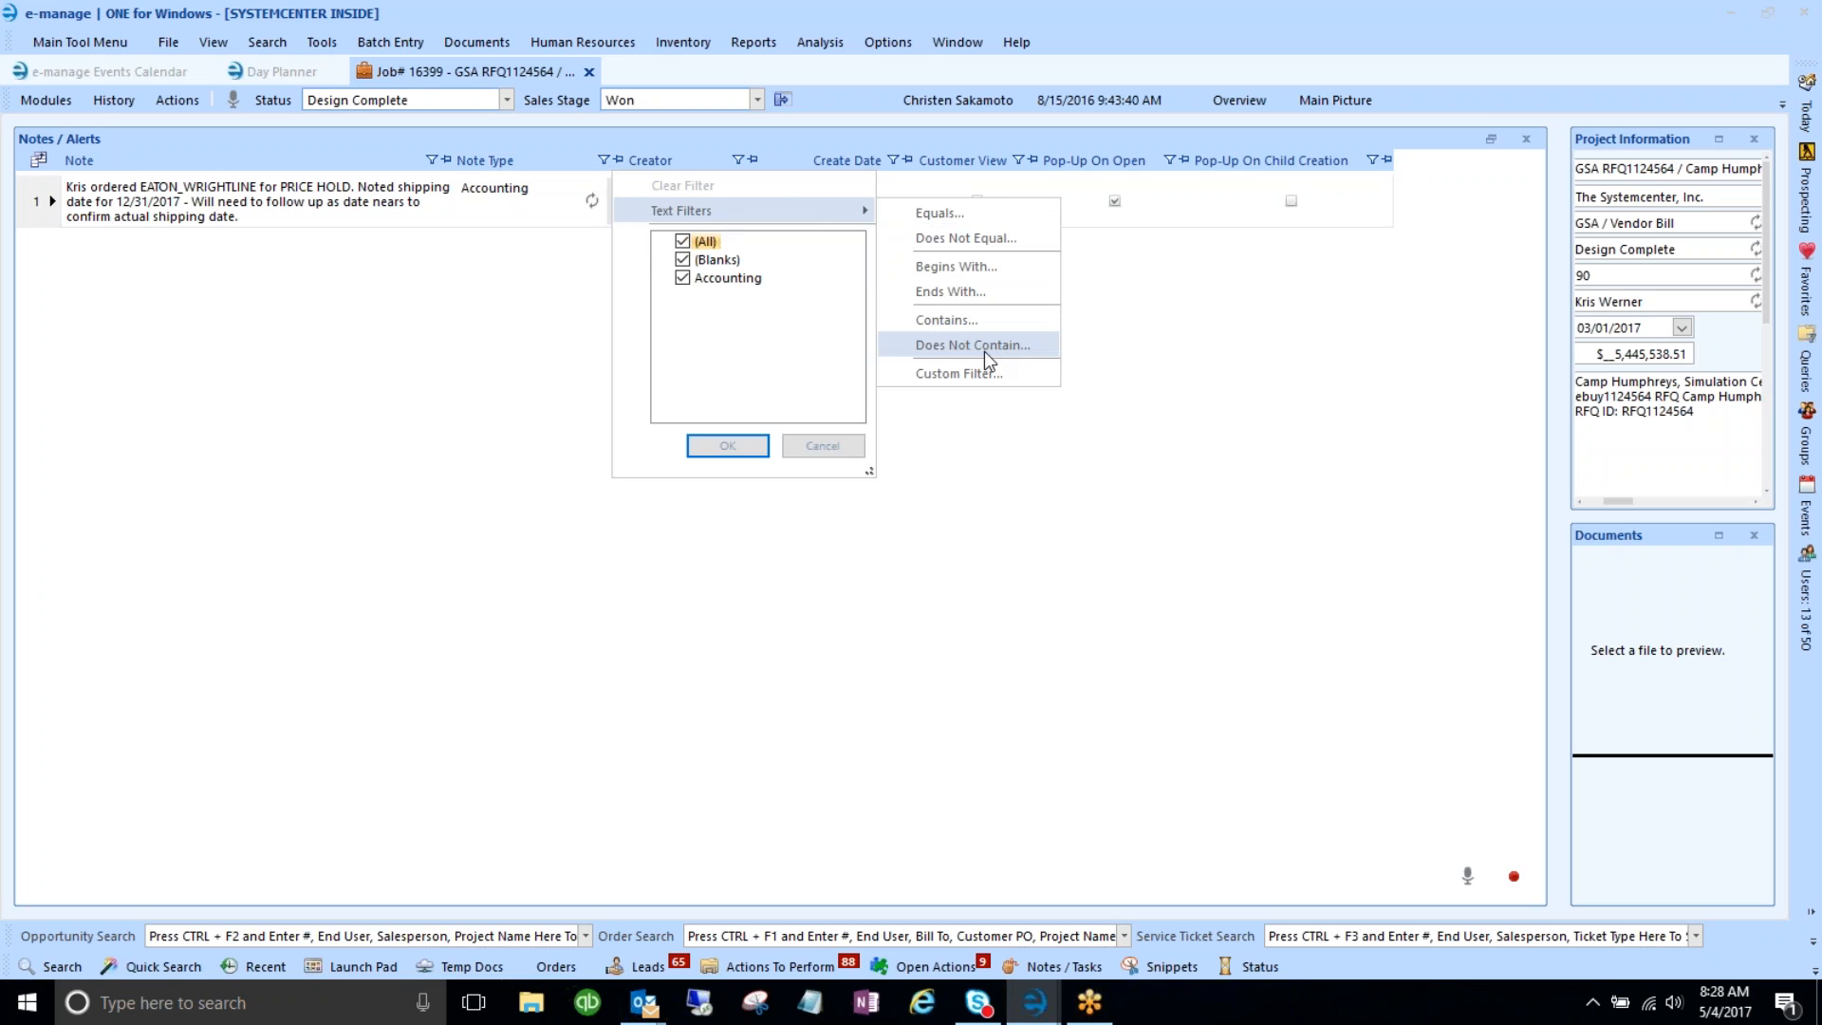
left_click(988, 326)
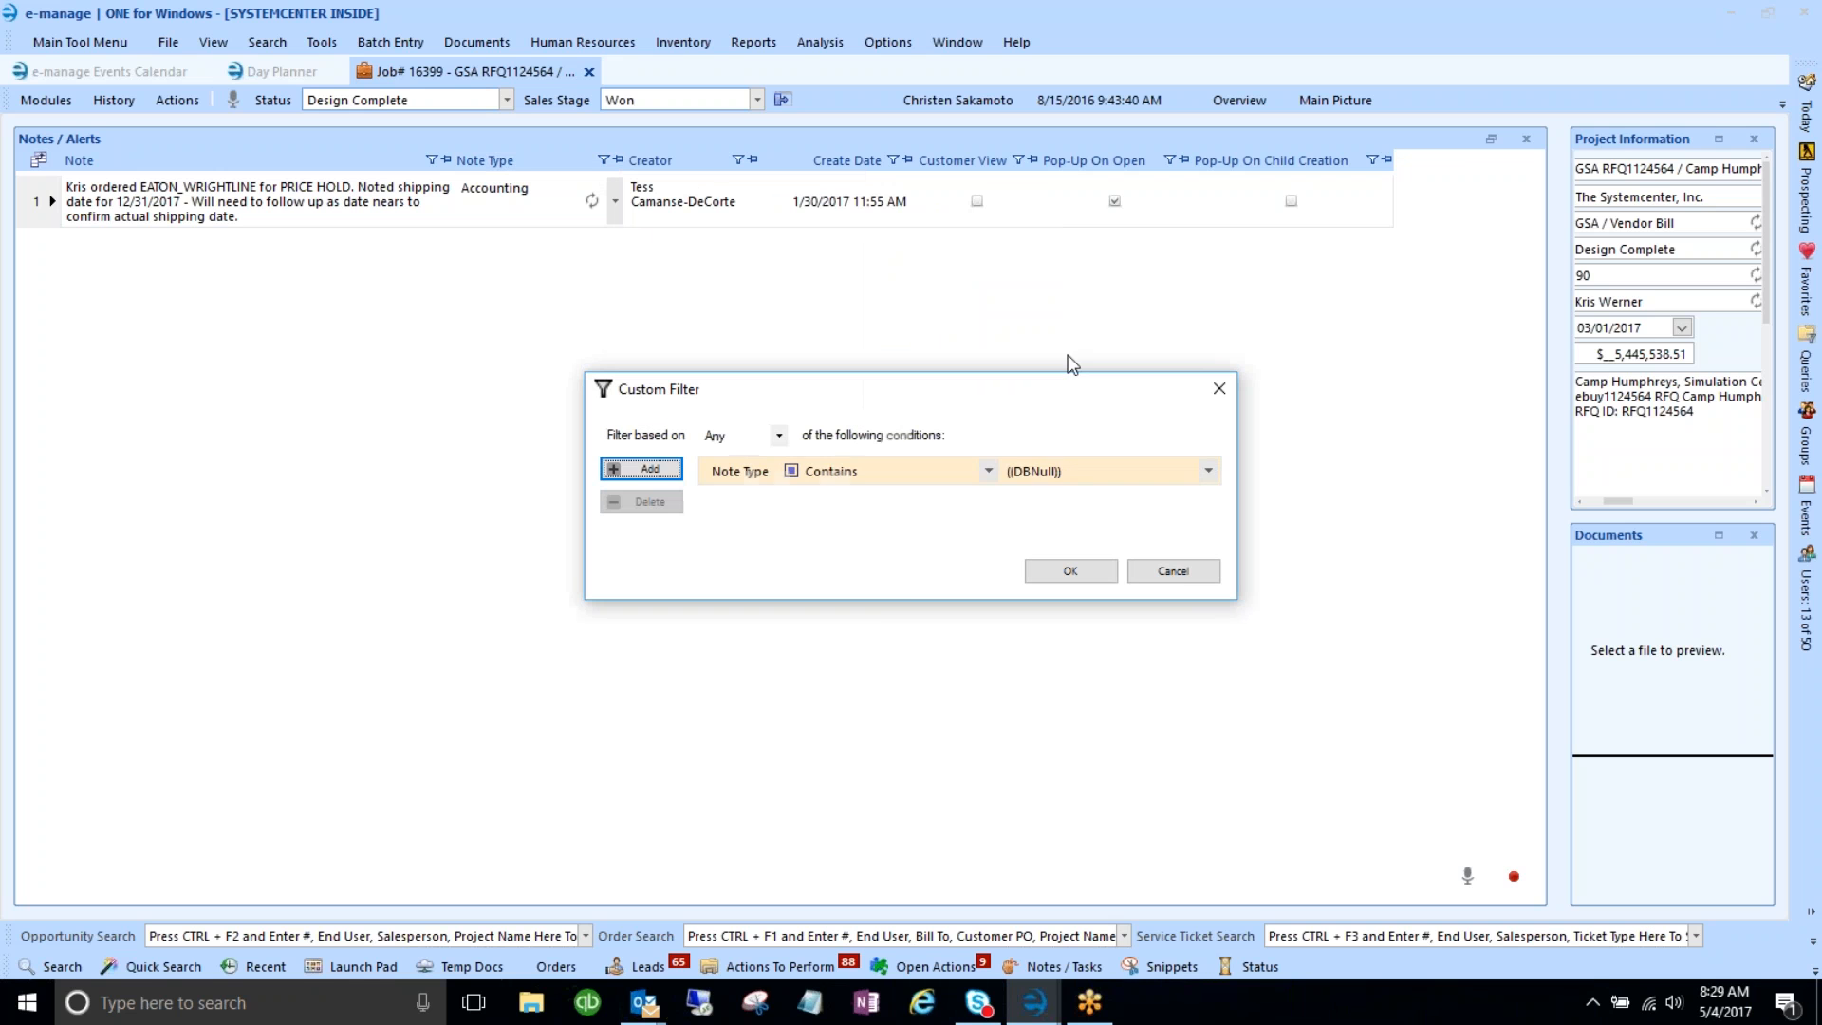
type("No")
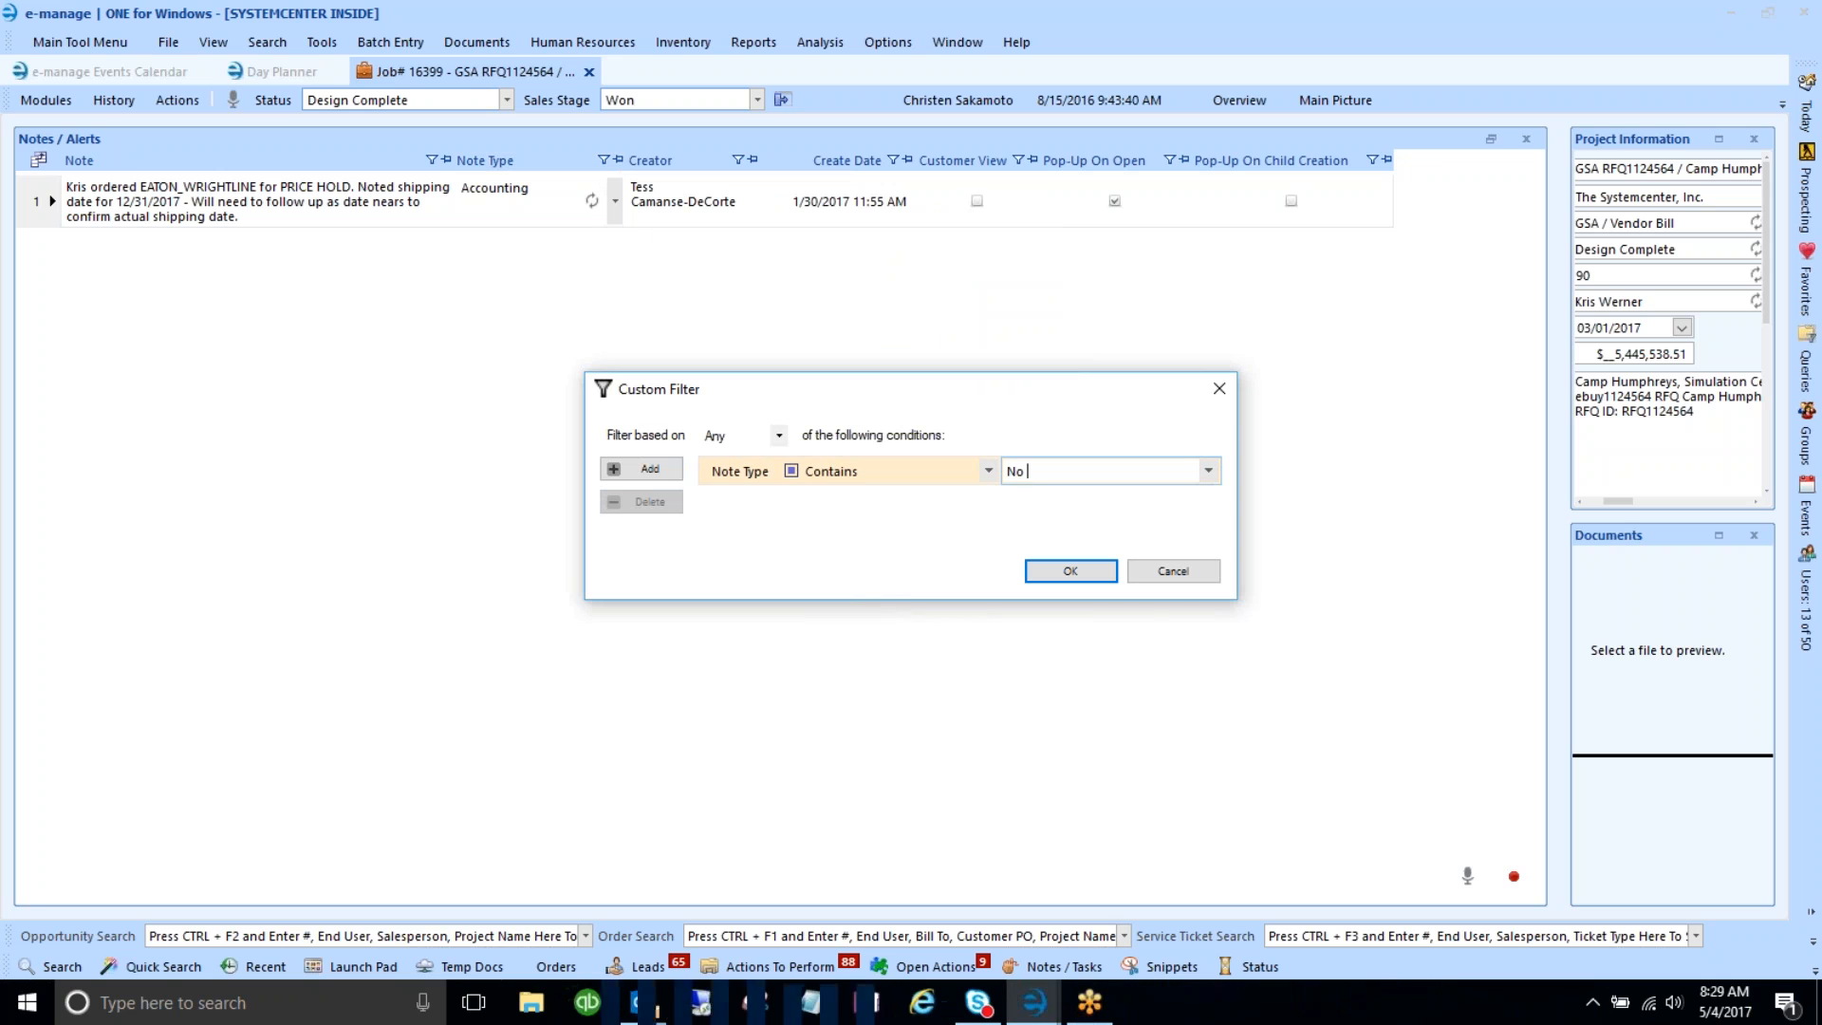
type("t ")
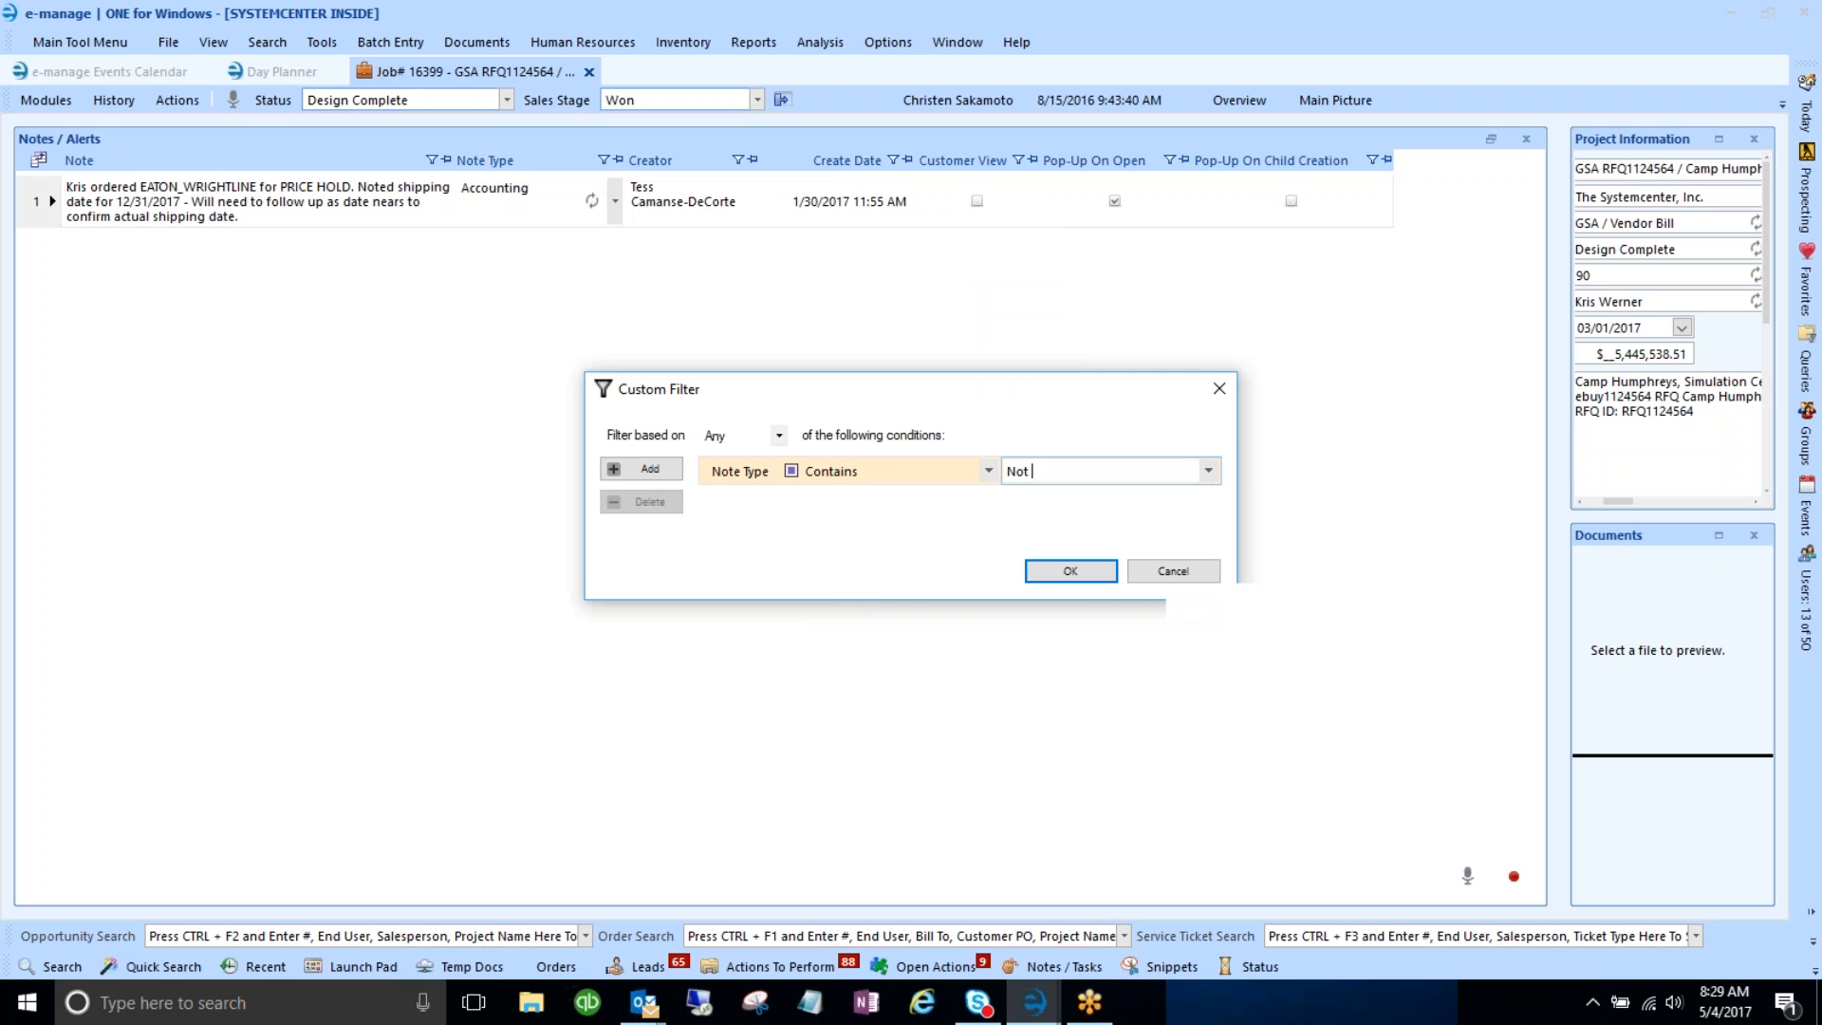
type("Cur")
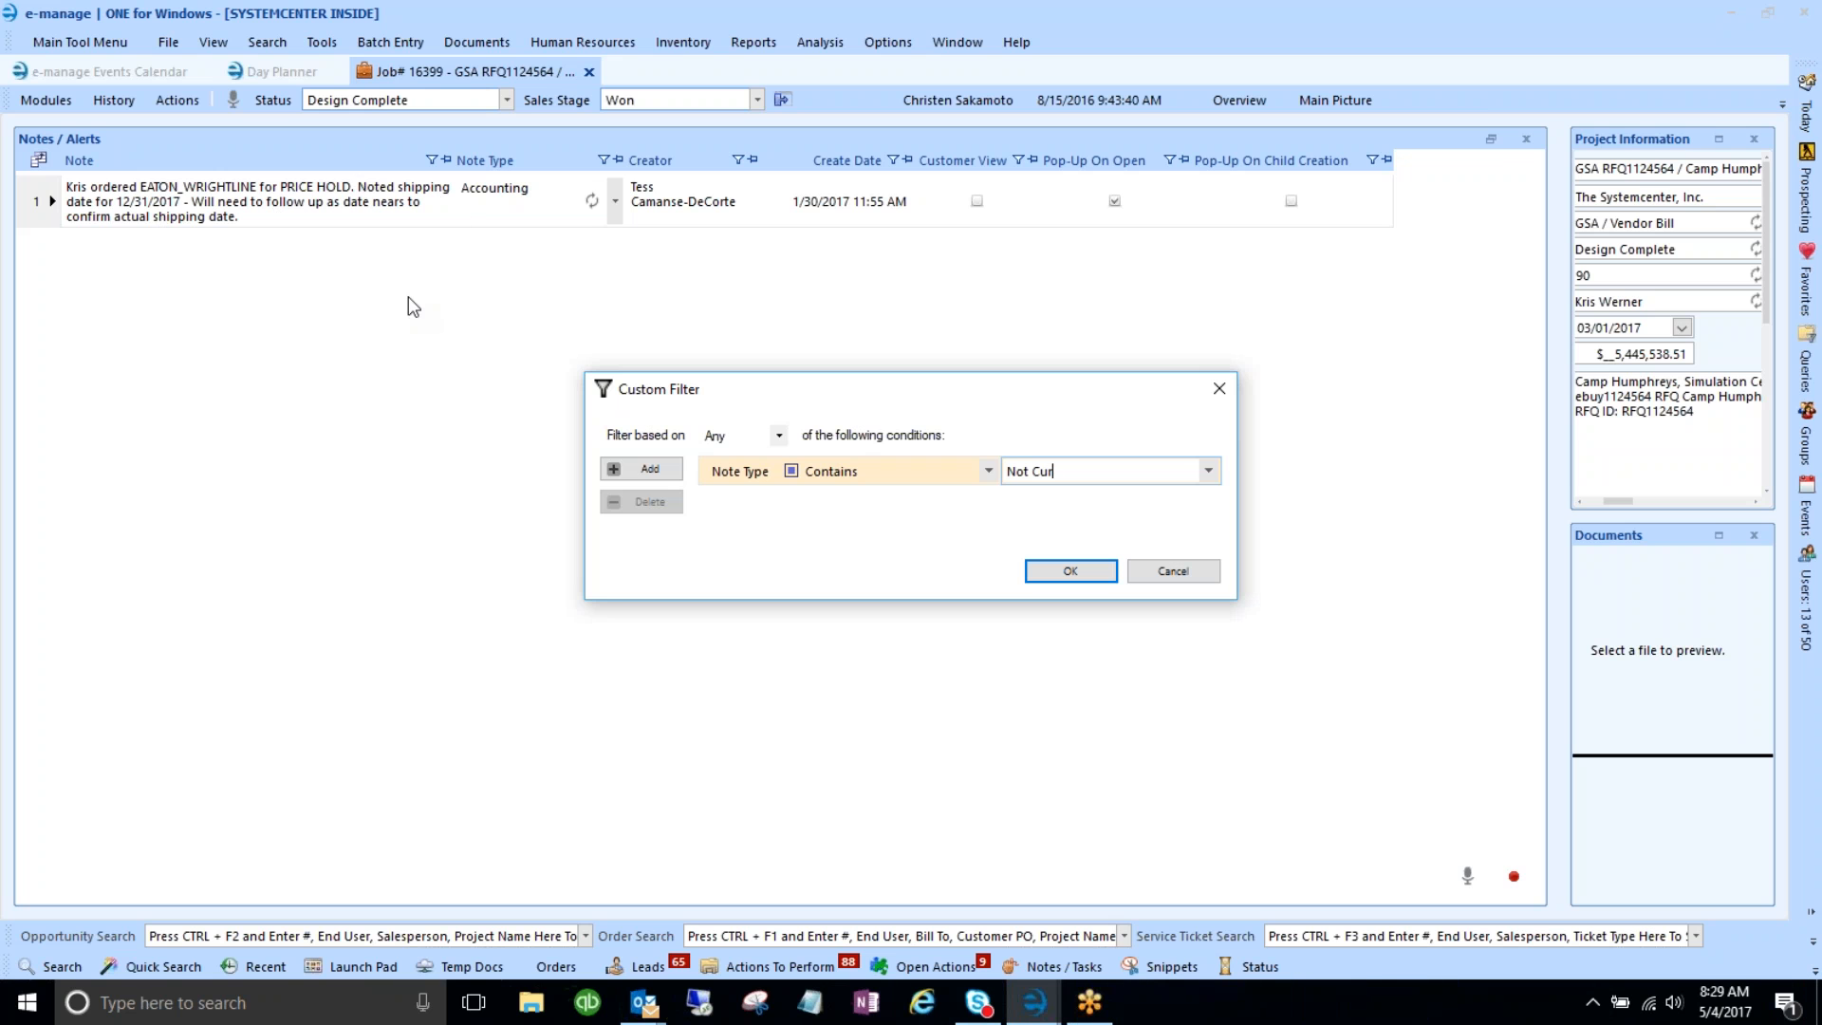
left_click(1219, 389)
left_click(604, 161)
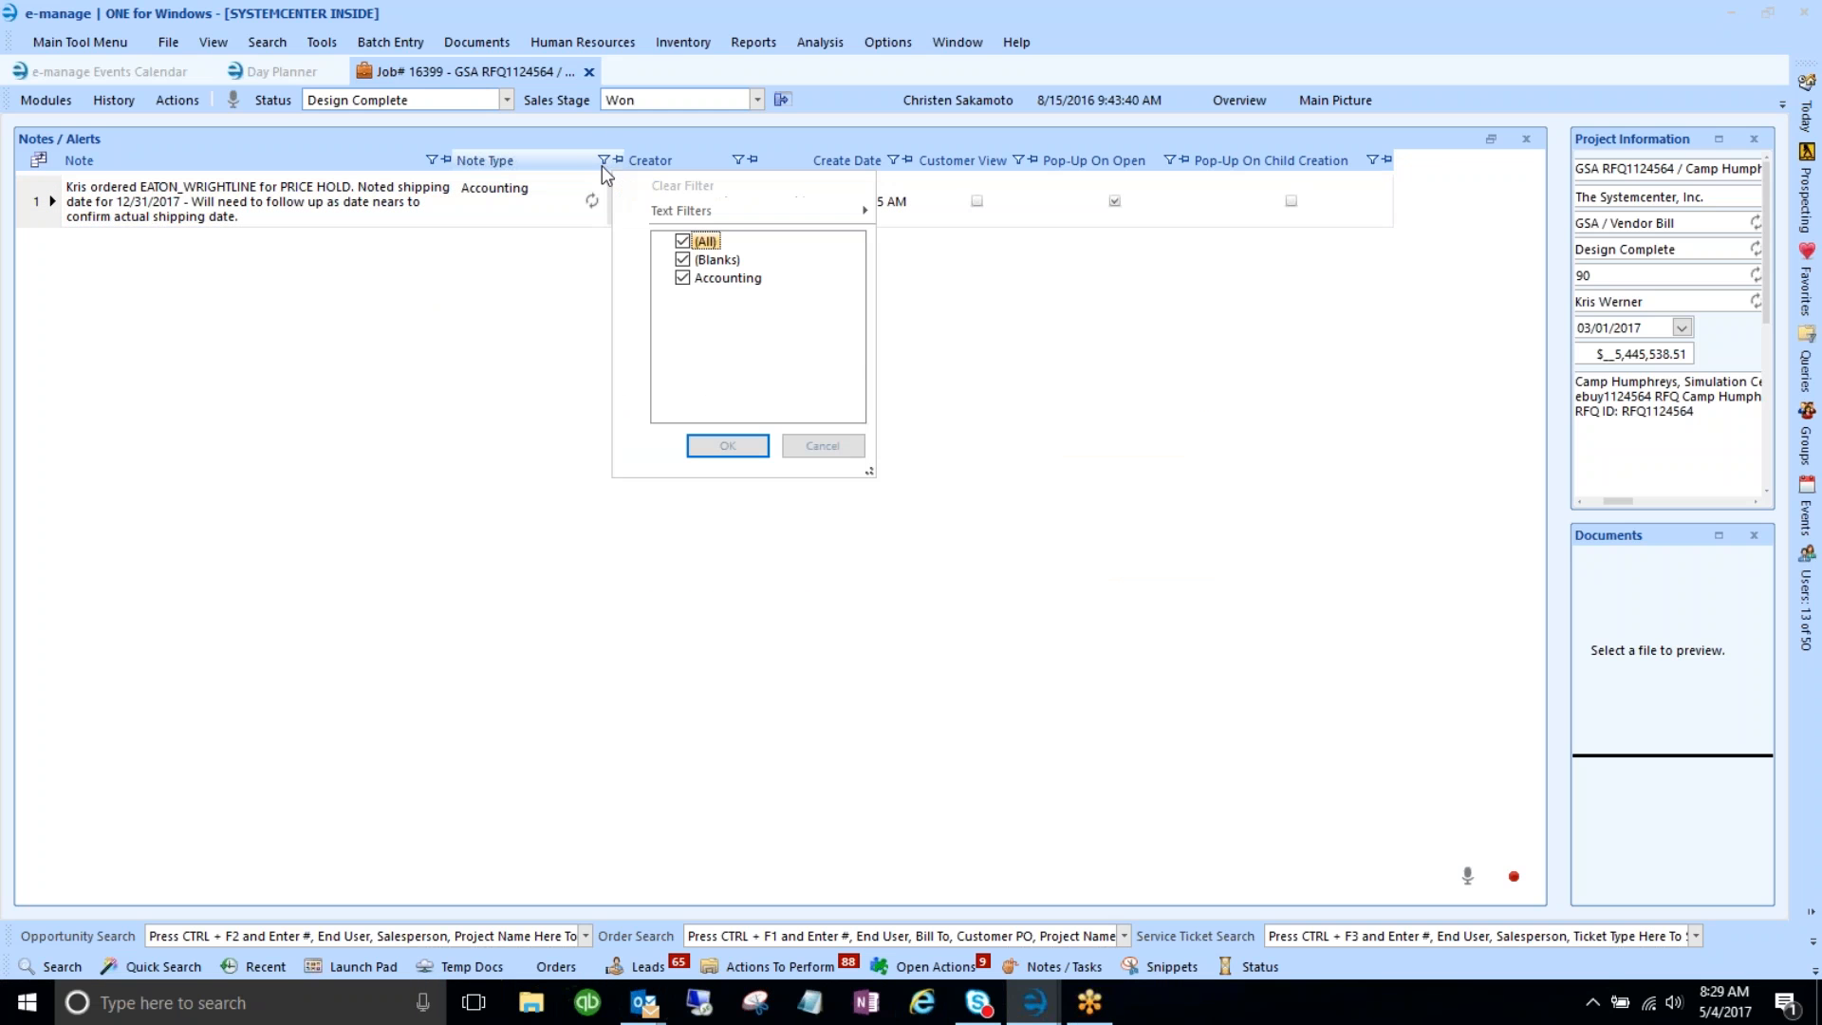
left_click(827, 447)
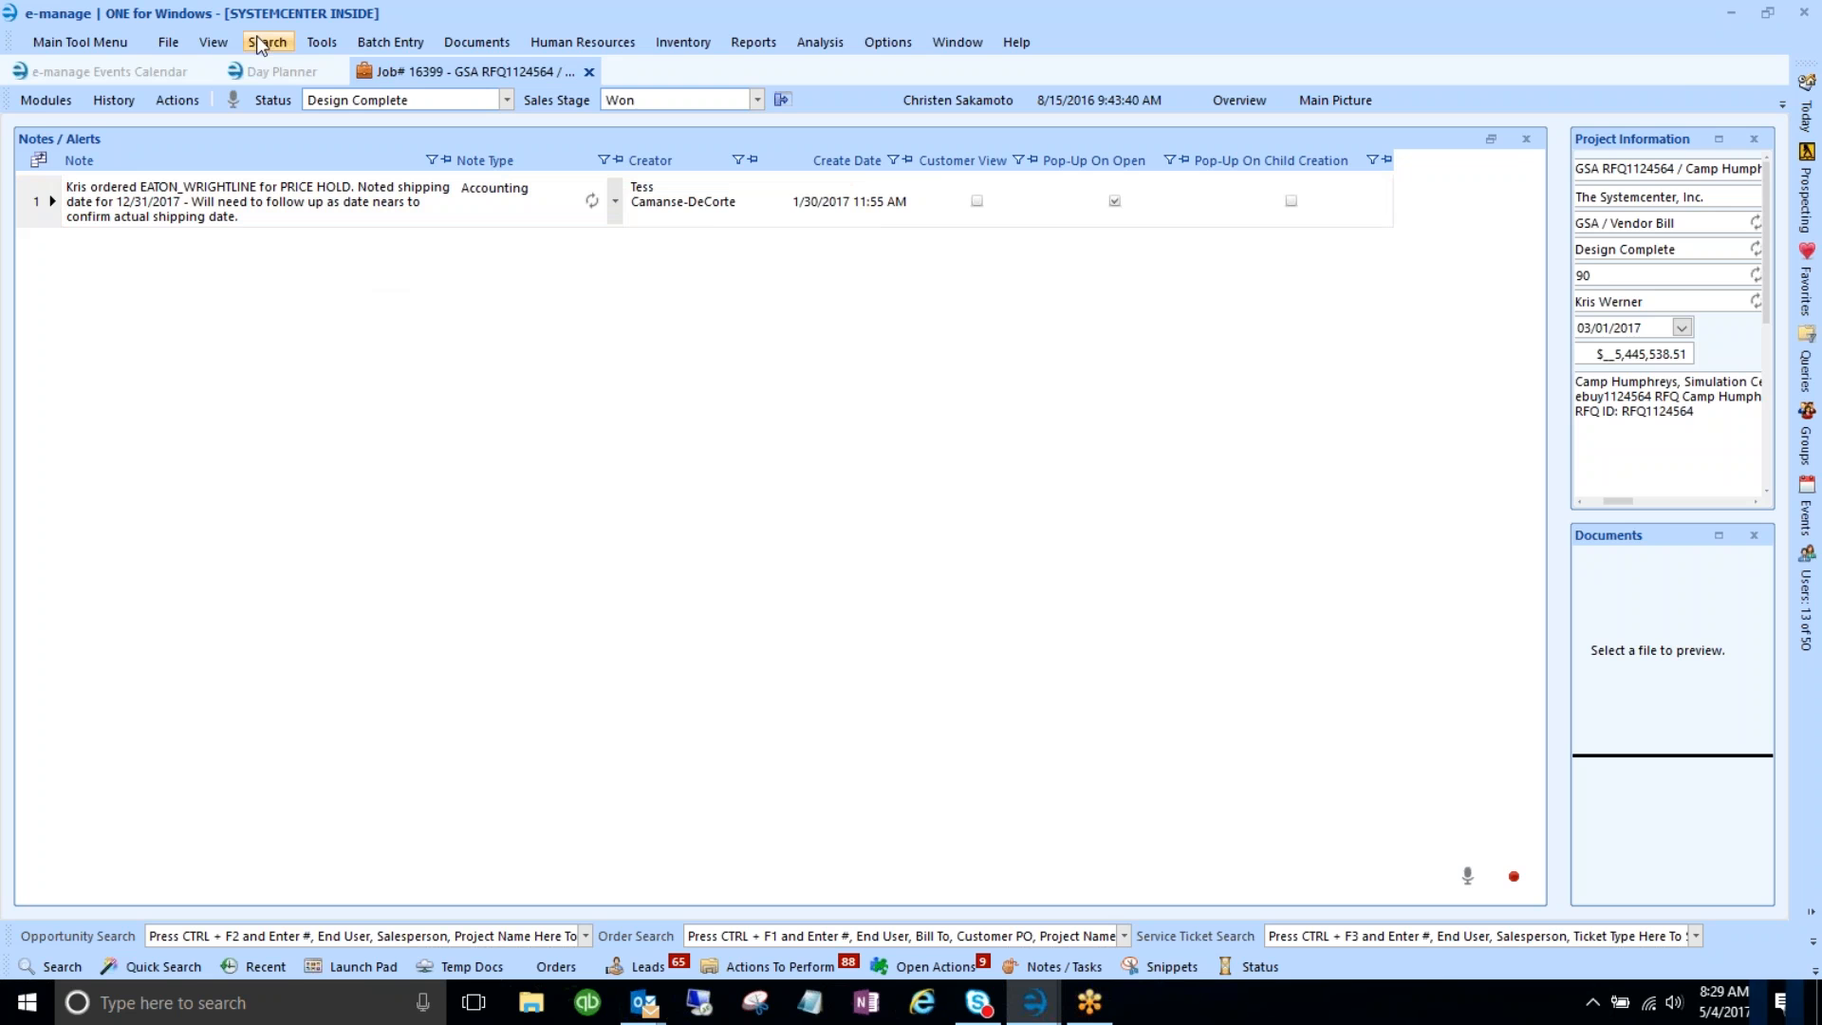
- On the Day Planner, scroll the Opportunities grid right and select Windward Community College
left_click(262, 71)
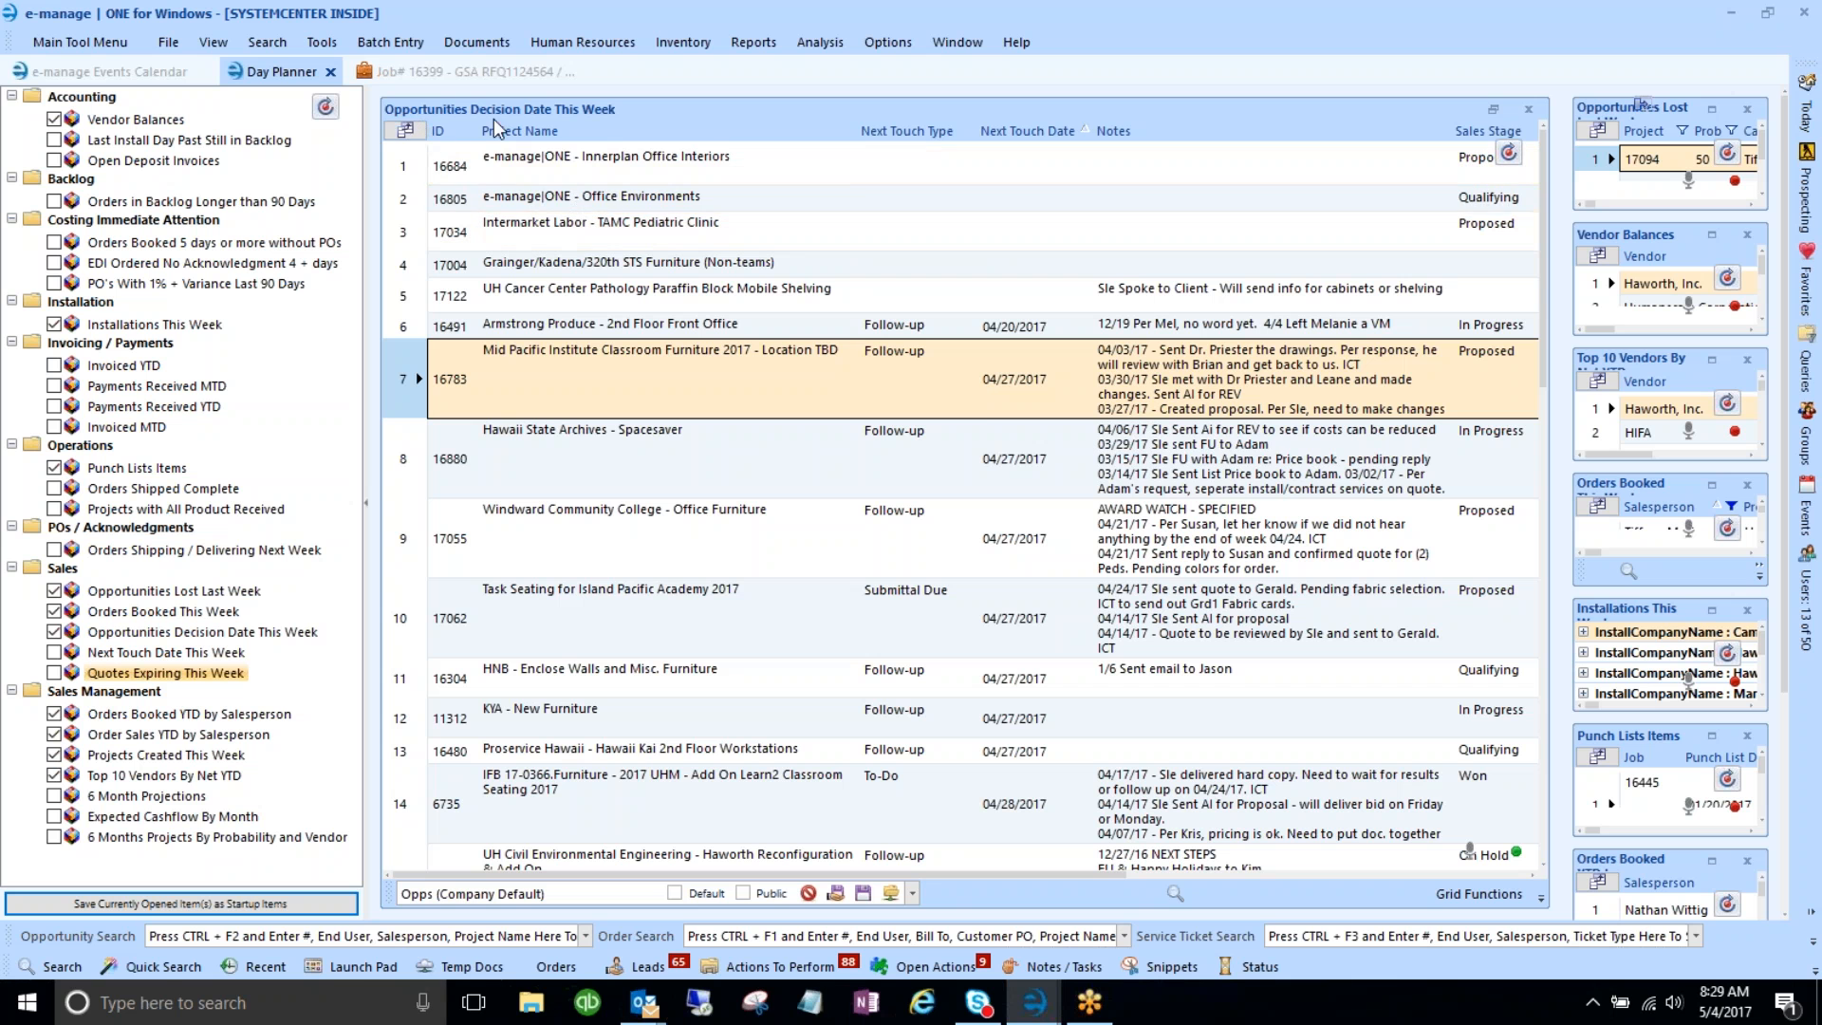
left_click_drag(1014, 875, 1419, 883)
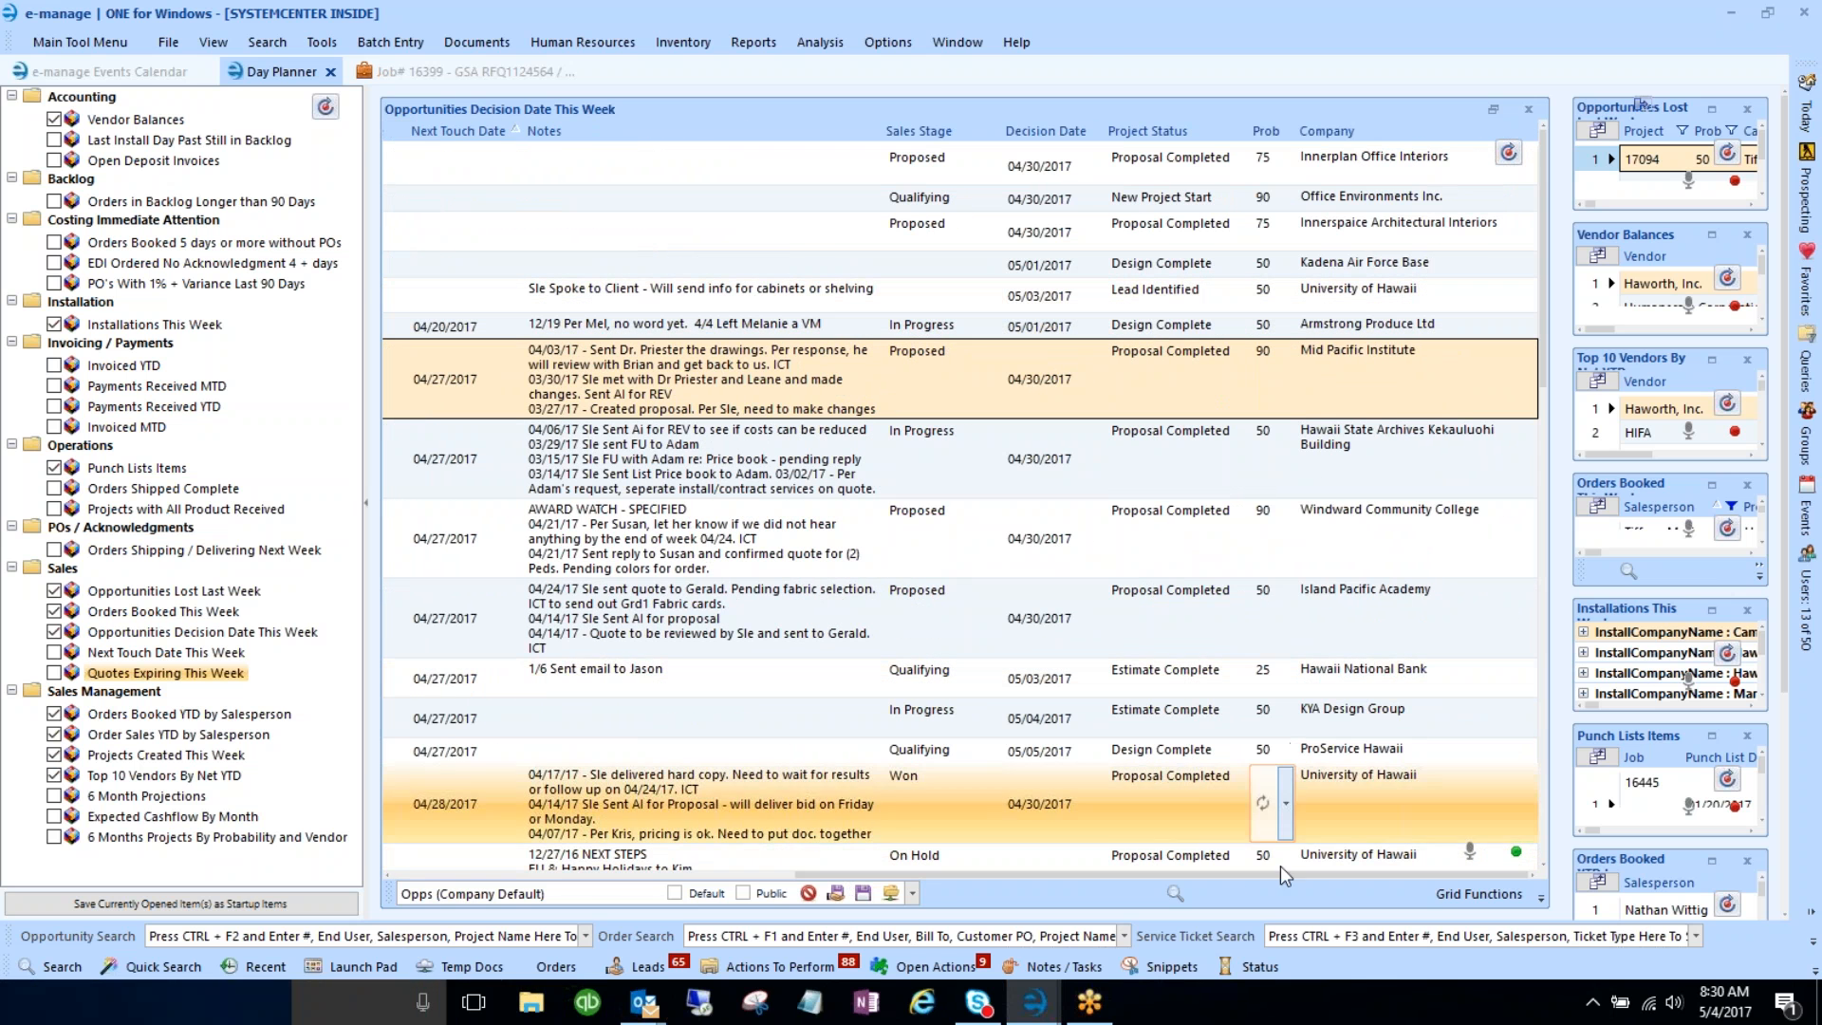
left_click(1310, 530)
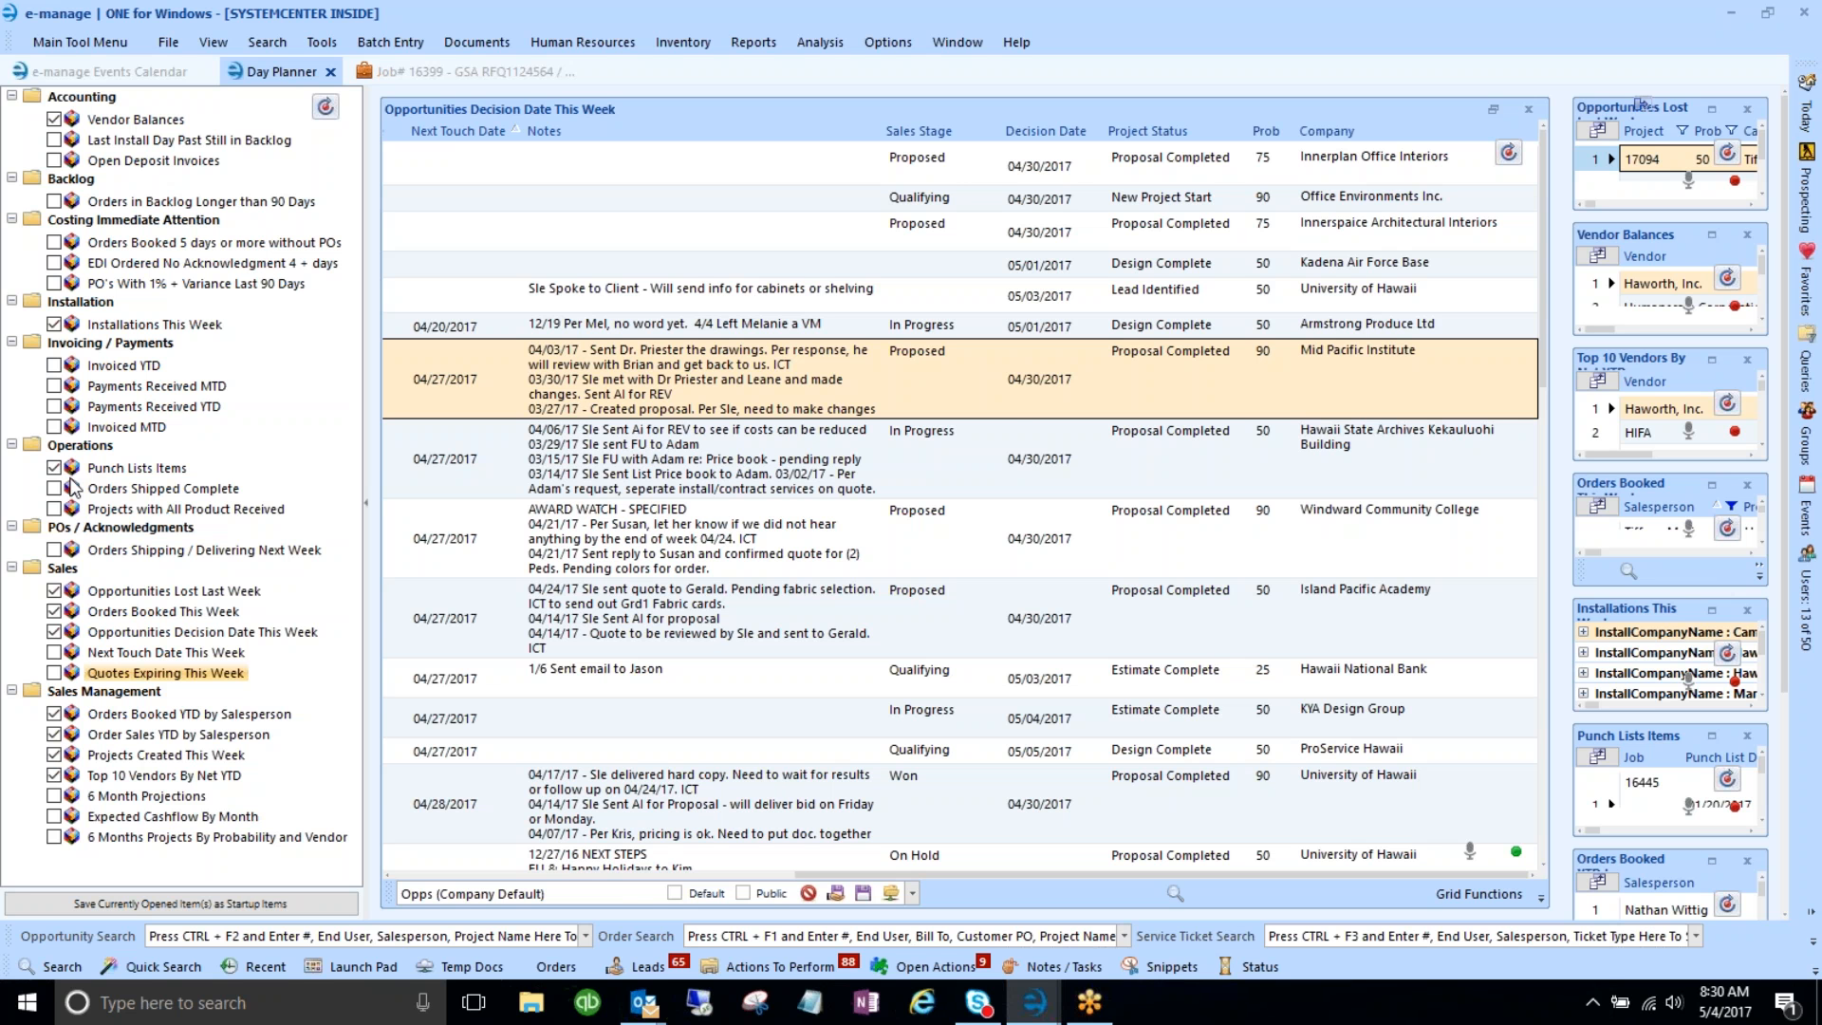
- Restore the tiled panels and uncheck Opportunities Decision Date This Week in the report tree
left_click(1494, 112)
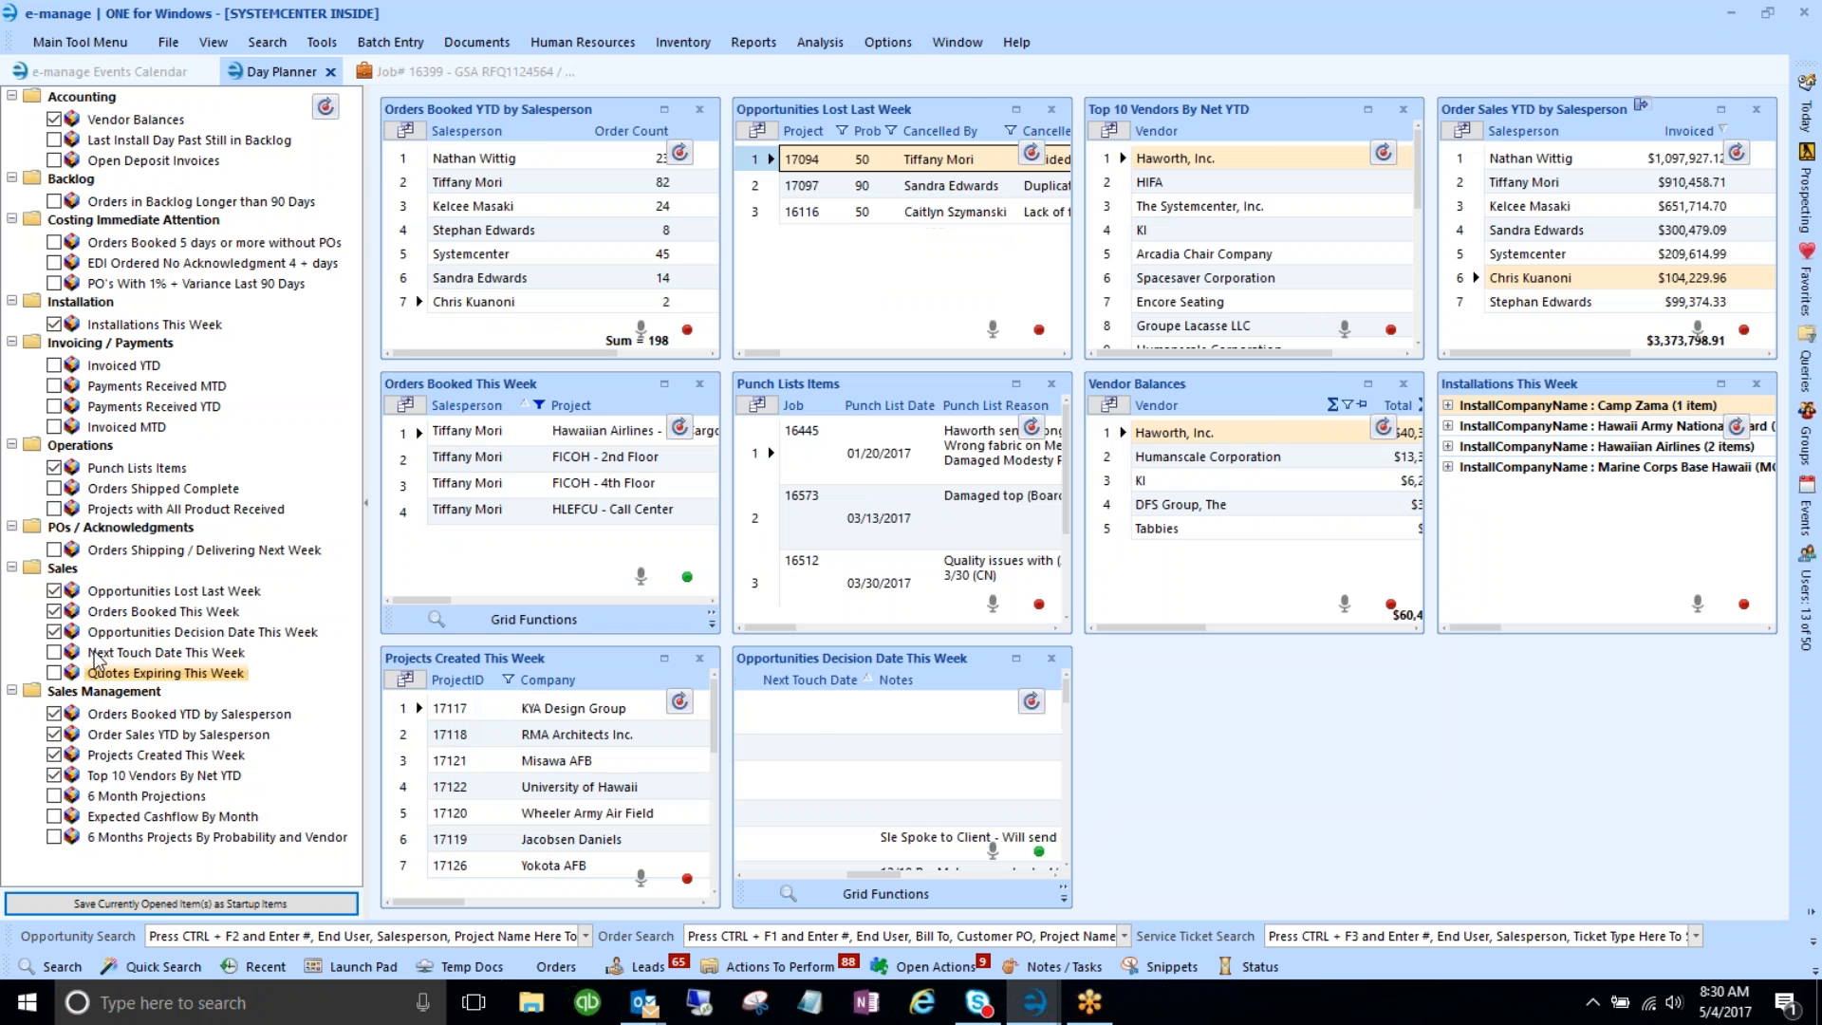
left_click(54, 632)
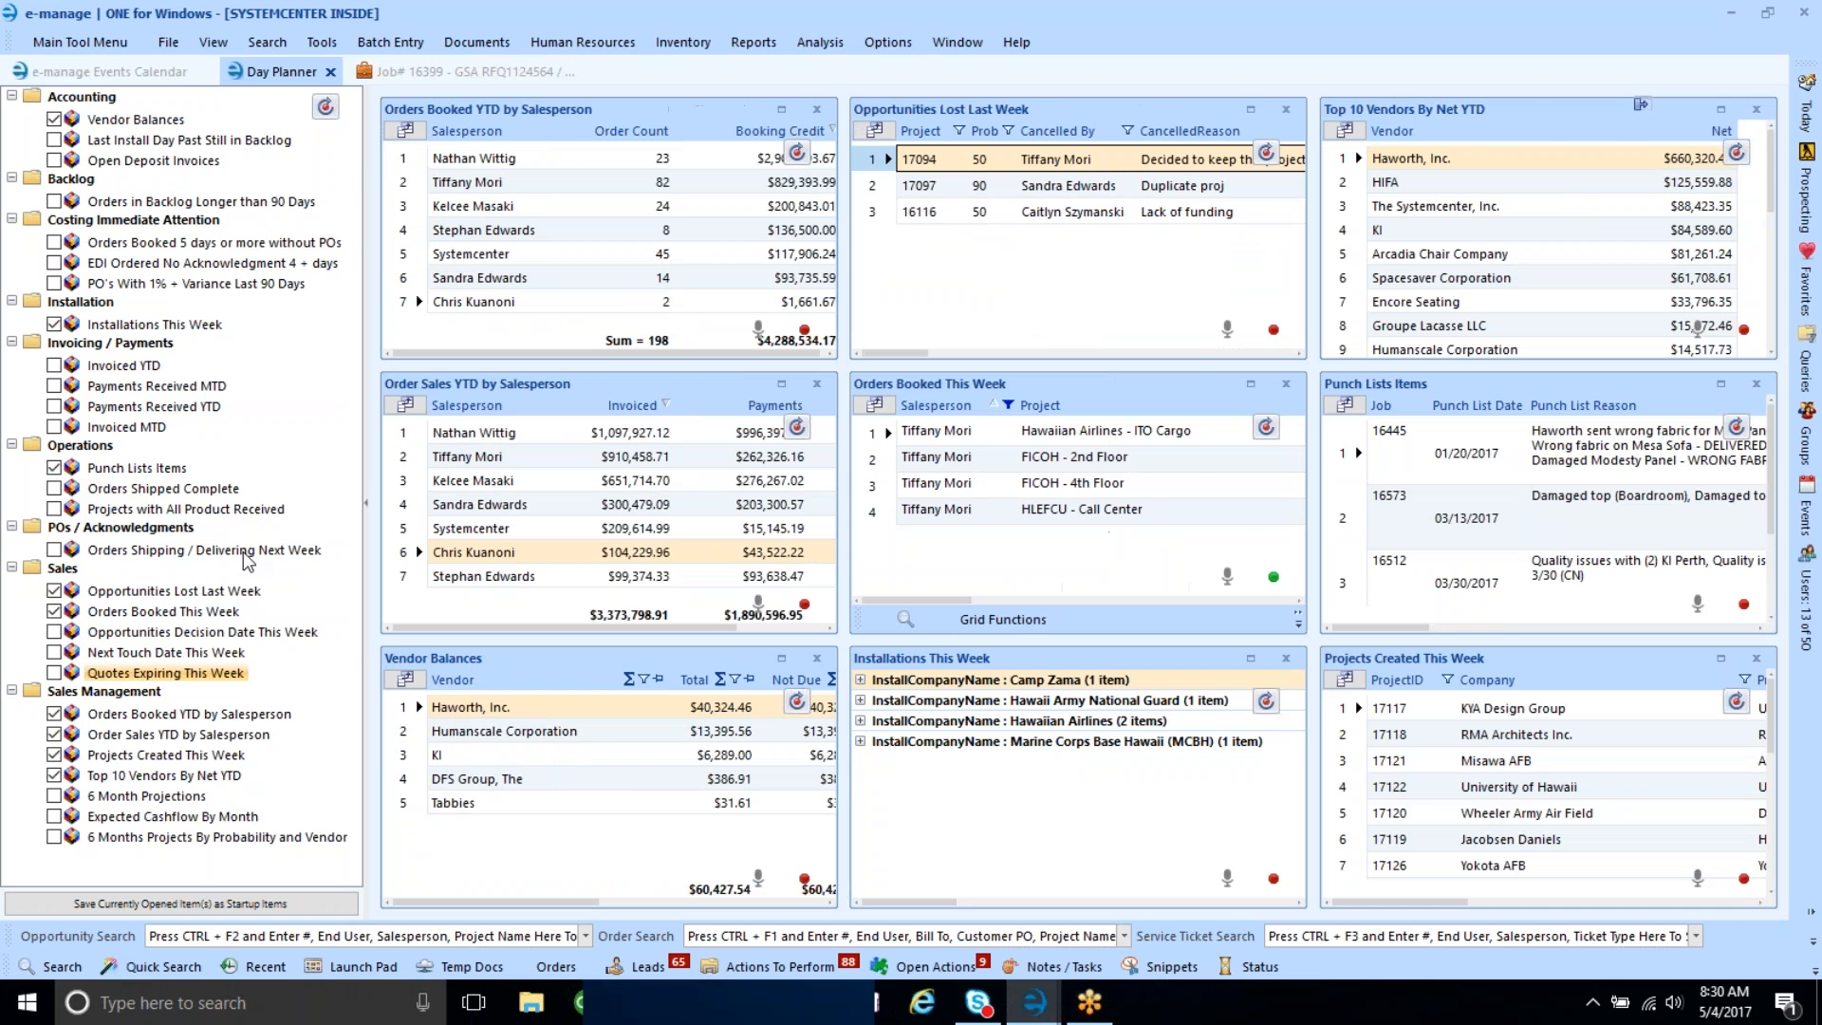
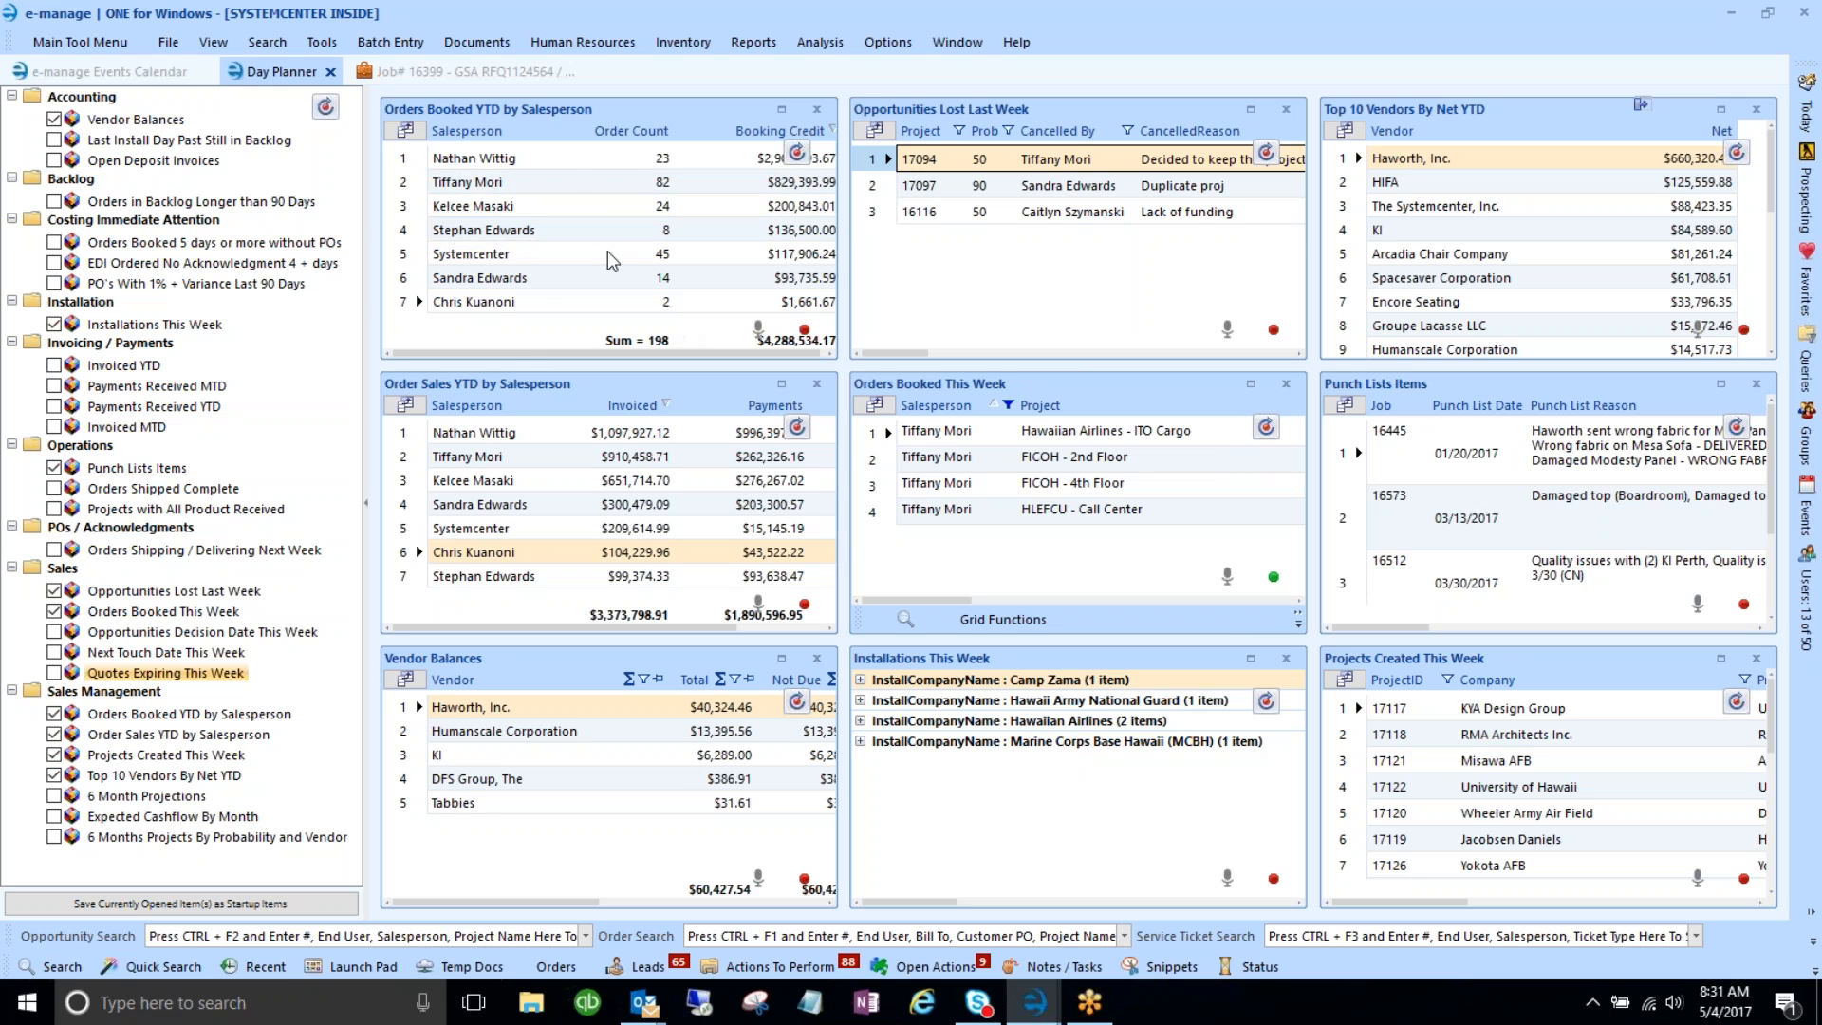
- From the Day Planner, show the Tools > Configure submenu containing Configure Day Planner for Profile(s)
left_click(488, 161)
left_click(322, 42)
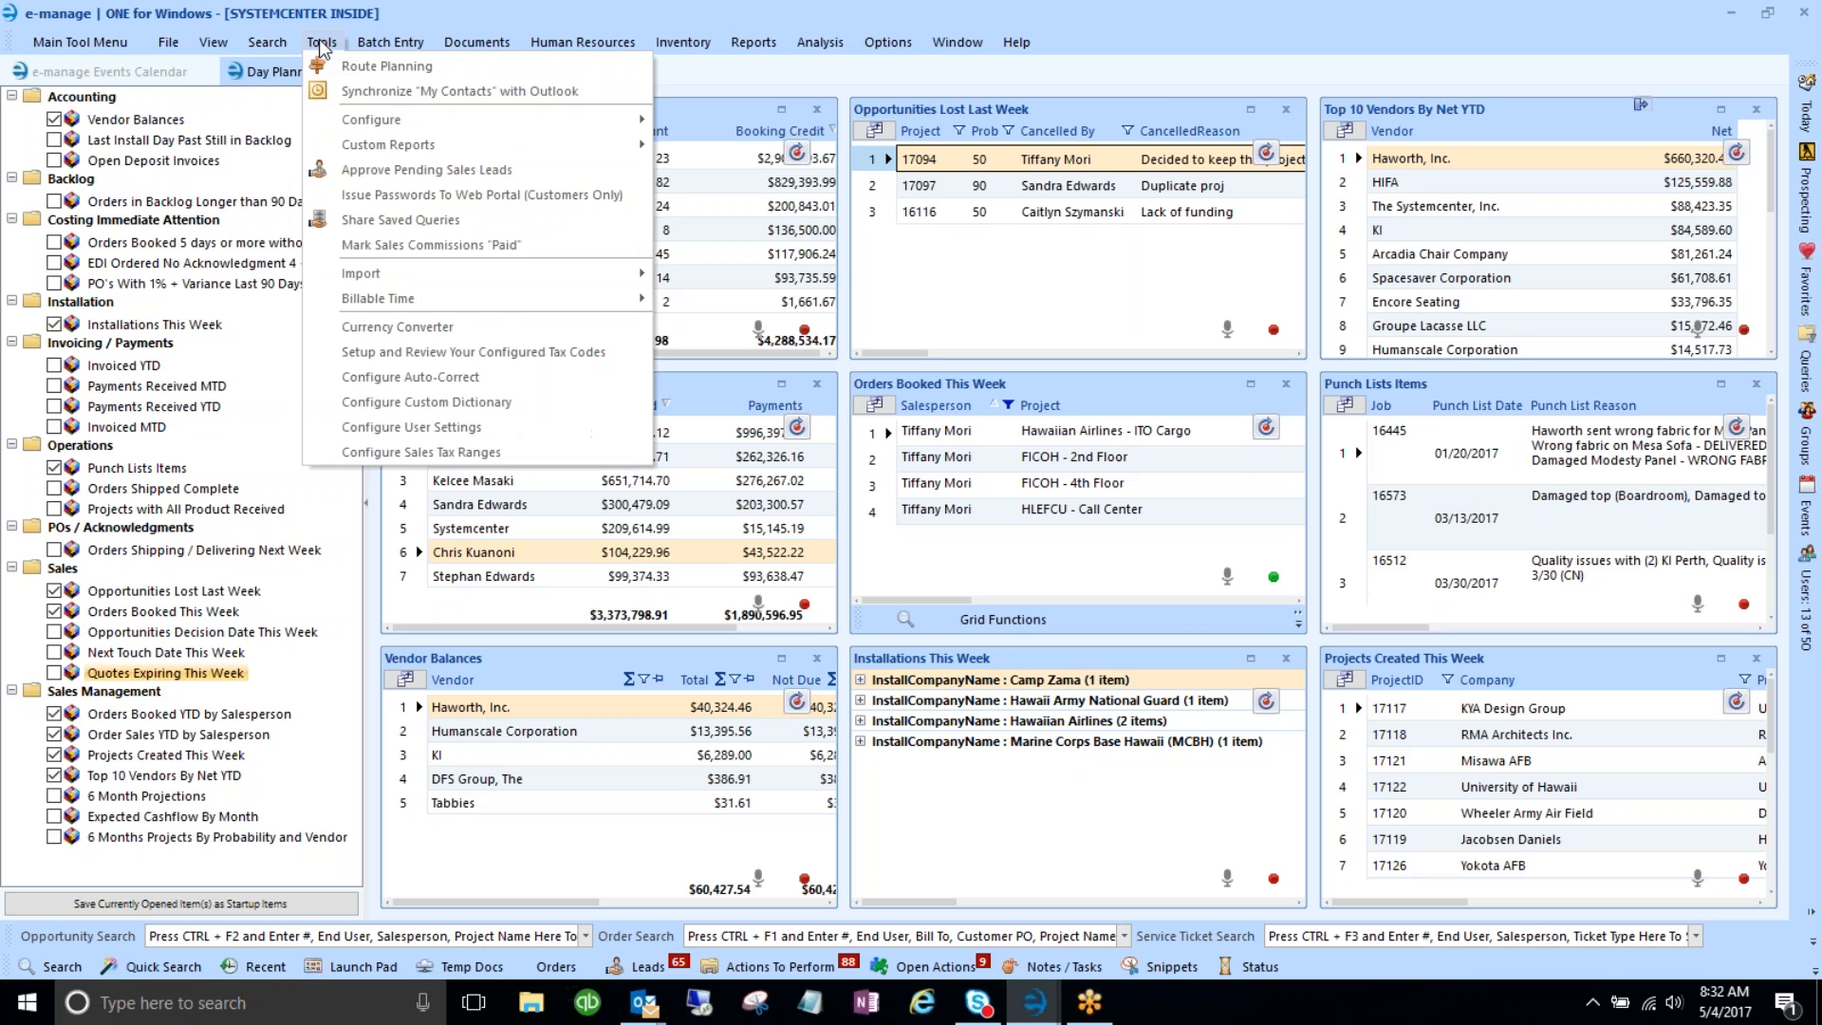
mouse_move(367, 121)
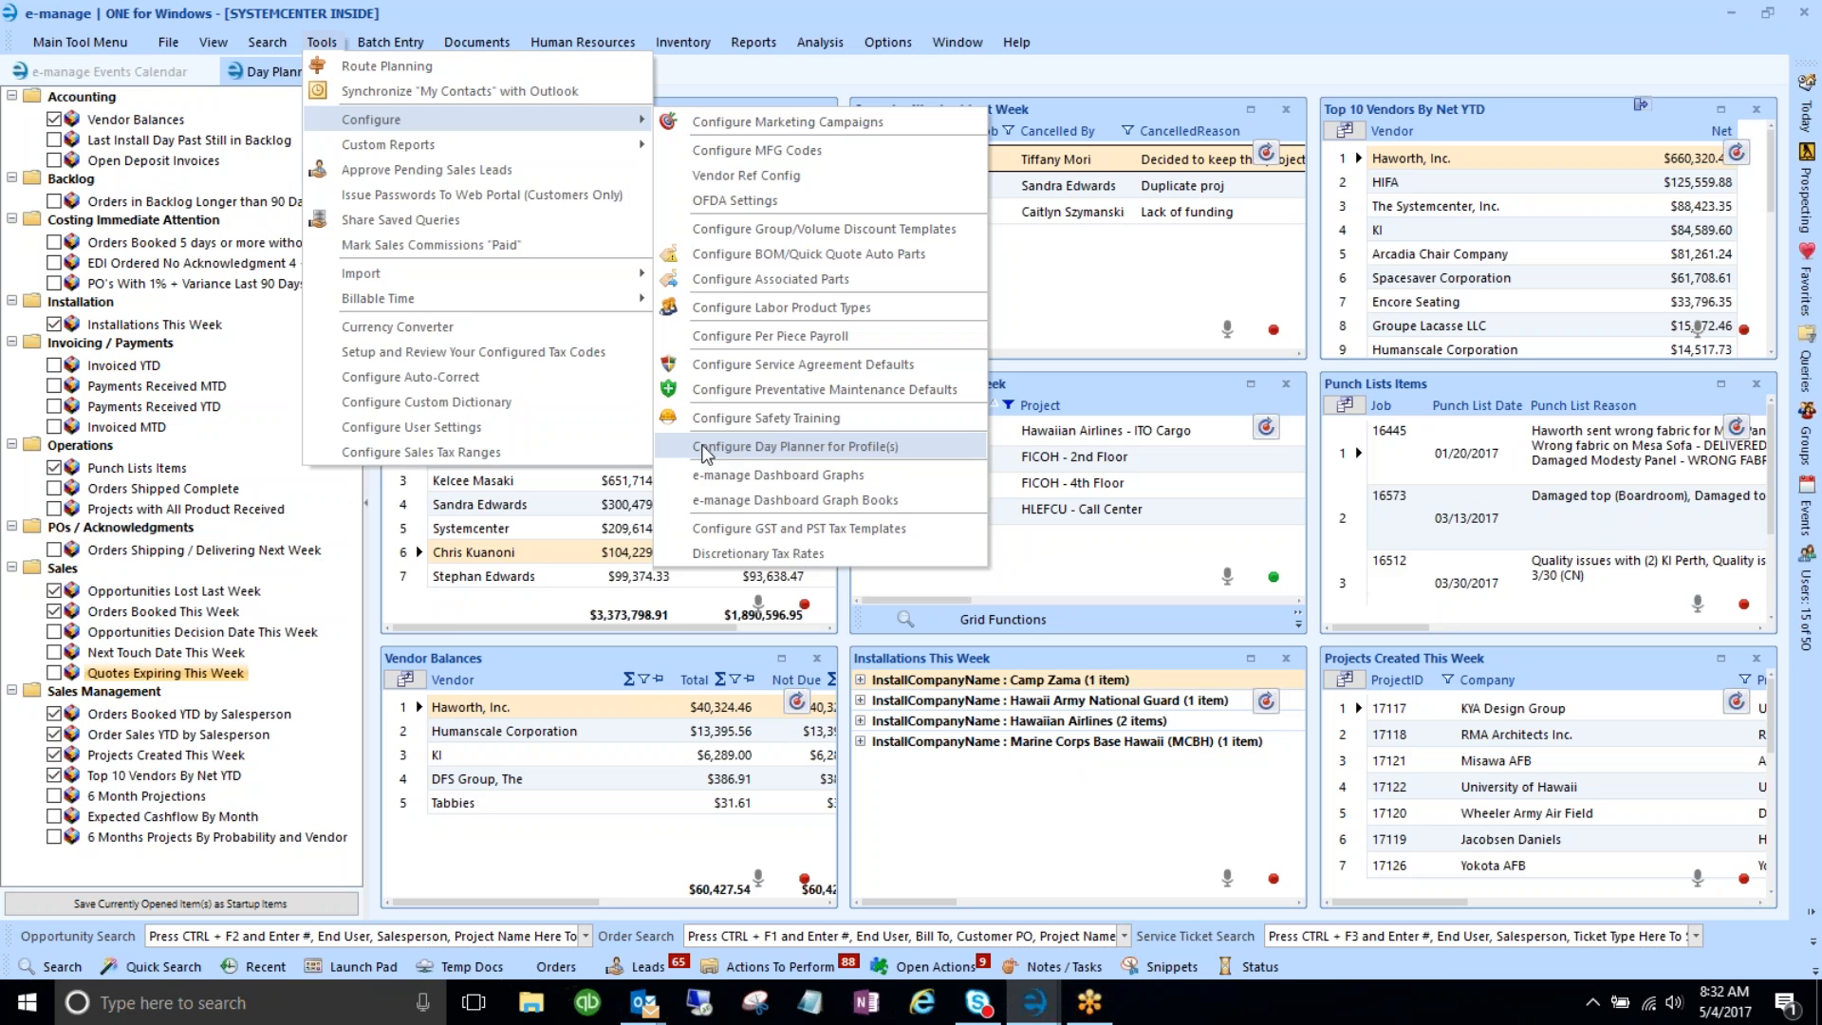
- Open Configure Day Planner for Profile(s), collapse the Day Planner item tree, then return to Configure Day Planner Items
left_click(776, 446)
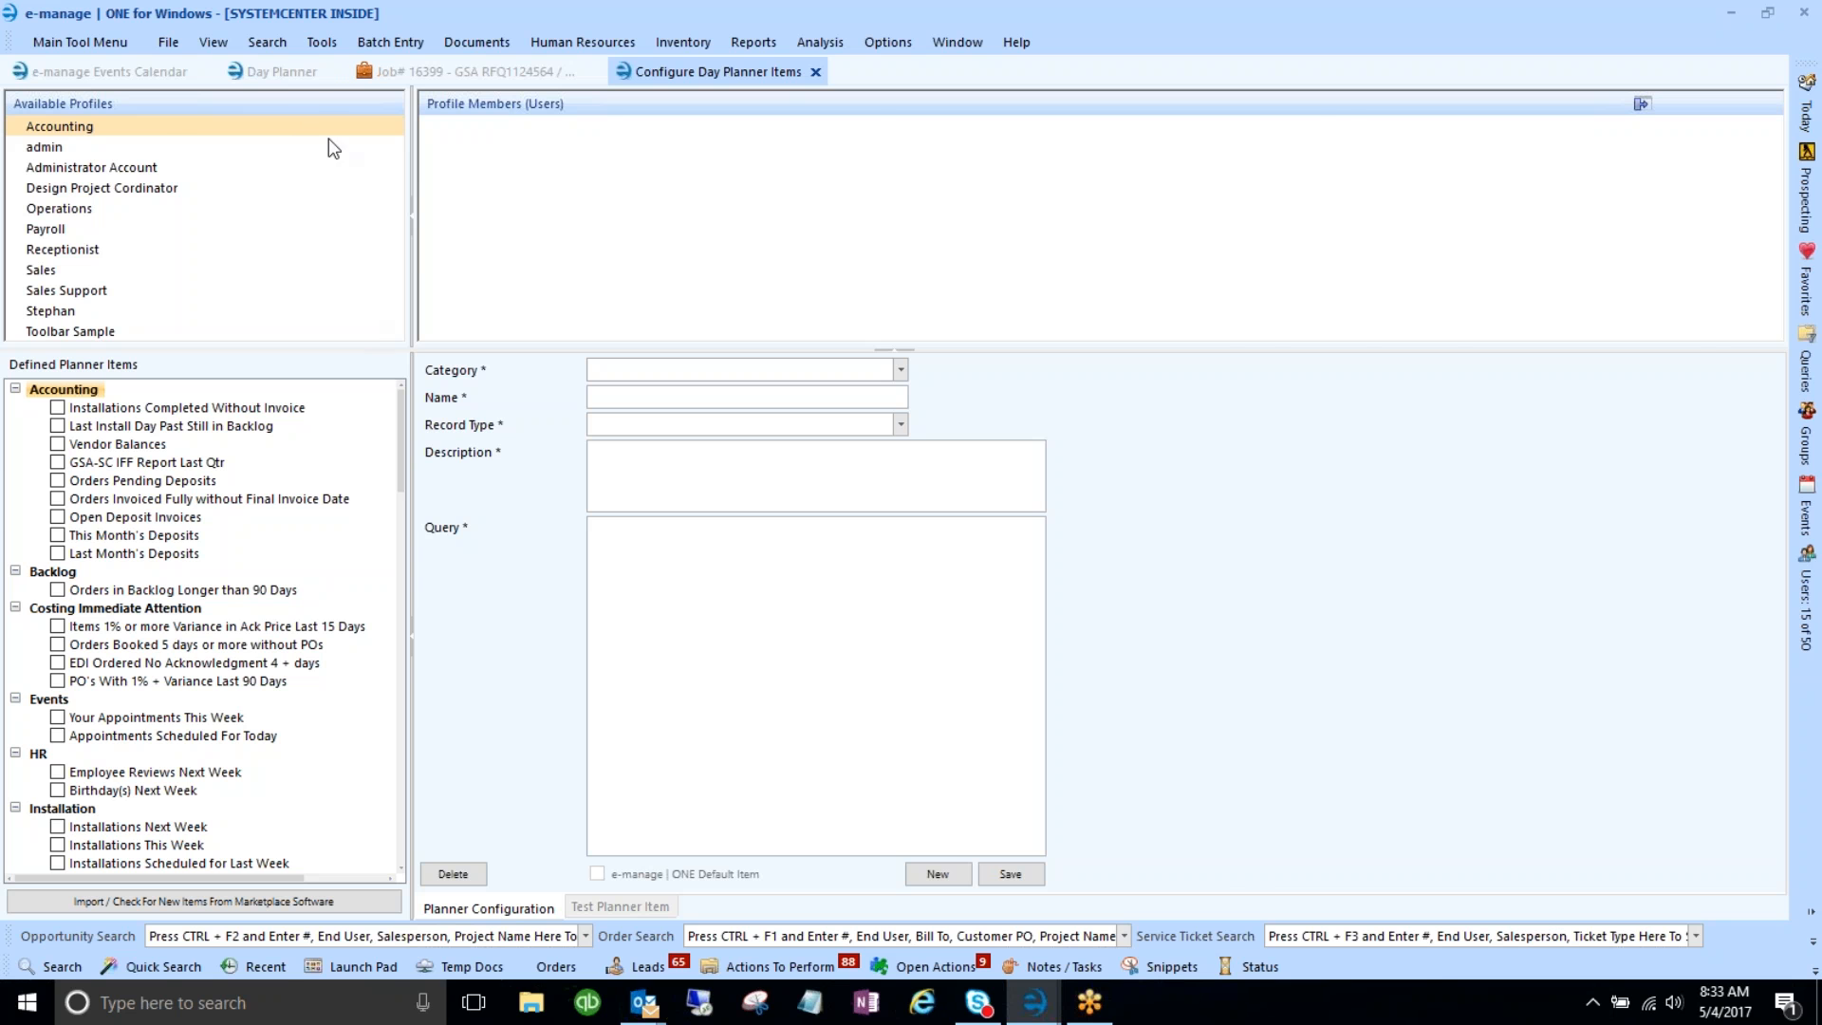
left_click(288, 72)
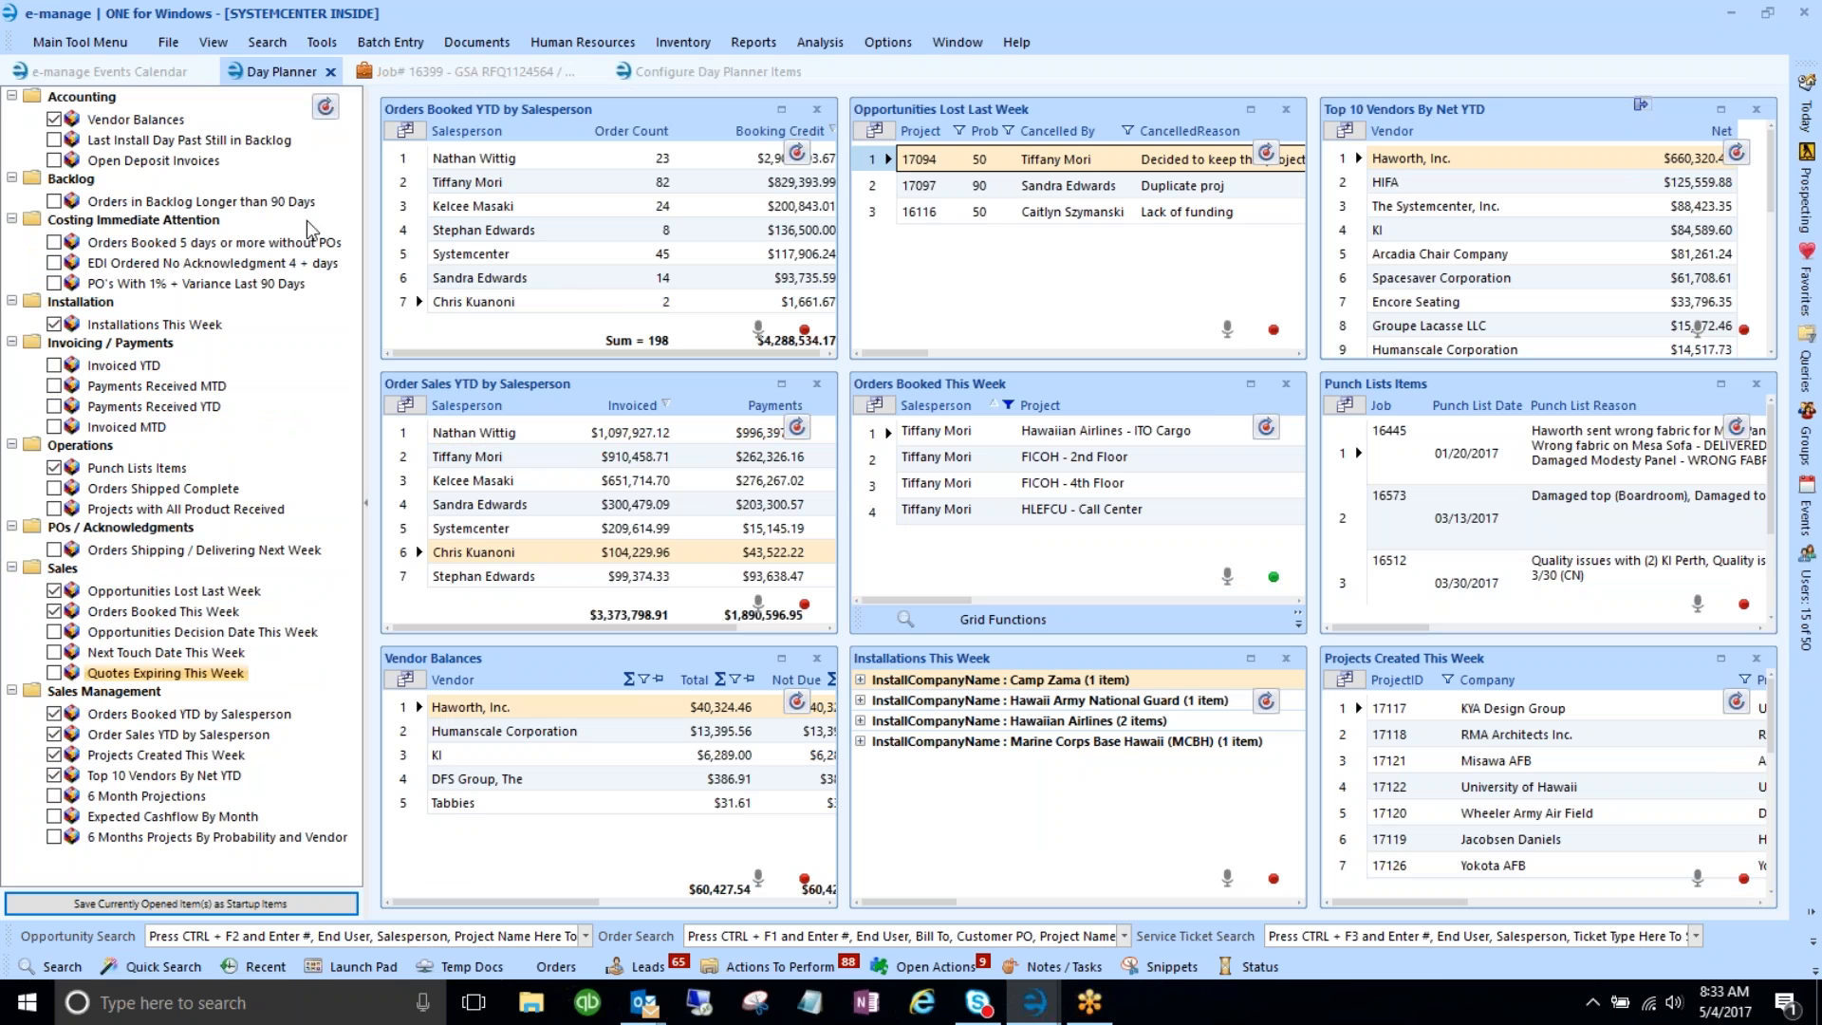
left_click(366, 504)
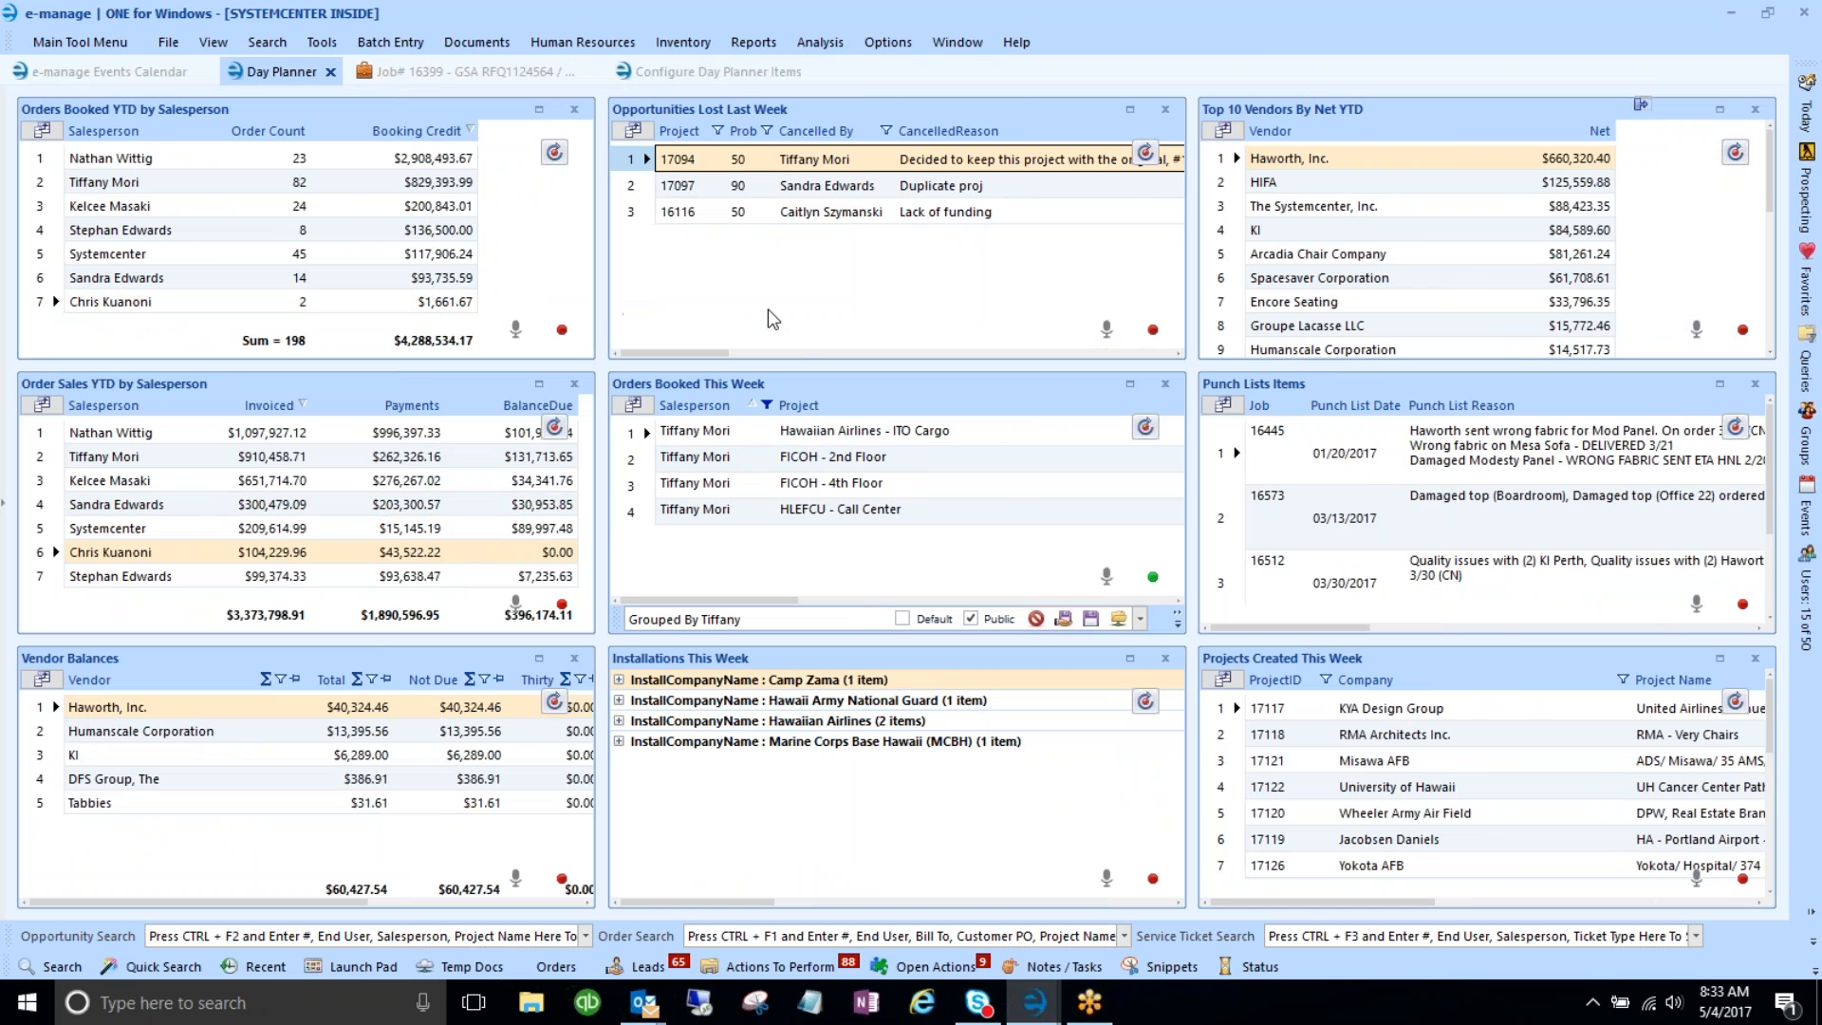
left_click(321, 42)
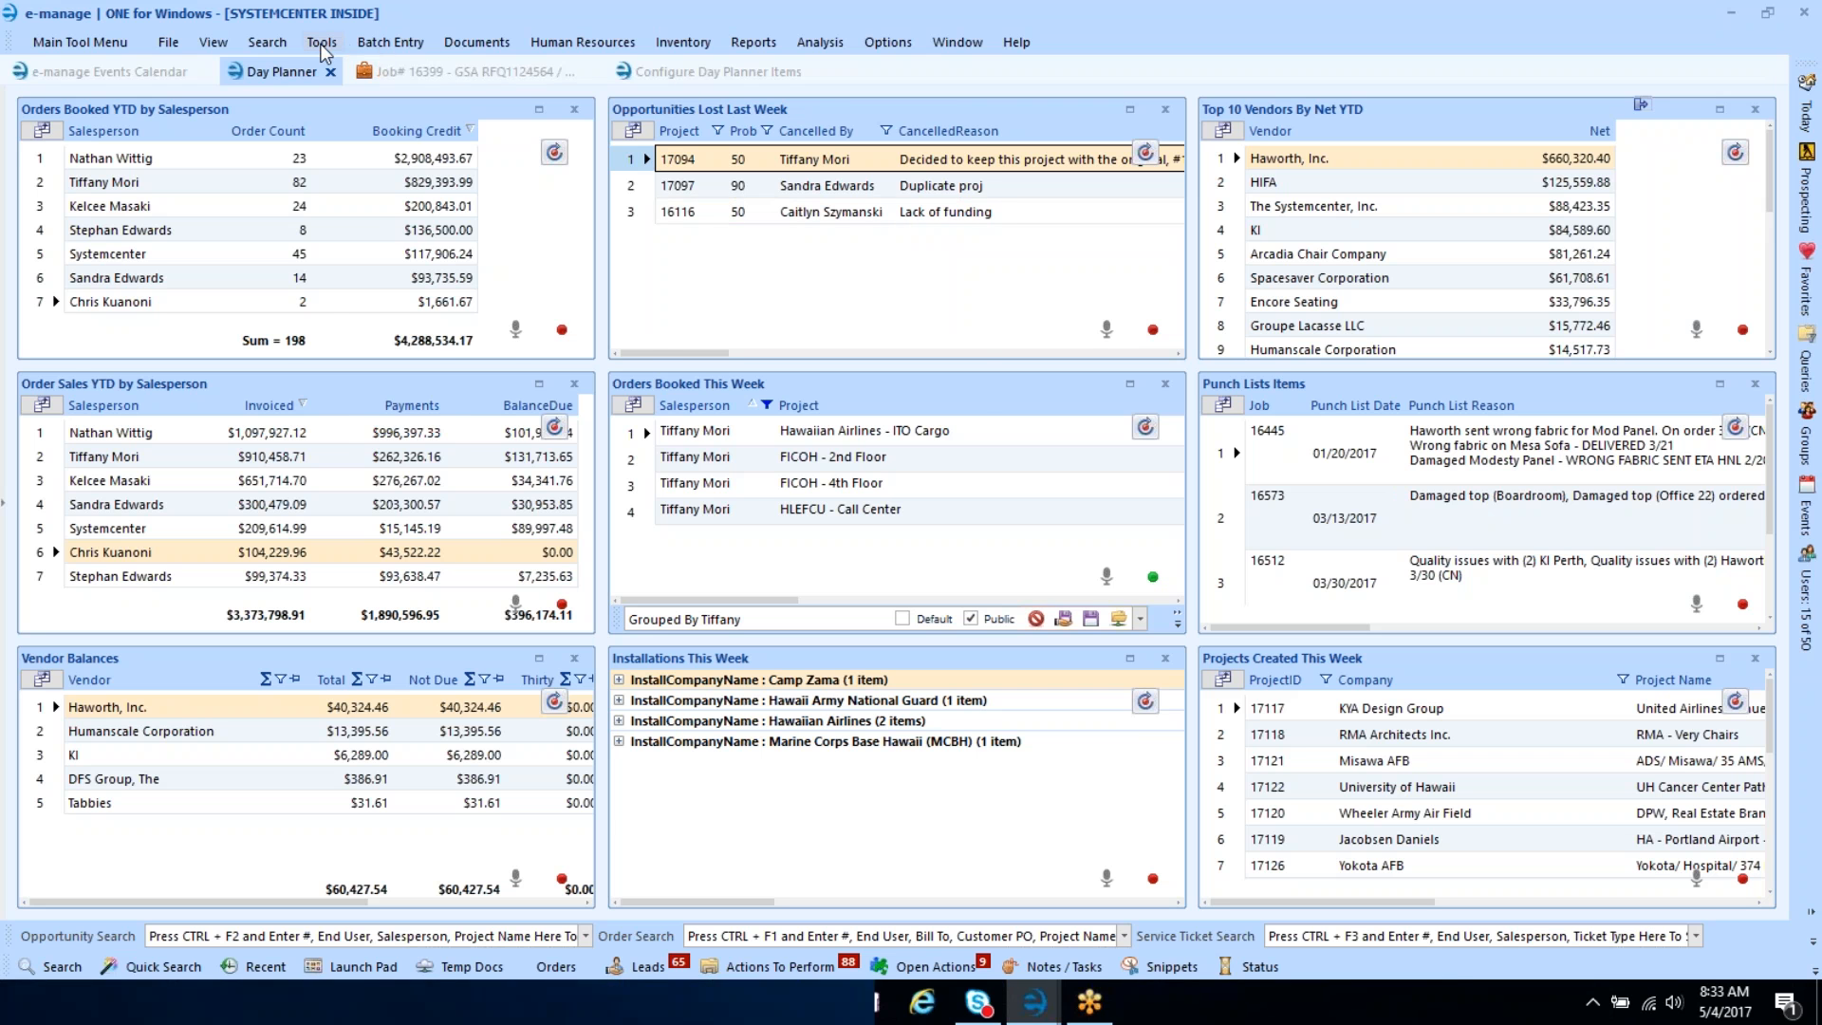
mouse_move(373, 124)
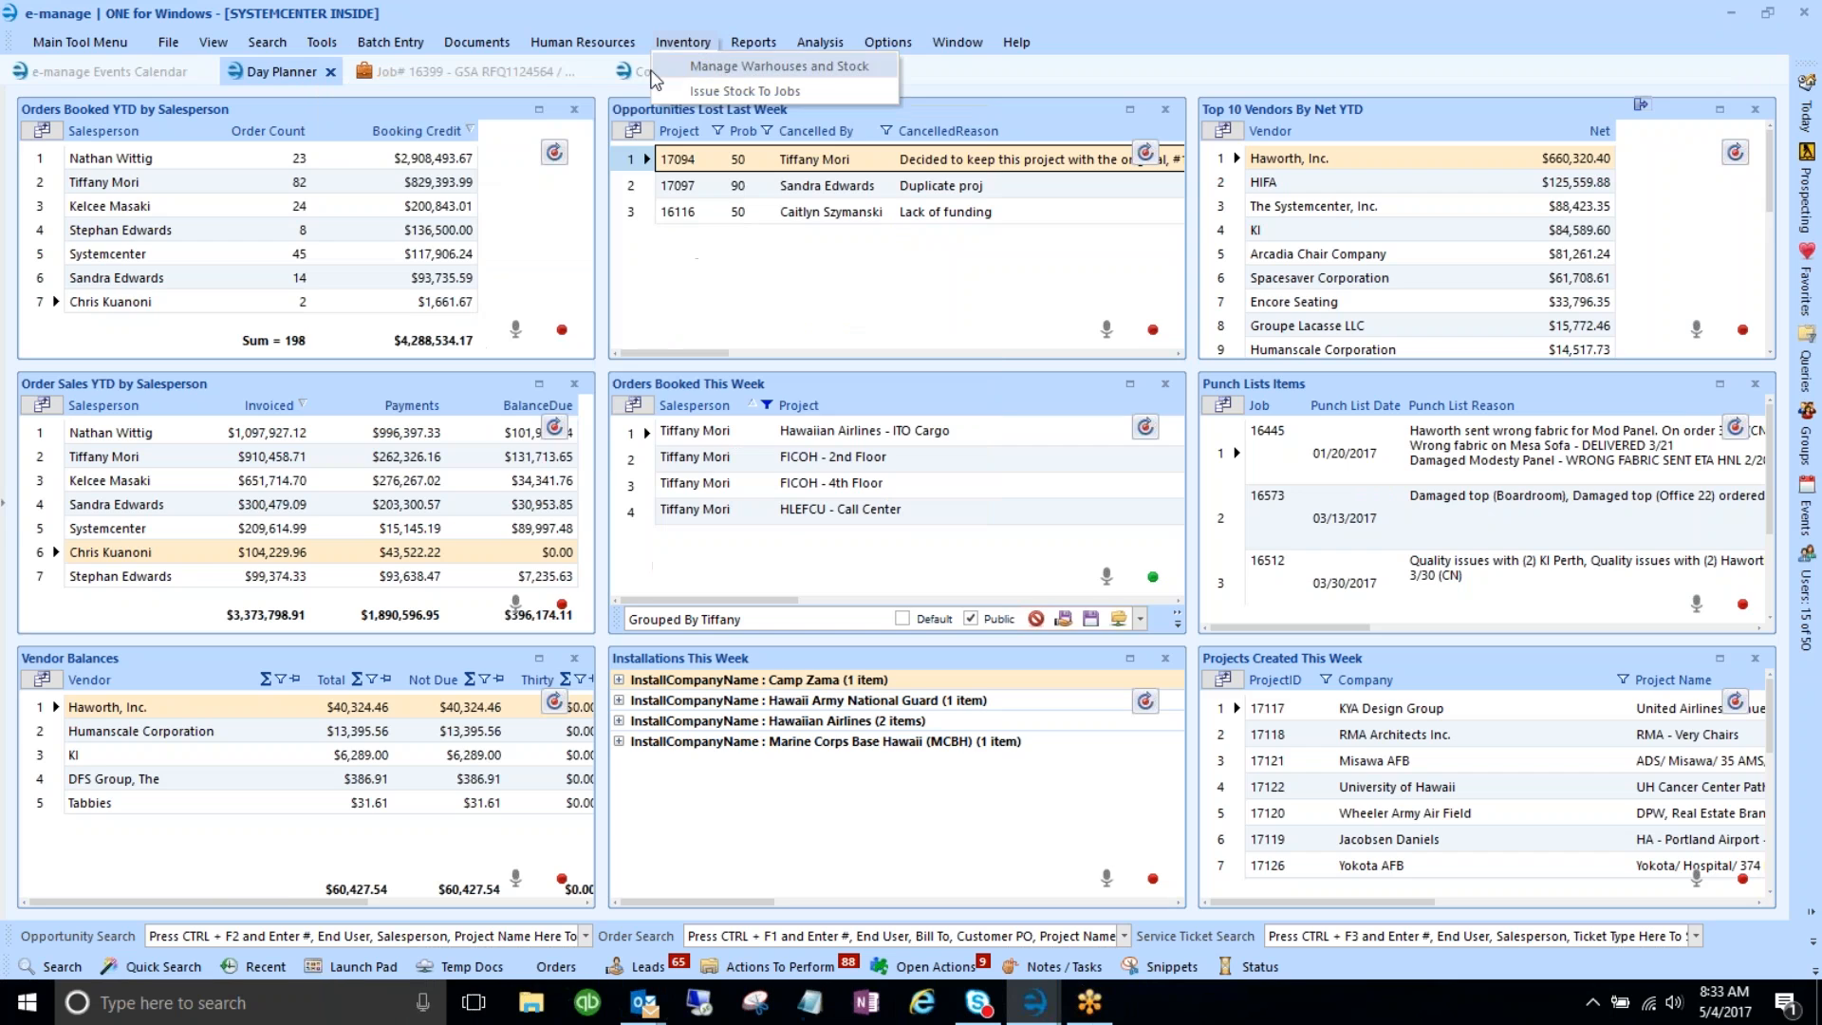
left_click(635, 74)
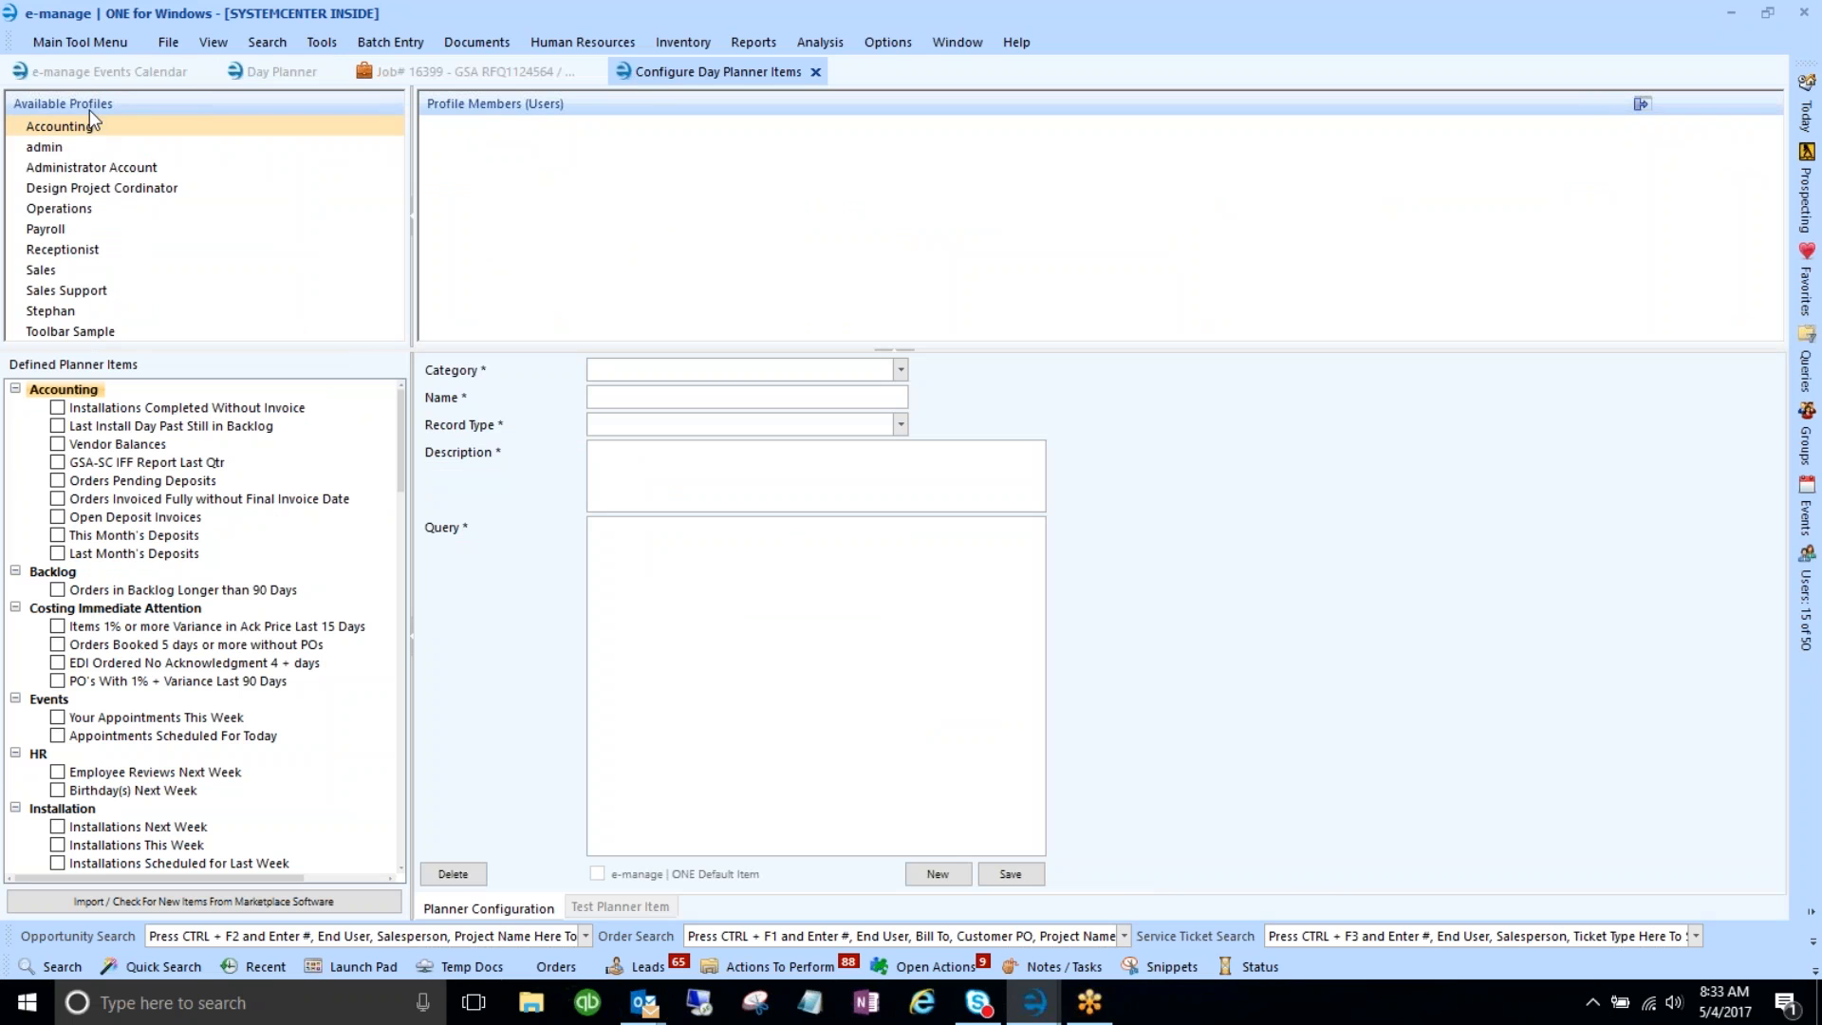
- Inspect members and planner items of the admin, Administrator Account, Design Project Cordinator, Operations, Payroll and Receptionist profiles
left_click(50, 147)
left_click(55, 170)
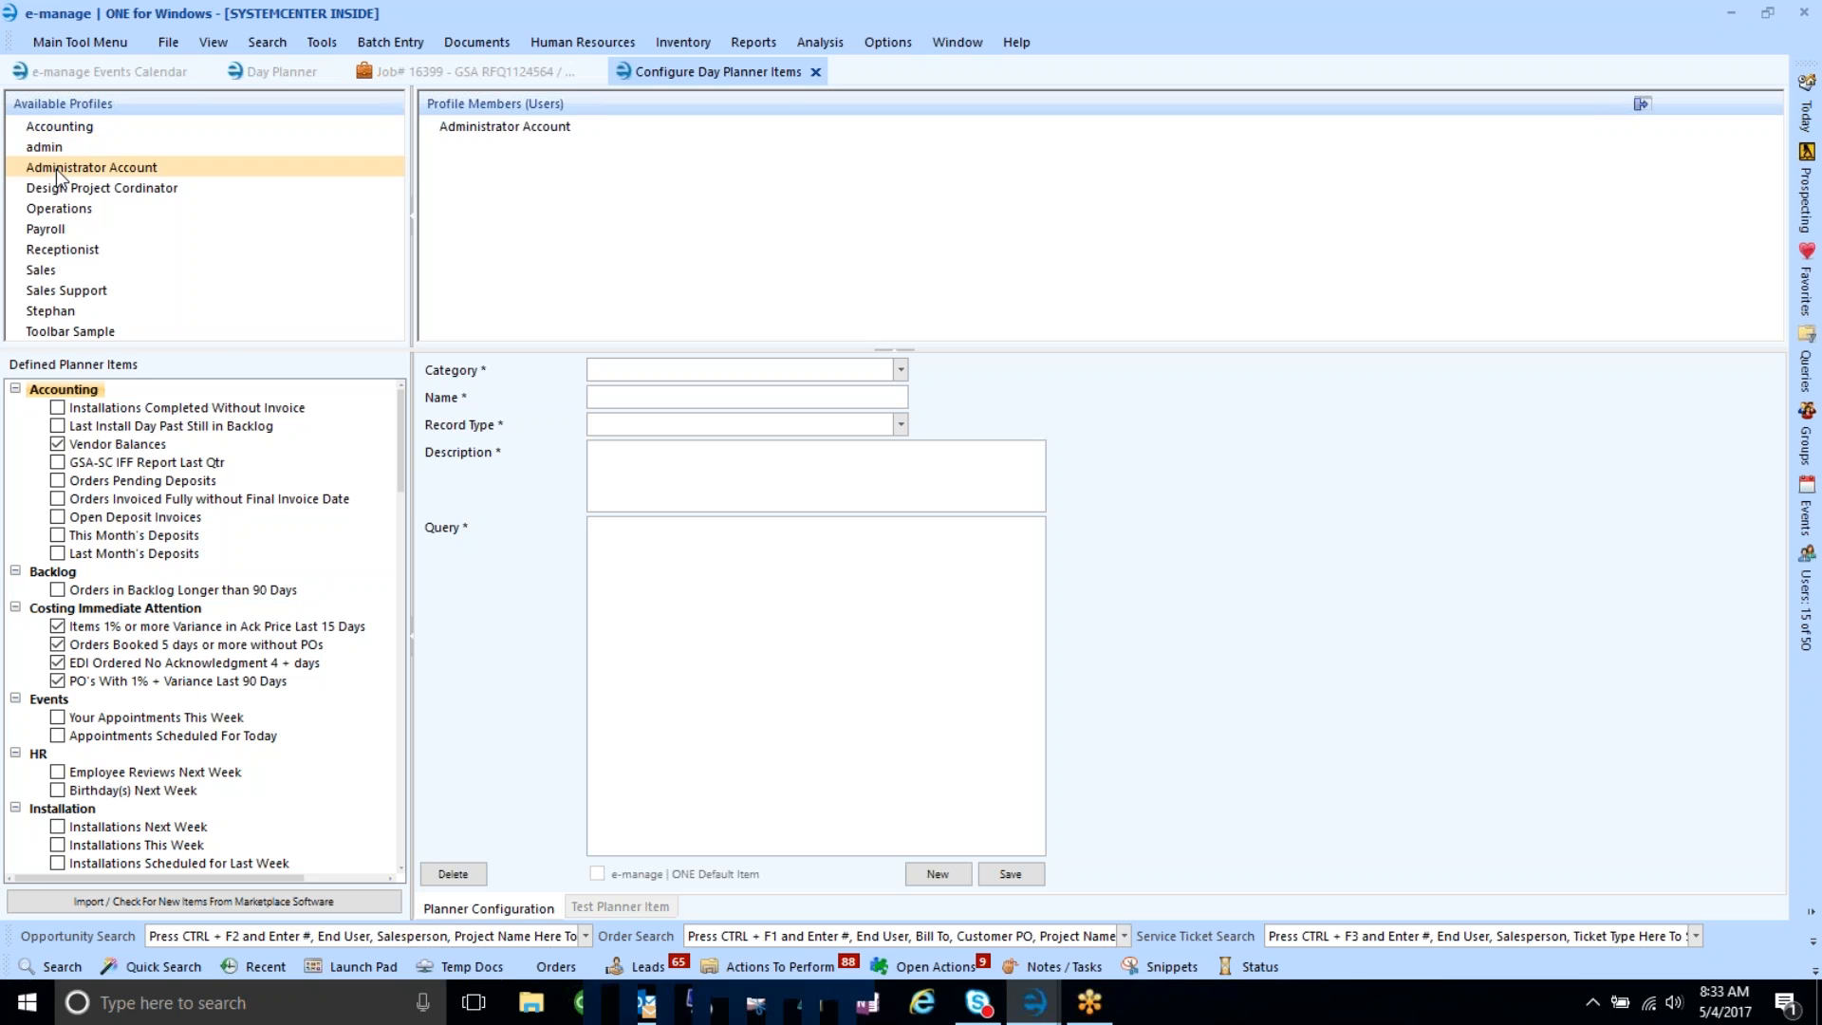
left_click(56, 191)
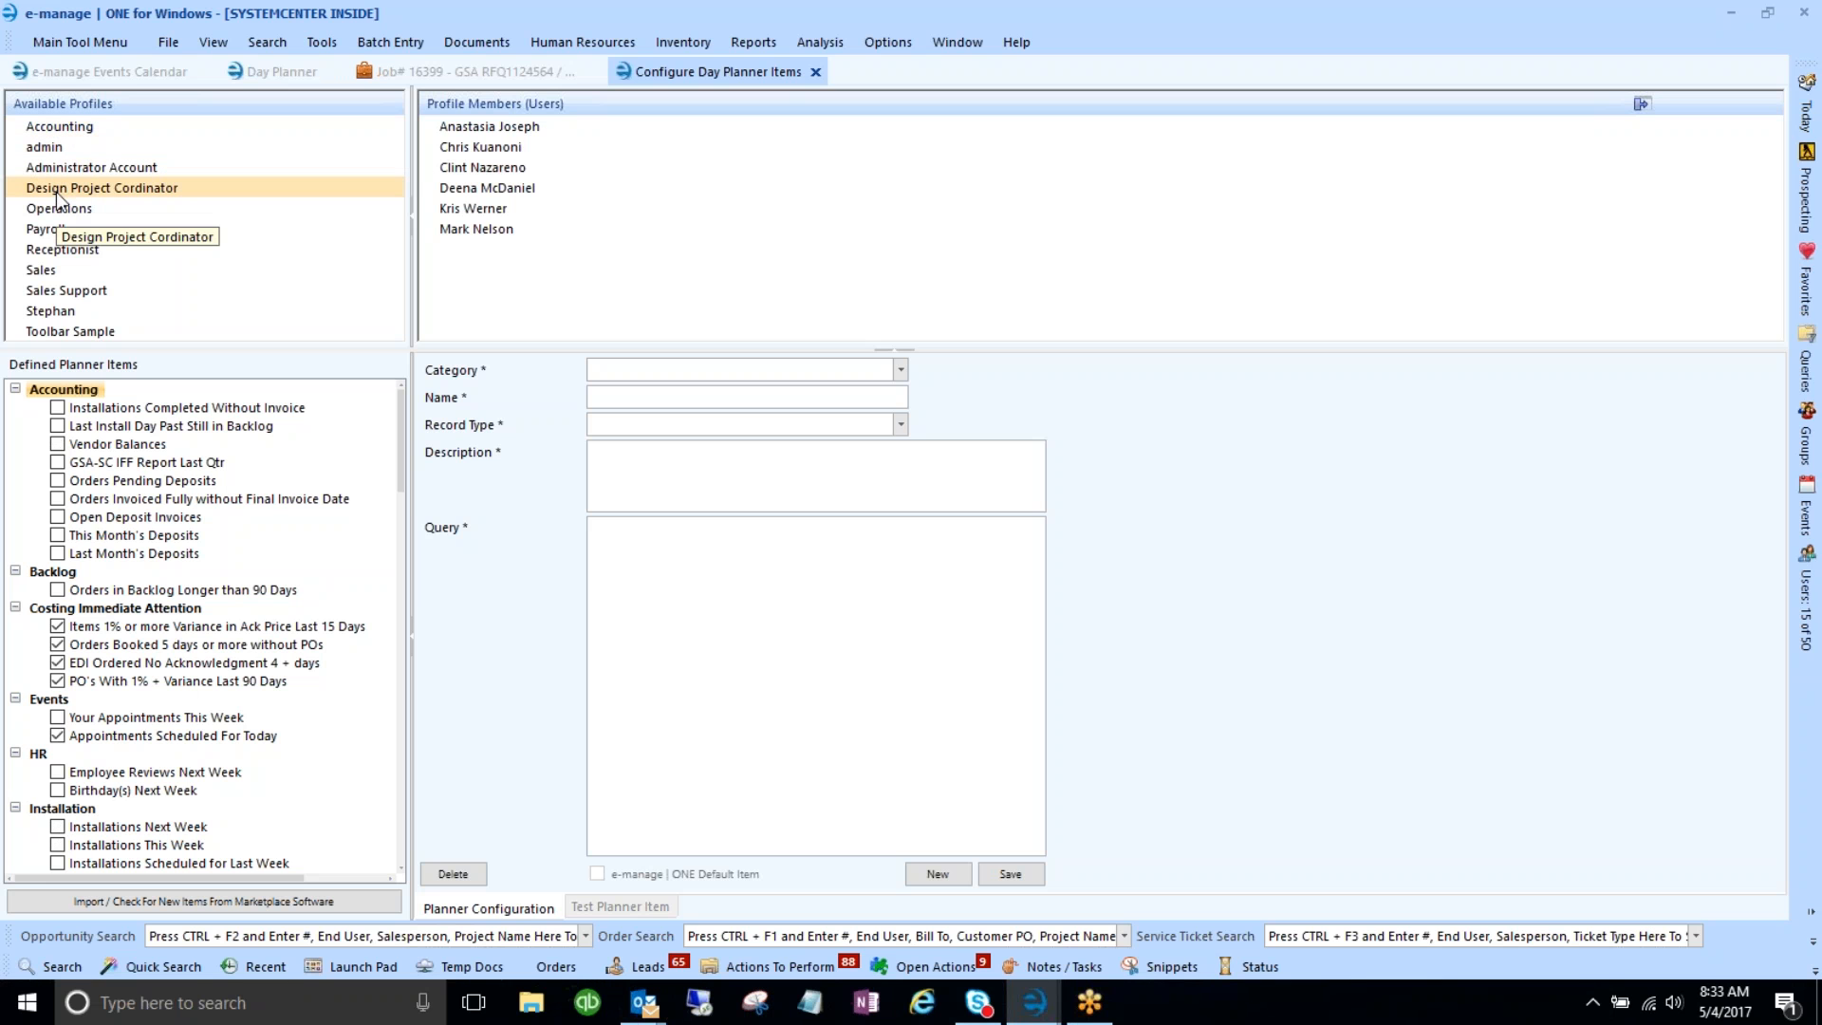
left_click(59, 213)
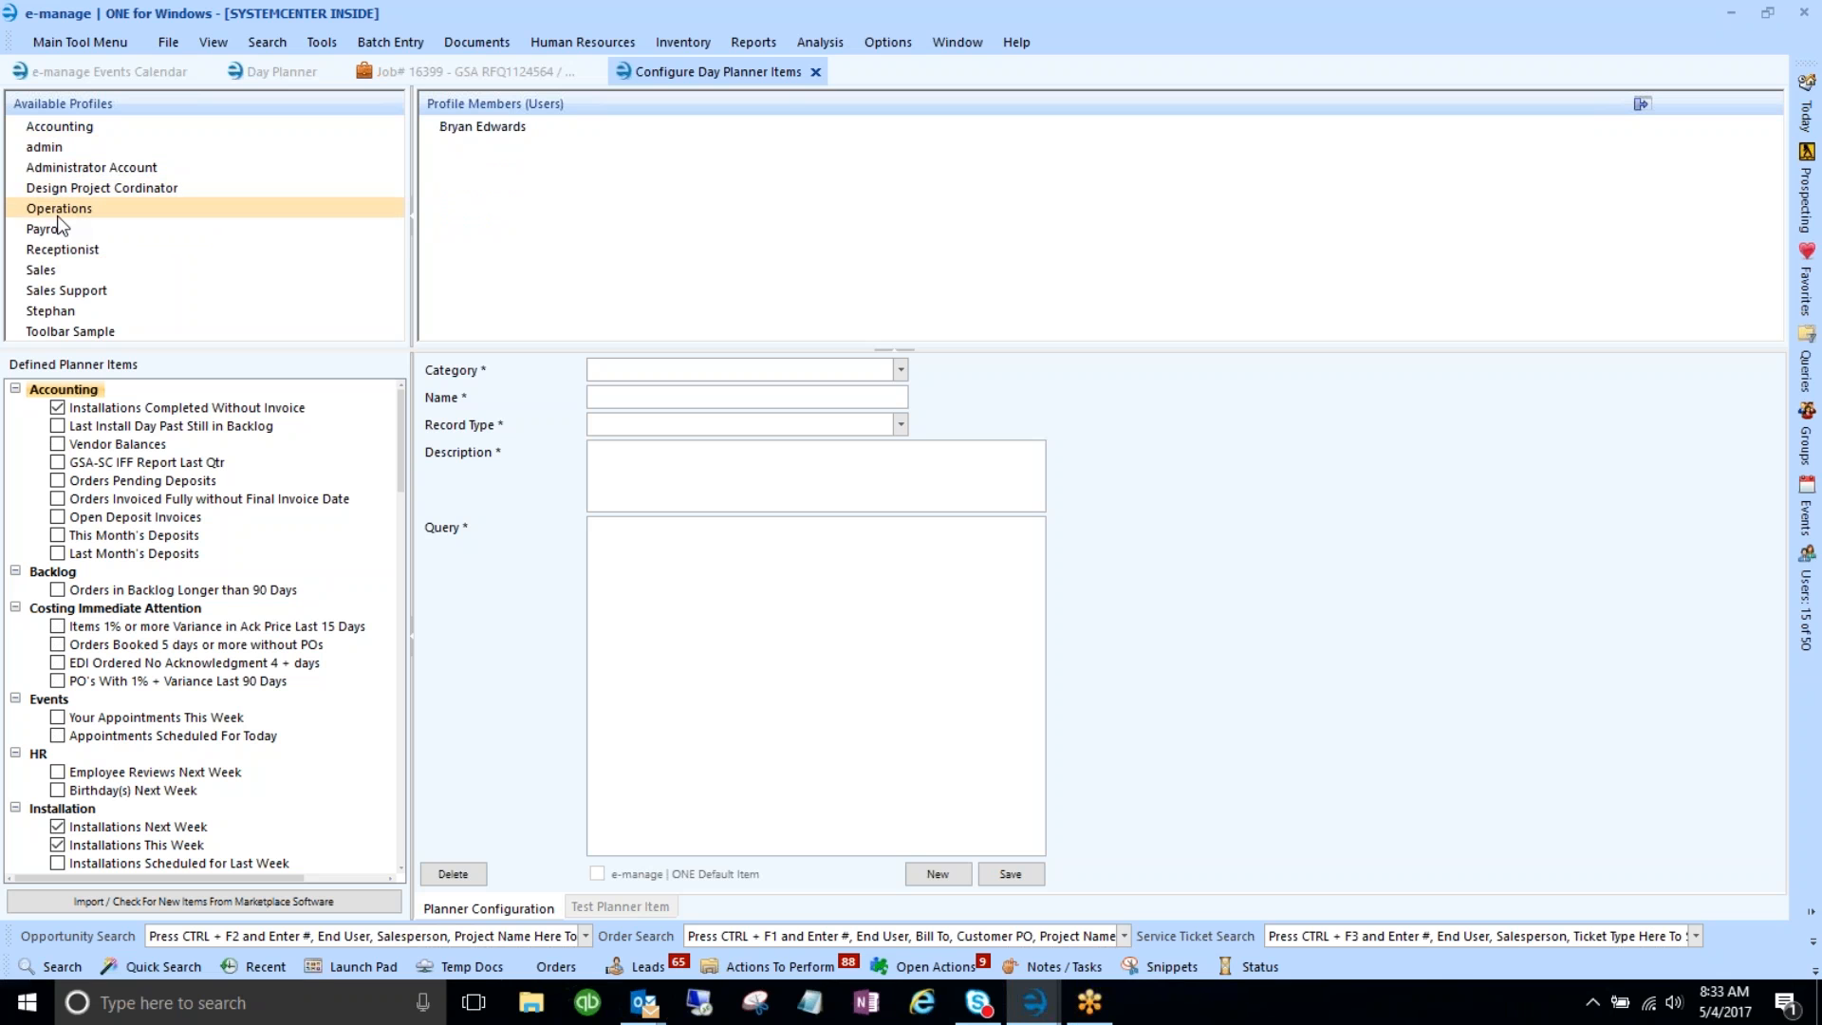
left_click(54, 235)
left_click(54, 249)
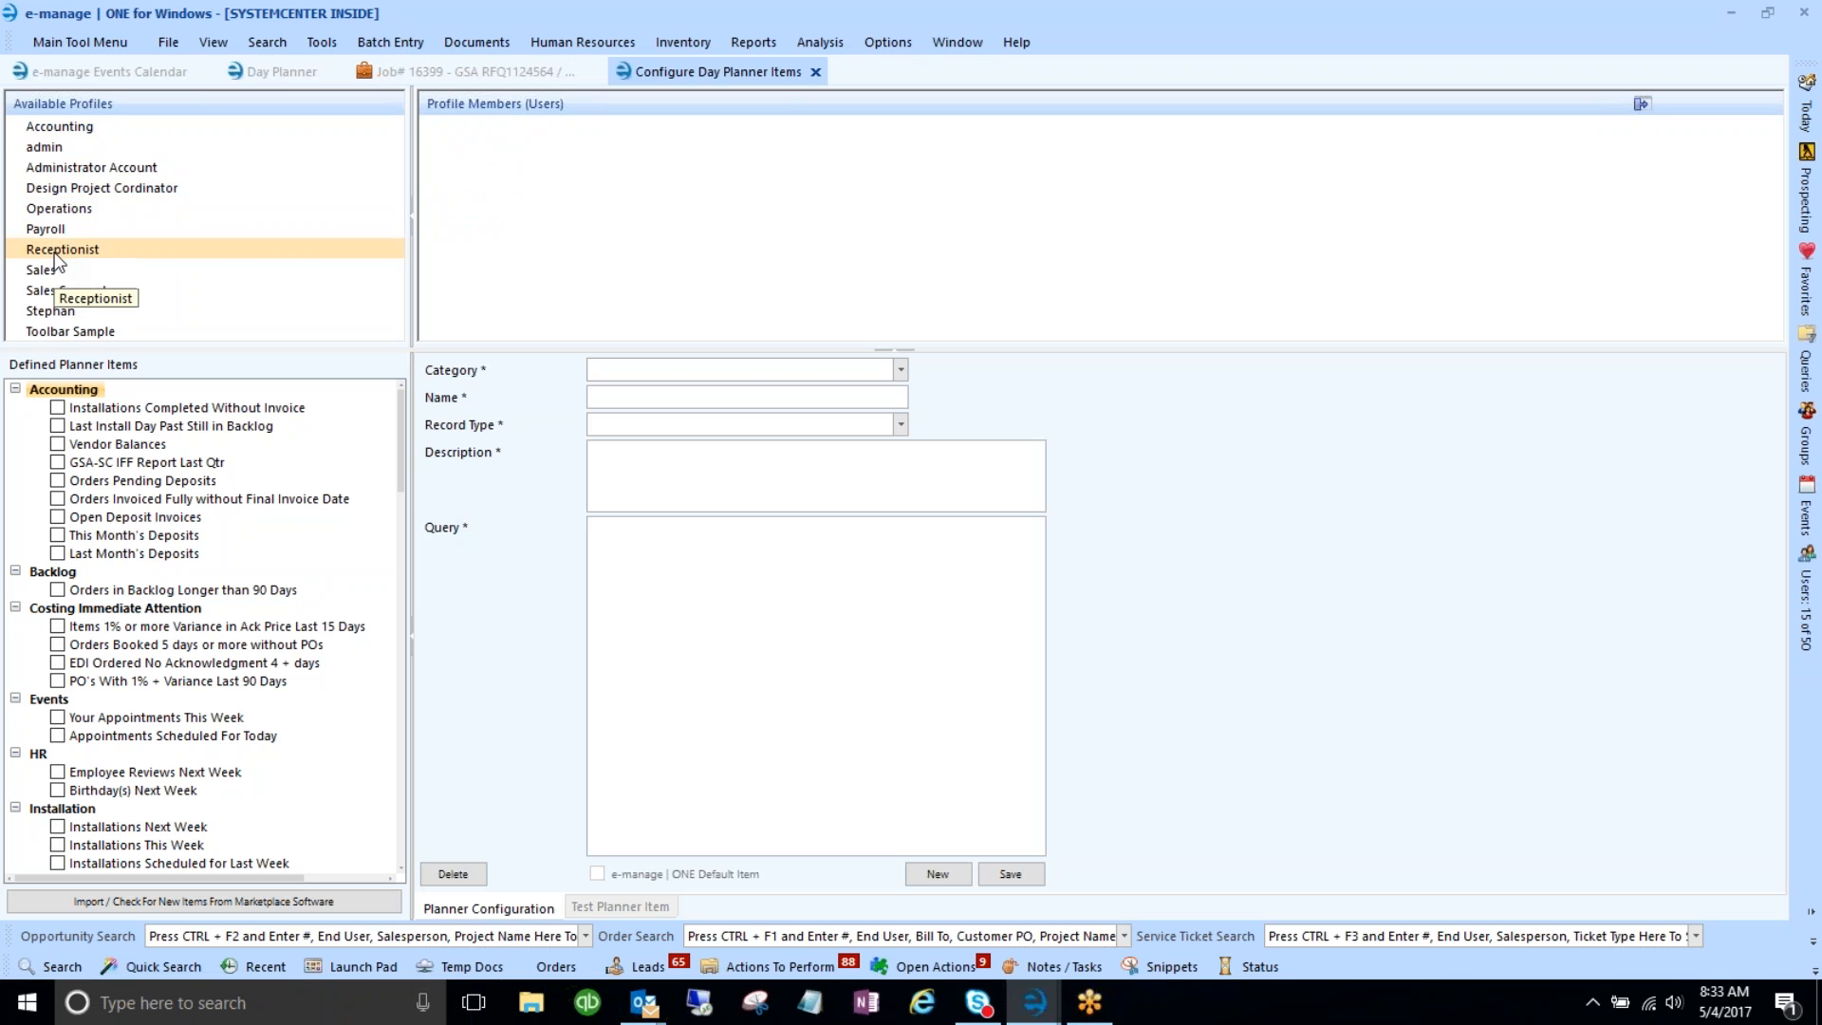
left_click(54, 234)
left_click(55, 245)
- Review the Sales, Sales Support, Stephan and Accounting profiles, ending with Sales selected
left_click(49, 270)
left_click(49, 294)
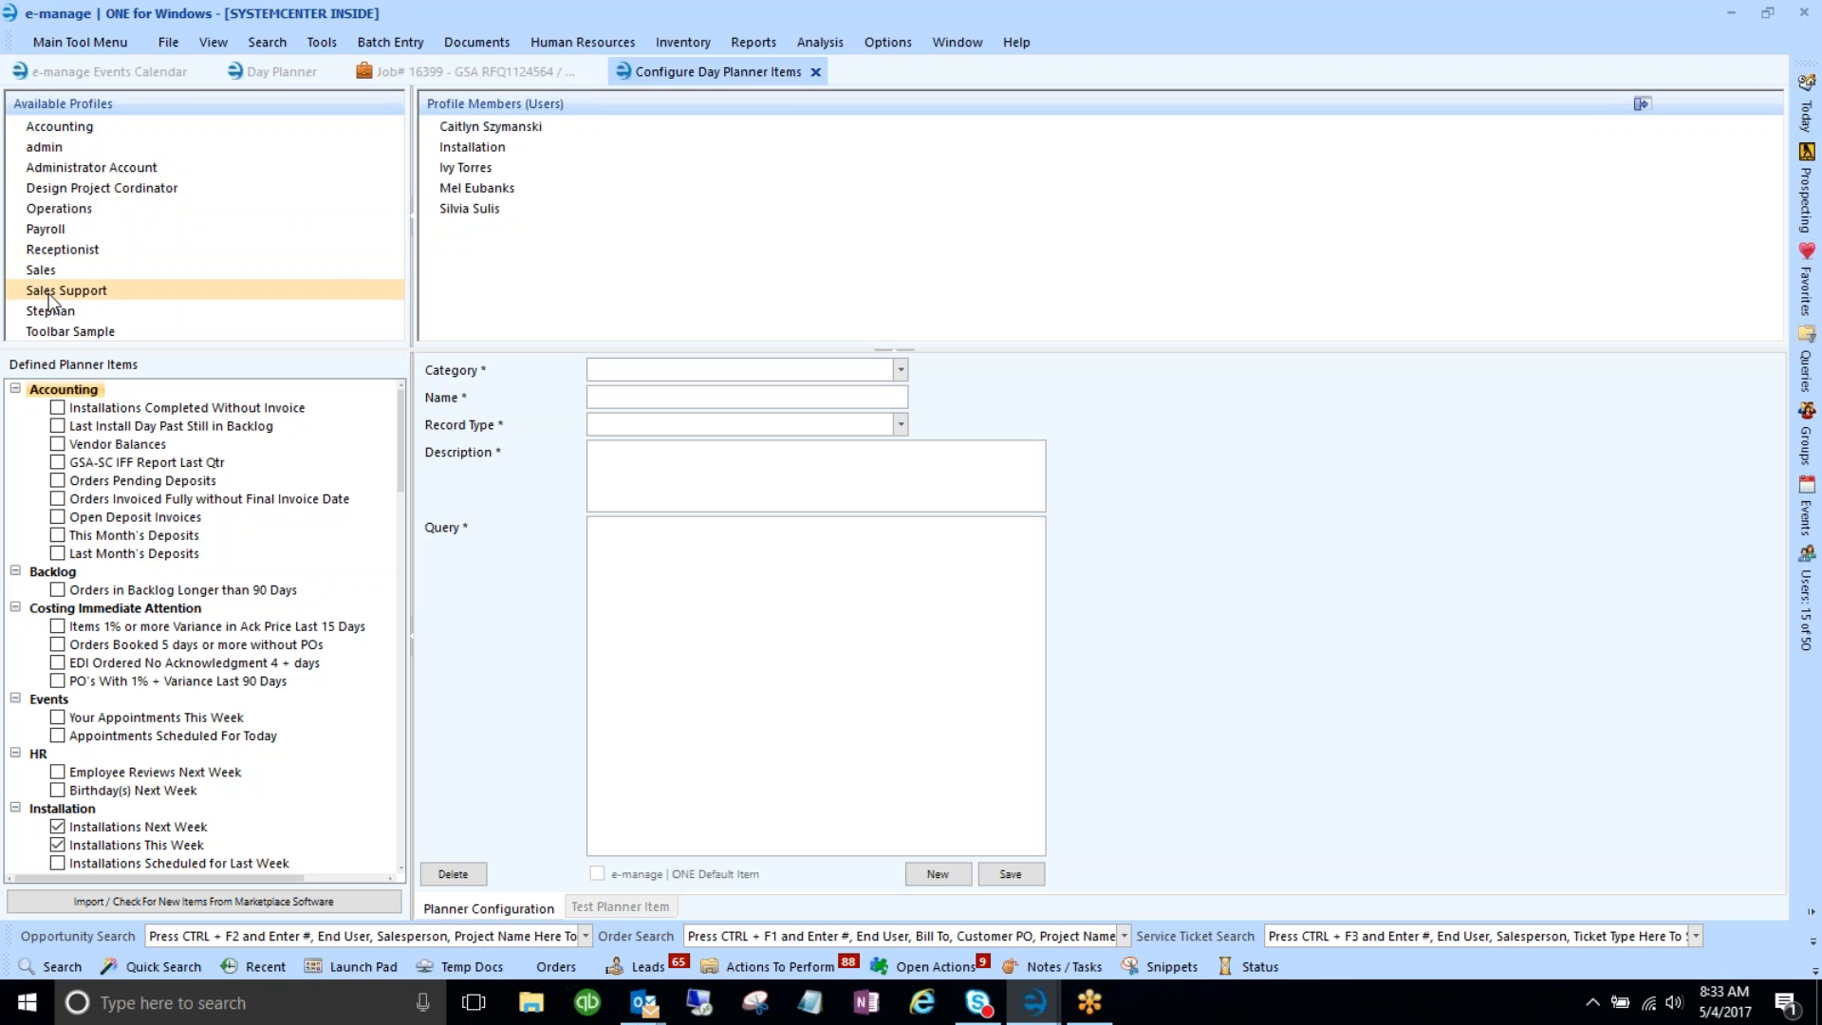
left_click(51, 313)
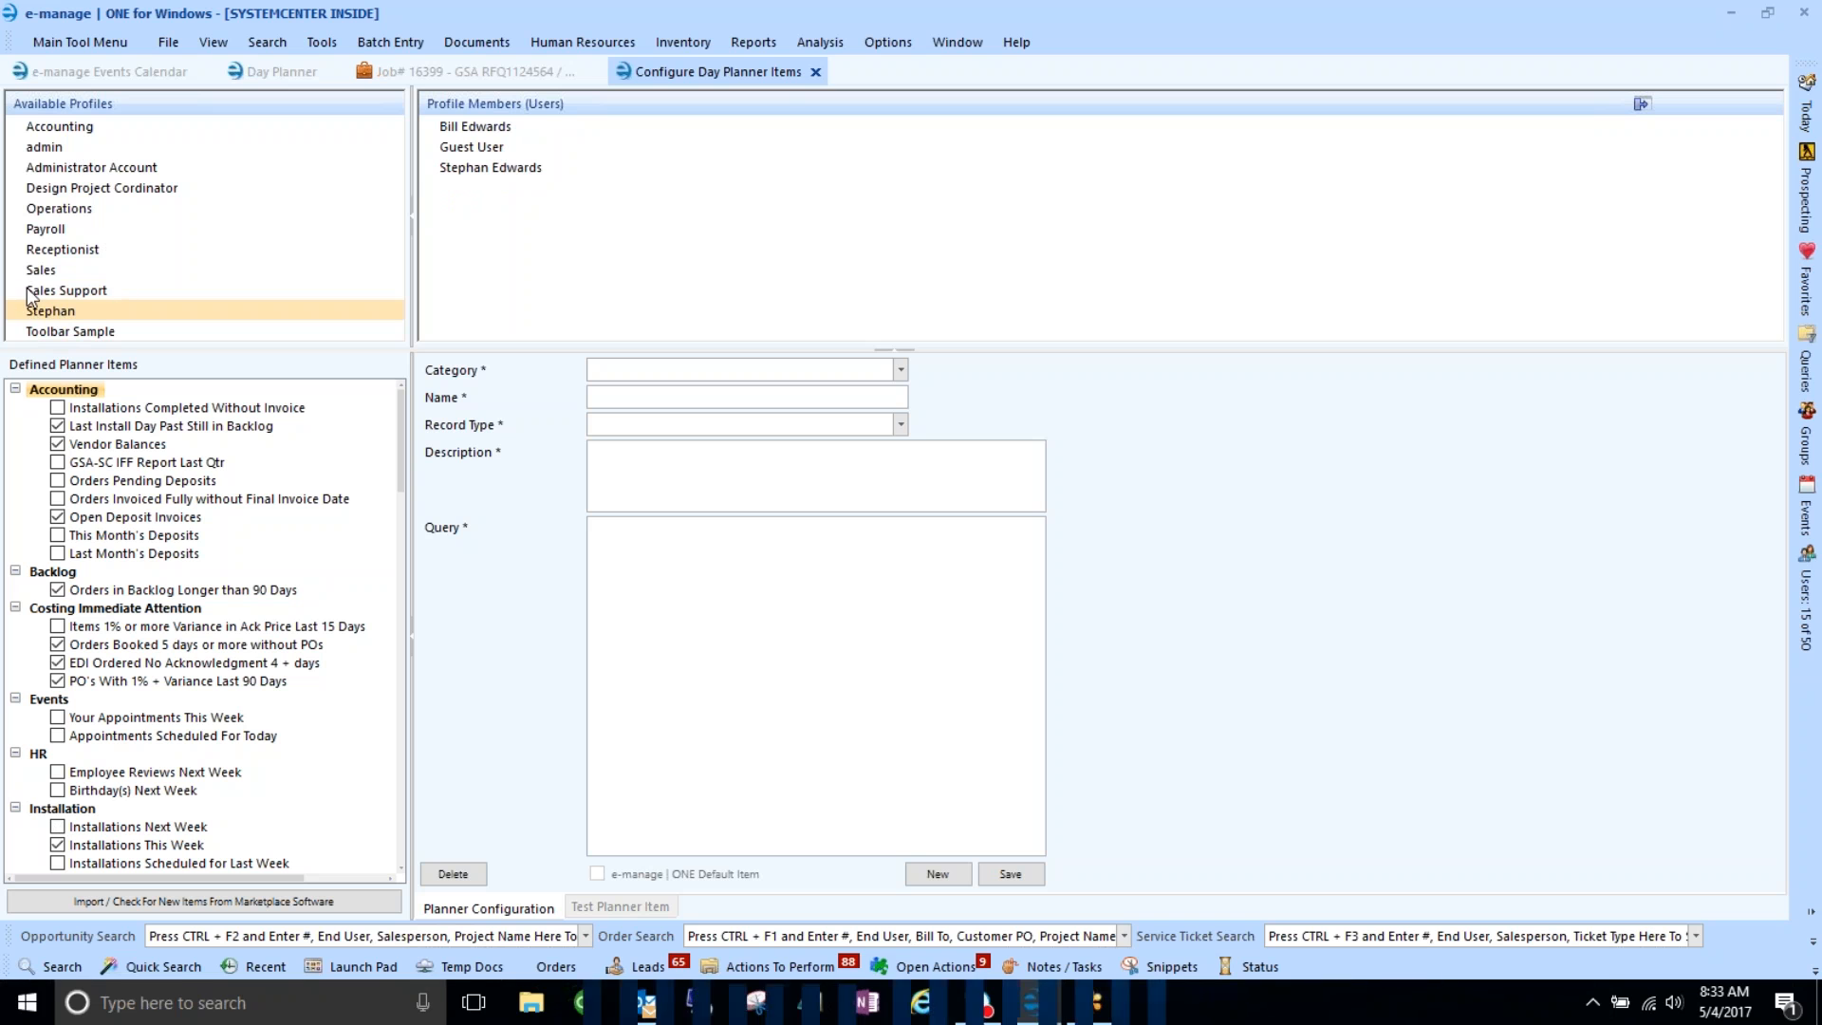
left_click(54, 130)
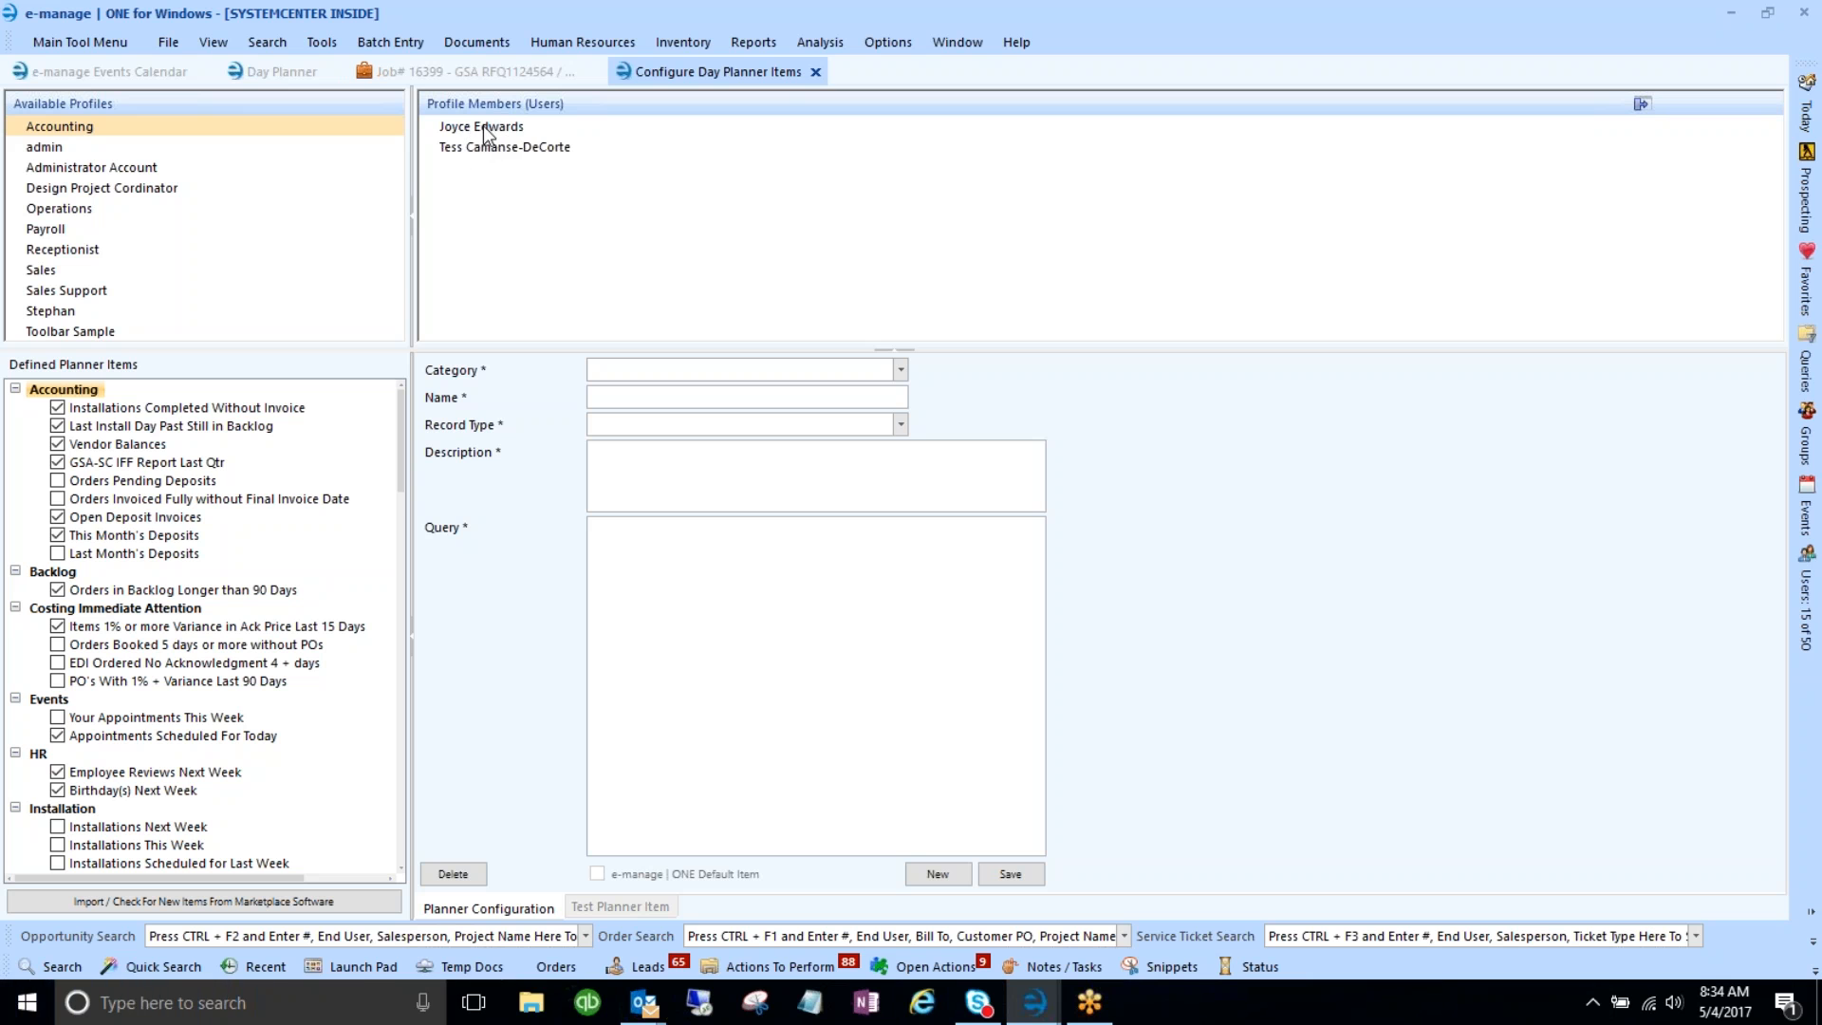
left_click(40, 271)
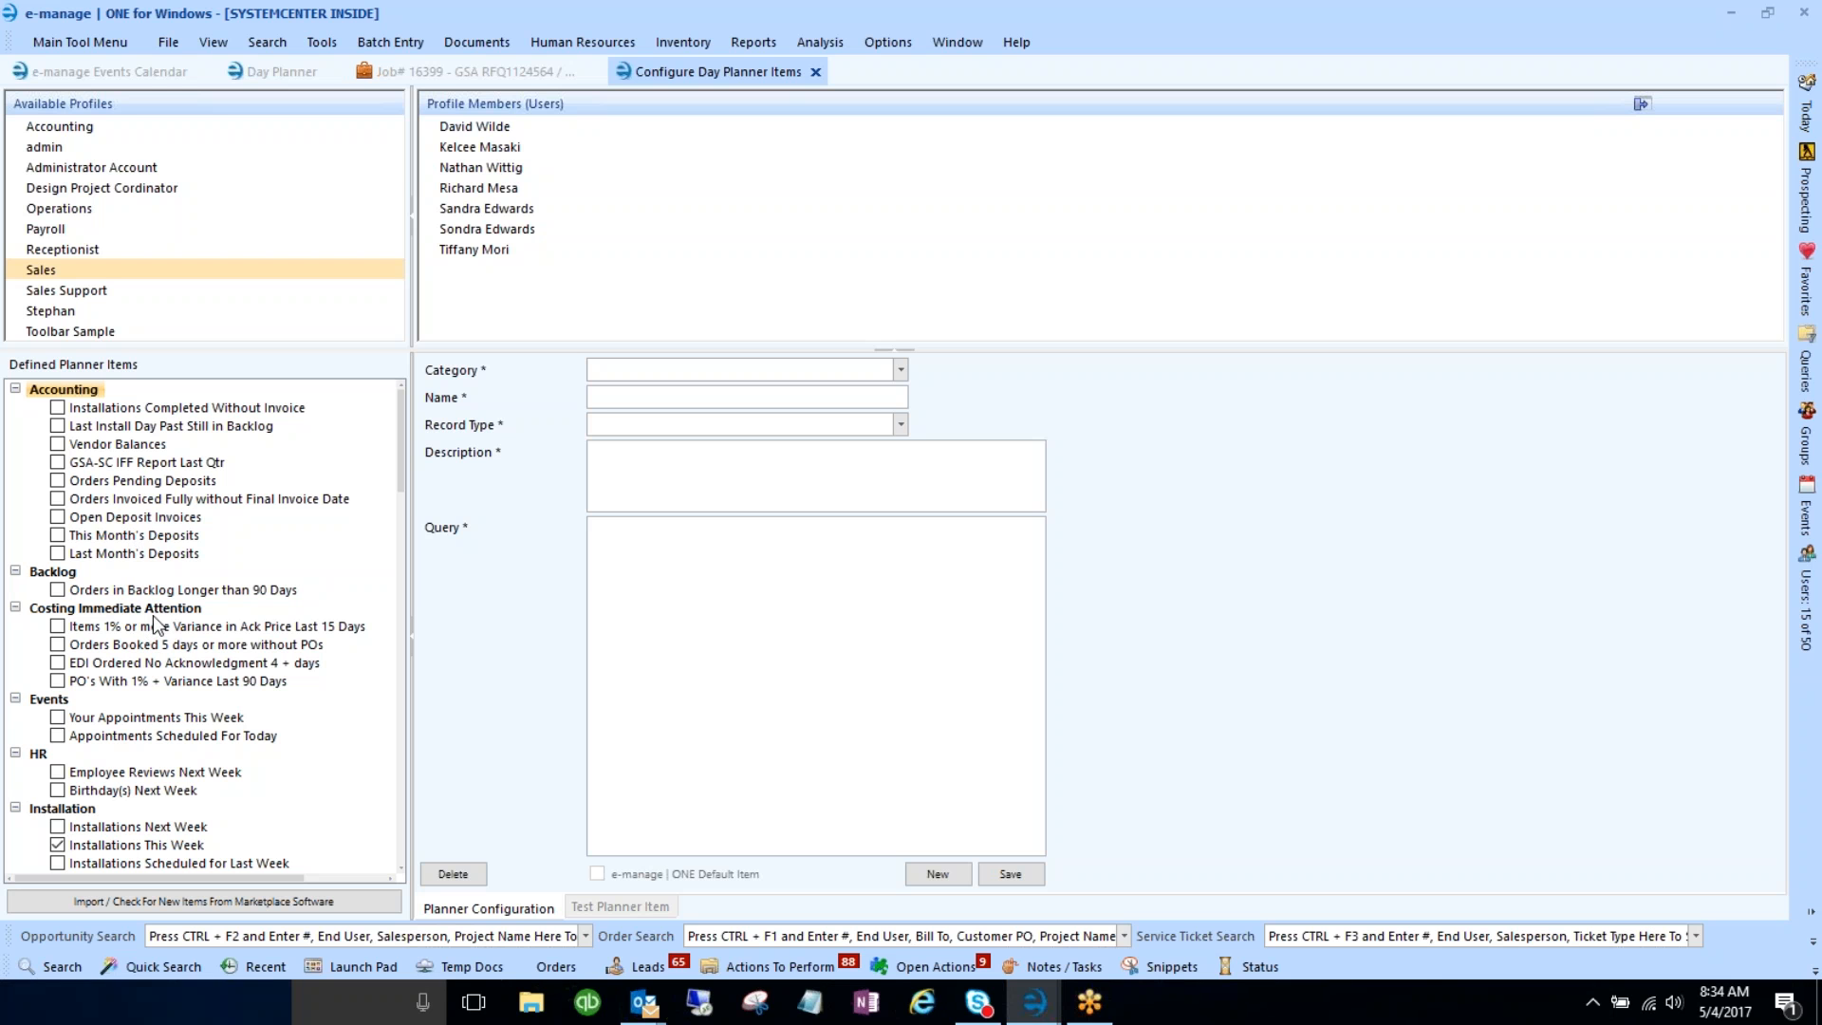
mouse_move(402, 453)
left_mouse_down()
mouse_move(406, 669)
mouse_move(423, 562)
mouse_move(401, 419)
left_mouse_up()
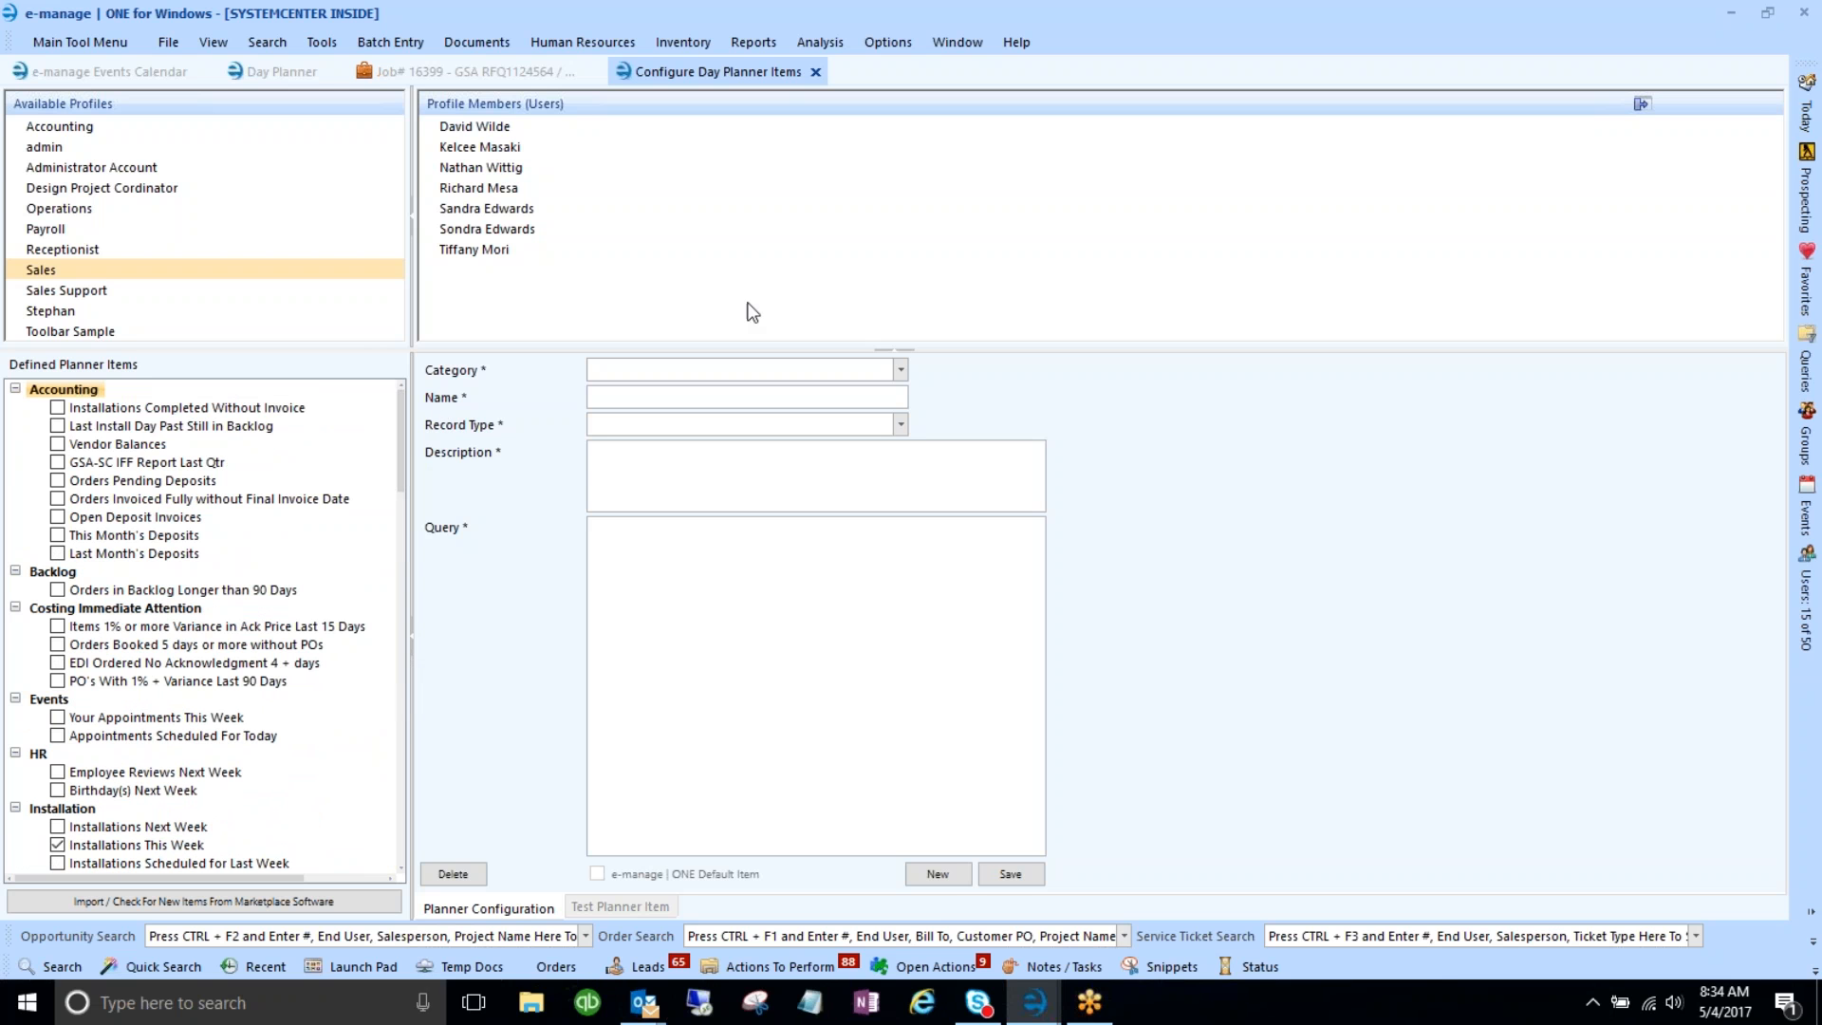
left_click(1025, 42)
- Open the release notes and highlight the note on importing default grid layouts, then check the File menu
left_click(1038, 65)
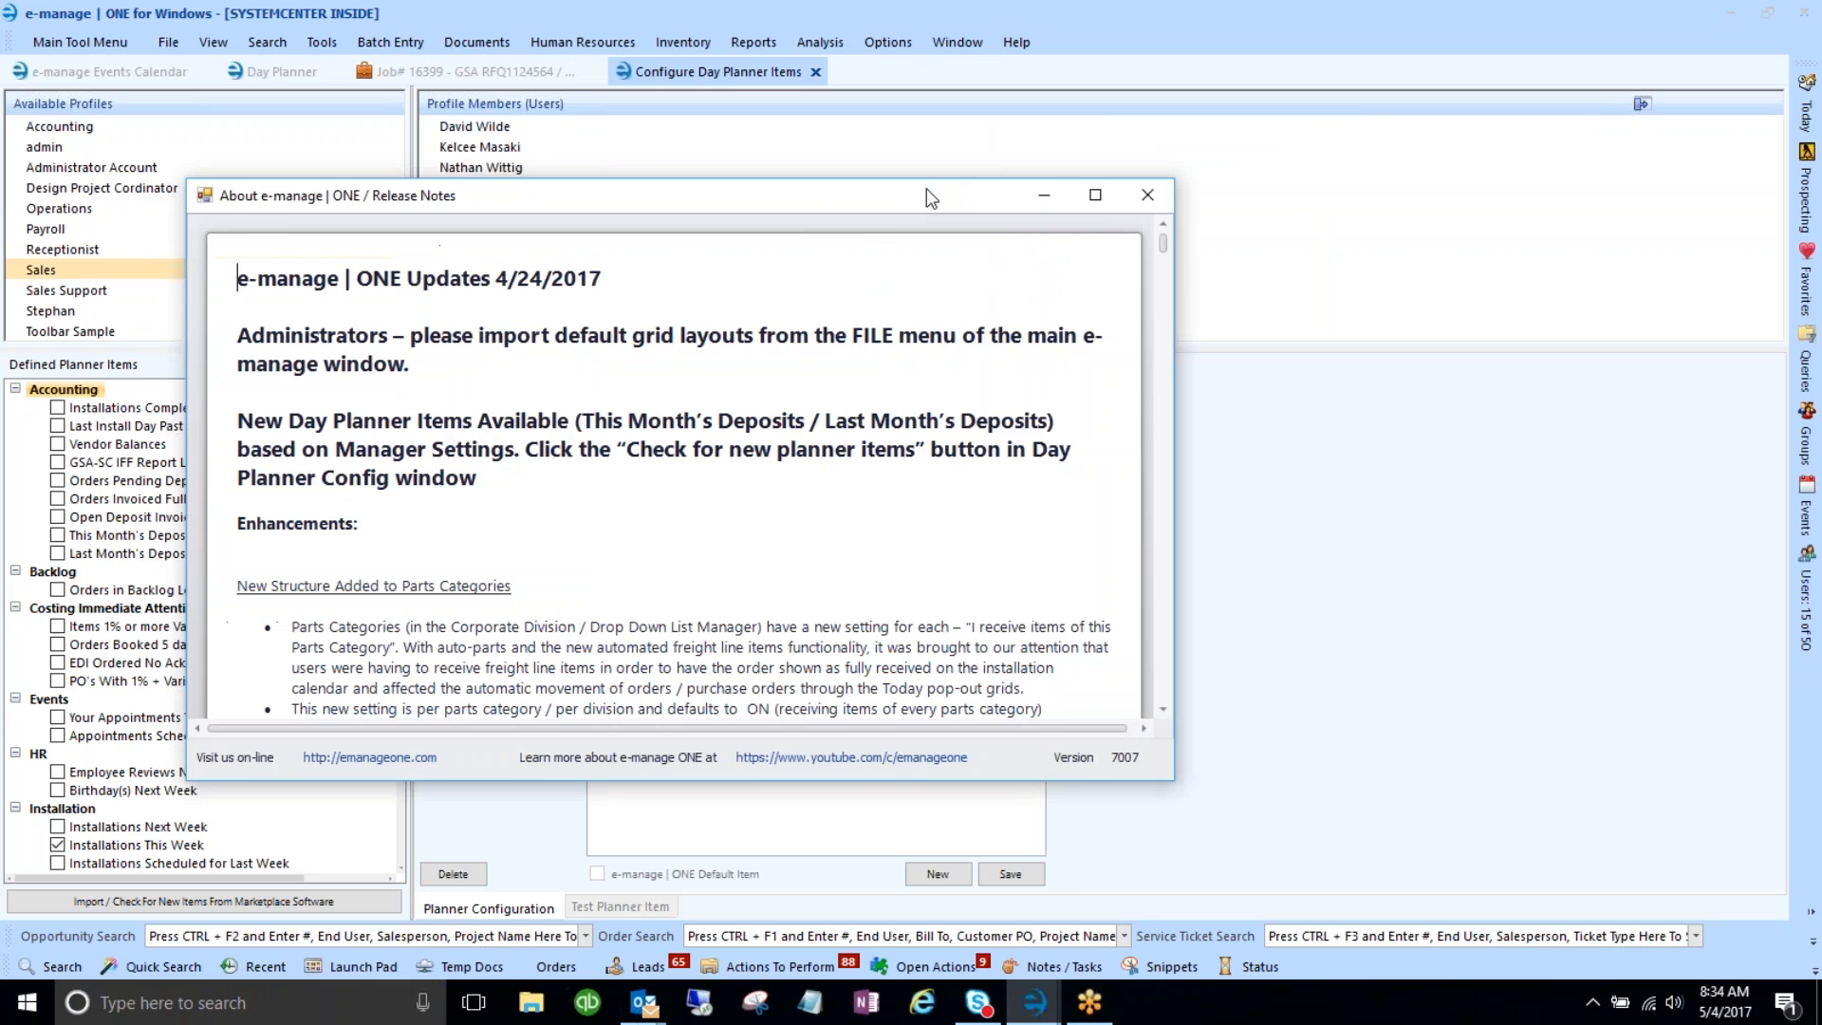
left_click_drag(585, 199, 771, 139)
left_click_drag(438, 272, 918, 280)
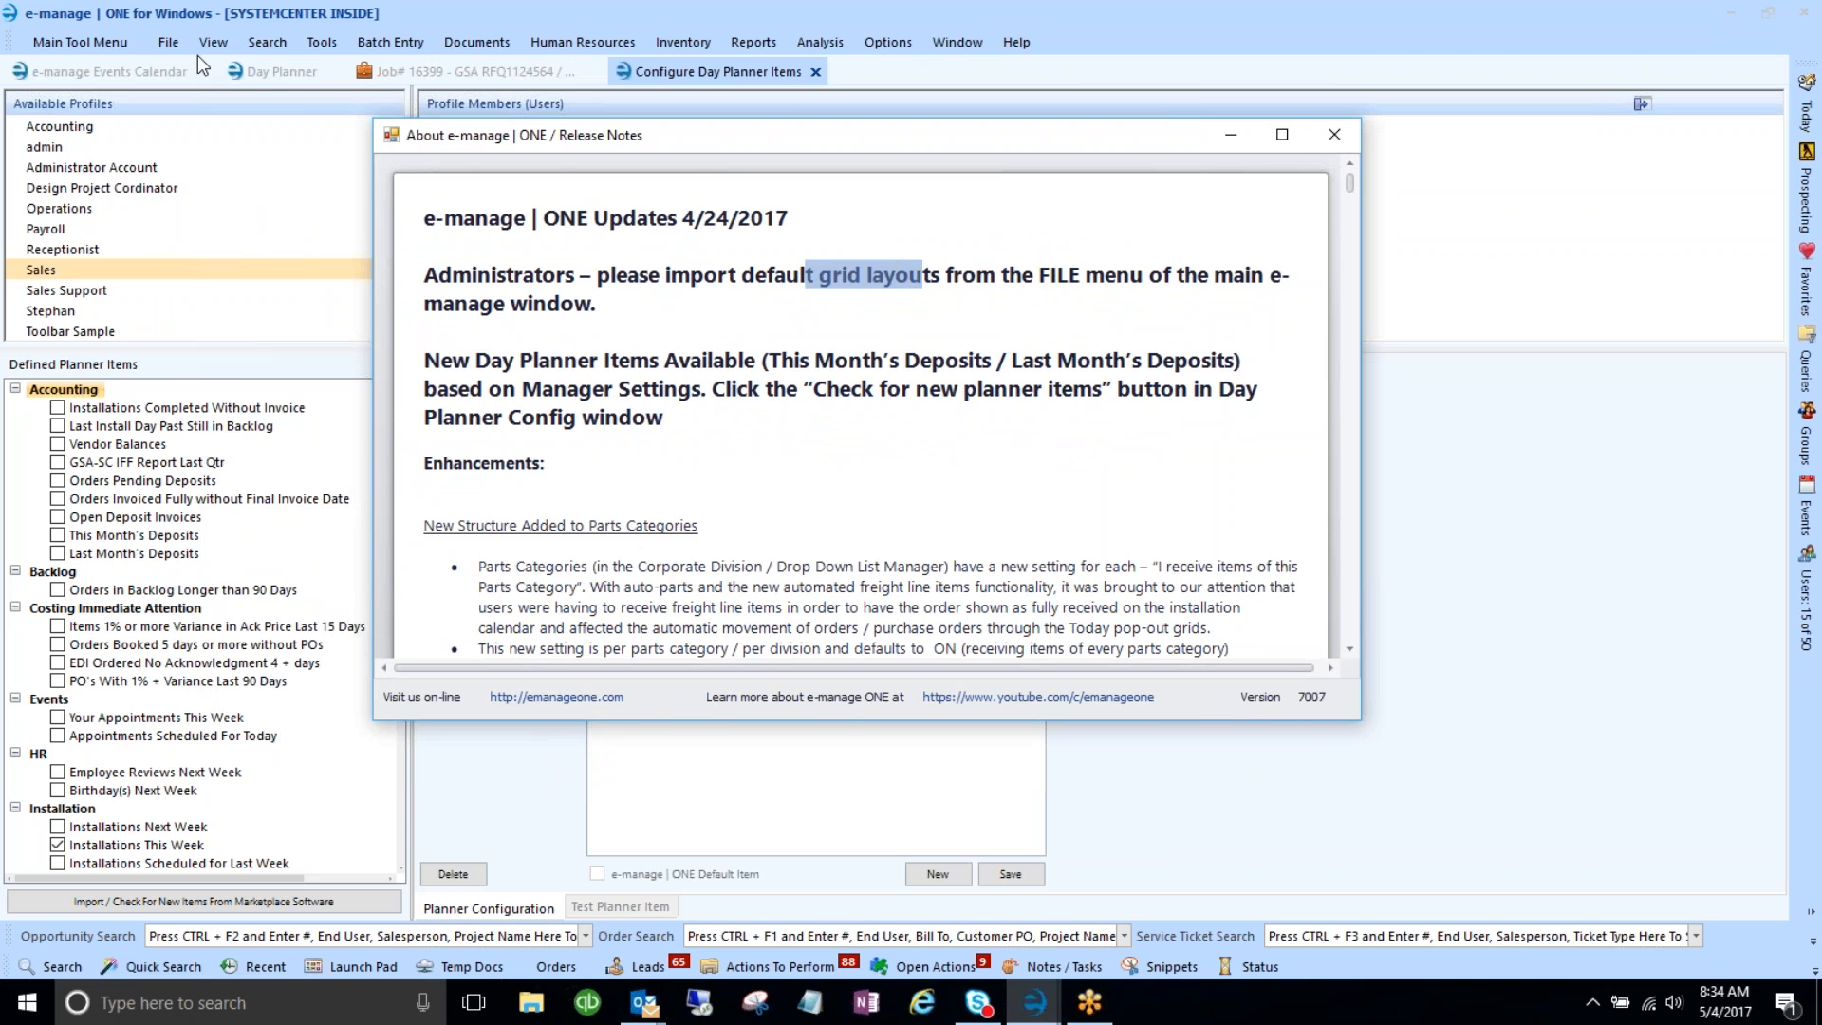
left_click(171, 45)
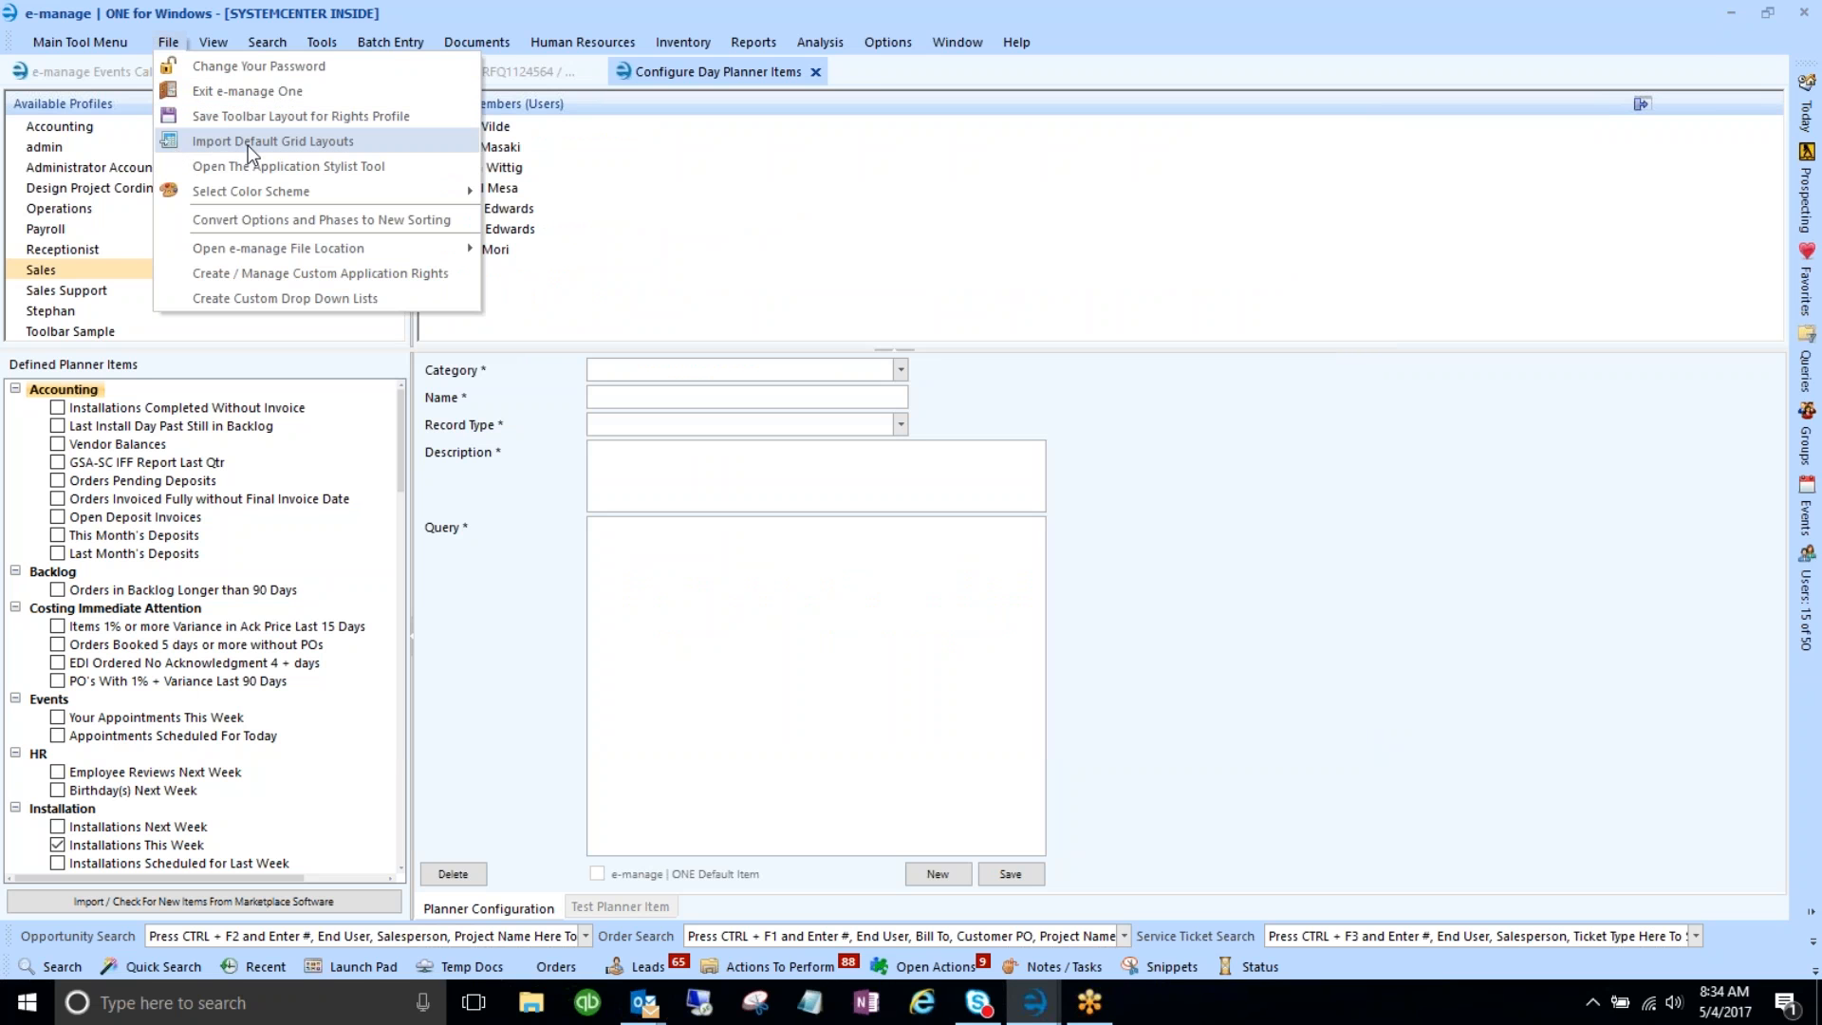
- Bring the release notes back and highlight the paragraph about new Day Planner items
left_click(1033, 1006)
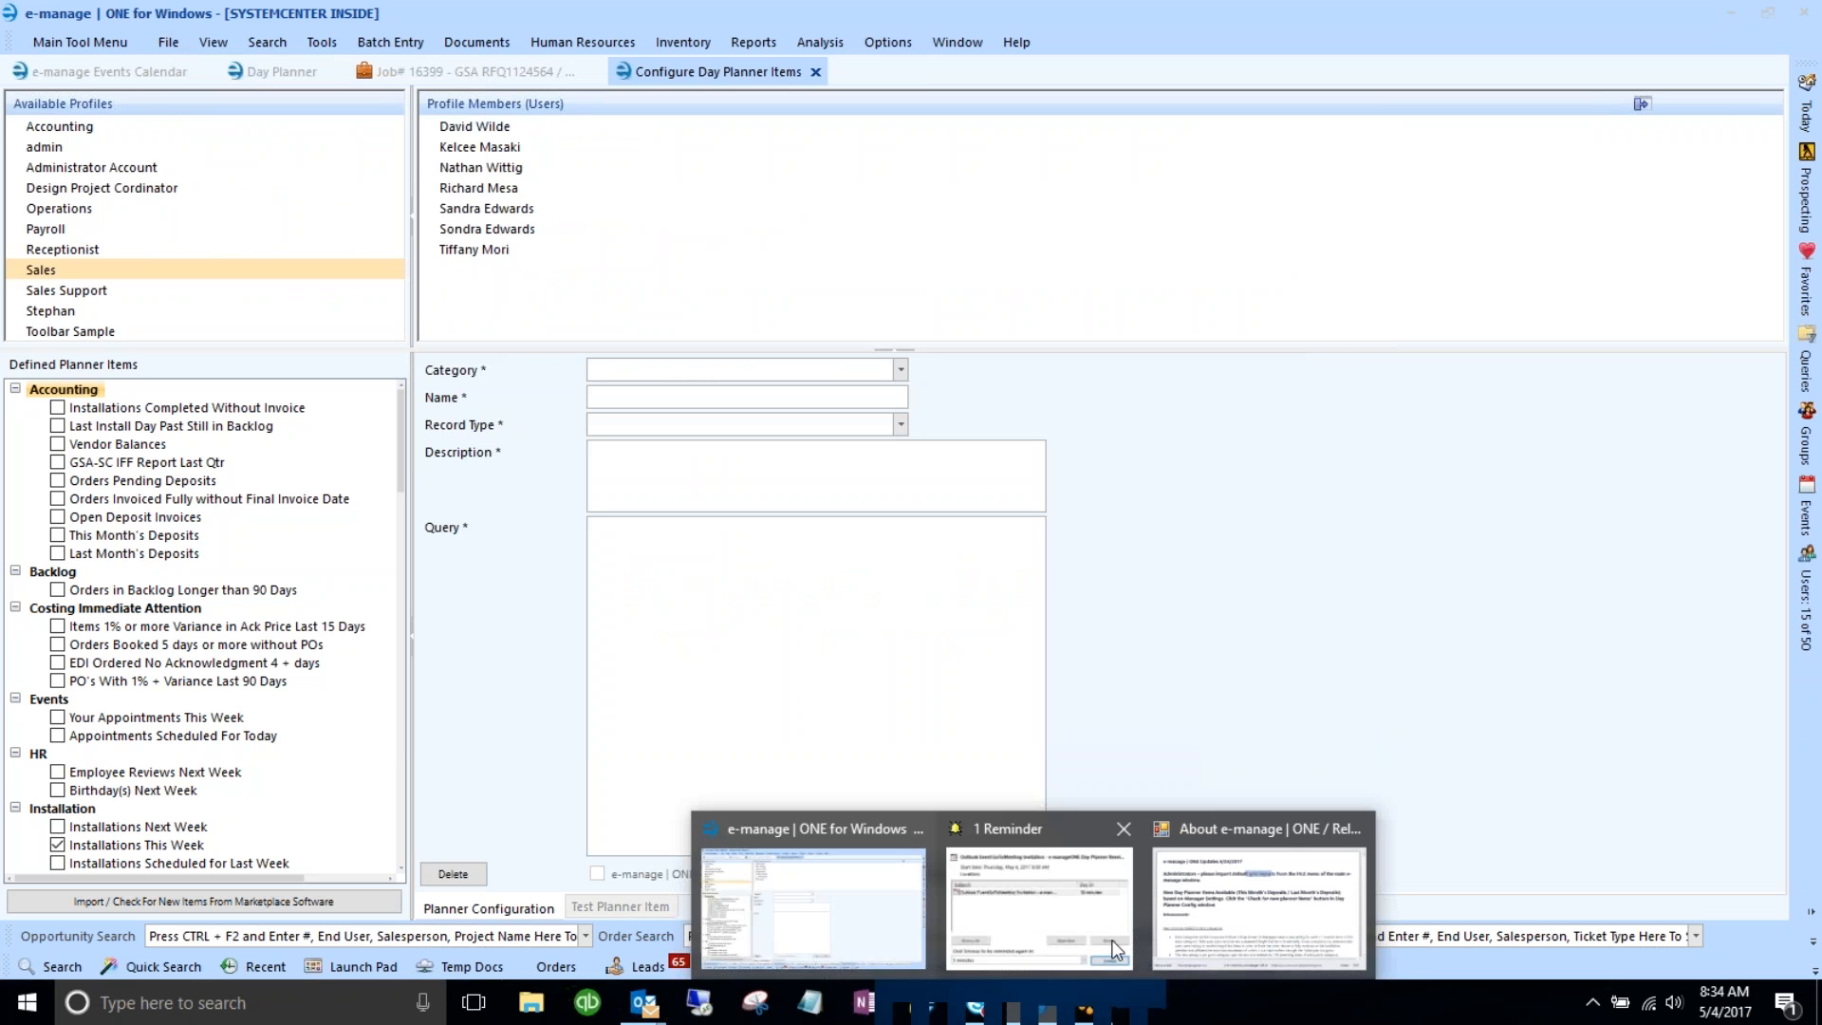
left_click(1259, 901)
left_click_drag(424, 361, 651, 428)
left_click(659, 379)
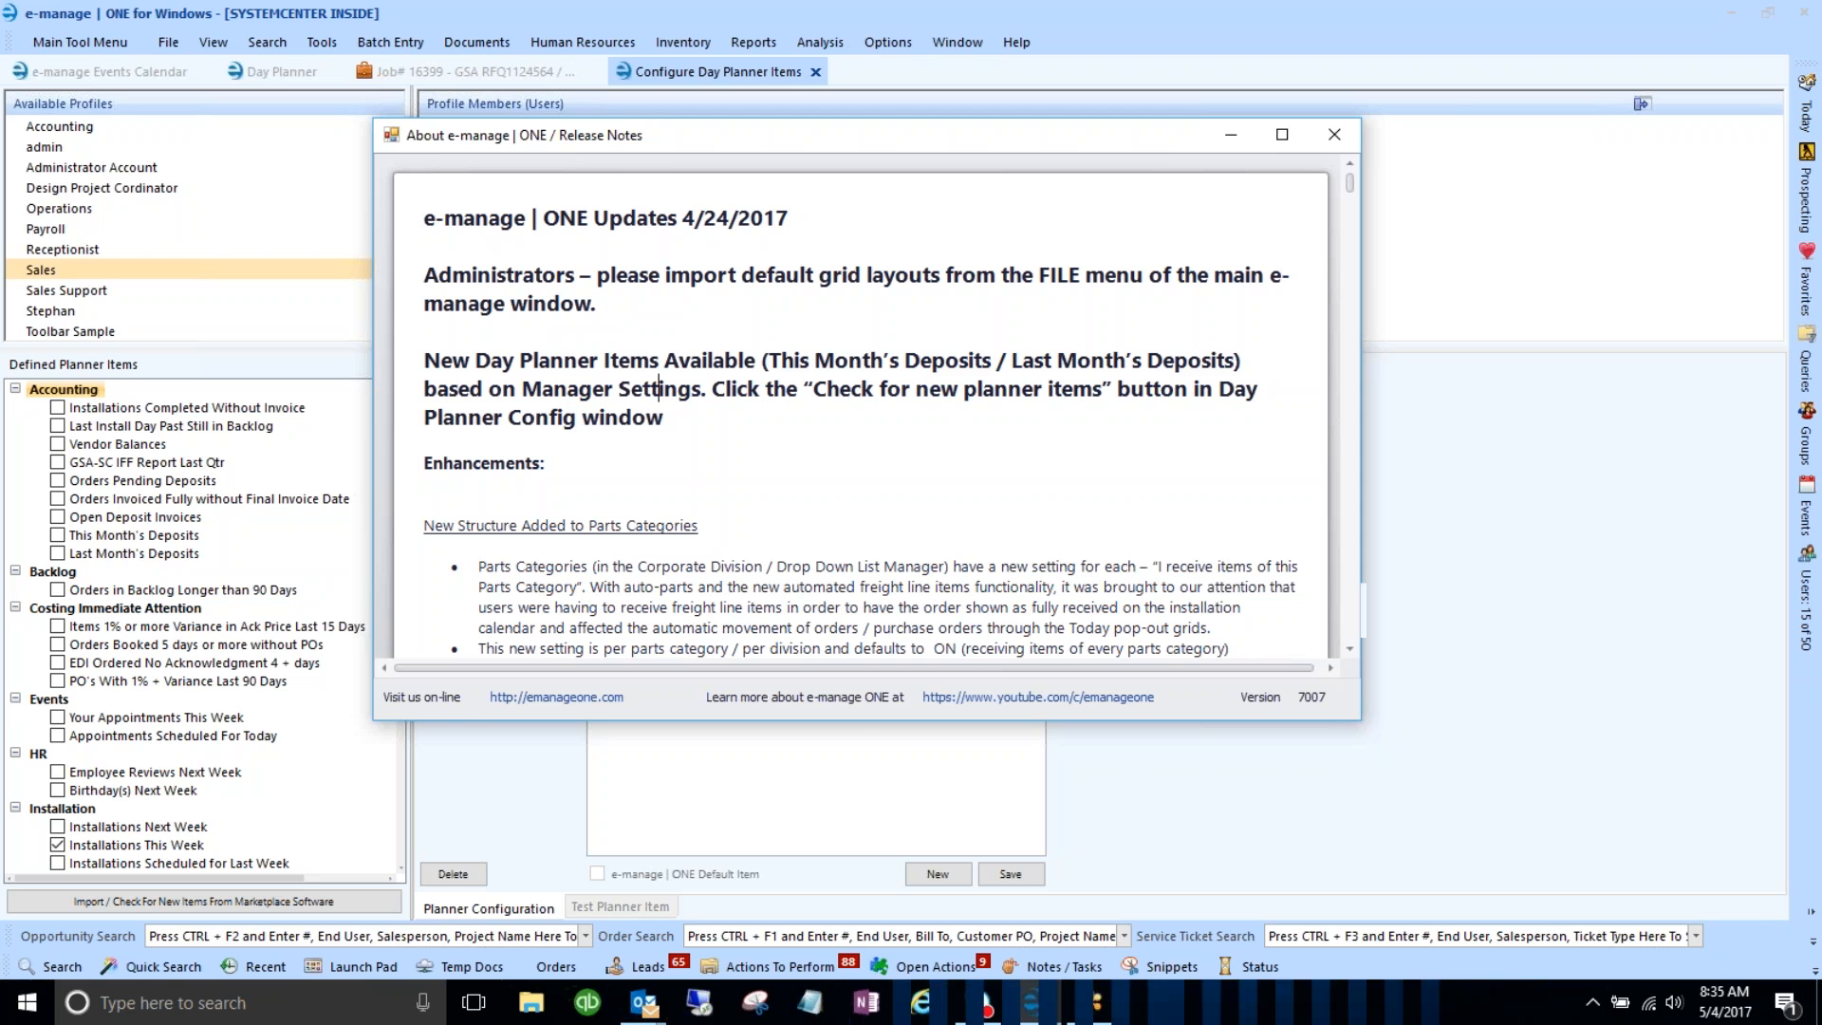
left_click_drag(630, 145, 878, 145)
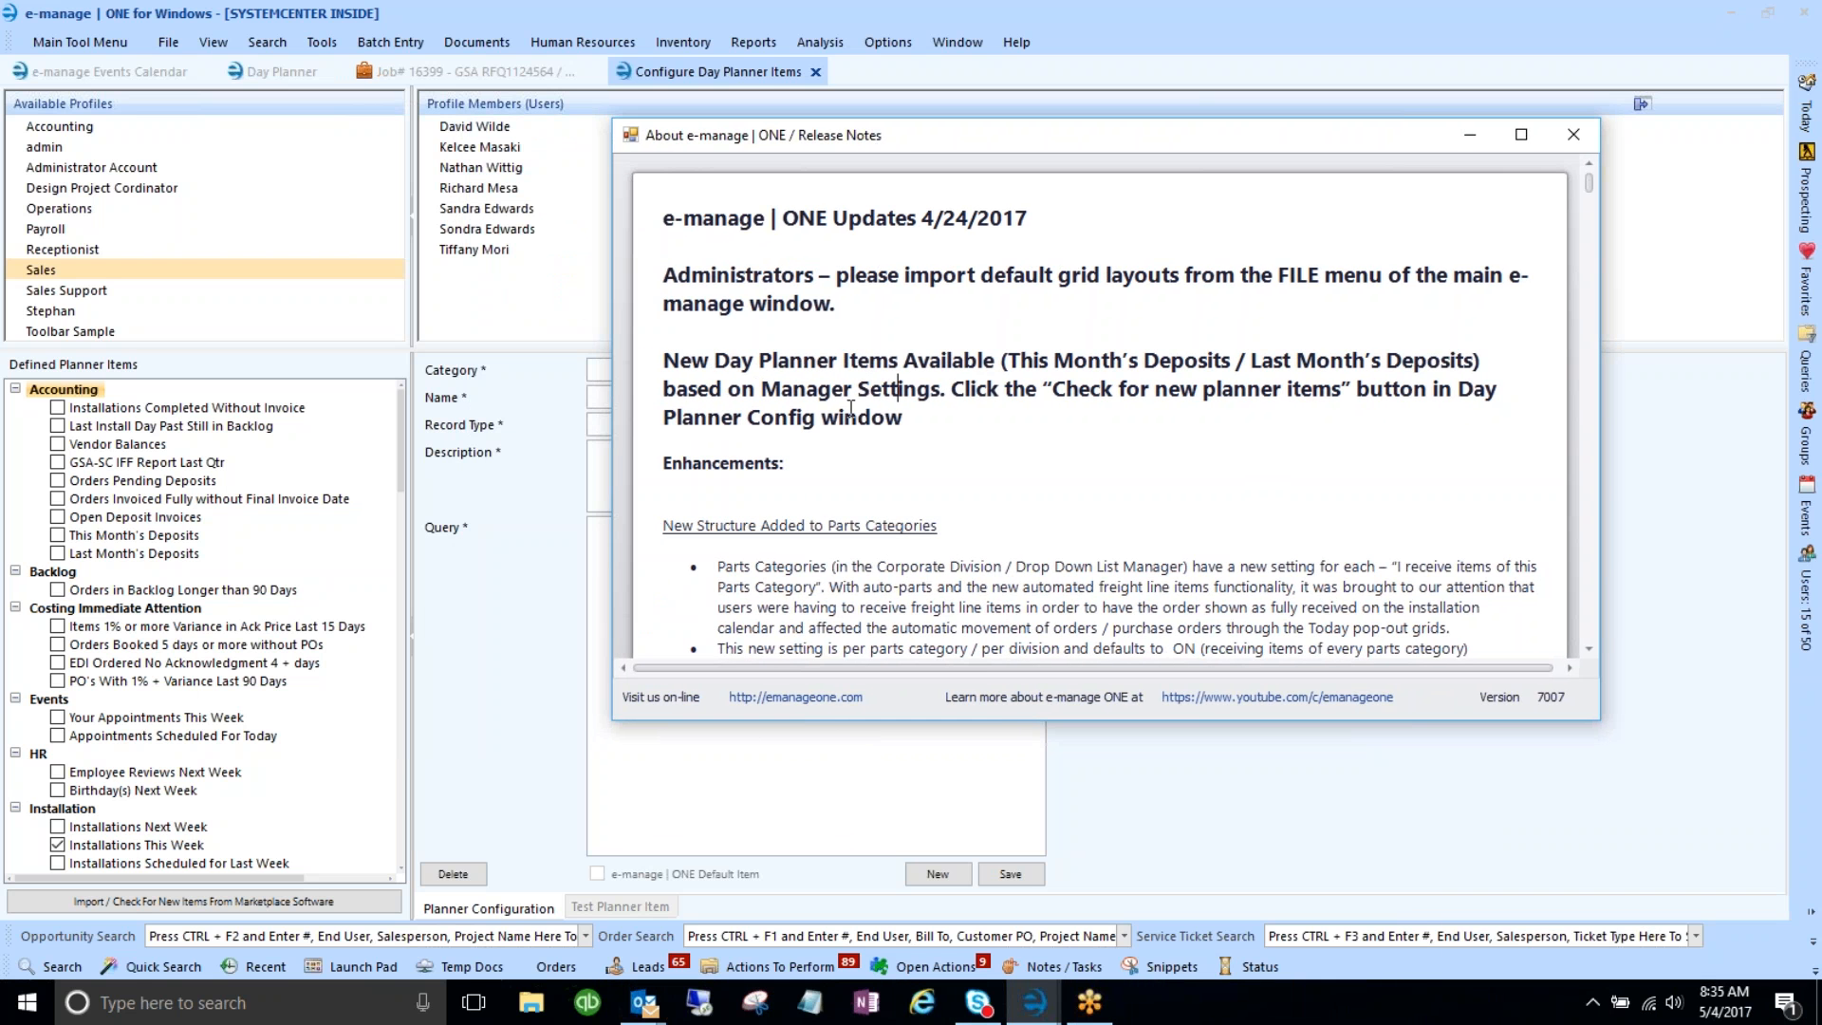
- Close the release notes; for Sales, check Orders Invoiced Fully without Final Invoice Date and uncheck Orders Pending Deposits
left_click(1583, 137)
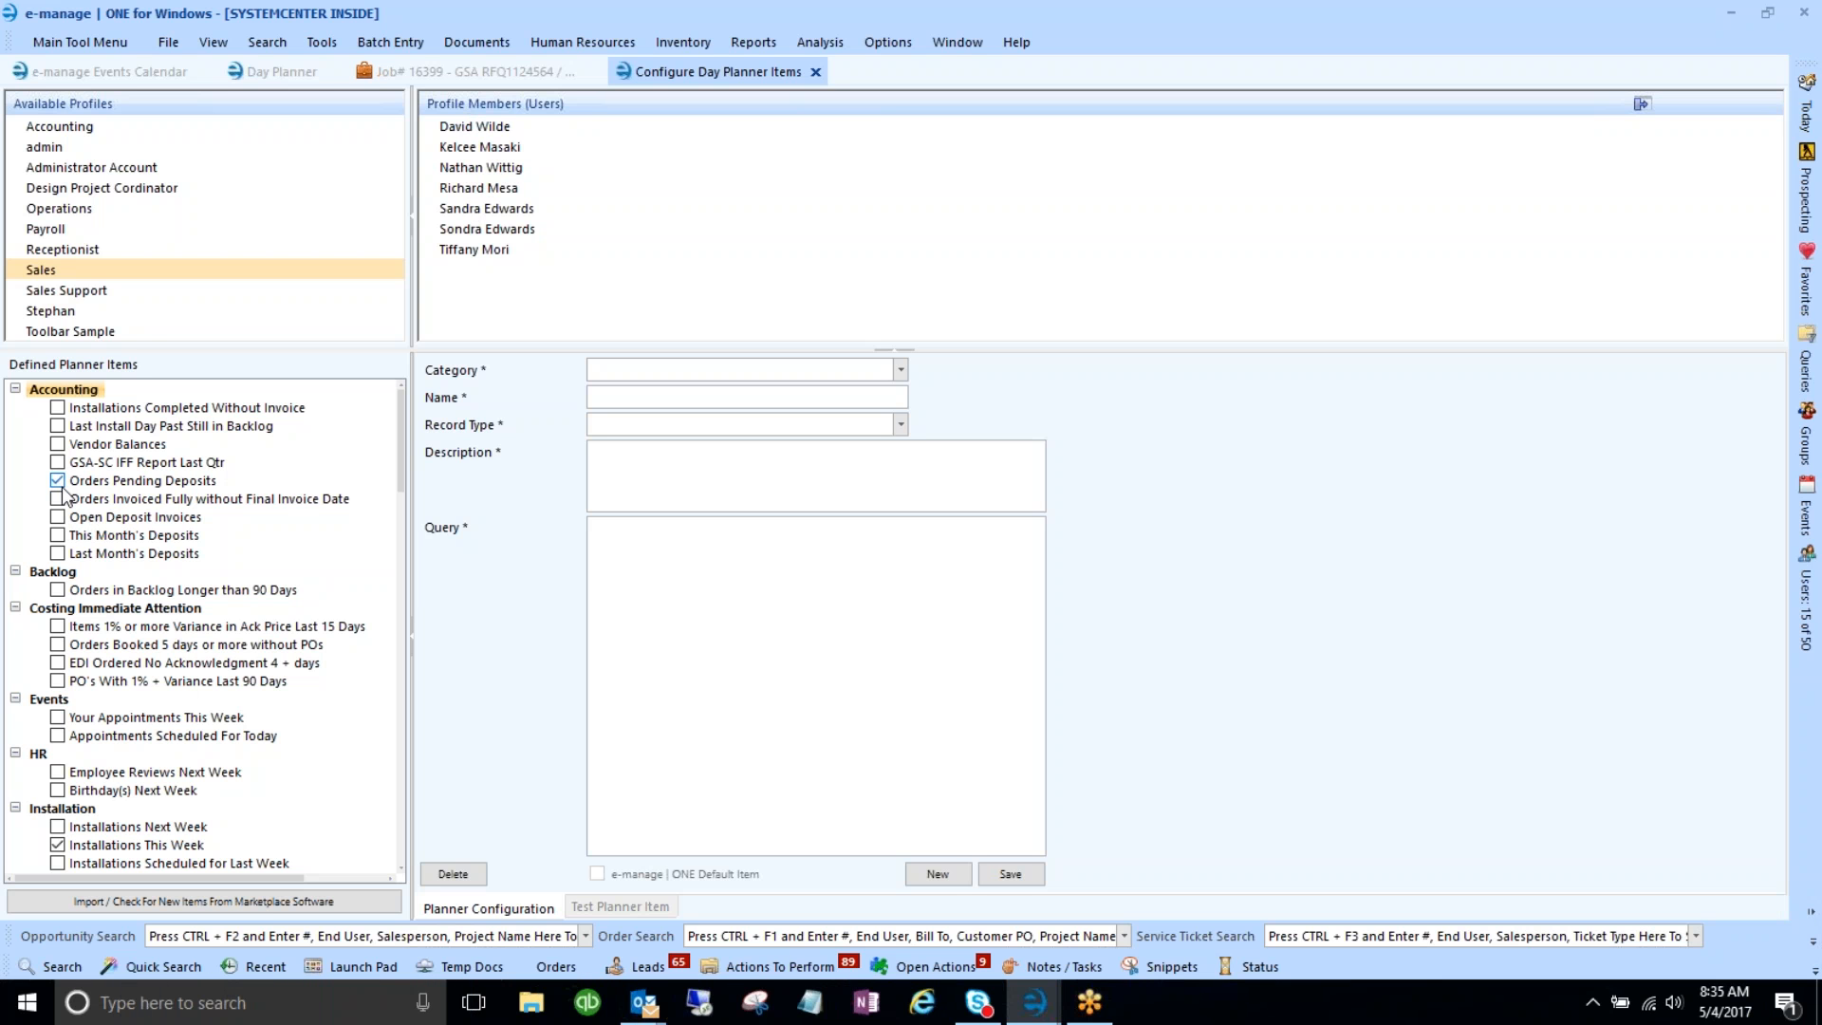
left_click(60, 498)
left_click(58, 483)
- Scroll through the Sales profile's Defined Planner Items tree, then return to the Day Planner dashboard
scroll(73, 561, "down", 4)
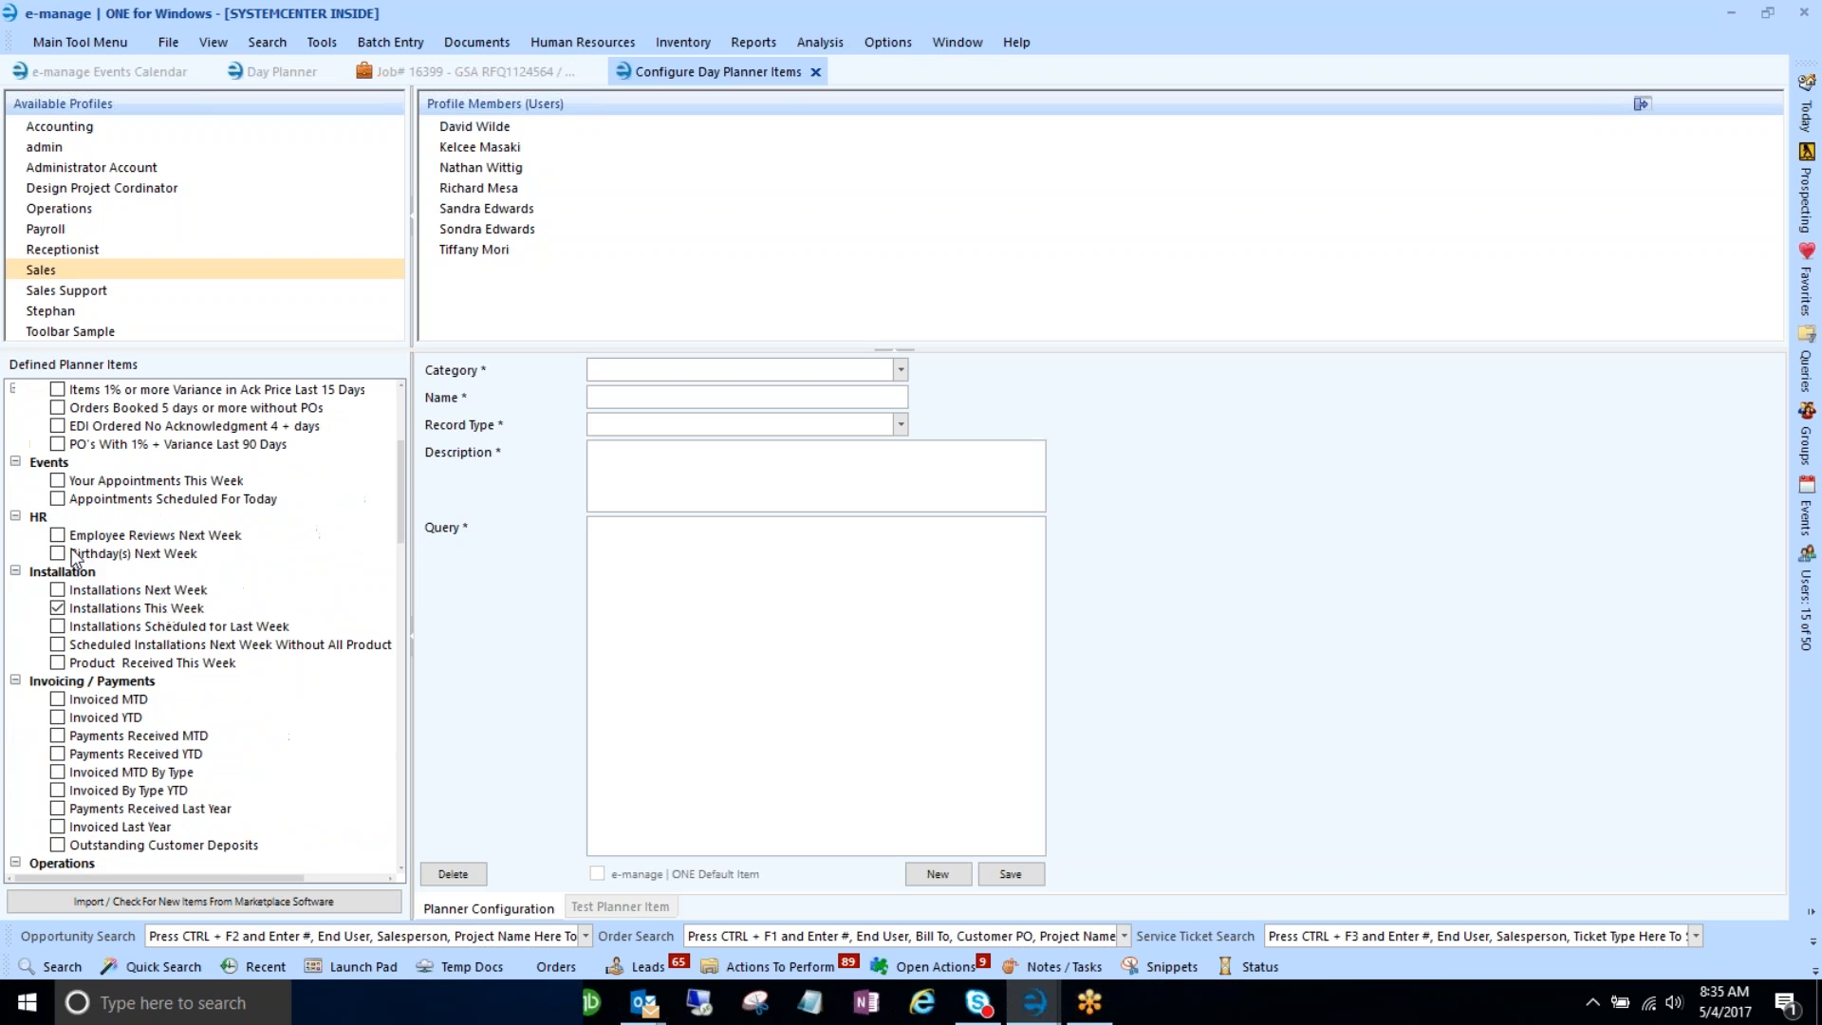
scroll(73, 560, "down", 2)
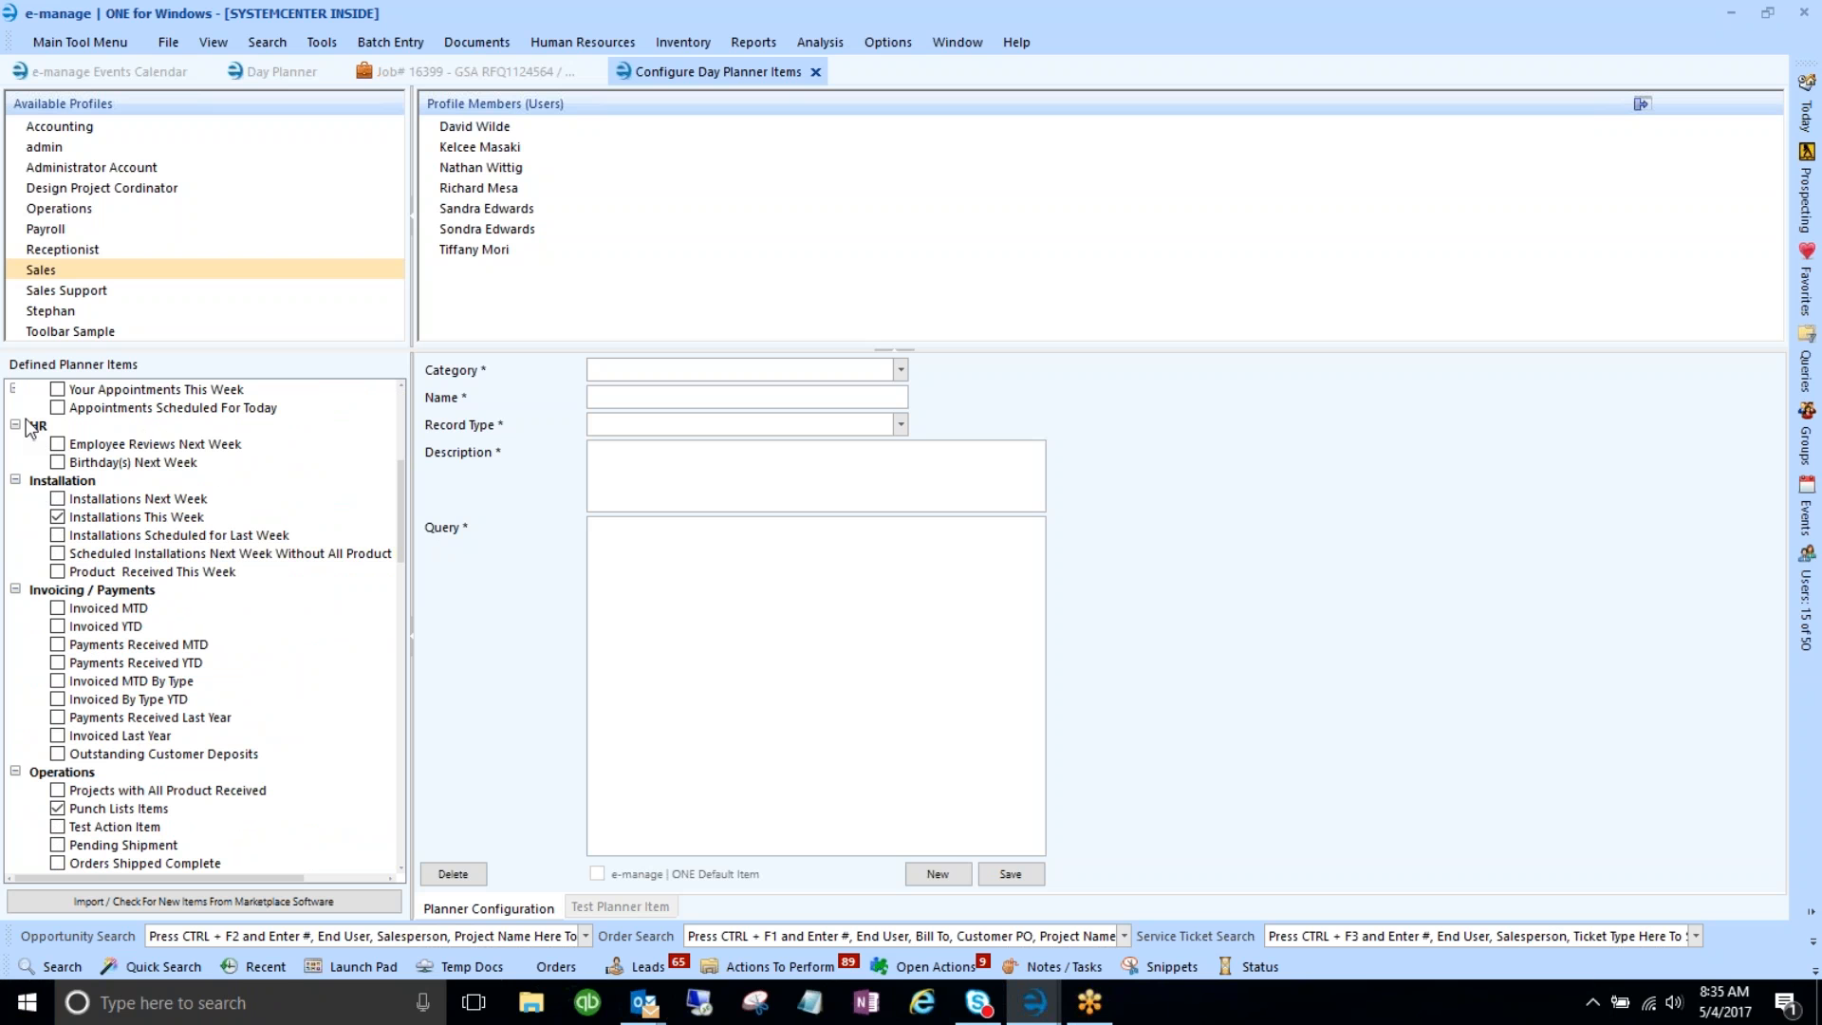
scroll(165, 602, "down", 4)
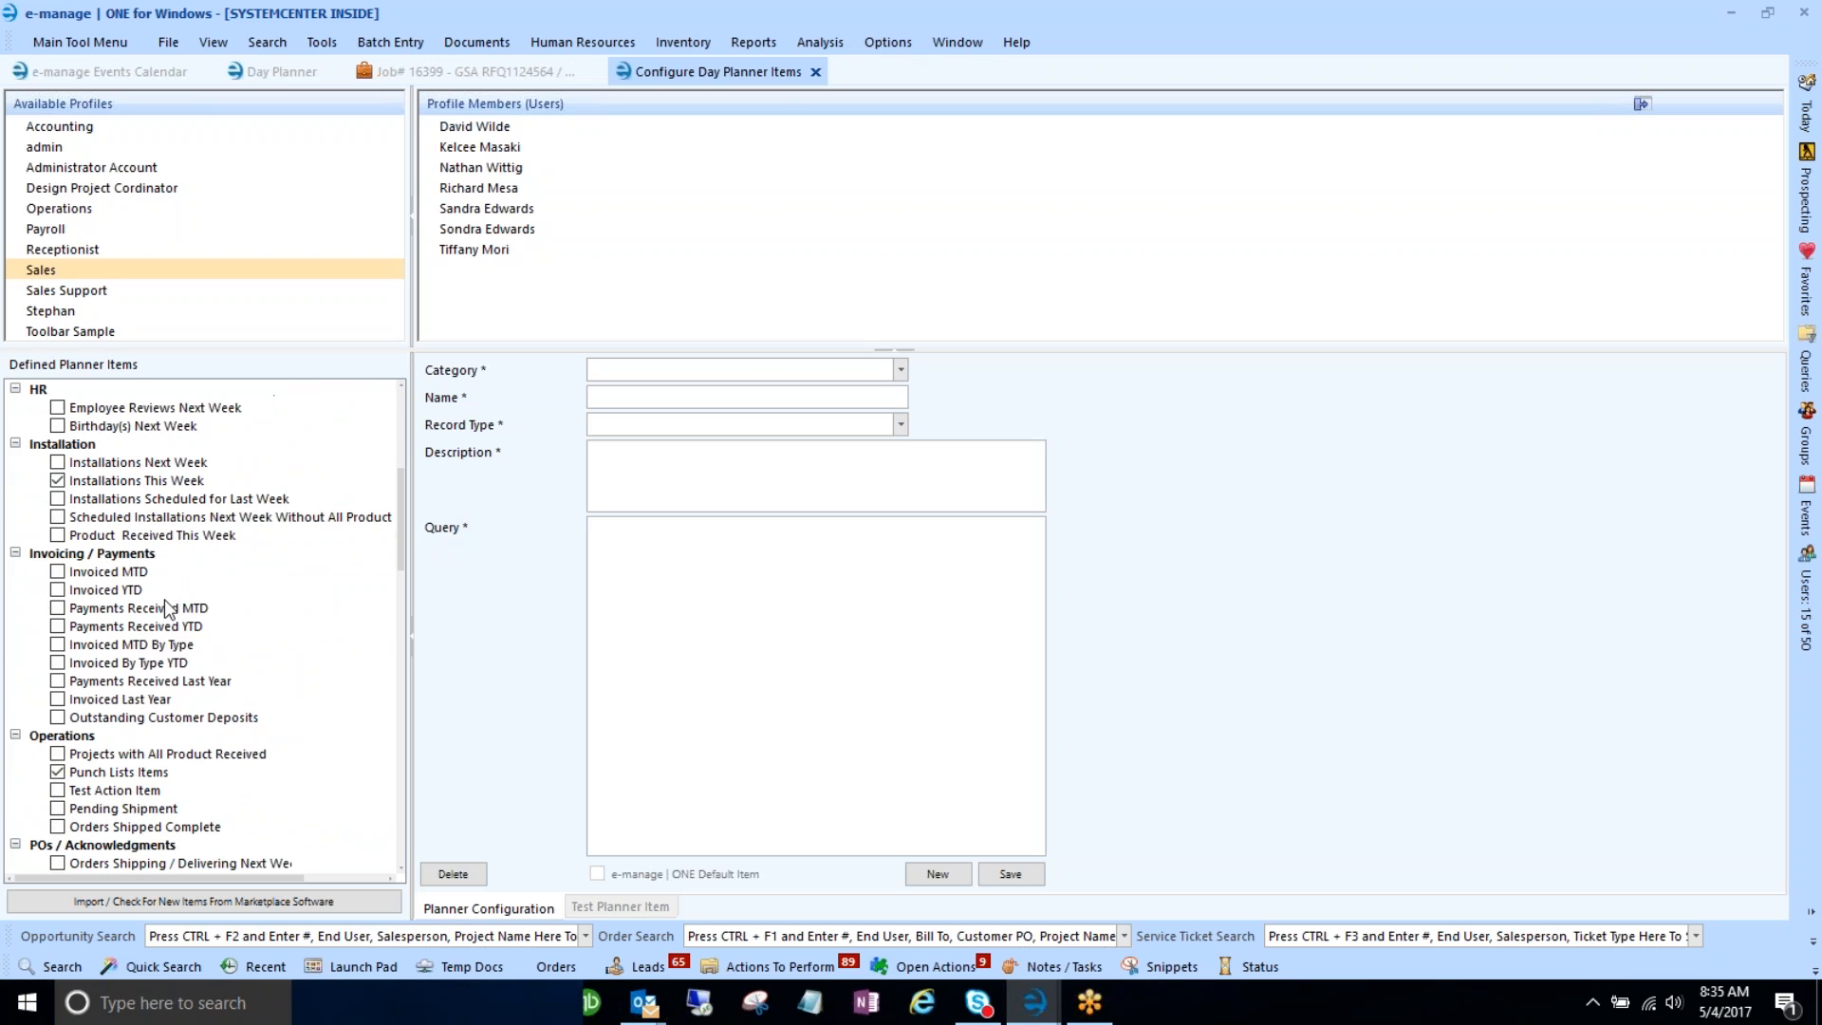
scroll(116, 648, "down", 6)
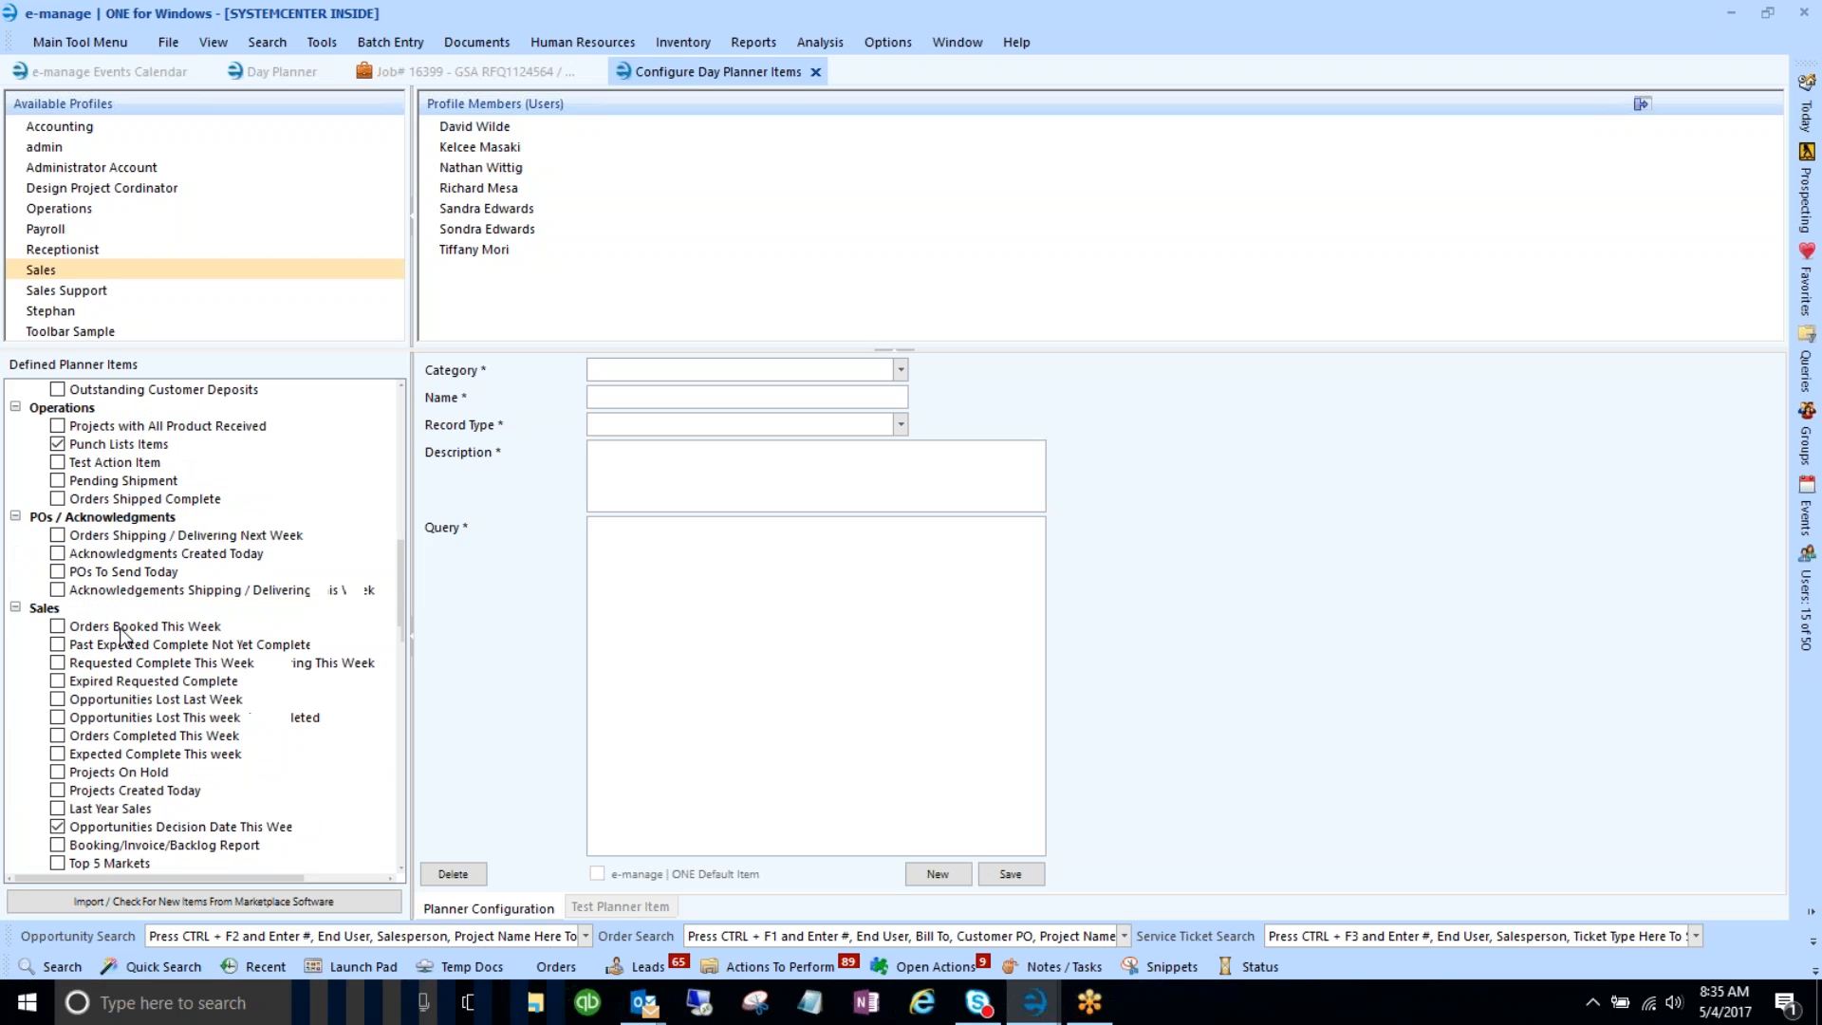
scroll(156, 641, "down", 3)
scroll(133, 608, "up", 3)
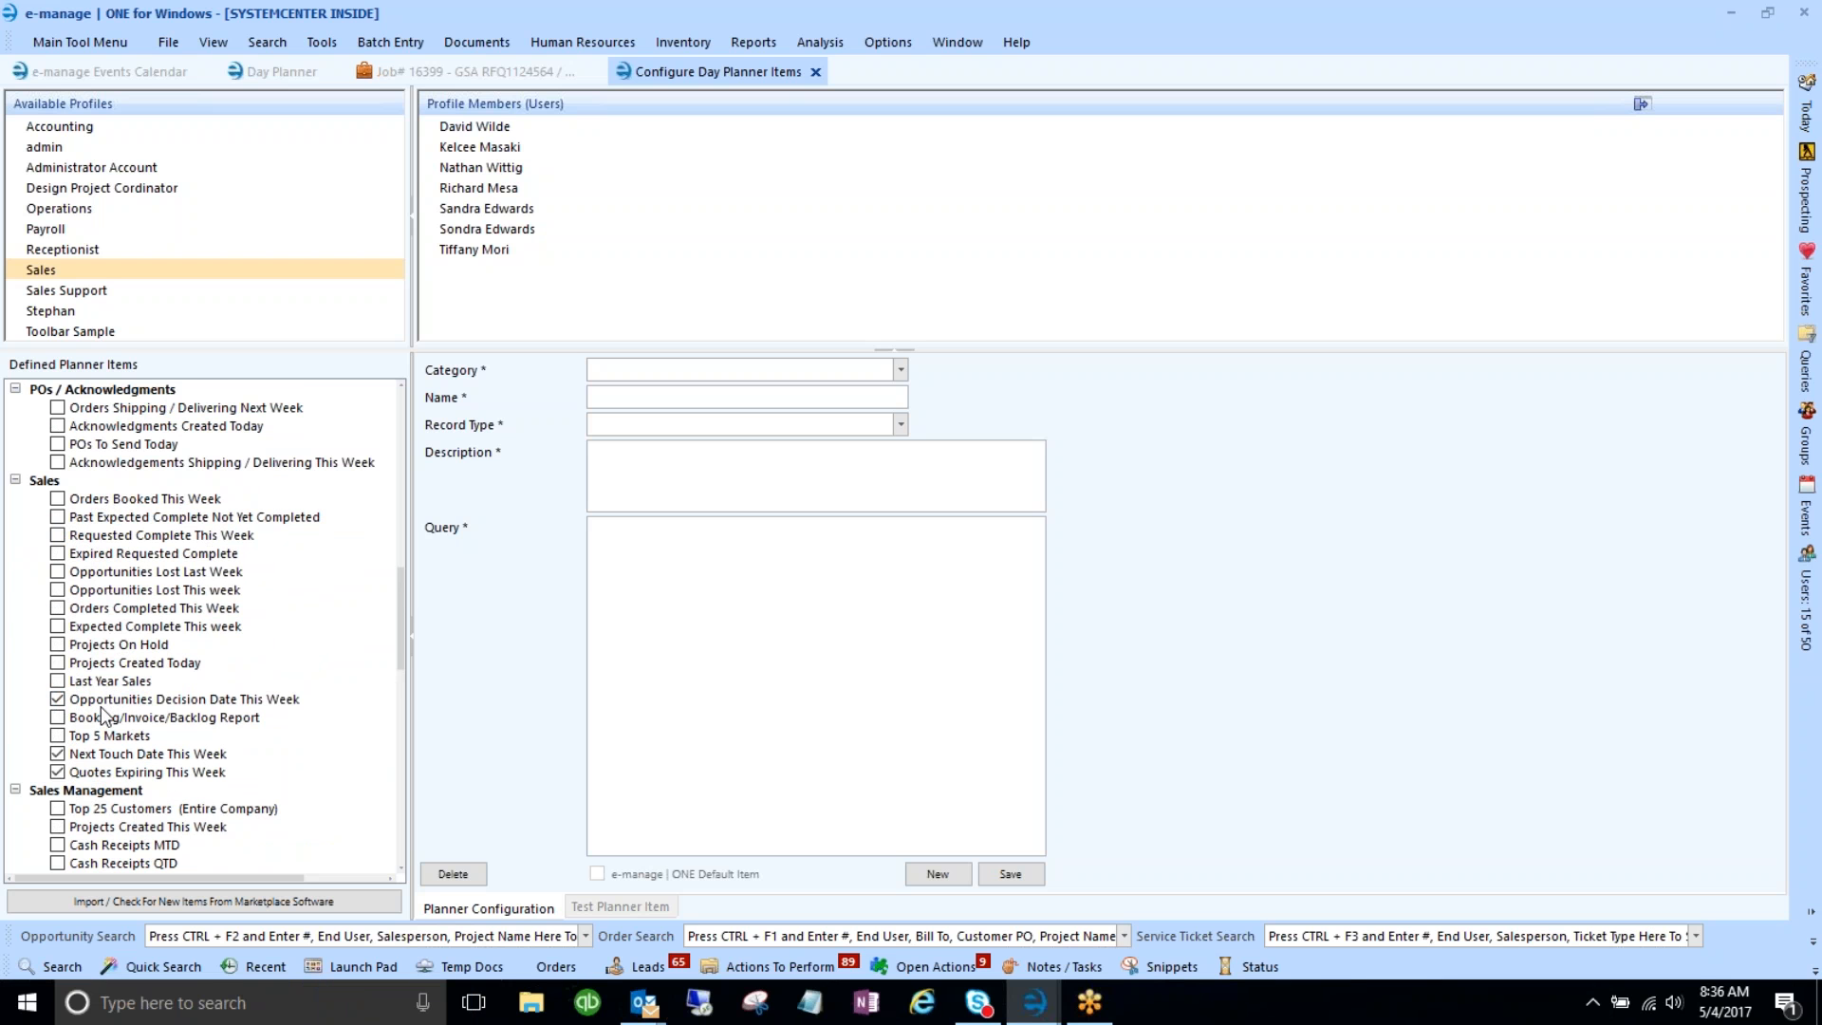
scroll(100, 706, "up", 3)
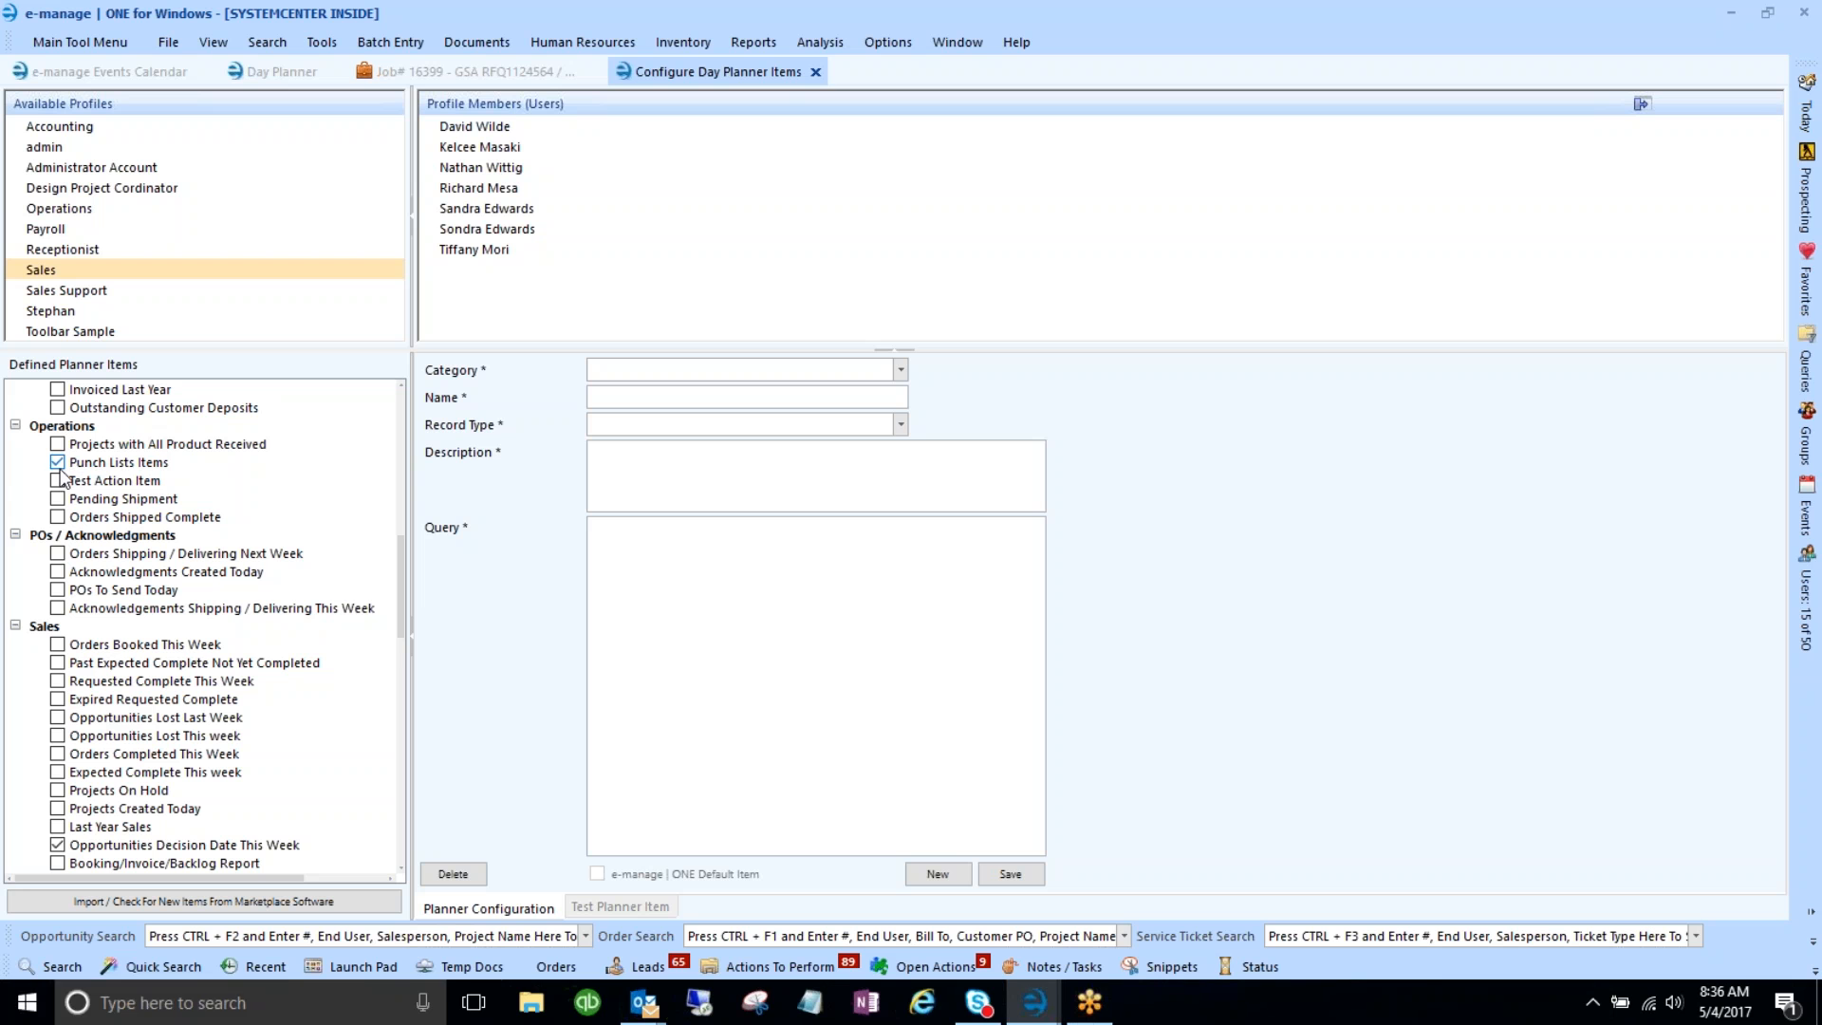
scroll(203, 598, "down", 1)
scroll(203, 598, "down", 5)
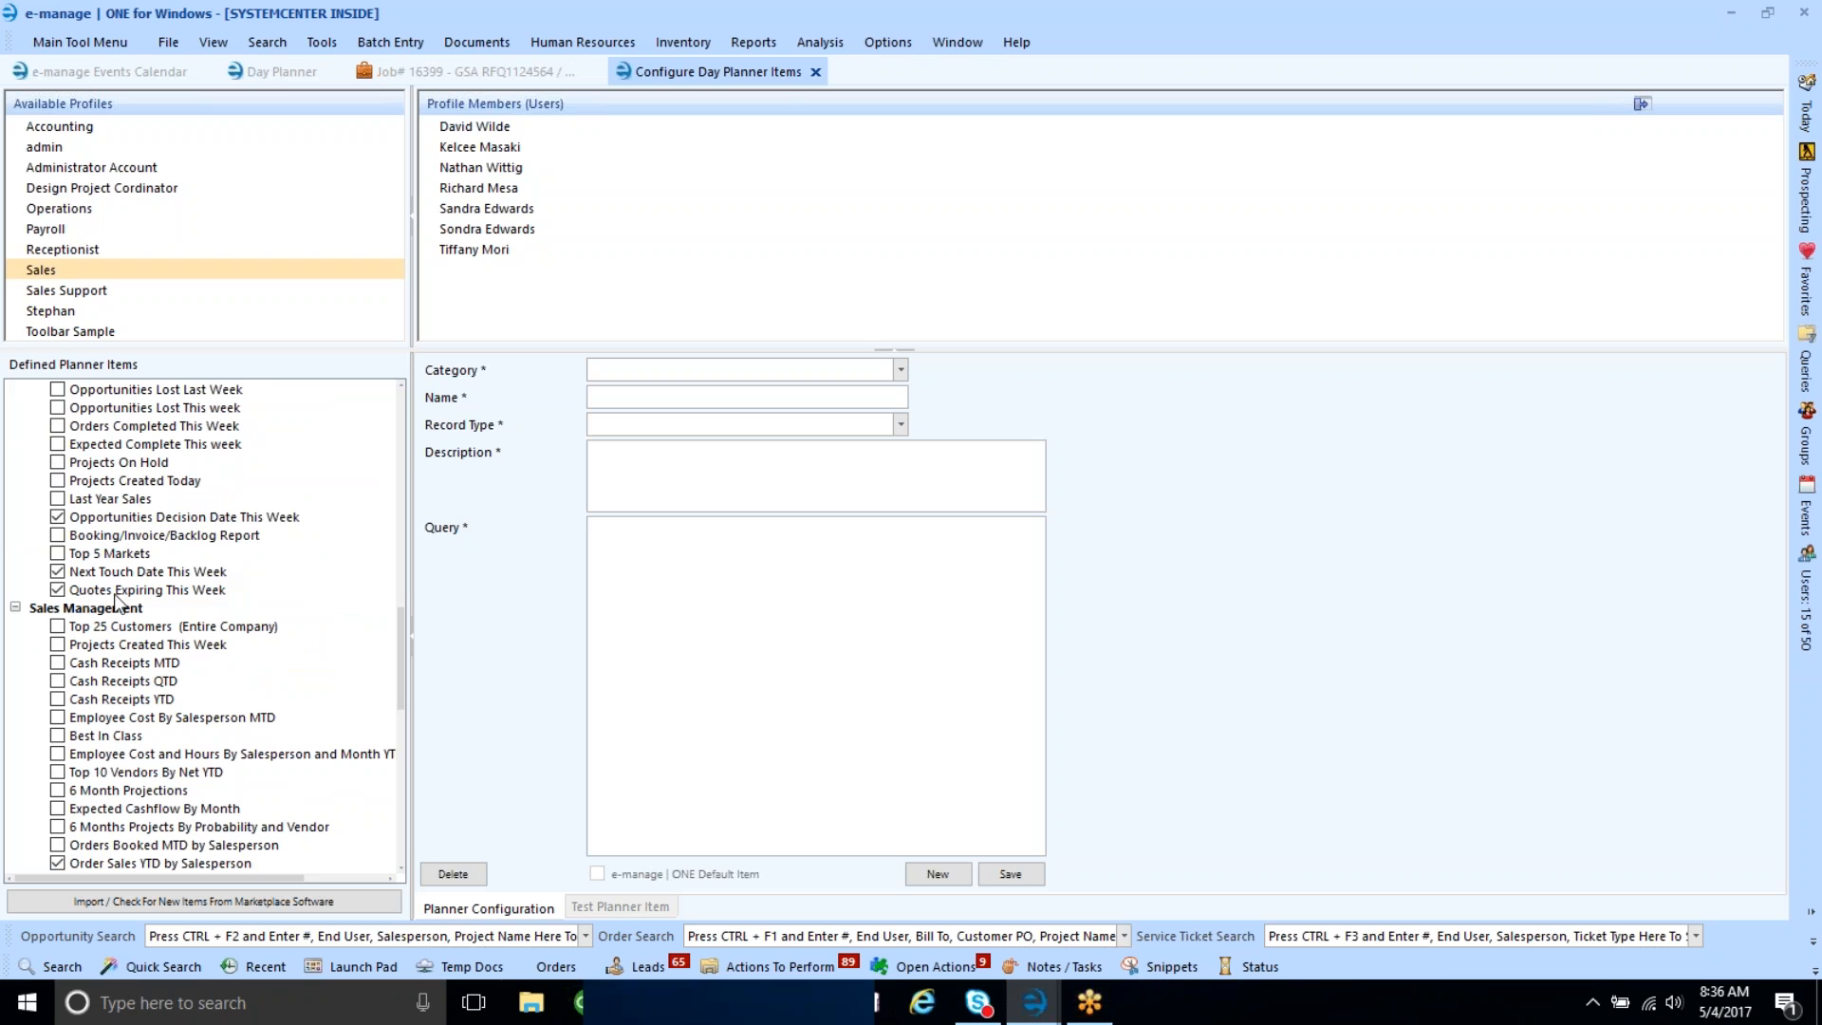
scroll(175, 590, "down", 4)
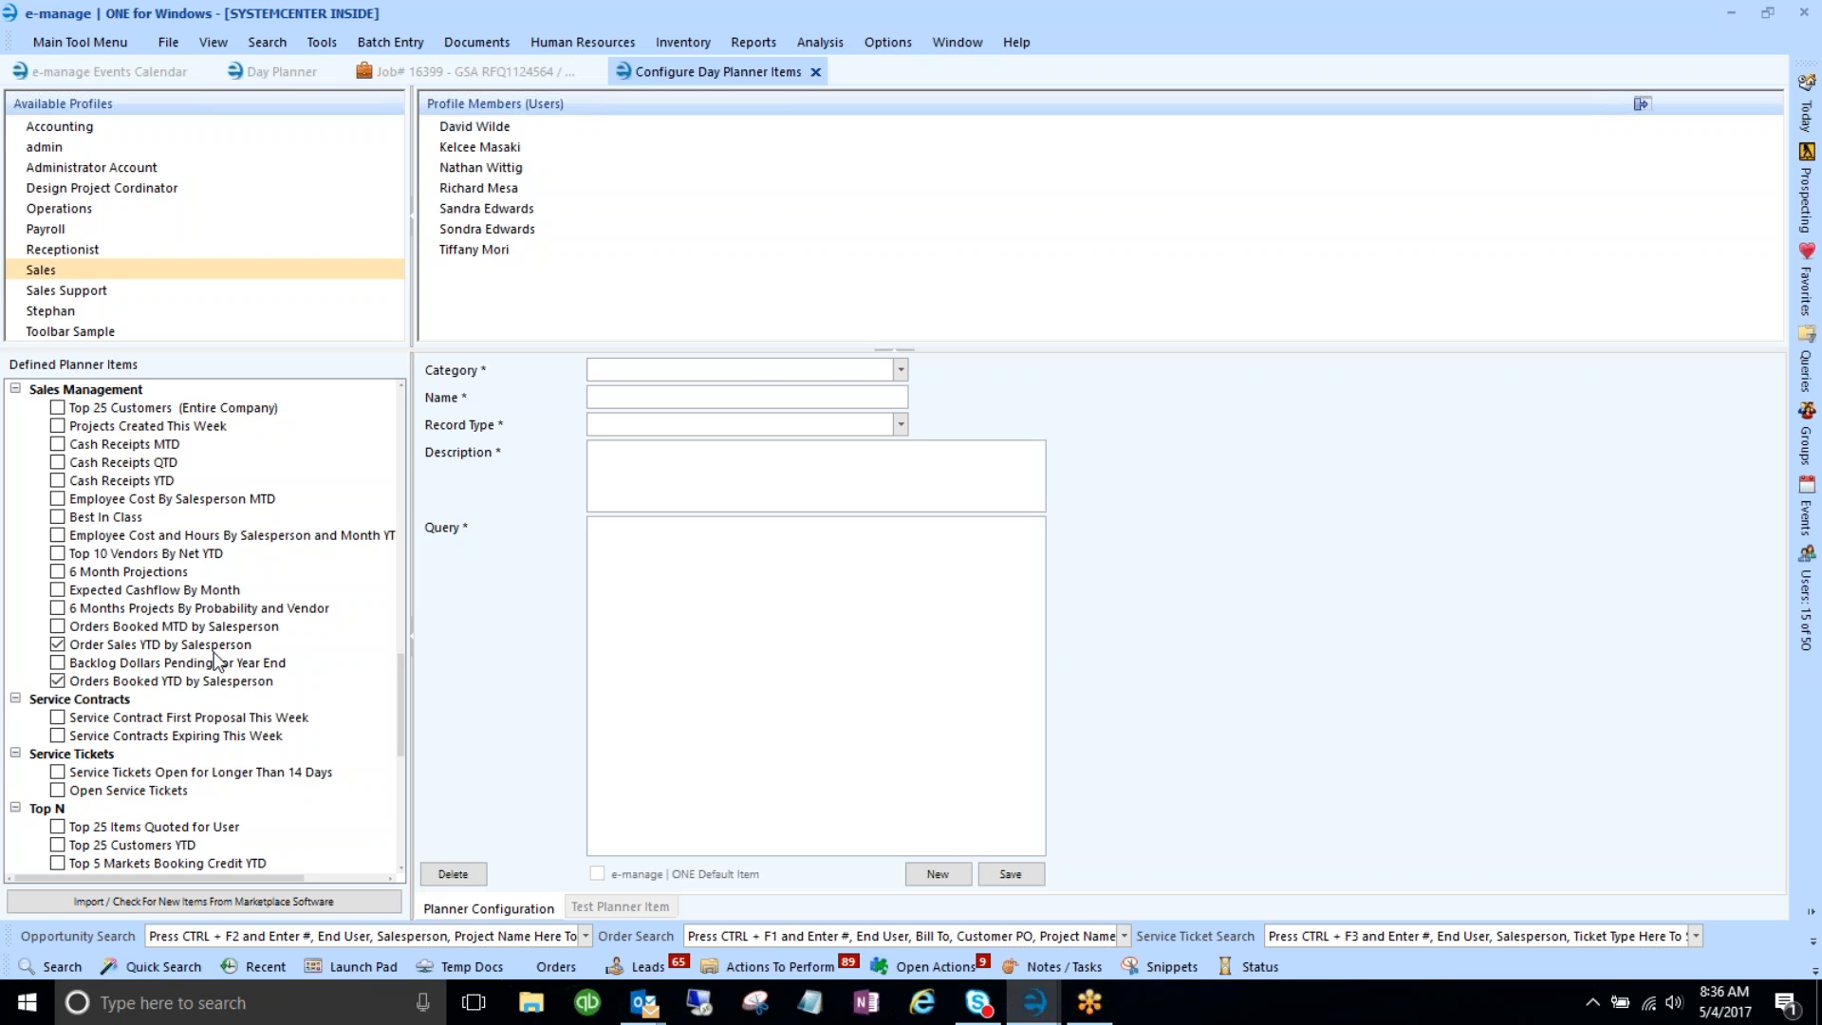
scroll(216, 659, "down", 2)
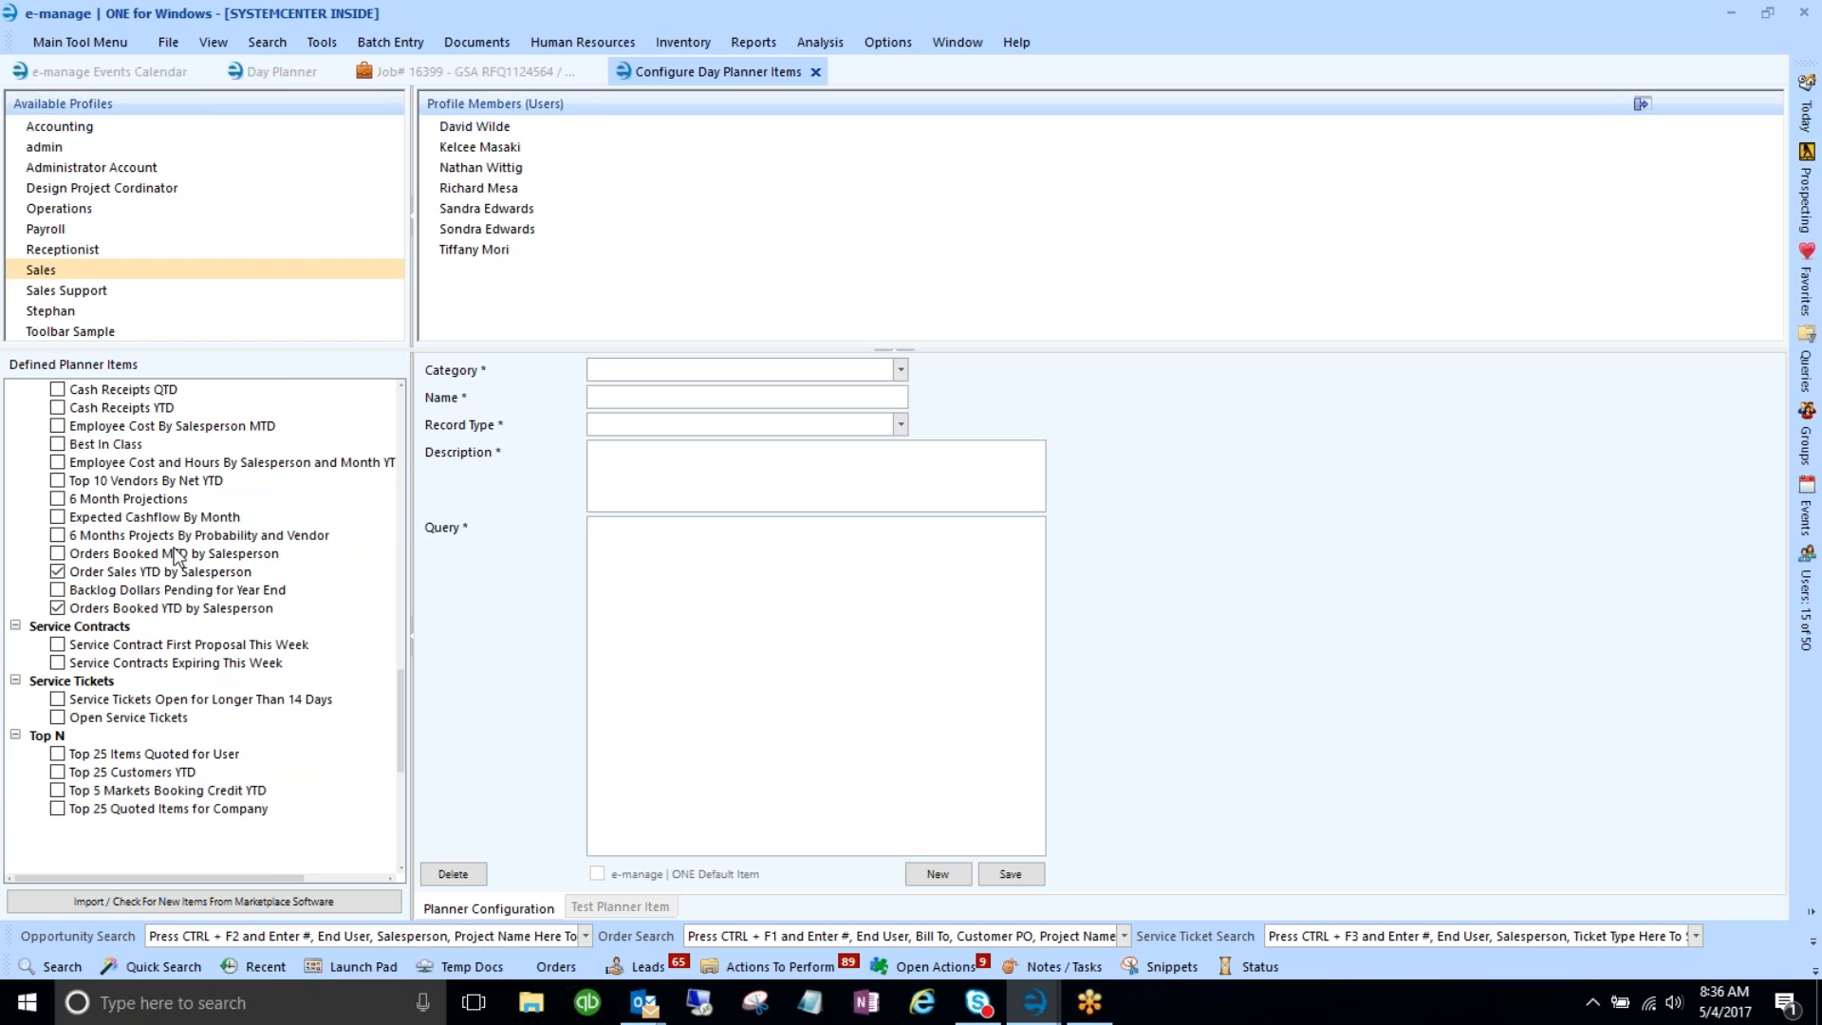
scroll(133, 569, "up", 1)
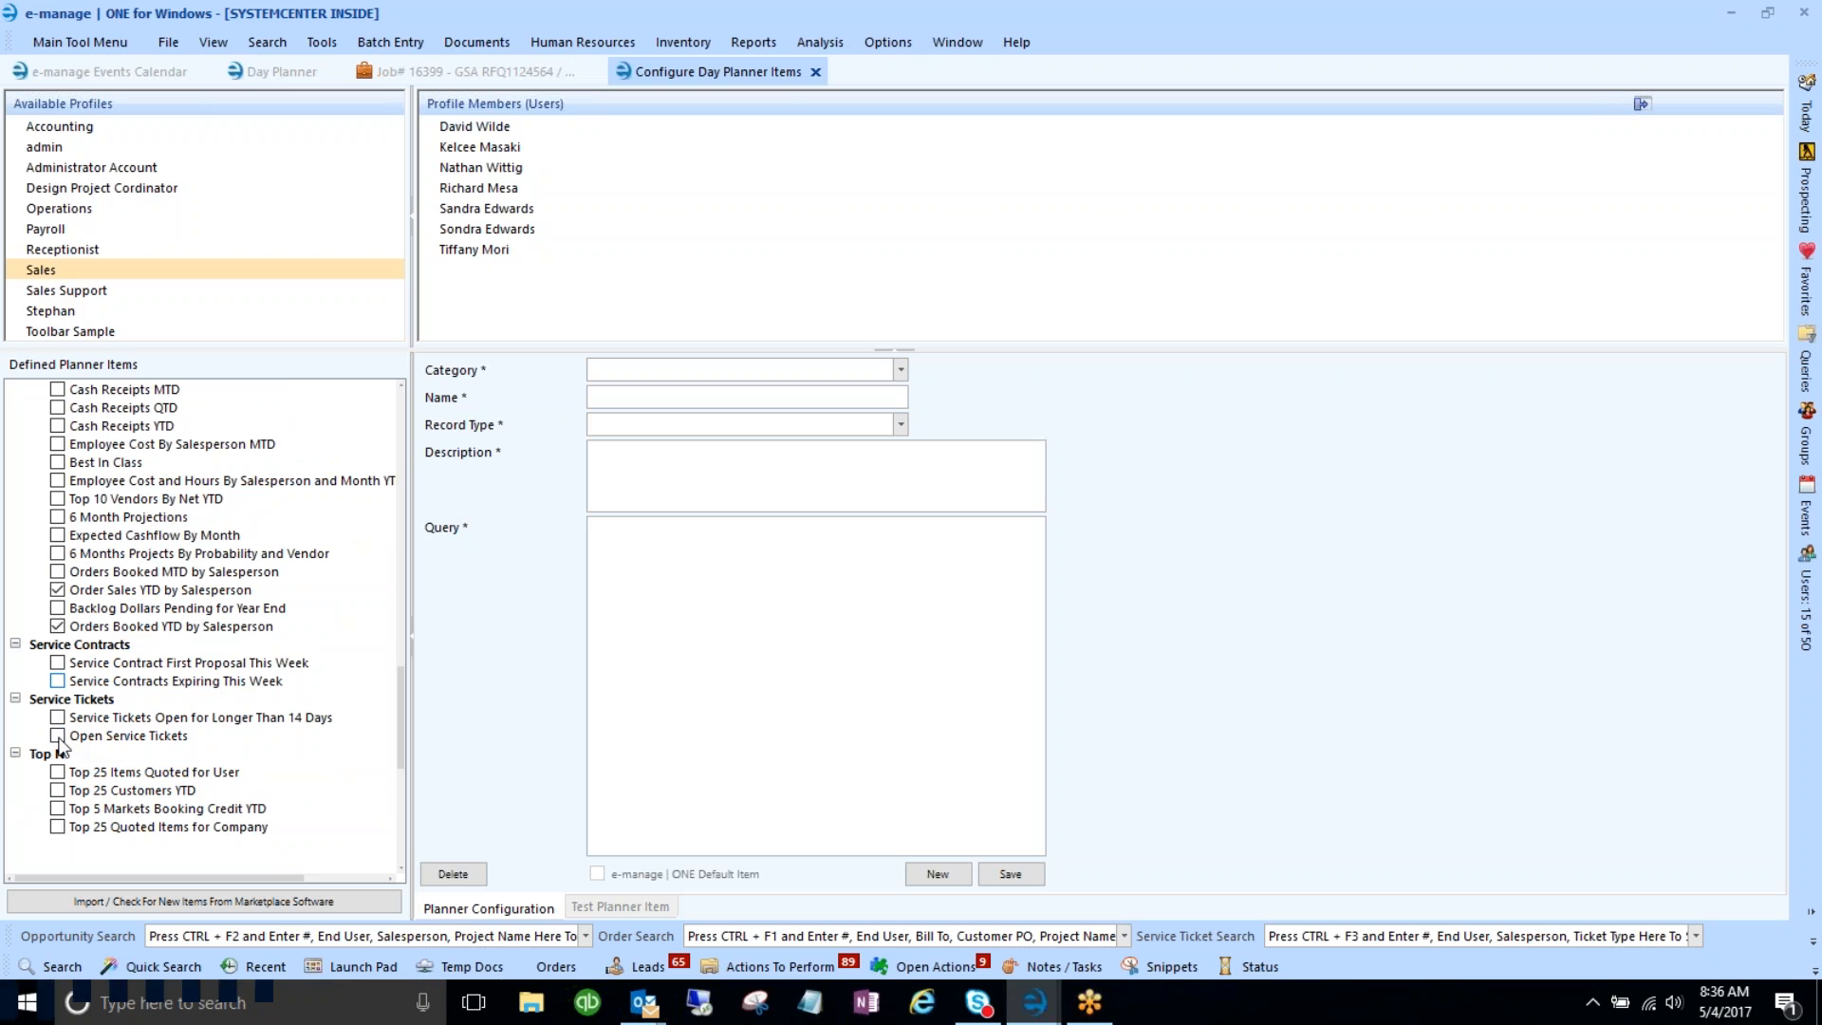
left_click(272, 71)
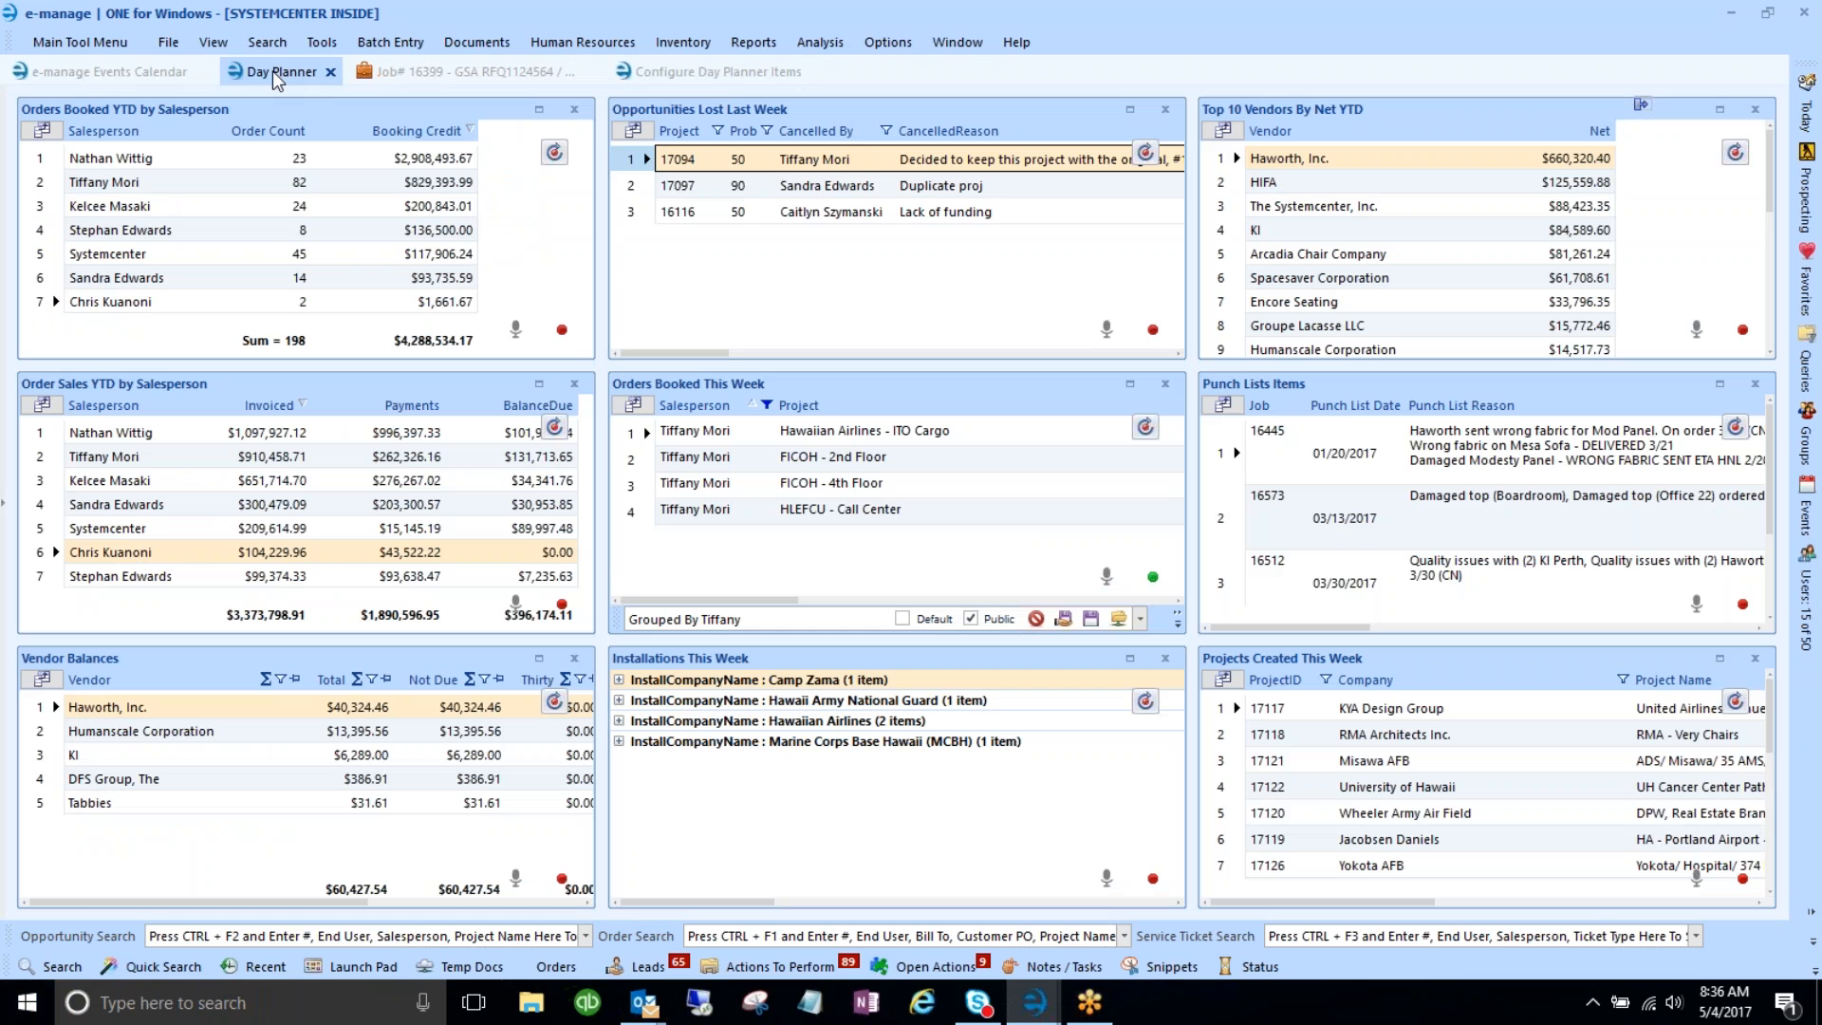
- Expand the planner item panel, save the open grids as startup items, and return to Configure Day Planner Items
left_click(5, 505)
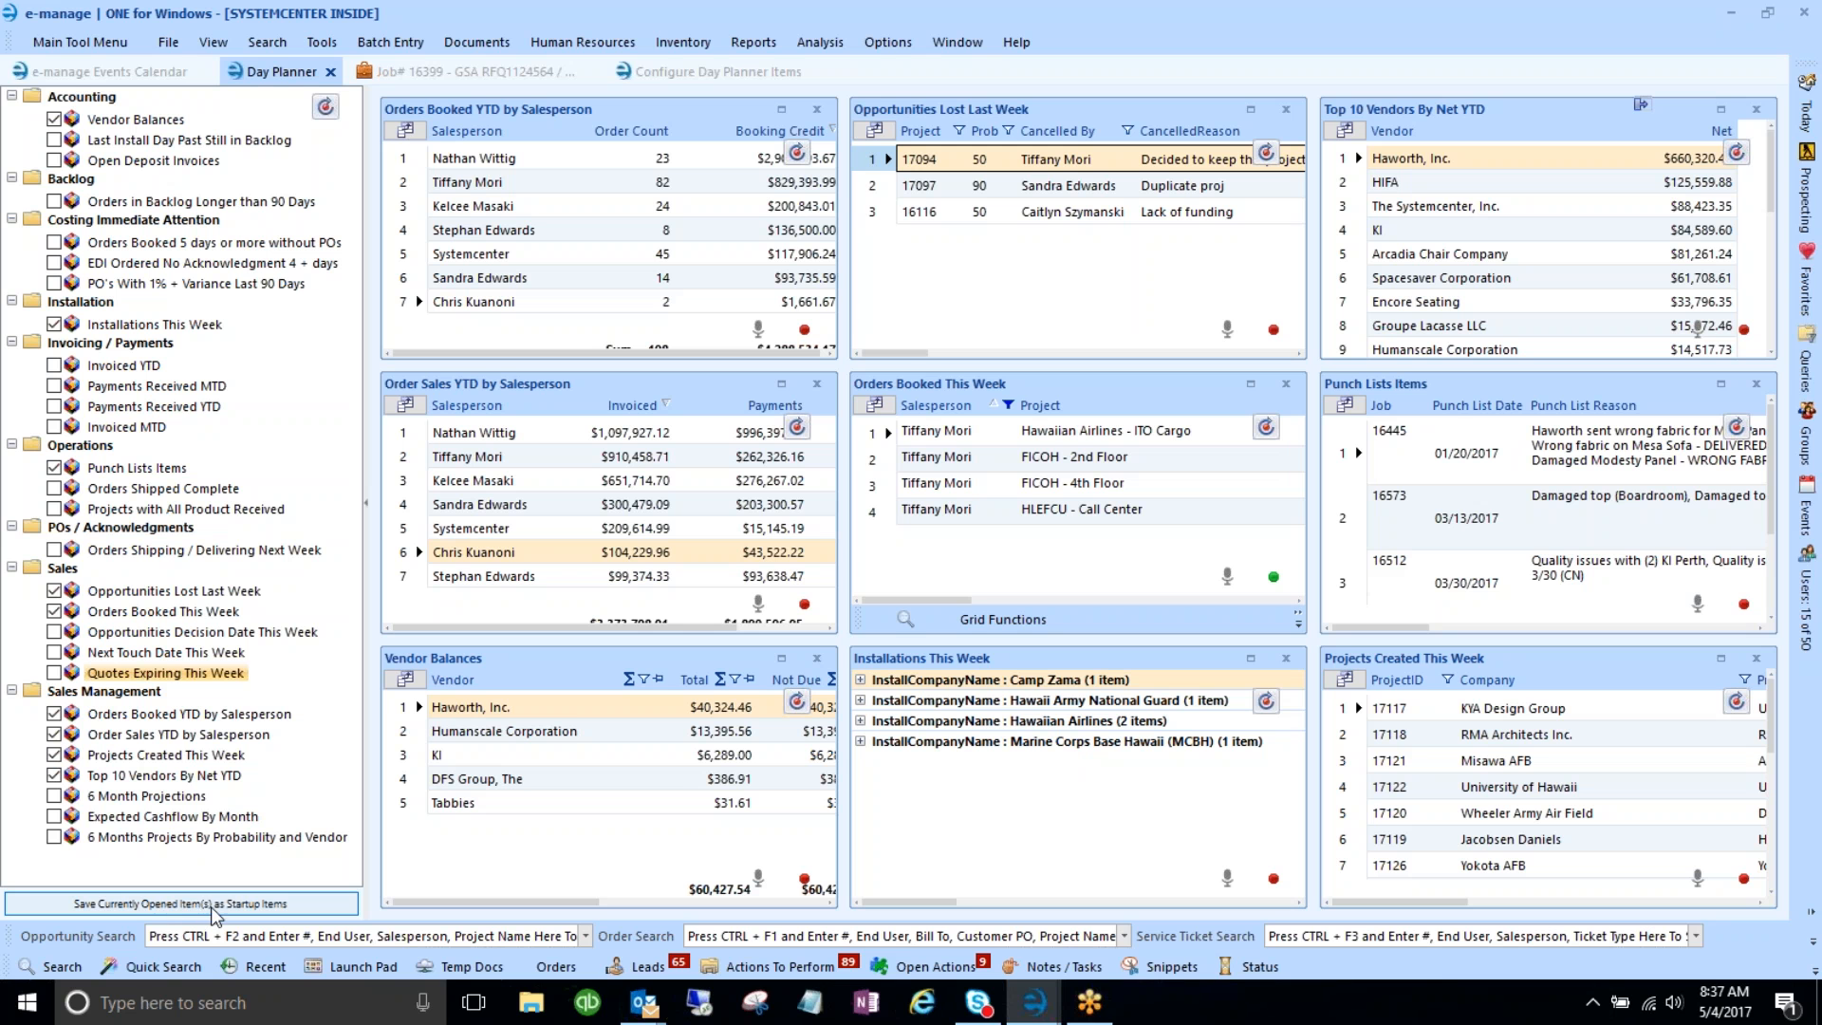
left_click(121, 907)
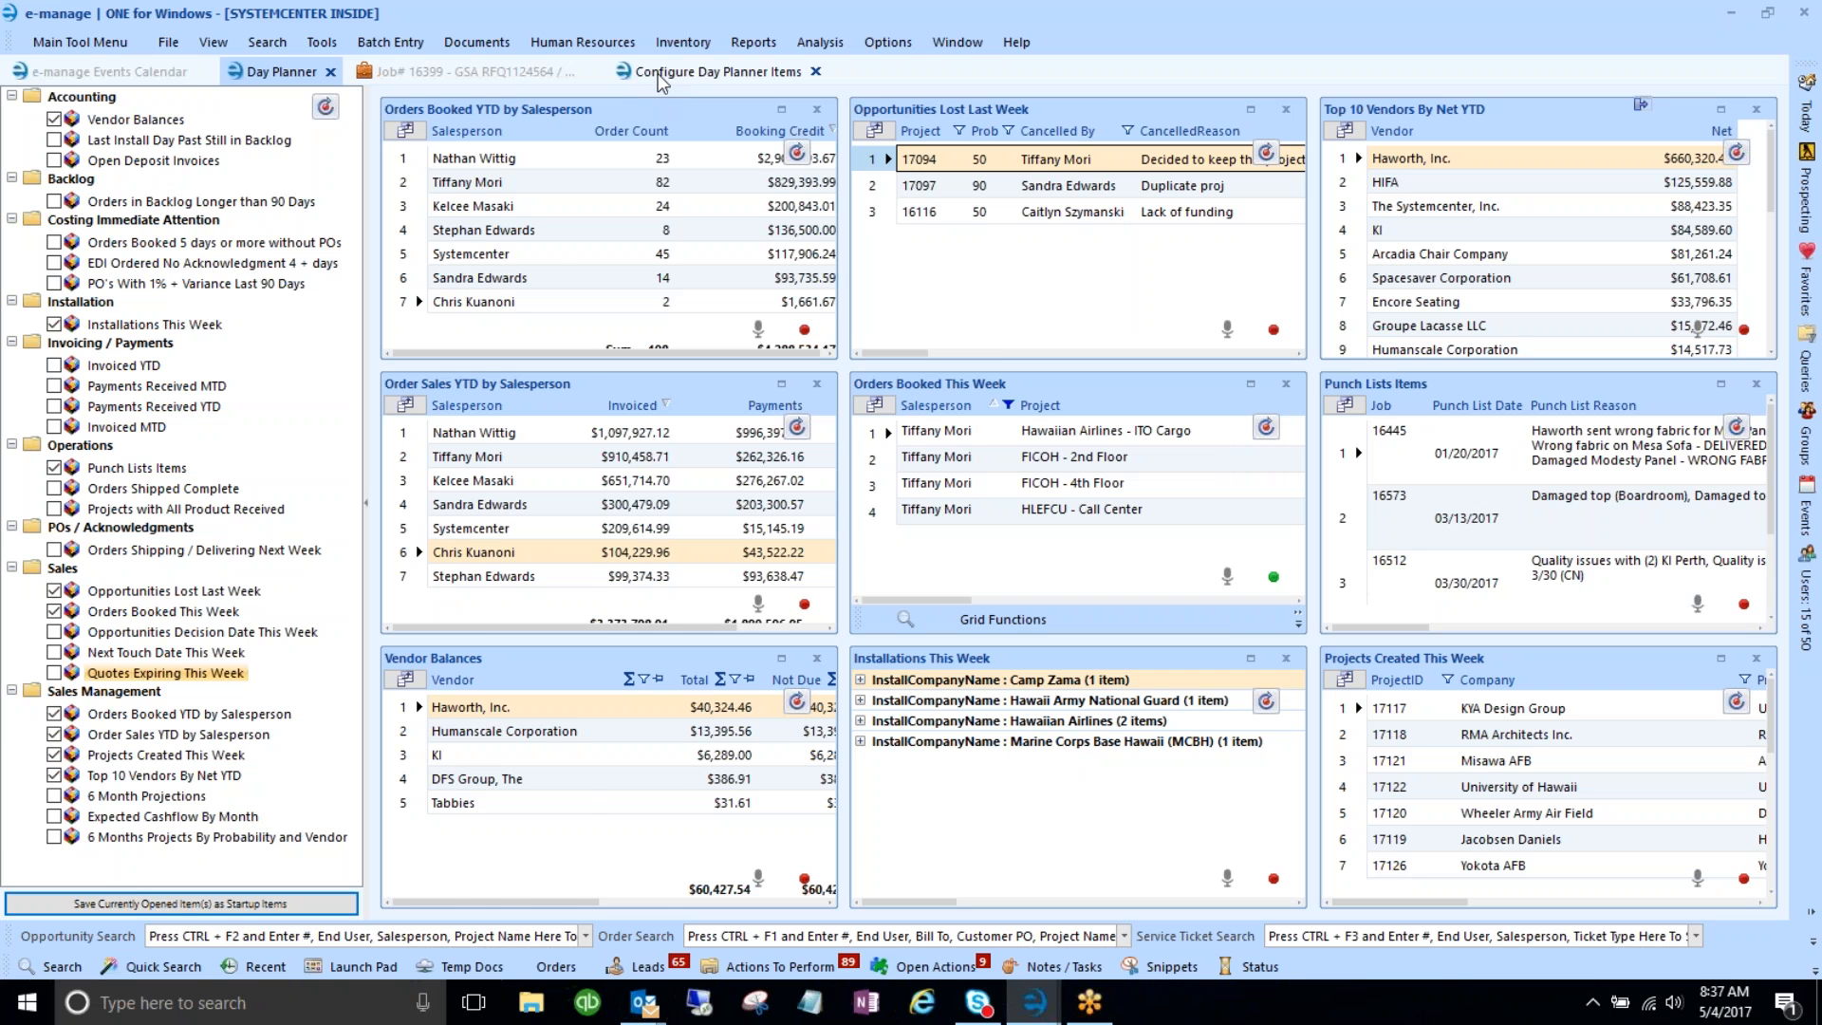
left_click(658, 72)
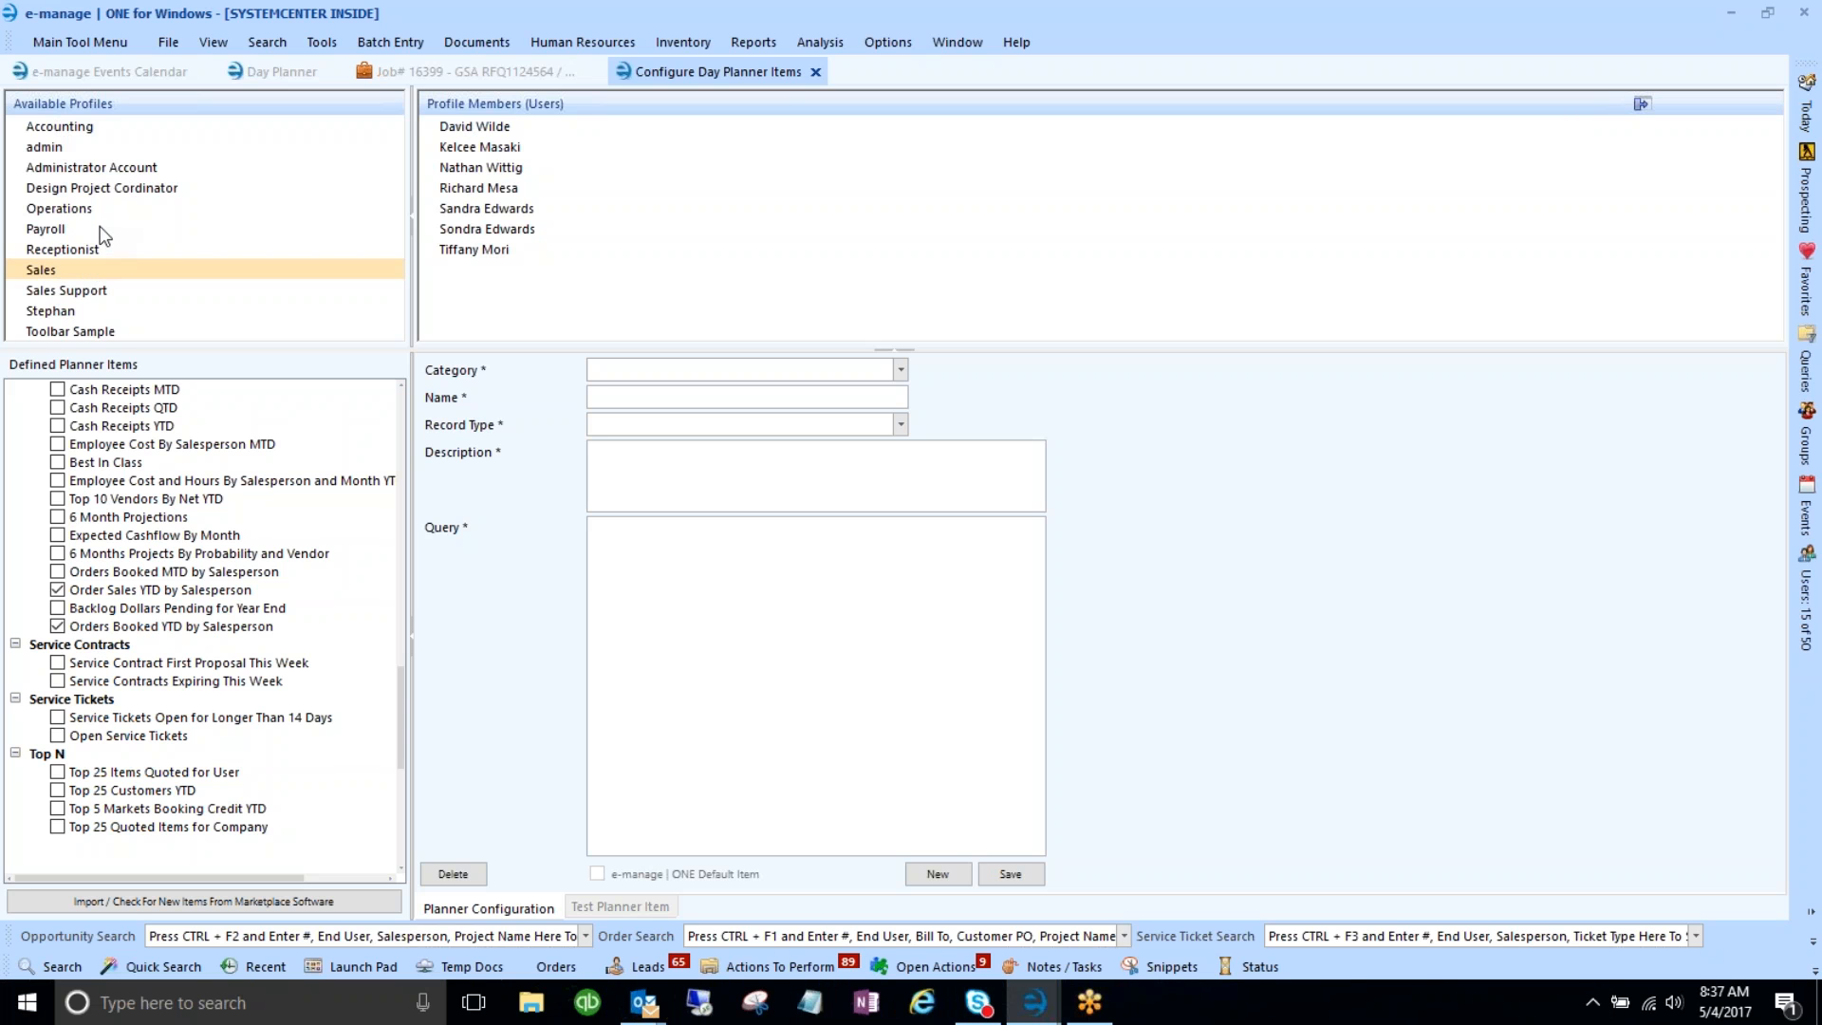
- Launch the e-manage Administrator program from the Main Tool Menu and sign in with the administrator password
left_click(74, 42)
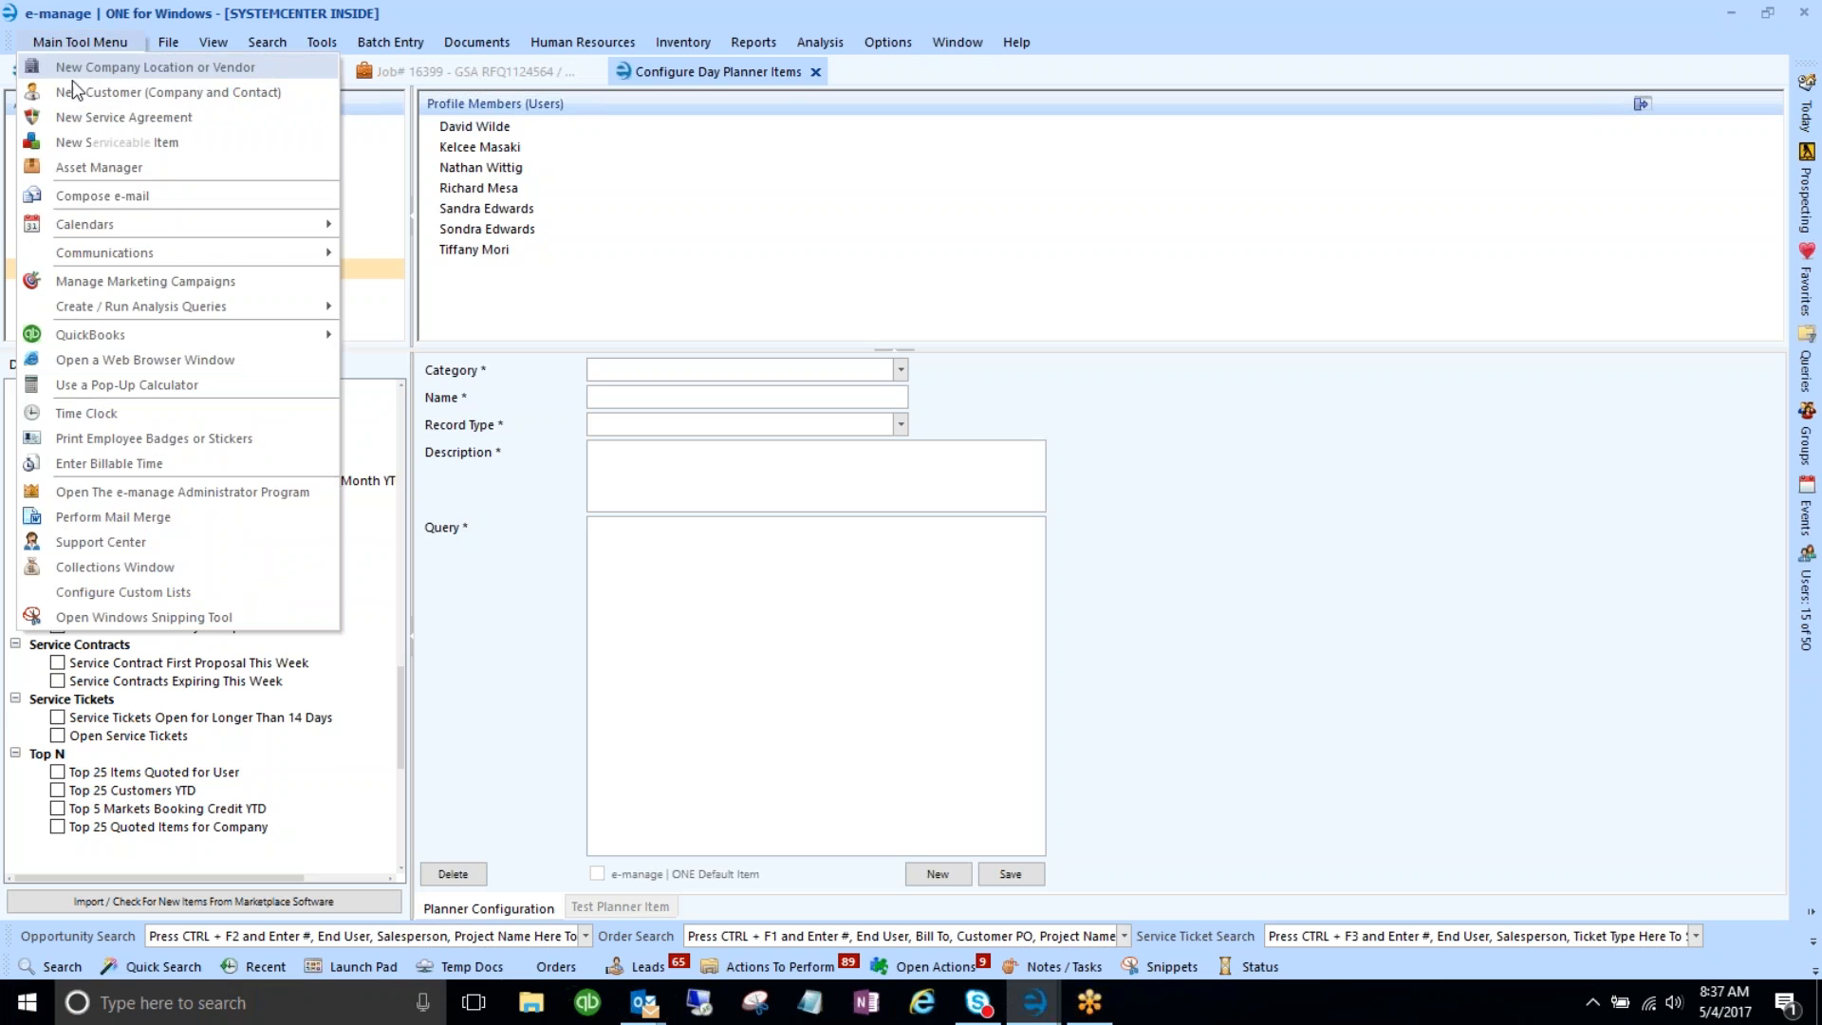
left_click(66, 489)
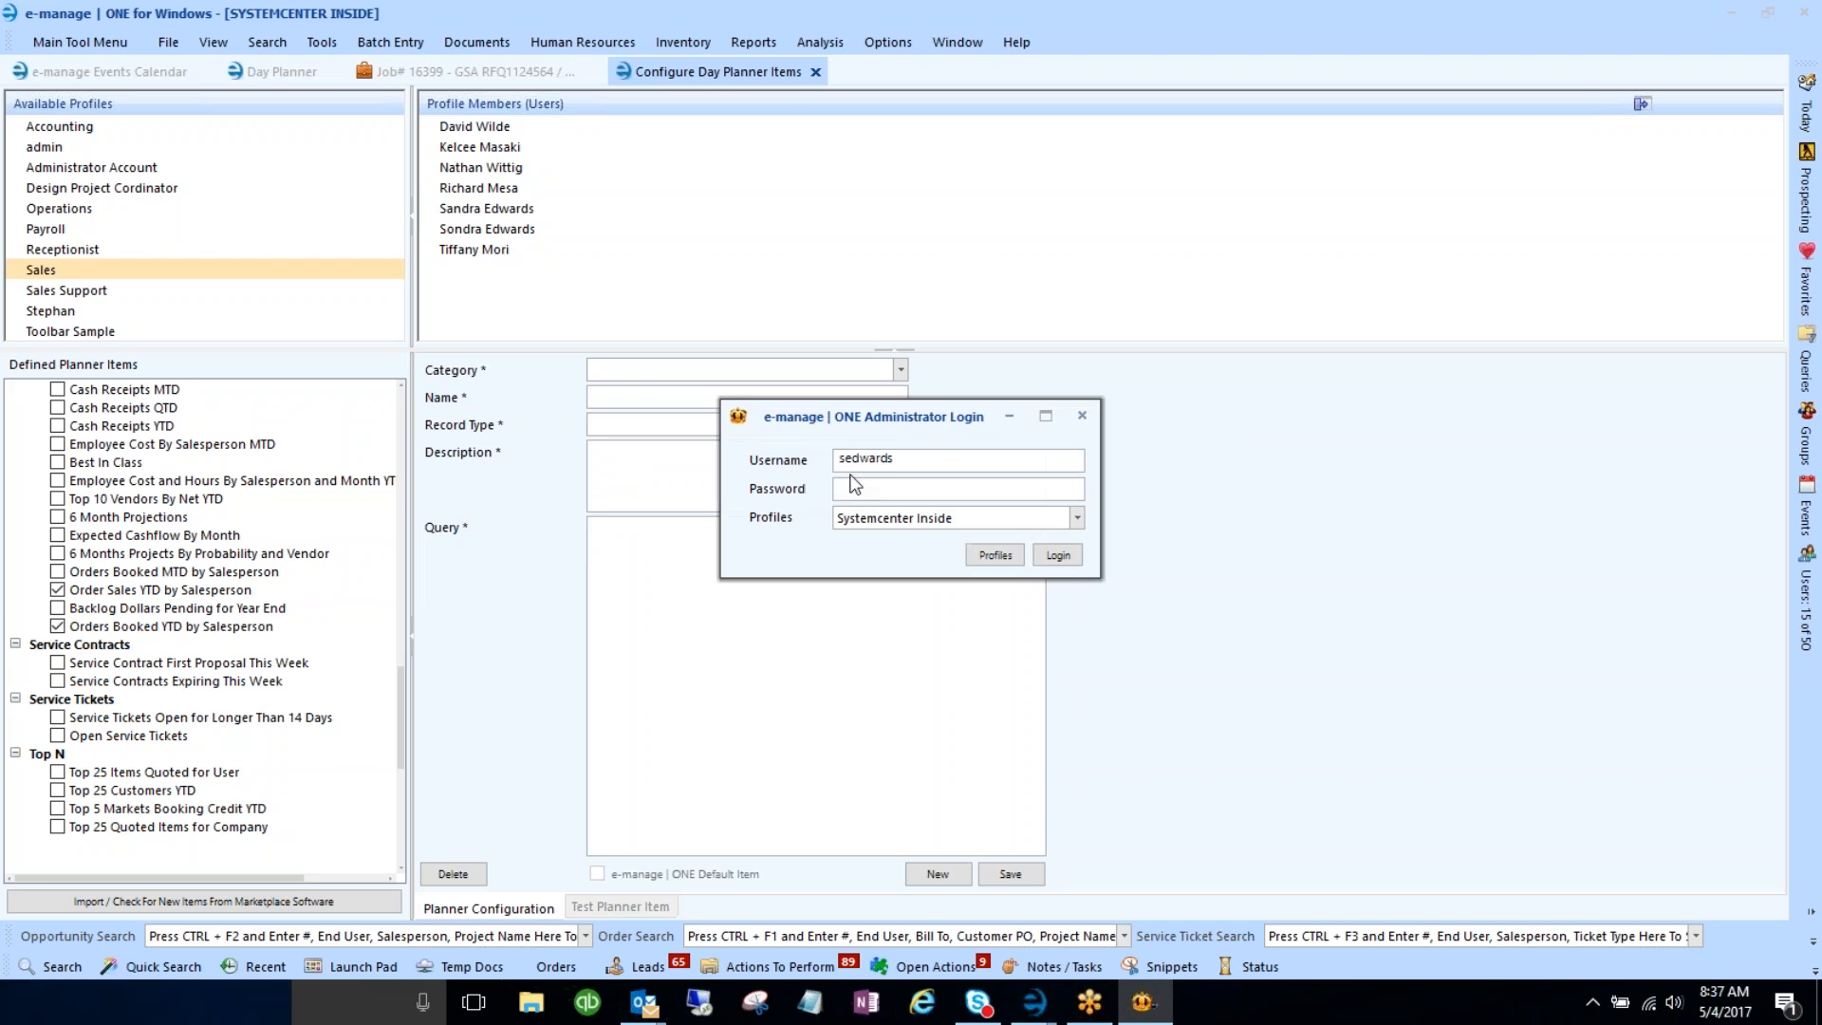
type("******")
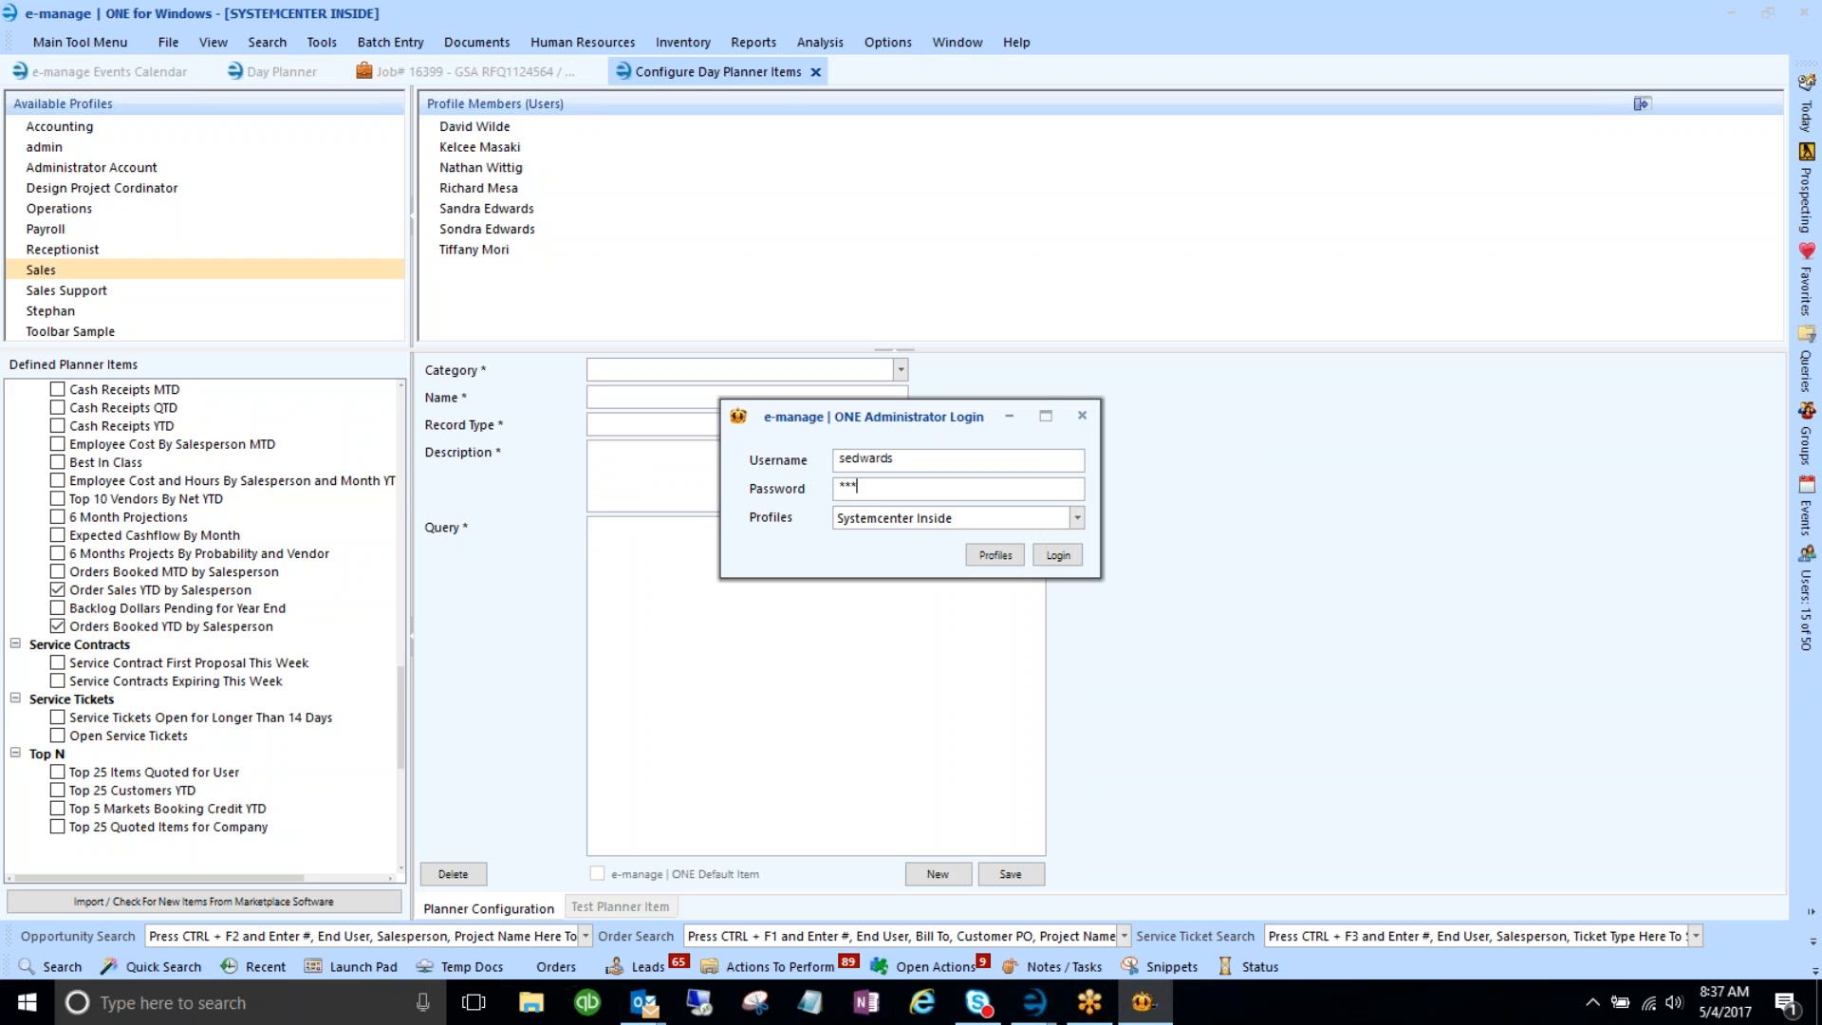
key("Return")
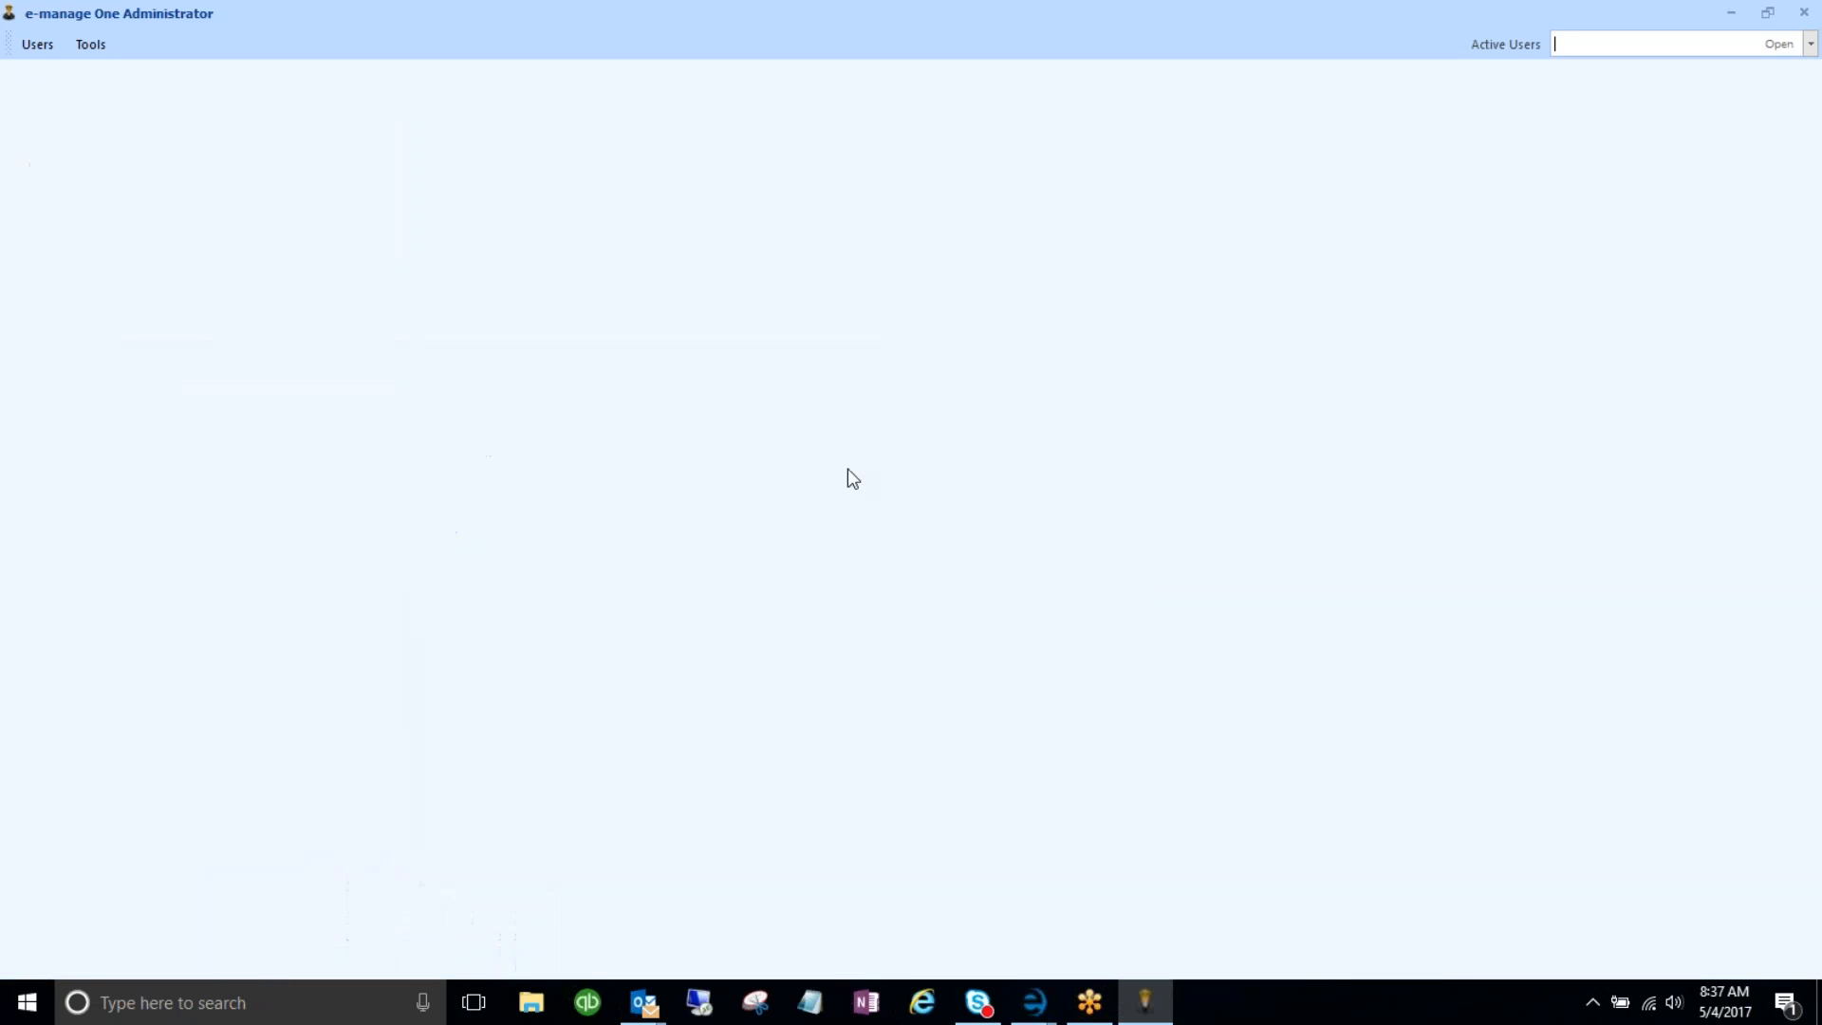
left_click(95, 43)
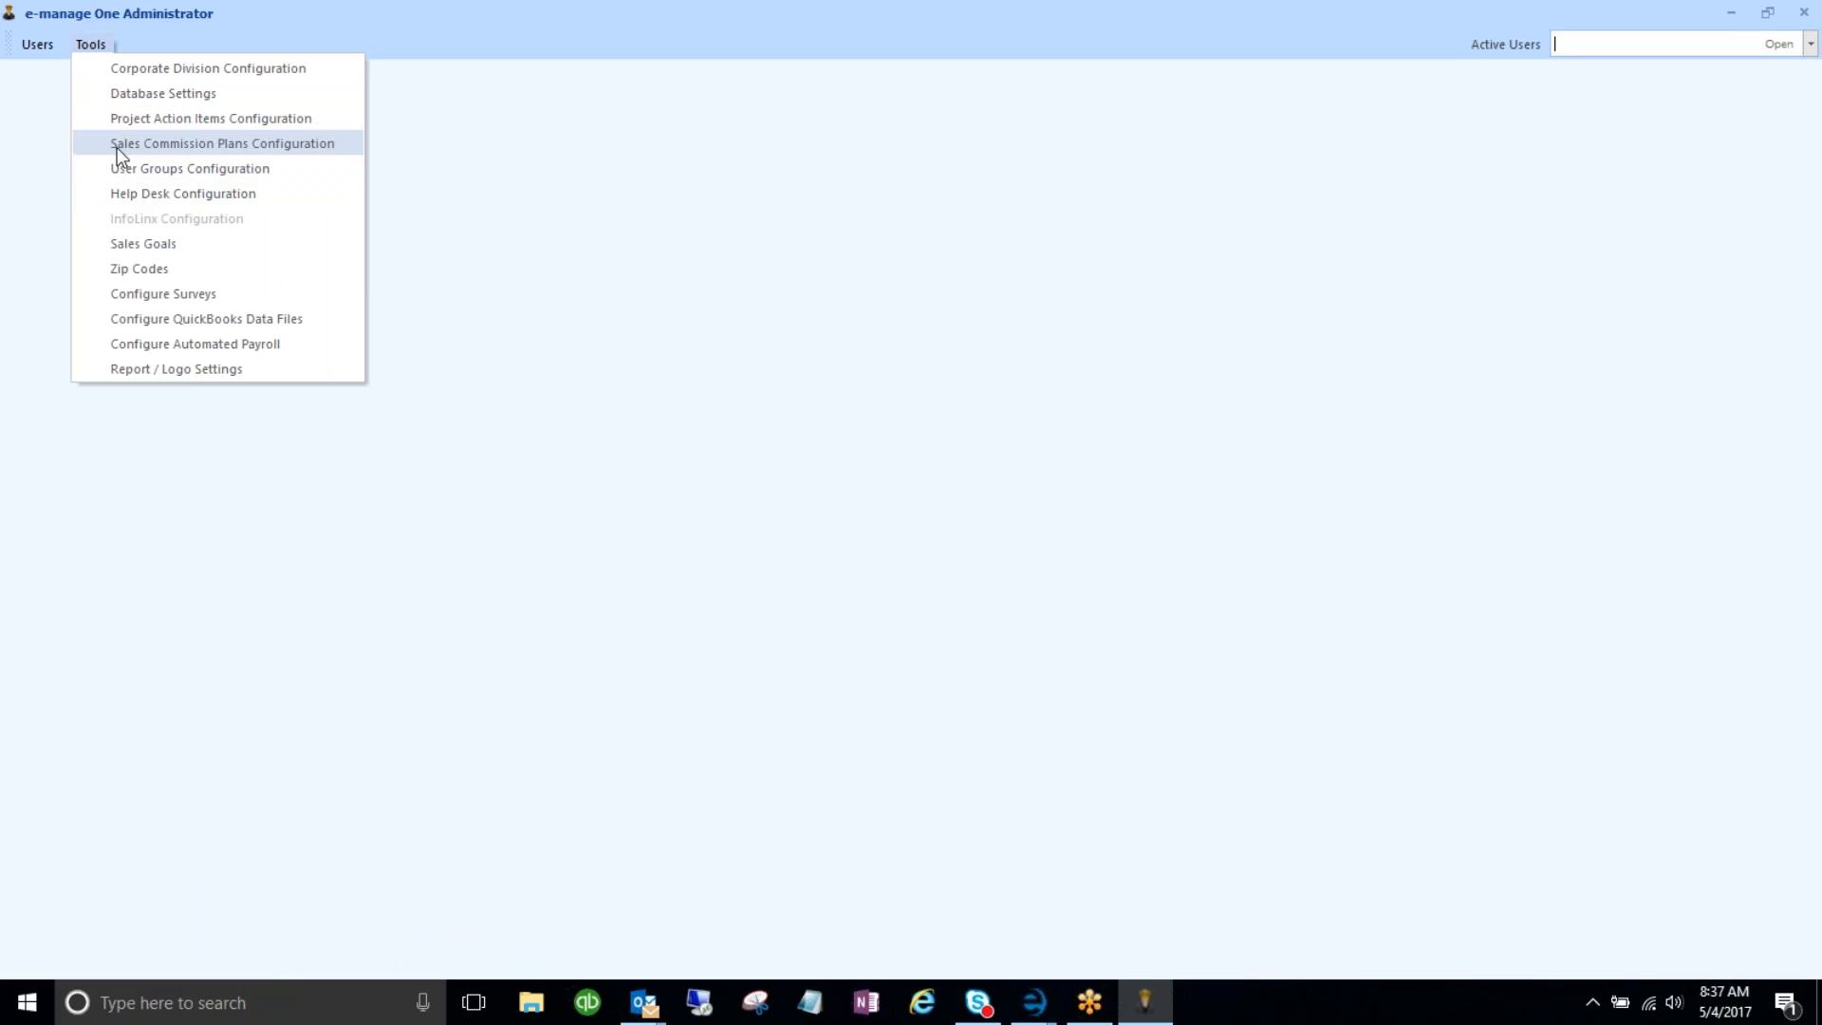
- Close the Administrator program, inspect the Stephan profile's planner items, then return to the Day Planner
left_click(654, 220)
left_click(1731, 12)
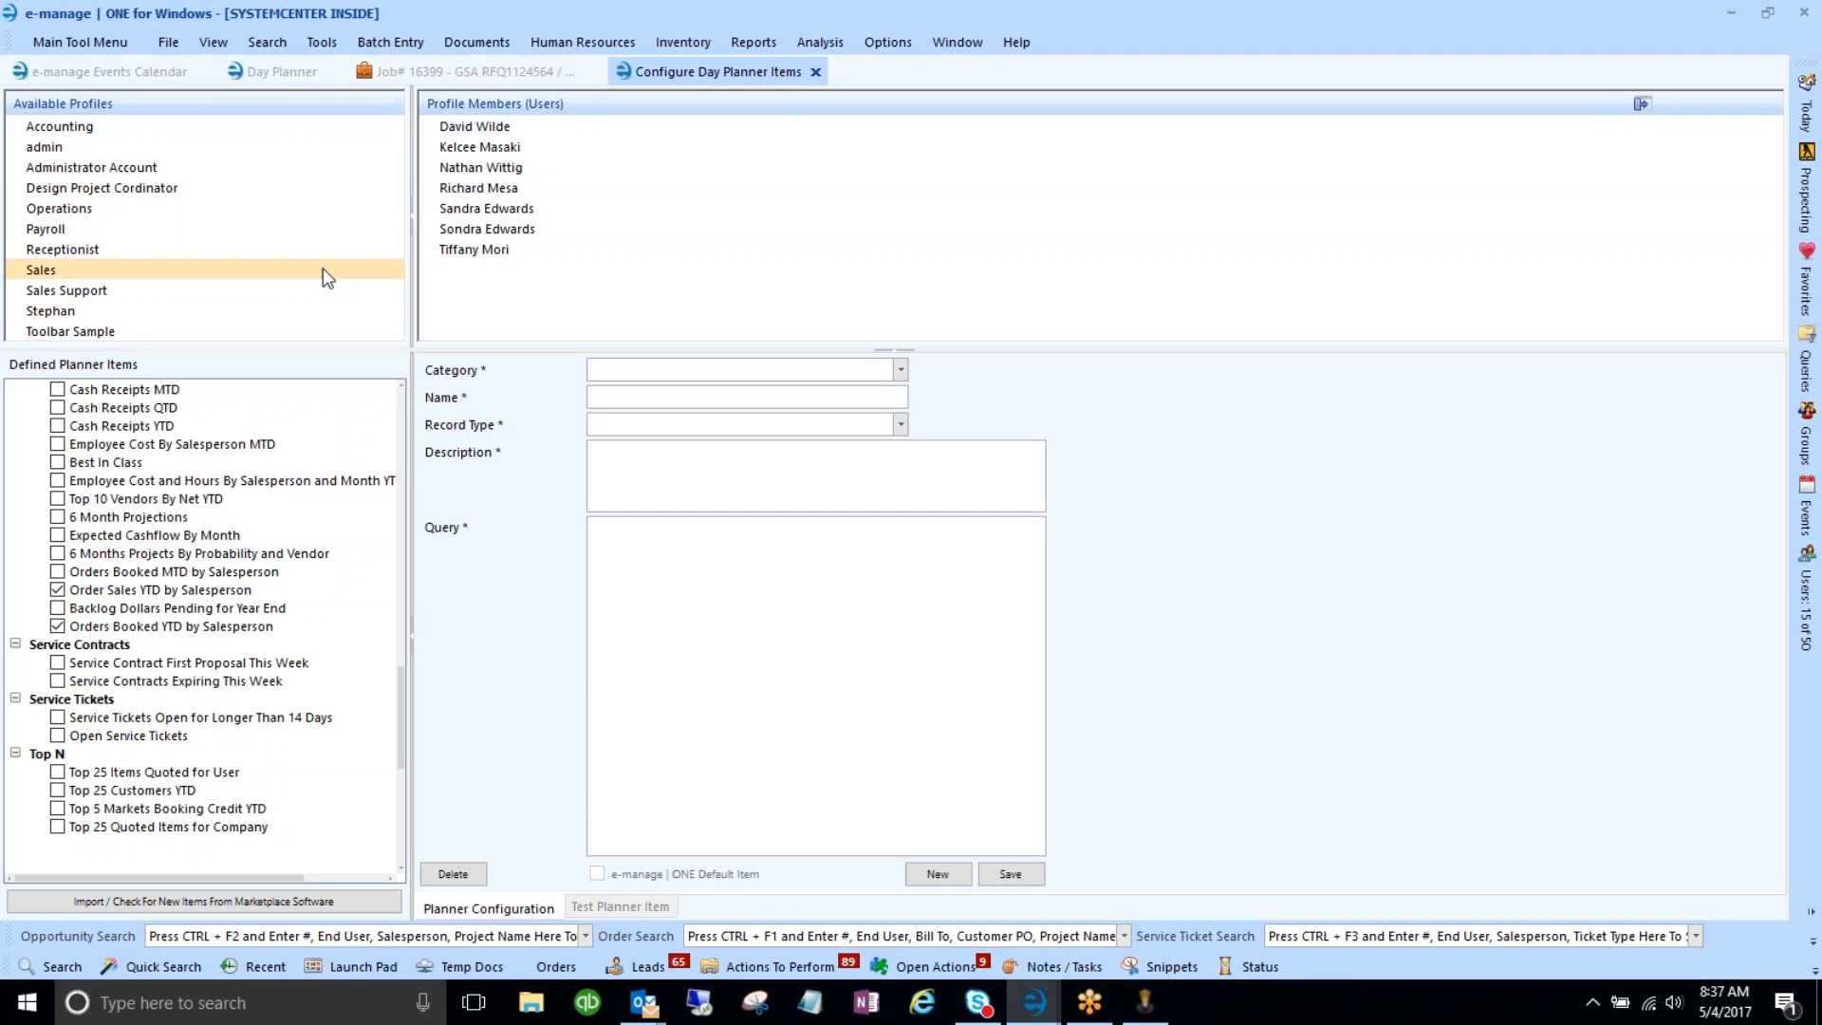
left_click(54, 311)
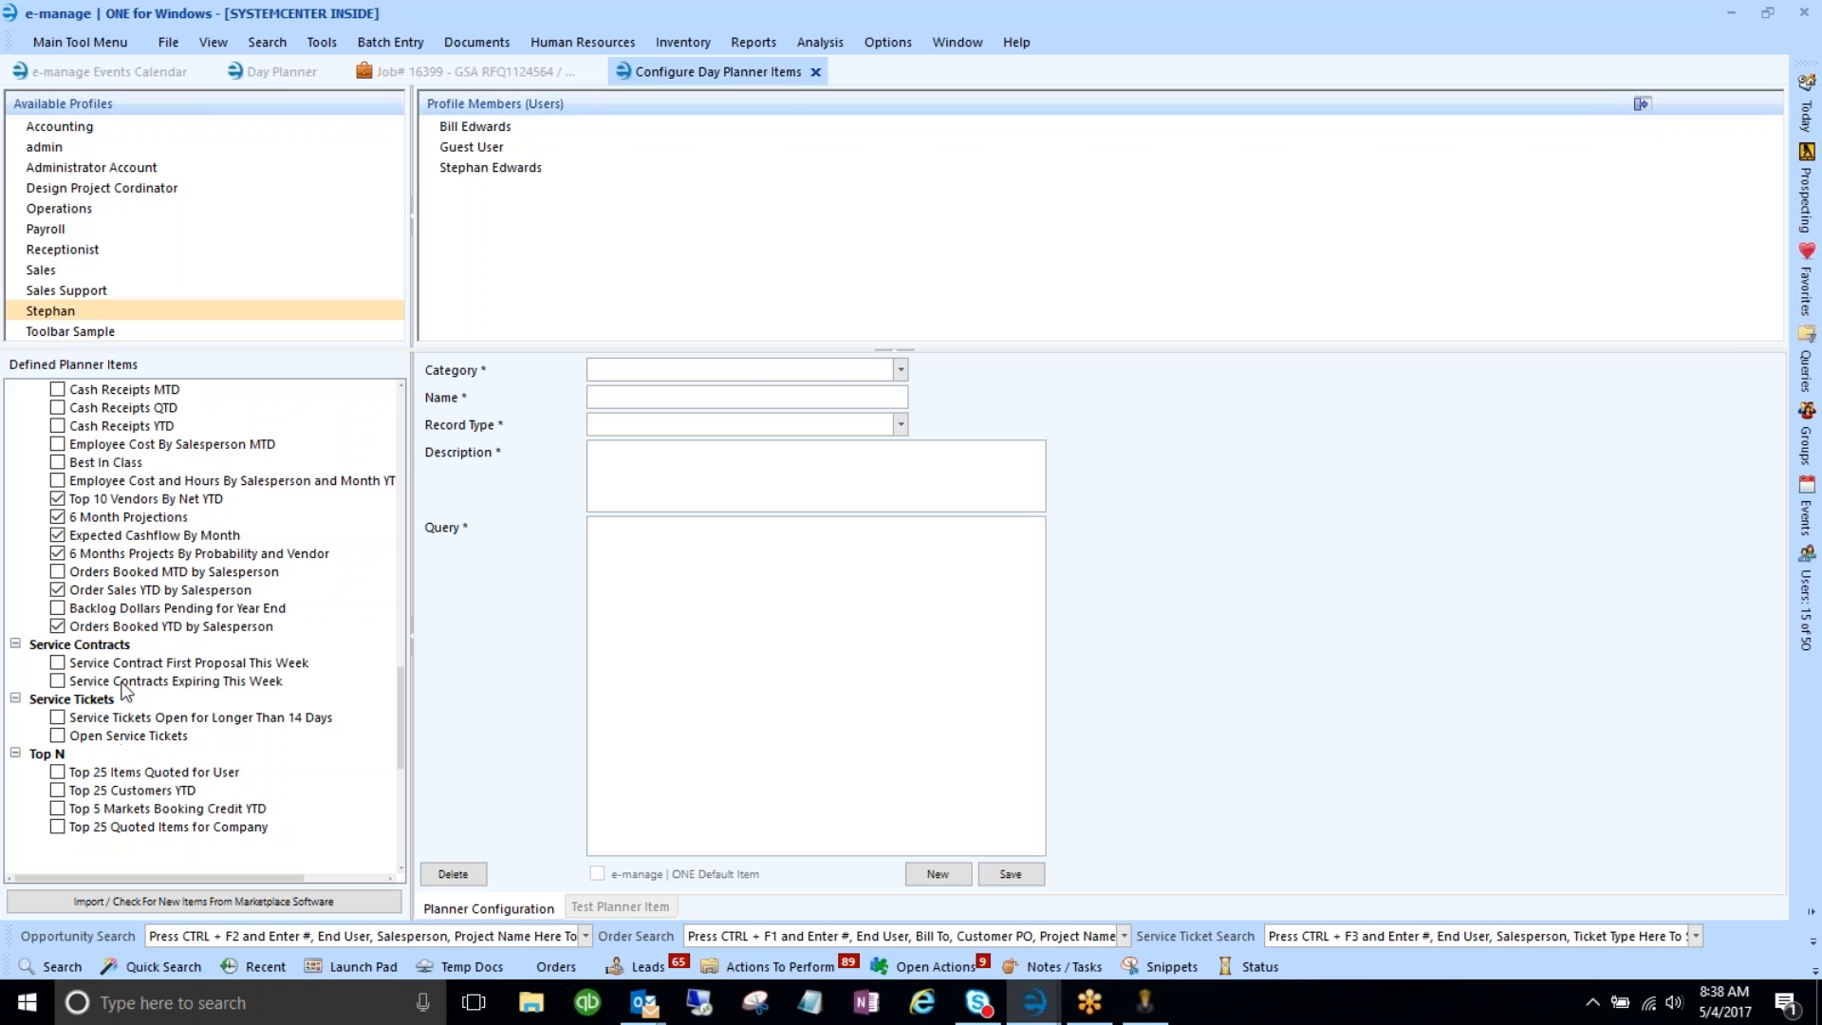
left_click(280, 71)
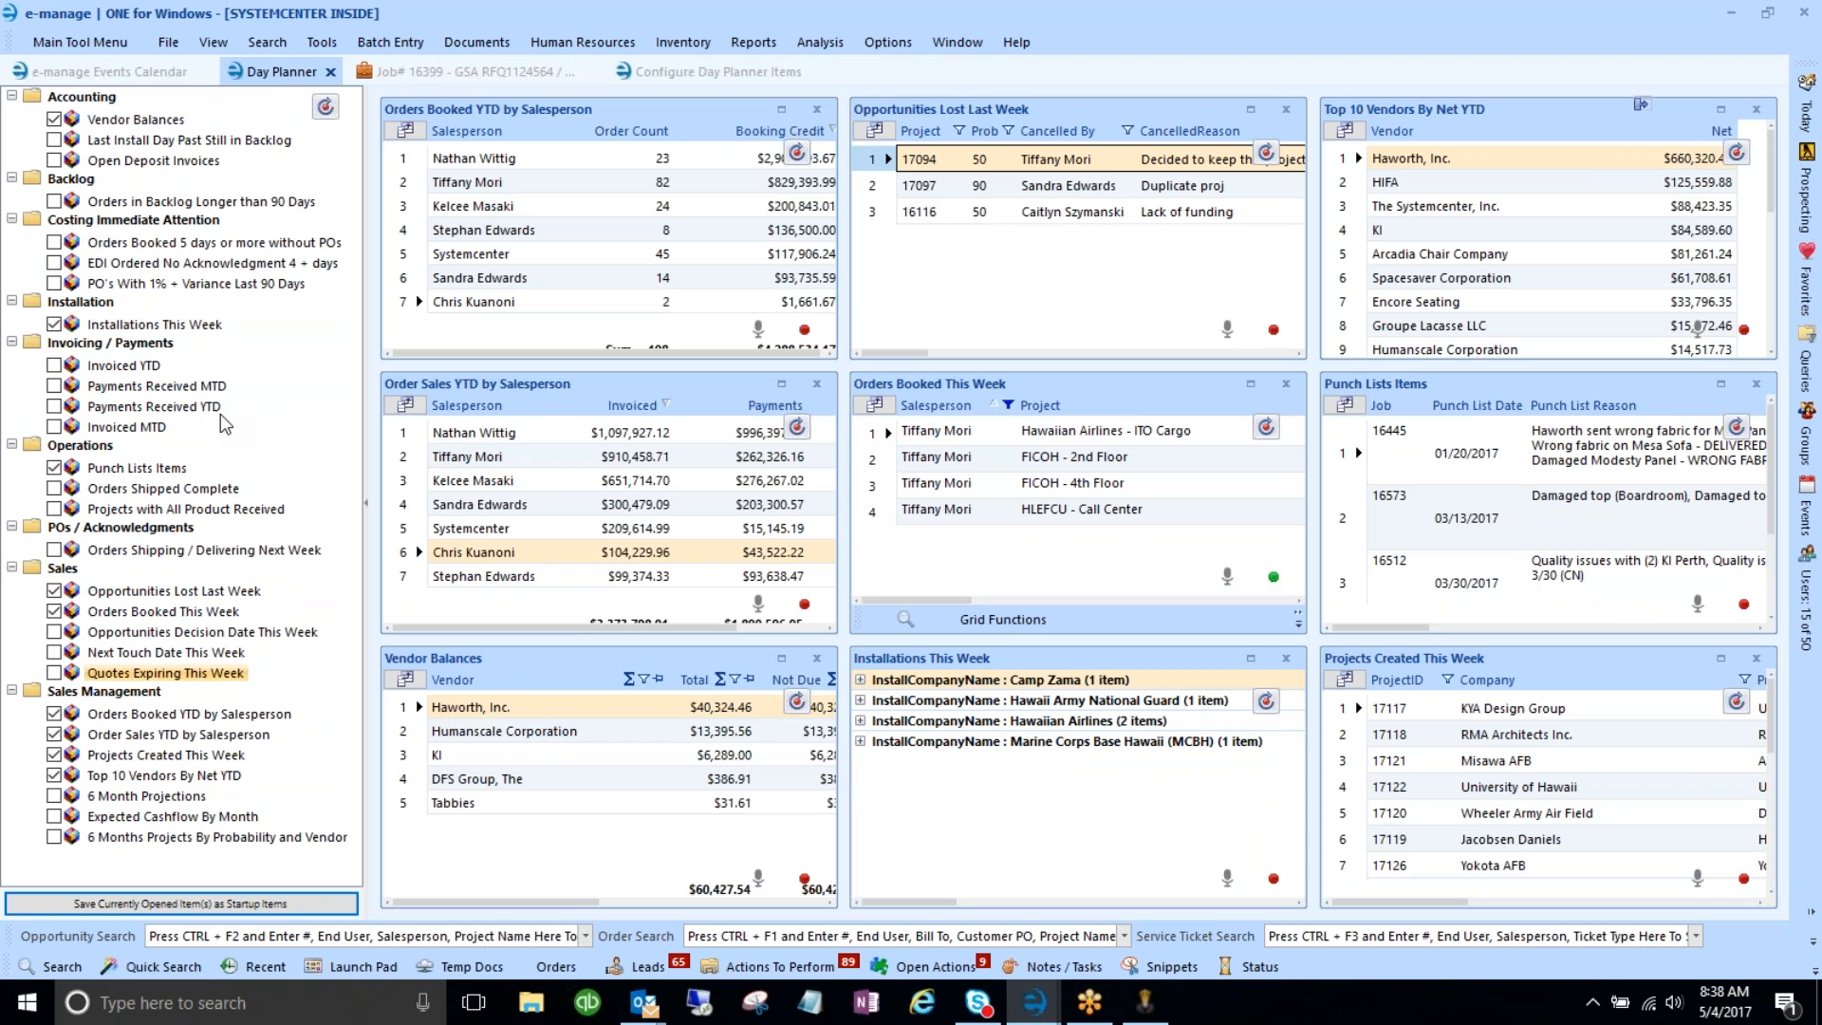
- Uncheck Vendor Balances, Installations, Punch Lists, Opportunities Lost, Orders Booked, Order Sales, Projects Created and Top 10 Vendors grids
left_click(54, 119)
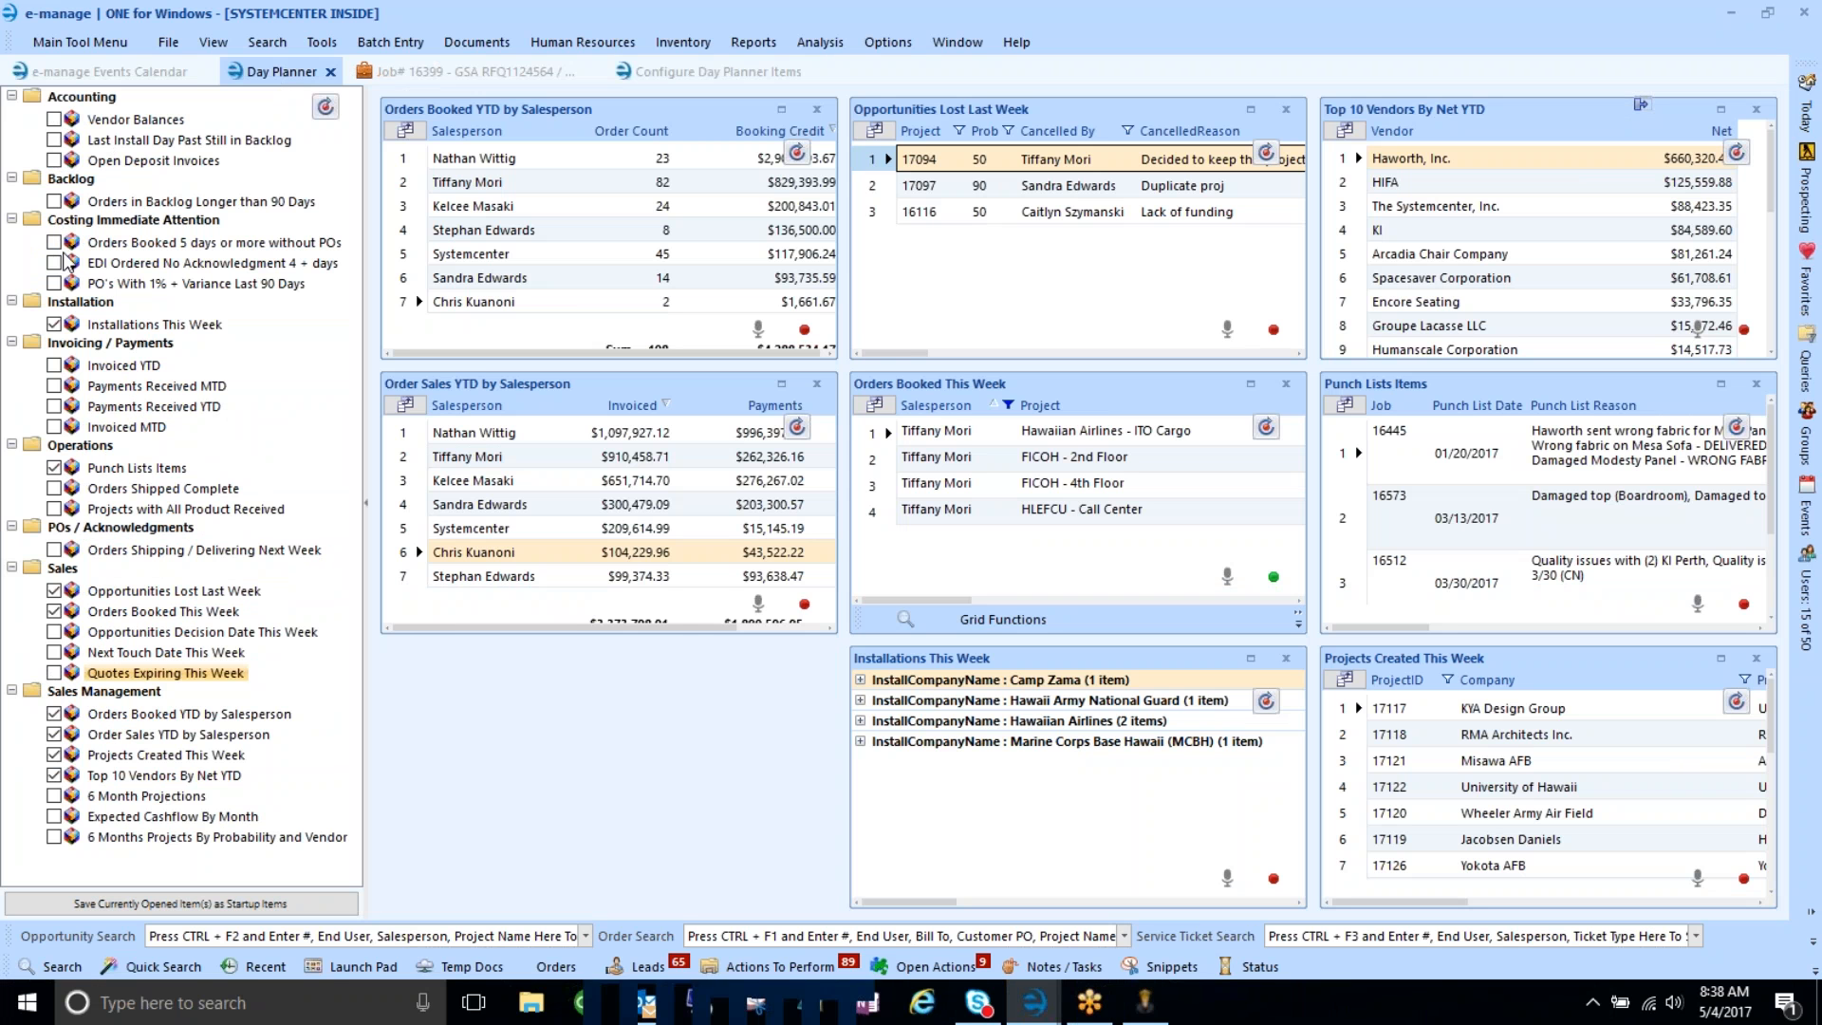
left_click(54, 323)
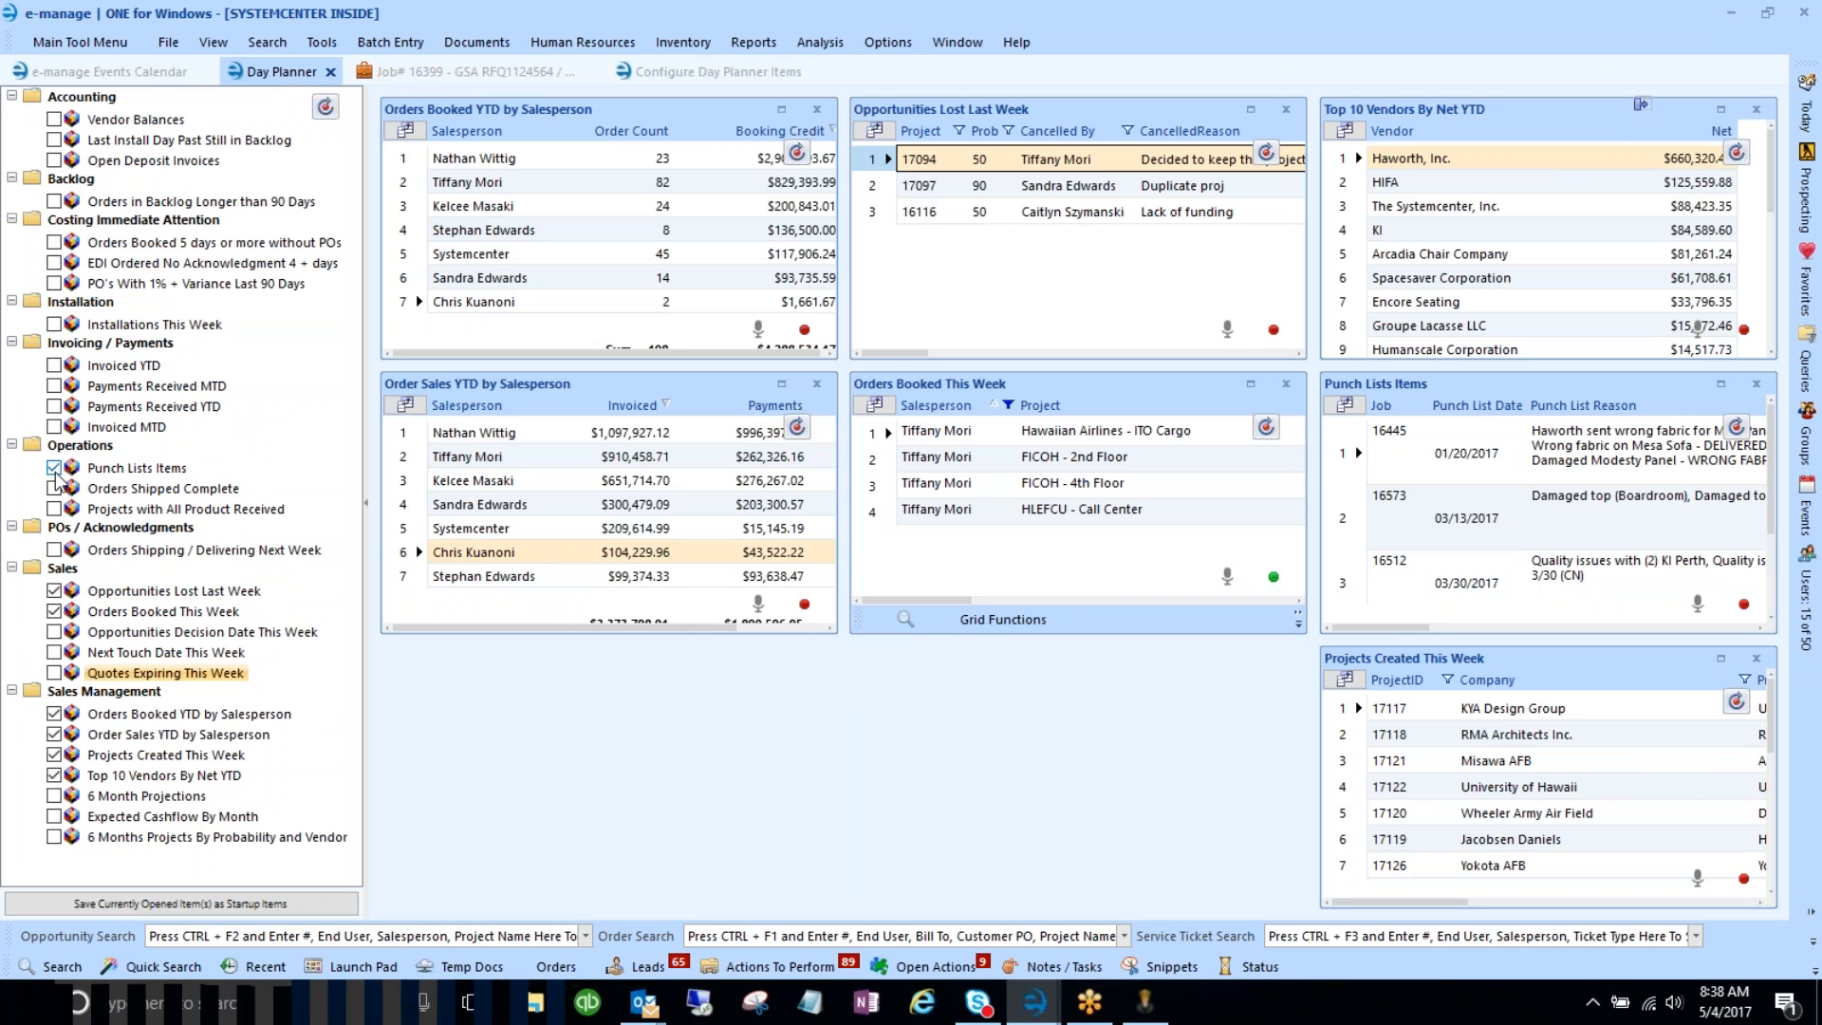
left_click(54, 468)
left_click(54, 590)
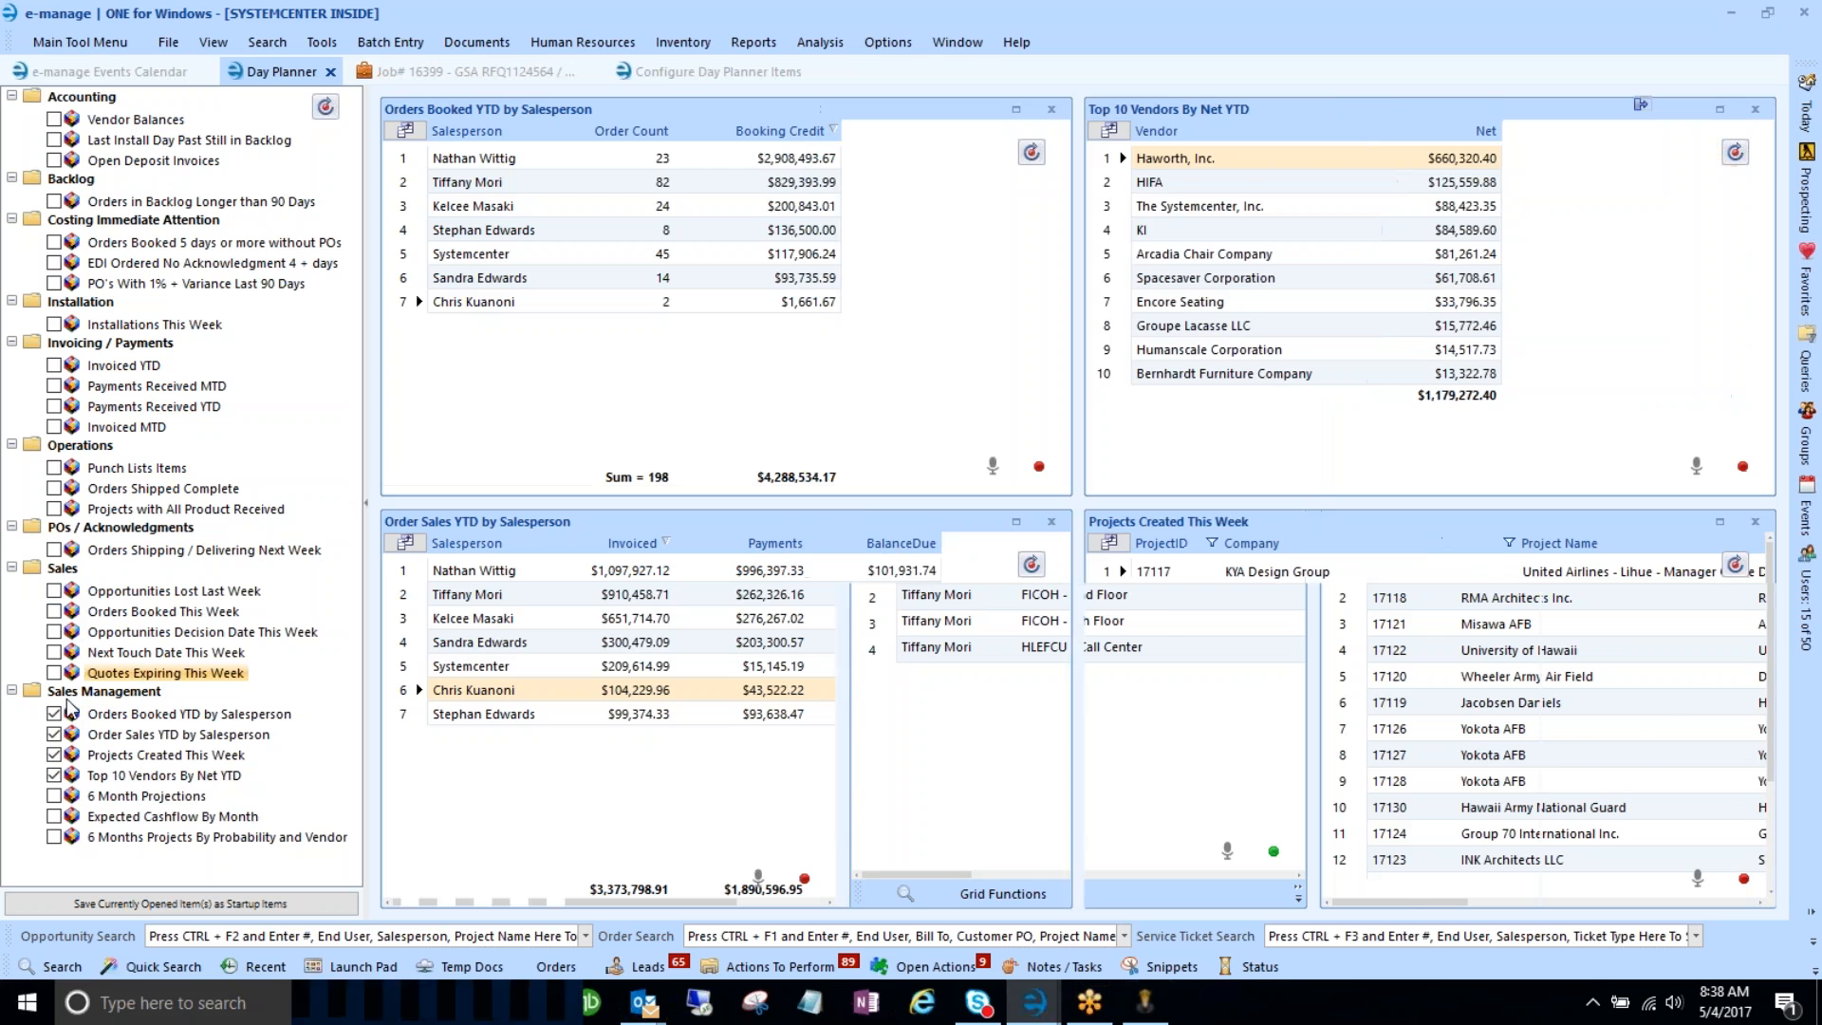
left_click(54, 714)
left_click(54, 733)
left_click(54, 754)
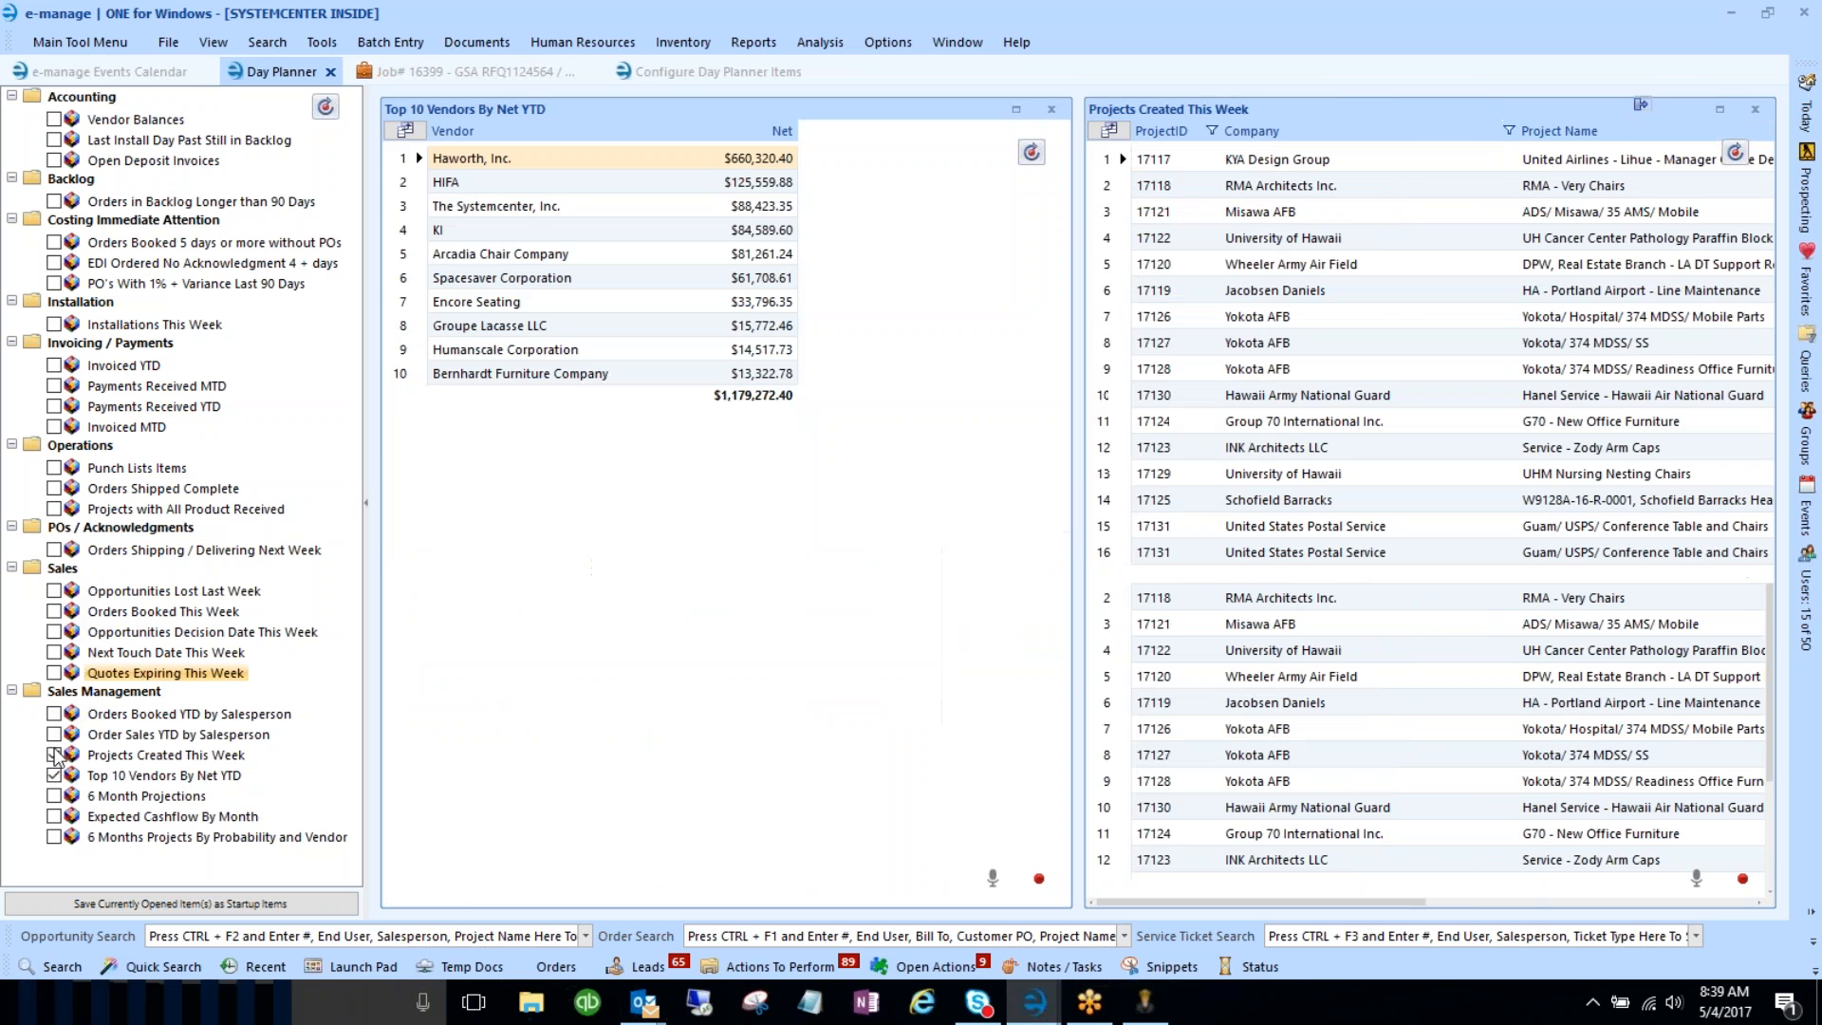
left_click(54, 775)
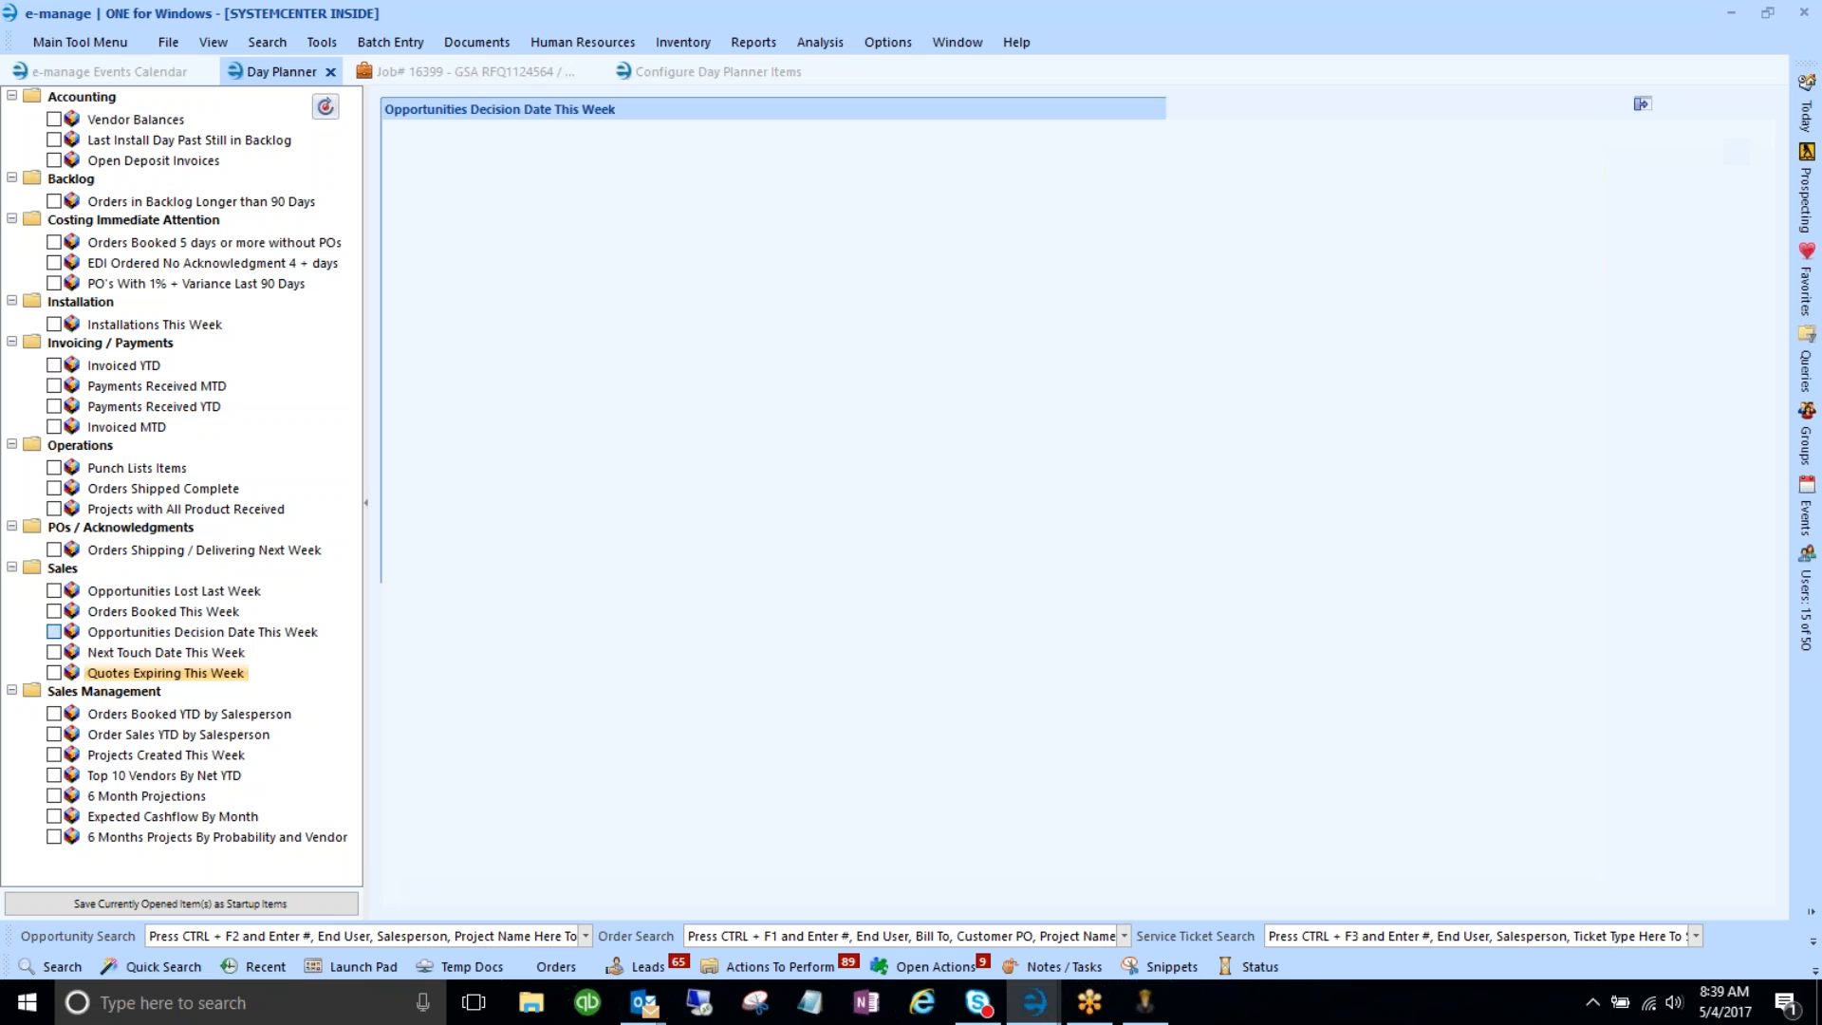
- Add the Next Touch Date This Week grid to the Day Planner, then go back to Configure Day Planner Items
left_click(55, 653)
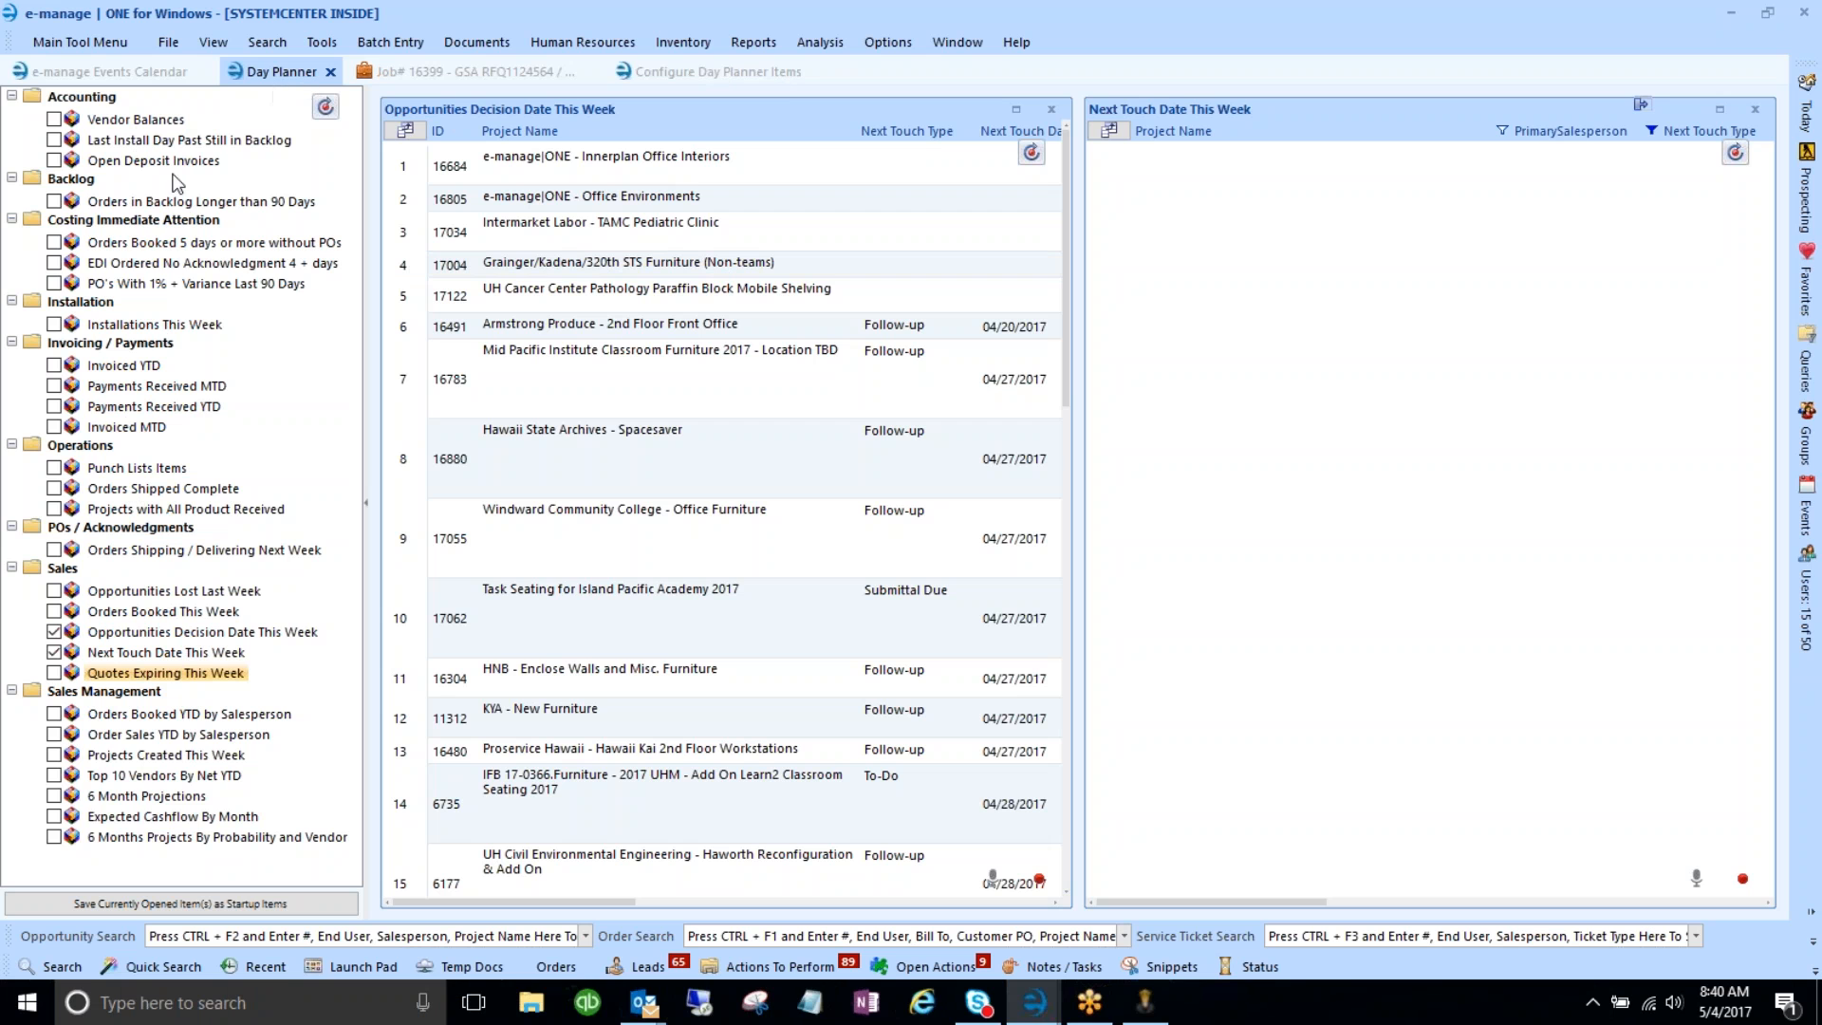
left_click(676, 79)
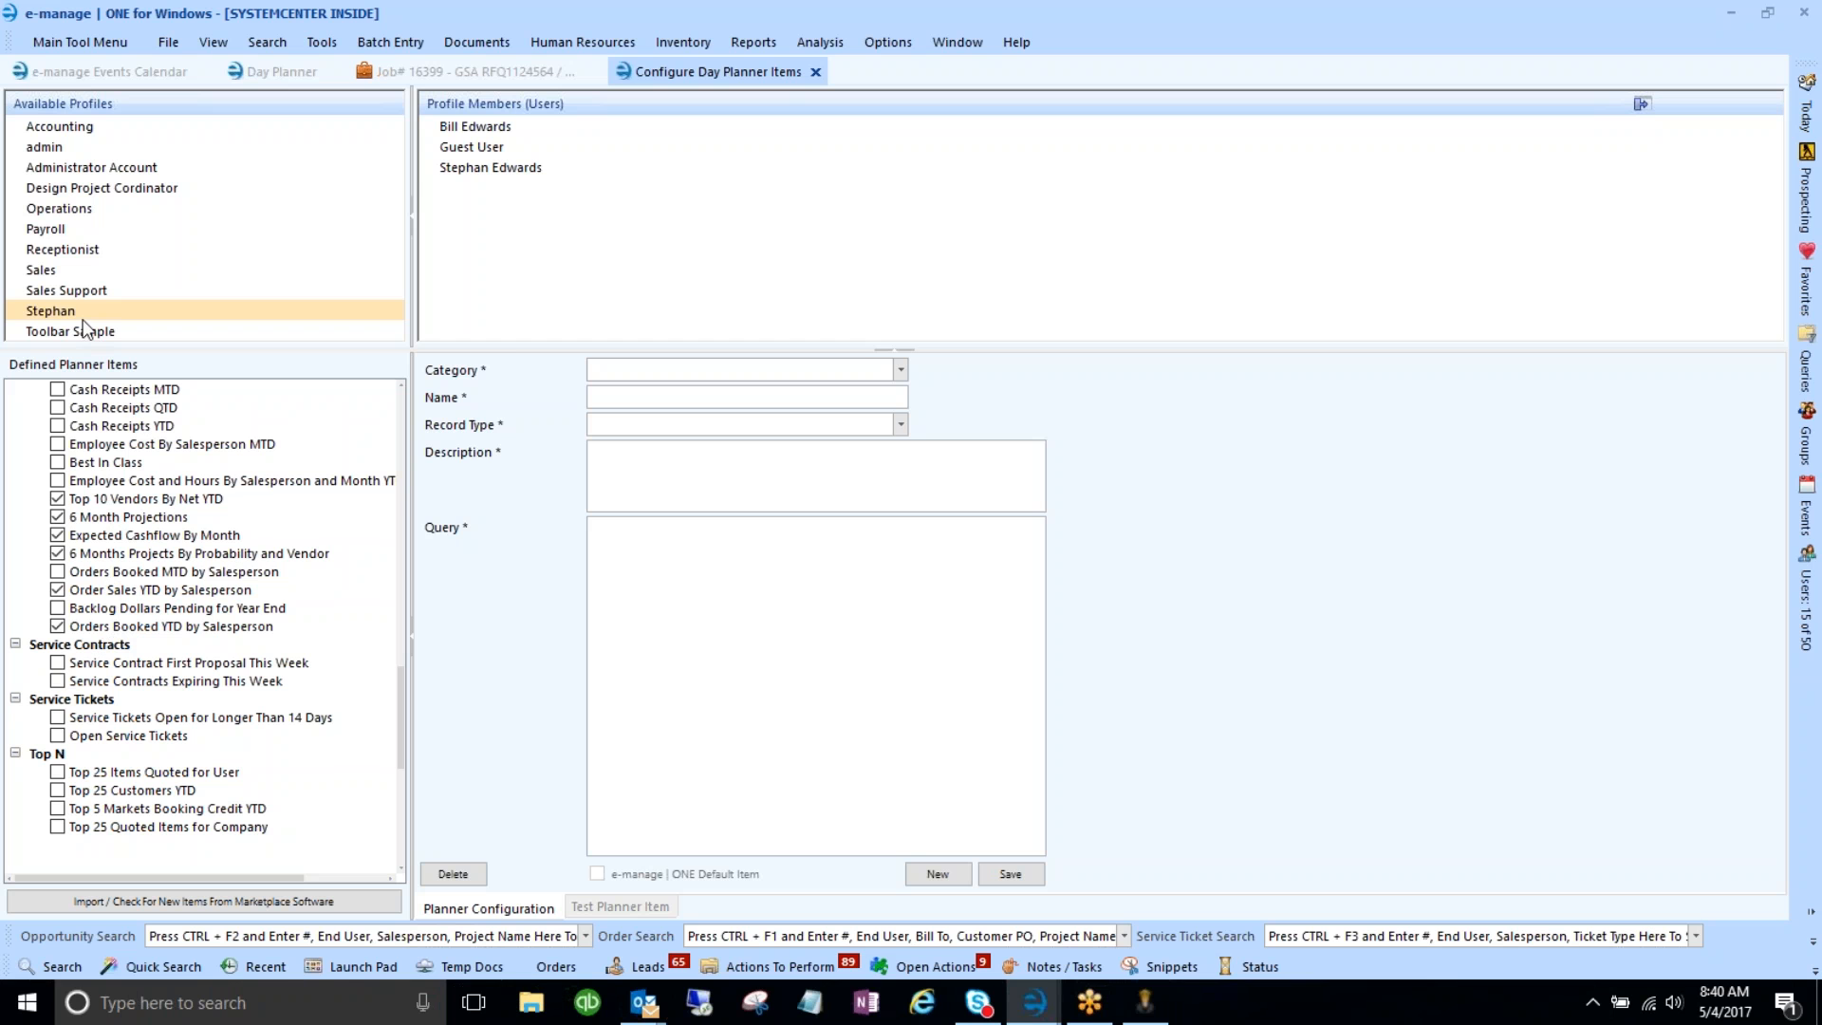
- Review the Sales Support profile's items, then return to the Day Planner with the Opportunities Decision Date and Next Touch Date grids
left_click(320, 43)
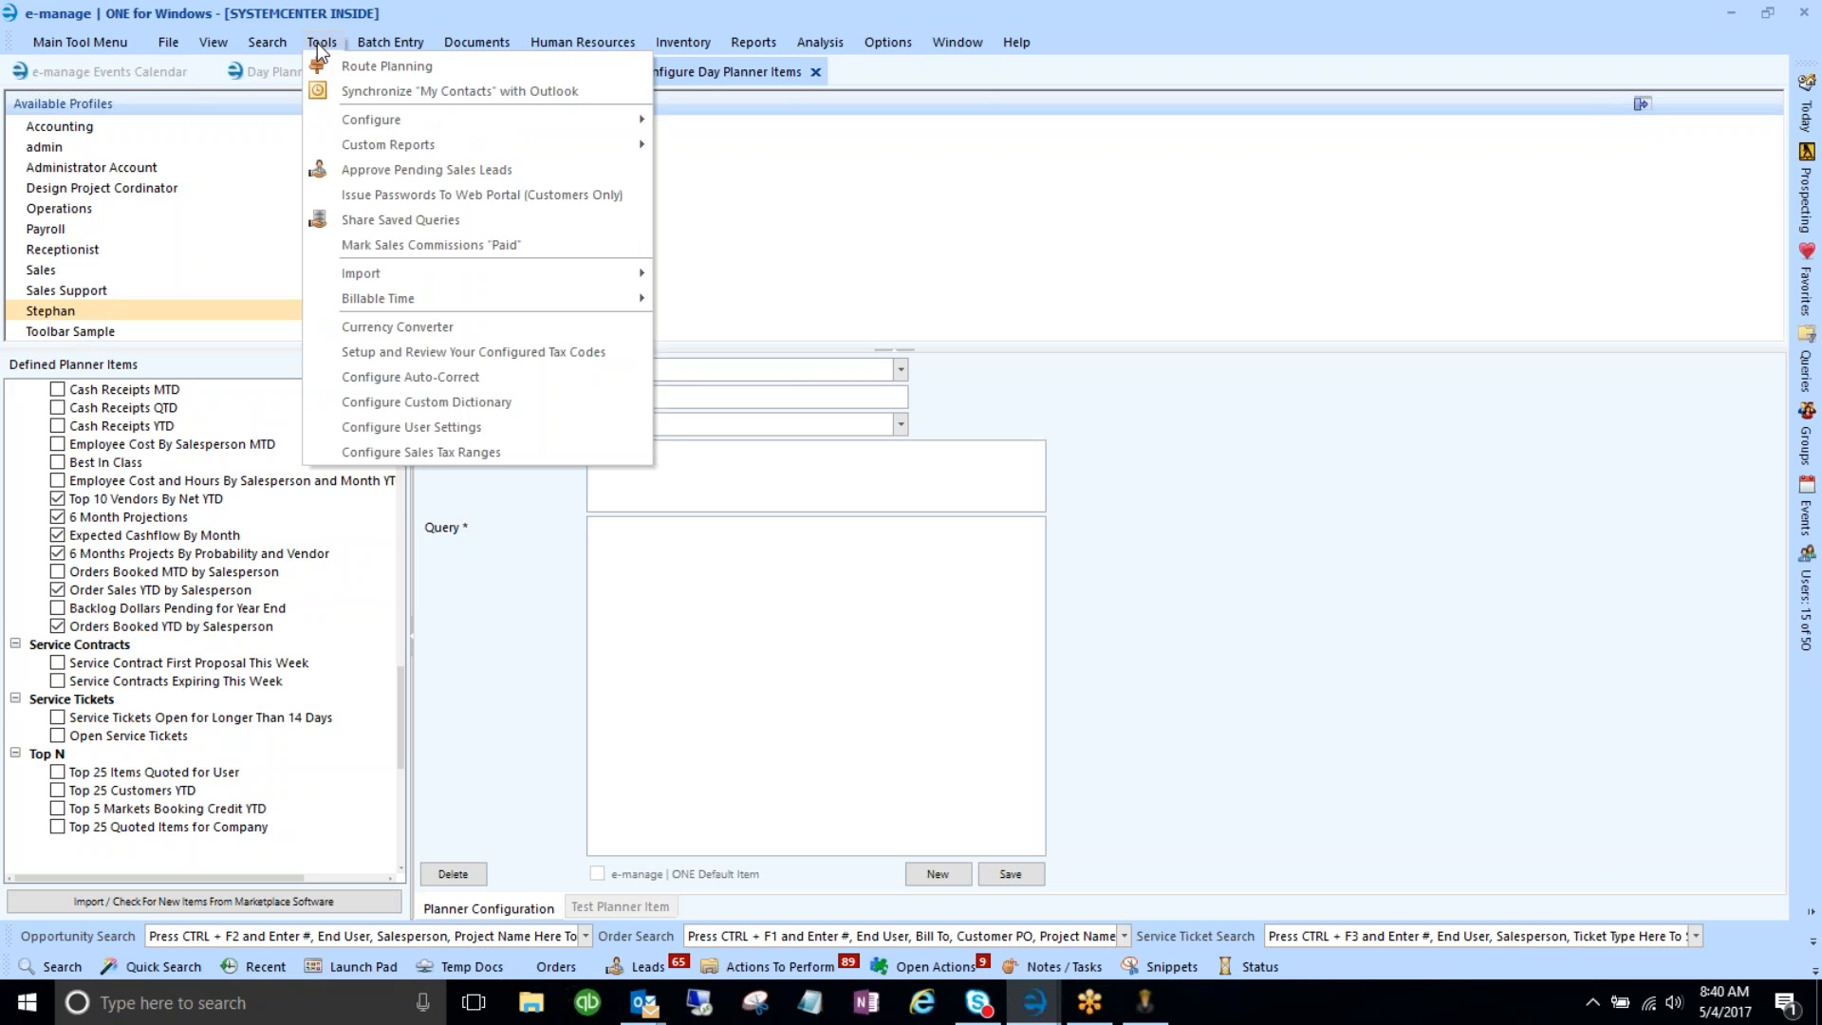
mouse_move(388, 126)
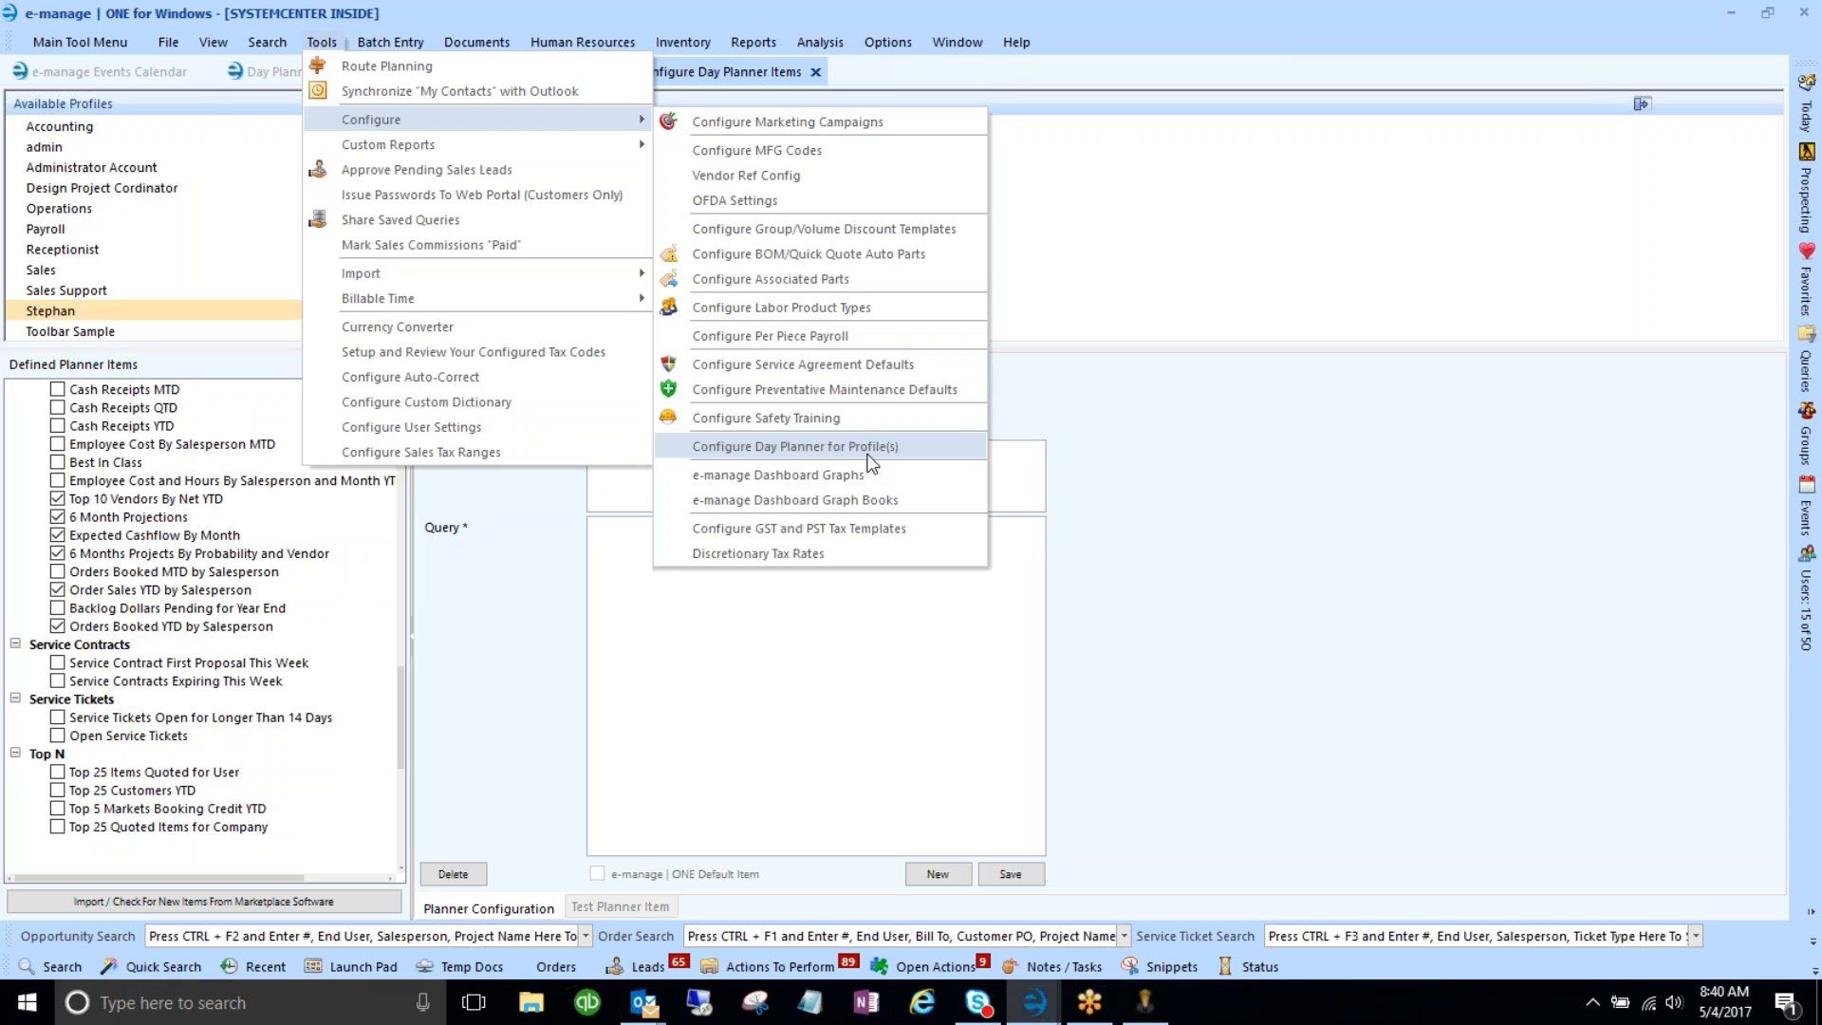
left_click(700, 71)
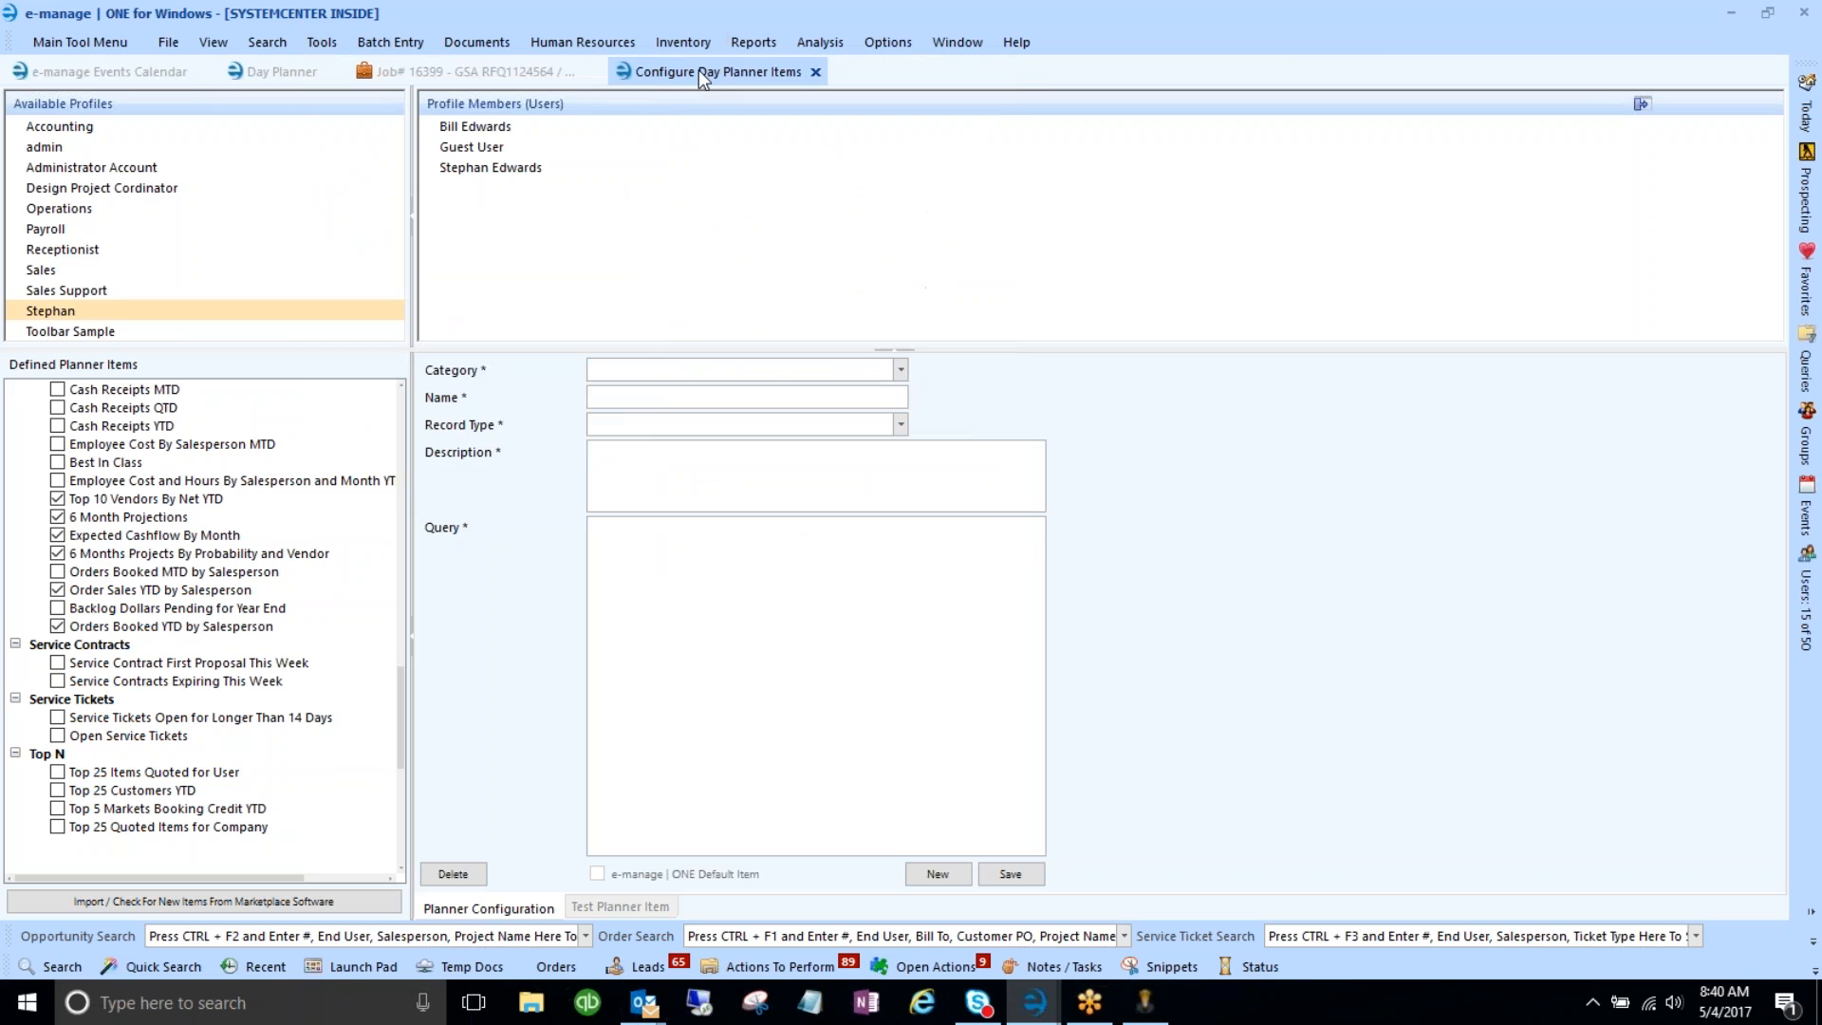
left_click(69, 293)
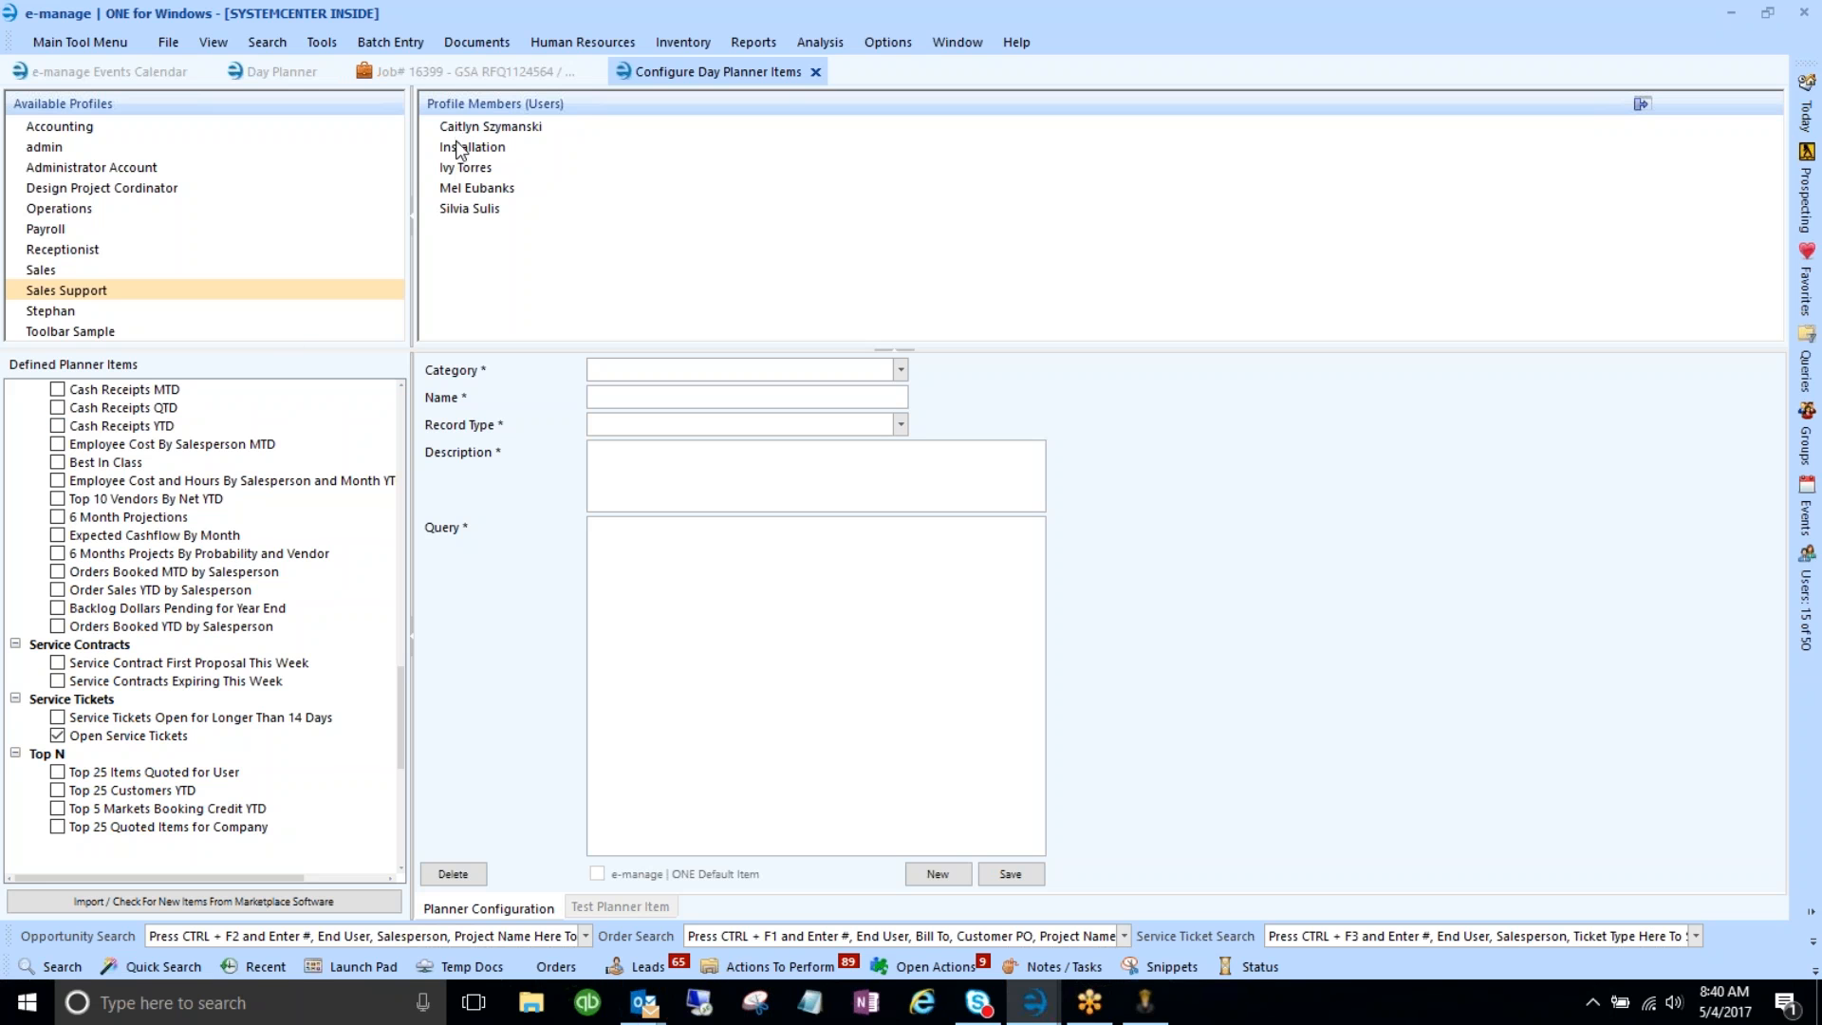
left_click(285, 72)
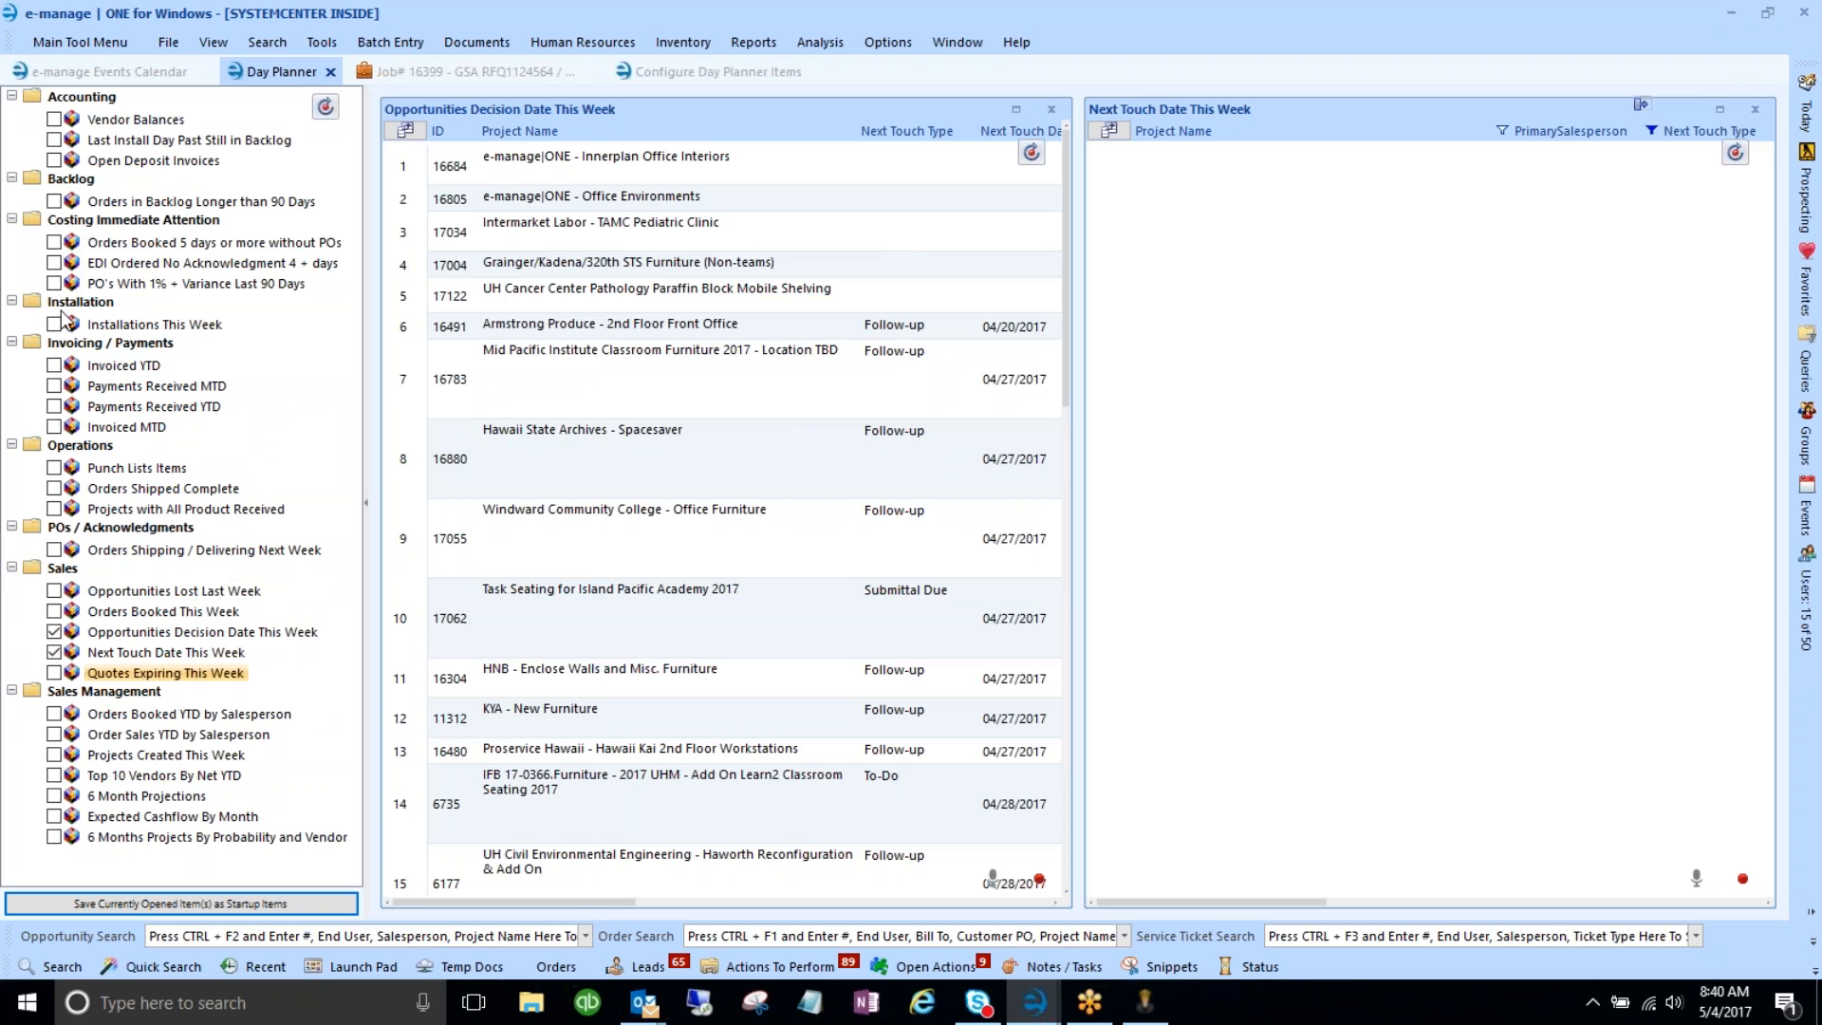
- Save the open grids as startup items and maximize the Opportunities Decision Date This Week grid
left_click(273, 905)
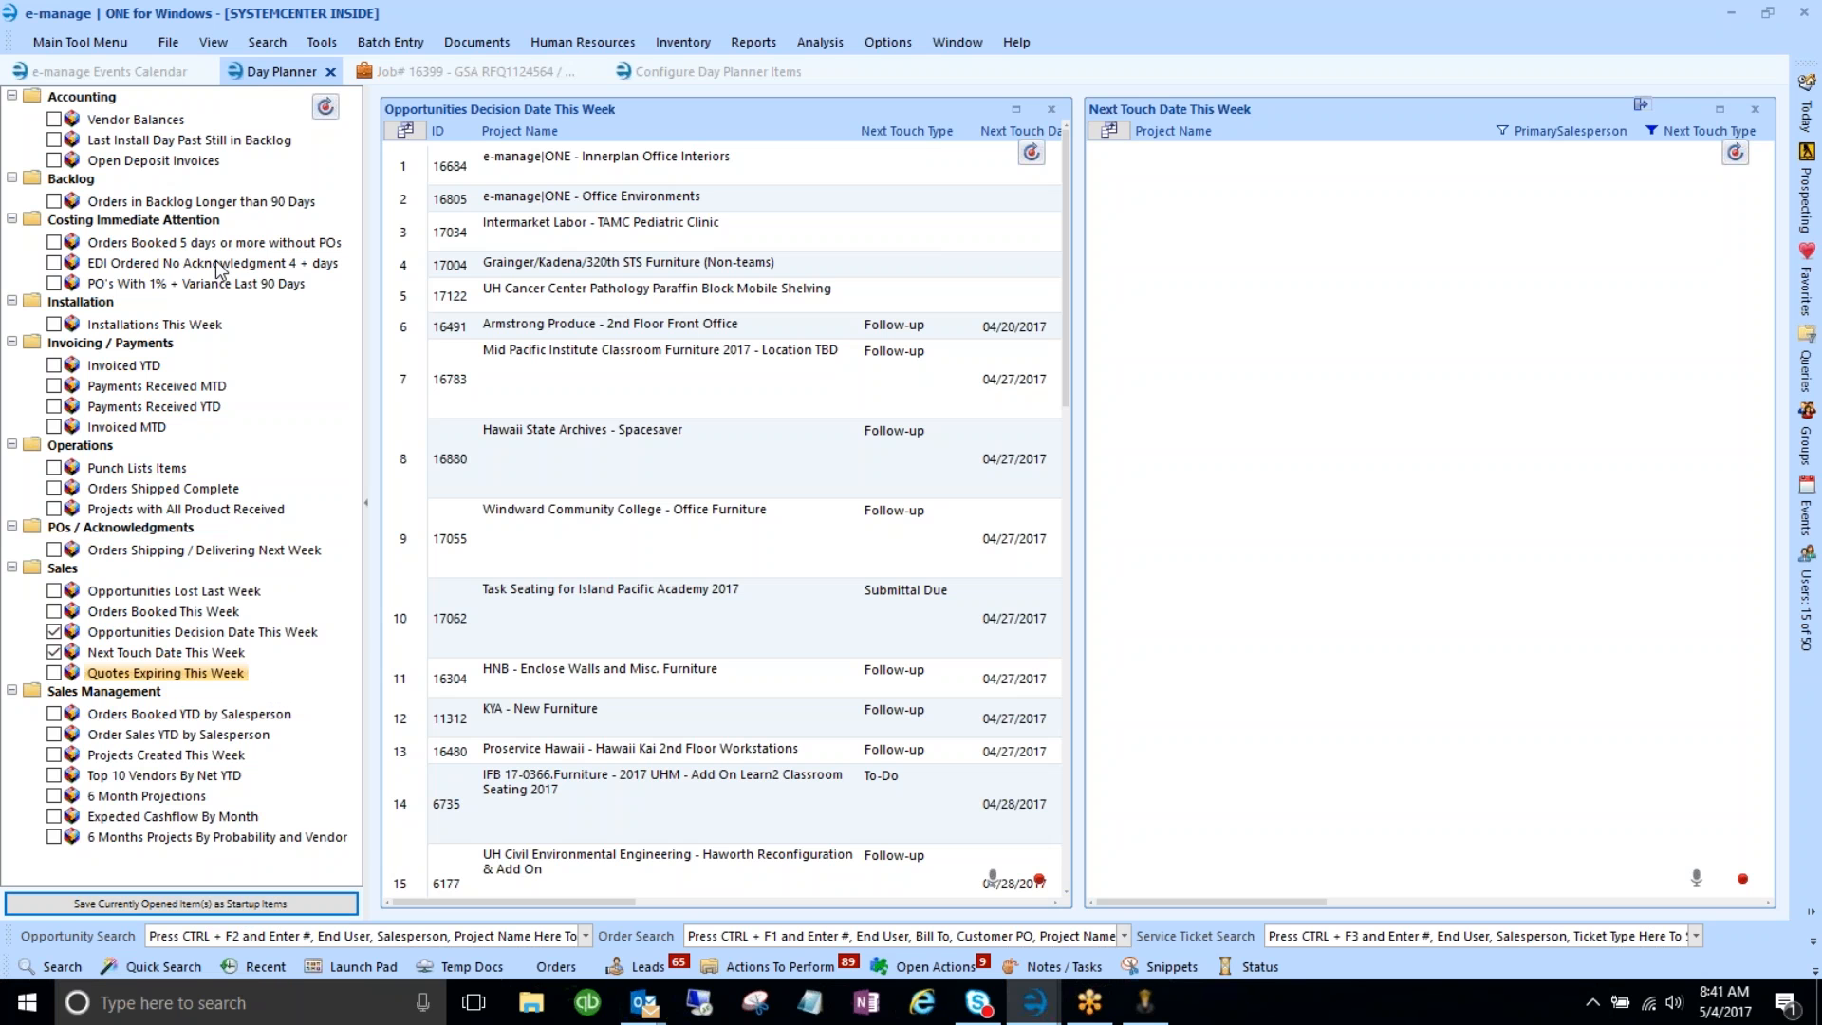
left_click(1015, 109)
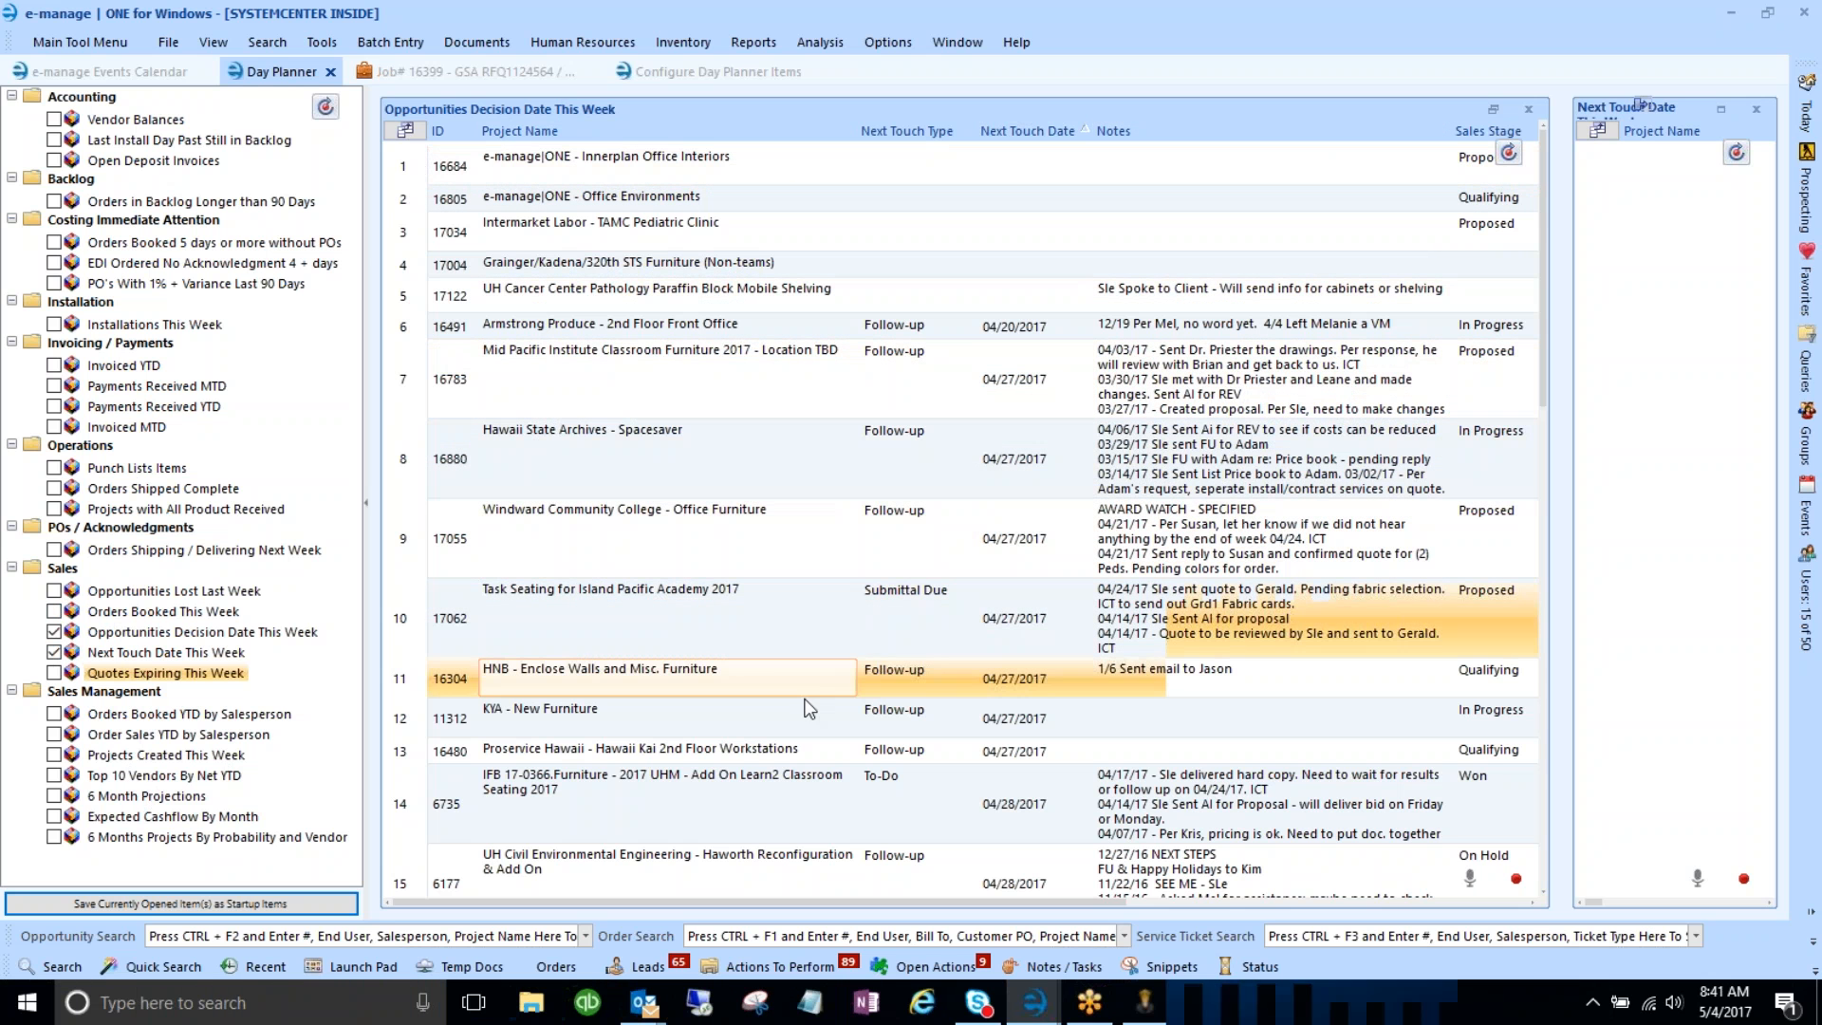
- Show the grid's layout toolbar and inspect the 'Opps (Company Default)' layout name
left_click(1516, 879)
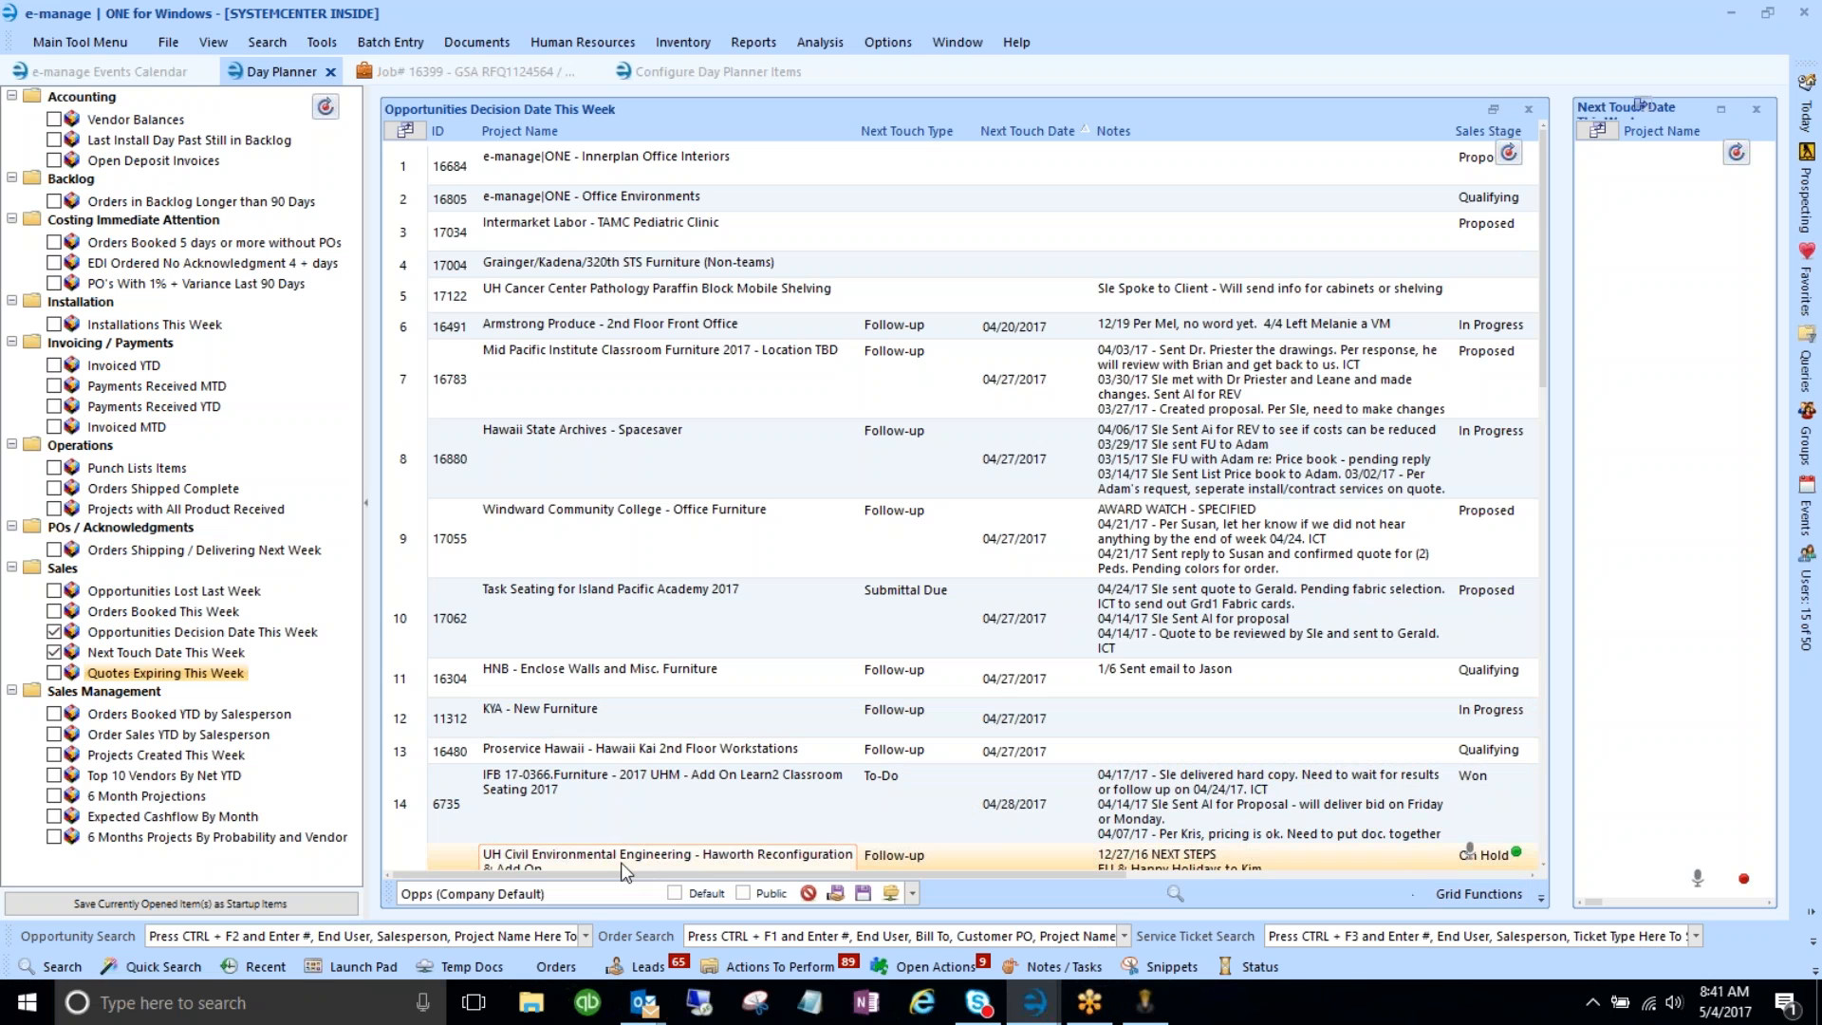
left_click_drag(565, 893, 400, 894)
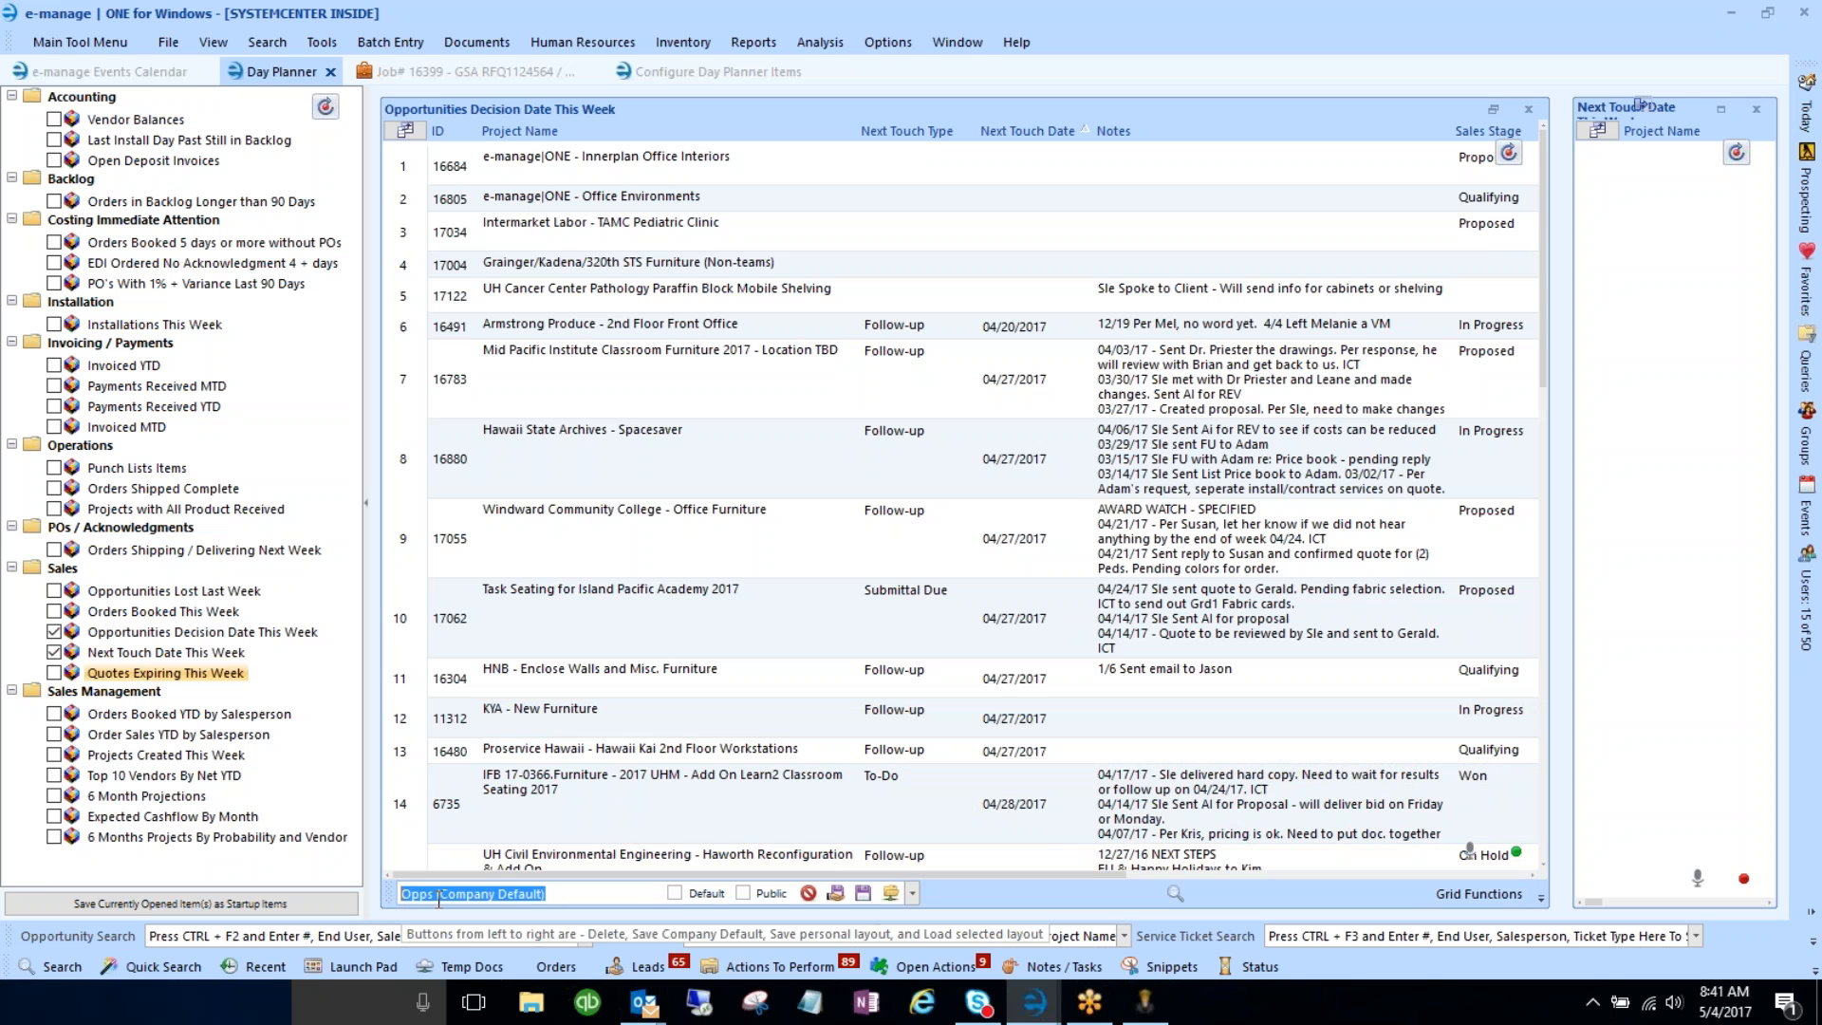
left_click(552, 896)
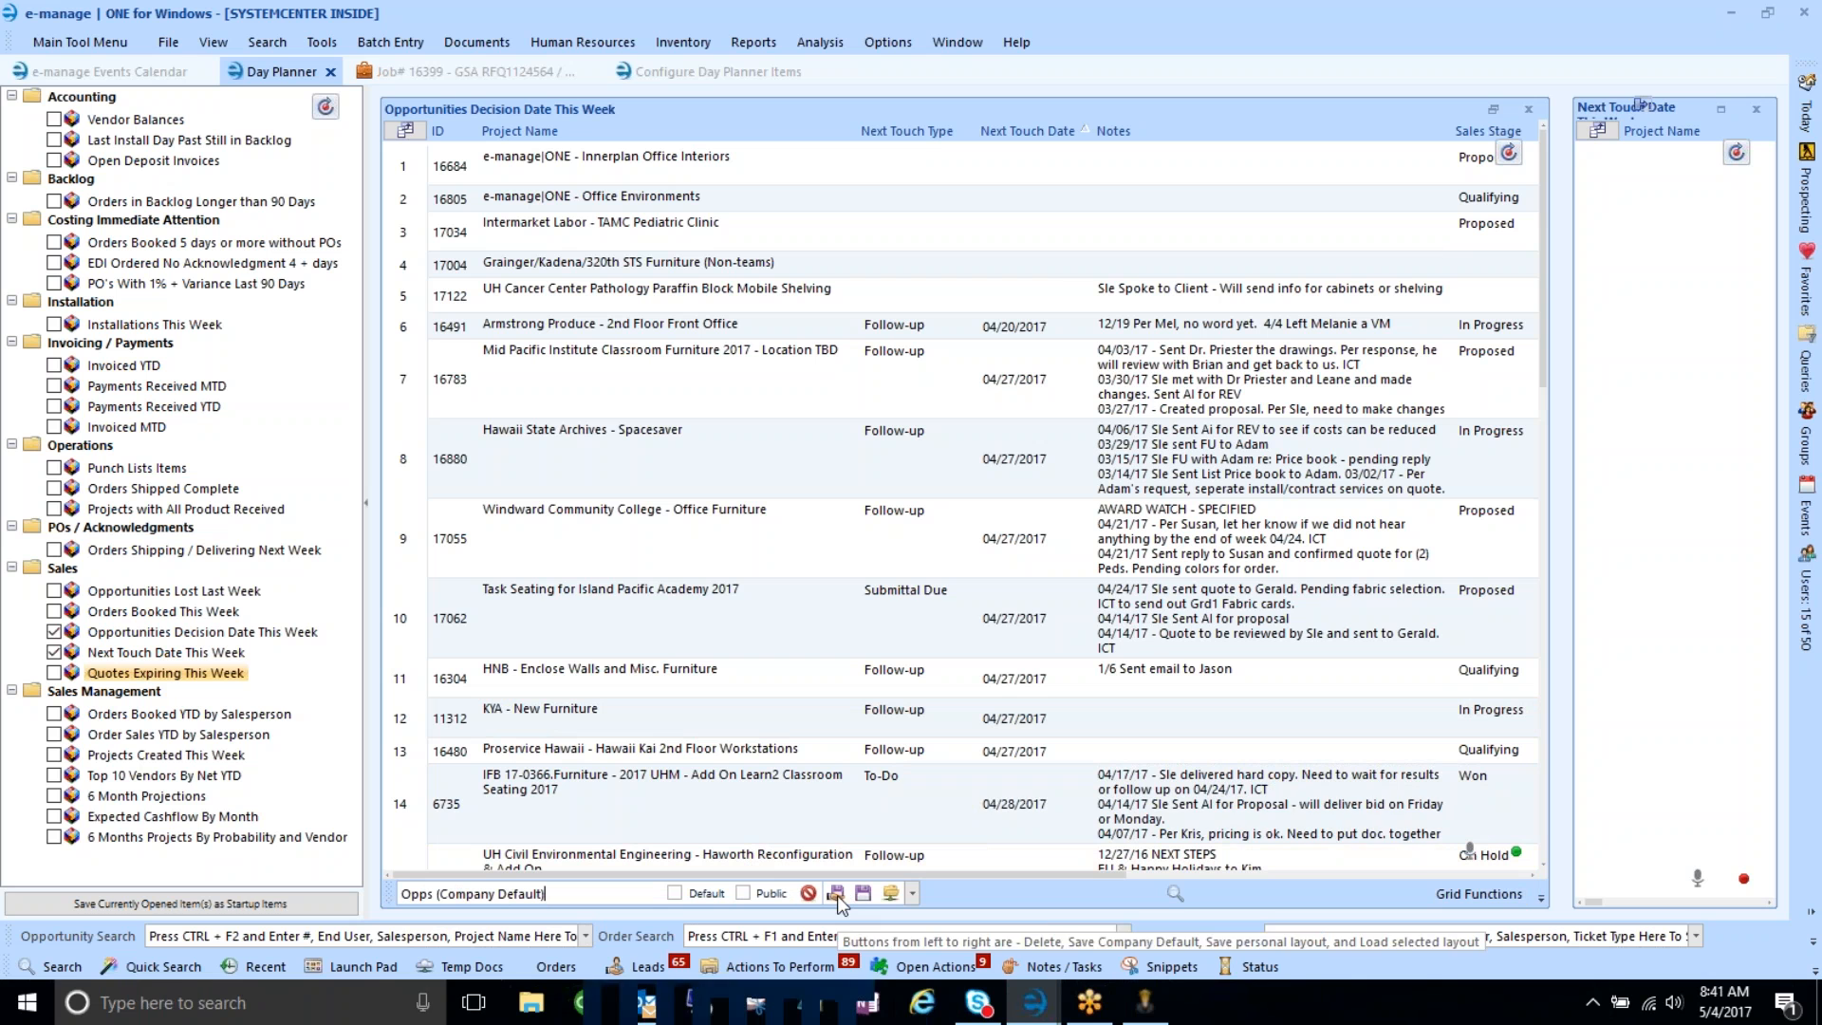
- Select the Island Pacific Academy row, edit a Next Touch Type value, and recheck the layout name
left_click(820, 612)
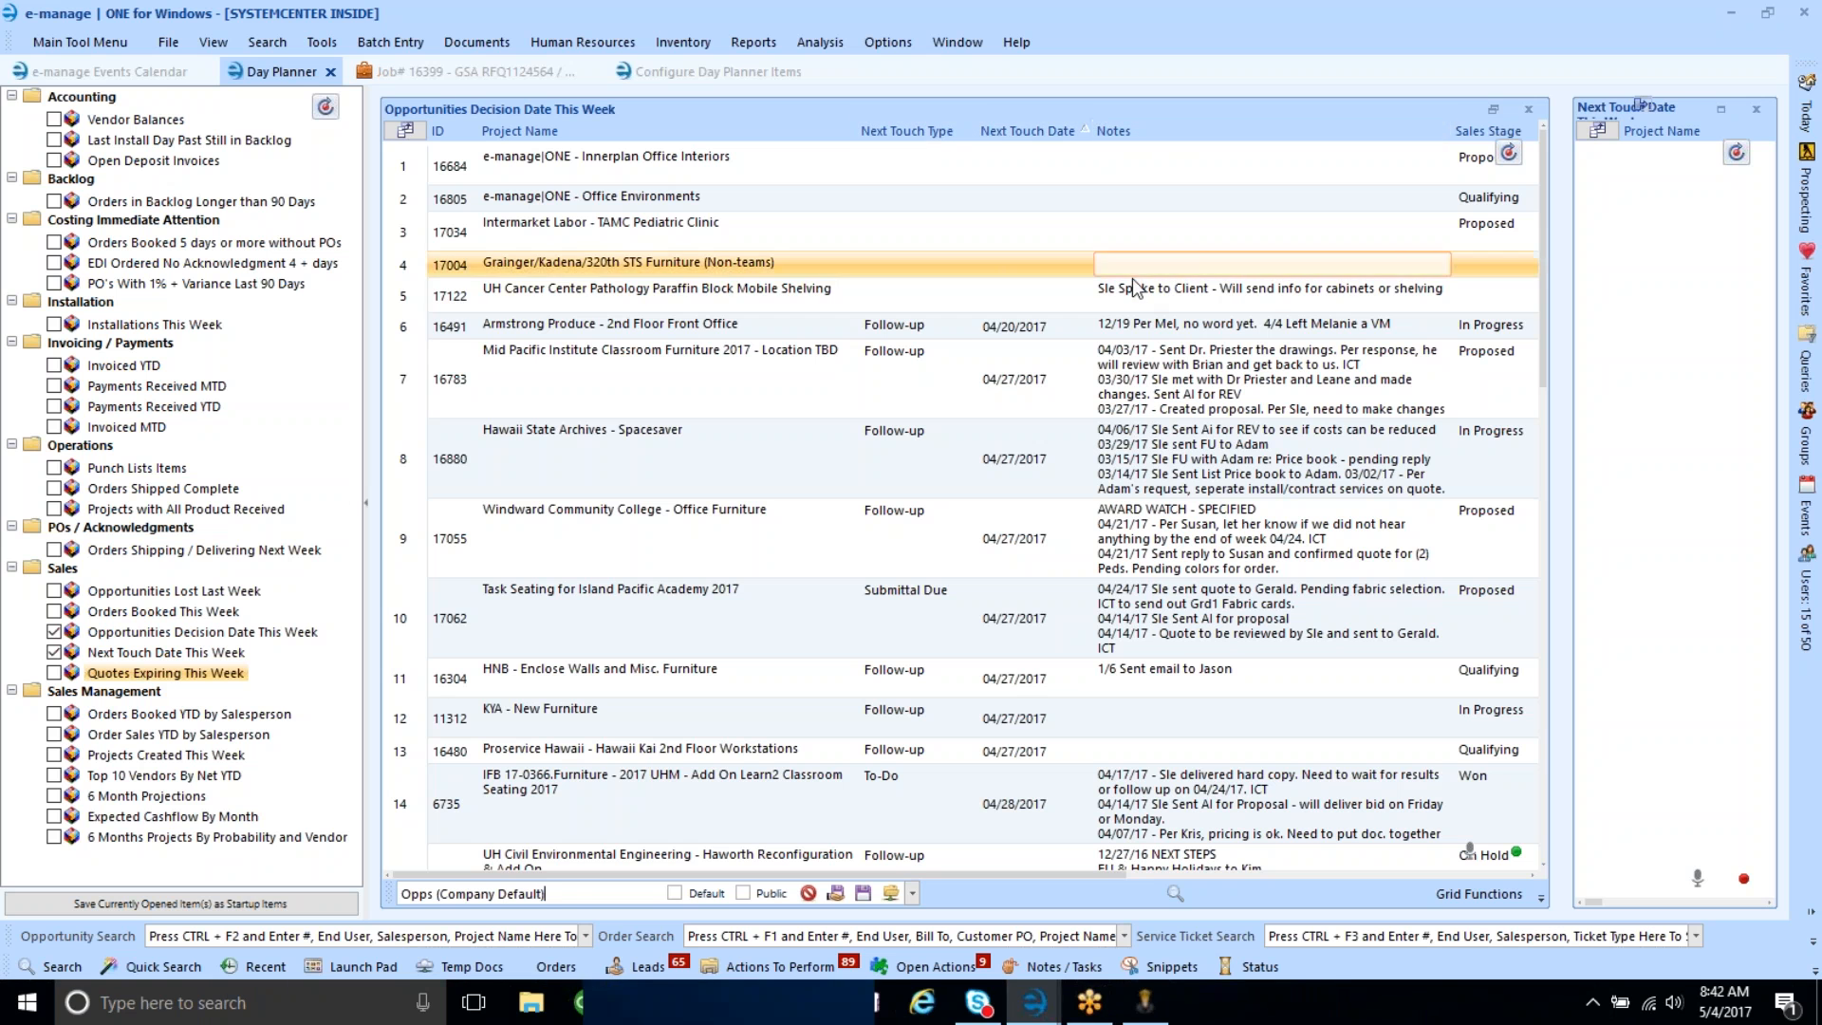
left_click(965, 325)
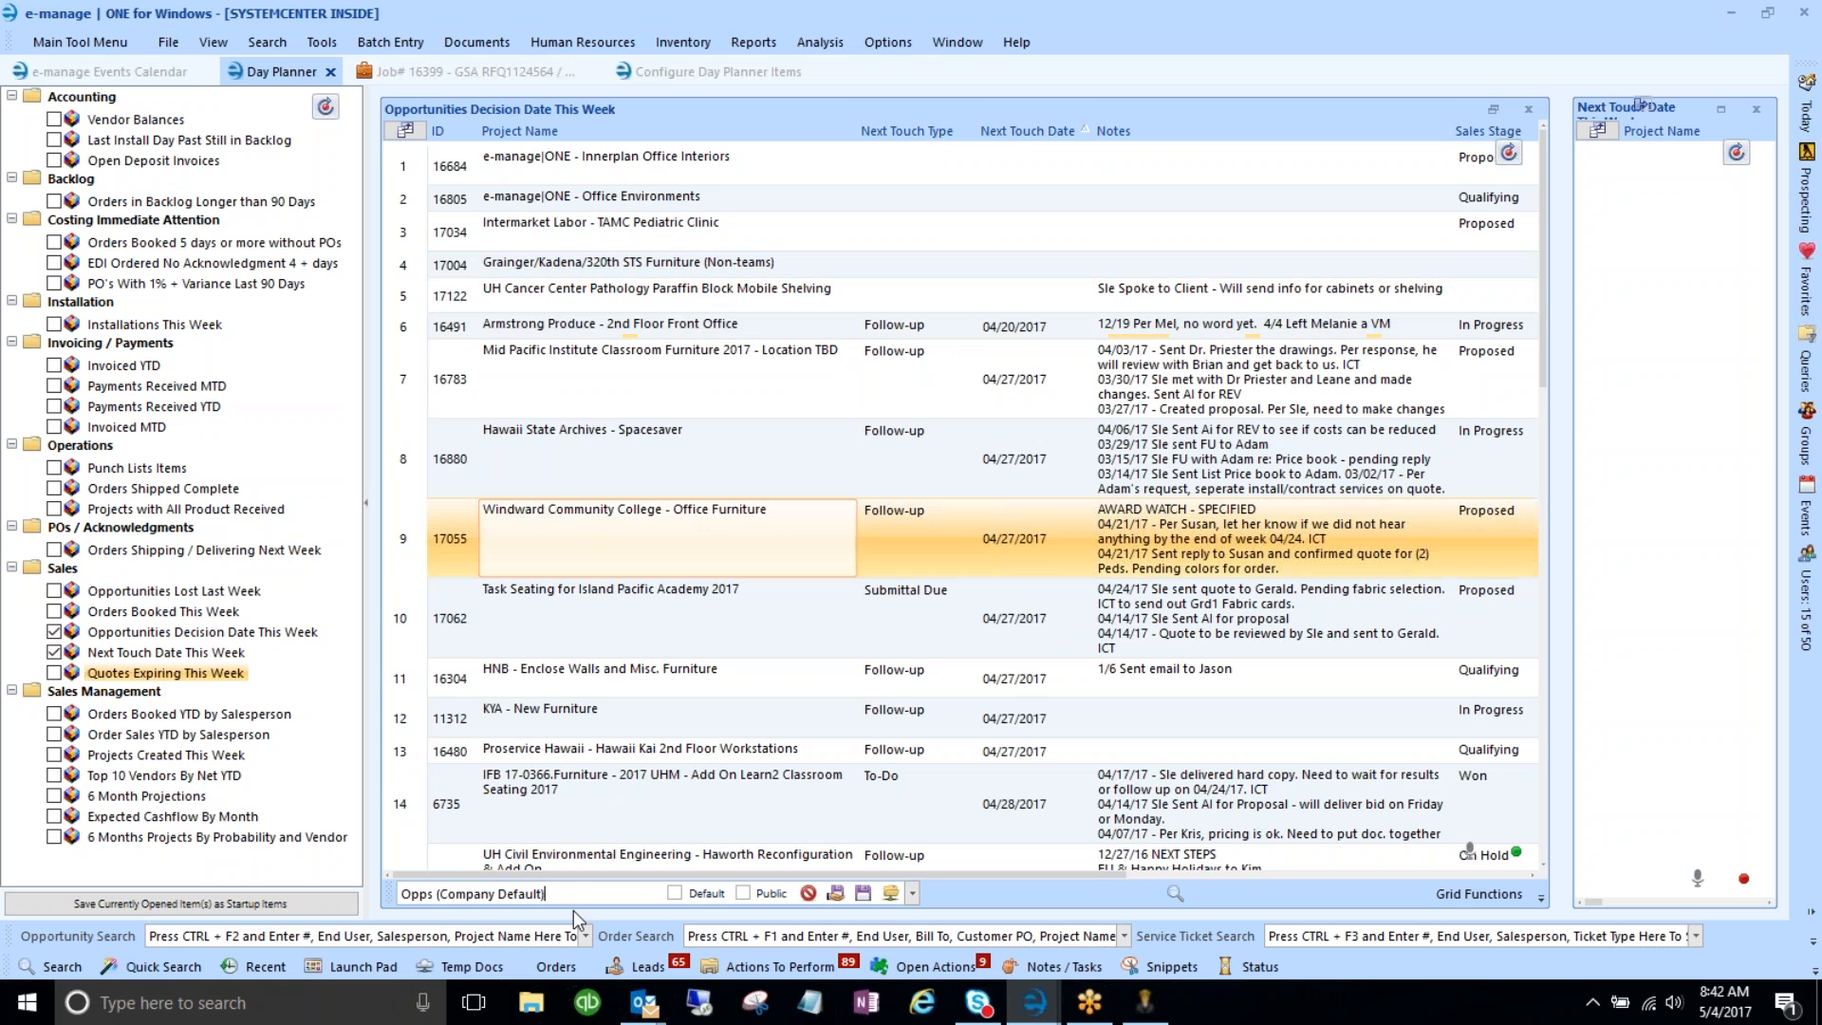
left_click_drag(573, 891, 399, 895)
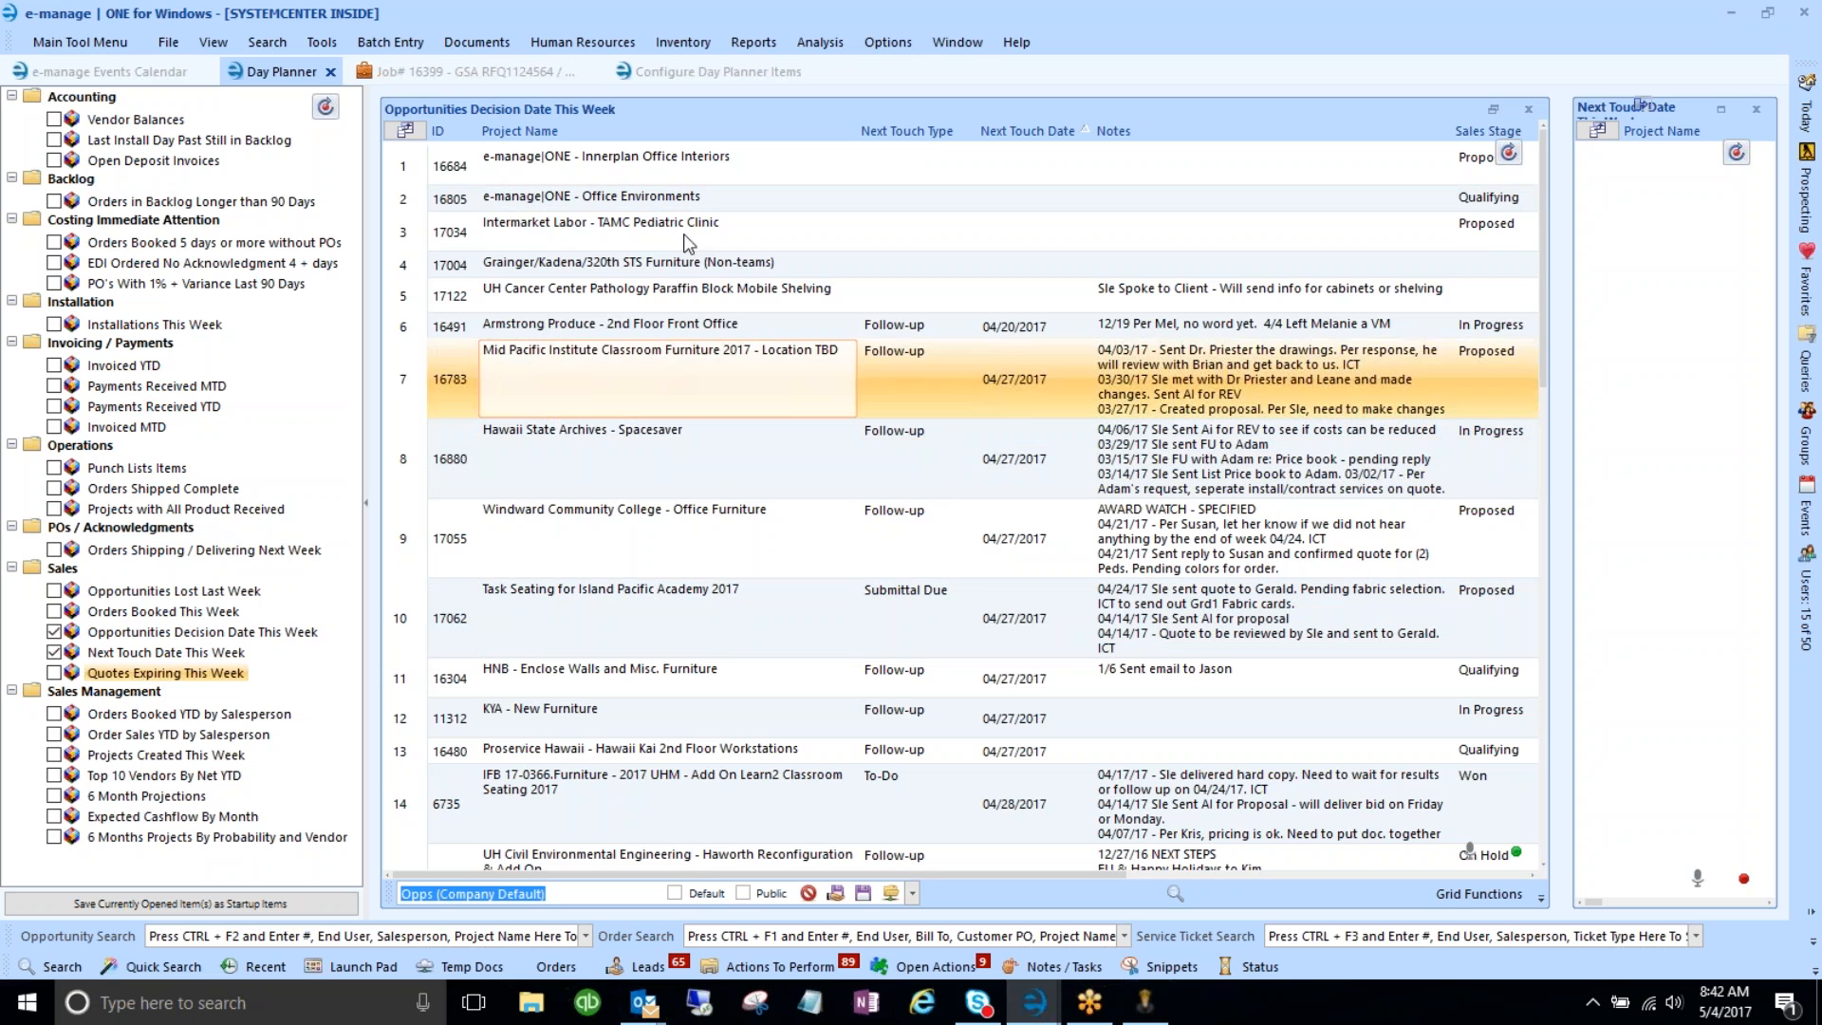
left_click(694, 76)
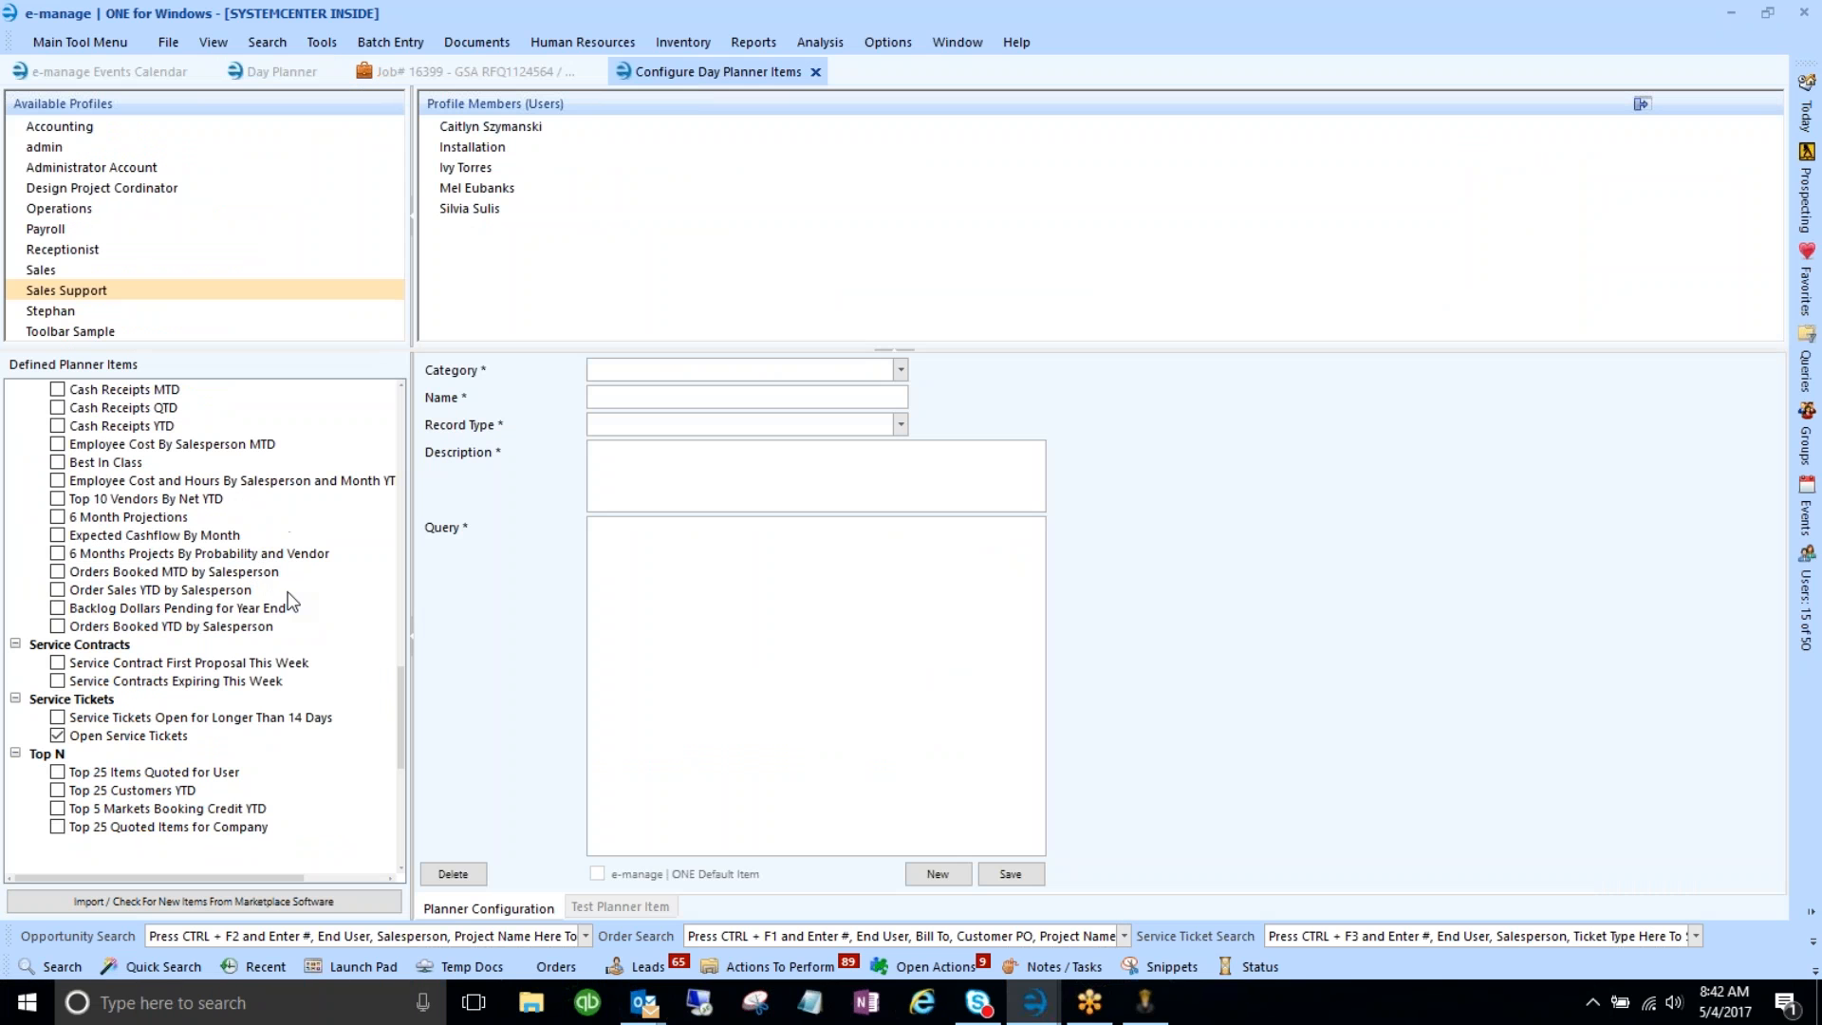
- Review the Best In Class, Cash Receipts QTD, Expected Cashflow, 6 Months Projects and Top 25 Items Quoted definitions
left_click_drag(400, 710, 400, 647)
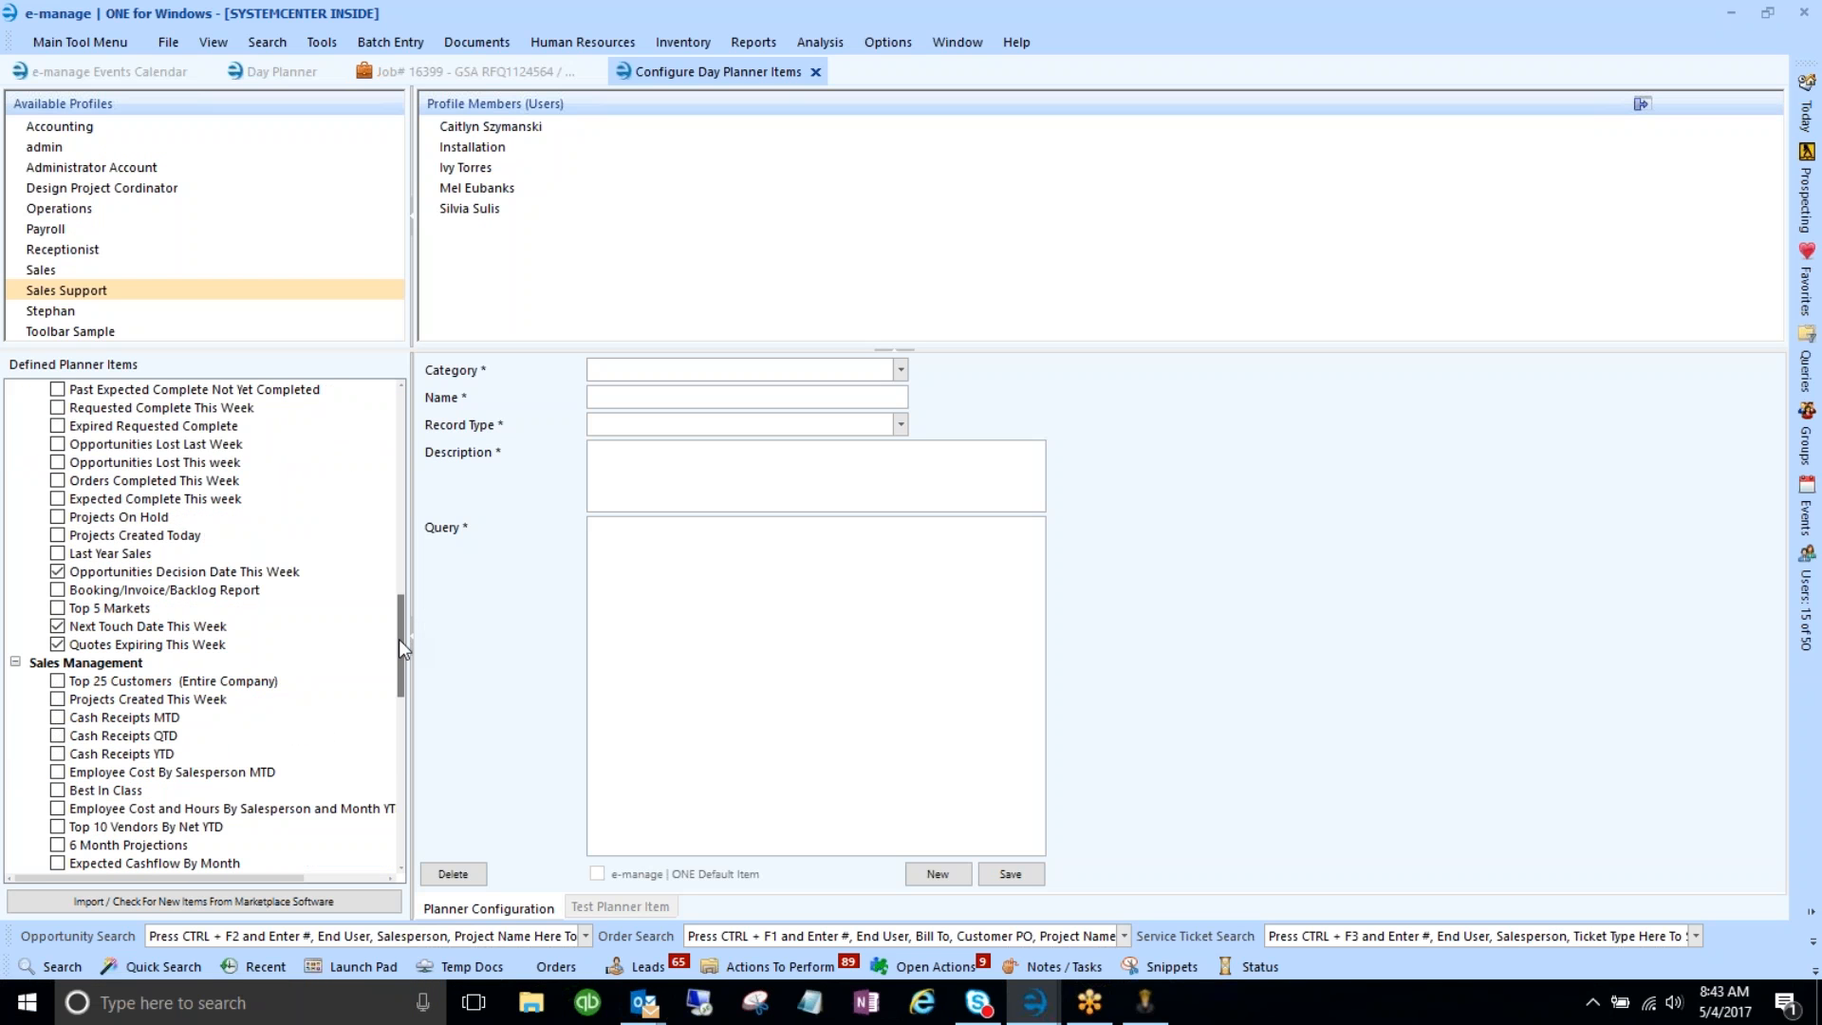
left_click_drag(398, 642, 399, 662)
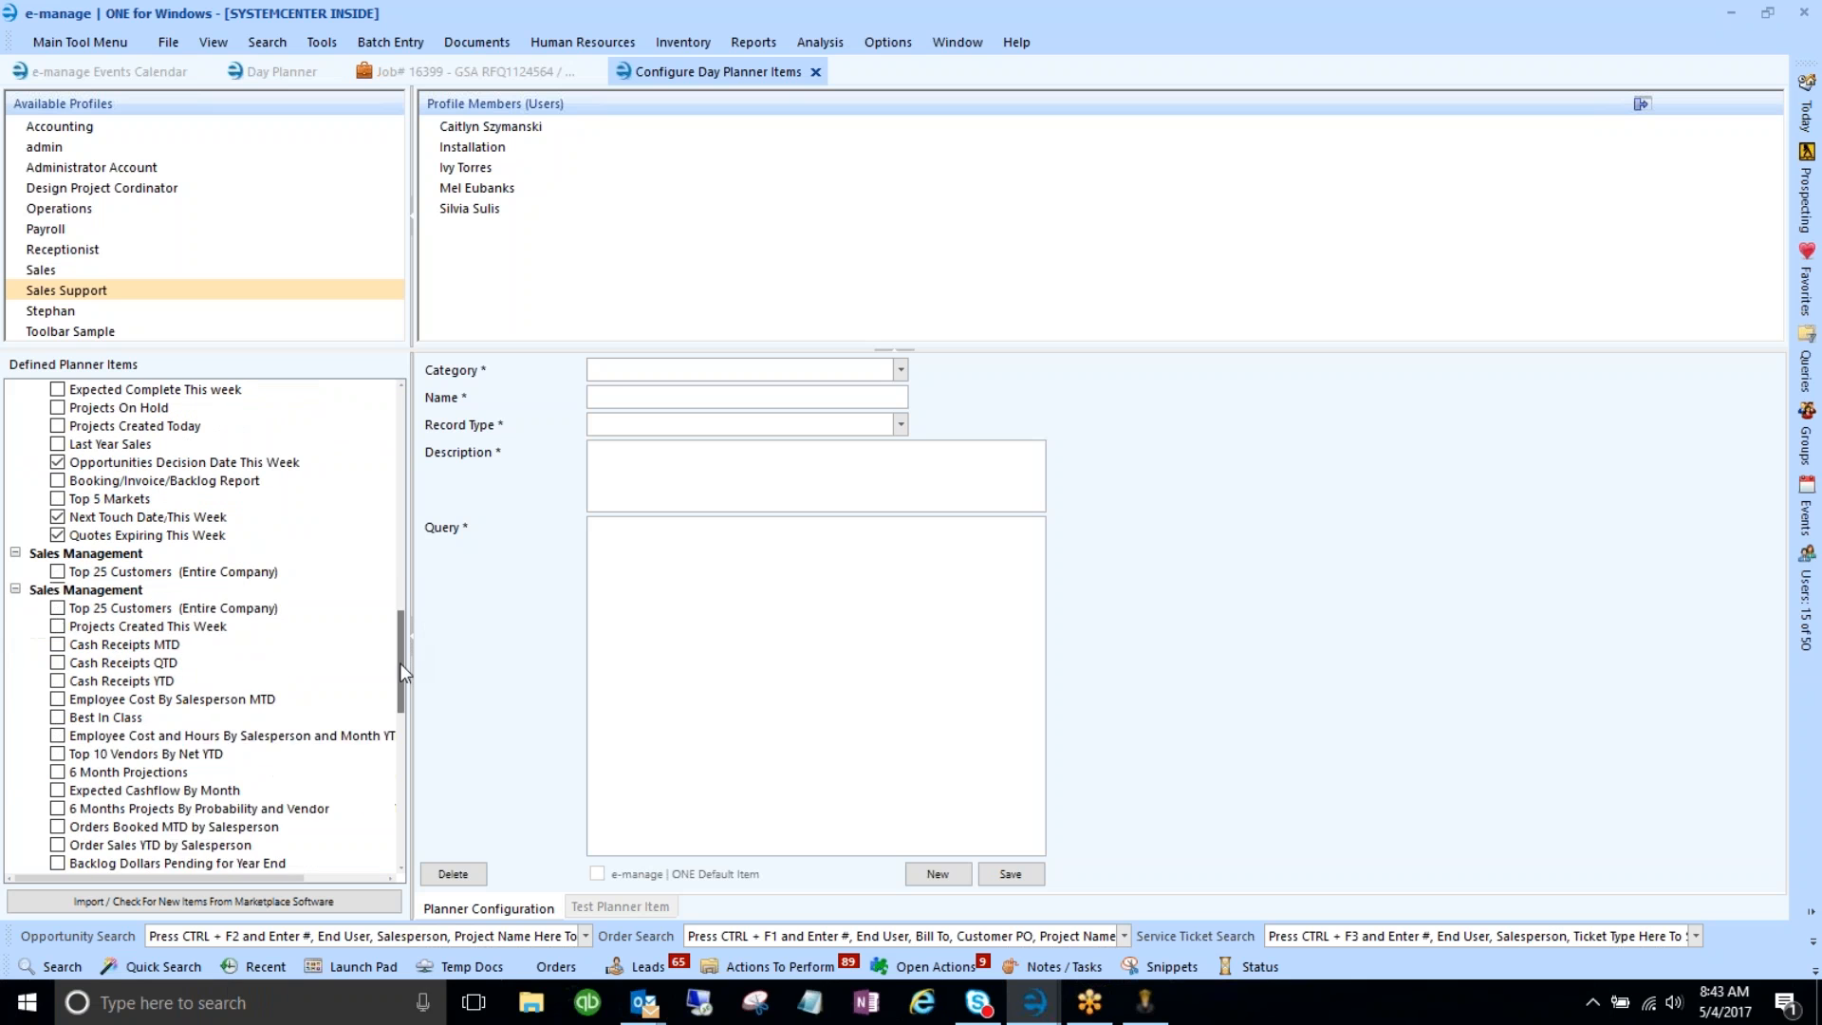
left_click(100, 681)
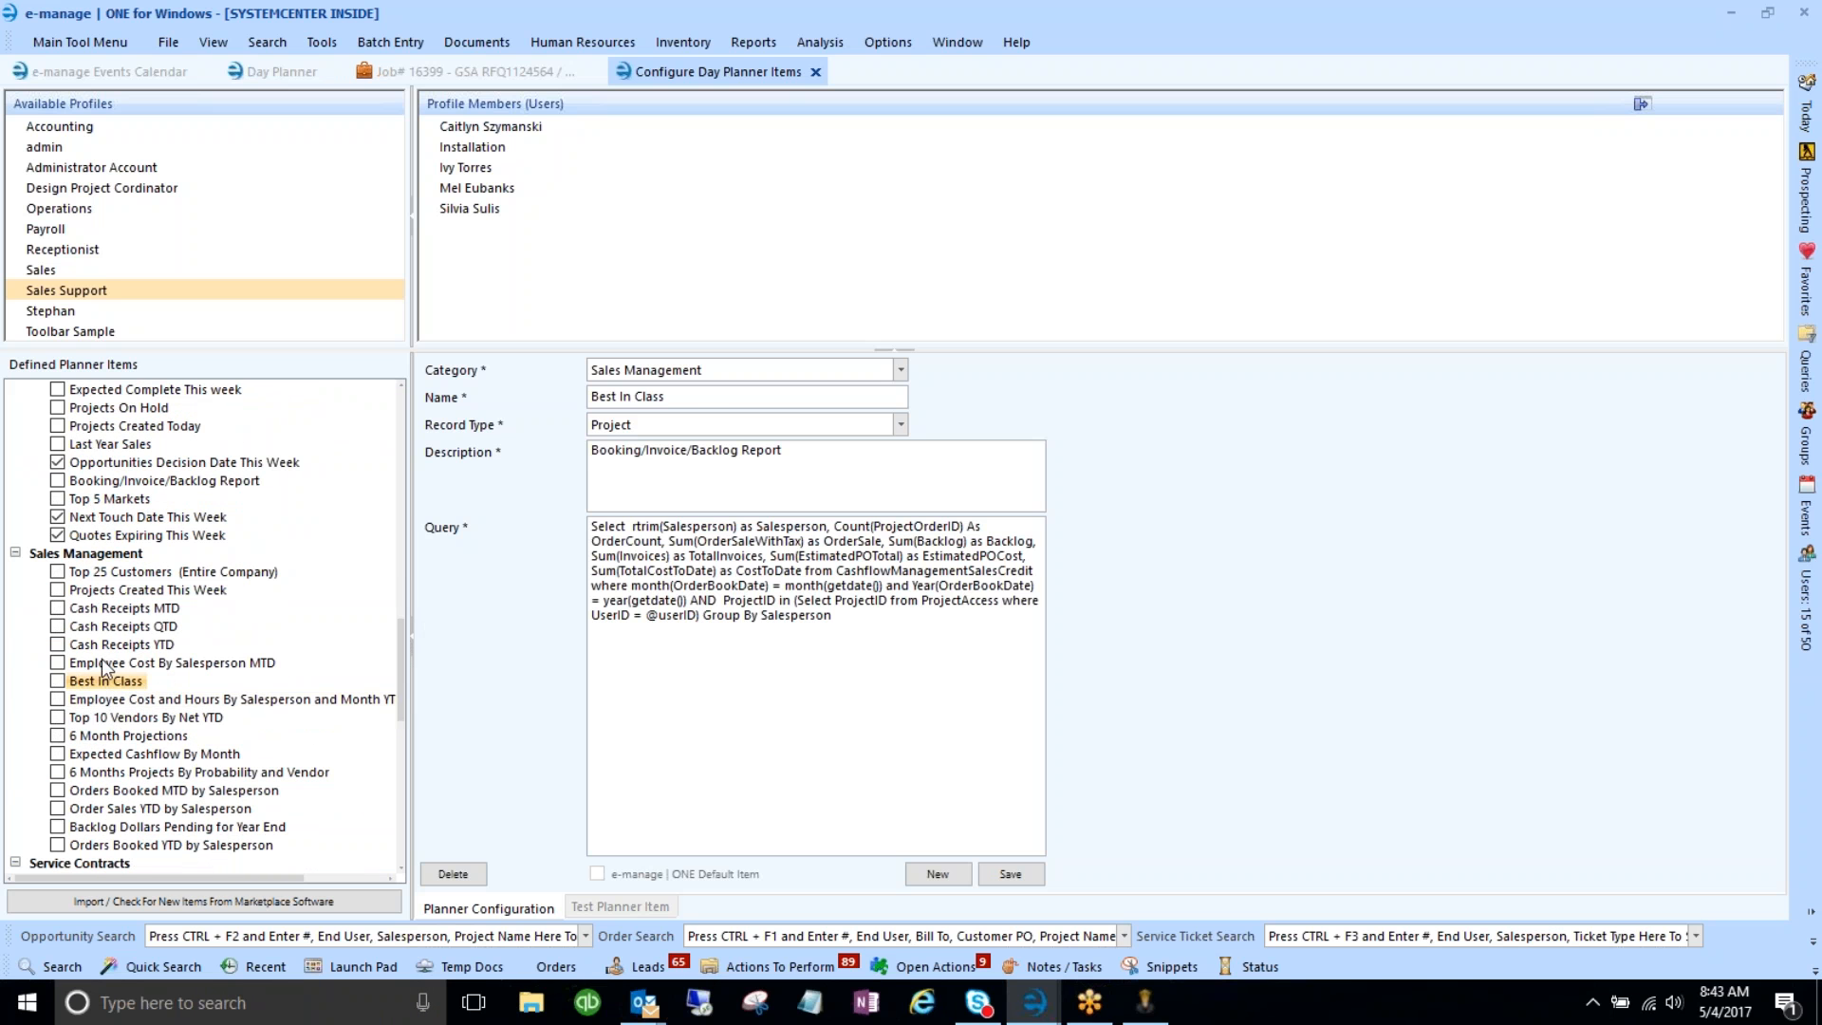
left_click(102, 628)
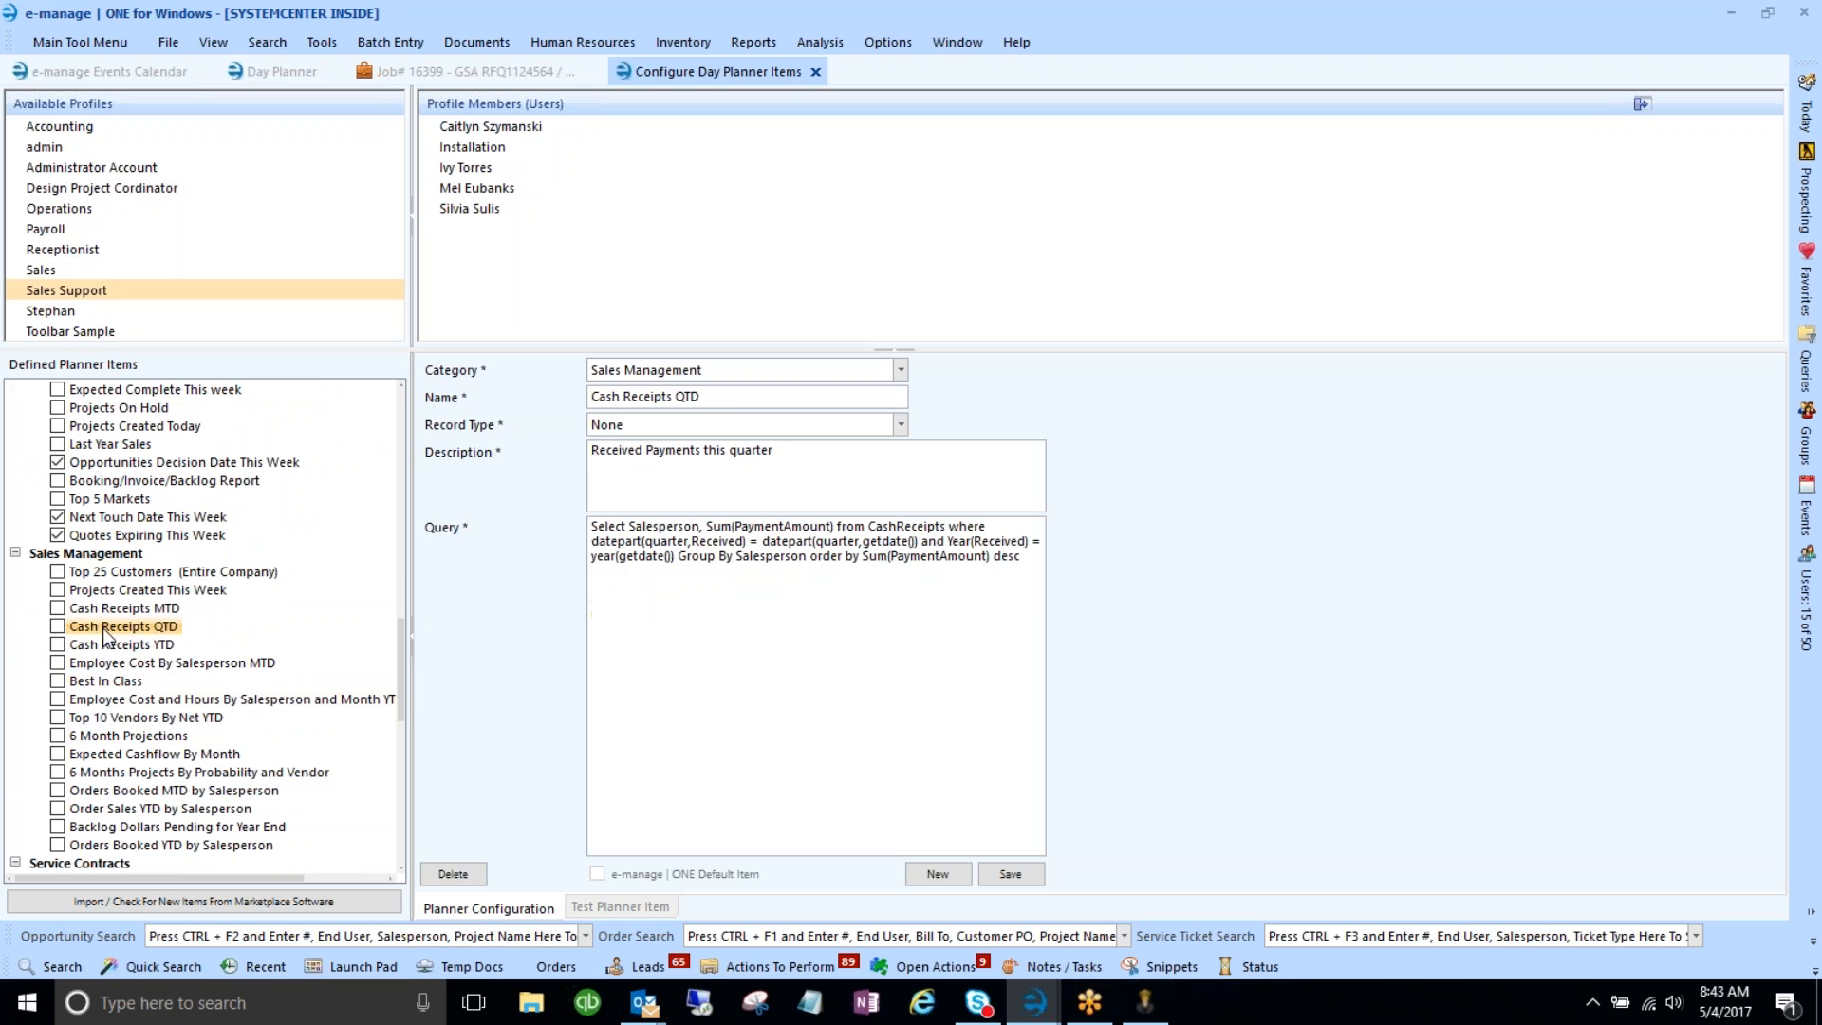
left_click(108, 754)
left_click(114, 772)
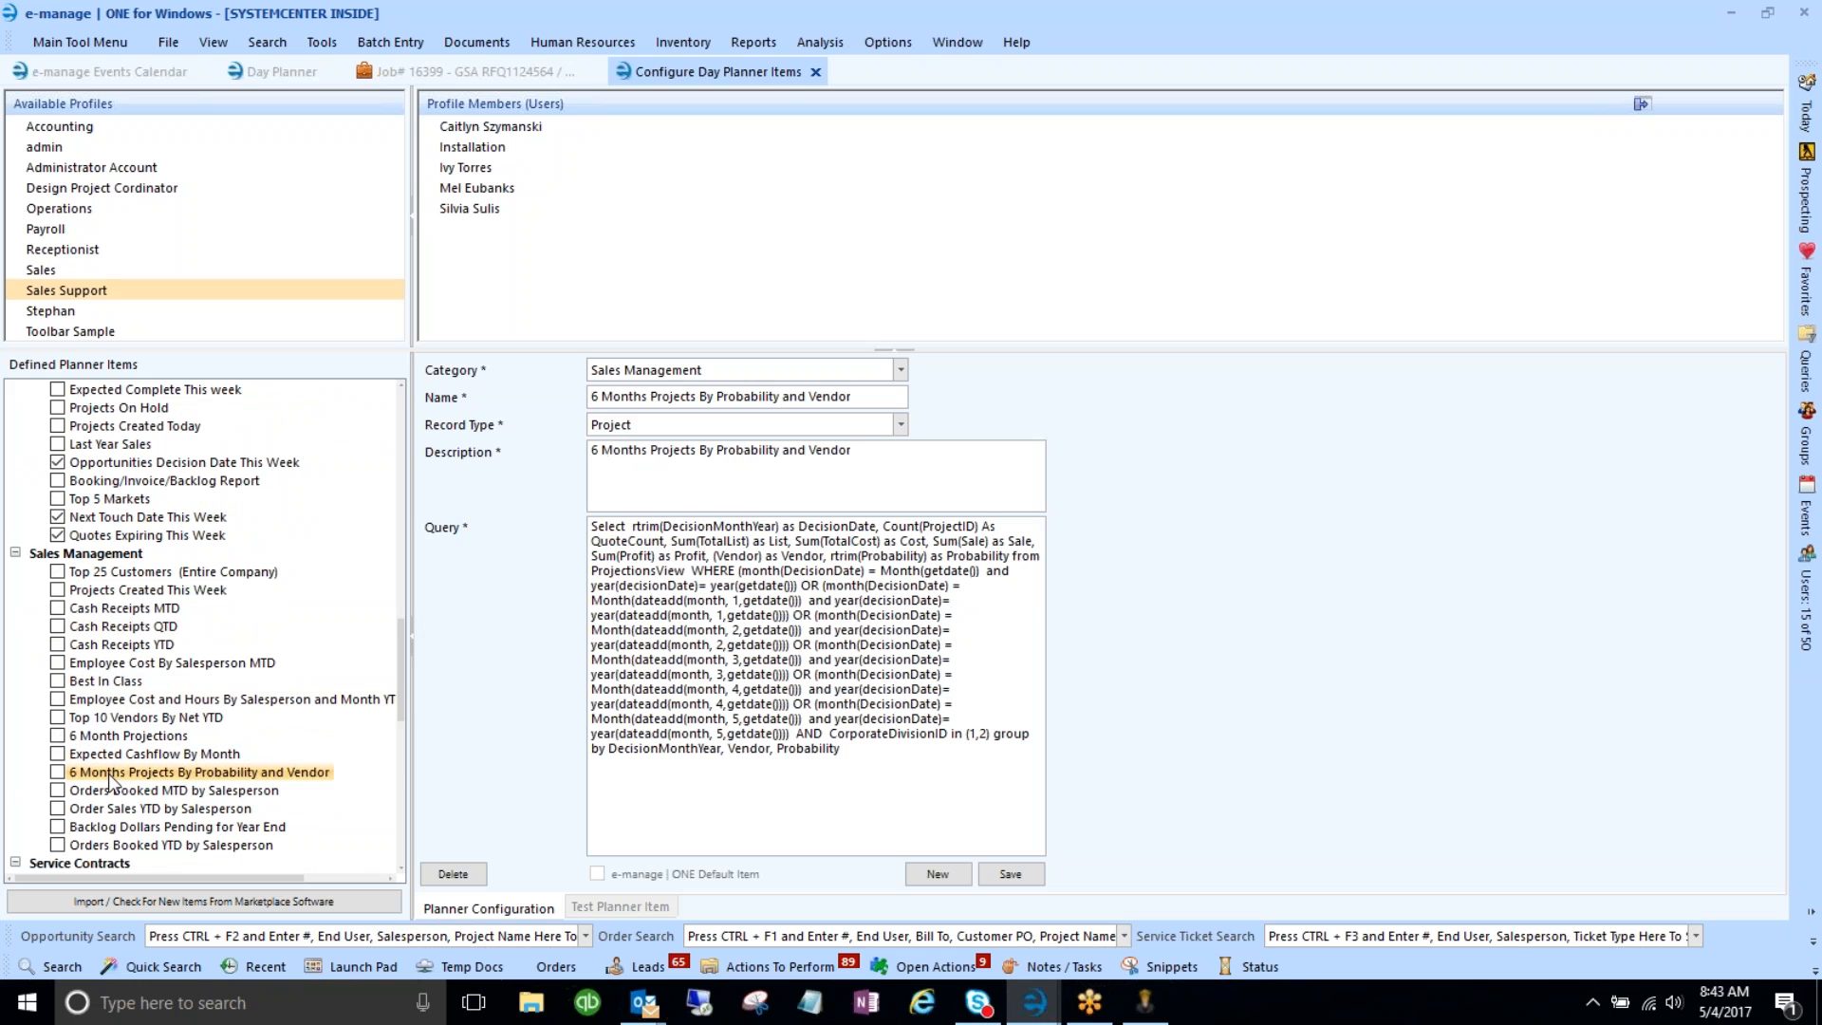
scroll(173, 780, "down", 1)
scroll(175, 744, "down", 4)
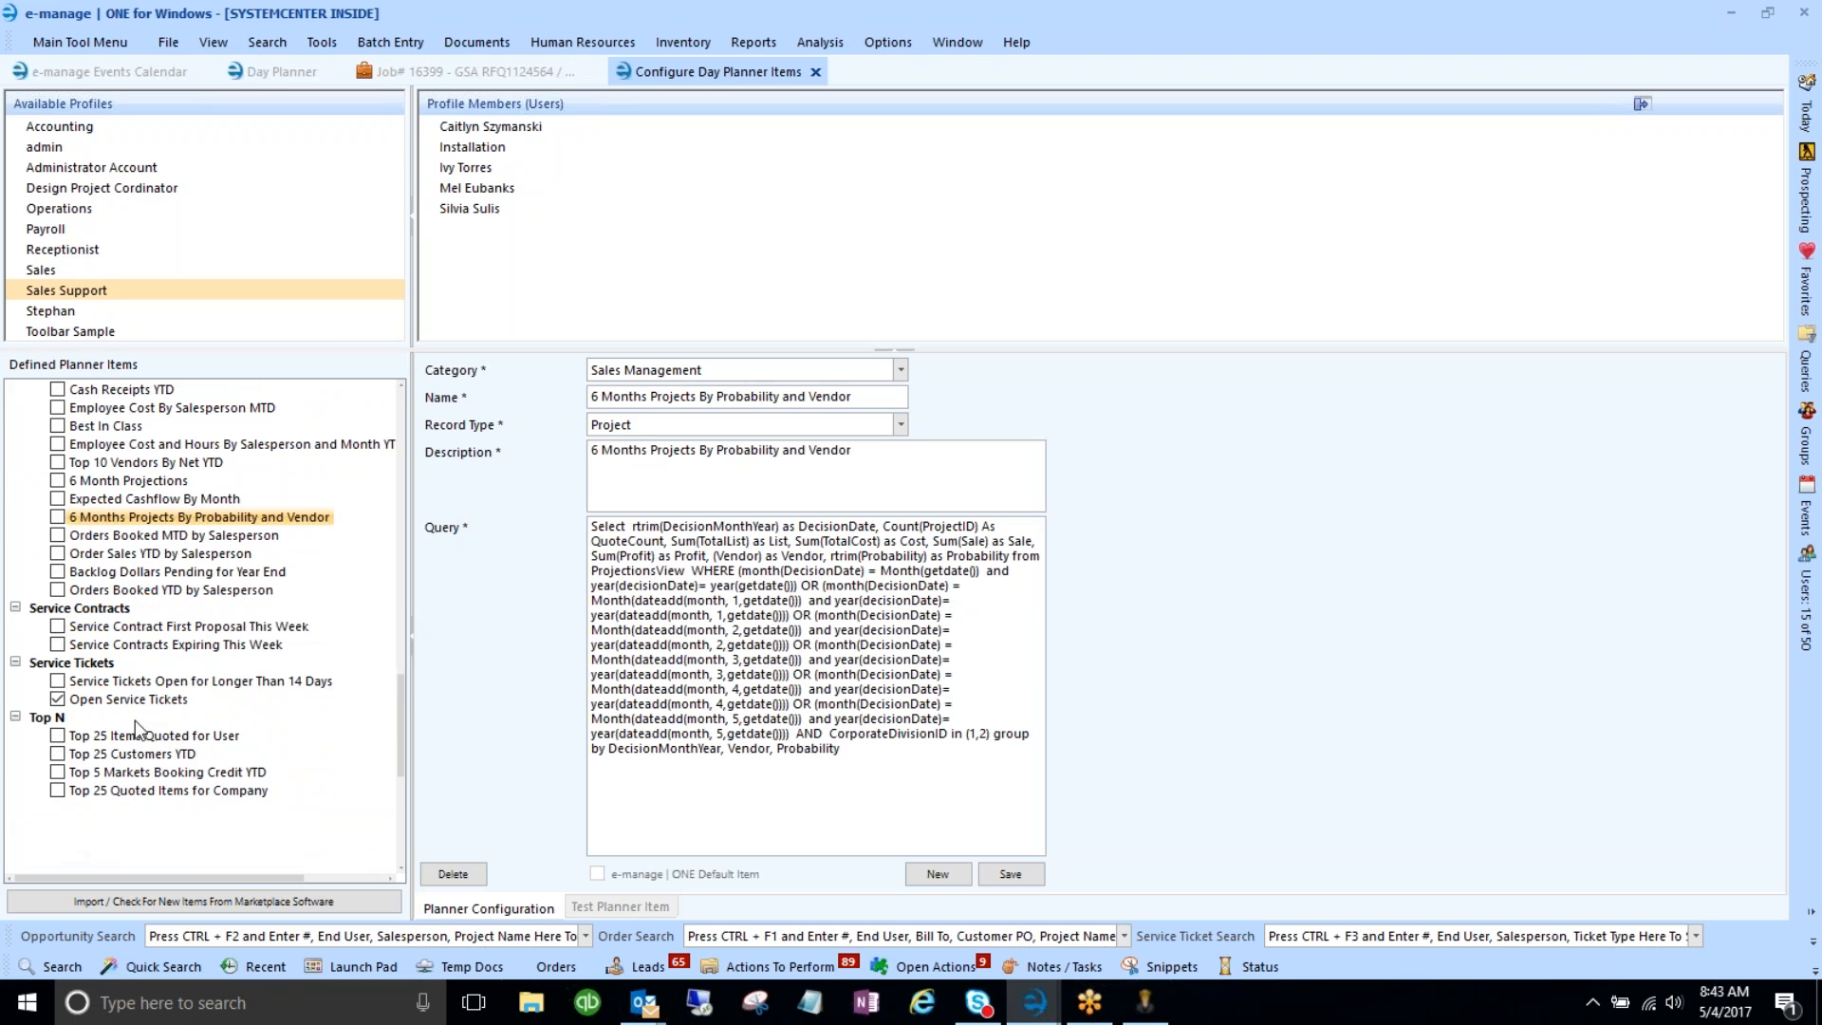
left_click(134, 736)
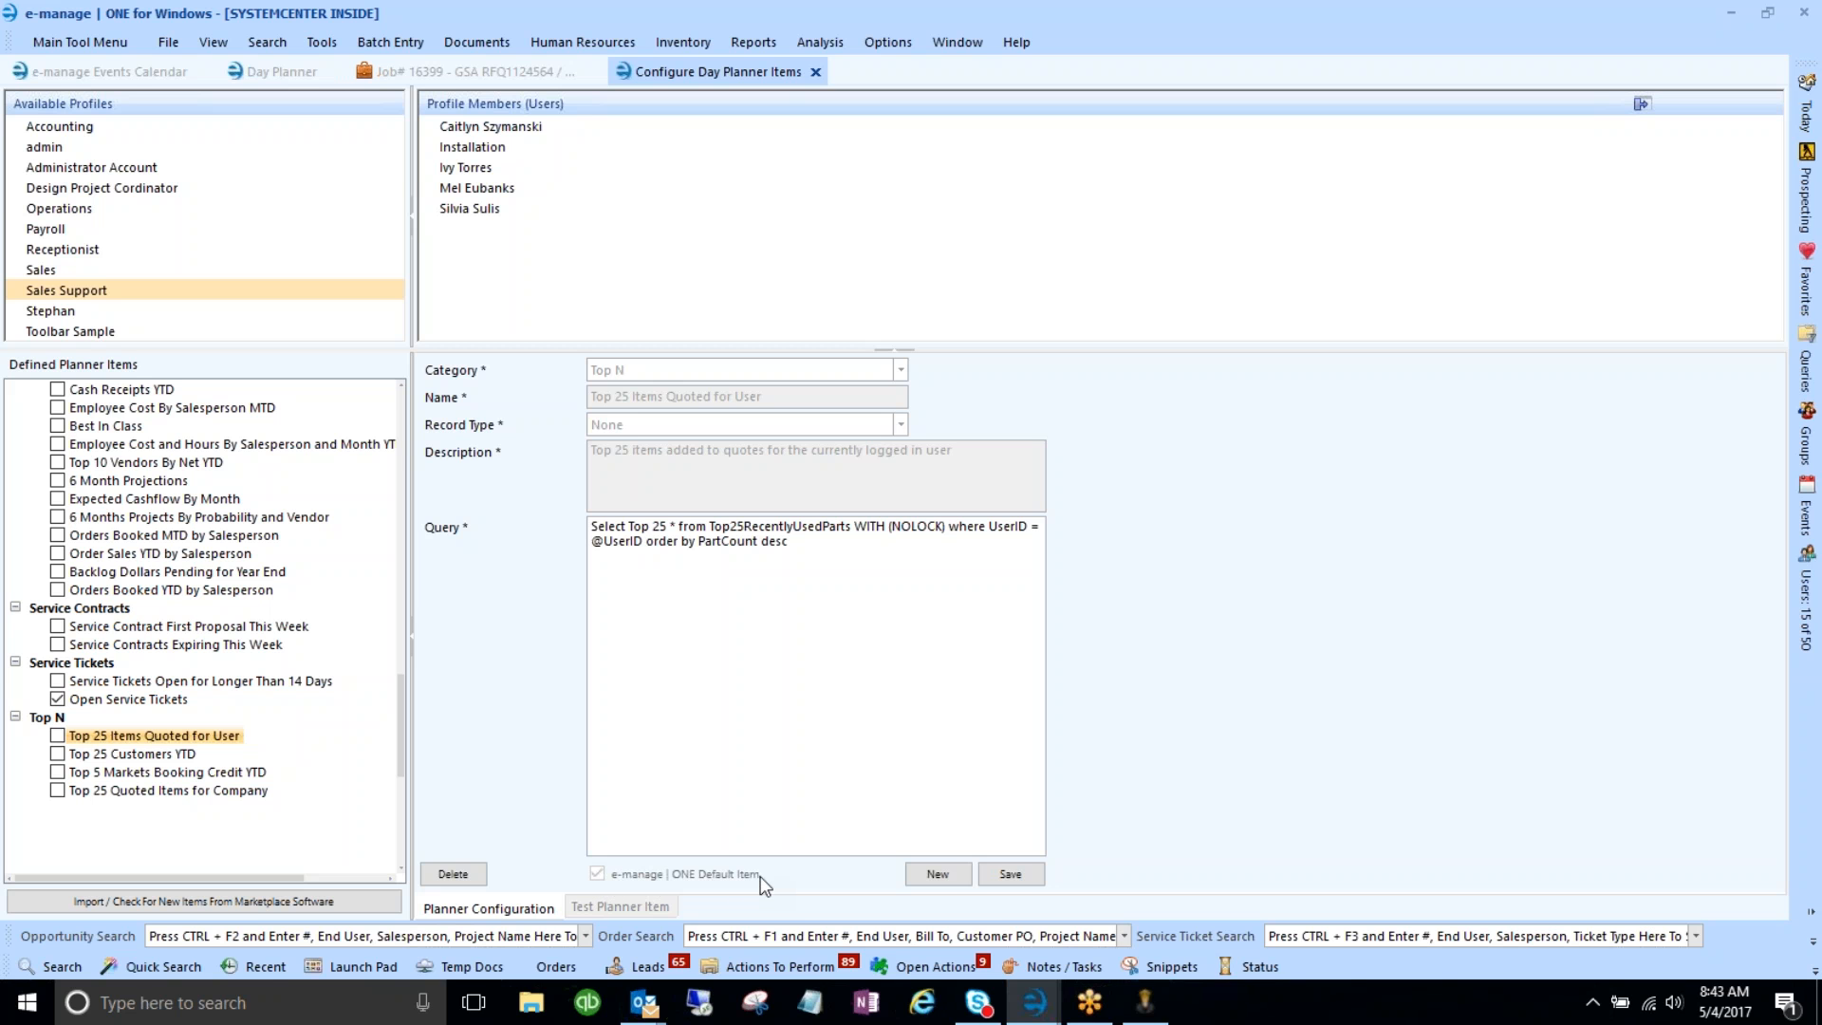
scroll(163, 592, "up", 6)
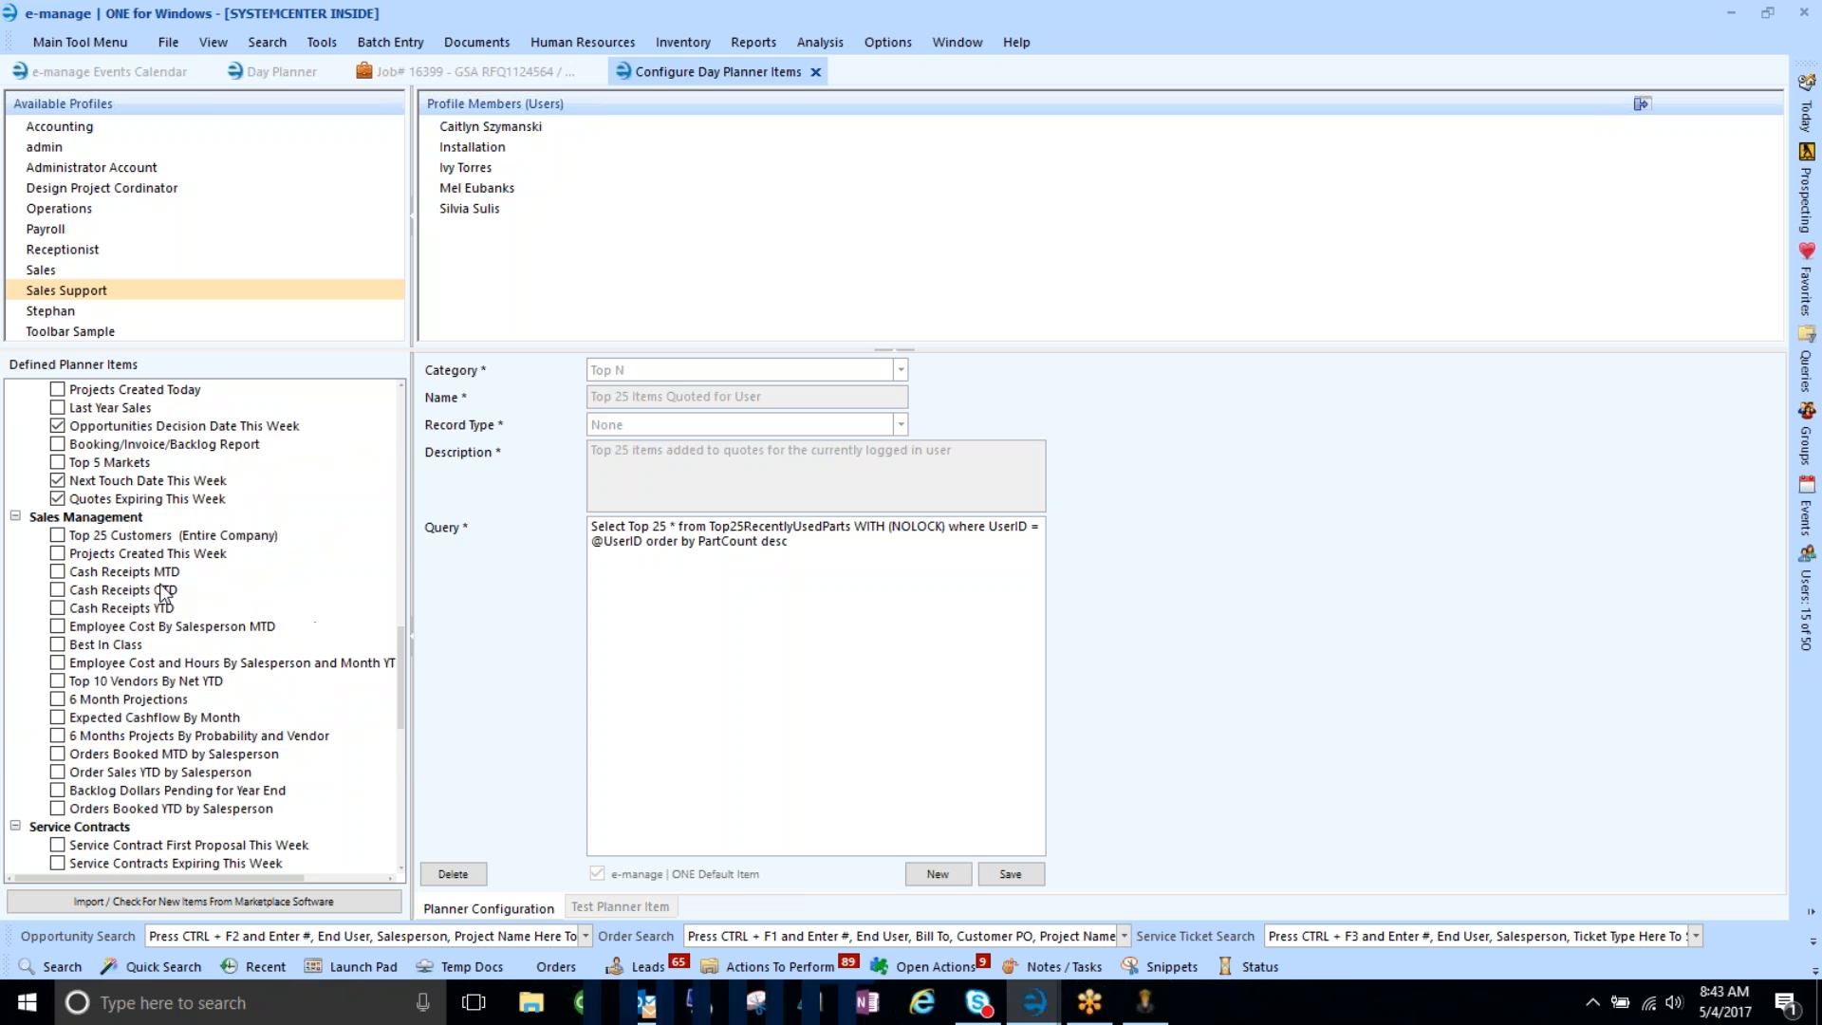
scroll(164, 592, "up", 4)
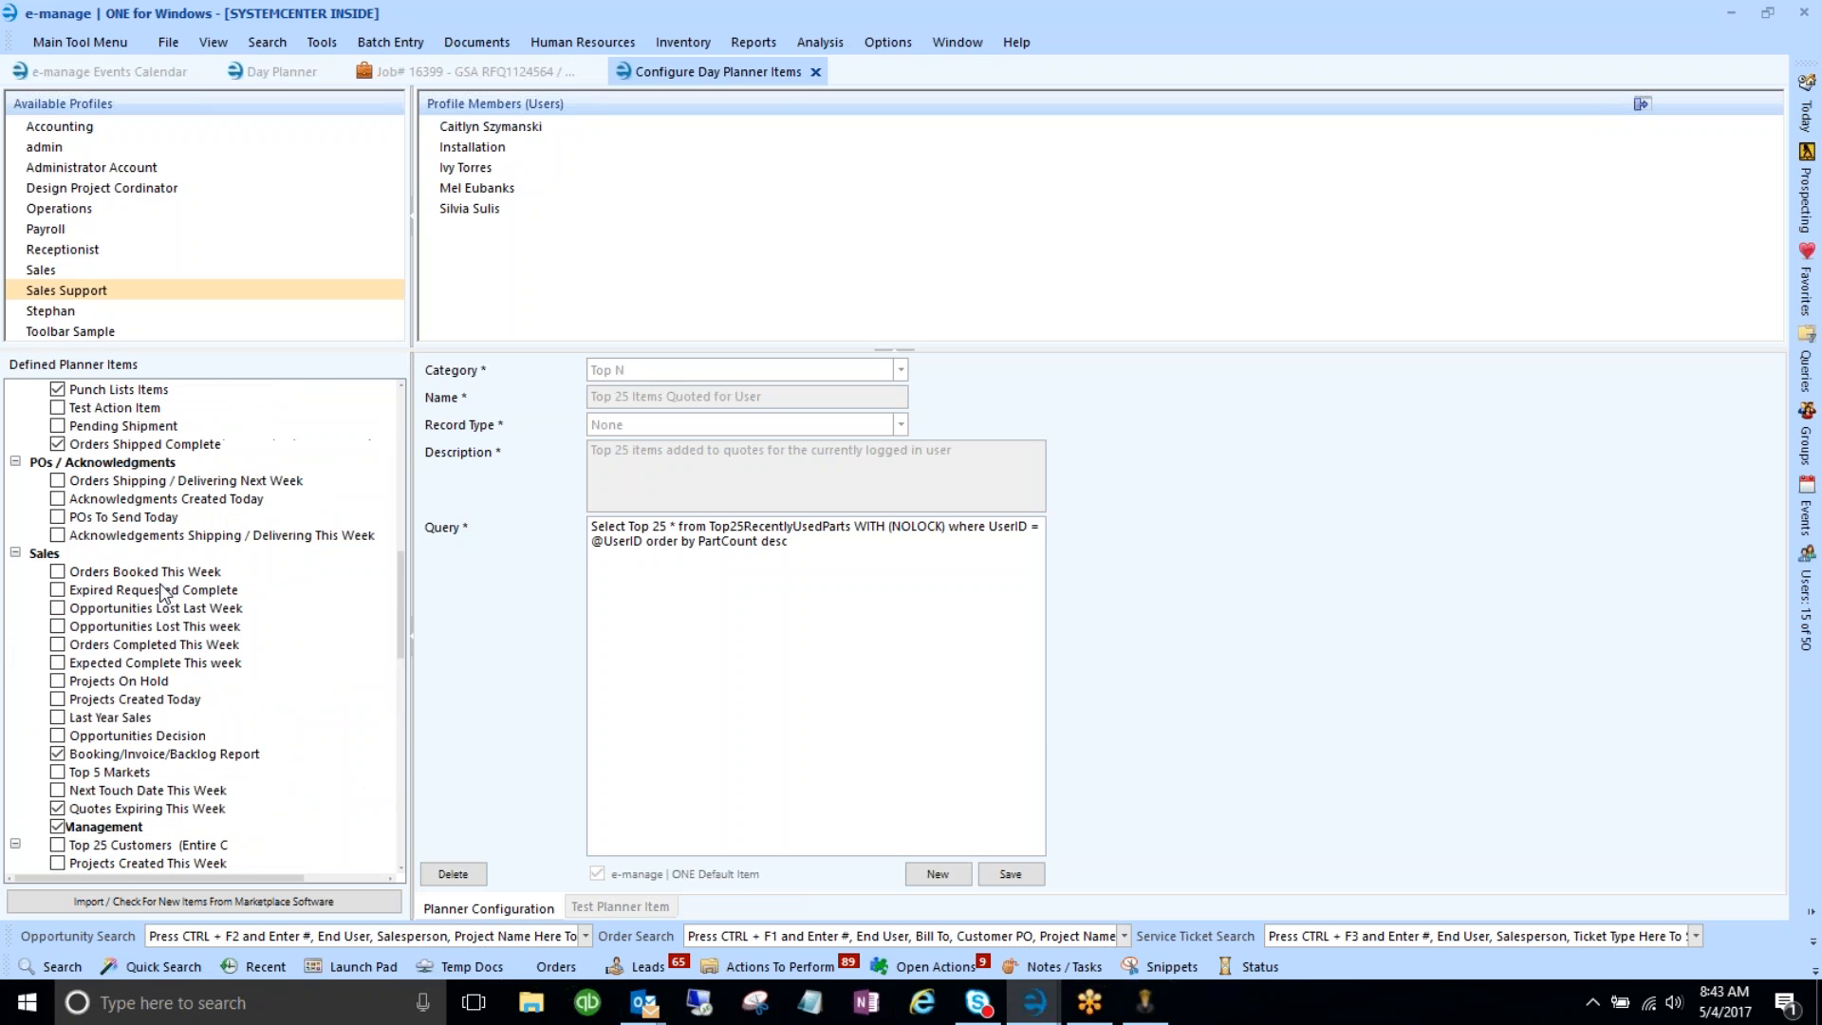
scroll(163, 592, "up", 1)
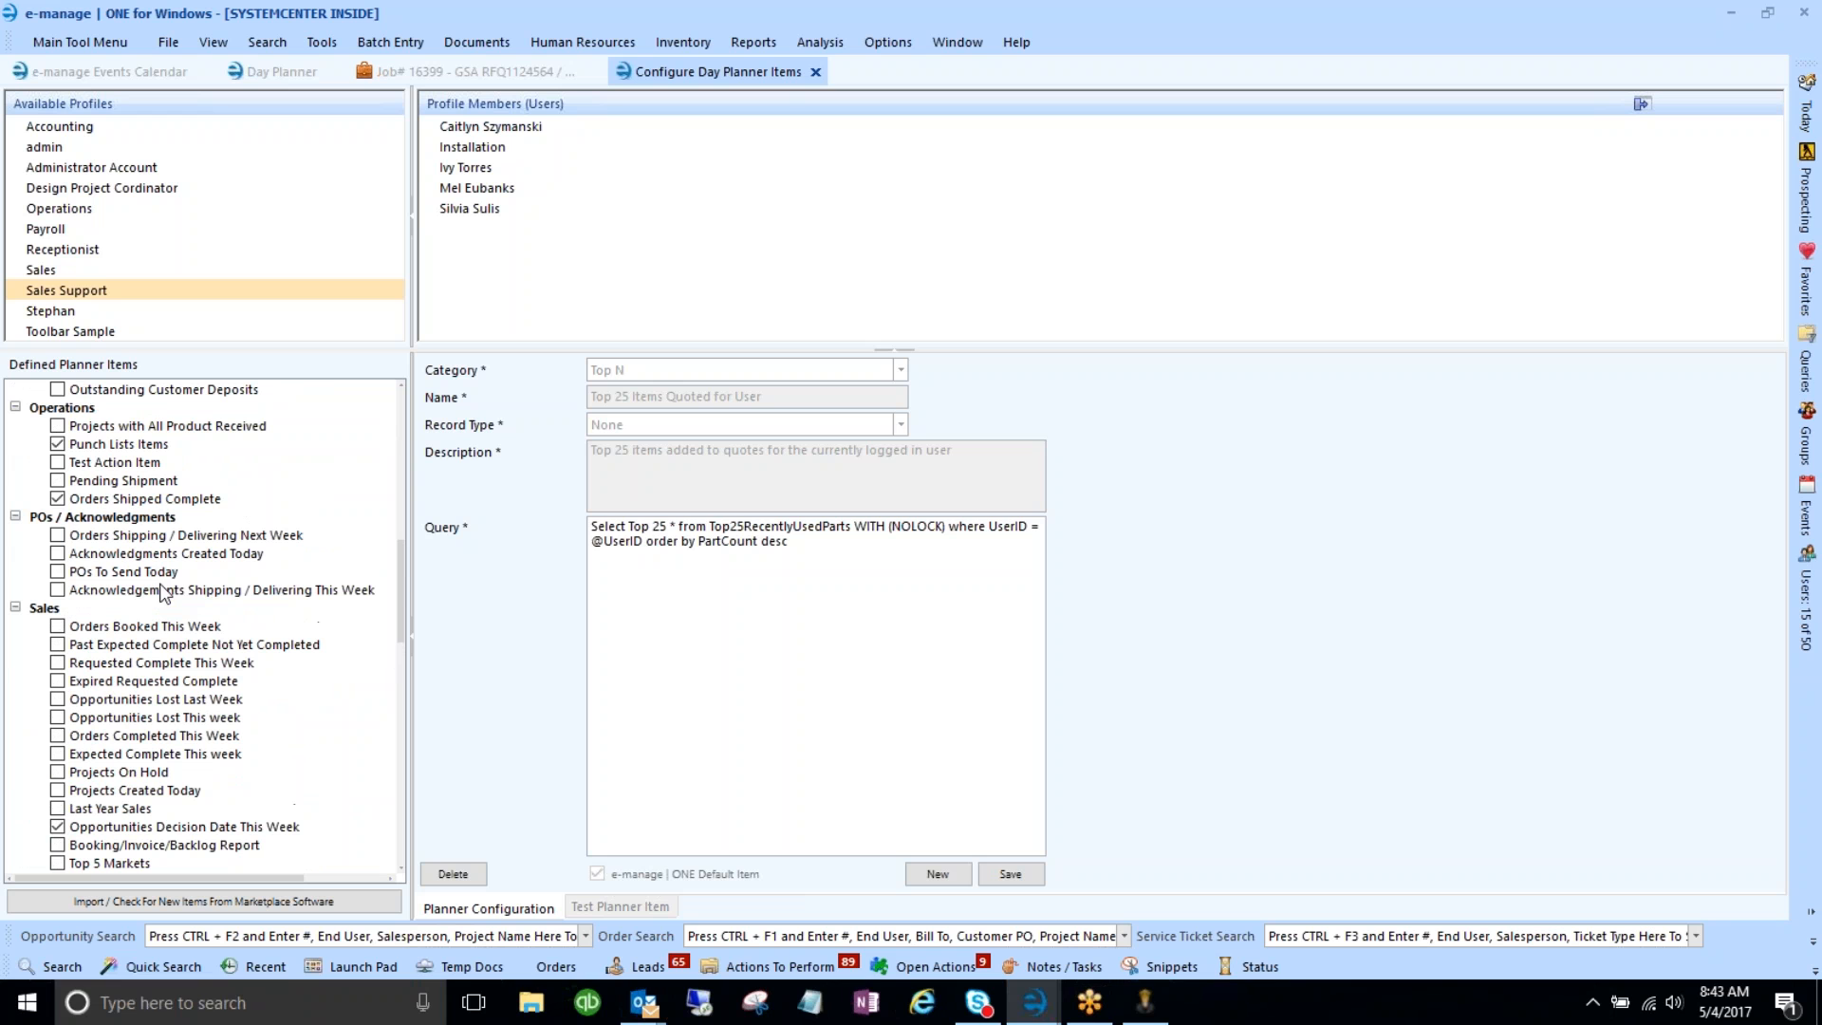
left_click(104, 446)
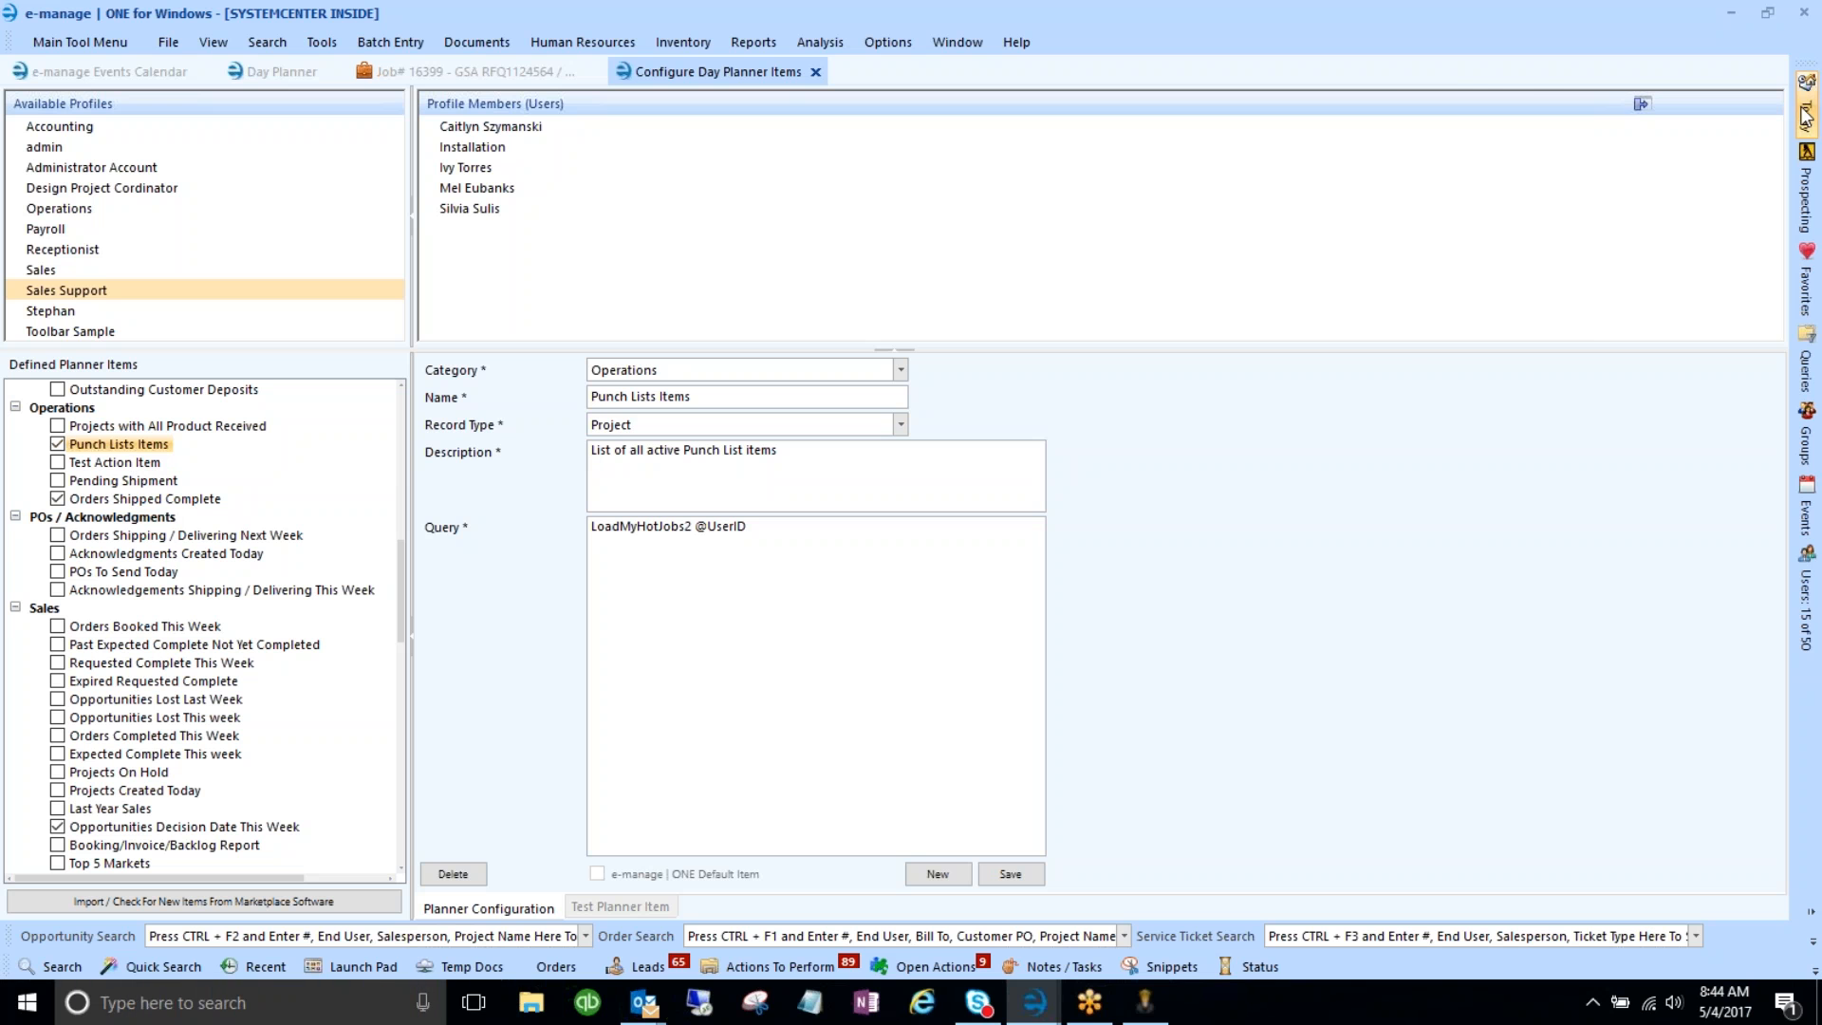
mouse_move(1805, 115)
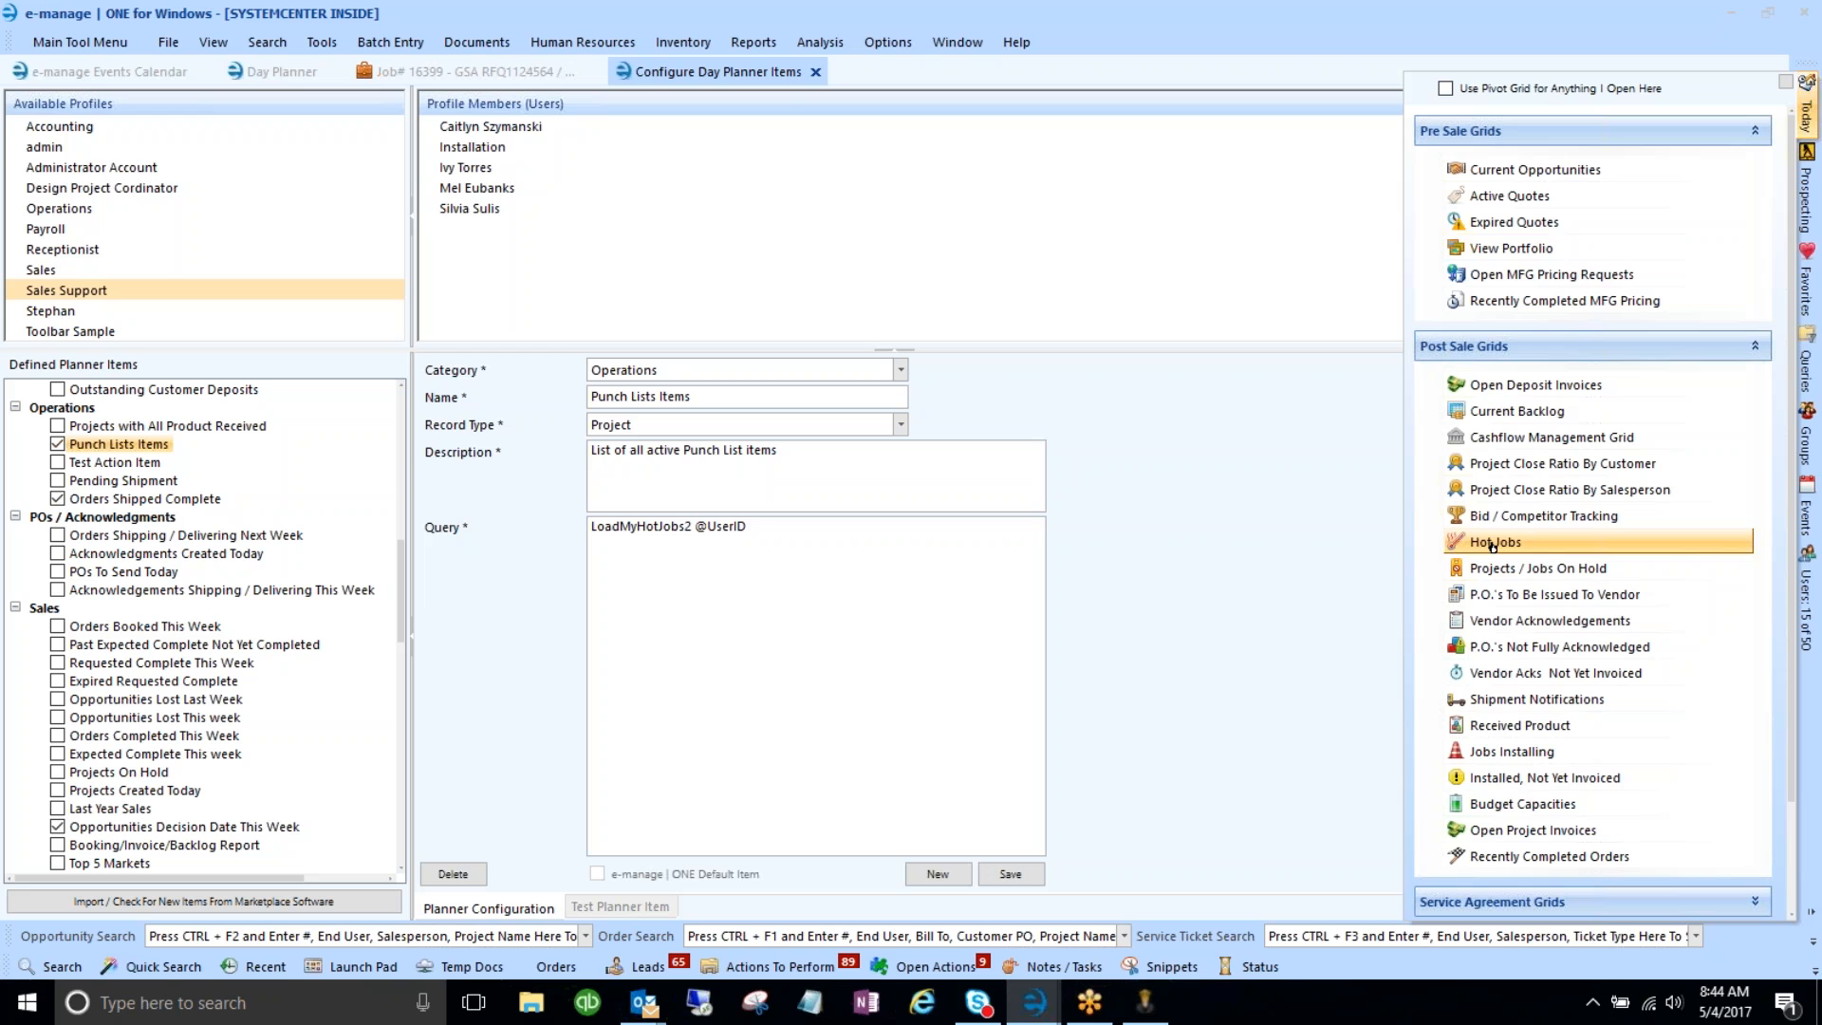
left_click(459, 74)
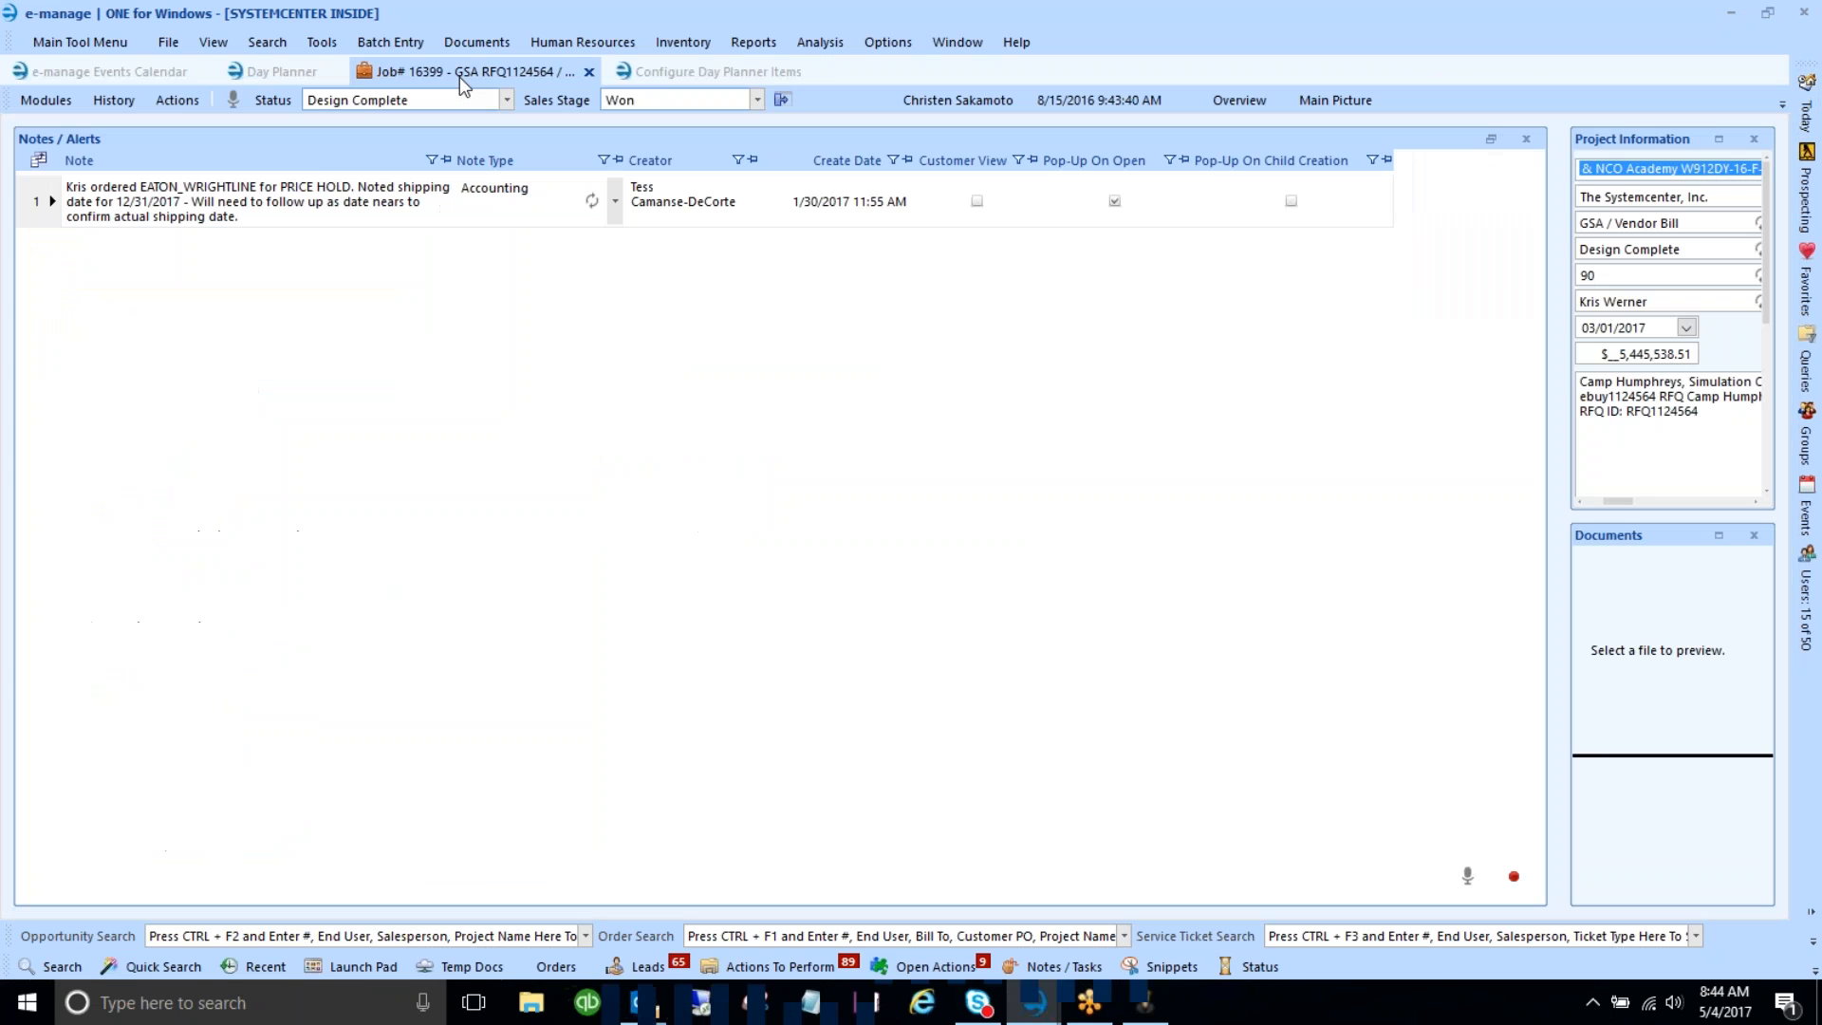
- Open the Actions dropdown on the job record
left_click(178, 103)
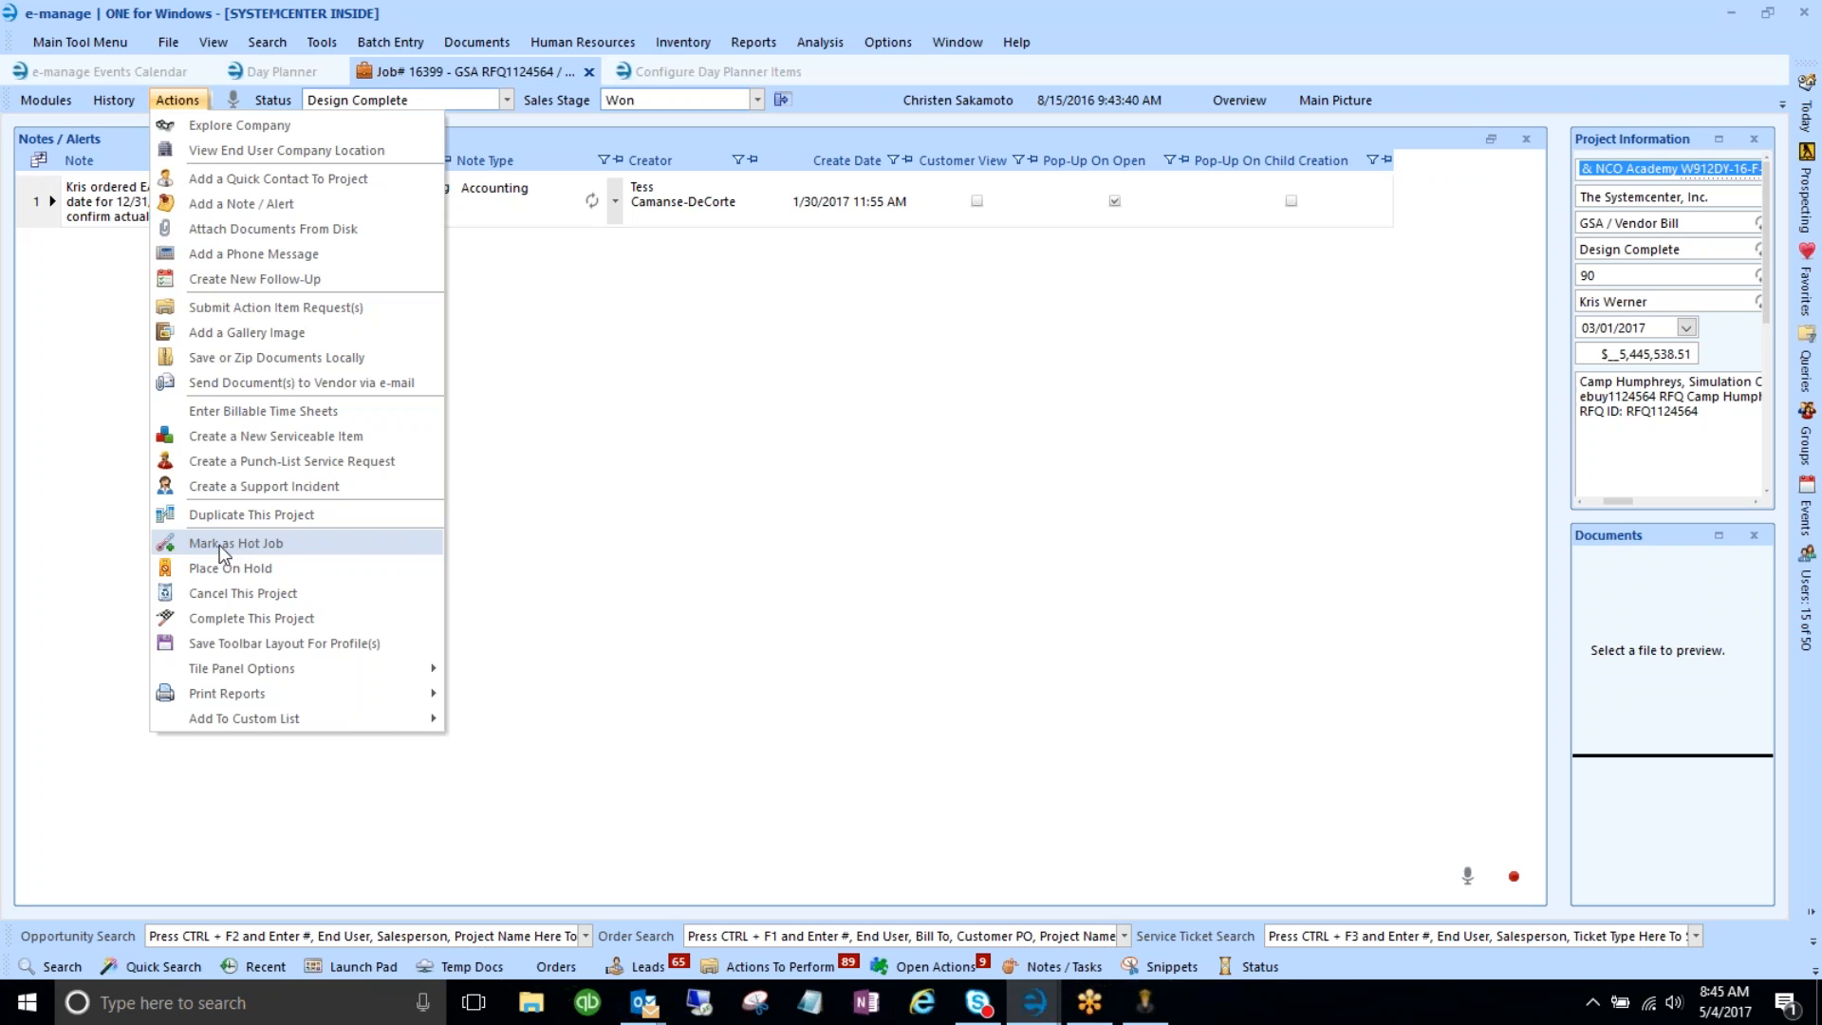
- Mark the job as a Hot Job, then start an action item request from the Actions menu
left_click(404, 547)
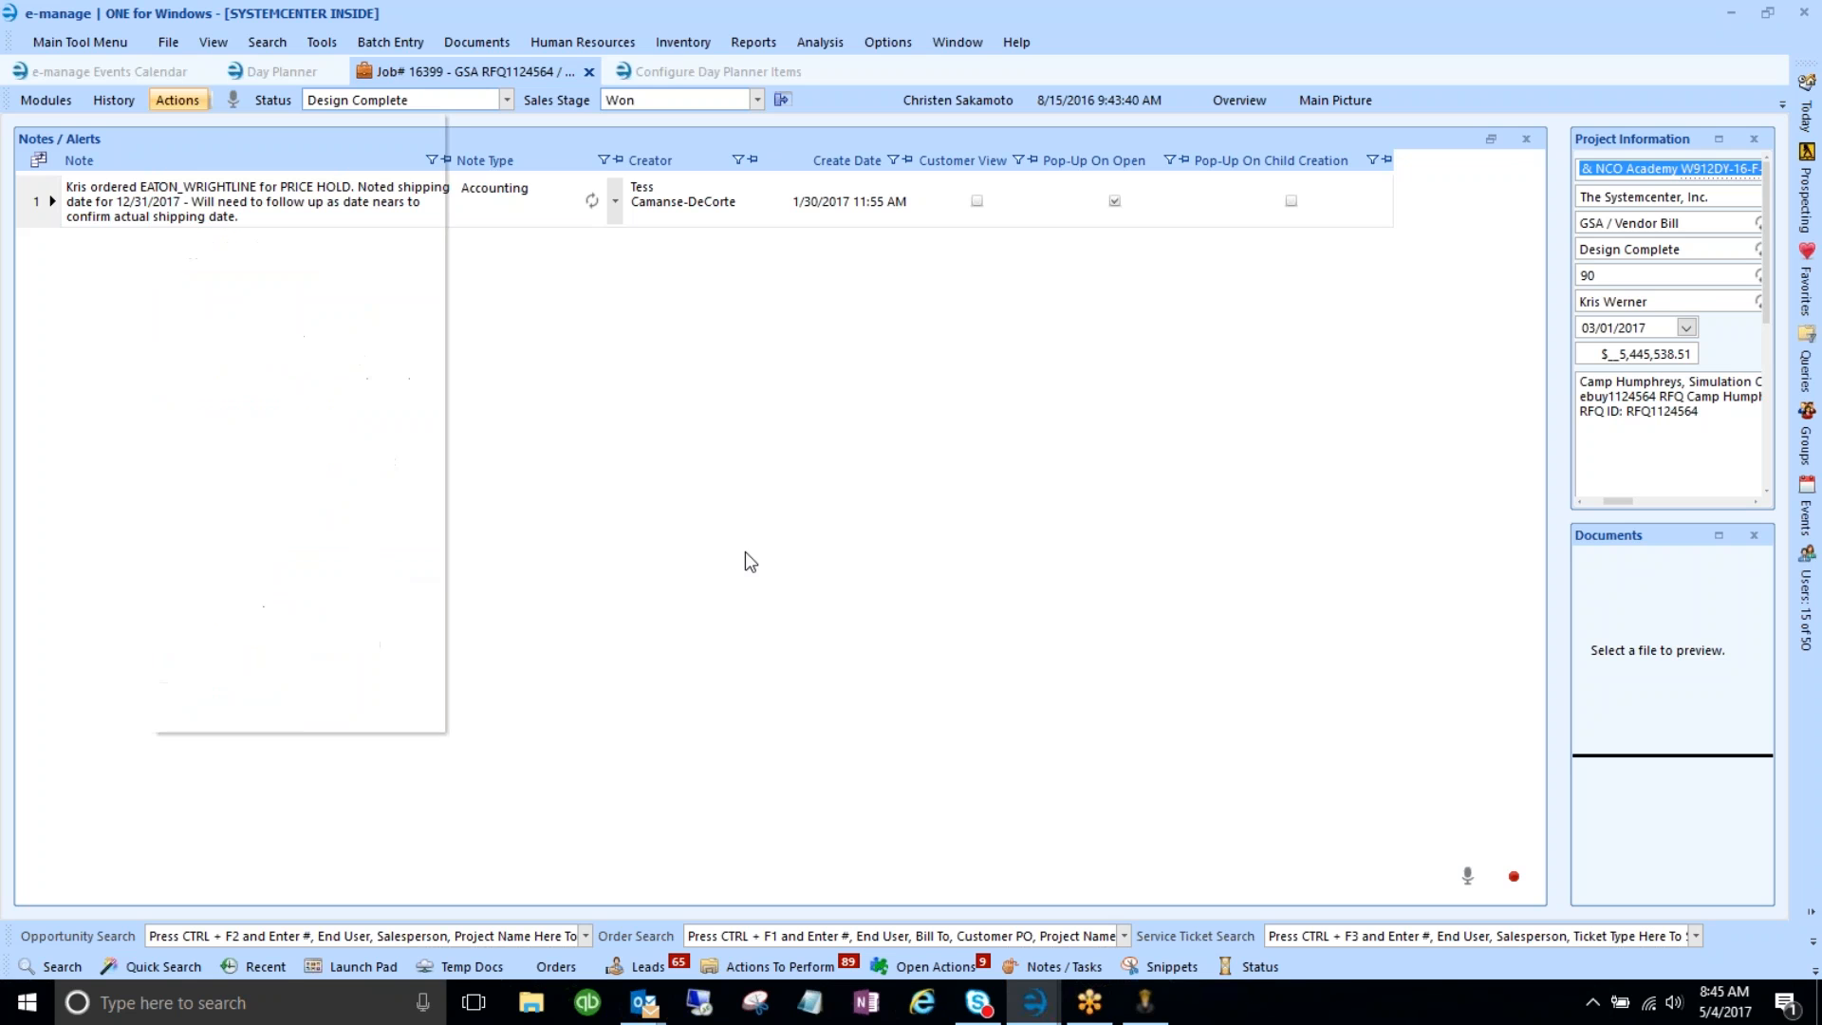
left_click(190, 103)
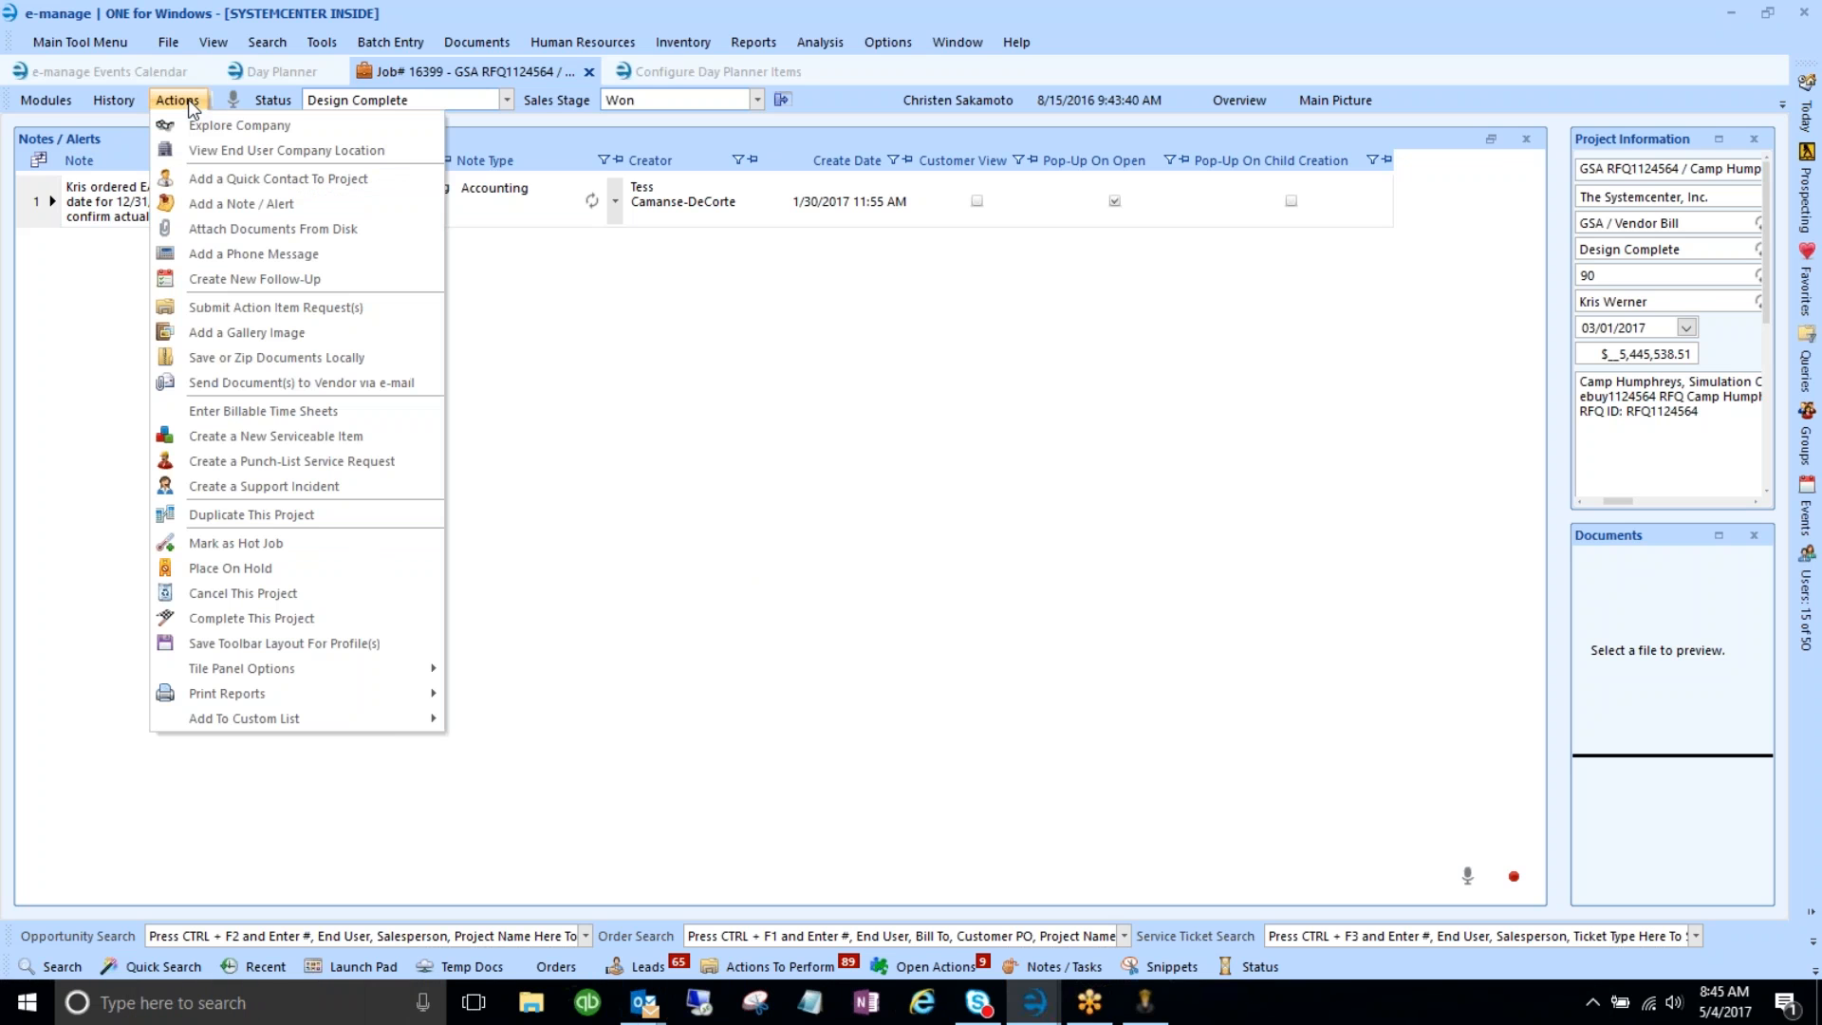
left_click(493, 88)
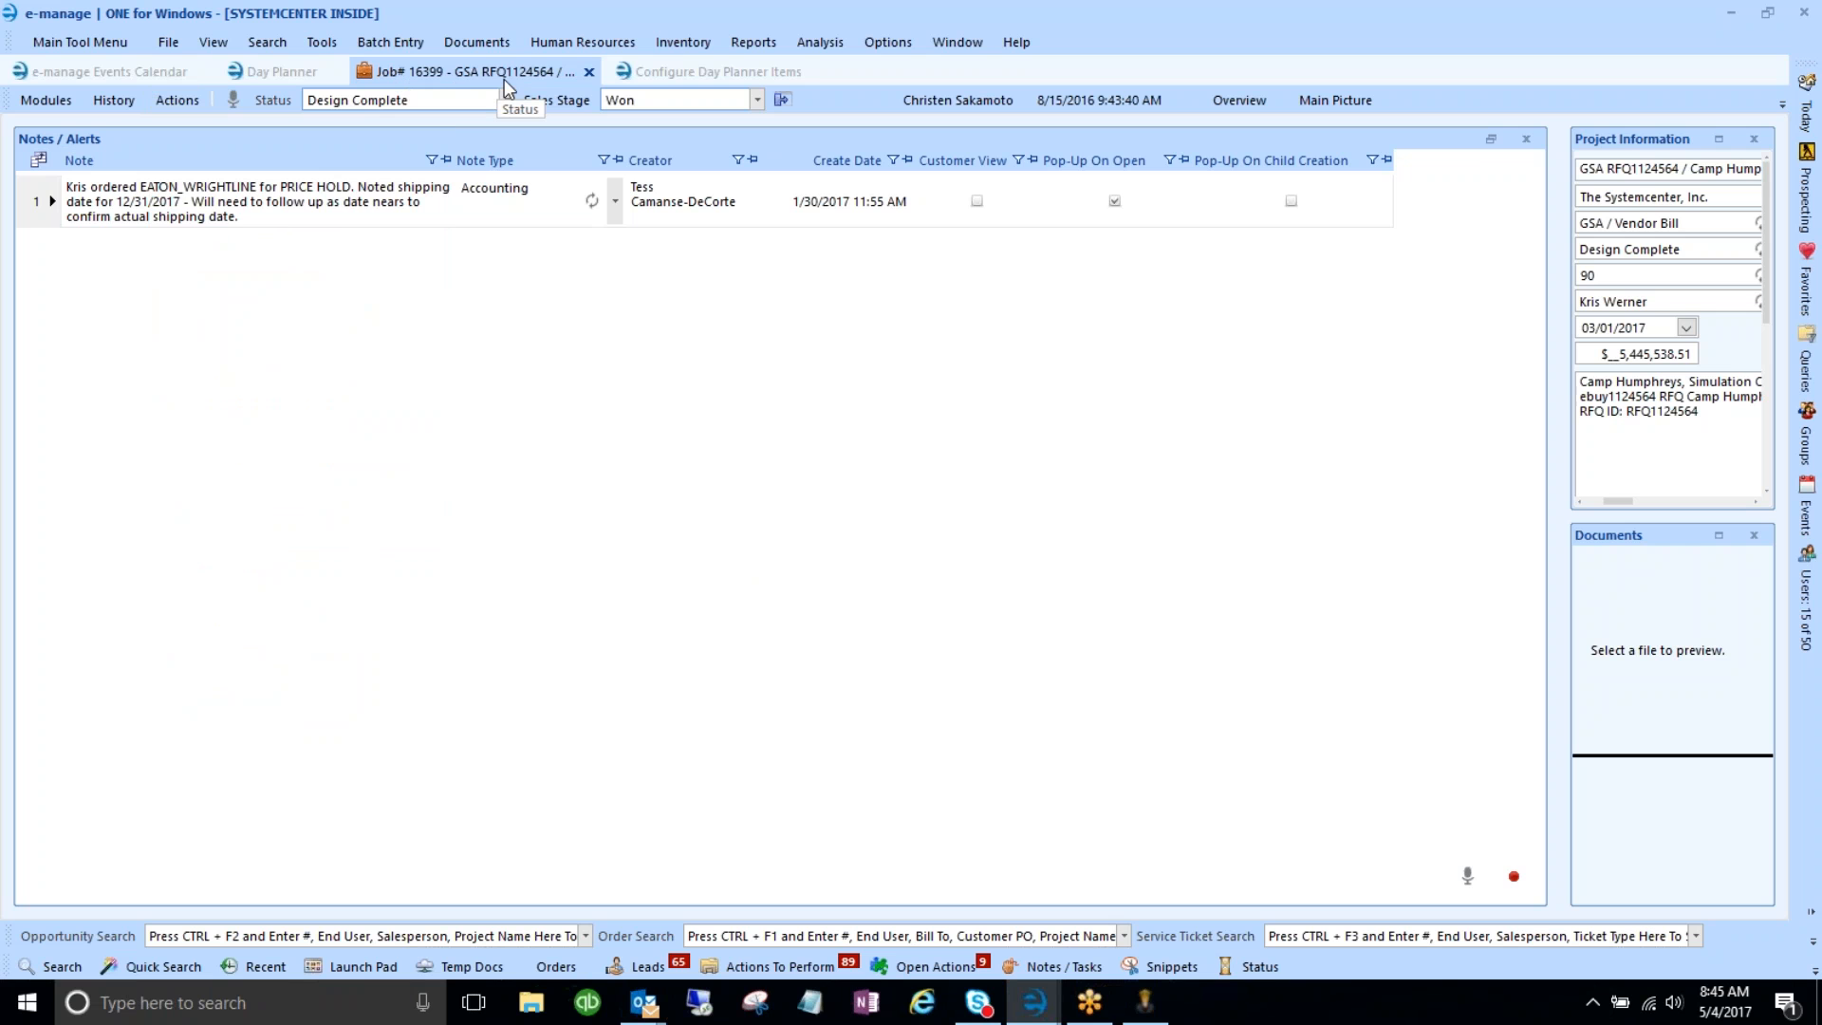
left_click(176, 102)
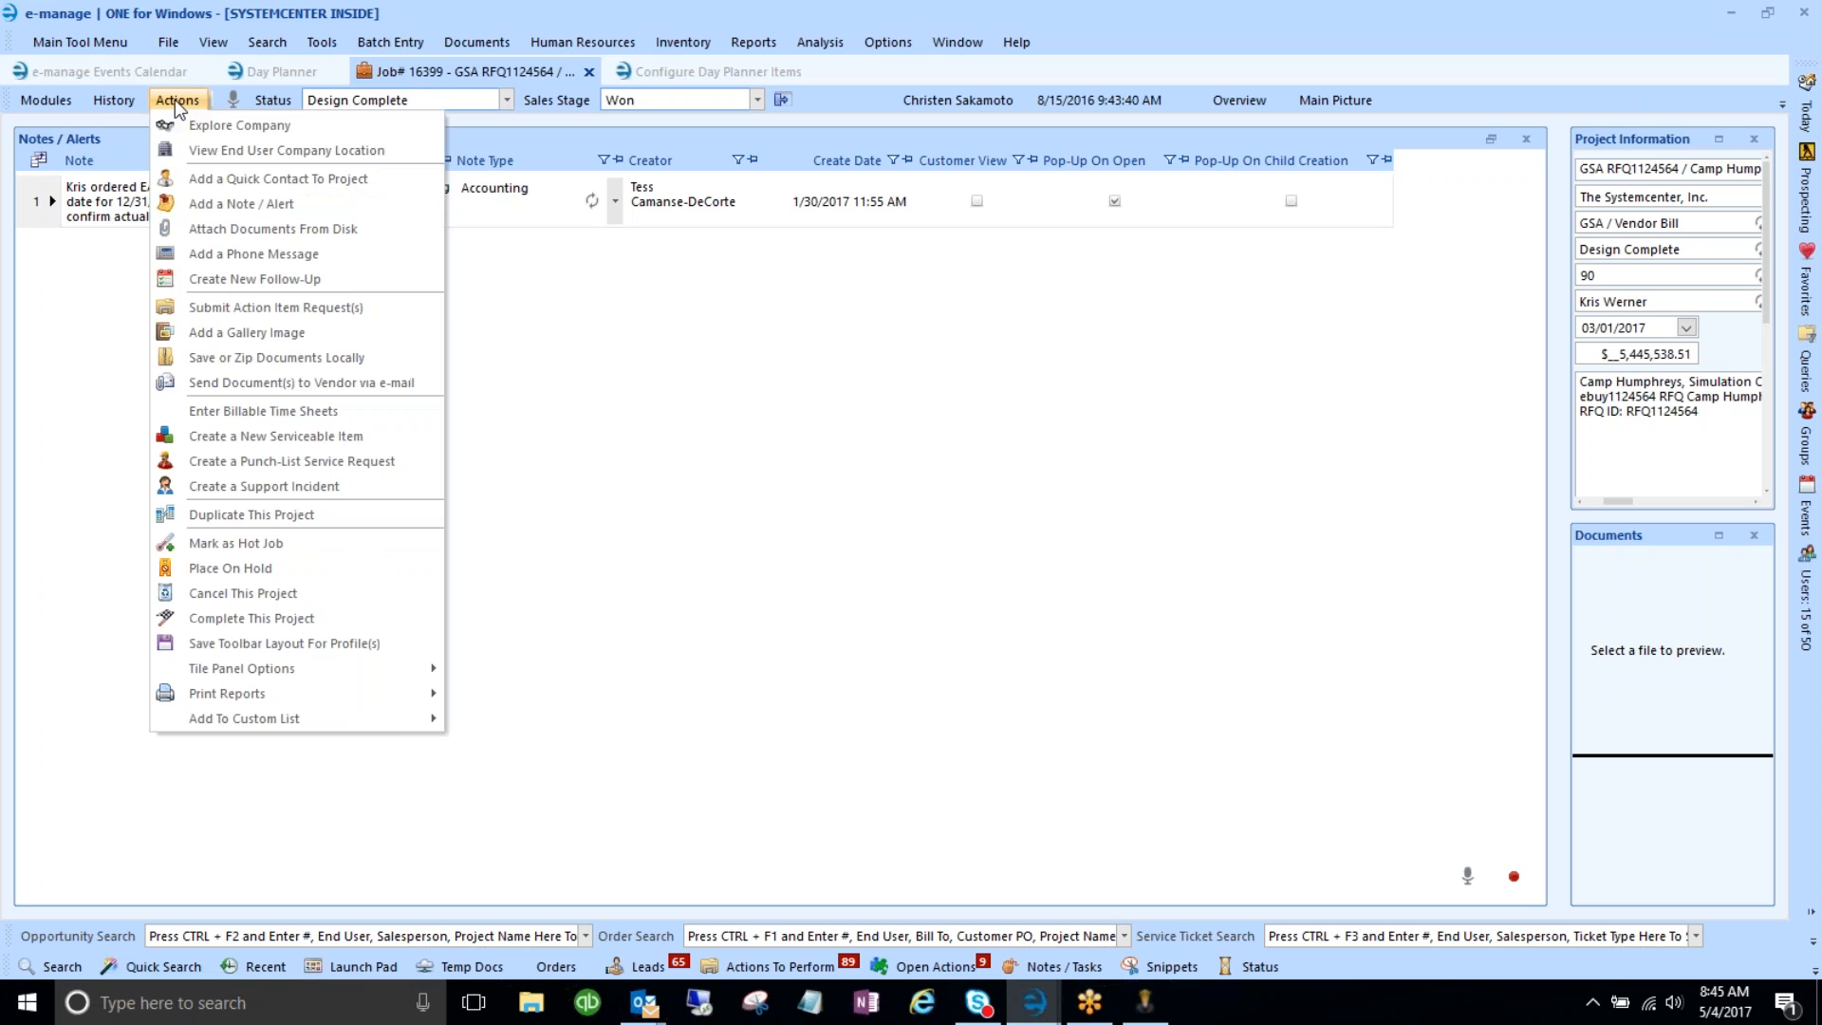
left_click(209, 311)
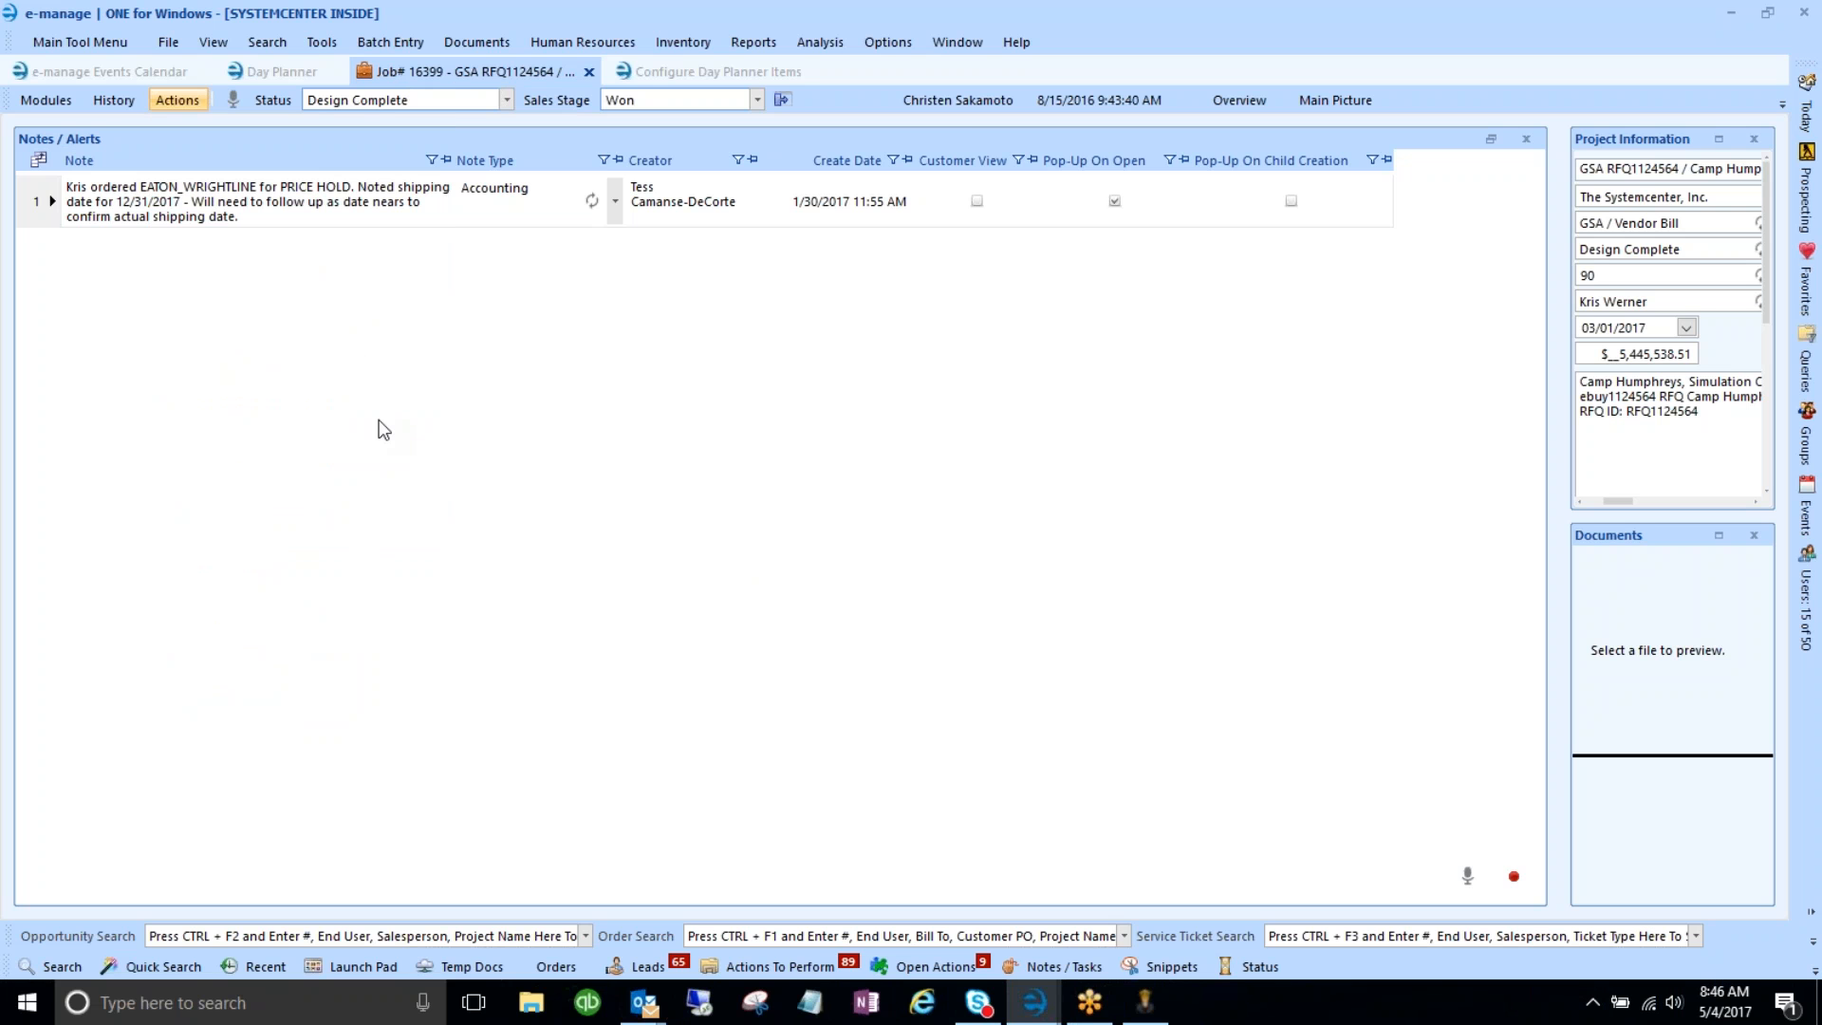
- Tick the punch-list form, problem photos, vendor acknowledgement and Mark as Hot Job prerequisites, then close without submitting
scroll(565, 562, "down", 5)
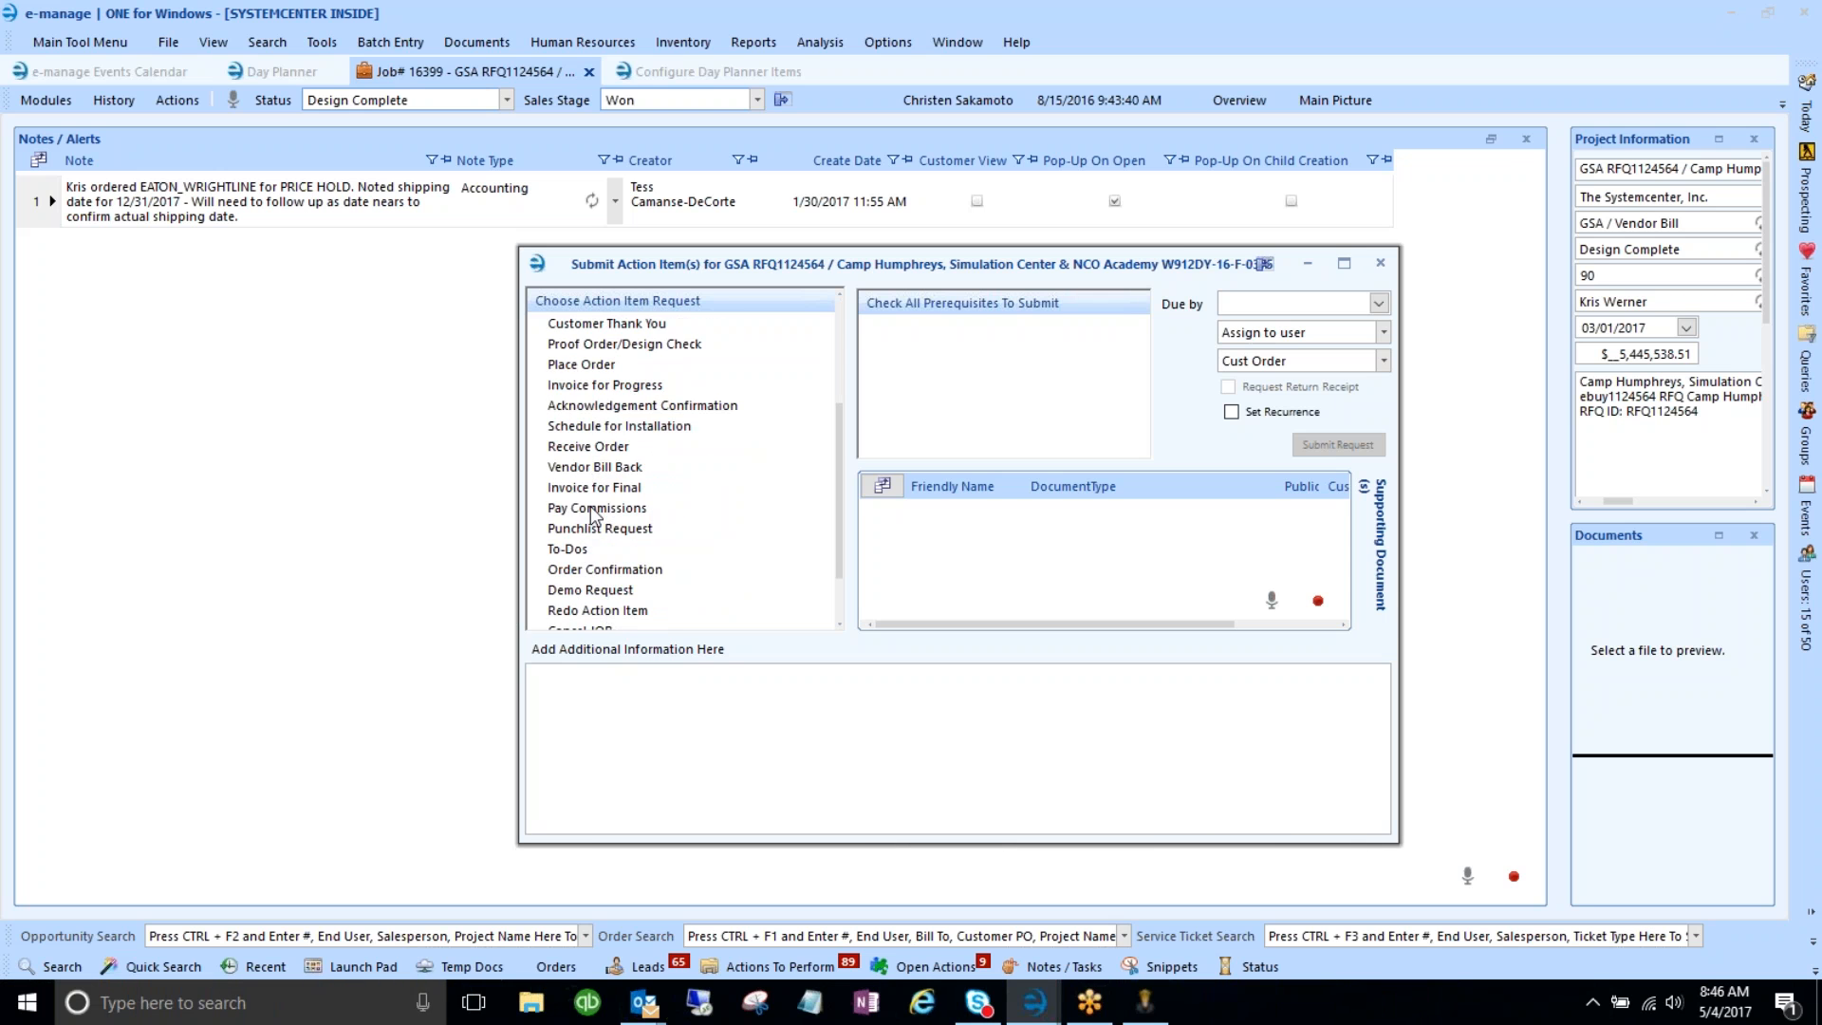
scroll(596, 517, "down", 2)
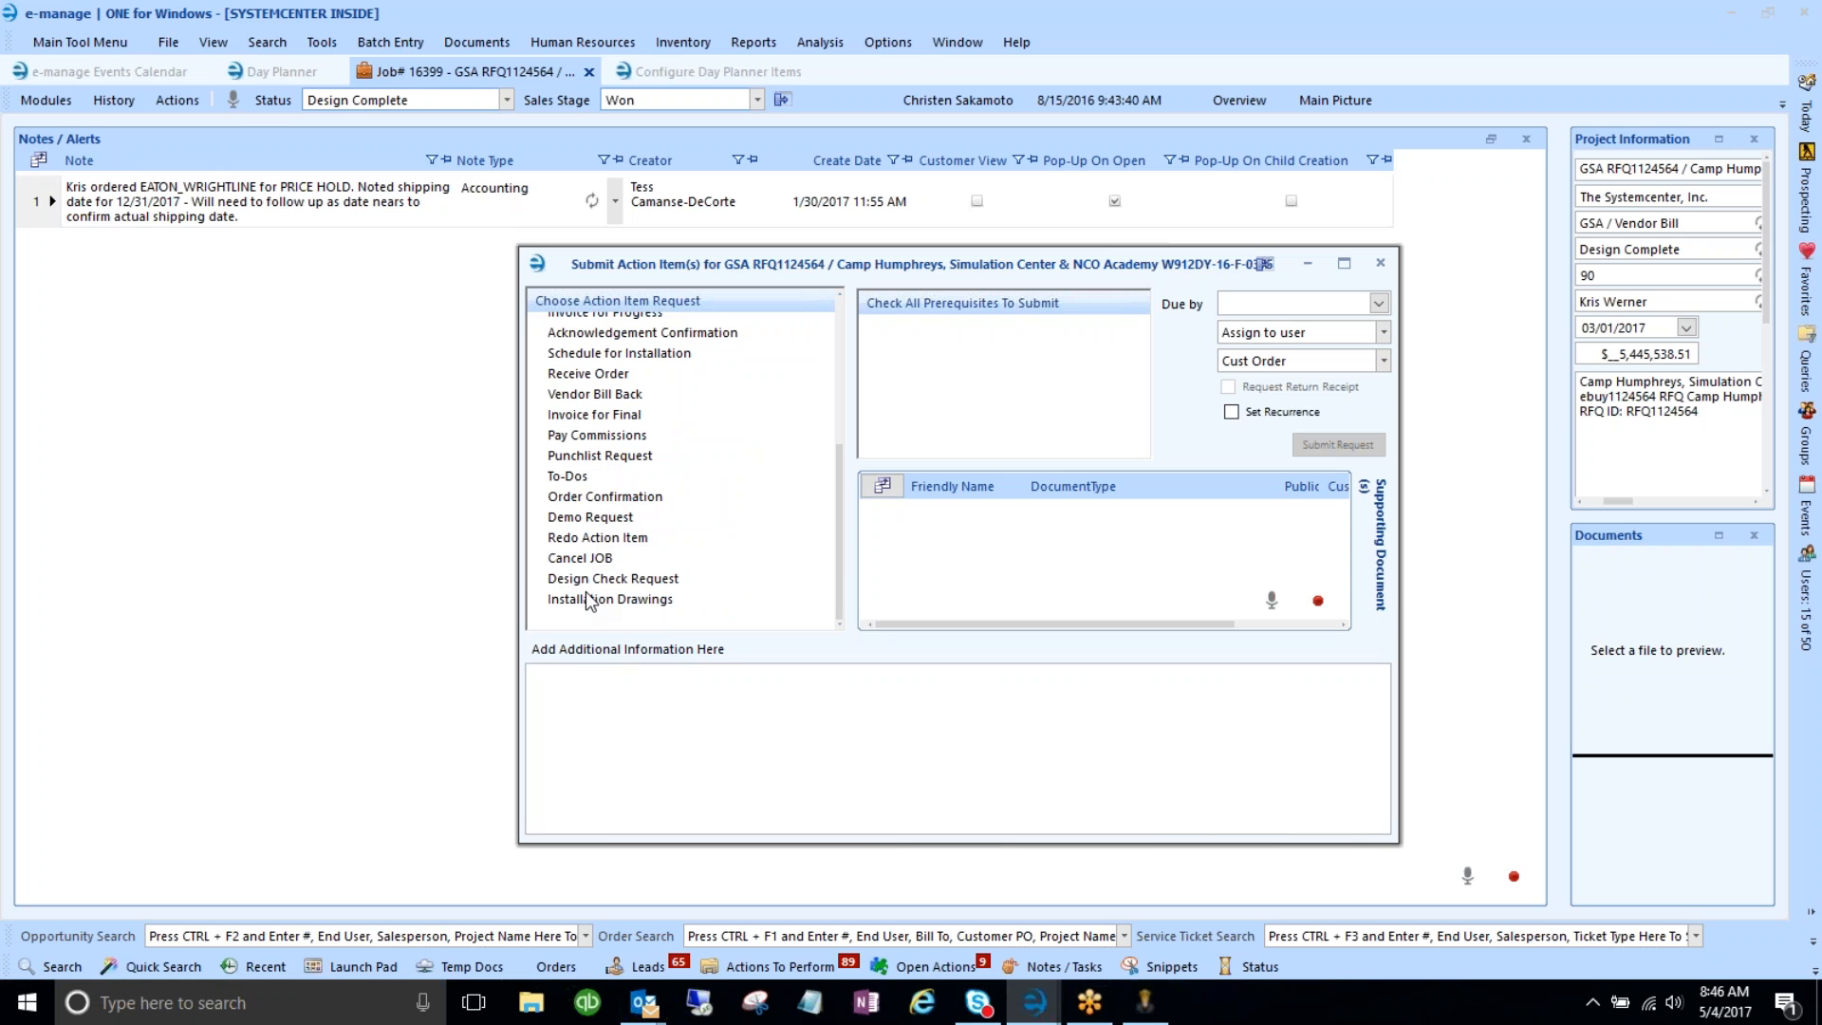
scroll(570, 470, "up", 4)
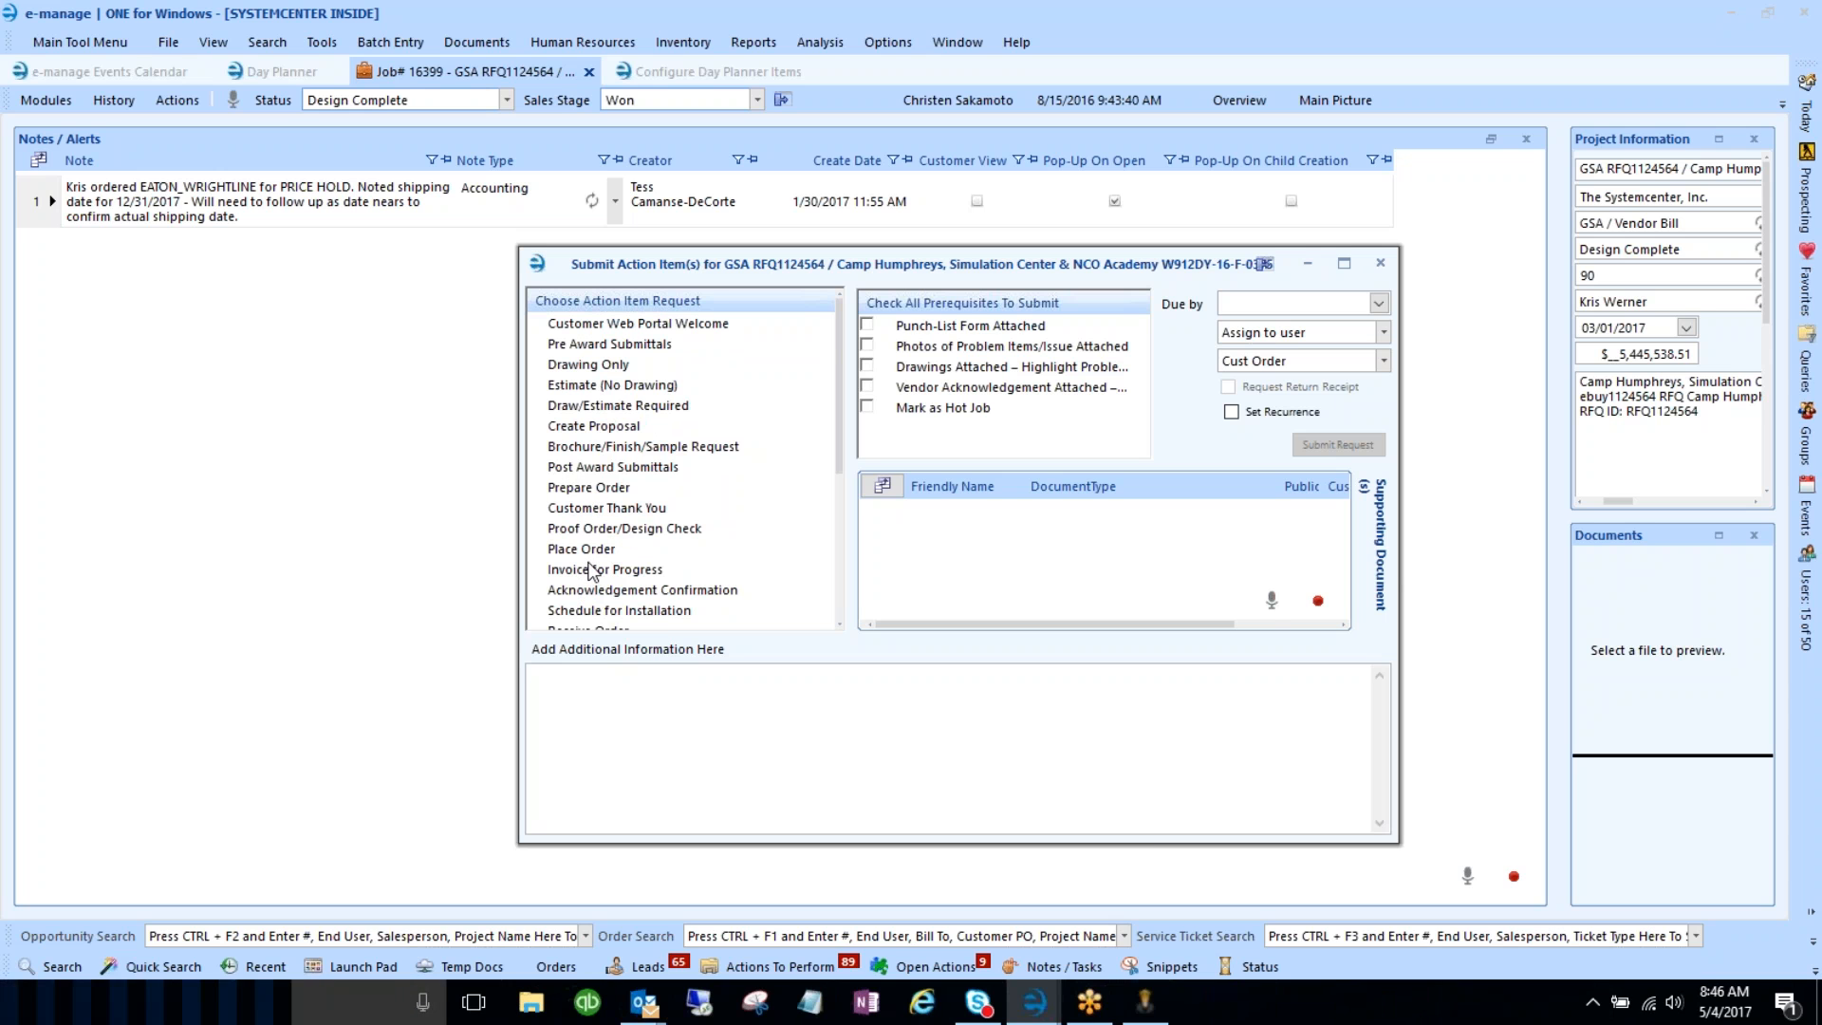
scroll(598, 564, "down", 2)
scroll(607, 558, "down", 2)
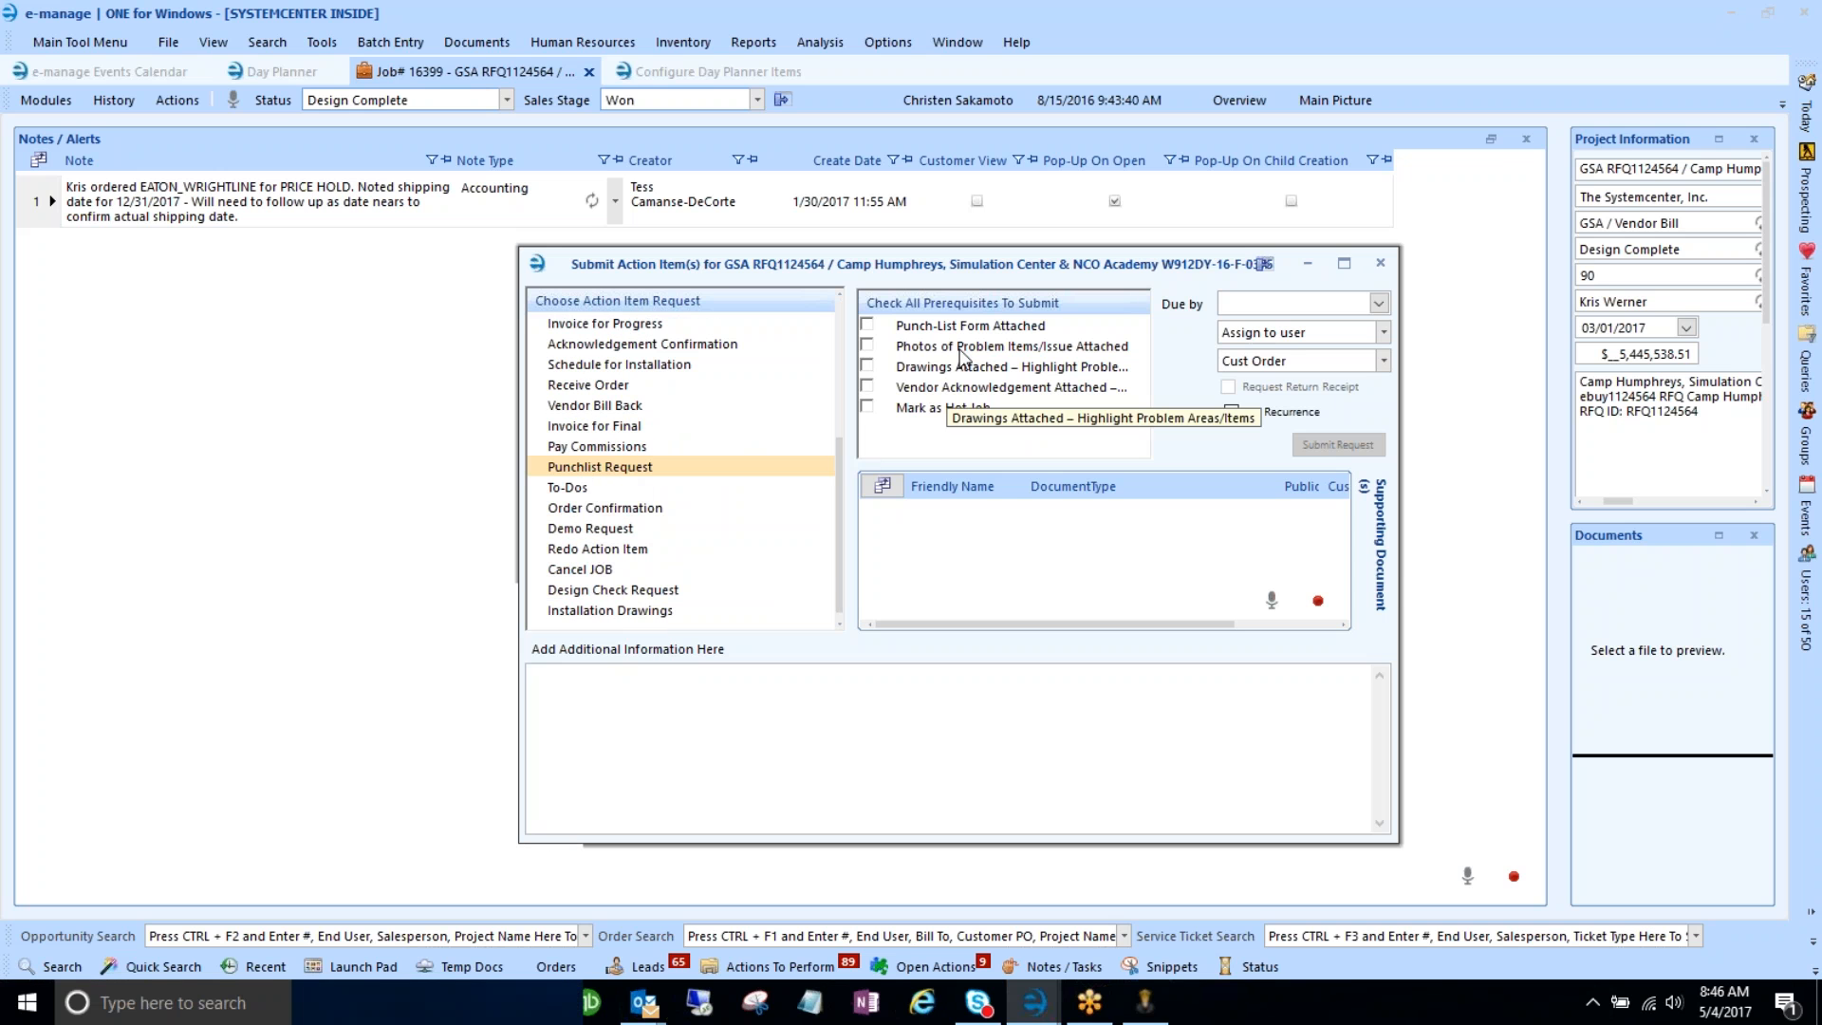
left_click(867, 325)
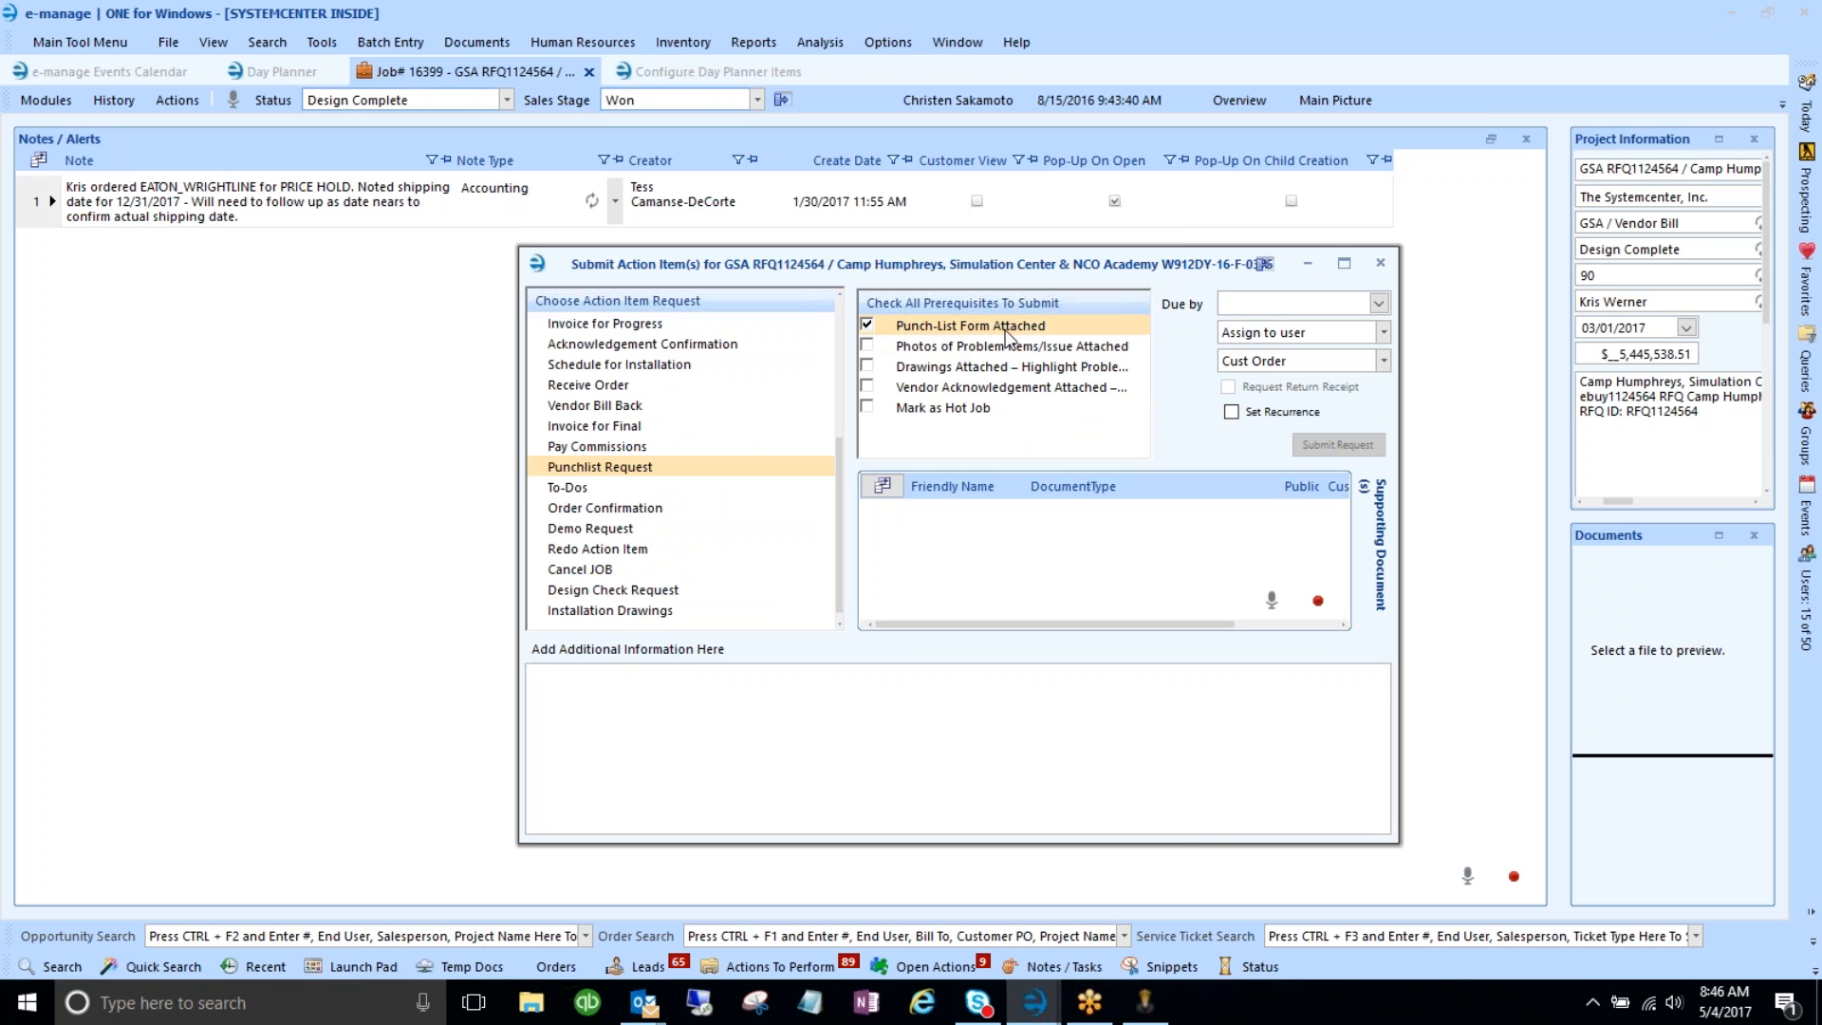
left_click(866, 346)
left_click(869, 387)
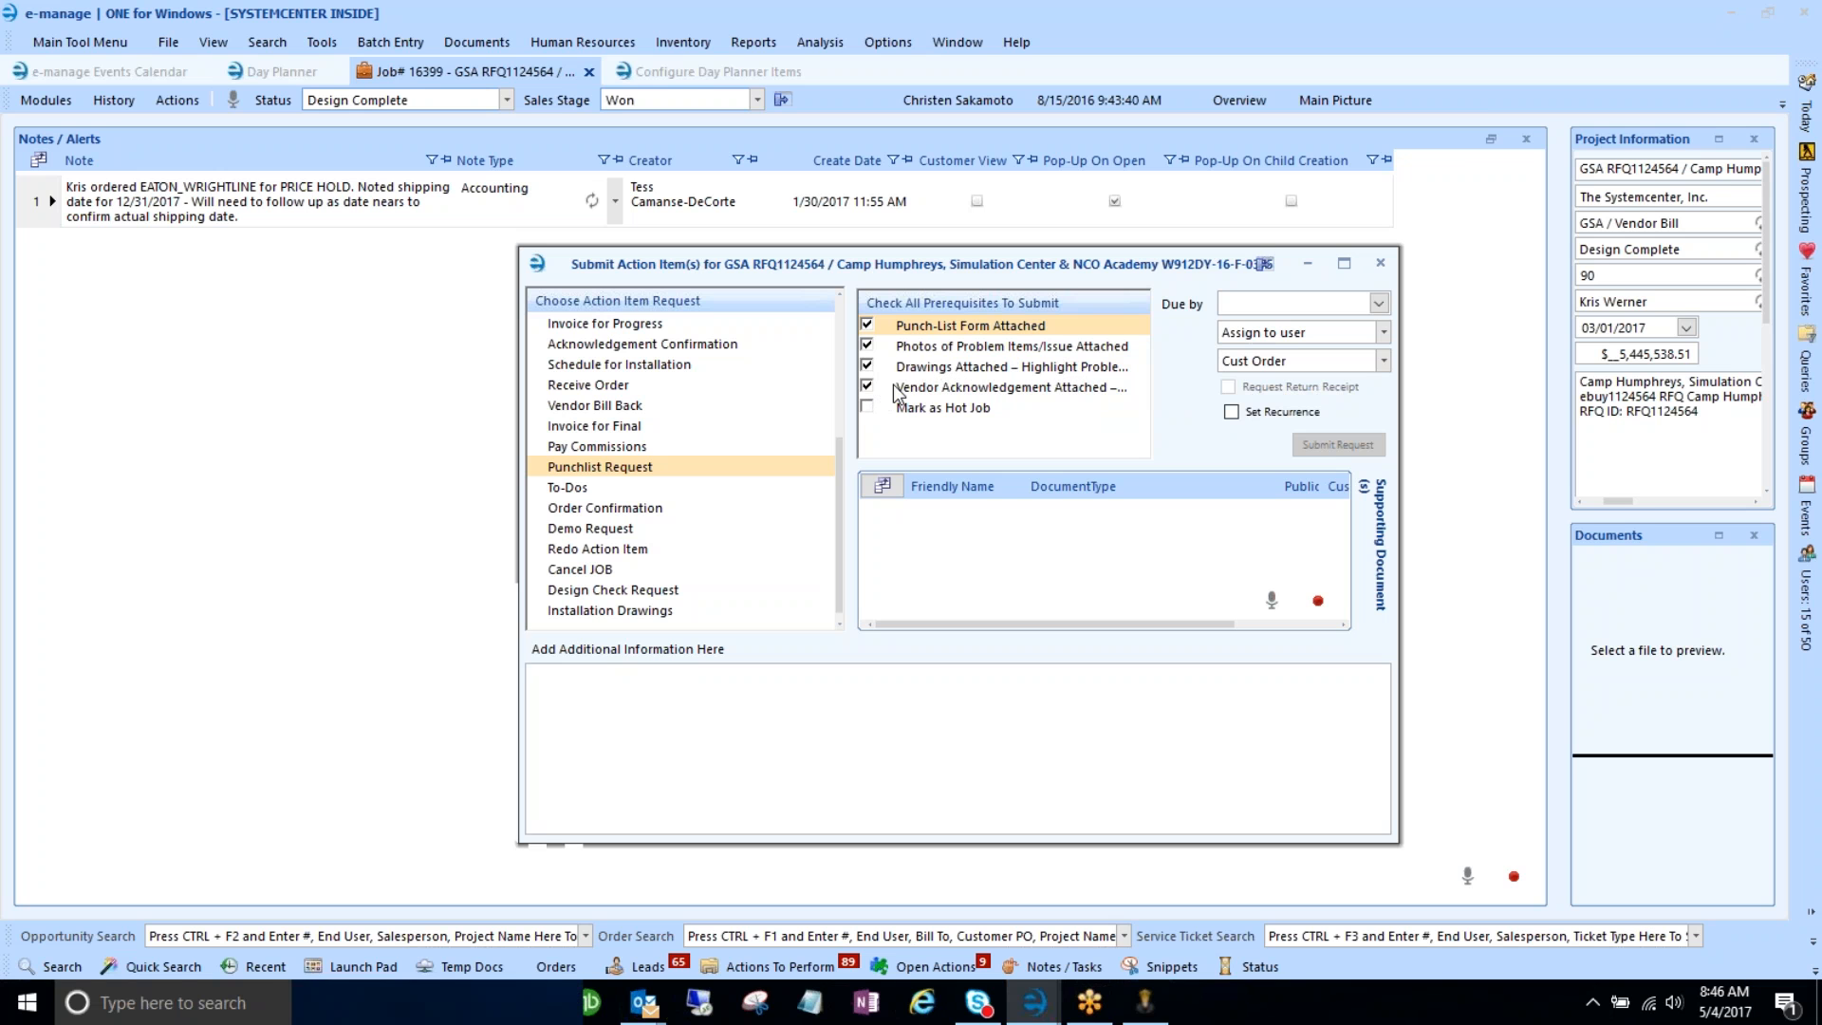
left_click(944, 409)
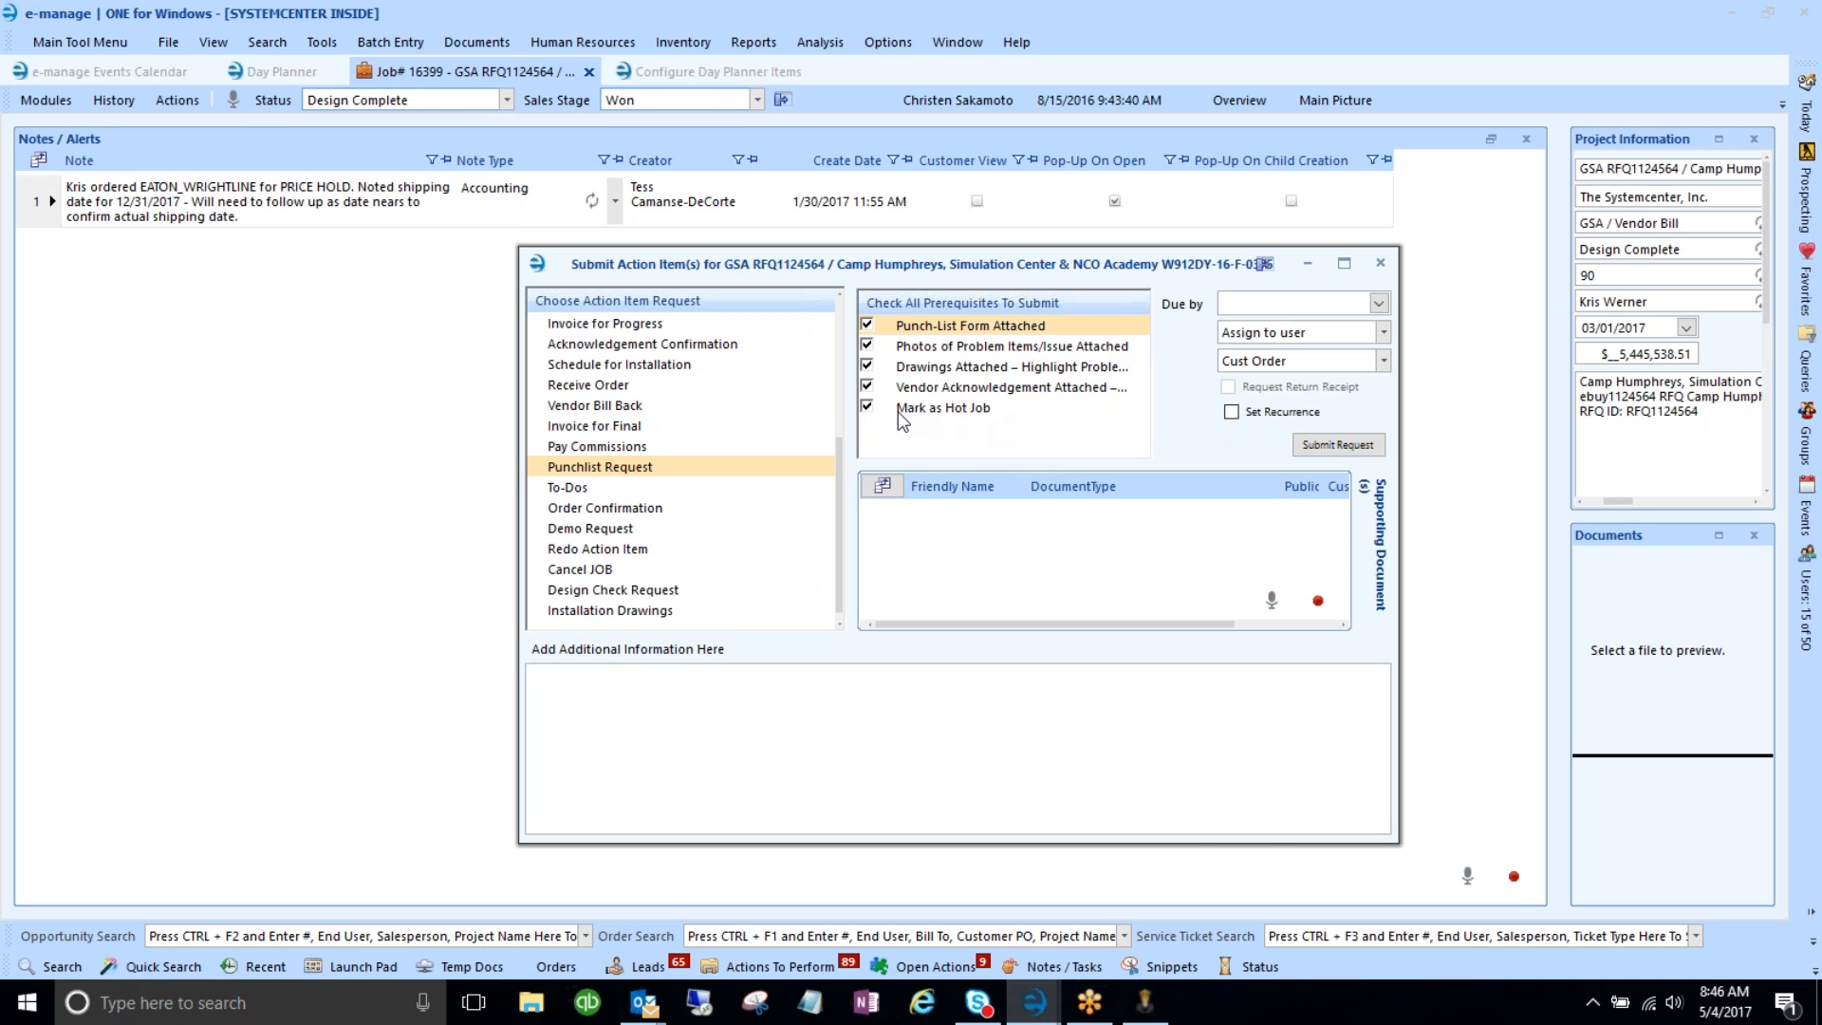
left_click(1379, 267)
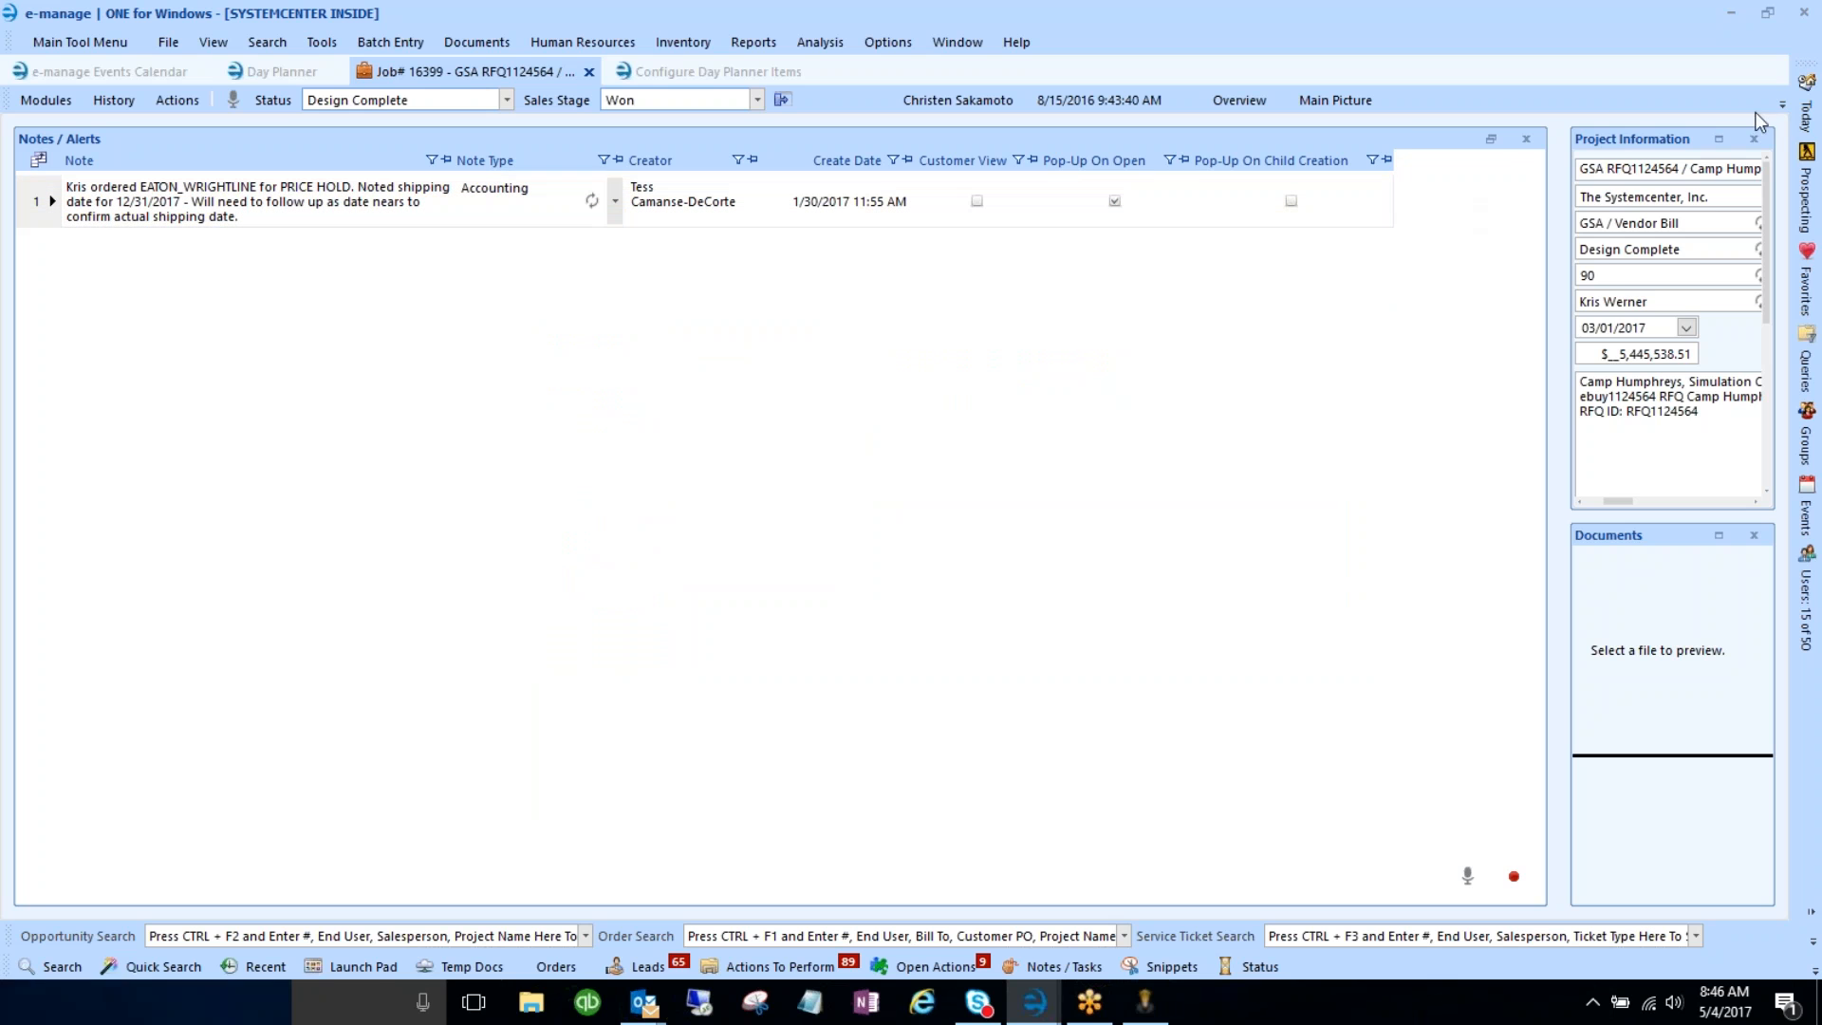
- On the Day Planner, check Punch Lists Items and swap it into the main grid area
mouse_move(1808, 119)
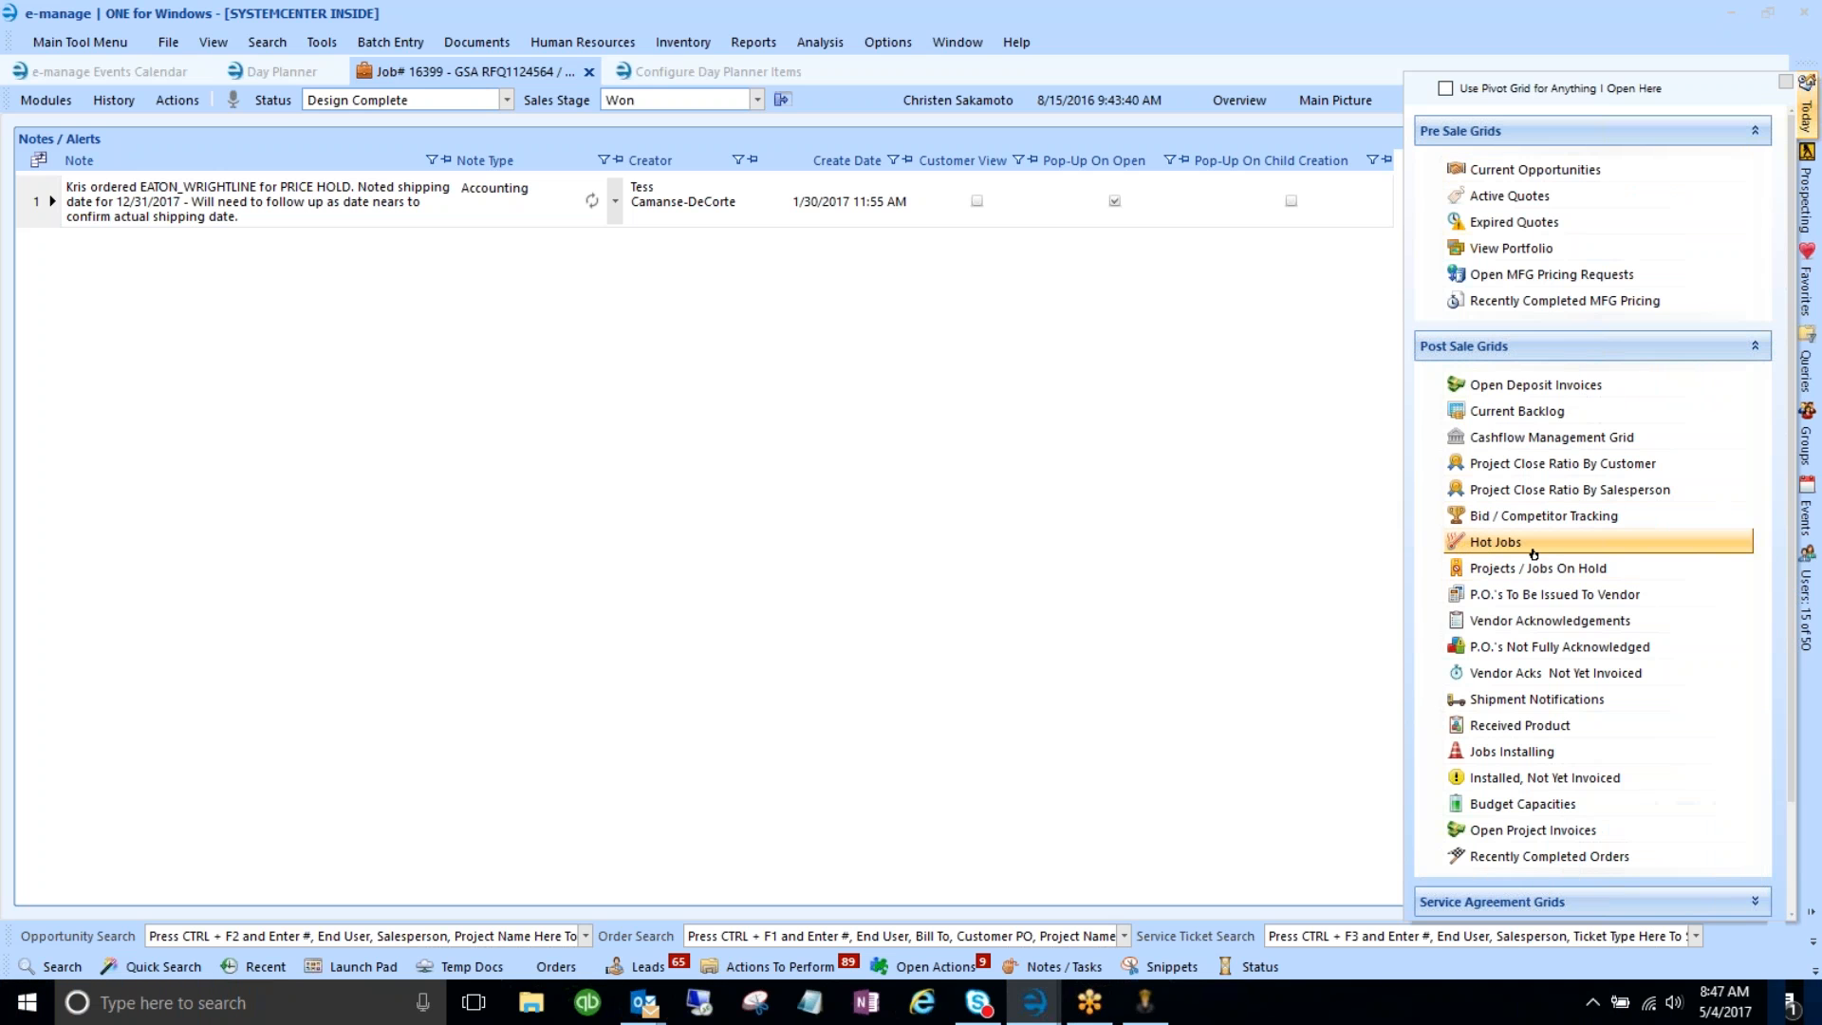
left_click(260, 74)
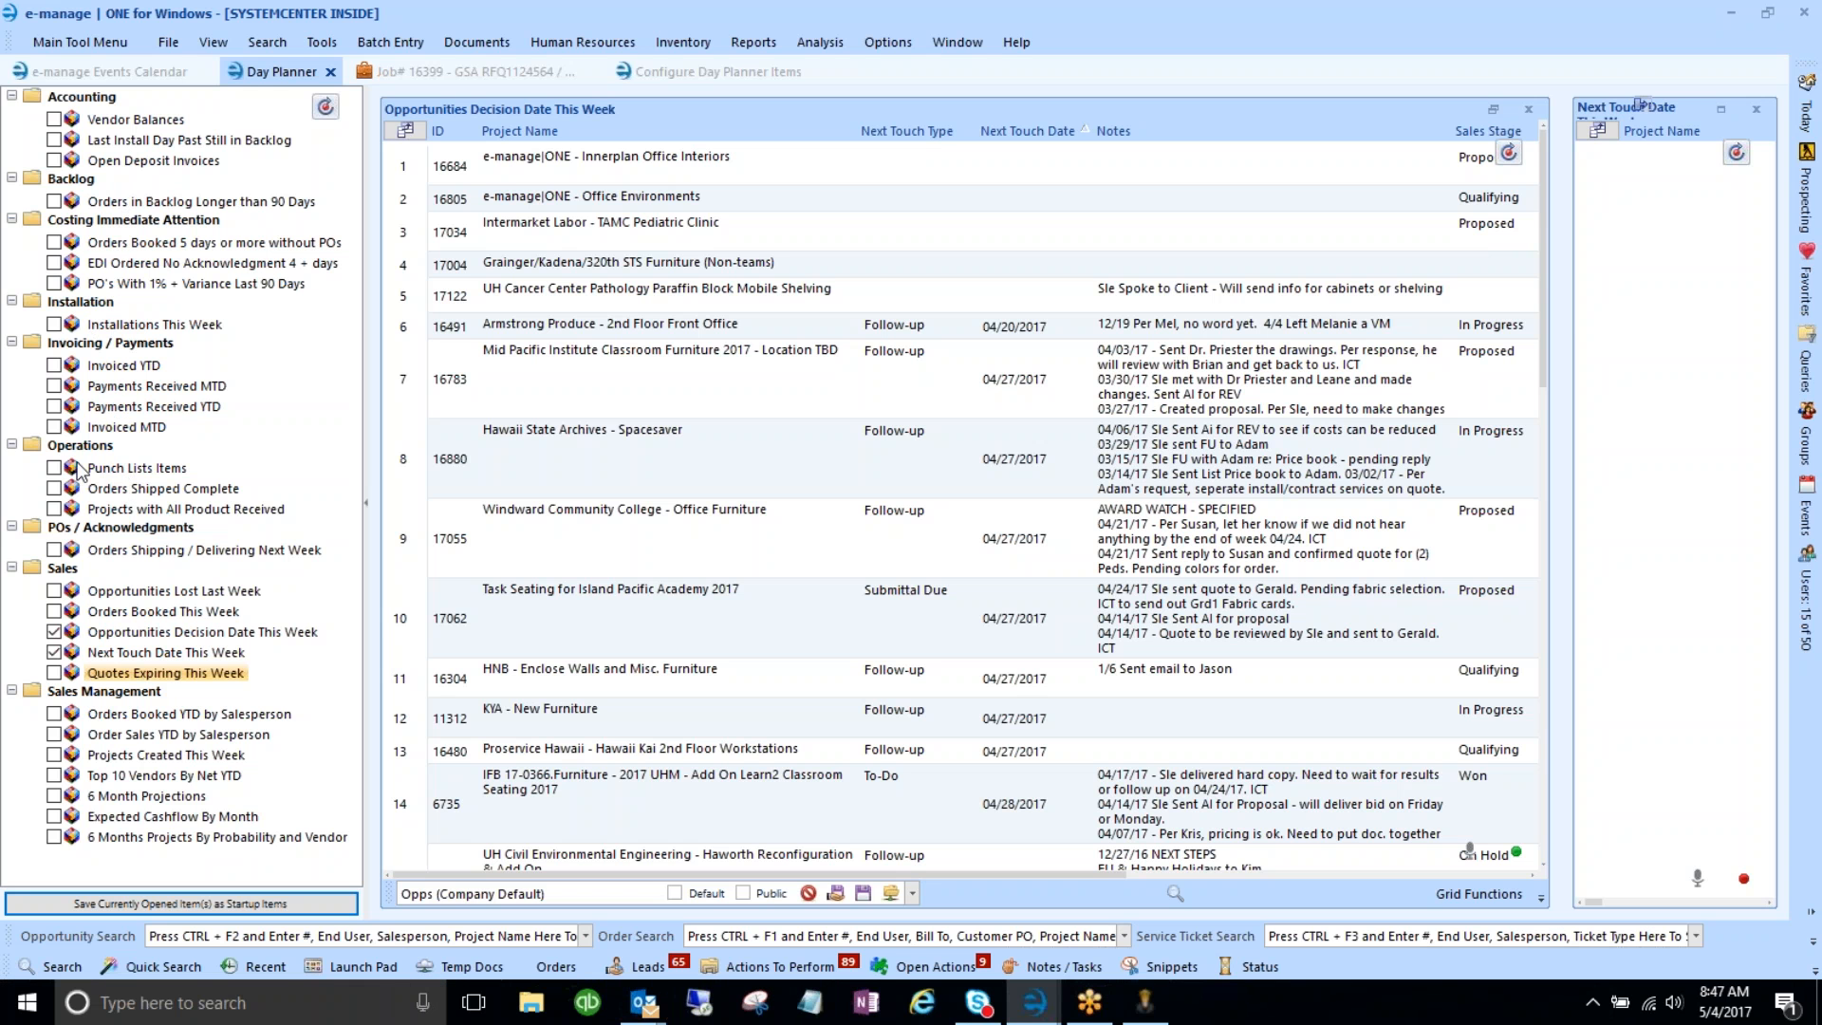
left_click(199, 466)
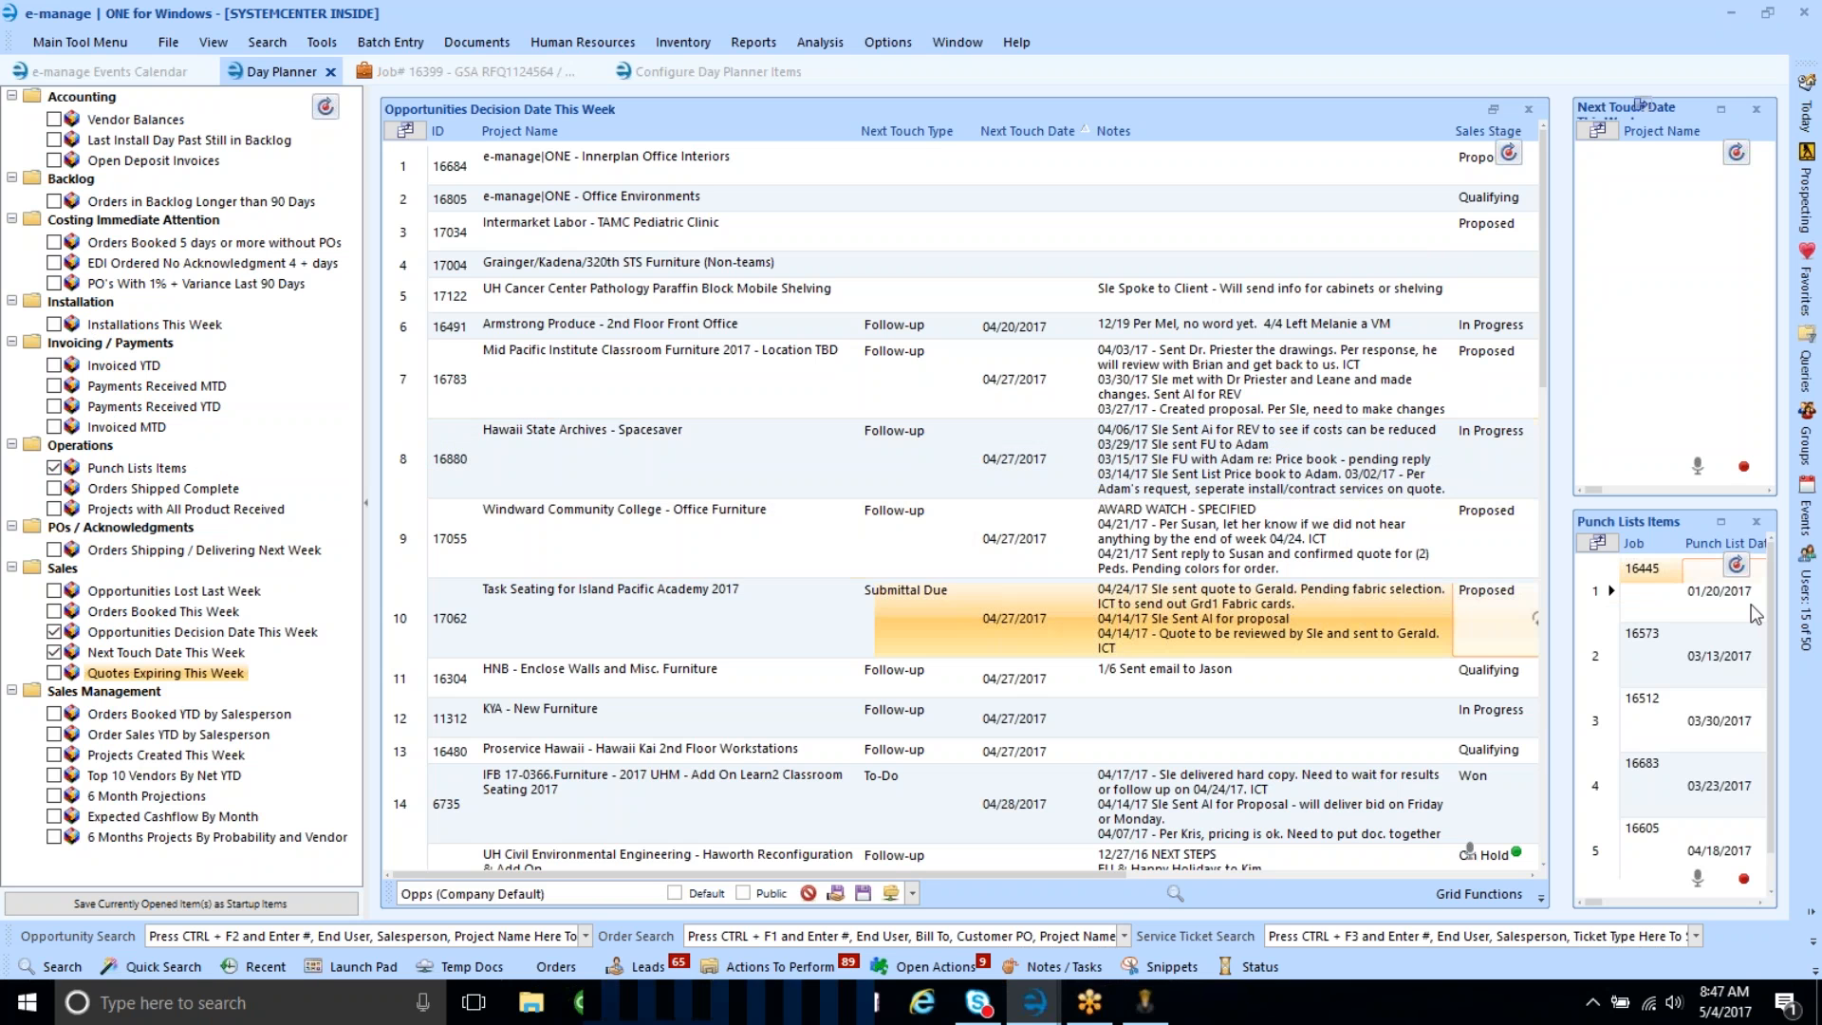
left_click(1720, 523)
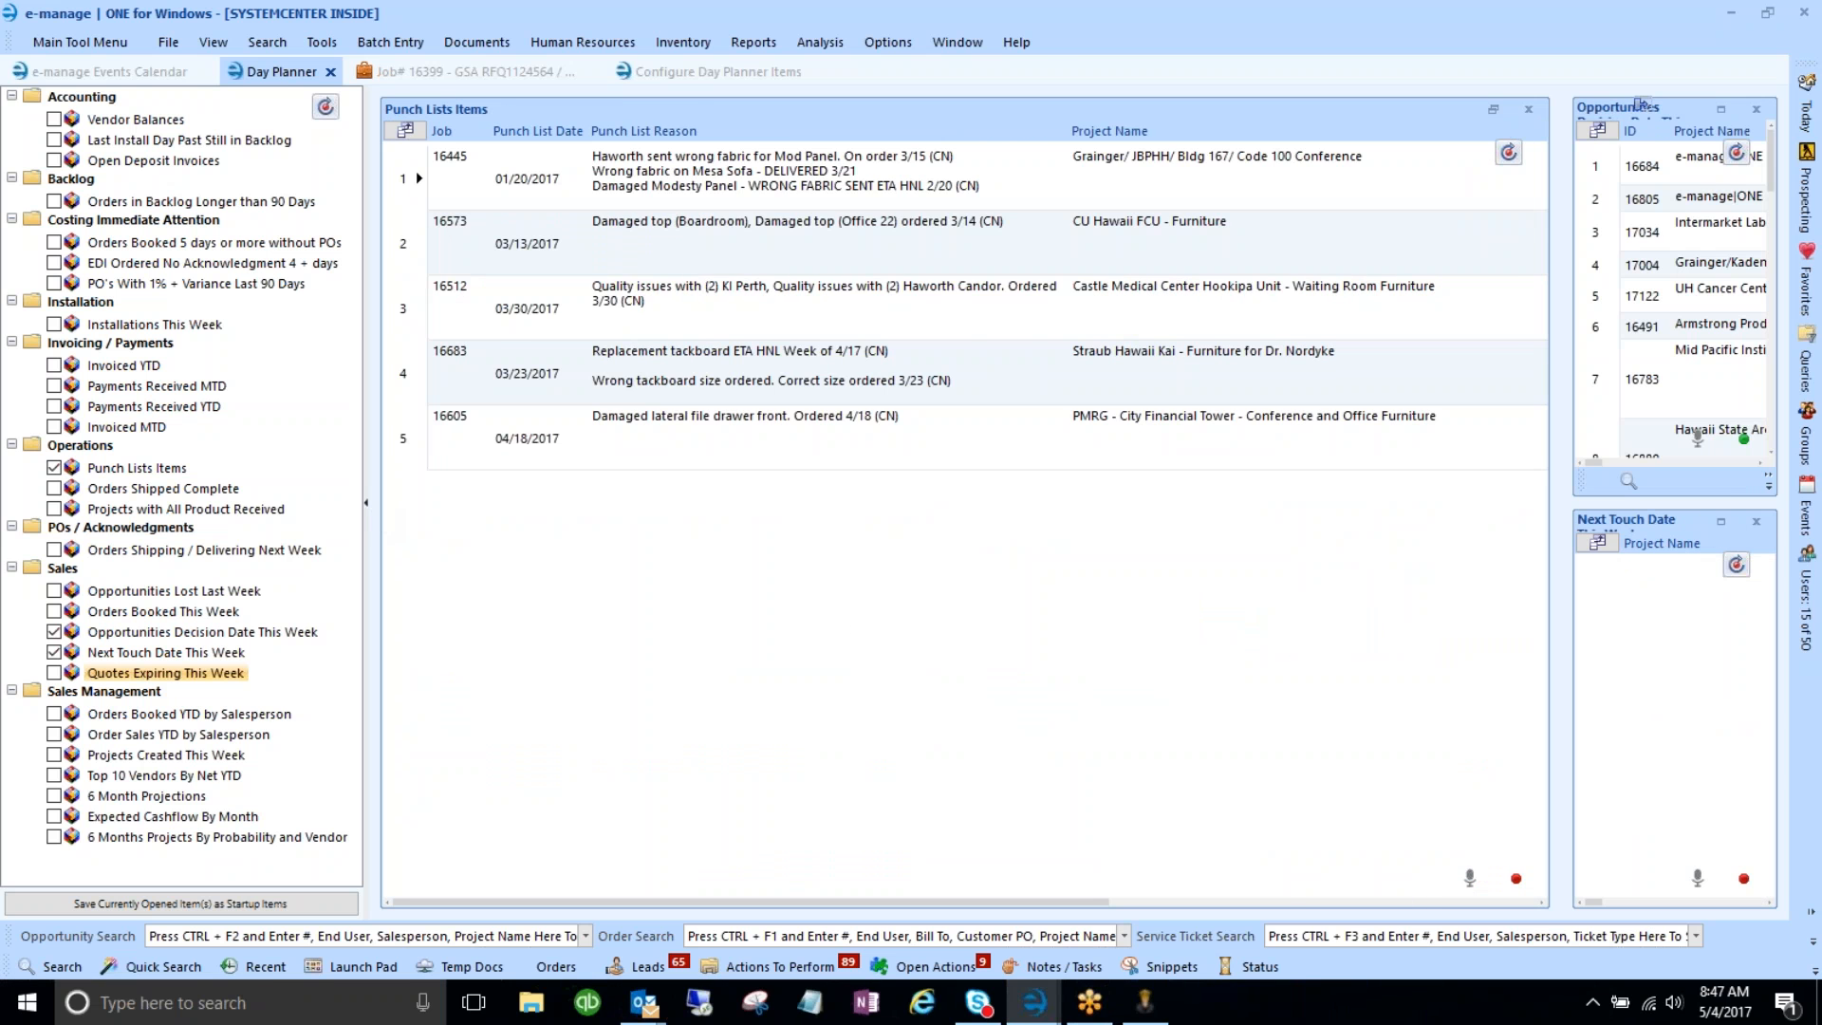
- Collapse the planner tree and inspect row 1's punch list reason text, including the Mesa Sofa line
left_click(366, 503)
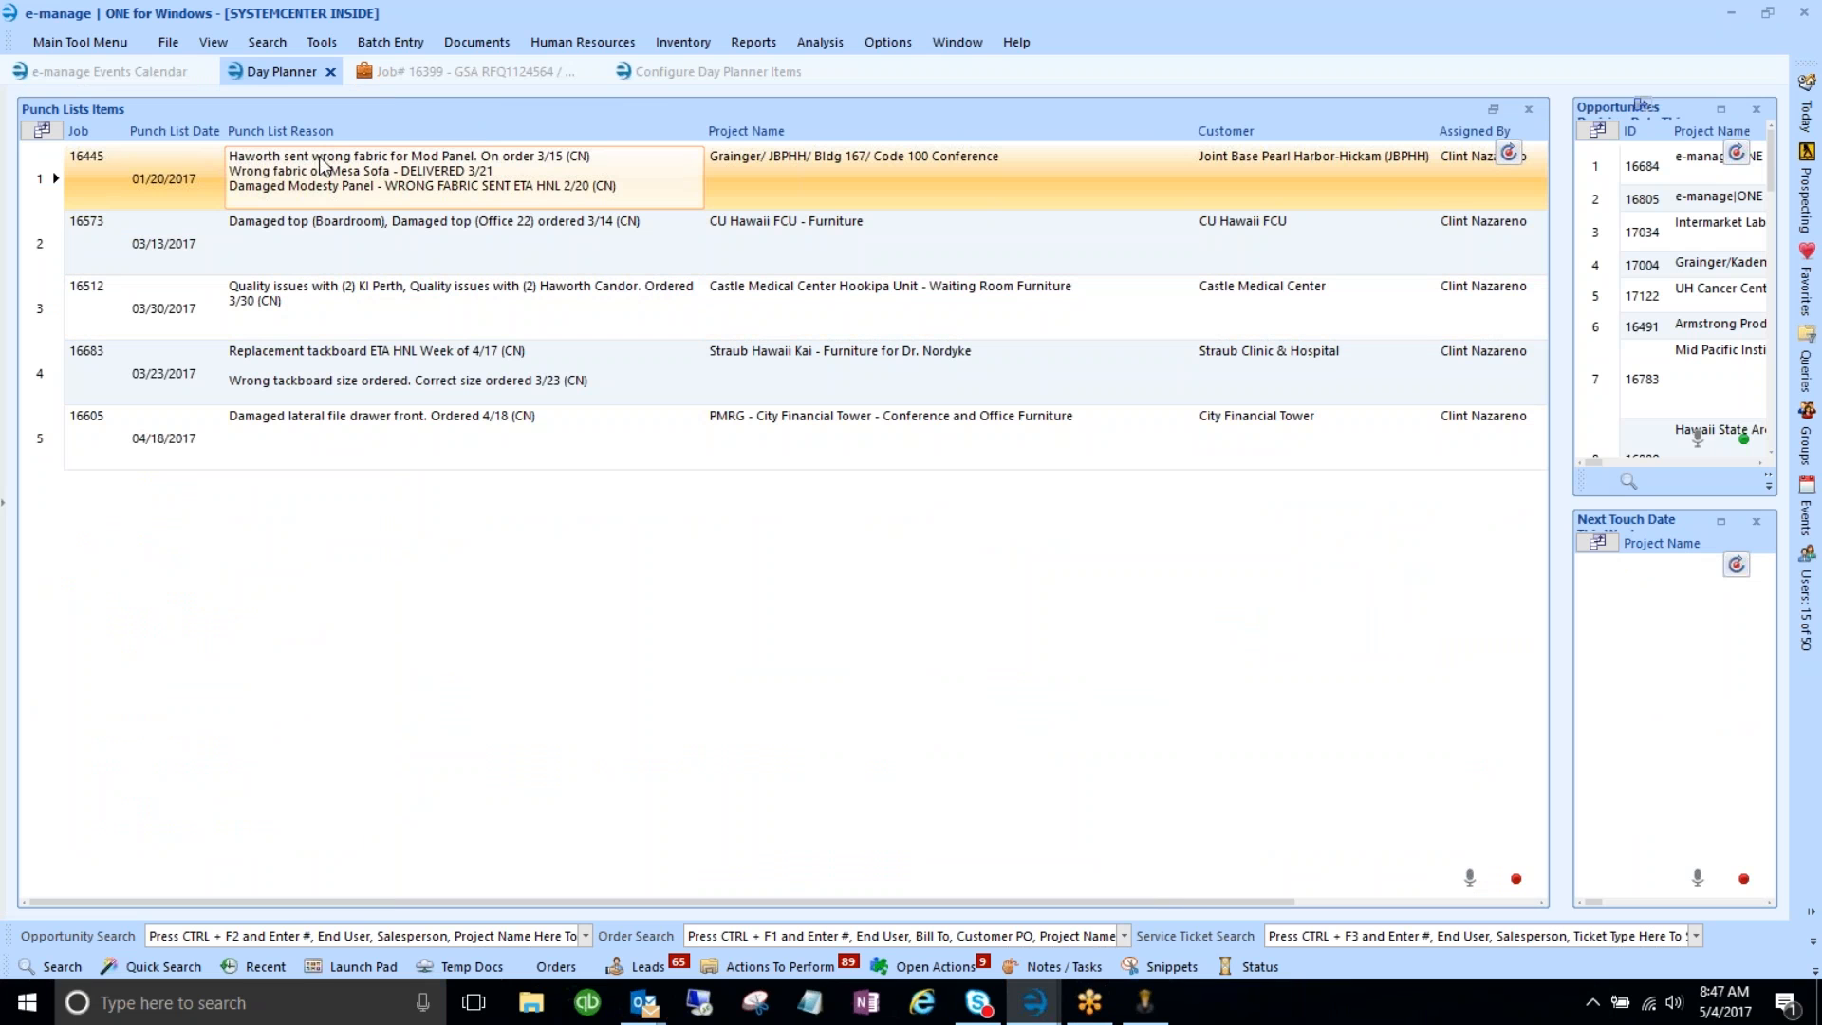
left_click(546, 171)
left_click(540, 186)
left_click(626, 190)
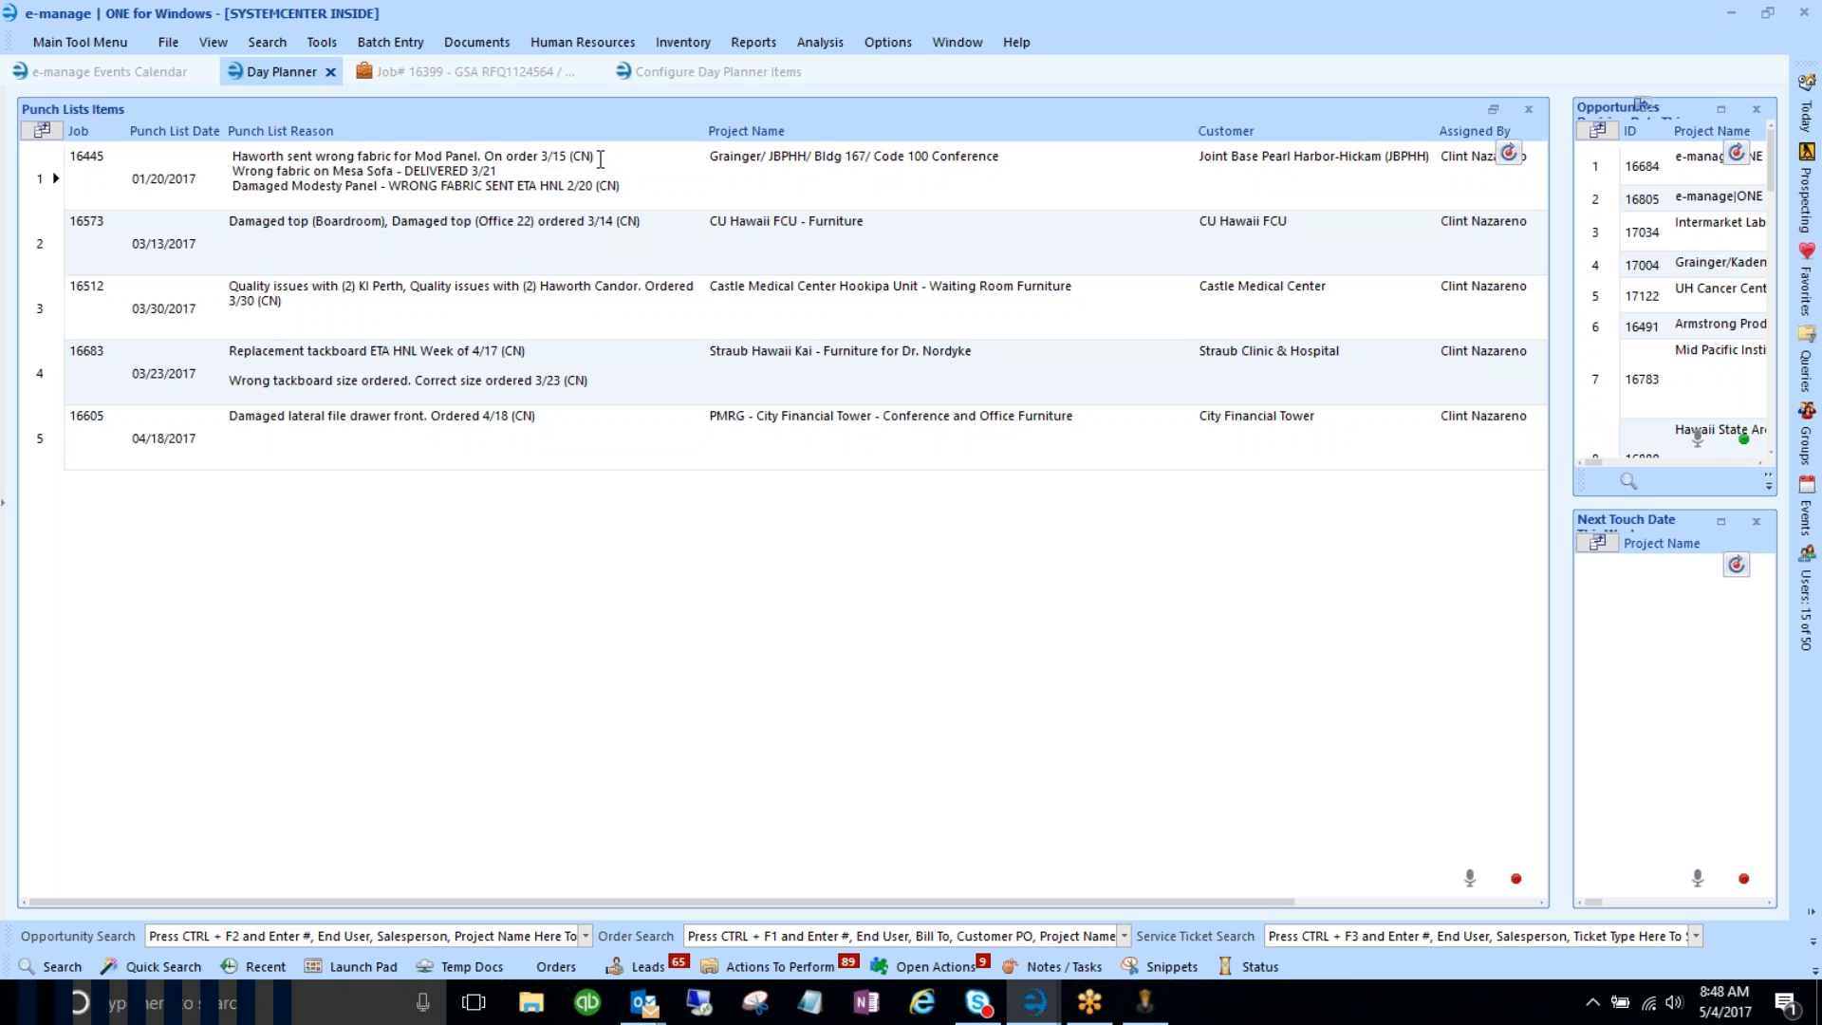
left_click(488, 159)
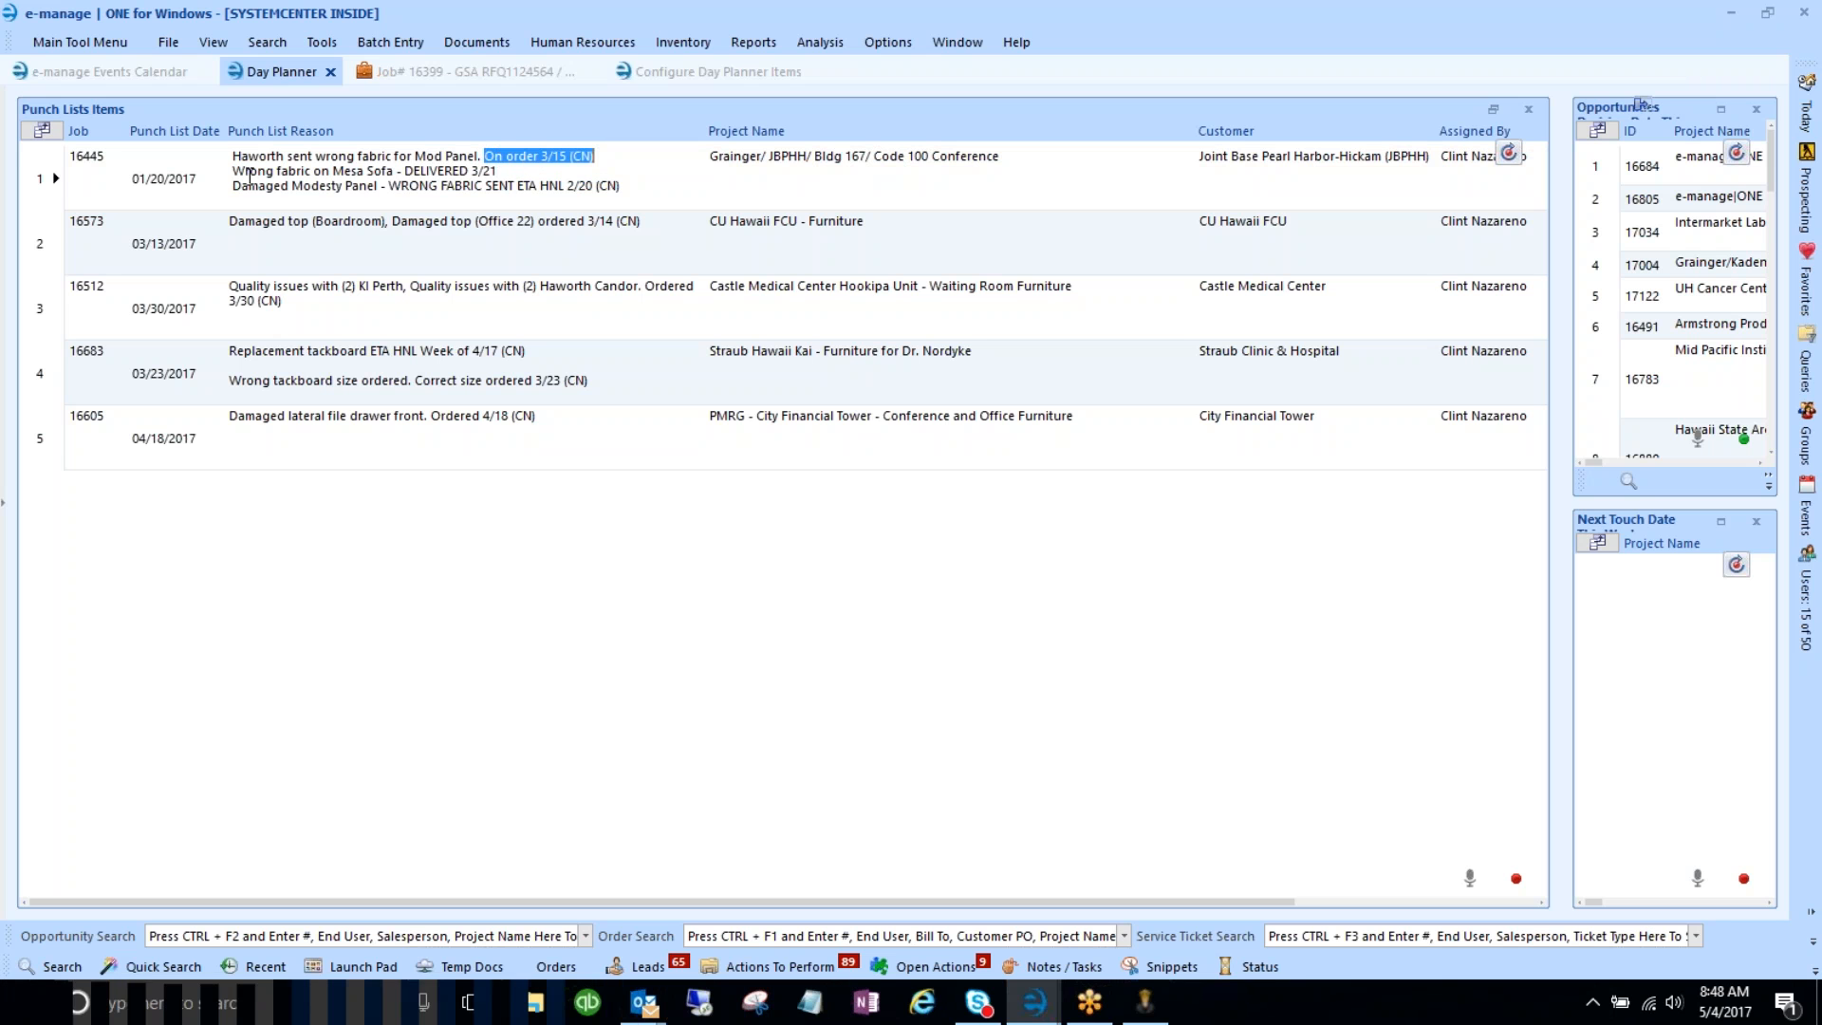
left_click_drag(233, 171, 307, 183)
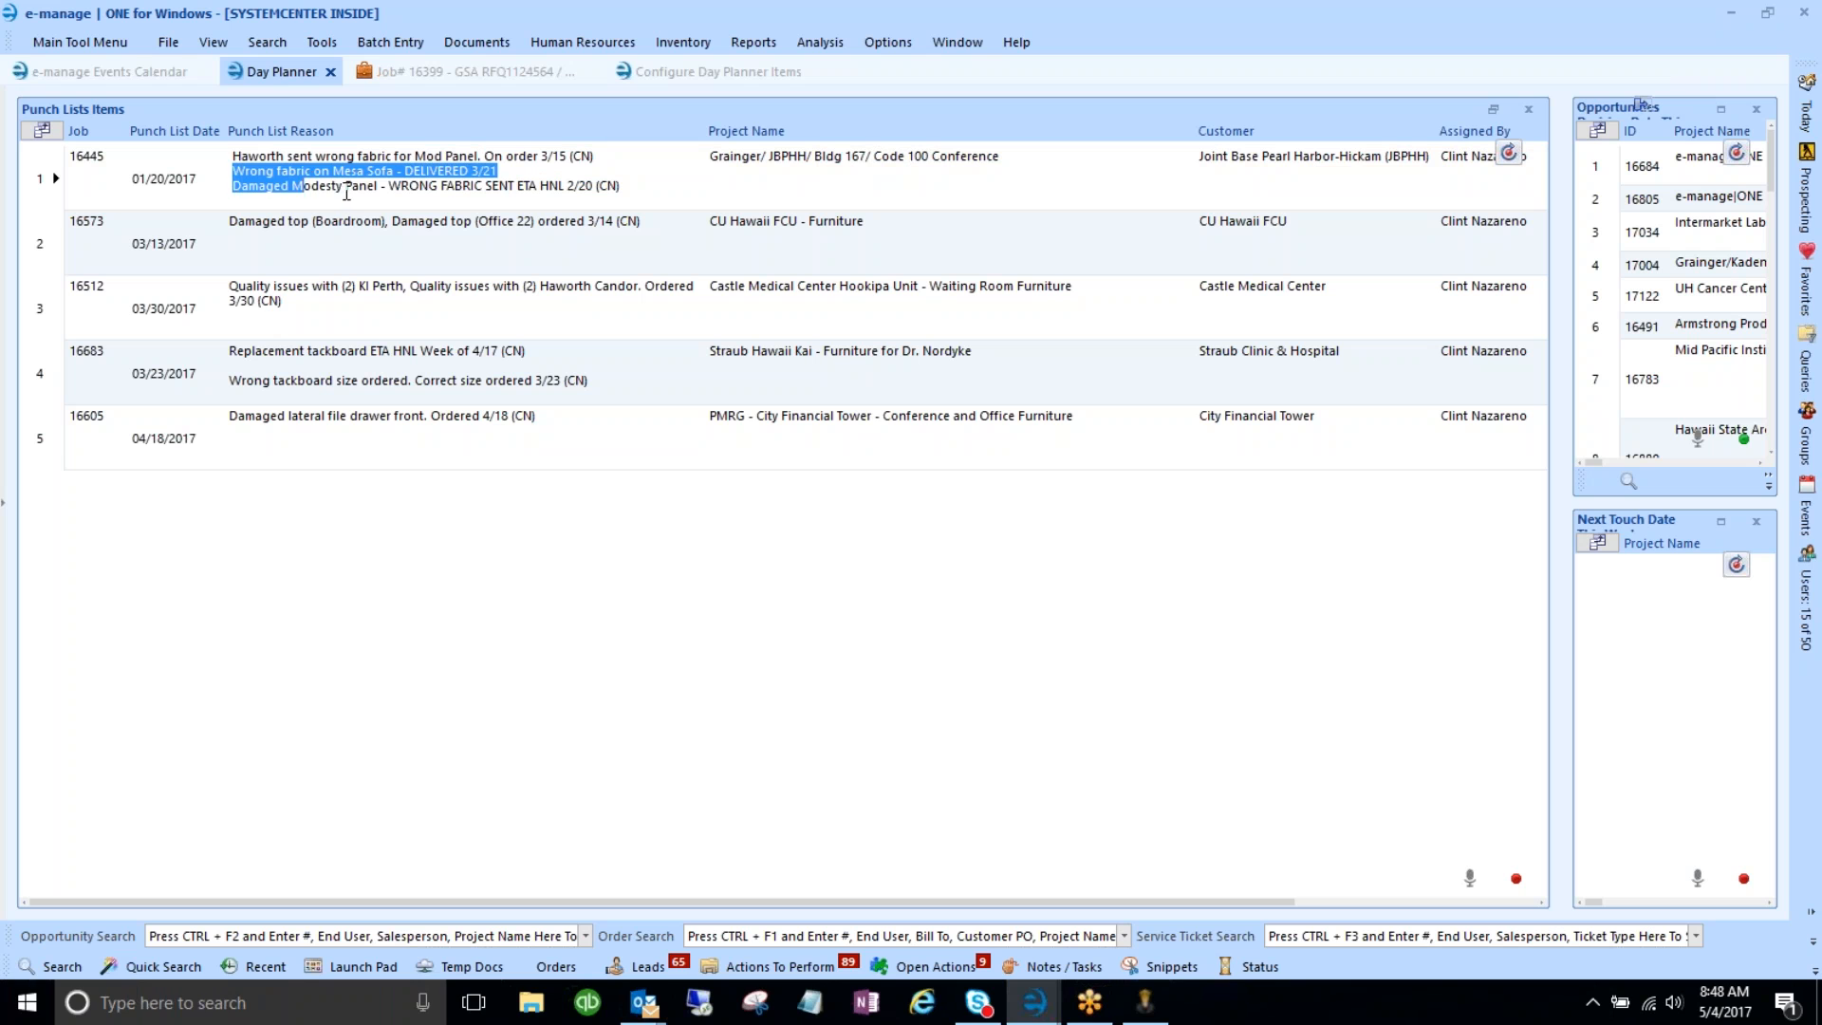
left_click(343, 187)
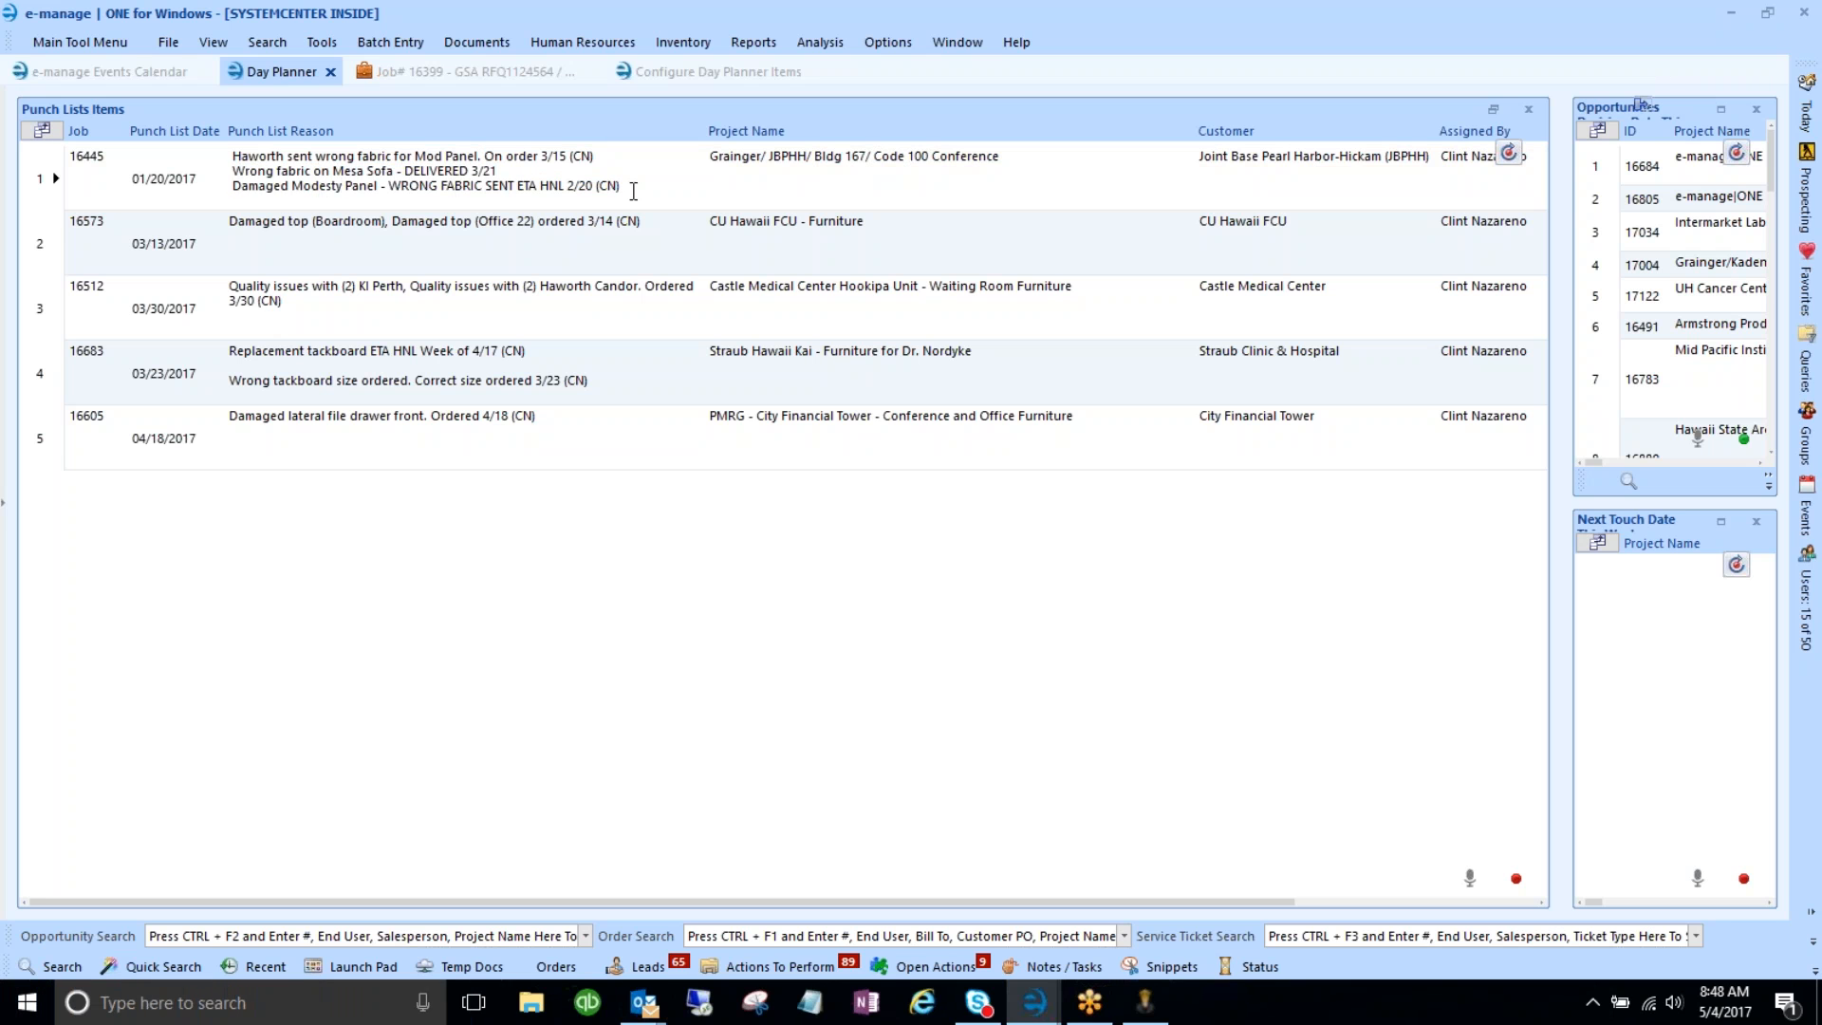
double_click(607, 186)
- Review the options menu for job 16445's row, then return to Configure Day Planner Items
left_click(50, 171)
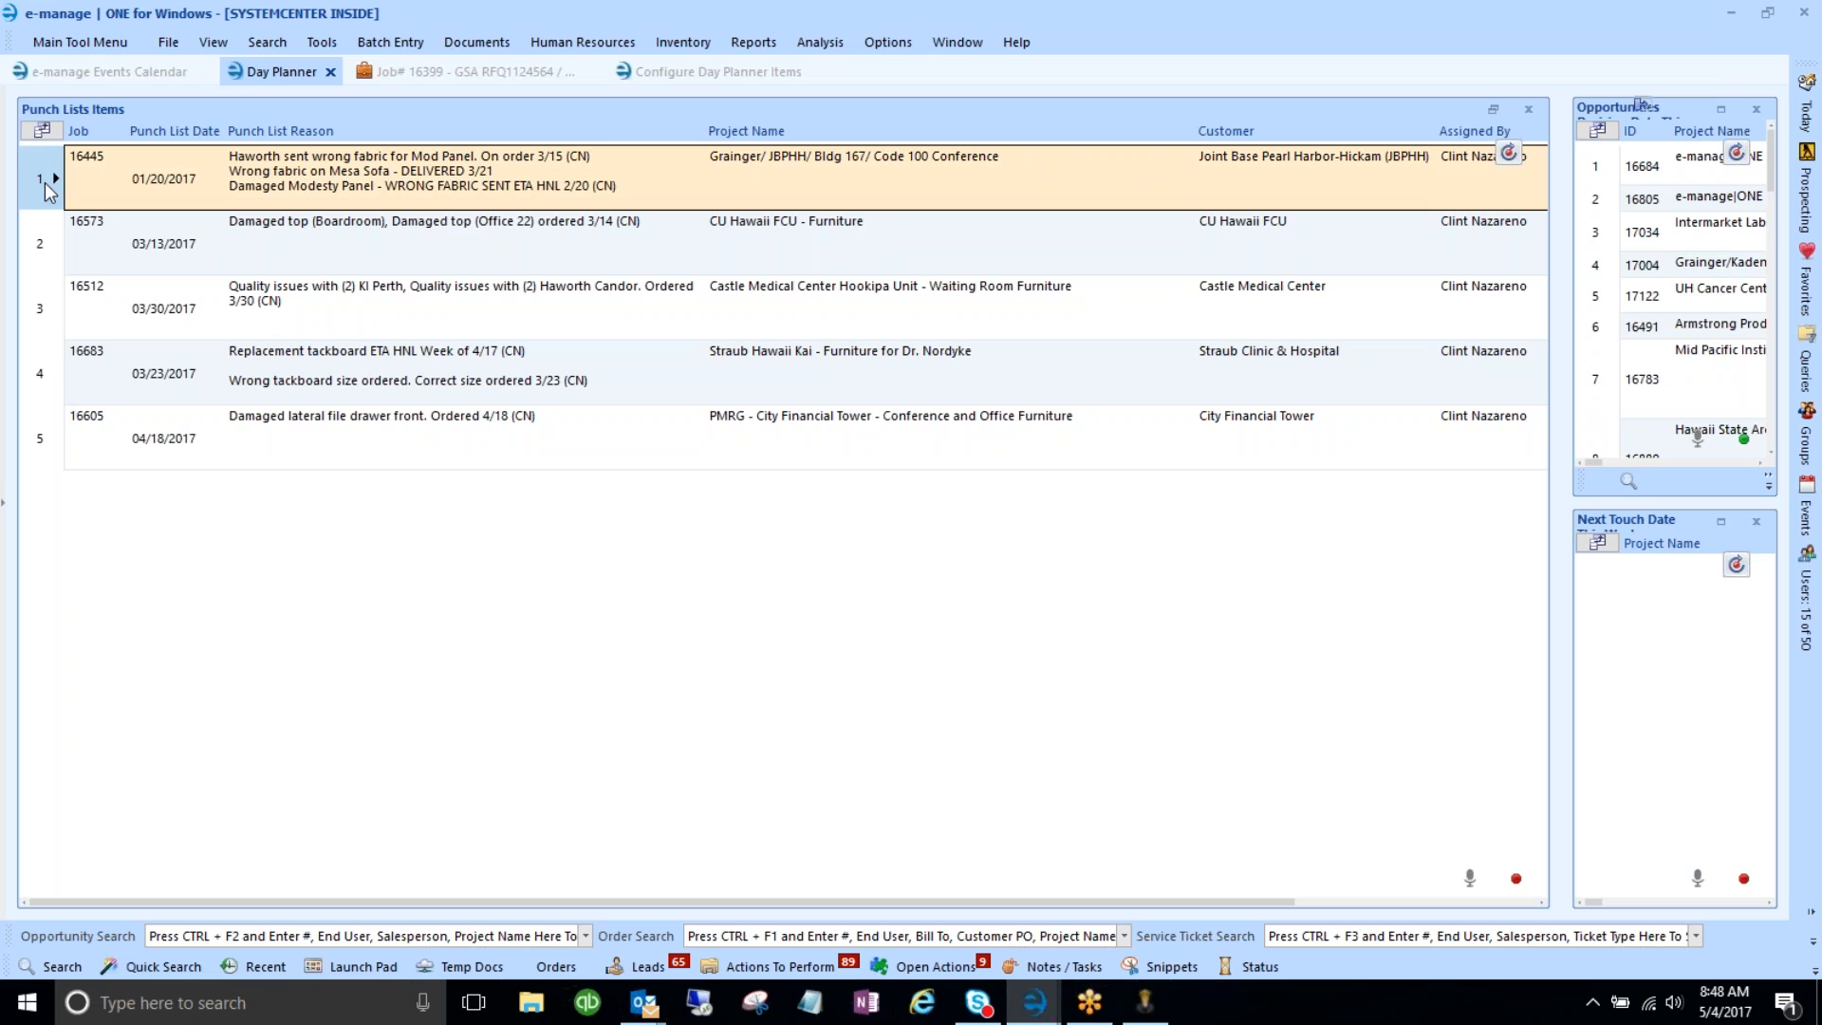
right_click(44, 182)
mouse_move(117, 378)
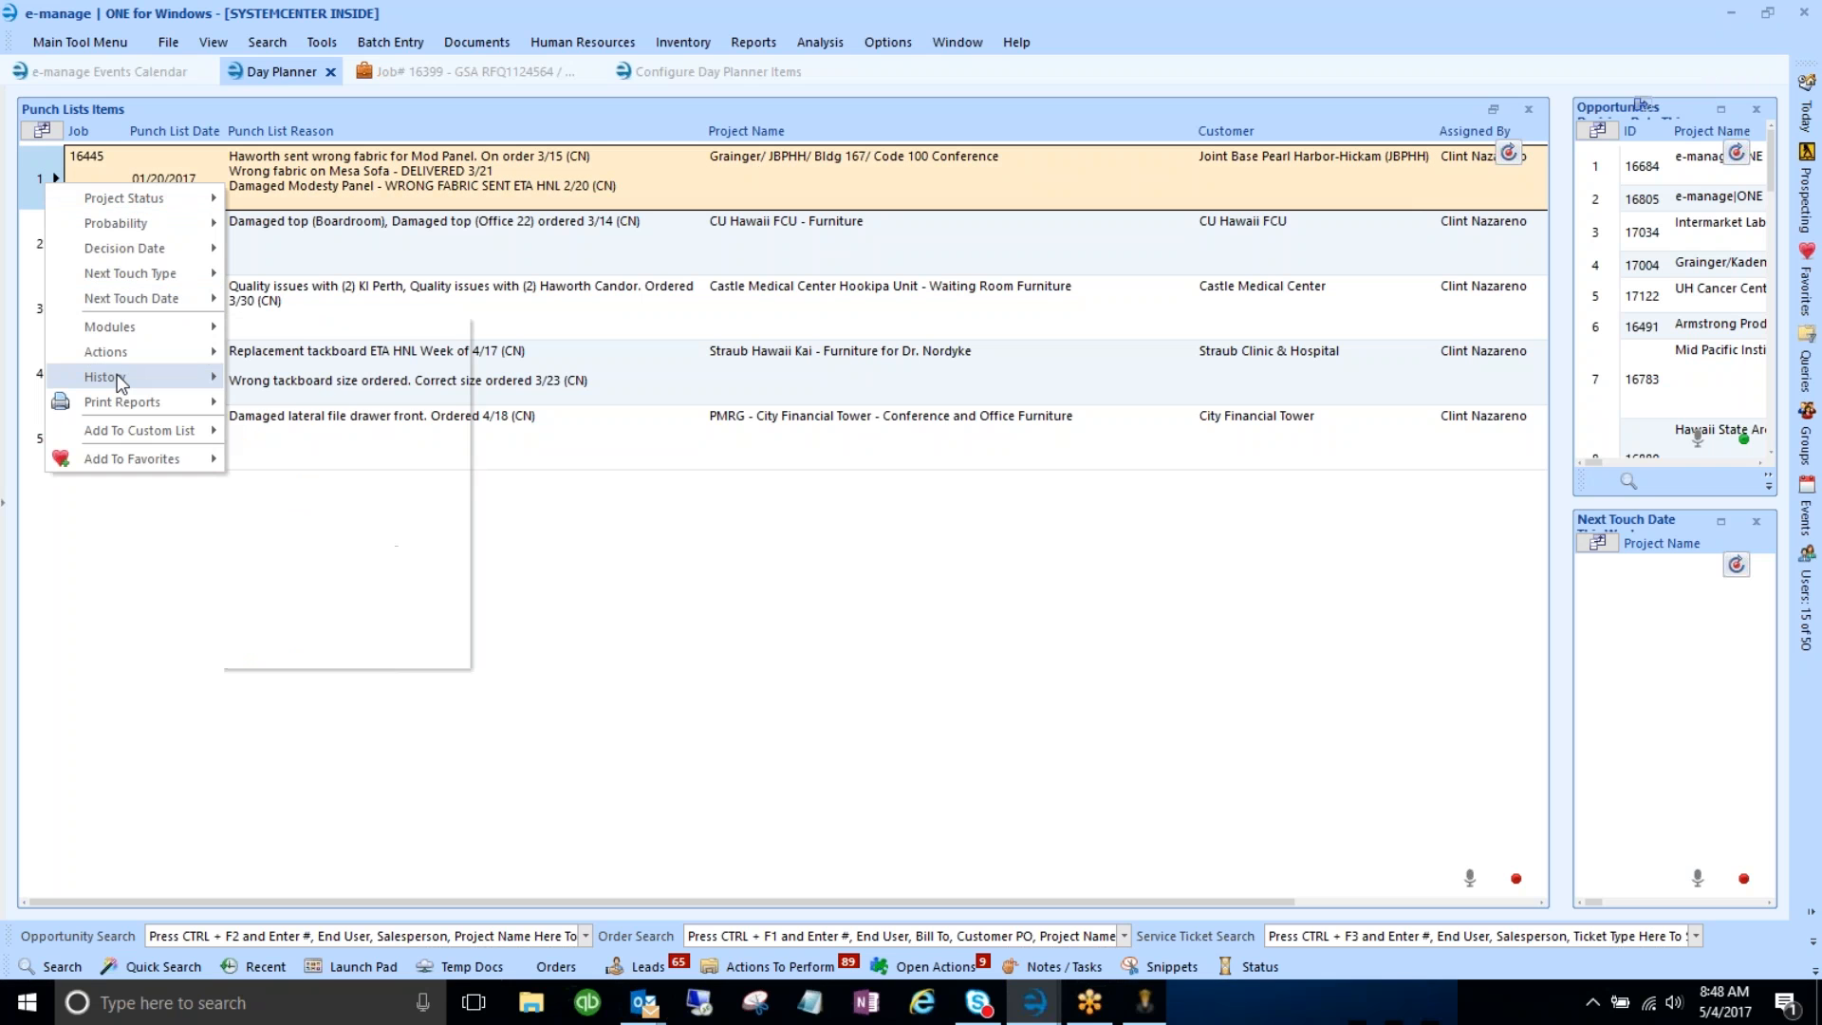
left_click(687, 583)
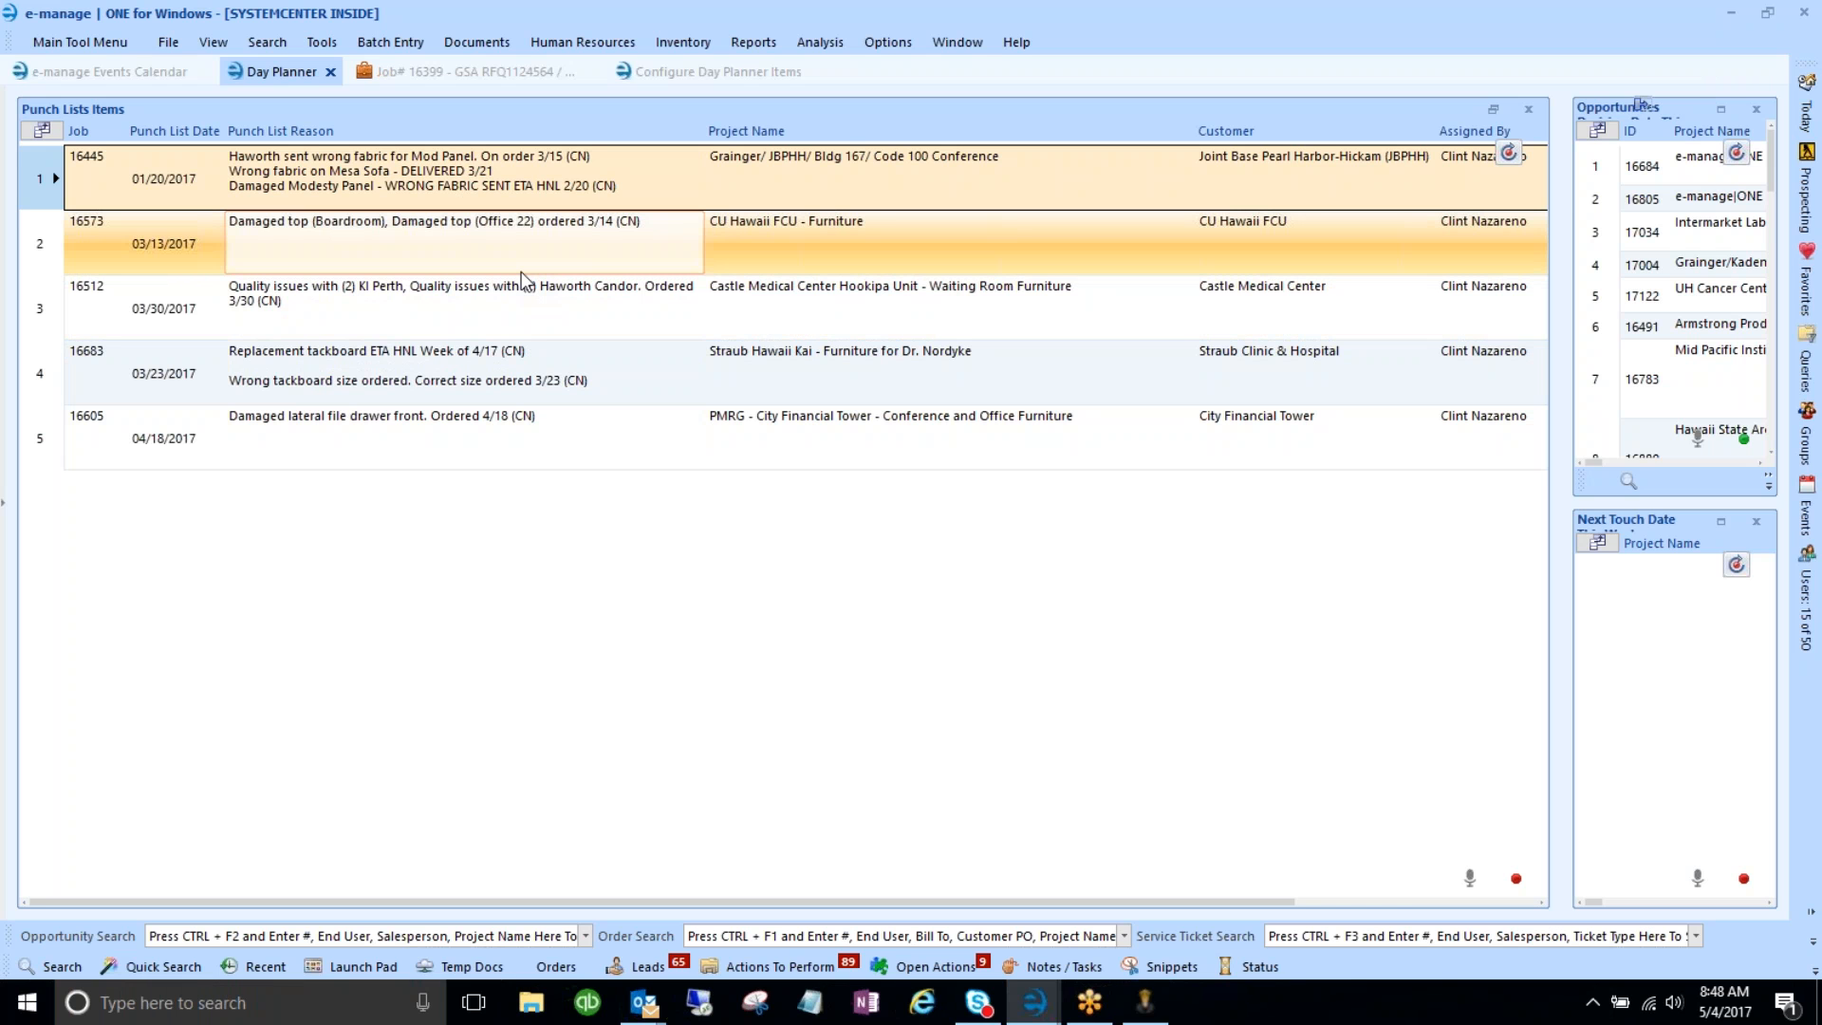
left_click(662, 73)
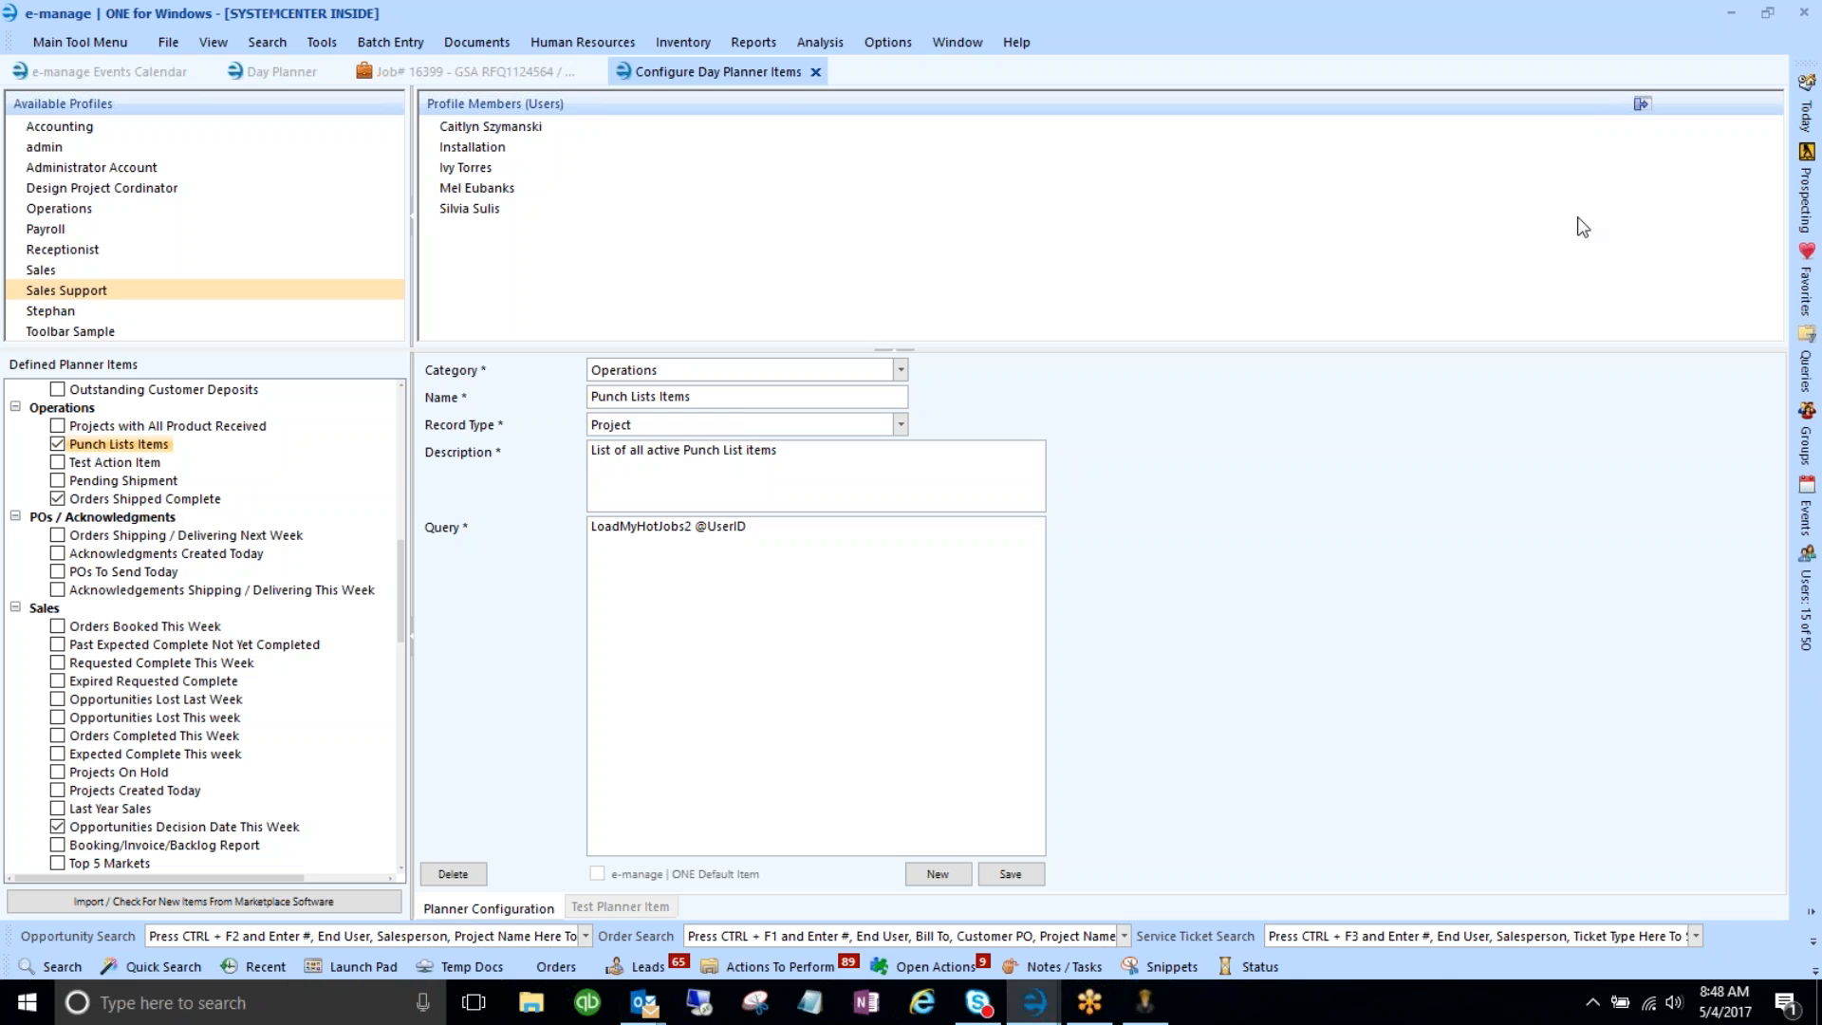
- Open the Hot Jobs grid and view its results as SQL to confirm the LoadMyHotJobs2 query
left_click(1803, 117)
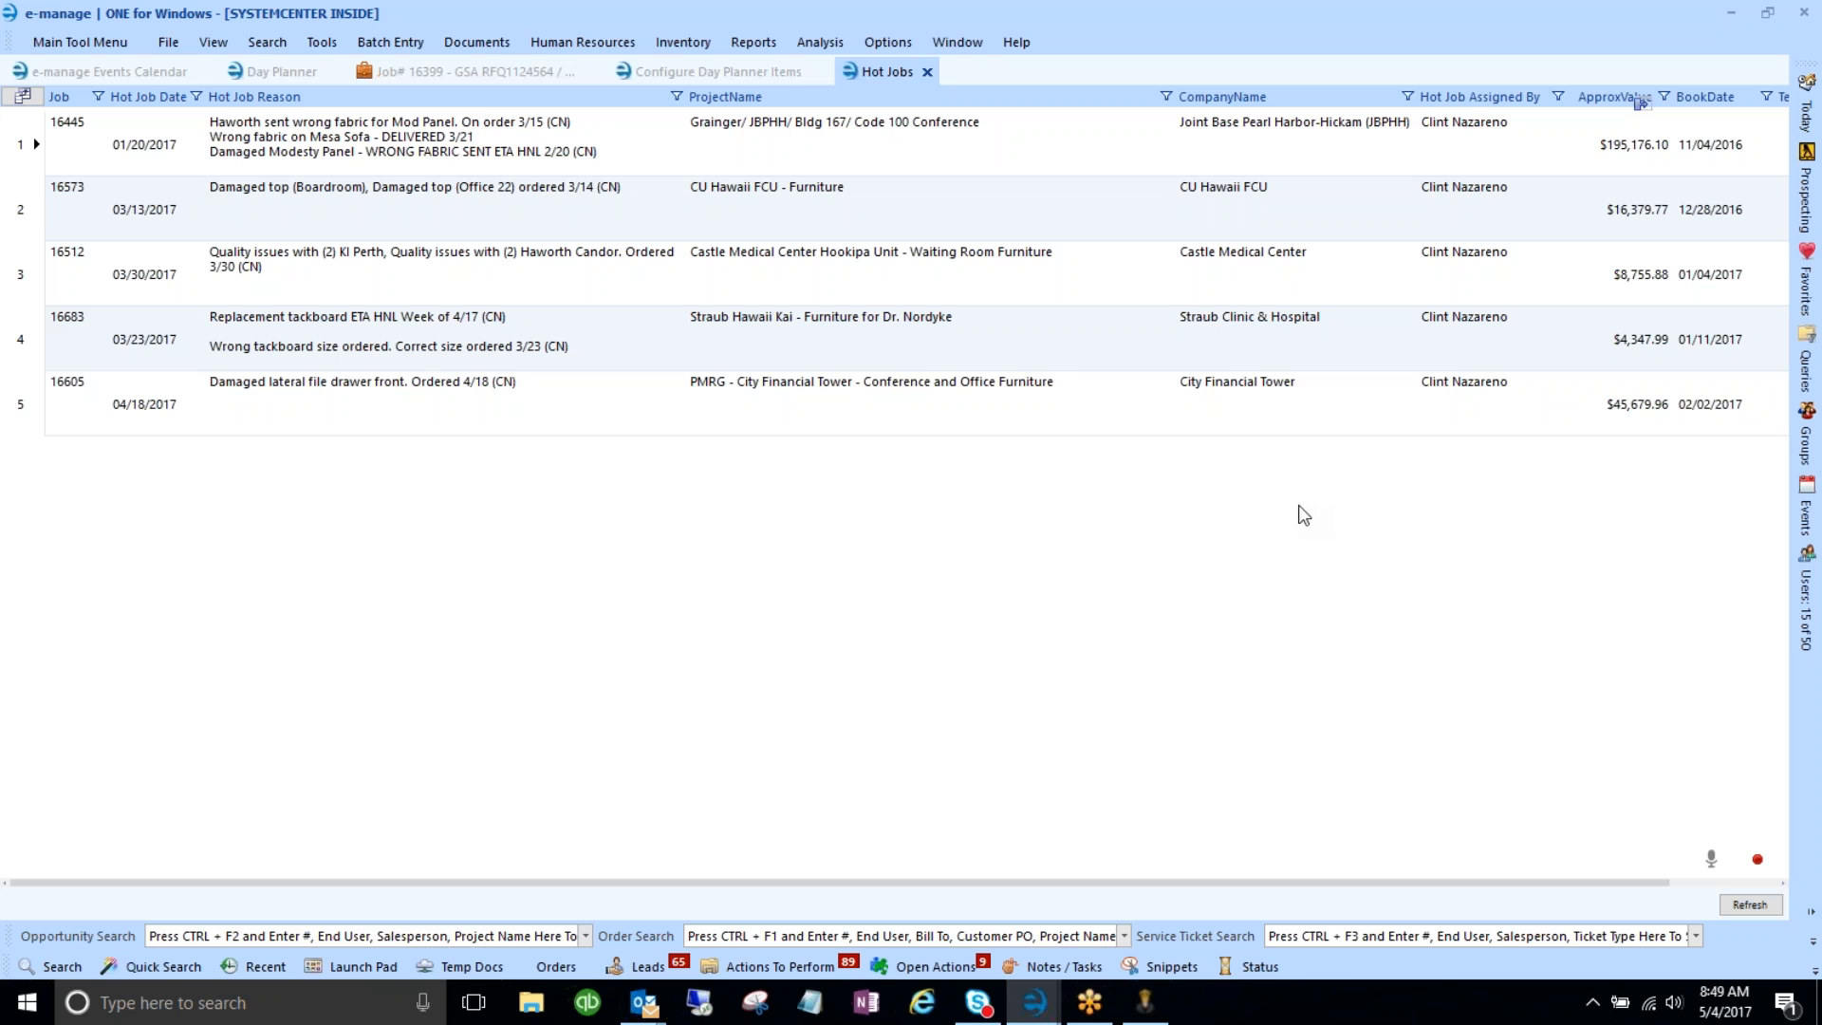
left_click(1757, 860)
left_click(1714, 877)
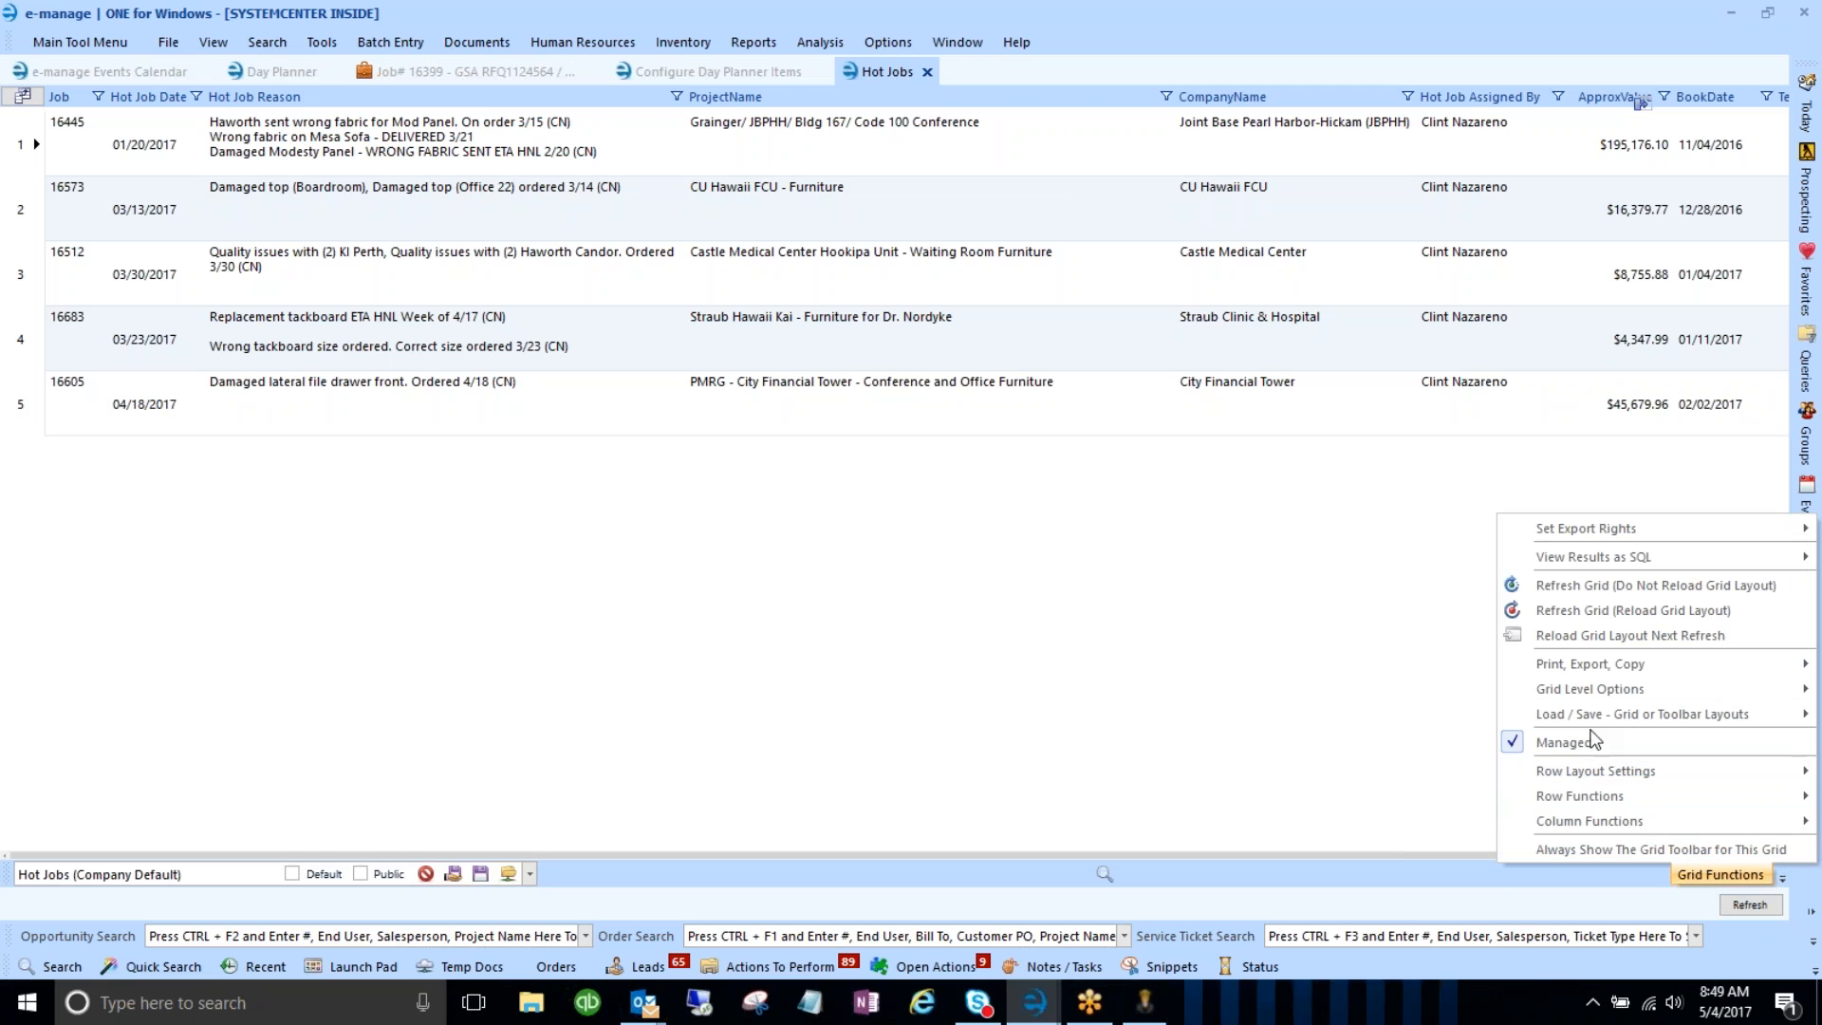
mouse_move(1580, 565)
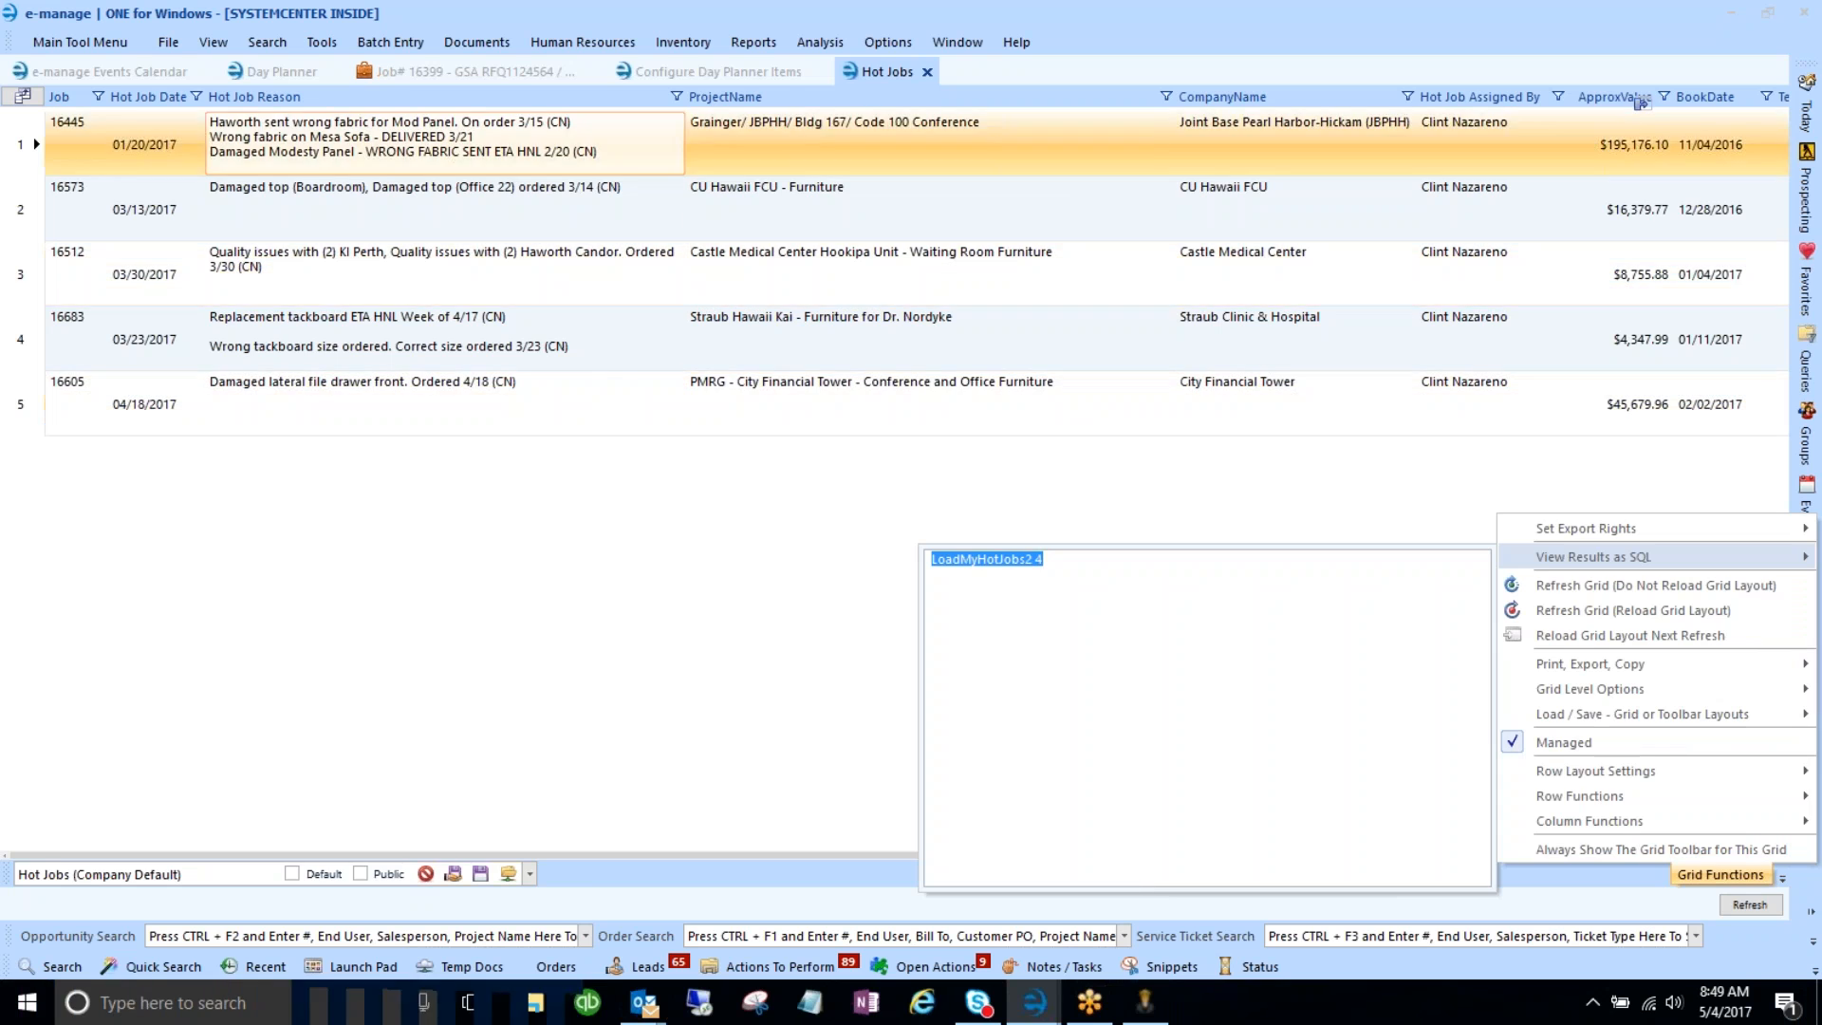
left_click(714, 72)
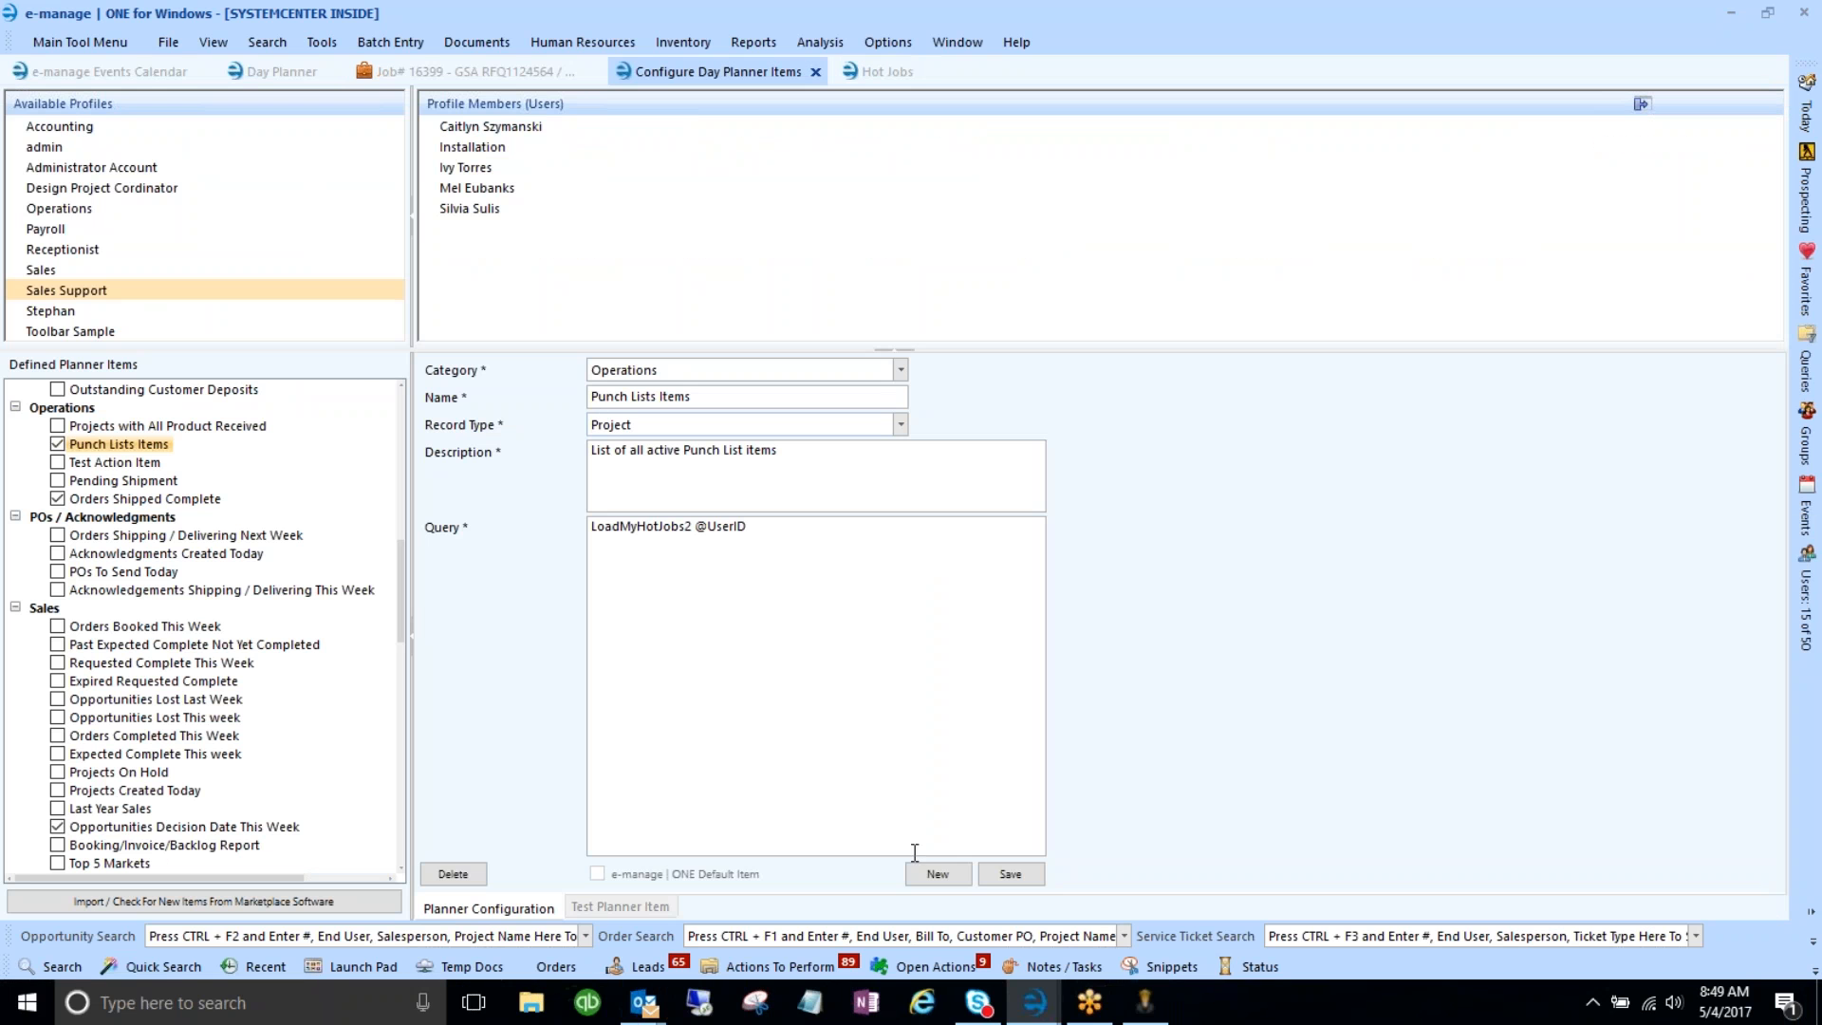
- Start a new Operations planner item named 'Sample Punch List Item', fixing the typo
left_click(939, 874)
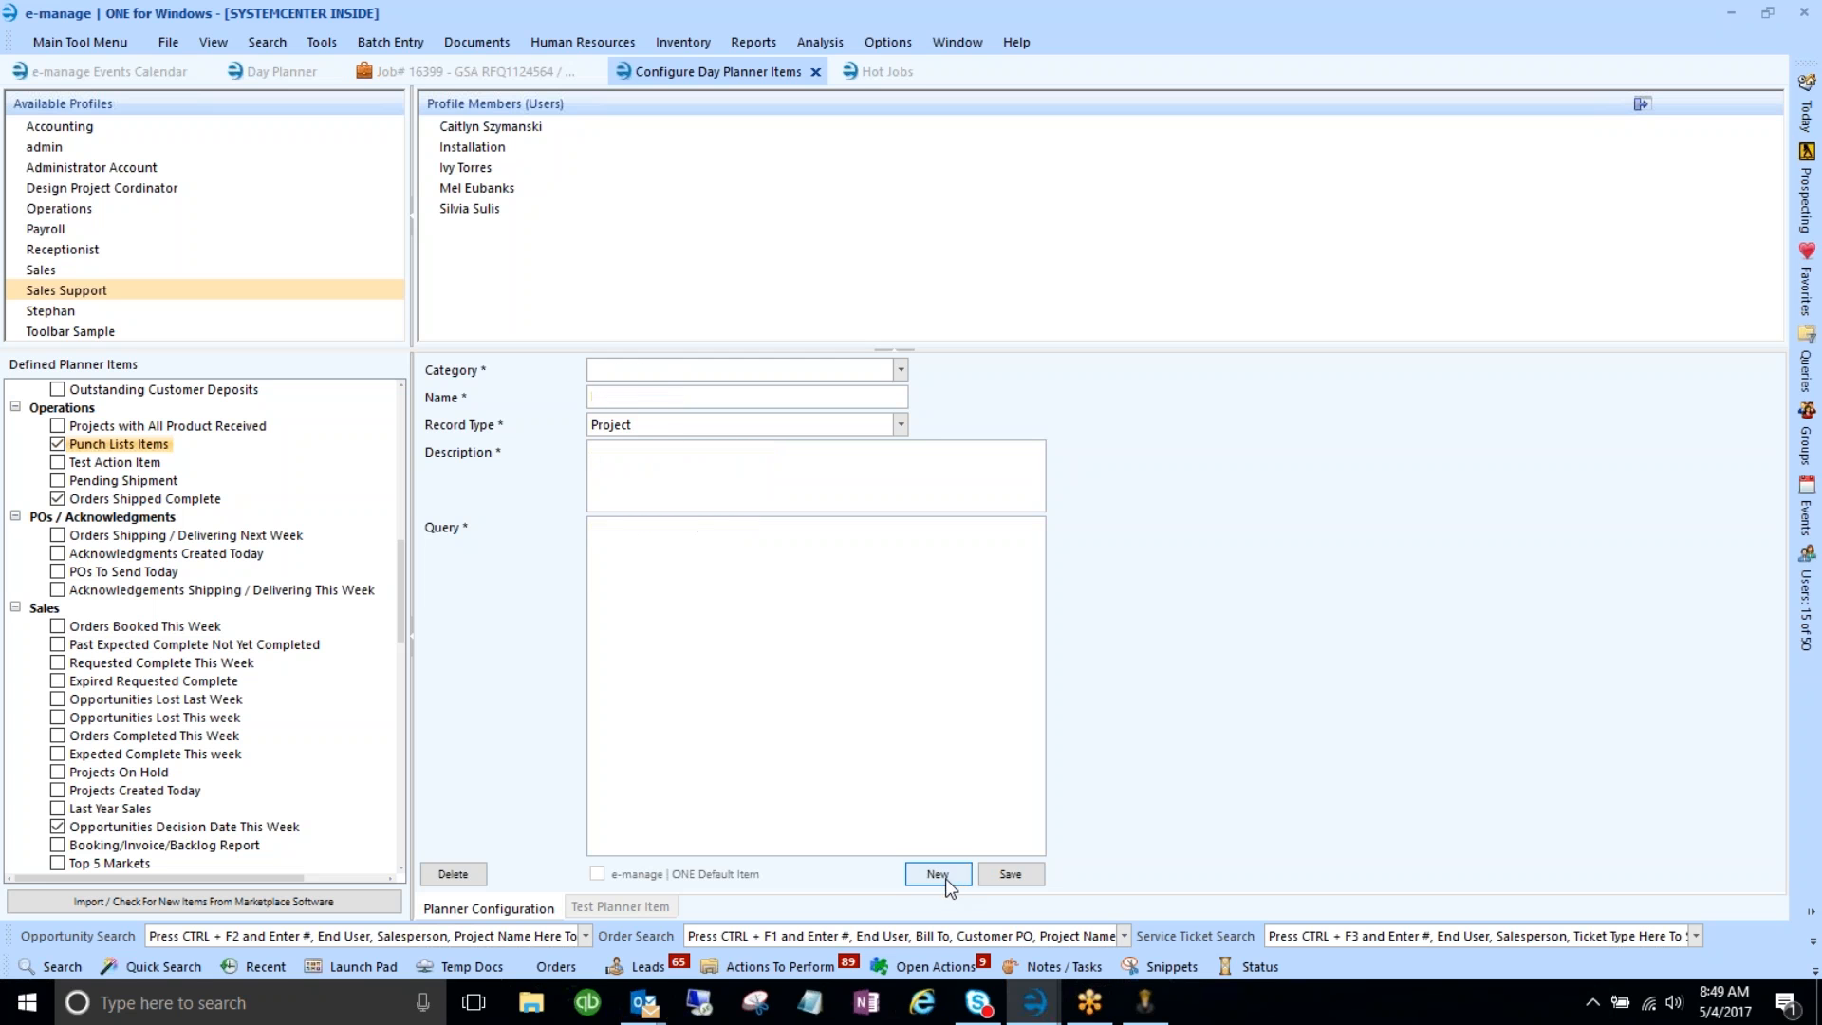
left_click(900, 369)
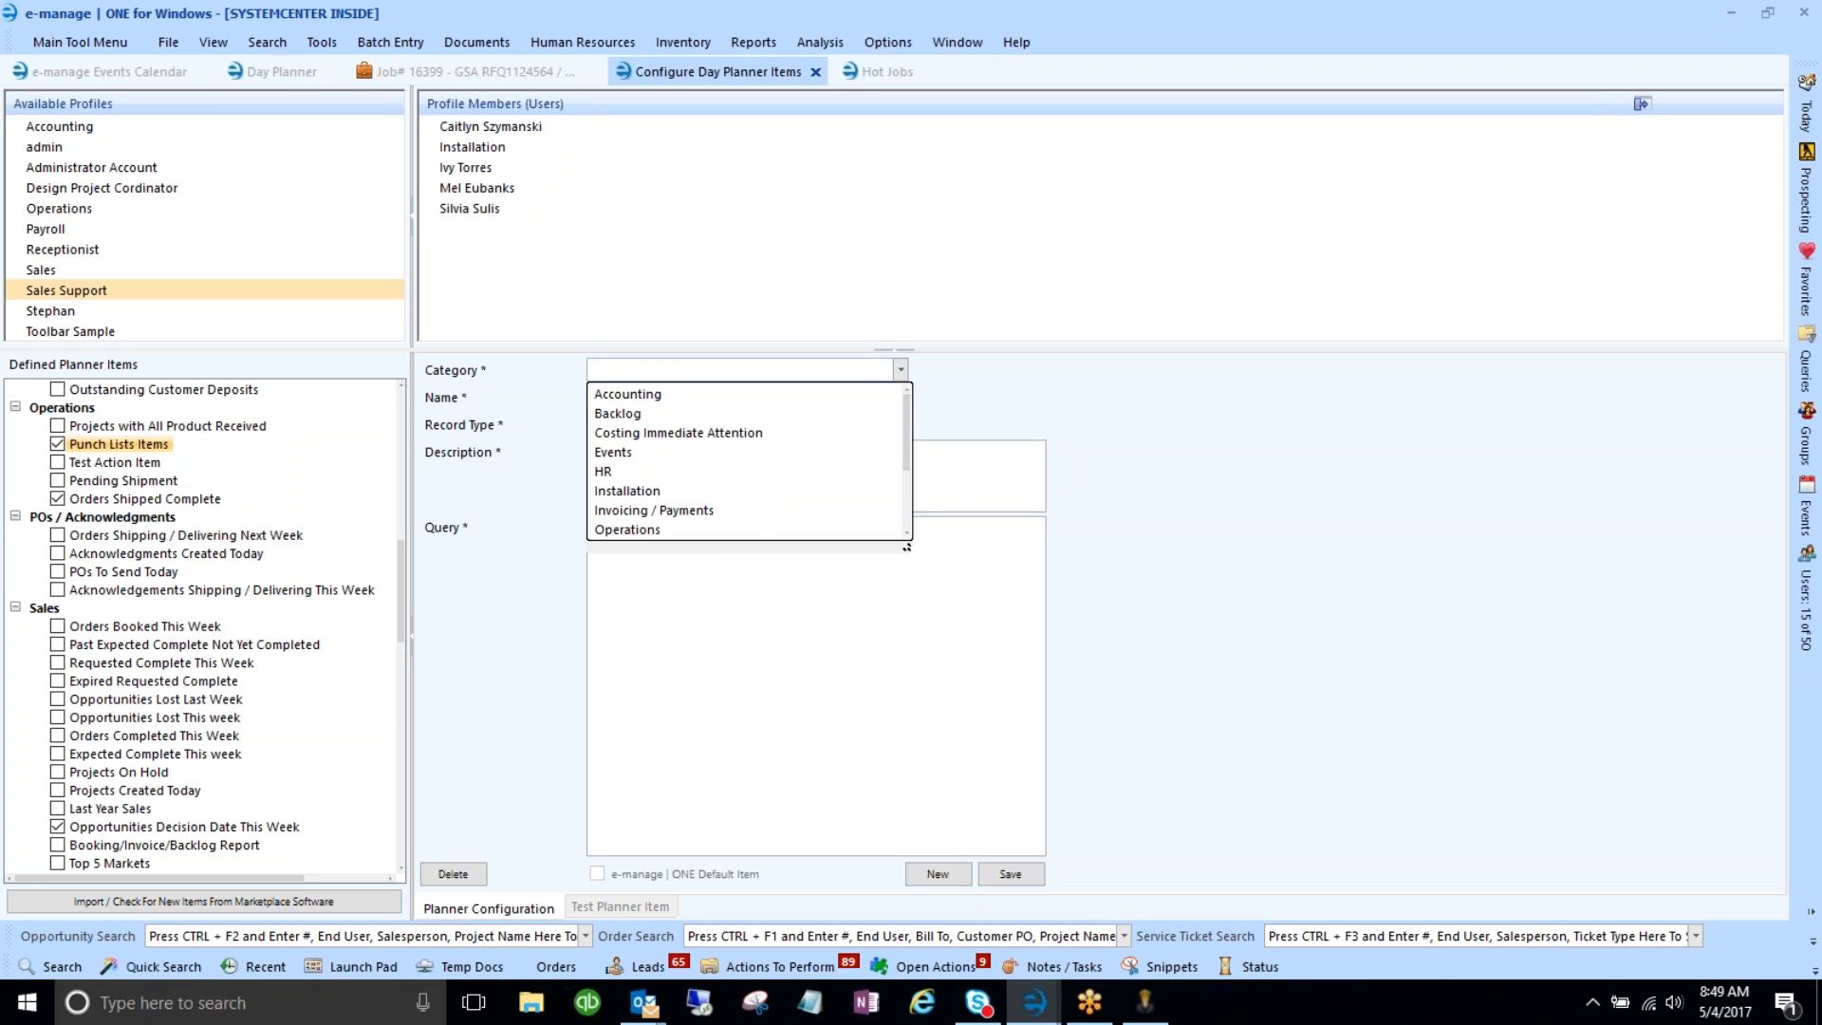
scroll(681, 526, "down", 3)
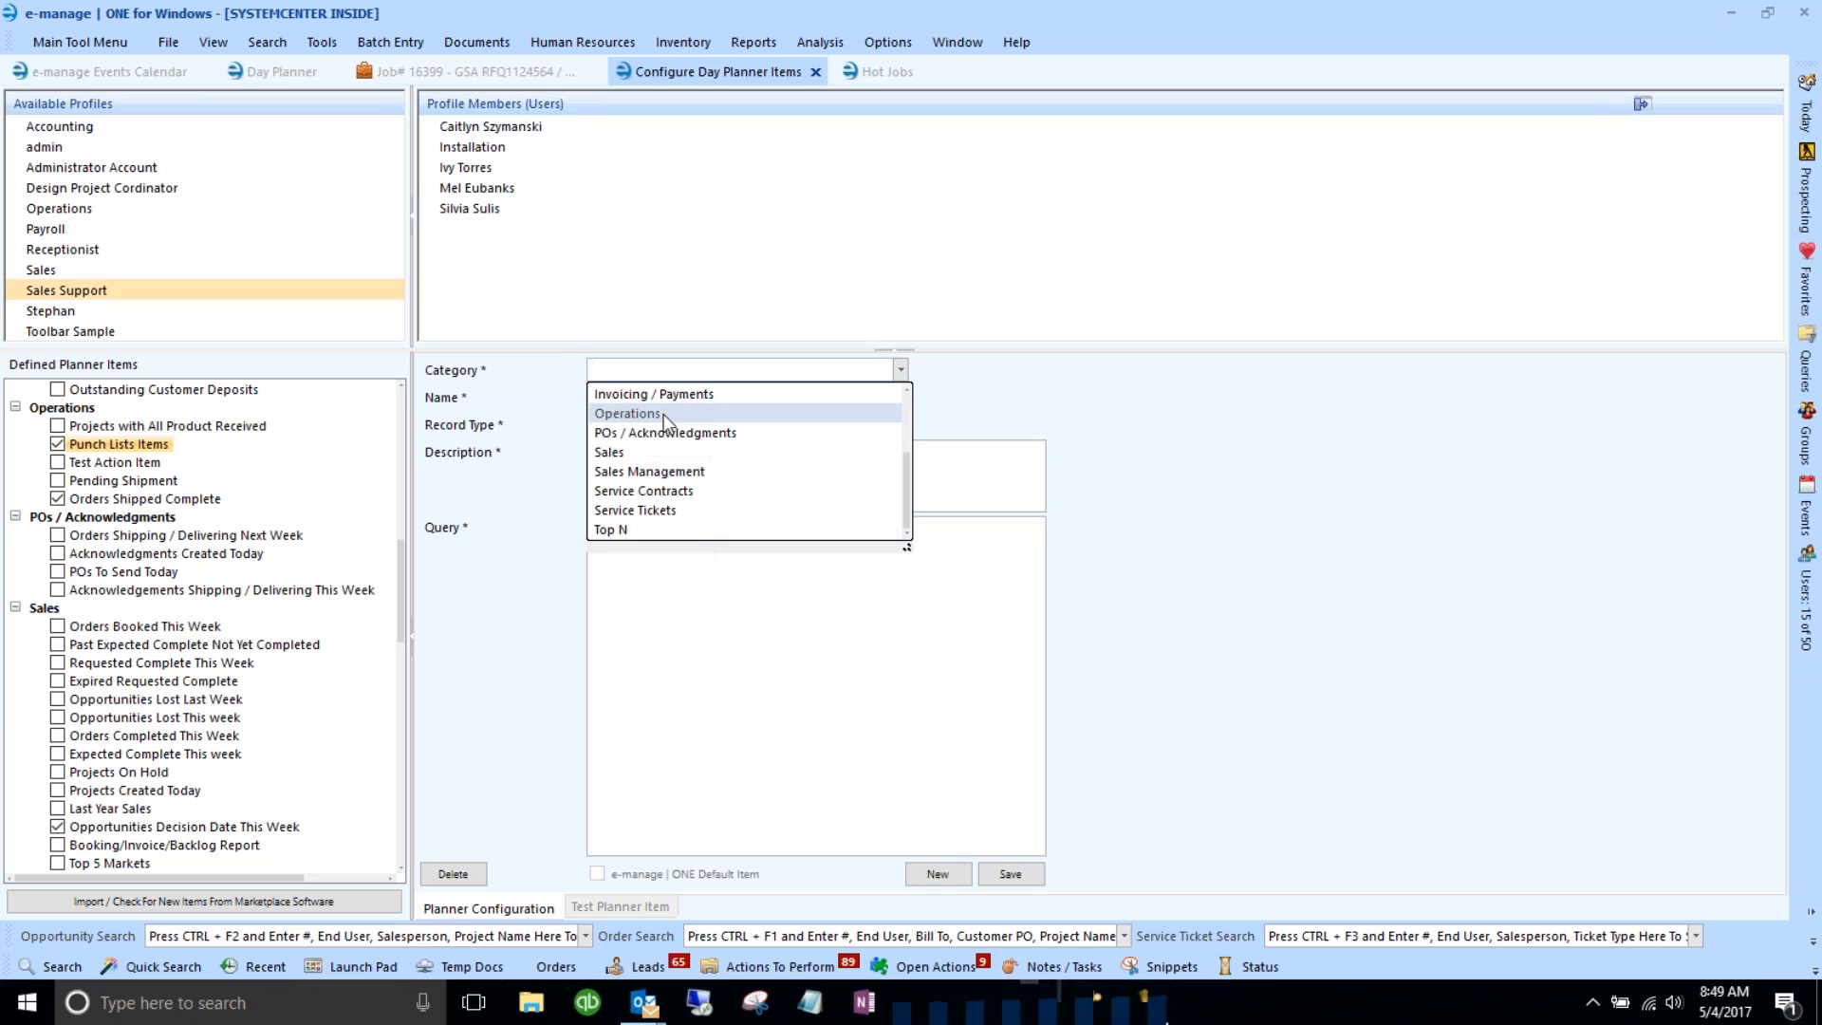
scroll(646, 471, "up", 1)
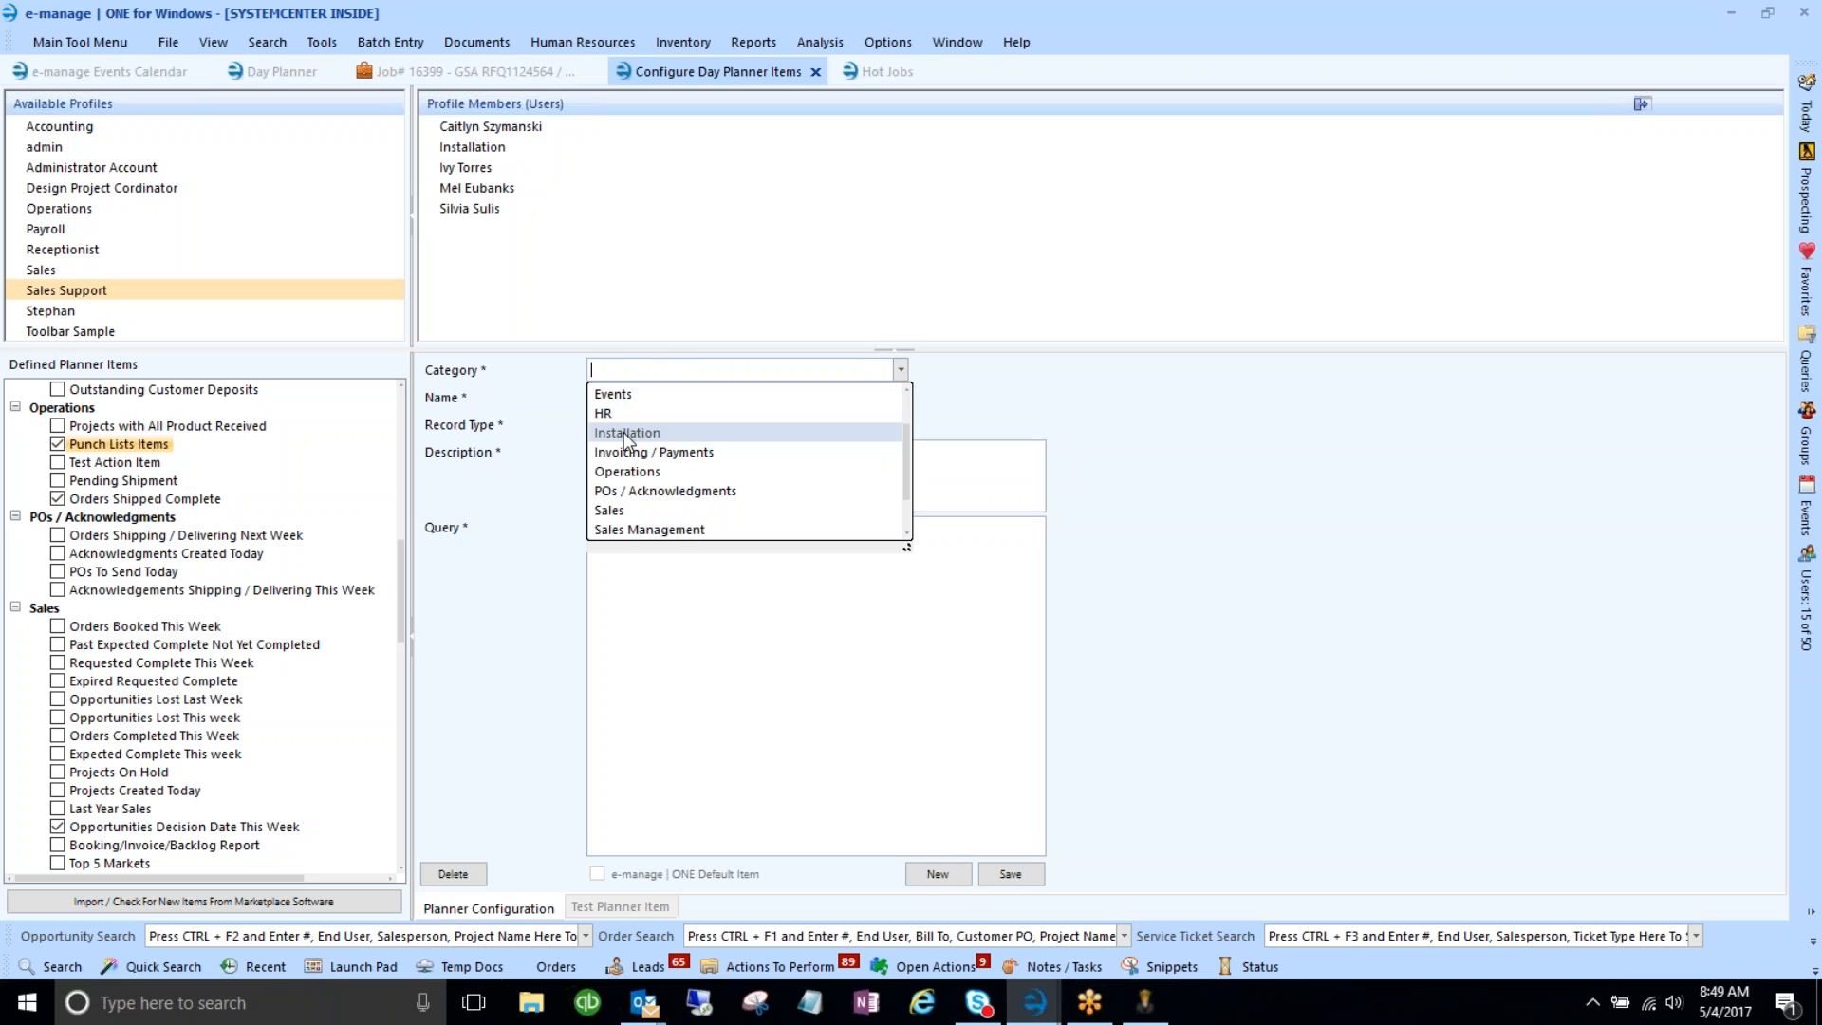
left_click(637, 471)
left_click(618, 400)
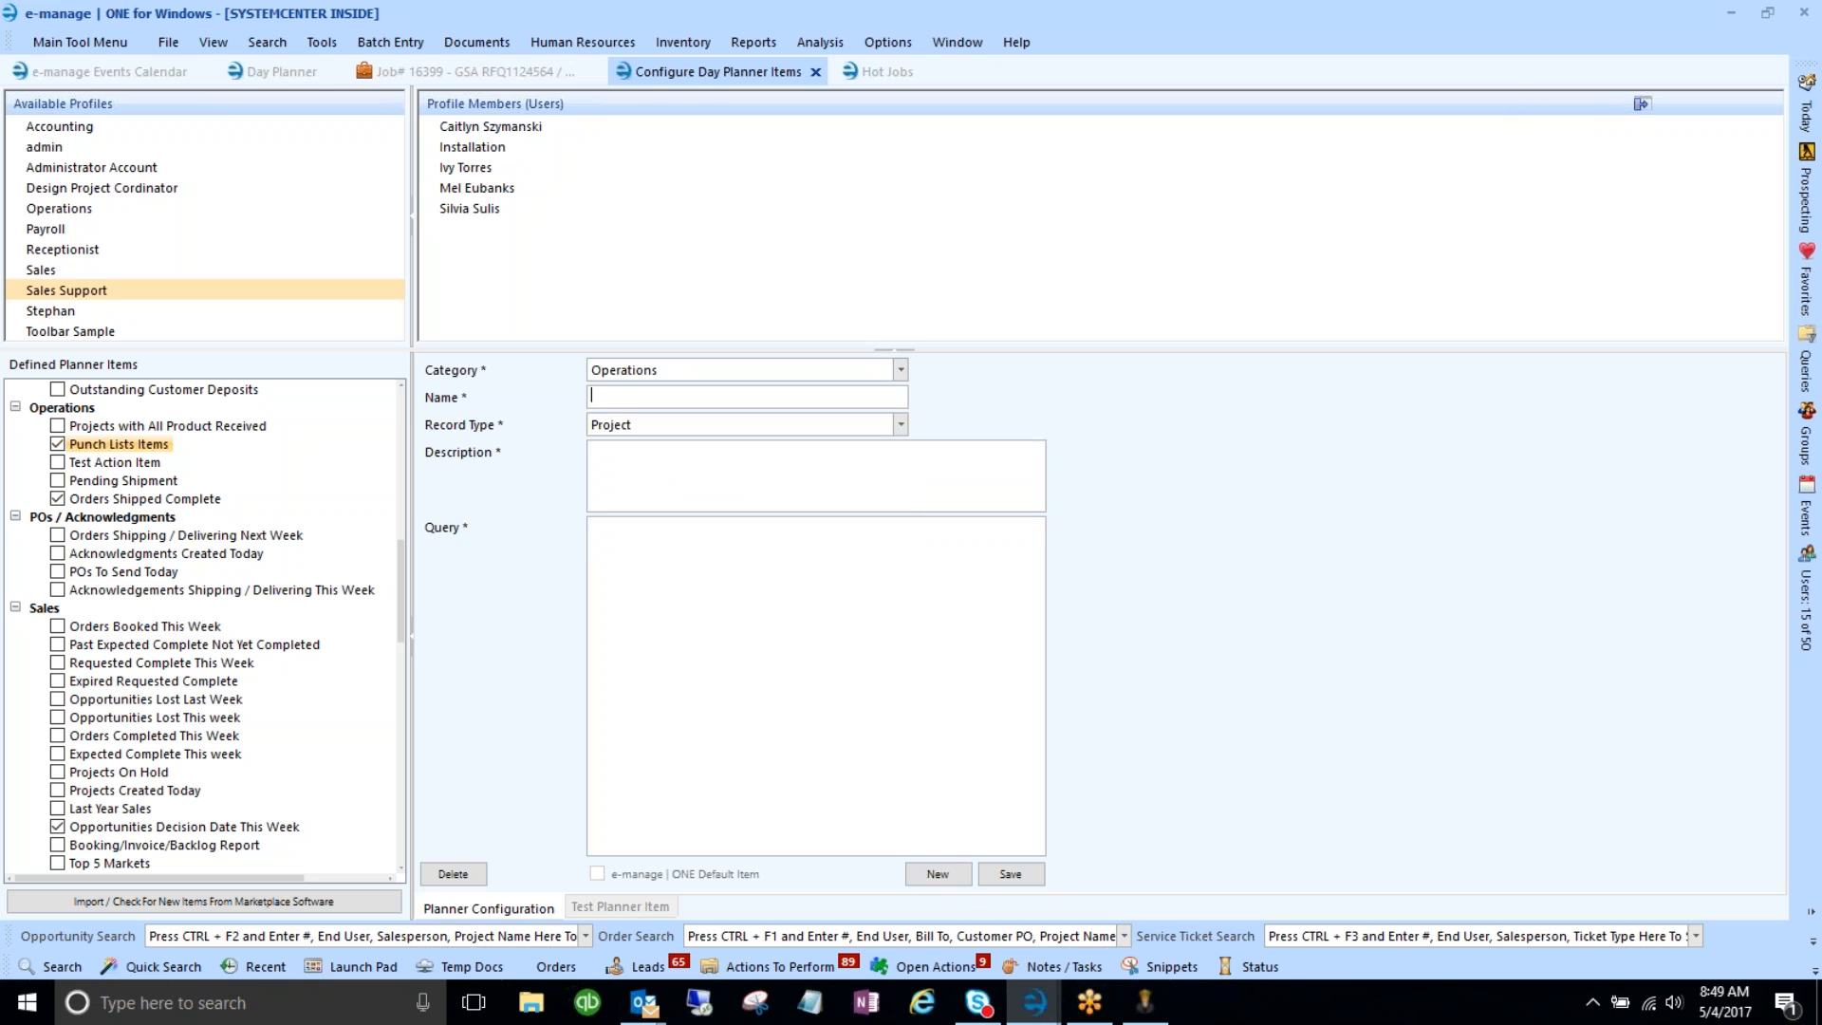
type("Sample Puch List It")
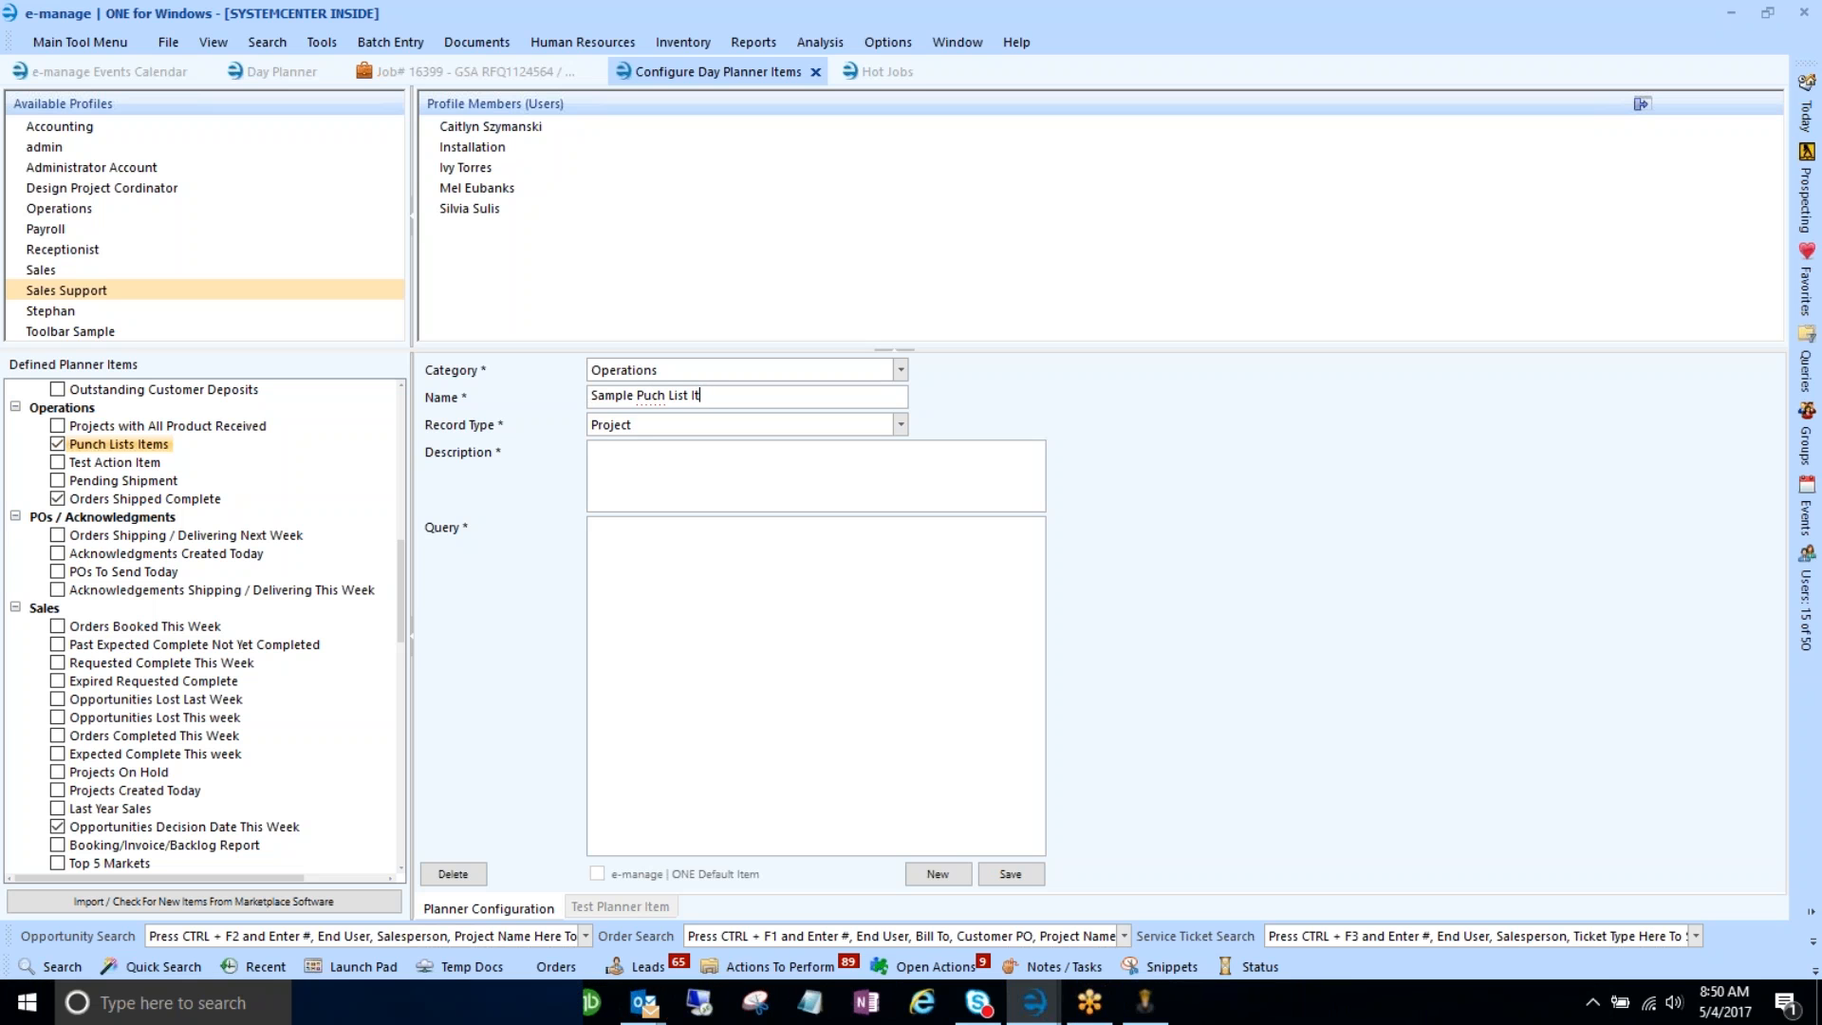
key("BackSpace")
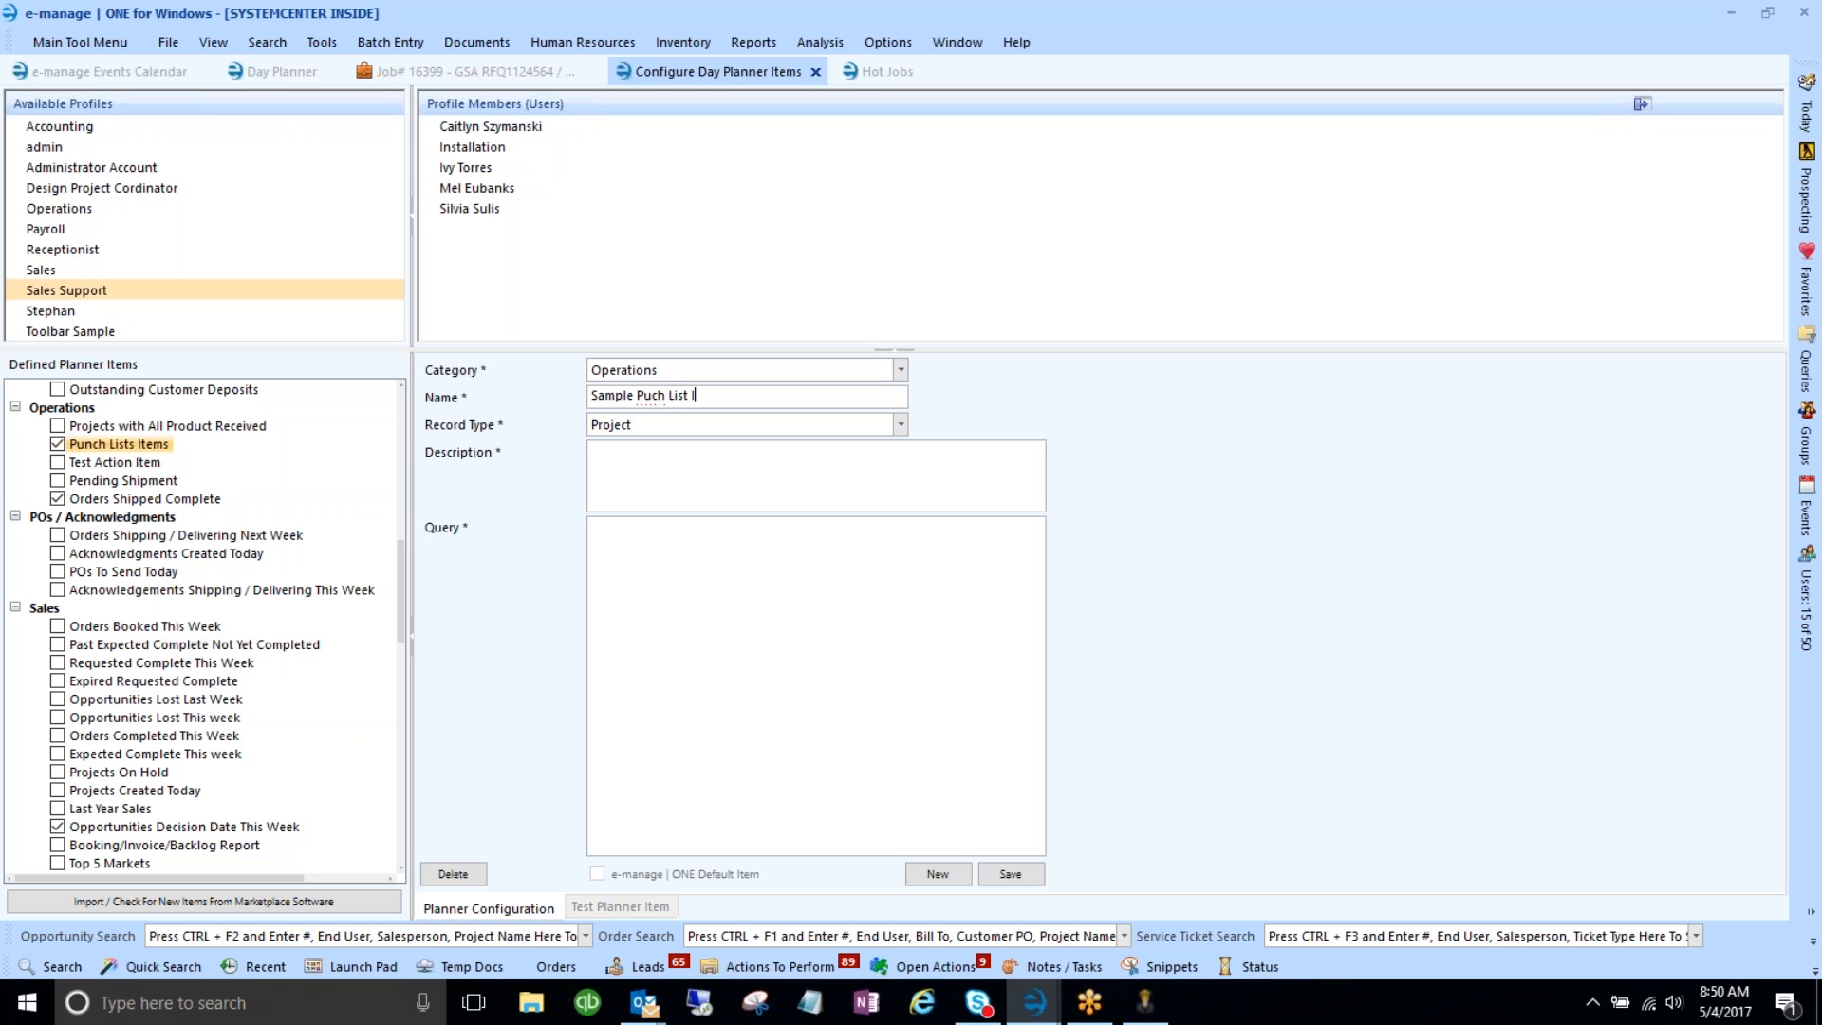
key("Left")
key("Left")
key("Left")
key("Left")
key("Left")
key("Left")
key("Left")
key("Left")
key("Left")
type("n")
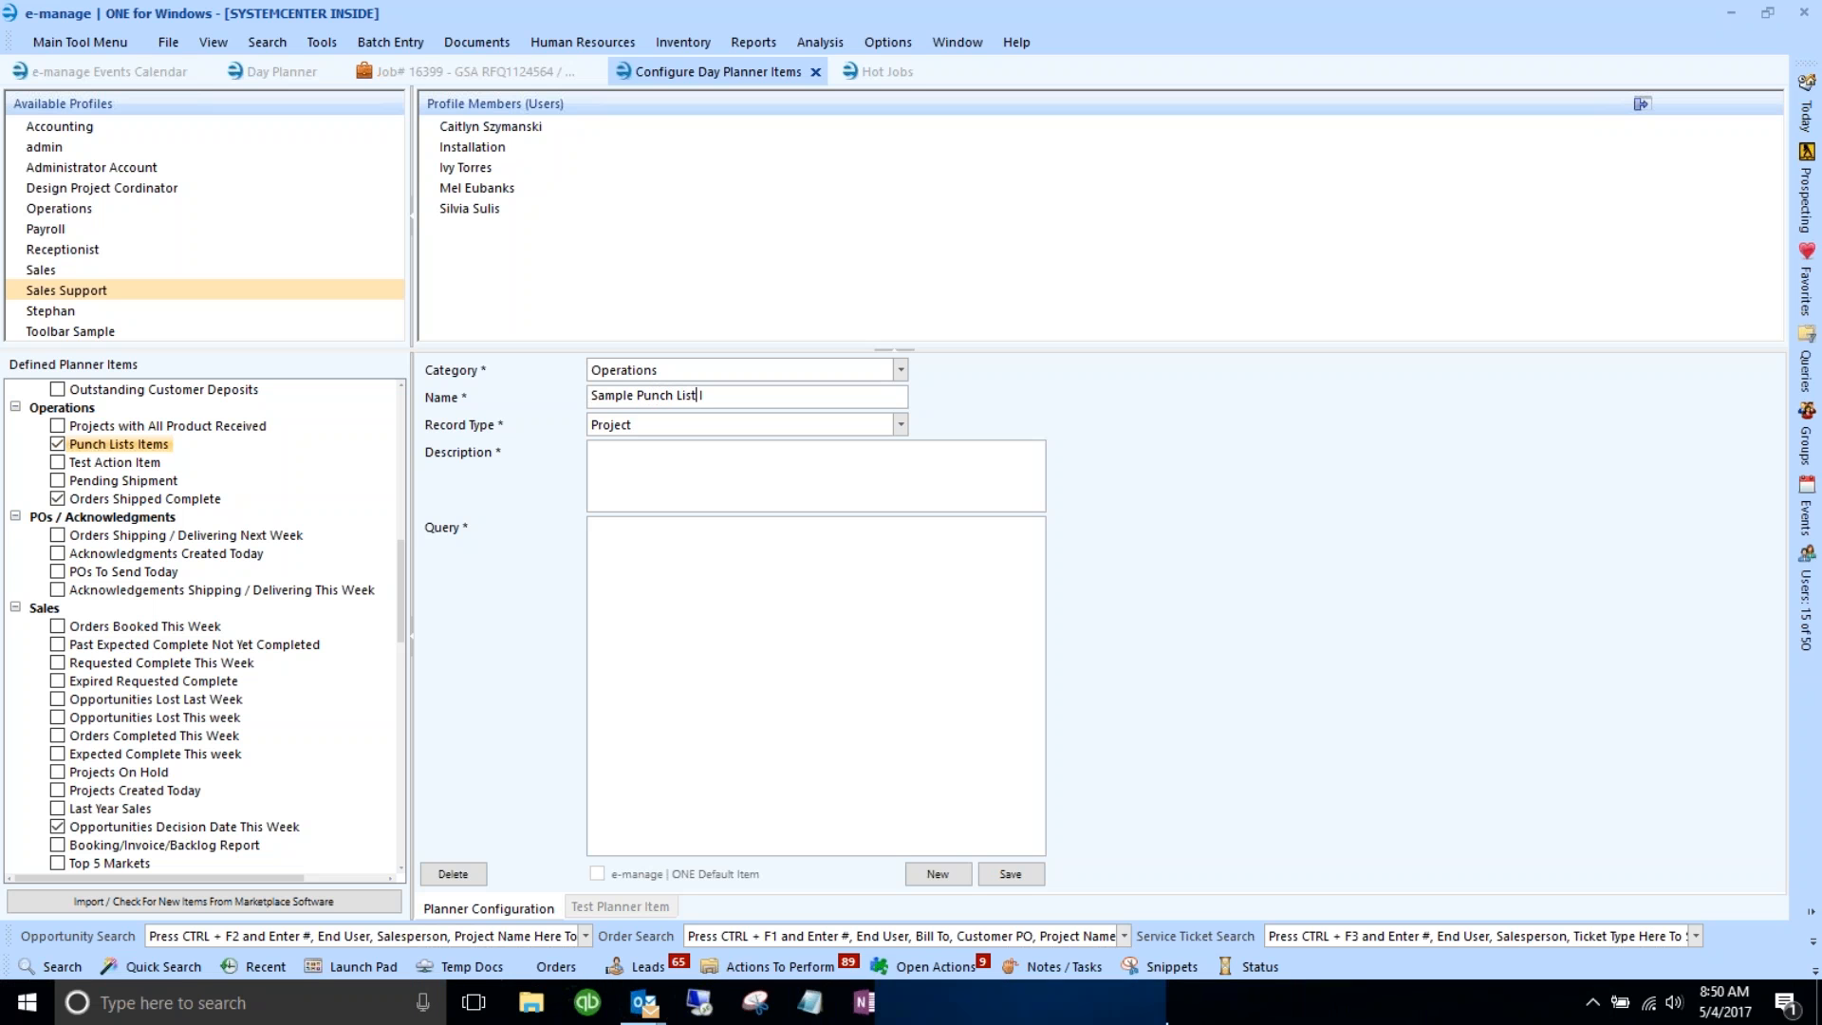
type("tem")
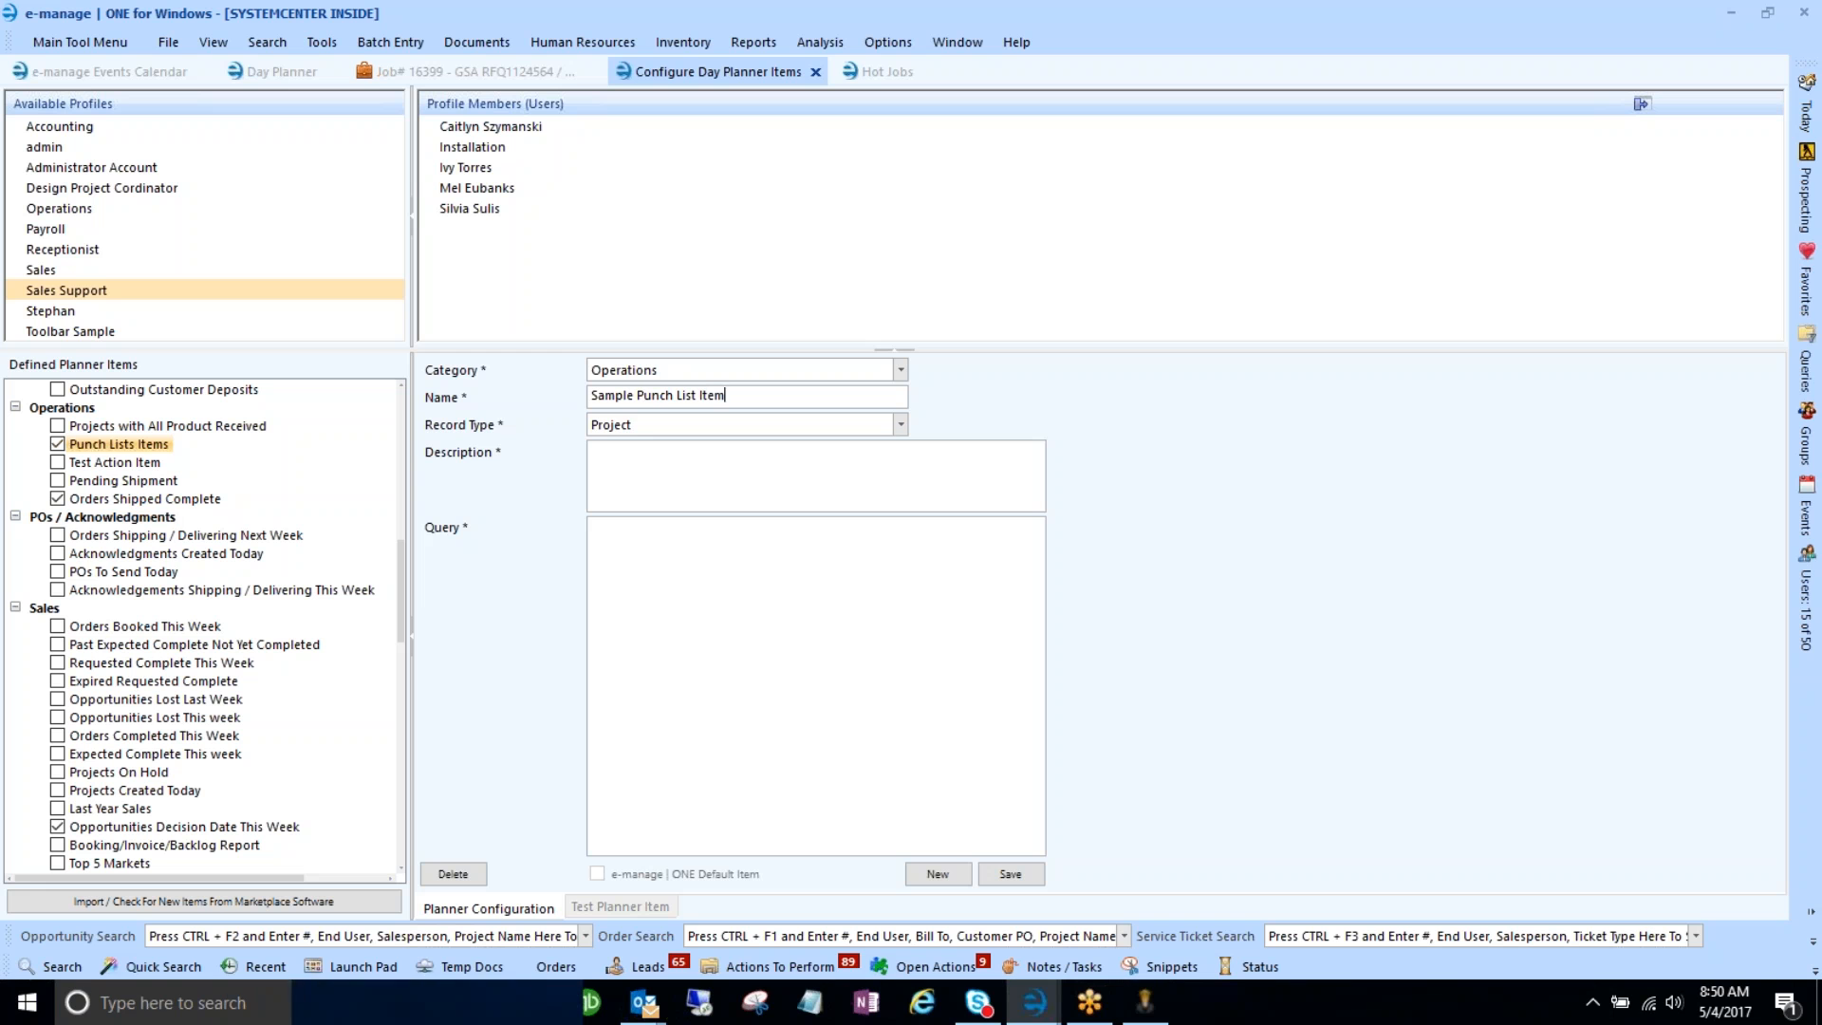
- Keep record type Project, add description 'List of all outstanding Punch List', and paste the LoadMyHotJobs2 4 query
left_click(899, 424)
left_click(634, 446)
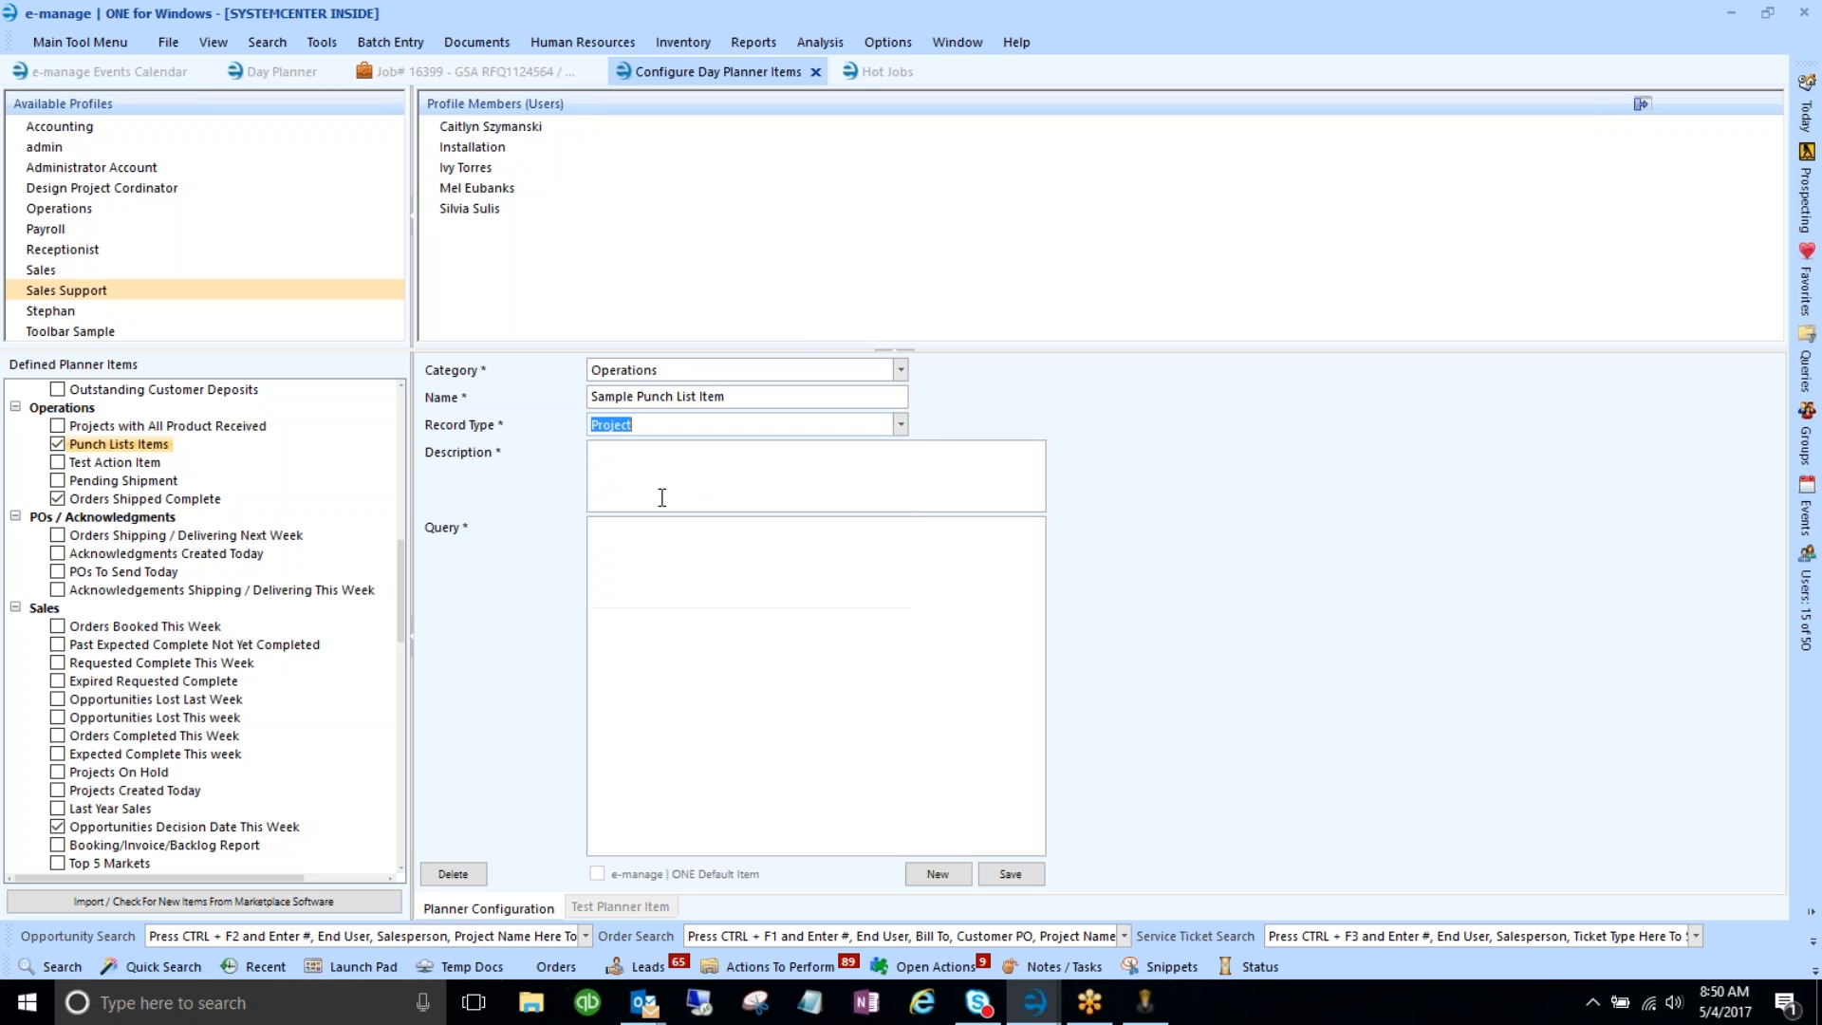
left_click(687, 481)
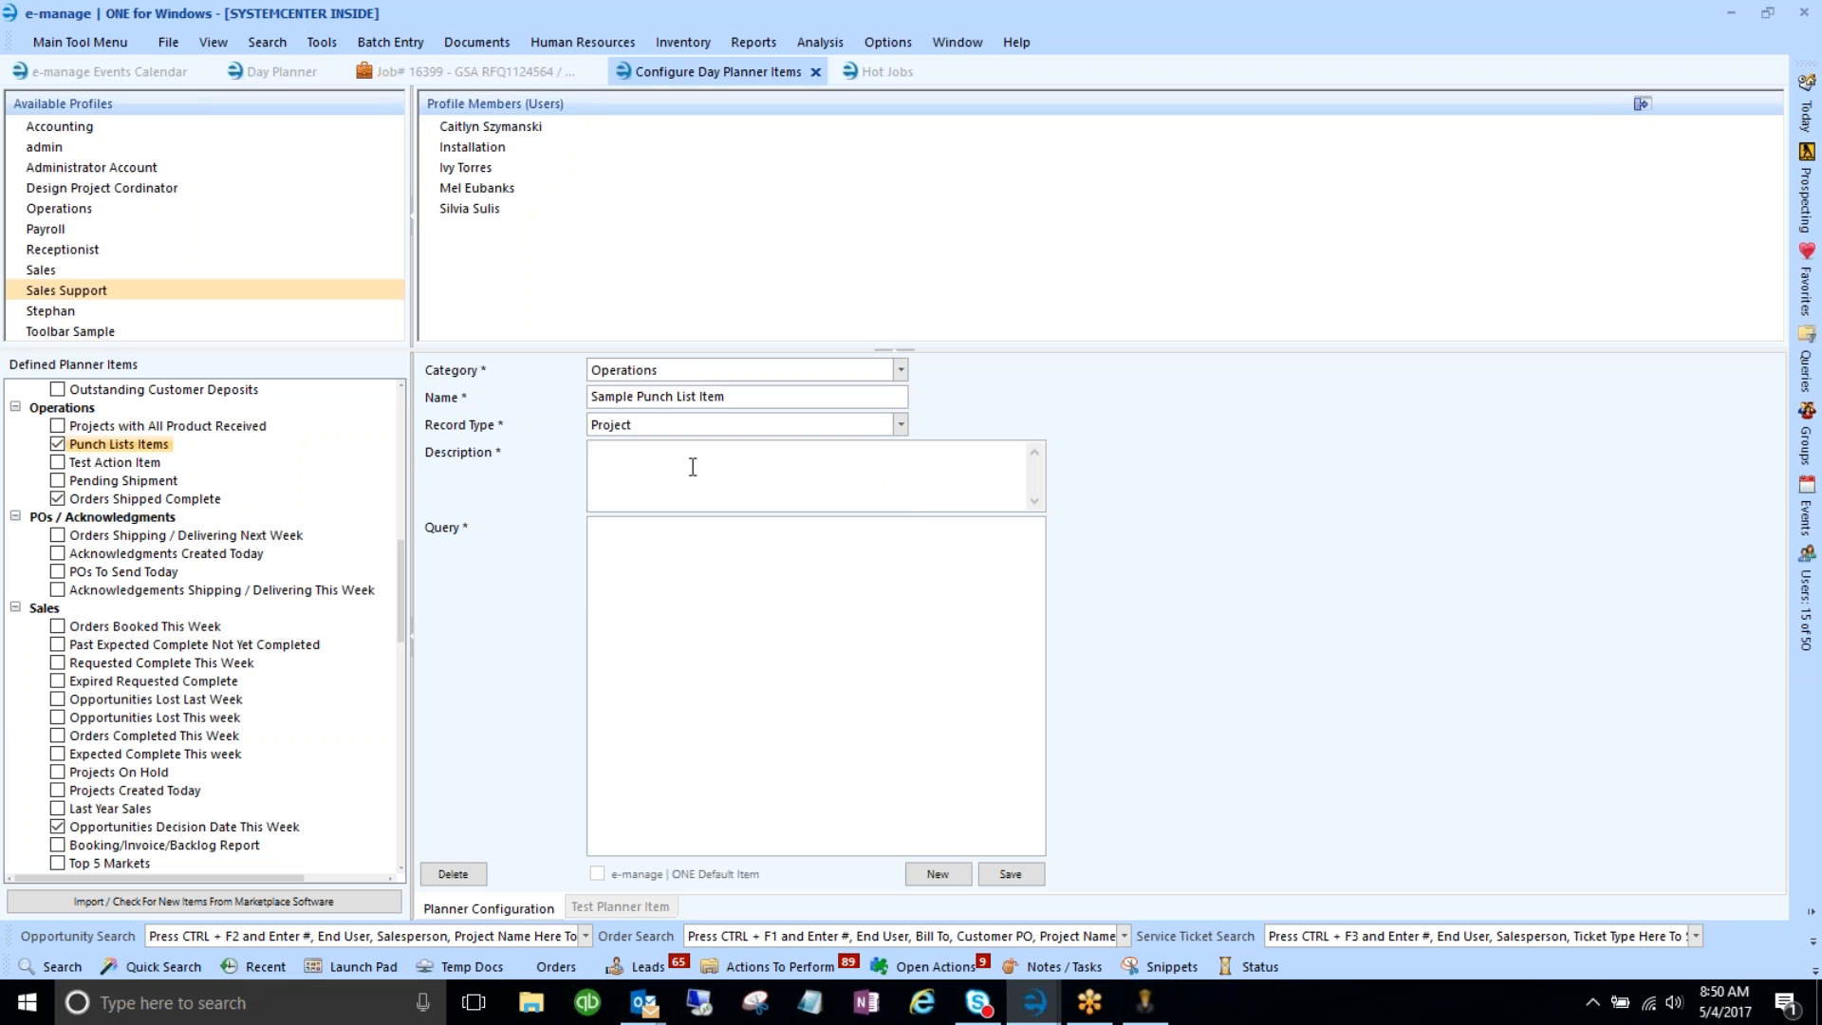
type("List ")
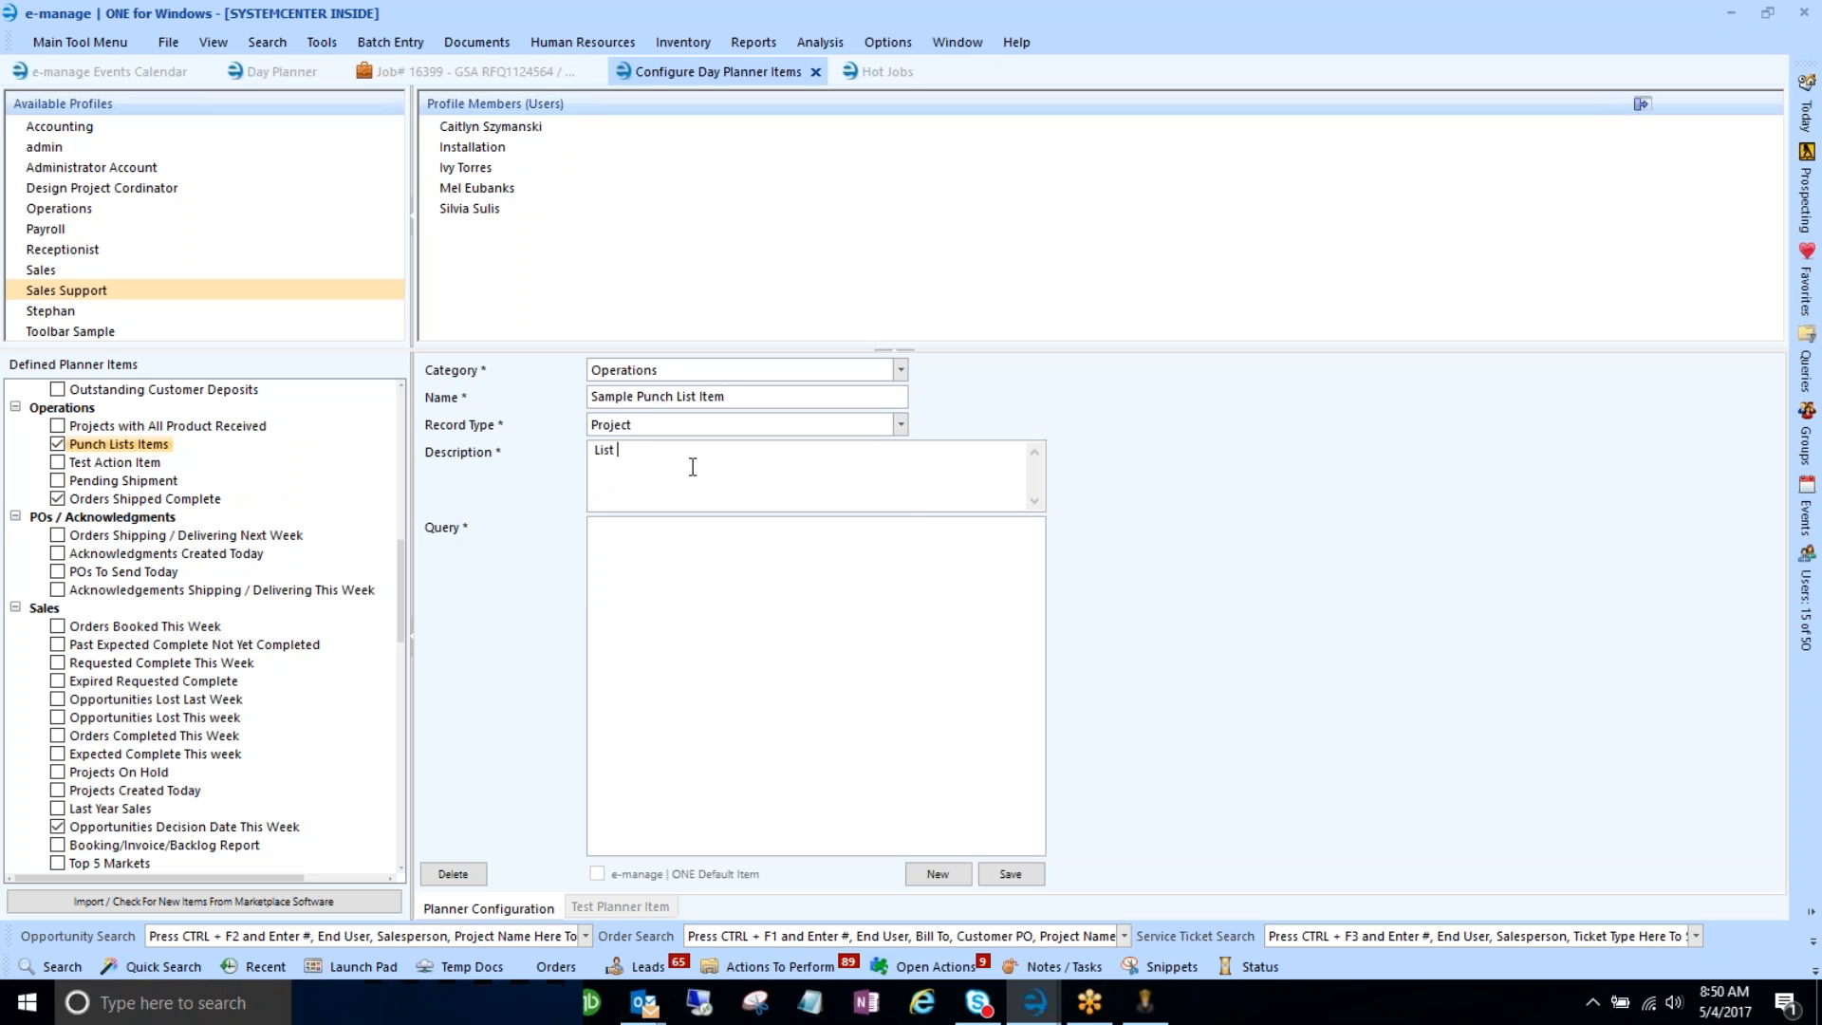
type("of all out")
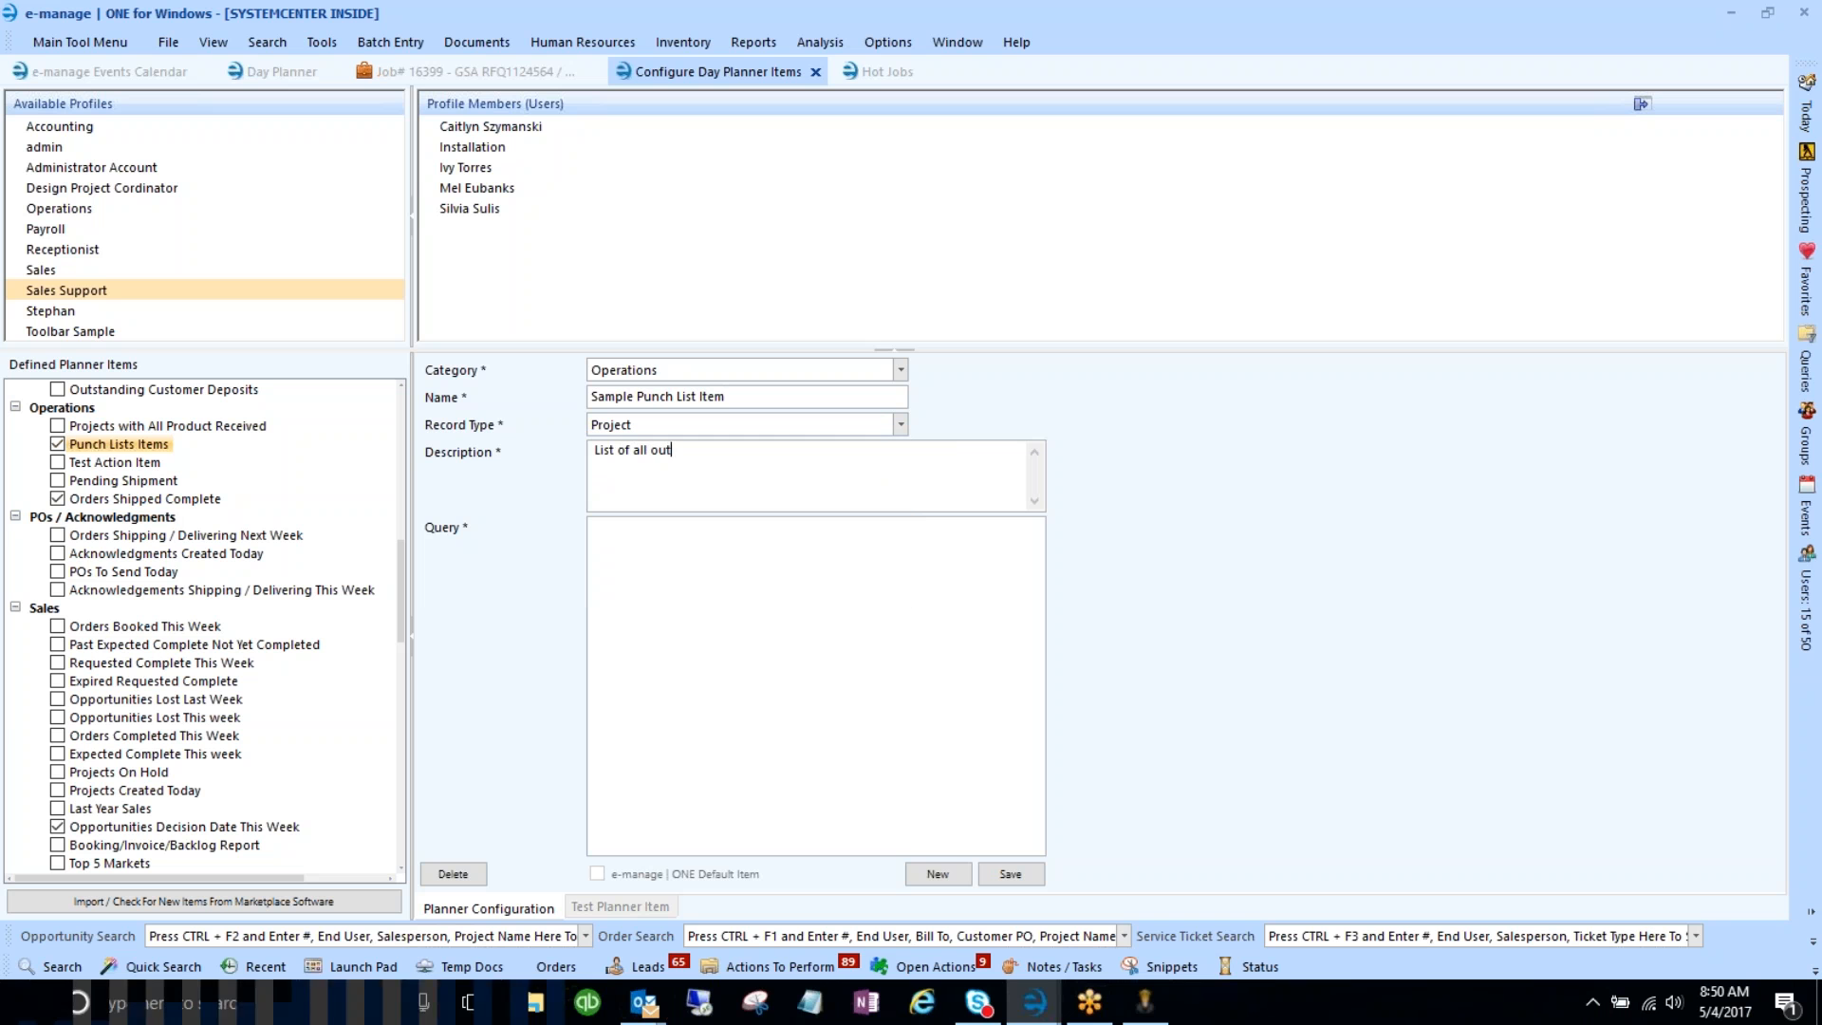
type("standing ")
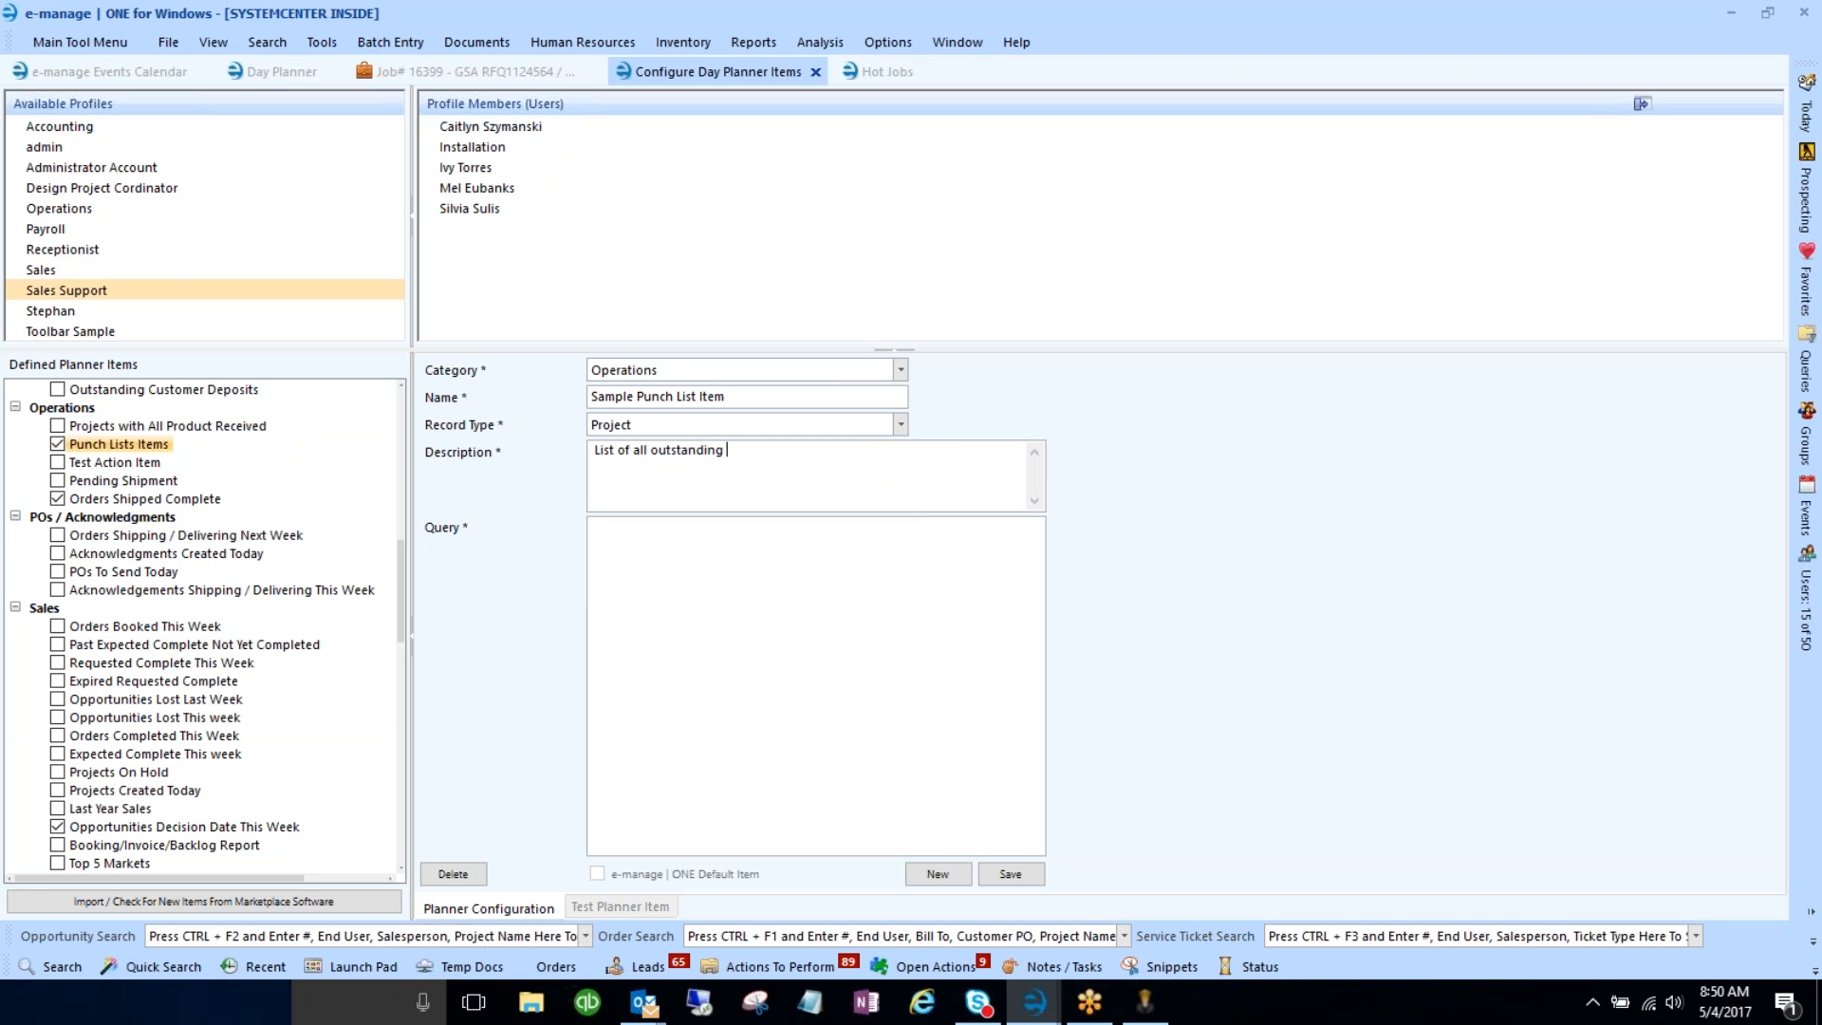
type("Punc")
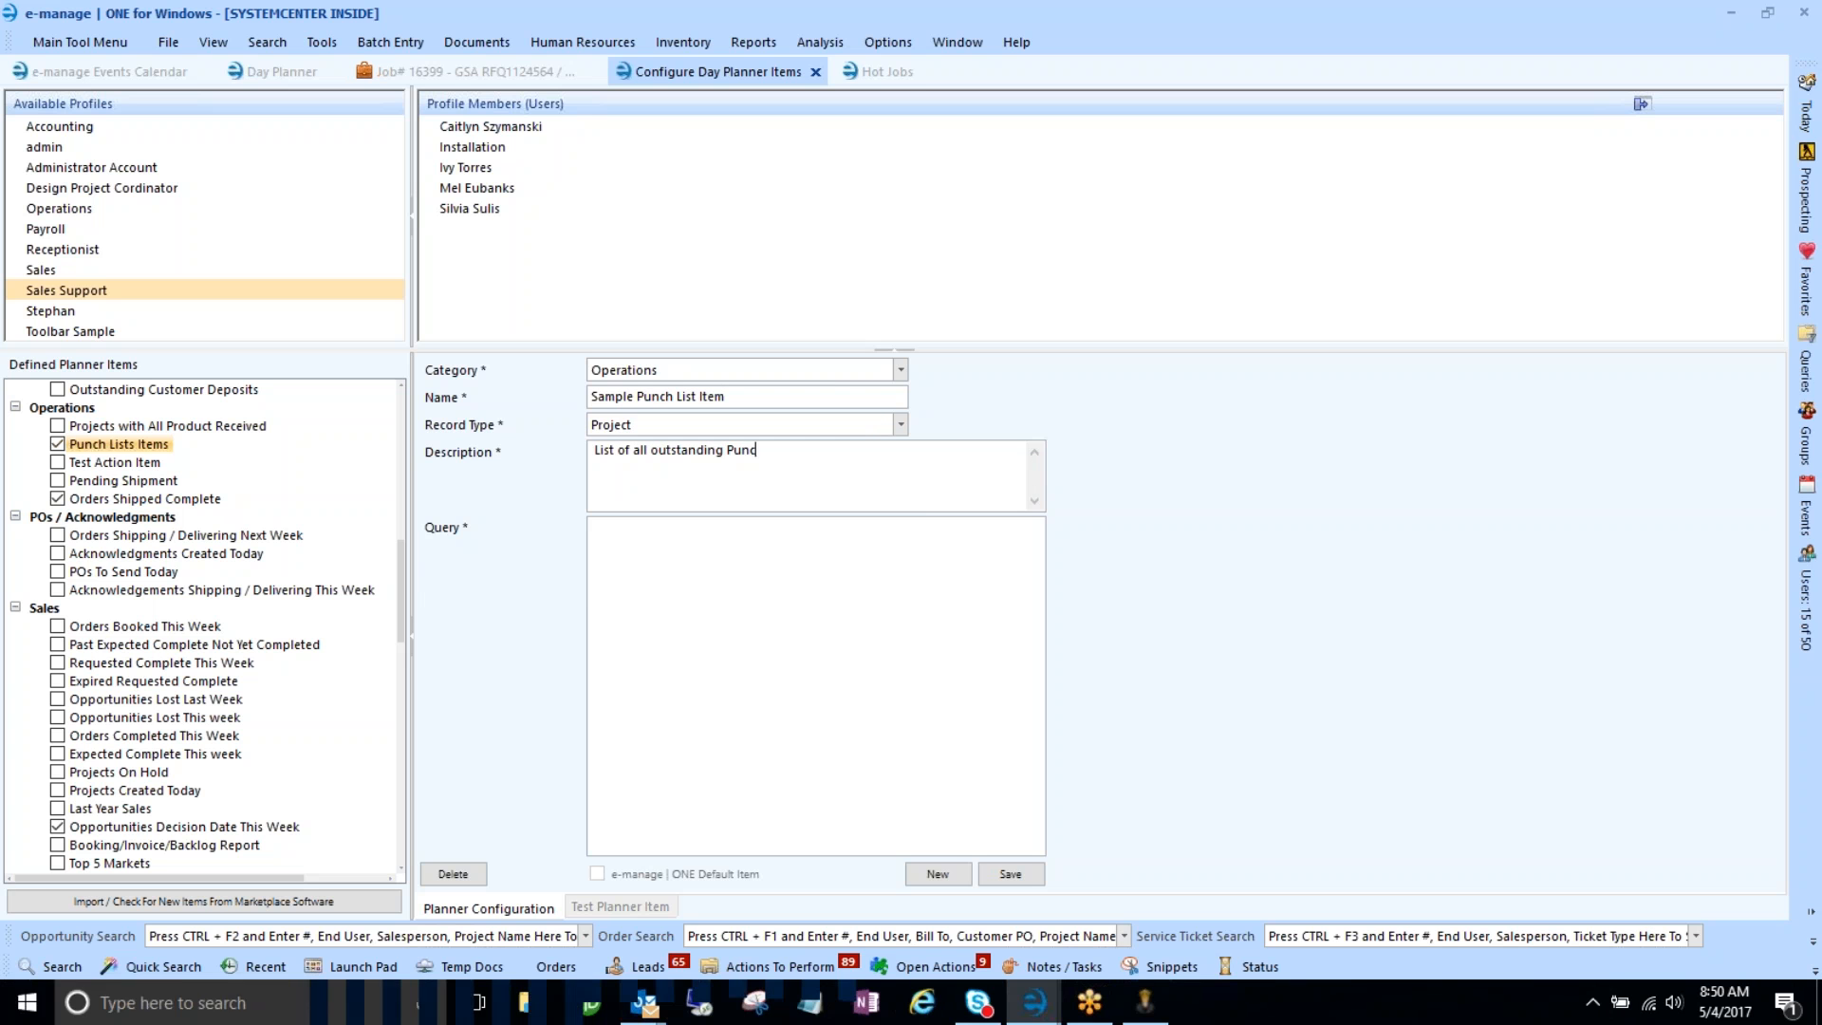
type("h Lists")
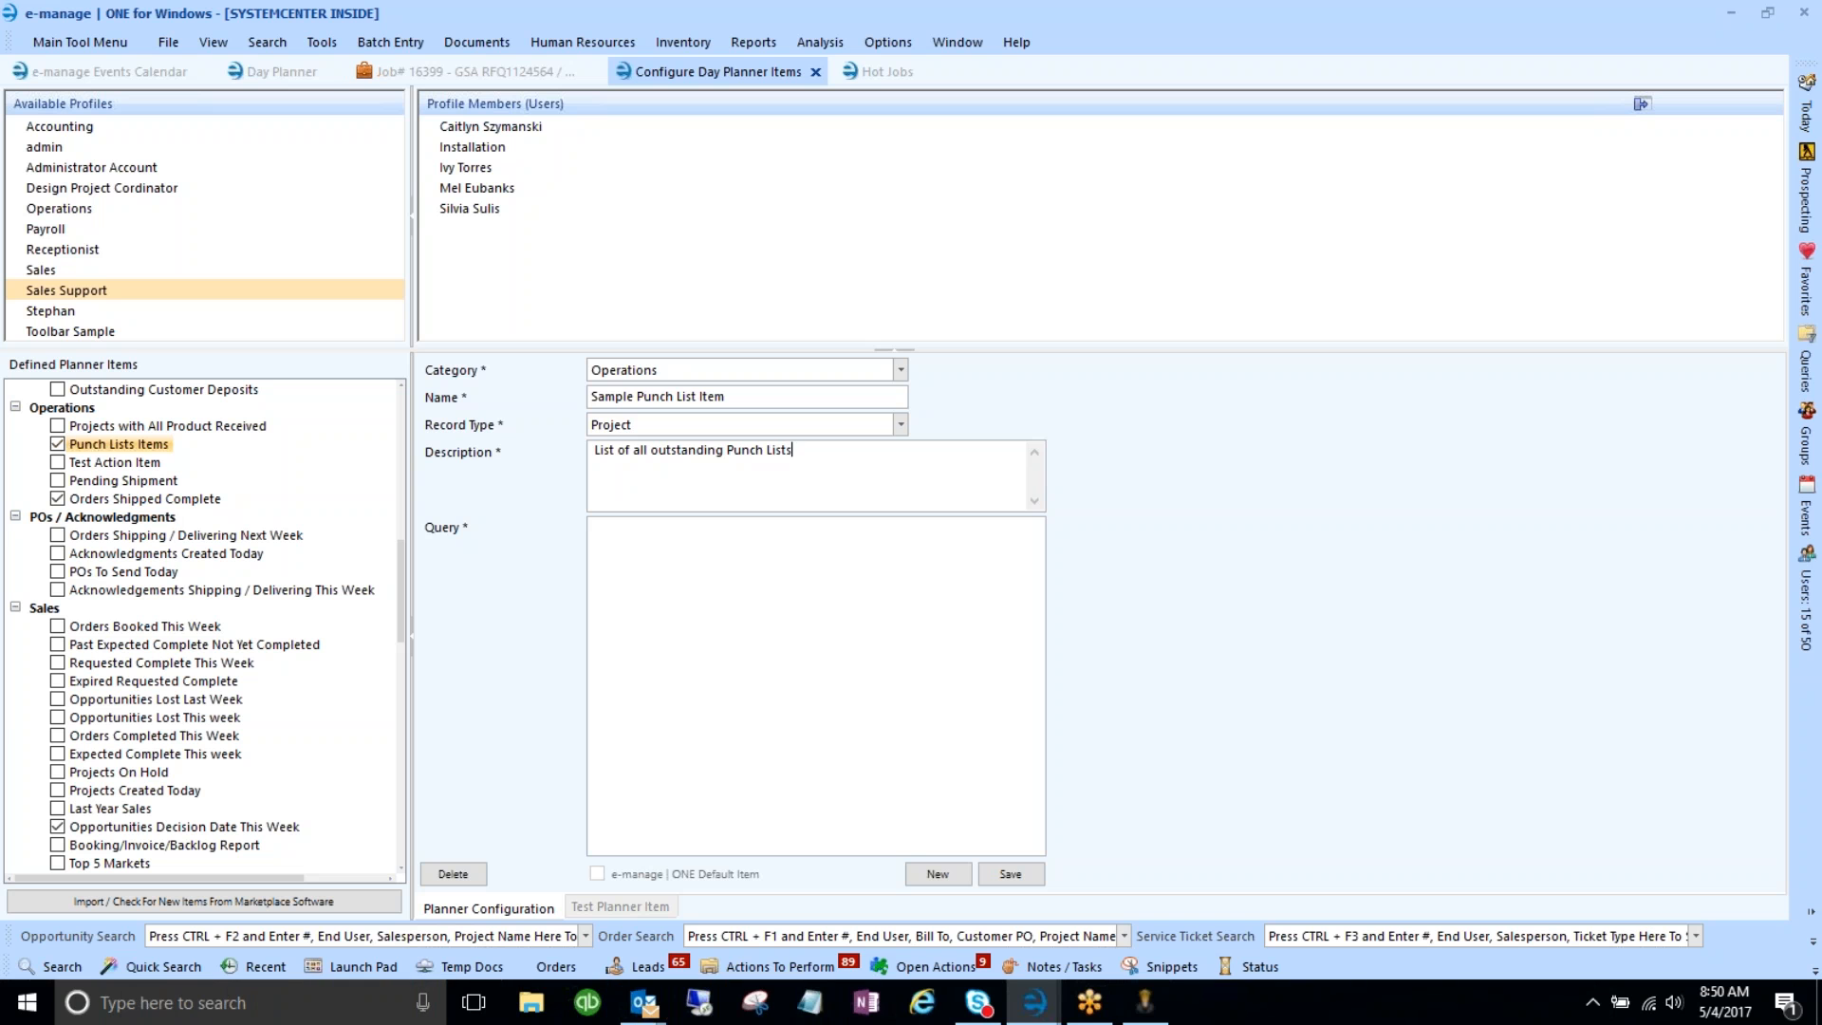
left_click(659, 557)
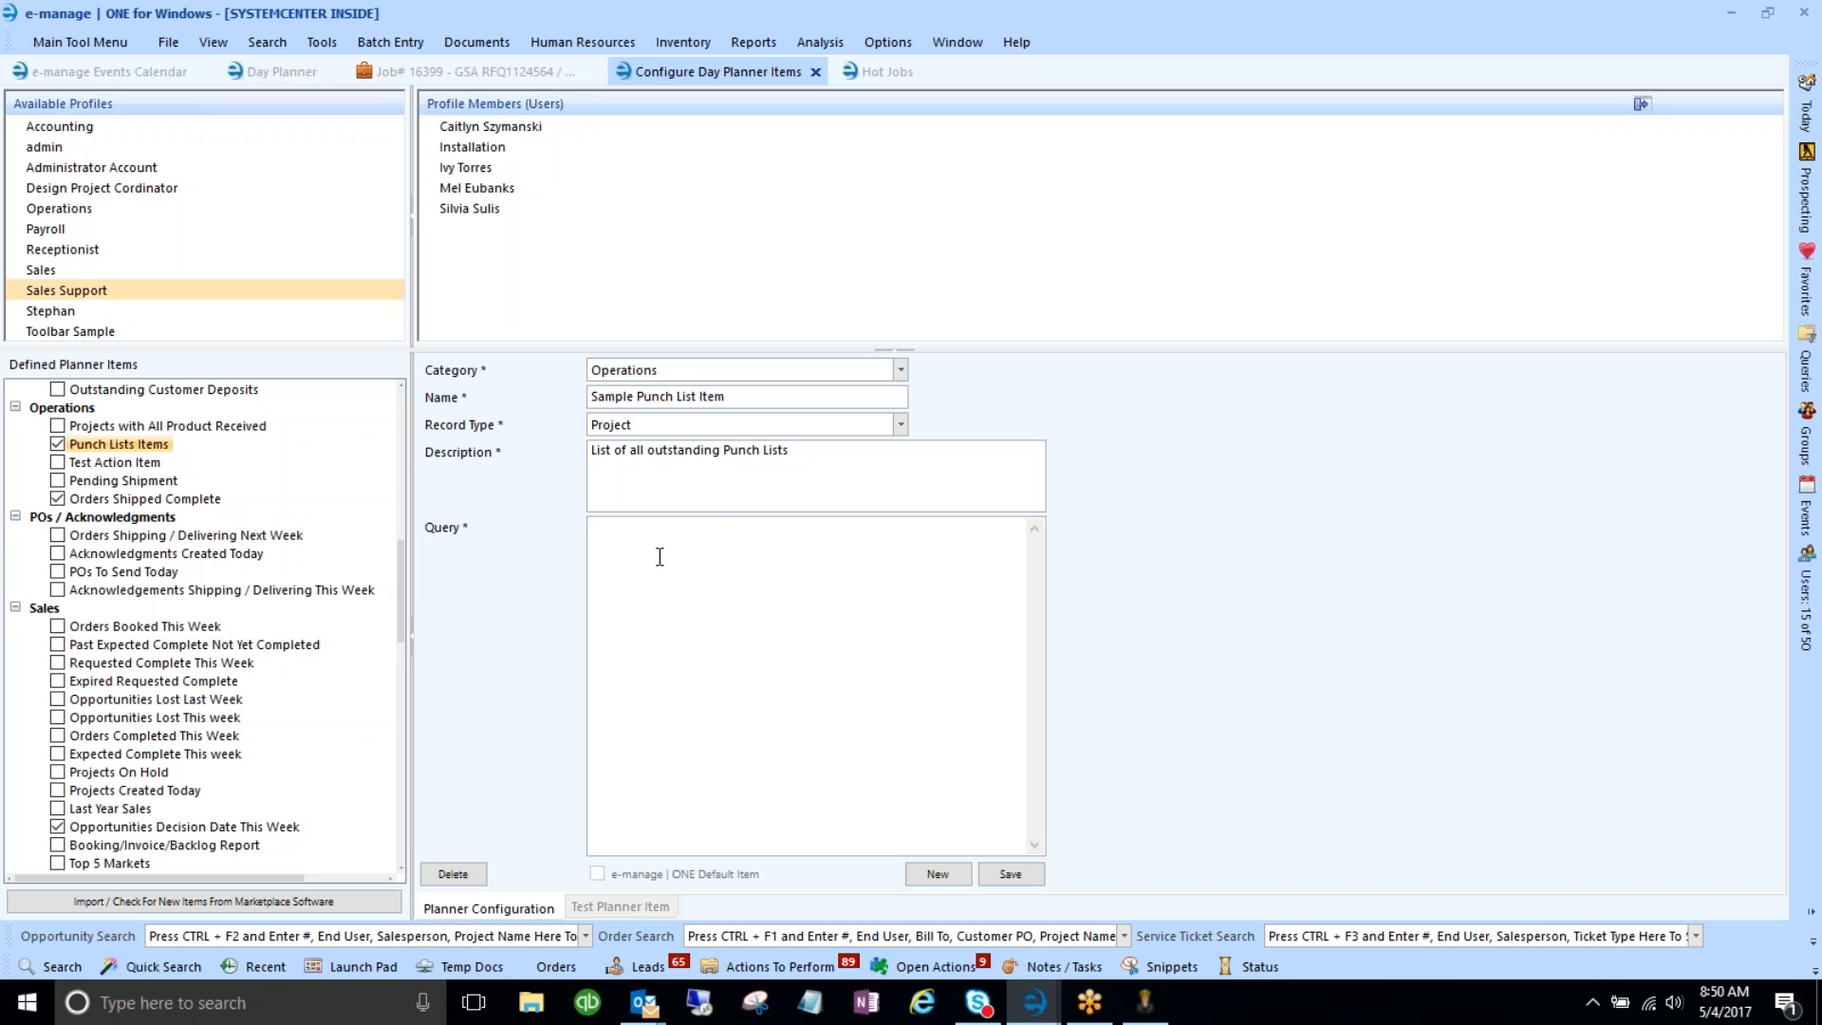
type("LoadMyHotJobs2 4")
- Save the item, add it to the selected profiles, and select Sample Punch List Item
left_click(1001, 875)
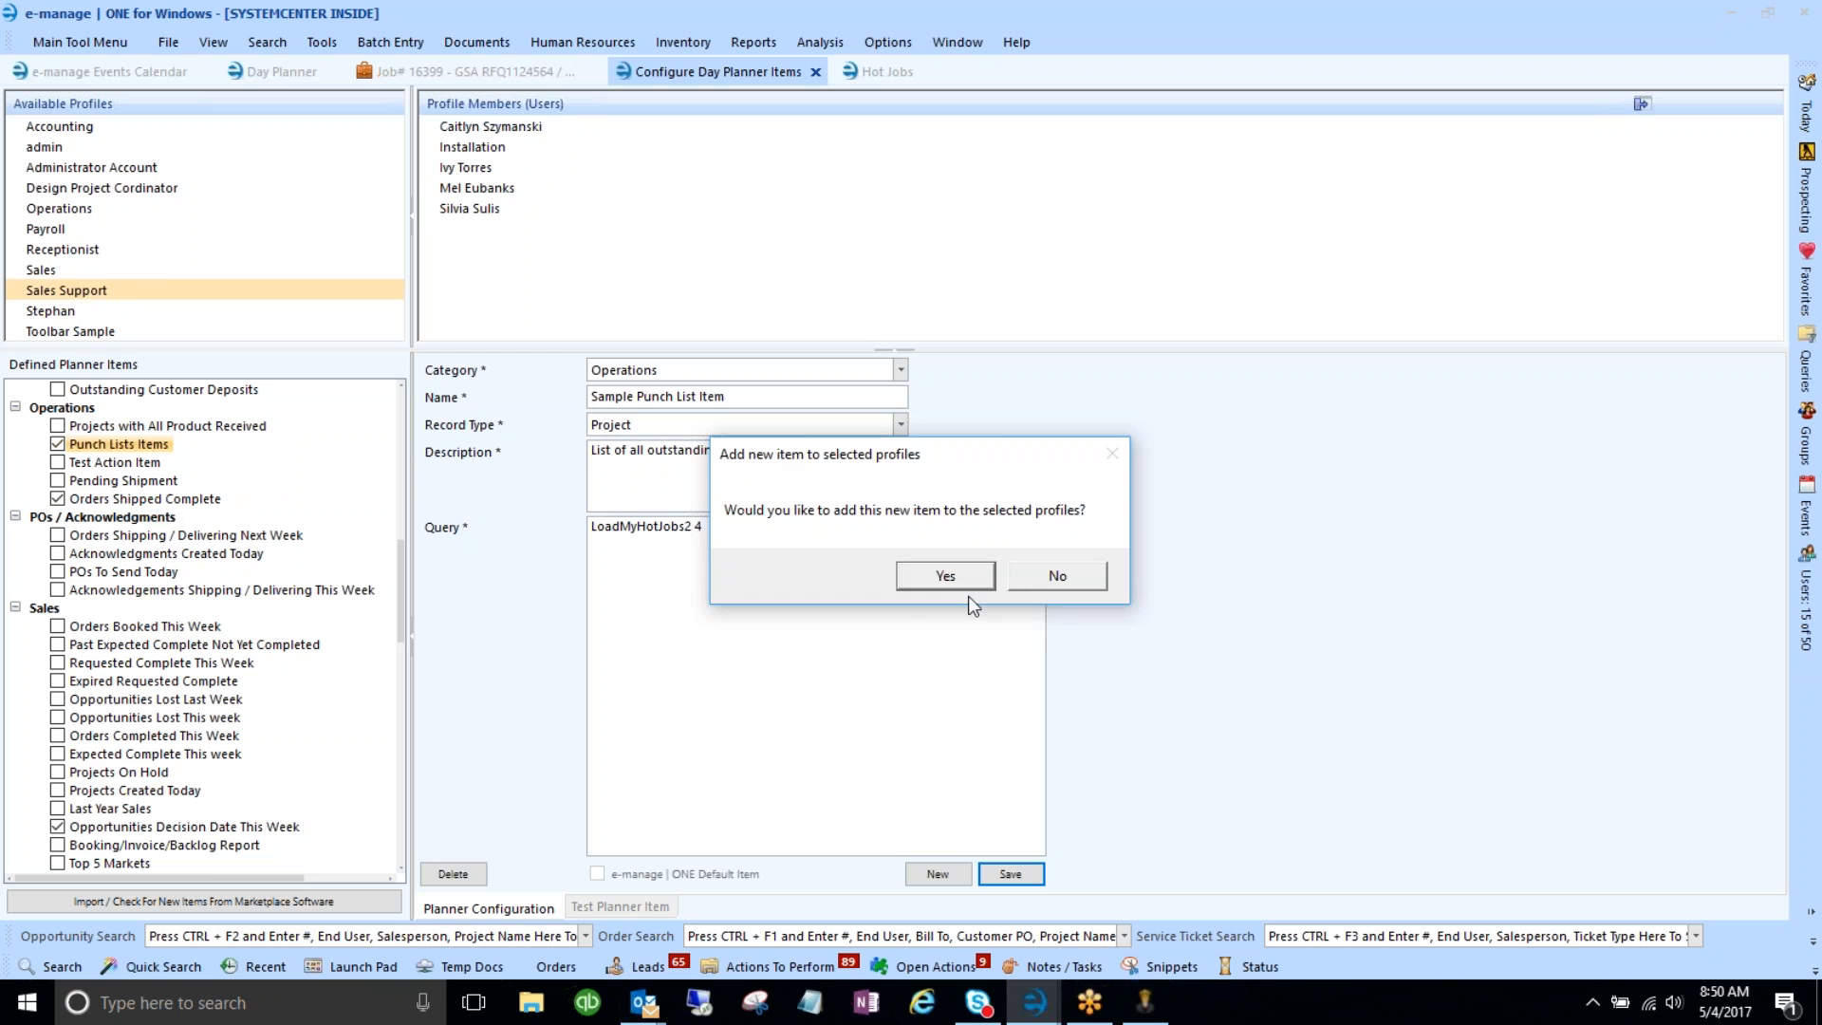
left_click(1074, 579)
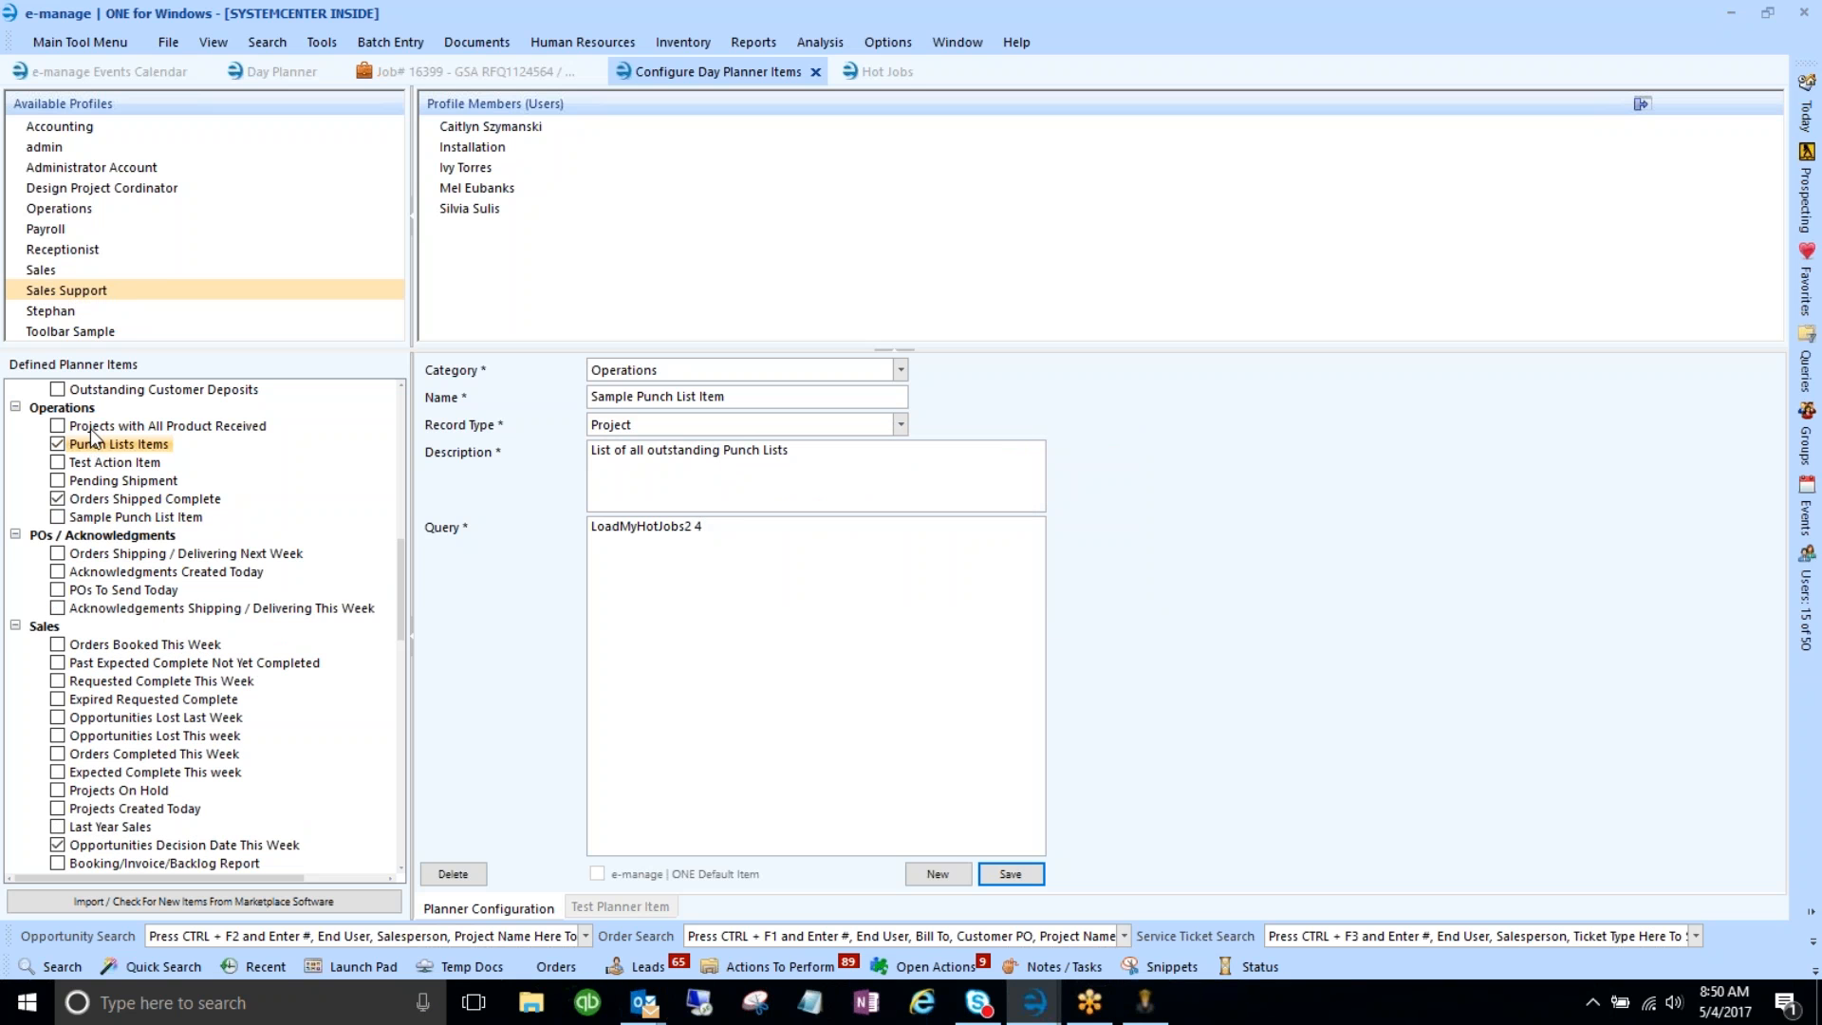
left_click(104, 517)
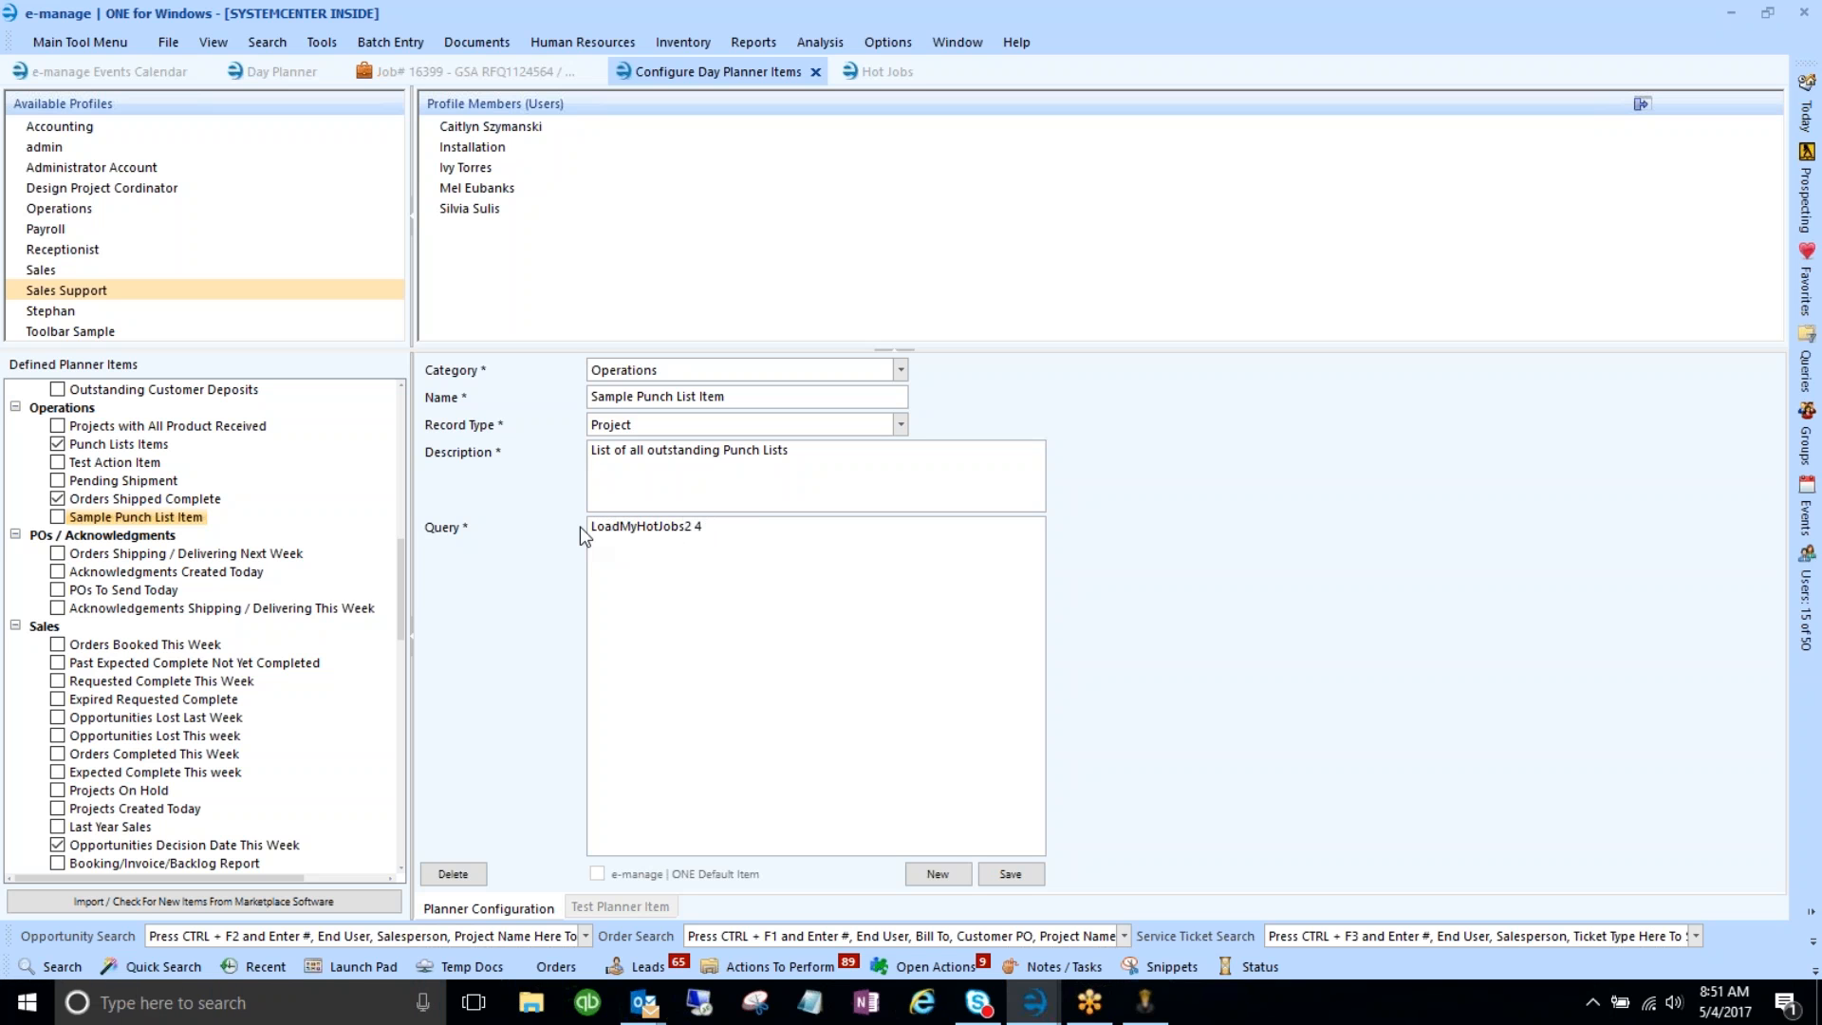
scroll(235, 633, "down", 8)
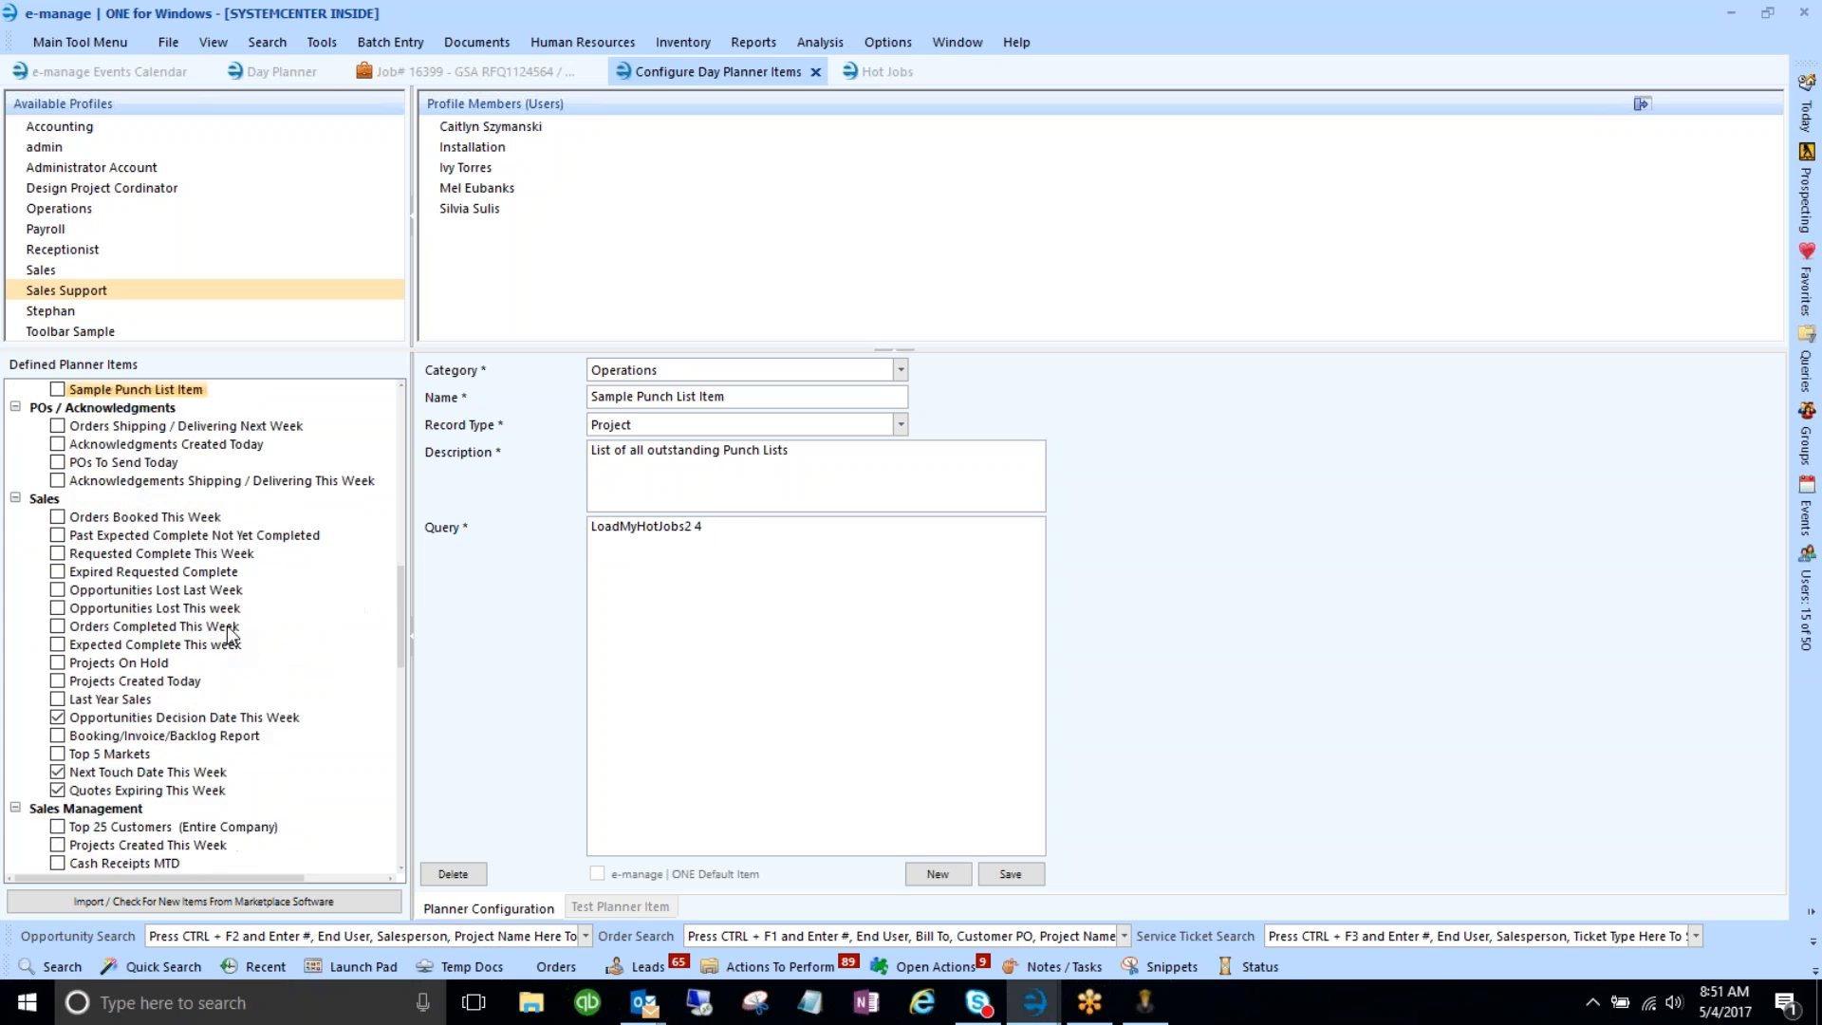
scroll(237, 627, "down", 2)
scroll(238, 626, "up", 5)
- Show Quotes Expiring This Week and highlight its ExpiresOn this-week query condition
left_click(157, 609)
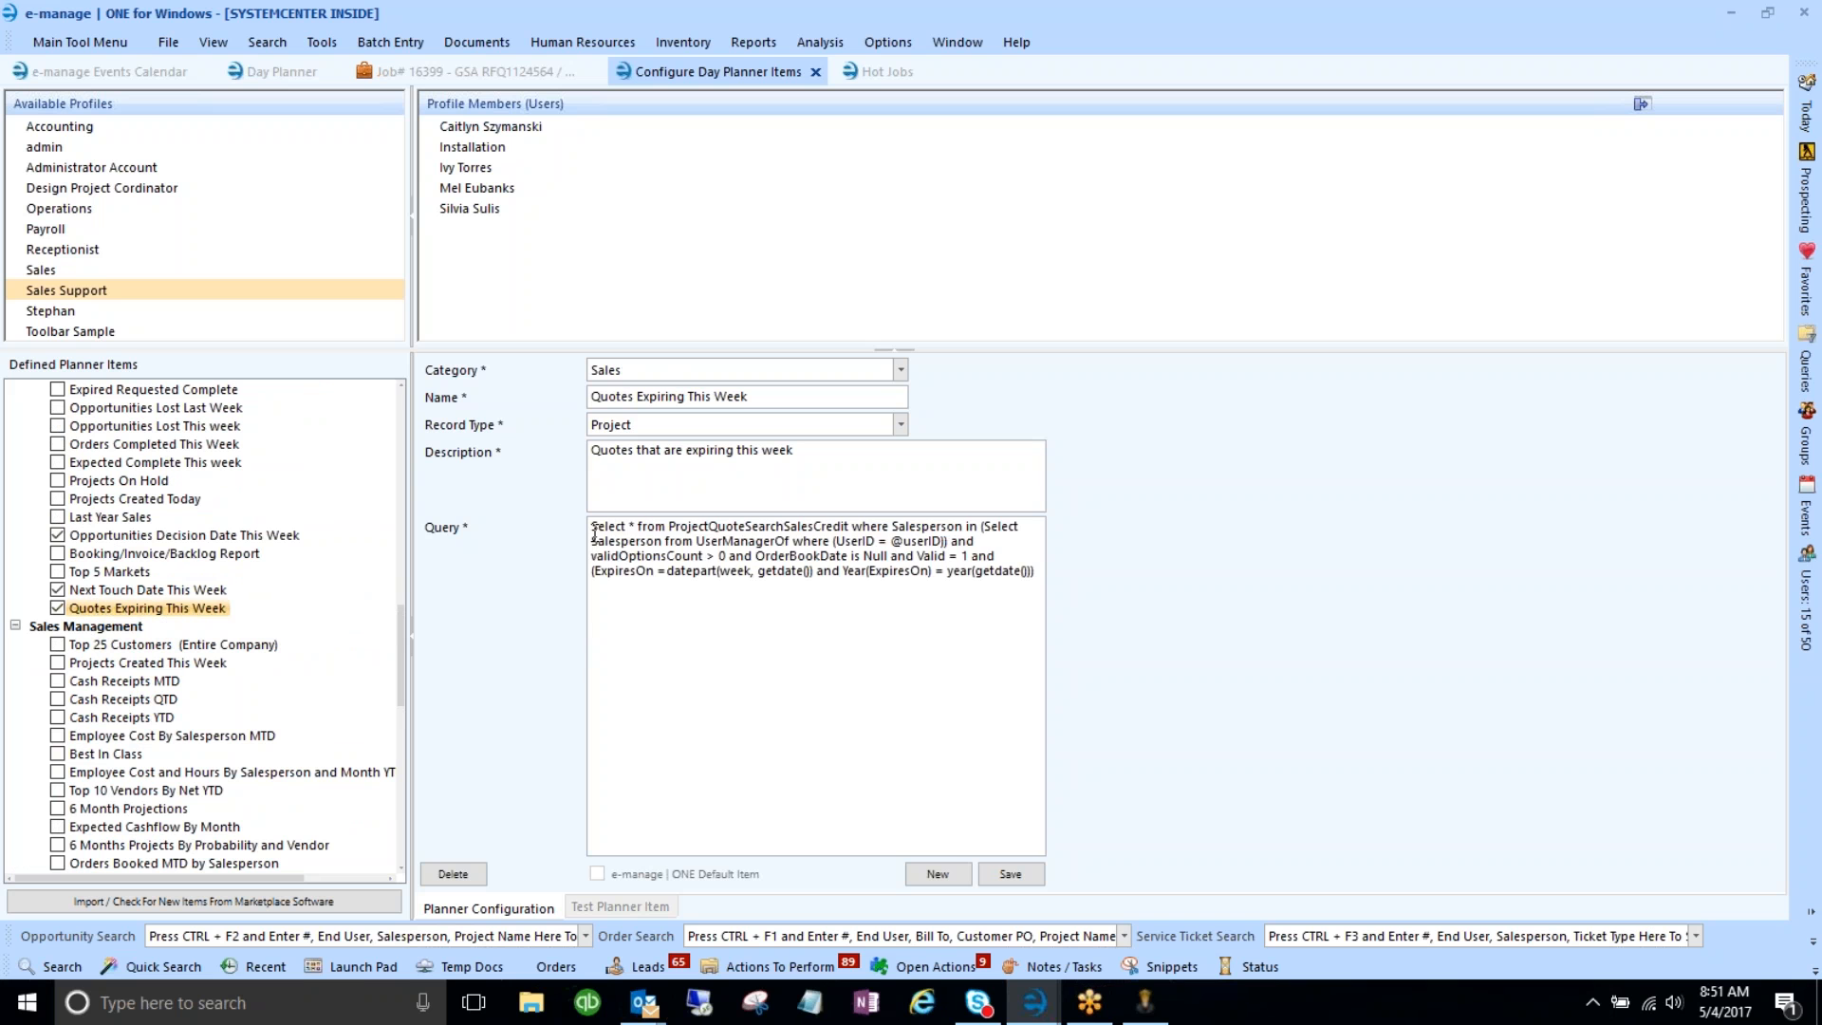
left_click_drag(593, 533, 845, 595)
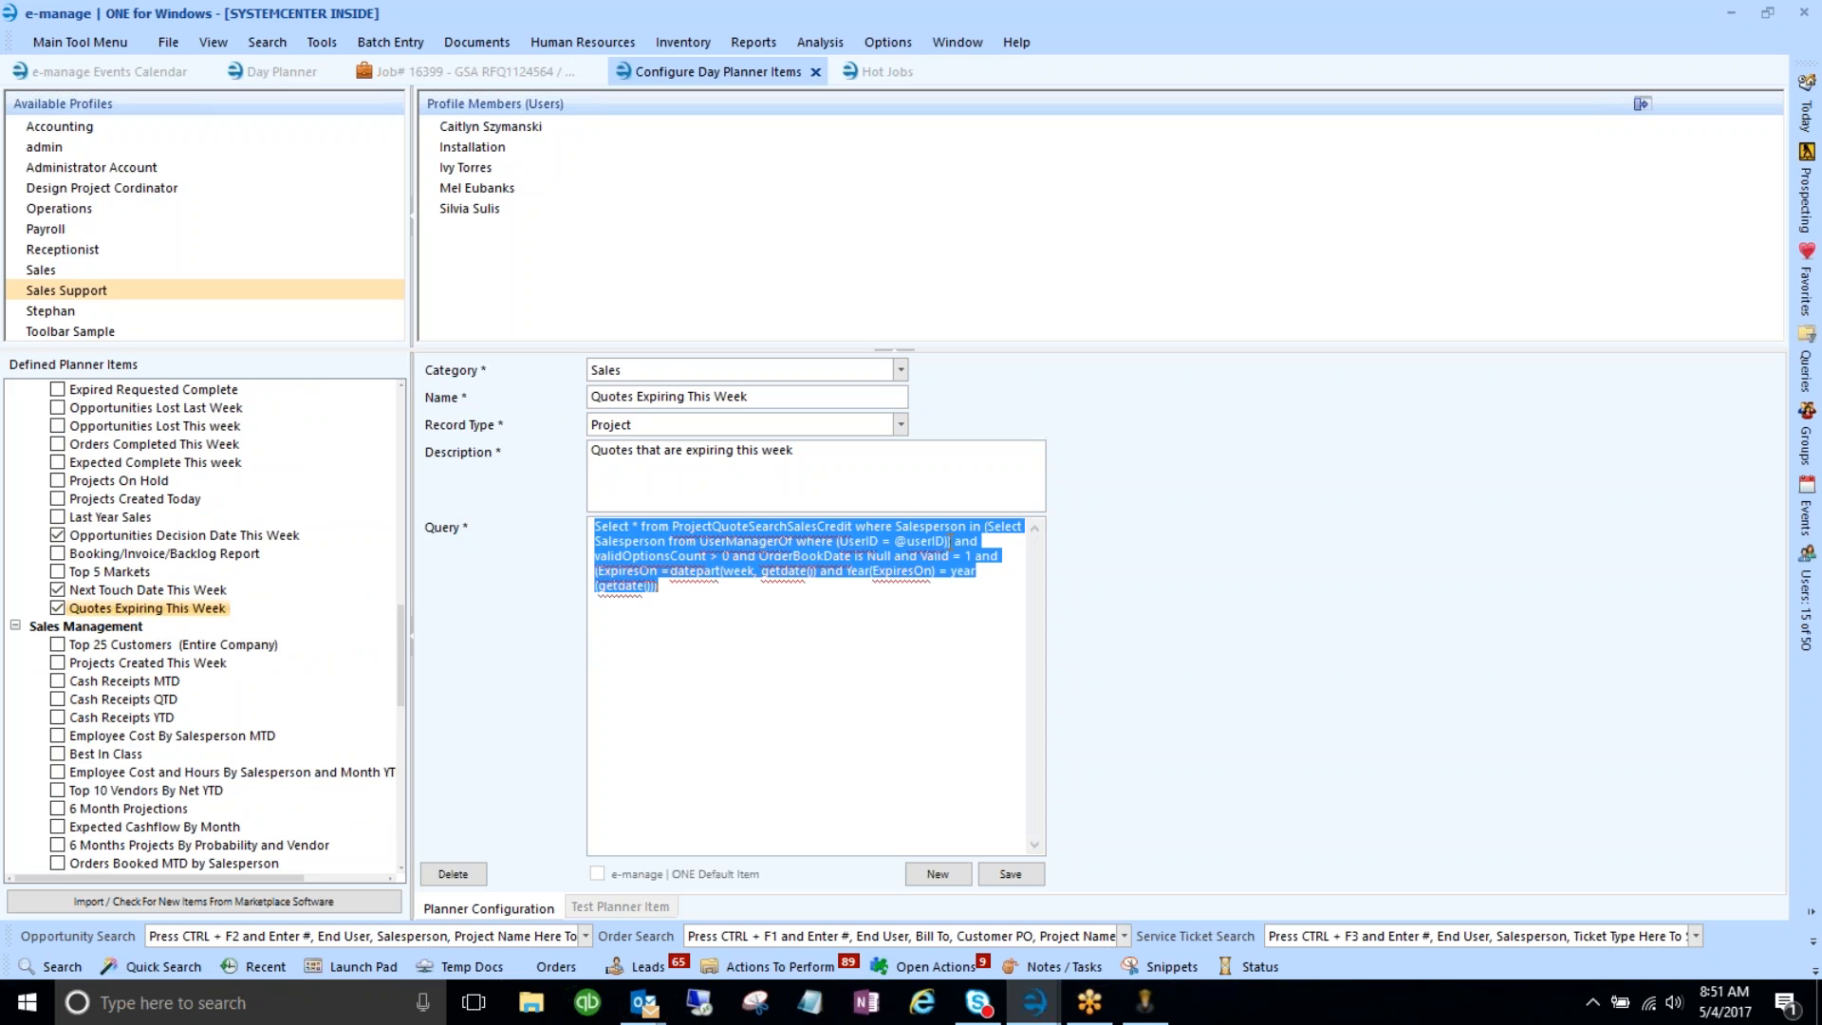
left_click(1807, 113)
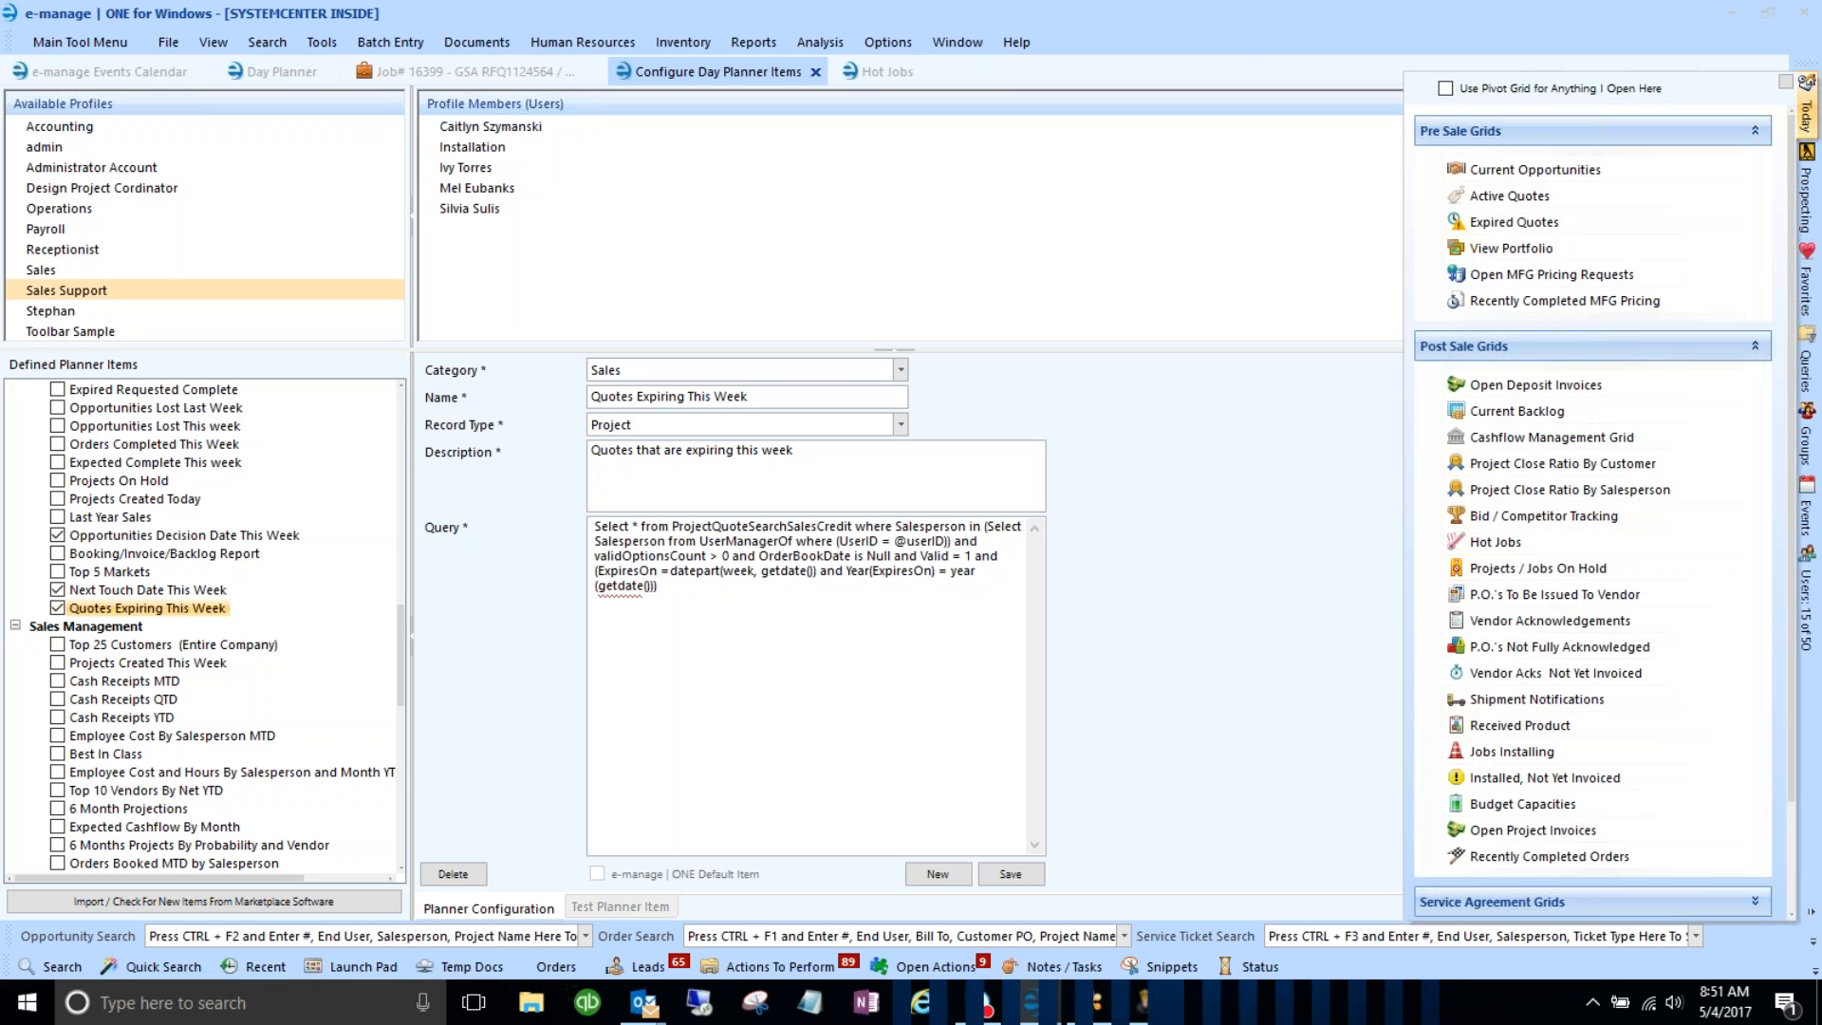
left_click(712, 655)
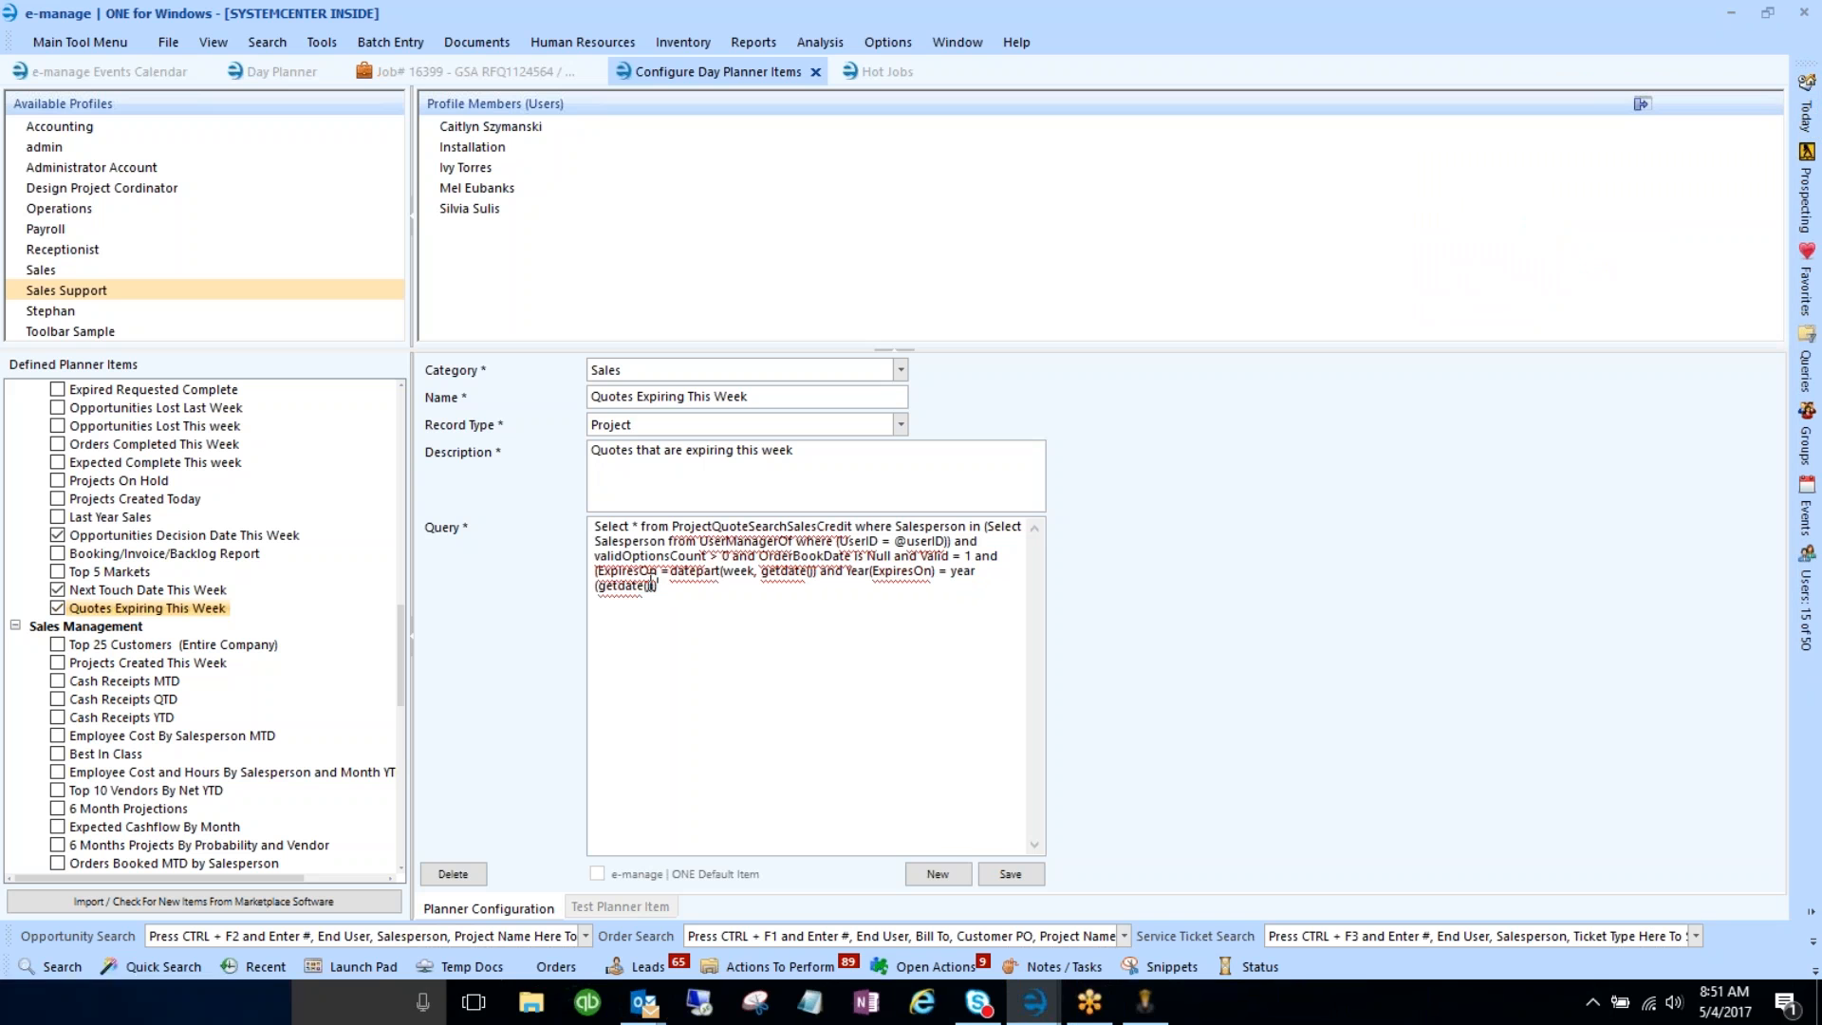
left_click_drag(596, 571, 643, 585)
left_click(653, 573)
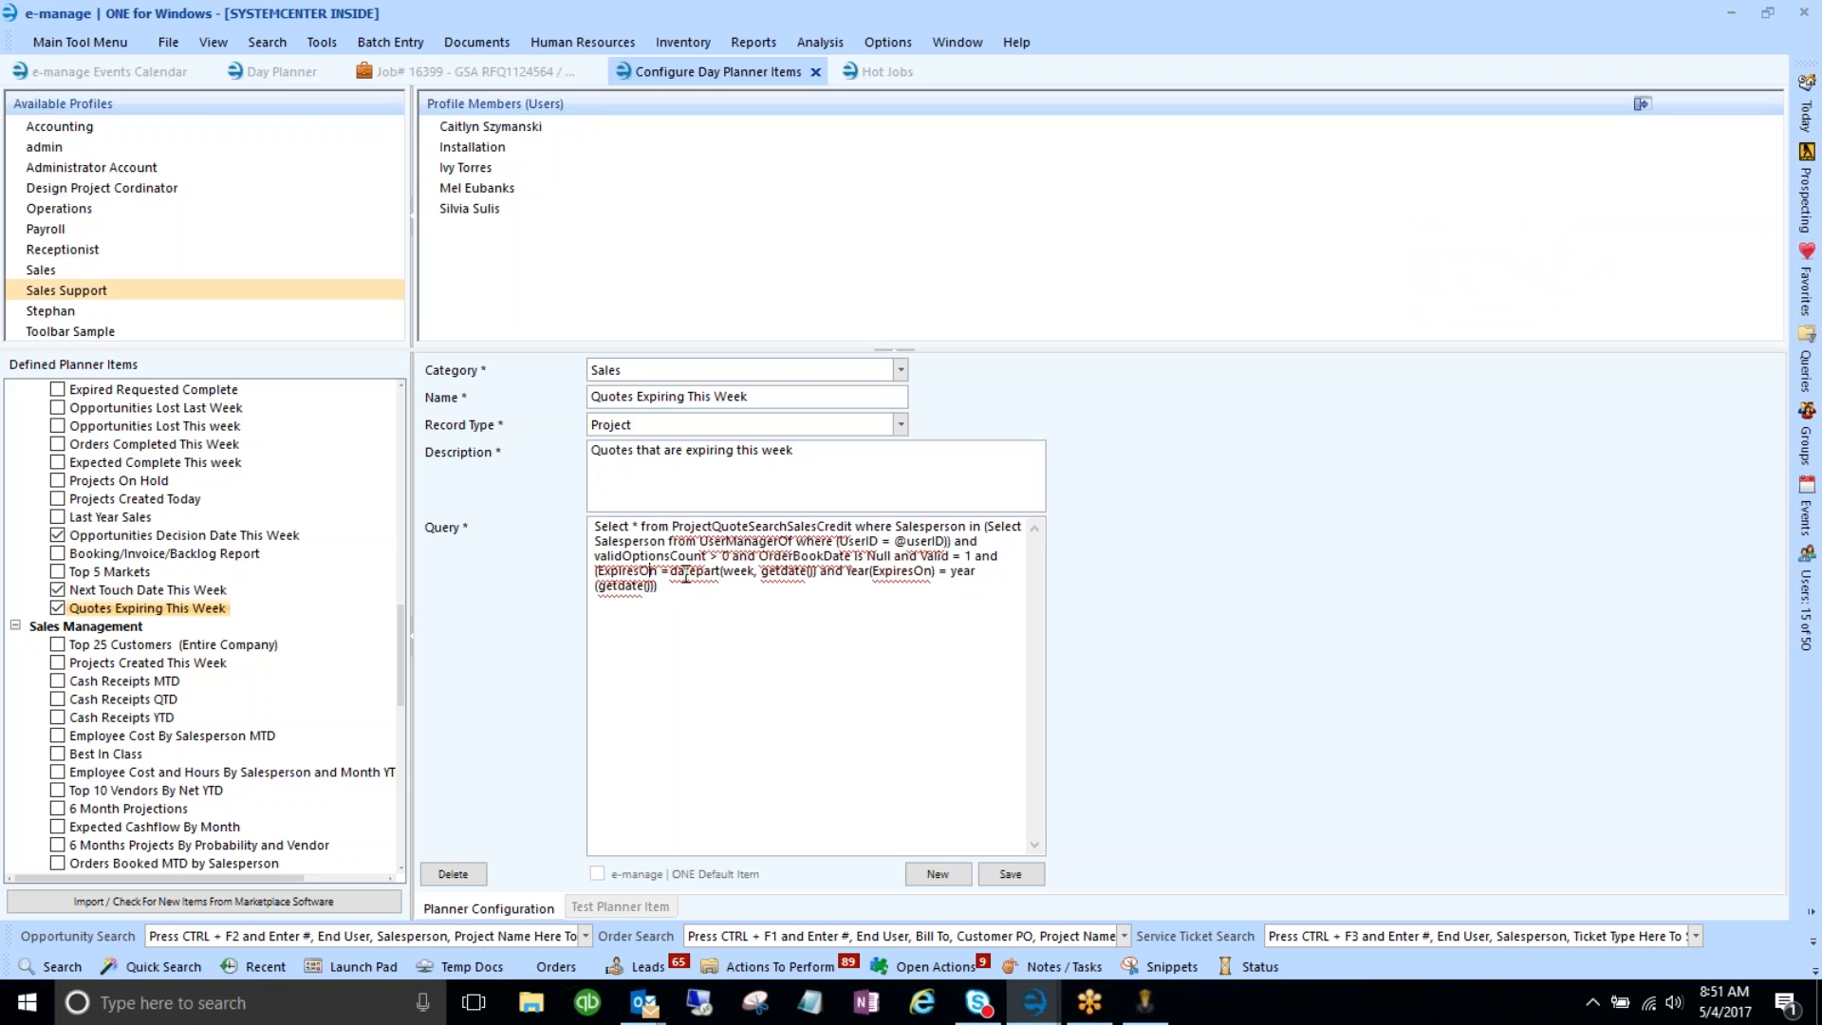
left_click_drag(596, 572, 662, 590)
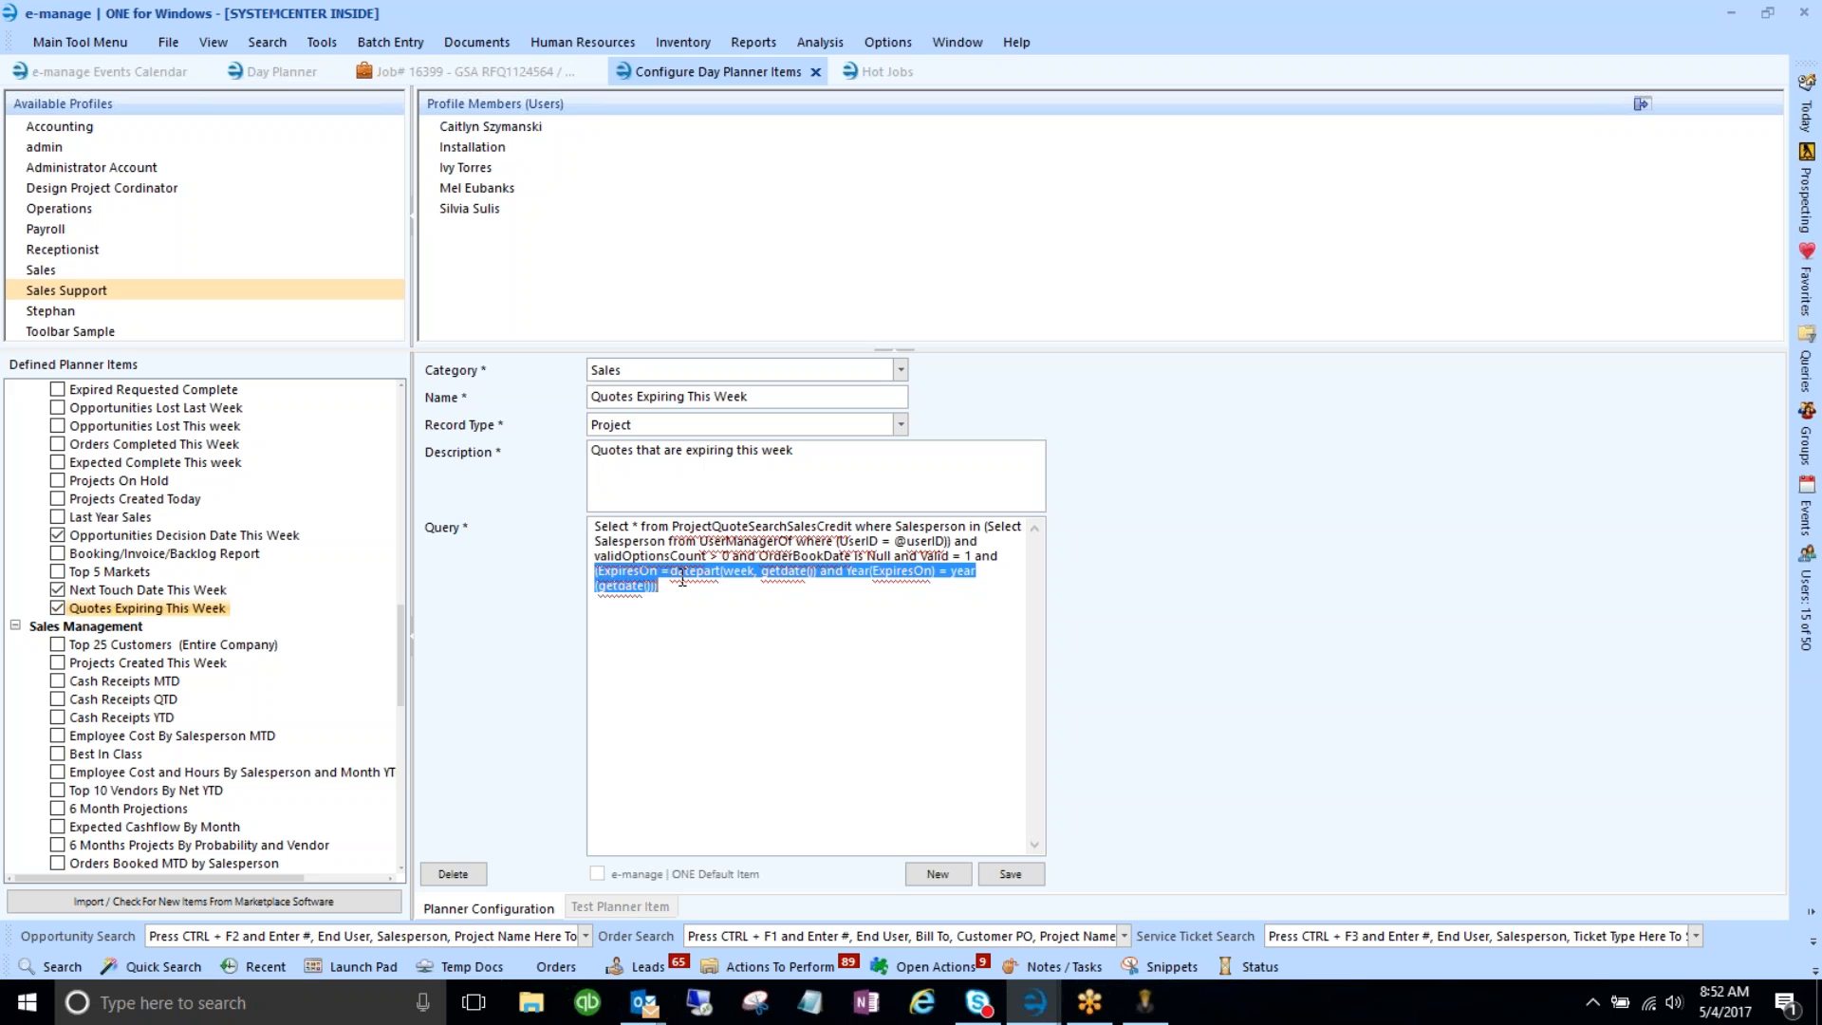
left_click(614, 586)
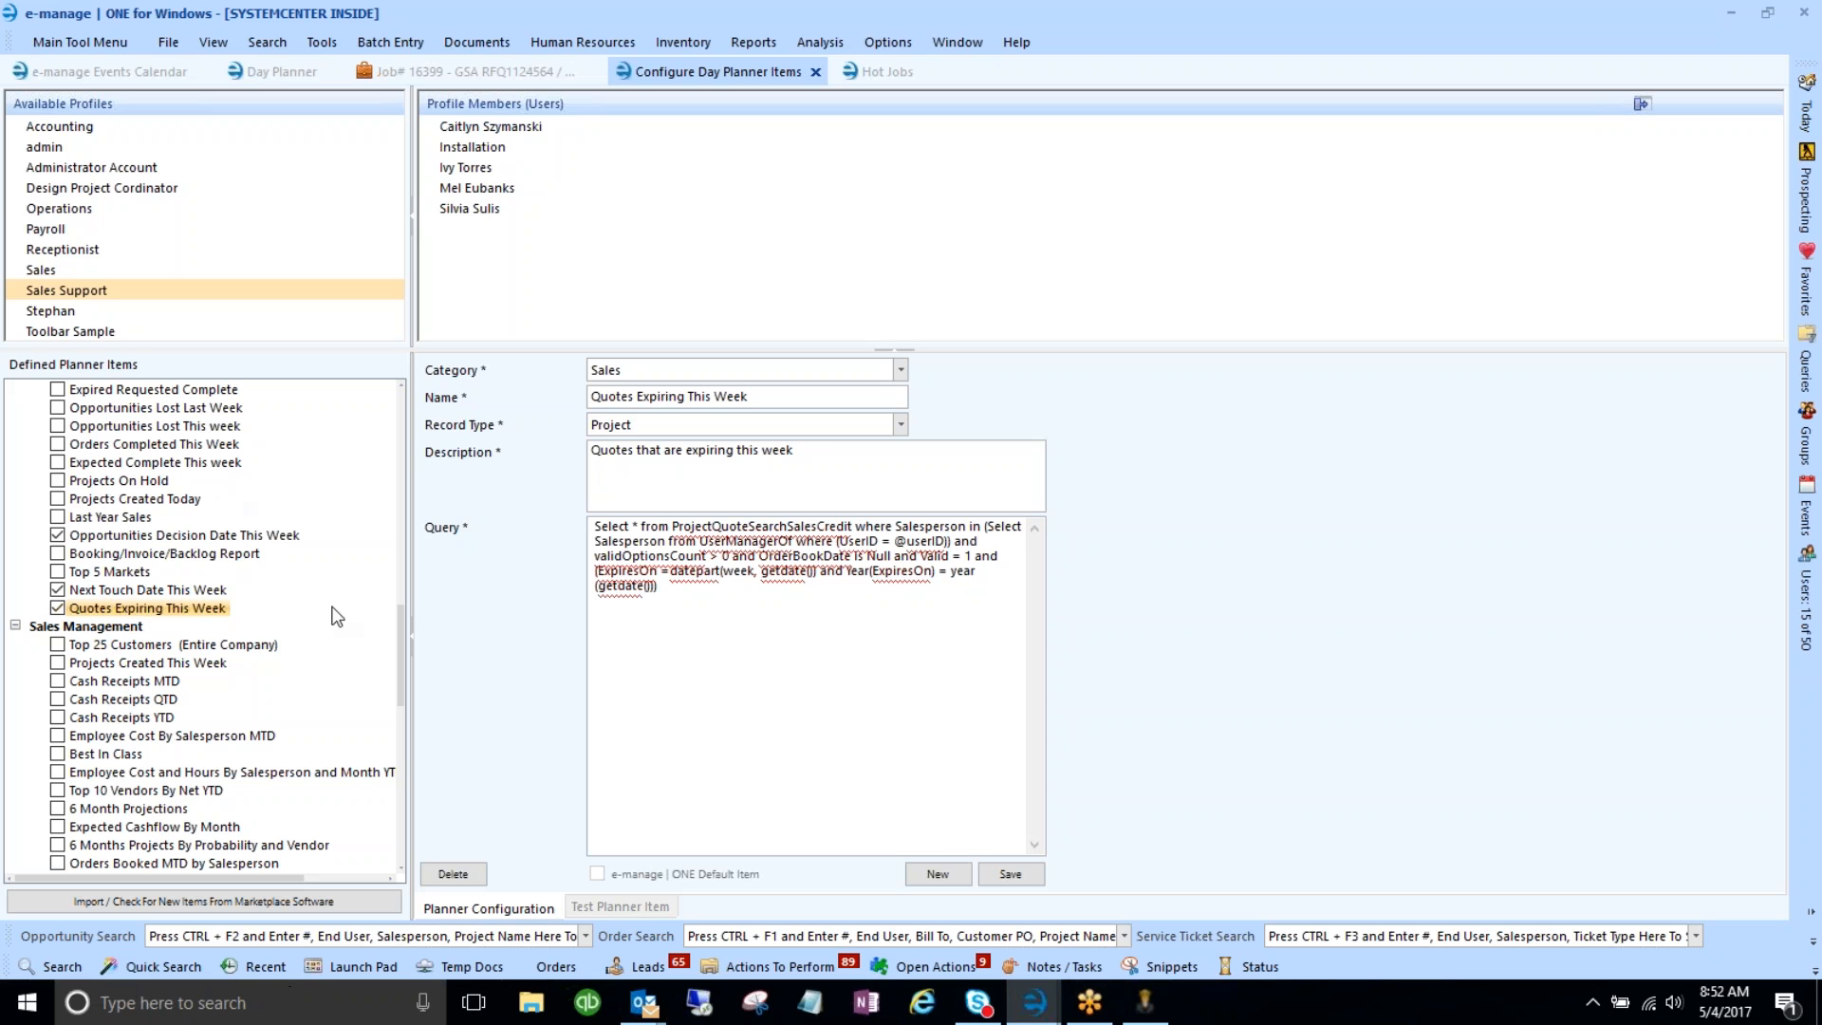
left_click_drag(399, 673, 399, 647)
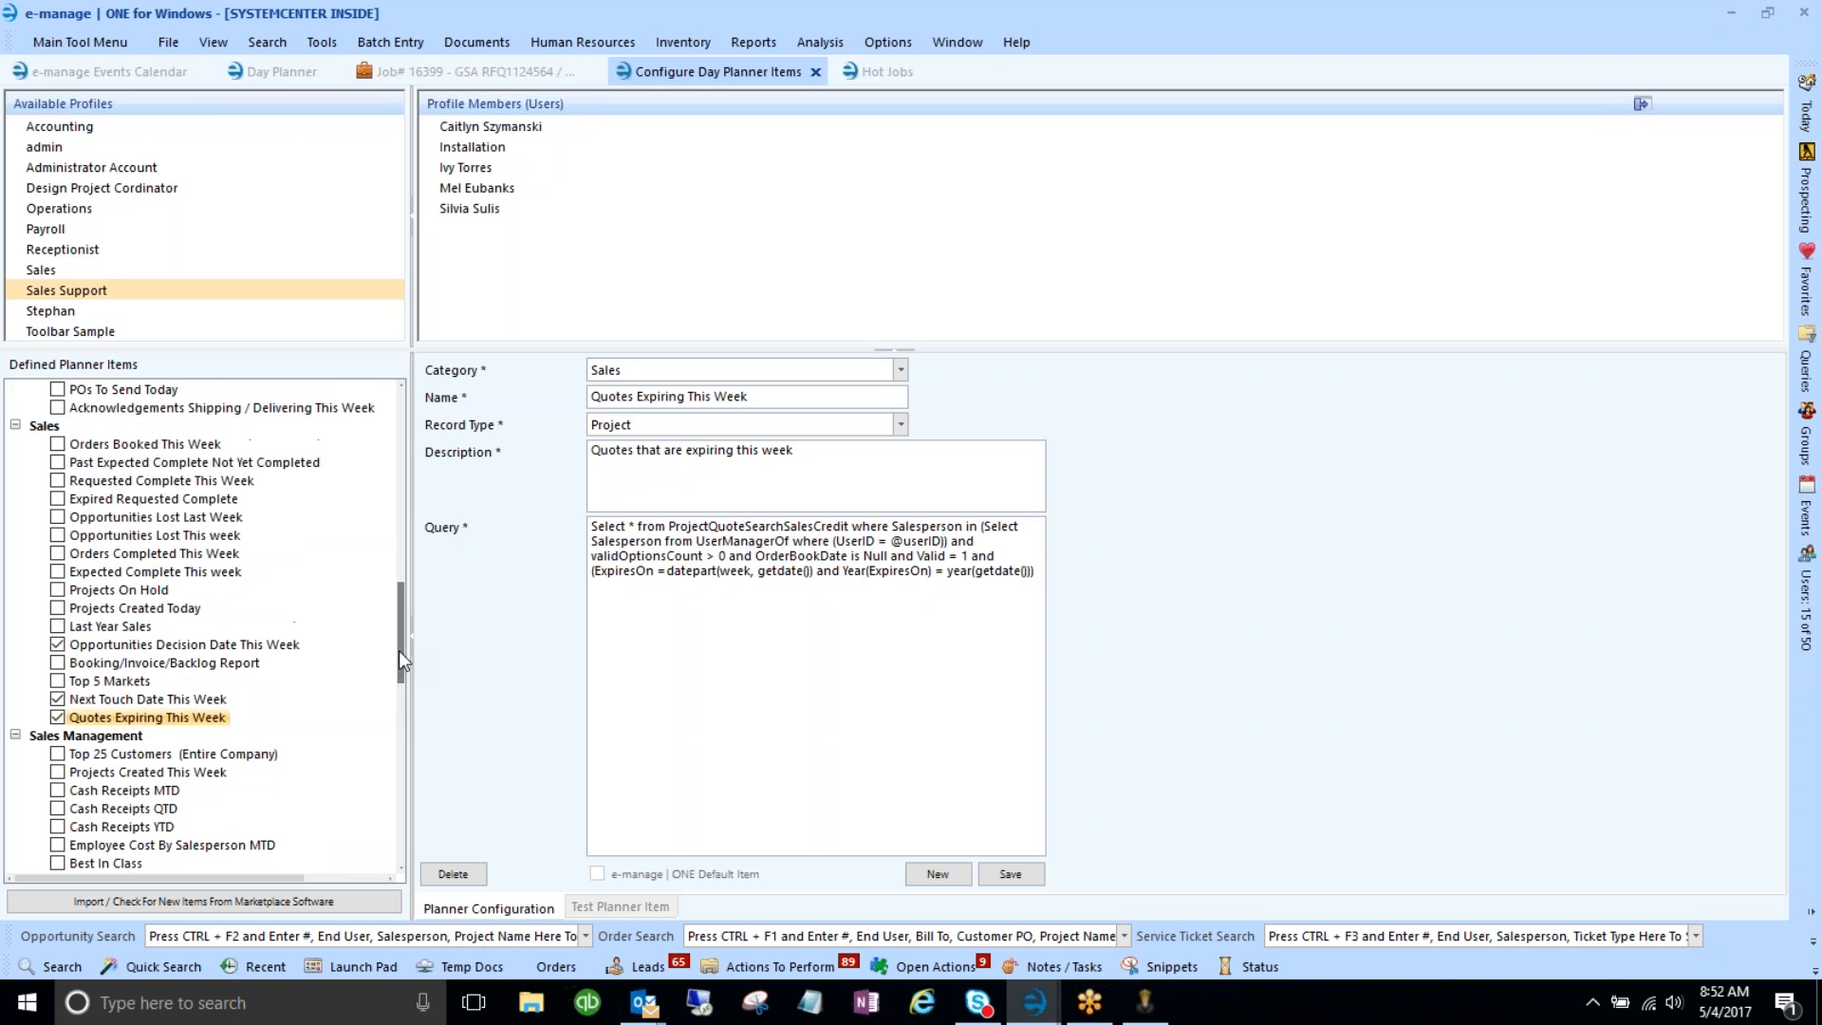
- Display Opportunities Lost This week and highlight part of its cancelled-this-week query
left_click(146, 519)
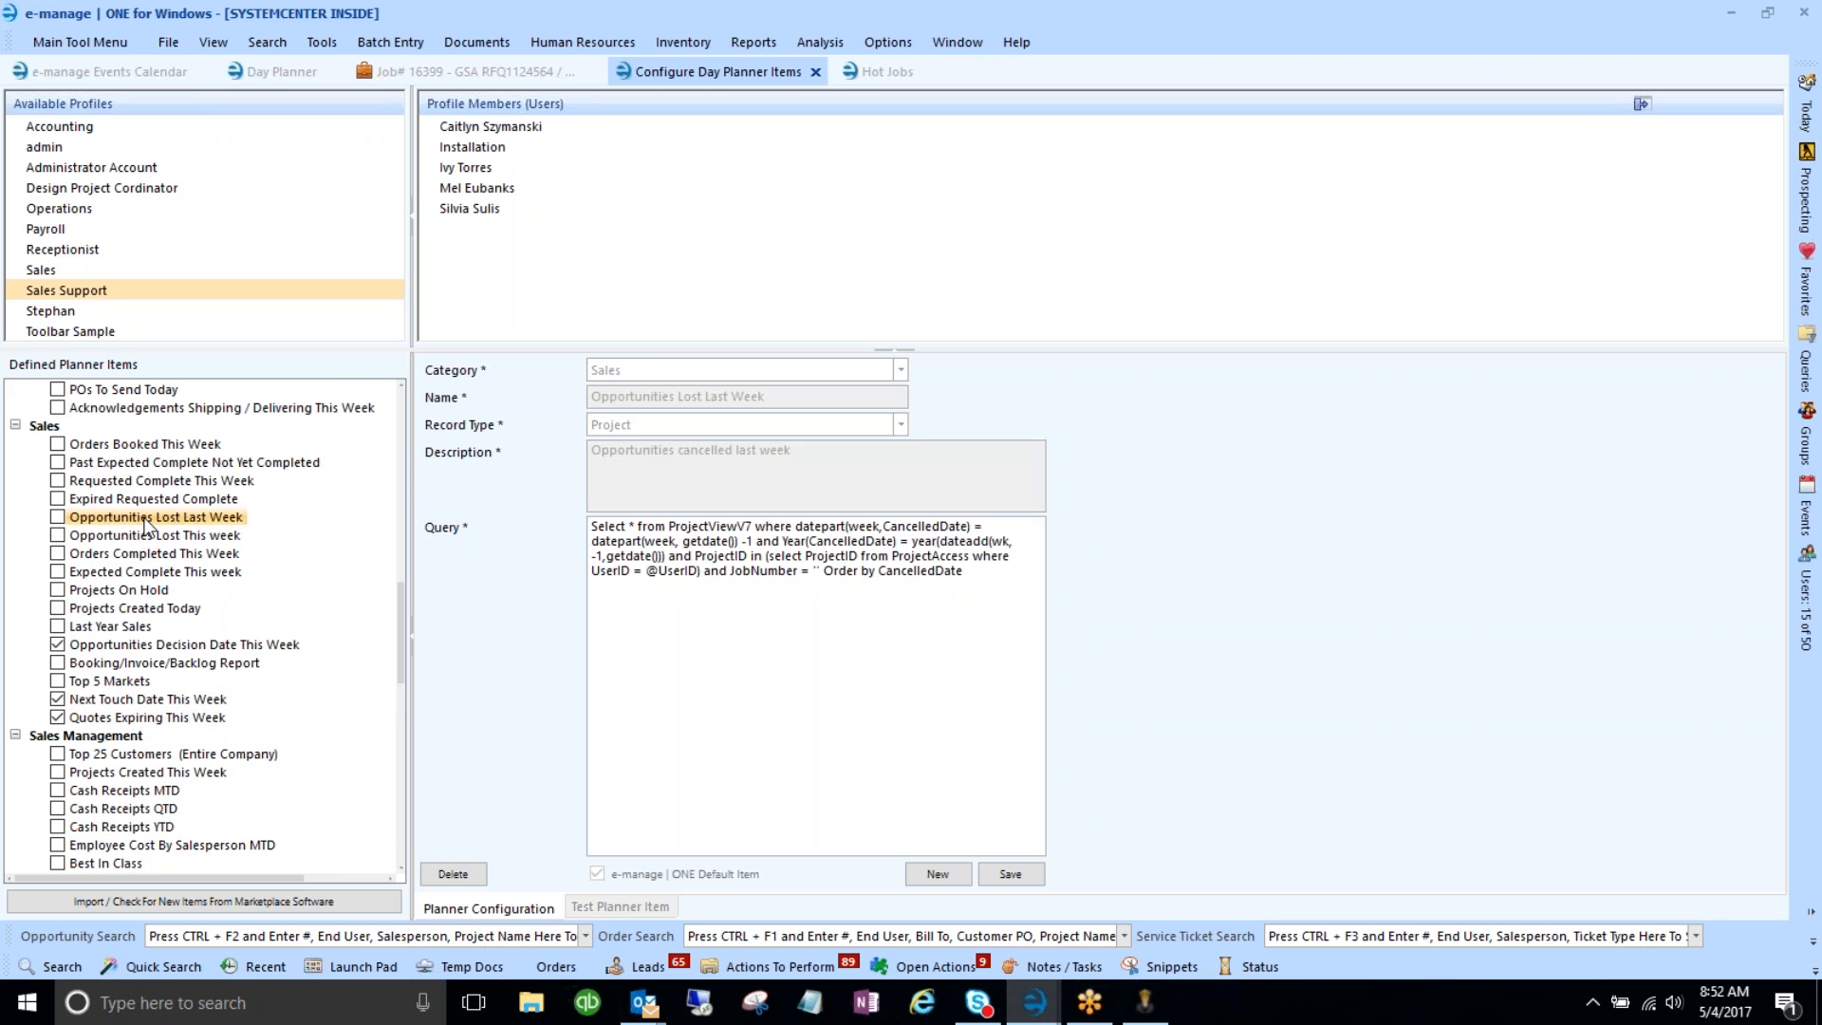
left_click(151, 536)
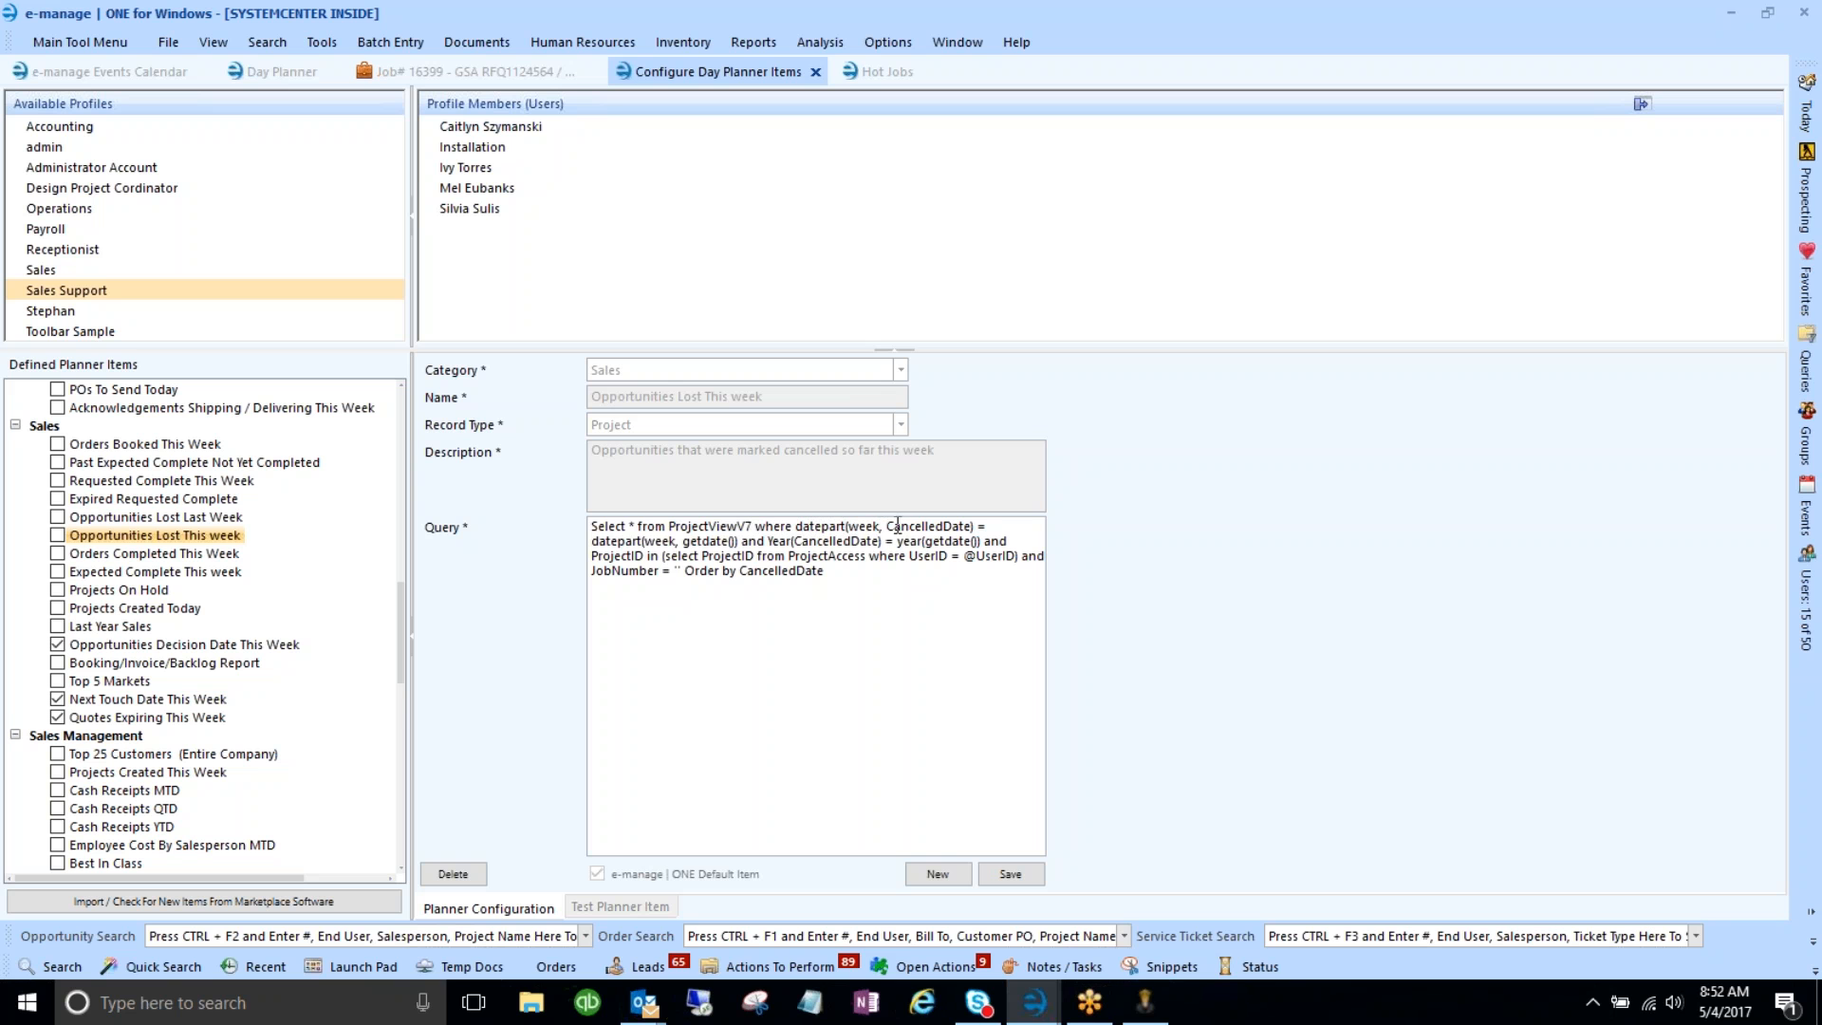
left_click_drag(596, 543, 741, 541)
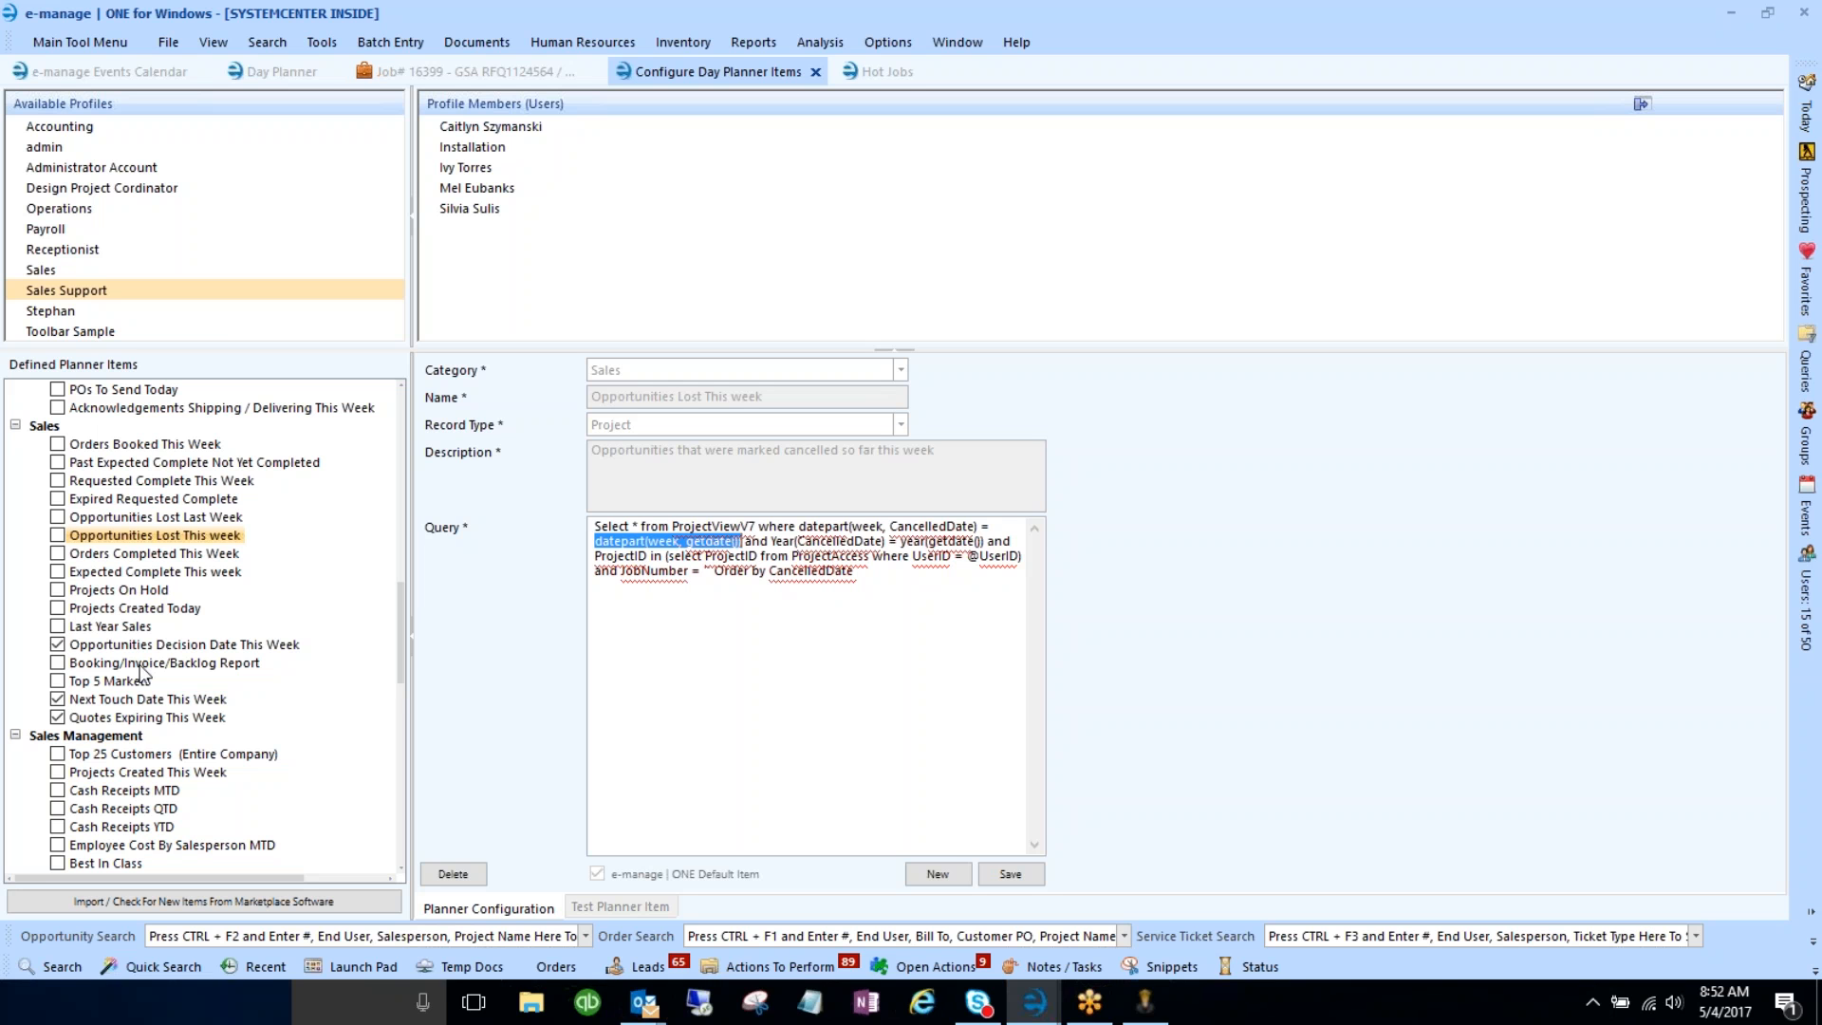
left_click(696, 613)
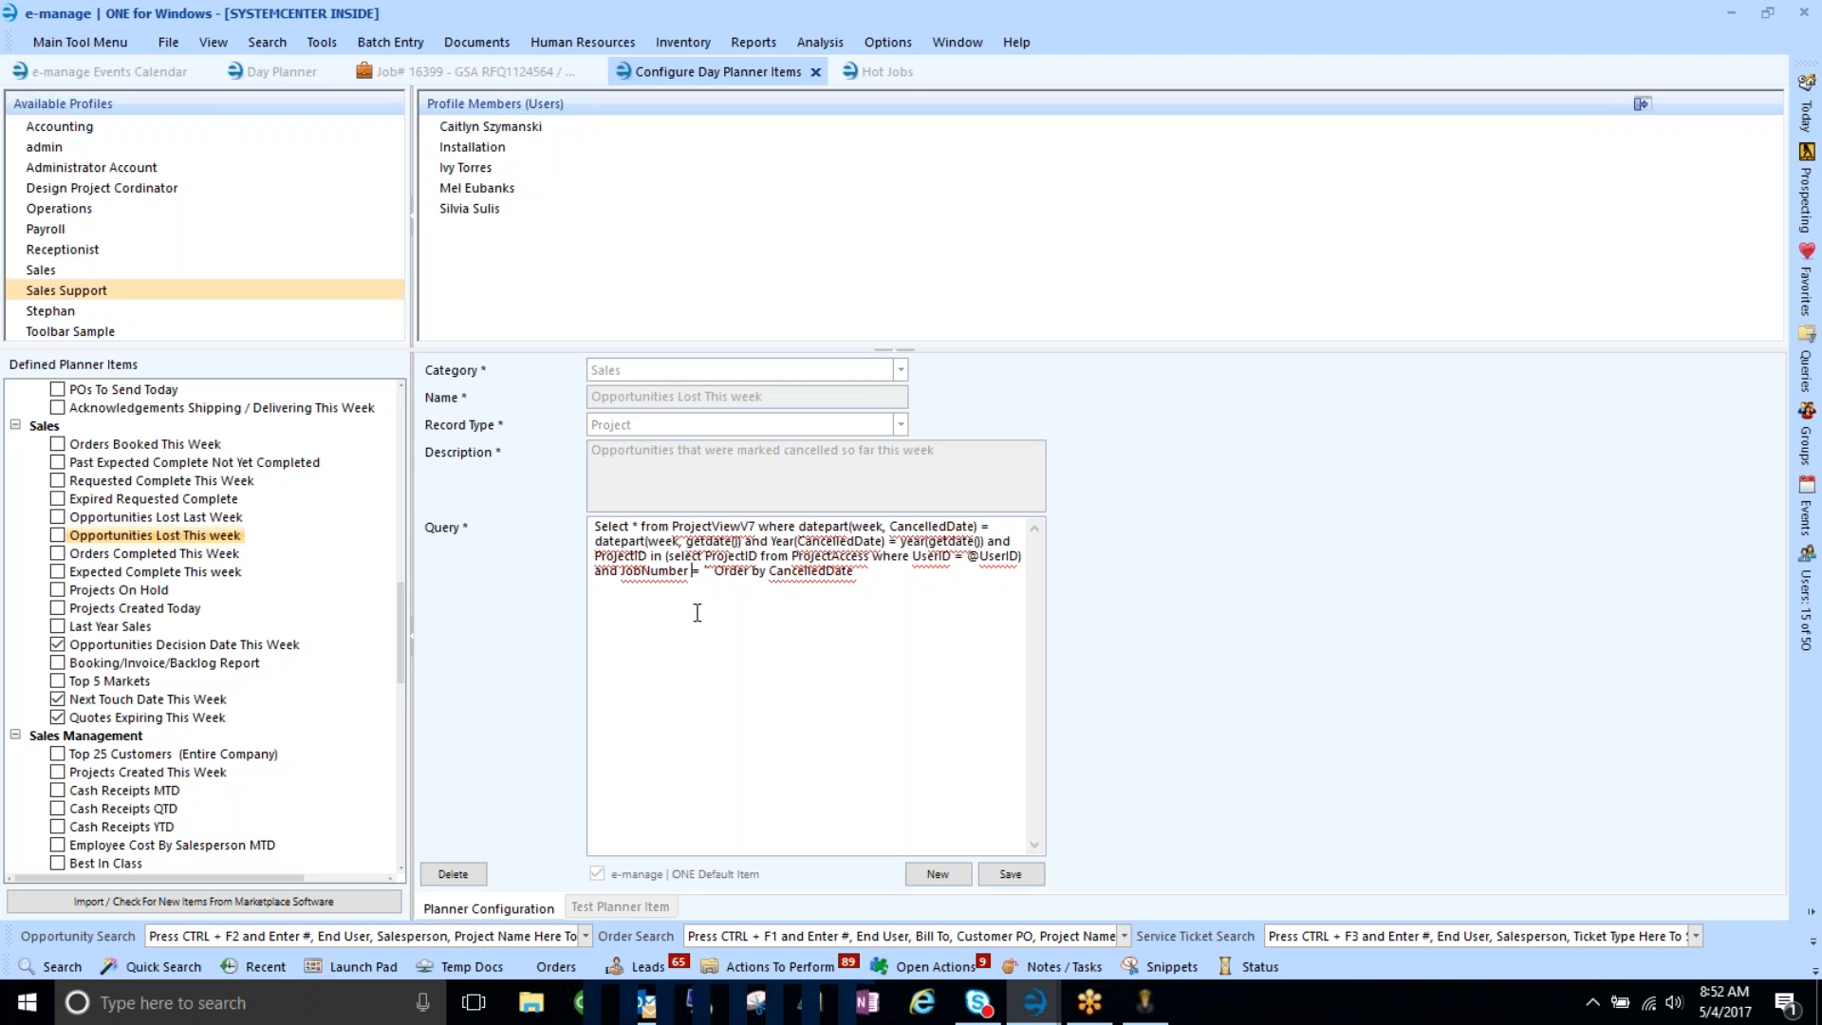
left_click(600, 909)
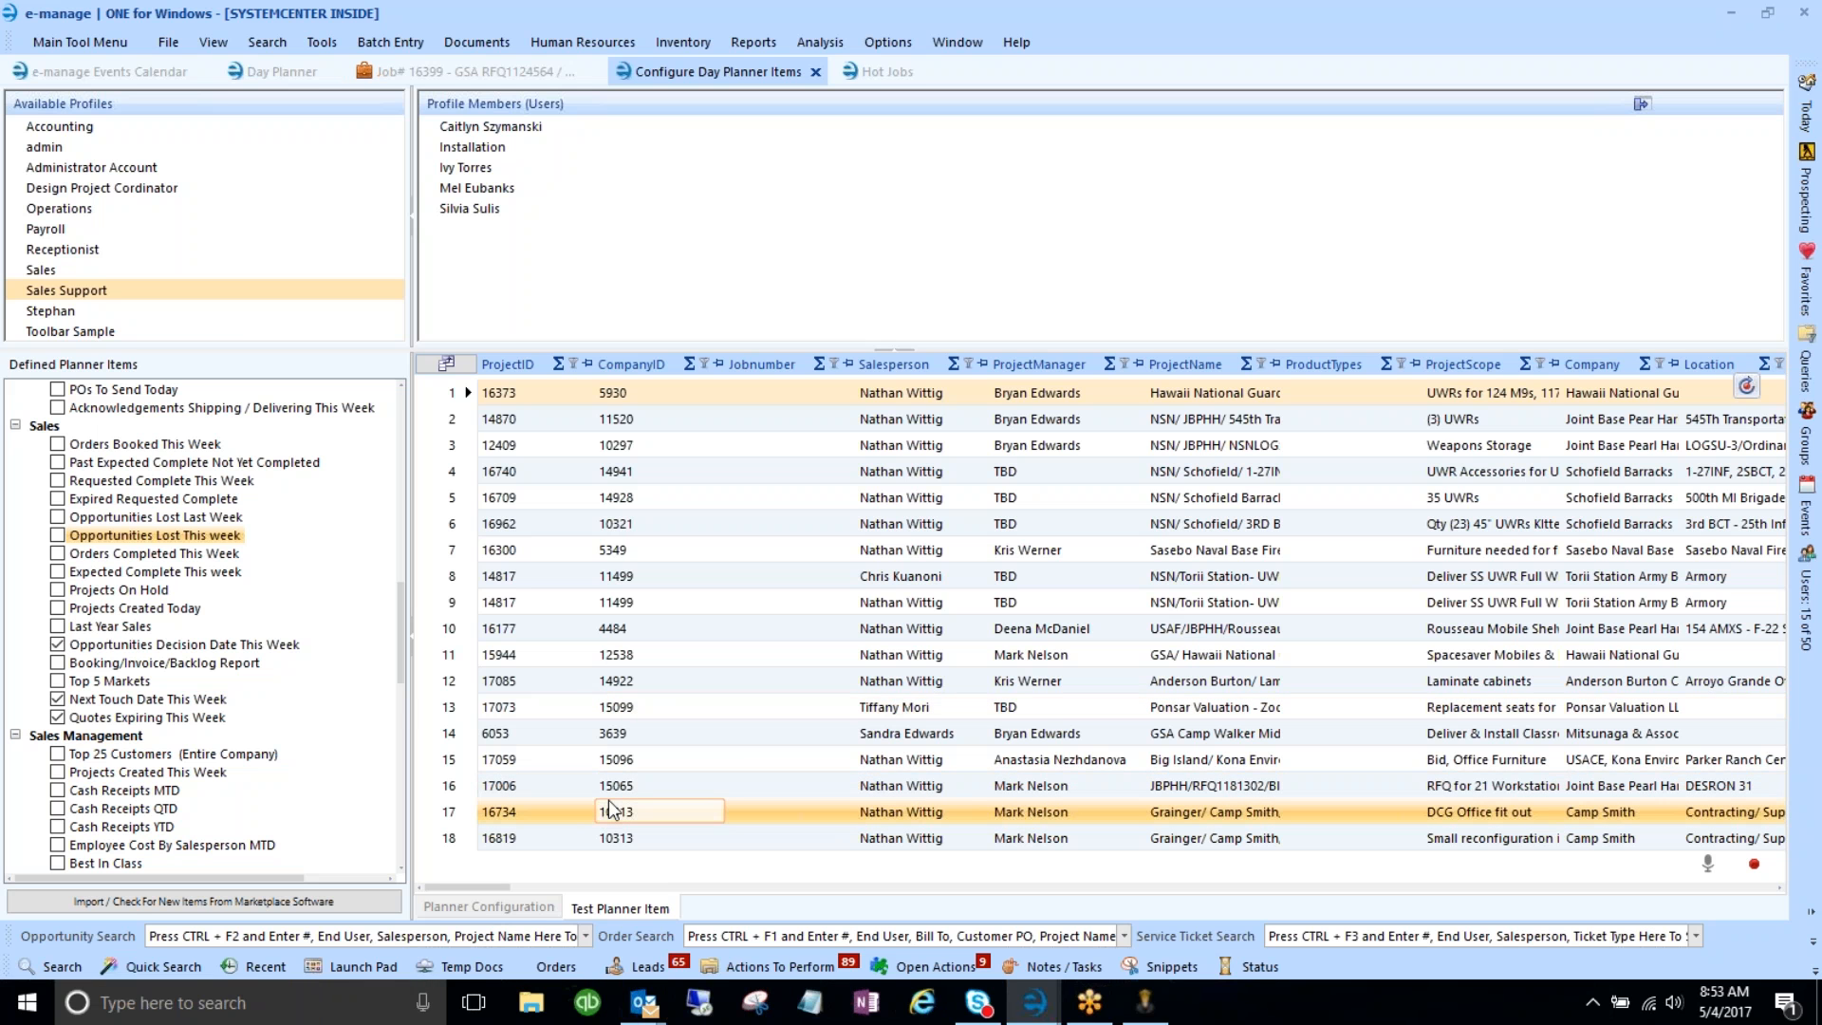
left_click(528, 903)
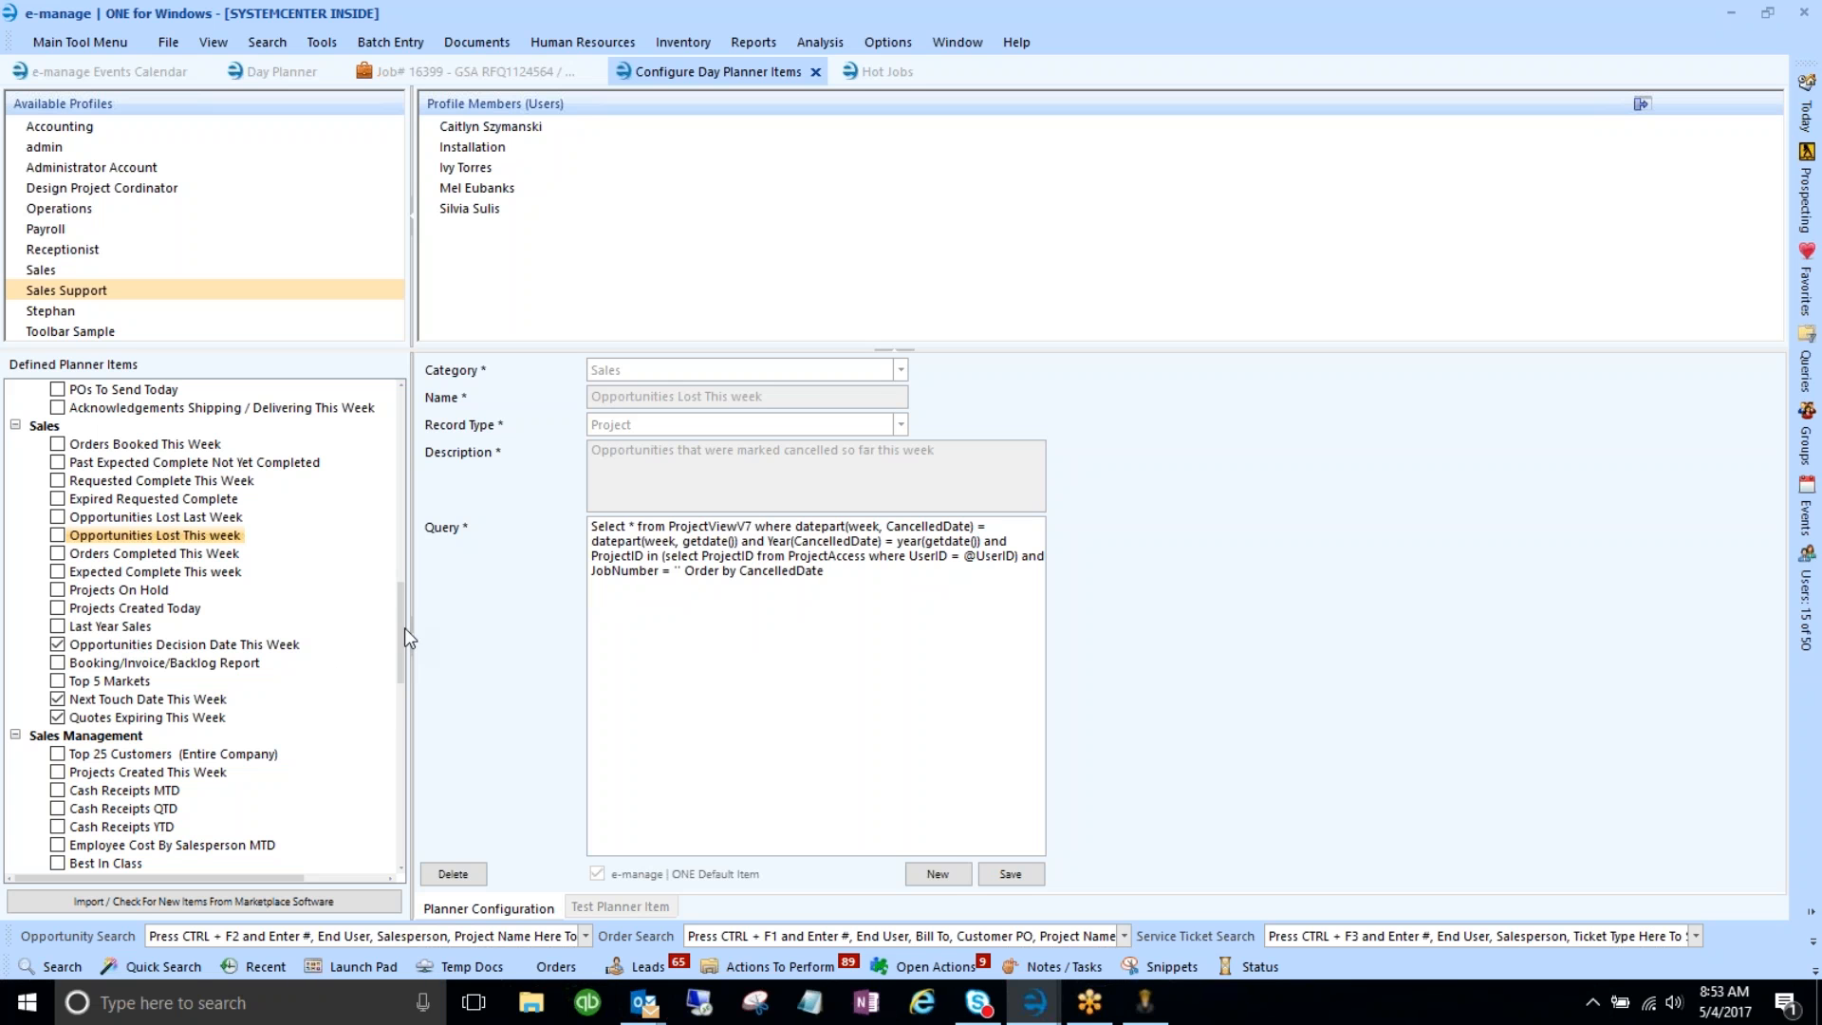
mouse_move(402, 629)
left_mouse_down()
mouse_move(401, 685)
mouse_move(400, 641)
left_mouse_up()
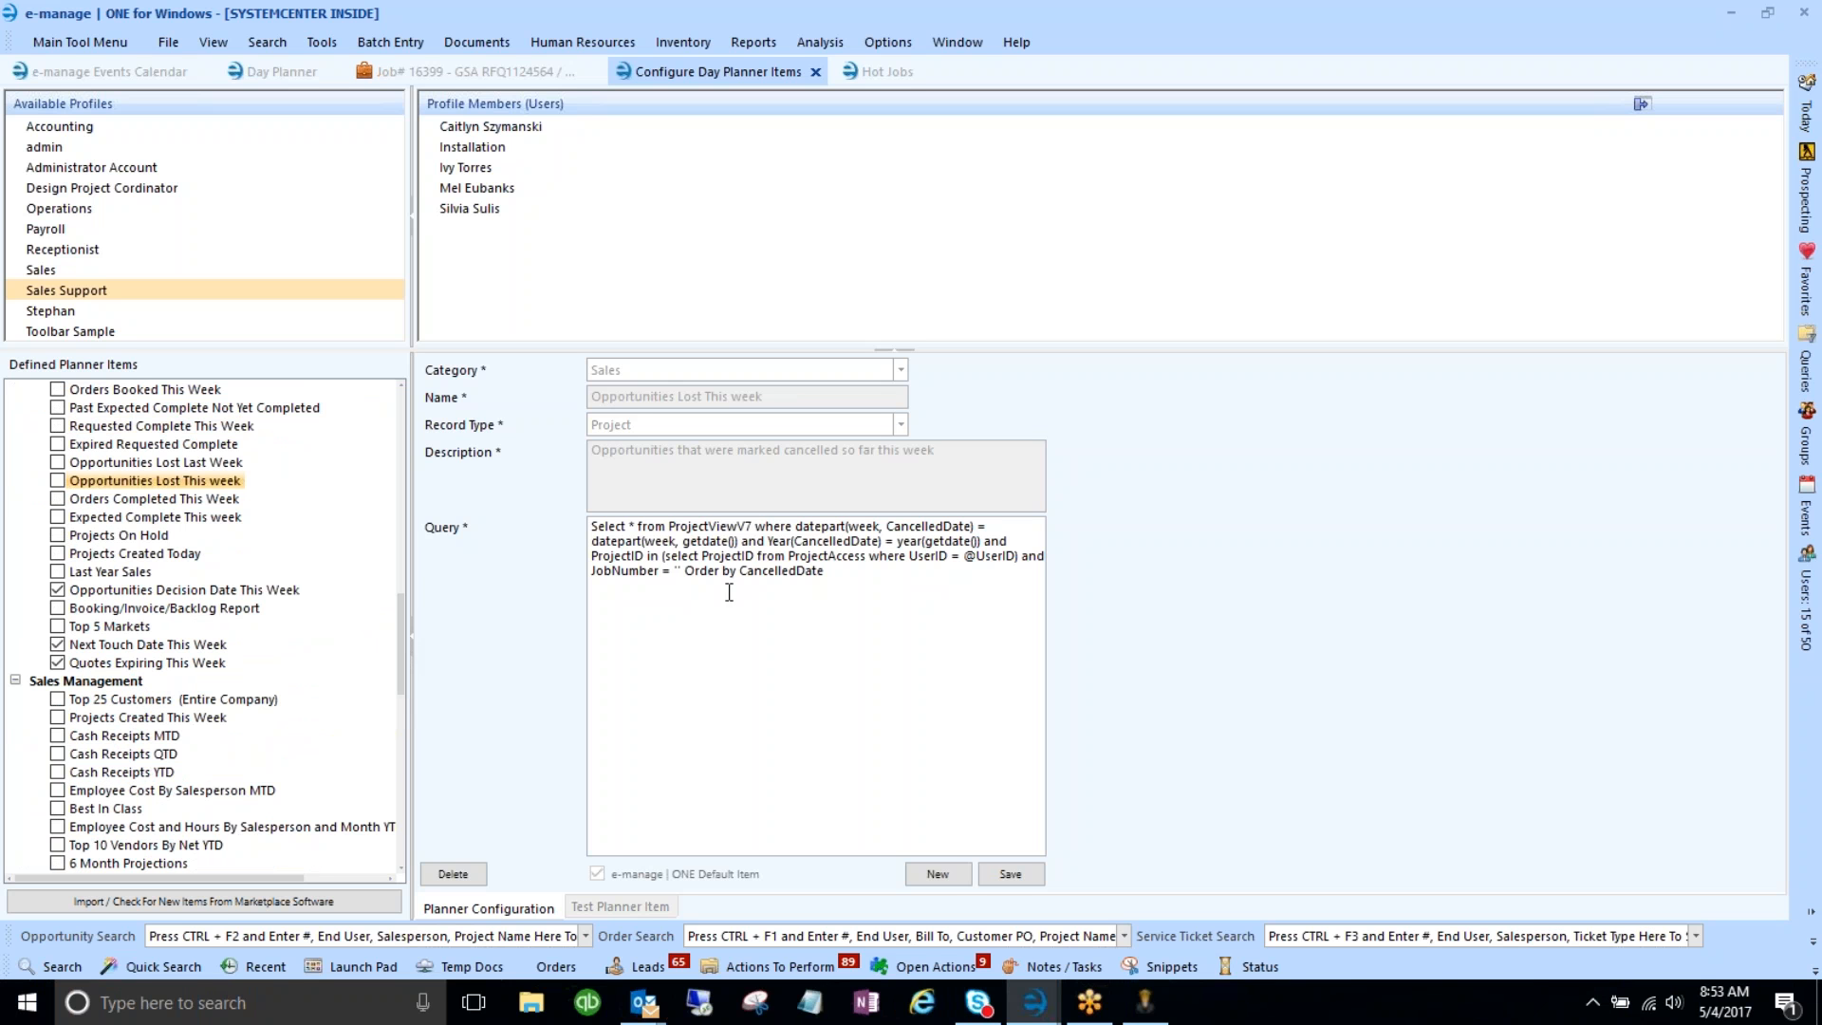
- Build a Company Locations analysis query filtered to Created This Week and select its SQL for copying
left_click(821, 45)
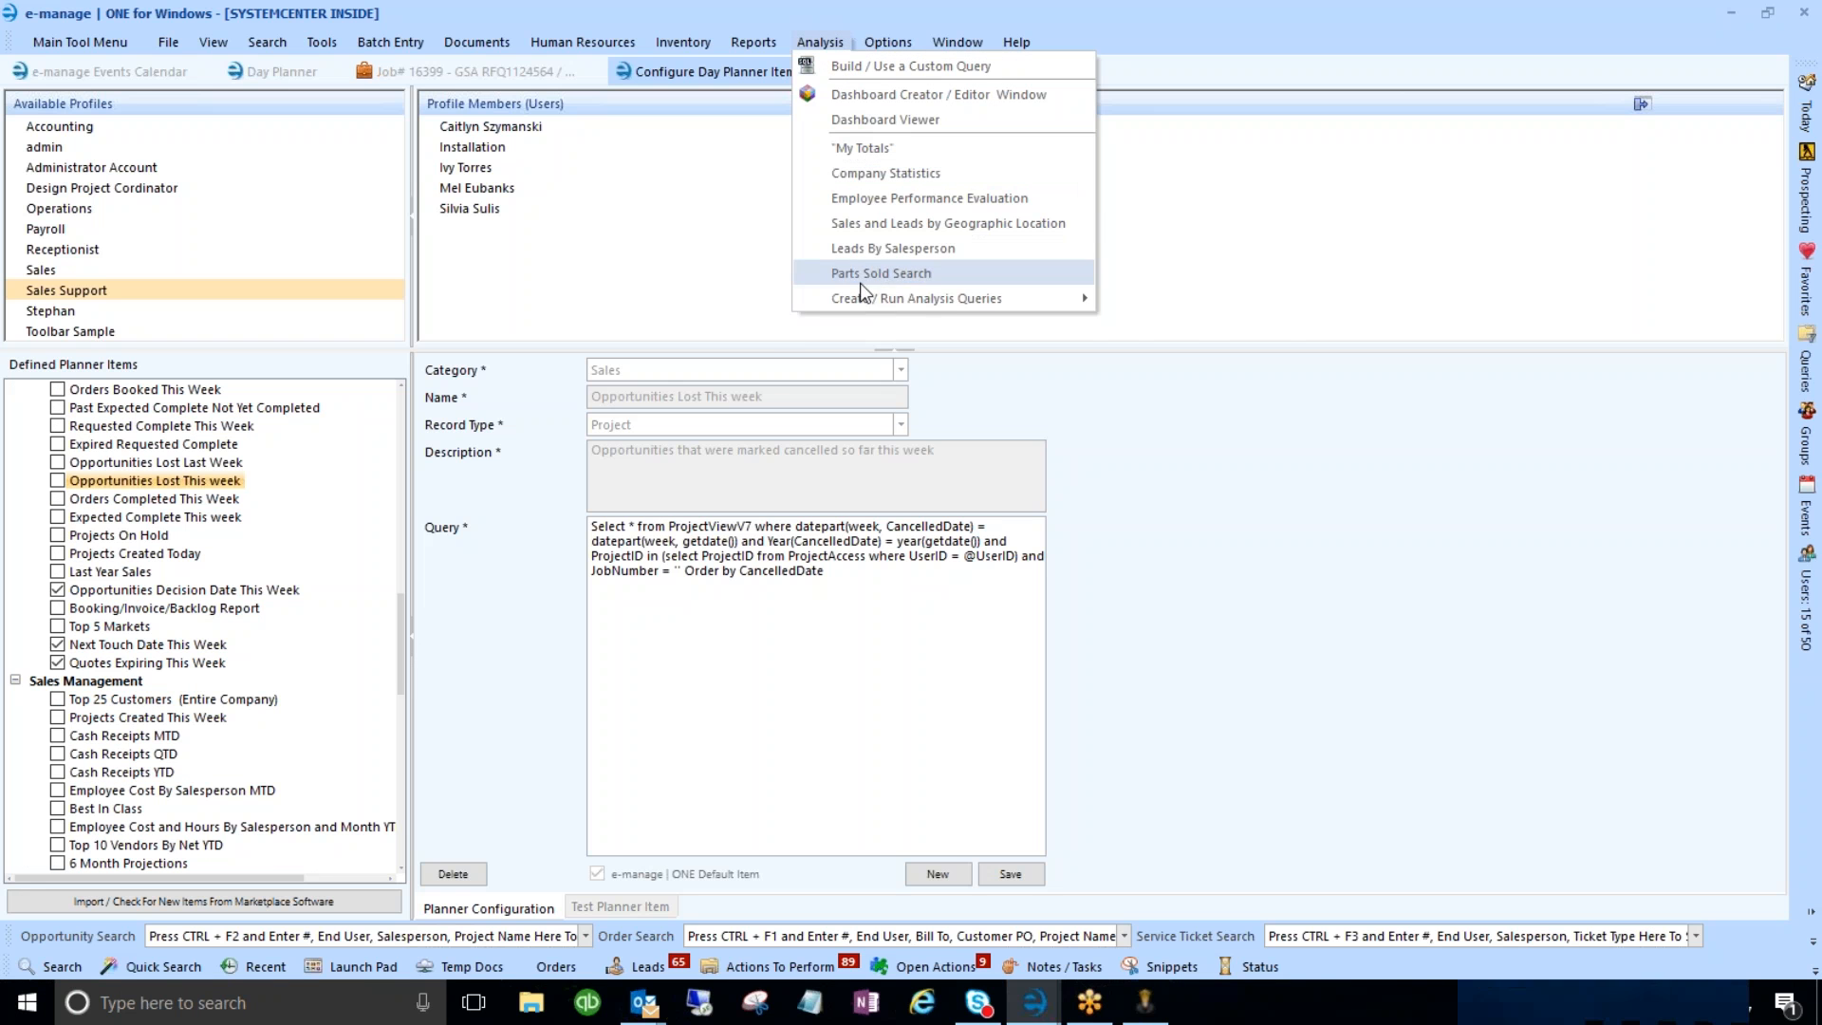
mouse_move(862, 300)
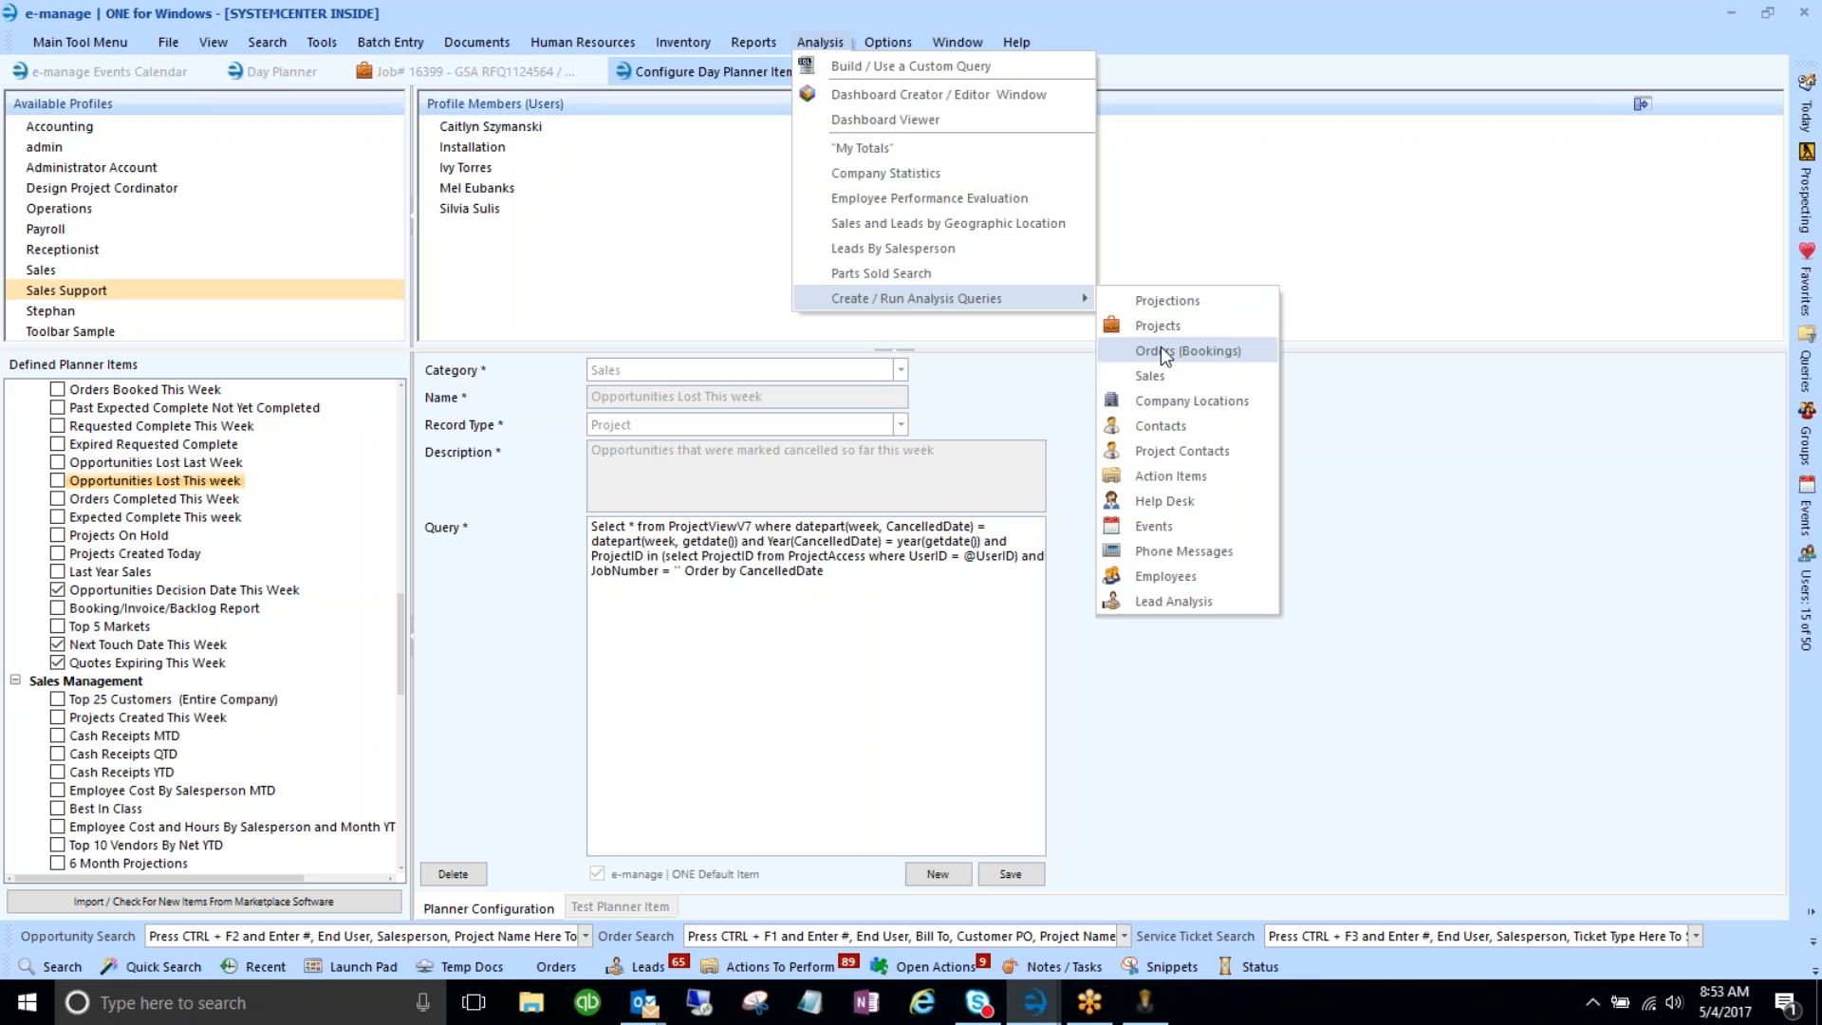
left_click(1159, 406)
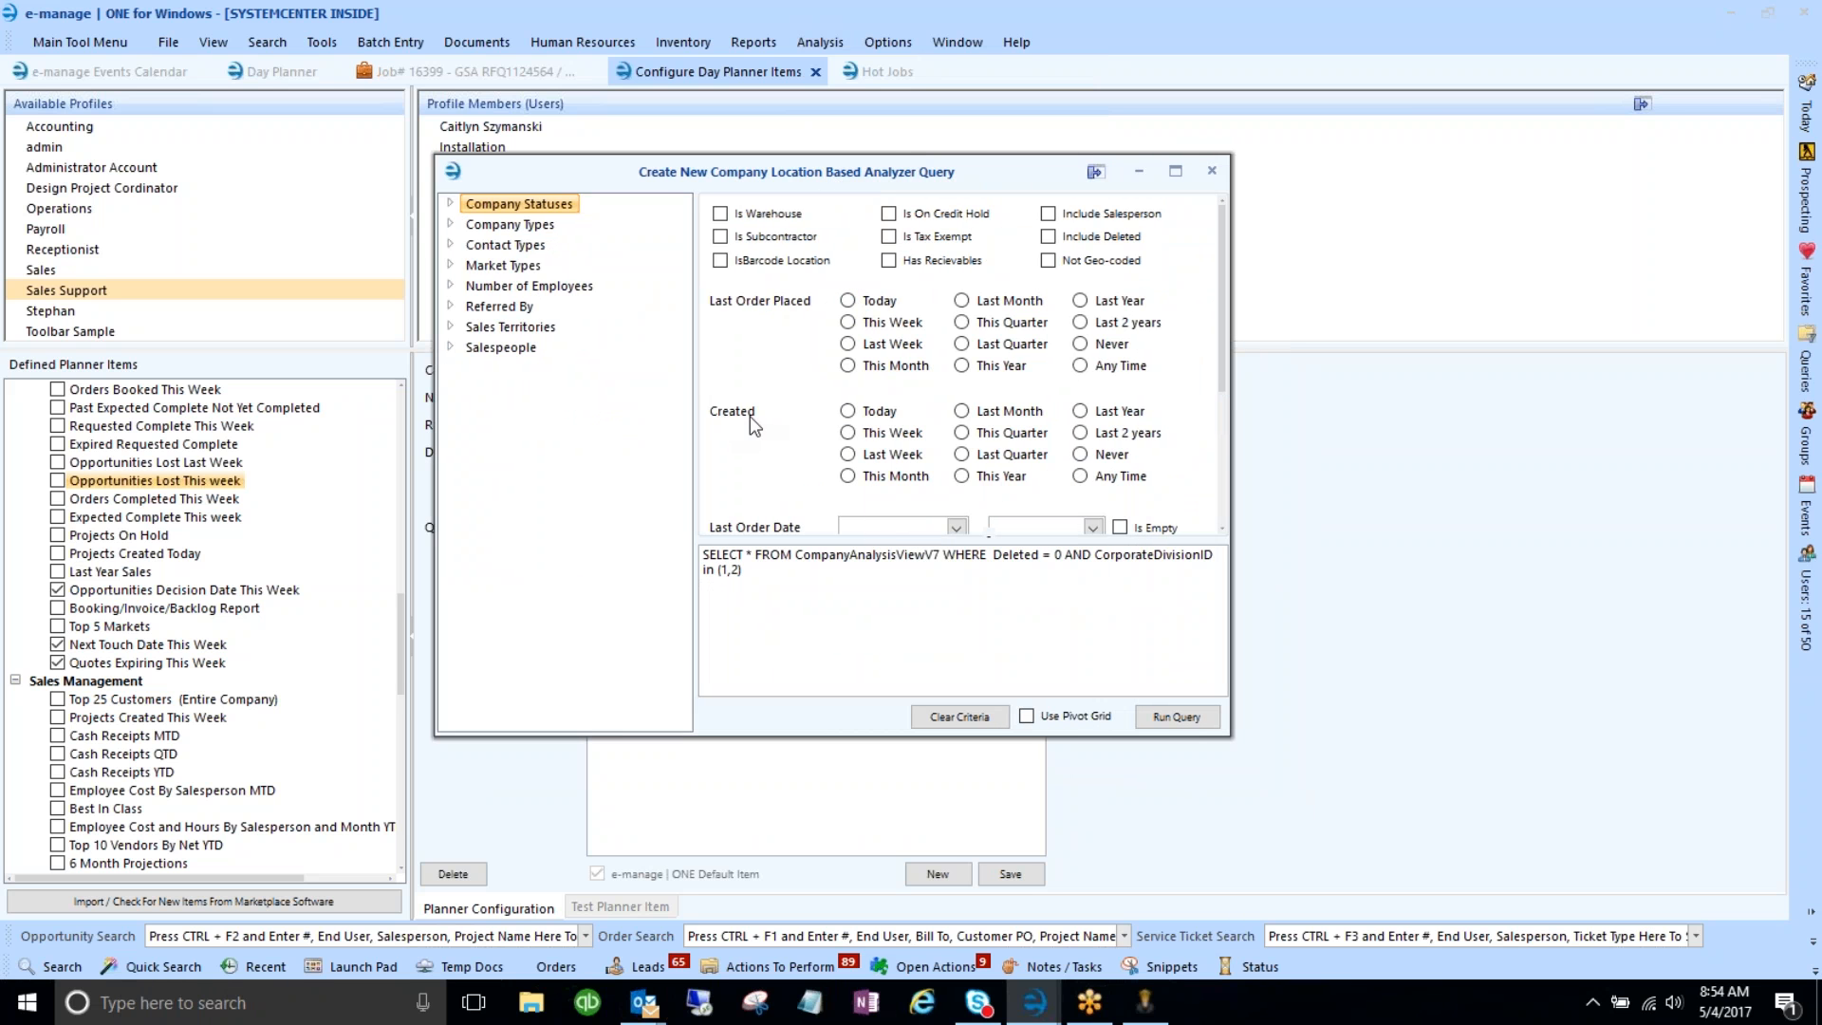
left_click(847, 434)
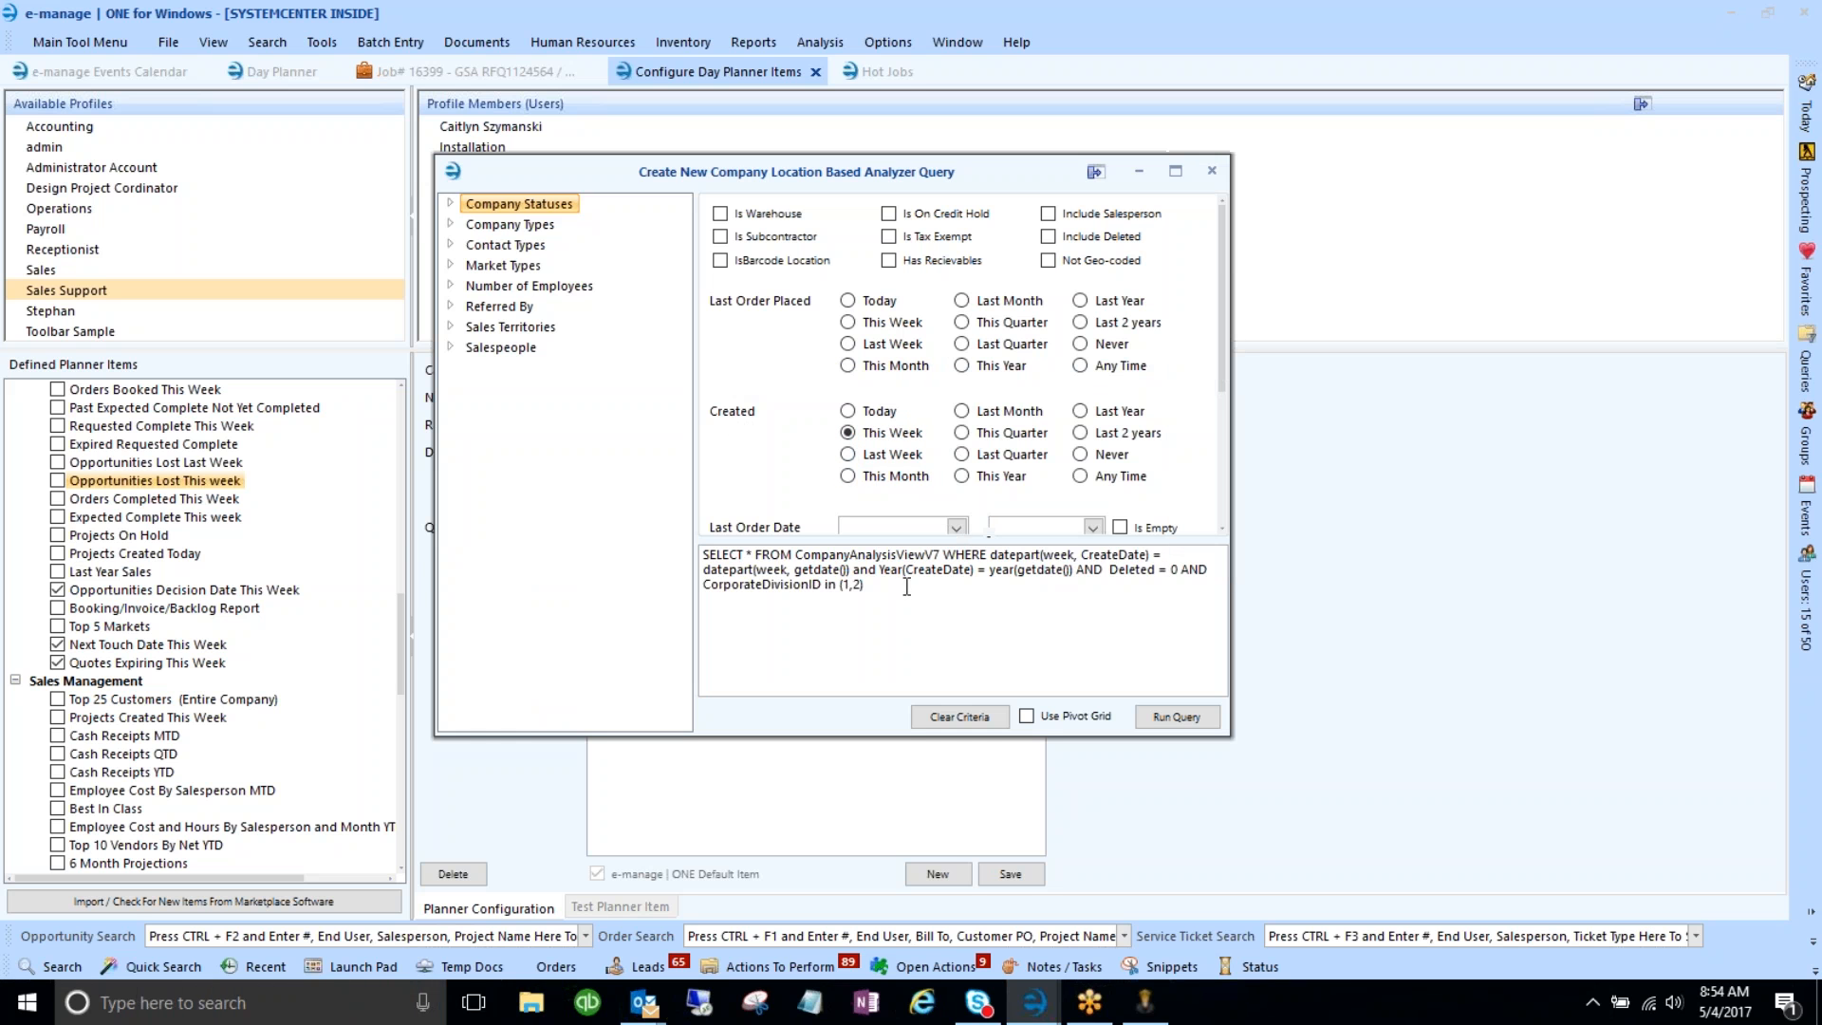
left_click_drag(902, 585, 682, 550)
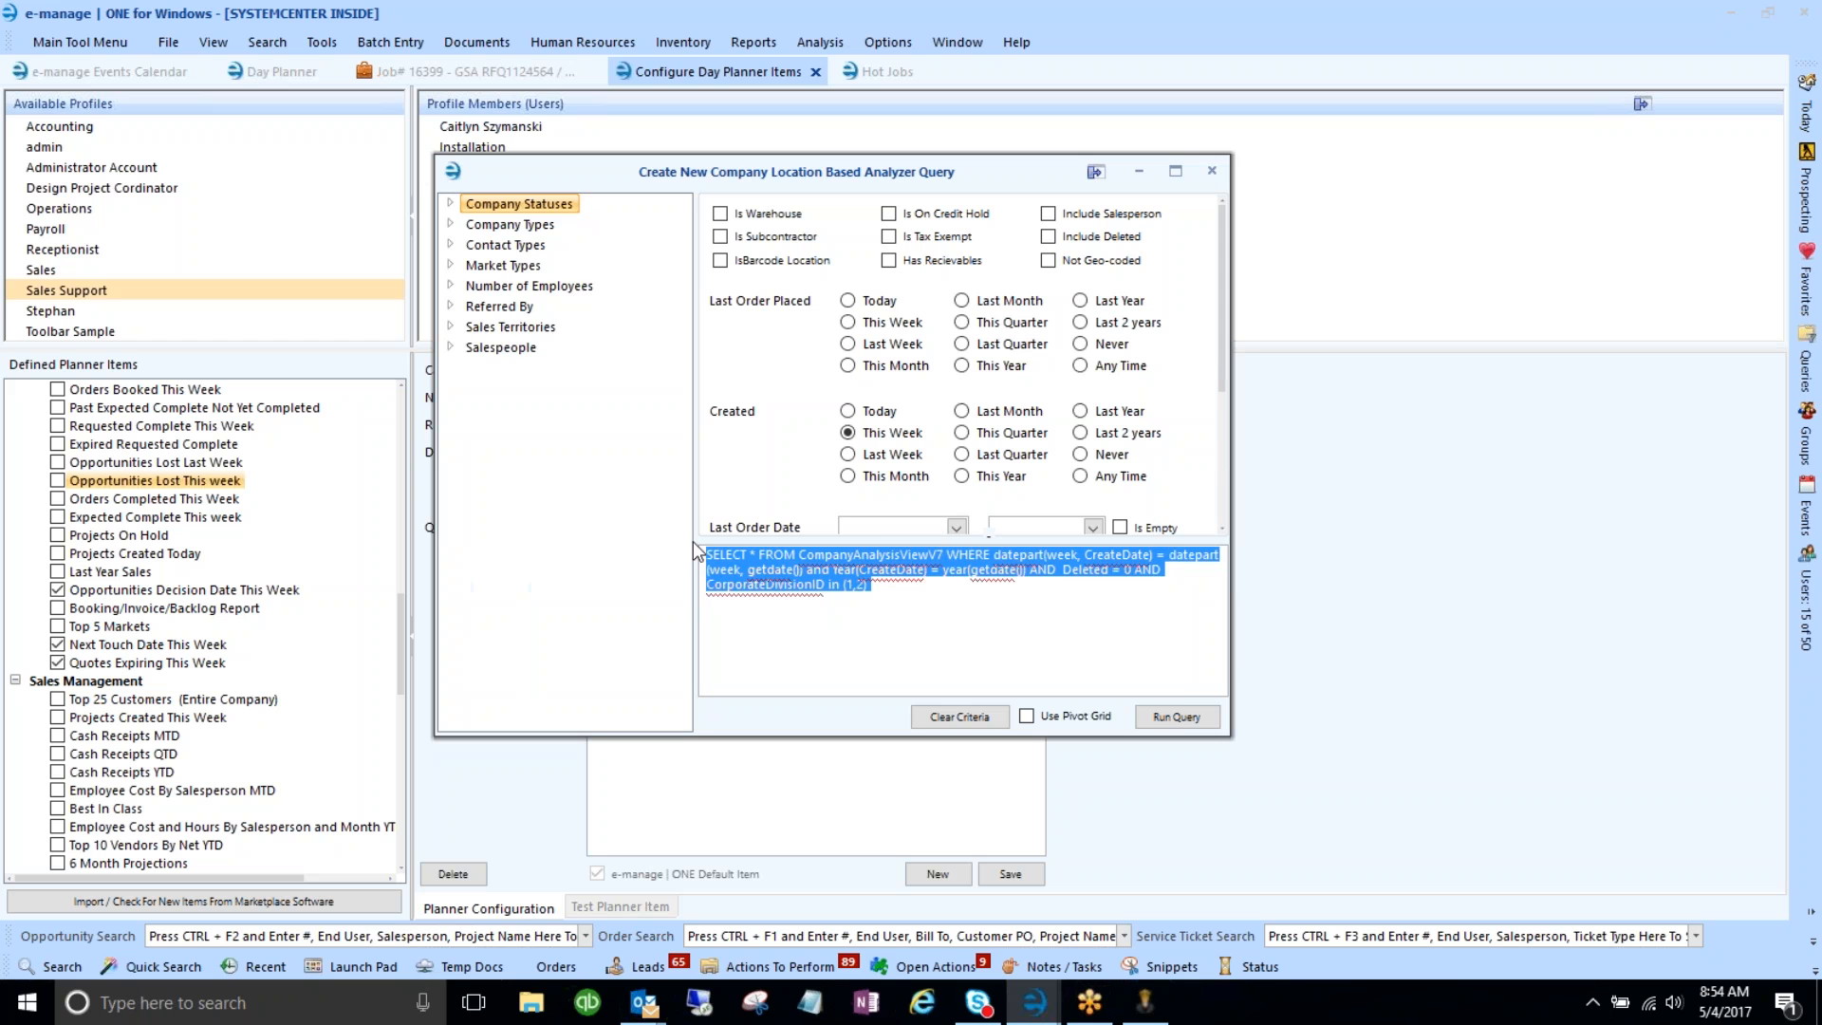
left_click(450, 264)
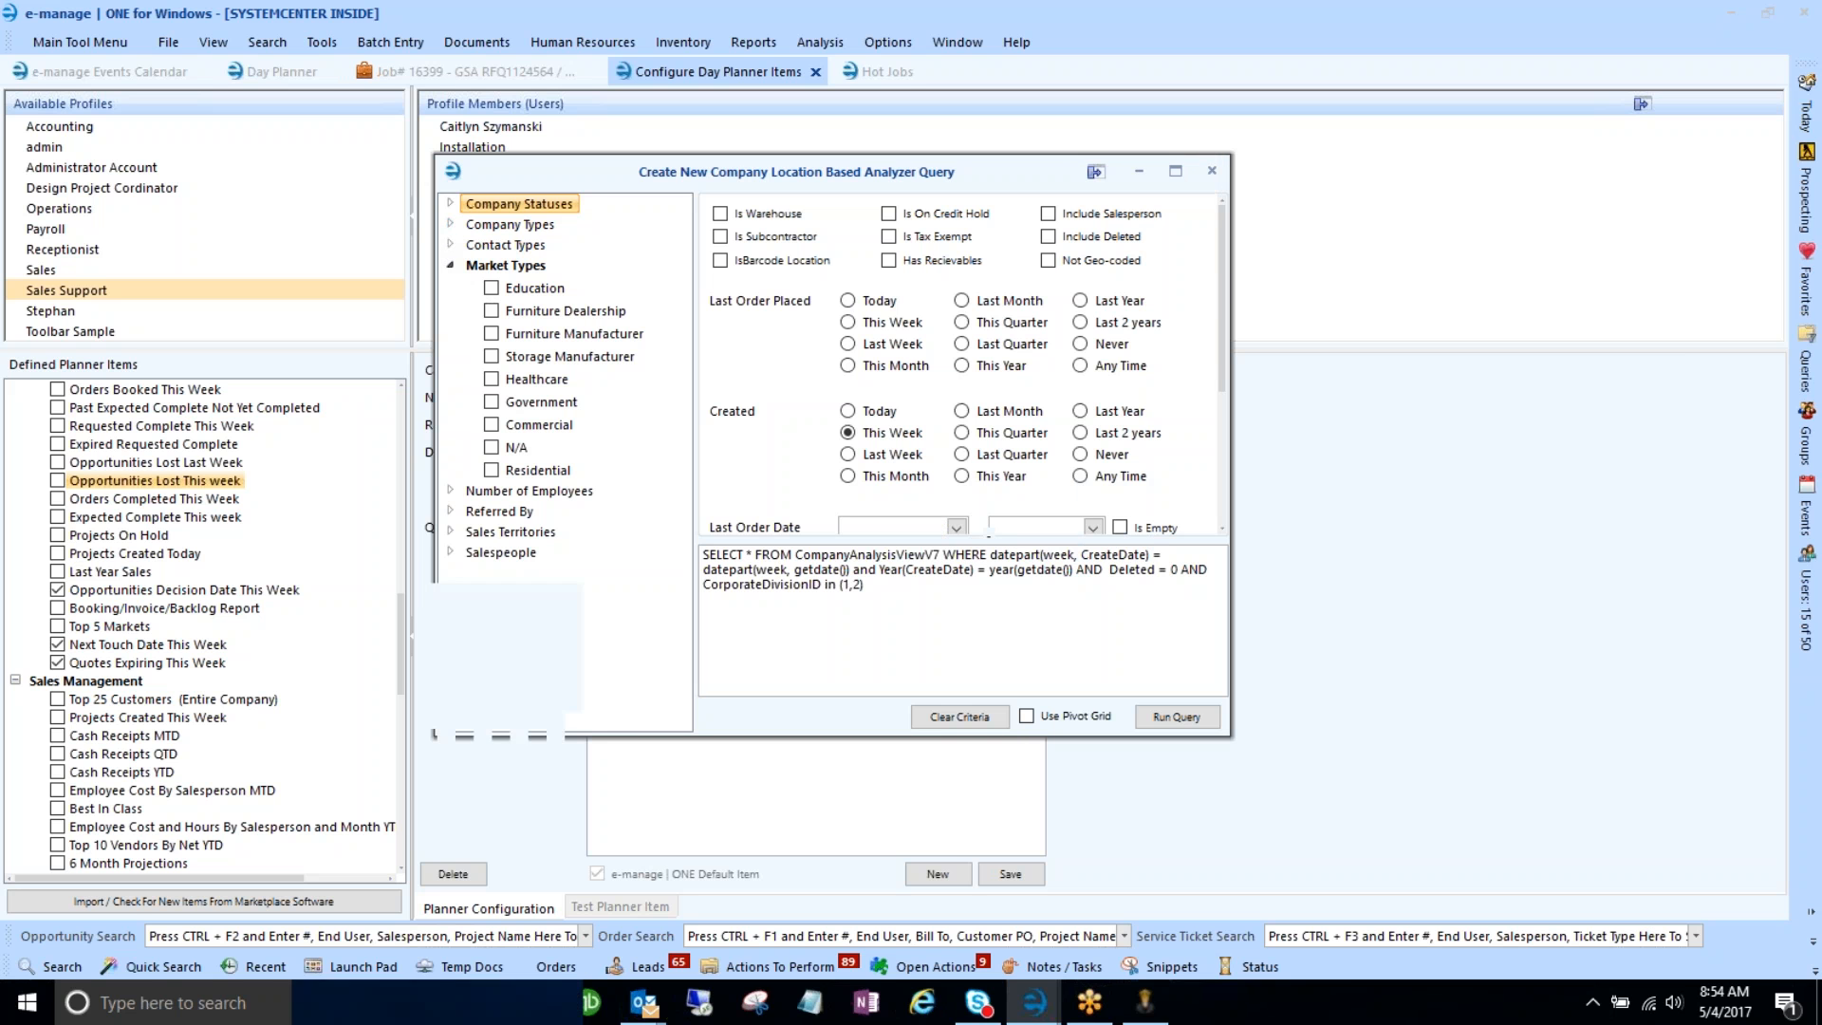
left_click_drag(879, 589, 703, 555)
key("ctrl+c")
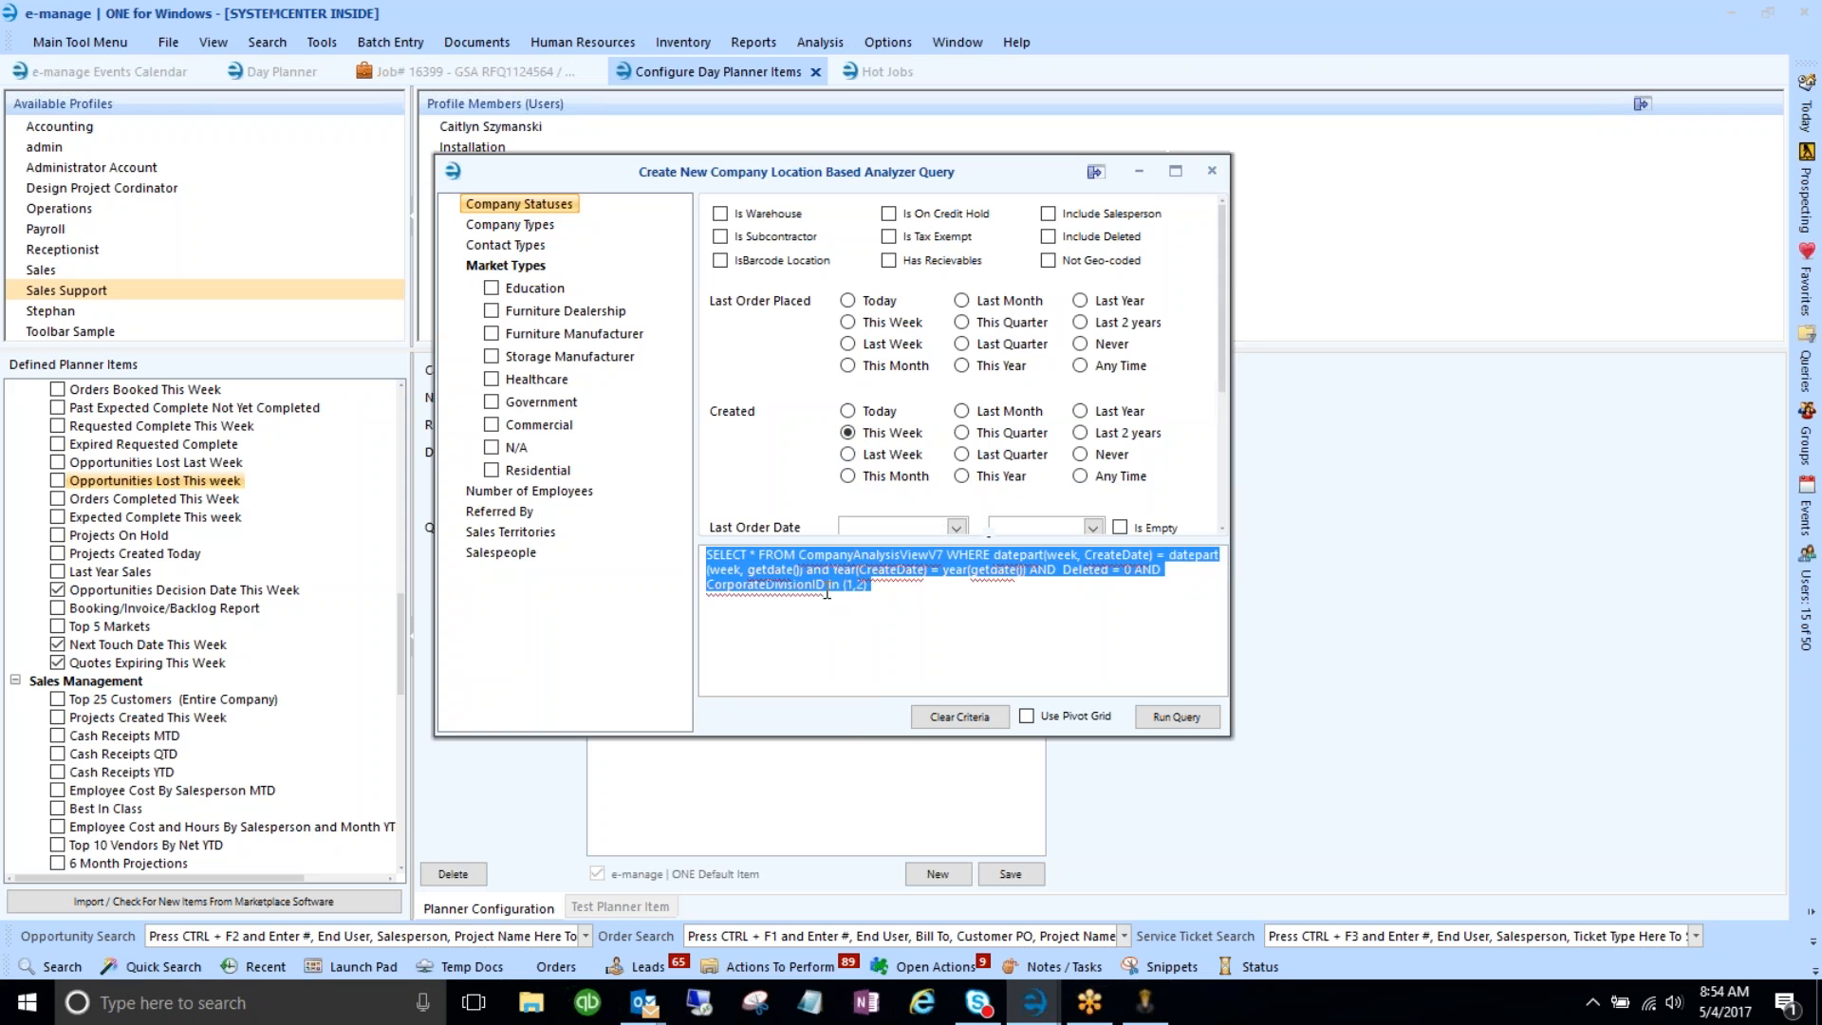
- Start a new Operations planner item named 'New Companies Created This Week'
left_click(1212, 175)
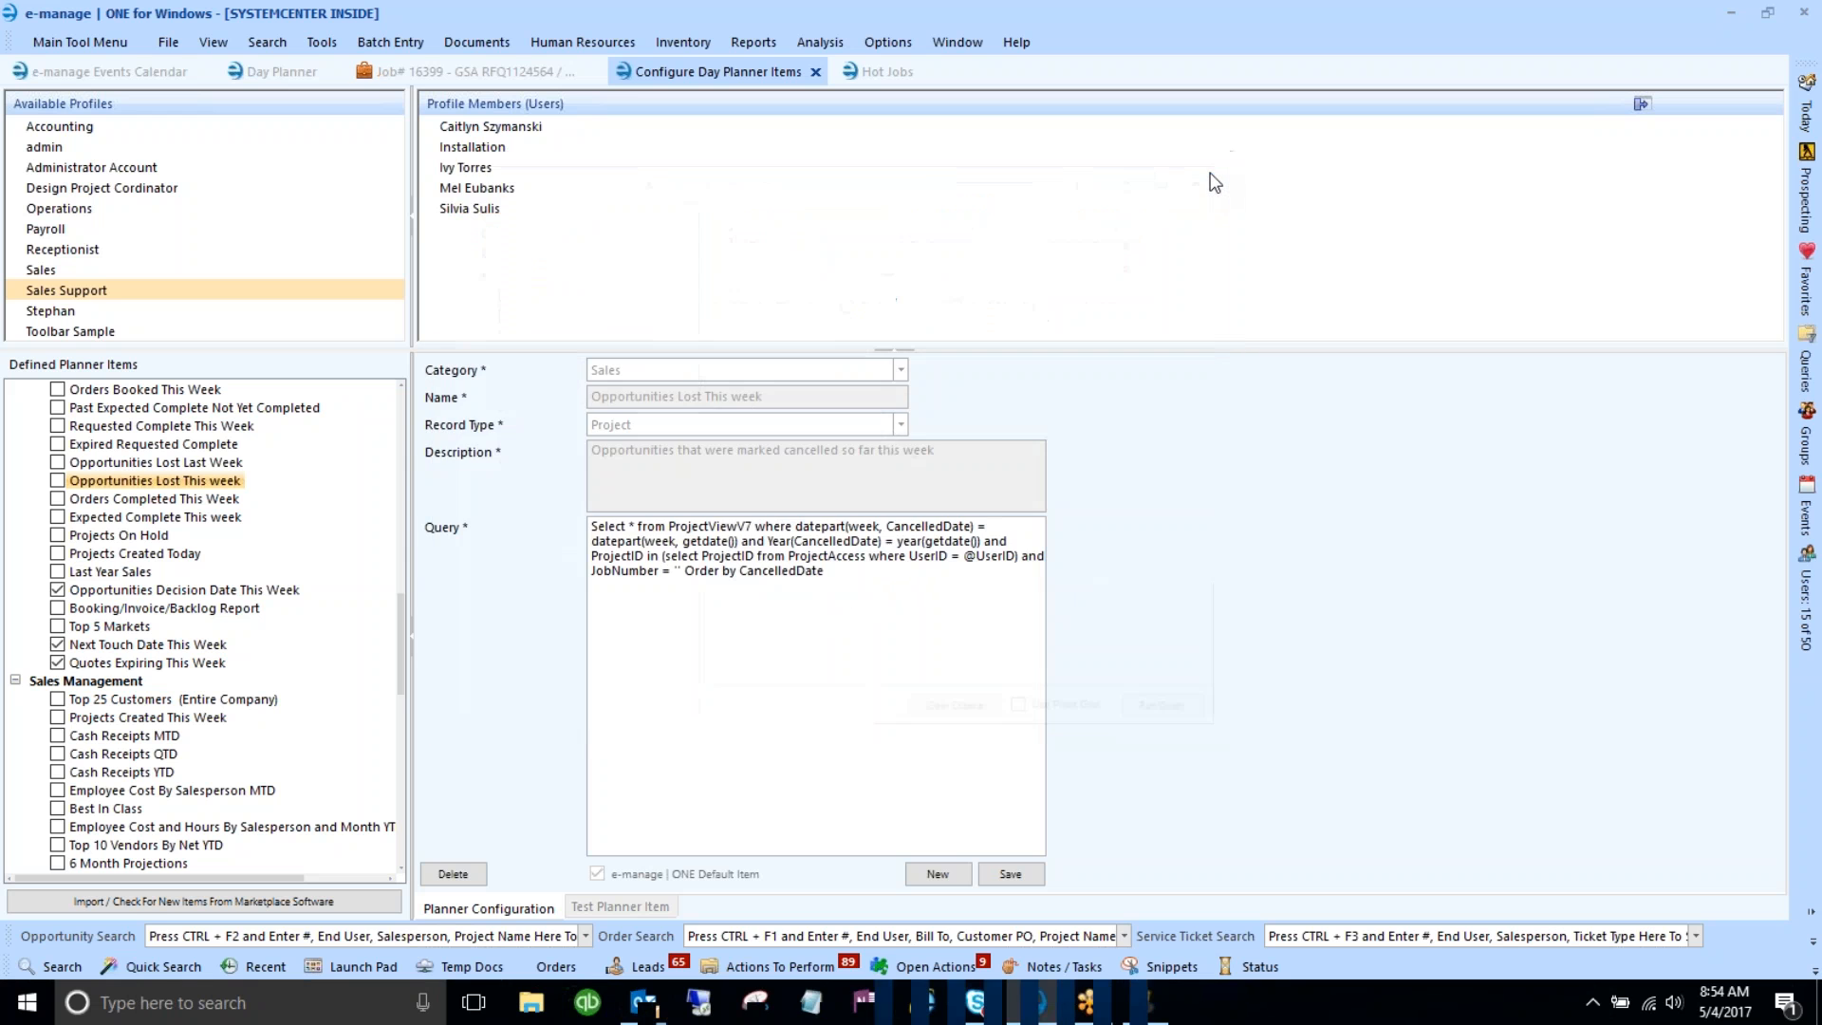
left_click(935, 877)
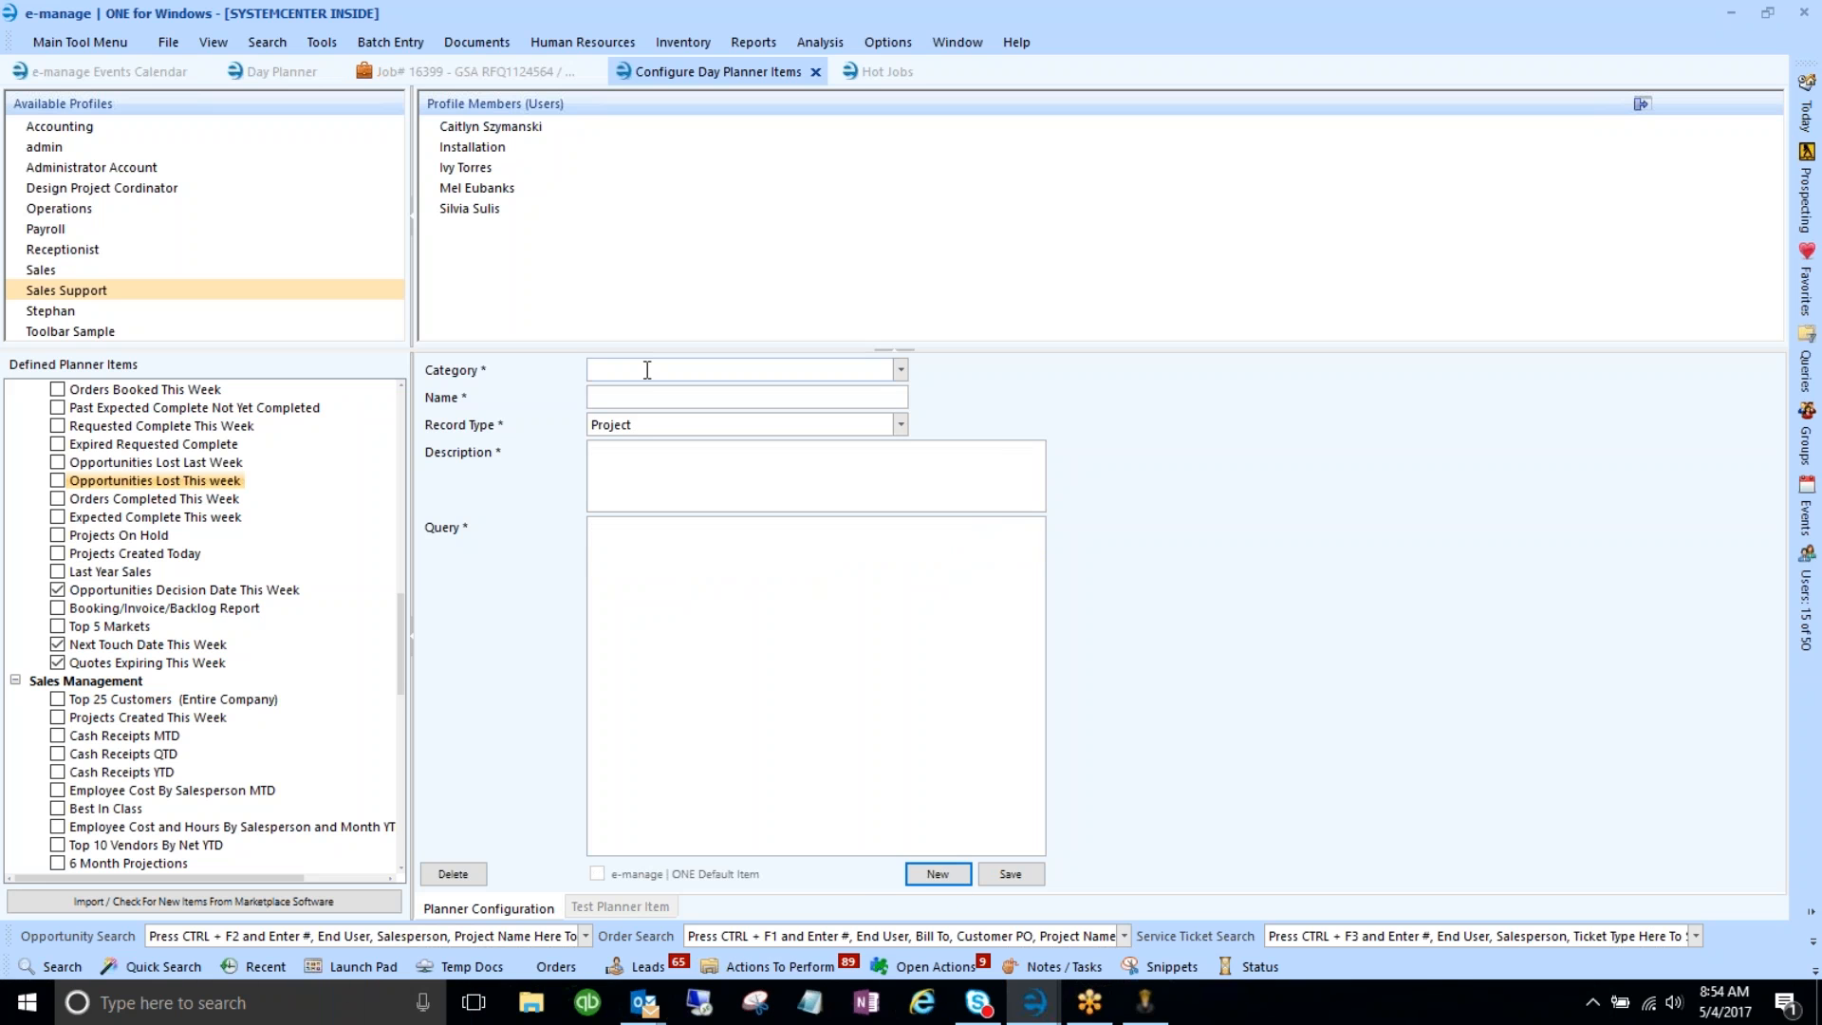
left_click(901, 370)
scroll(721, 484, "down", 3)
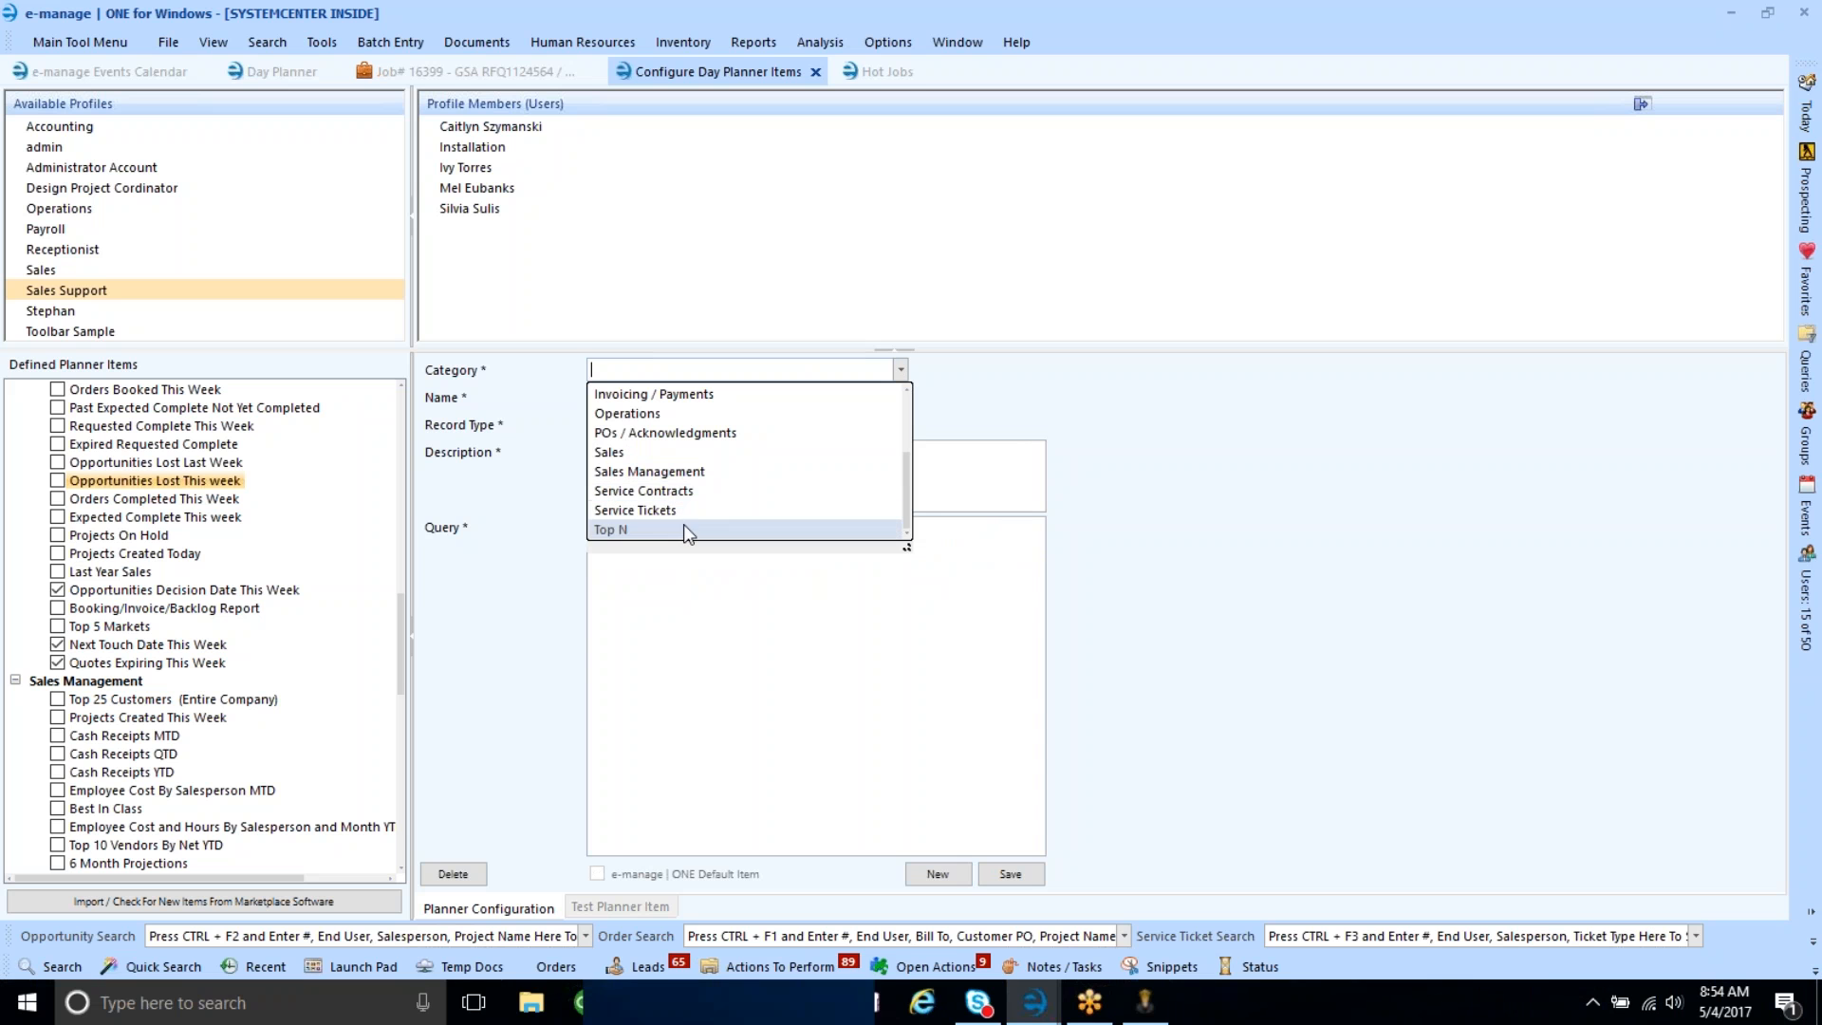
scroll(683, 522, "up", 2)
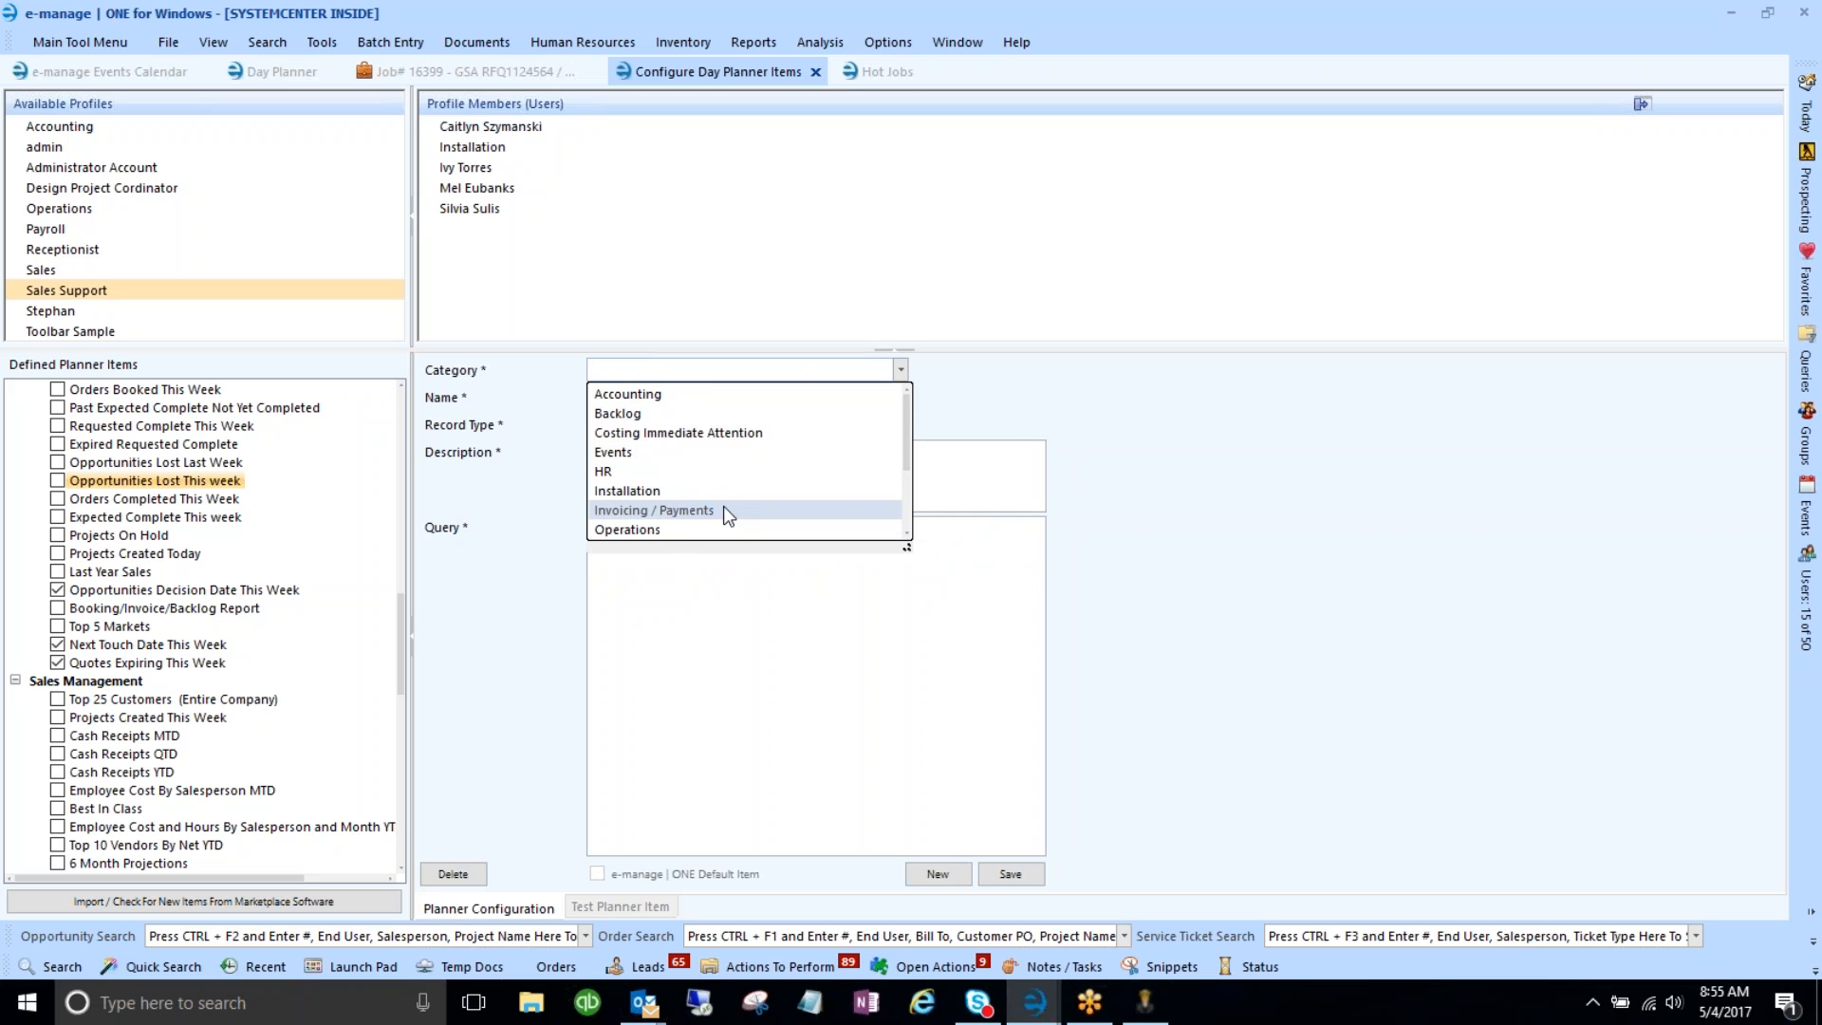
scroll(713, 477, "down", 1)
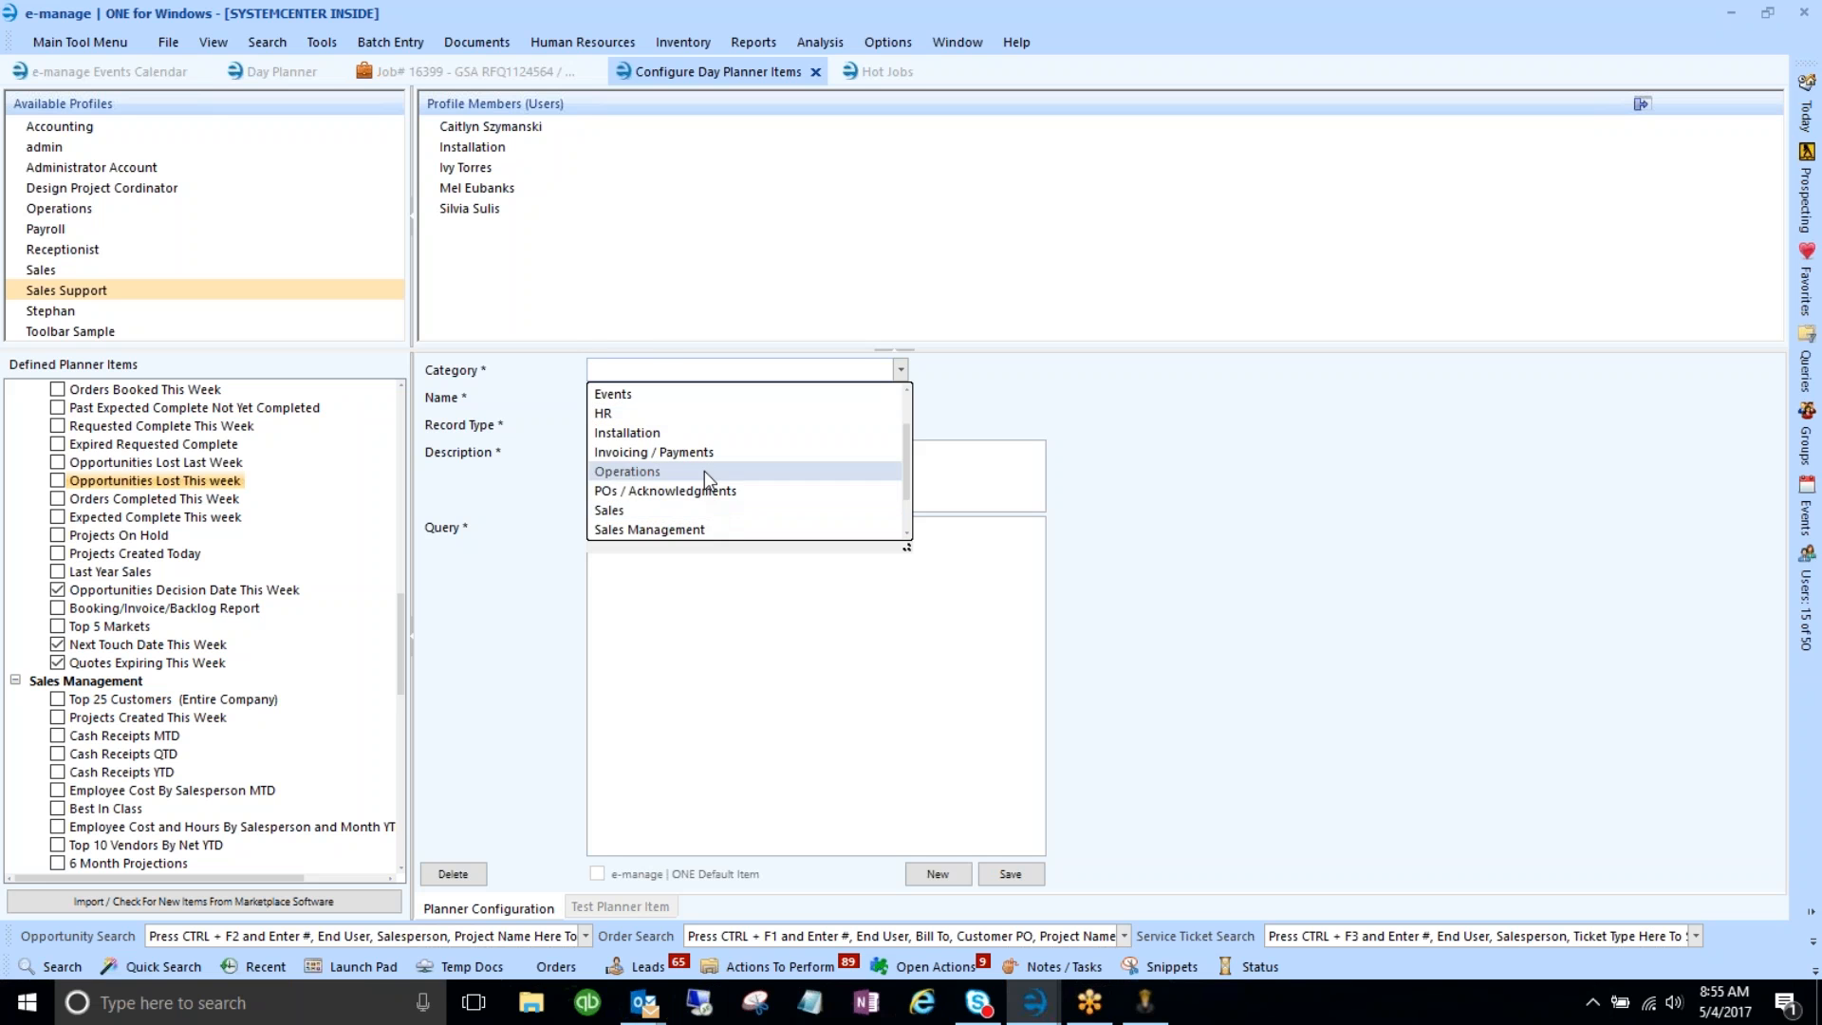
left_click(704, 471)
left_click(664, 400)
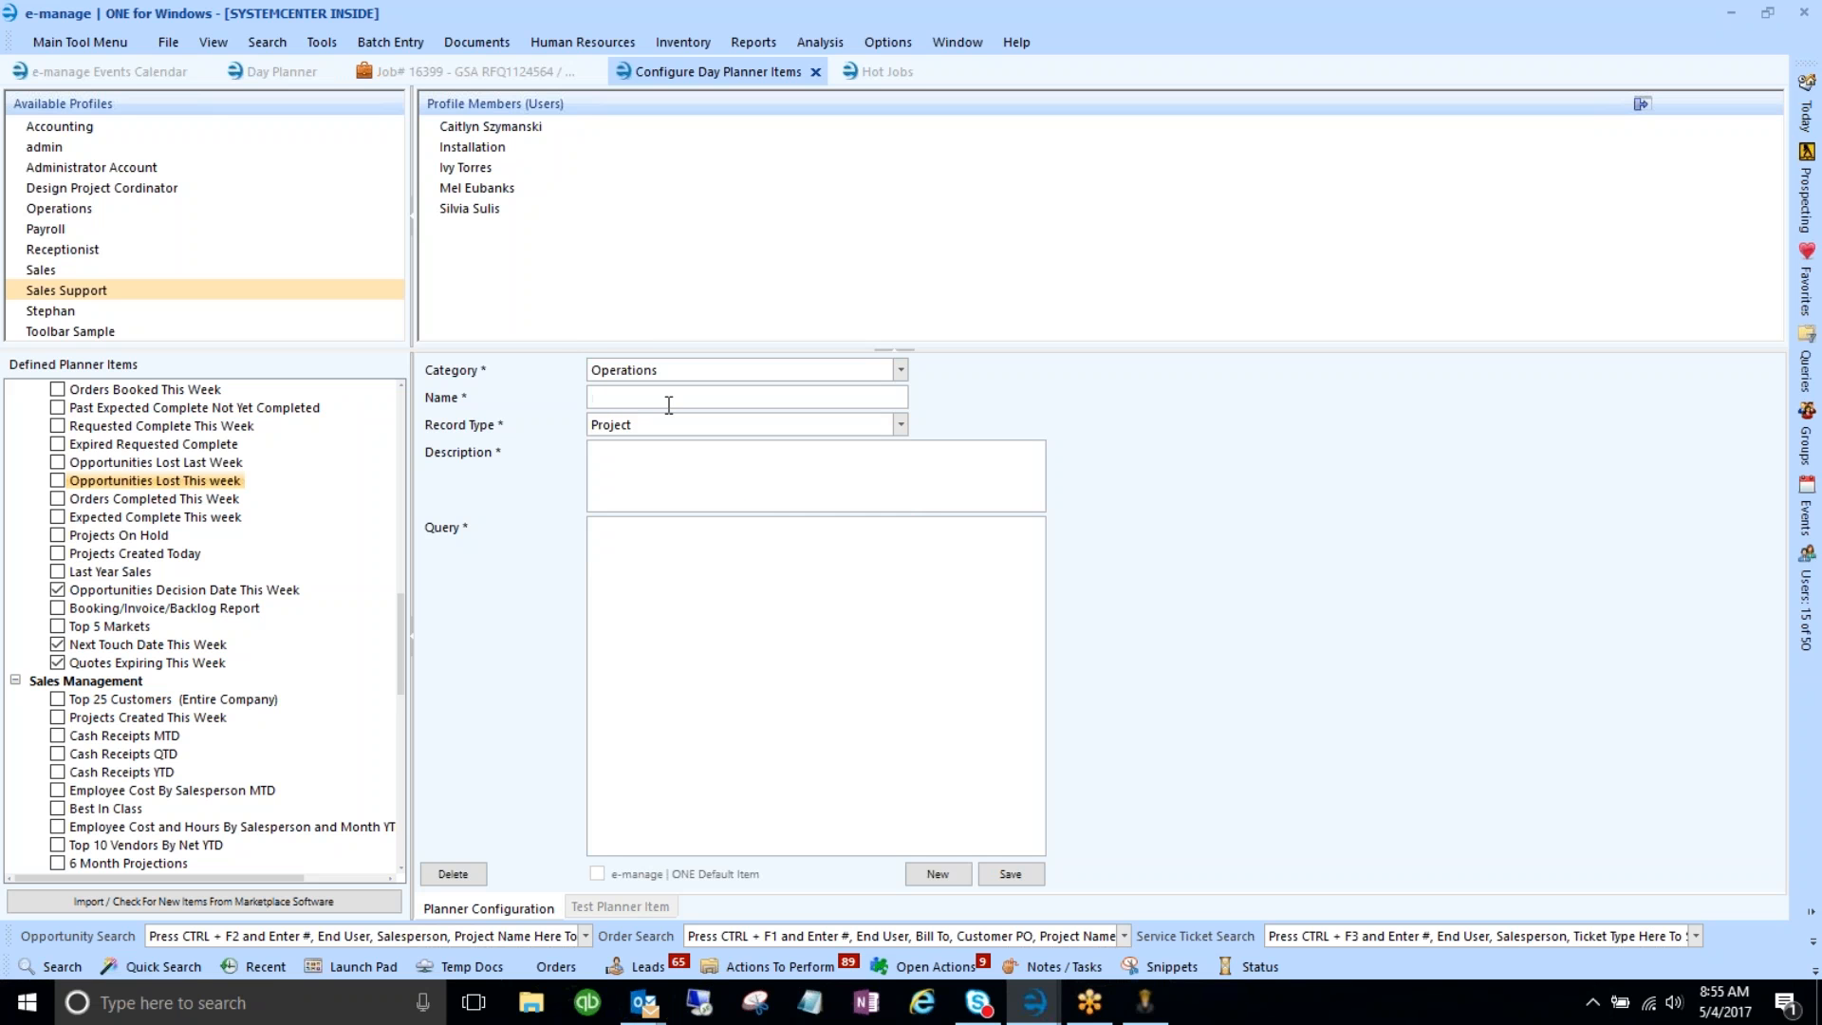
type("New Compan")
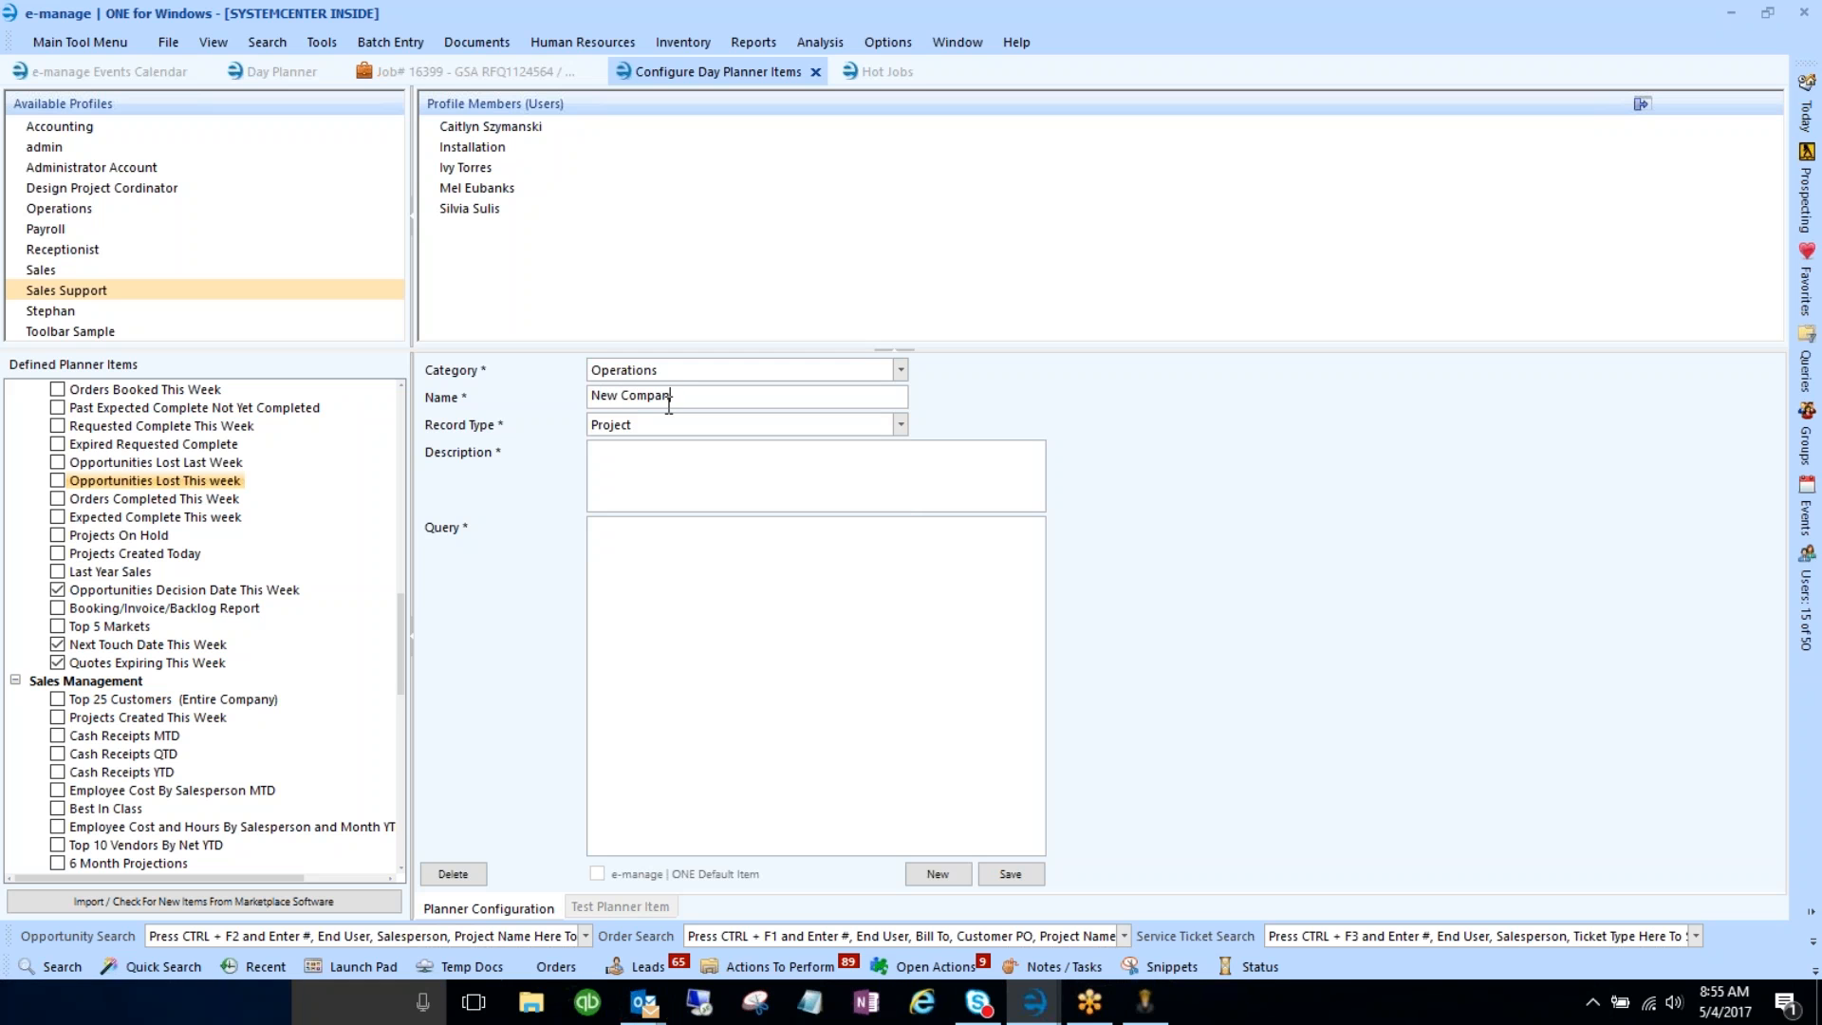
type("ies Created This Week")
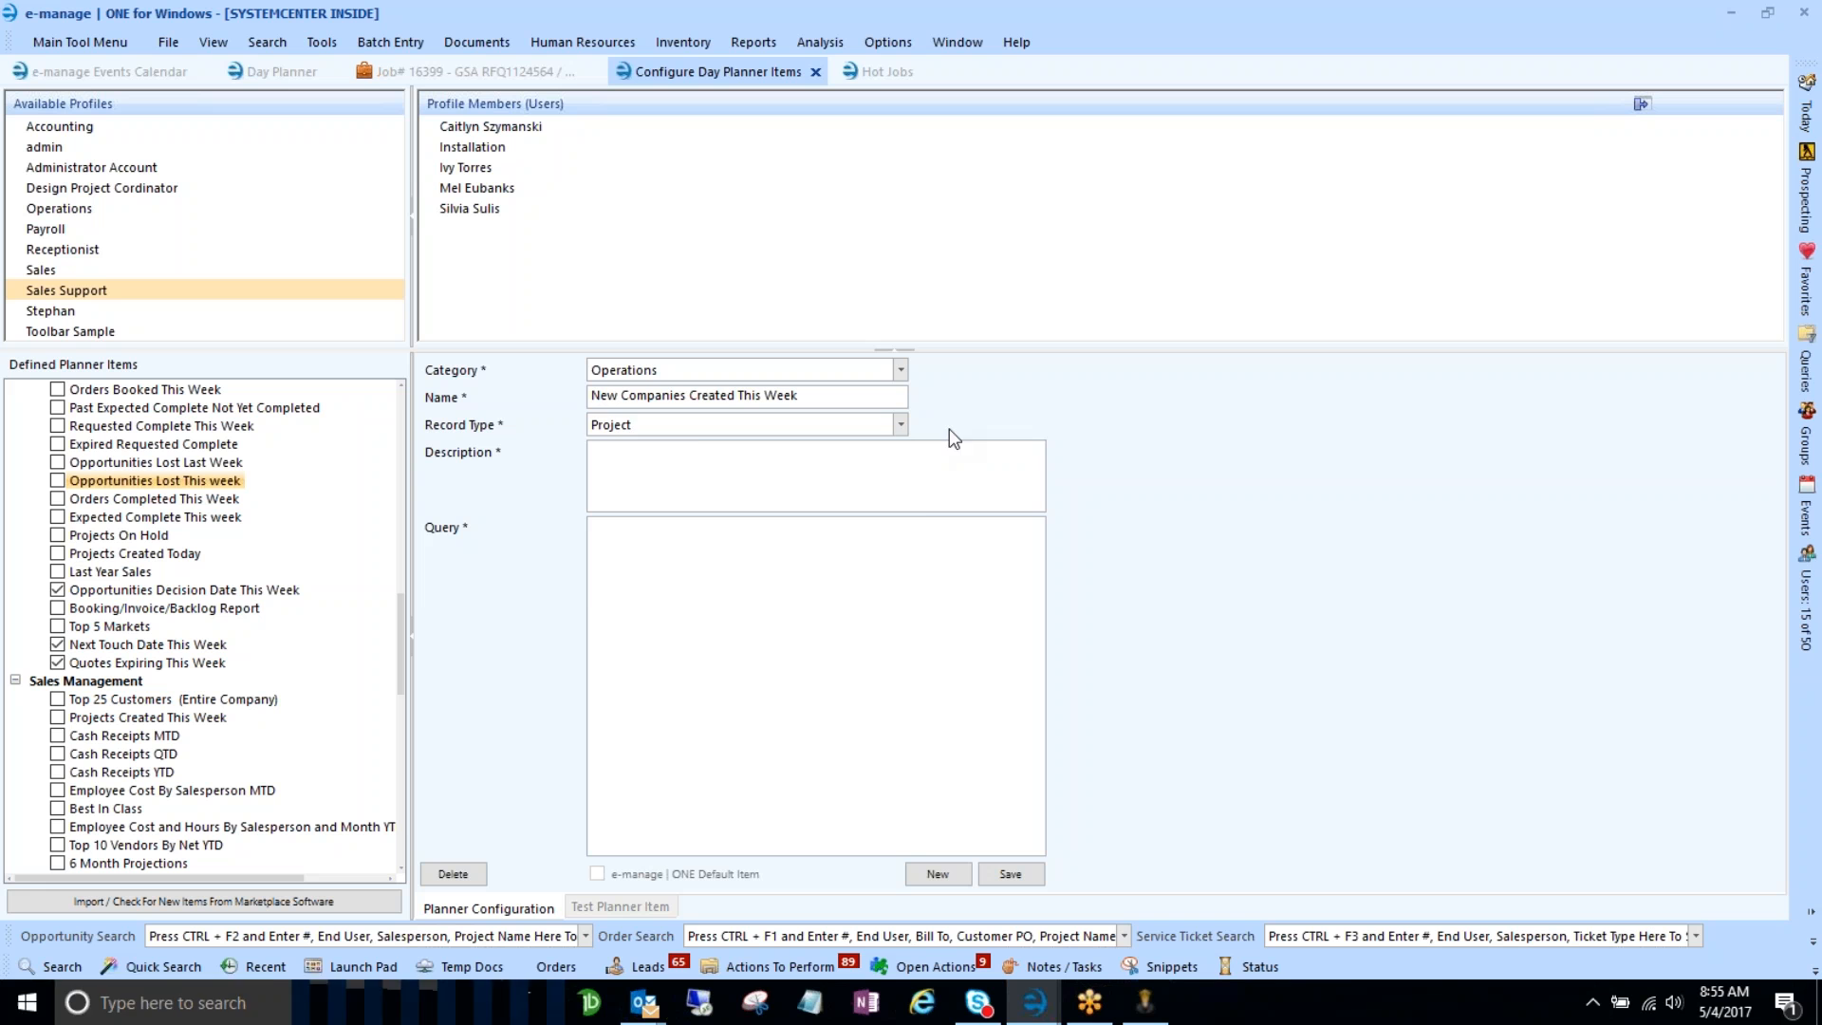
- Set record type Company Location, describe it as 'List of all new companies created this week', and paste the query
left_click(899, 424)
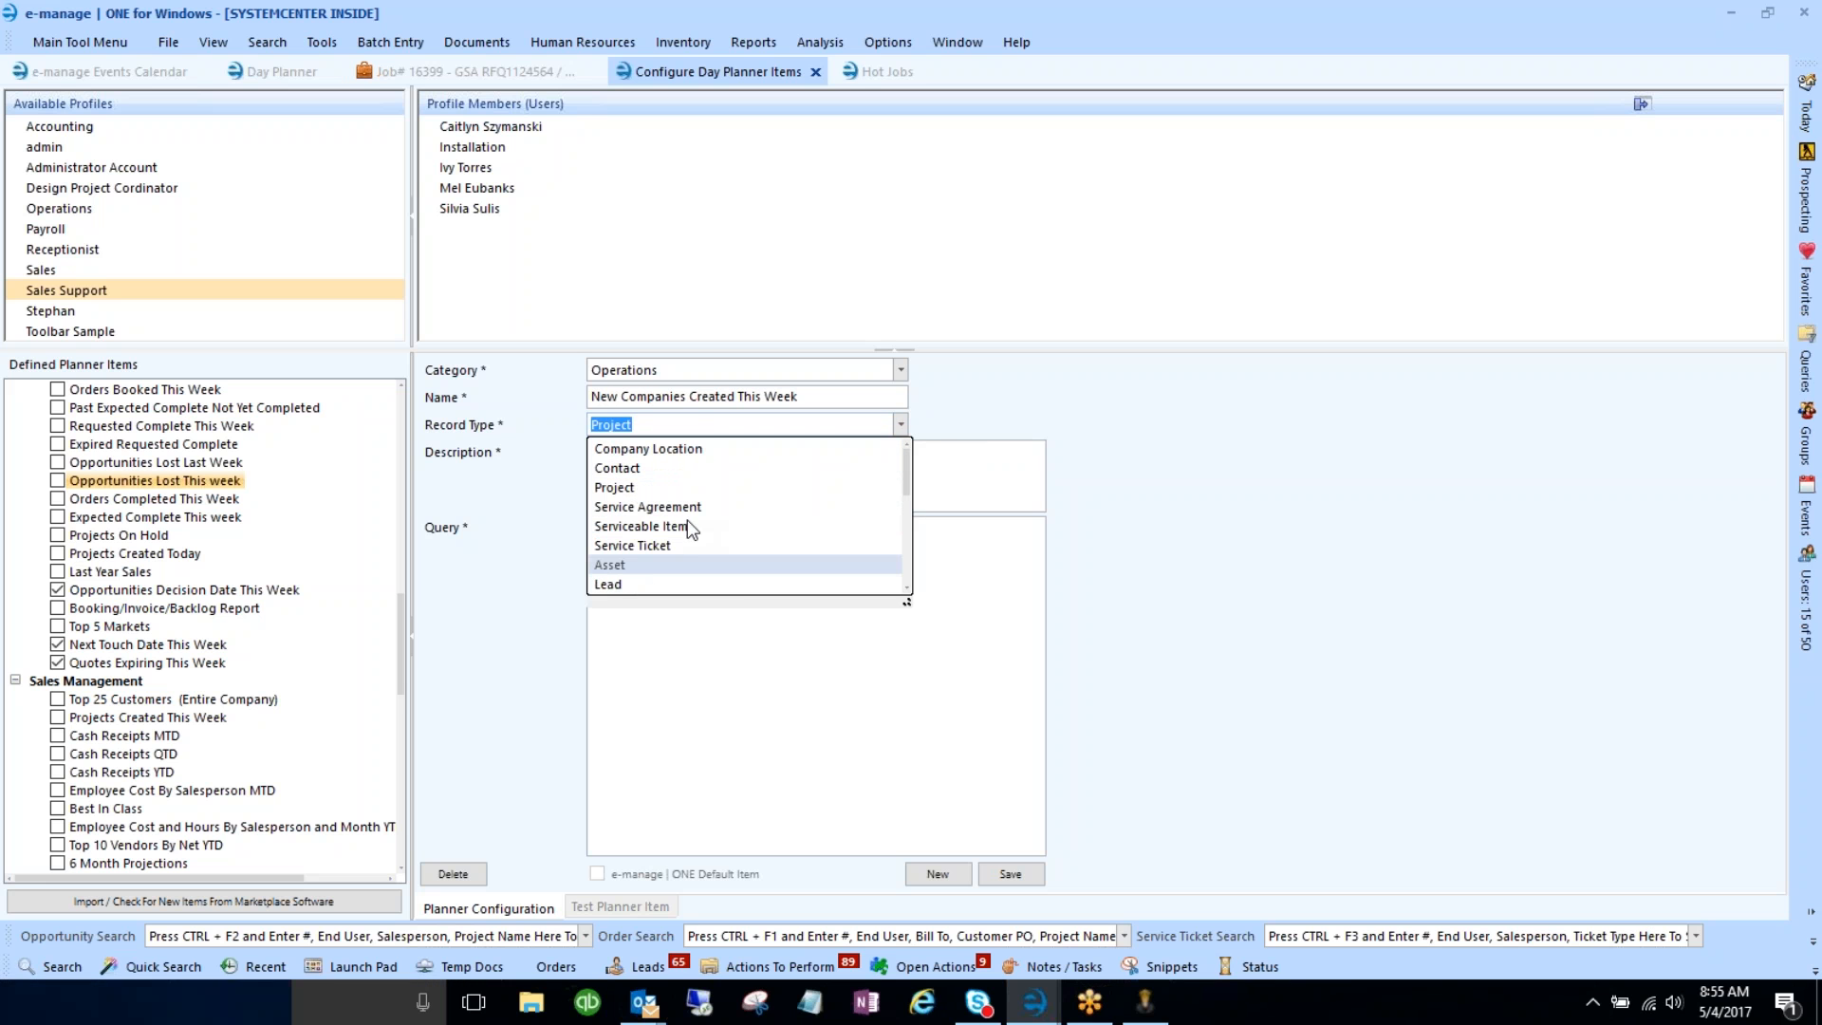
left_click(627, 447)
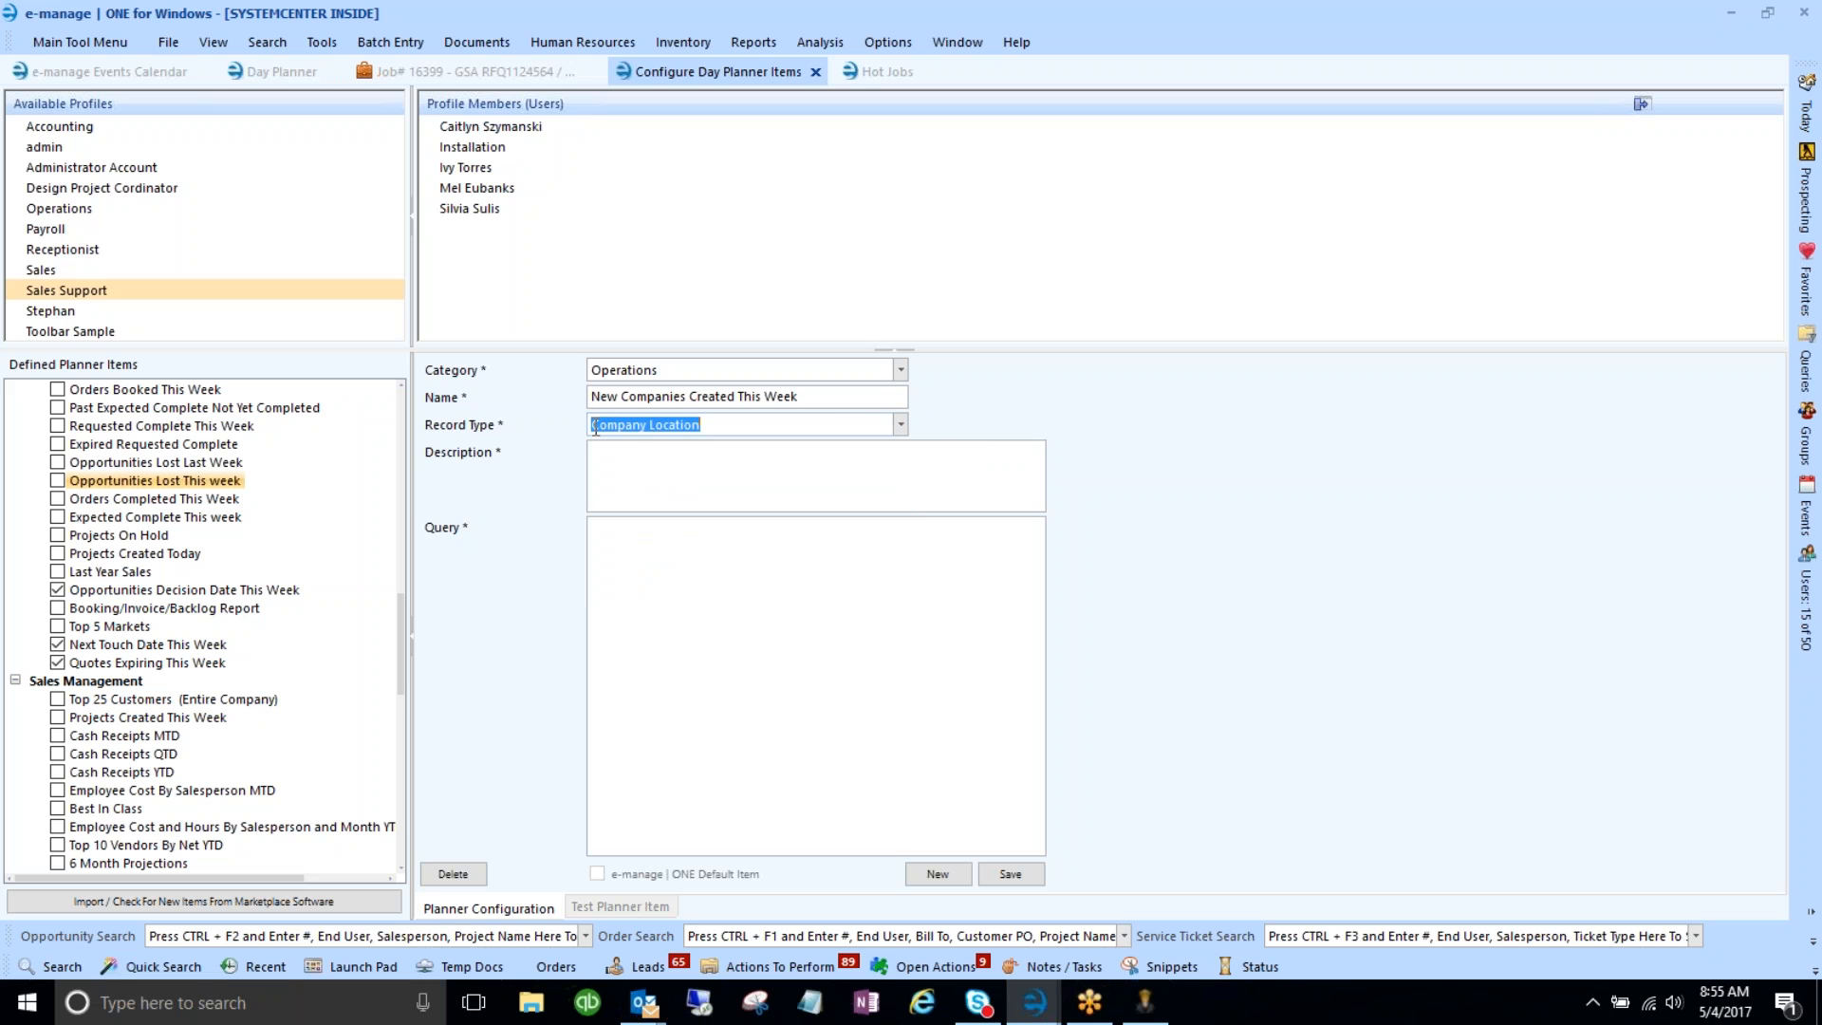
left_click(679, 479)
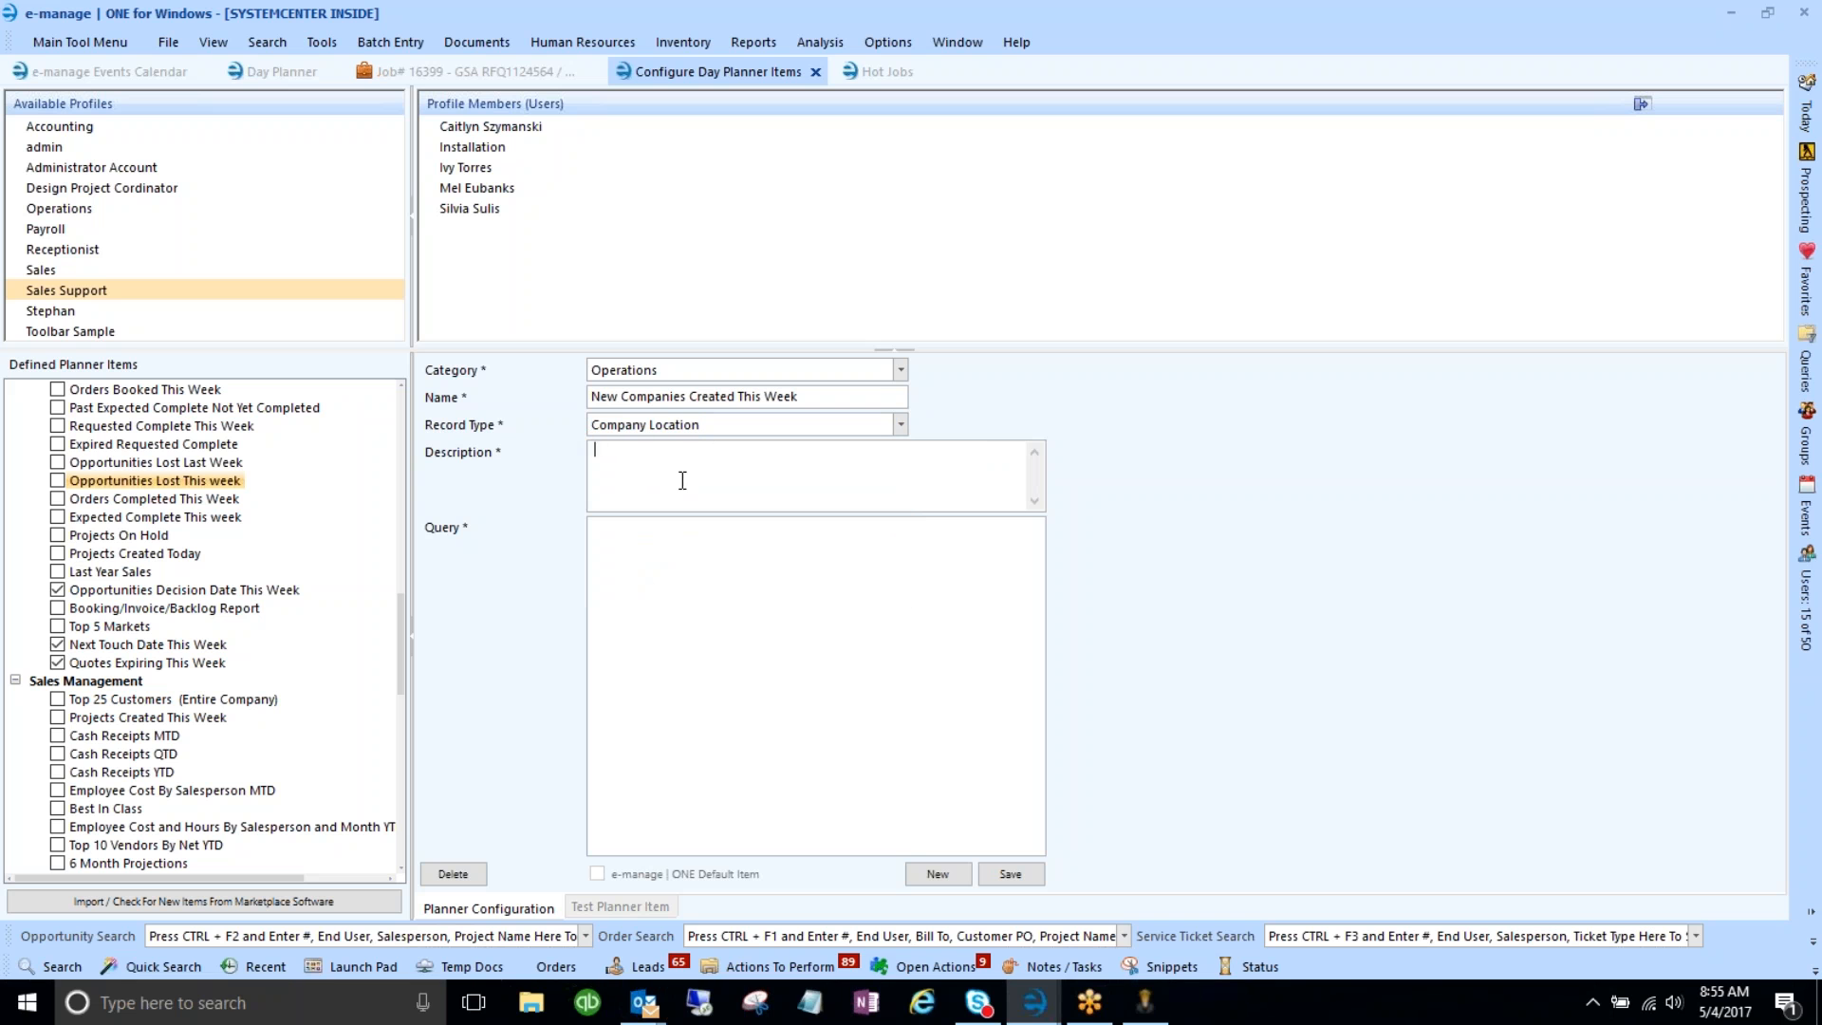
type("List of all ne")
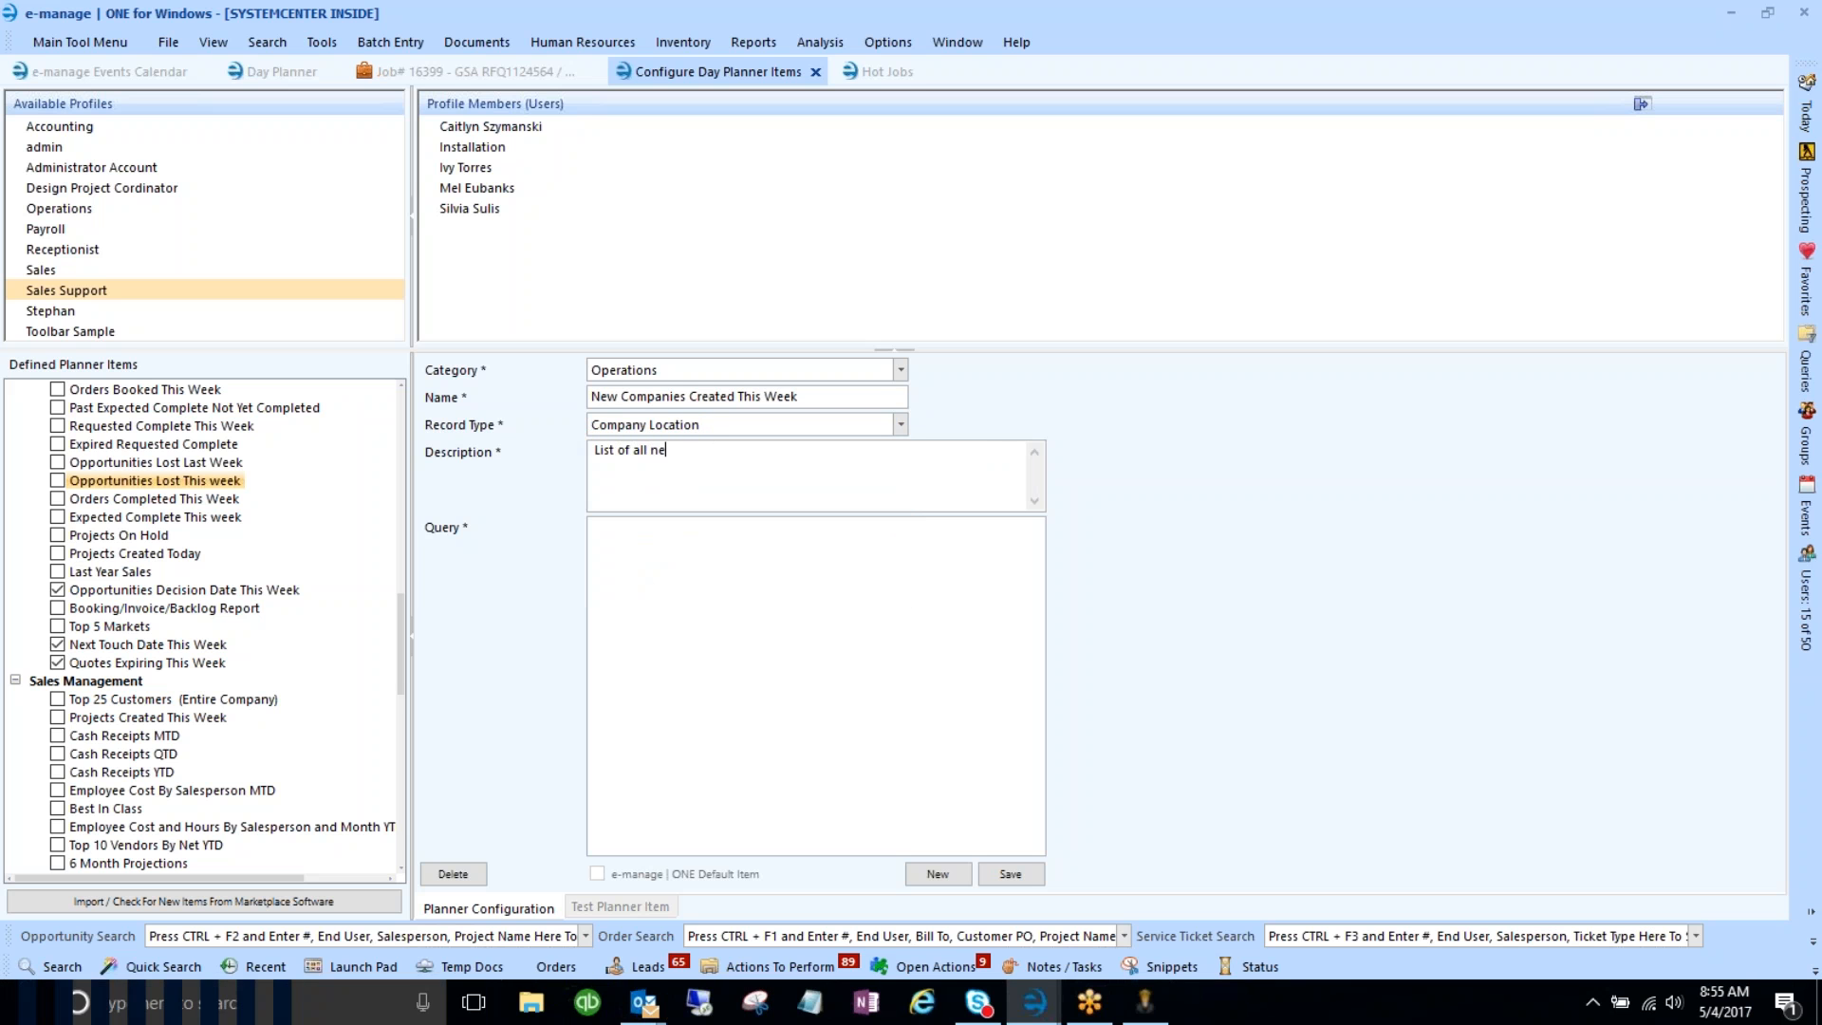
type("w compoaie")
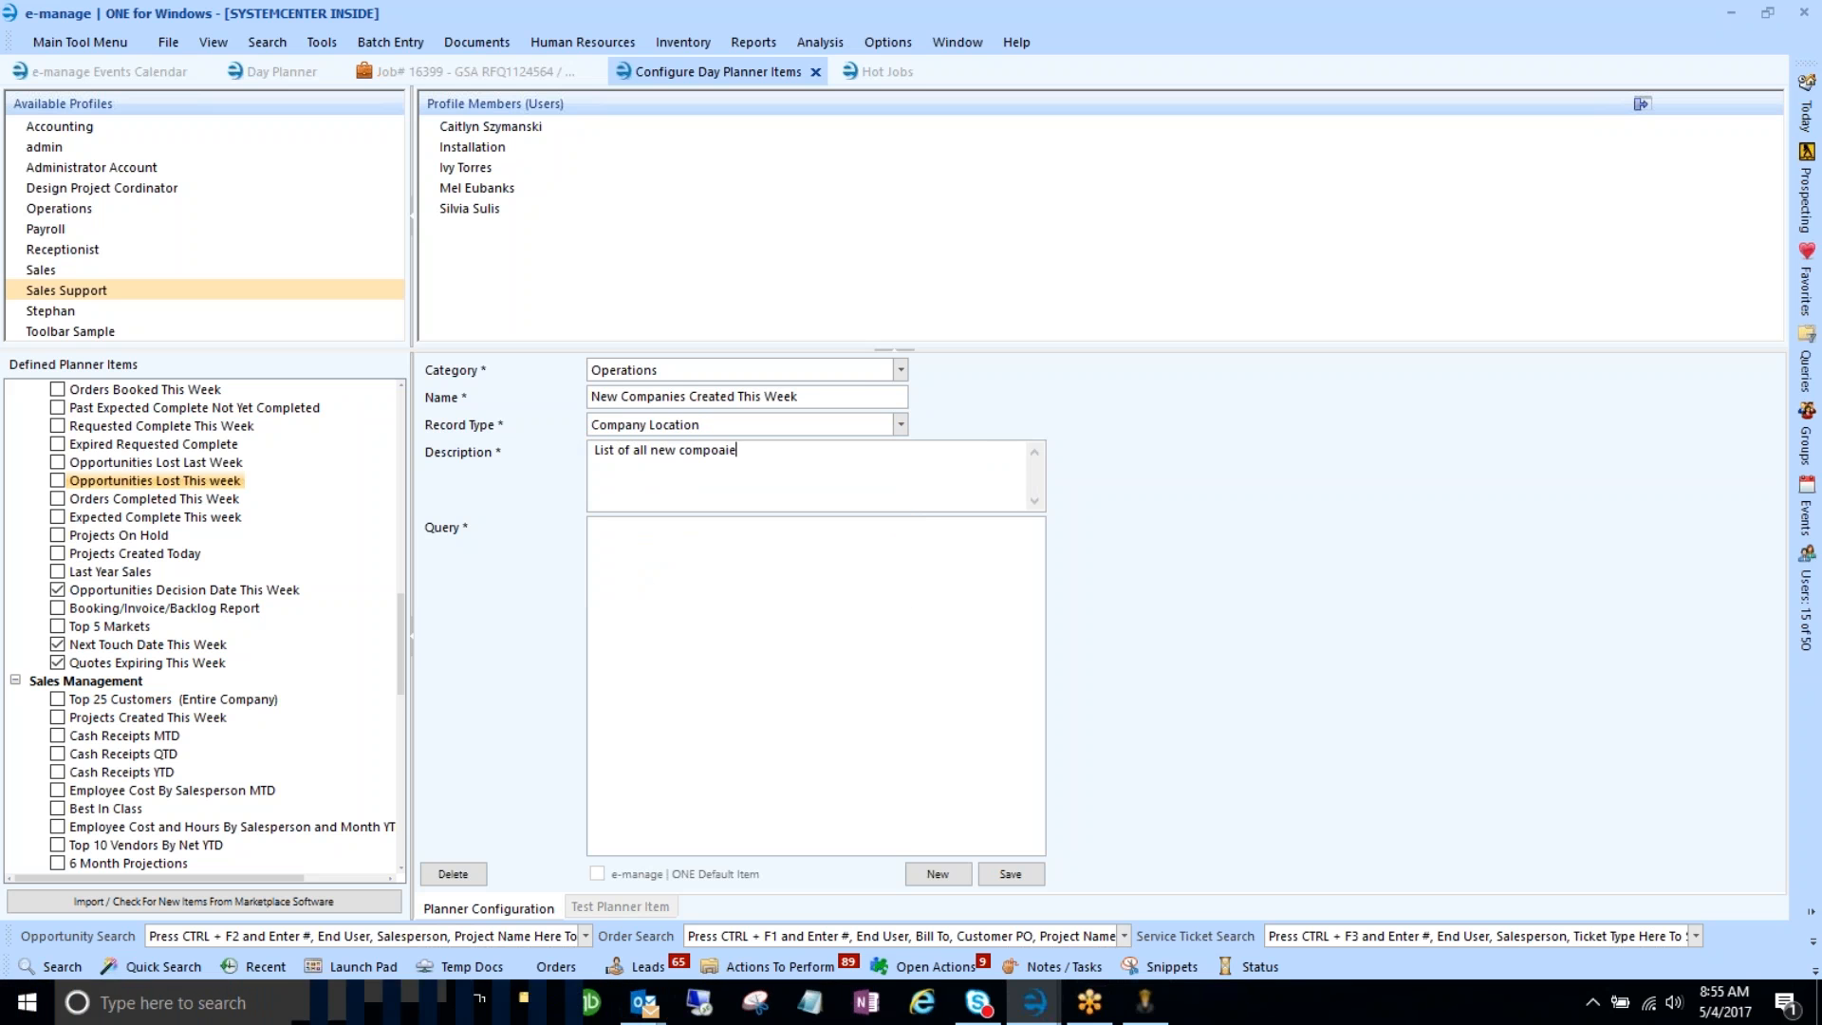
type("s cre")
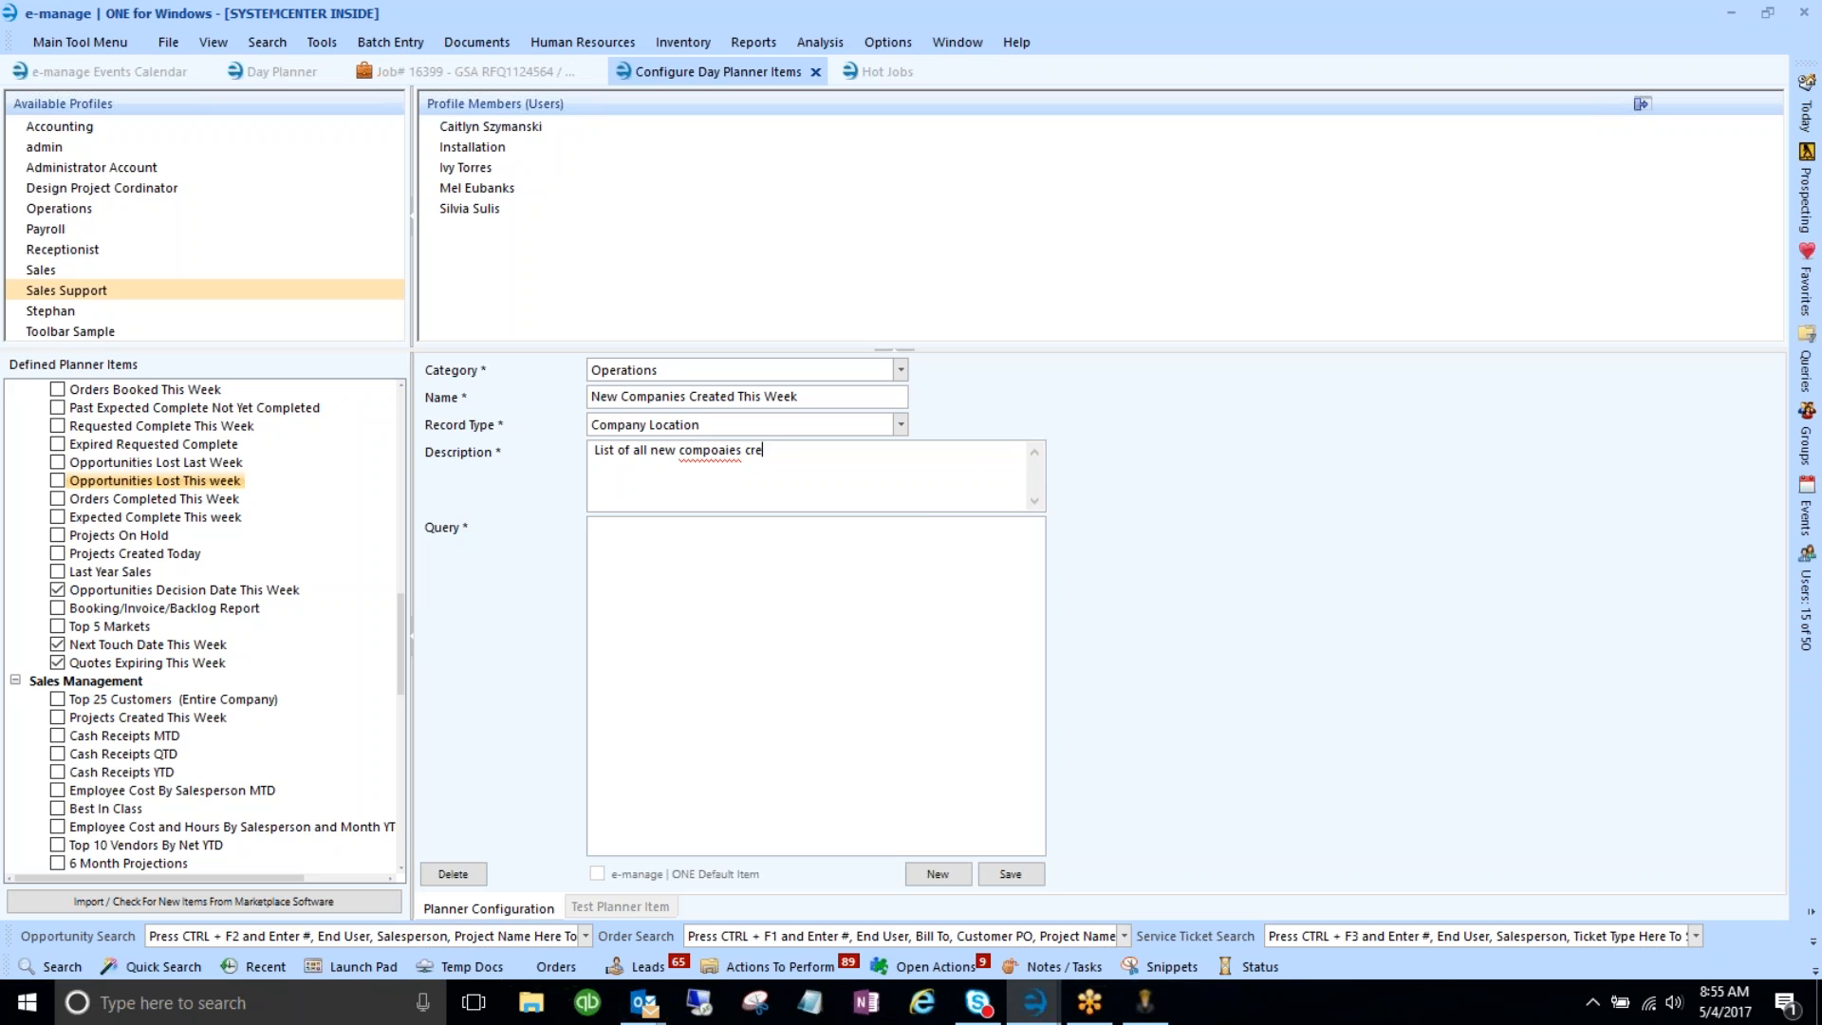
type("ated this week")
right_click(717, 457)
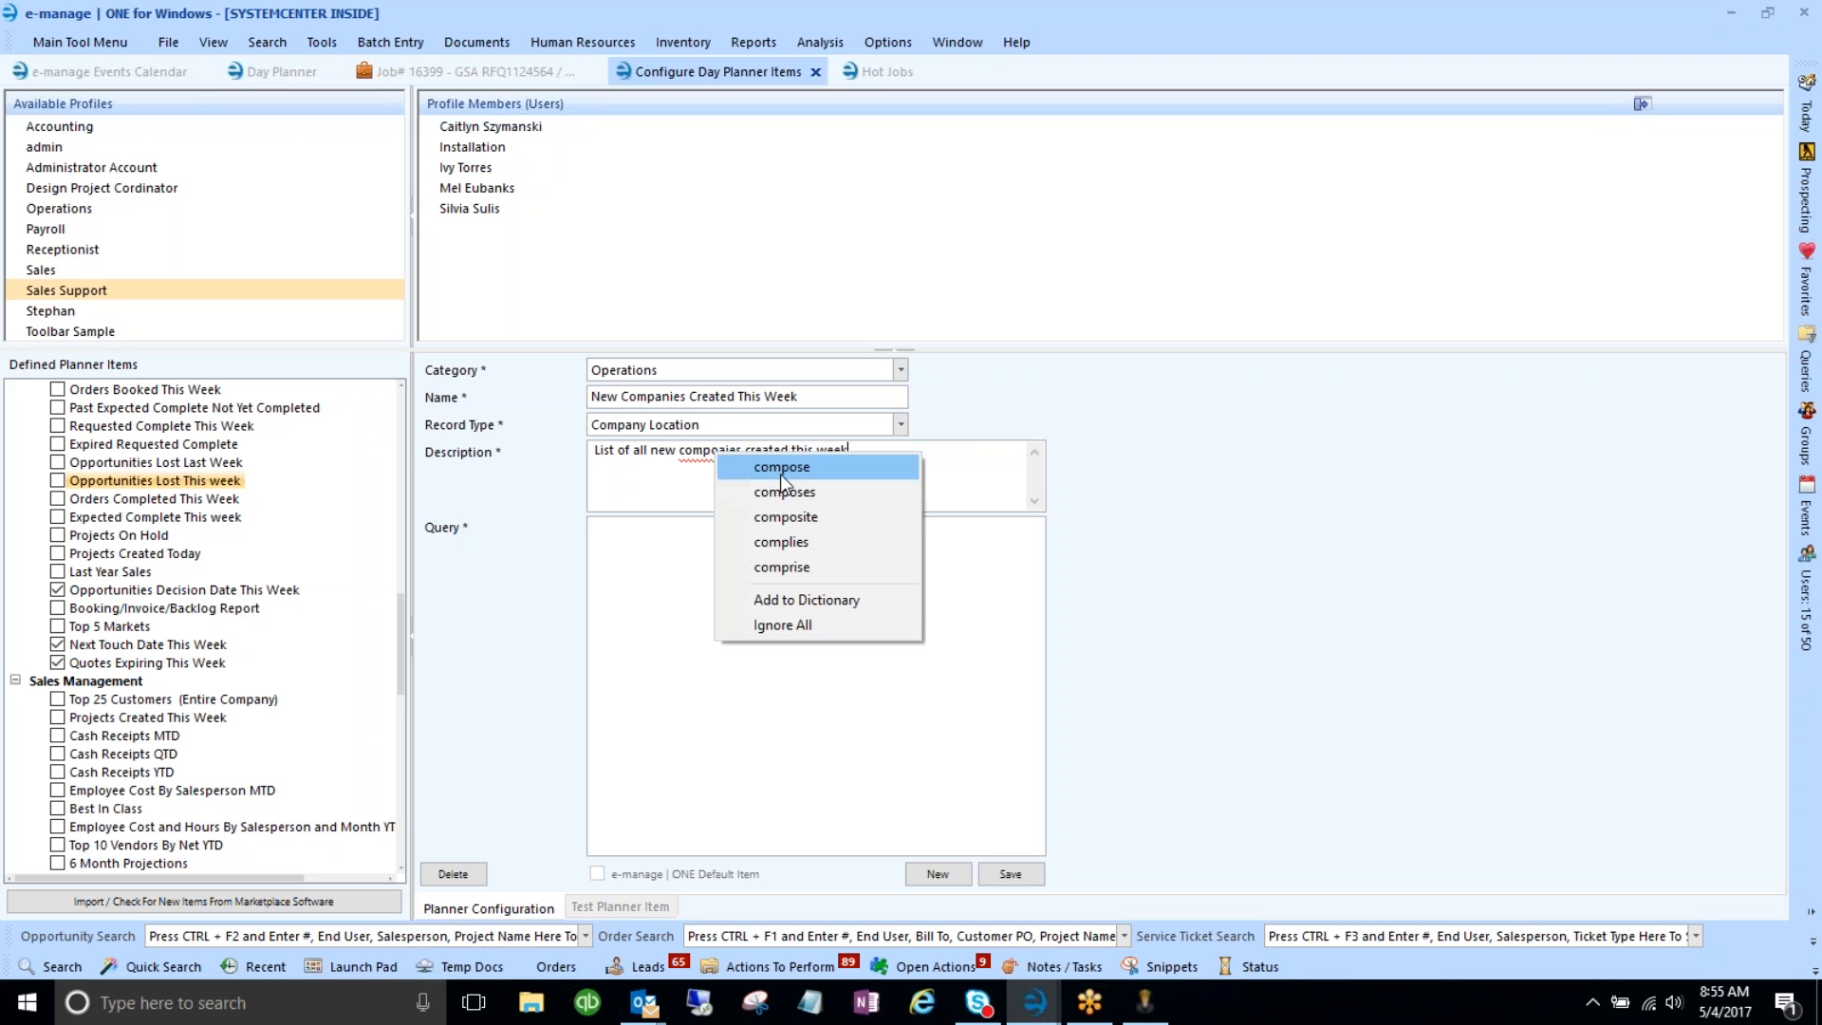
left_click(949, 488)
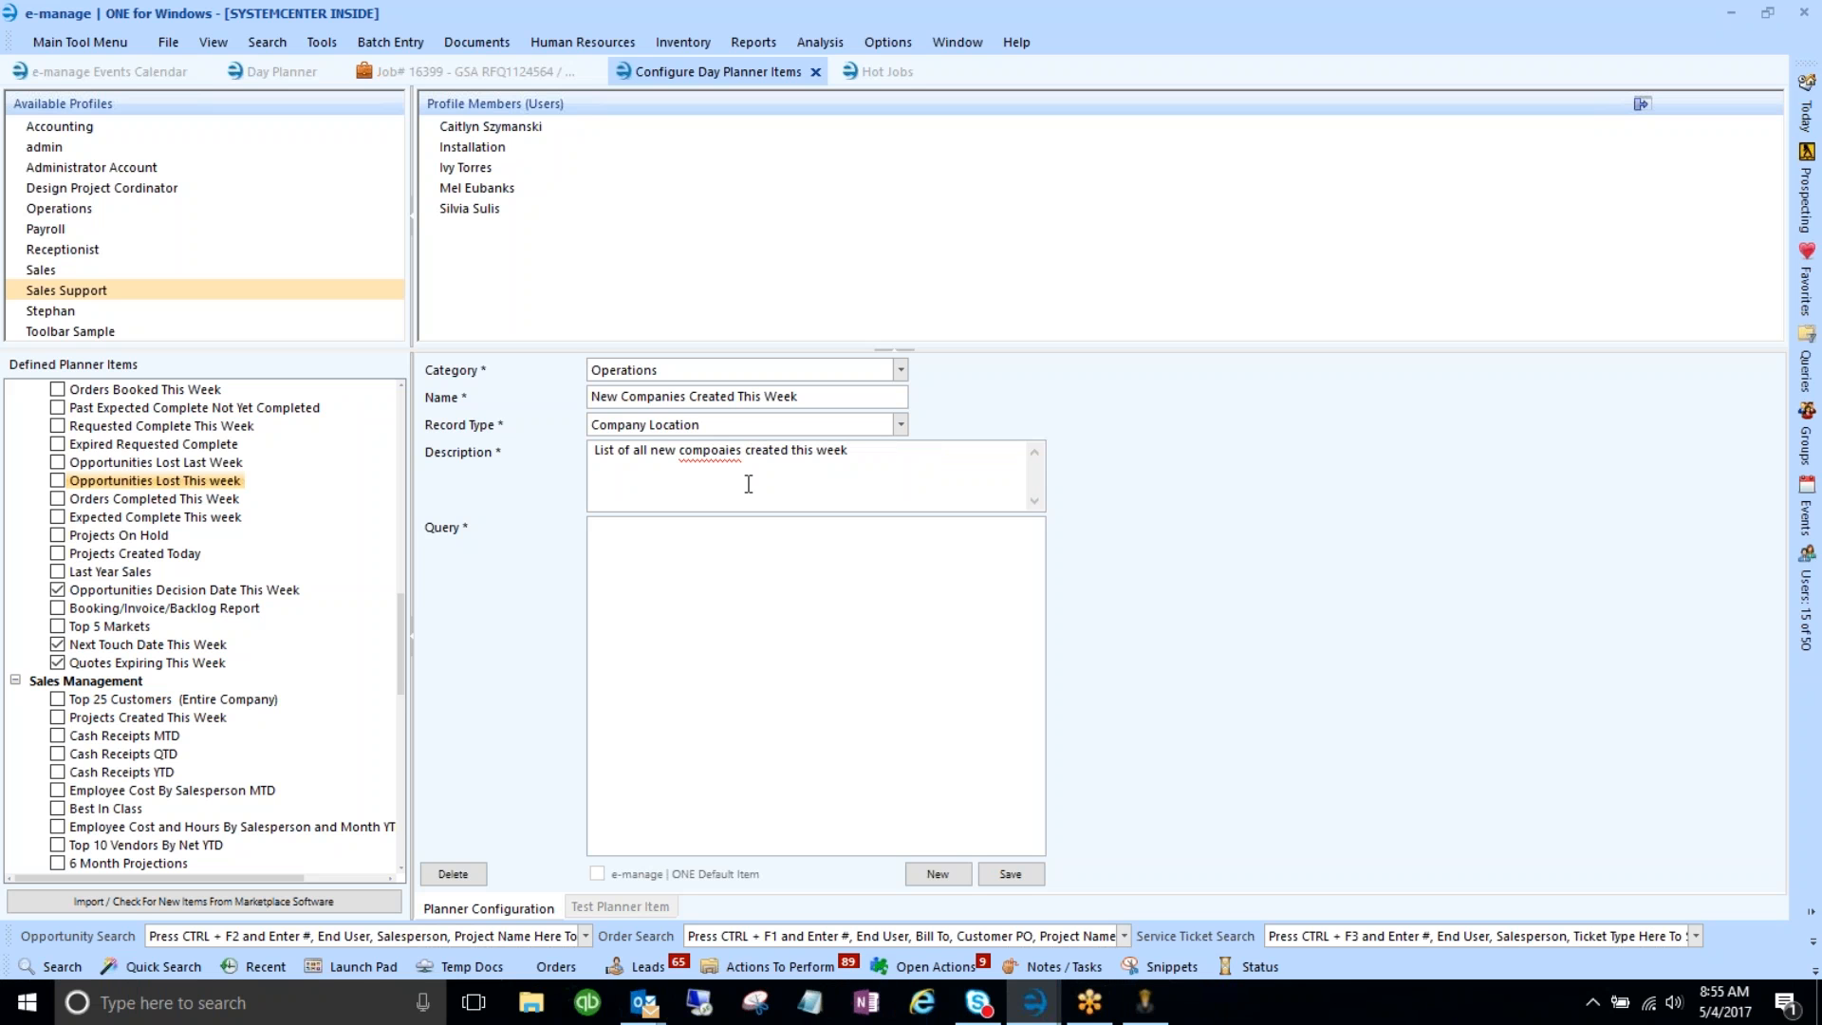
key("BackSpace")
key("Right")
type("n")
left_click(692, 526)
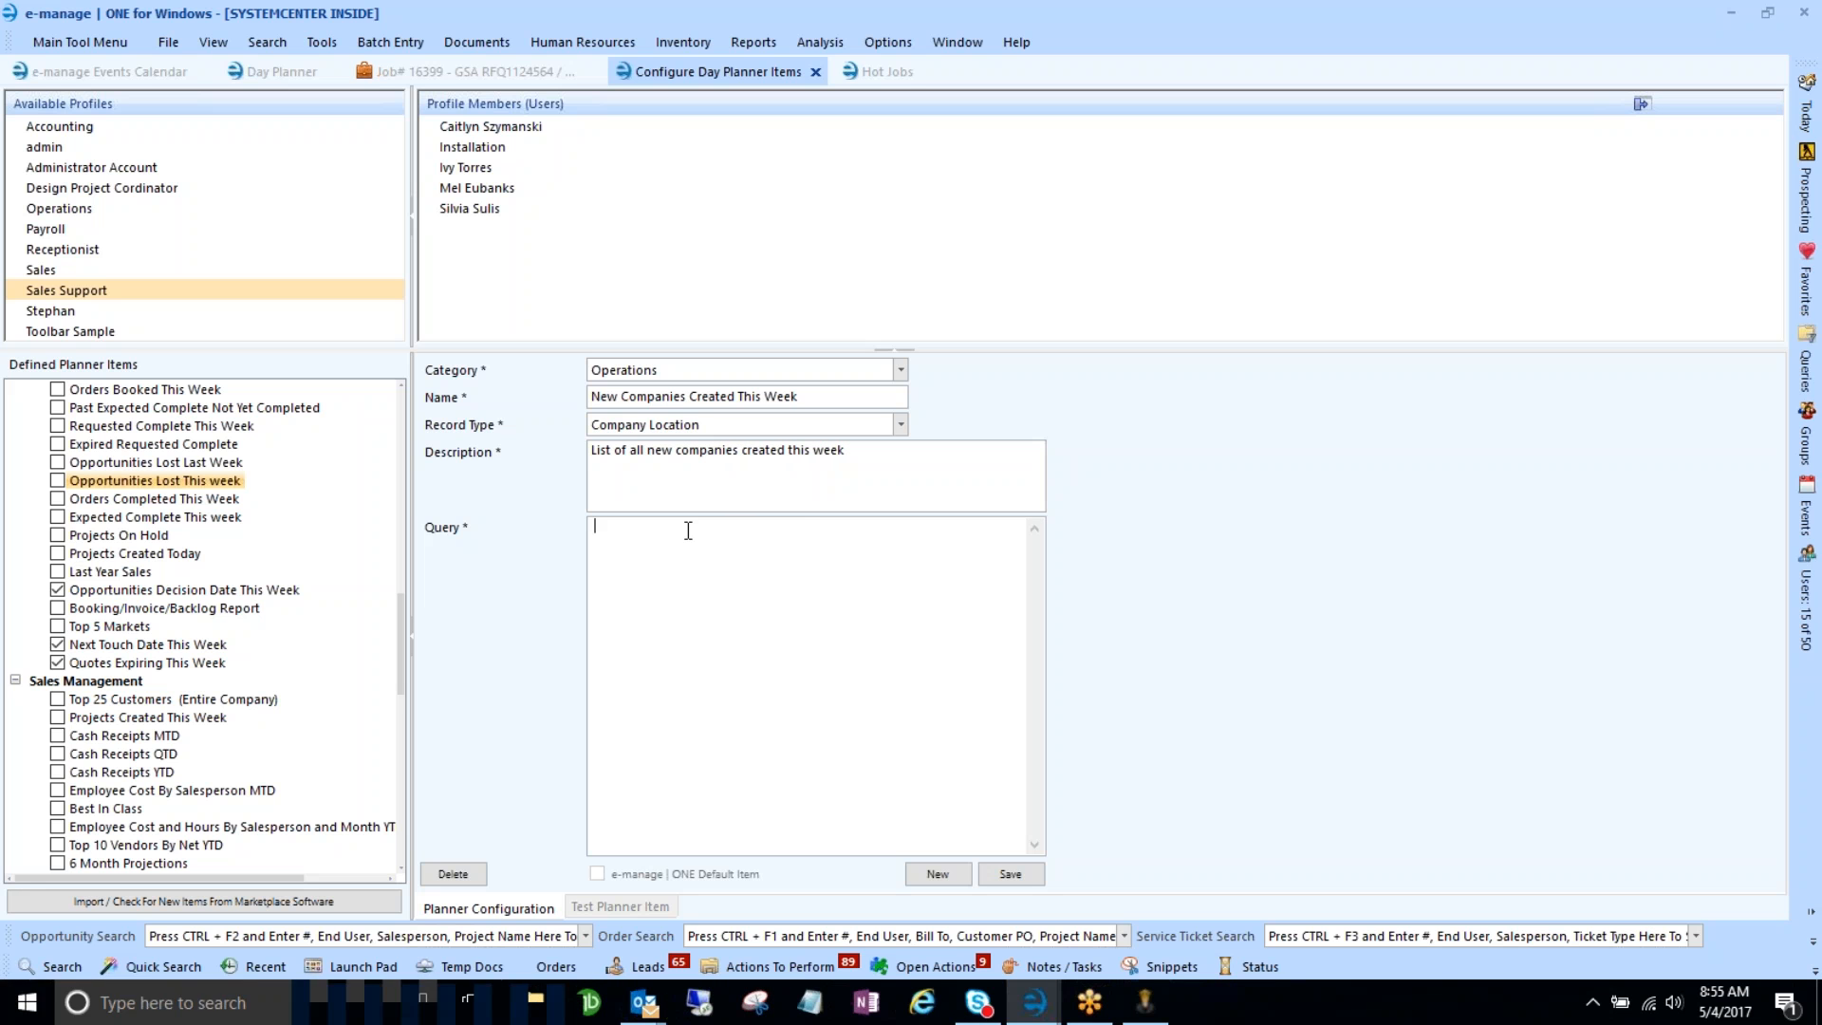
key("ctrl+v")
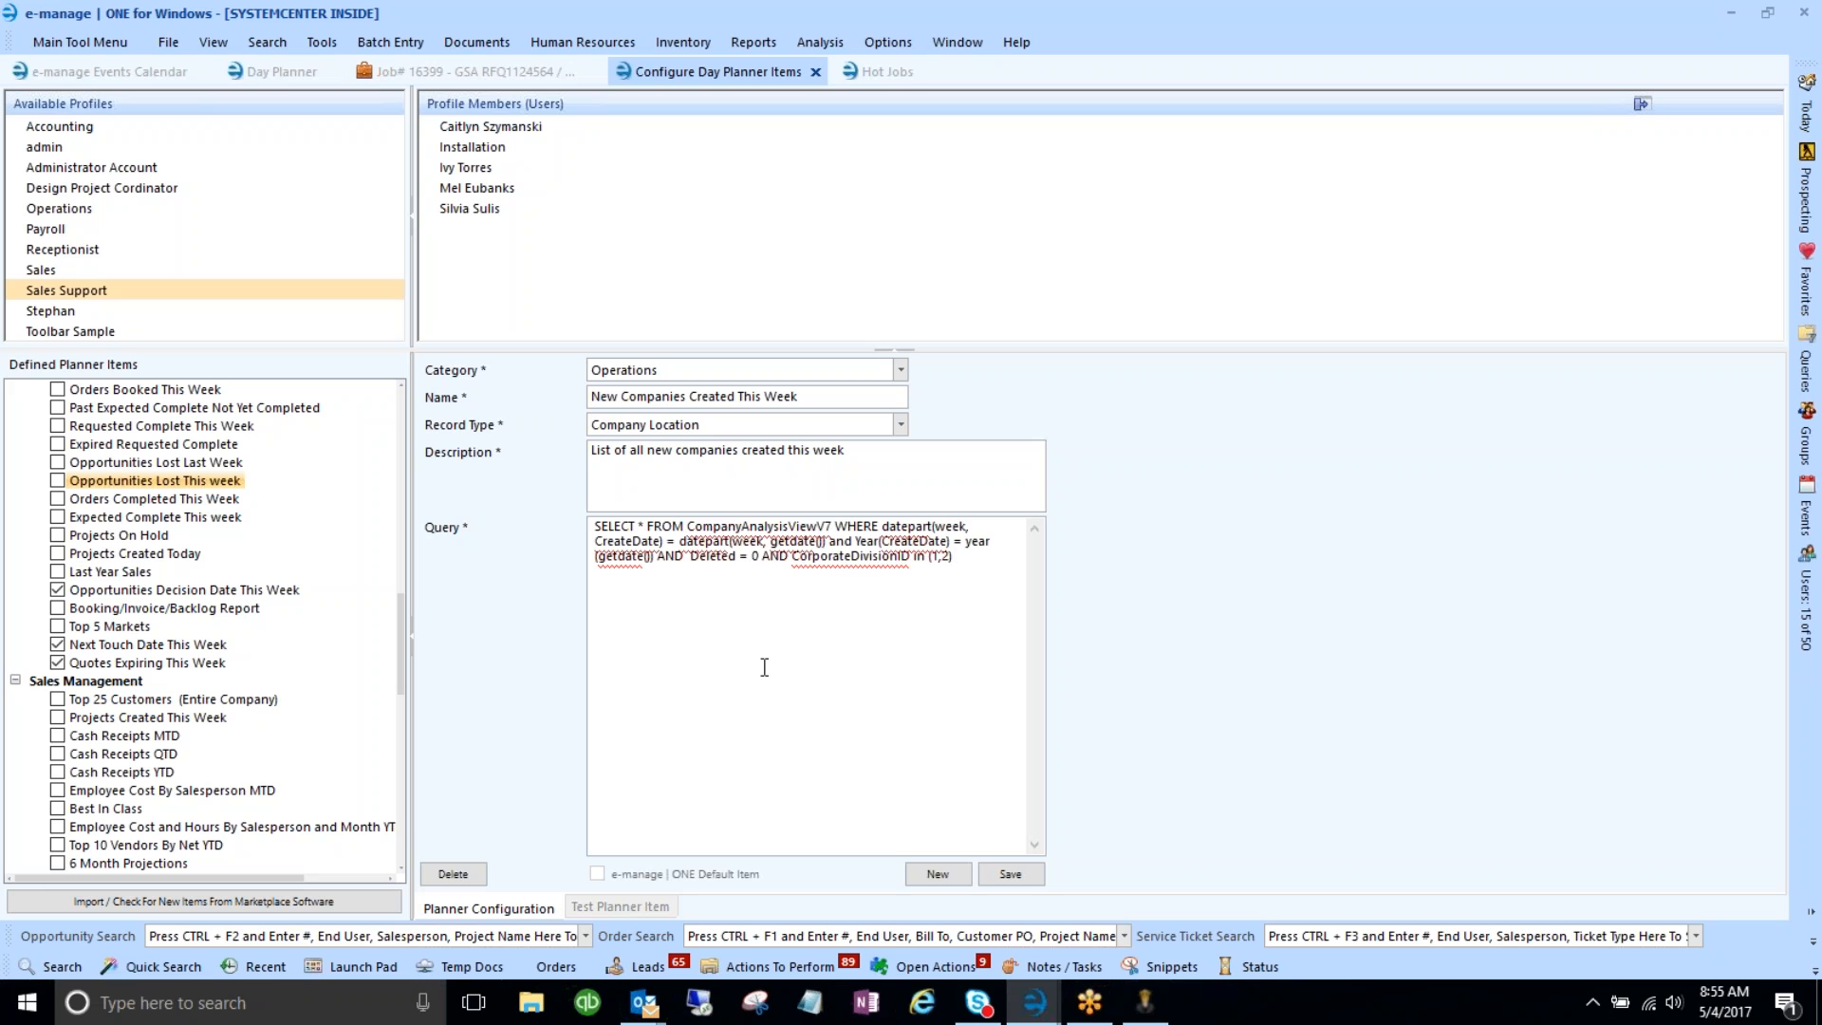
- Save the item to the selected profiles, tick it in another profile's list, and return to Day Planner
left_click(1012, 874)
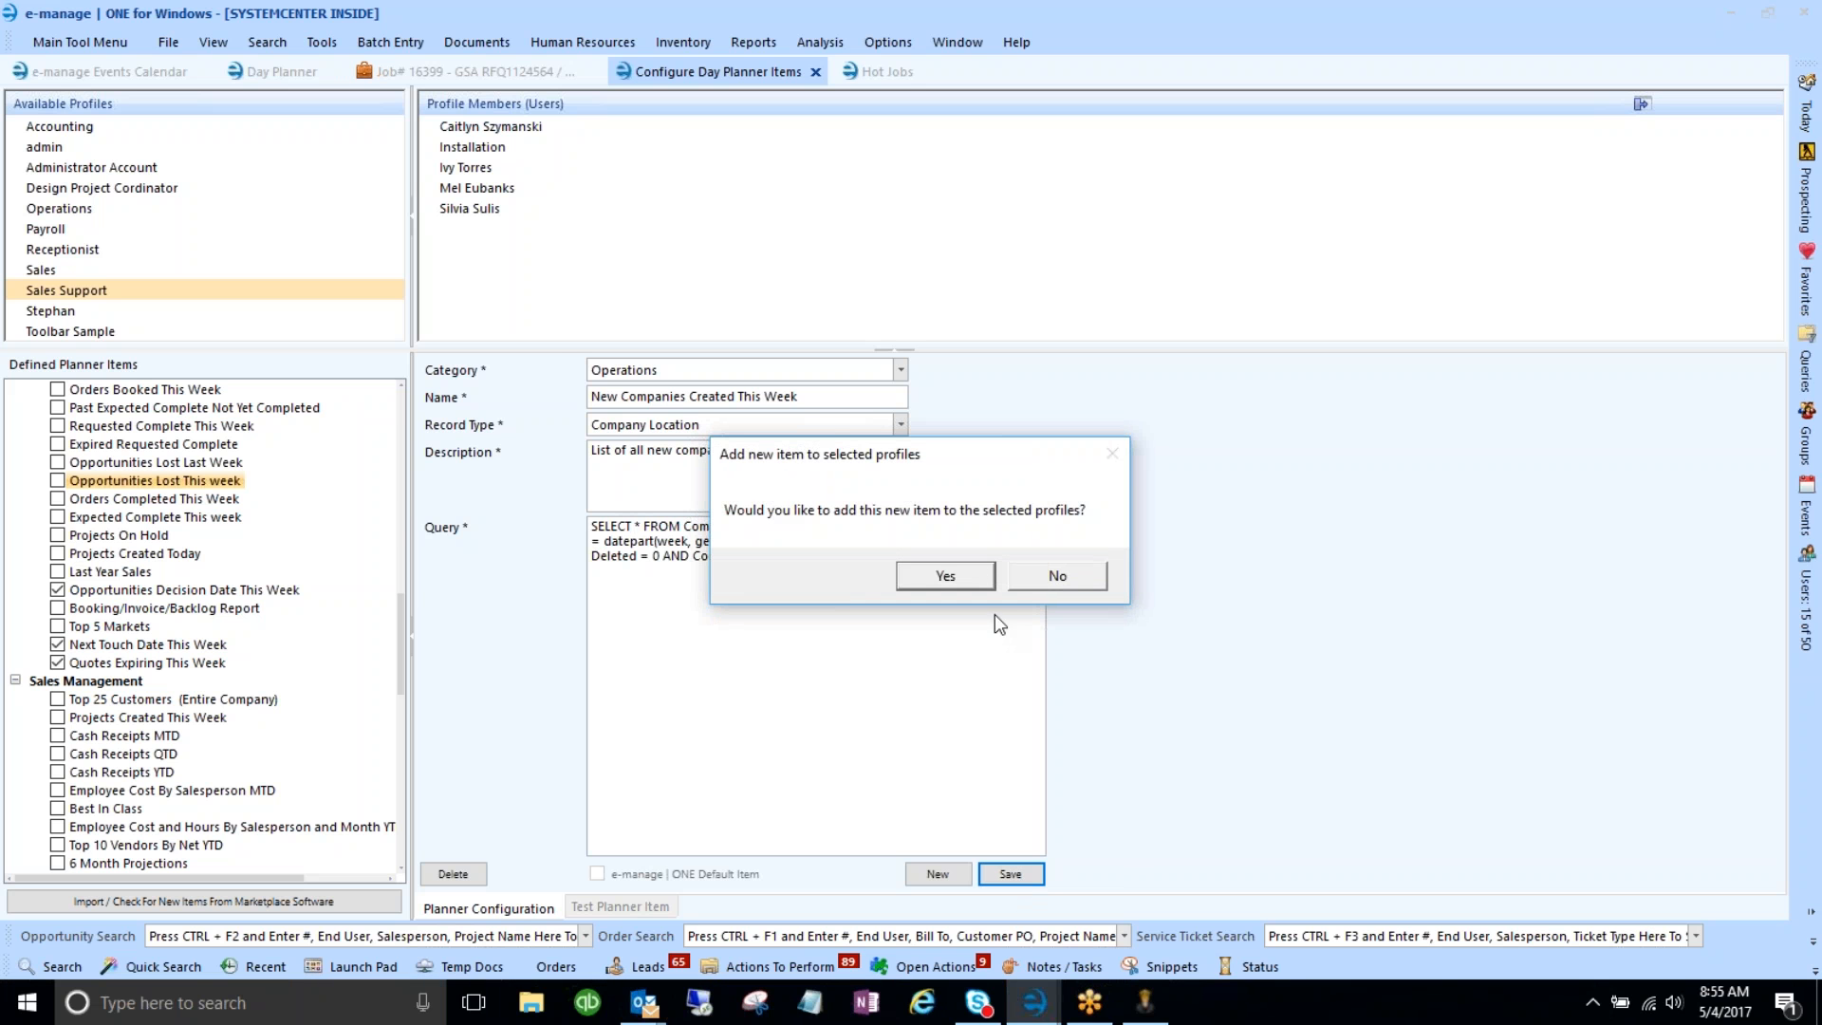
left_click(1100, 575)
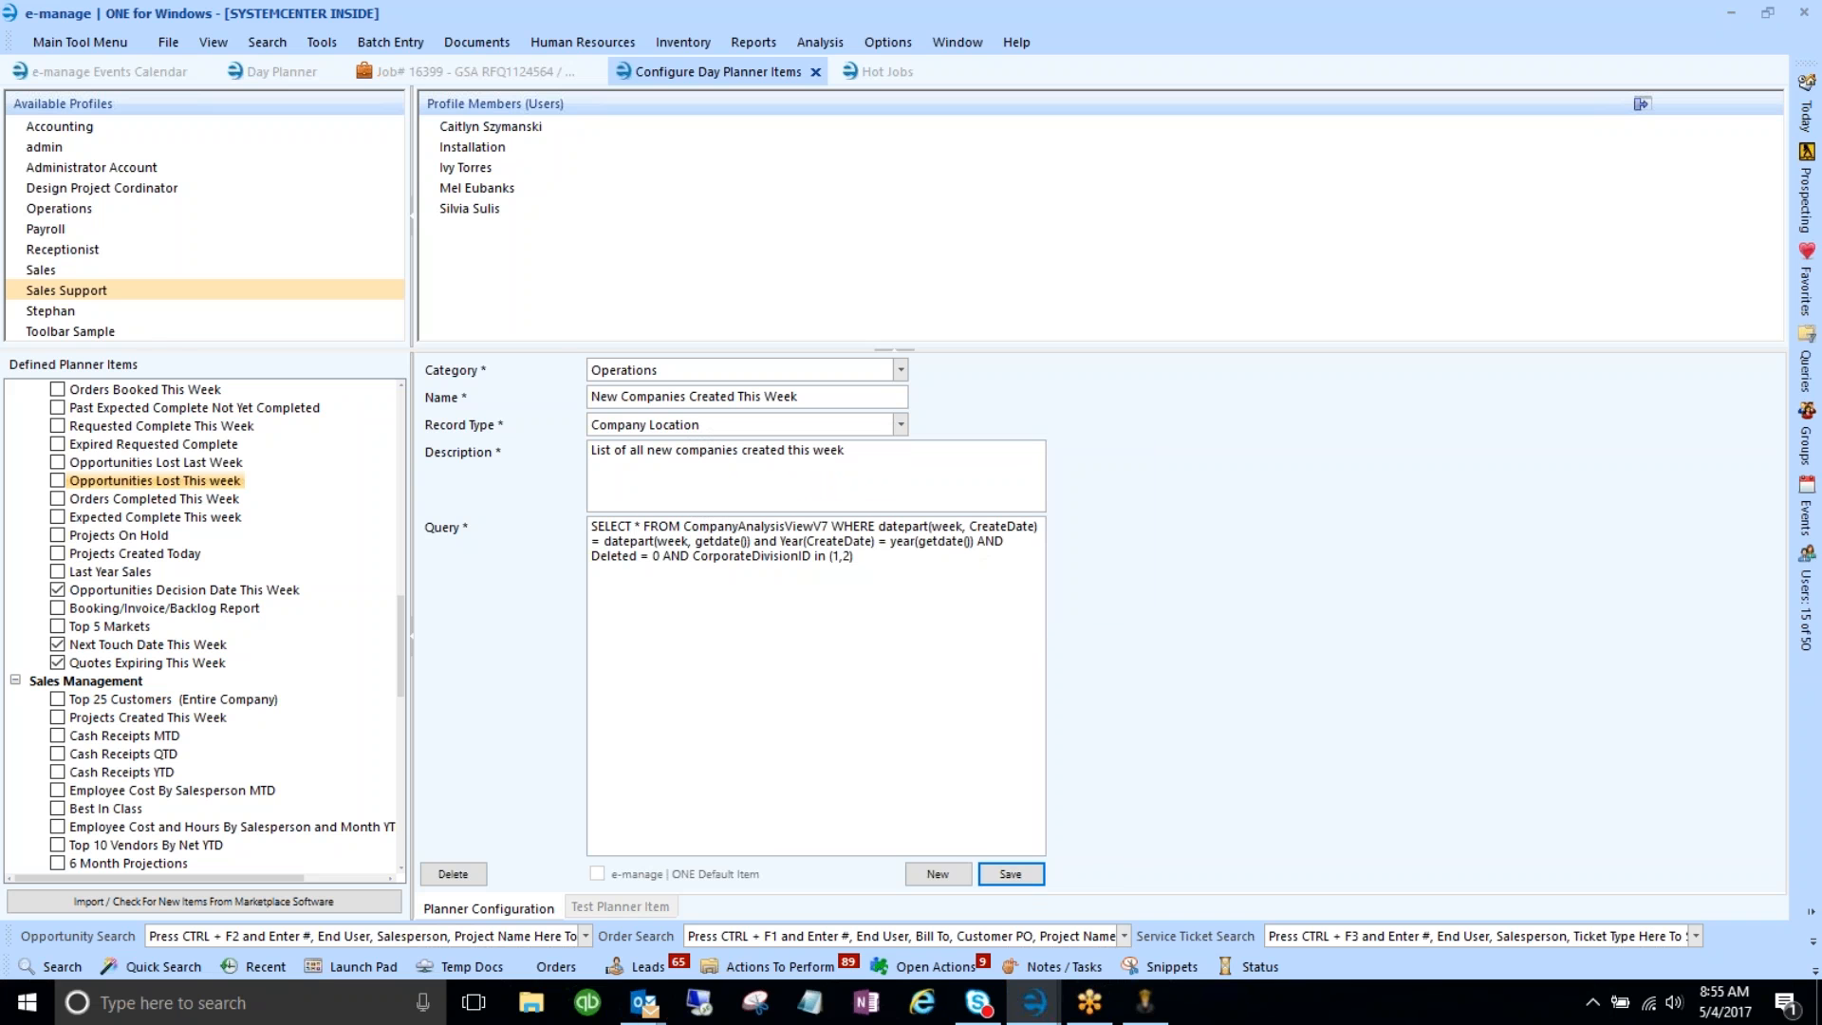
left_click(78, 313)
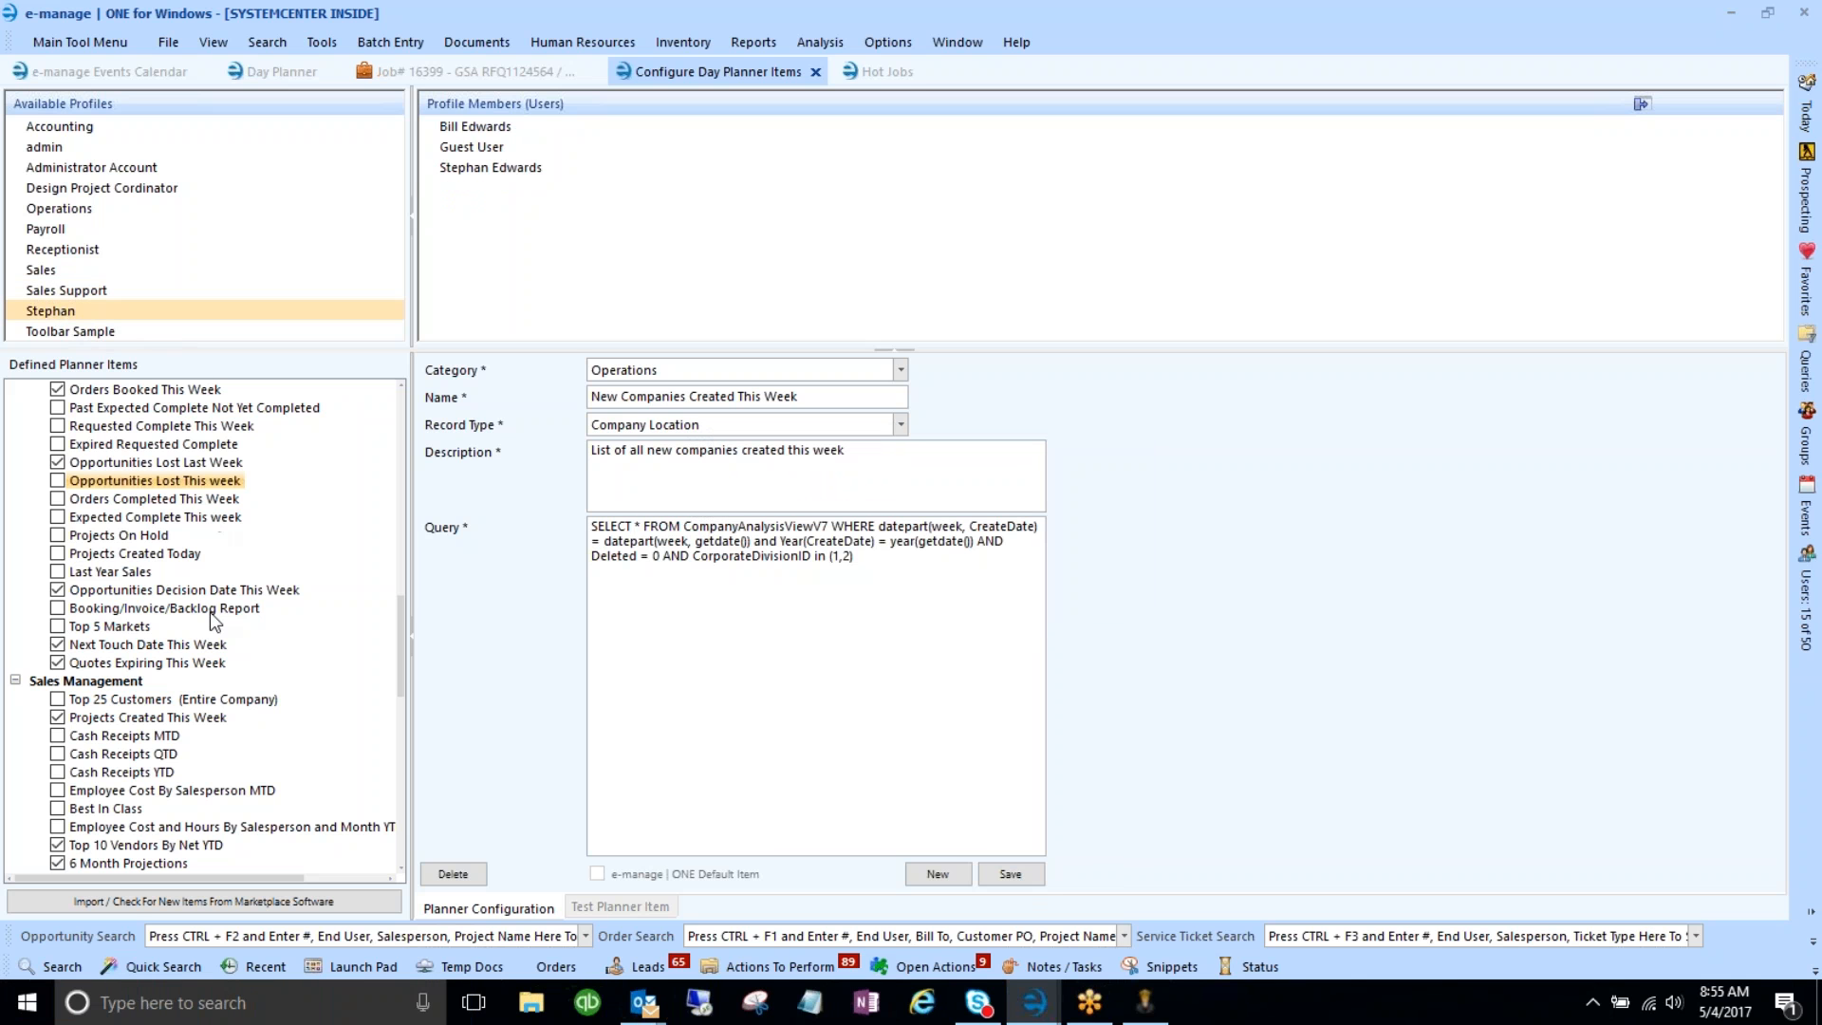
left_click_drag(402, 638, 402, 547)
left_click(57, 699)
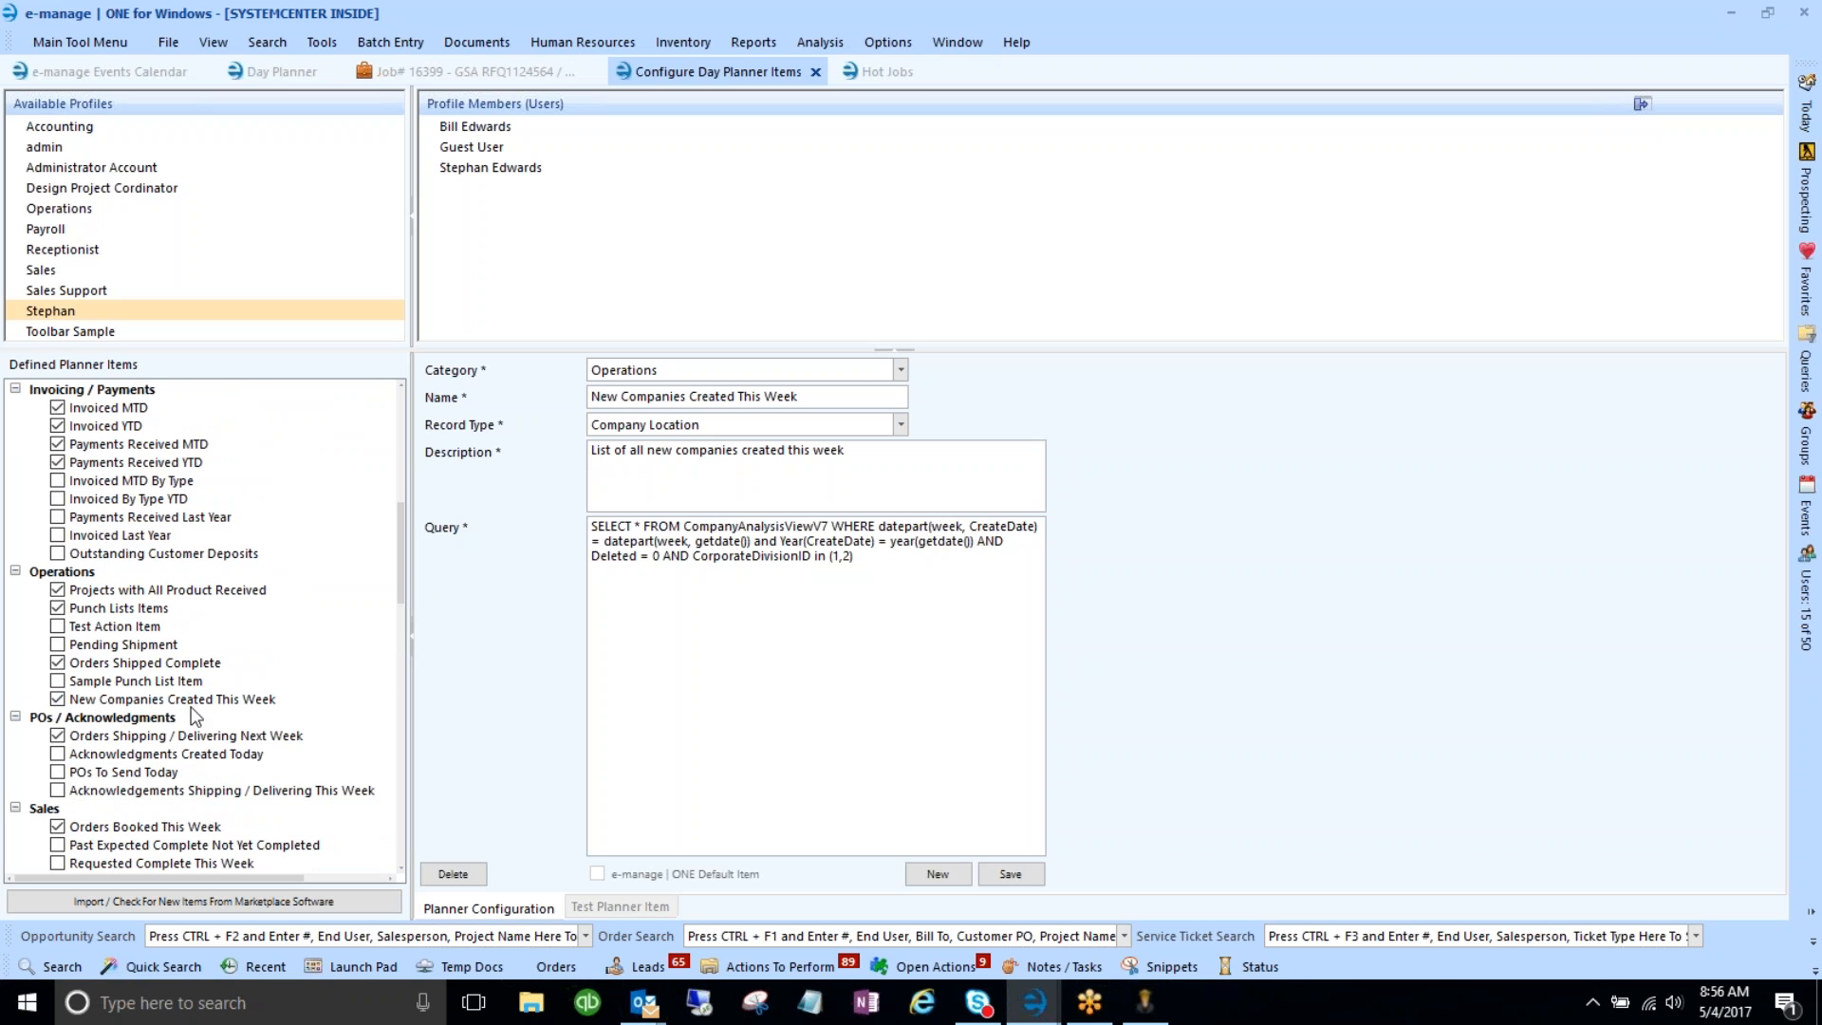
left_click(279, 70)
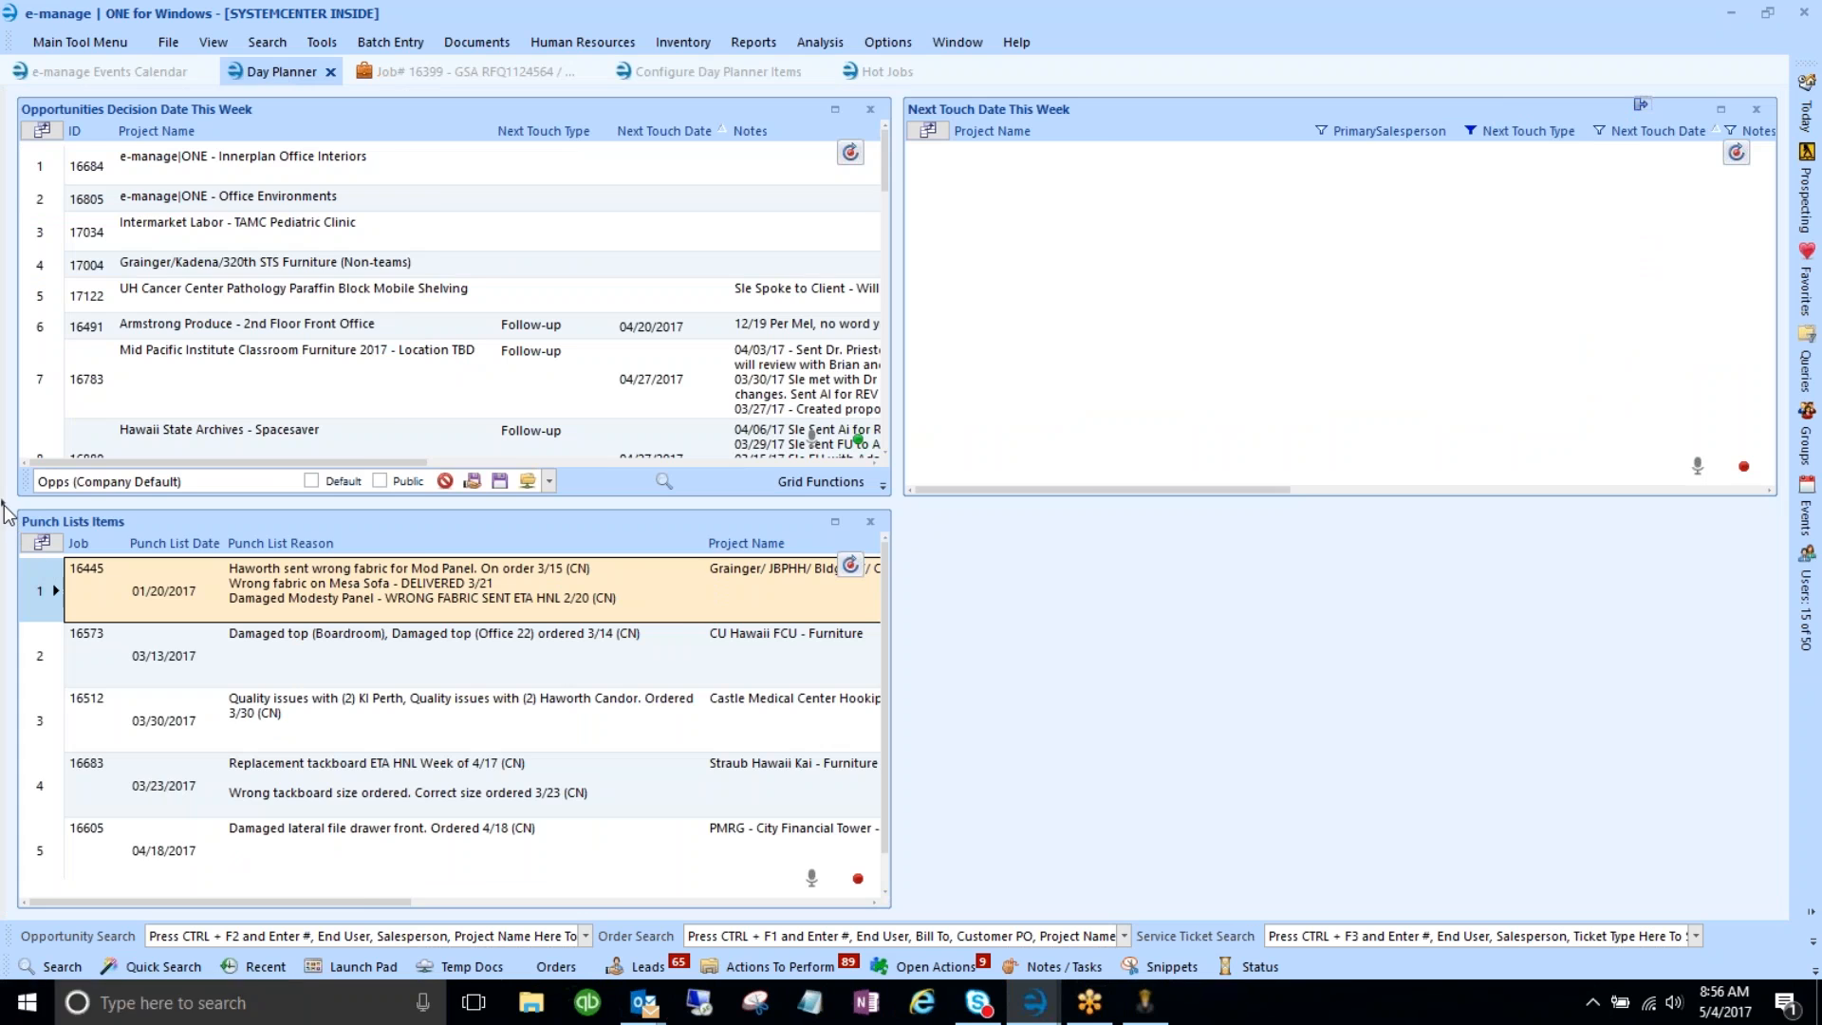
- Reveal the planner item tree and maximize the New Companies Created This Week grid panel
left_click(5, 505)
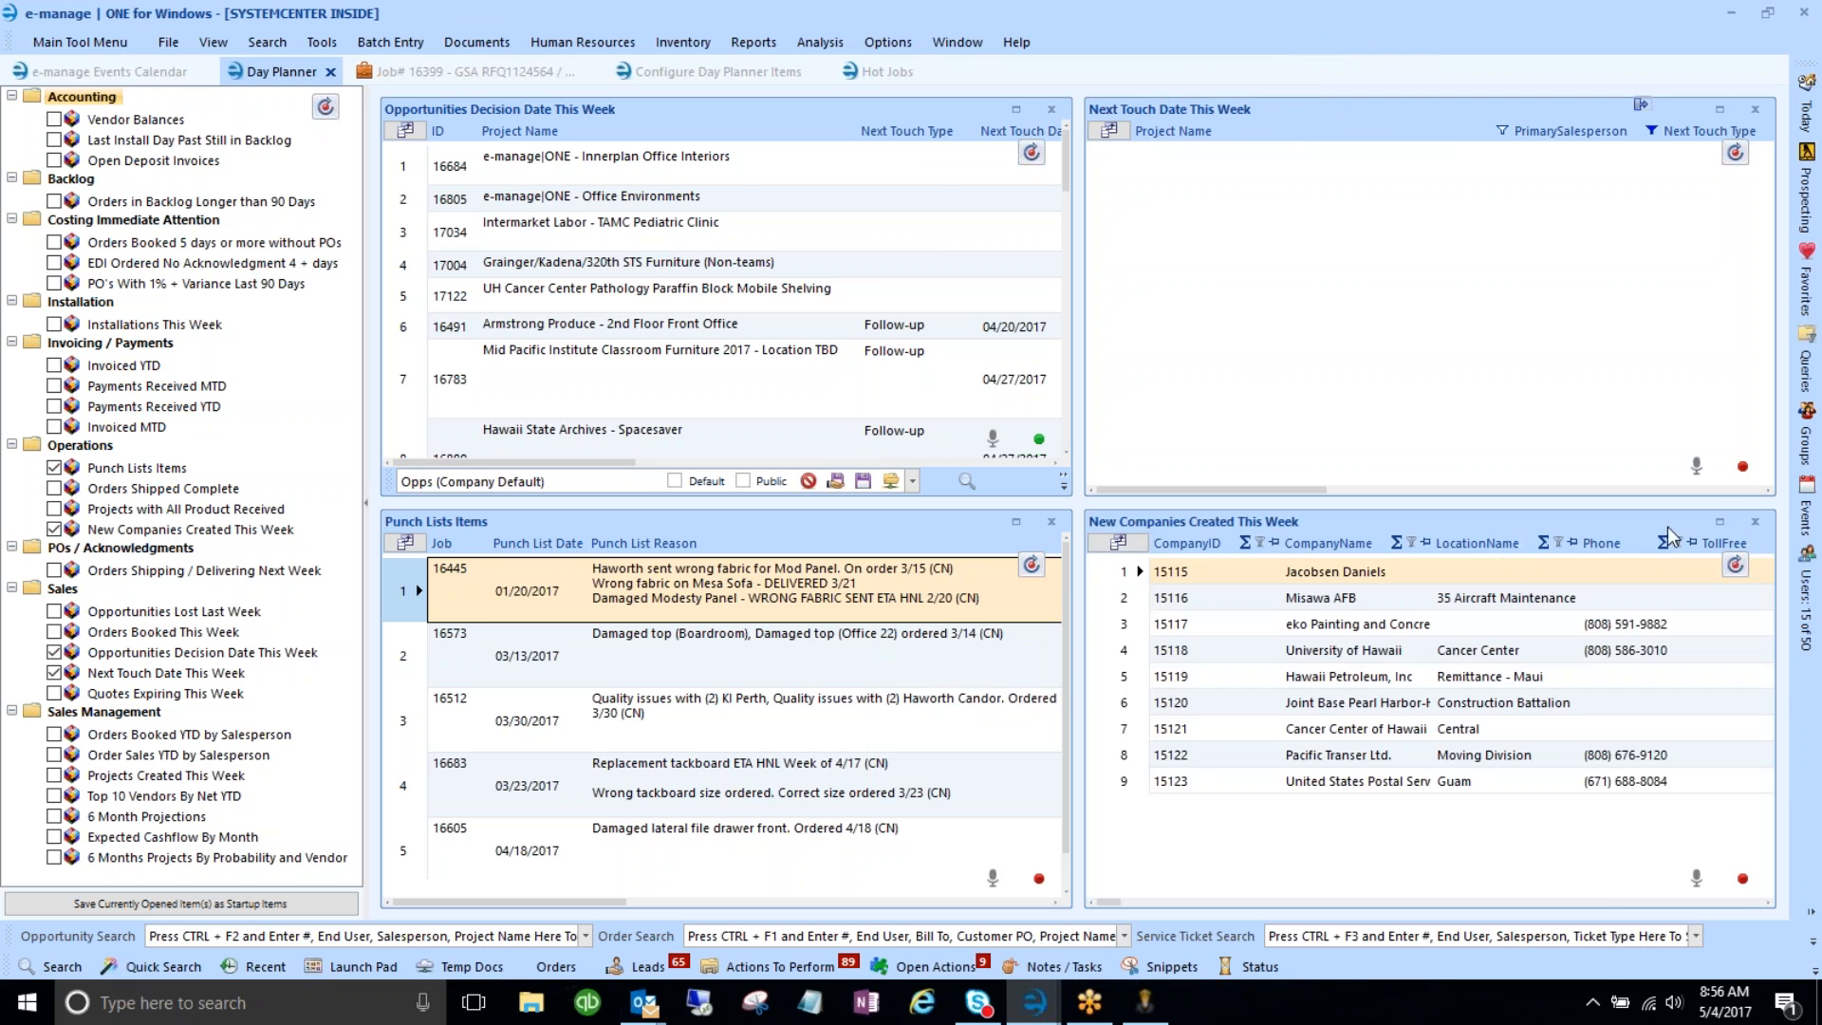
left_click(1720, 522)
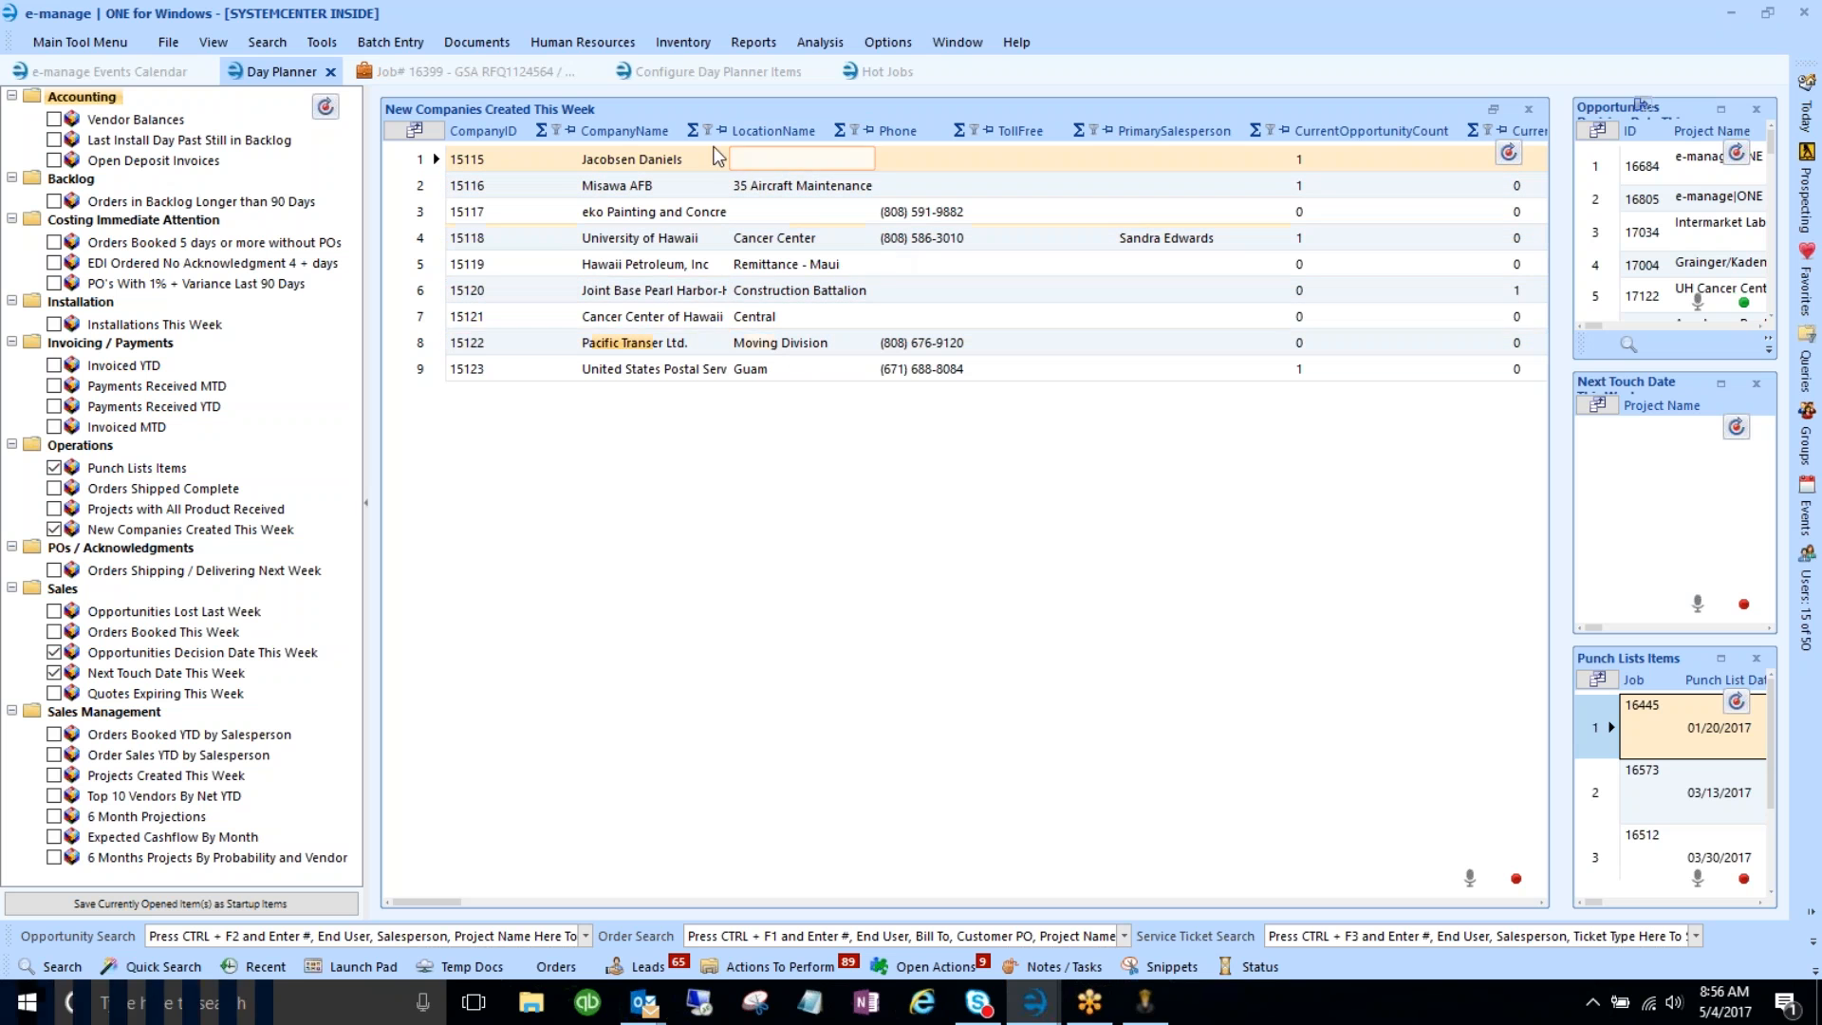
left_click(674, 351)
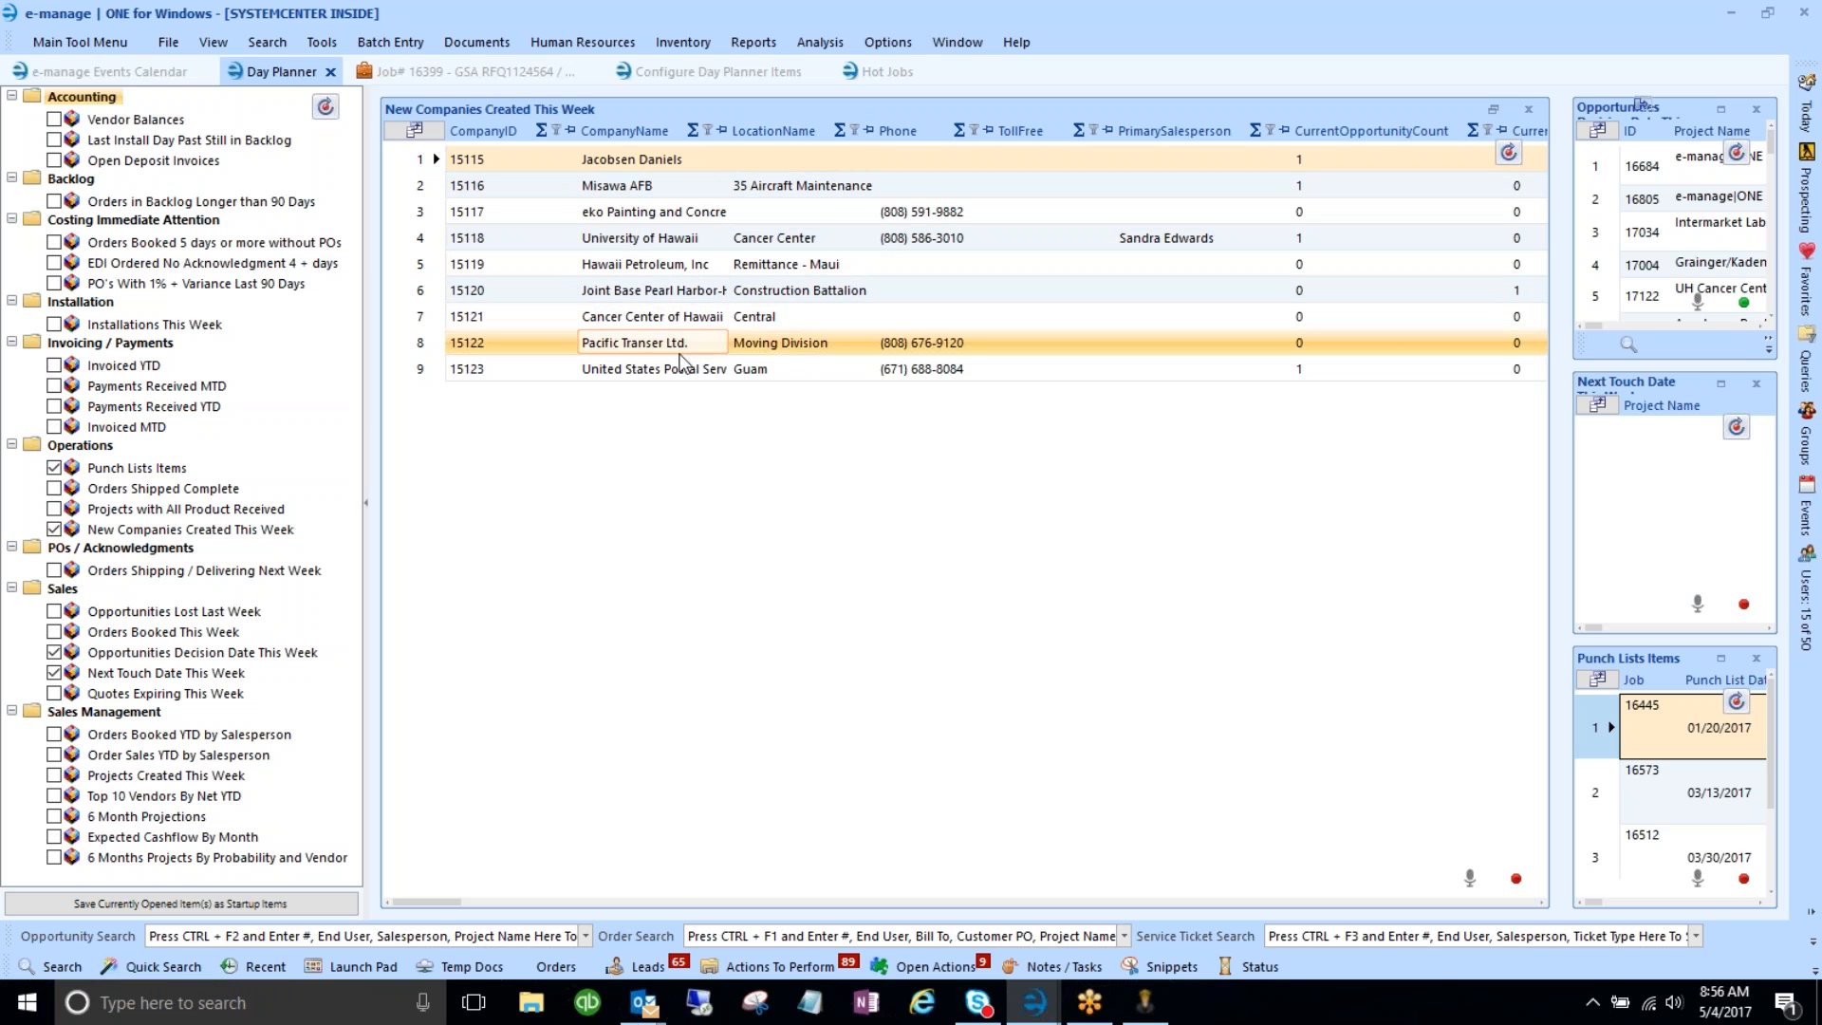
left_click_drag(434, 903, 630, 906)
left_click_drag(582, 900, 414, 902)
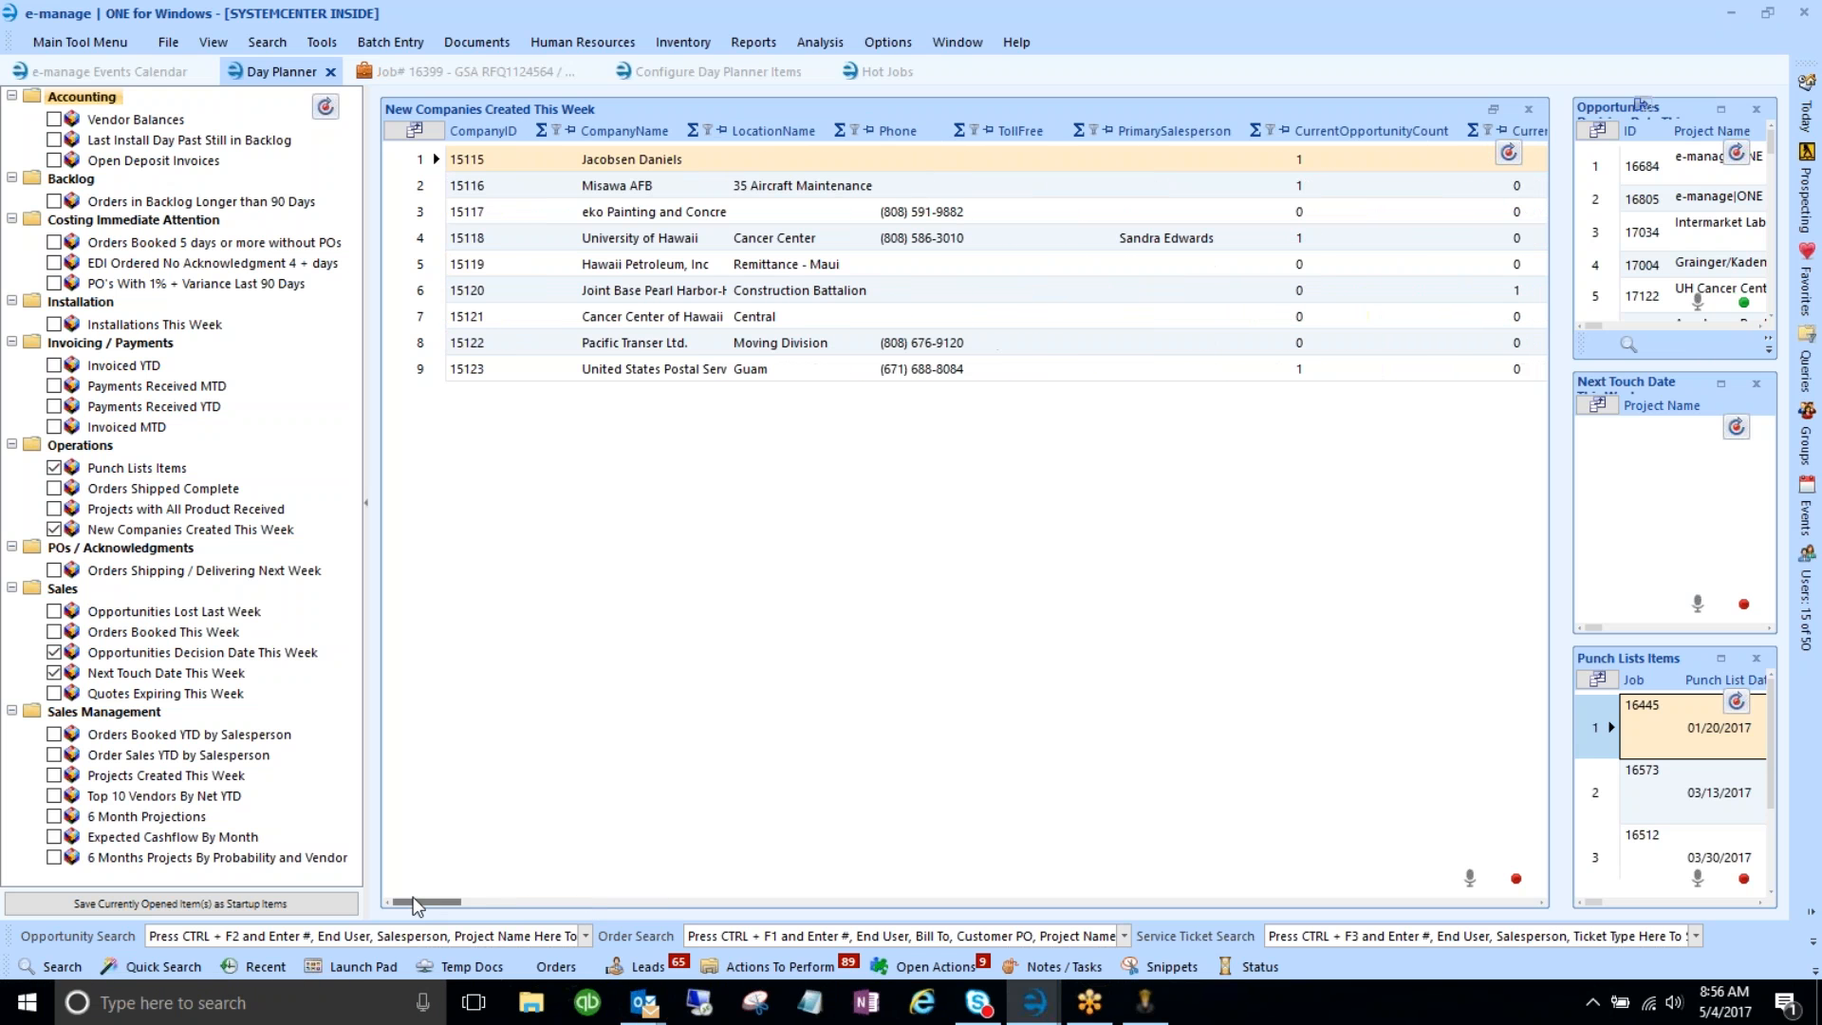
left_click(1517, 881)
- Hide all grid columns, then show CompanyName, CompanyType and MarketType via the field chooser
left_click(1475, 894)
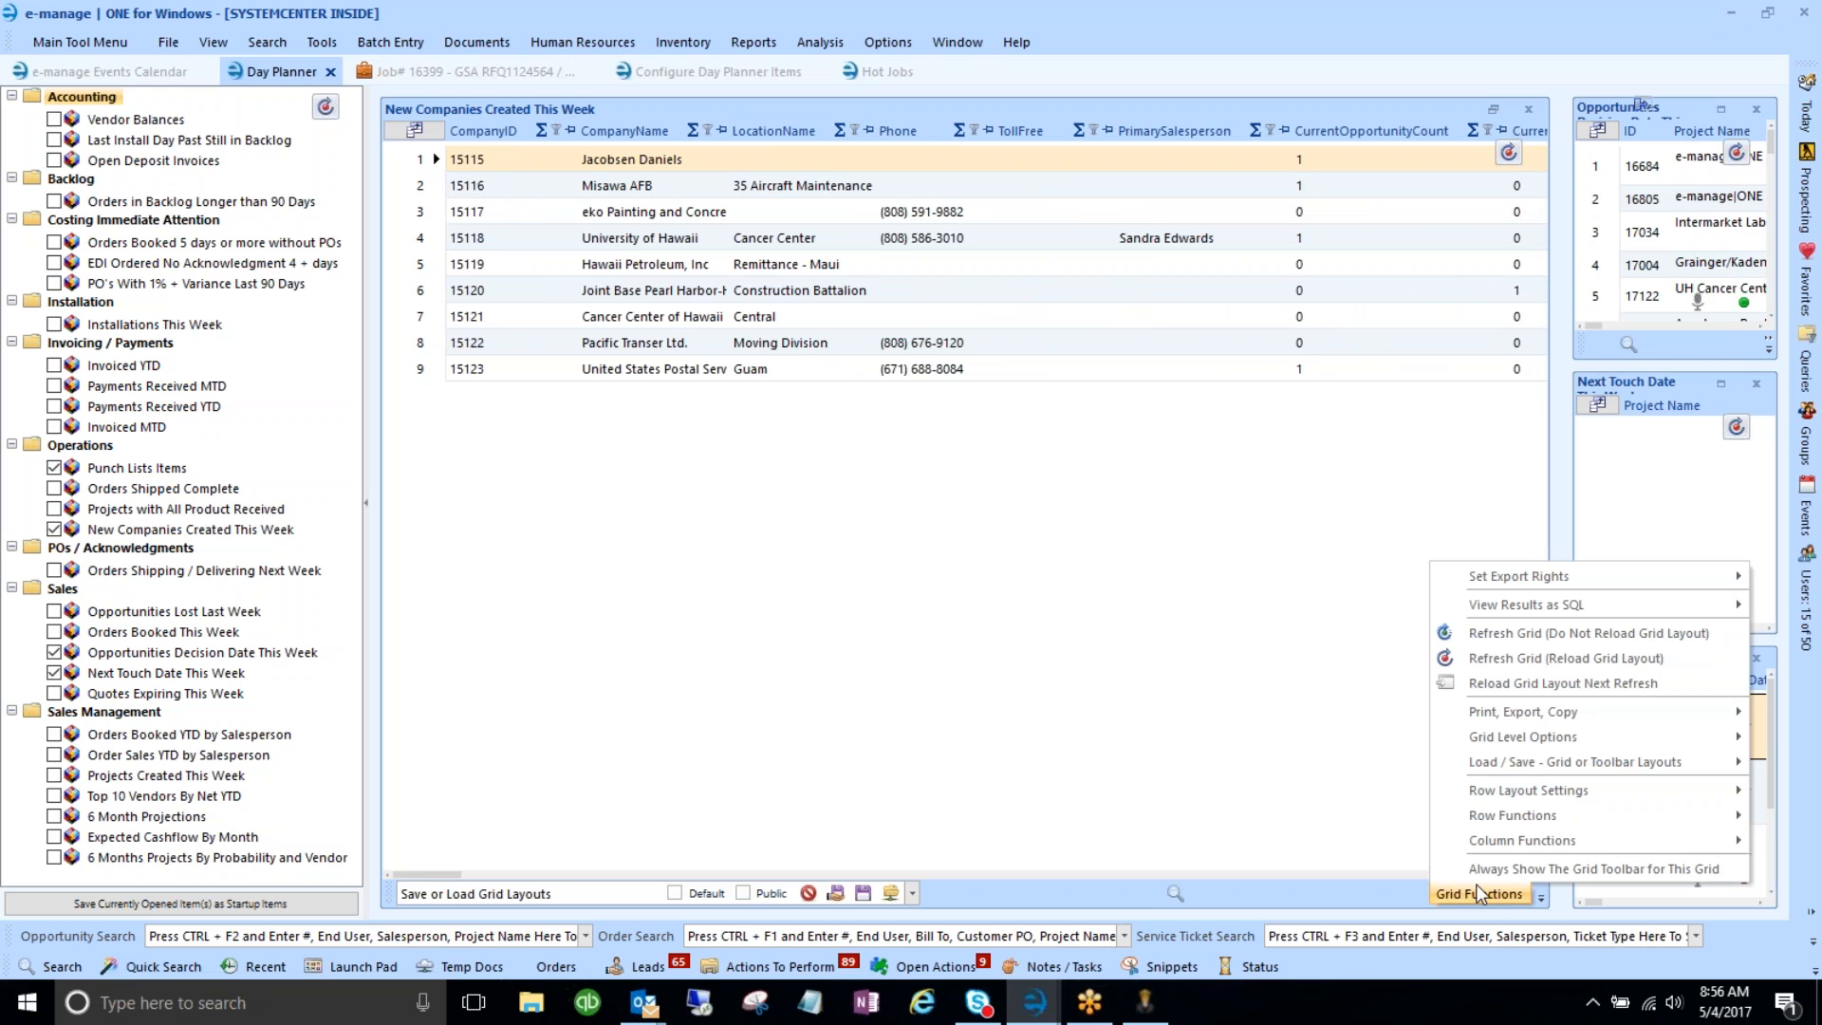
mouse_move(1481, 840)
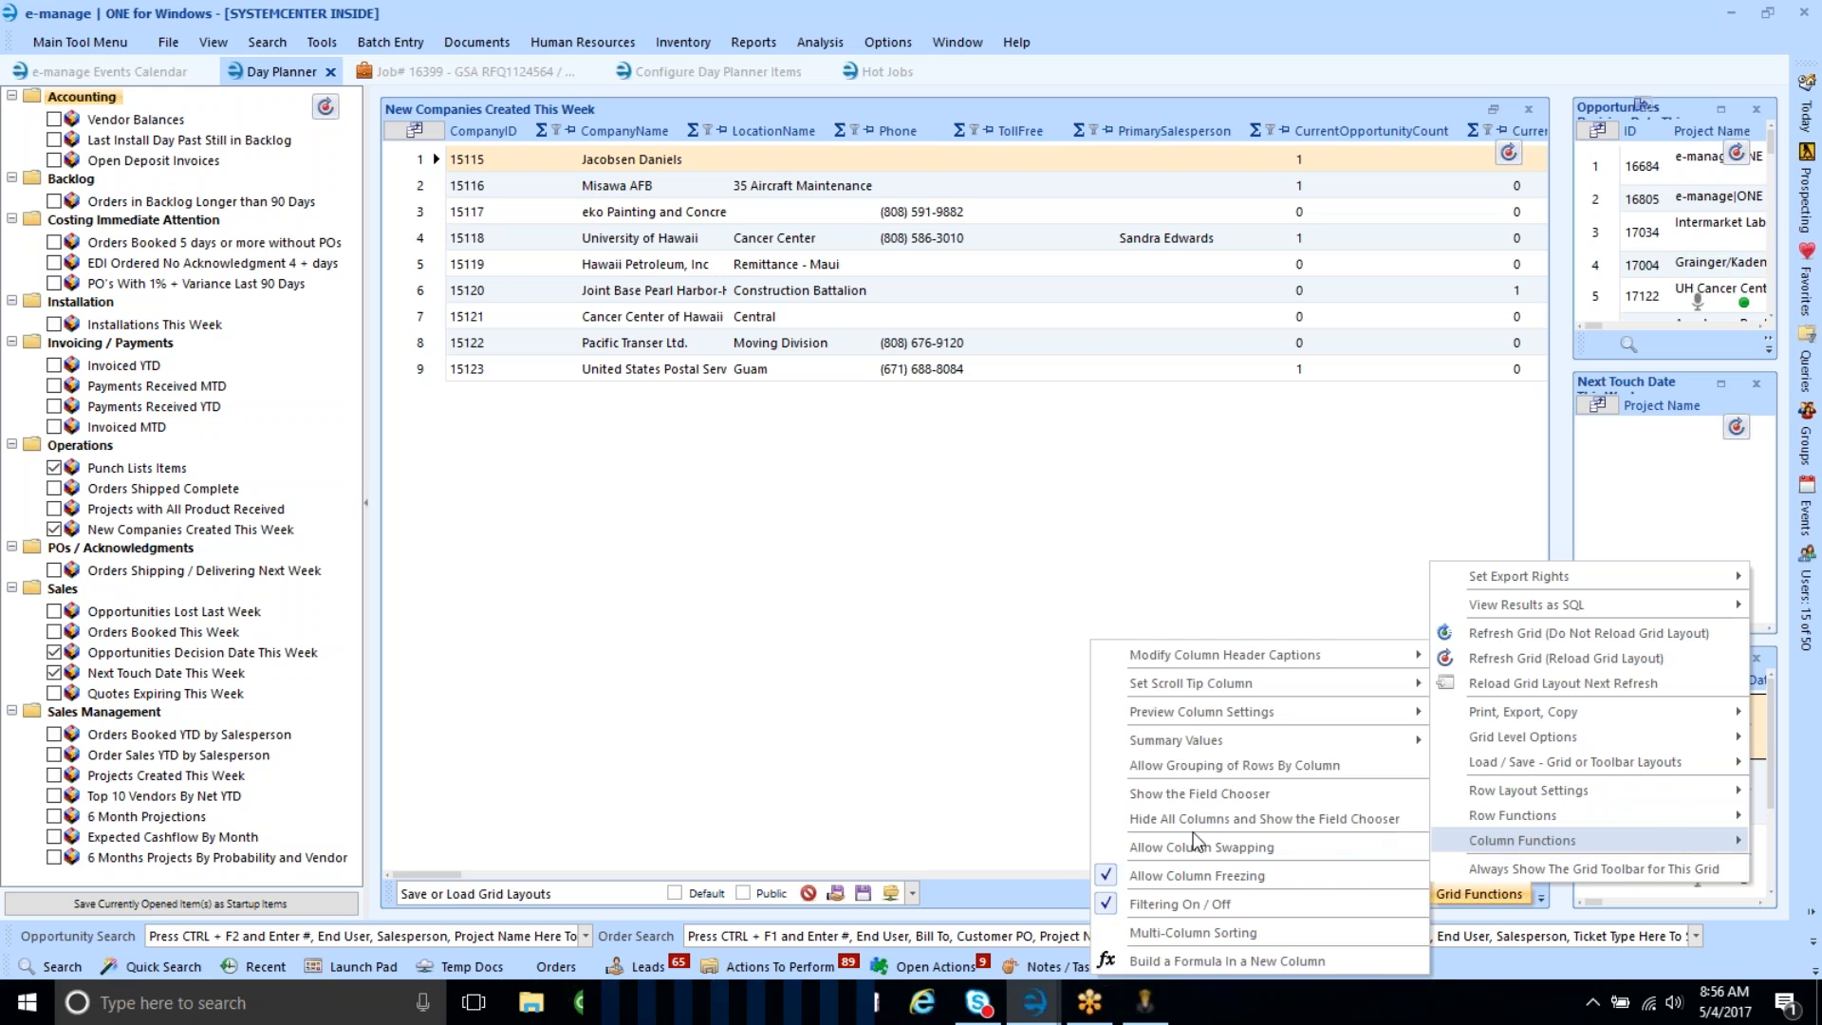
left_click(1165, 822)
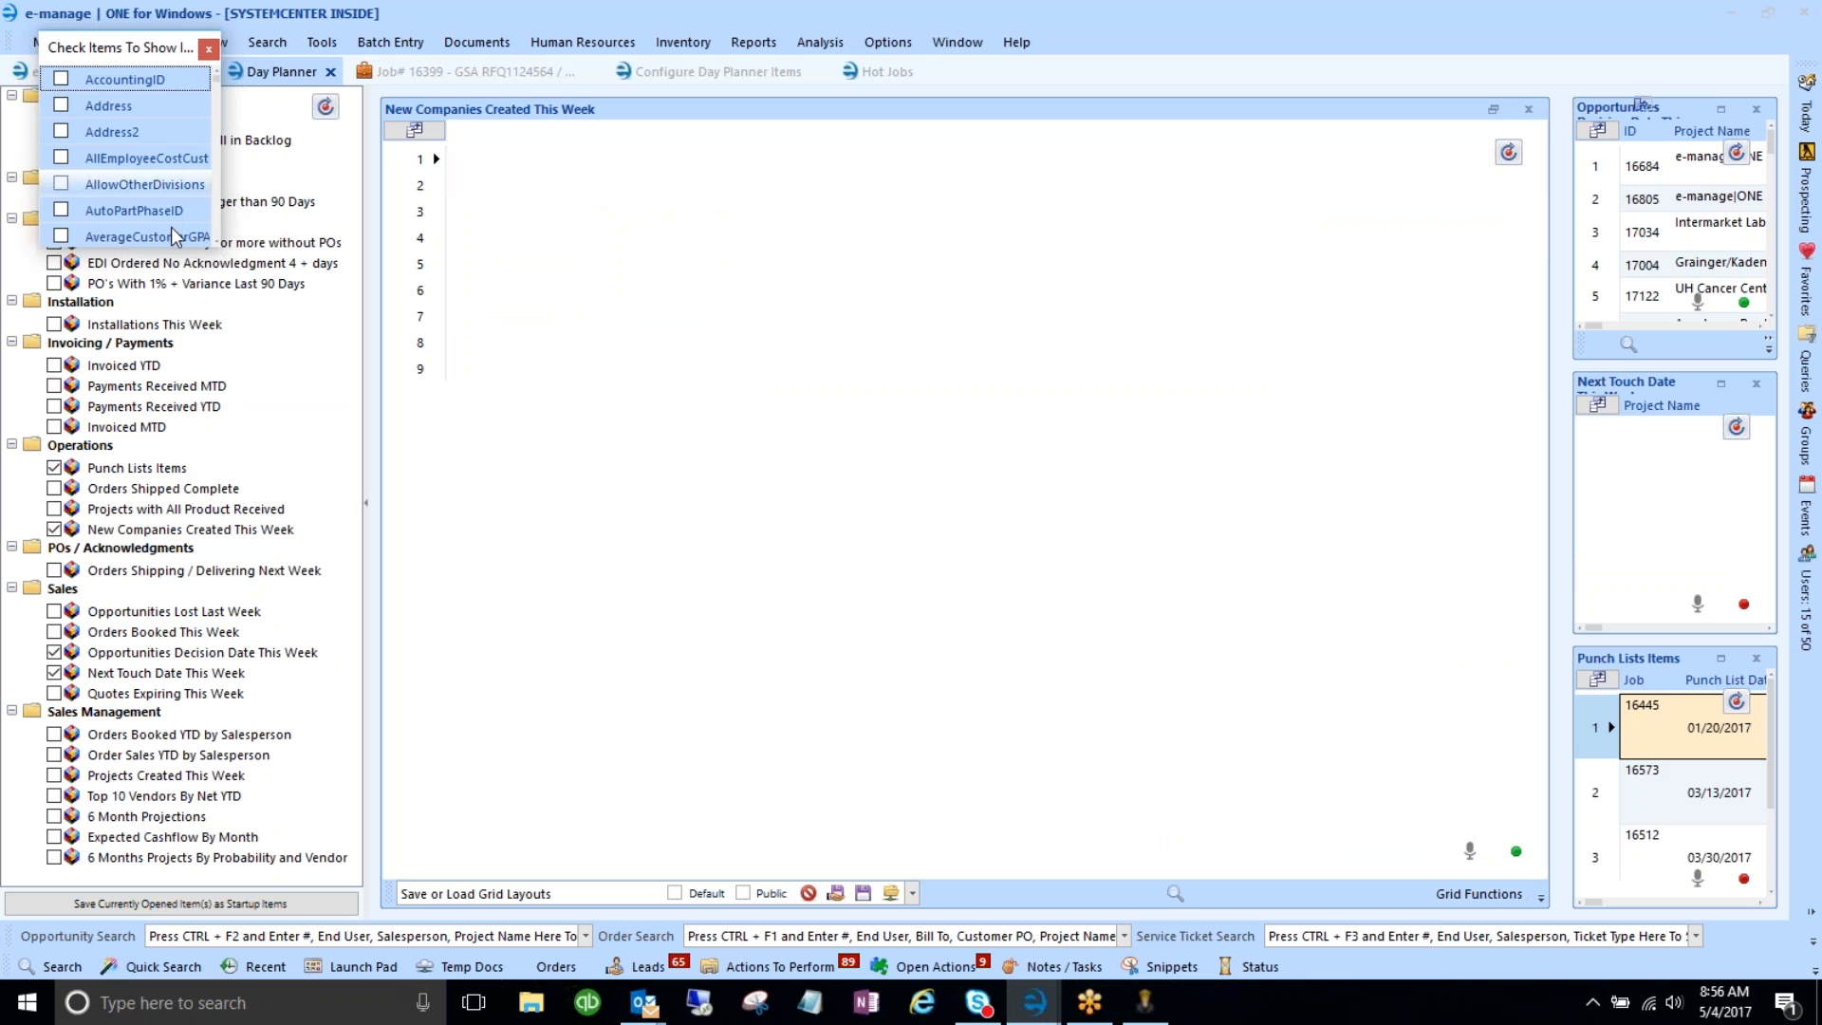
left_click_drag(651, 258, 980, 296)
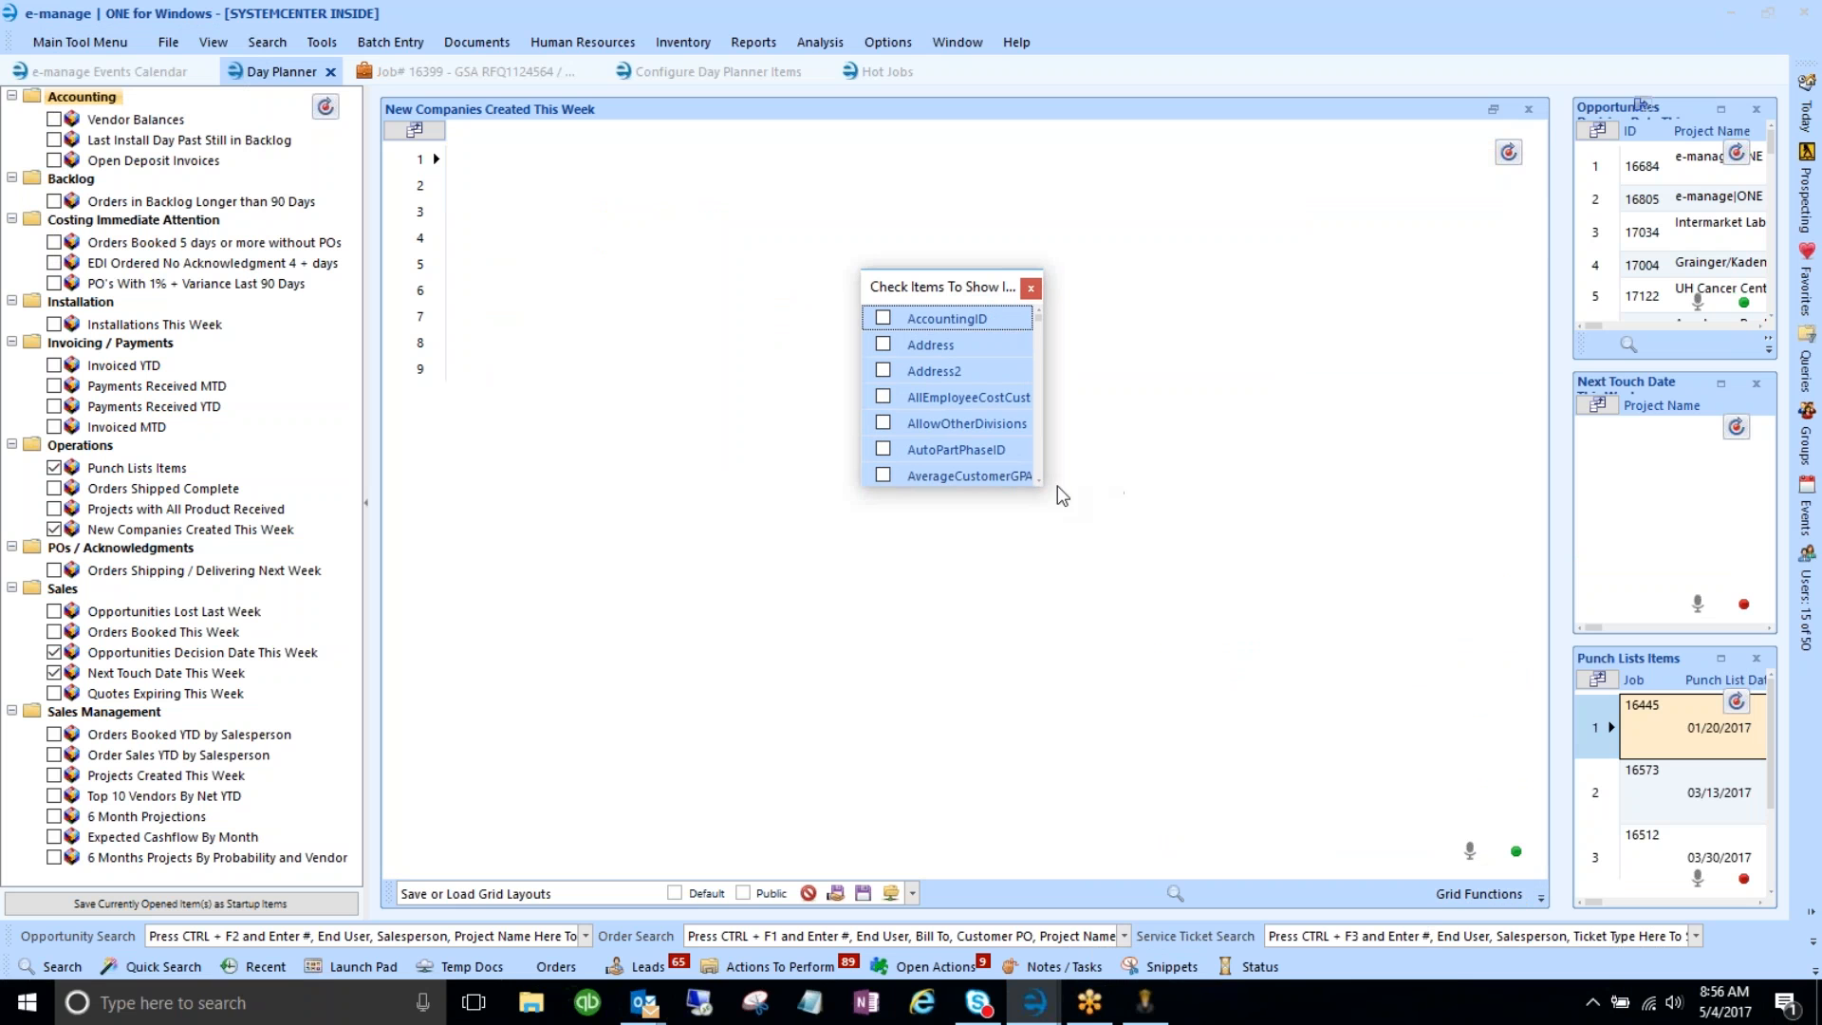
left_click_drag(1042, 486, 1265, 841)
scroll(1005, 670, "down", 1)
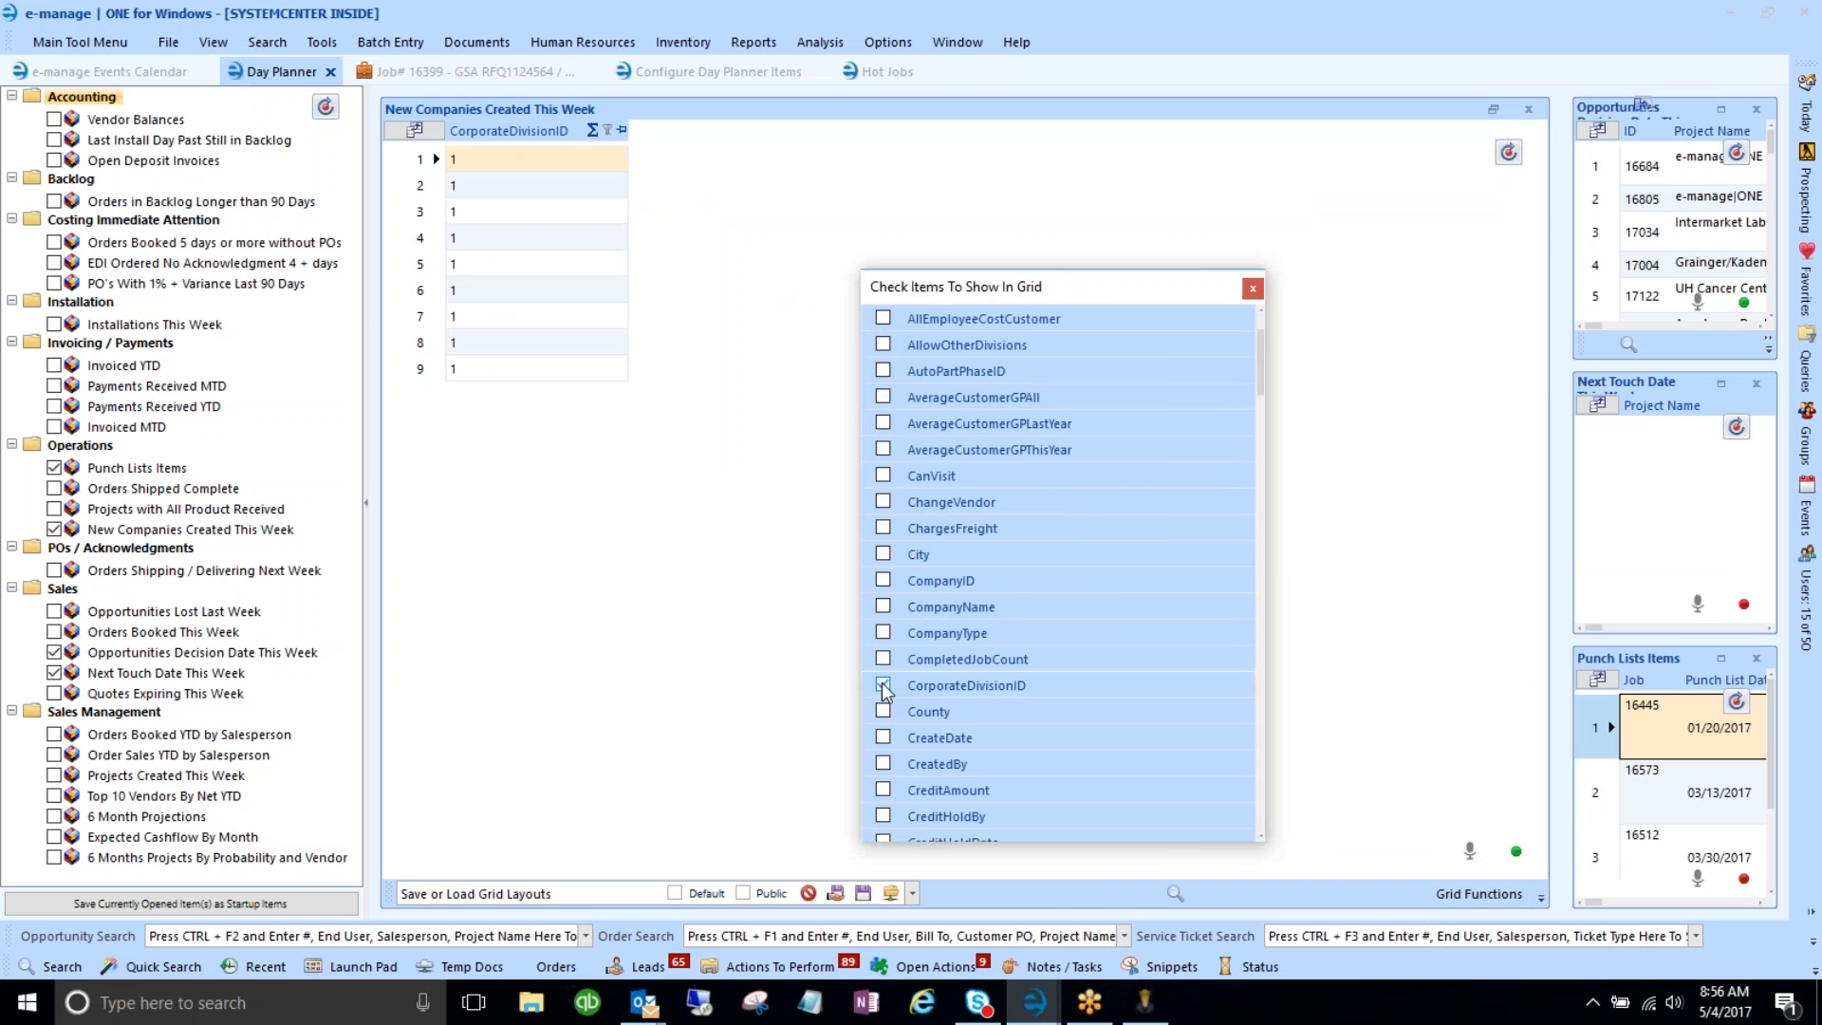
left_click(881, 607)
left_click(885, 630)
scroll(906, 655, "down", 12)
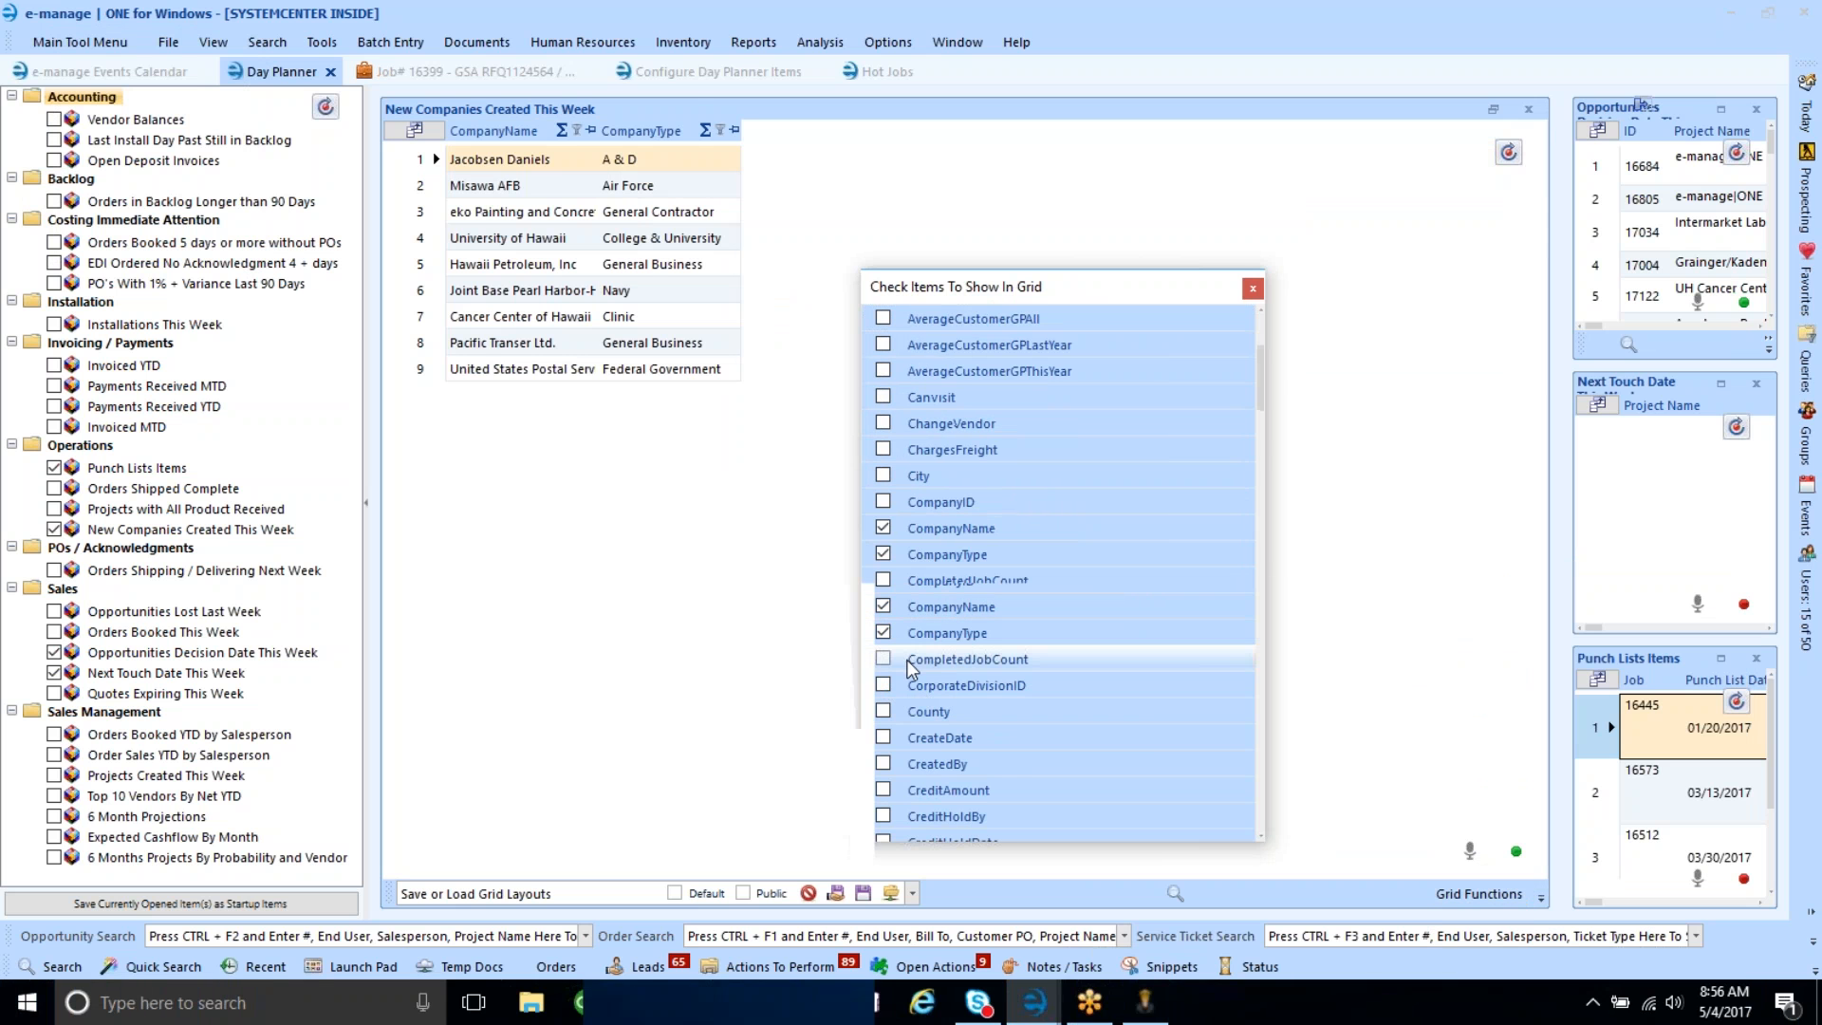
scroll(908, 659, "down", 5)
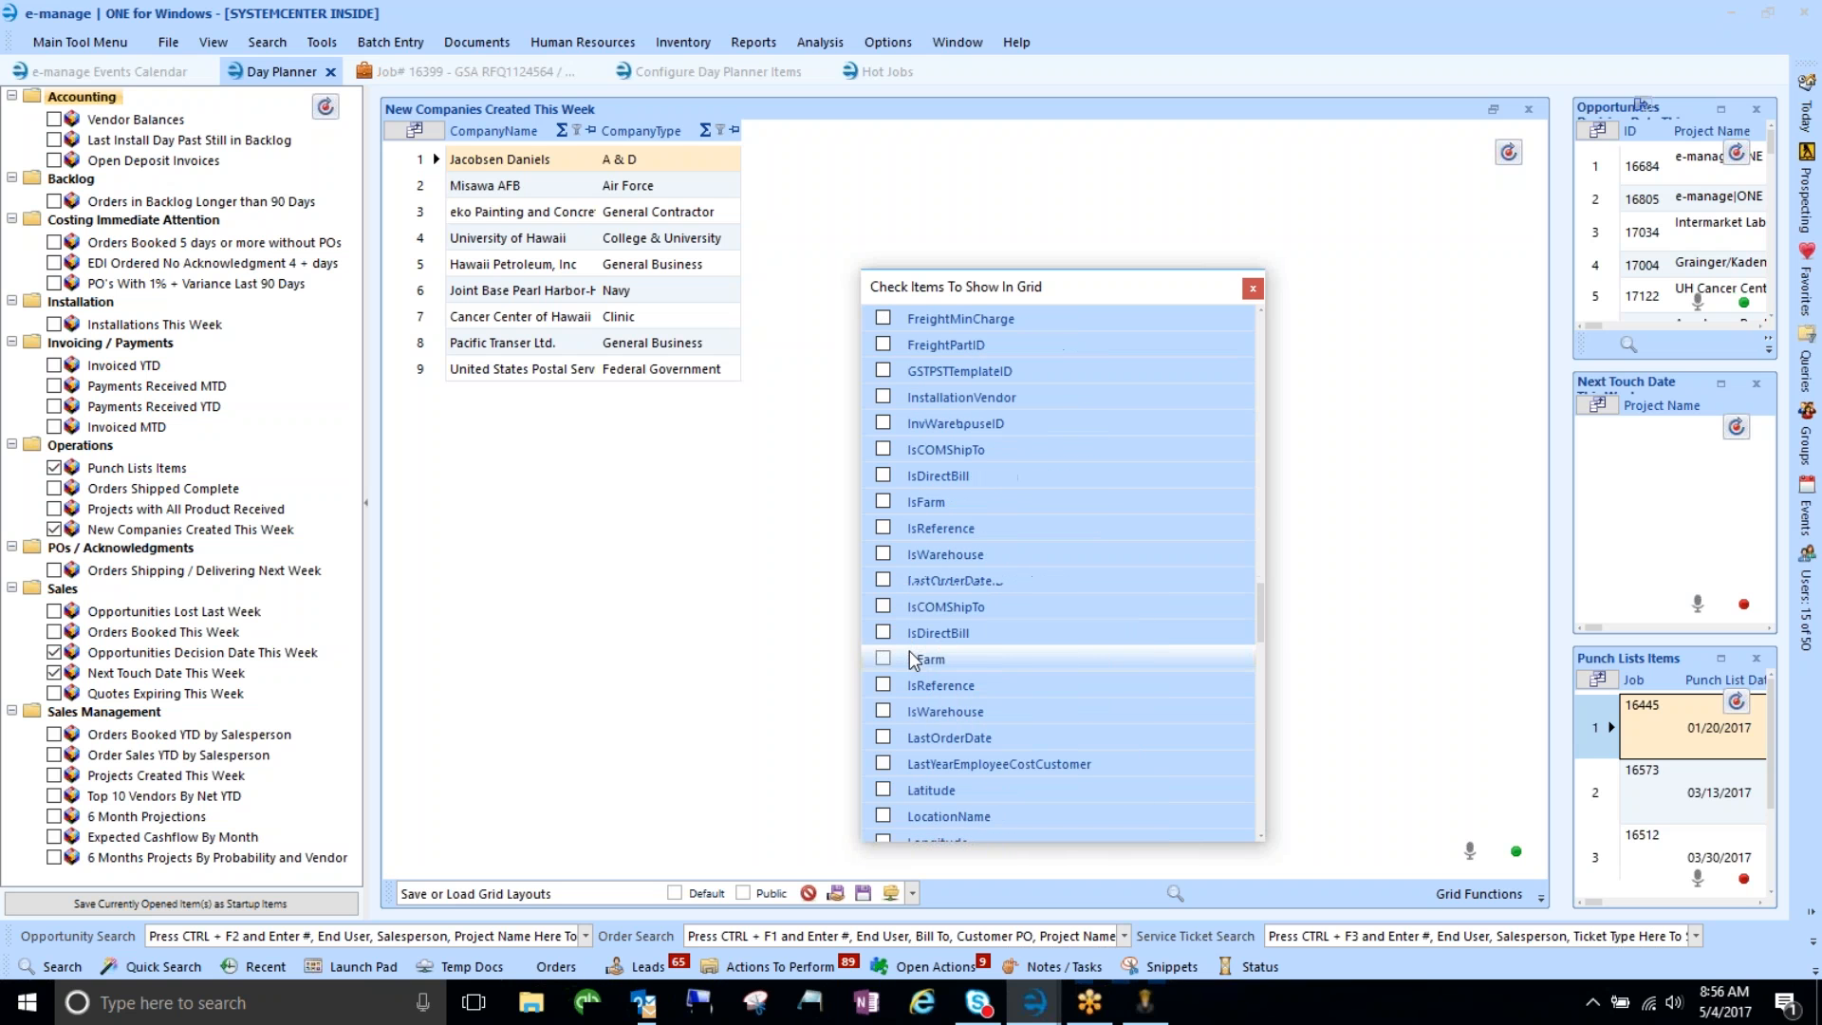
left_click(883, 737)
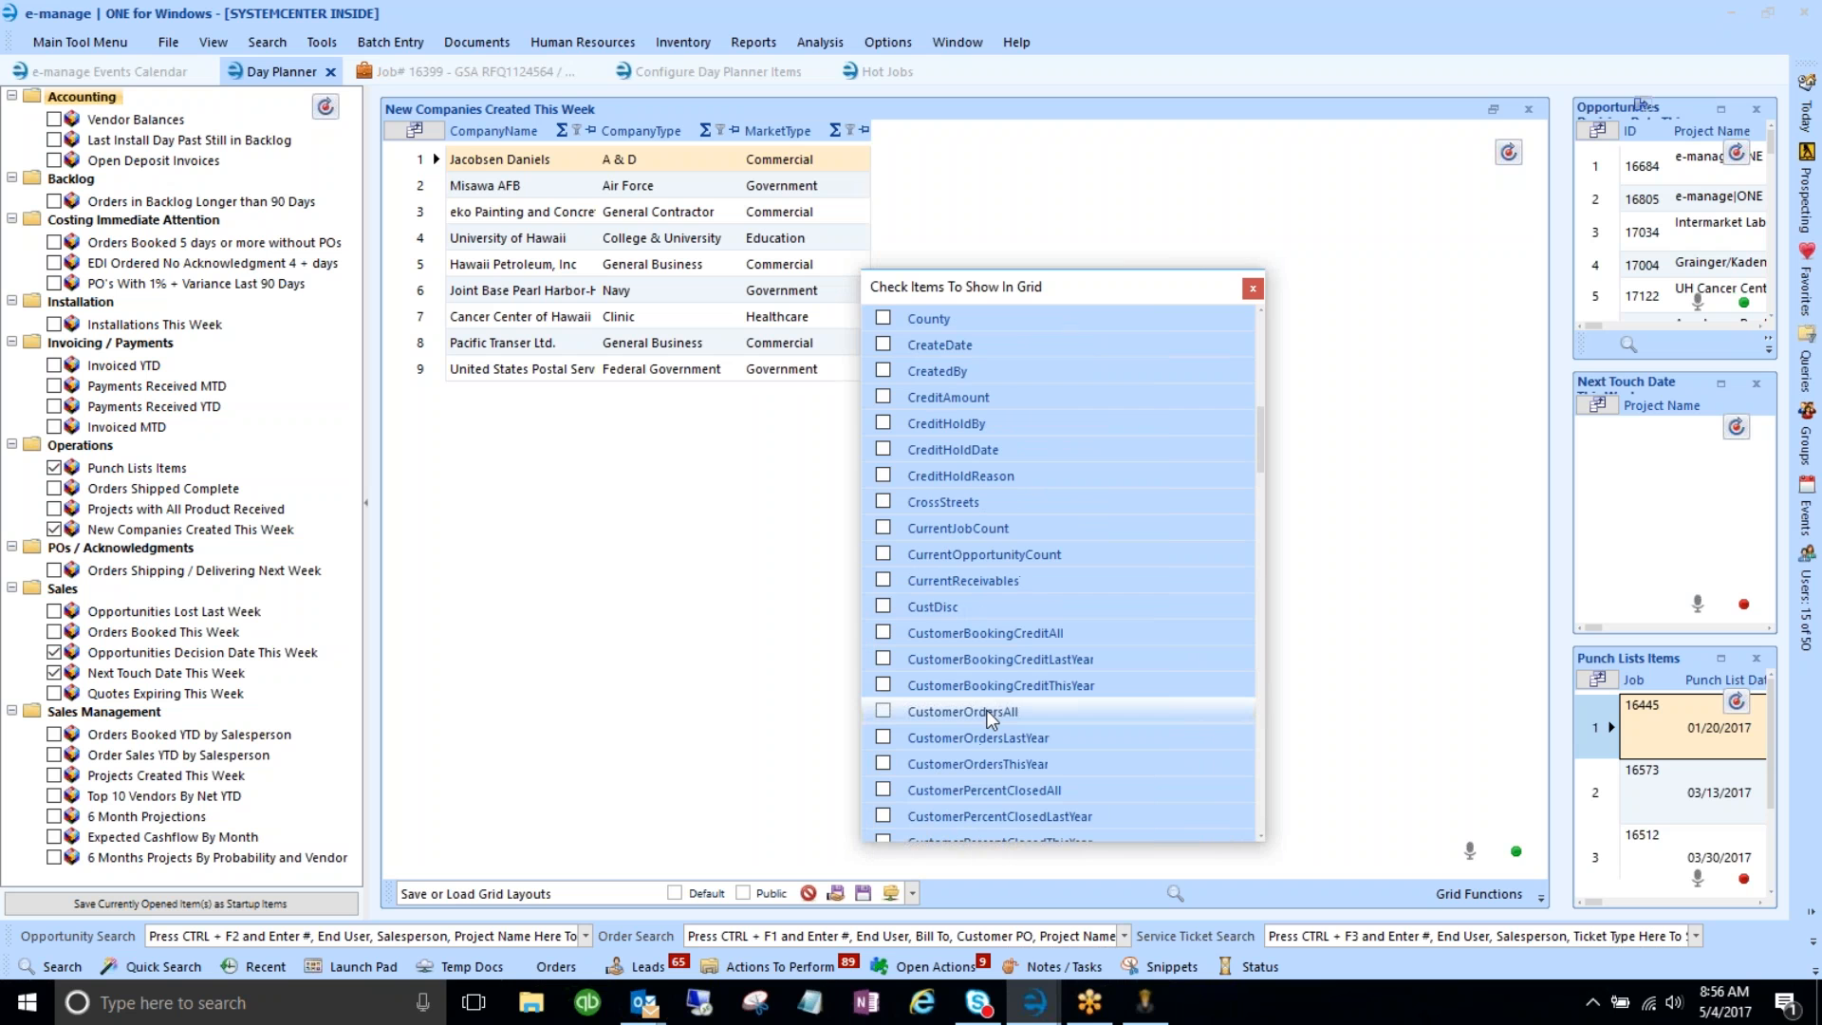
- Add the CreatedBy, SalesTerritory, TaxExempt and DefaultTerms columns, then close the field chooser
left_click(883, 370)
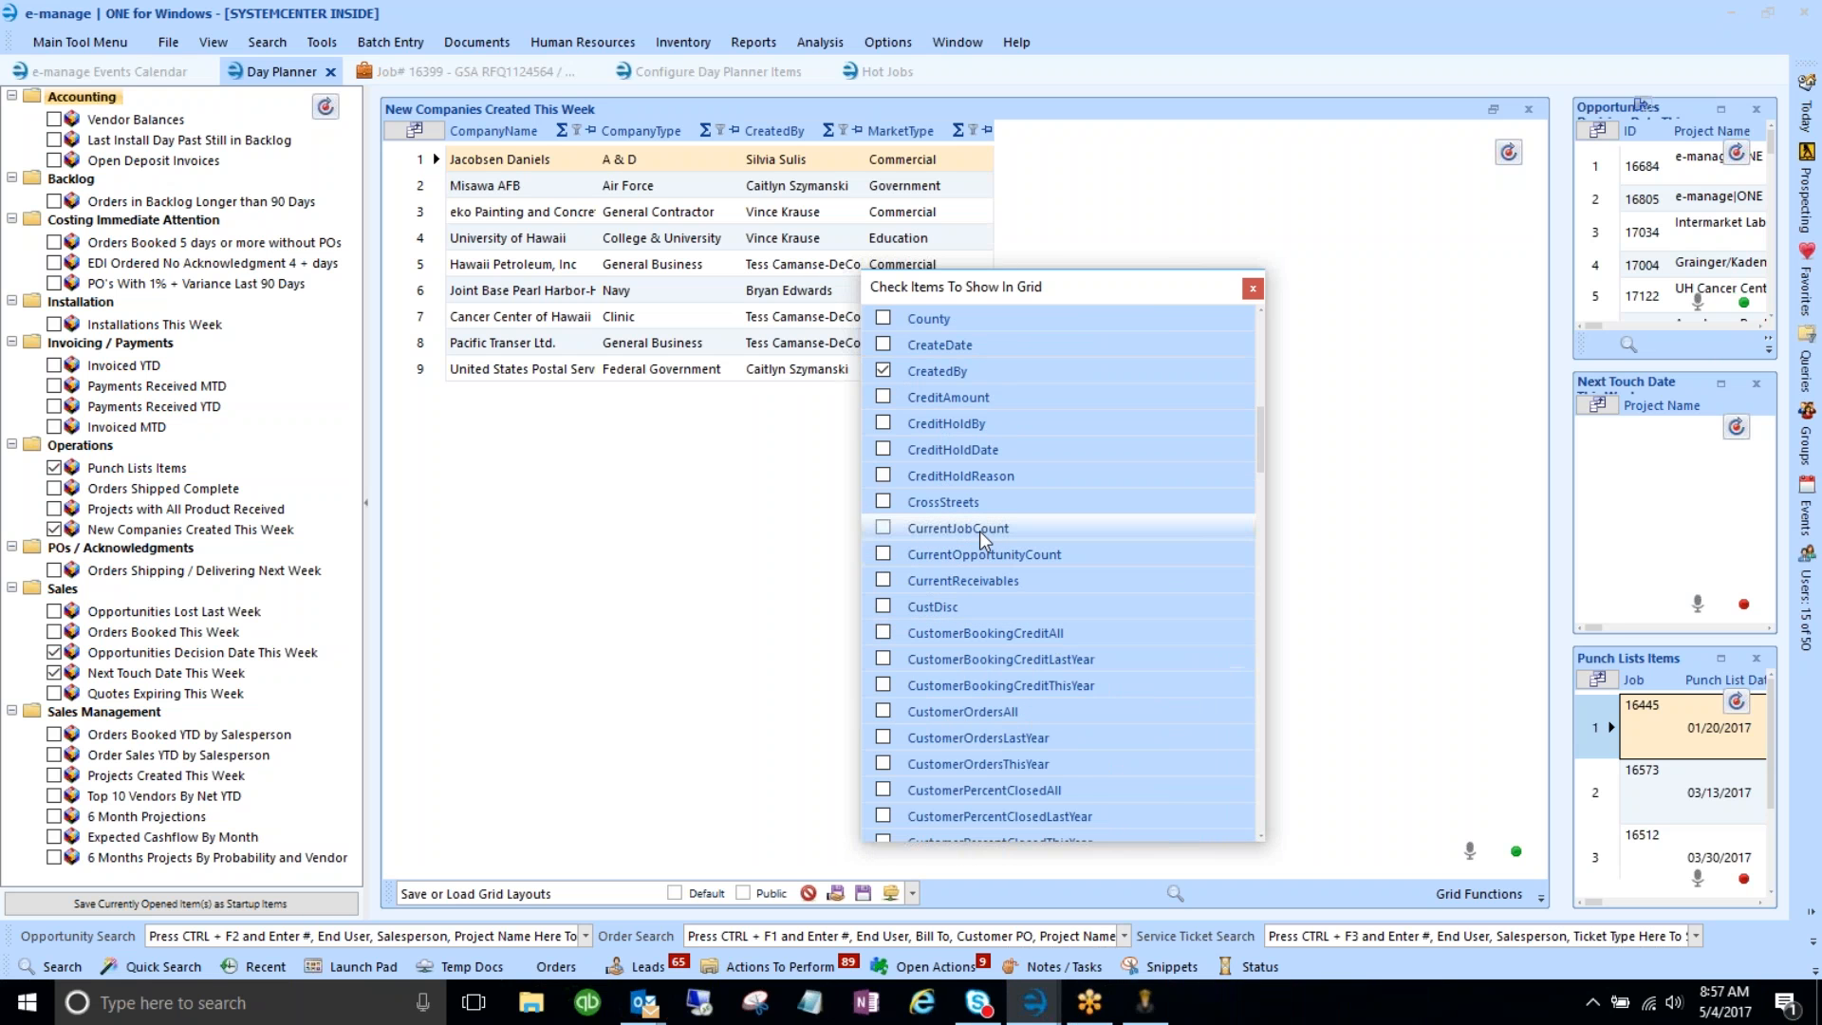
scroll(979, 532, "down", 5)
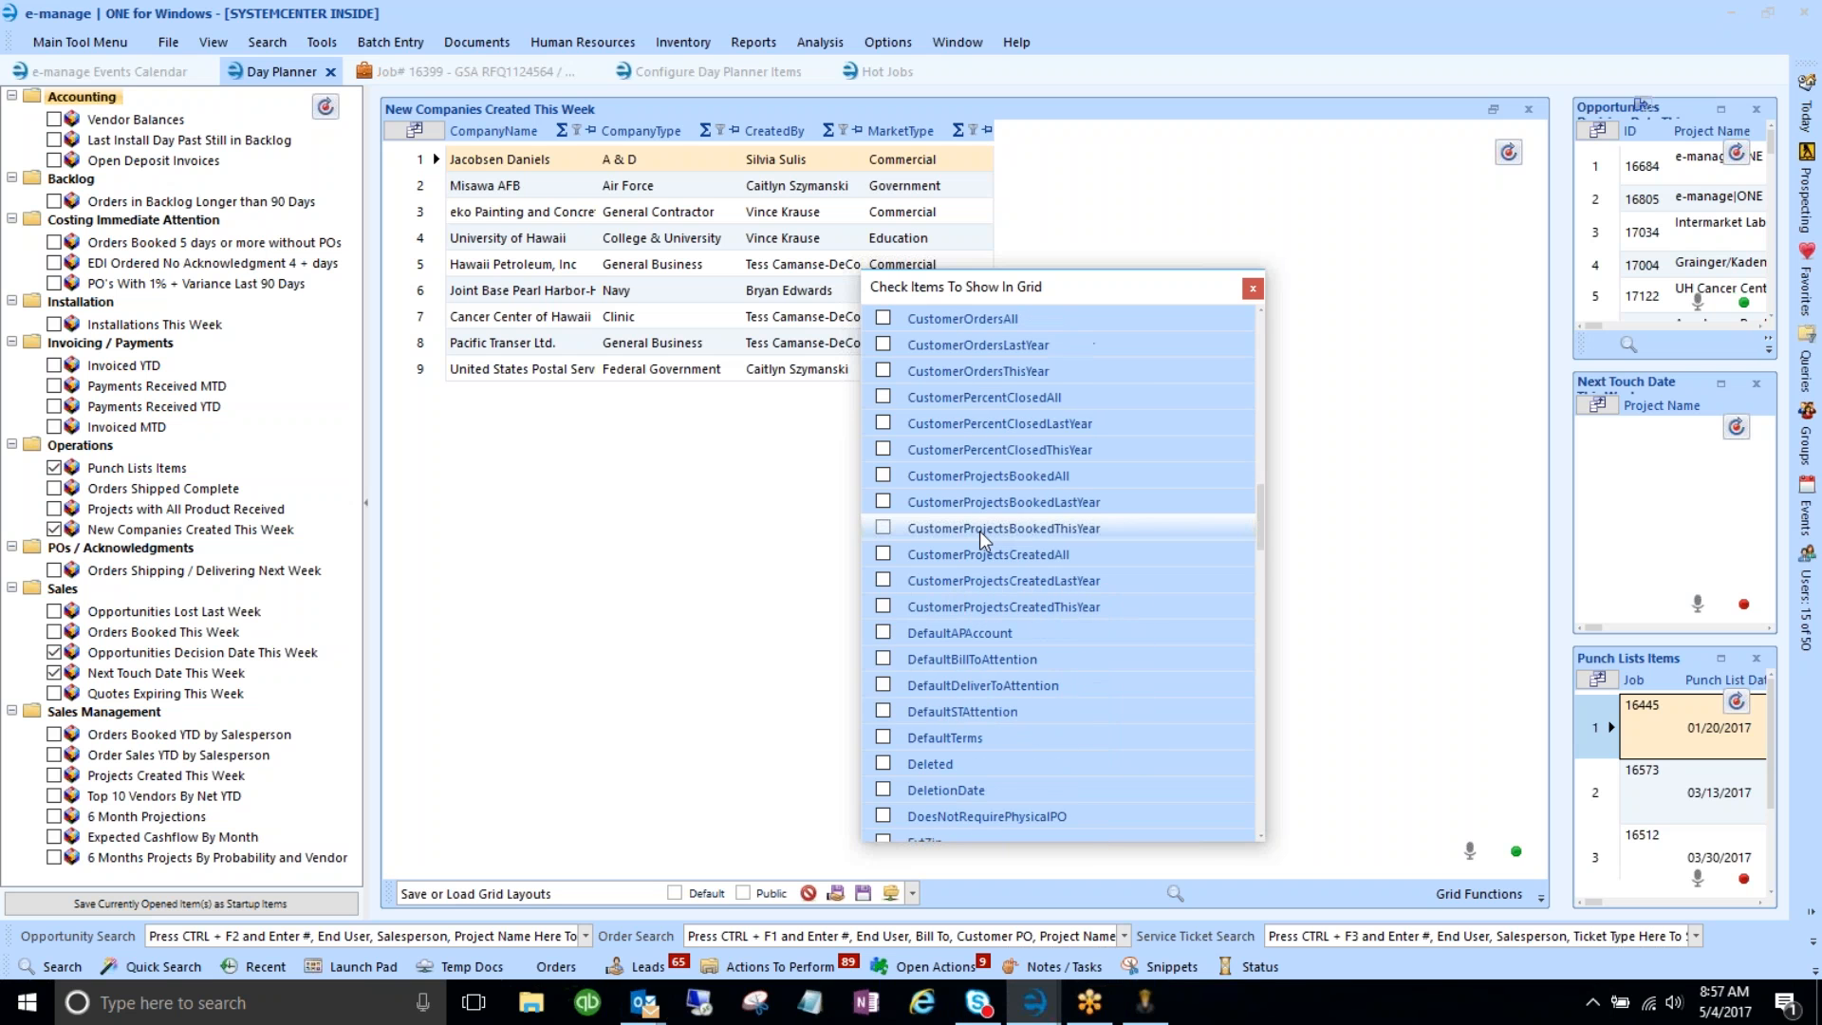
scroll(979, 532, "down", 5)
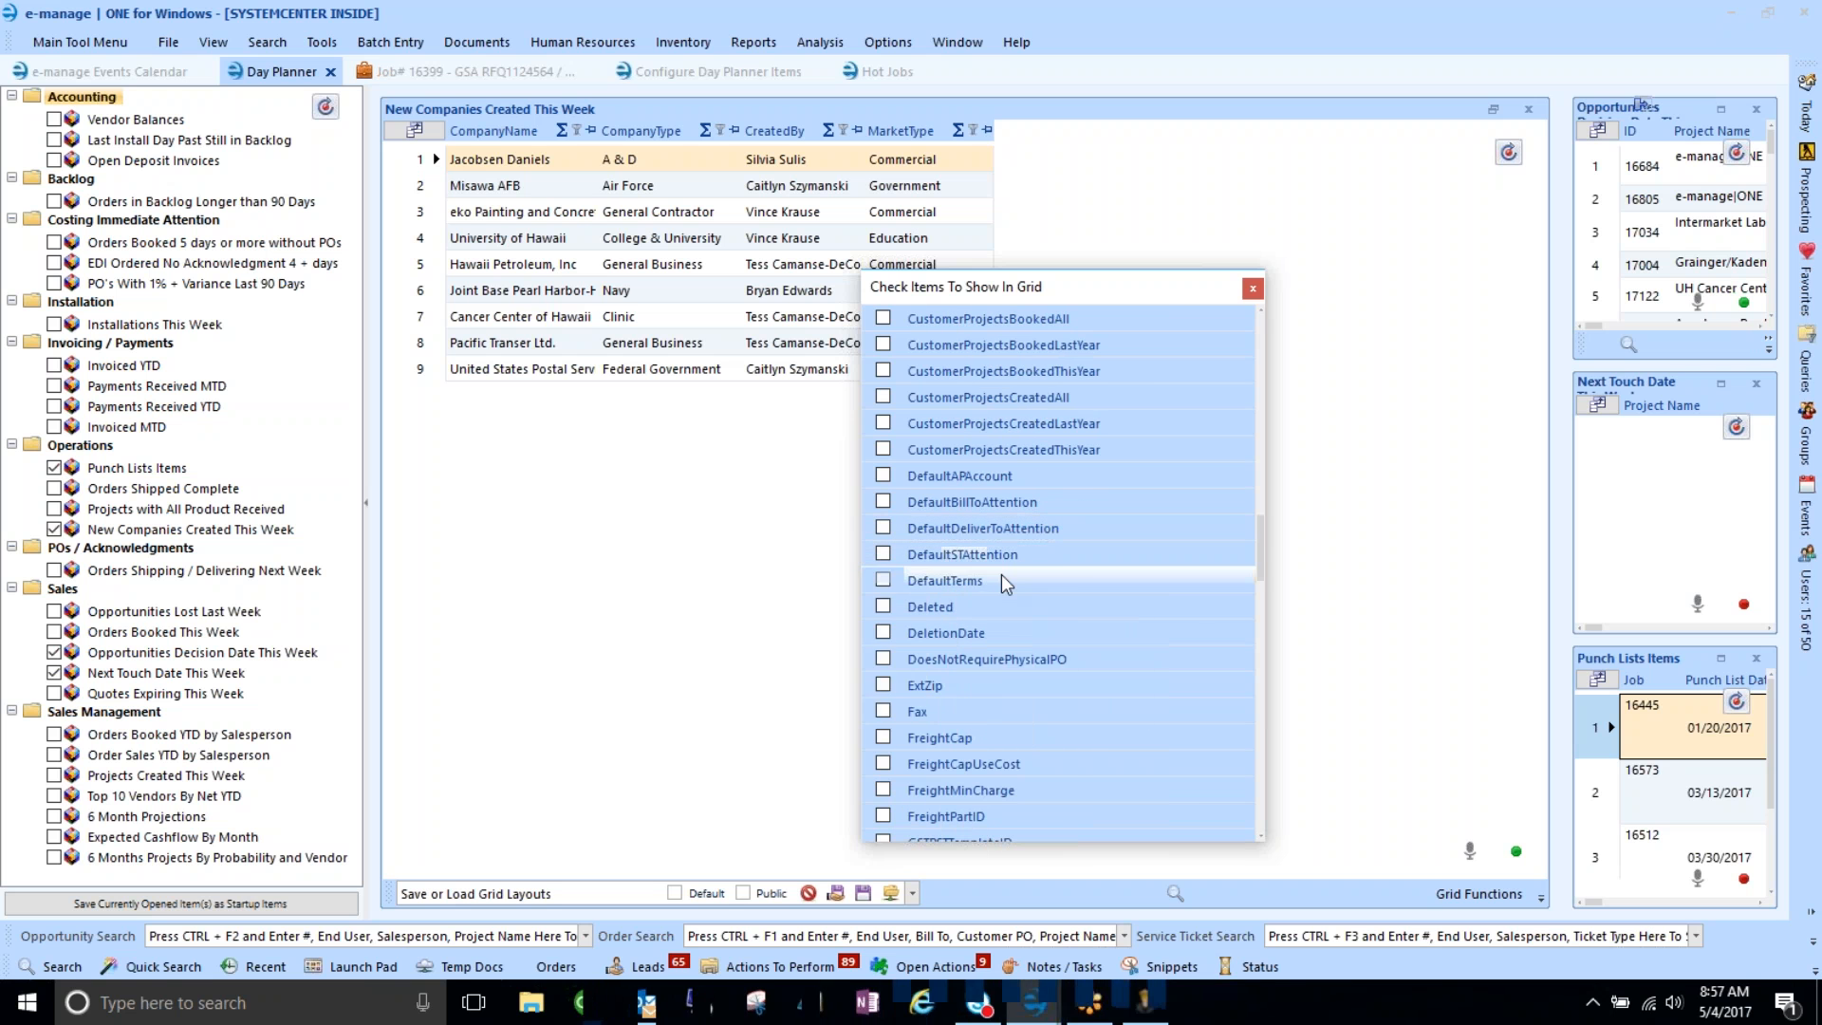
scroll(1000, 573, "down", 3)
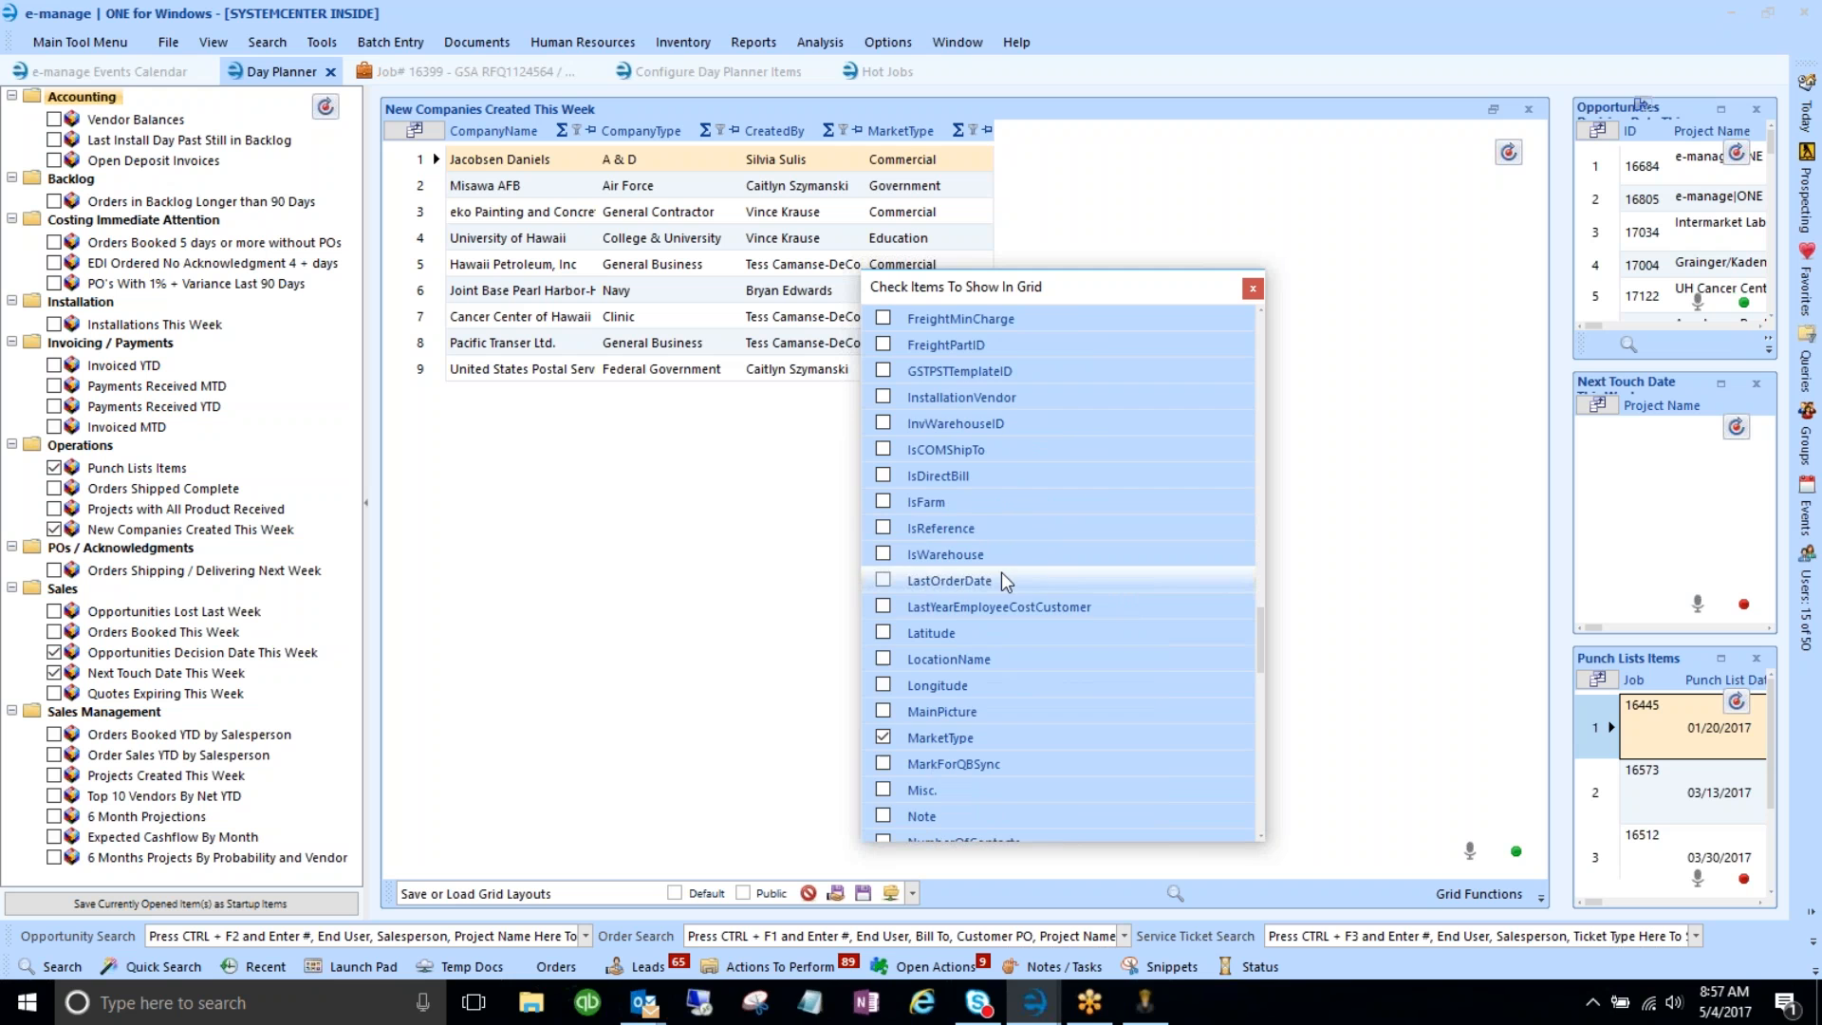
scroll(1042, 609, "down", 9)
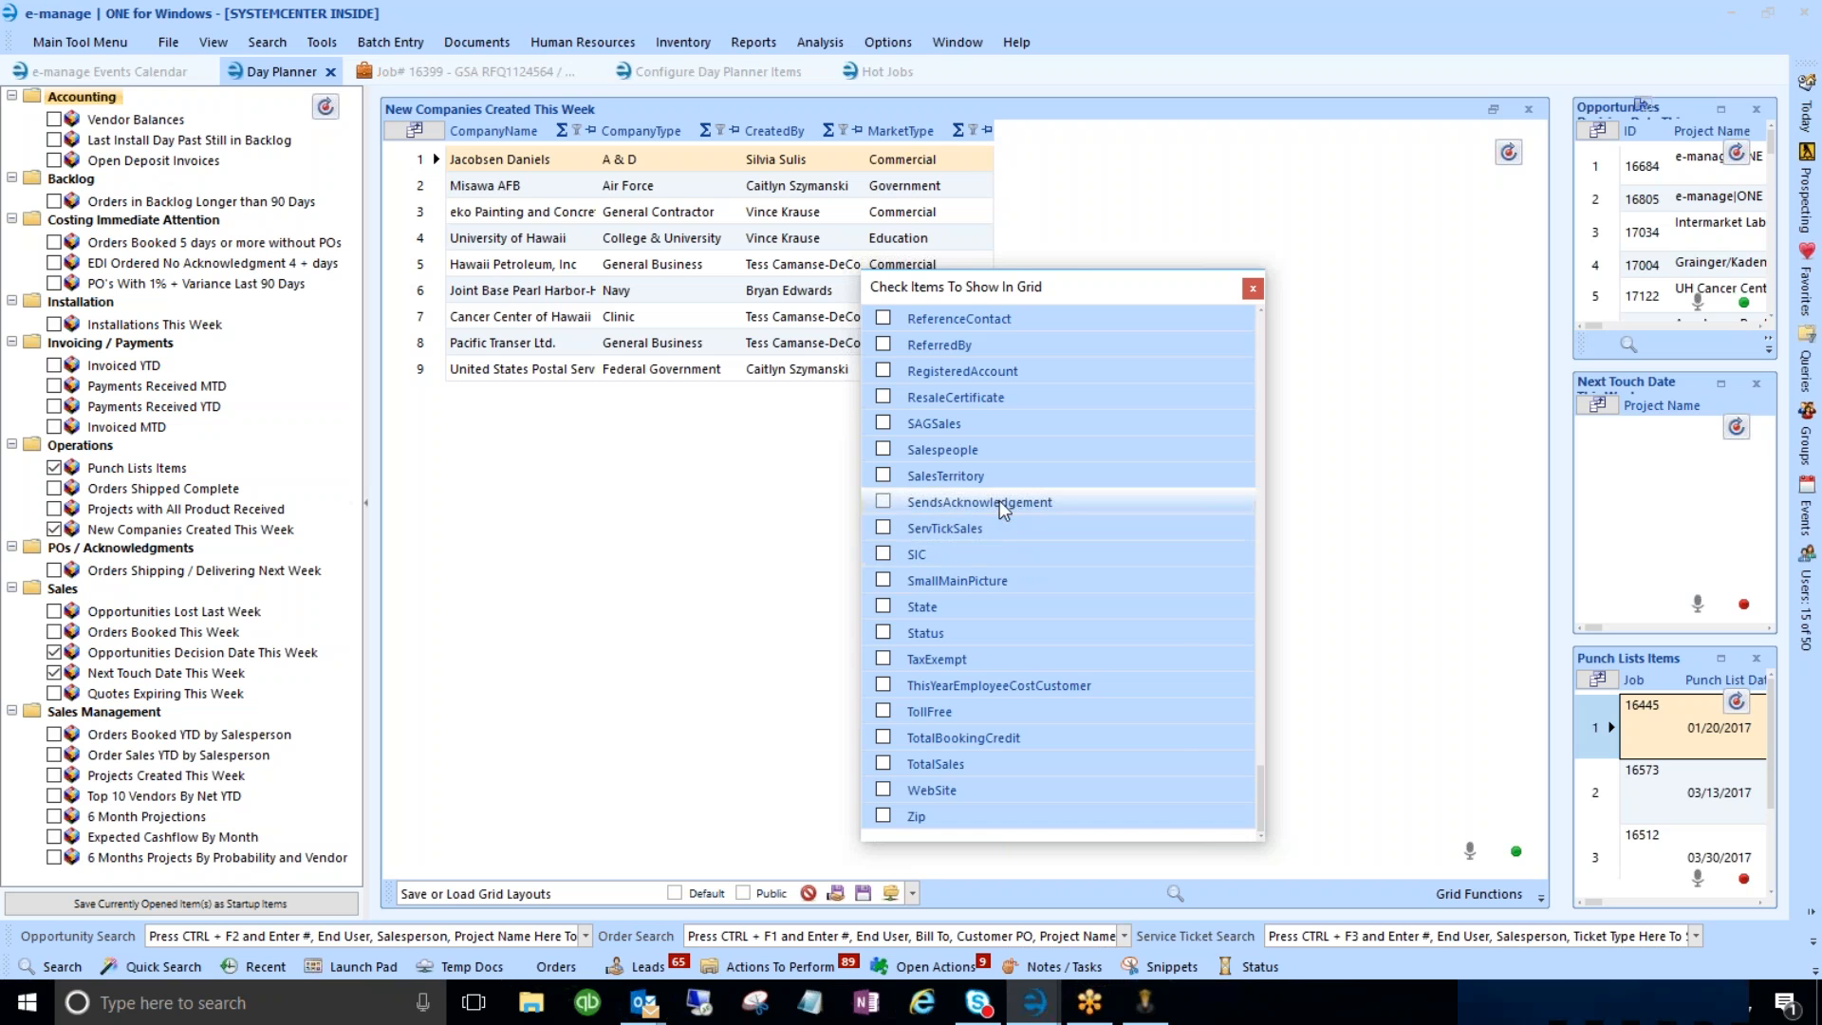
left_click(882, 474)
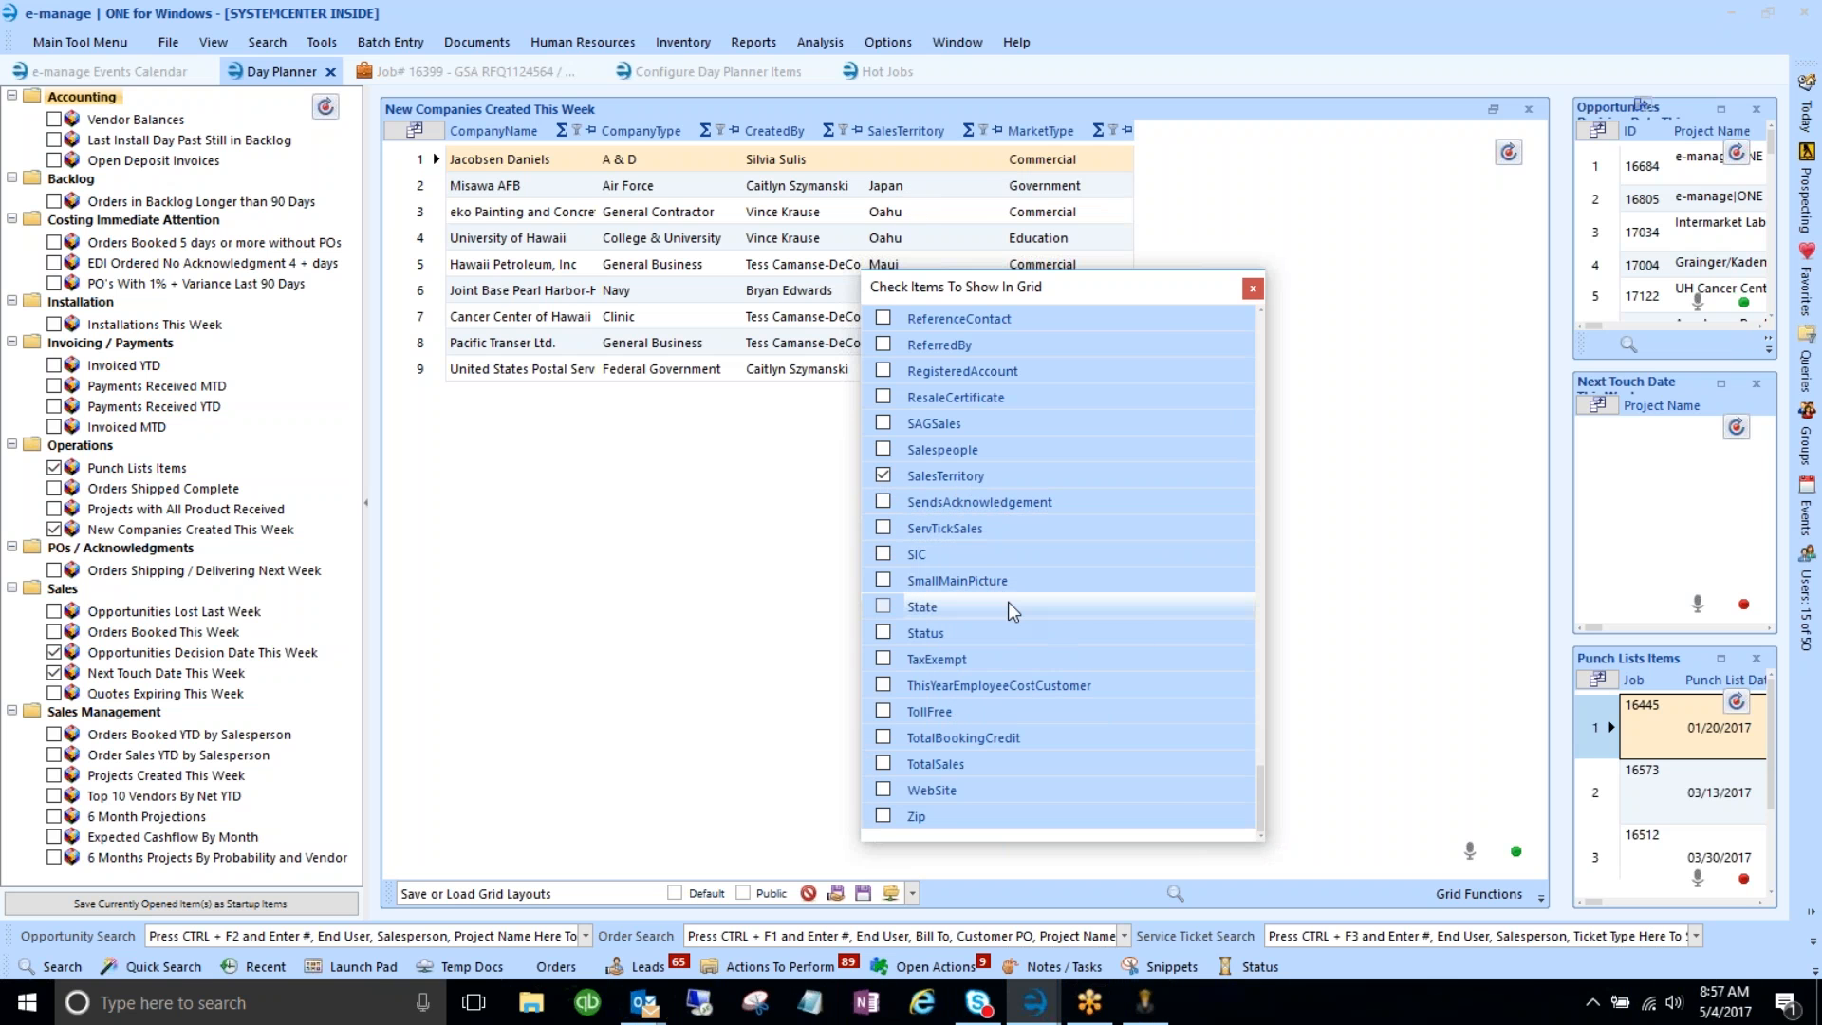
left_click(884, 660)
scroll(983, 682, "up", 5)
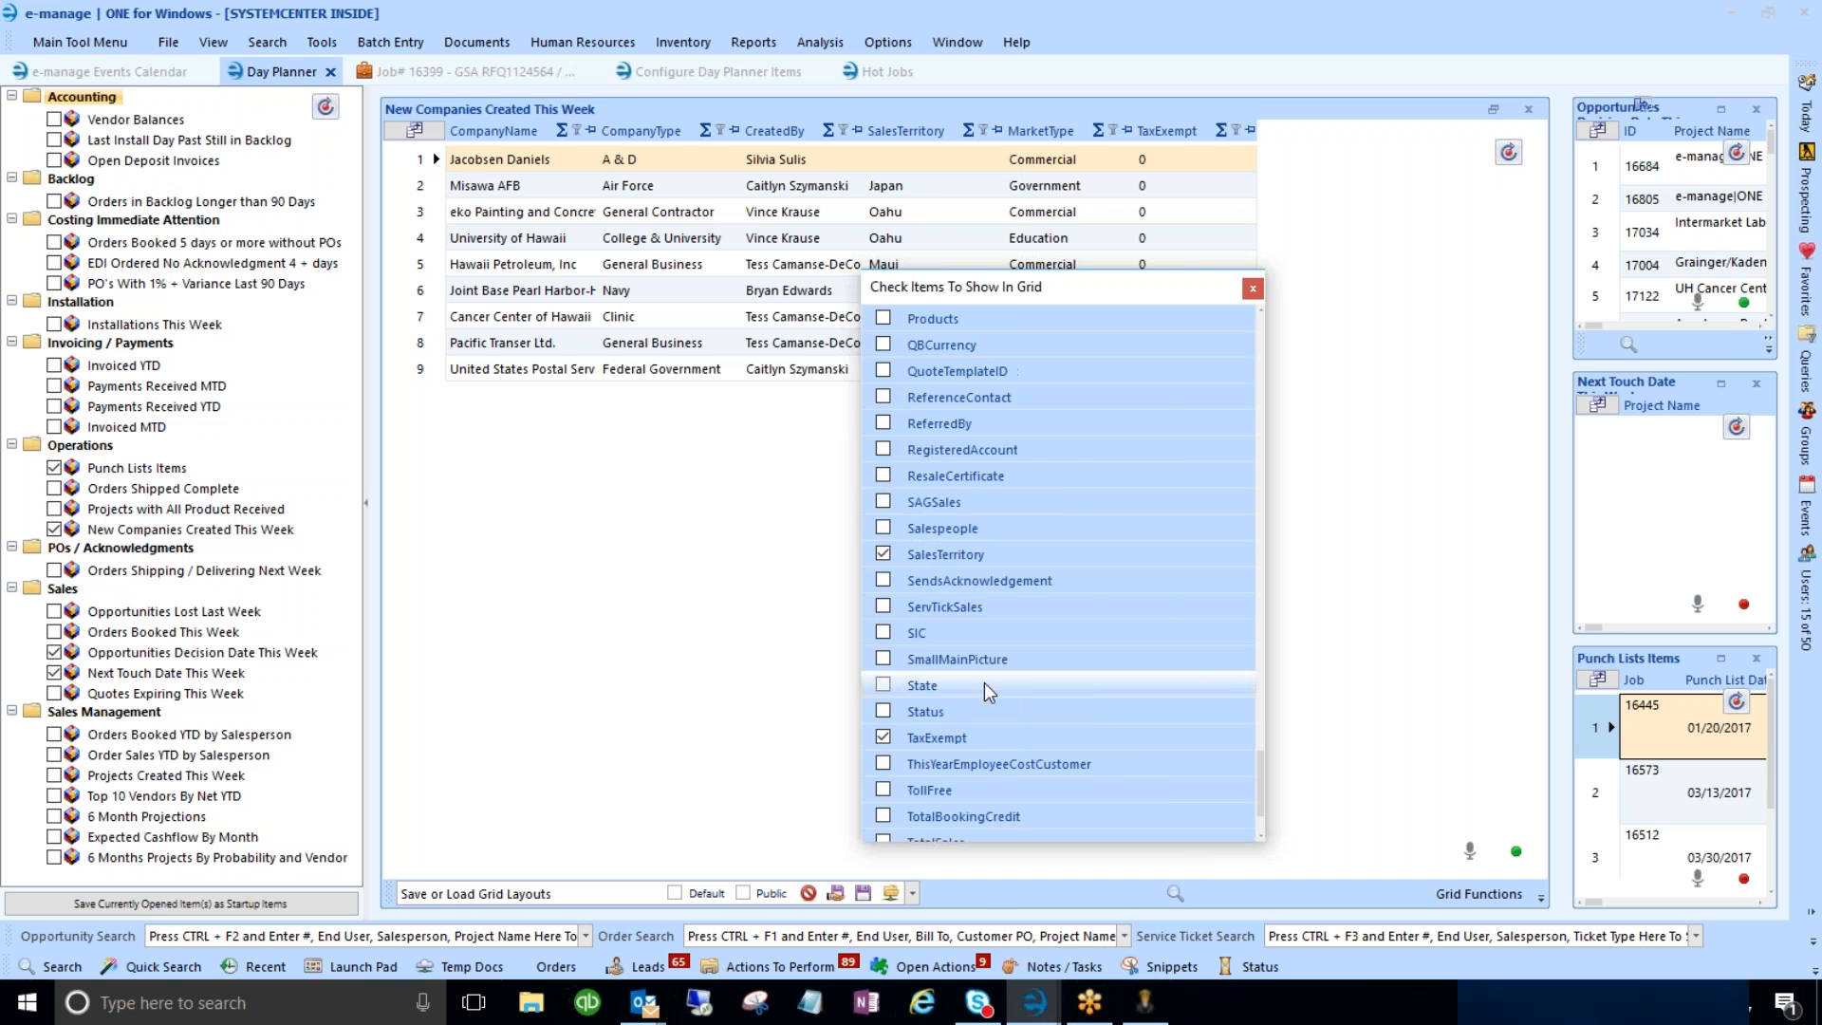
scroll(983, 681, "up", 6)
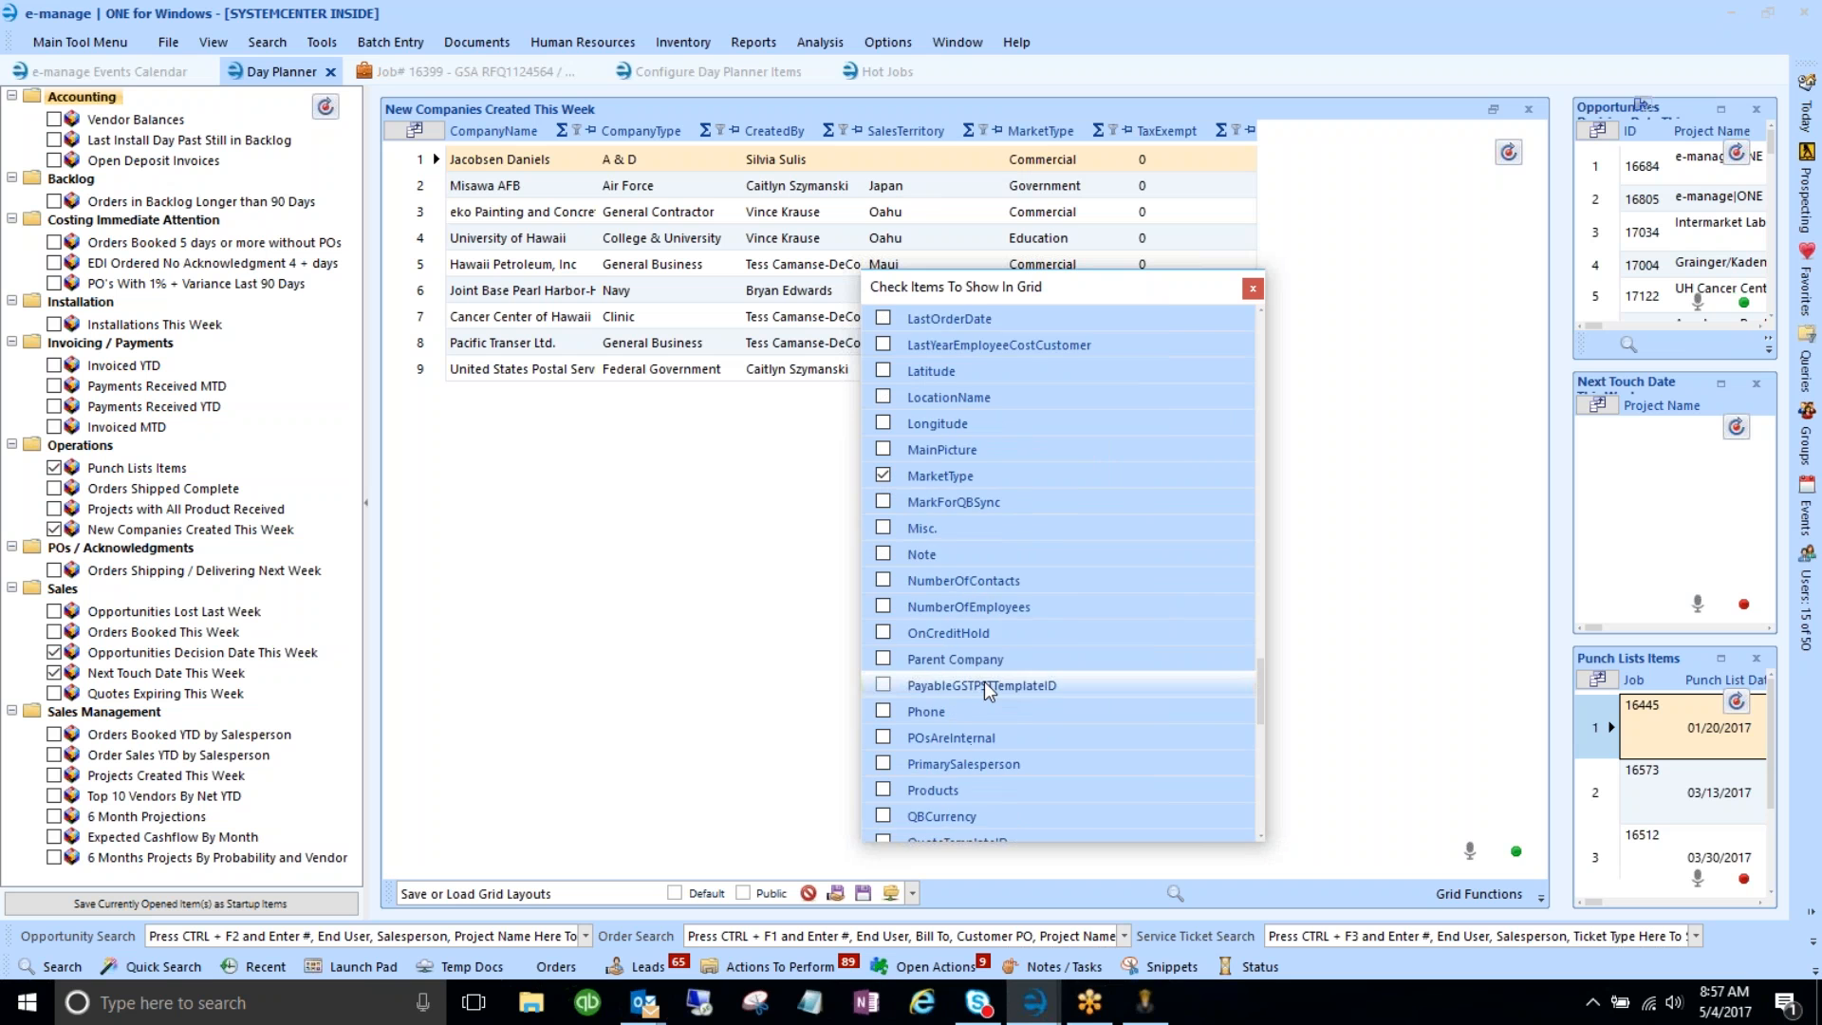
scroll(984, 680, "up", 3)
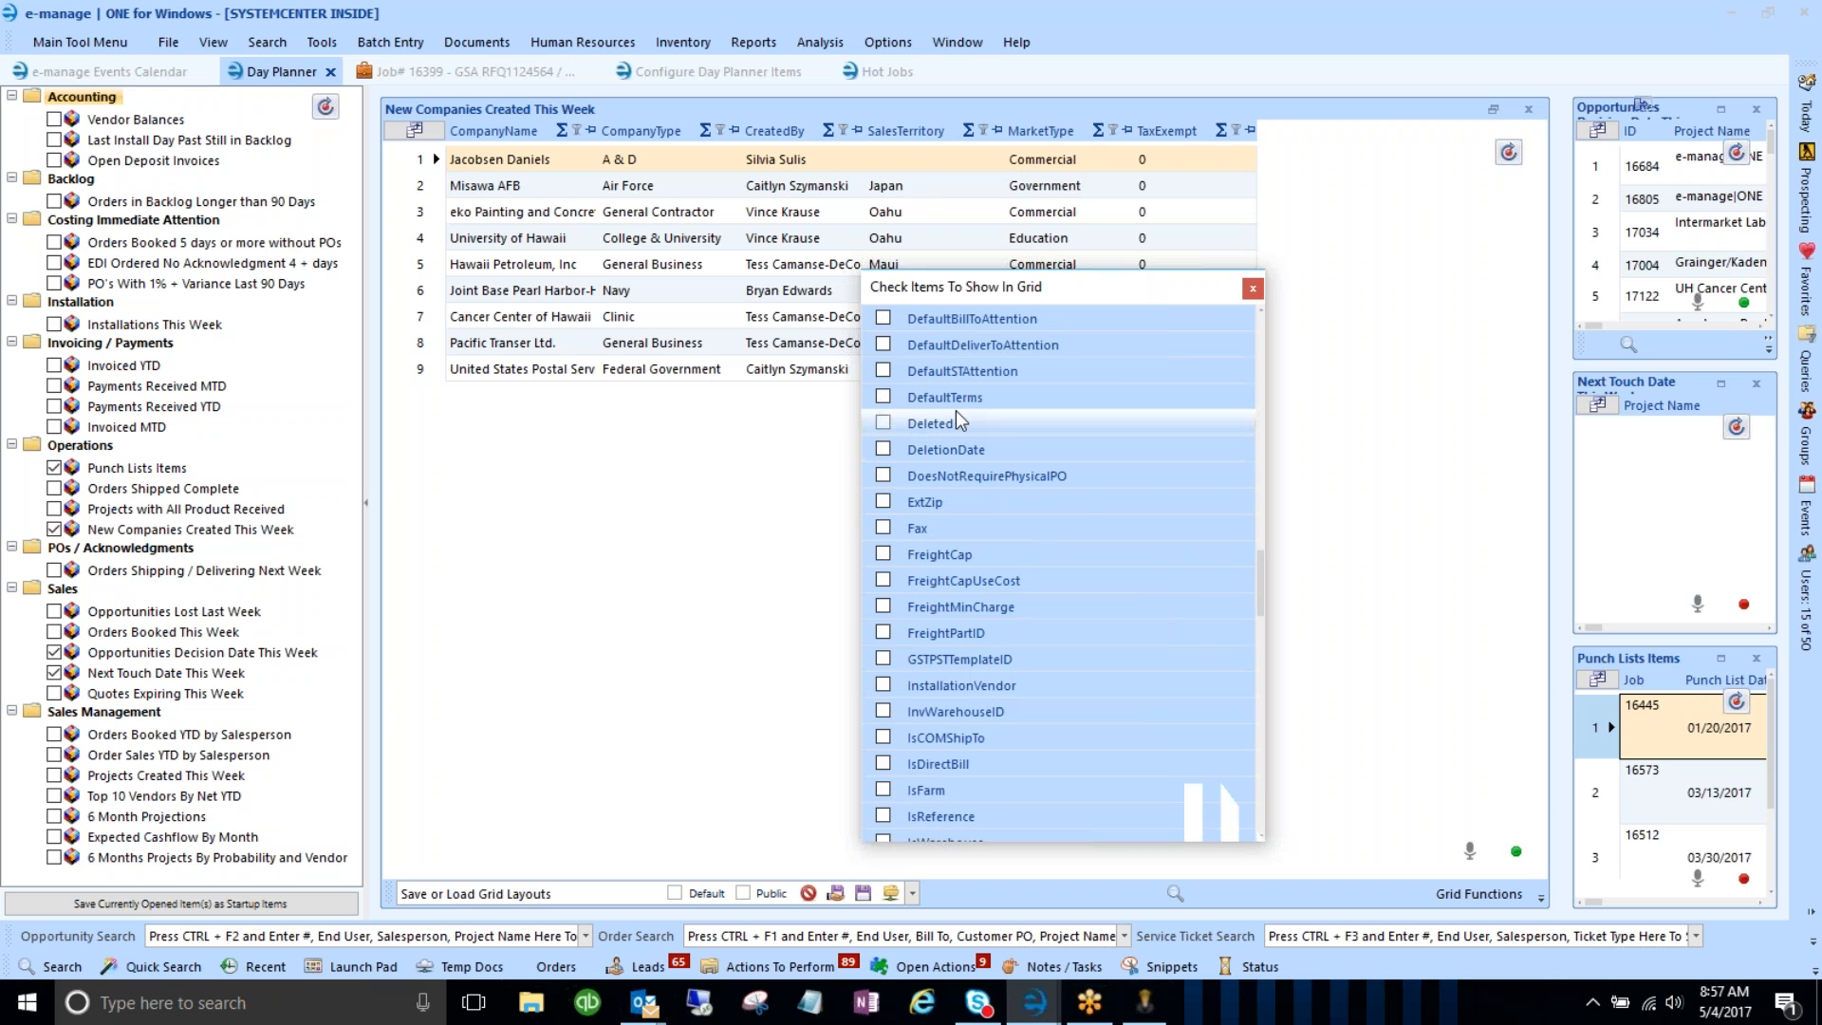
left_click(883, 397)
left_click(1253, 287)
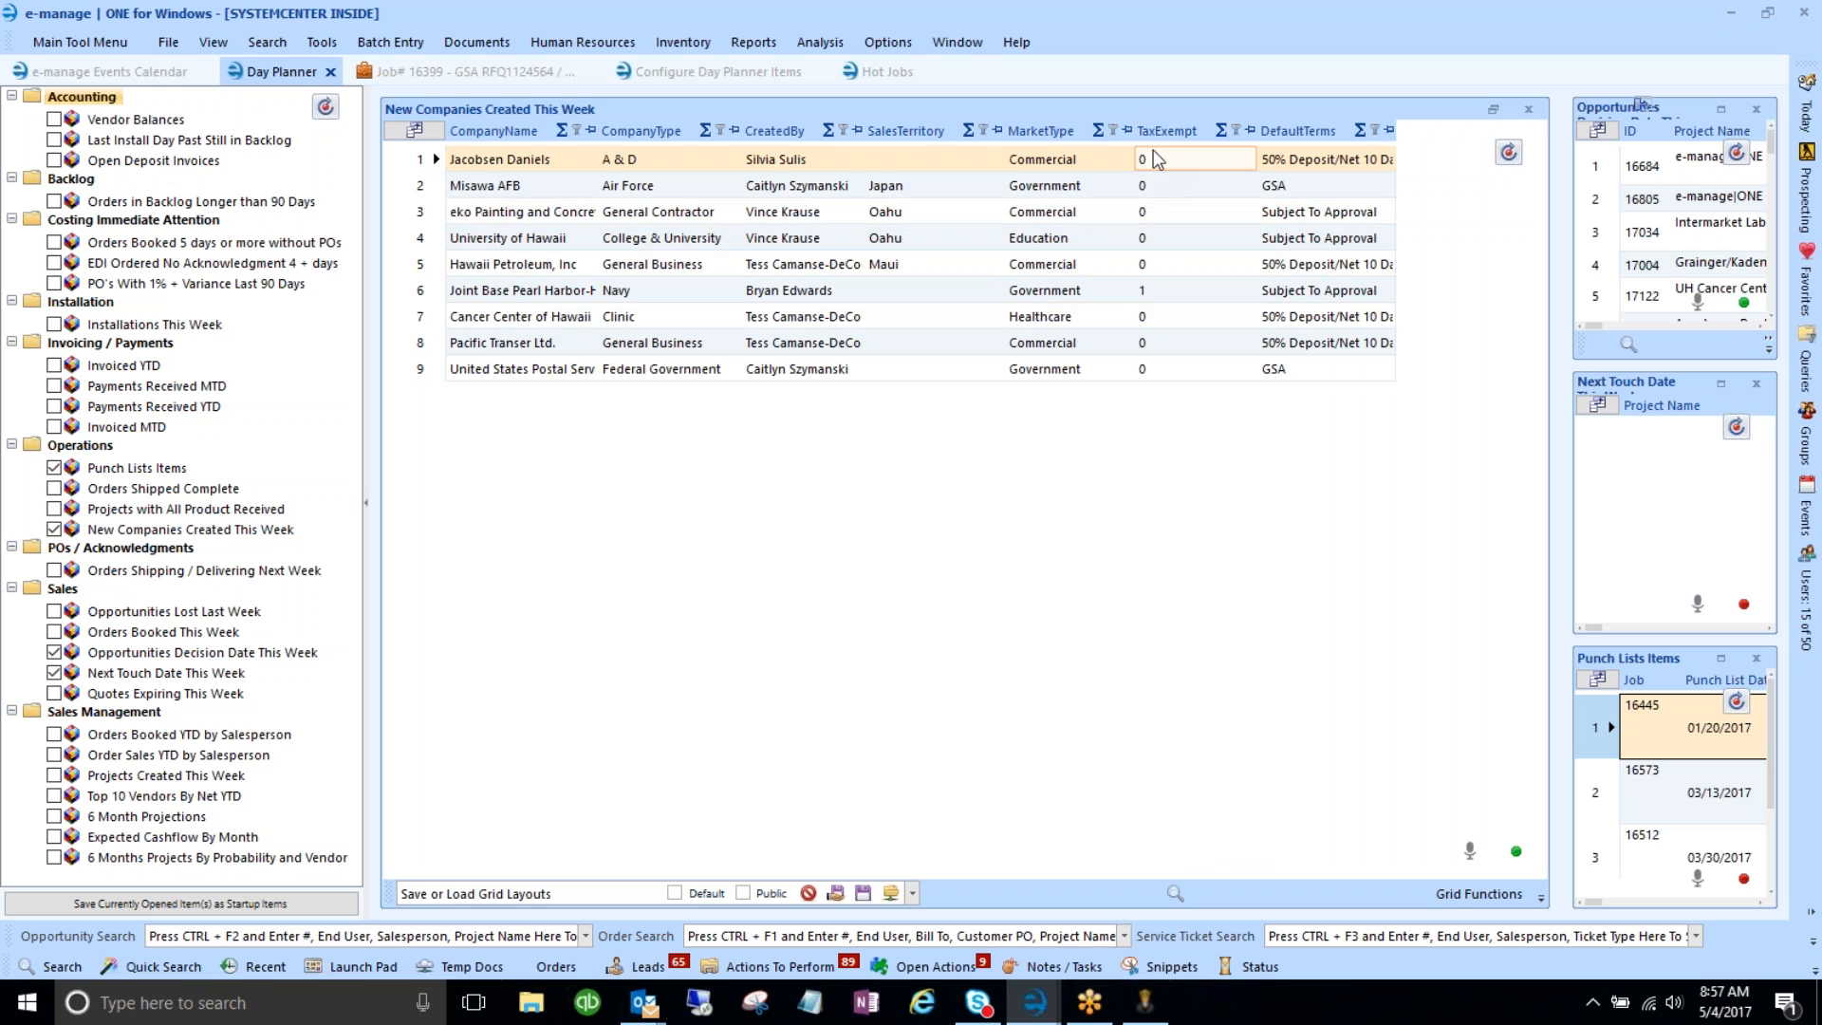
- Display TaxExempt values as checkboxes and widen the DefaultTerms column
left_click(1145, 186)
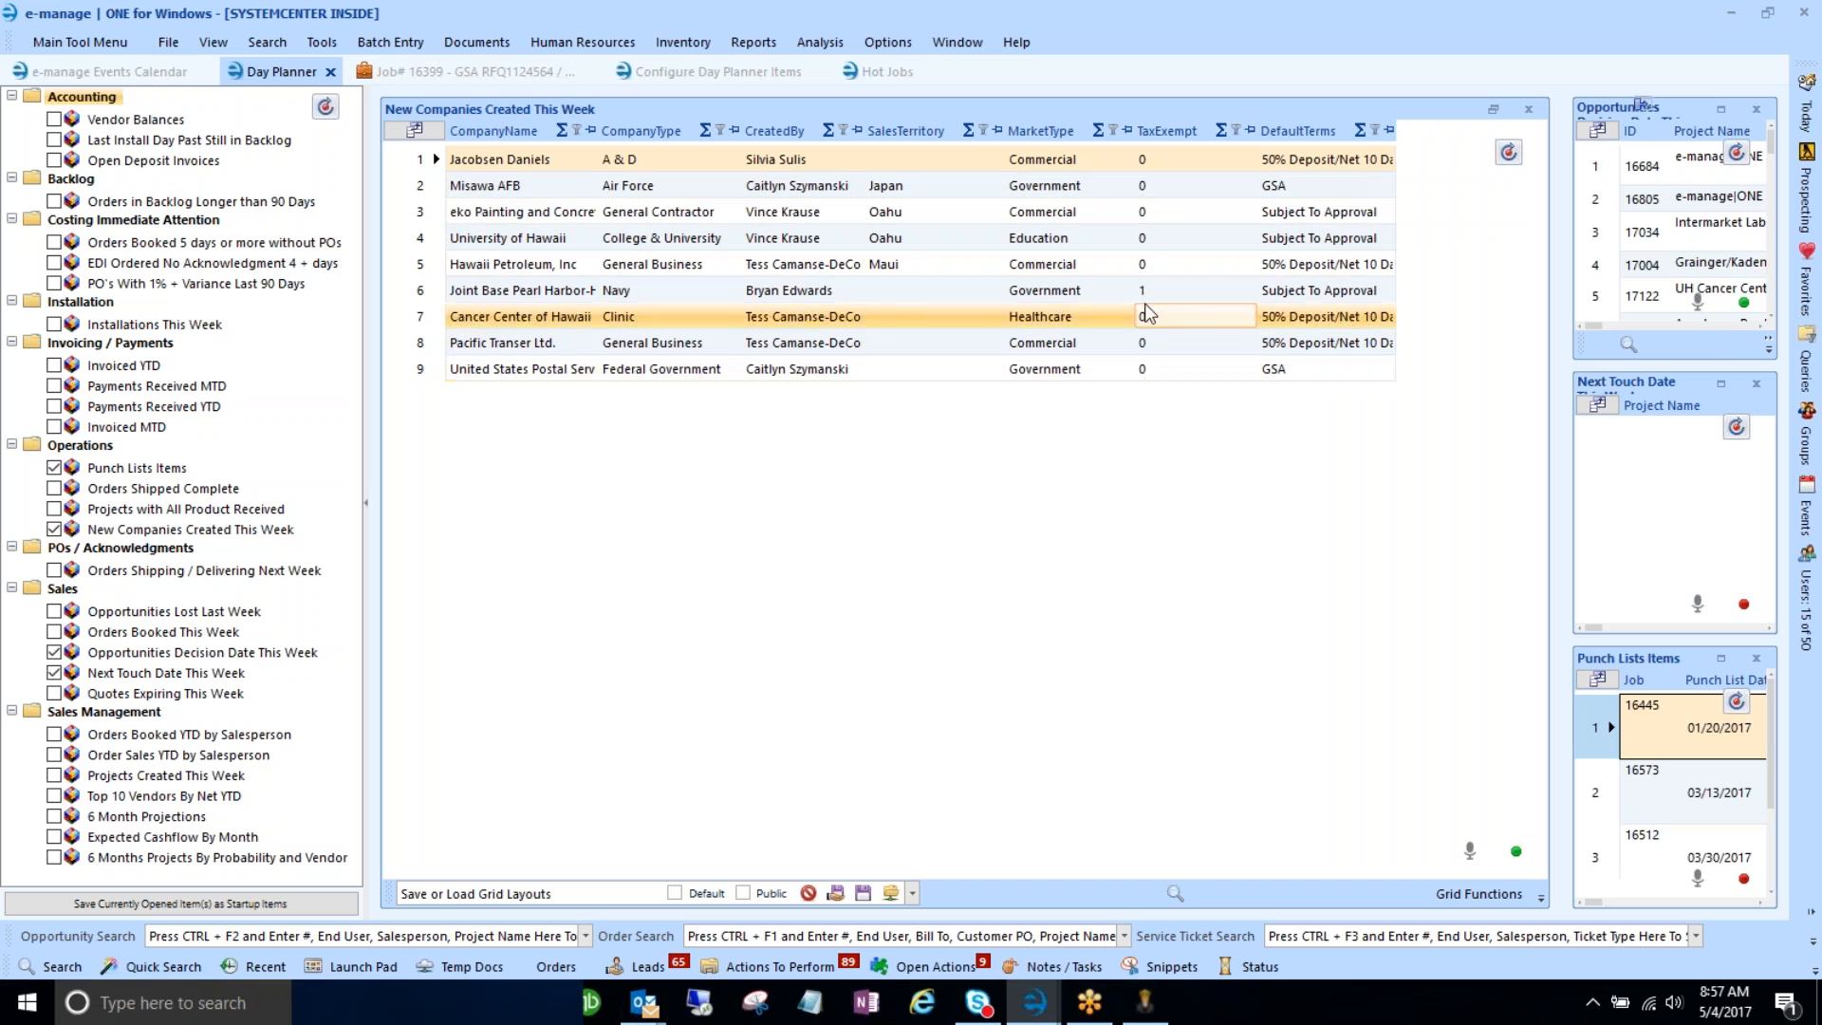
right_click(1154, 129)
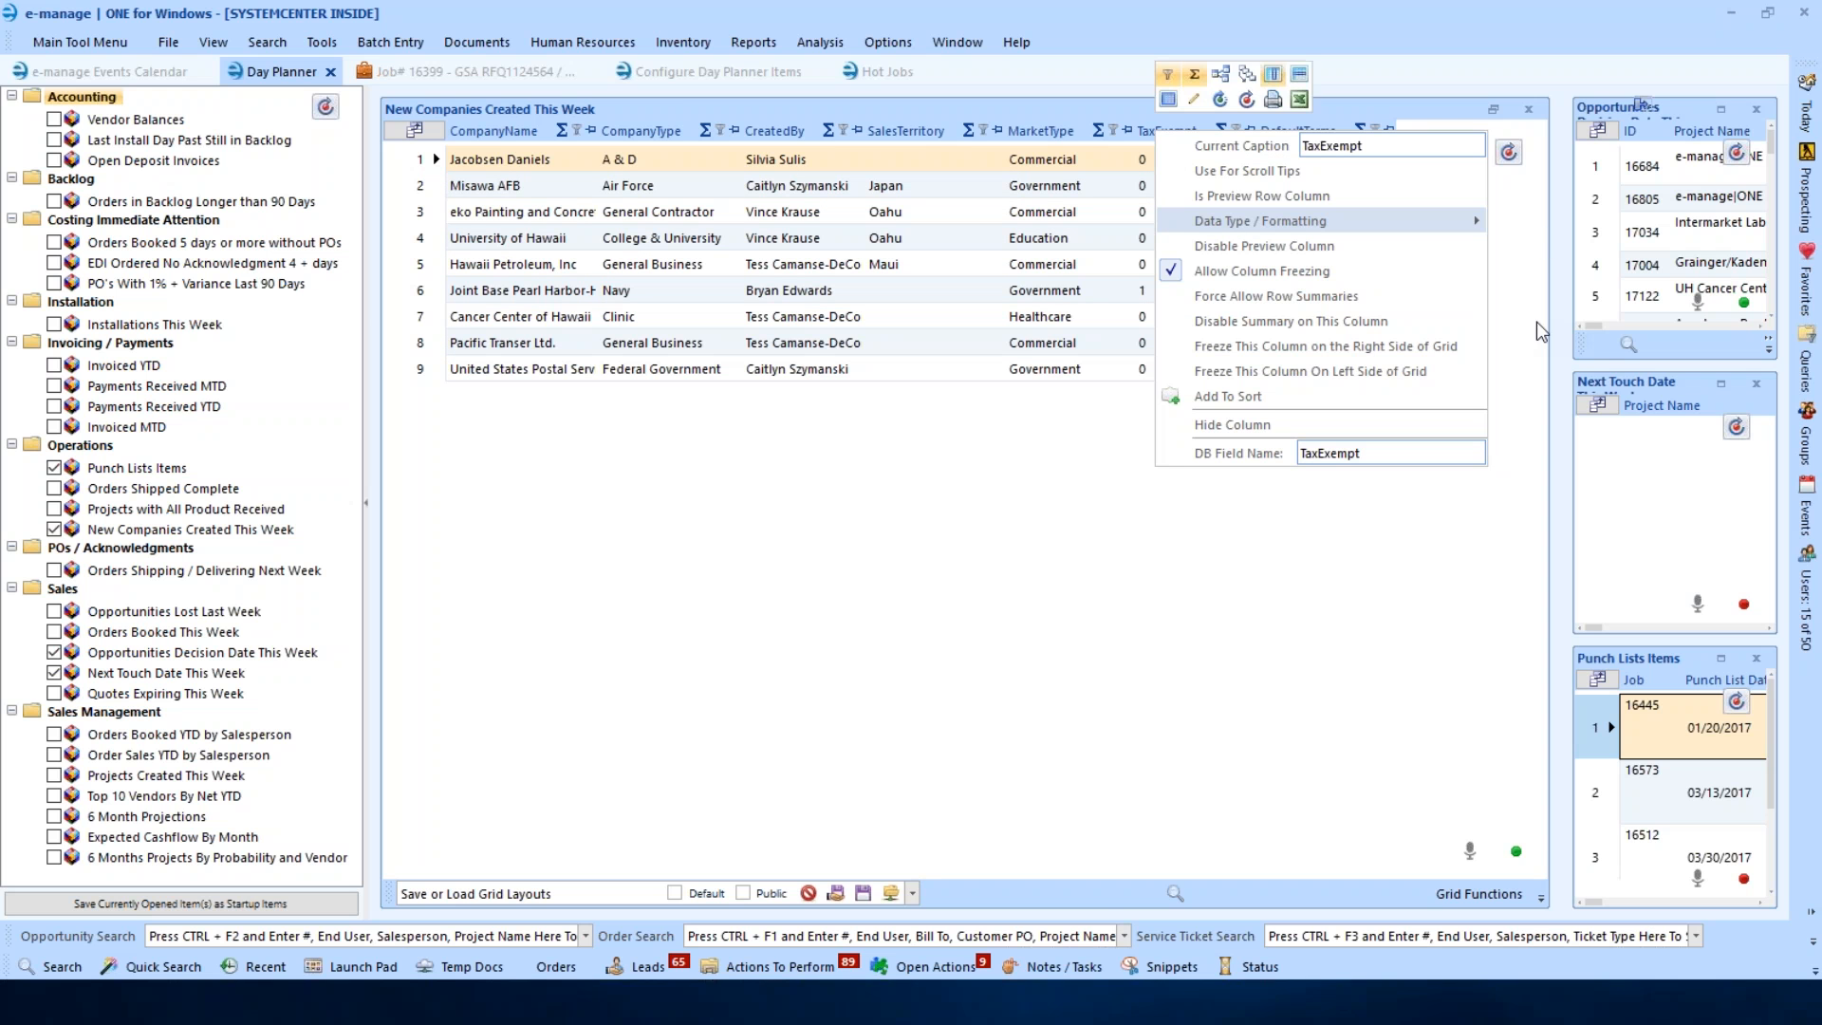
left_click(1301, 321)
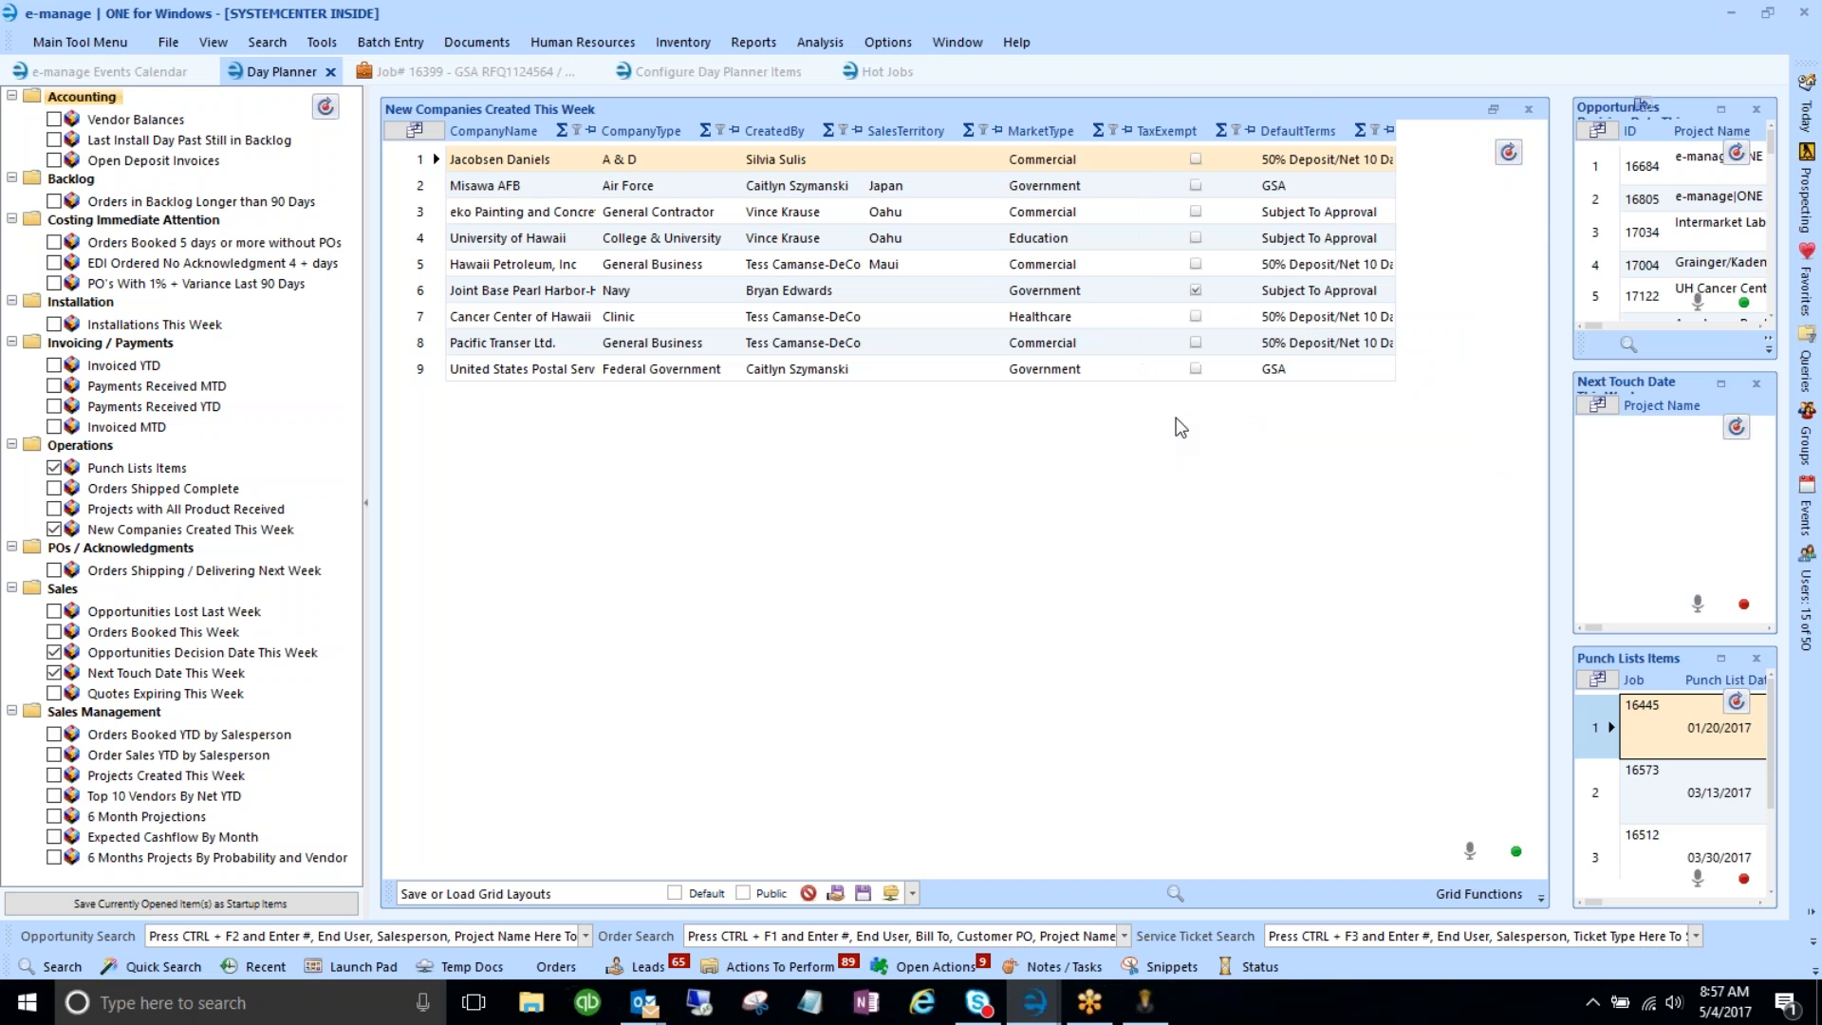
left_click(1197, 164)
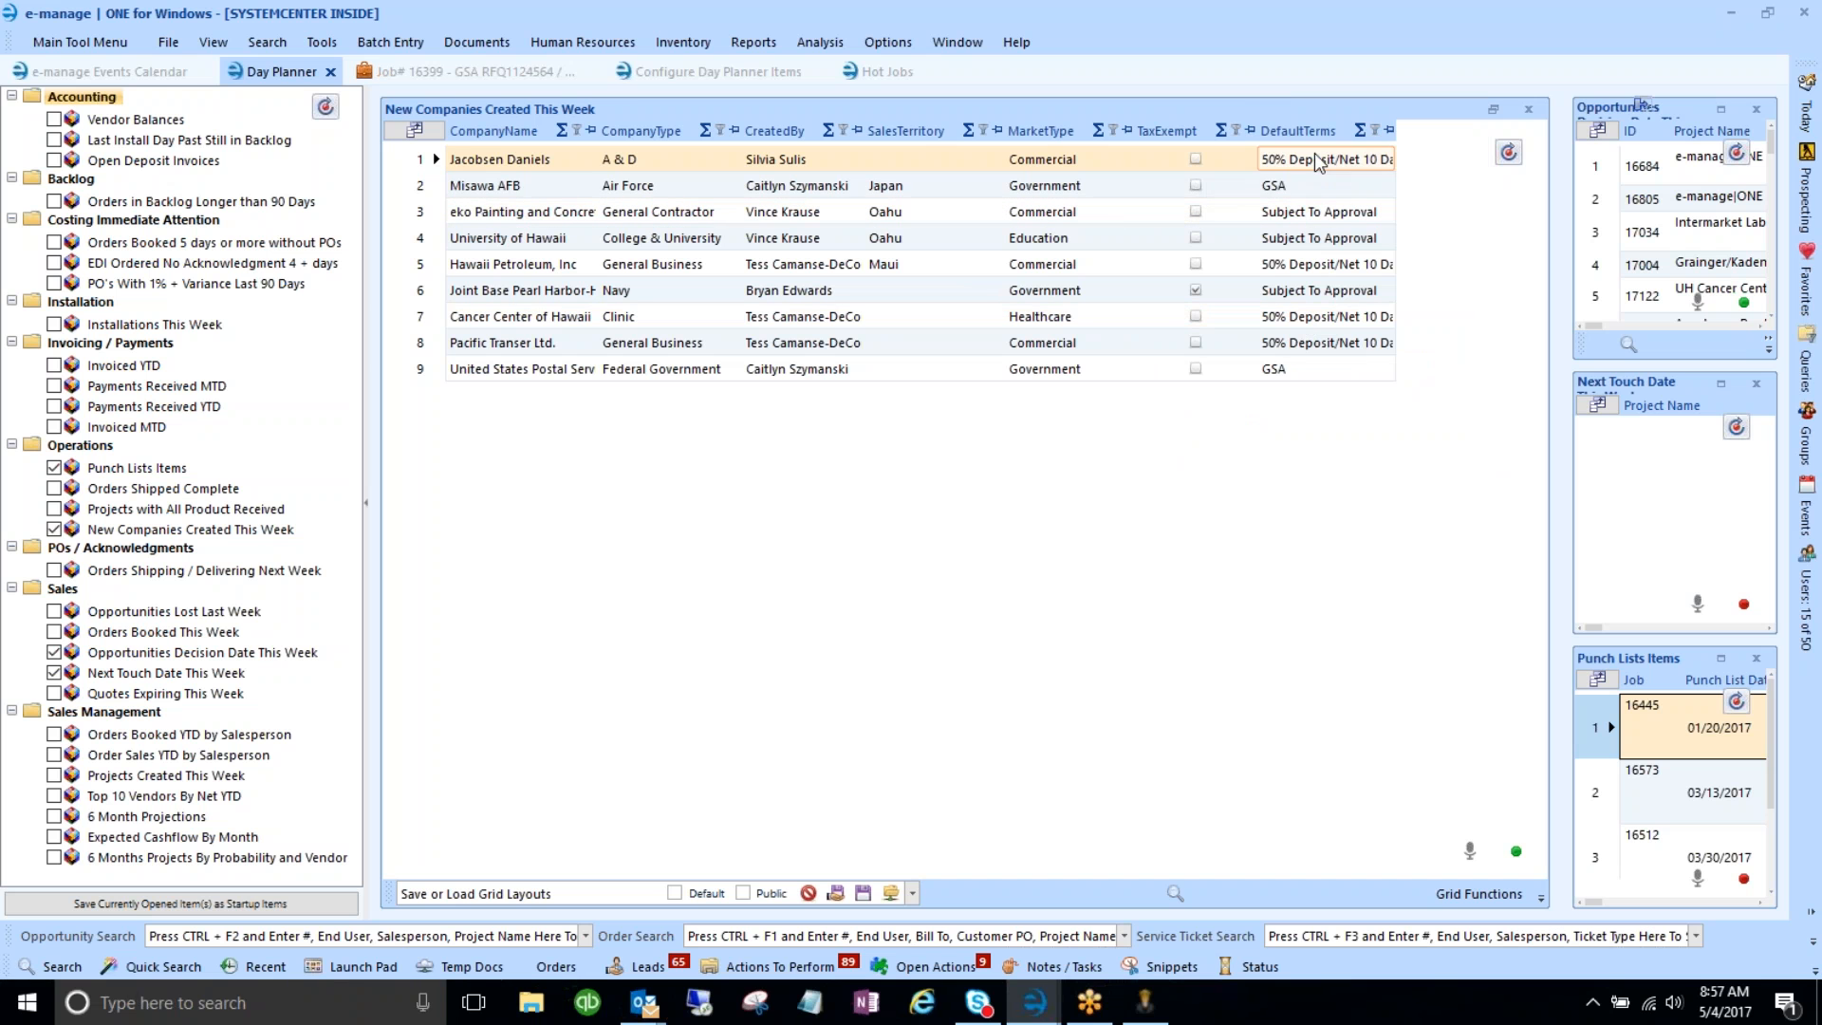
left_click_drag(1439, 130, 1472, 130)
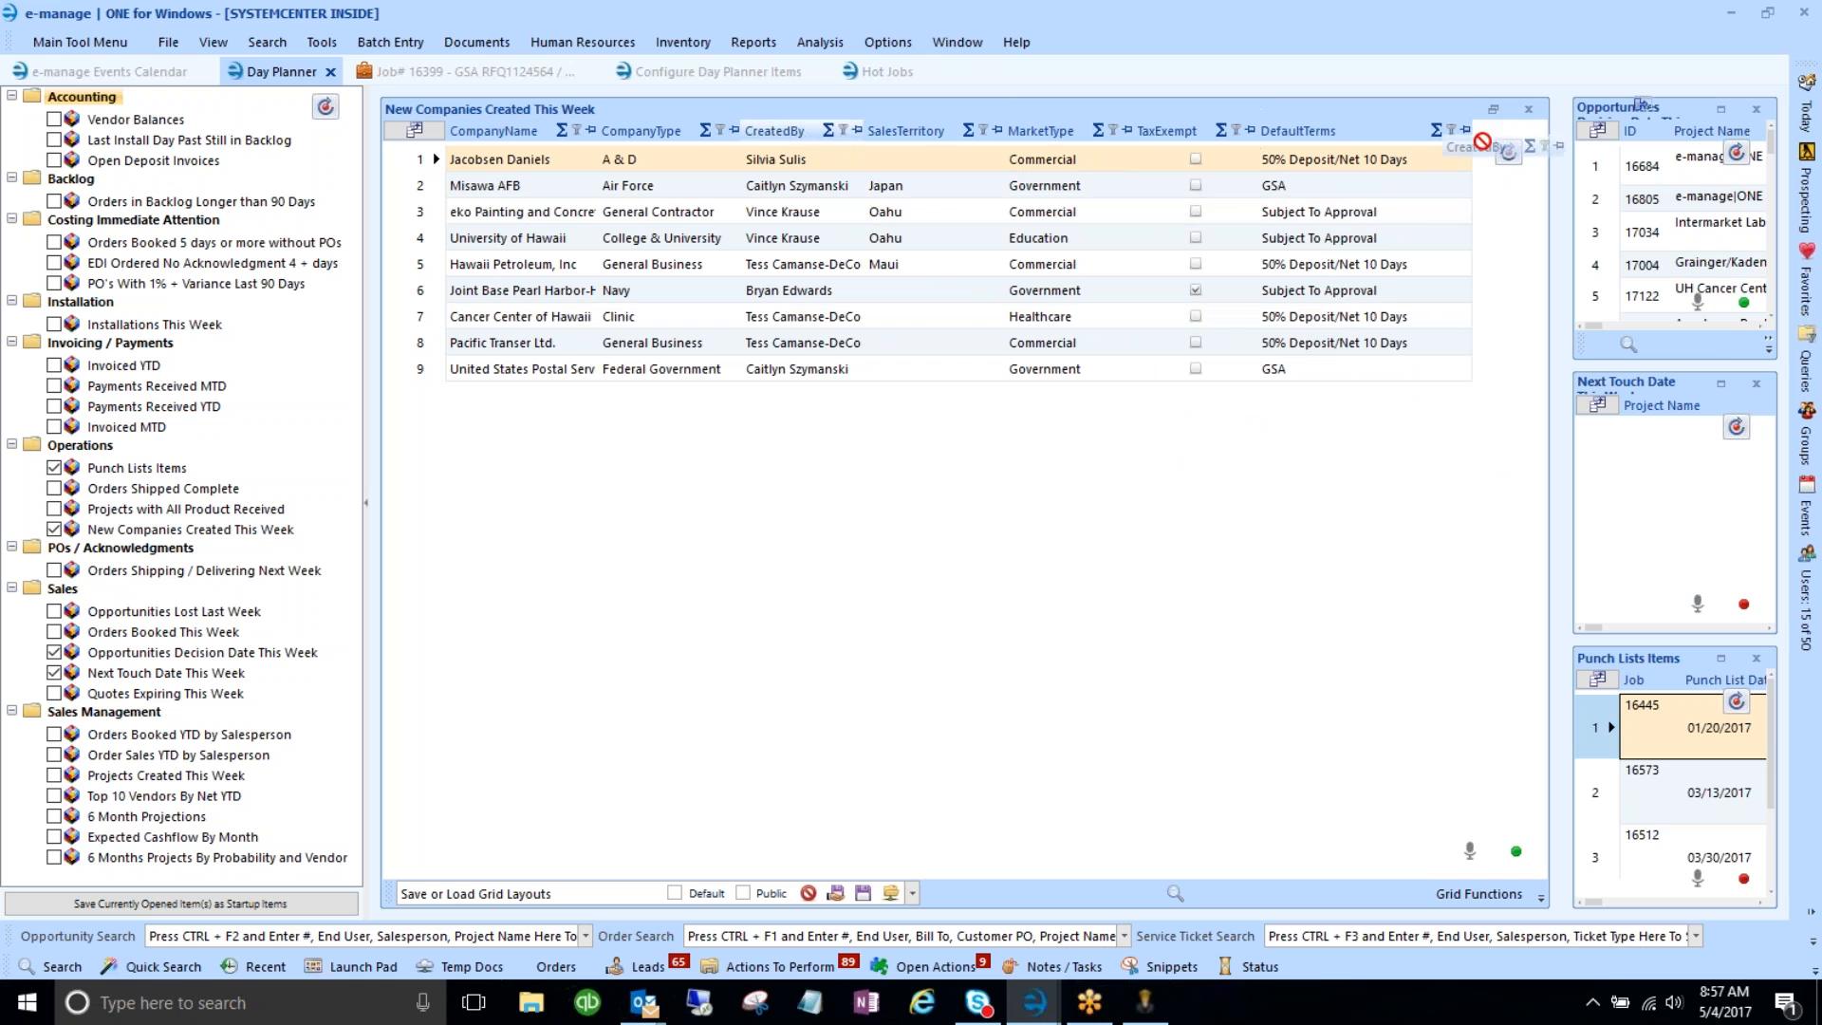
- Move CreatedBy after DefaultTerms and save the layout as company default 'New Companies'
left_click_drag(1466, 144, 1469, 142)
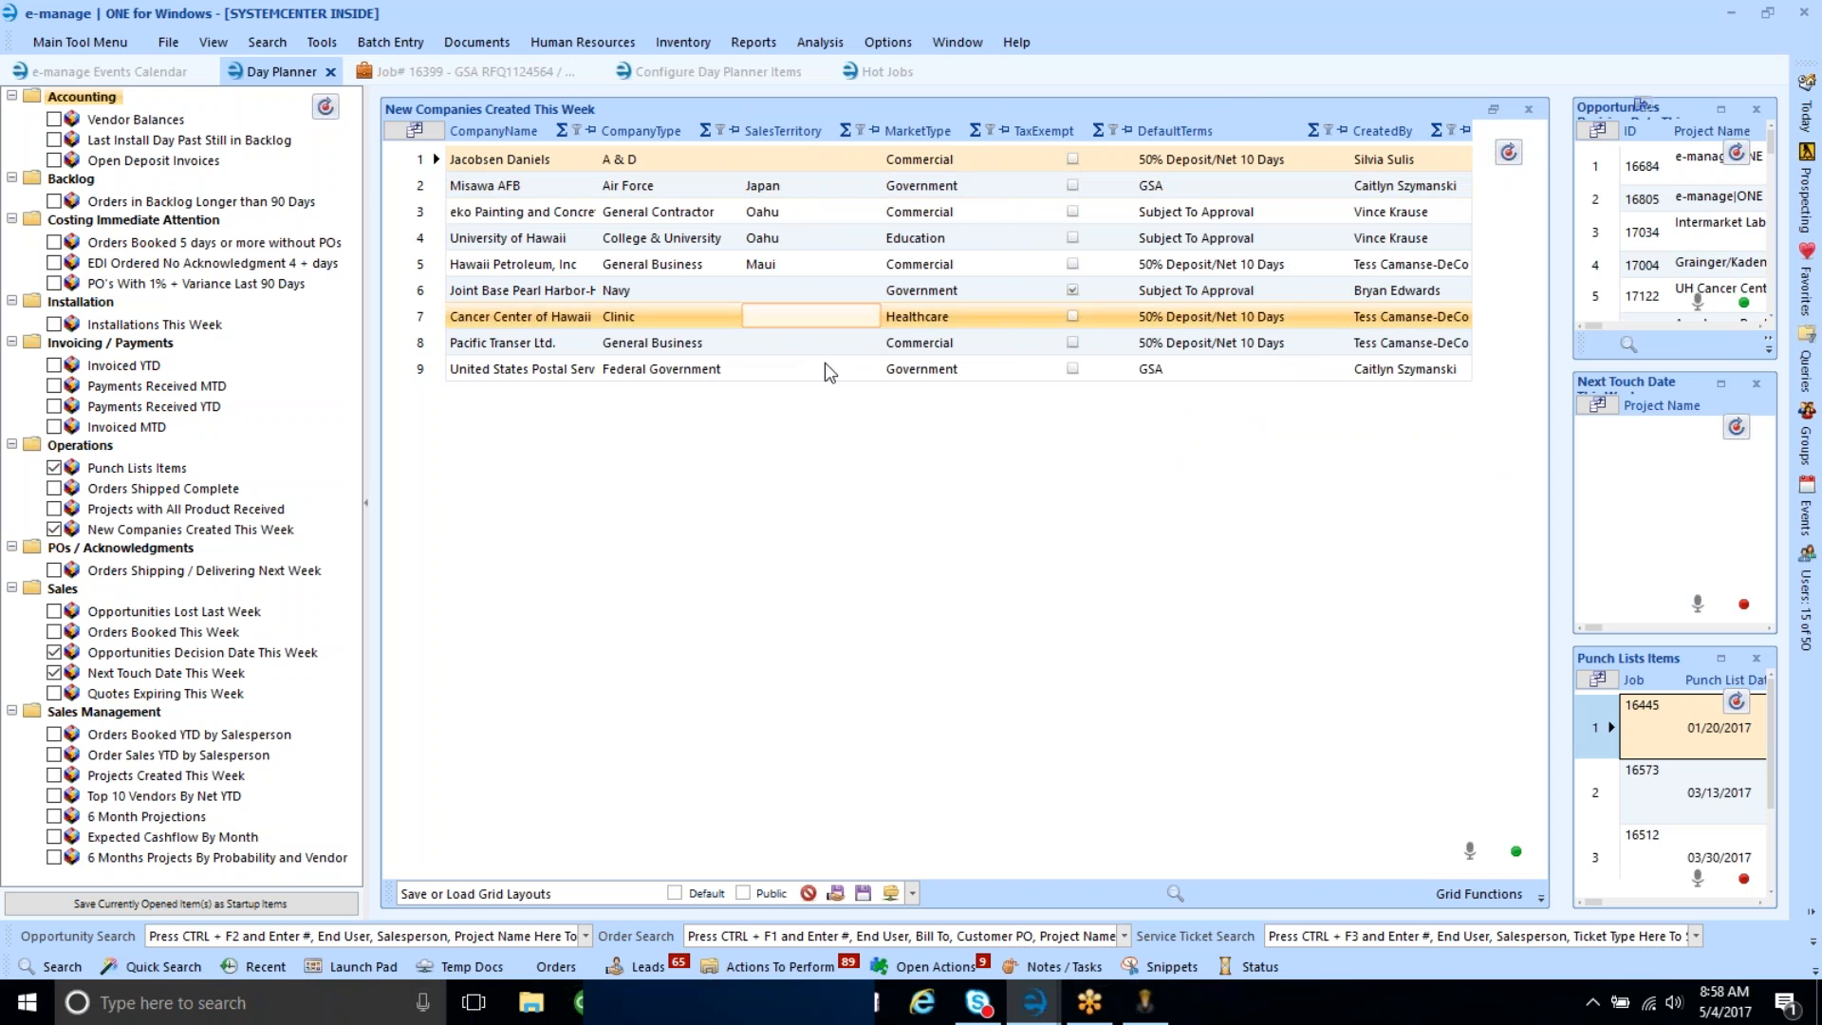
left_click(543, 892)
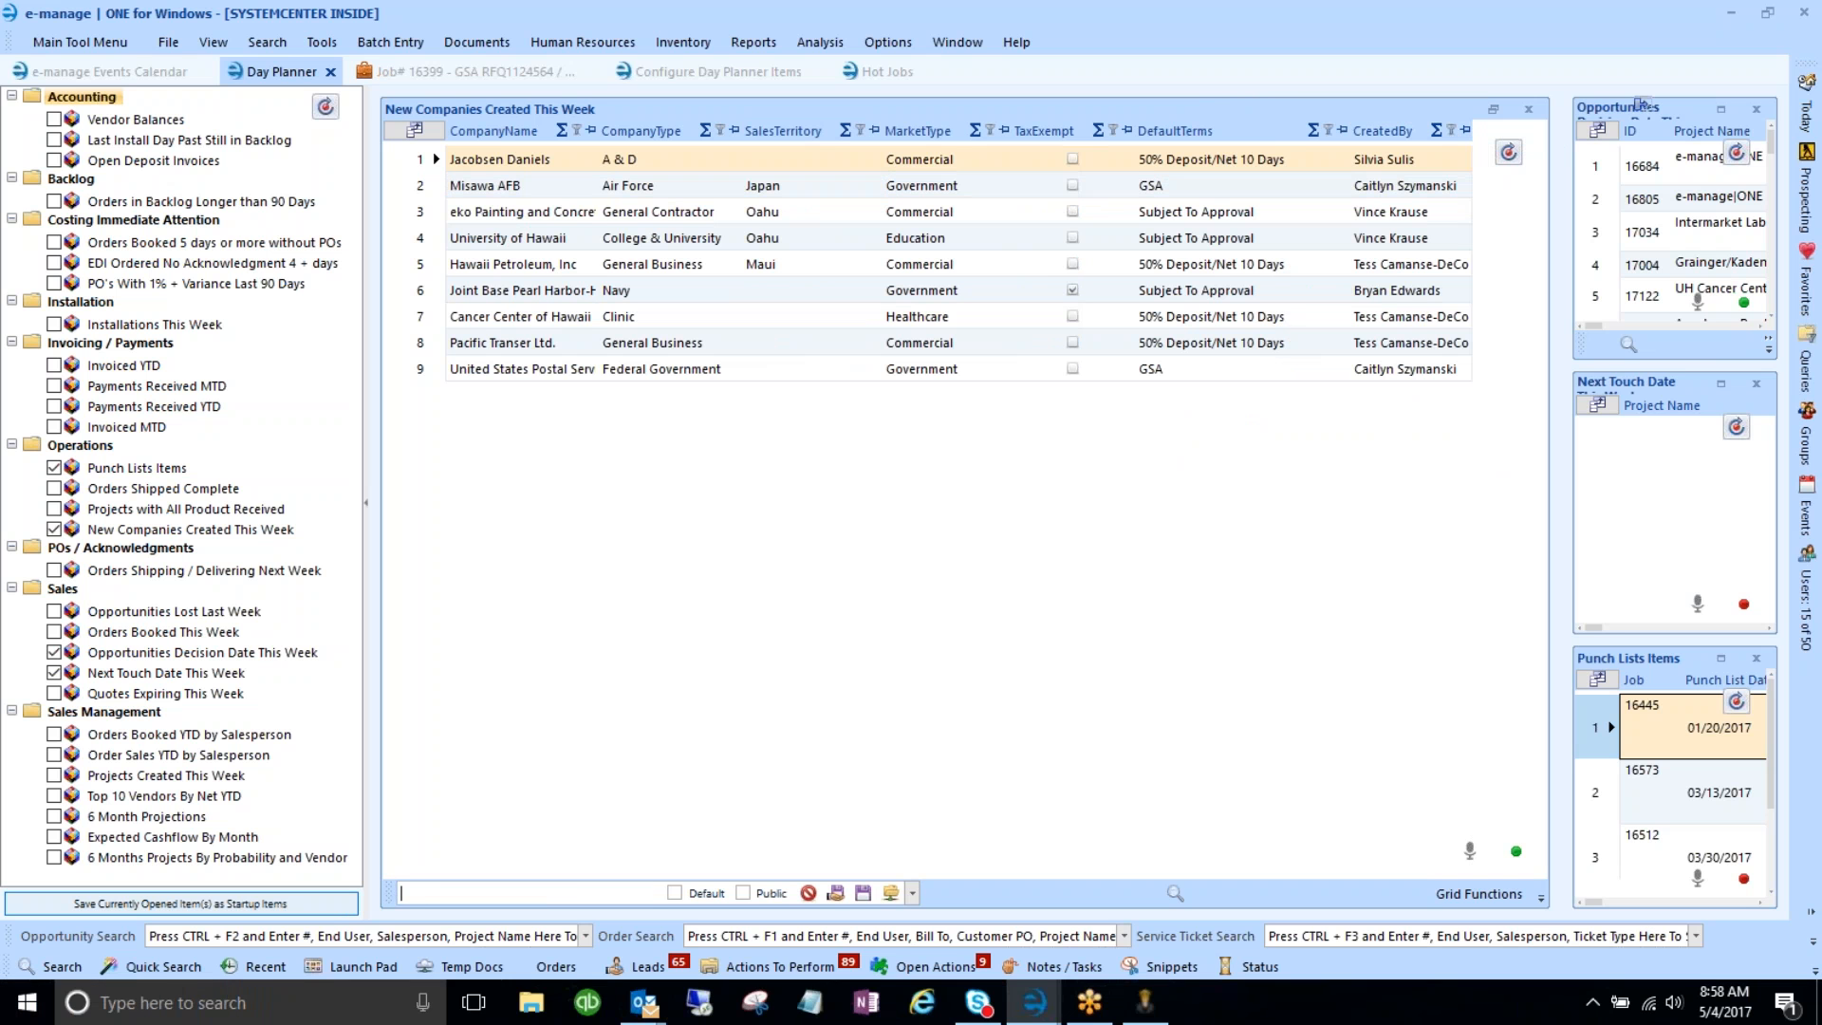
type("New Companies")
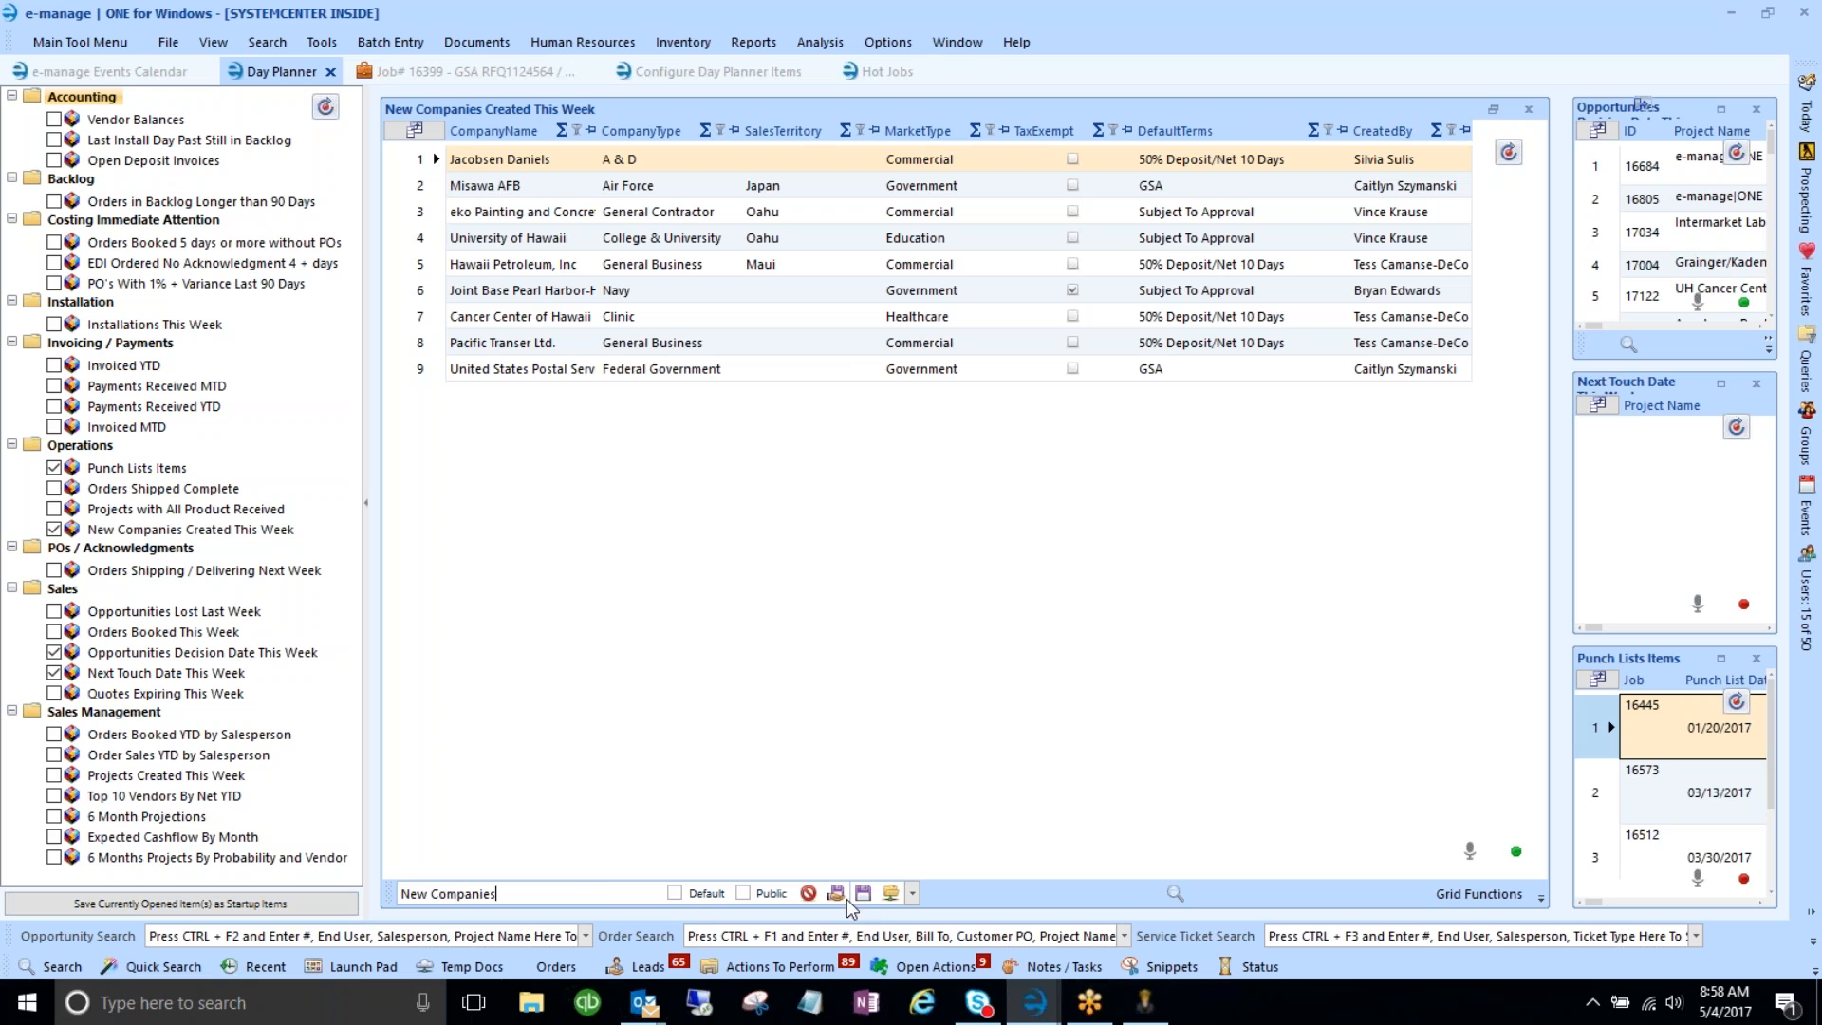
left_click(836, 893)
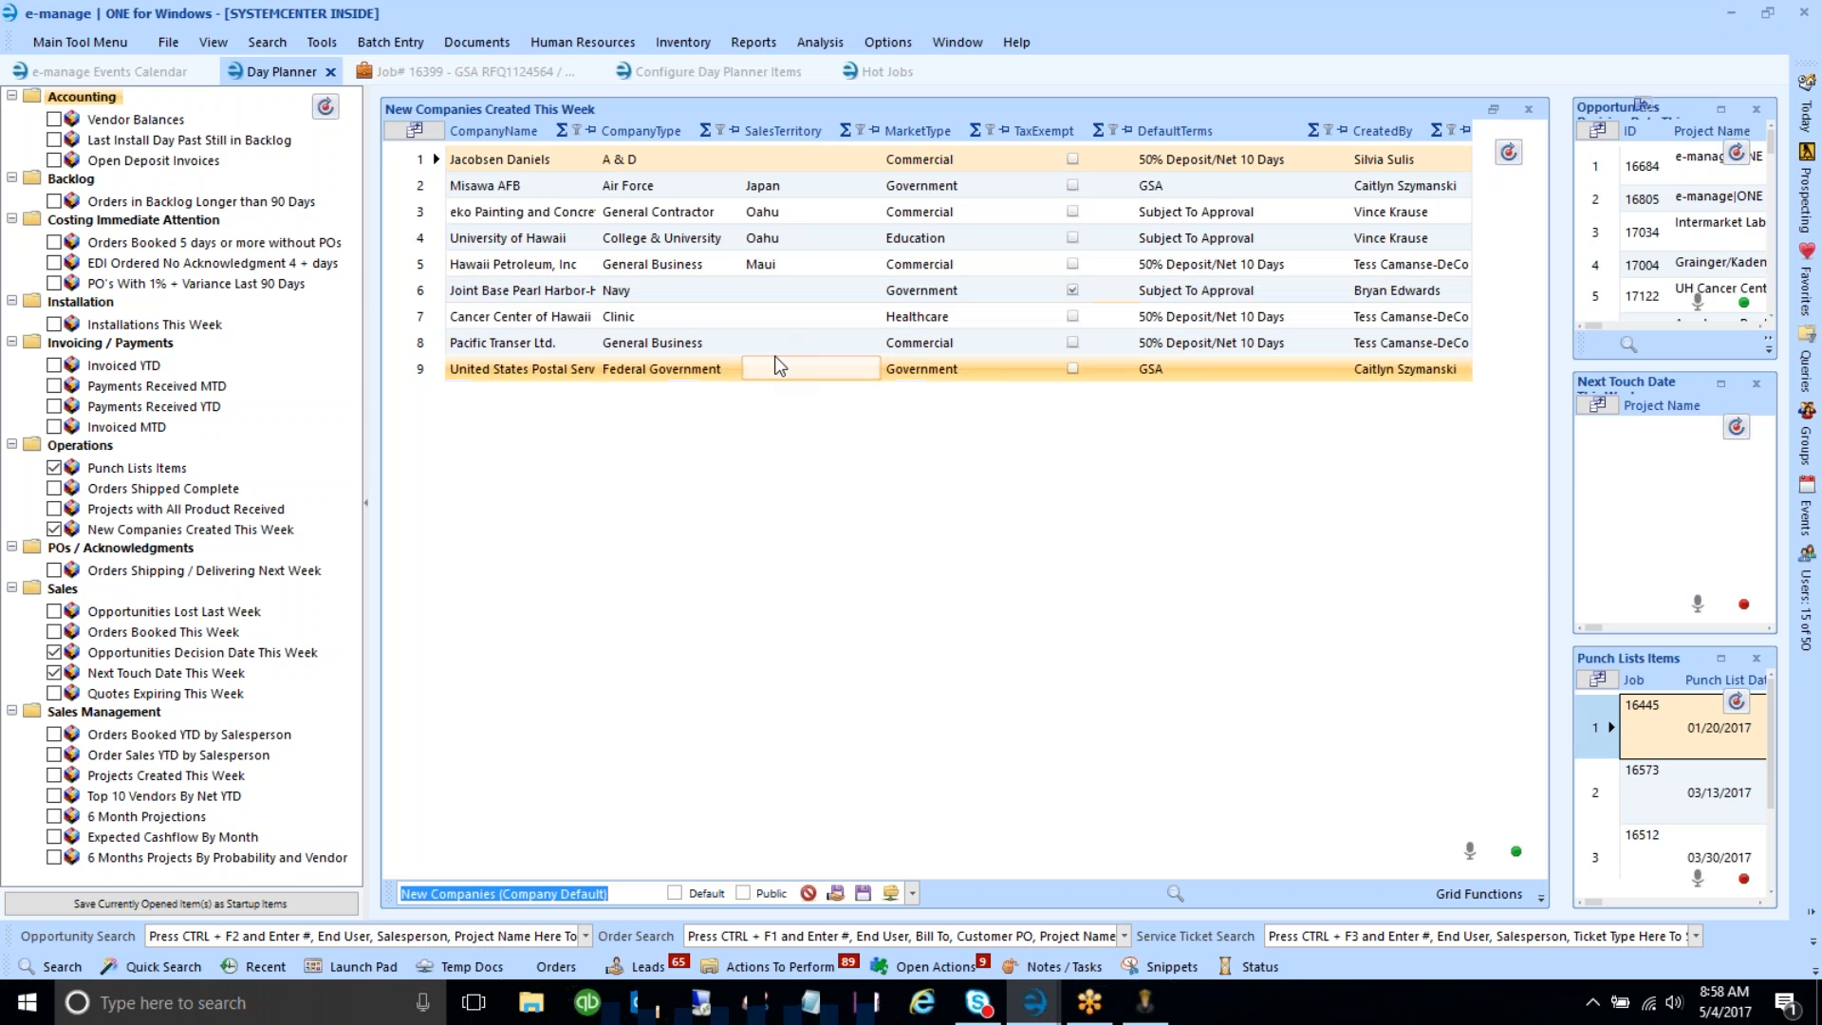
left_click(1461, 890)
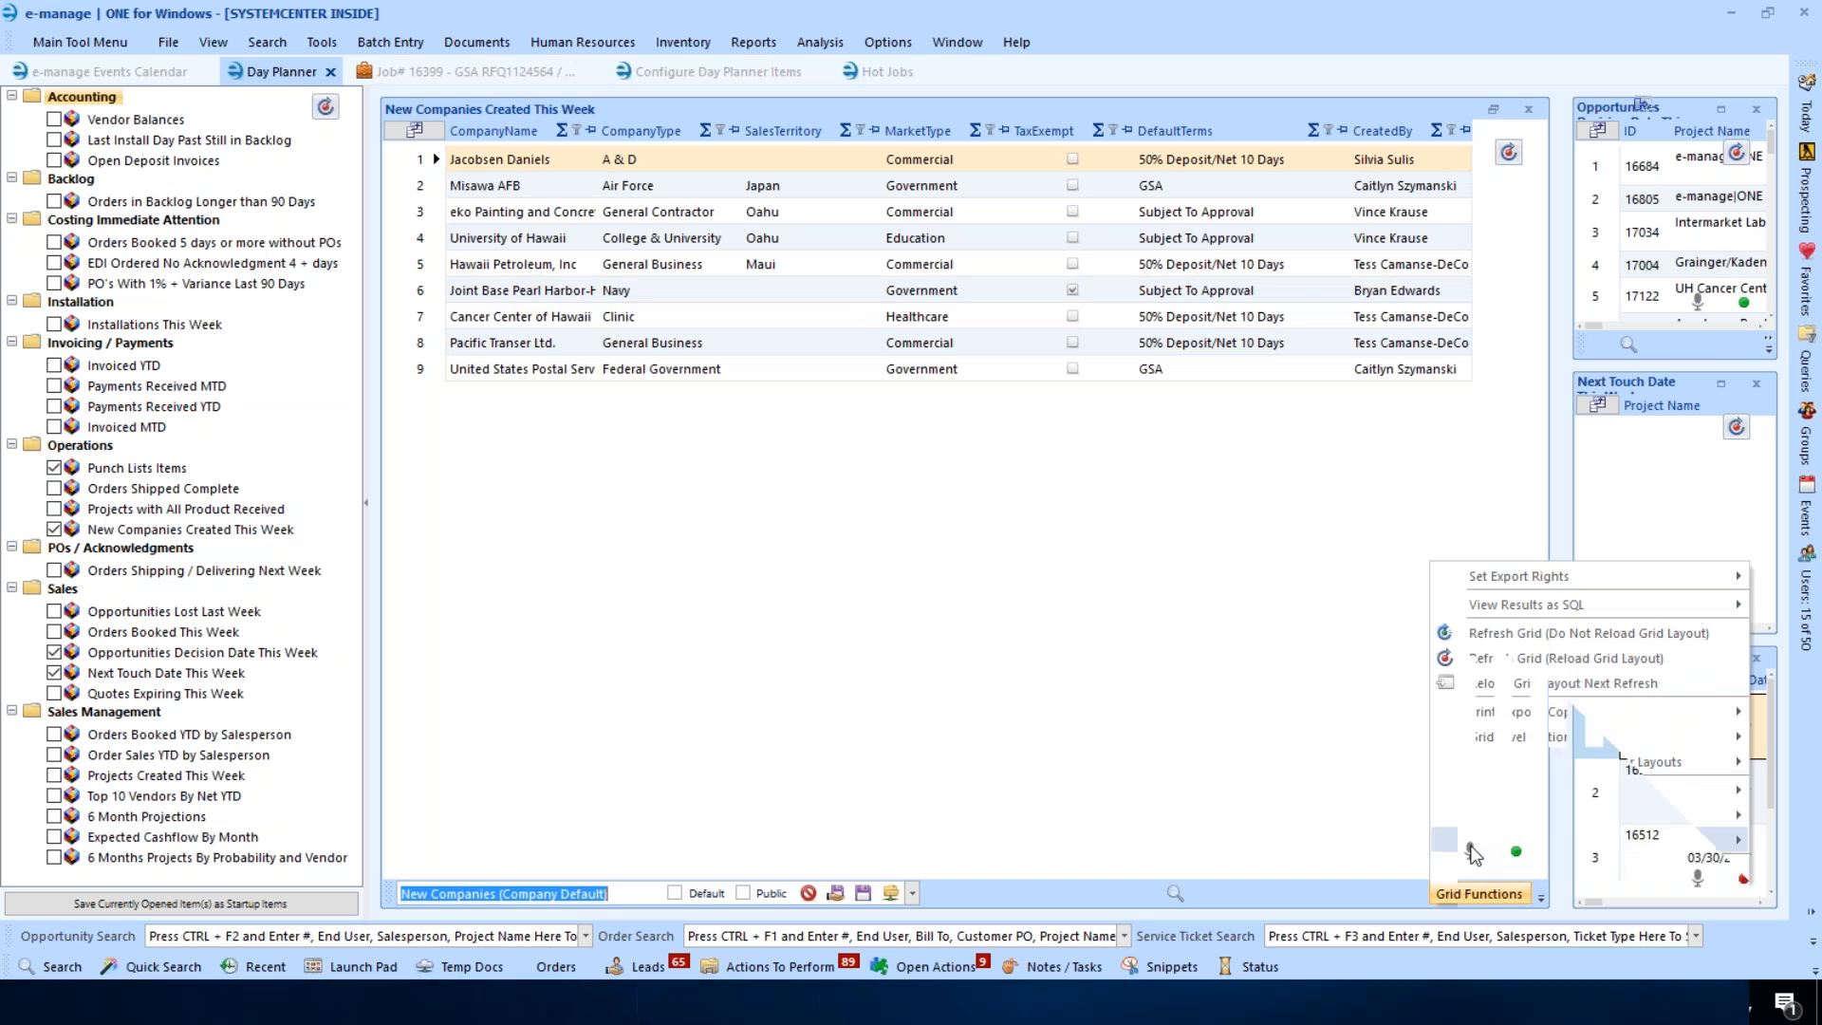
- Open Configure Editable Fields and choose SalesTerritory as the editable field
mouse_move(1473, 739)
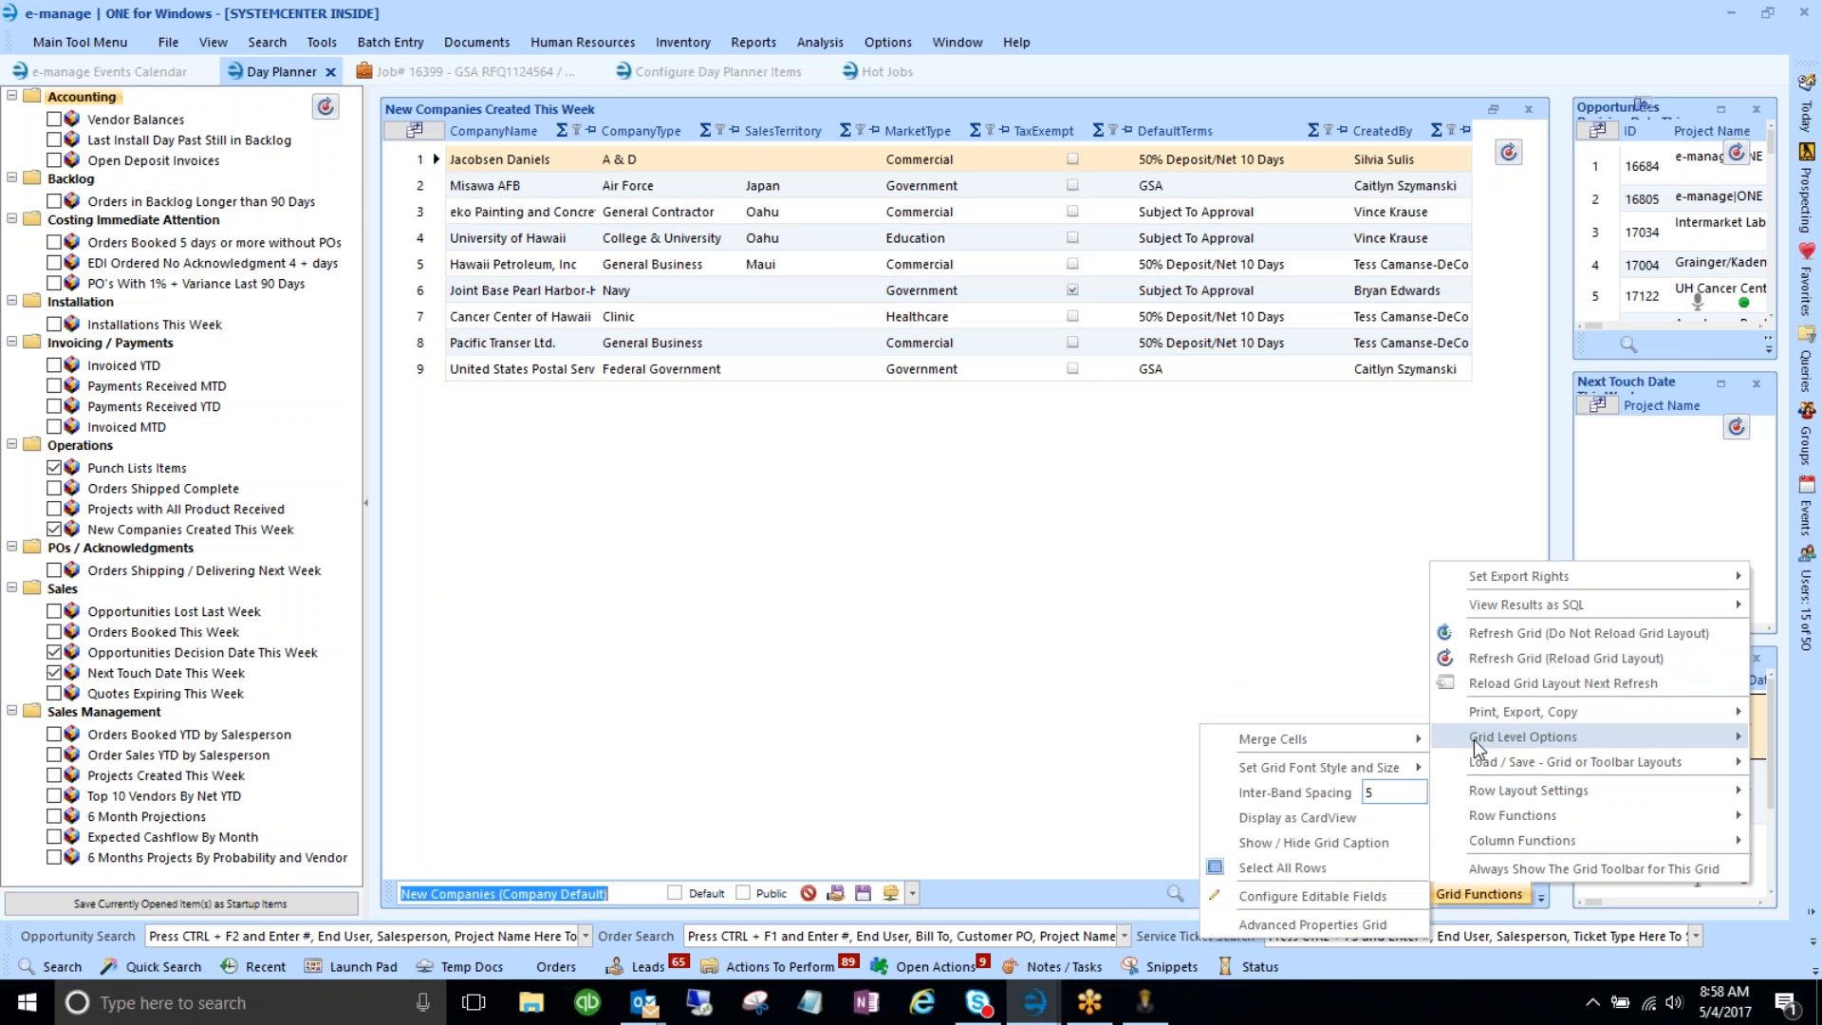
left_click(1325, 896)
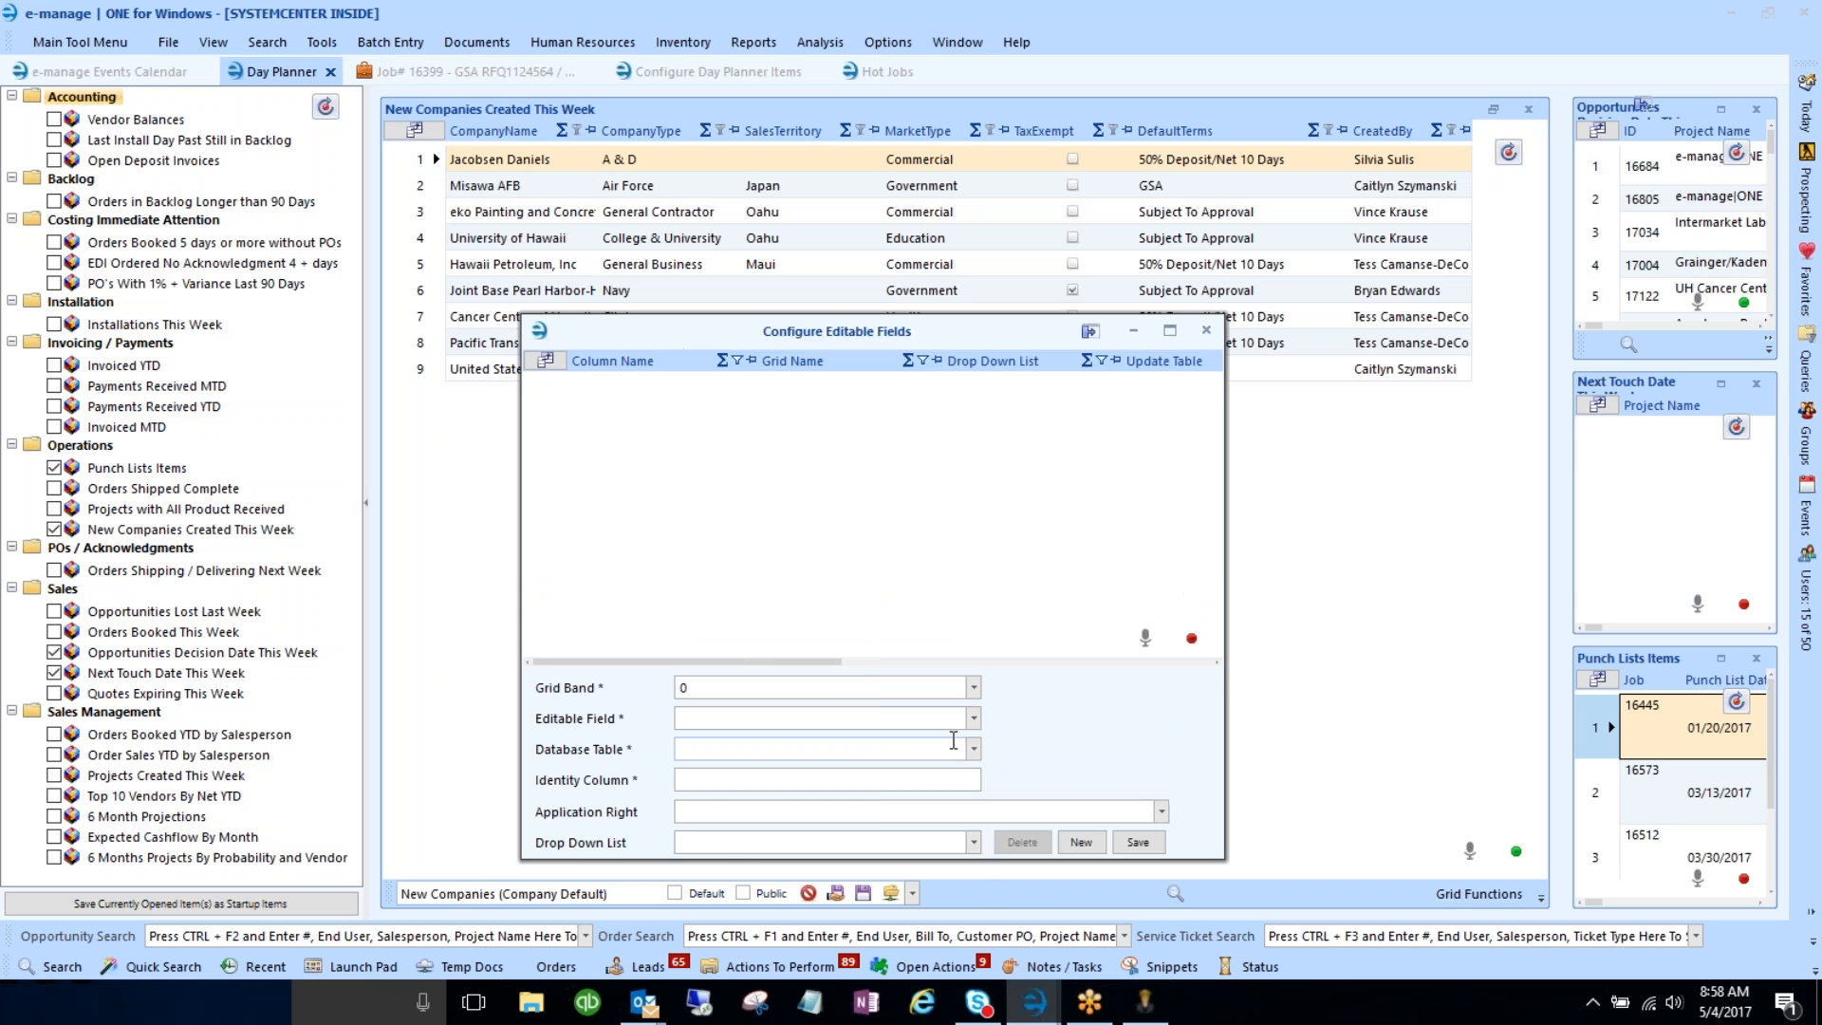
left_click(973, 718)
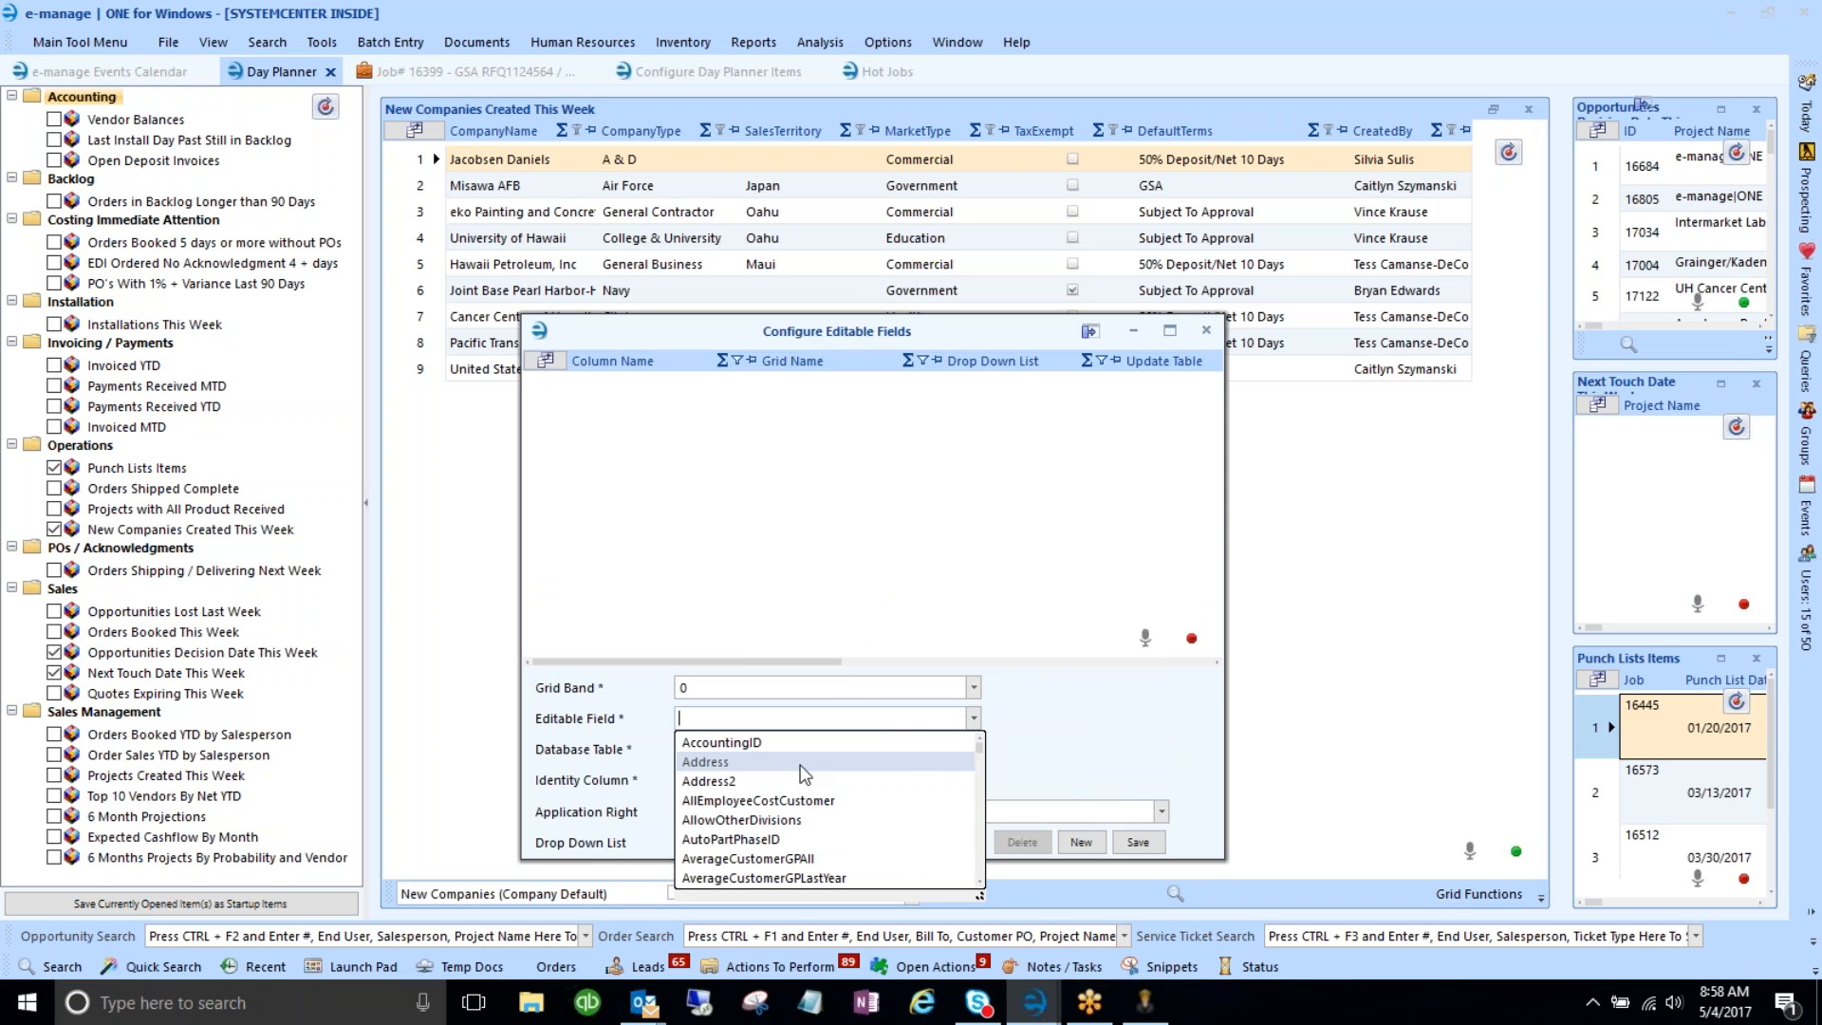
scroll(792, 797, "down", 15)
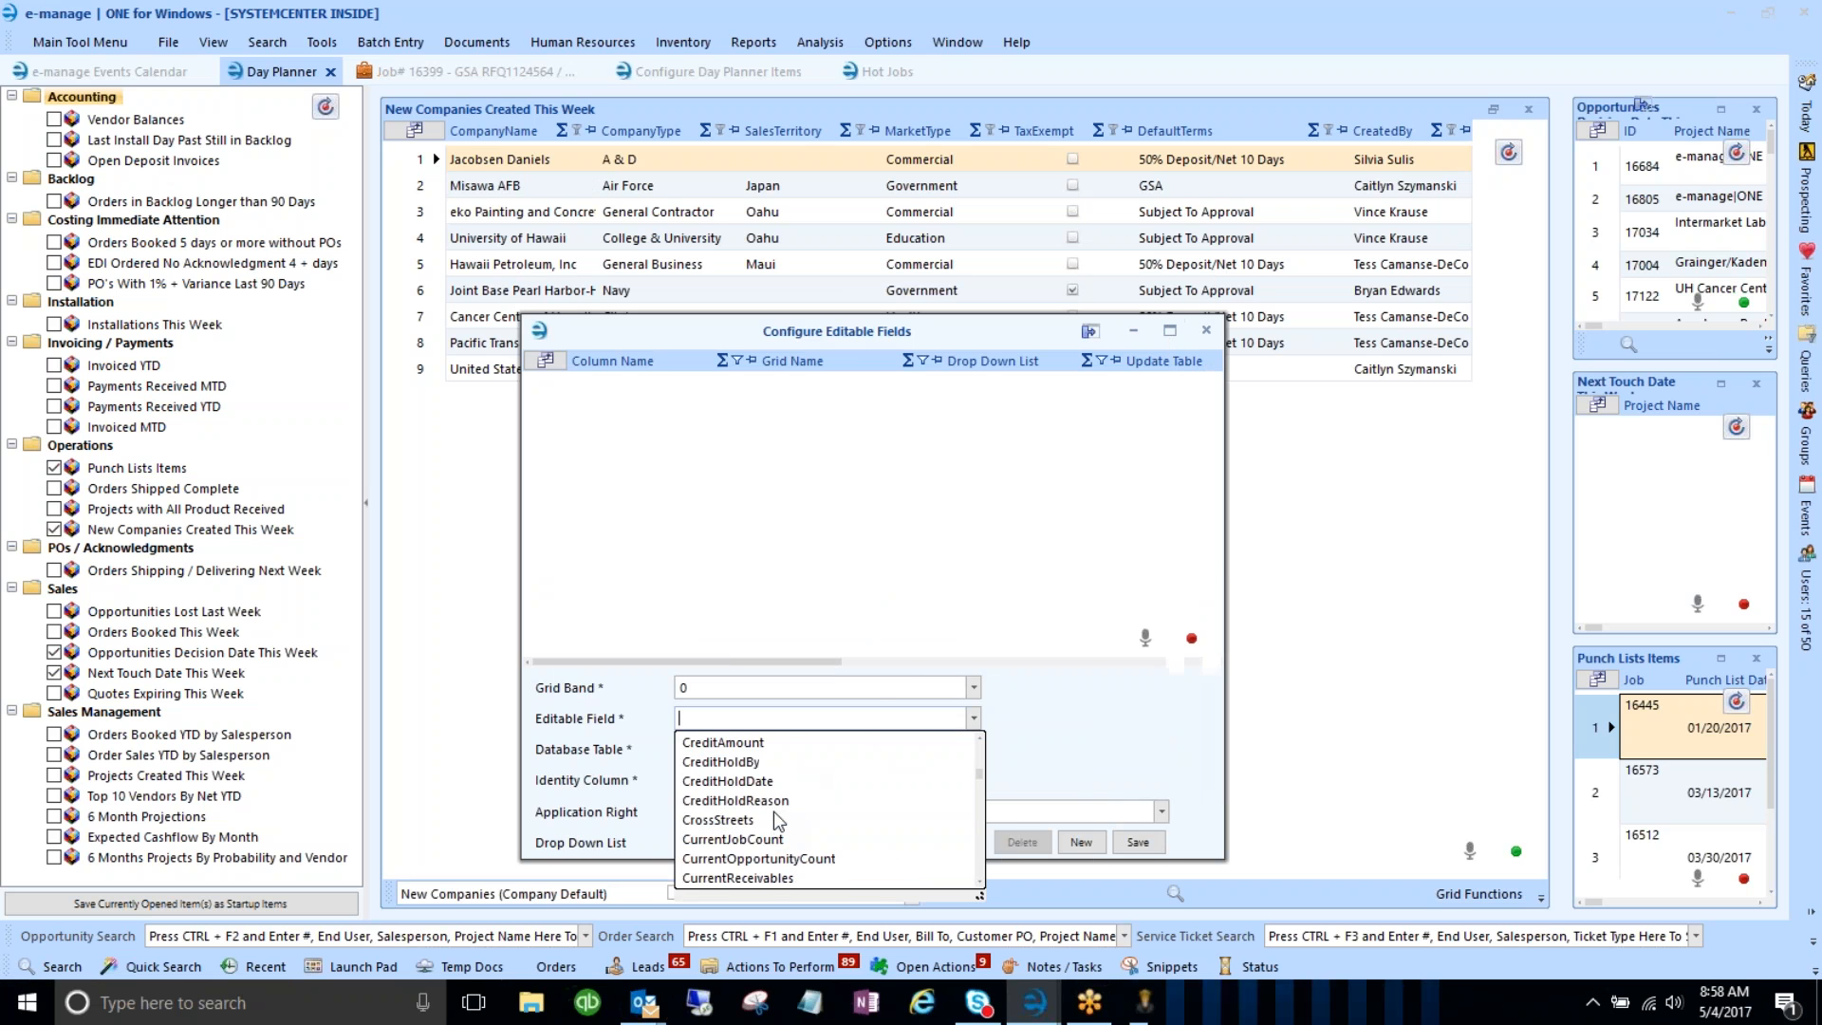
scroll(781, 813, "down", 10)
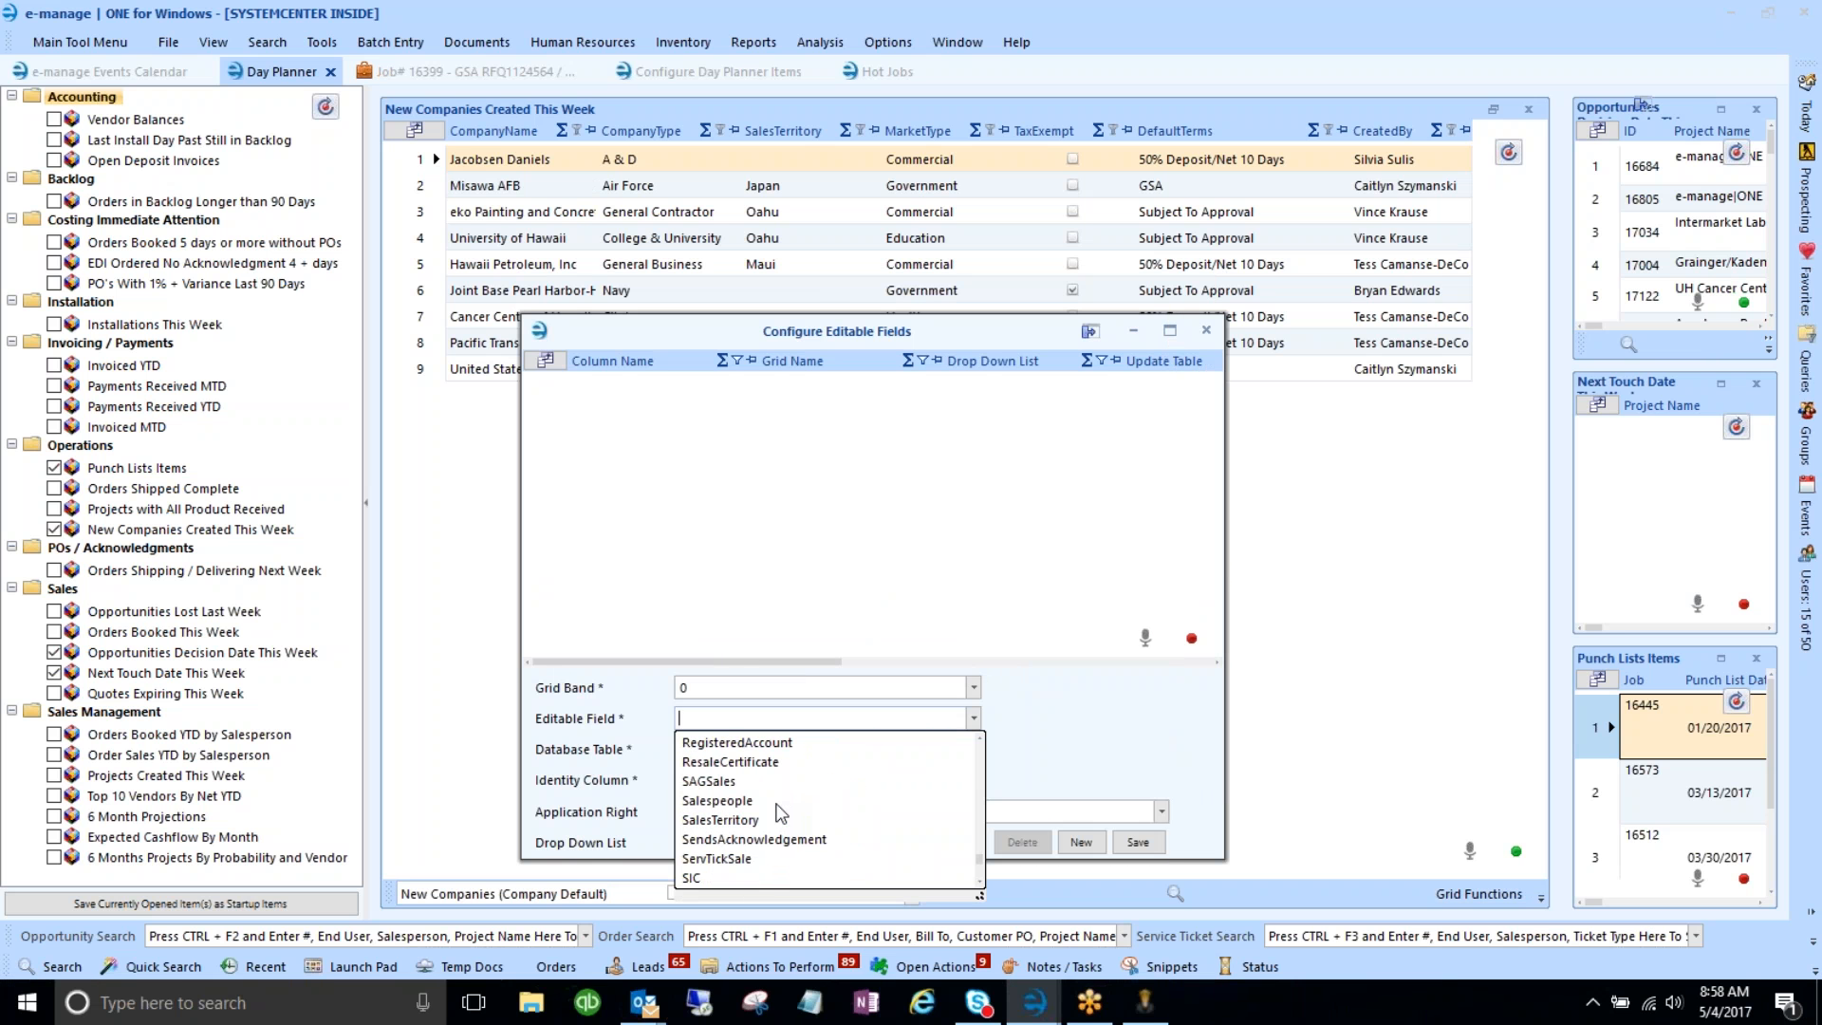
left_click(749, 820)
- Enter 'compan' in the Database Table field while reviewing the dialog's options
left_click(762, 751)
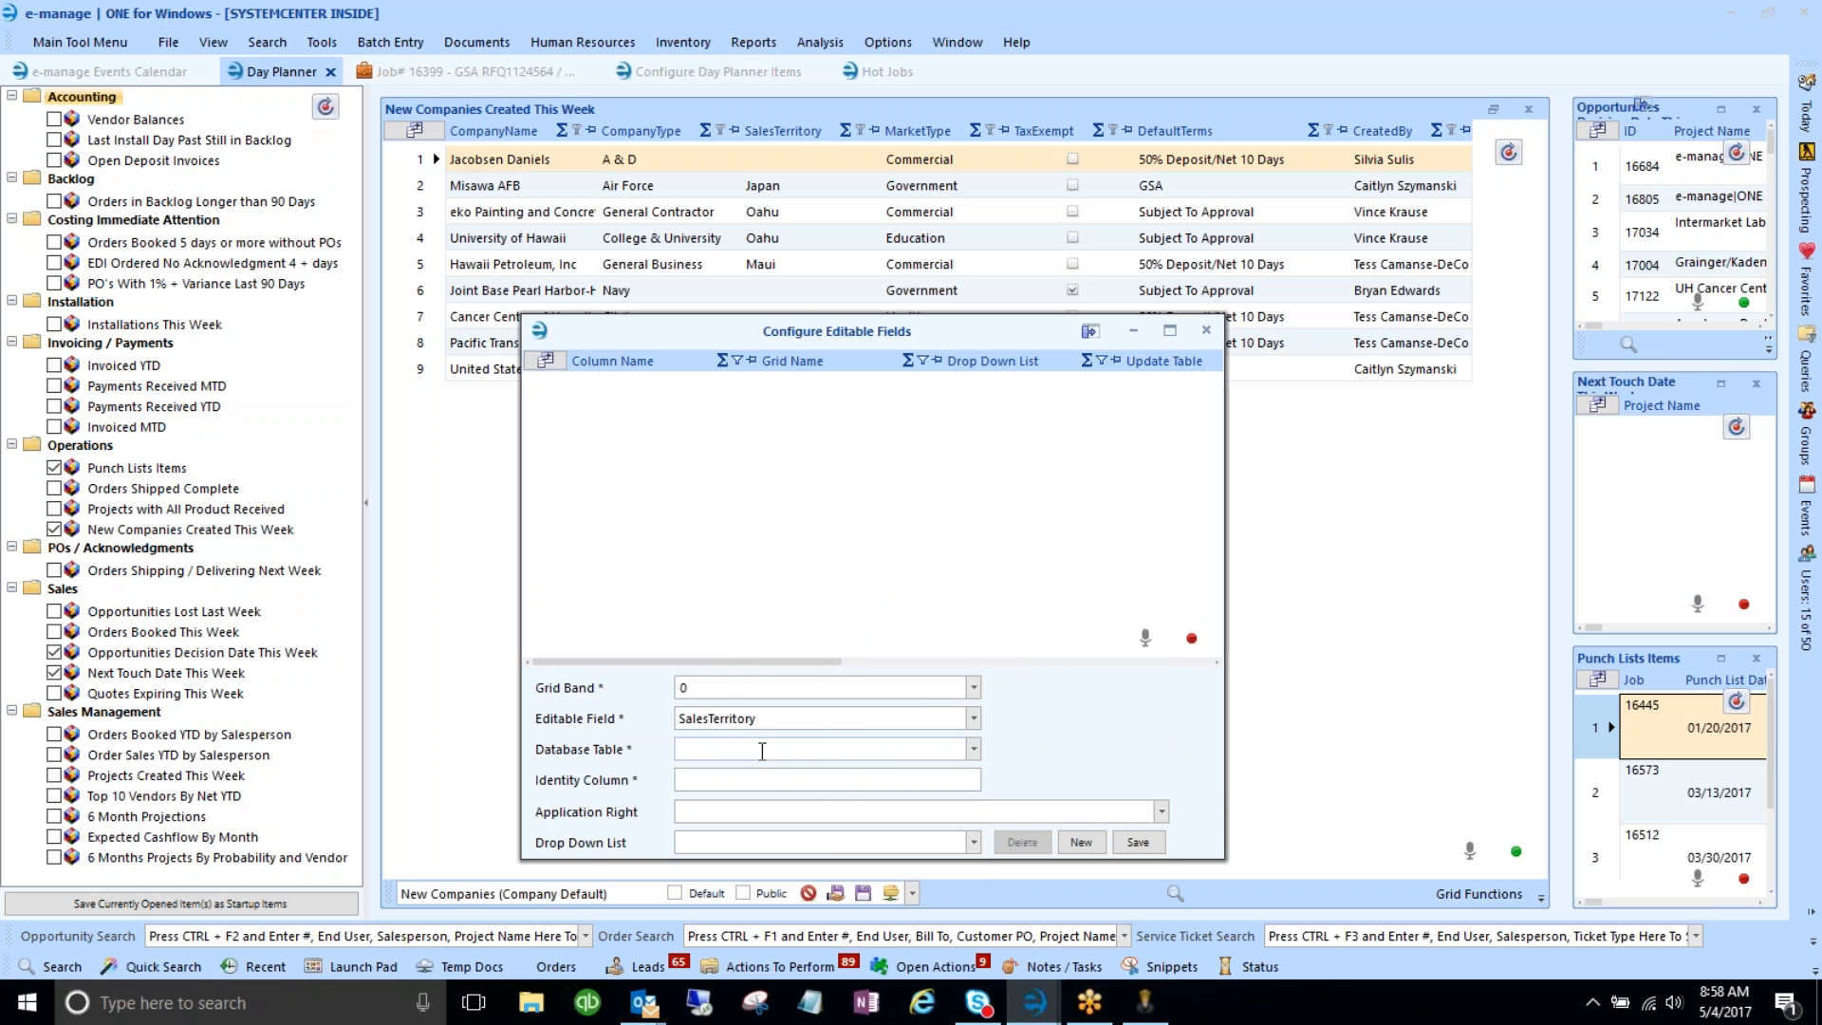
type("company")
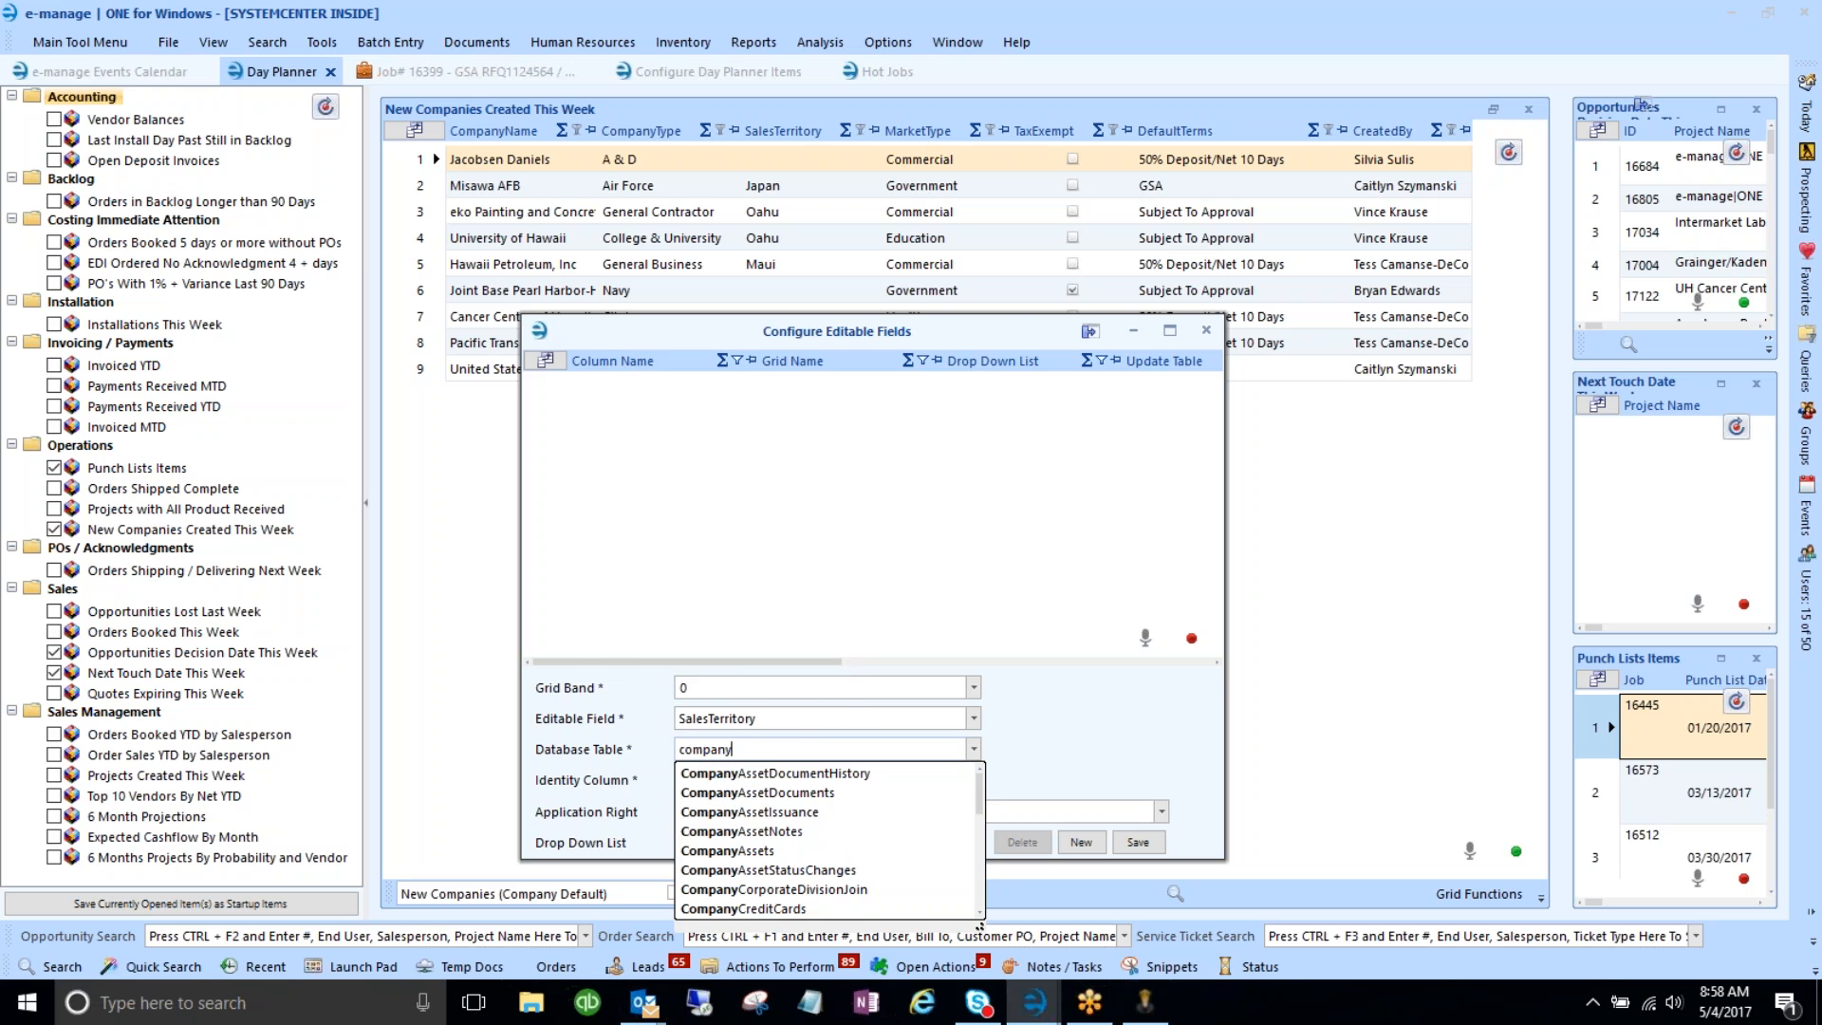
scroll(754, 833, "down", 3)
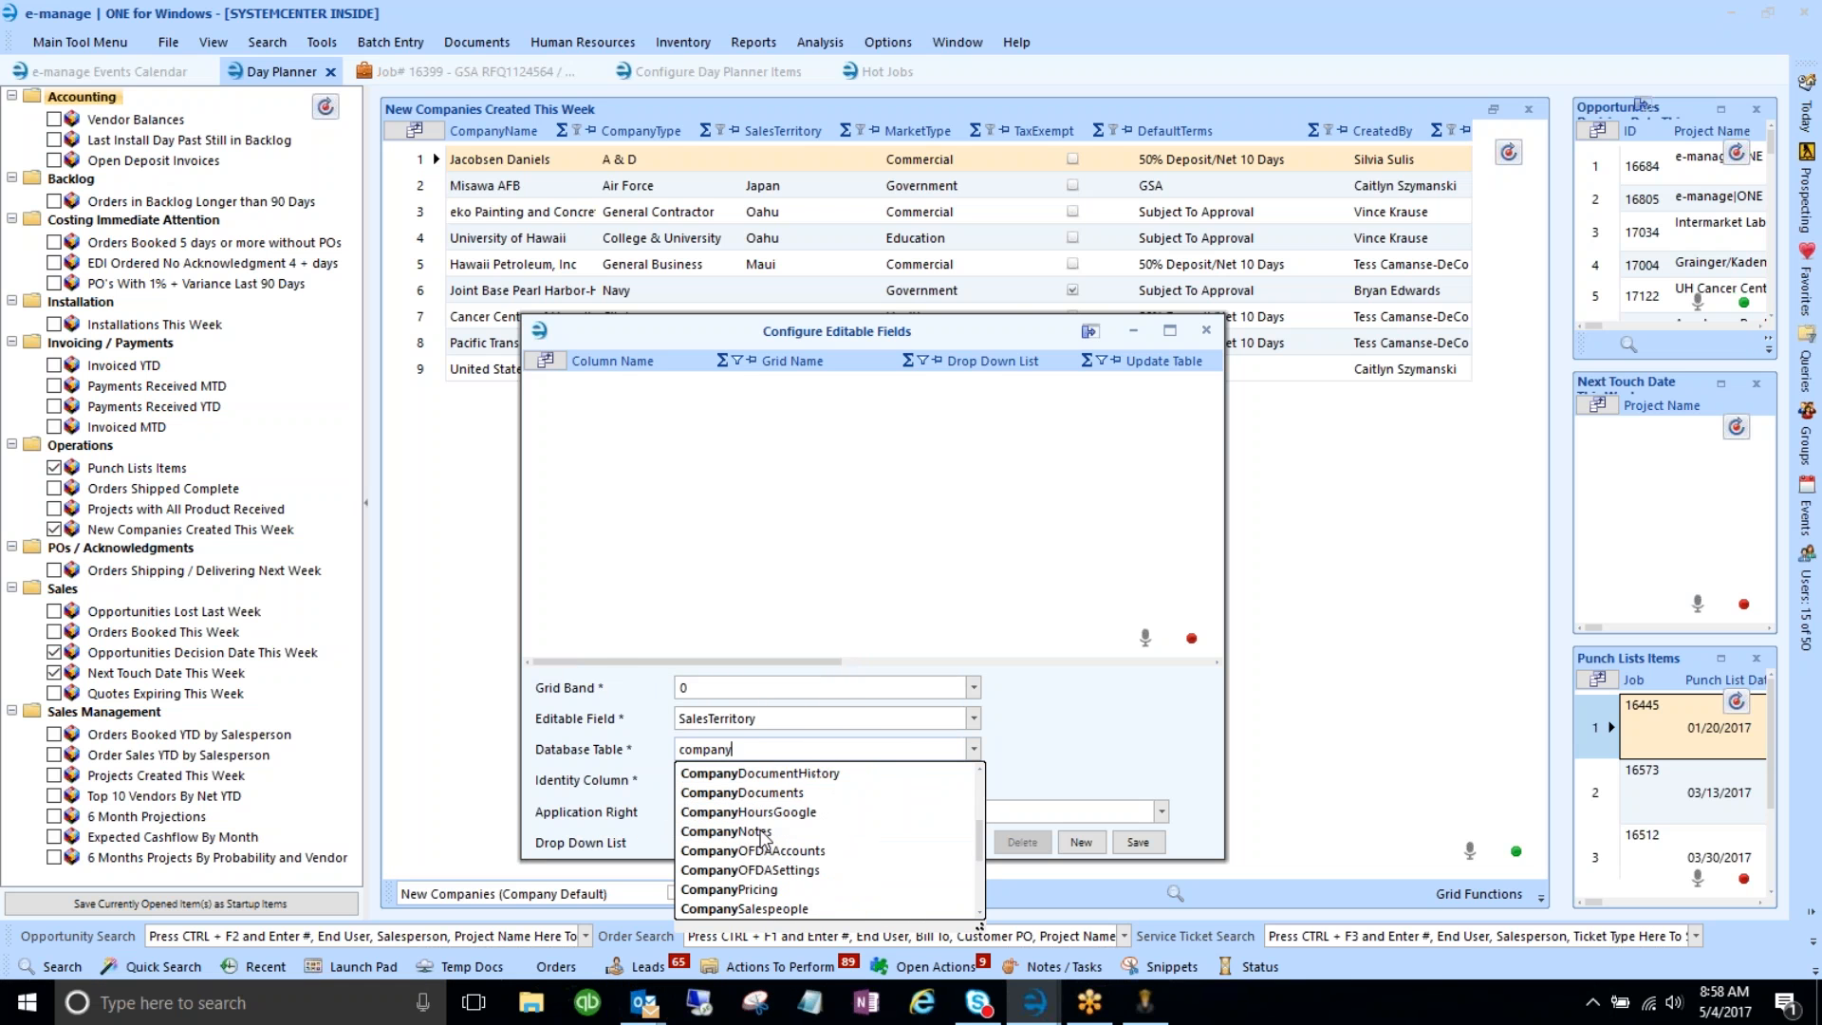
scroll(841, 854, "down", 3)
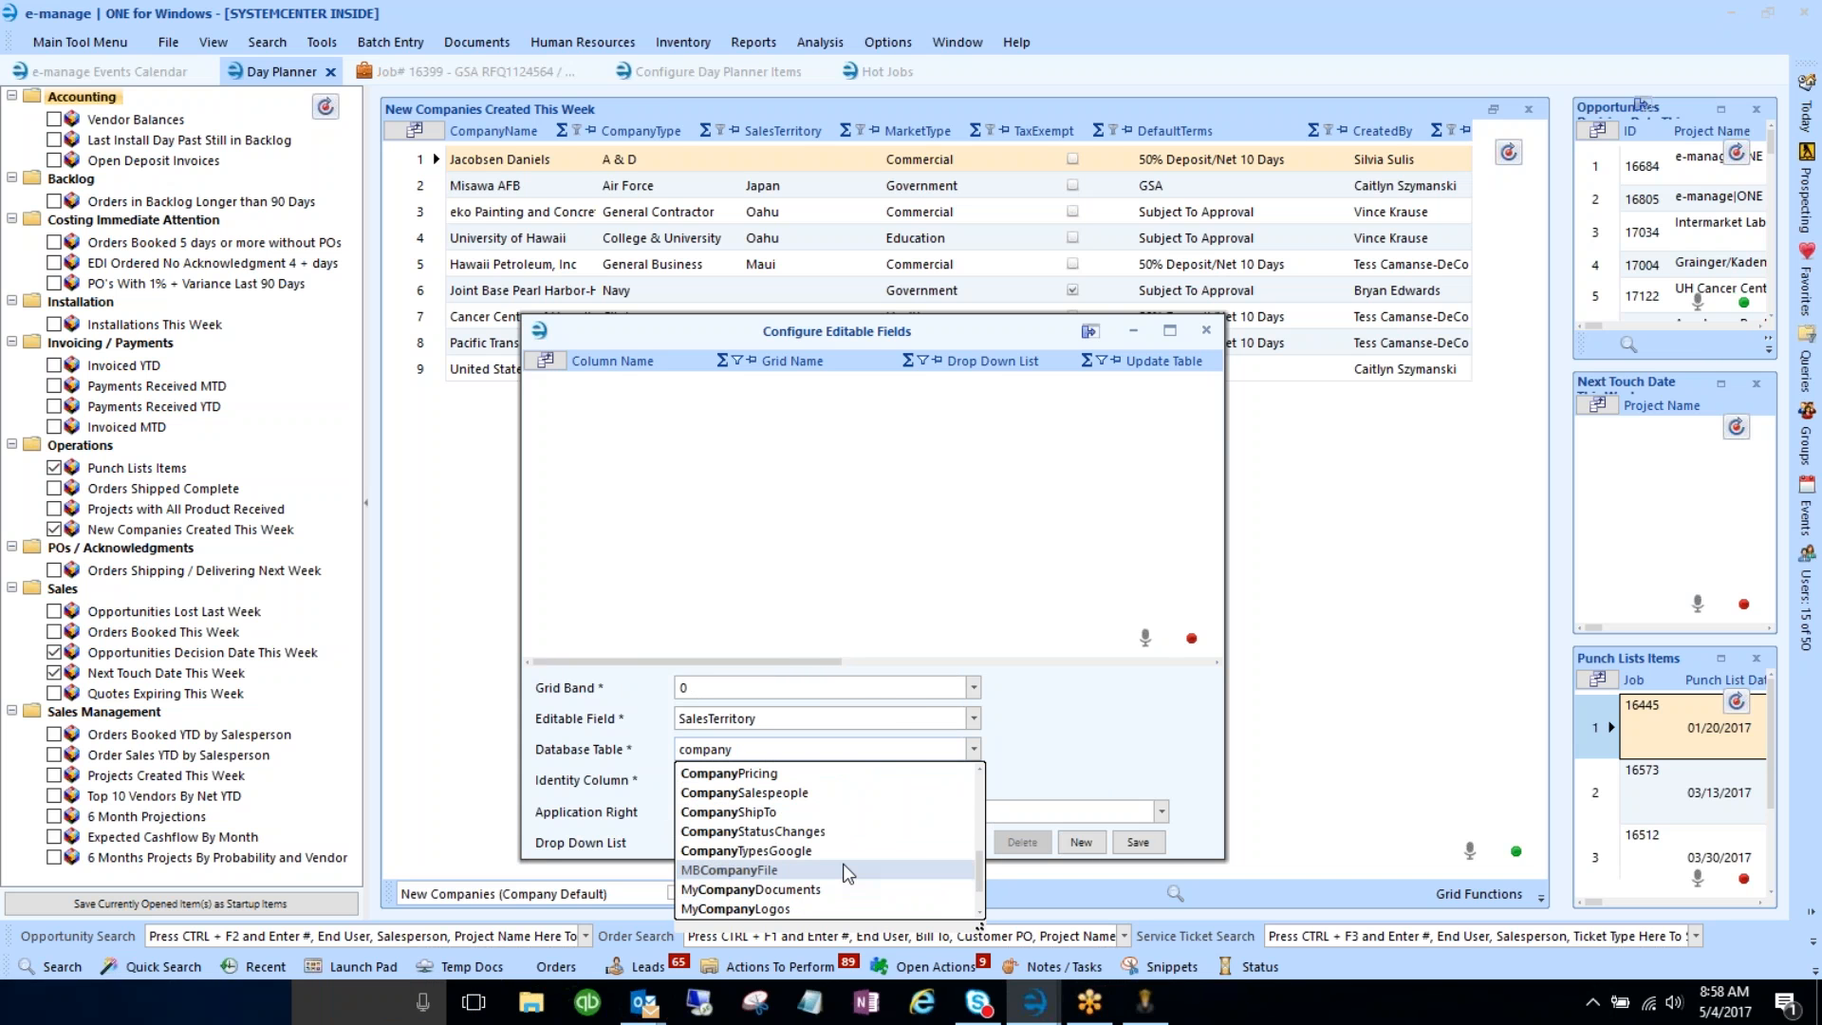
scroll(842, 864, "down", 1)
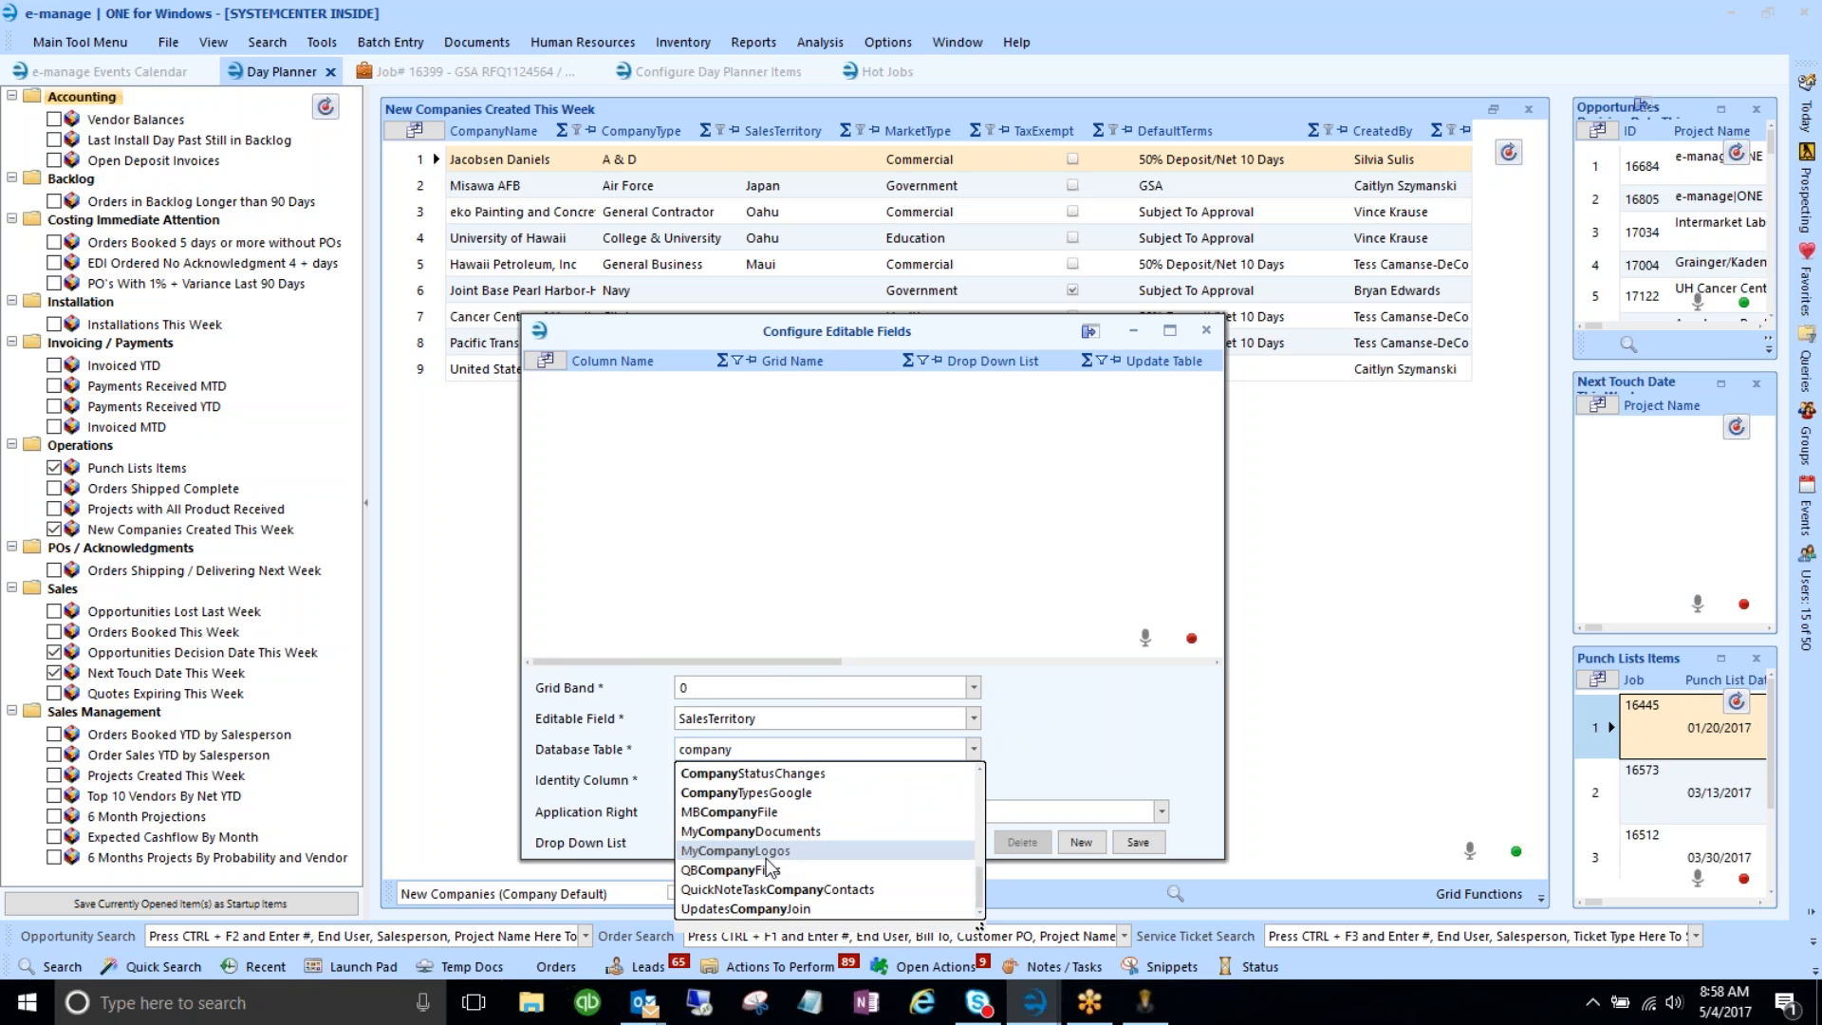
scroll(949, 839, "up", 1)
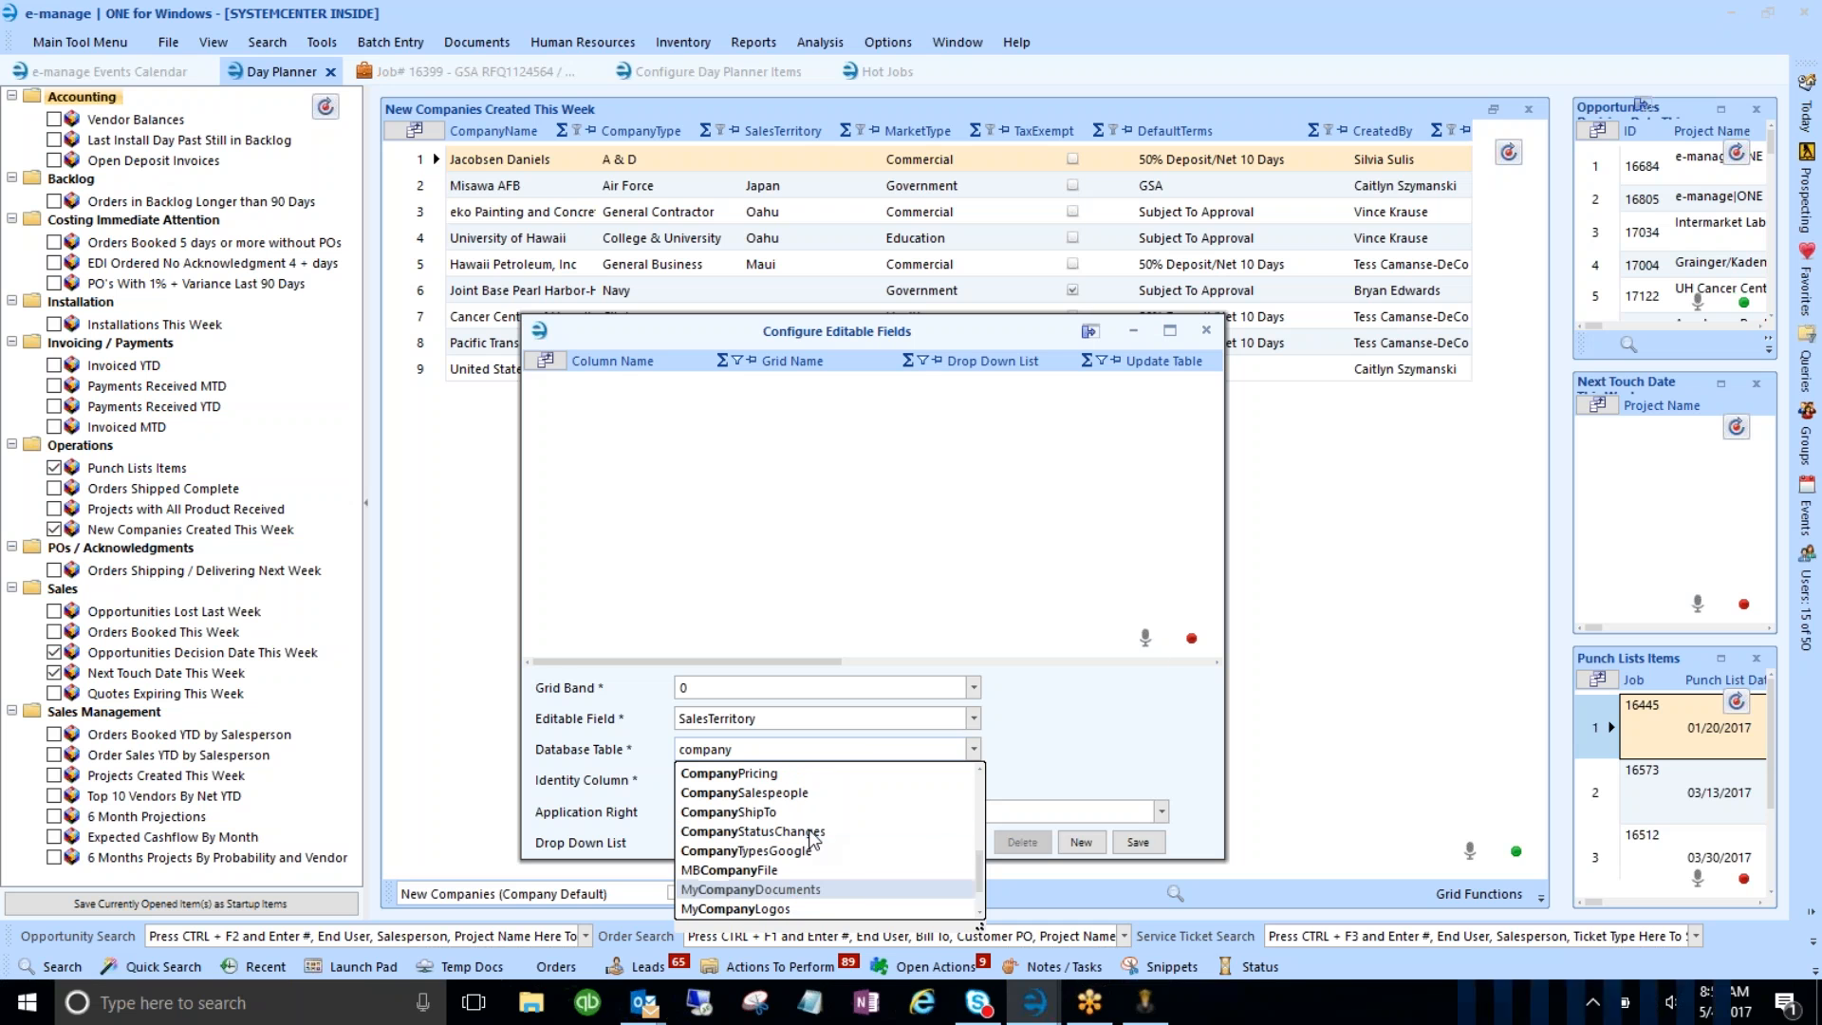
scroll(894, 846, "up", 1)
scroll(894, 846, "up", 2)
scroll(893, 846, "up", 1)
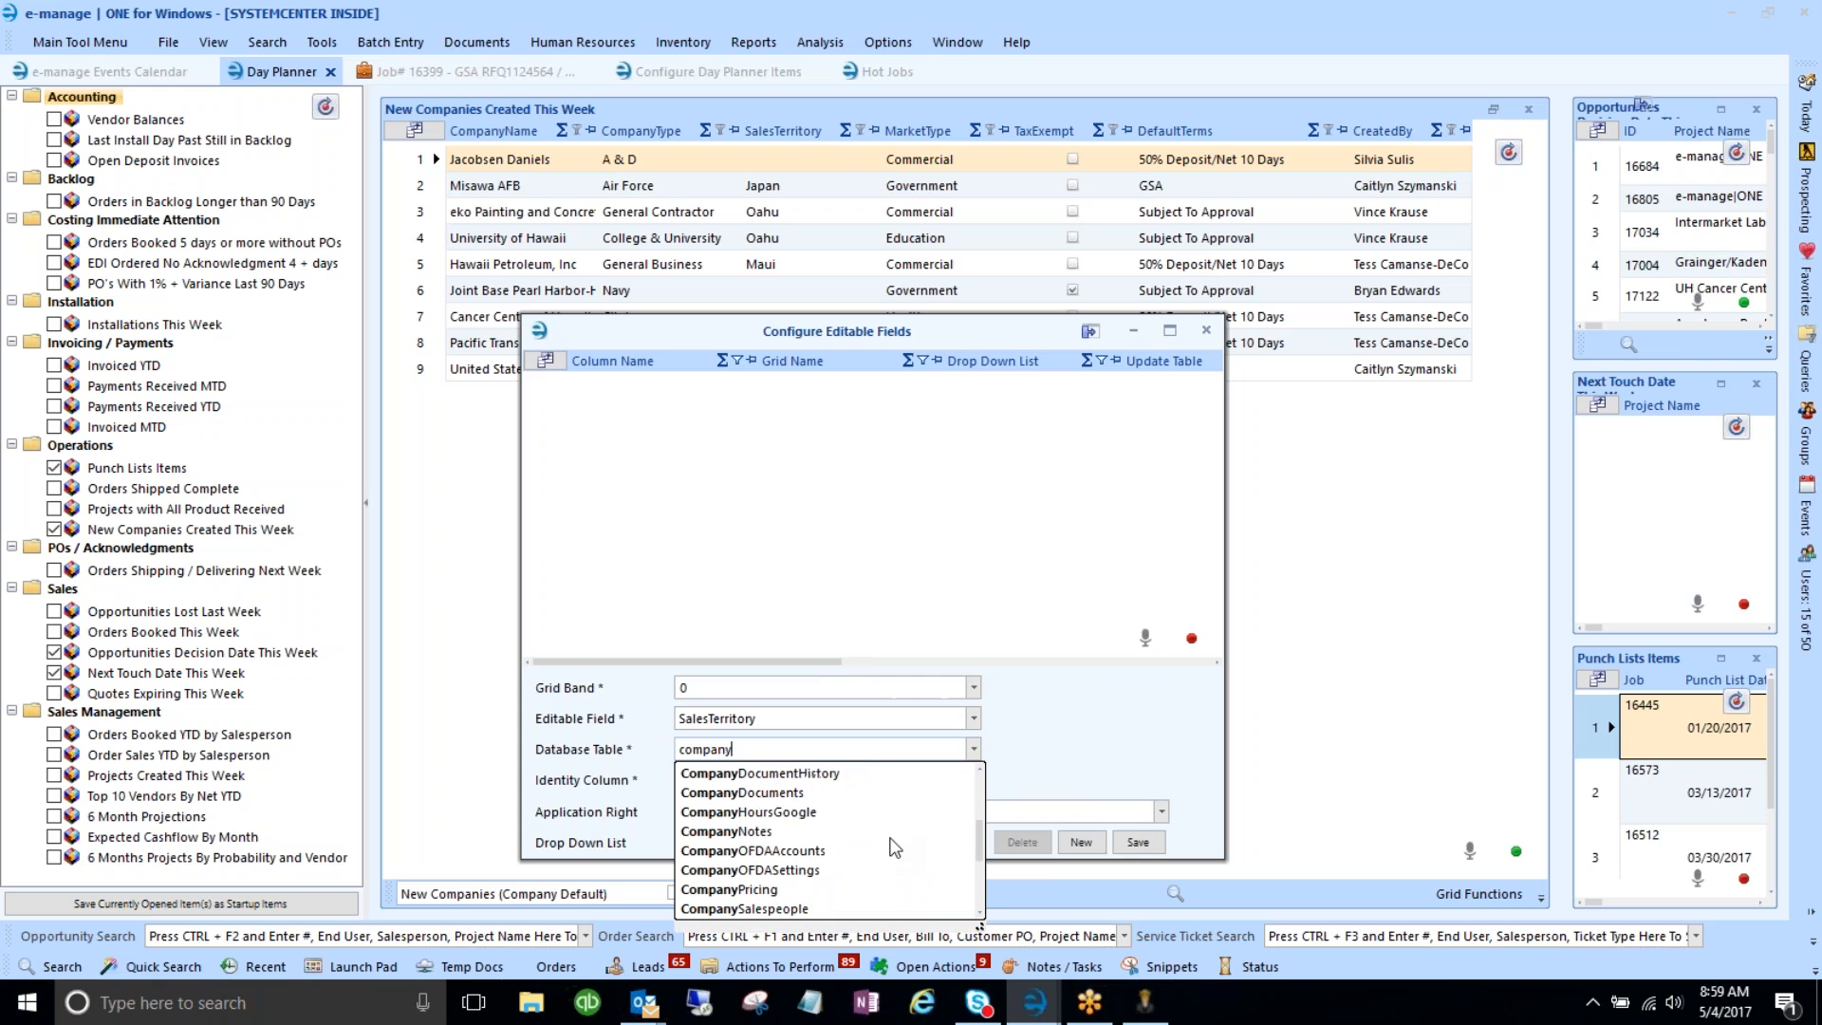
scroll(895, 846, "down", 4)
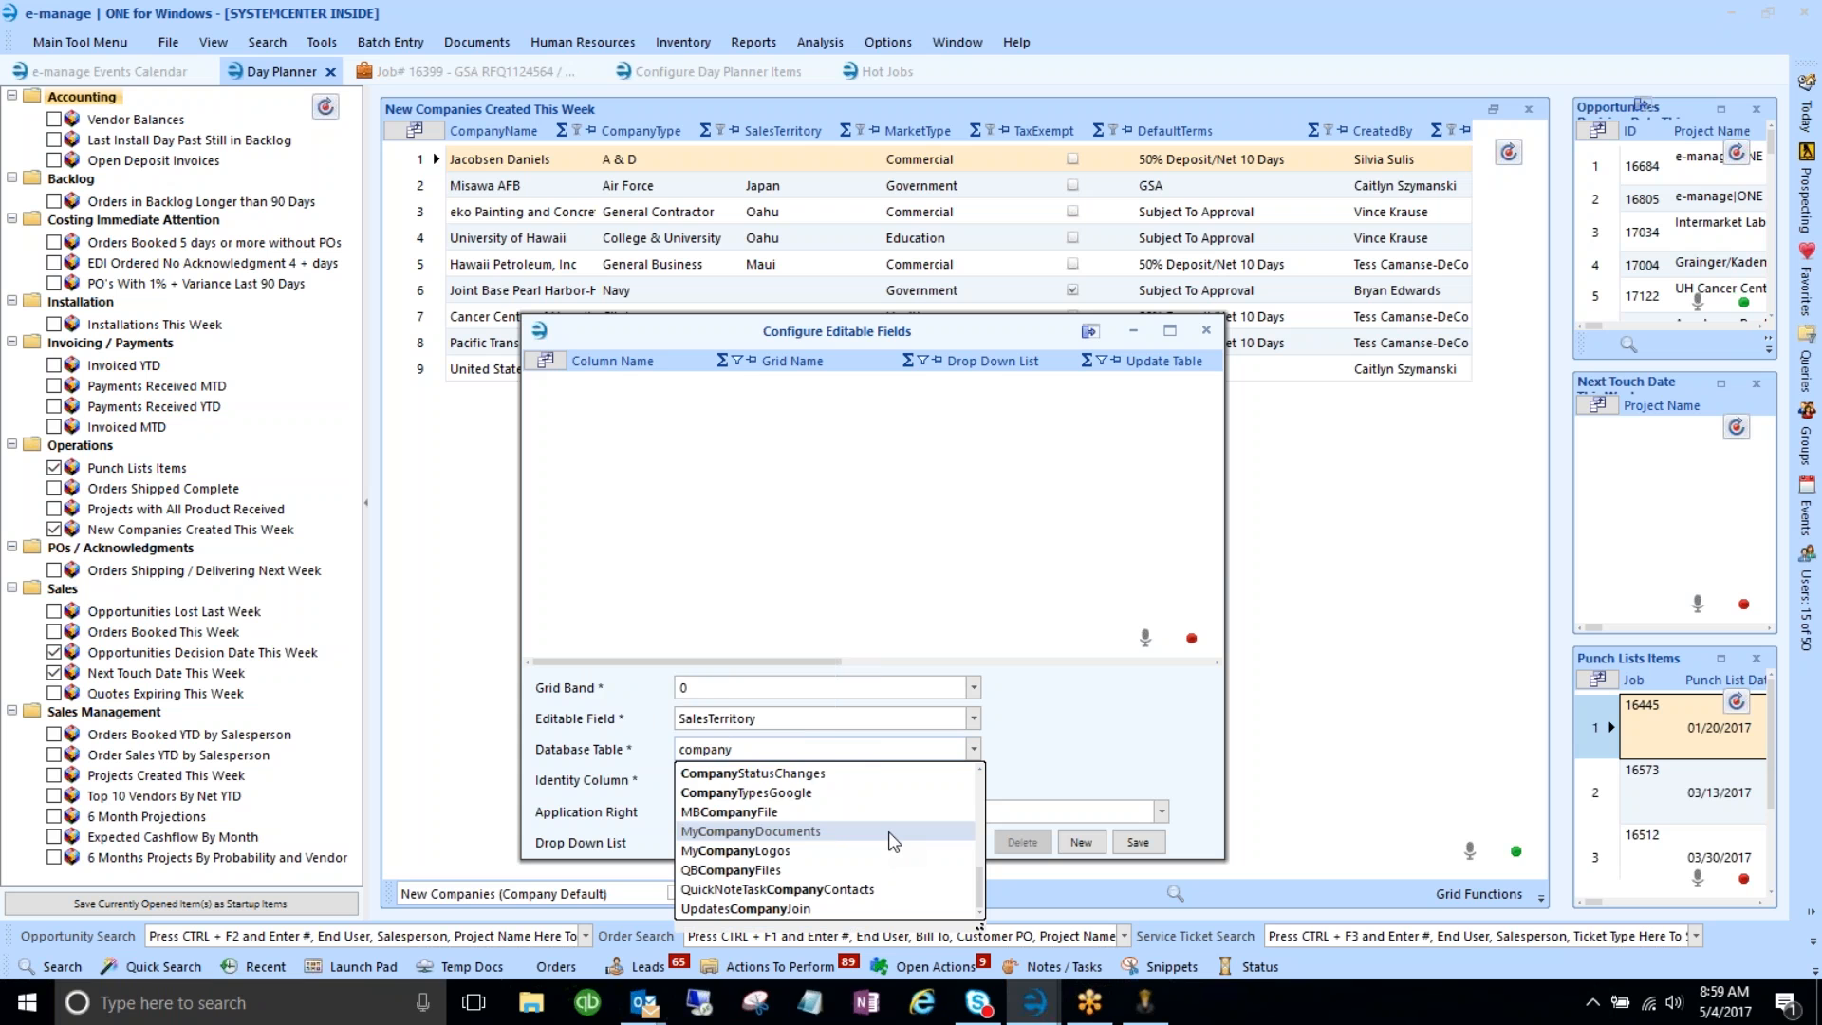
scroll(888, 831, "up", 1)
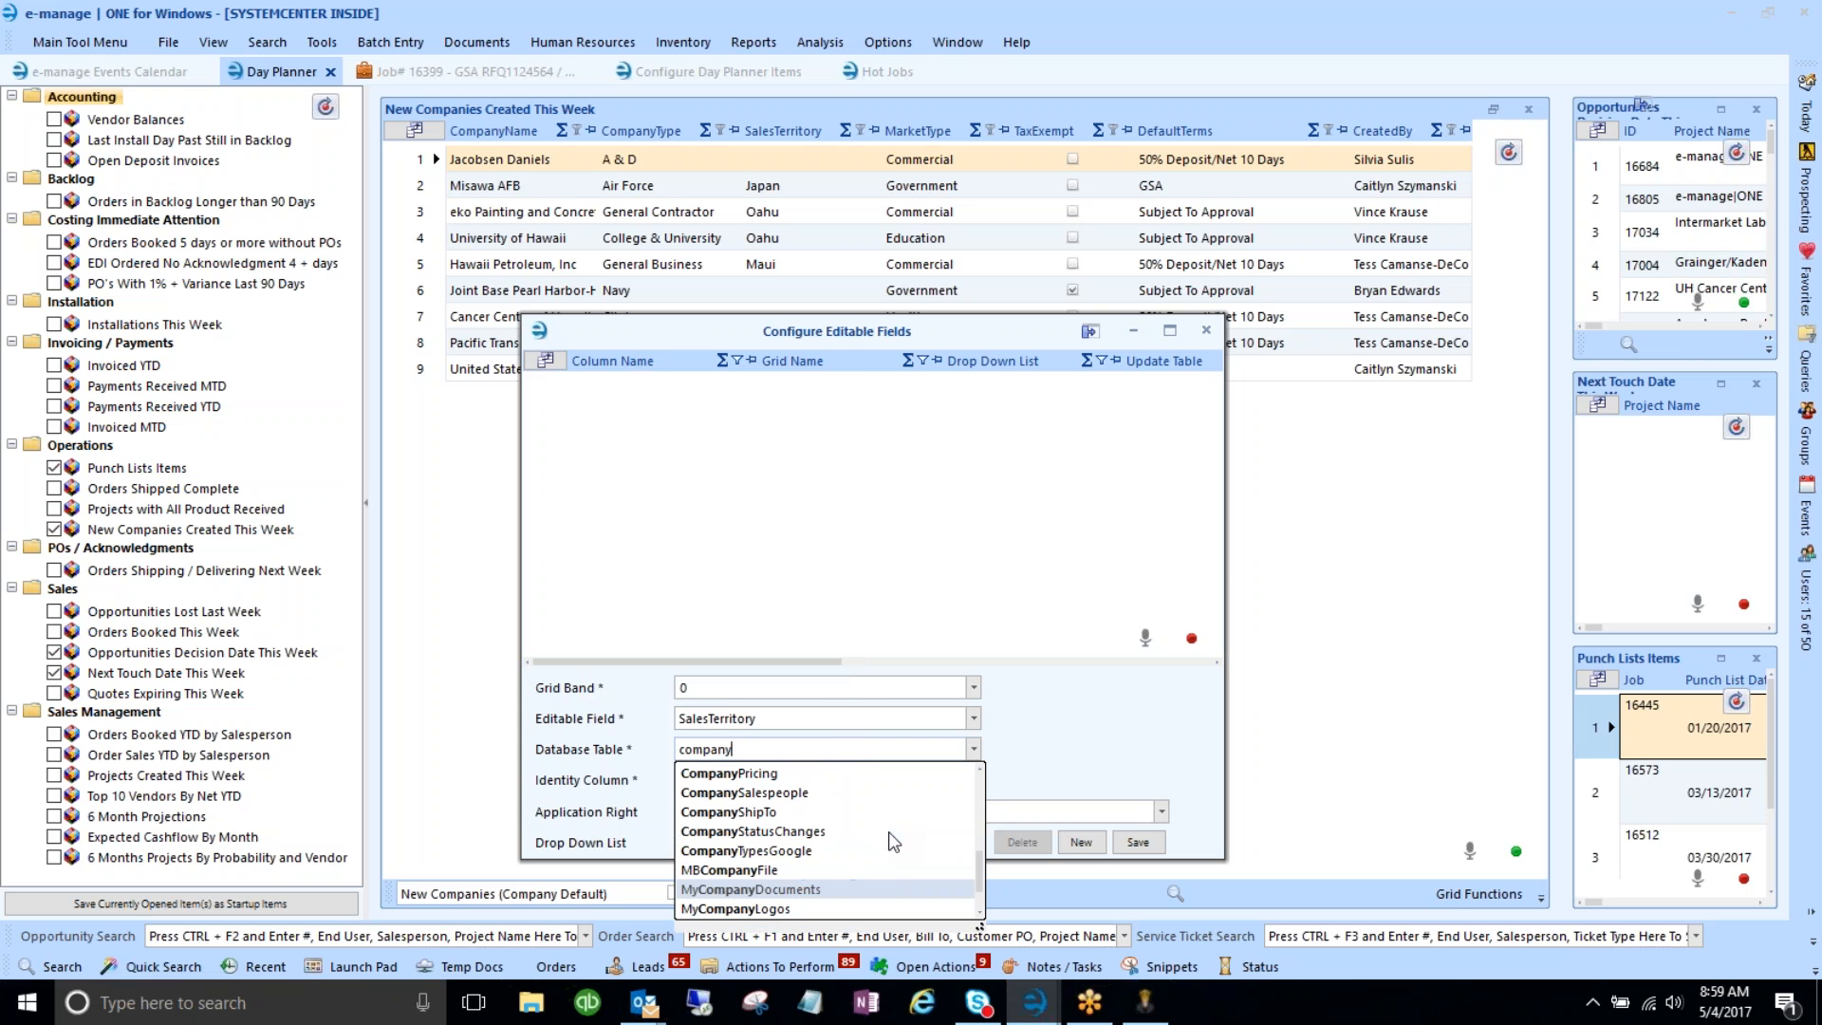
scroll(892, 841, "up", 1)
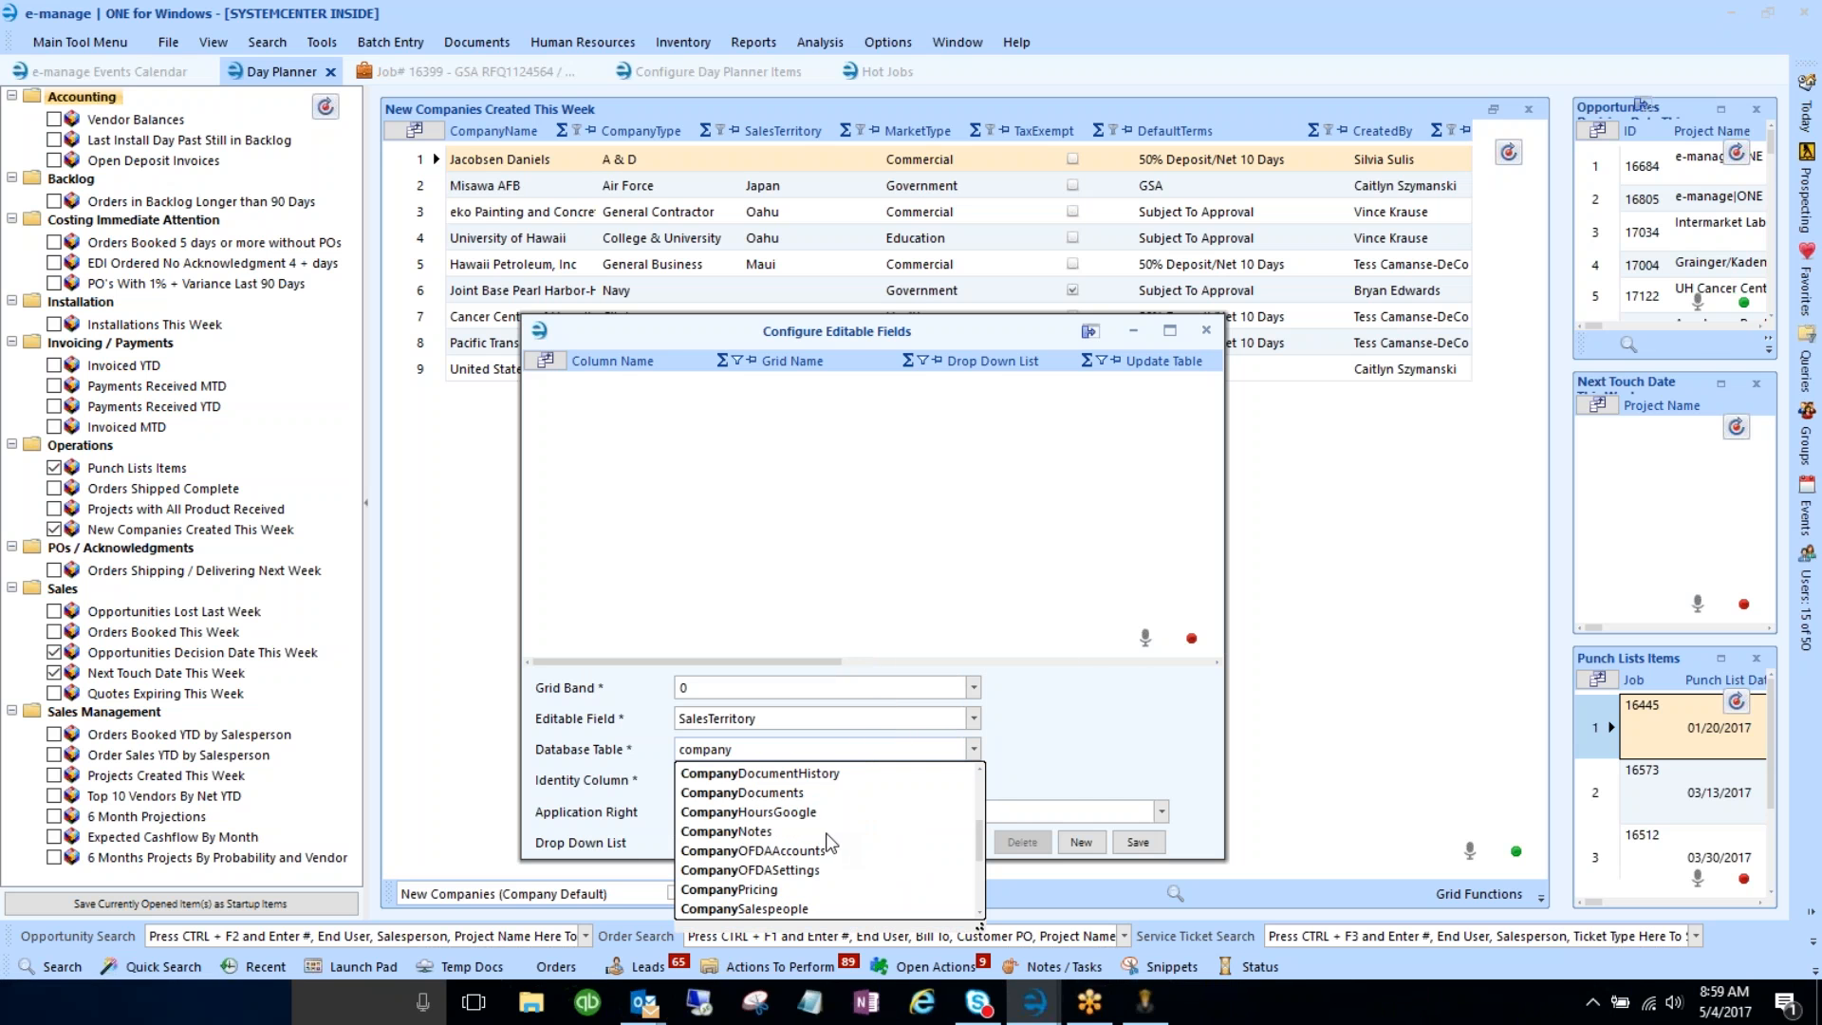
scroll(831, 841, "up", 2)
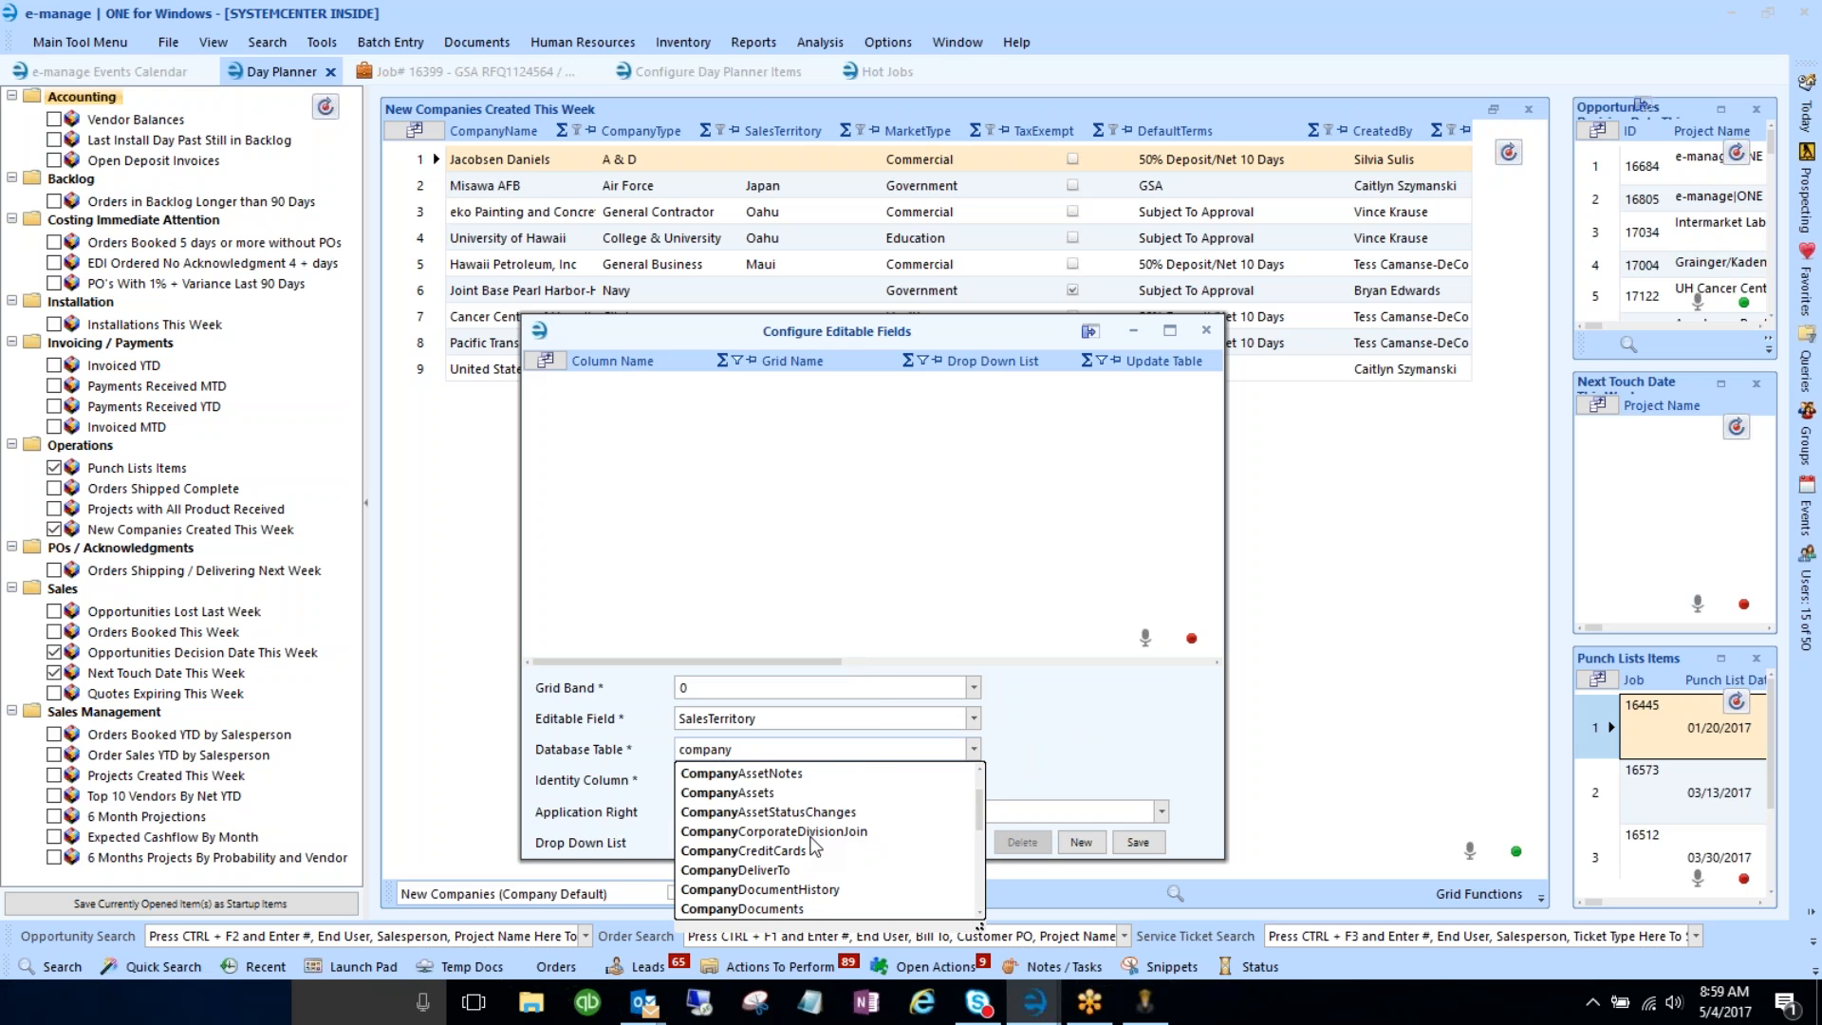
scroll(814, 846, "up", 1)
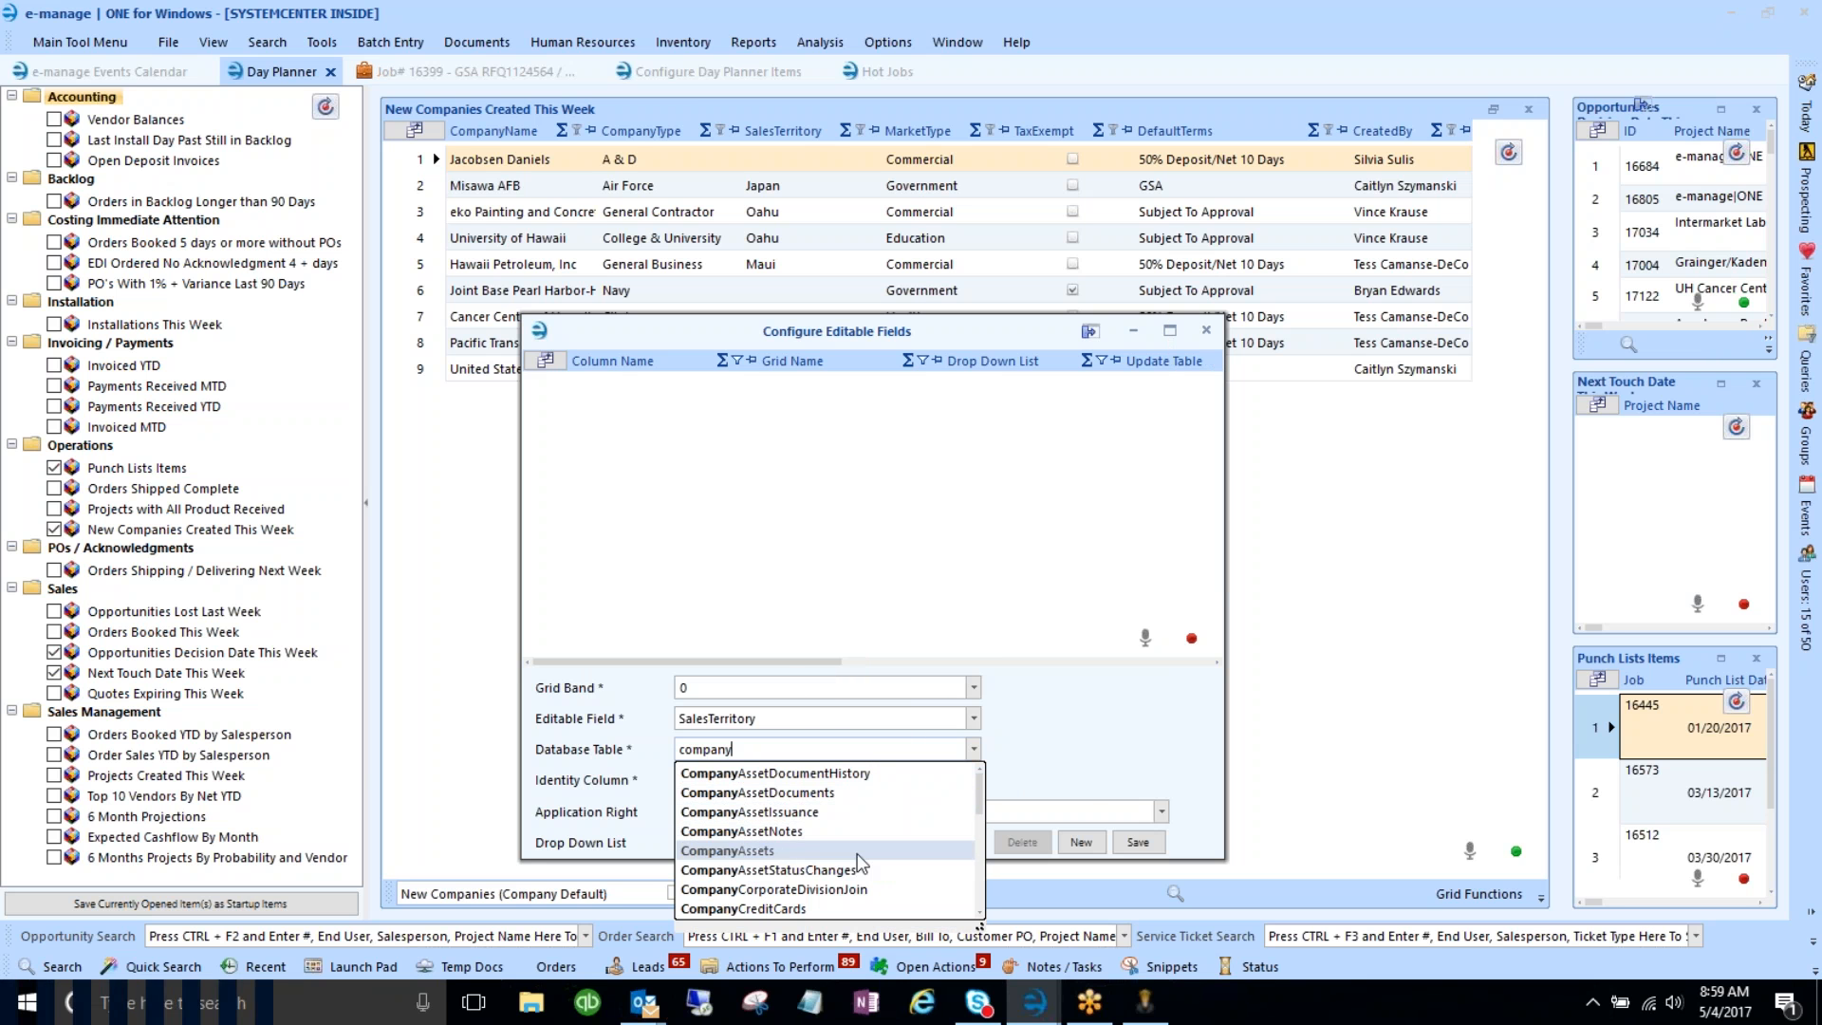
scroll(858, 852, "down", 1)
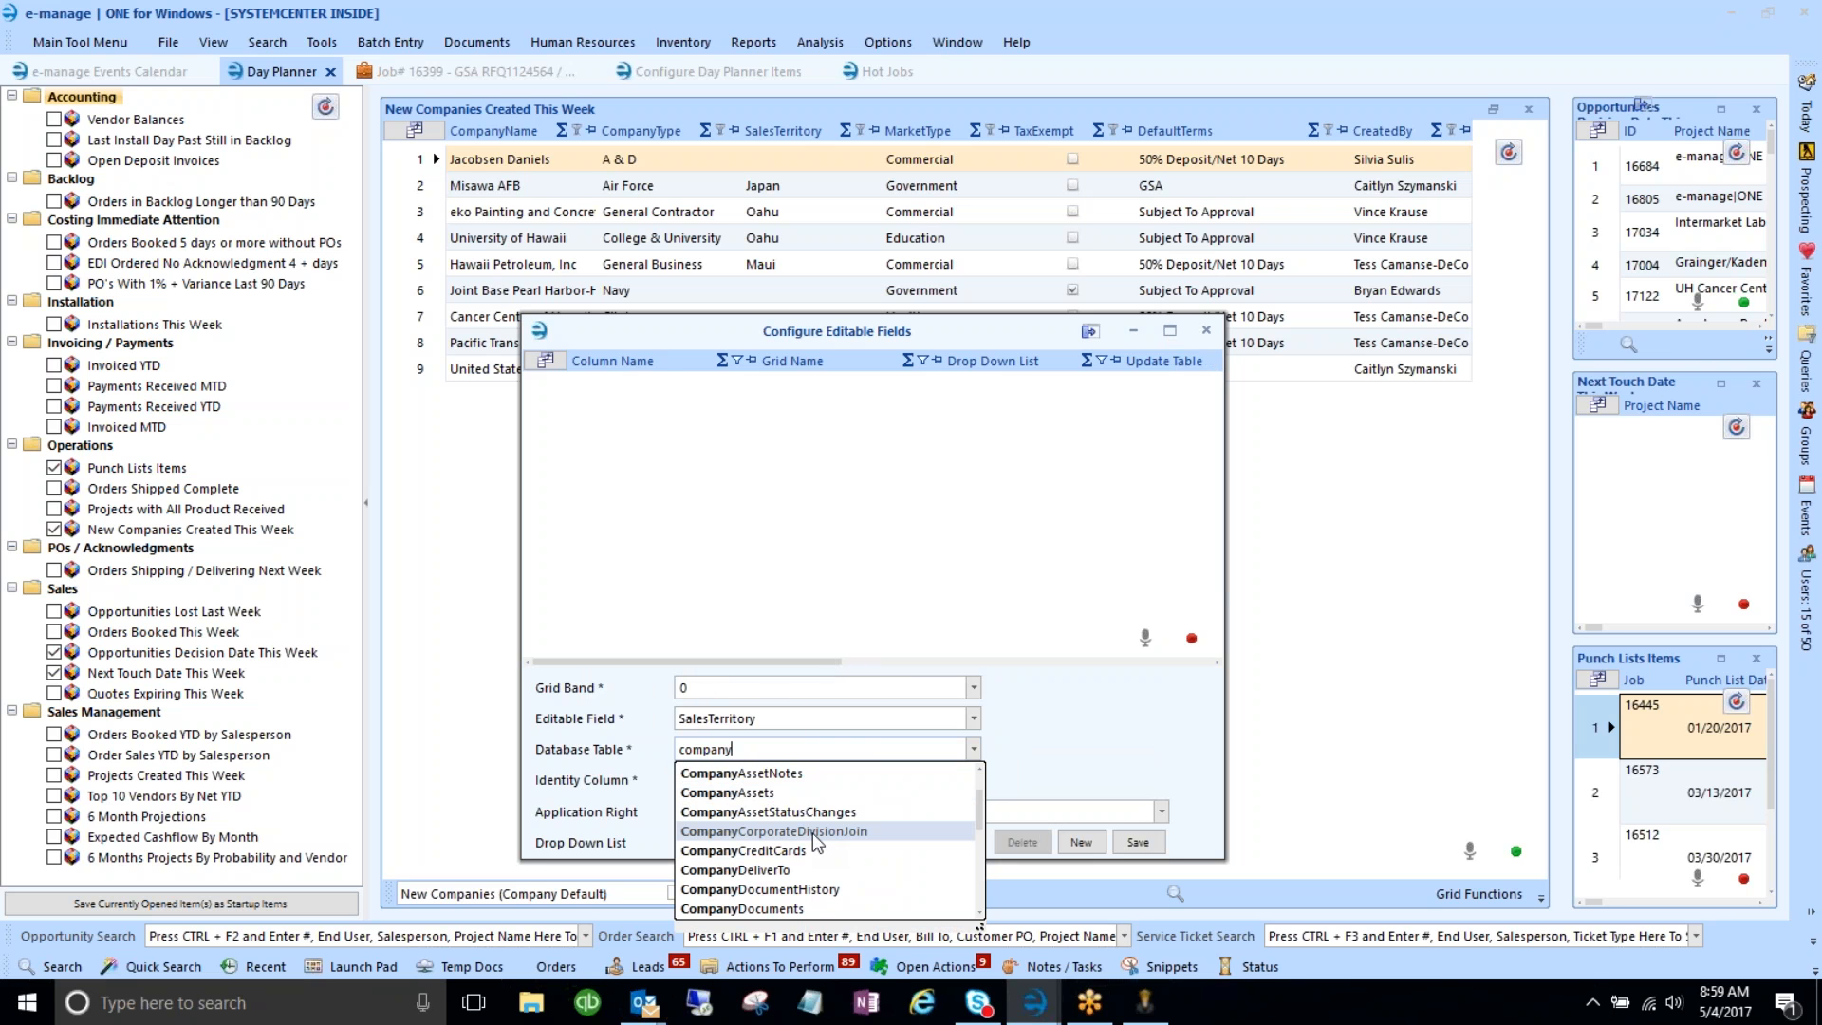
scroll(812, 834, "down", 1)
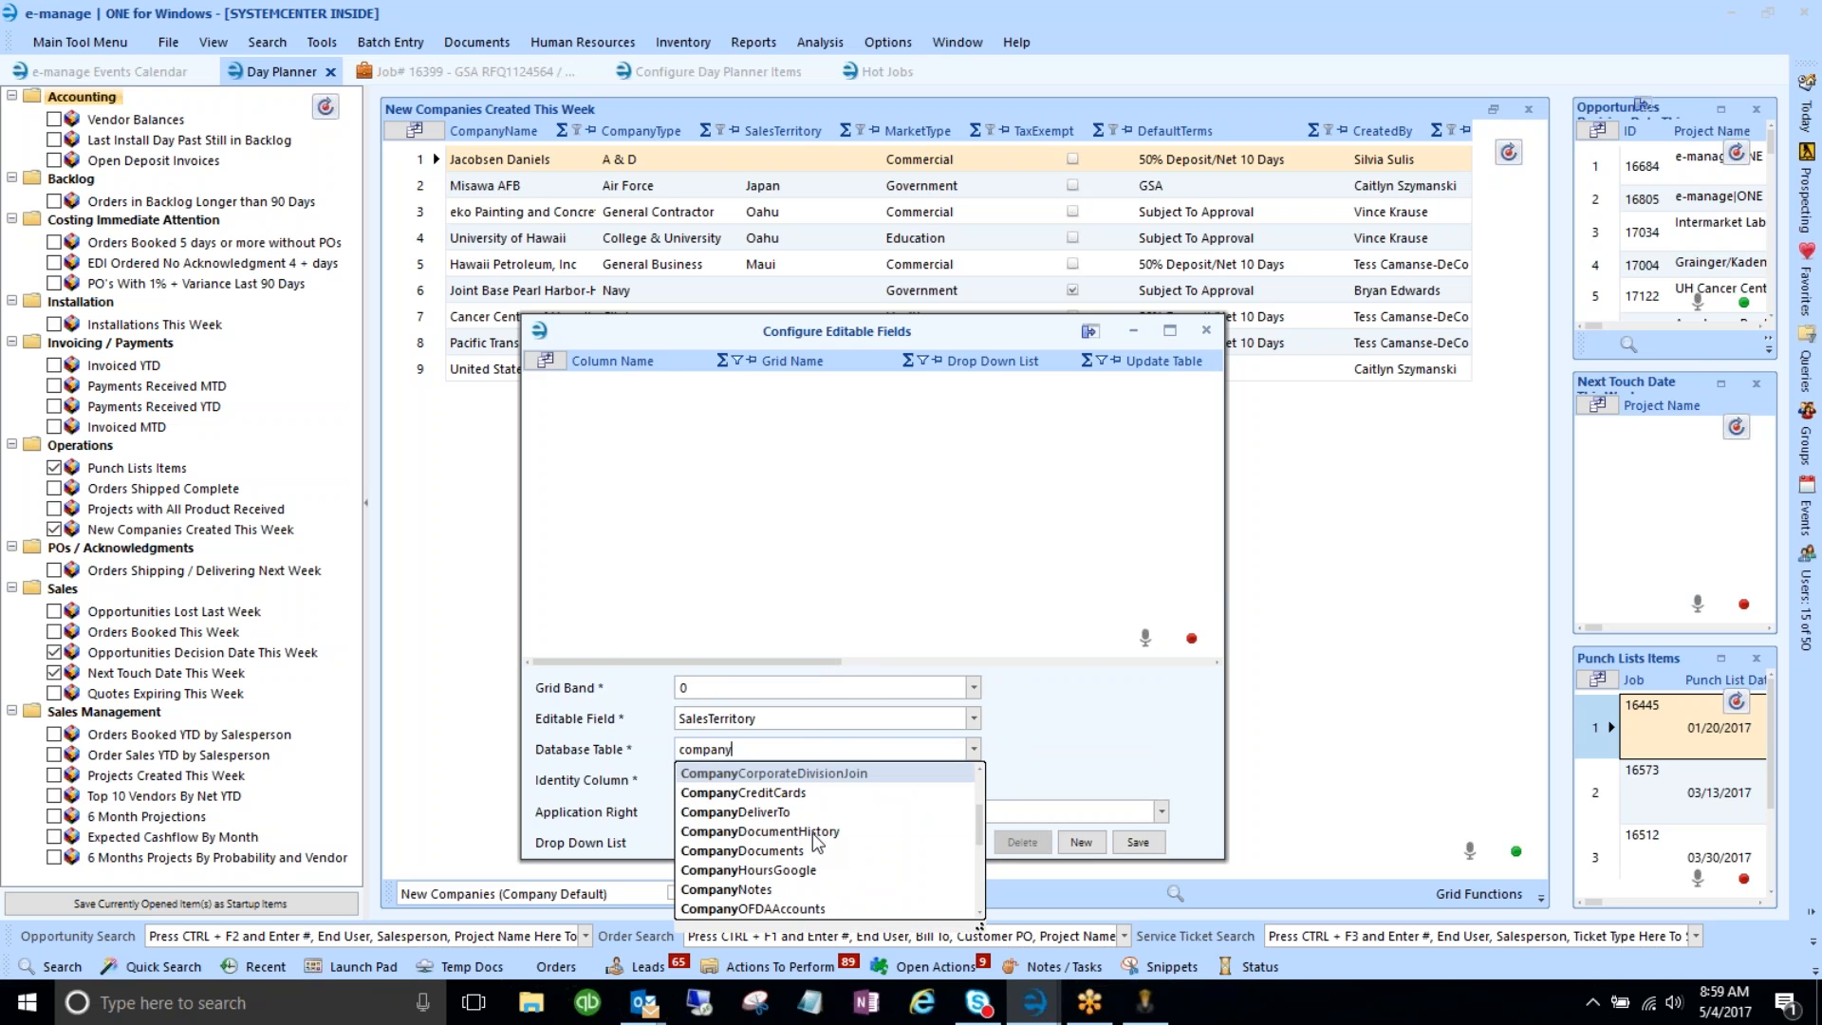
scroll(812, 833, "down", 2)
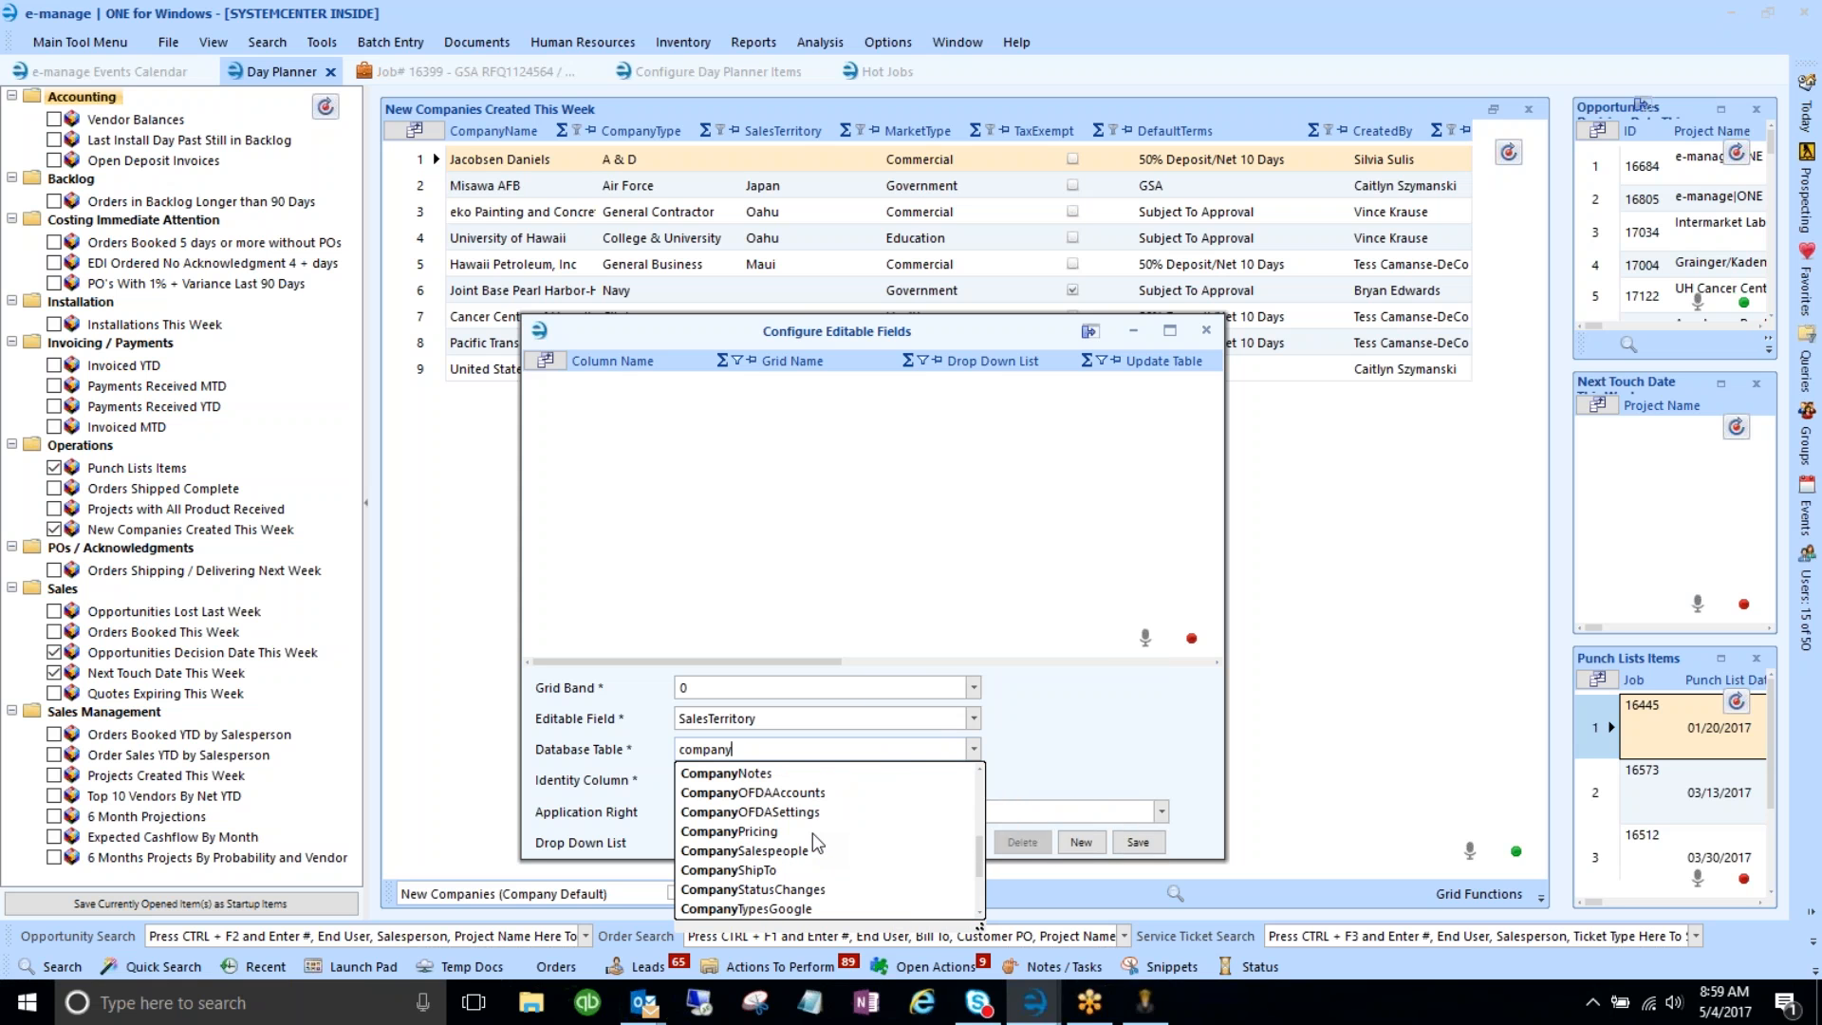
scroll(812, 833, "down", 1)
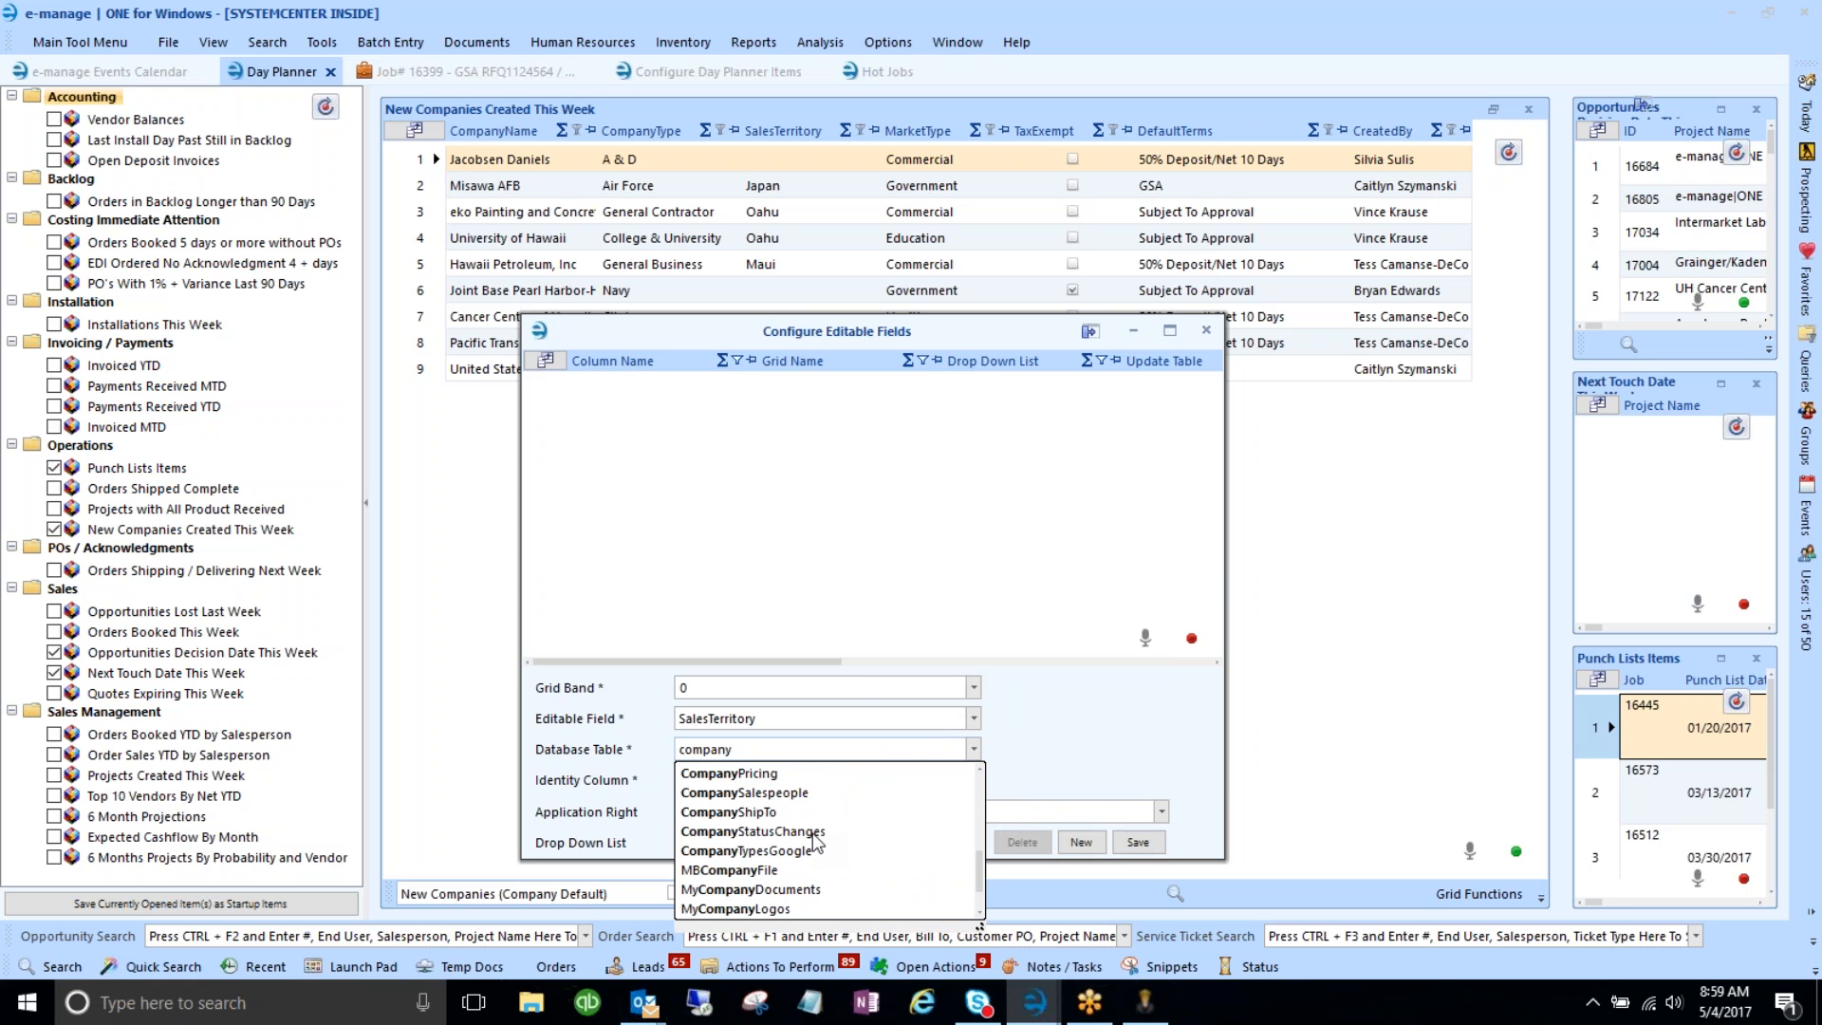
scroll(870, 850, "down", 1)
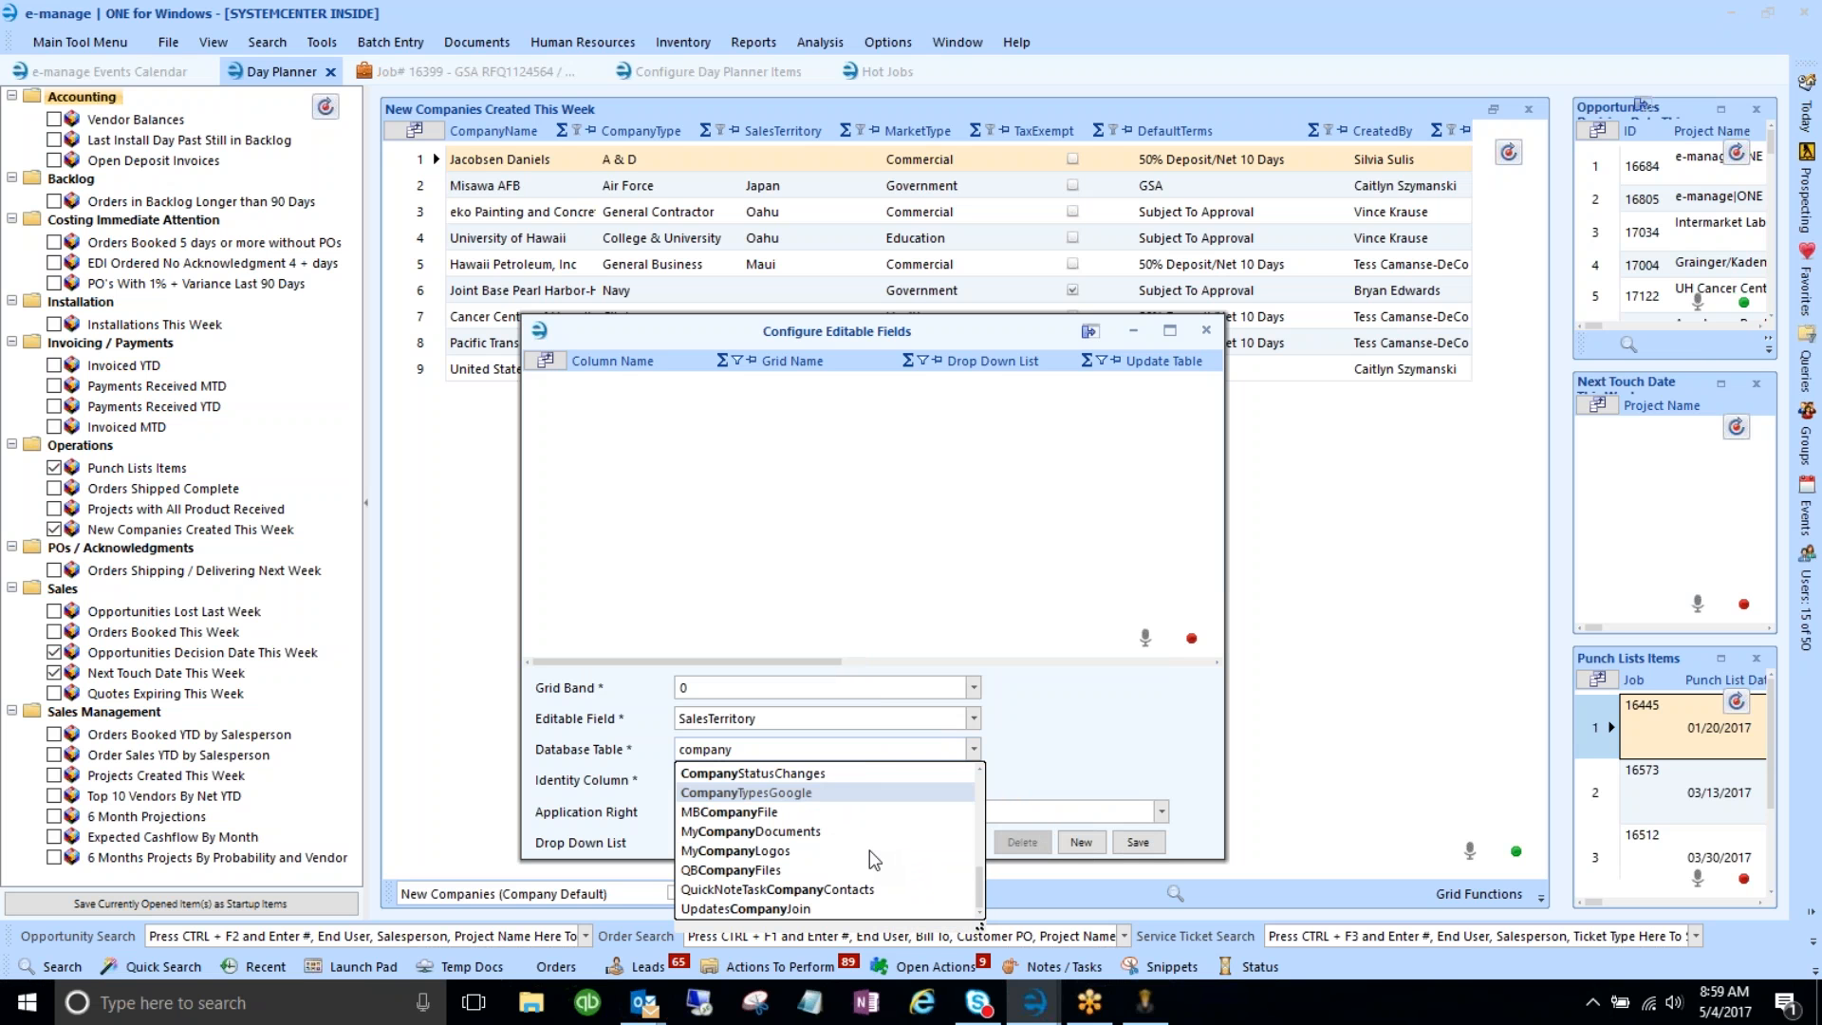
- Replace the Database Table entry with 'location' and move the dialog aside
double_click(735, 750)
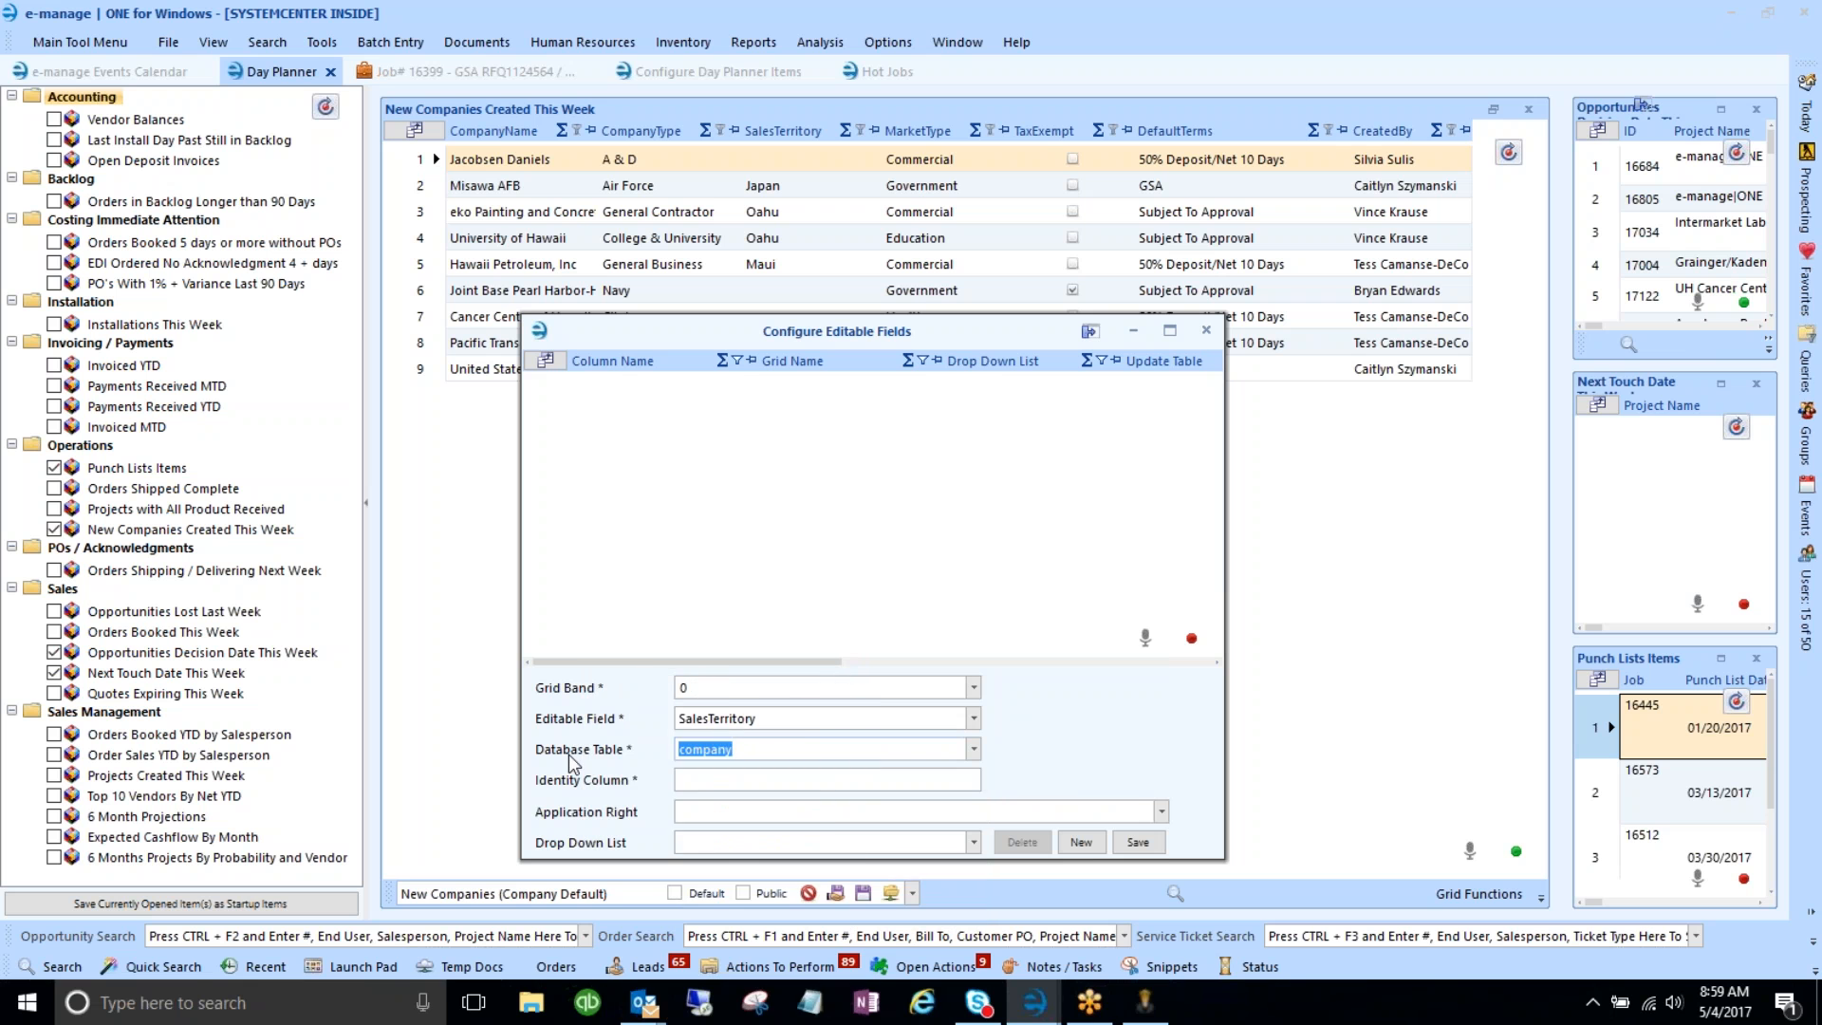
type("location")
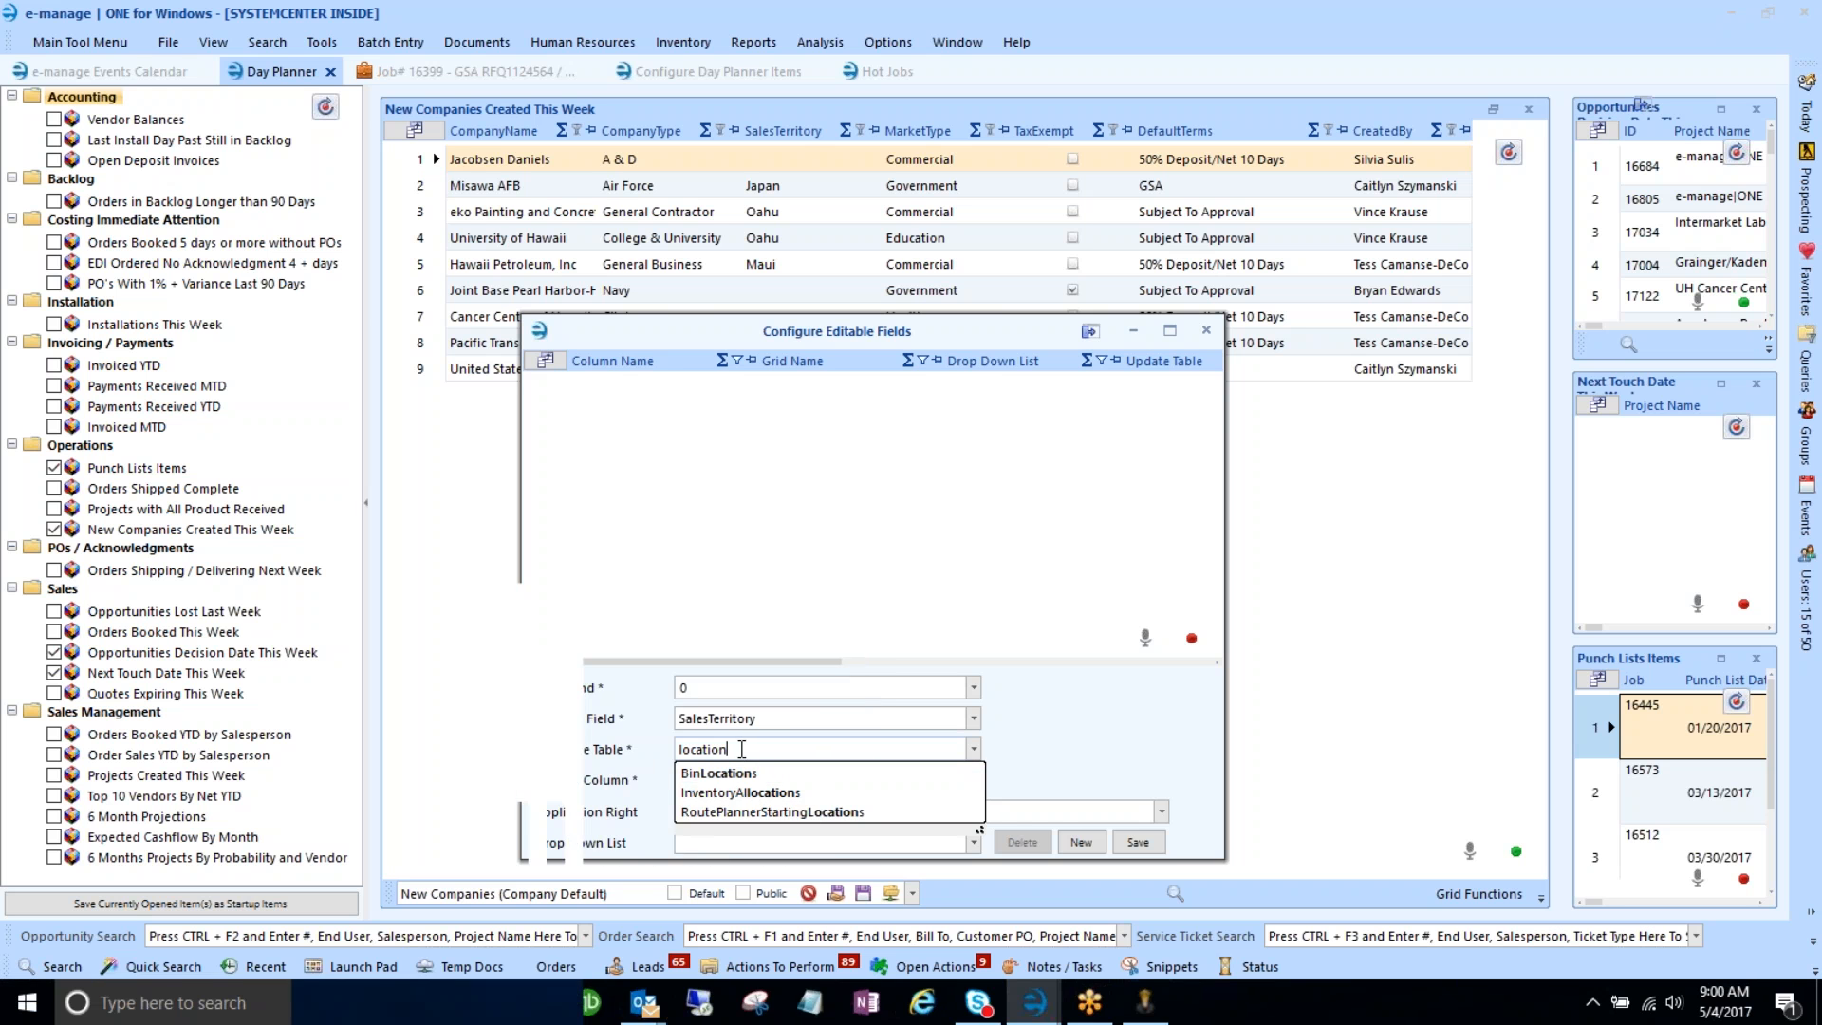
left_click_drag(741, 750, 617, 751)
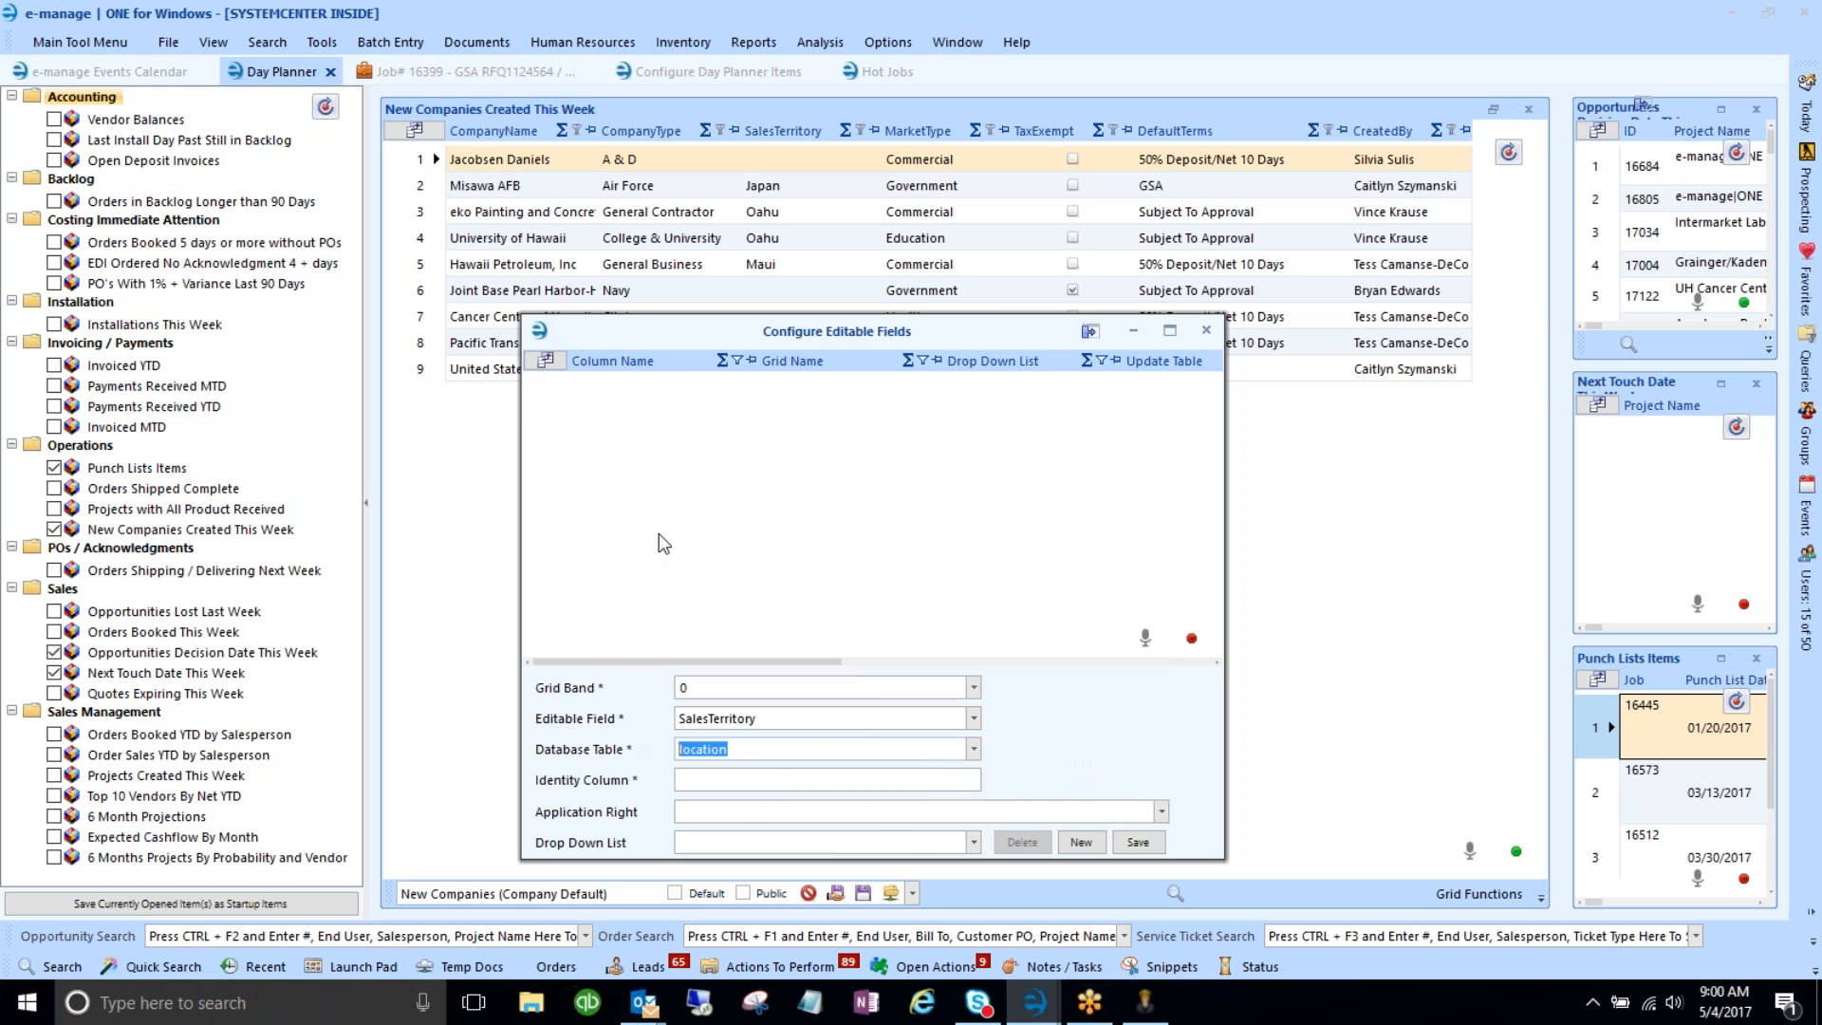
left_click_drag(812, 324, 957, 88)
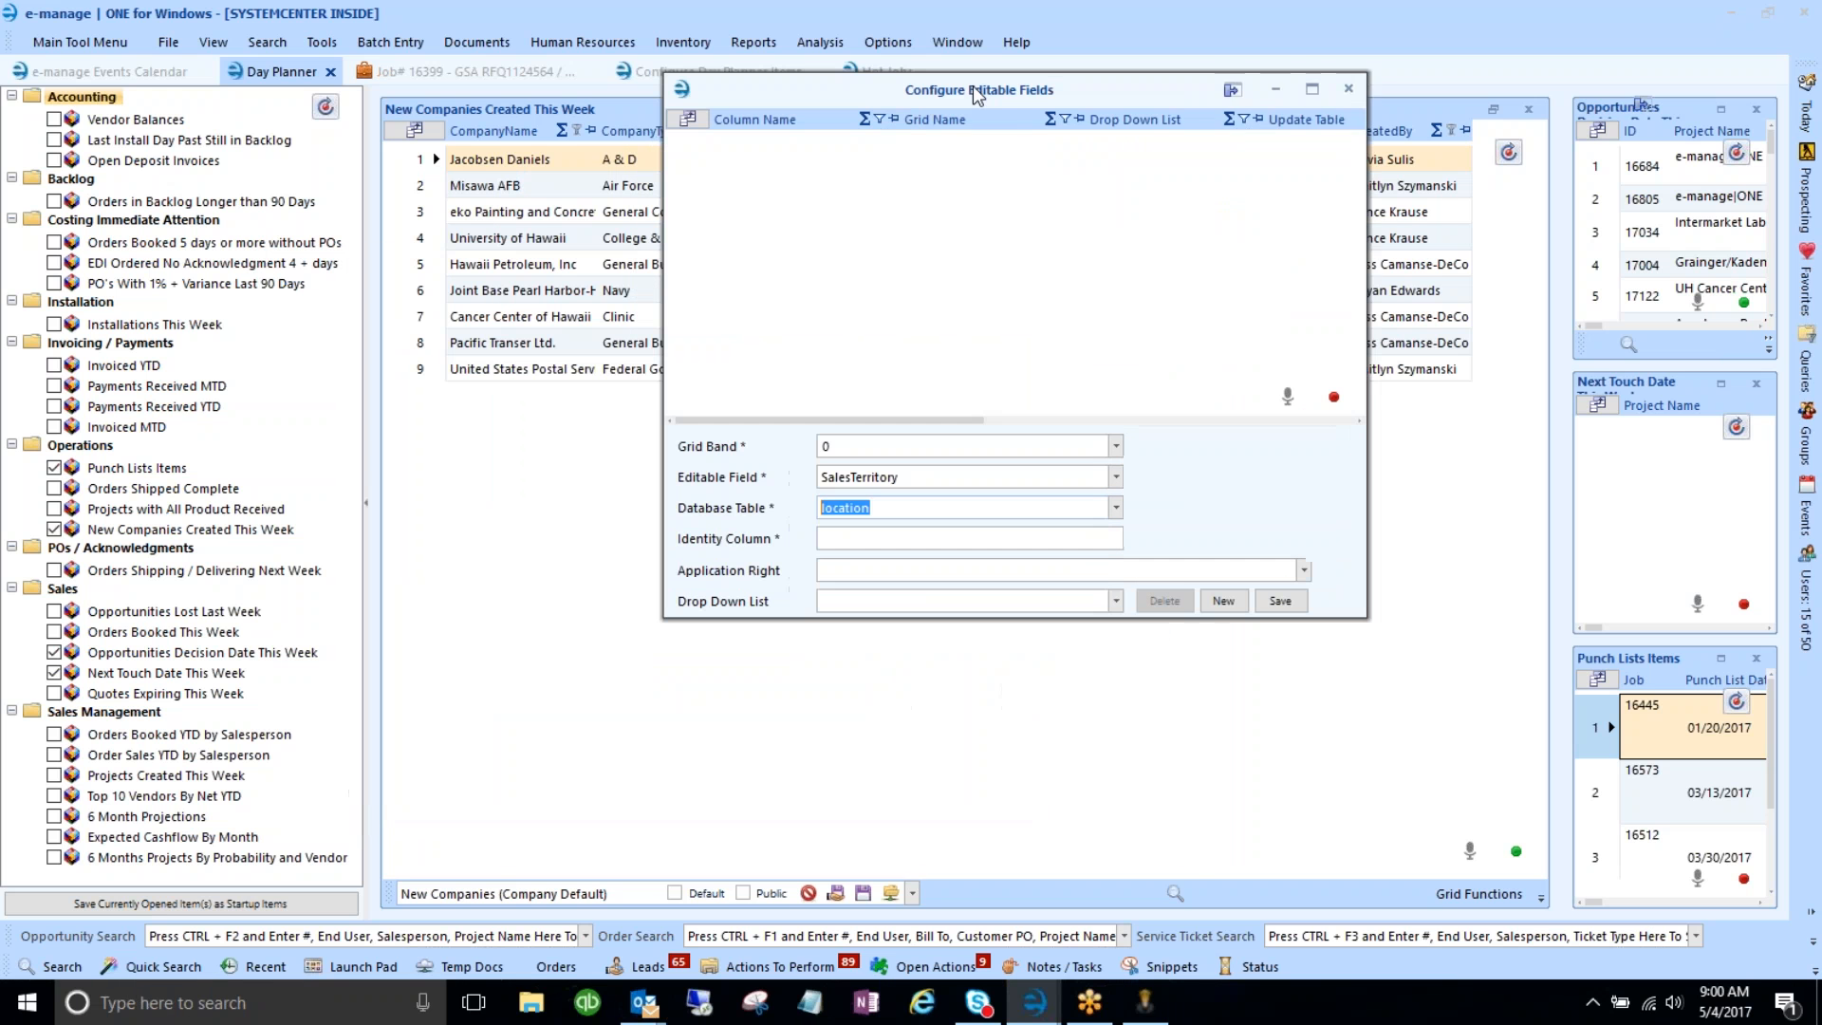
- Search Companies and Contacts for 'systemcenter' and float the results in a wider separate window
left_click(71, 964)
left_click(100, 533)
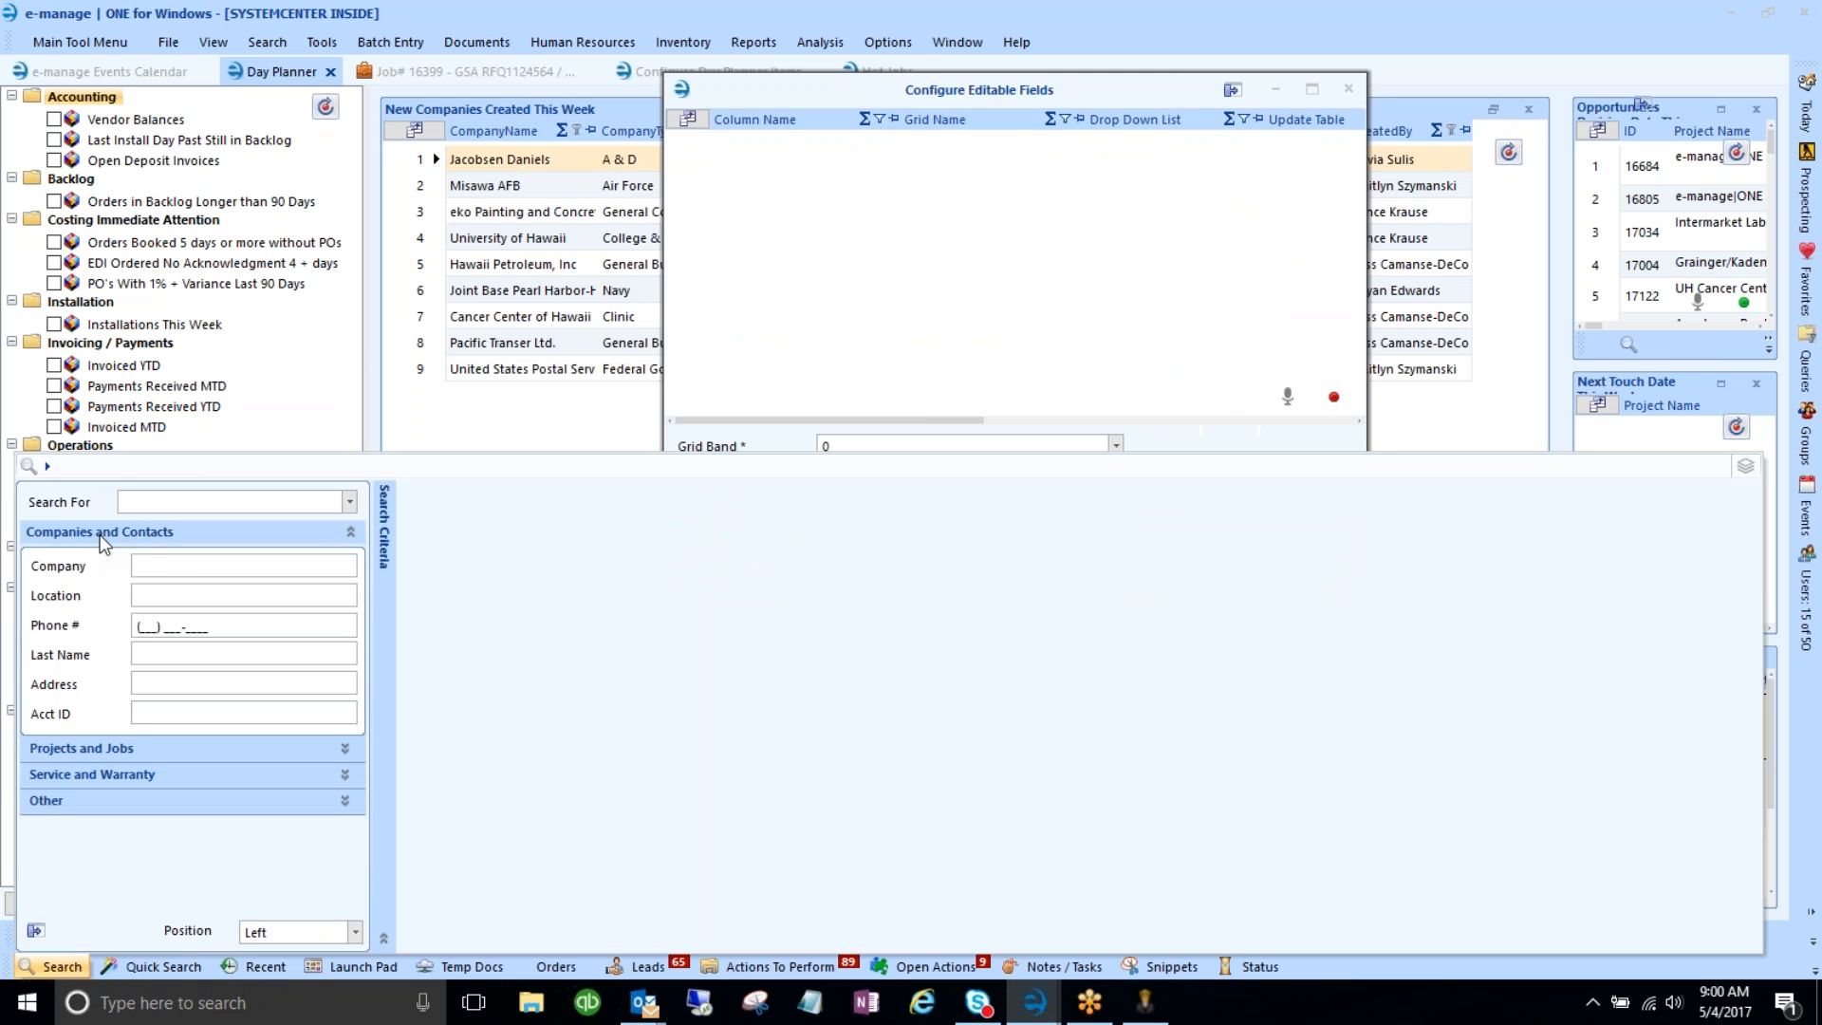
left_click(169, 566)
type("s")
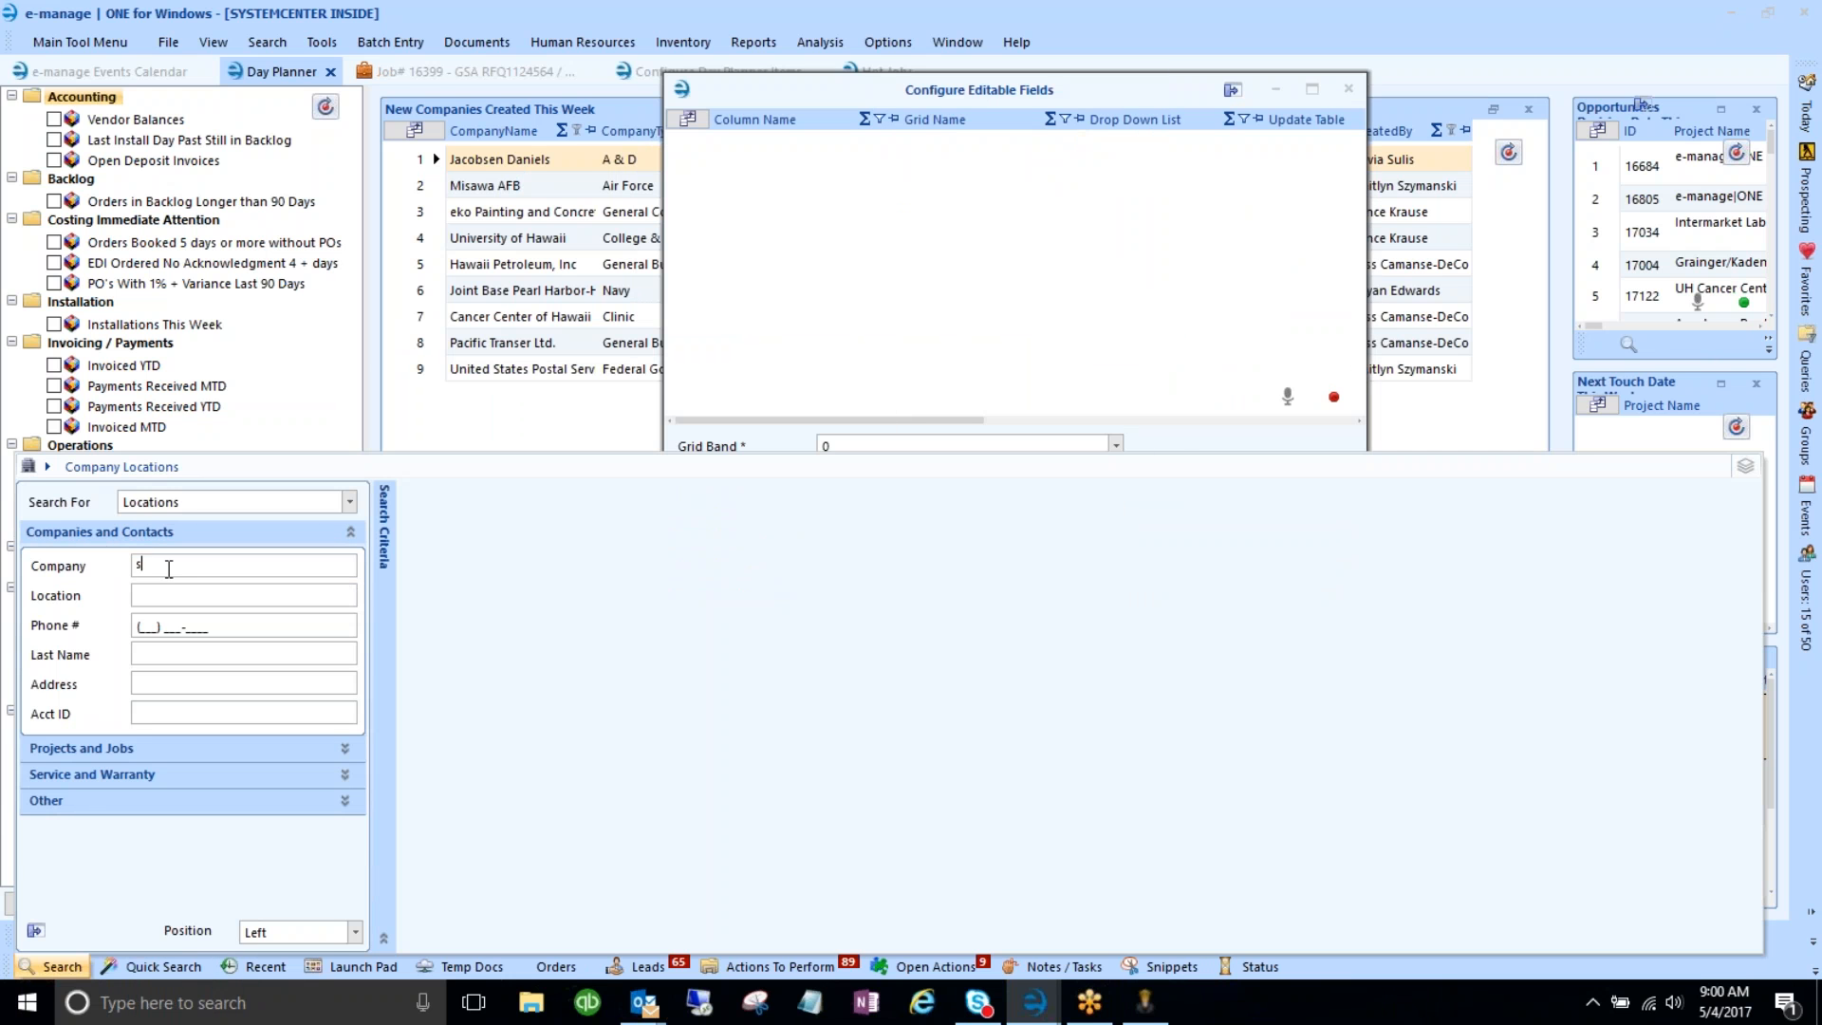
type("ystemcenter")
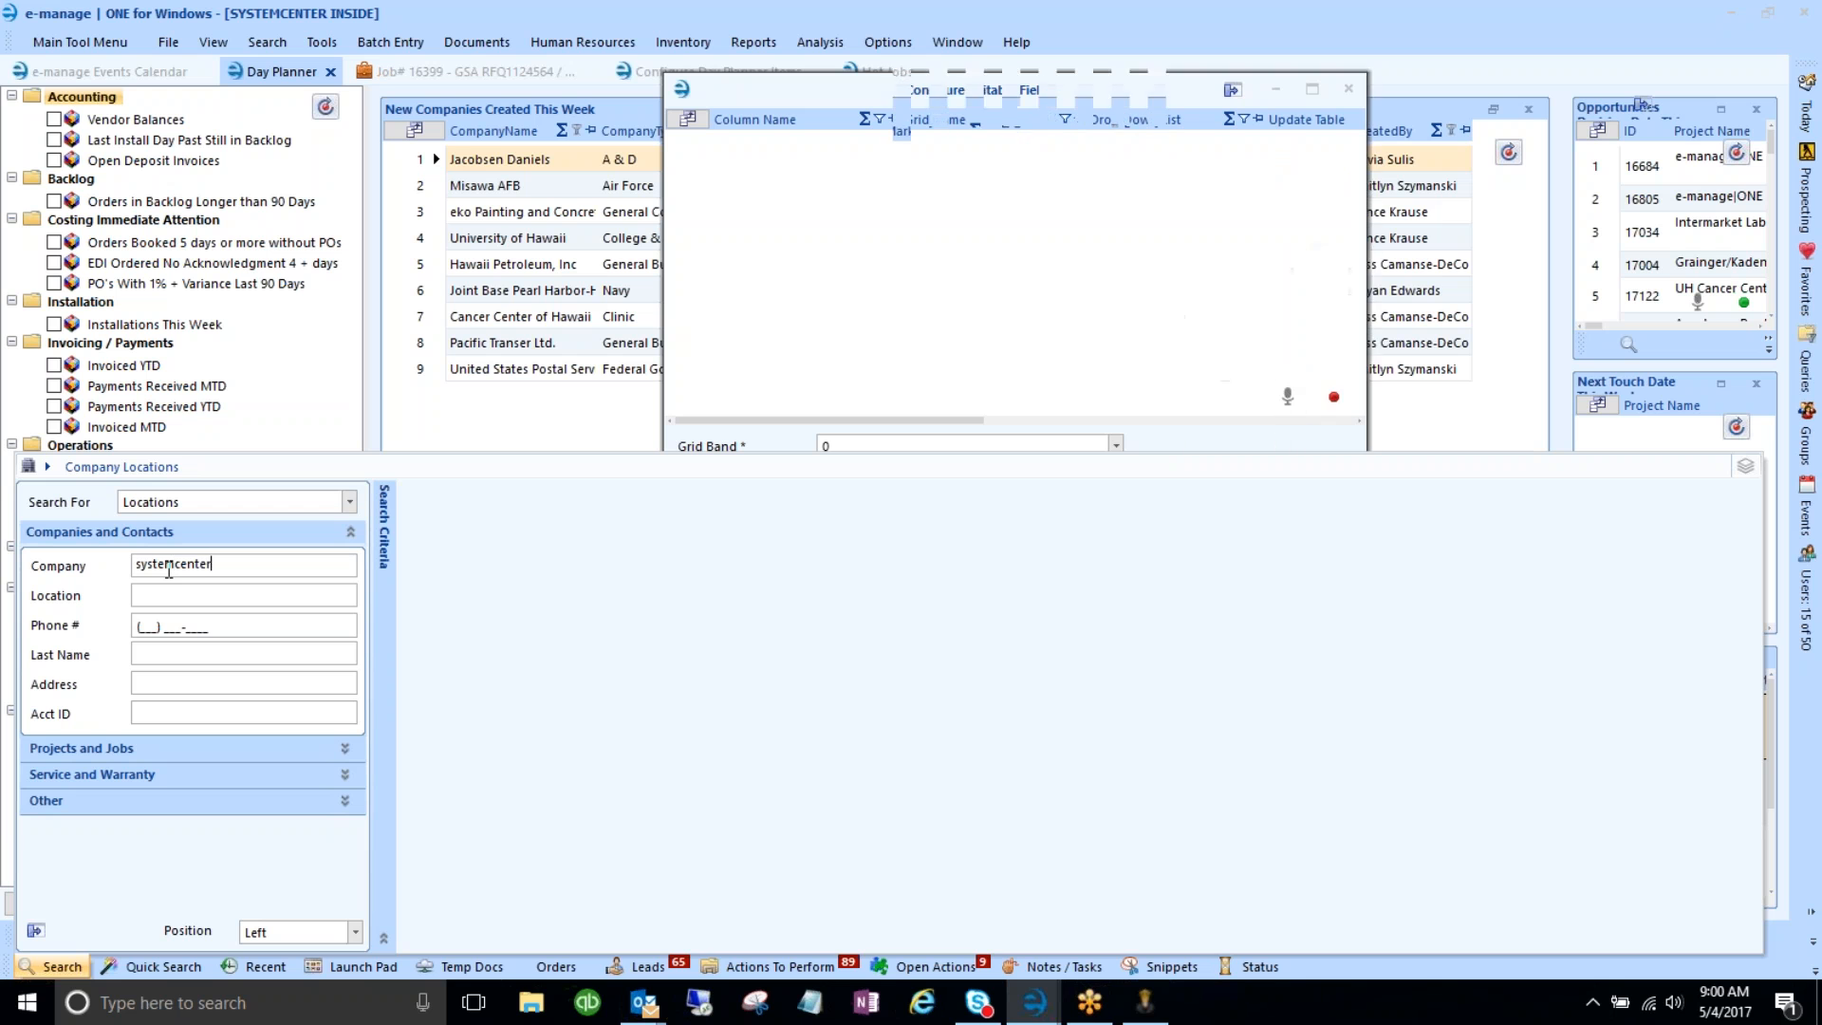
key("Return")
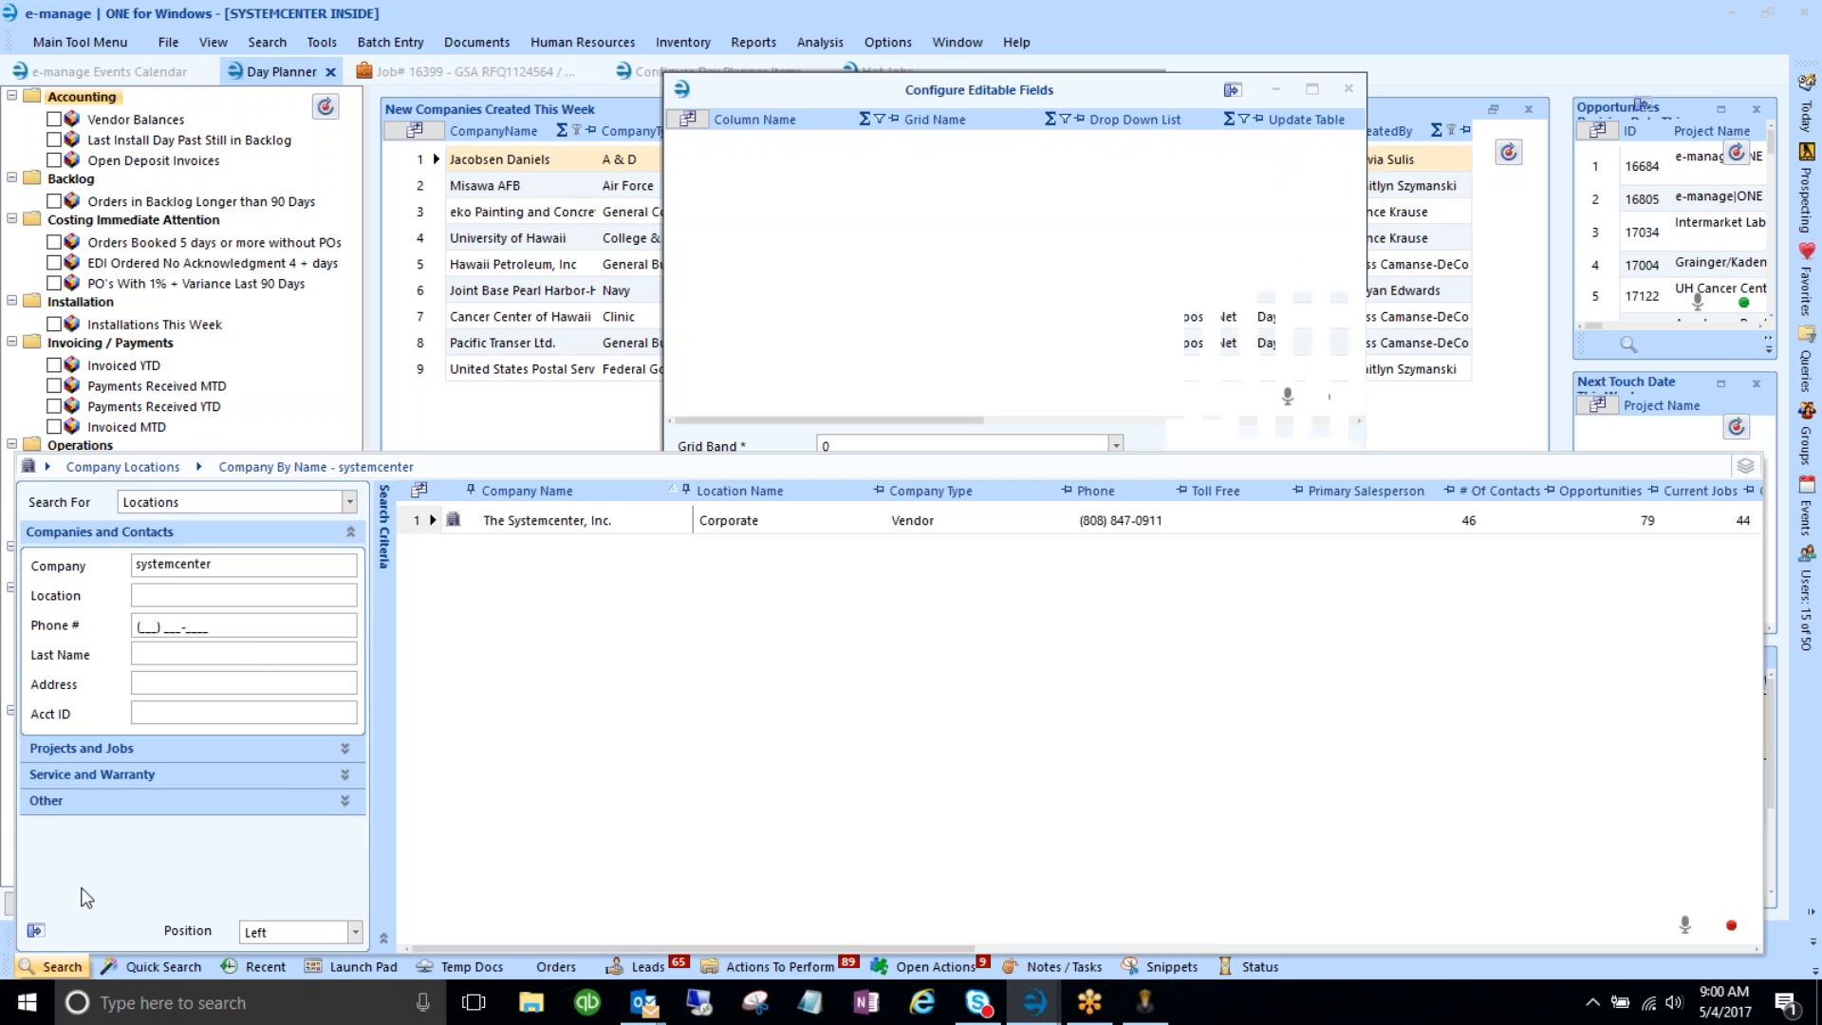
left_click(38, 932)
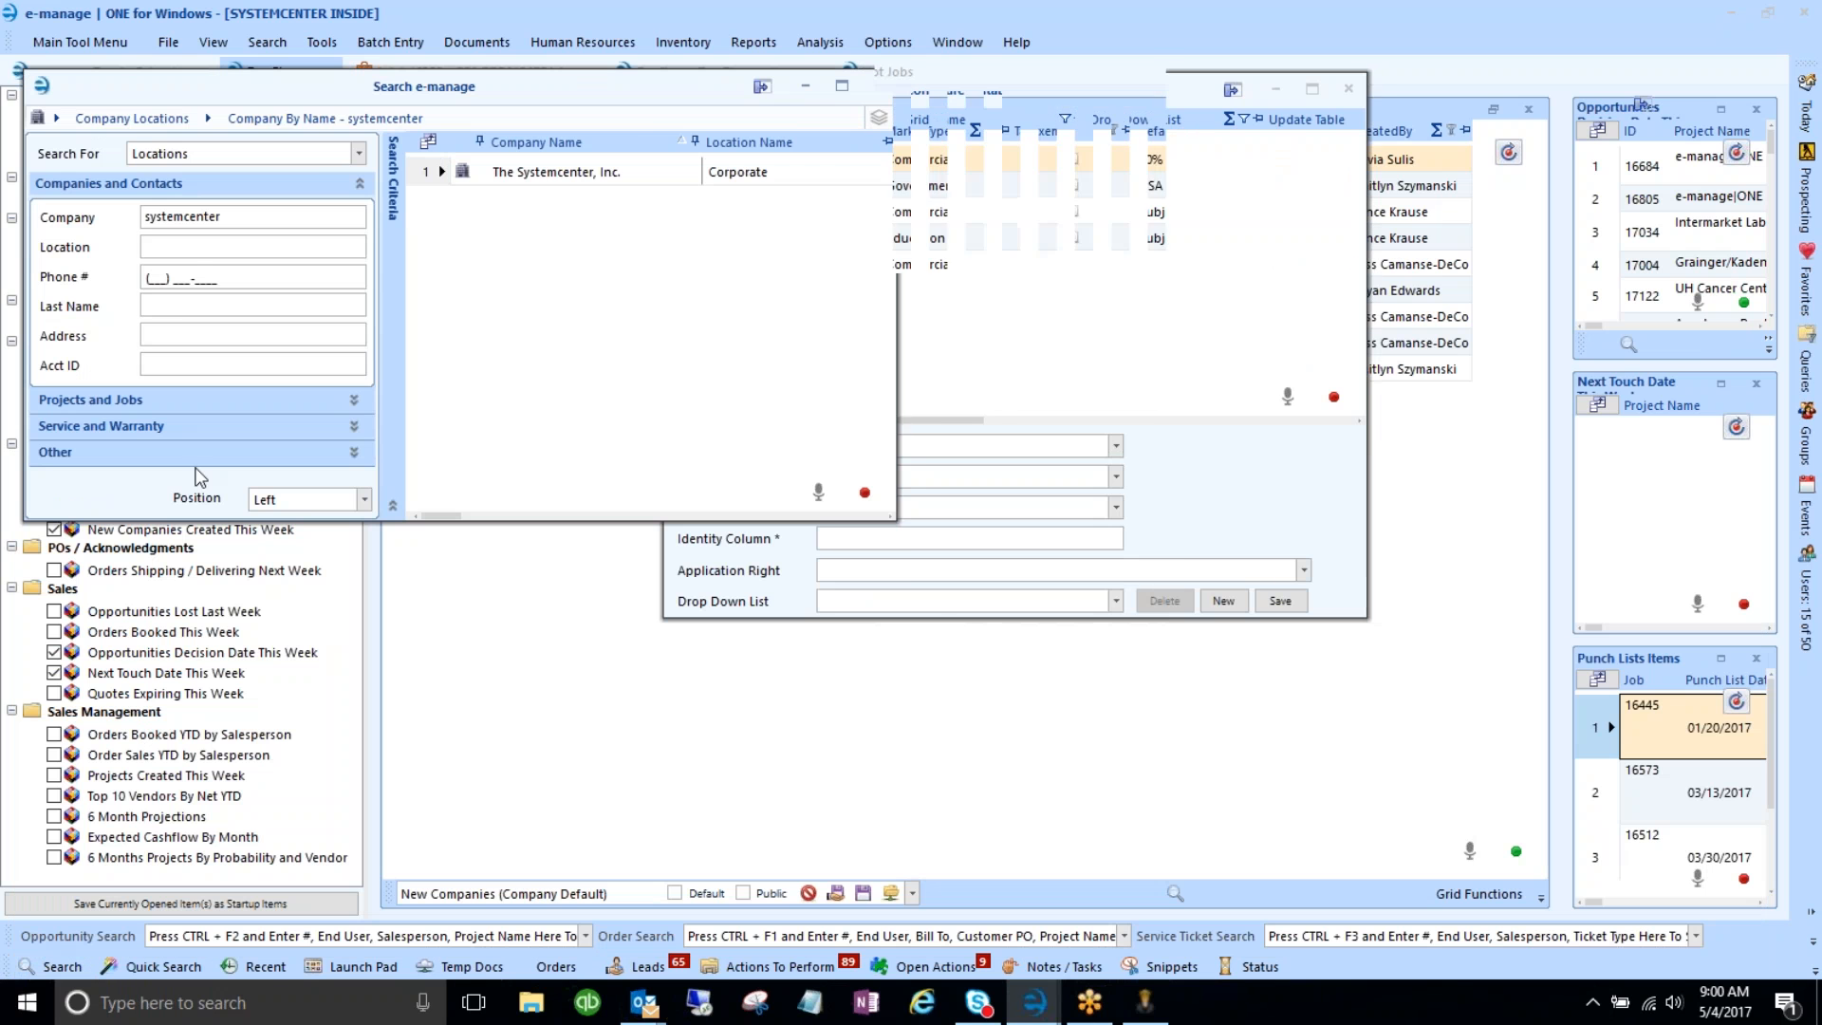
left_click_drag(394, 83, 421, 159)
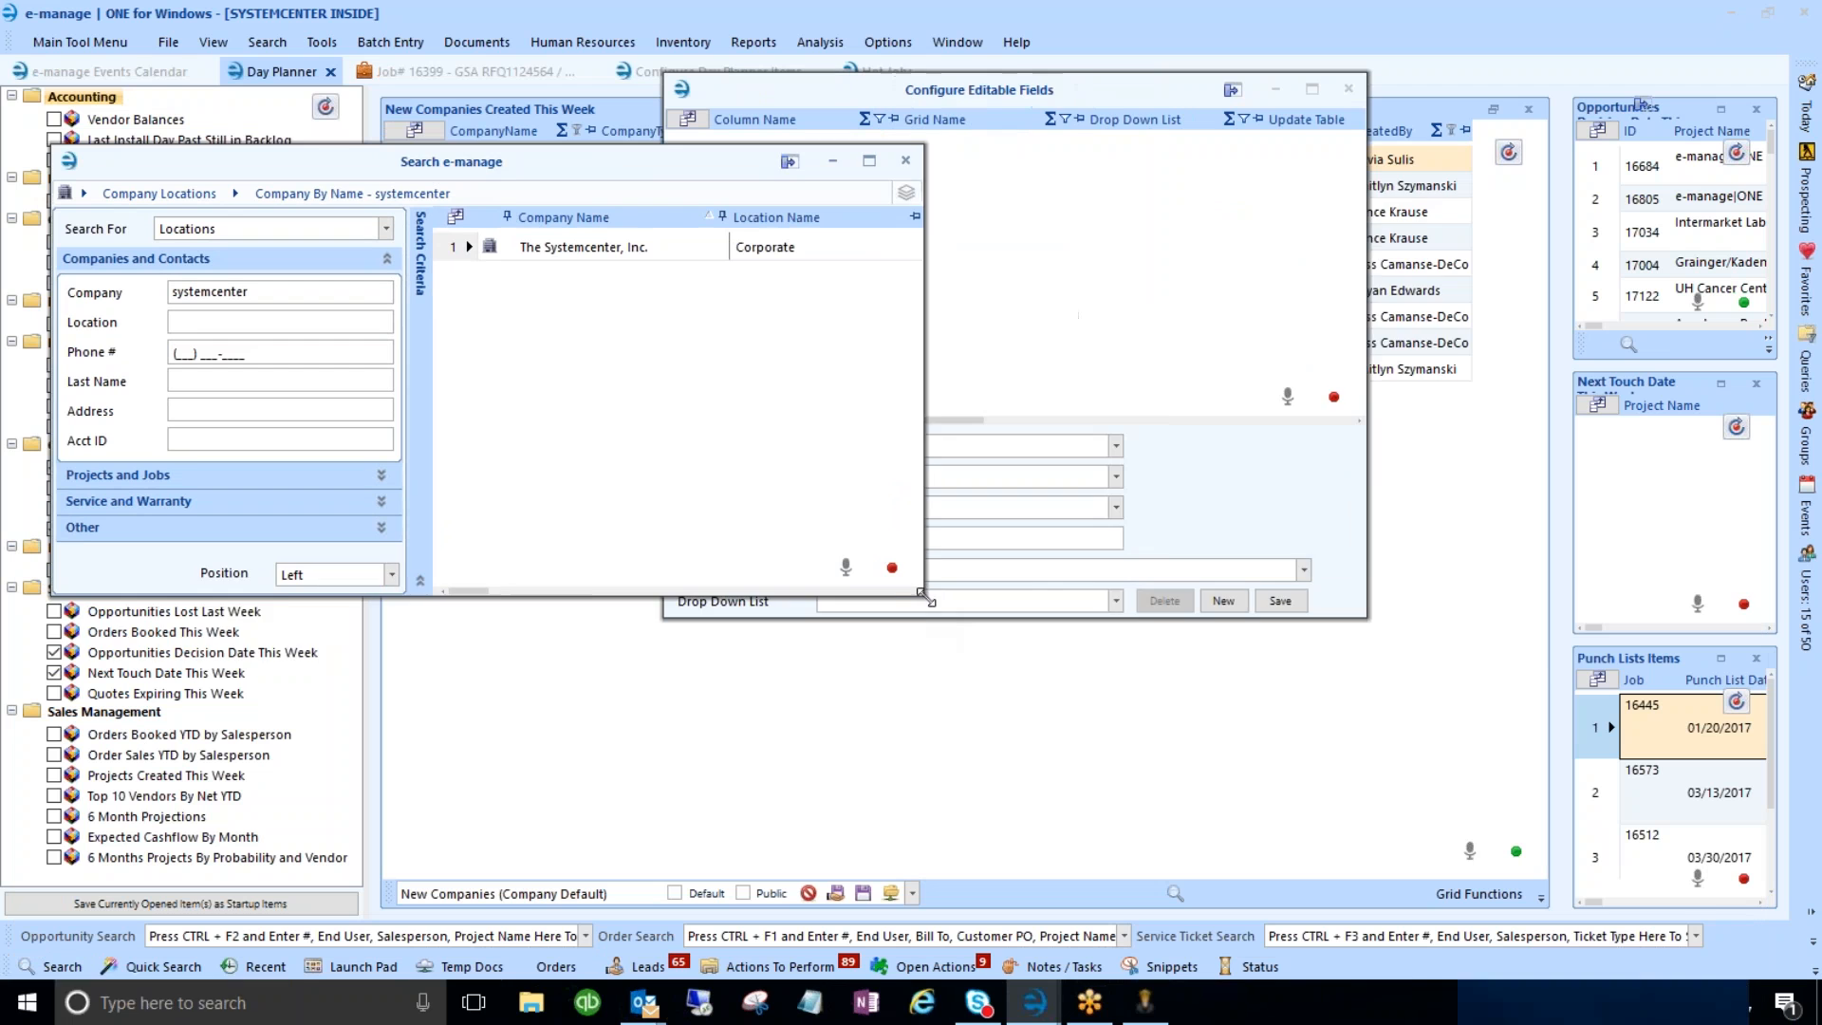
left_click_drag(1413, 660, 1557, 661)
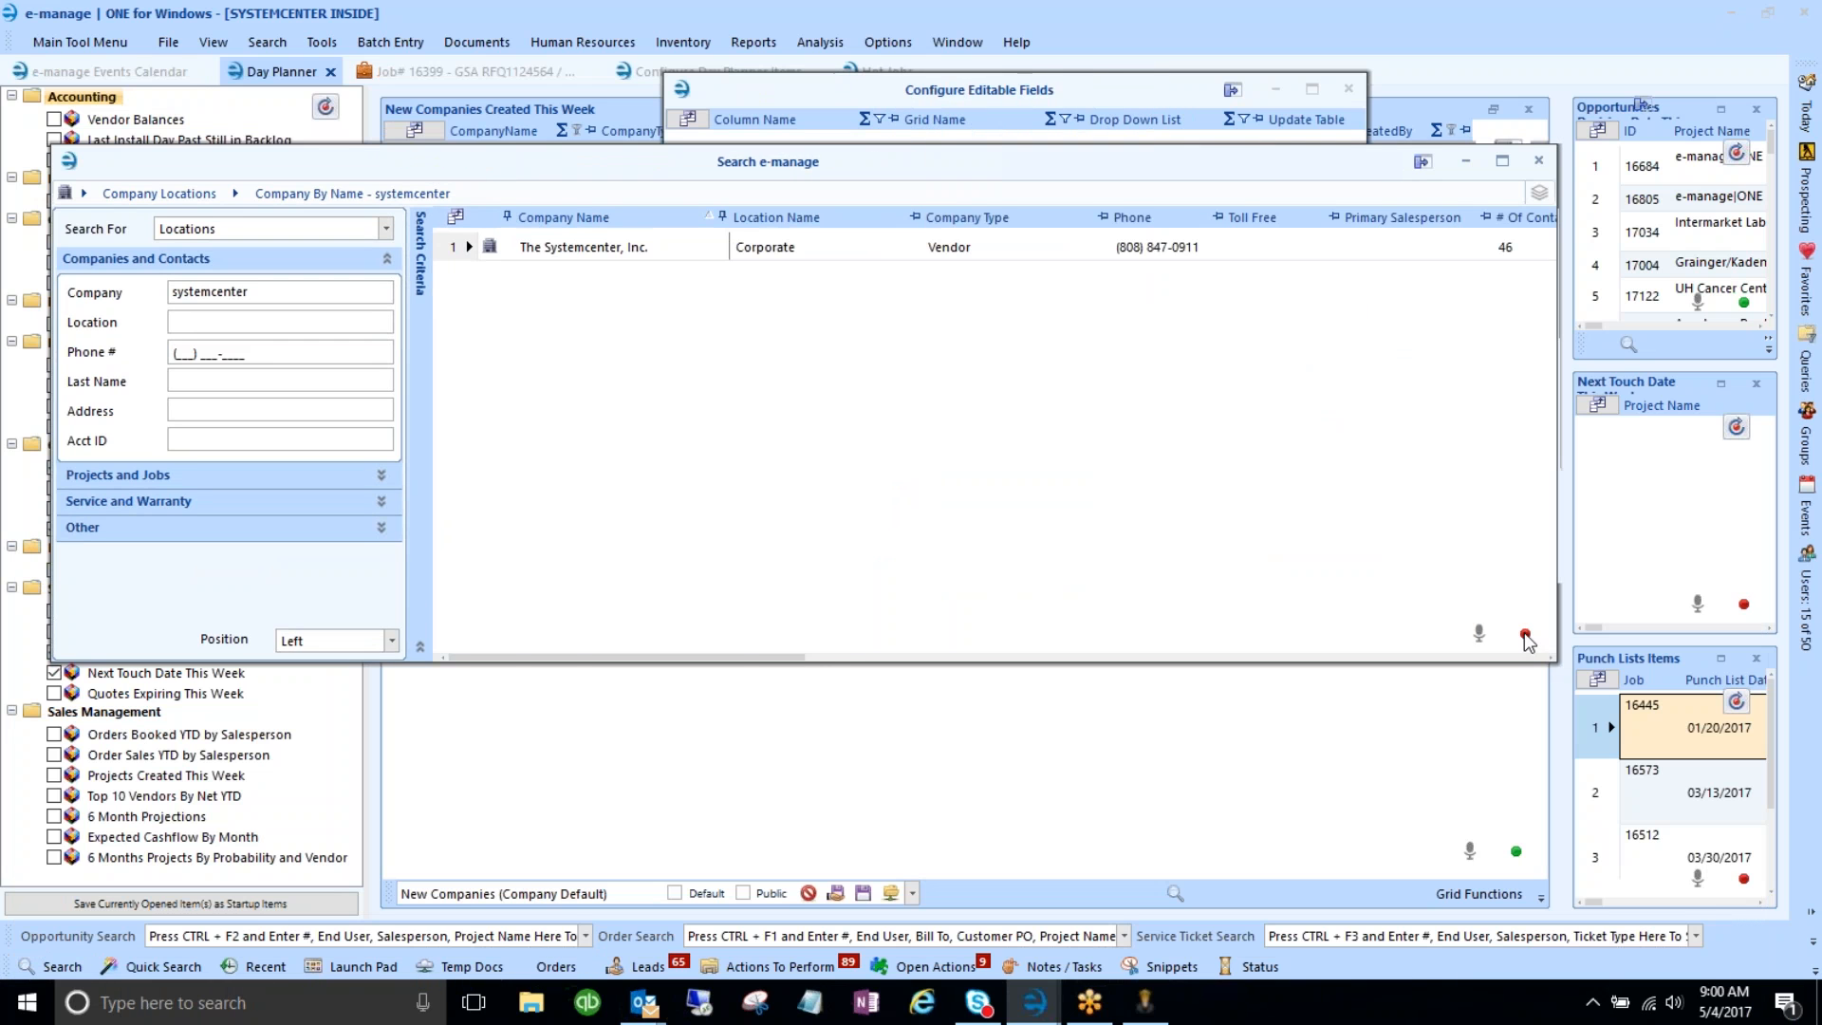
- Check which table the search grid's editable fields update, then close those settings
left_click(1507, 656)
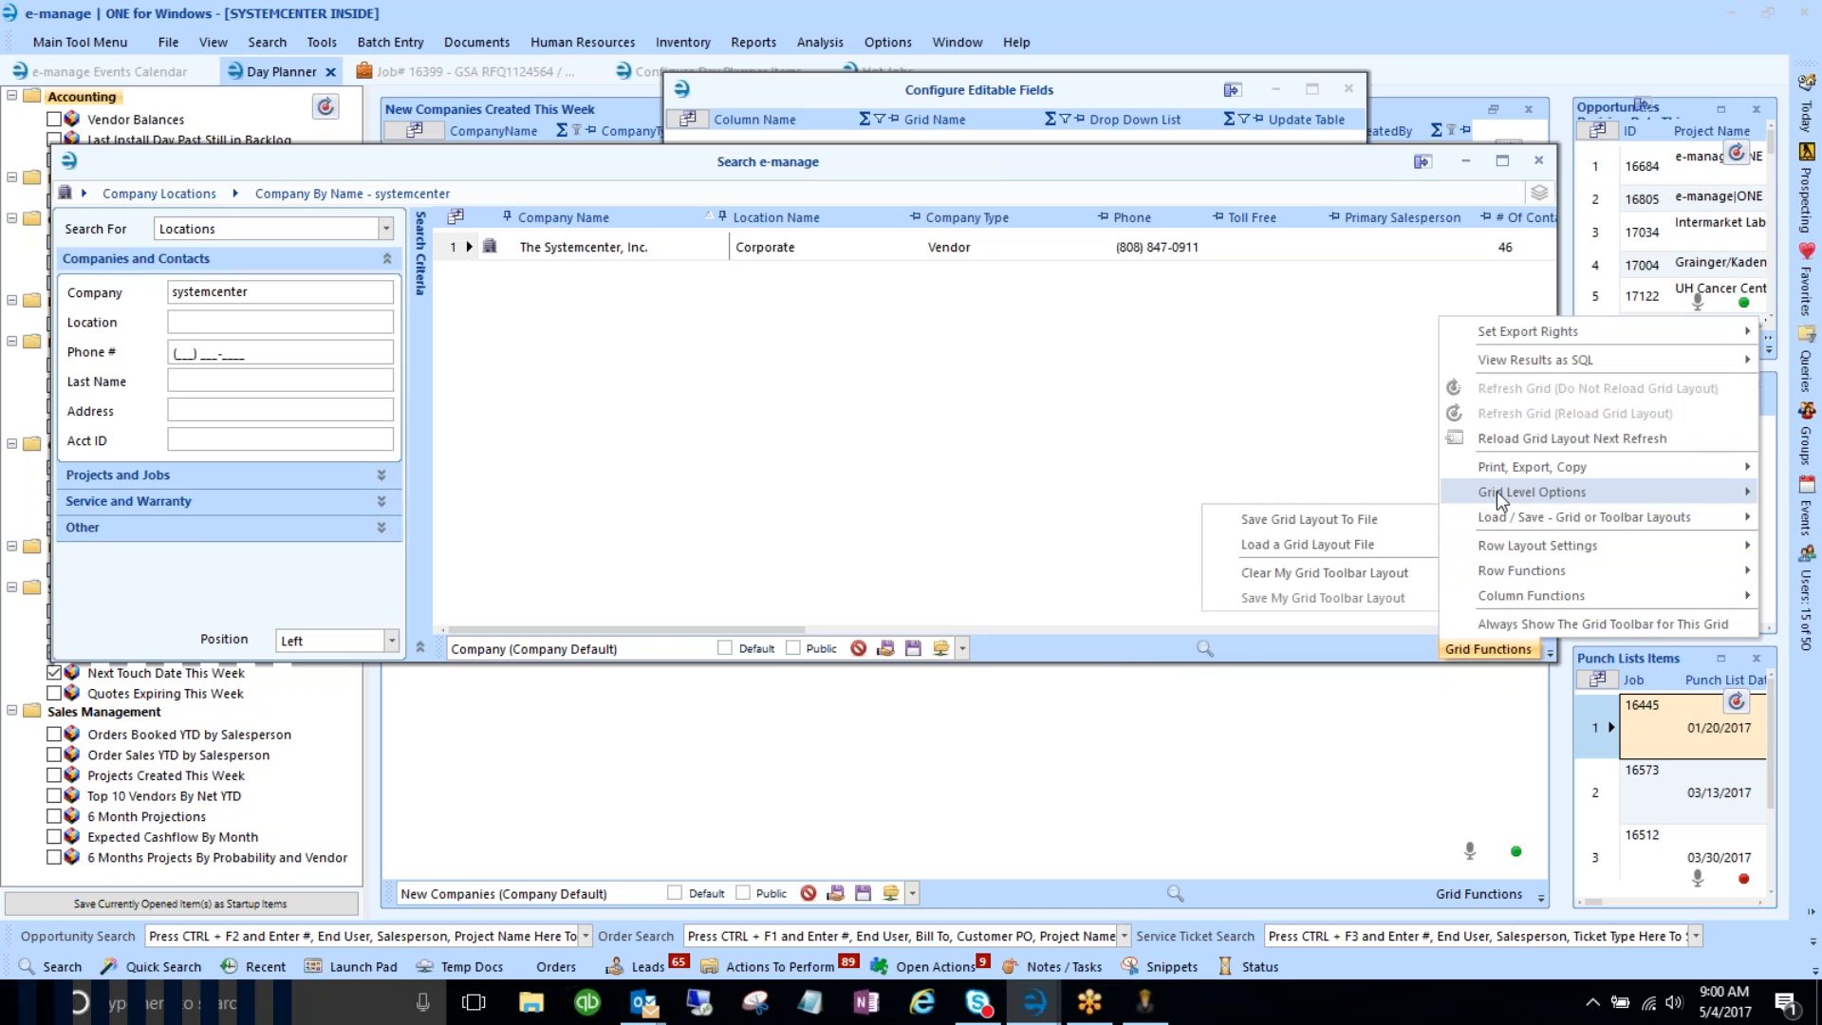
mouse_move(1496, 492)
left_click(1319, 651)
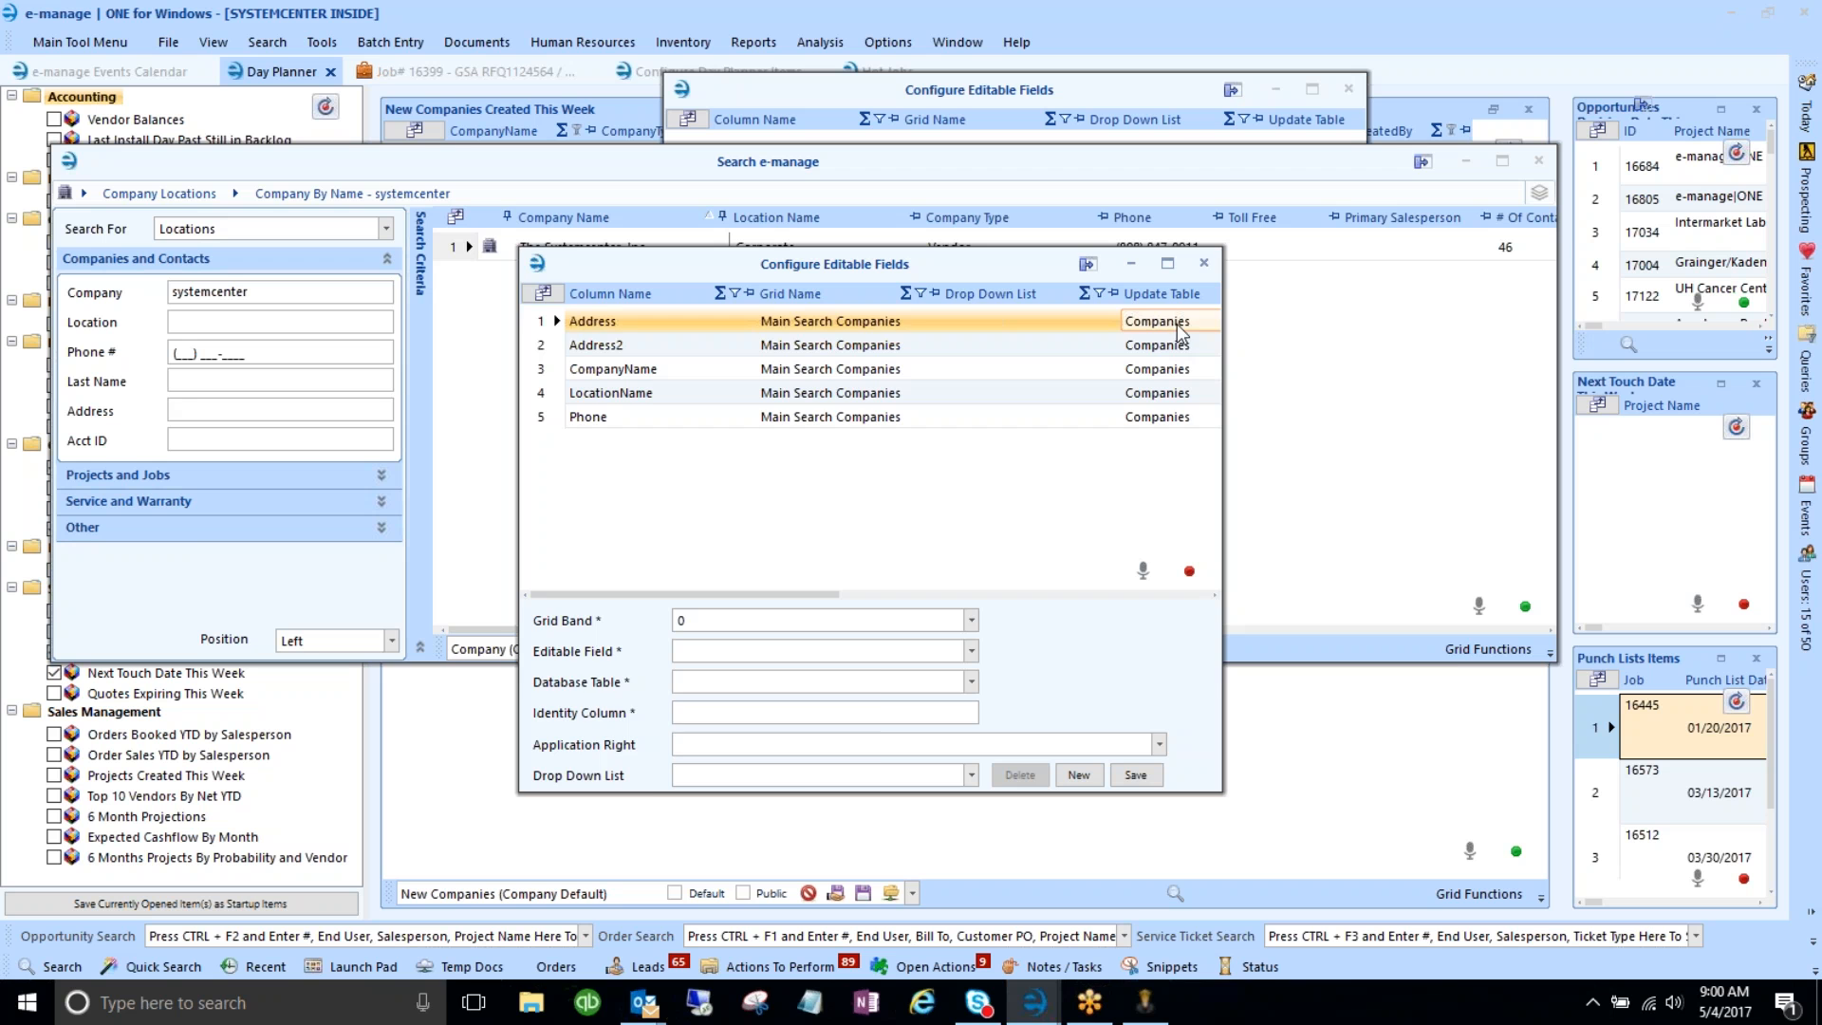
left_click(1203, 263)
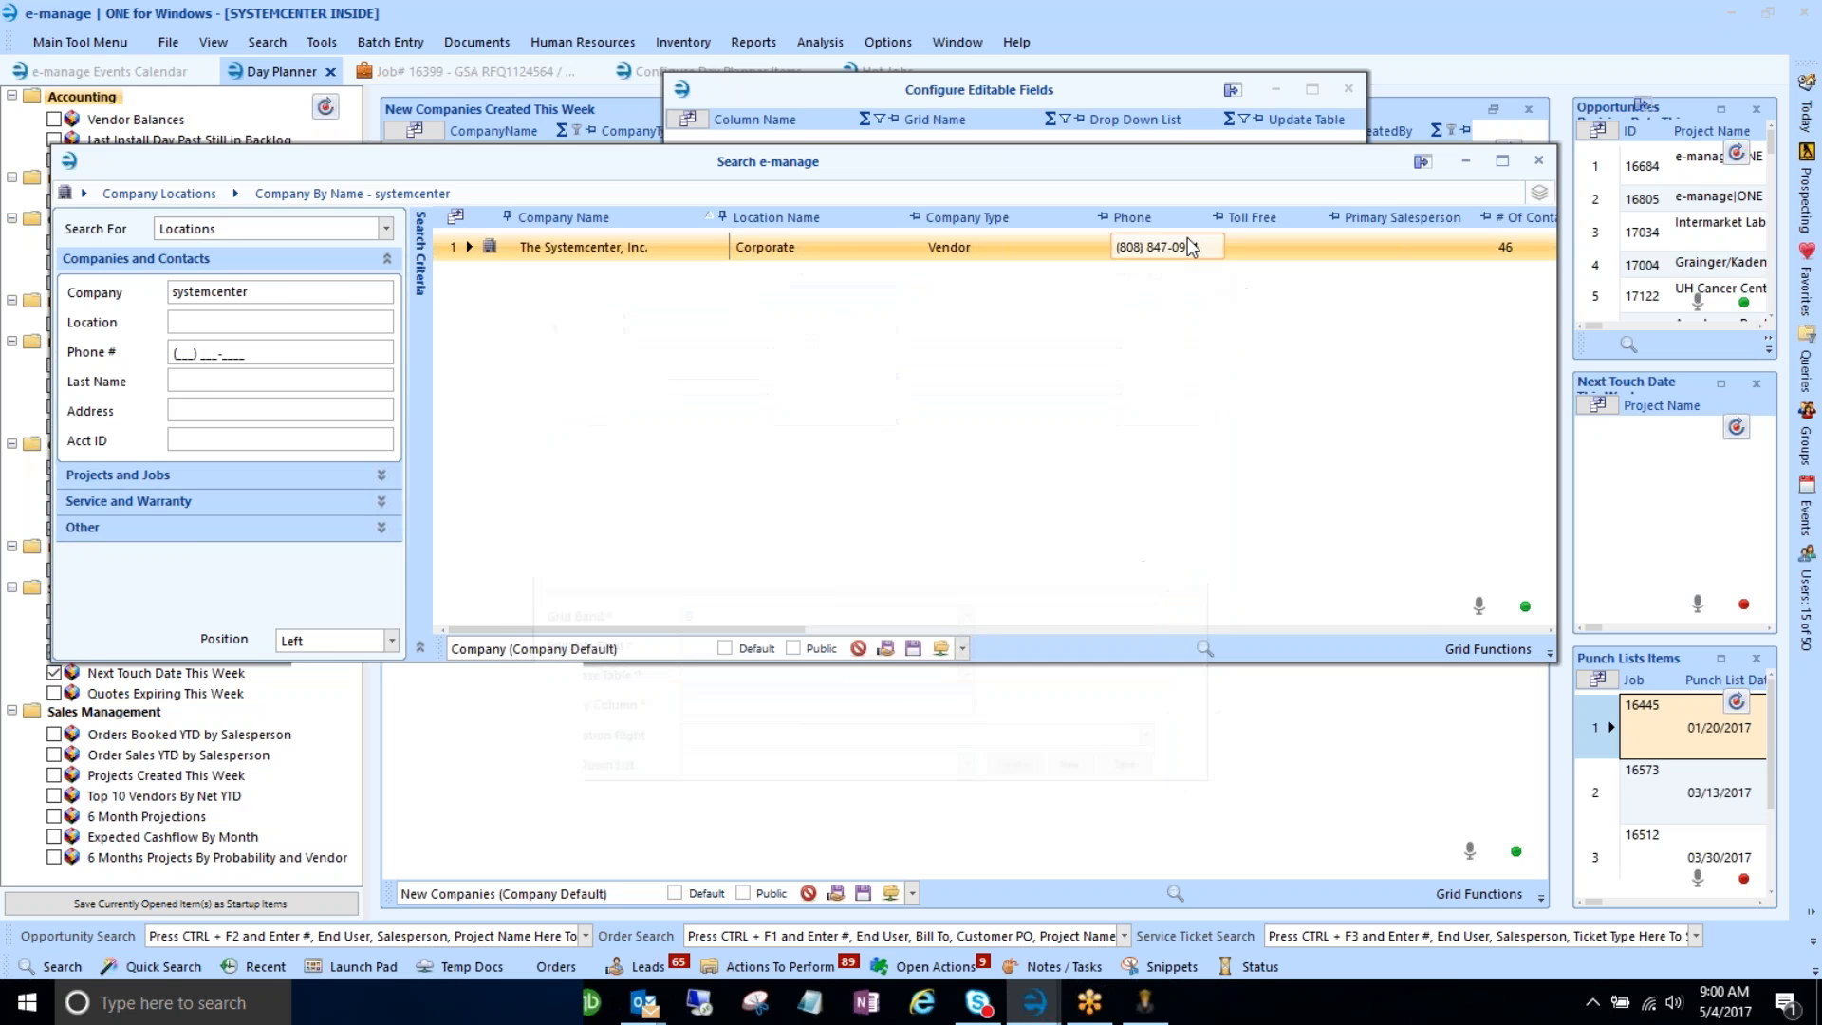
- Point the SalesTerritory editable field at the Companies table with the Sales Territories dropdown, and save it
left_click(1538, 160)
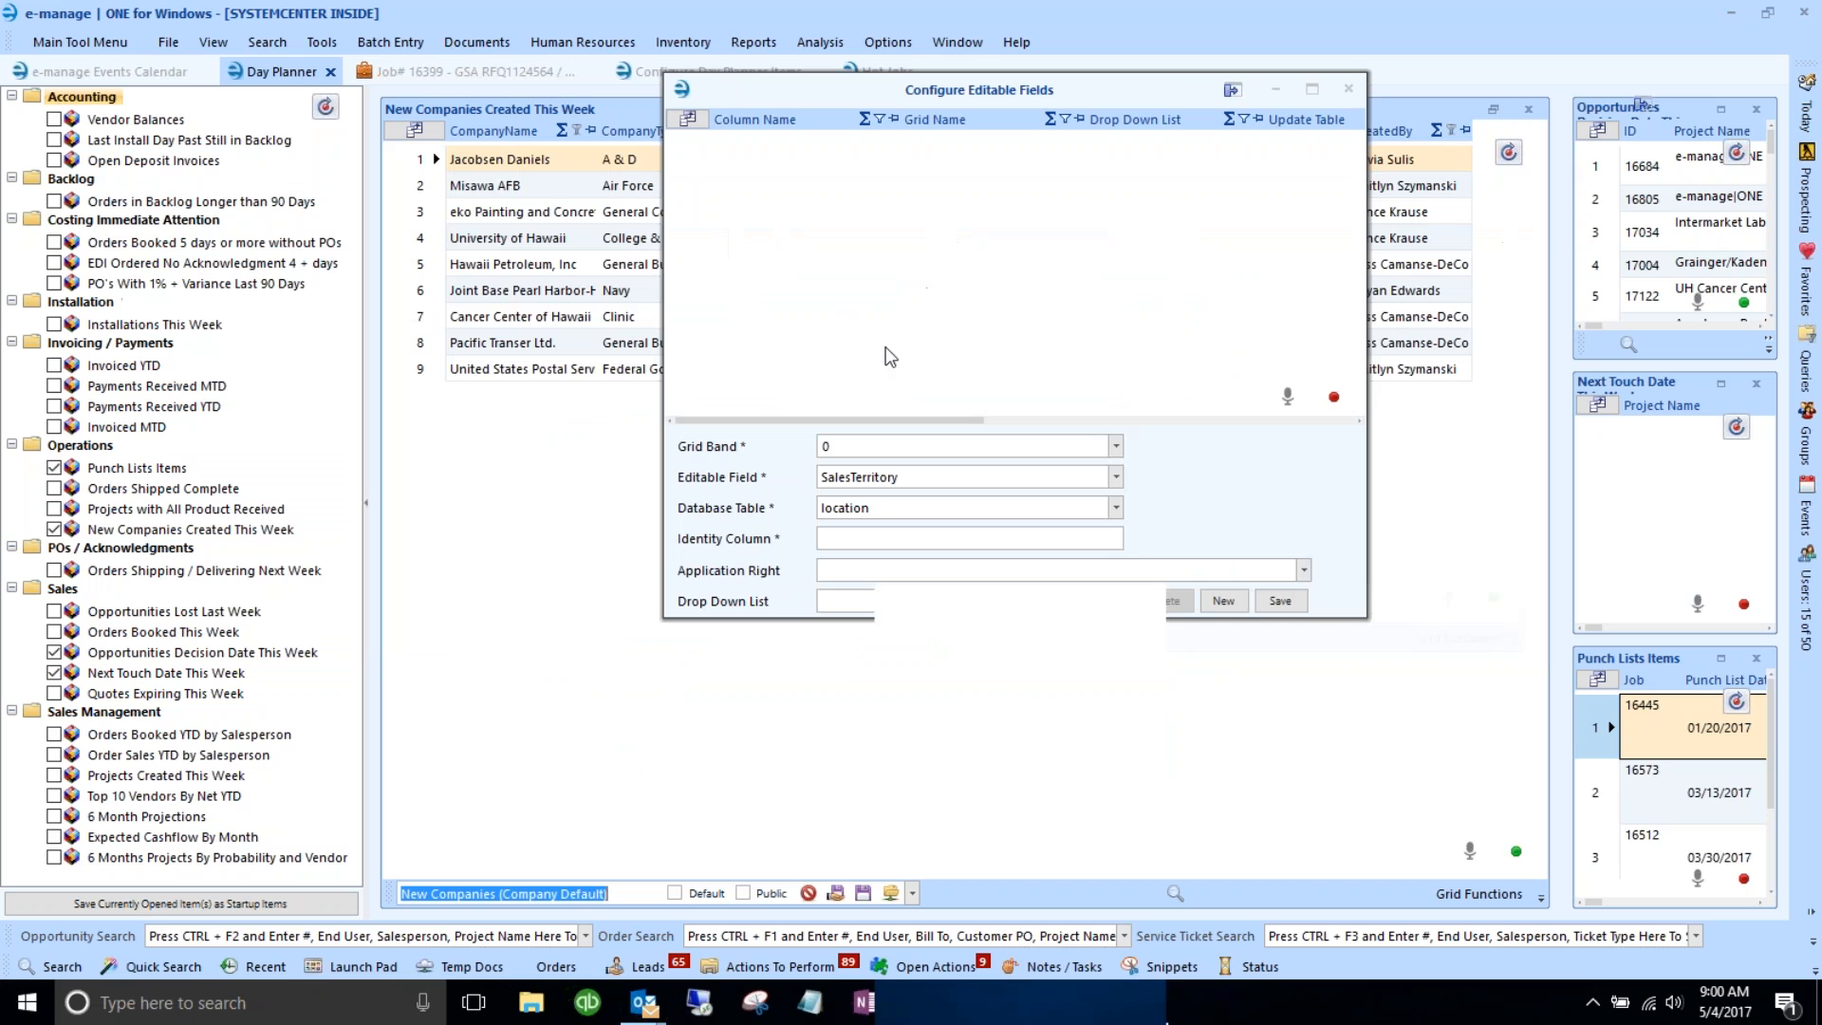
double_click(891, 508)
type("compani")
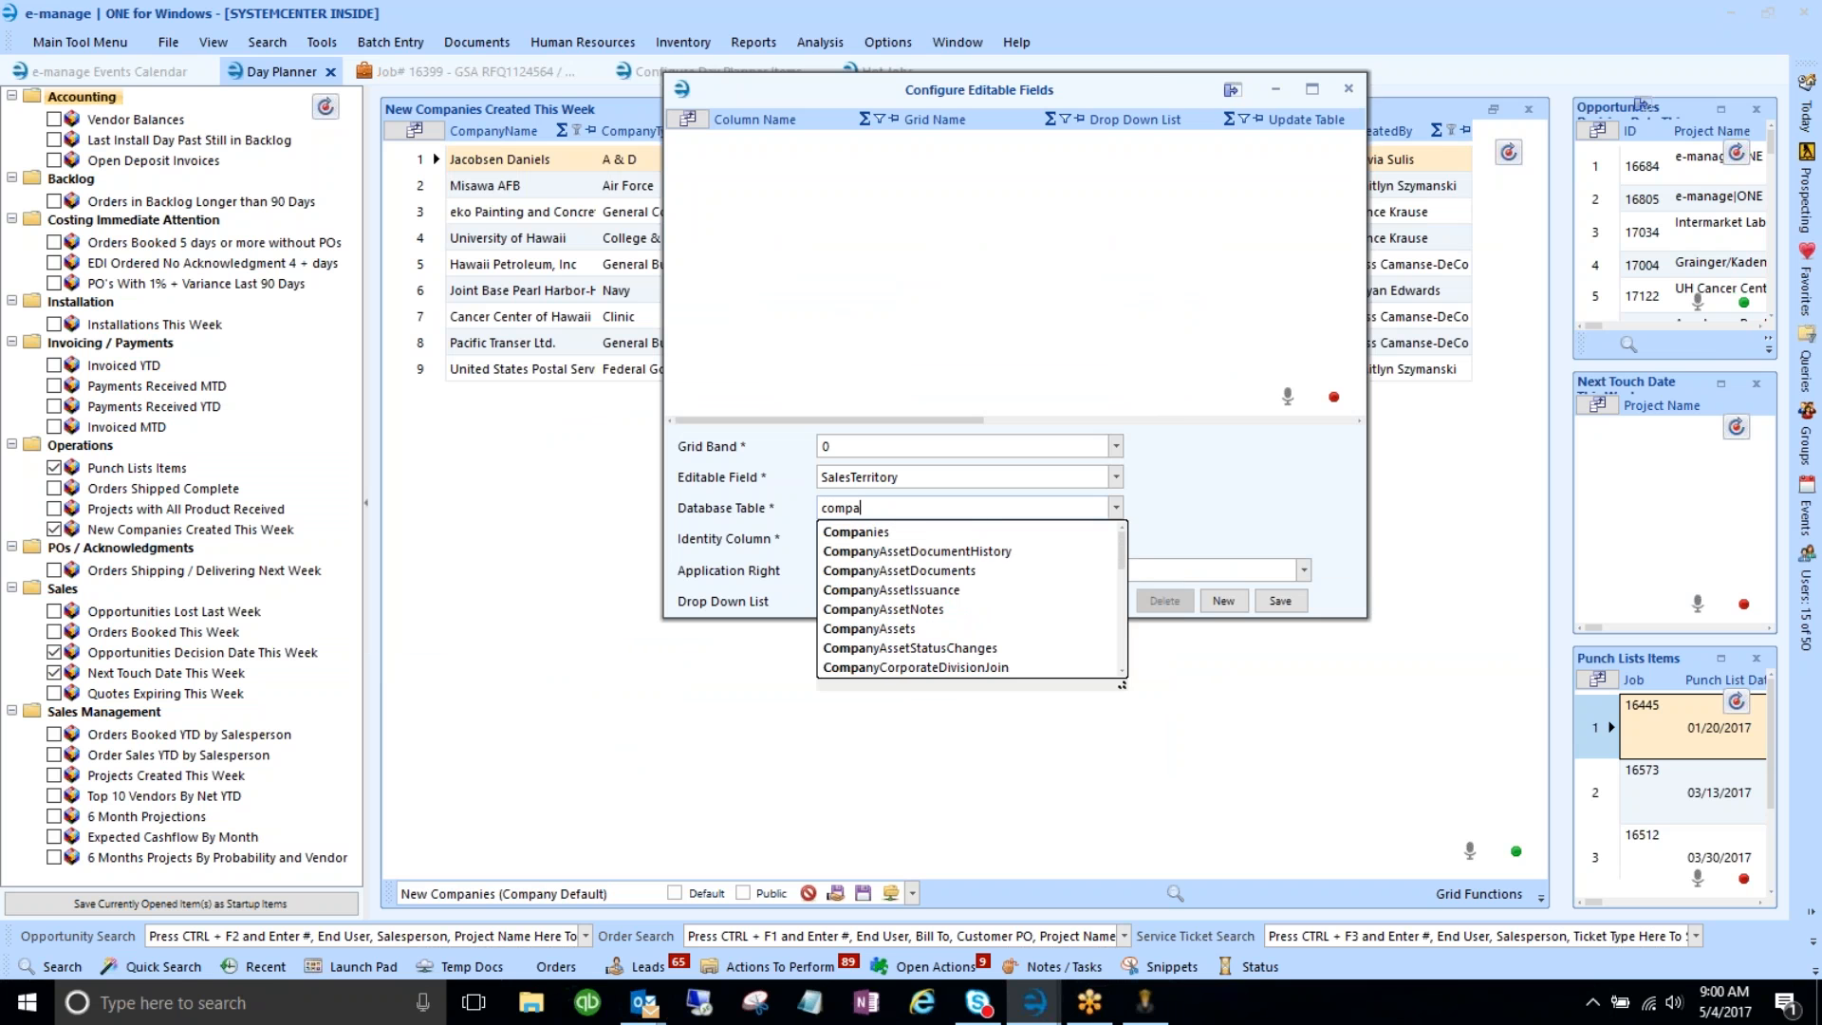
left_click(822, 531)
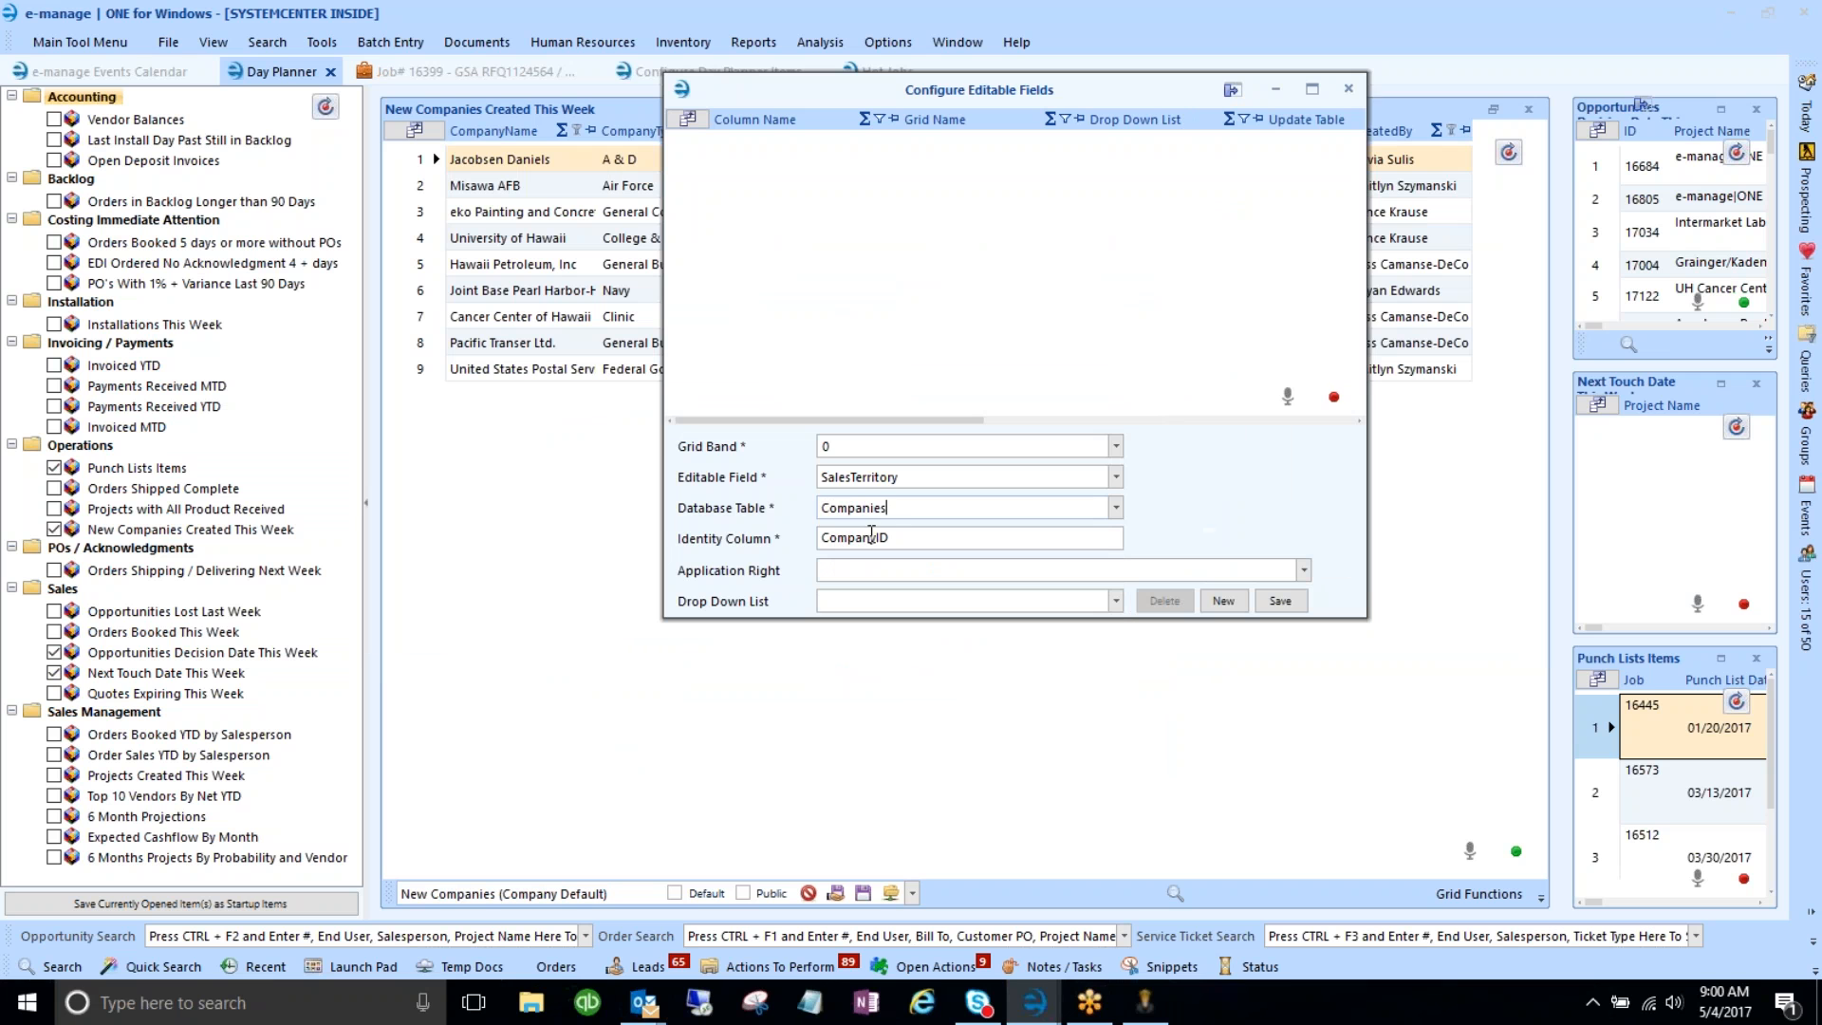
left_click_drag(883, 95, 759, 369)
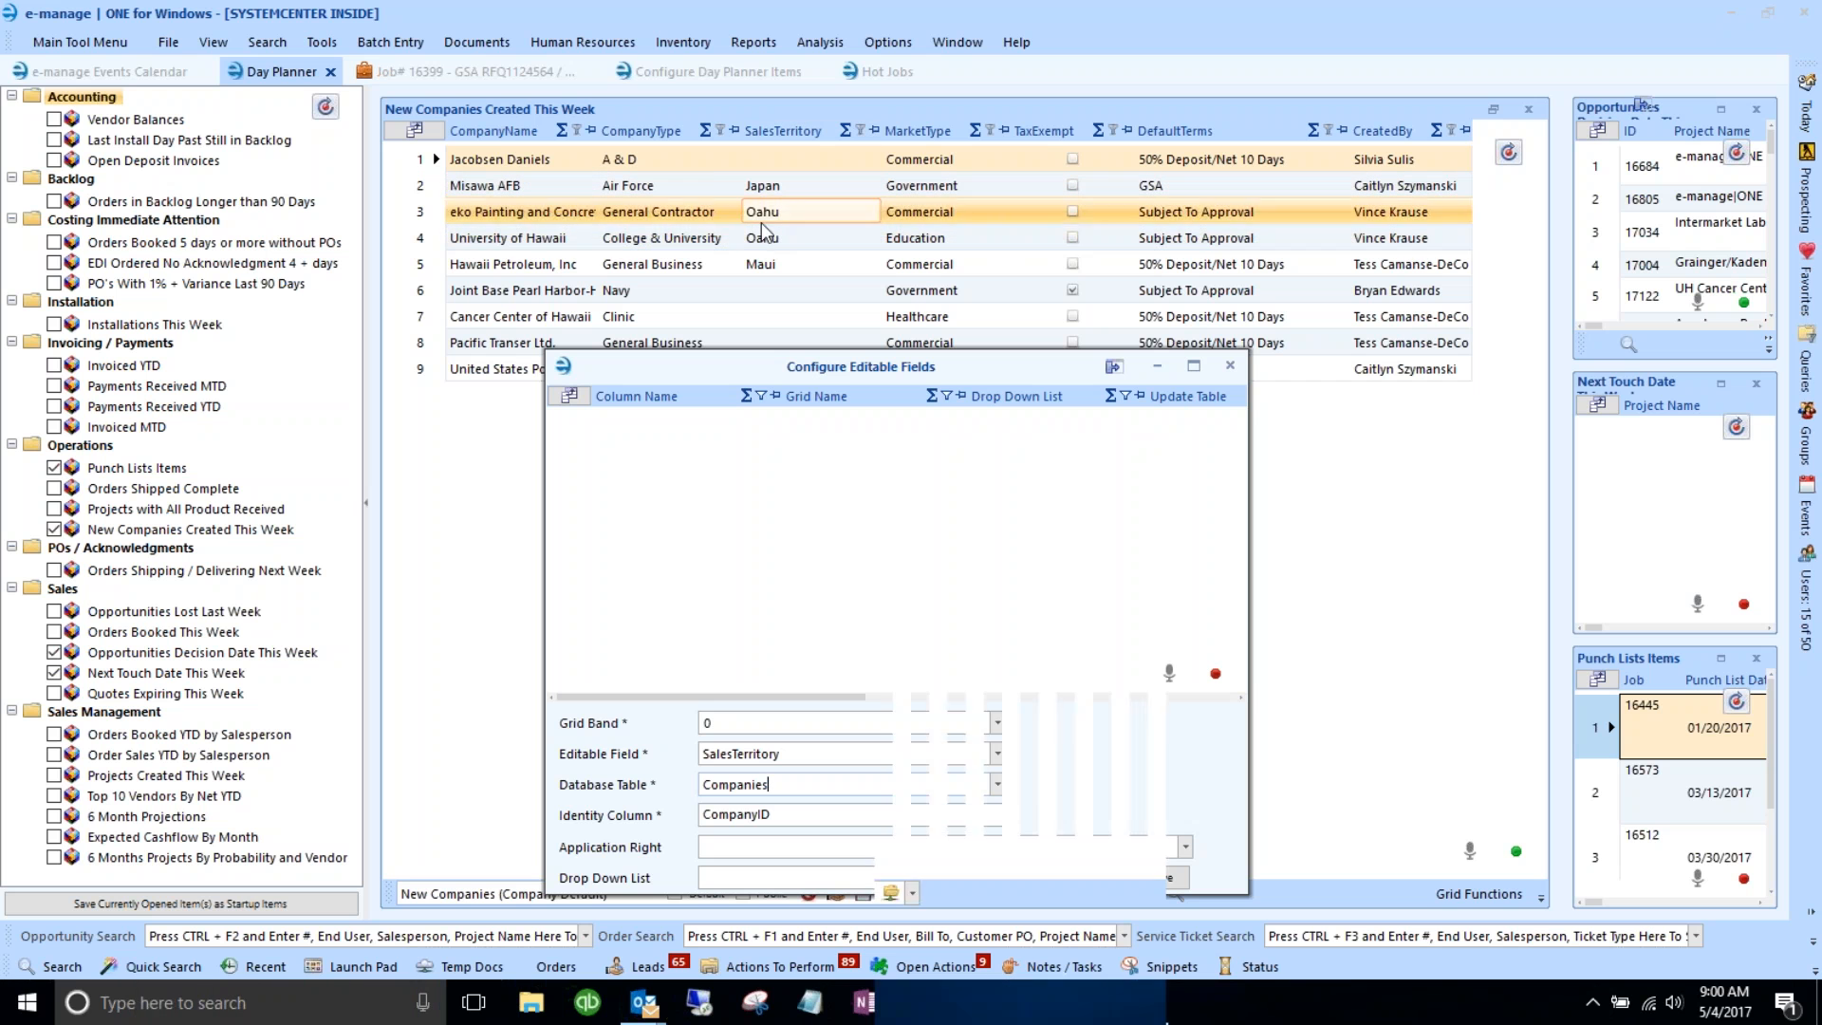
left_click_drag(818, 373, 800, 213)
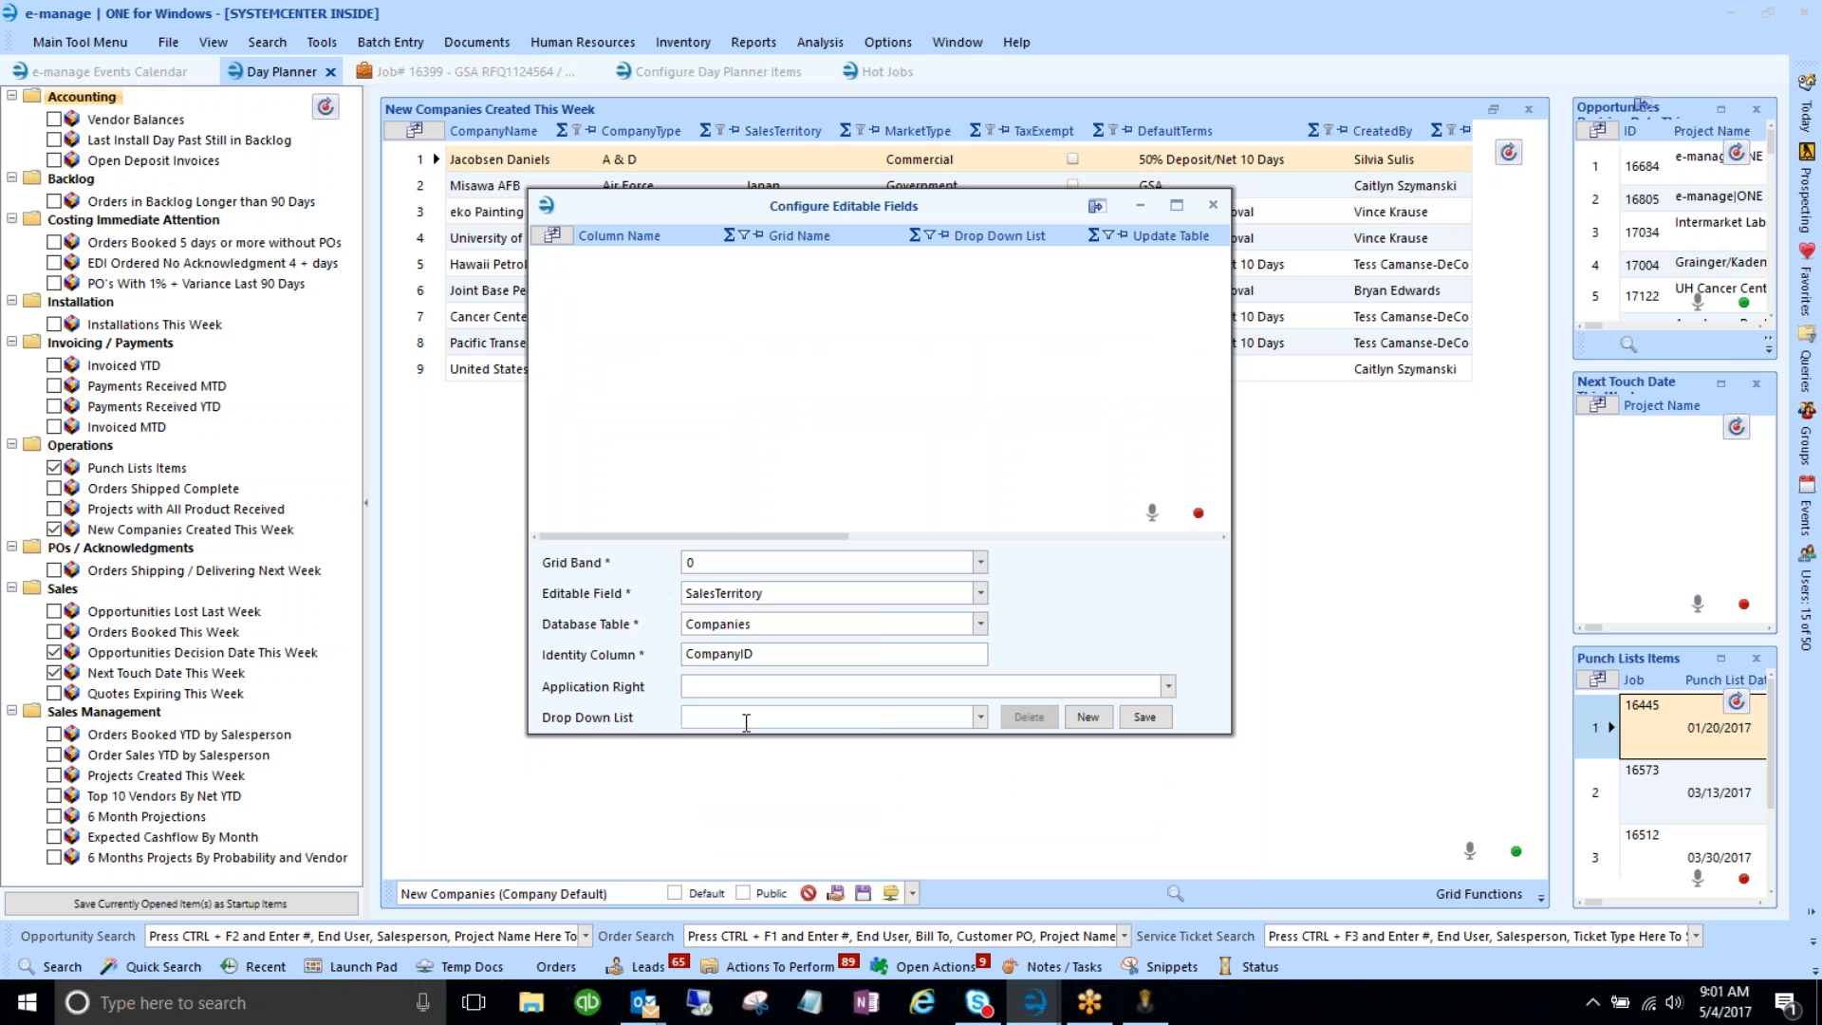
type("sales")
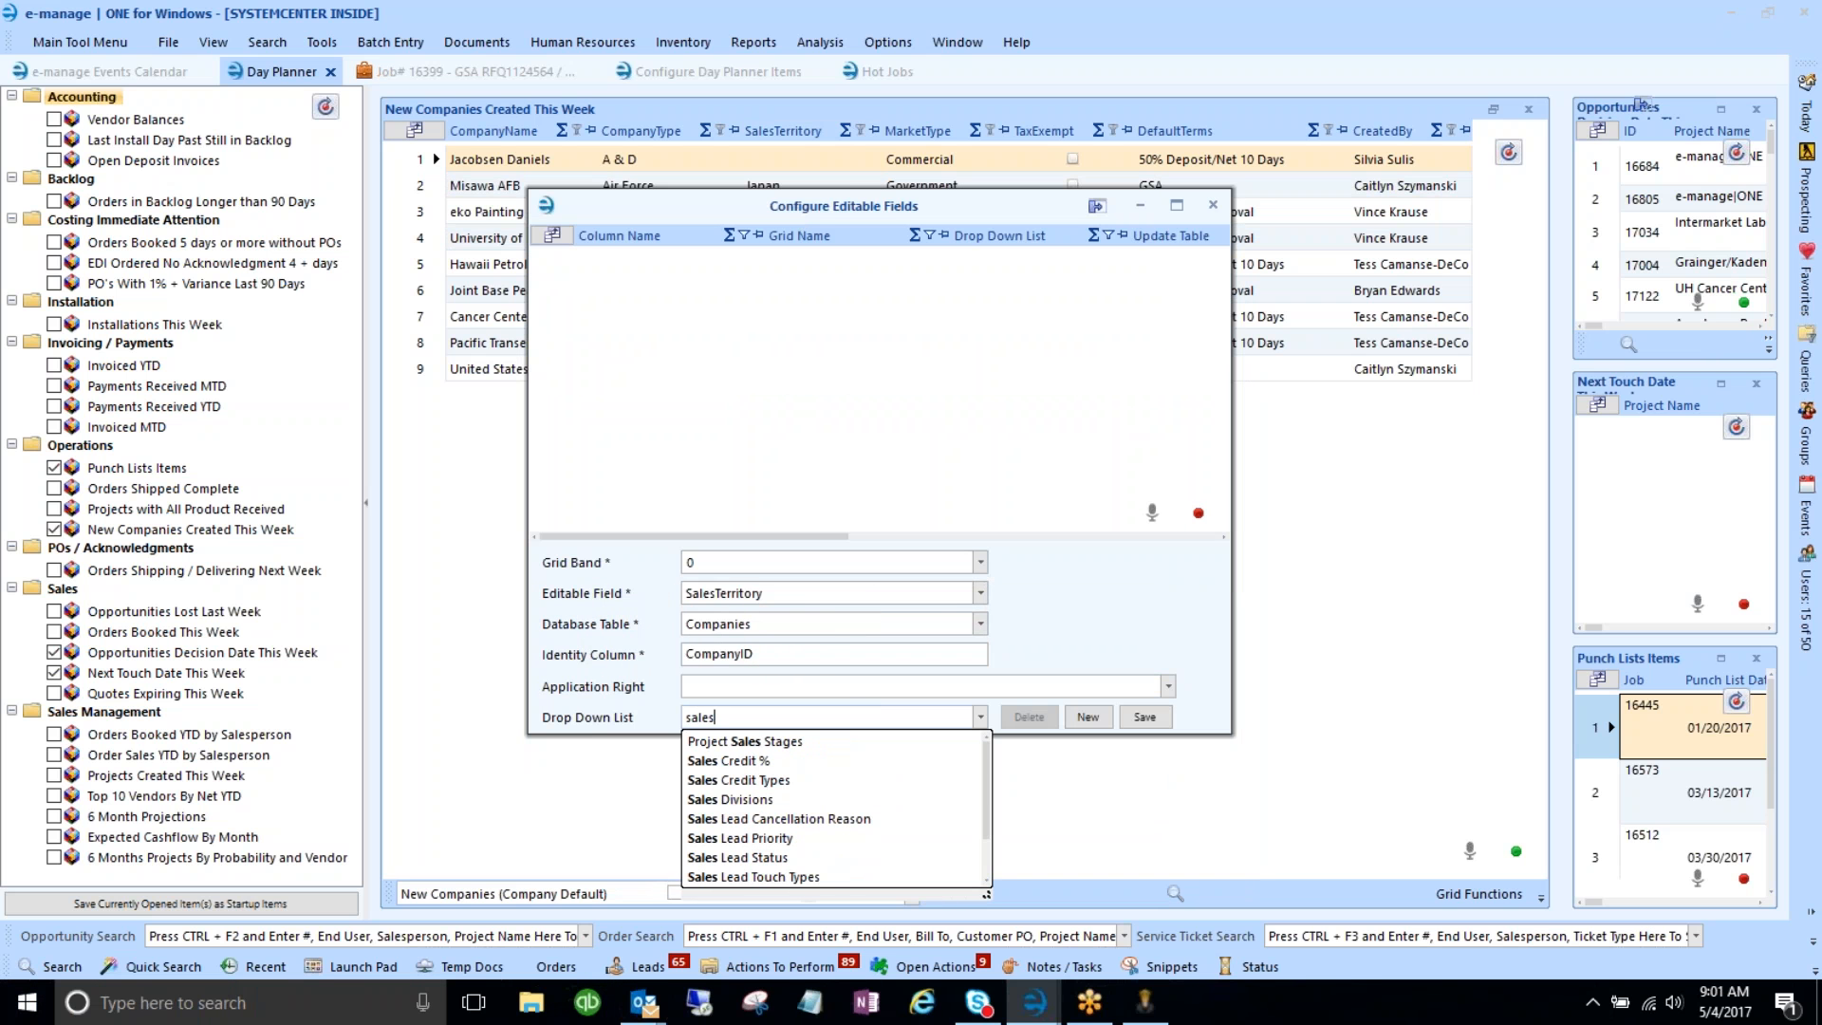
type(" t")
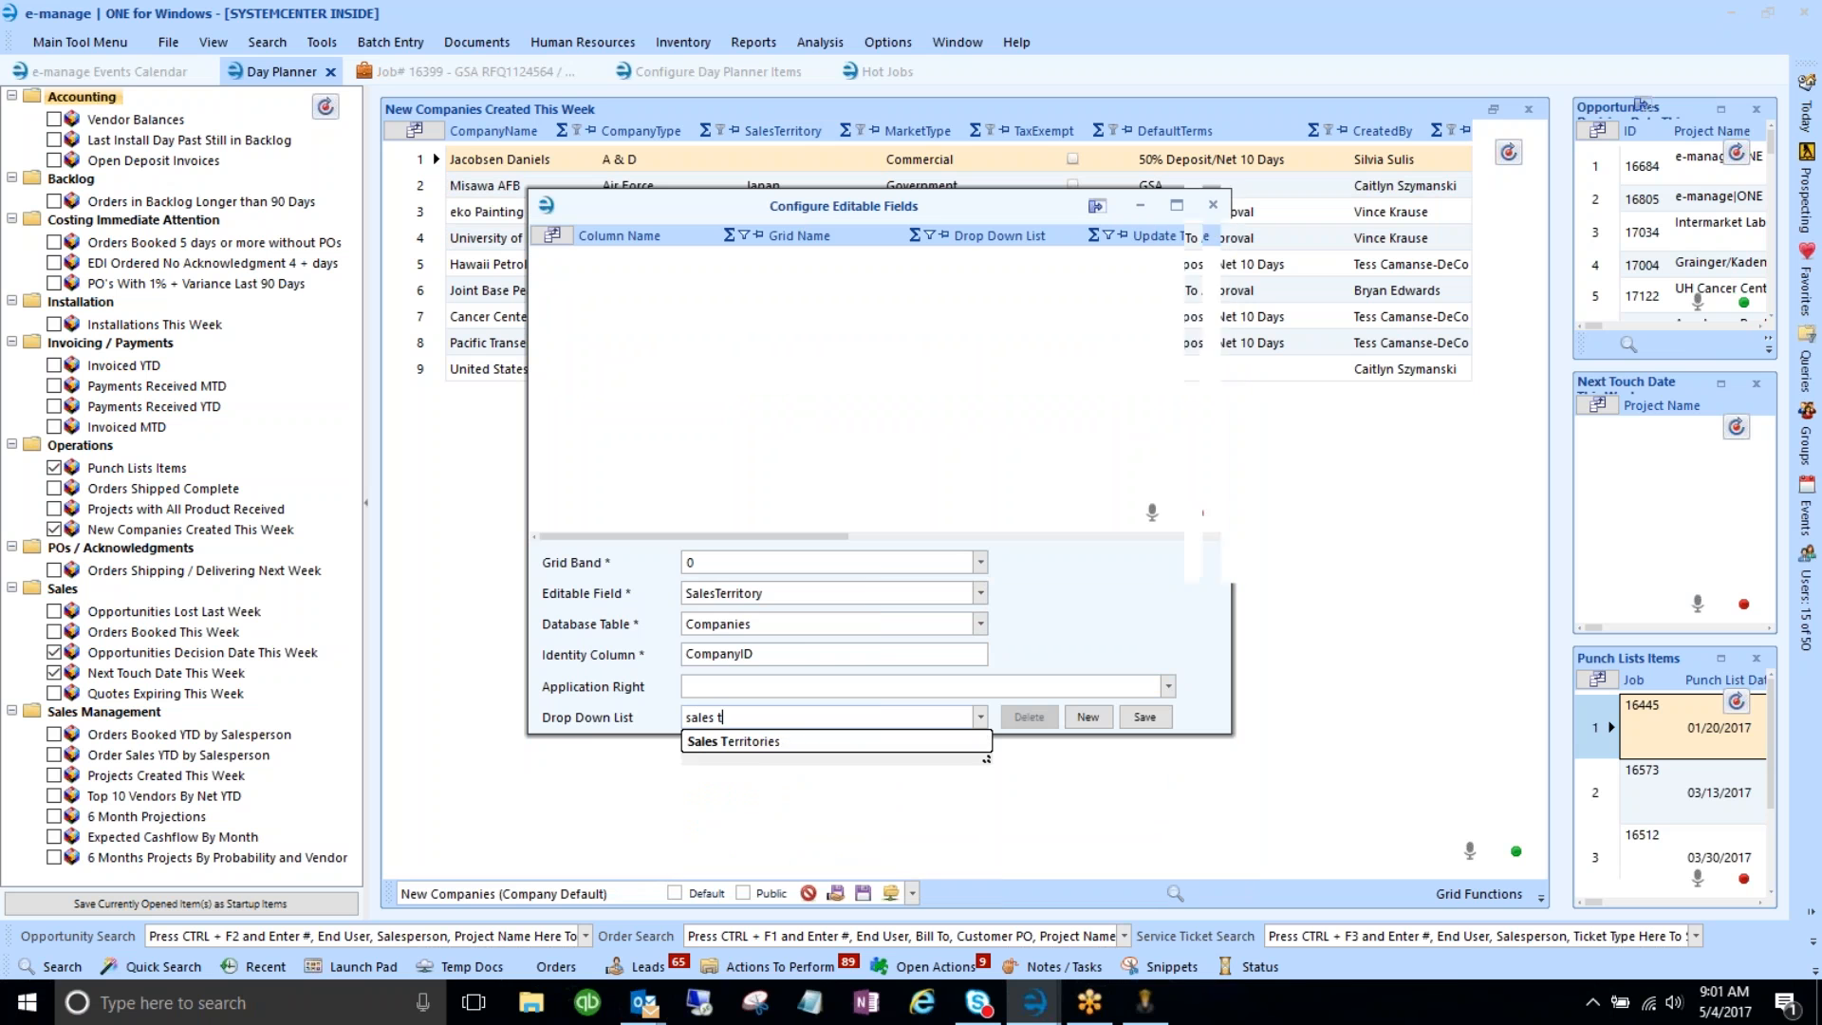
left_click(744, 744)
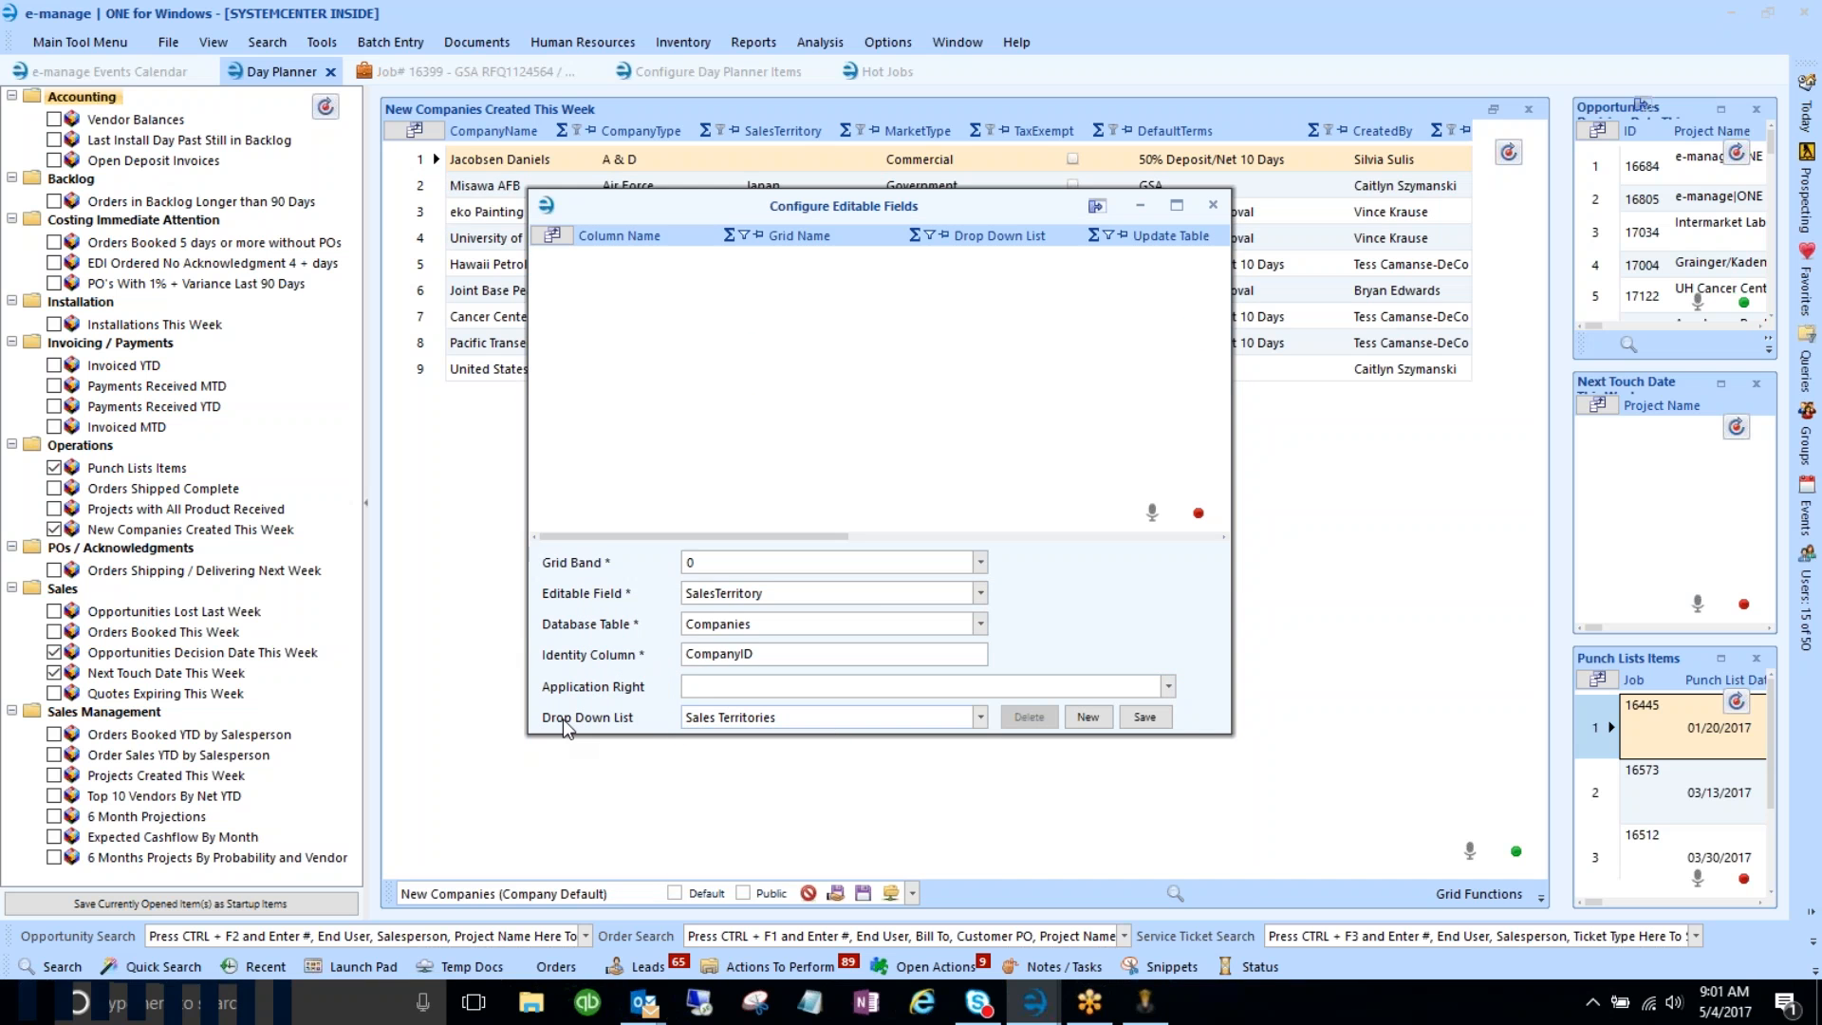
left_click(1150, 721)
left_click(1213, 205)
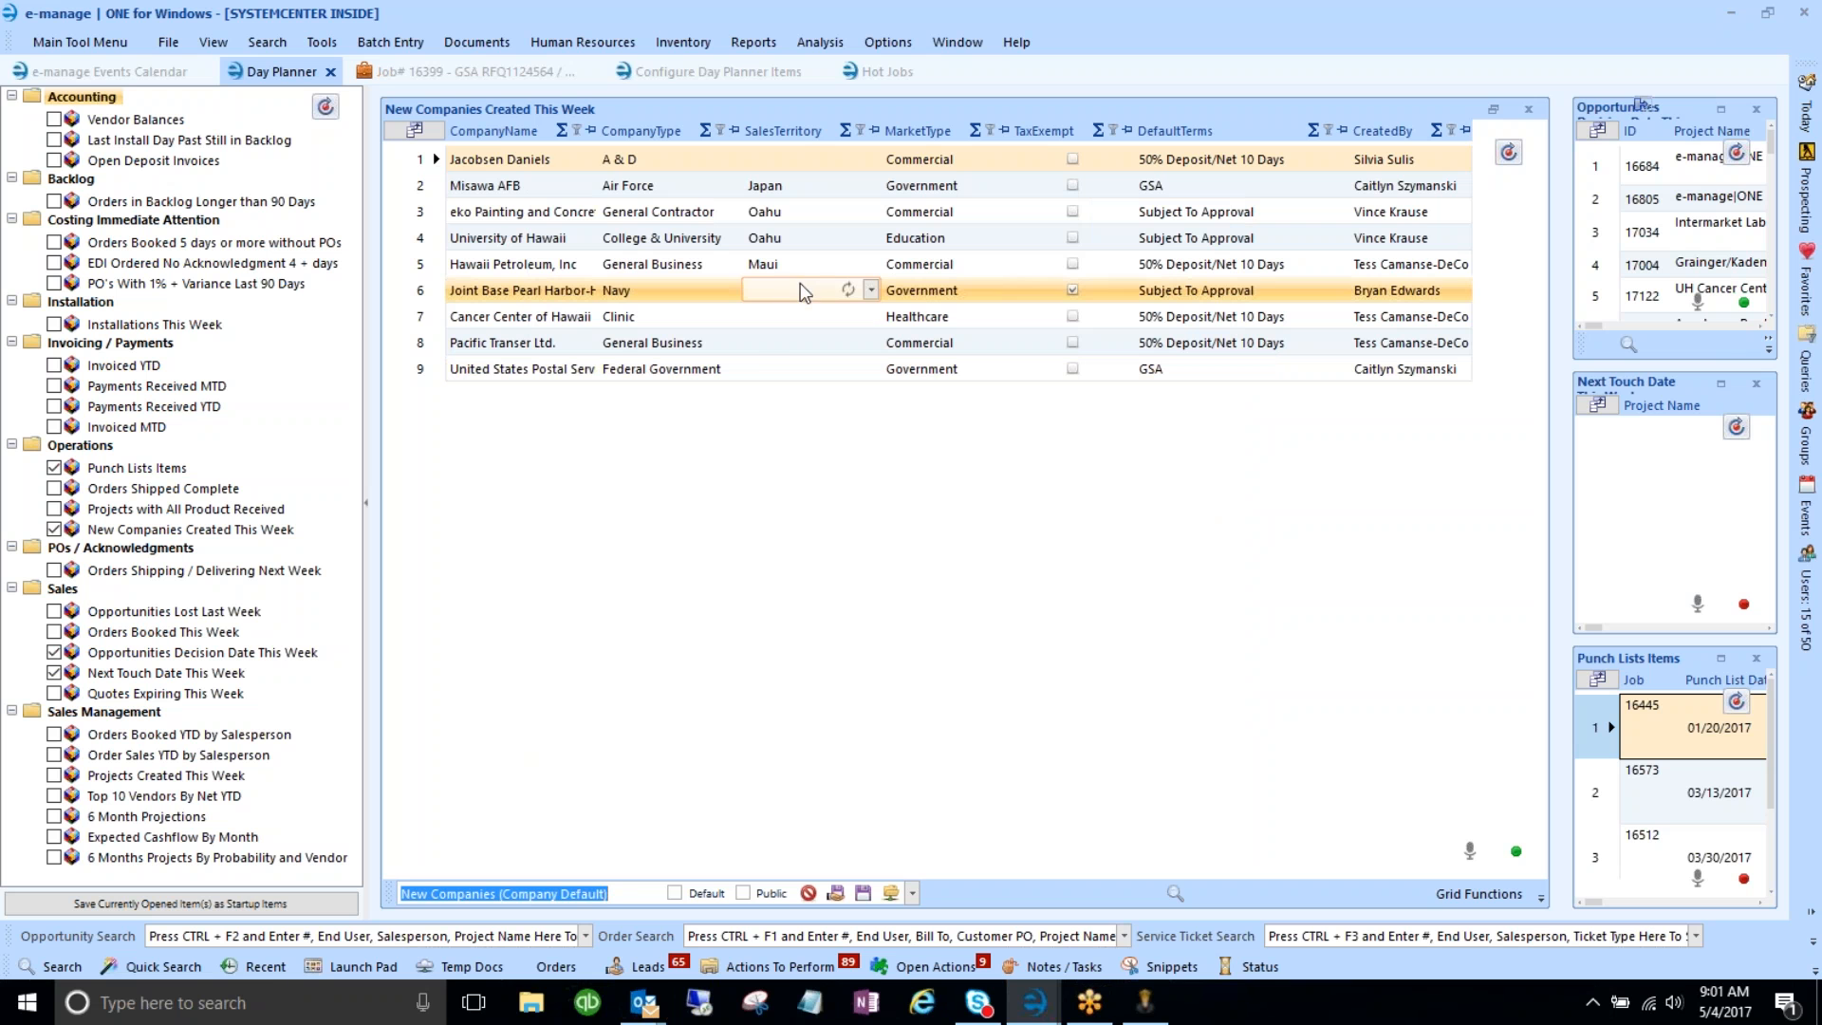
- Choose Oahu as the SalesTerritory for the empty cells in rows 6, 7 and 8
left_click(871, 290)
scroll(832, 406, "down", 2)
scroll(833, 412, "up", 2)
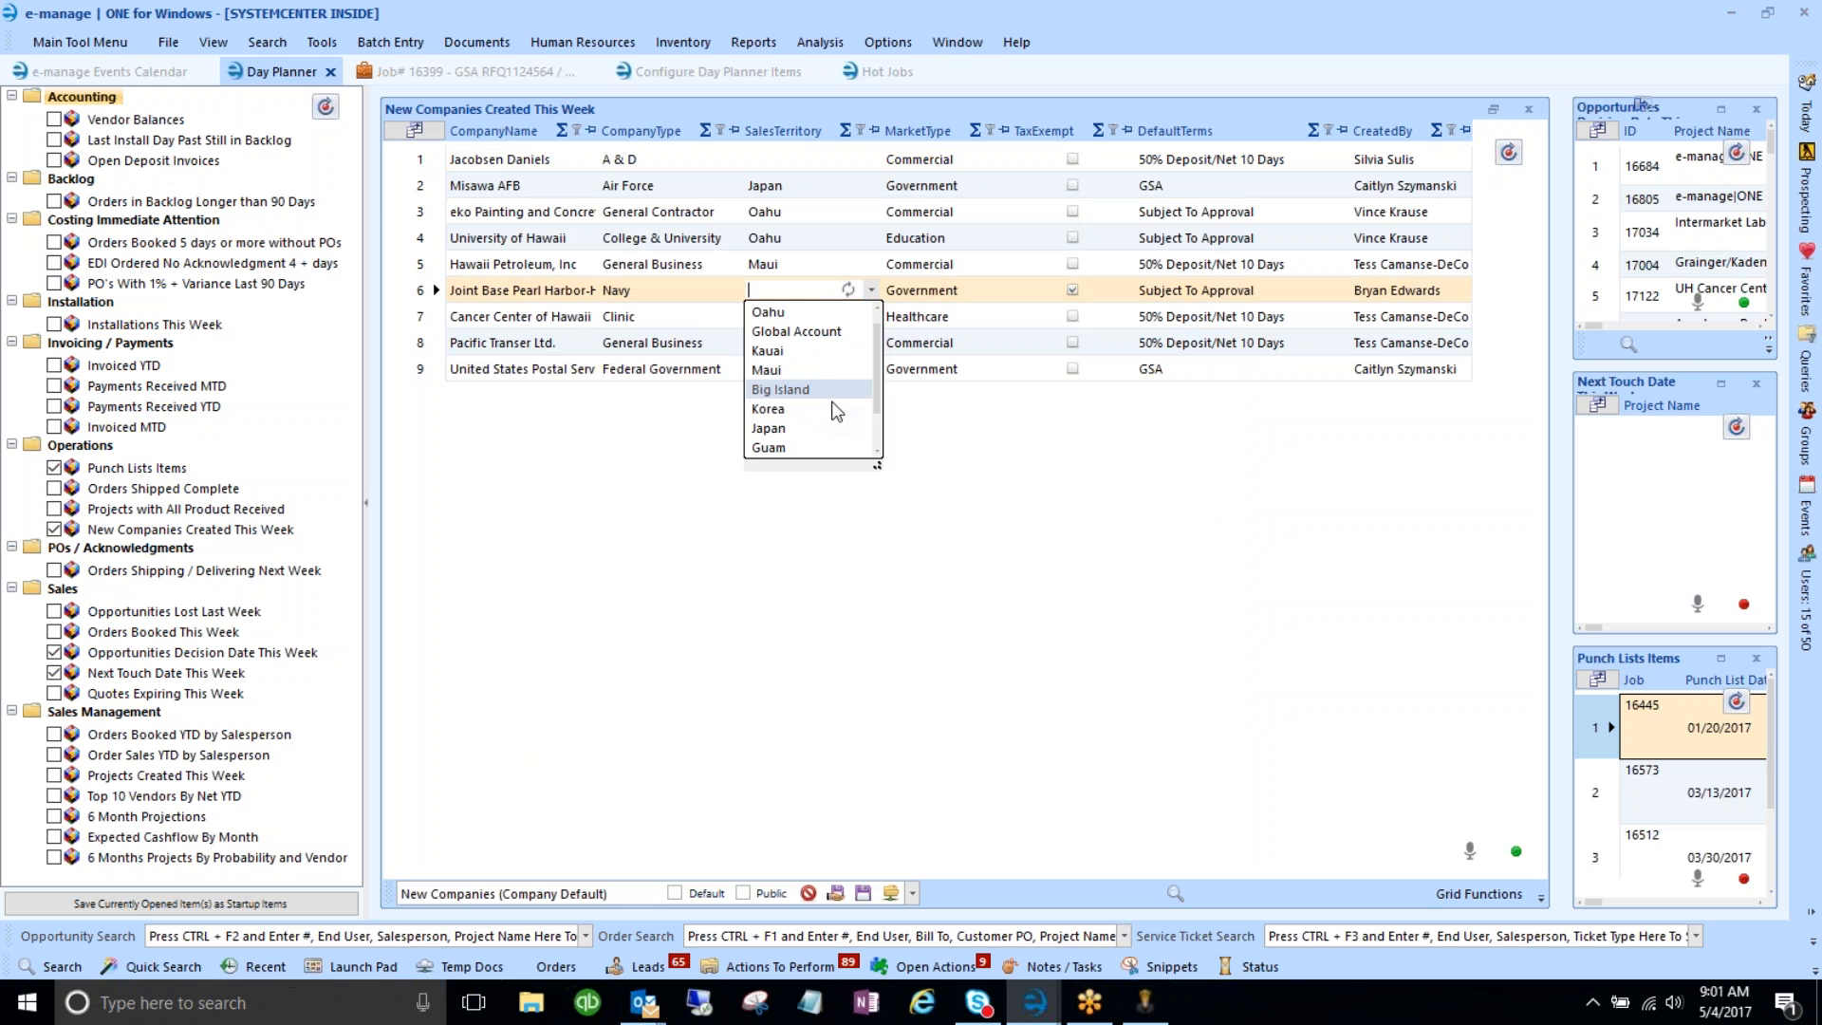
left_click(788, 312)
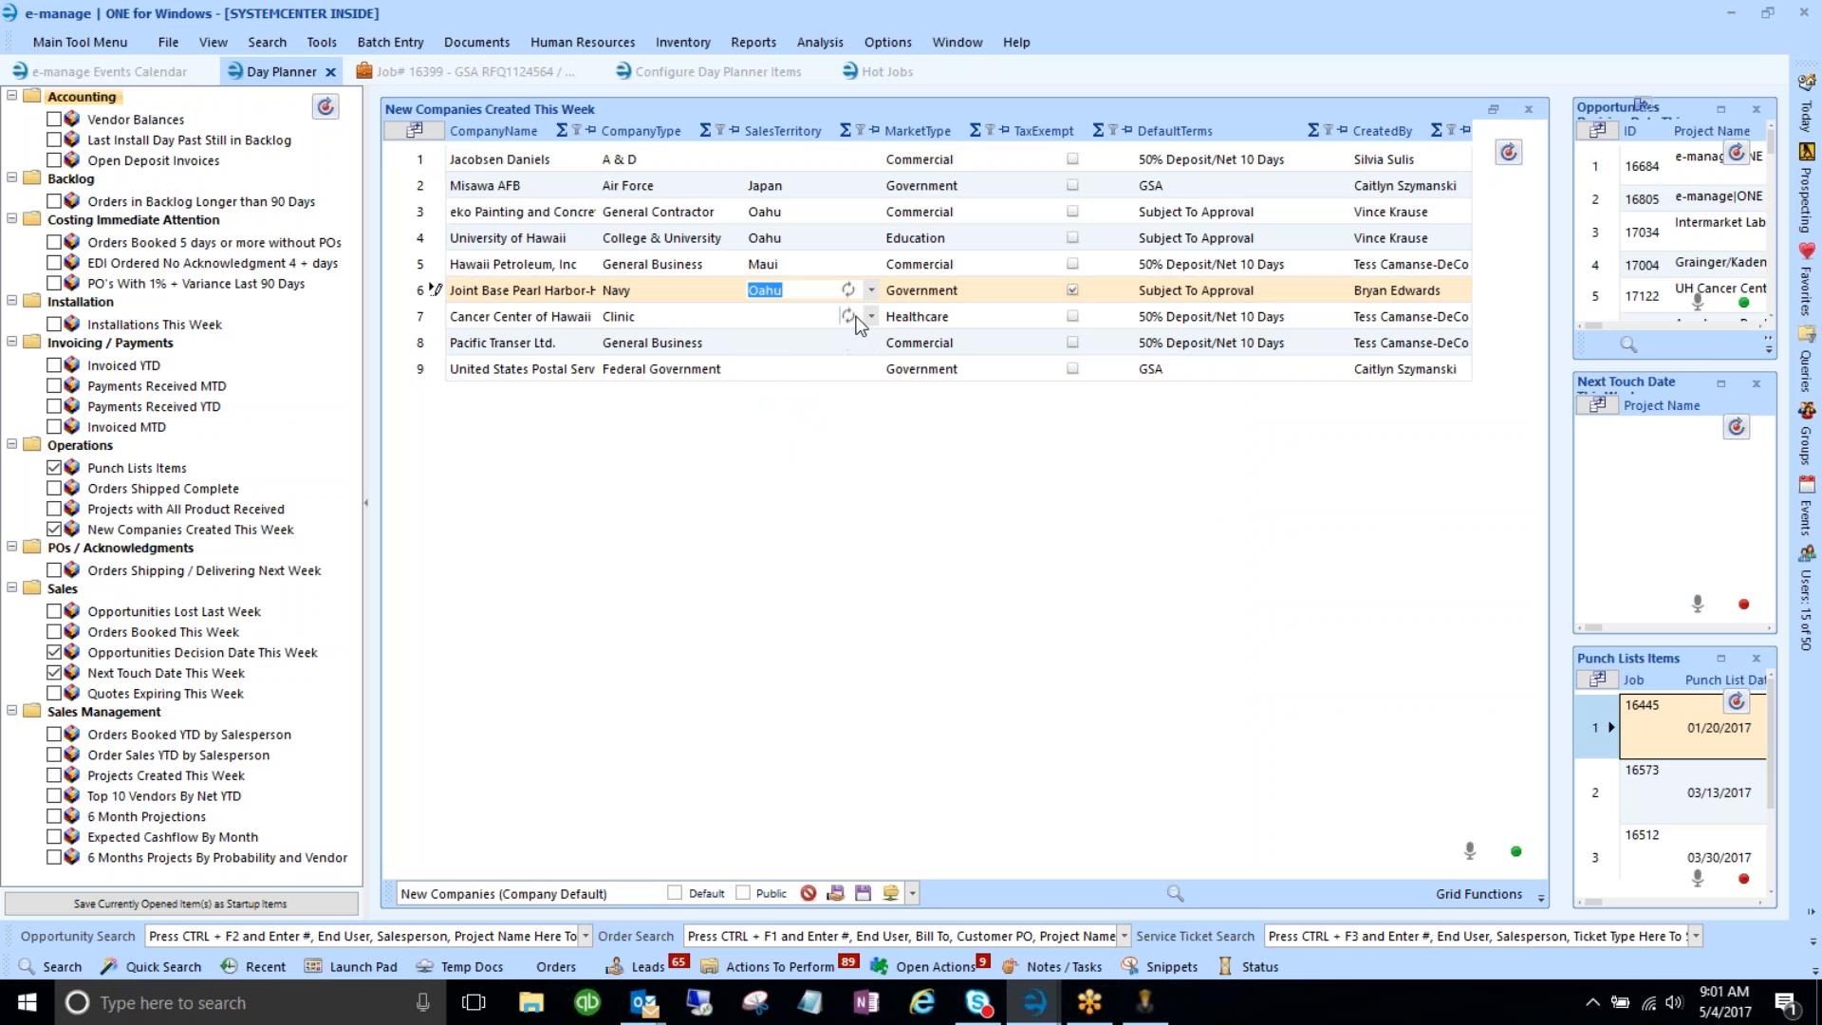
left_click(870, 317)
left_click(773, 358)
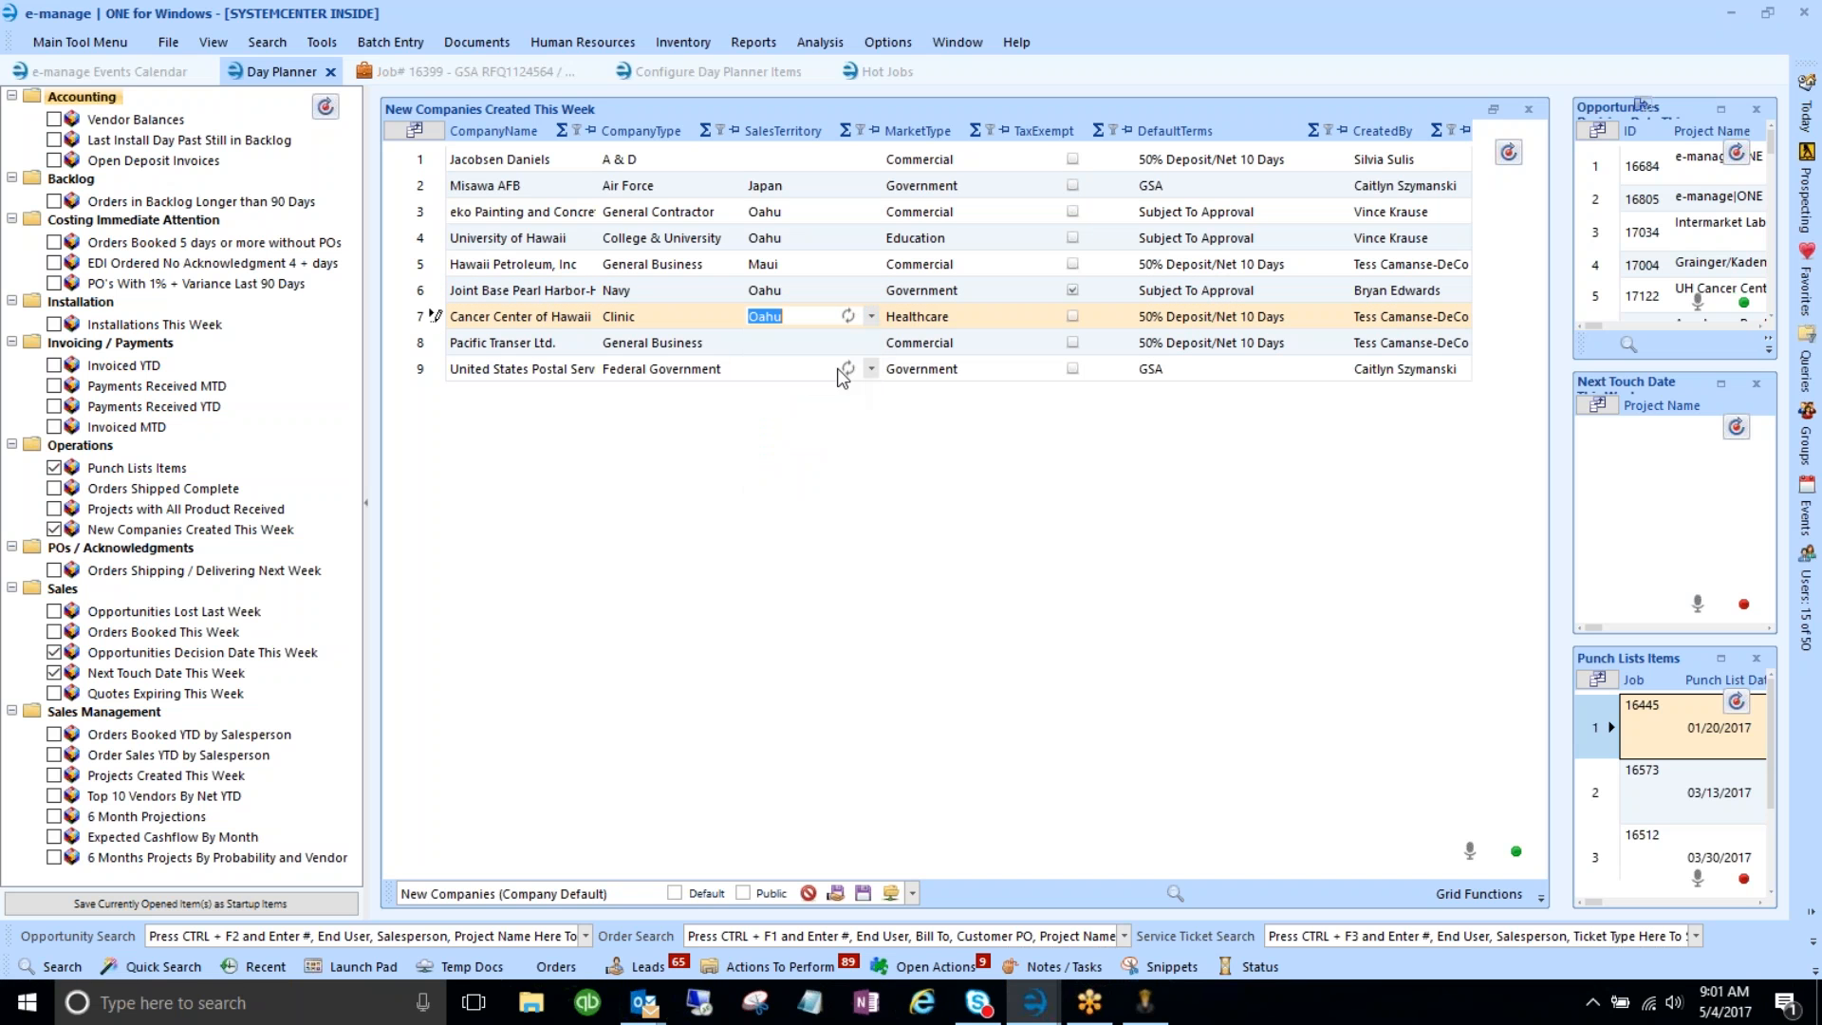
left_click(871, 342)
left_click(774, 383)
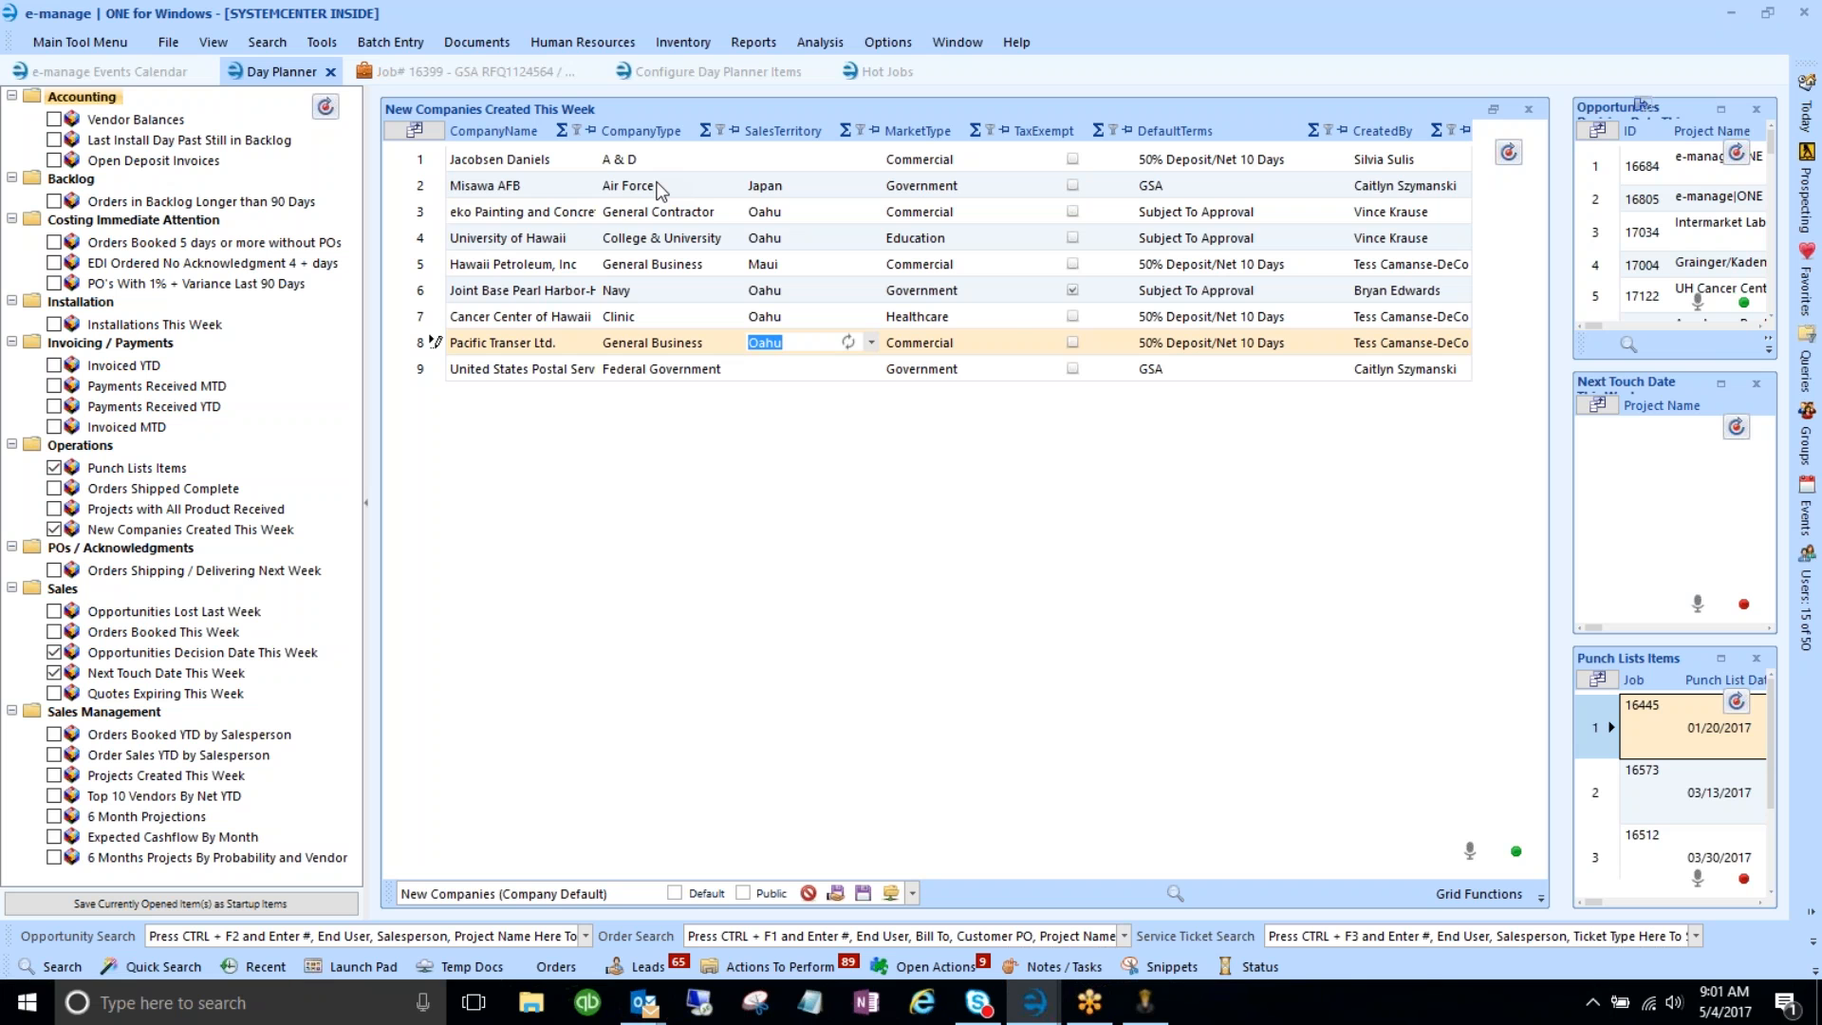
- Commit Oahu as the sales territory for Pacific Transer Ltd. in row 8
key("Tab")
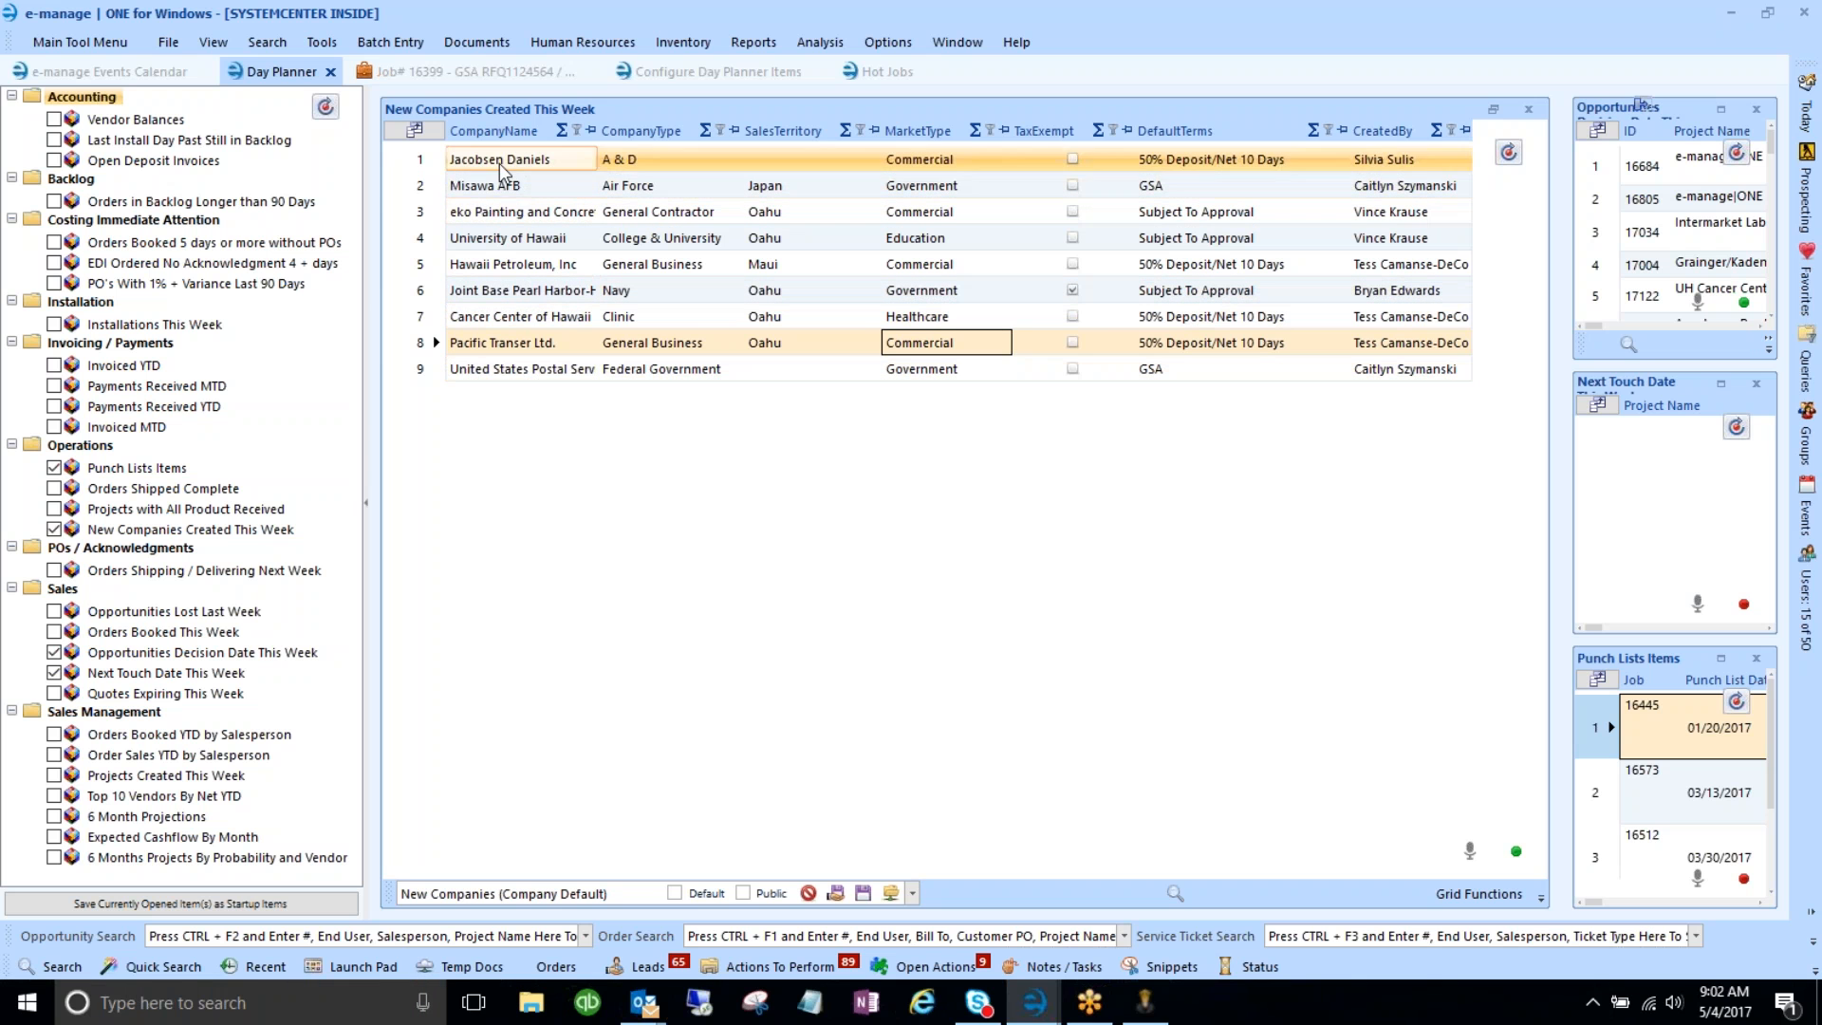
left_click(499, 264)
left_click(501, 332)
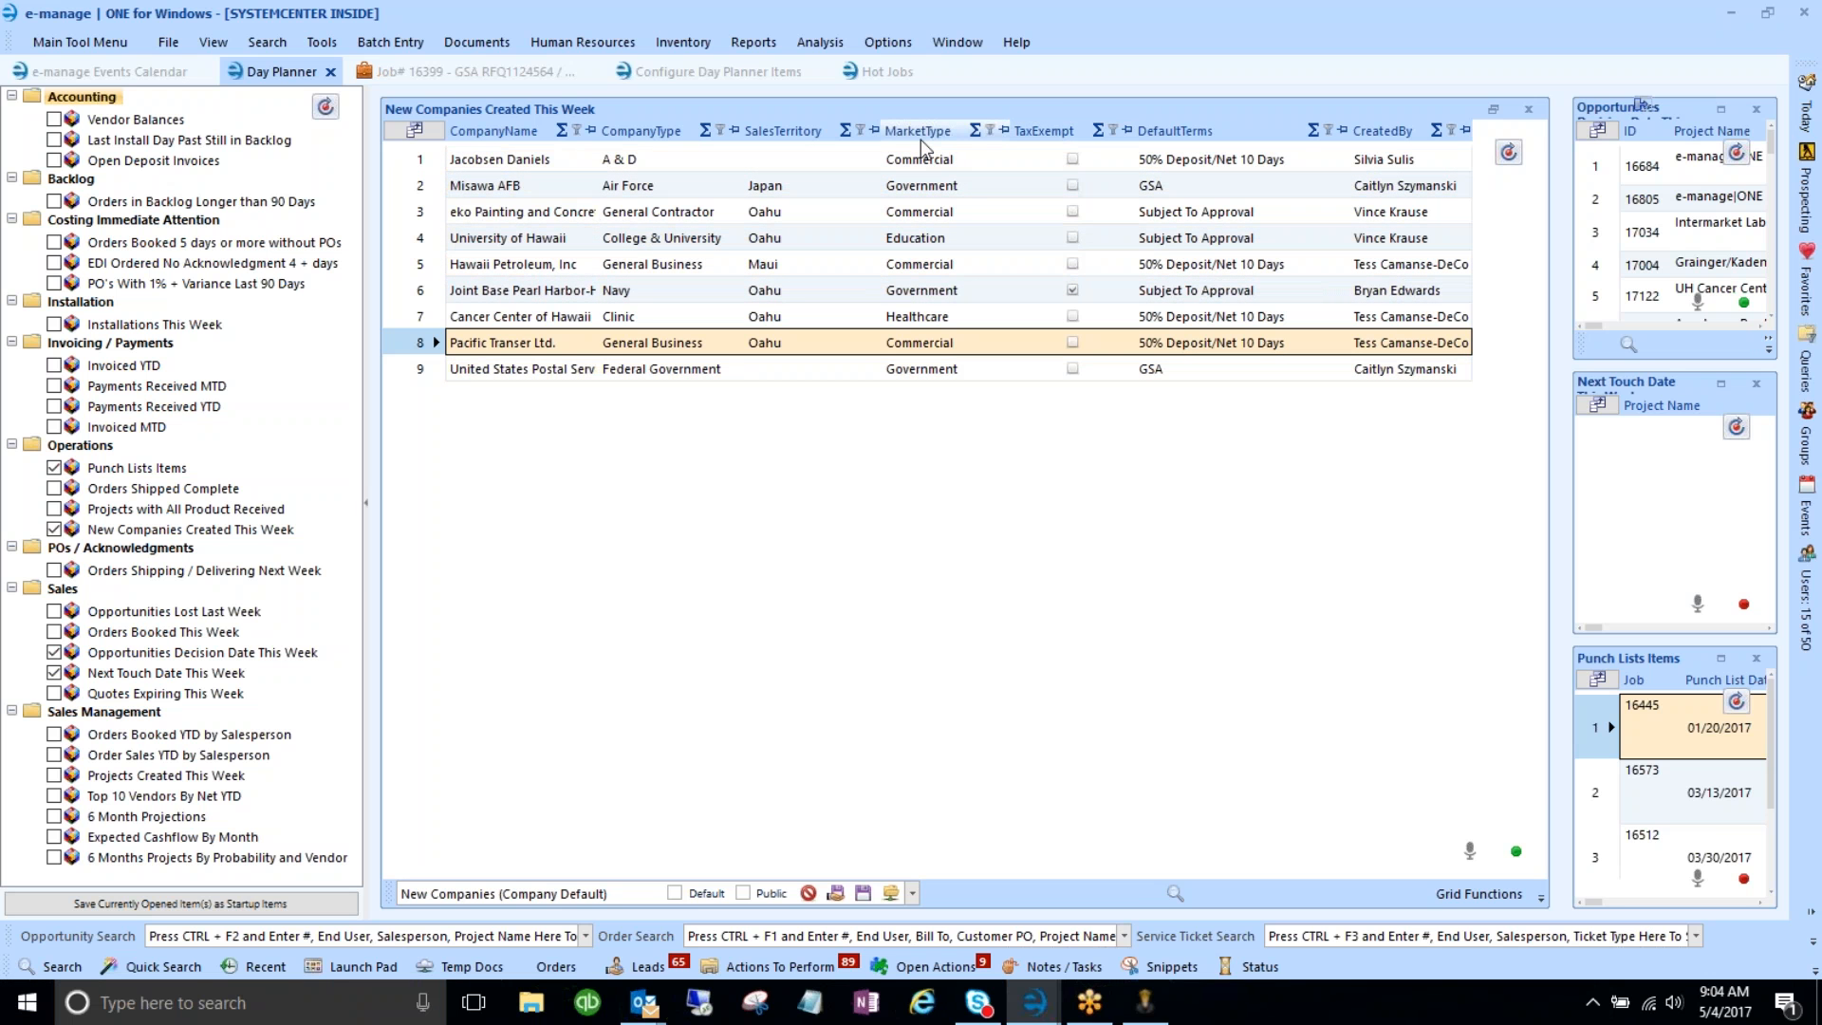
- Rename the CompanyName and CompanyType column captions to Company Name and Company Type
right_click(511, 134)
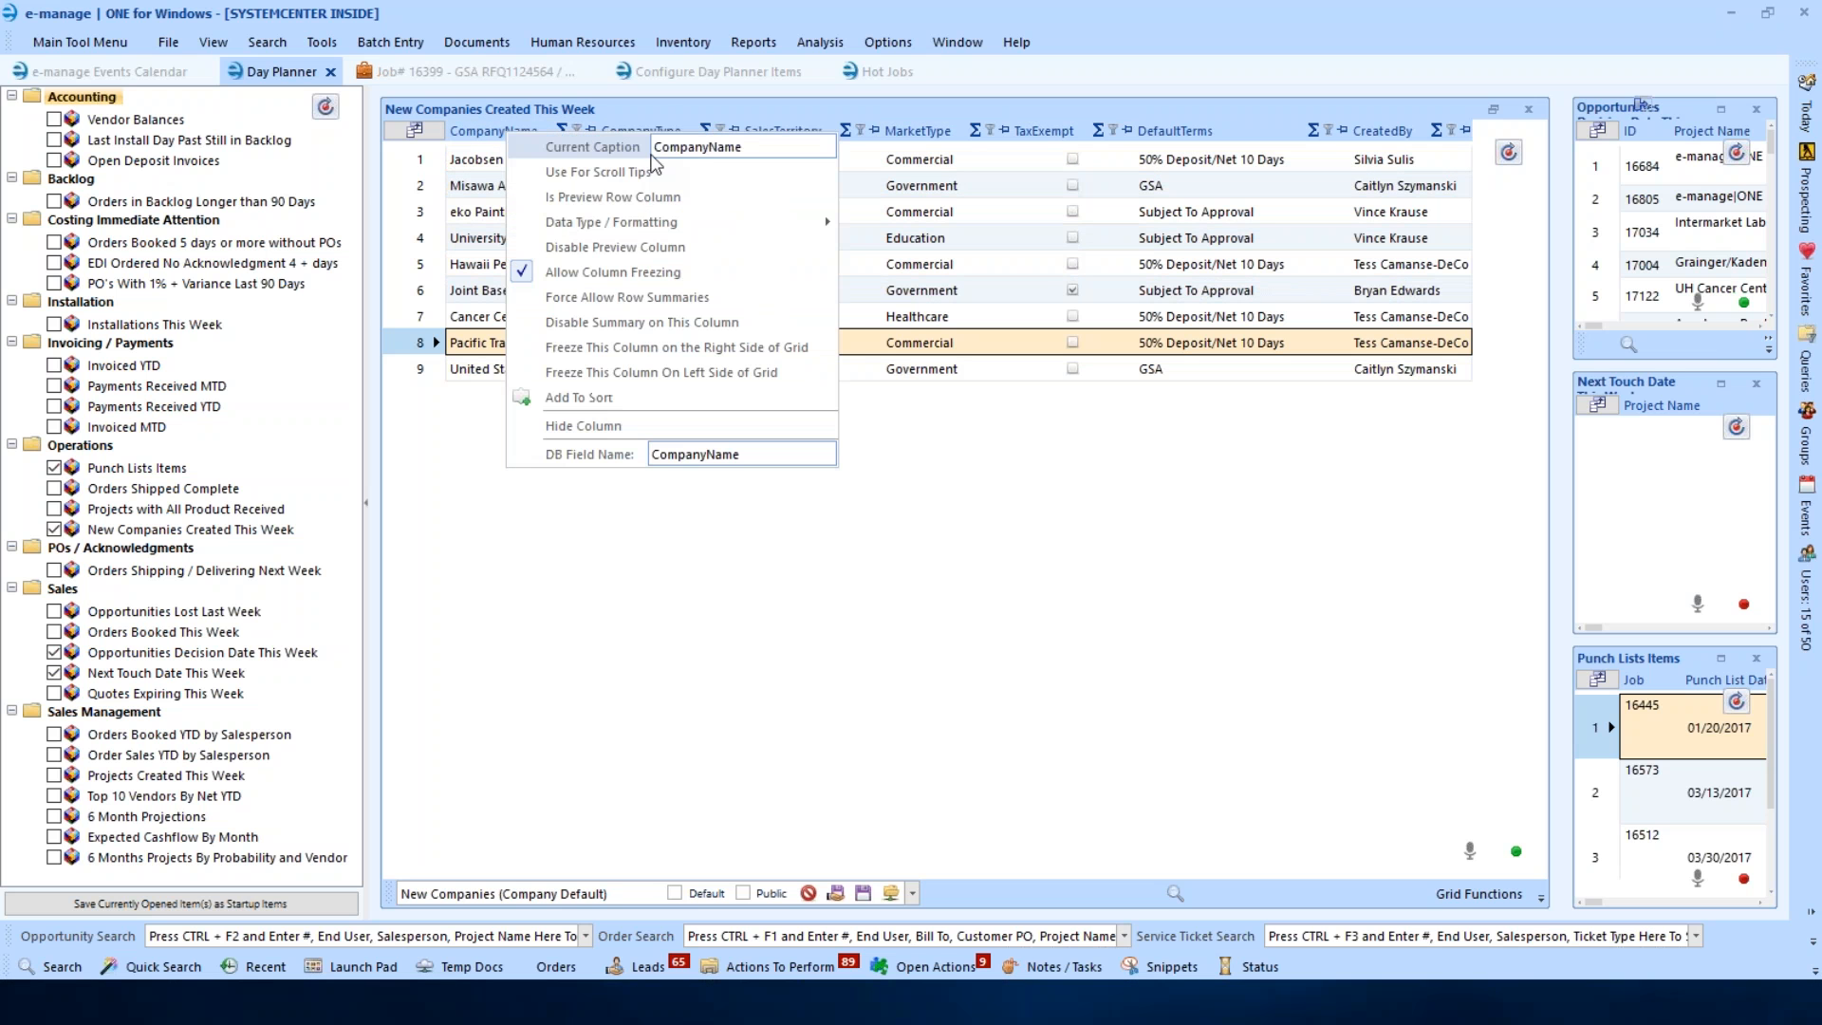
left_click(712, 147)
key("Return")
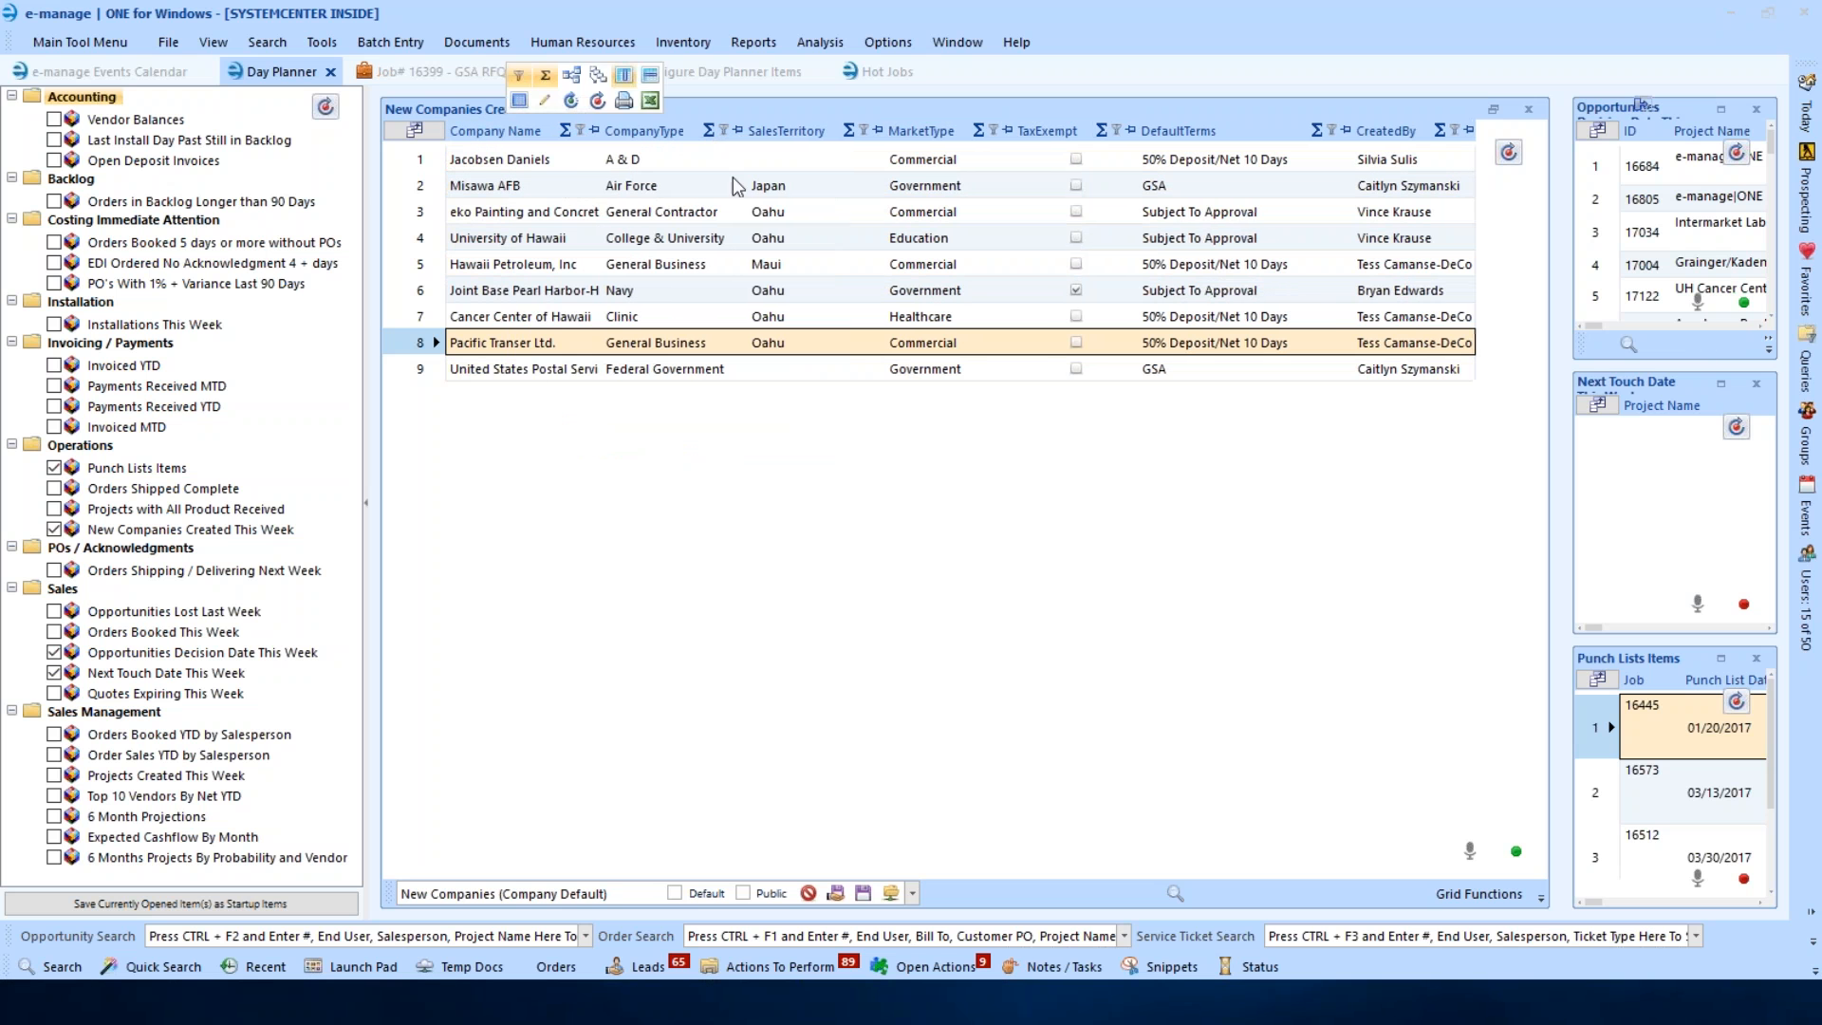
right_click(641, 129)
left_click(844, 145)
key("Return")
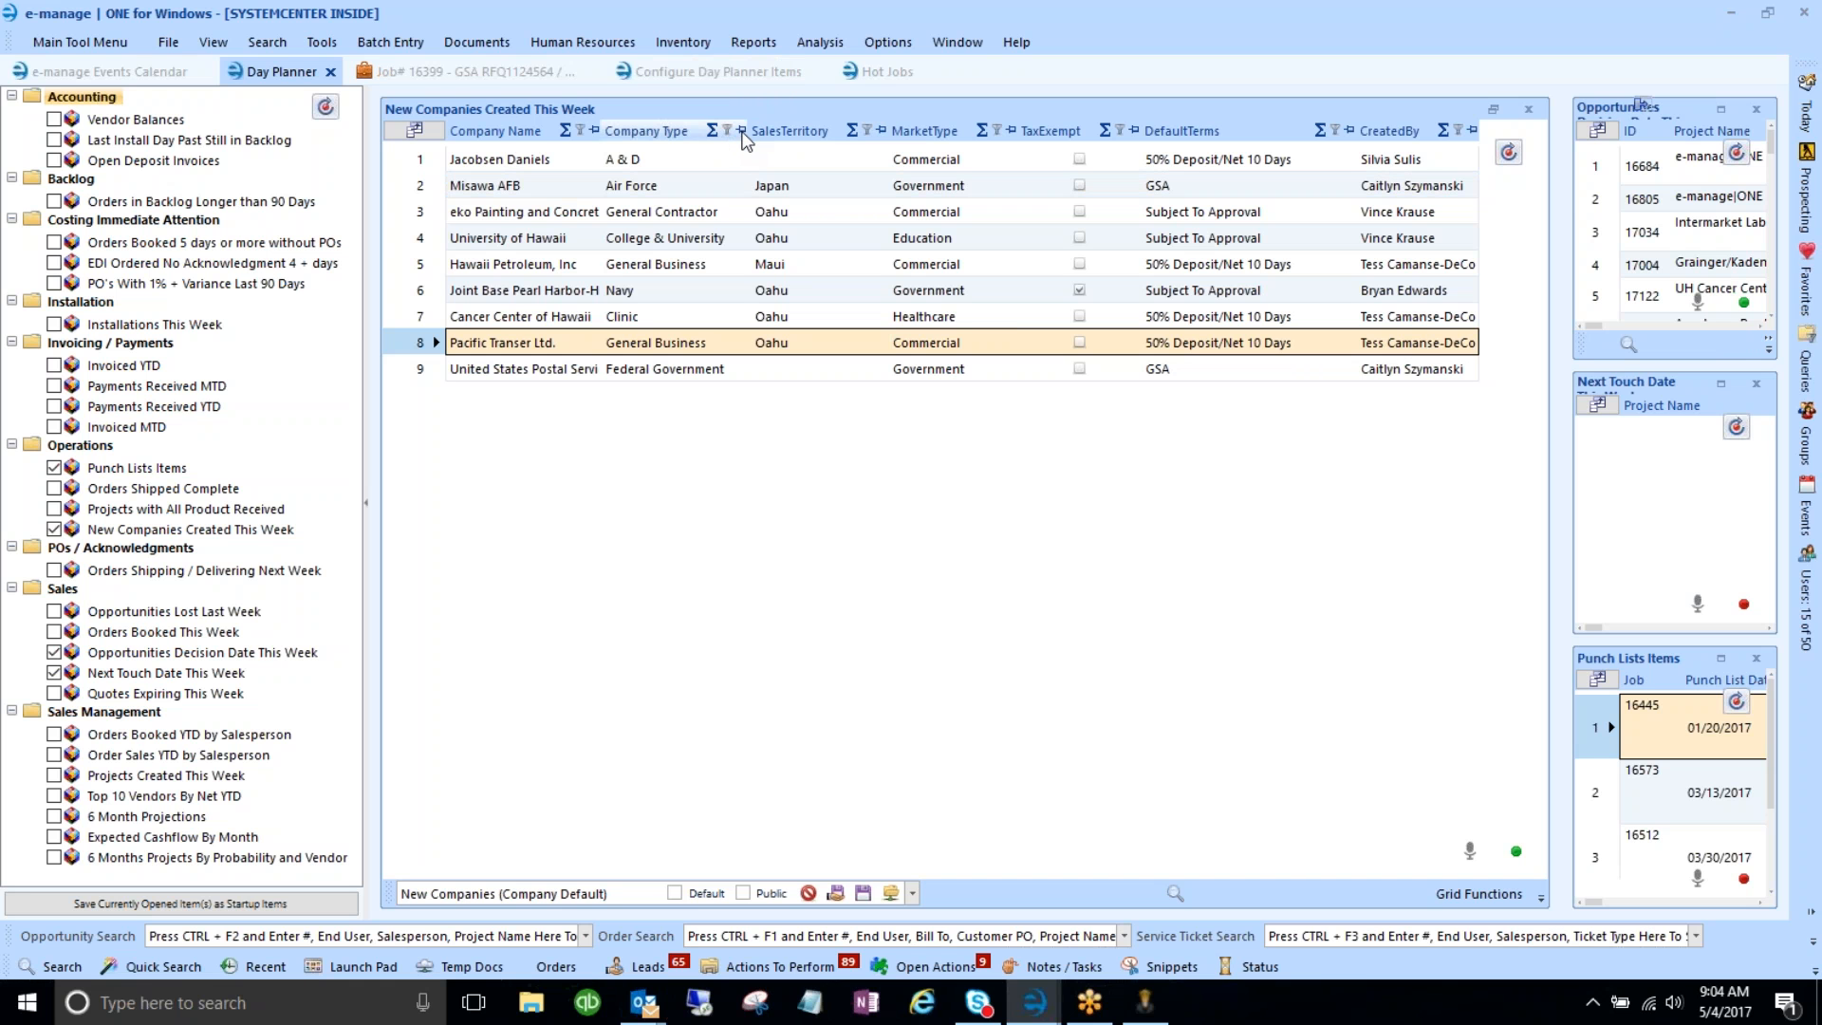
- Hide the summary and filter icons from the grid's column headers
right_click(687, 130)
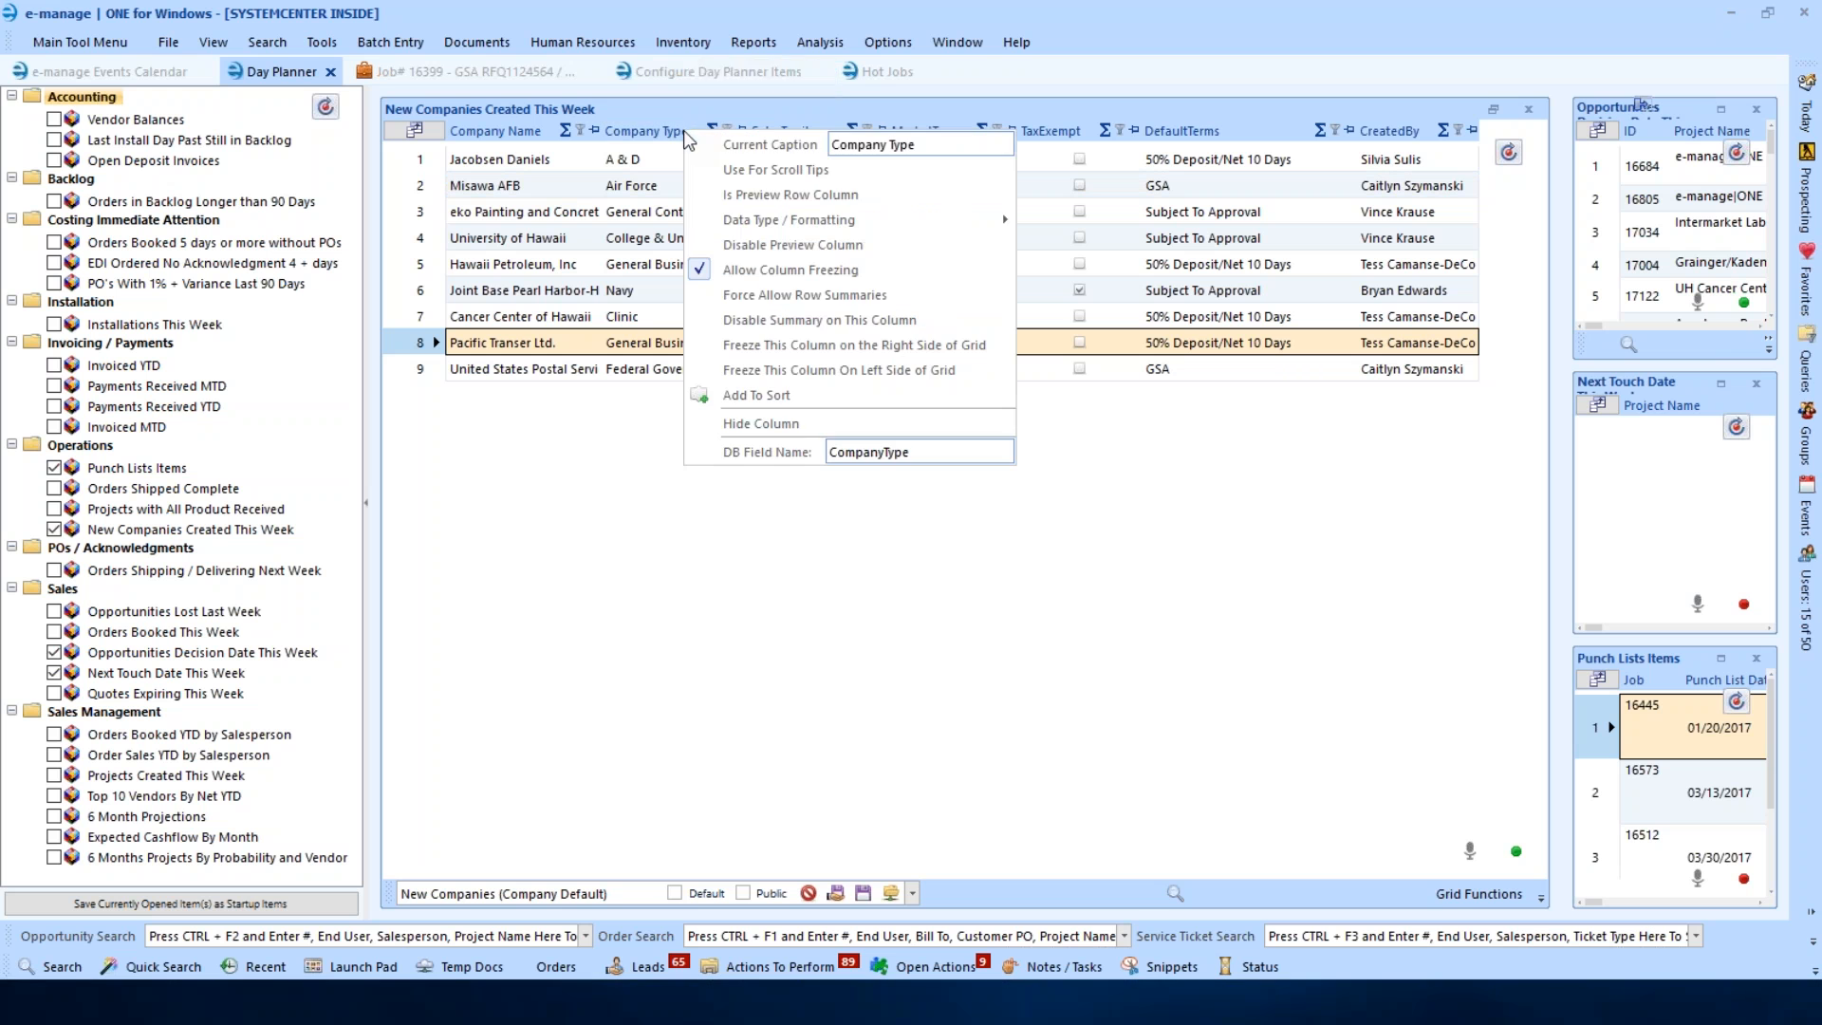
left_click(723, 80)
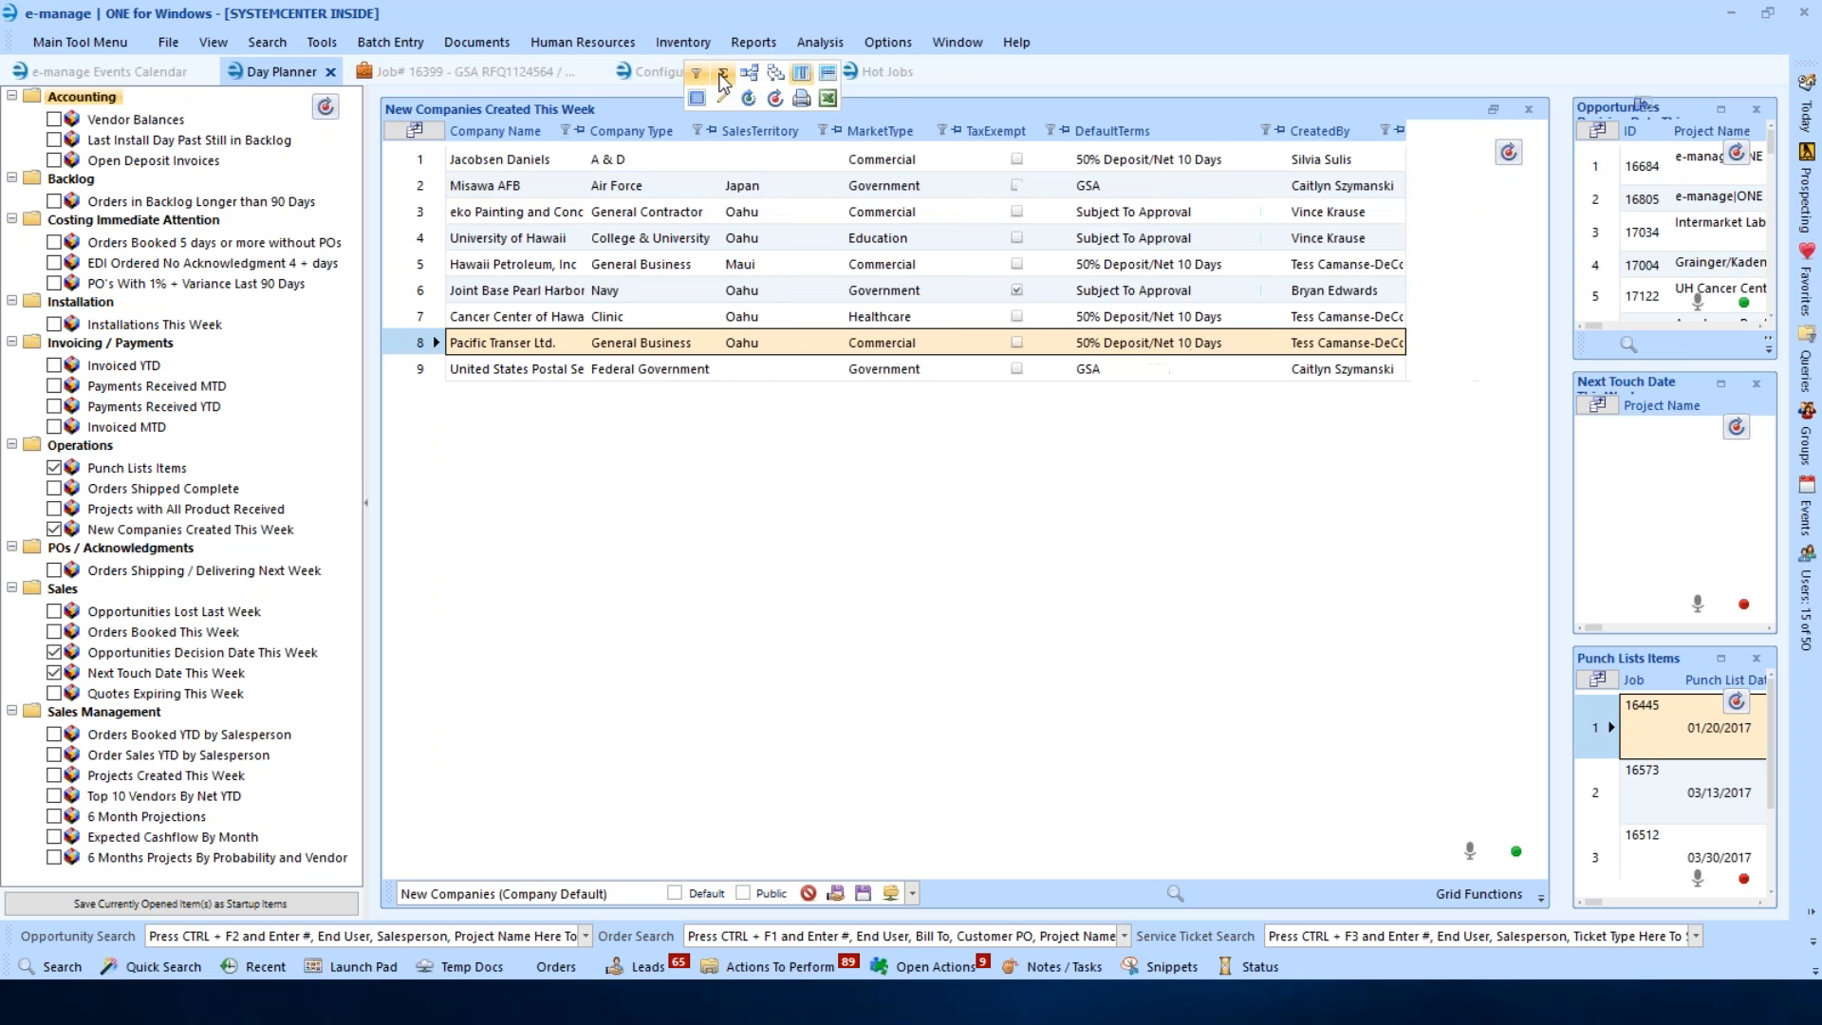
left_click(700, 76)
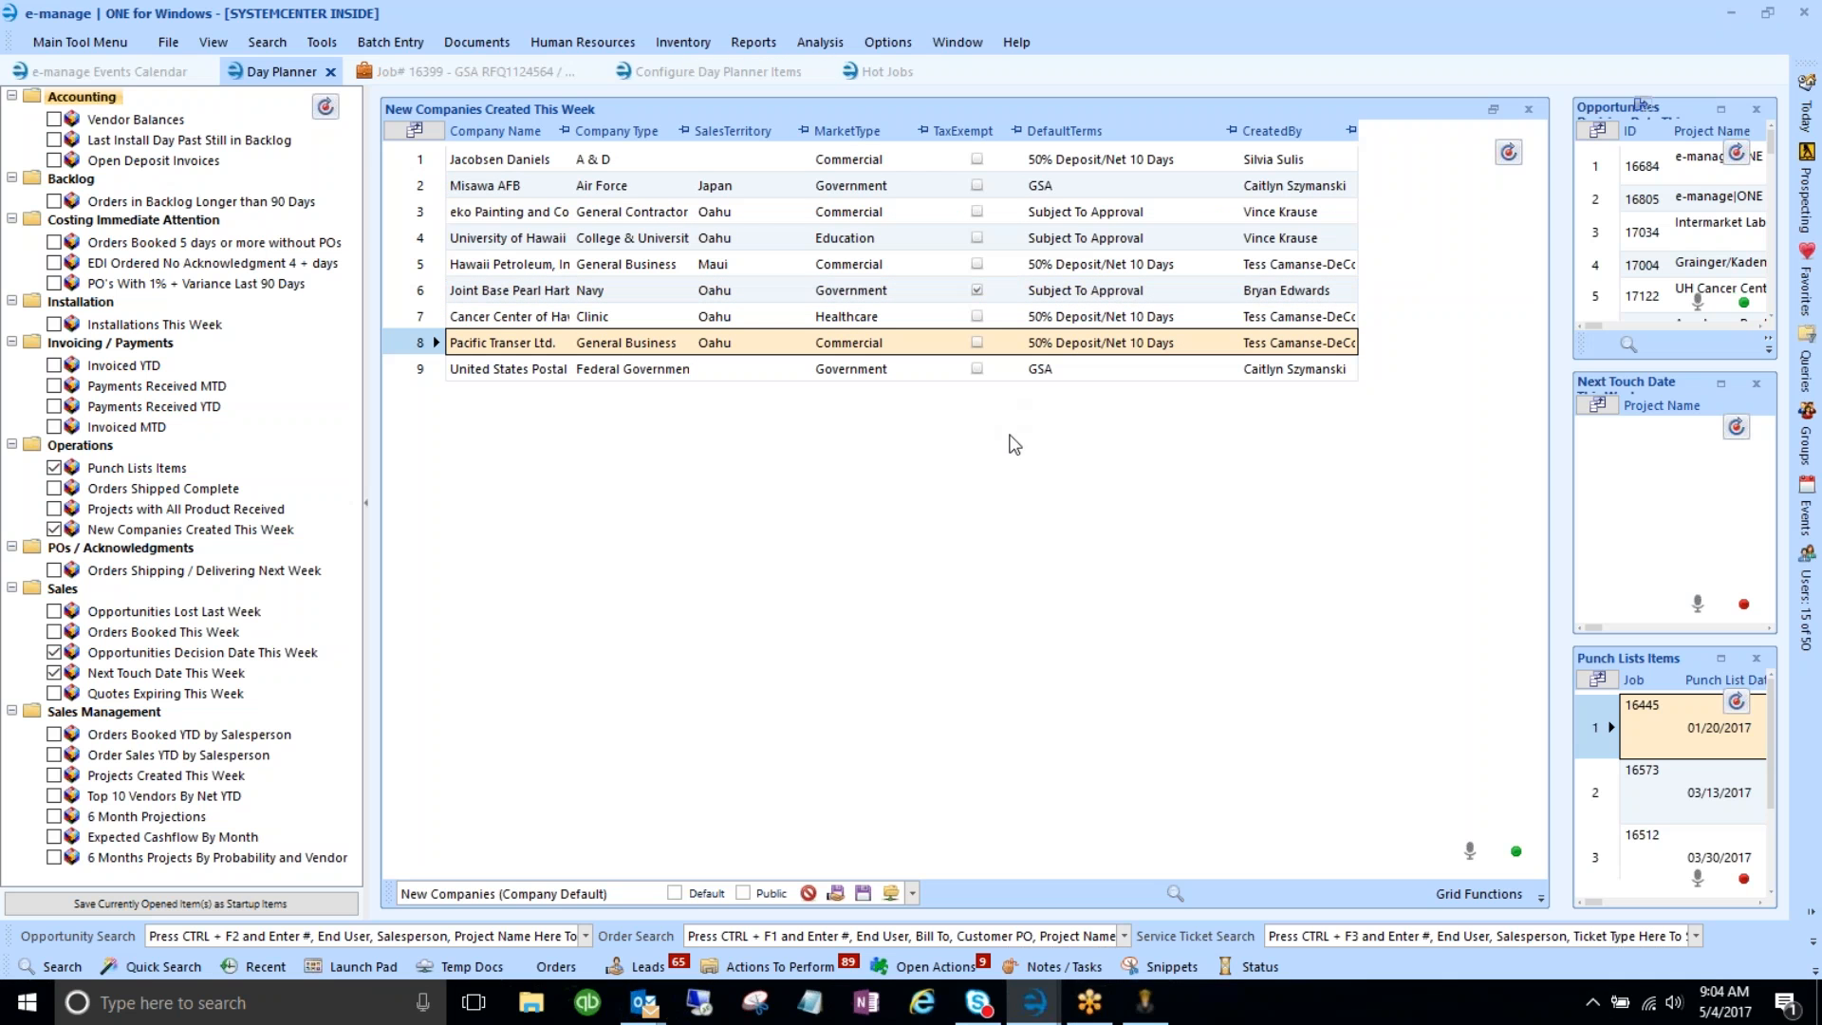
- Uncheck Allow Column Freezing, then widen the Company Name and Company Type columns to show full names
left_click(1446, 897)
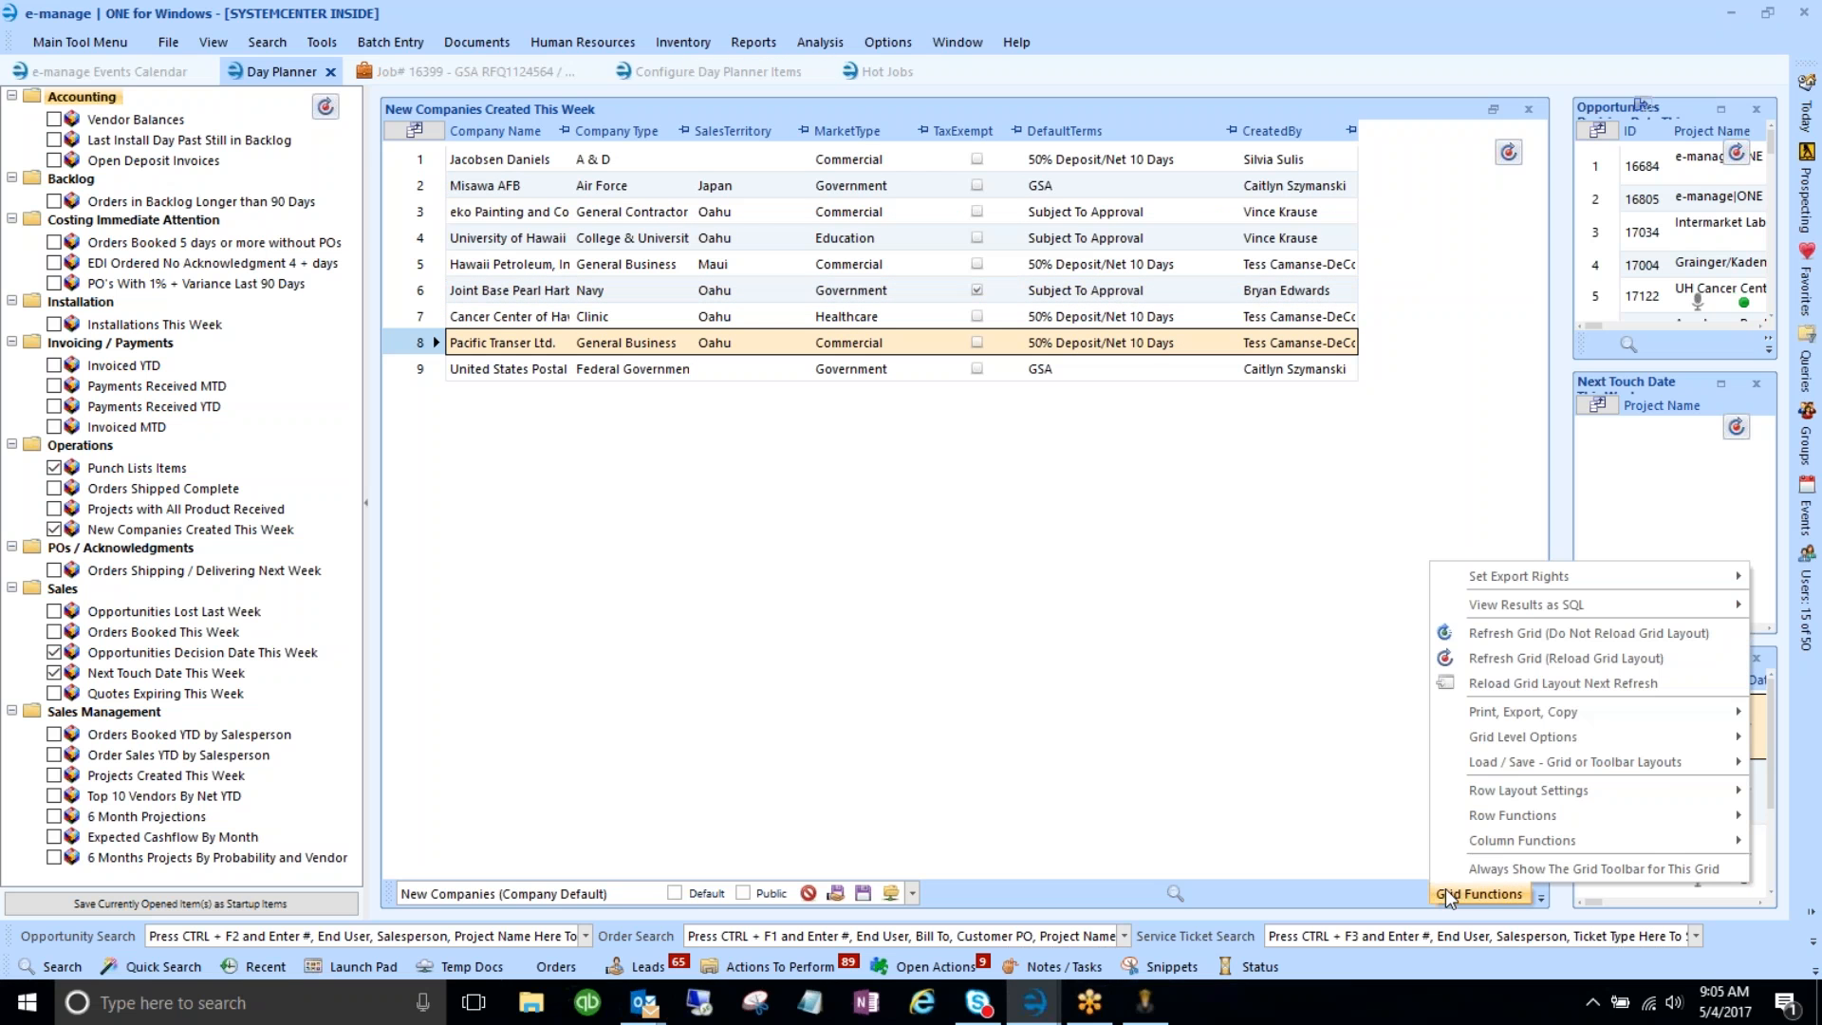
mouse_move(1466, 843)
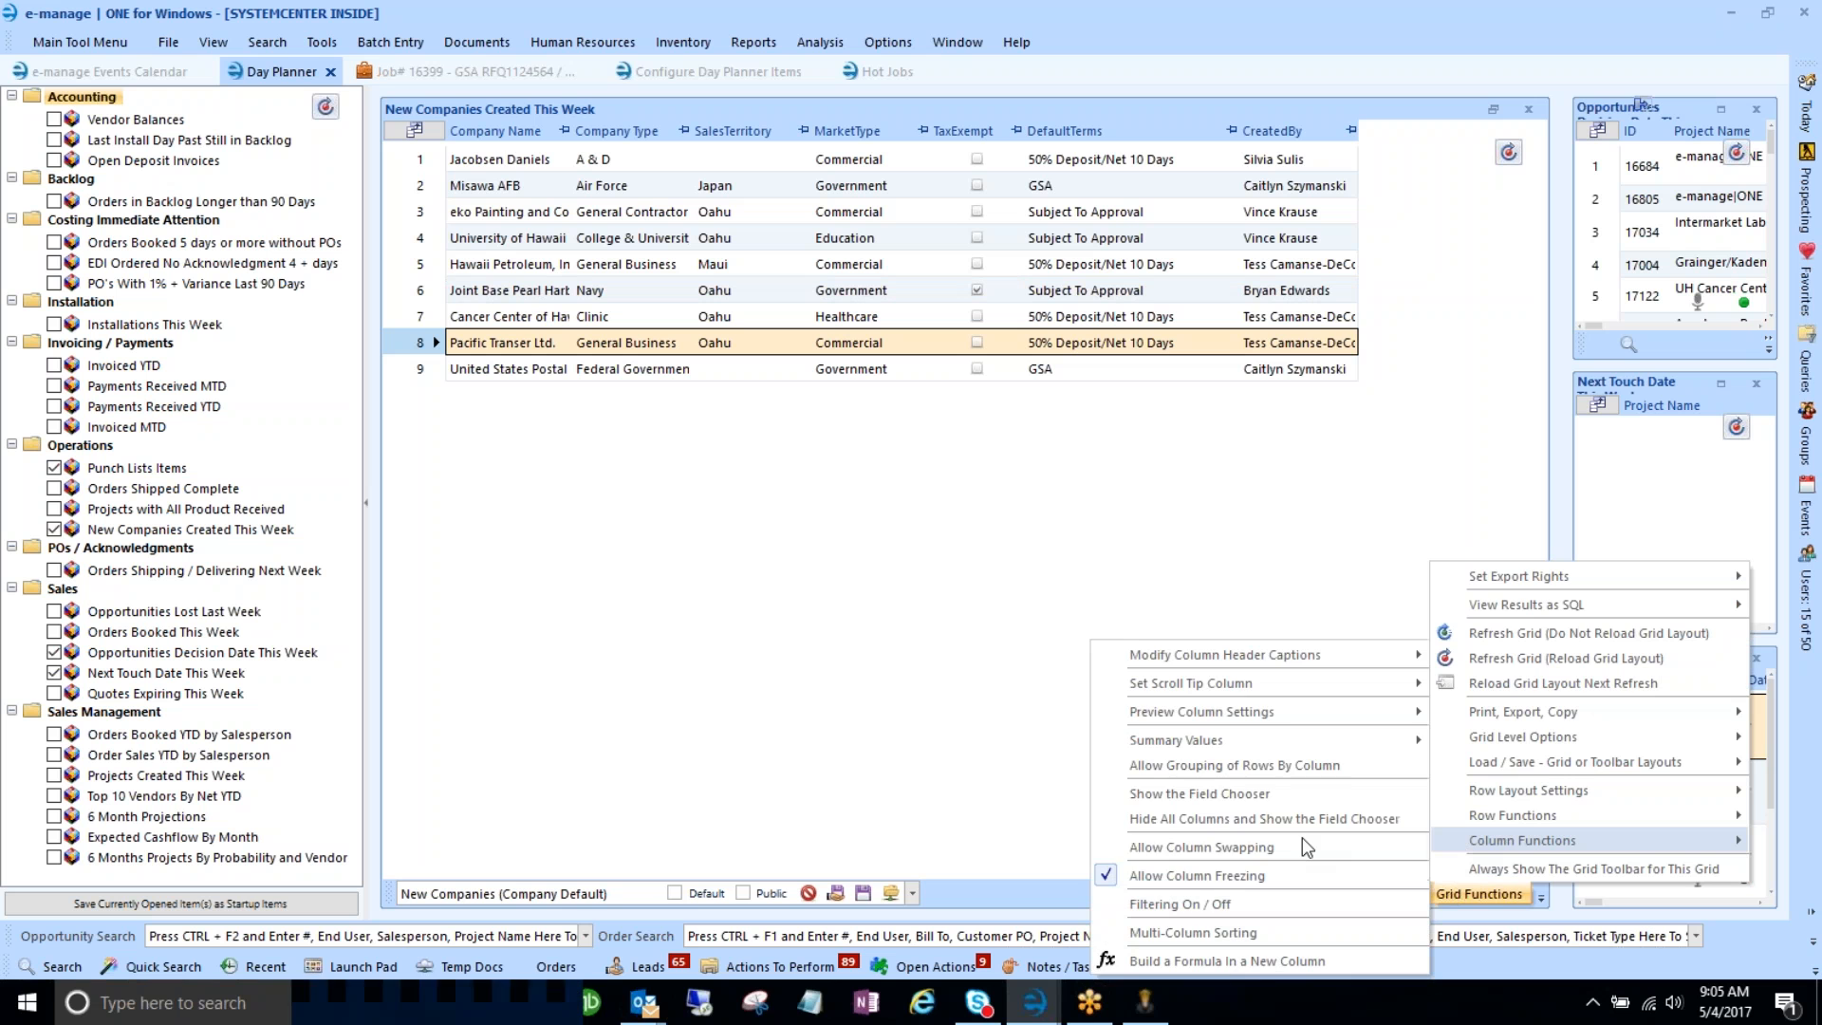
left_click(1194, 875)
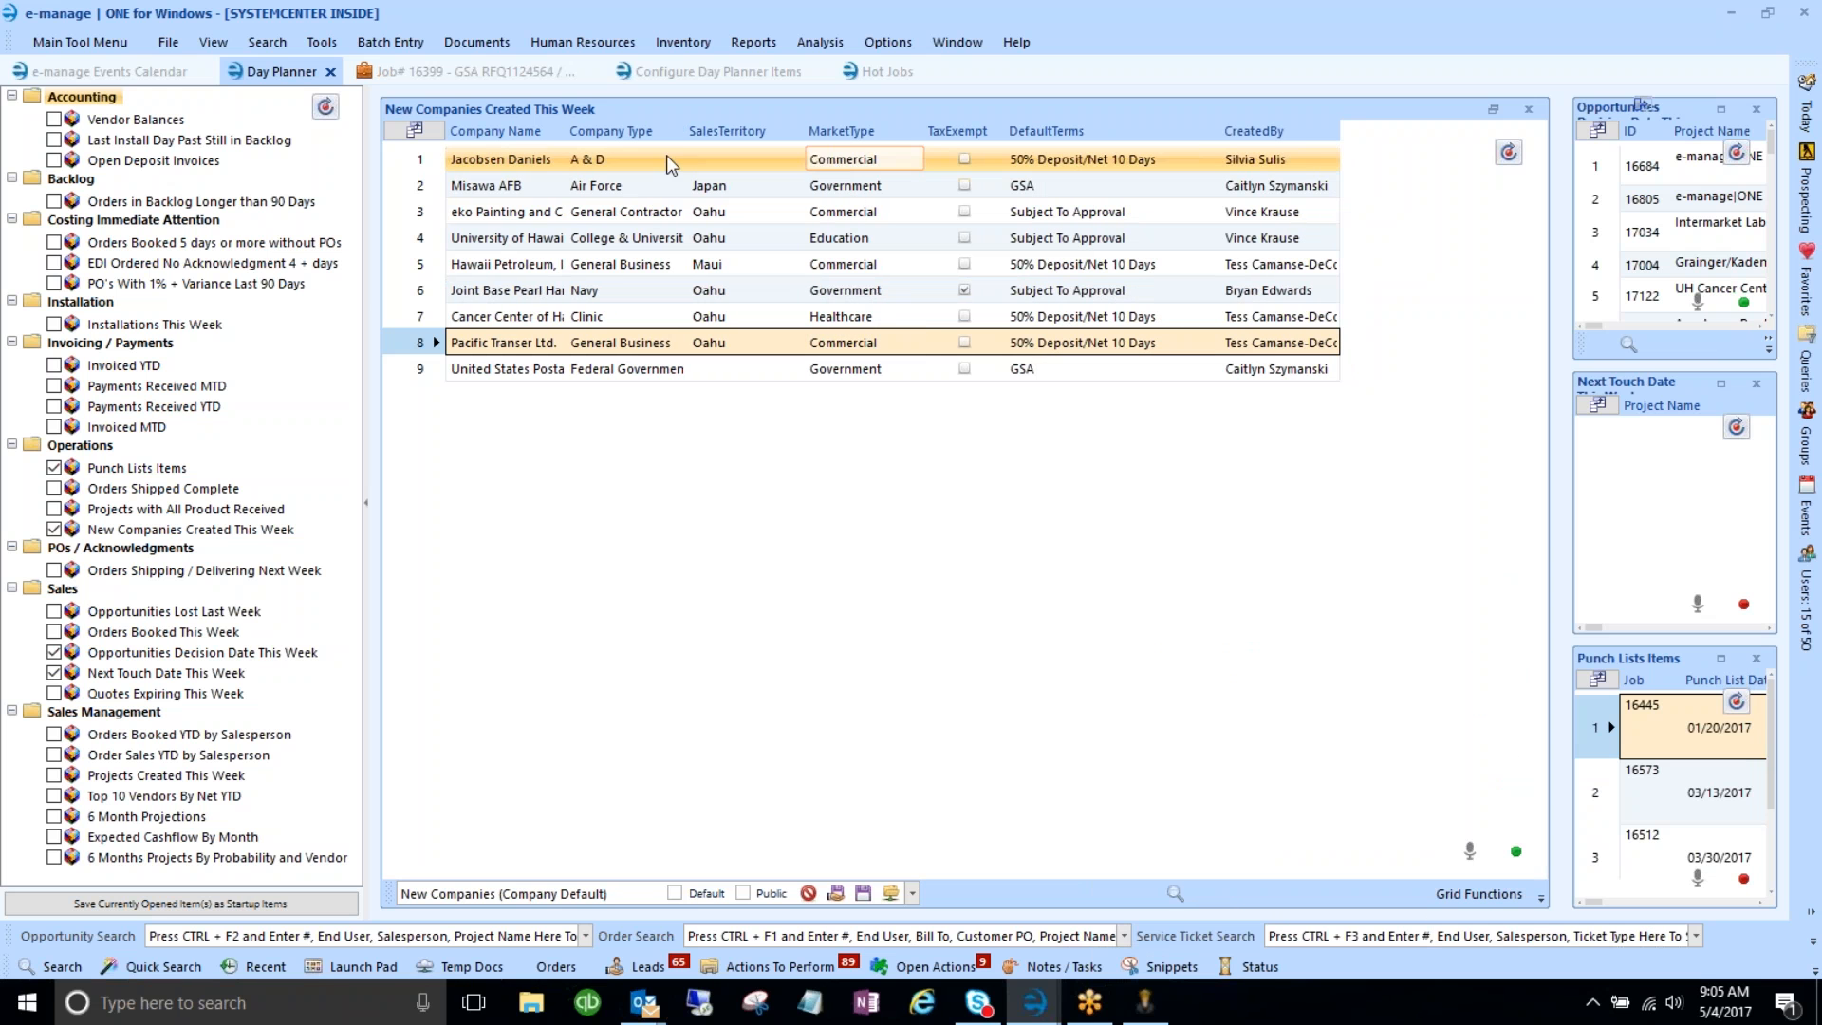
left_click_drag(555, 138, 713, 138)
left_click_drag(834, 133, 923, 132)
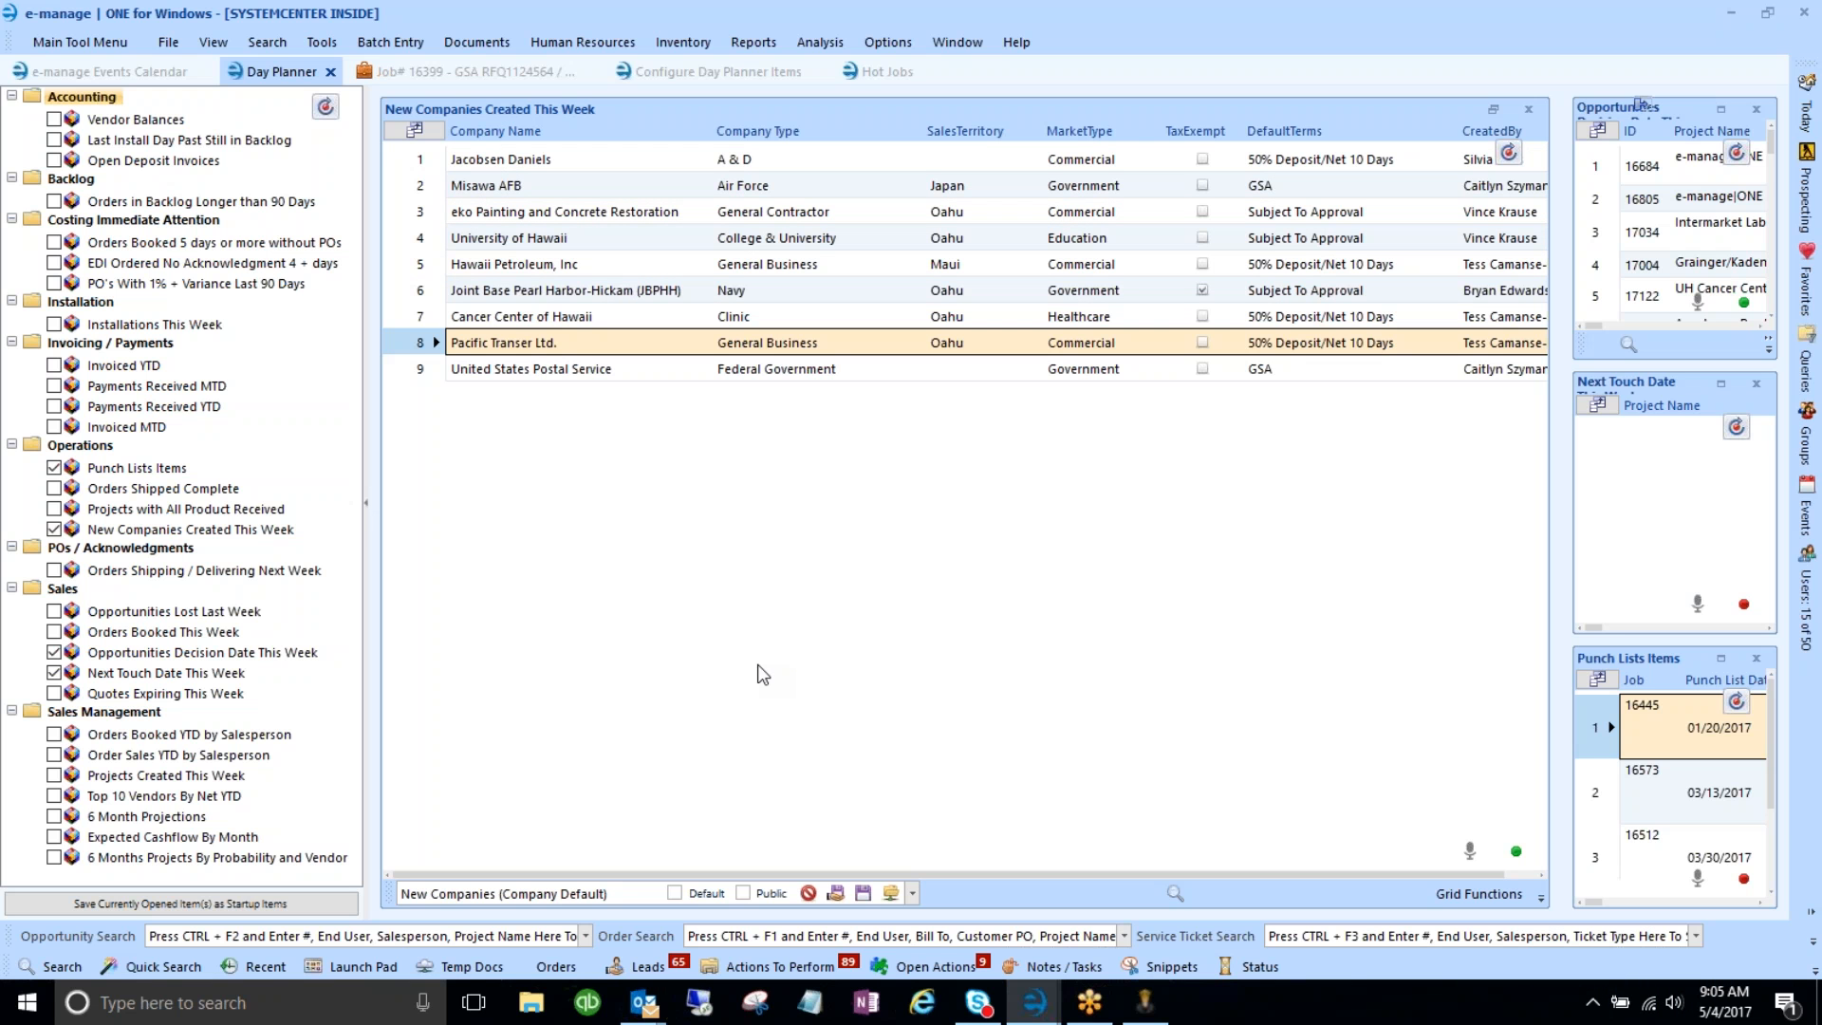
- Restore New Companies, maximize Opportunities to review rows like 17004, then open job 16399
left_click(1494, 109)
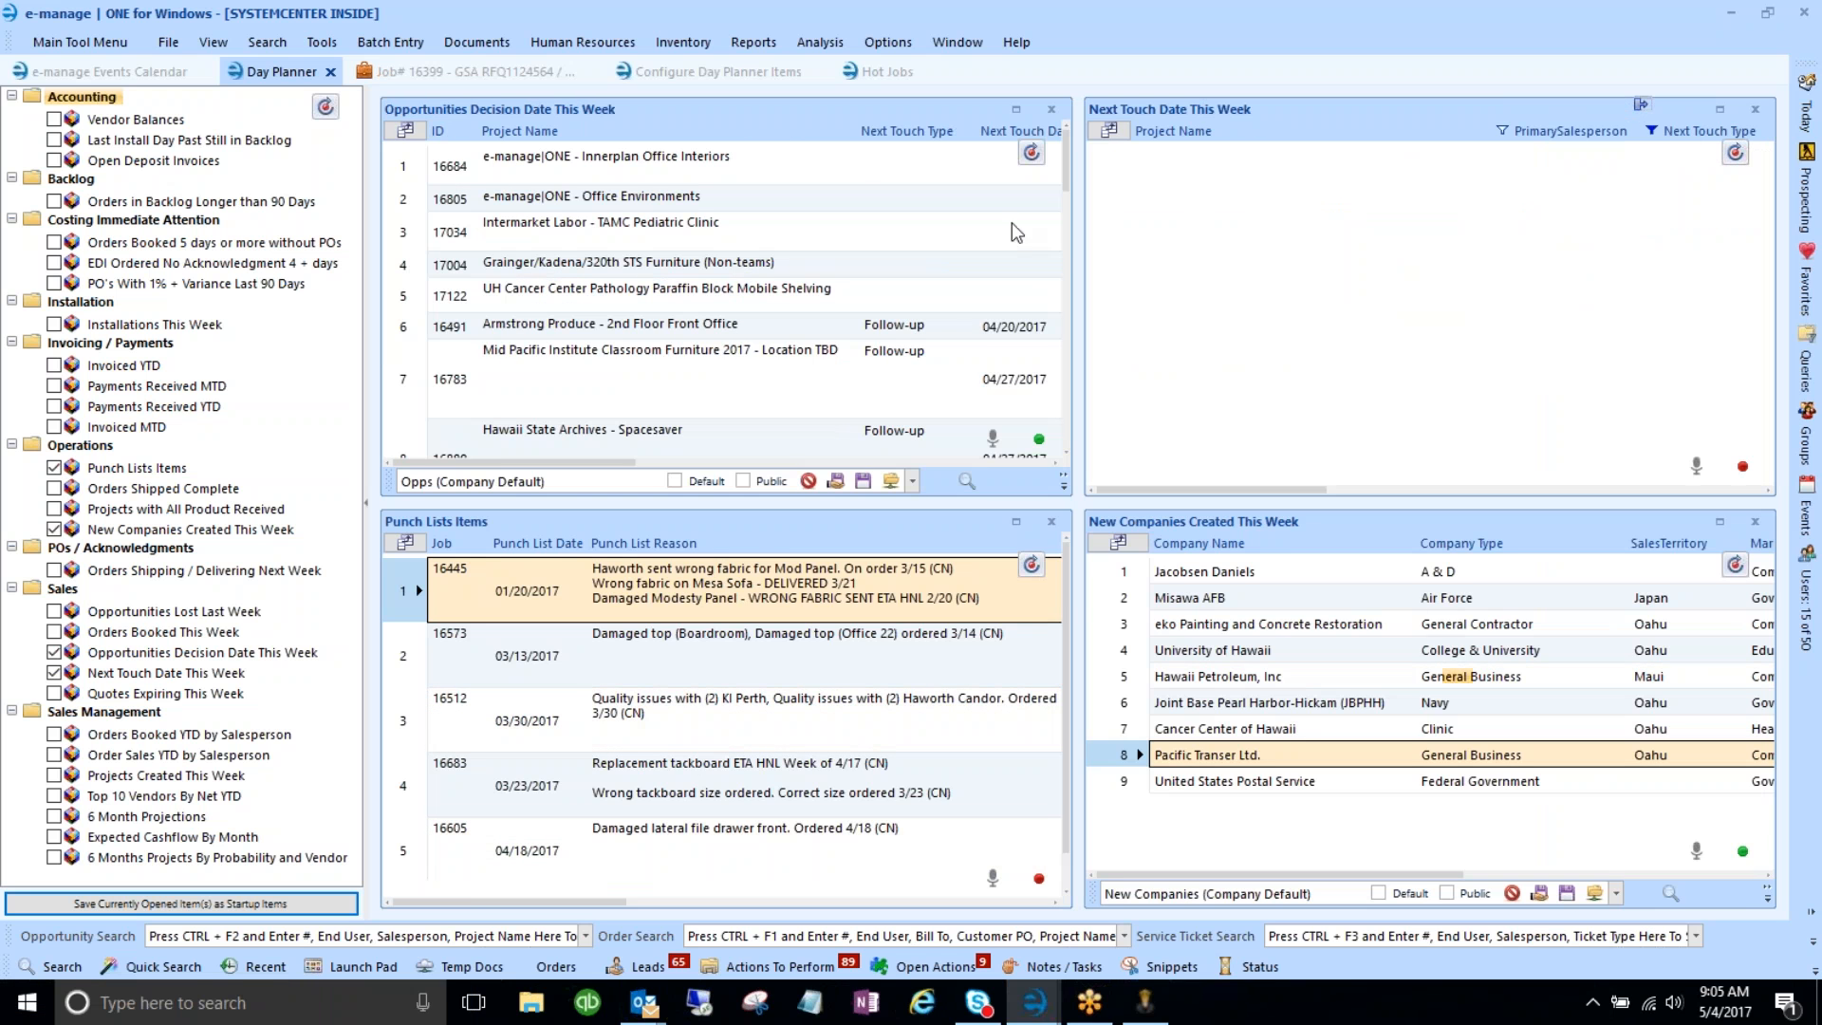
left_click(970, 359)
left_click(1017, 109)
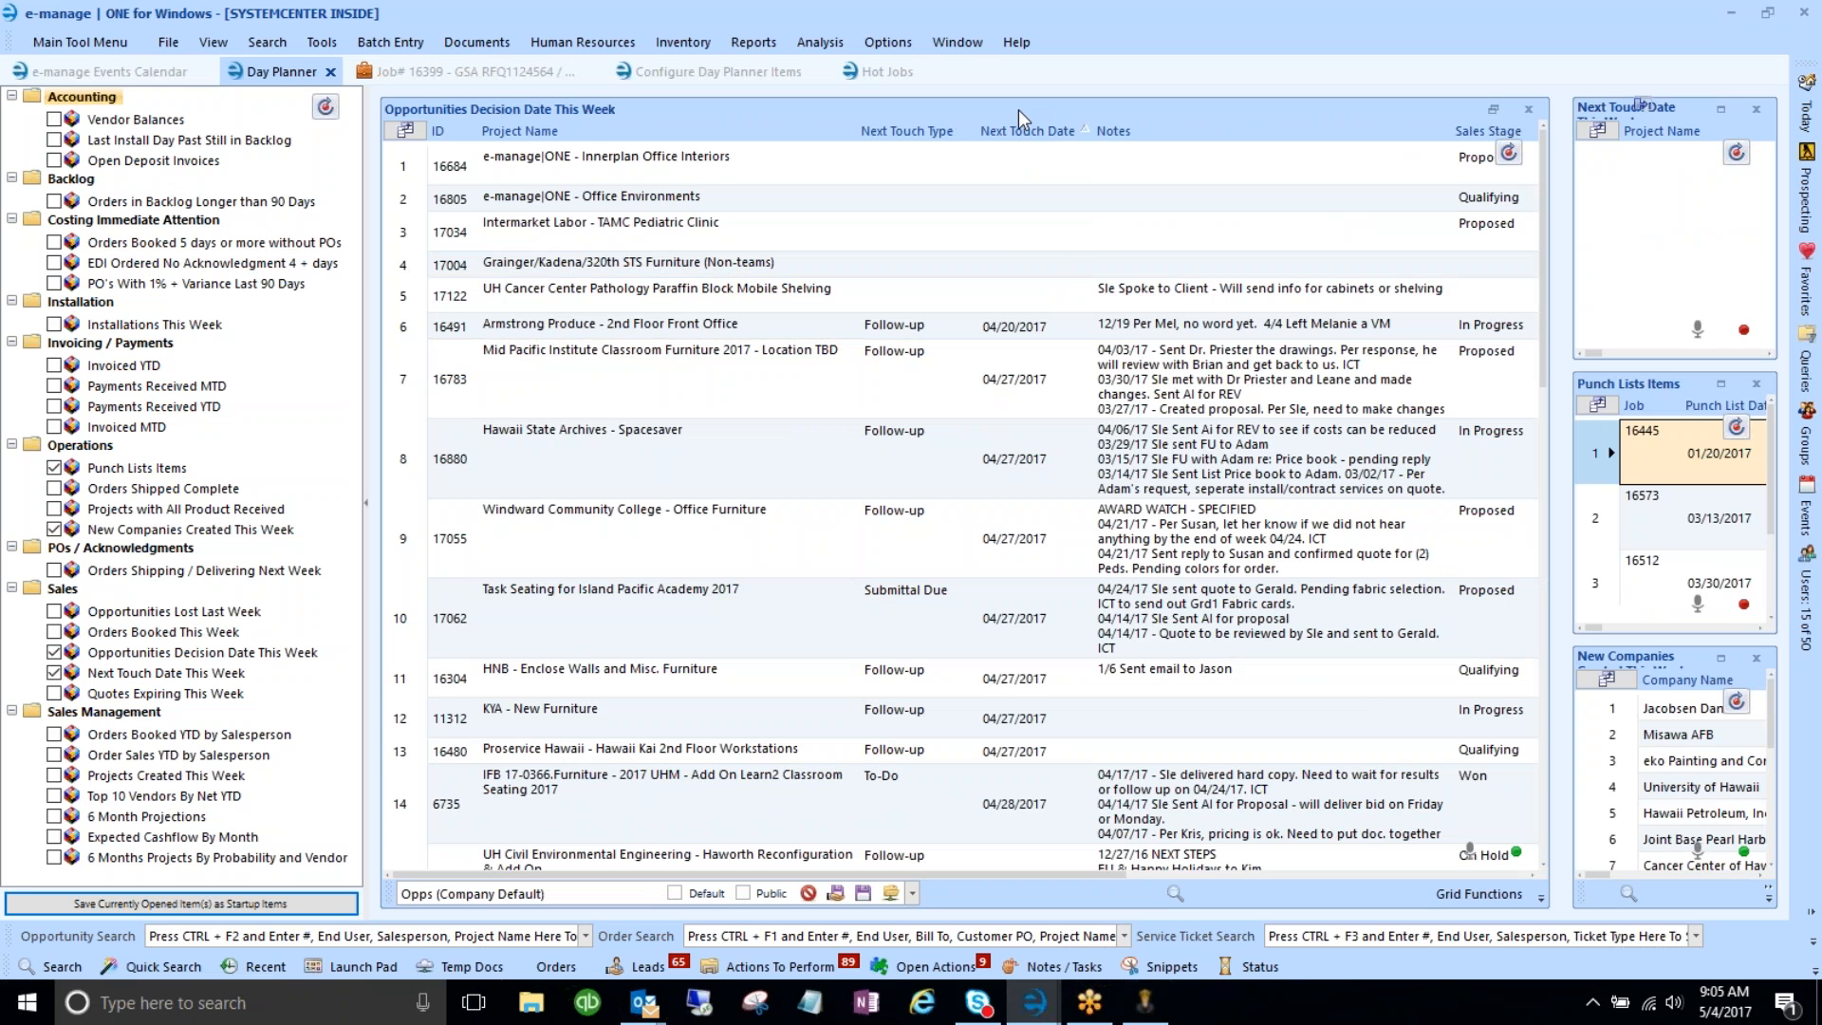
left_click(1009, 265)
left_click(418, 72)
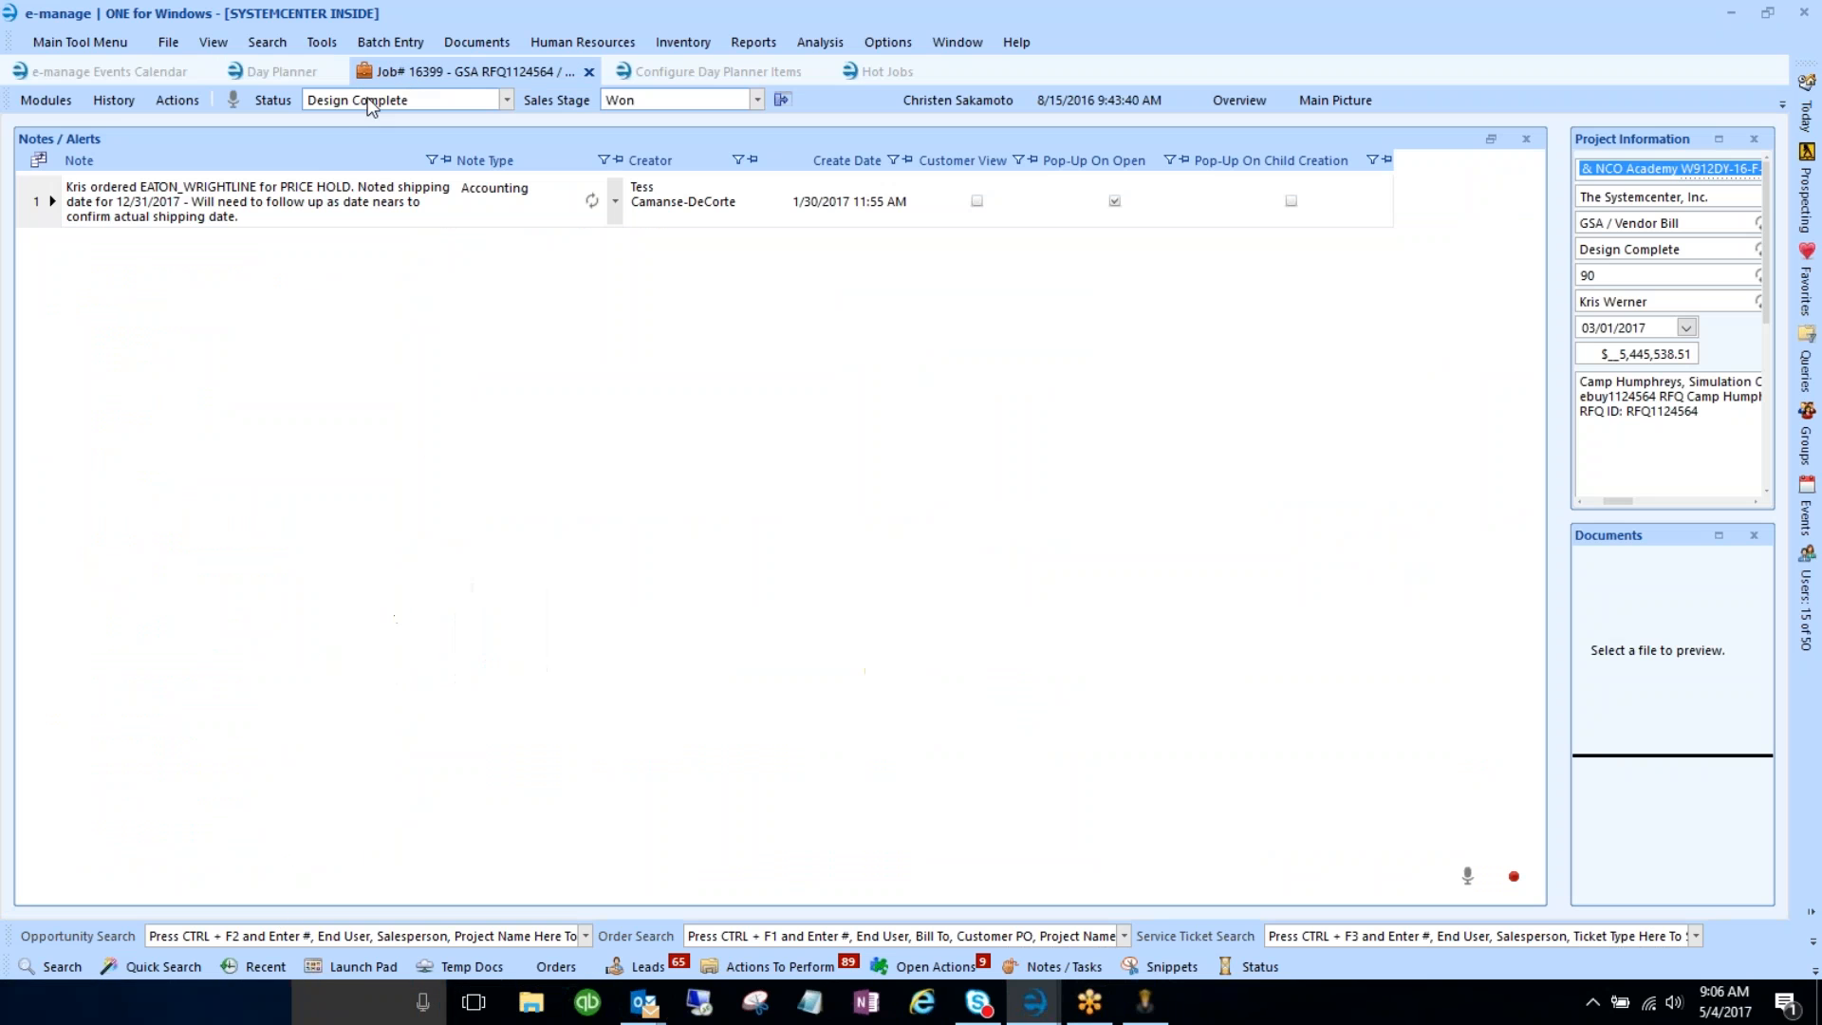
- Open job 16399's Acknowledgements module and select the Haworth, Inc. purchase order
left_click(50, 95)
left_click(126, 389)
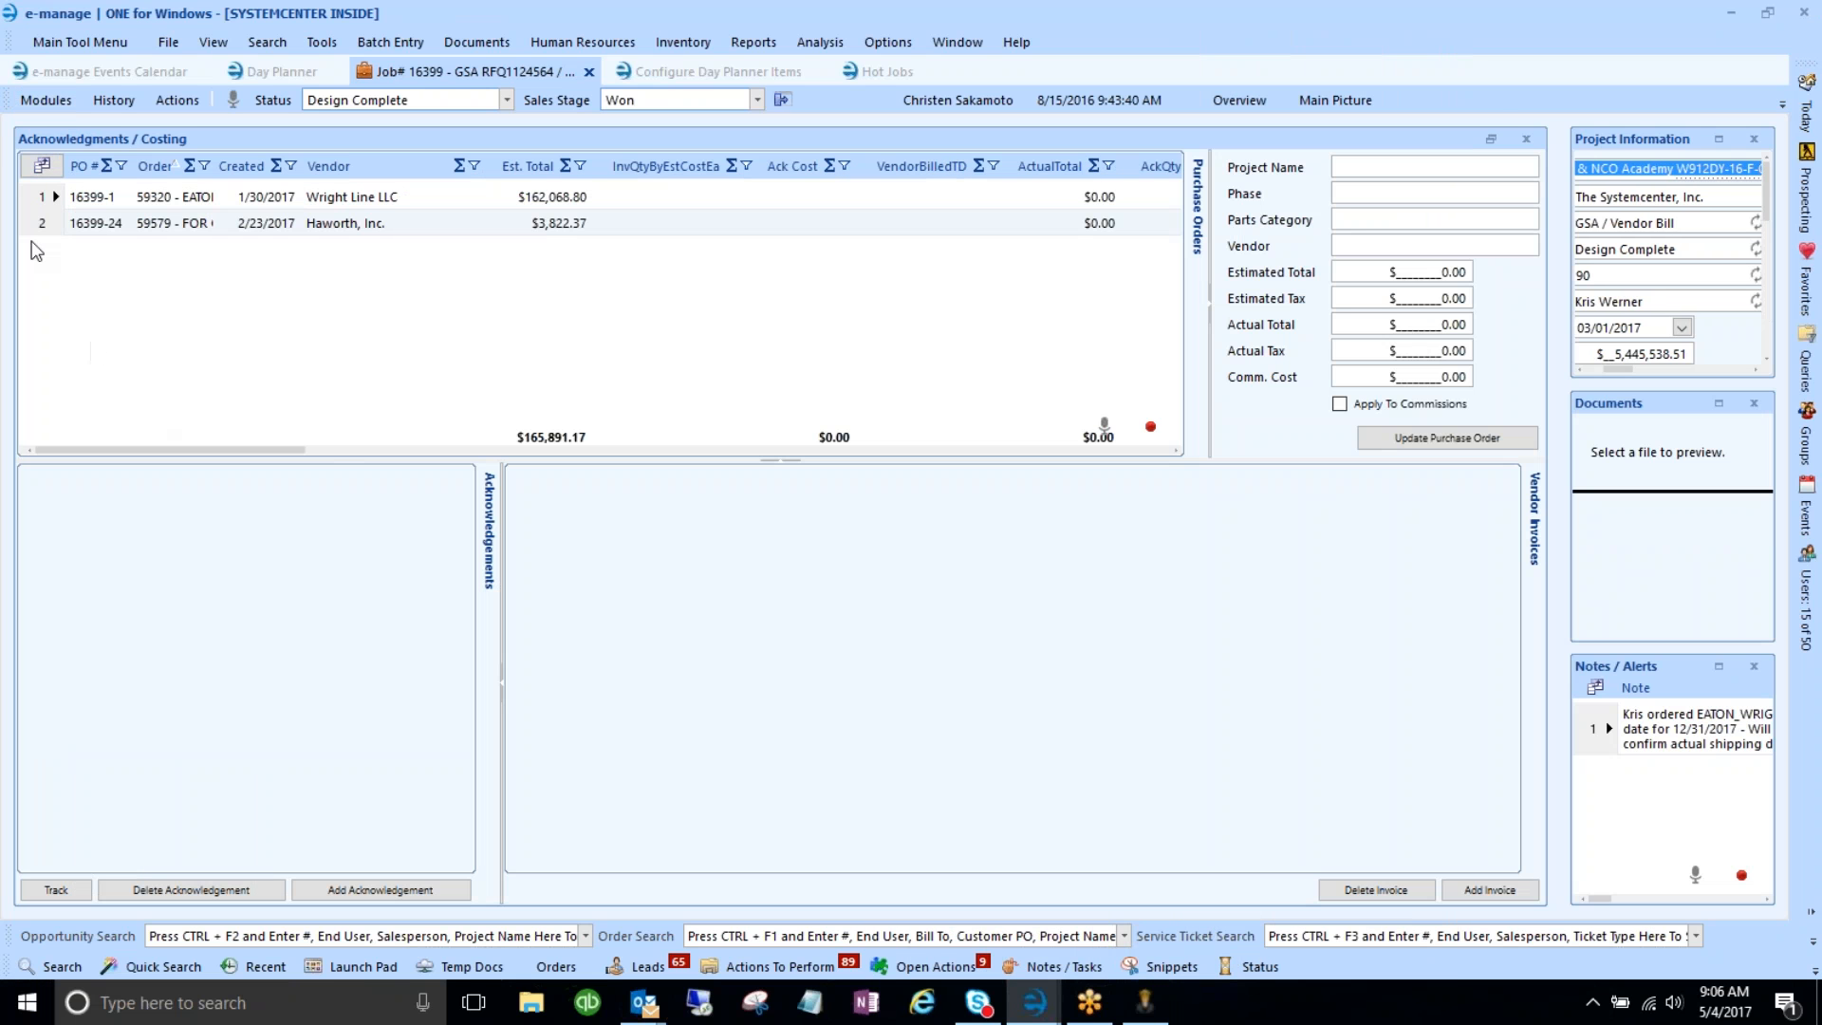
left_click(36, 233)
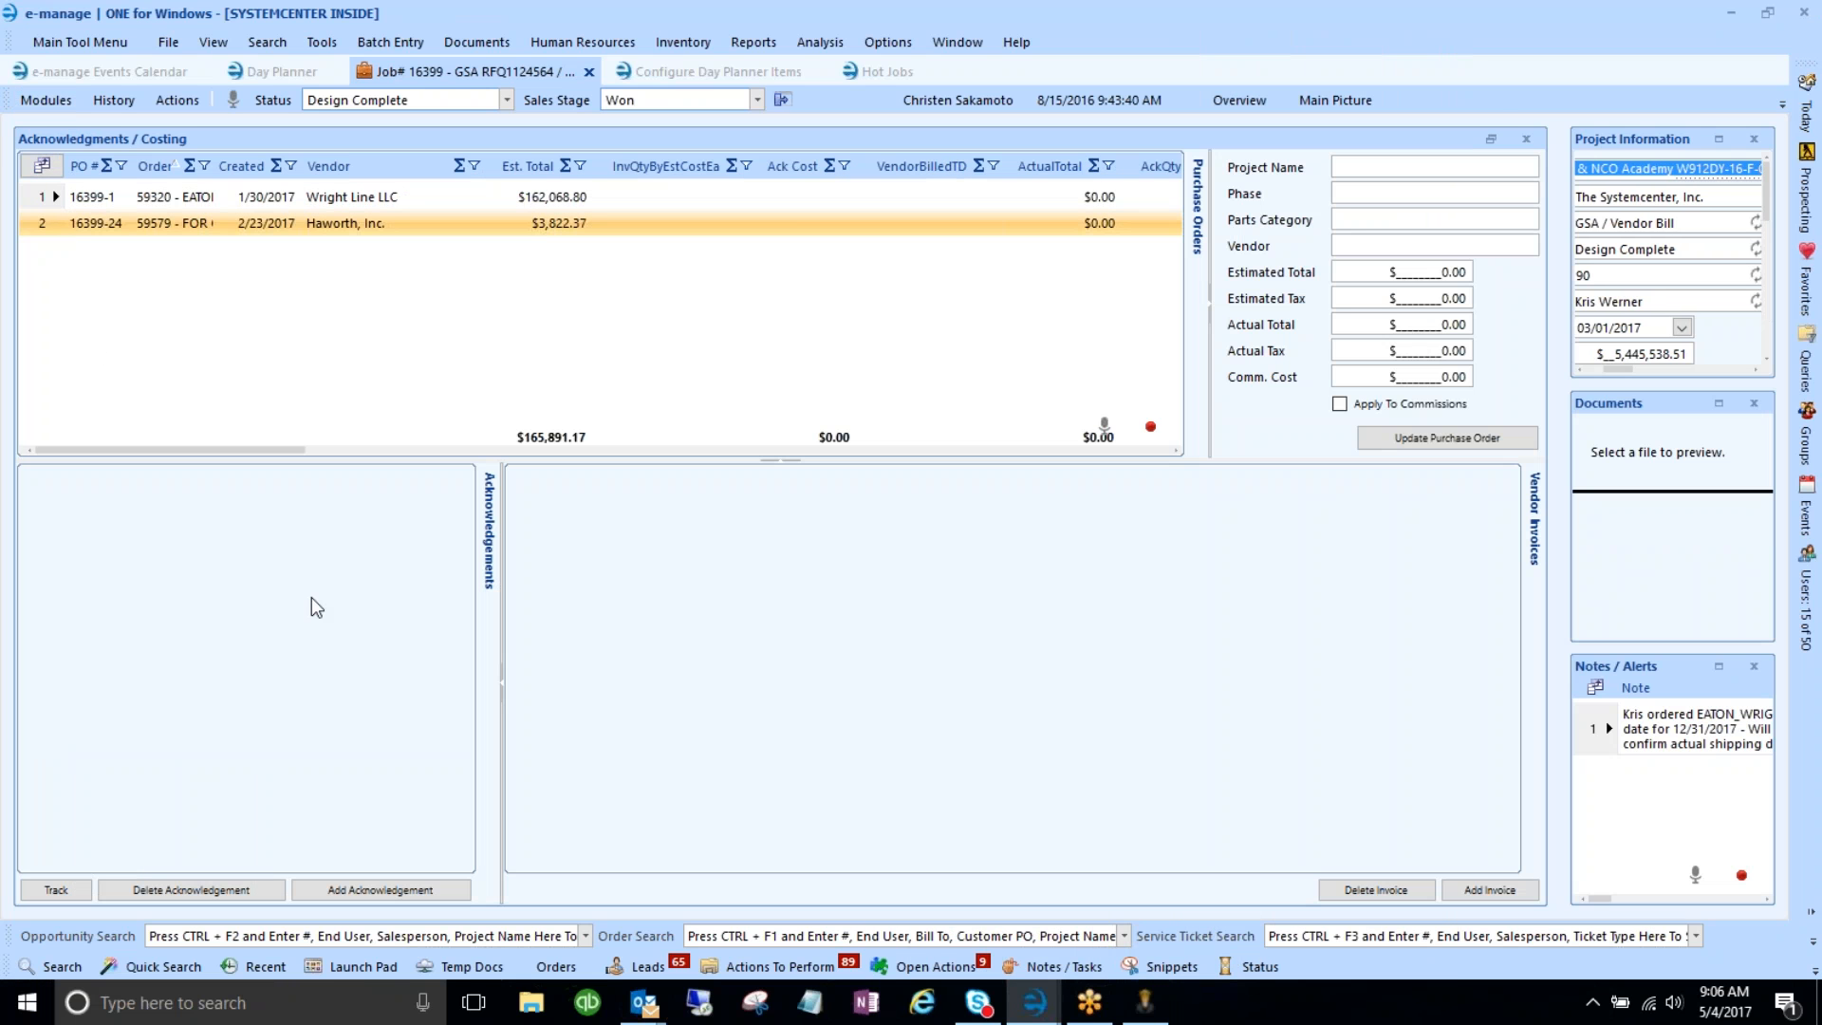
- Start a new vendor acknowledgement for the Haworth PO and maximize its window
left_click(414, 895)
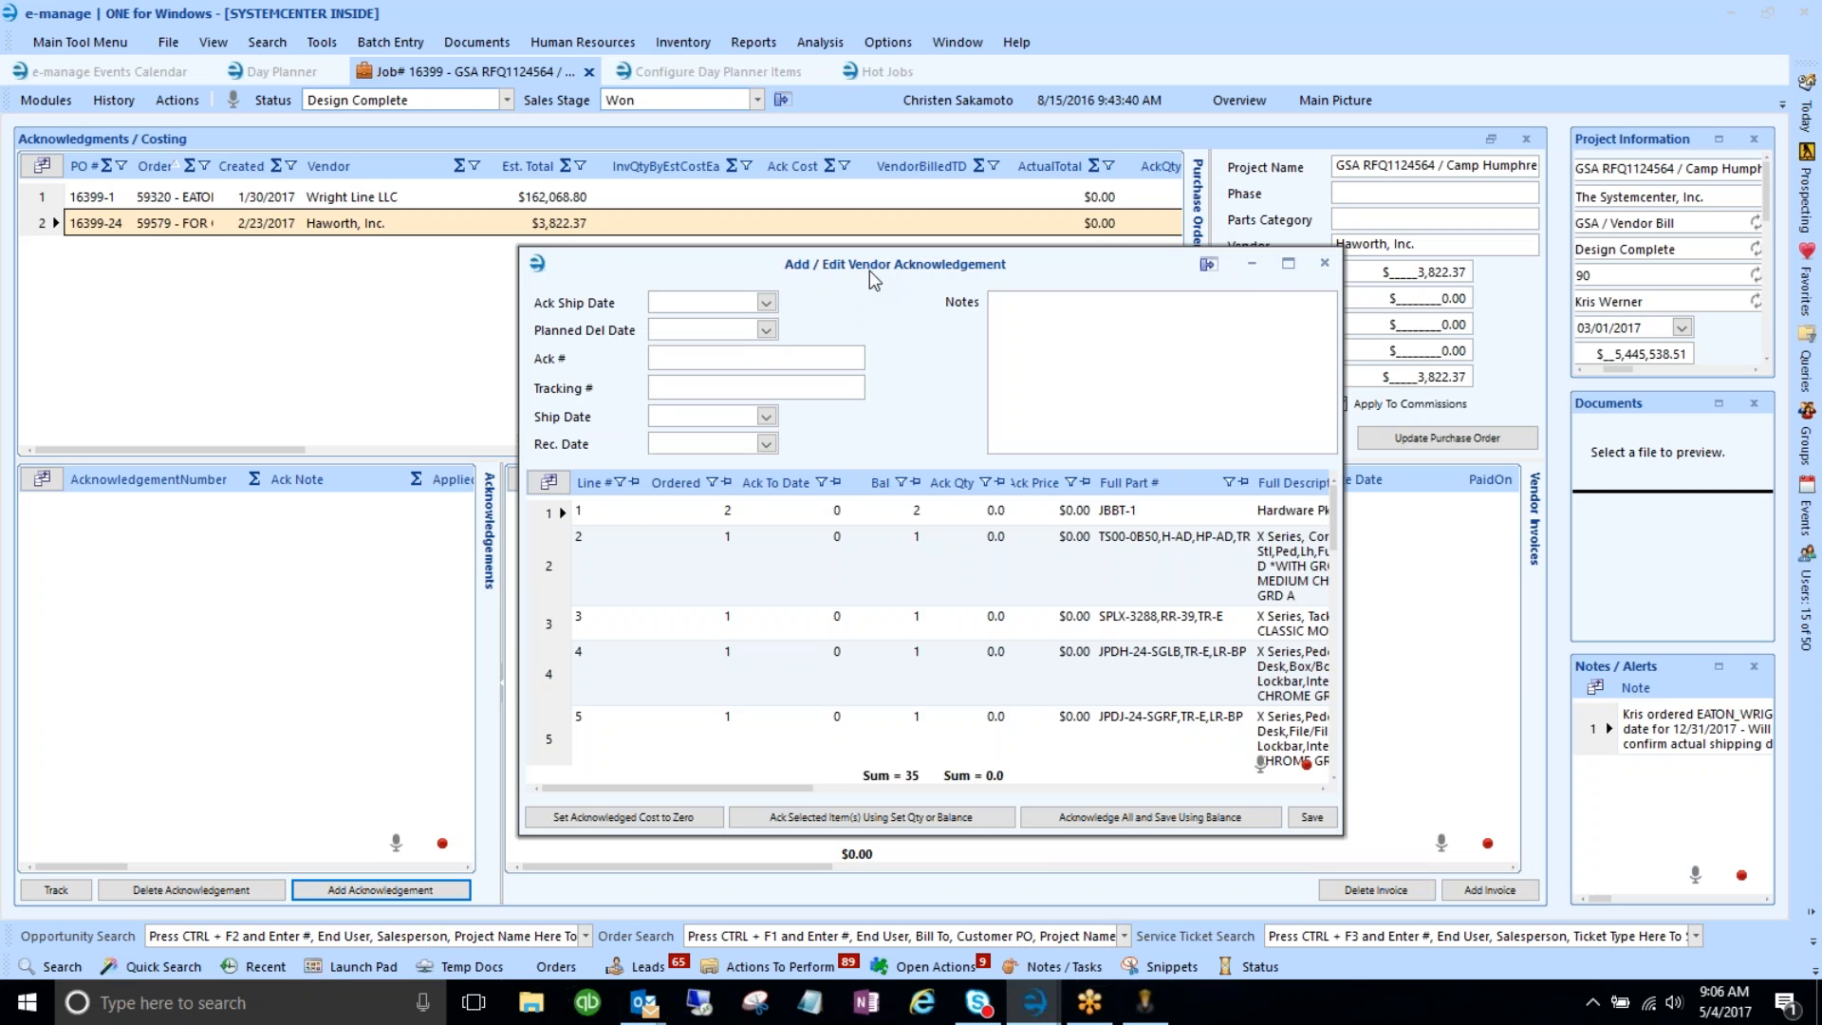
left_click_drag(869, 266, 721, 196)
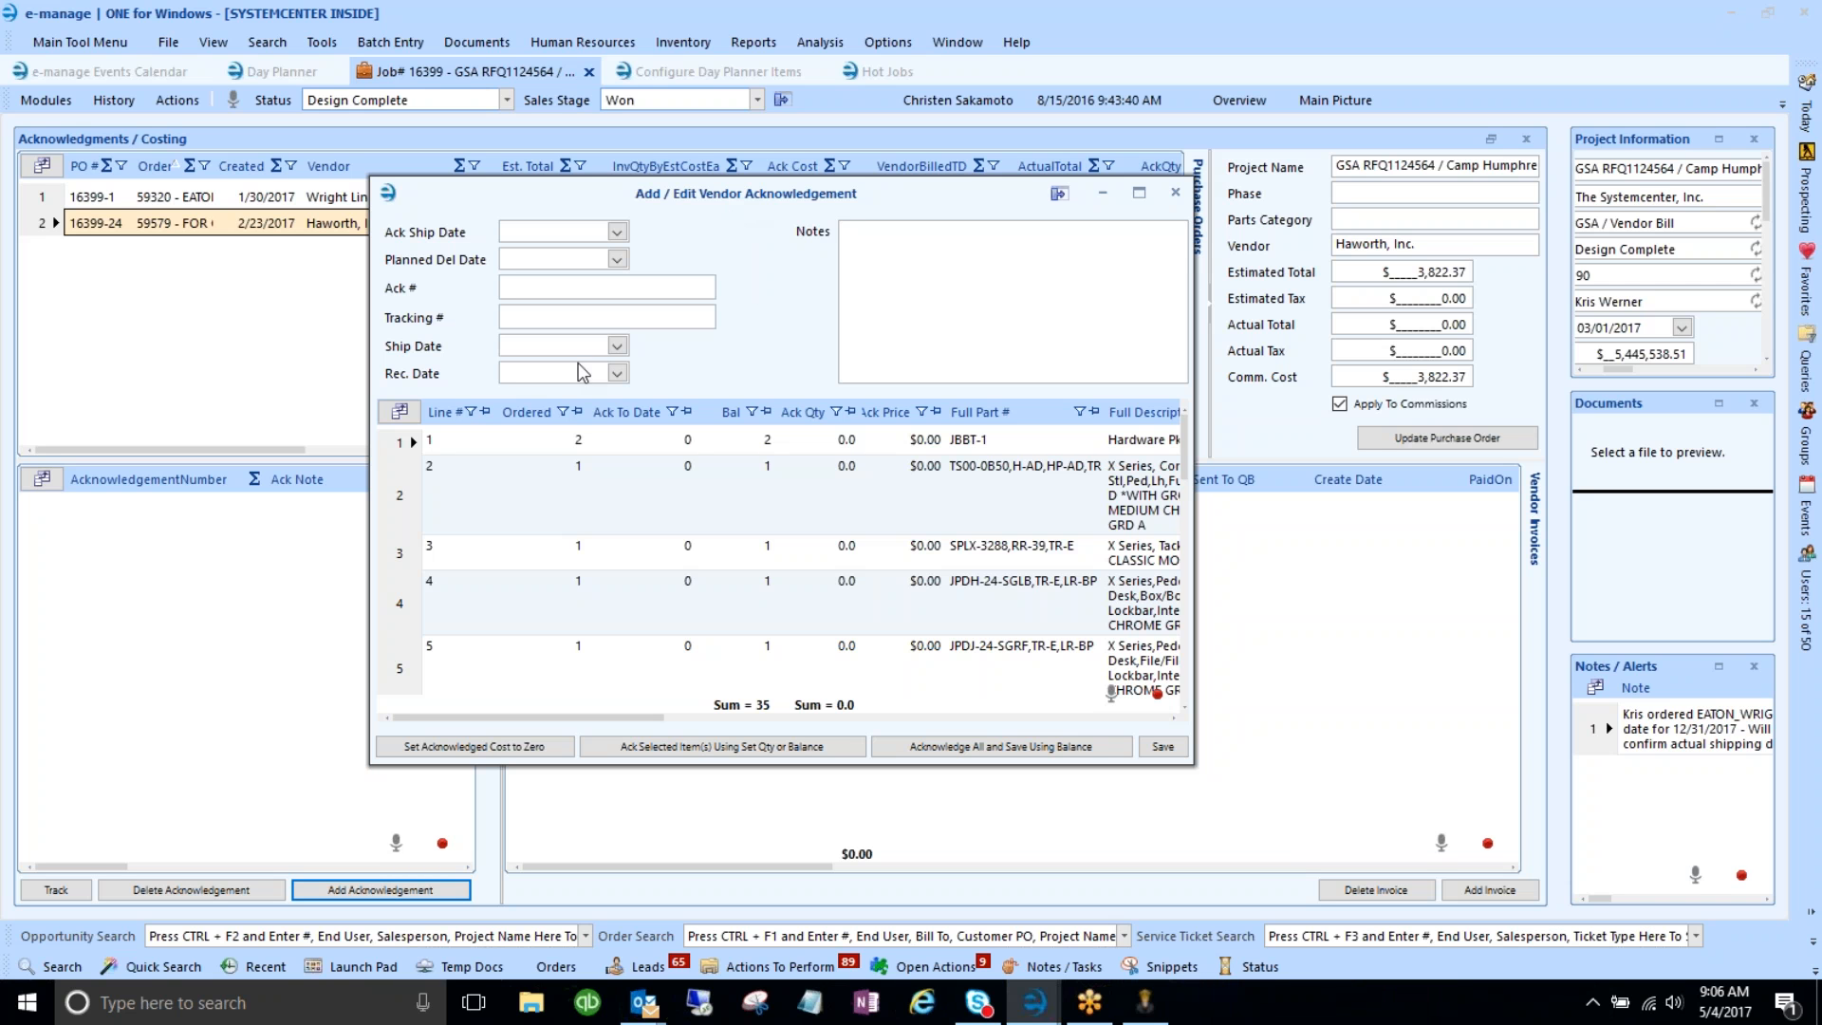
left_click(795, 448)
double_click(751, 188)
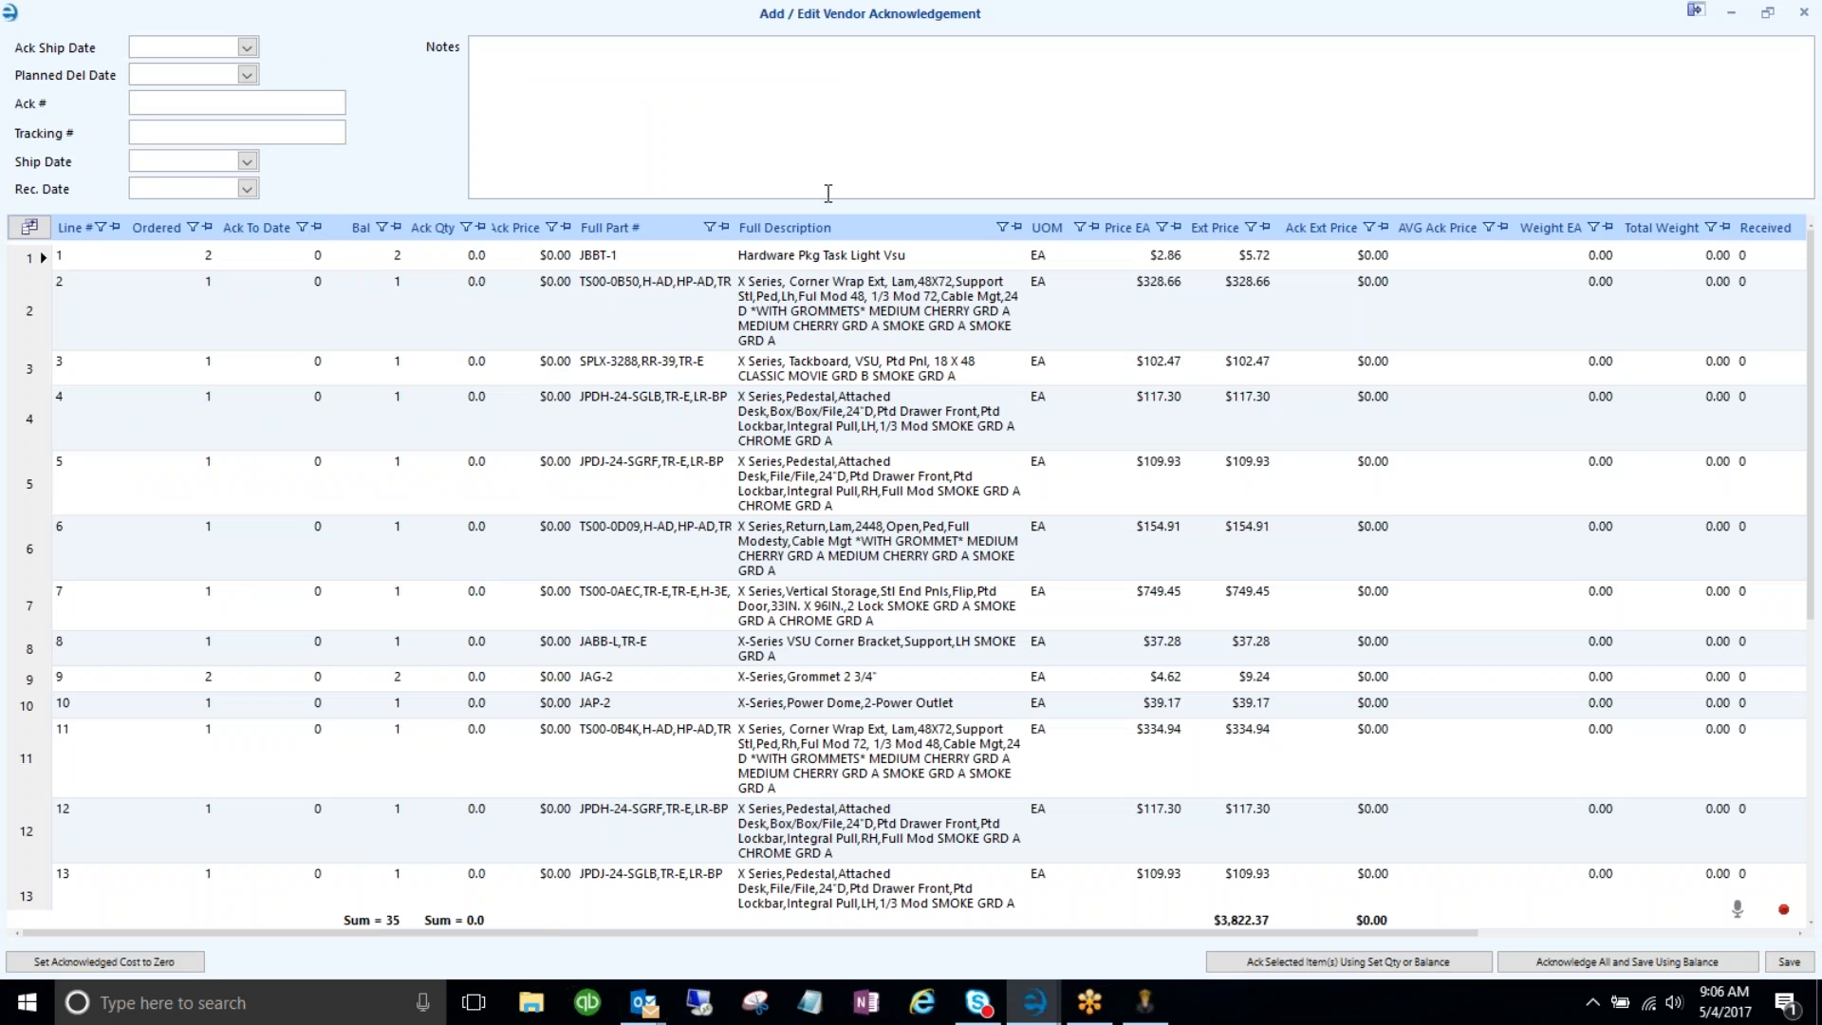
double_click(833, 13)
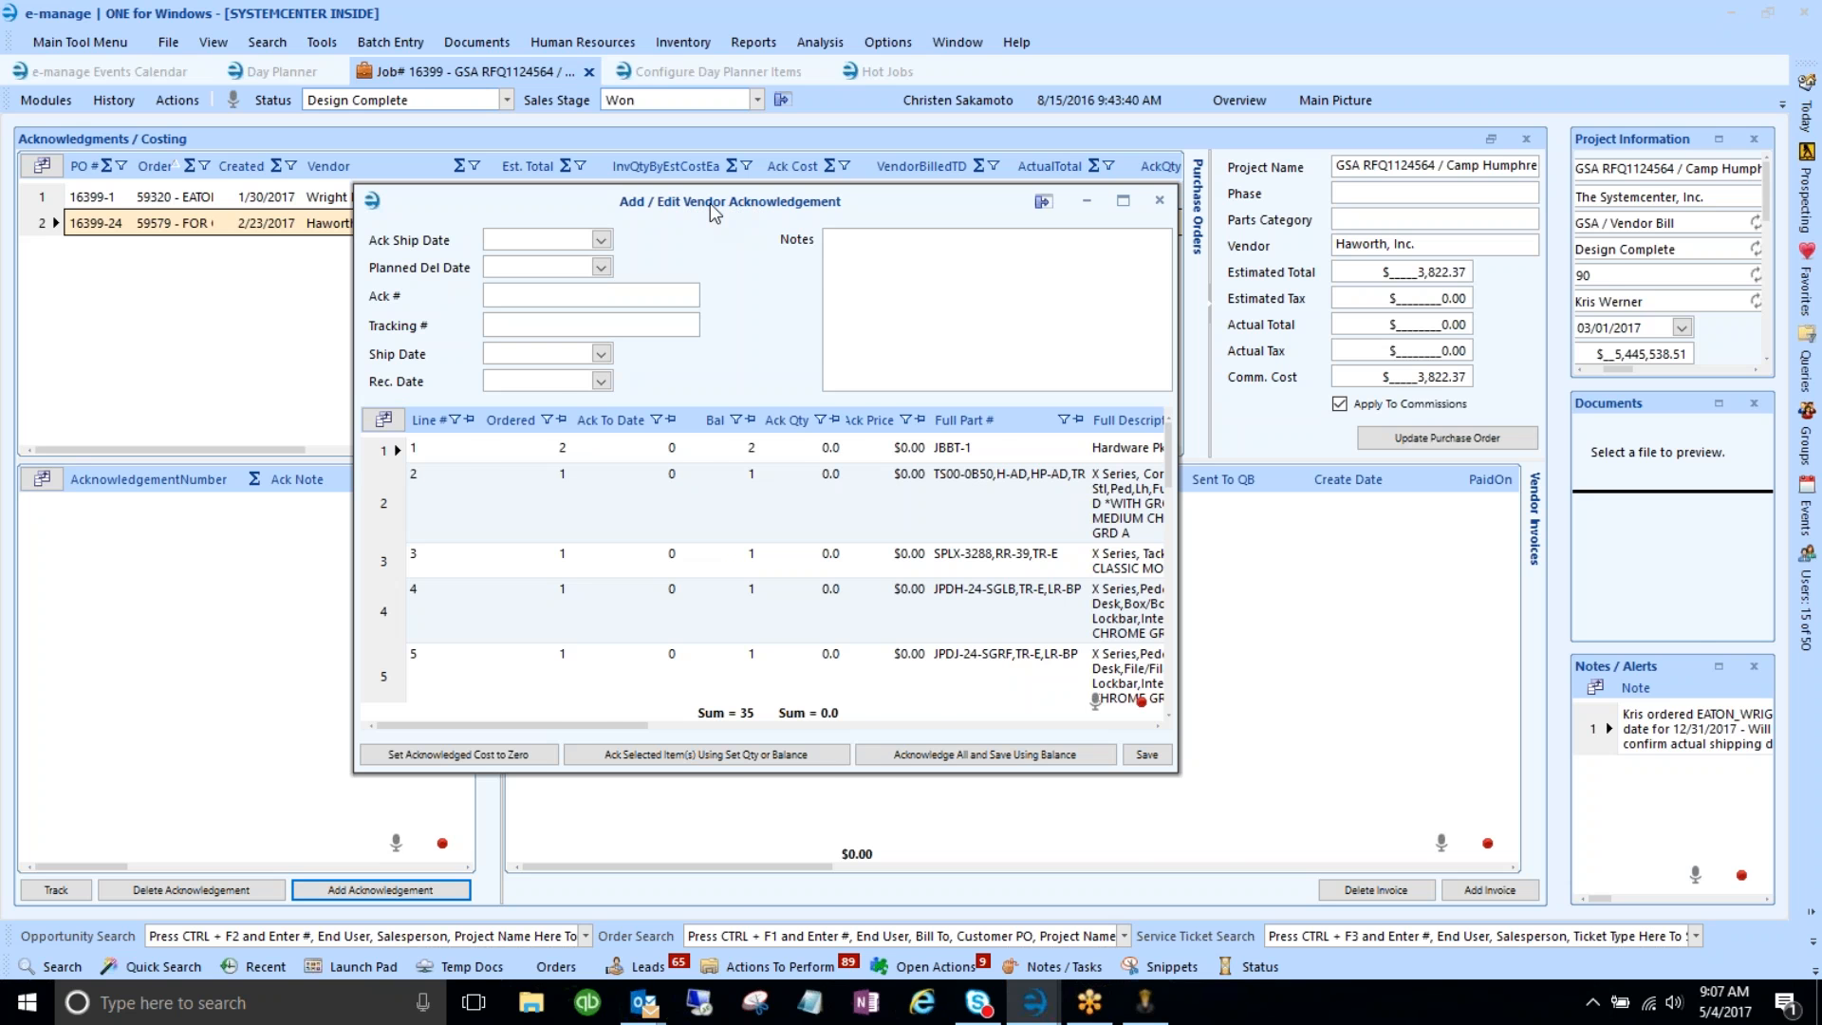
double_click(710, 203)
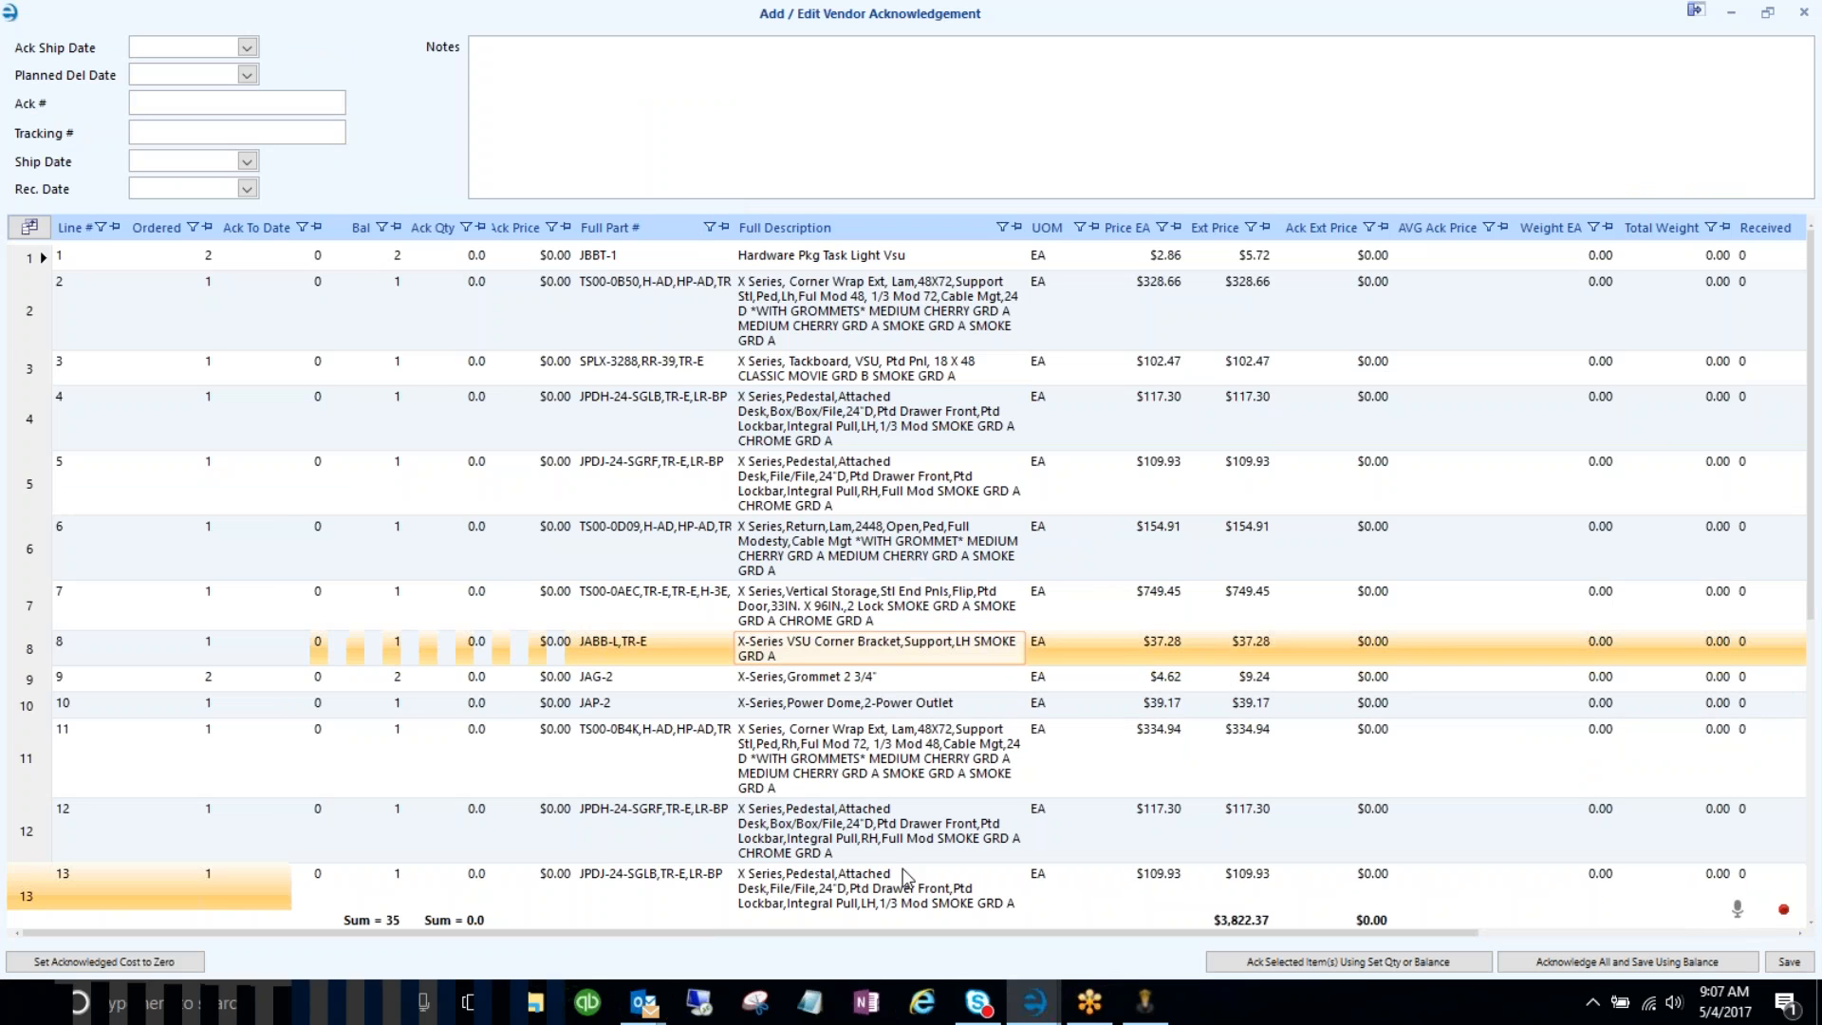
- Bring up the Outlook Error Message email and resize it to a smaller window
mouse_move(654, 1013)
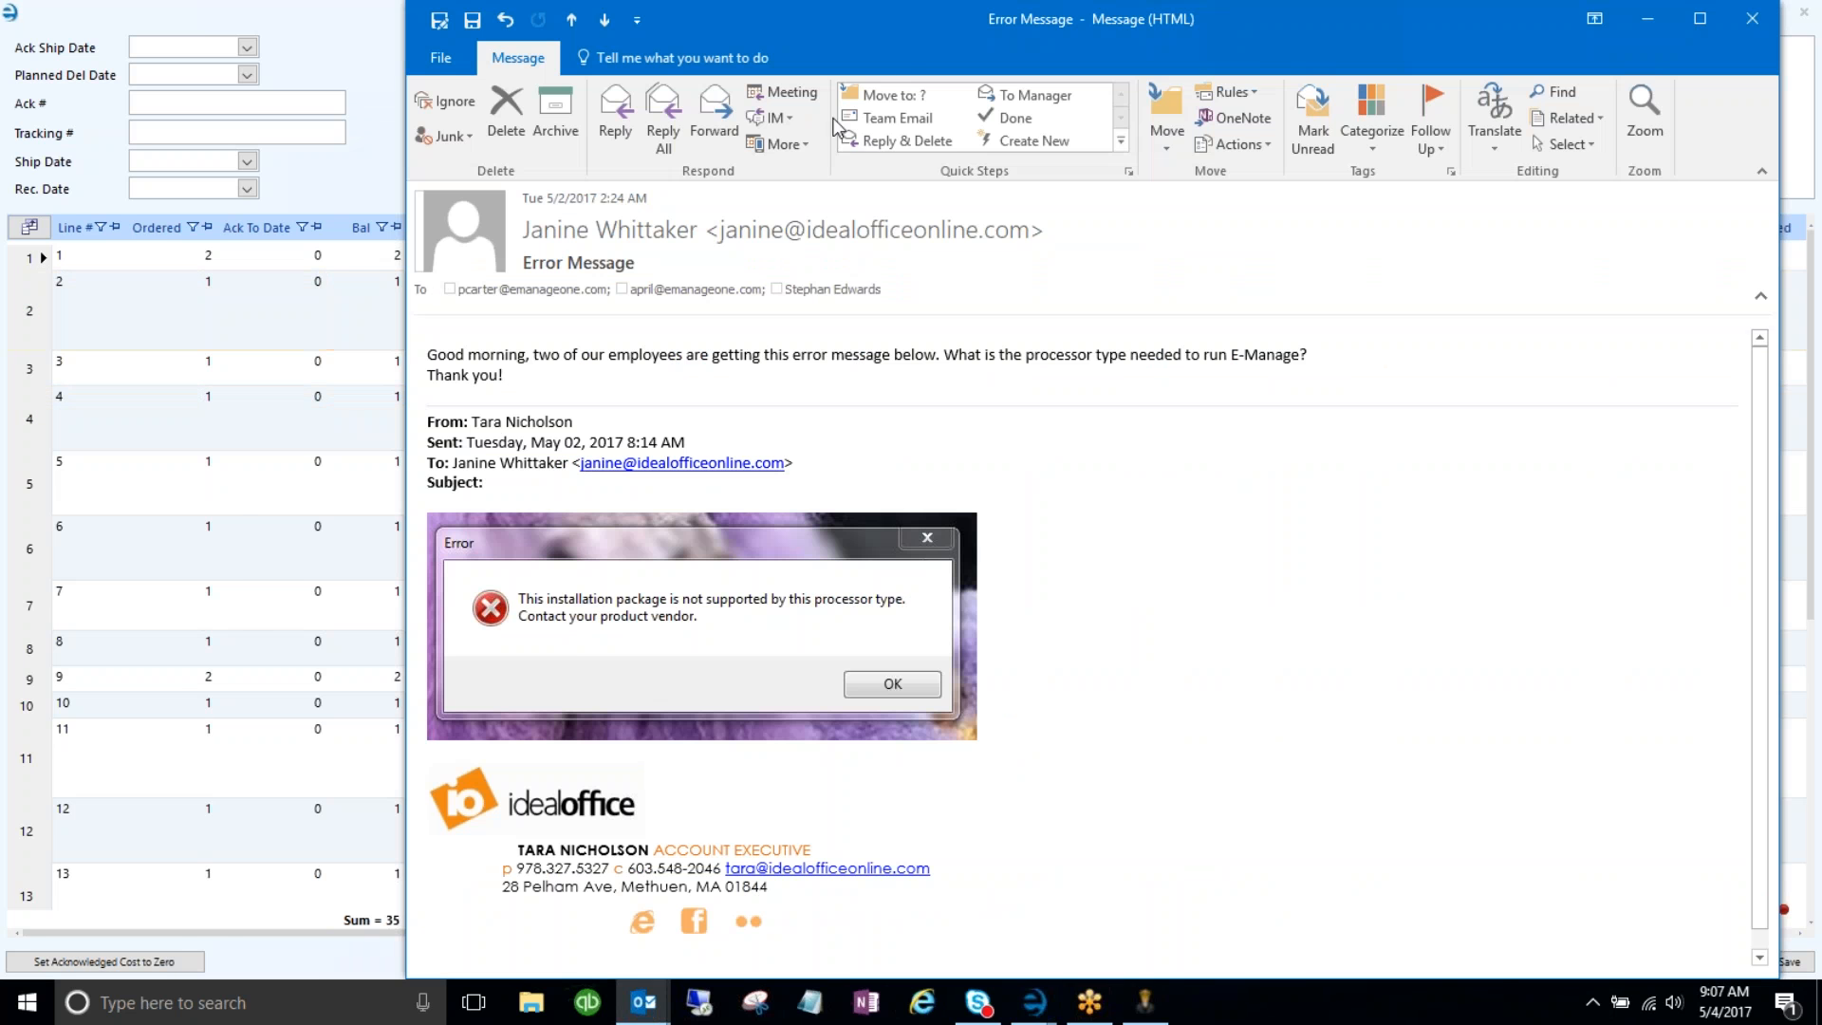
left_click_drag(917, 27, 710, 178)
double_click(822, 183)
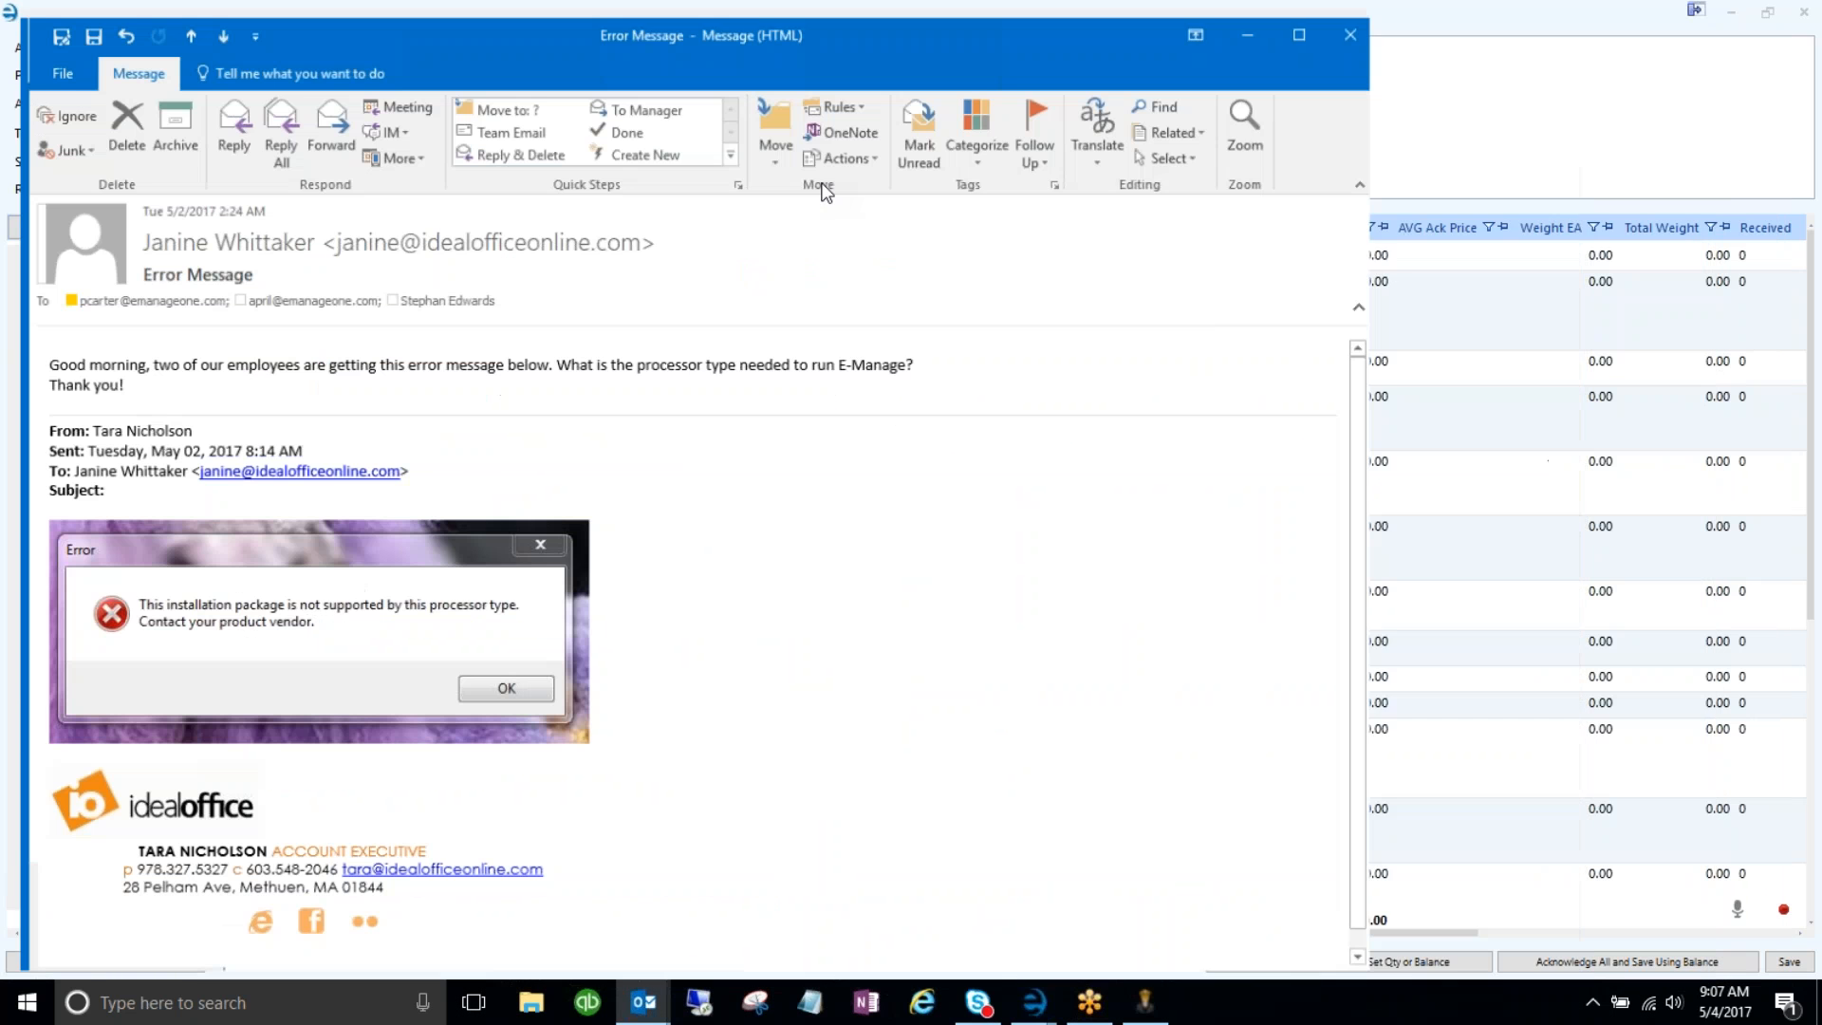
double_click(884, 27)
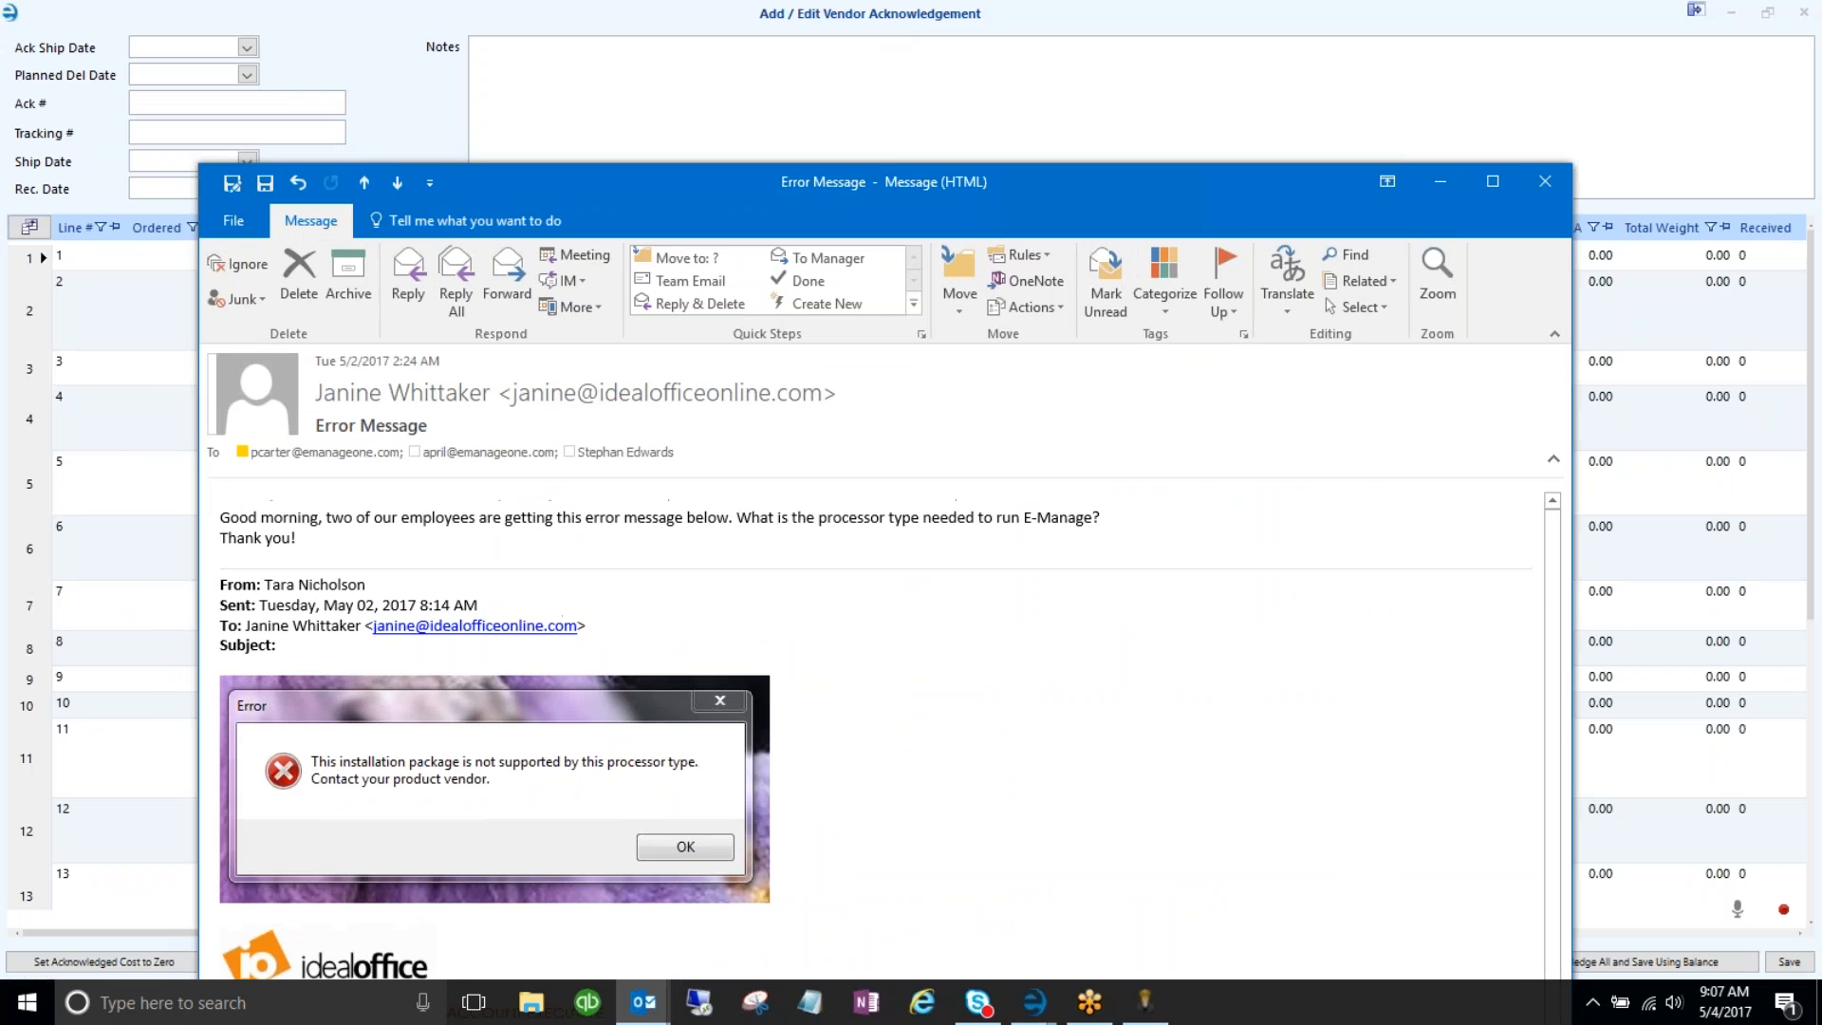
left_click_drag(1569, 168, 1451, 279)
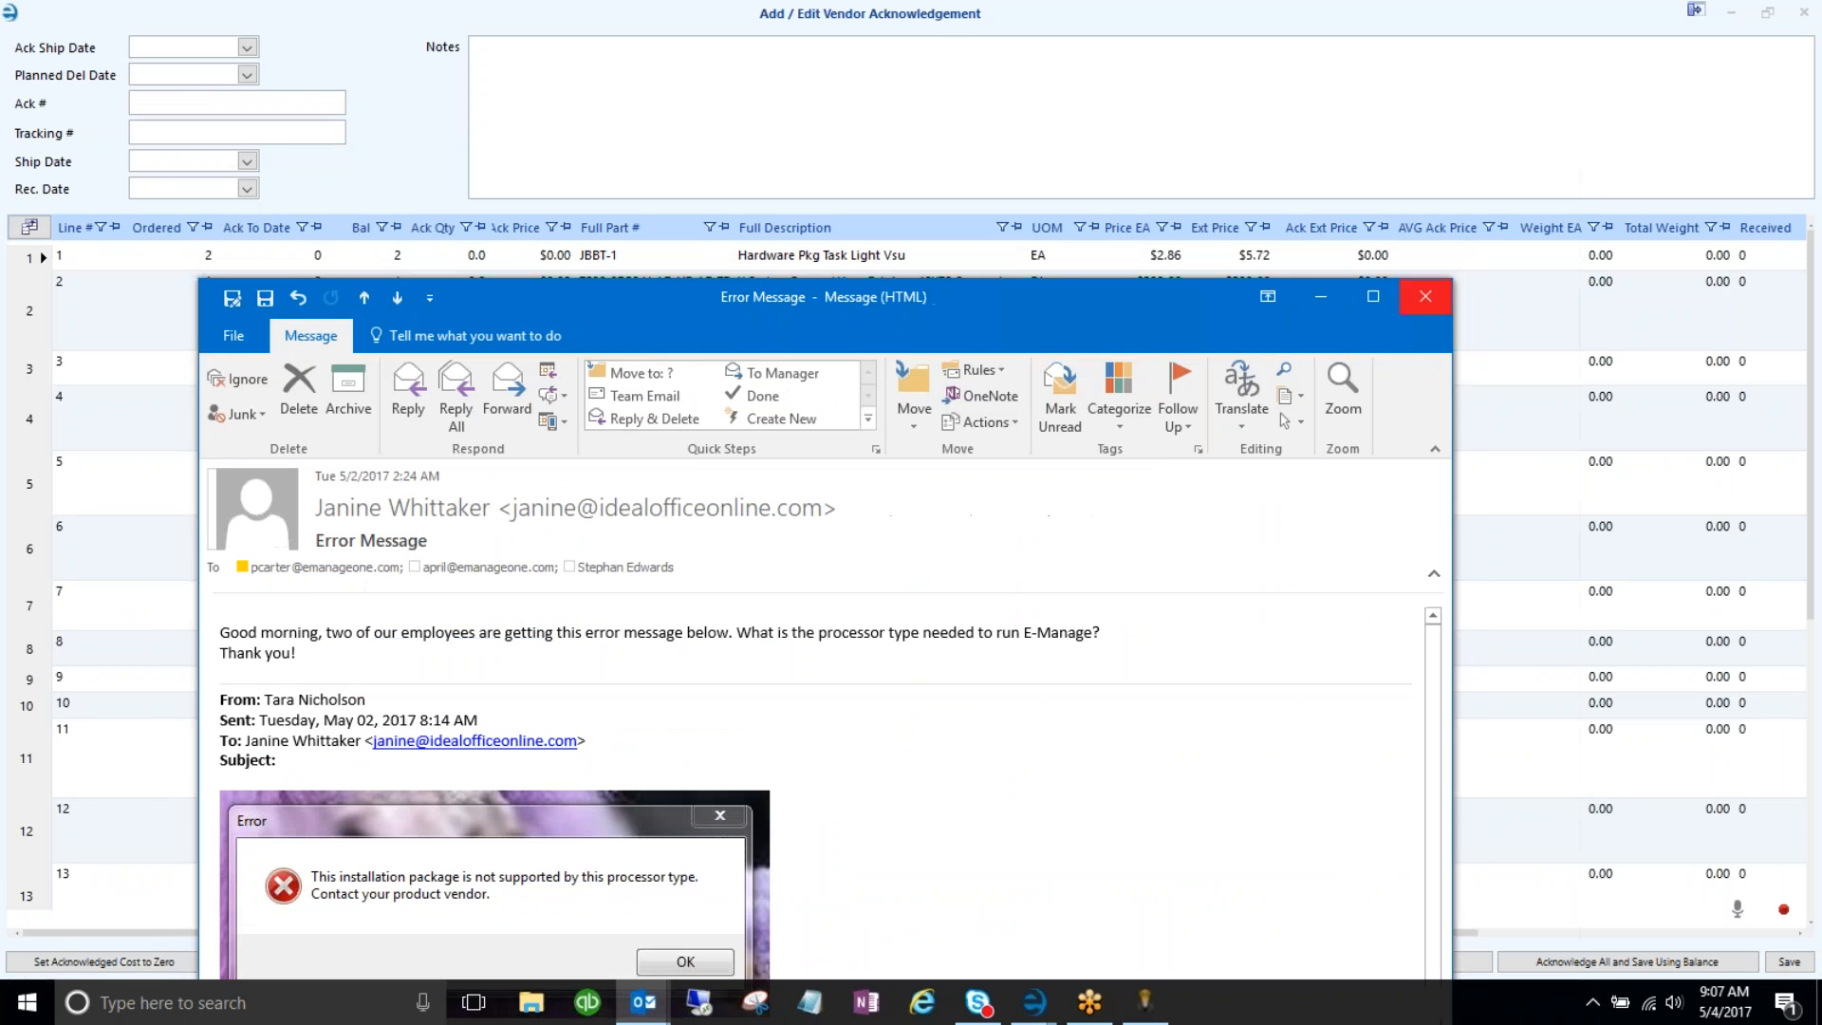
left_click(1415, 298)
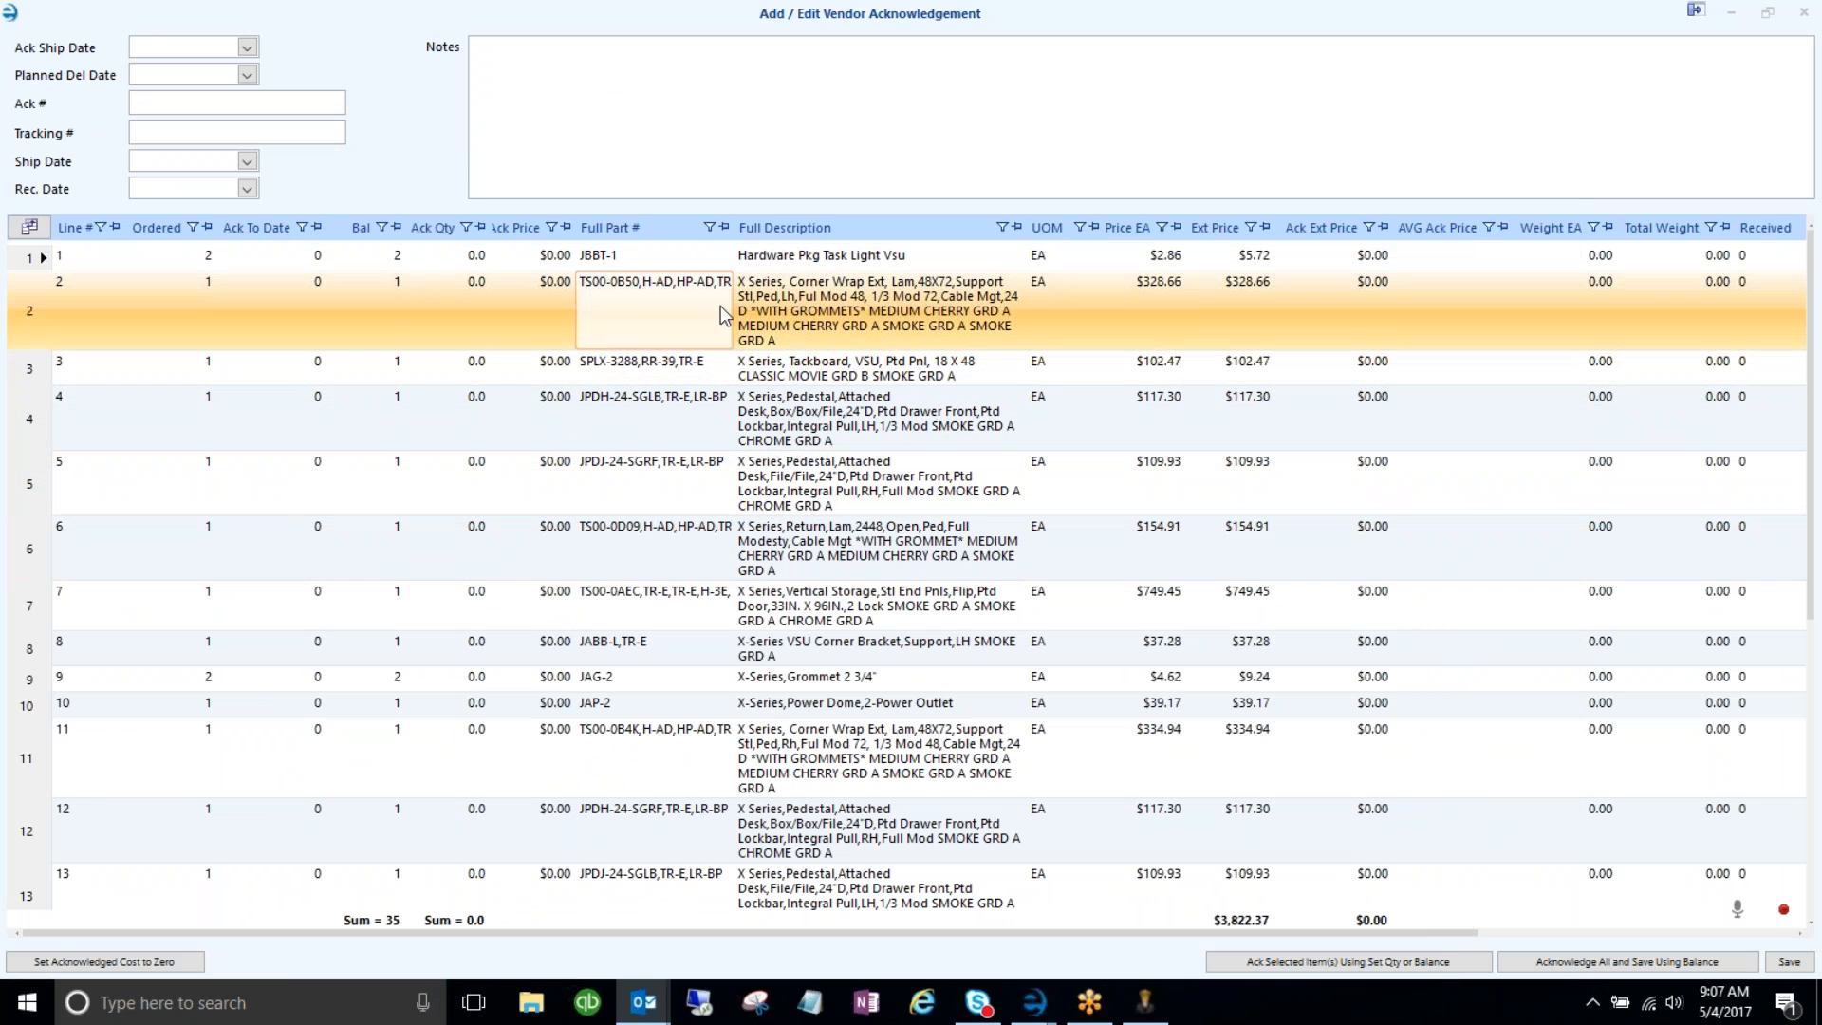
left_click(800, 325)
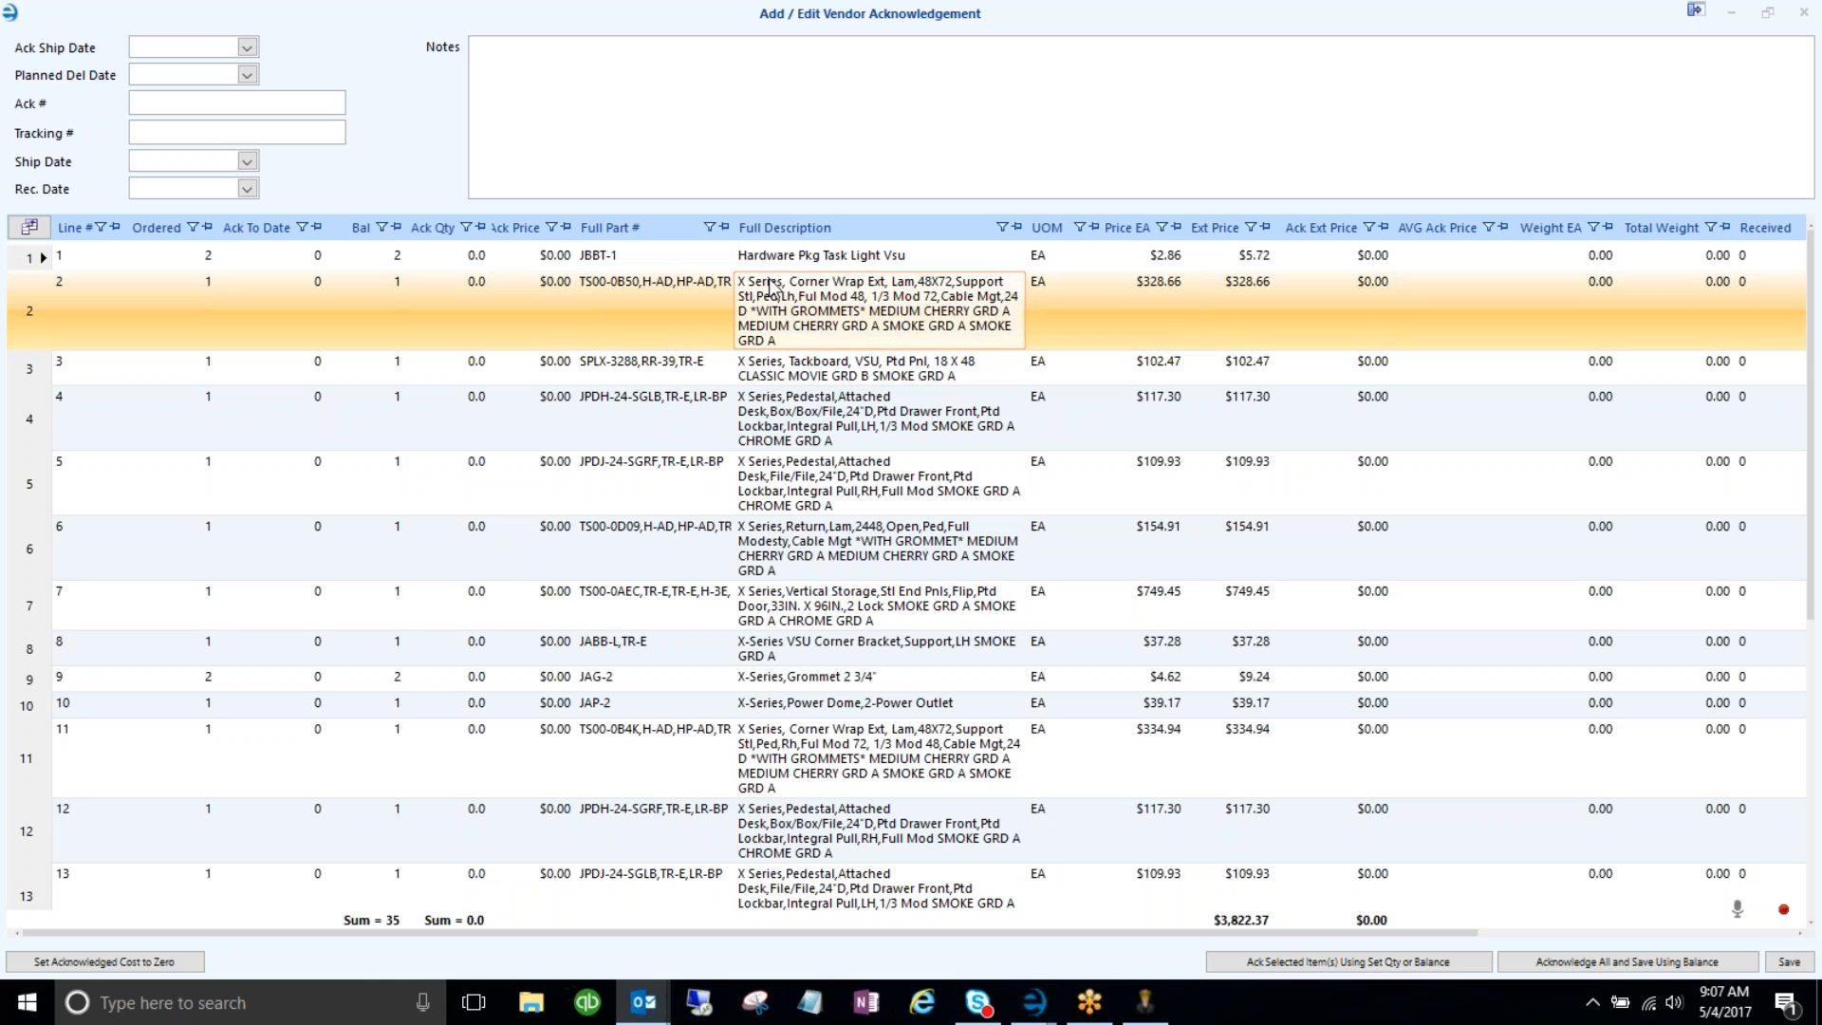
left_click(656, 304)
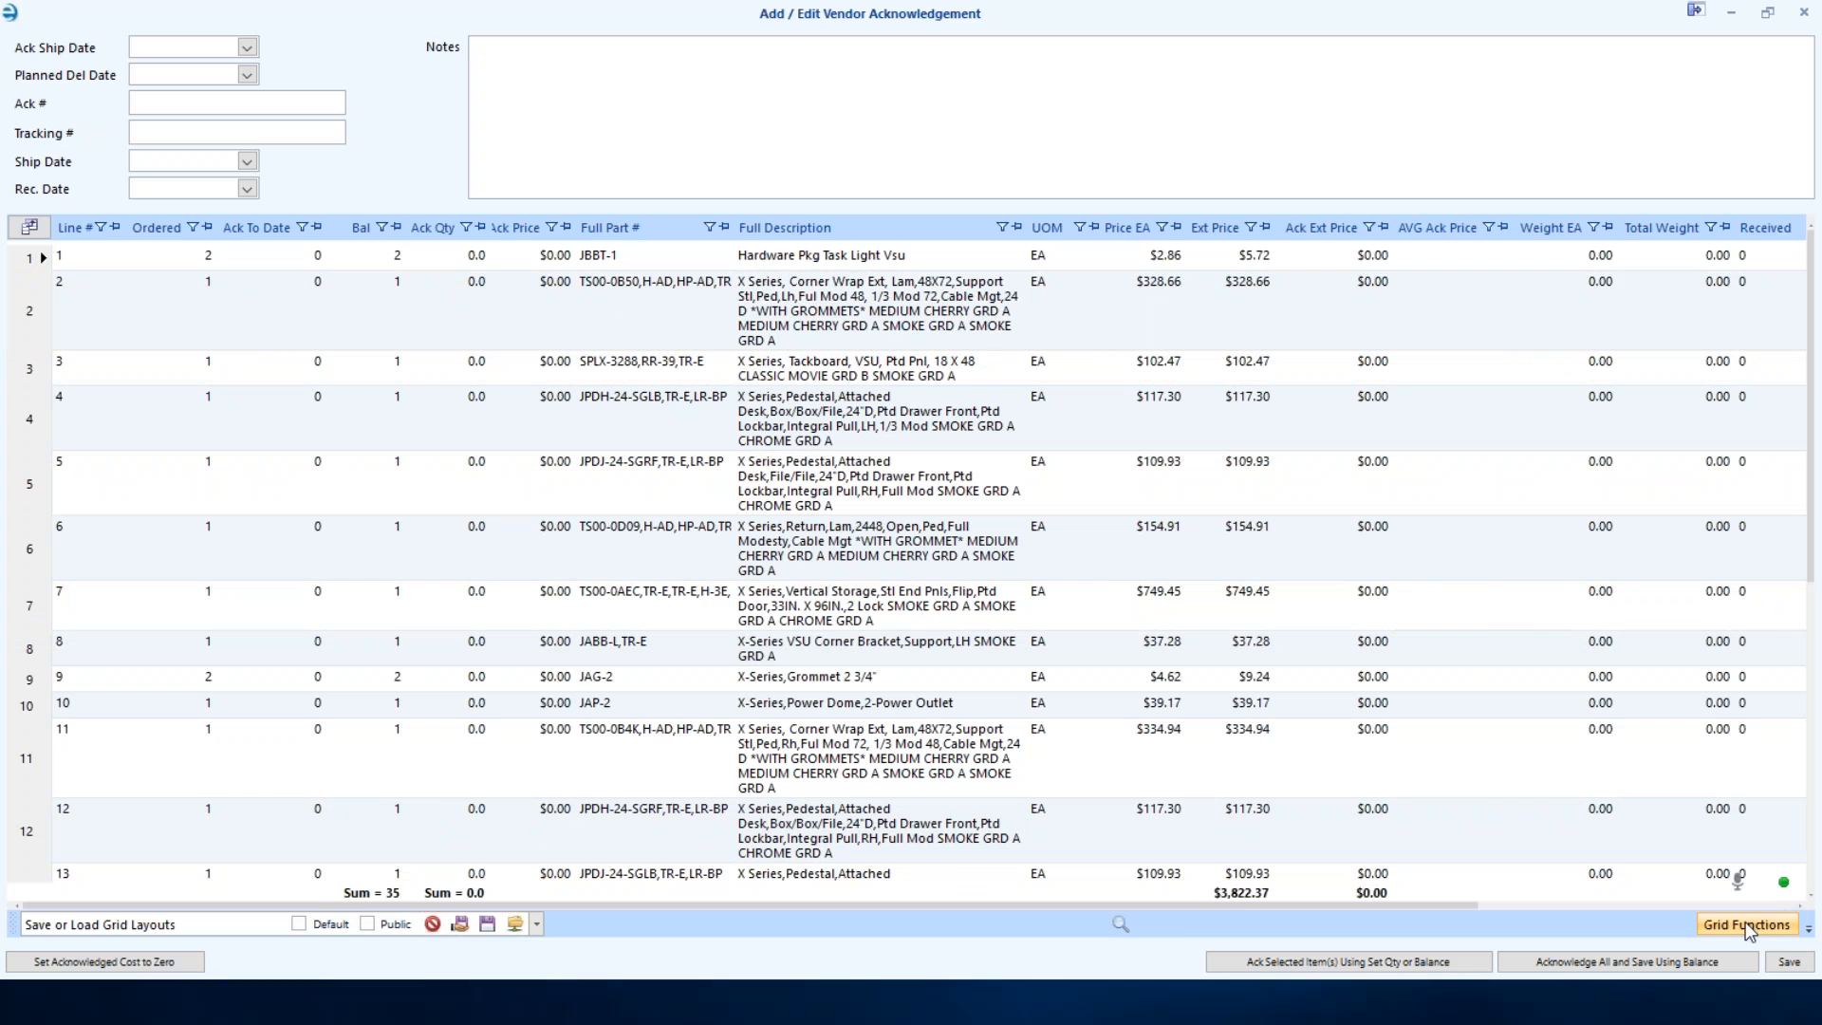
left_click(1736, 924)
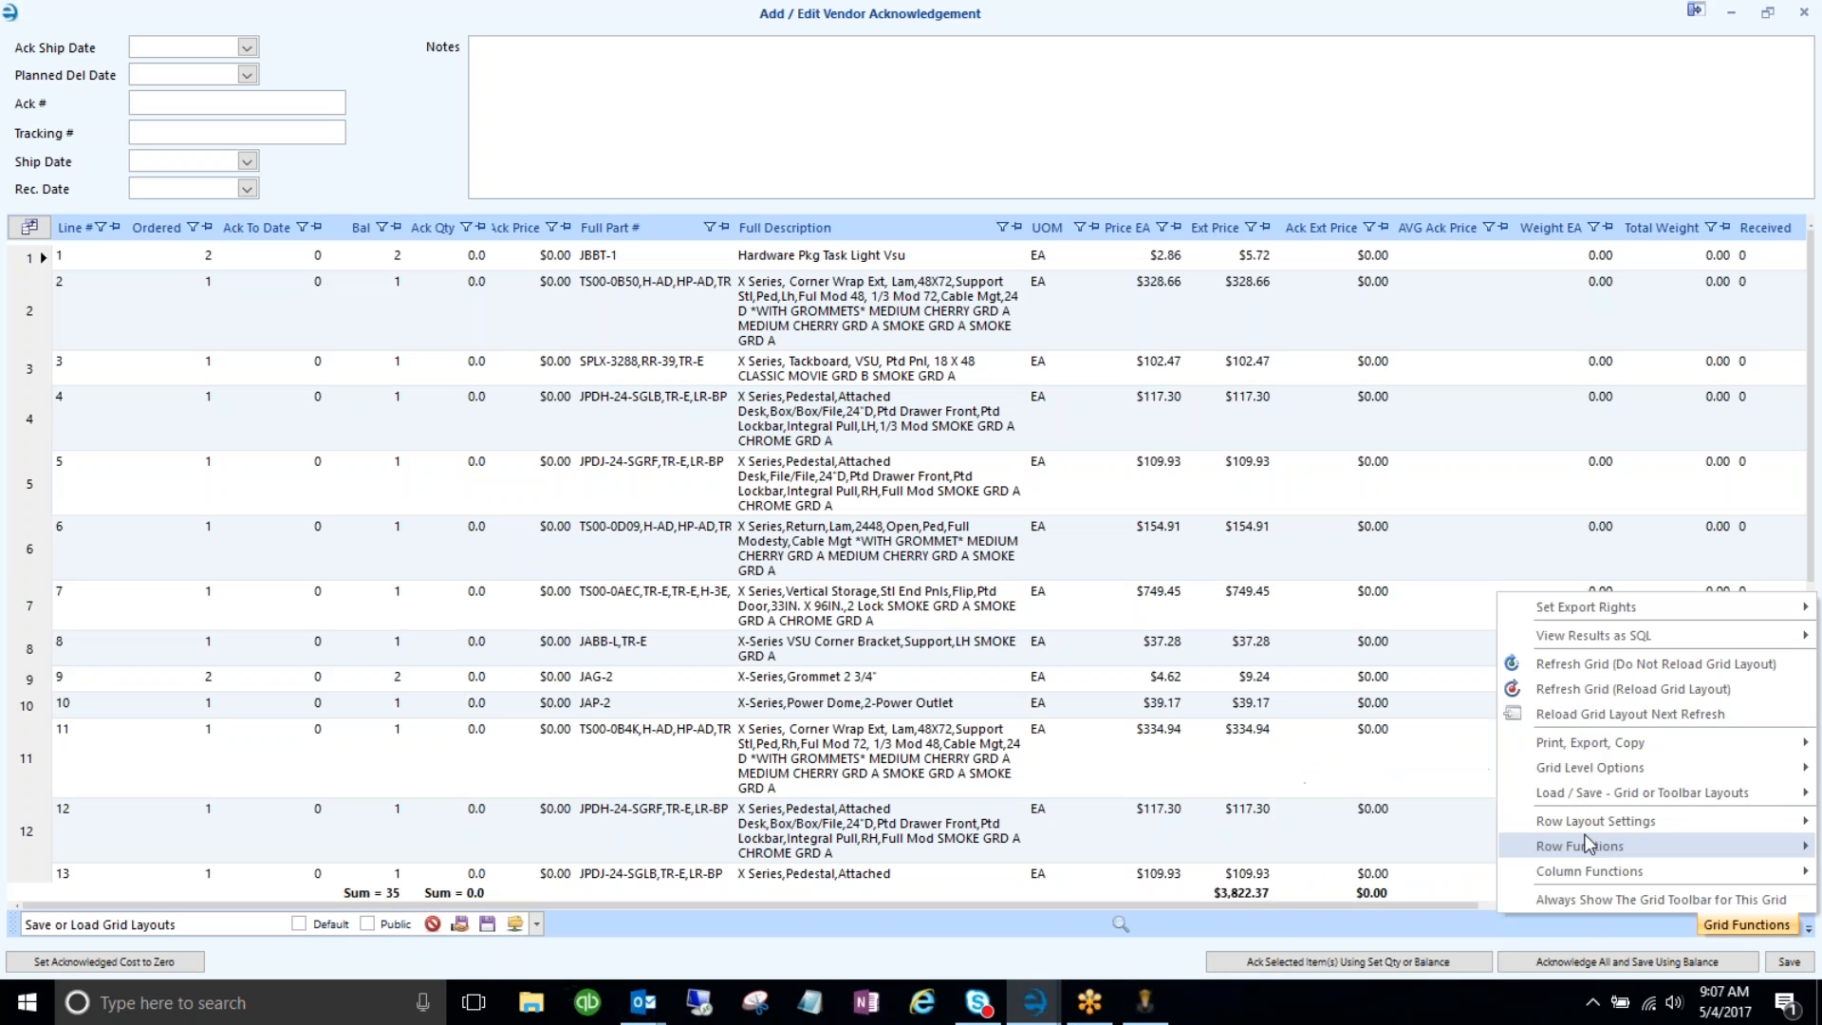
mouse_move(1587, 846)
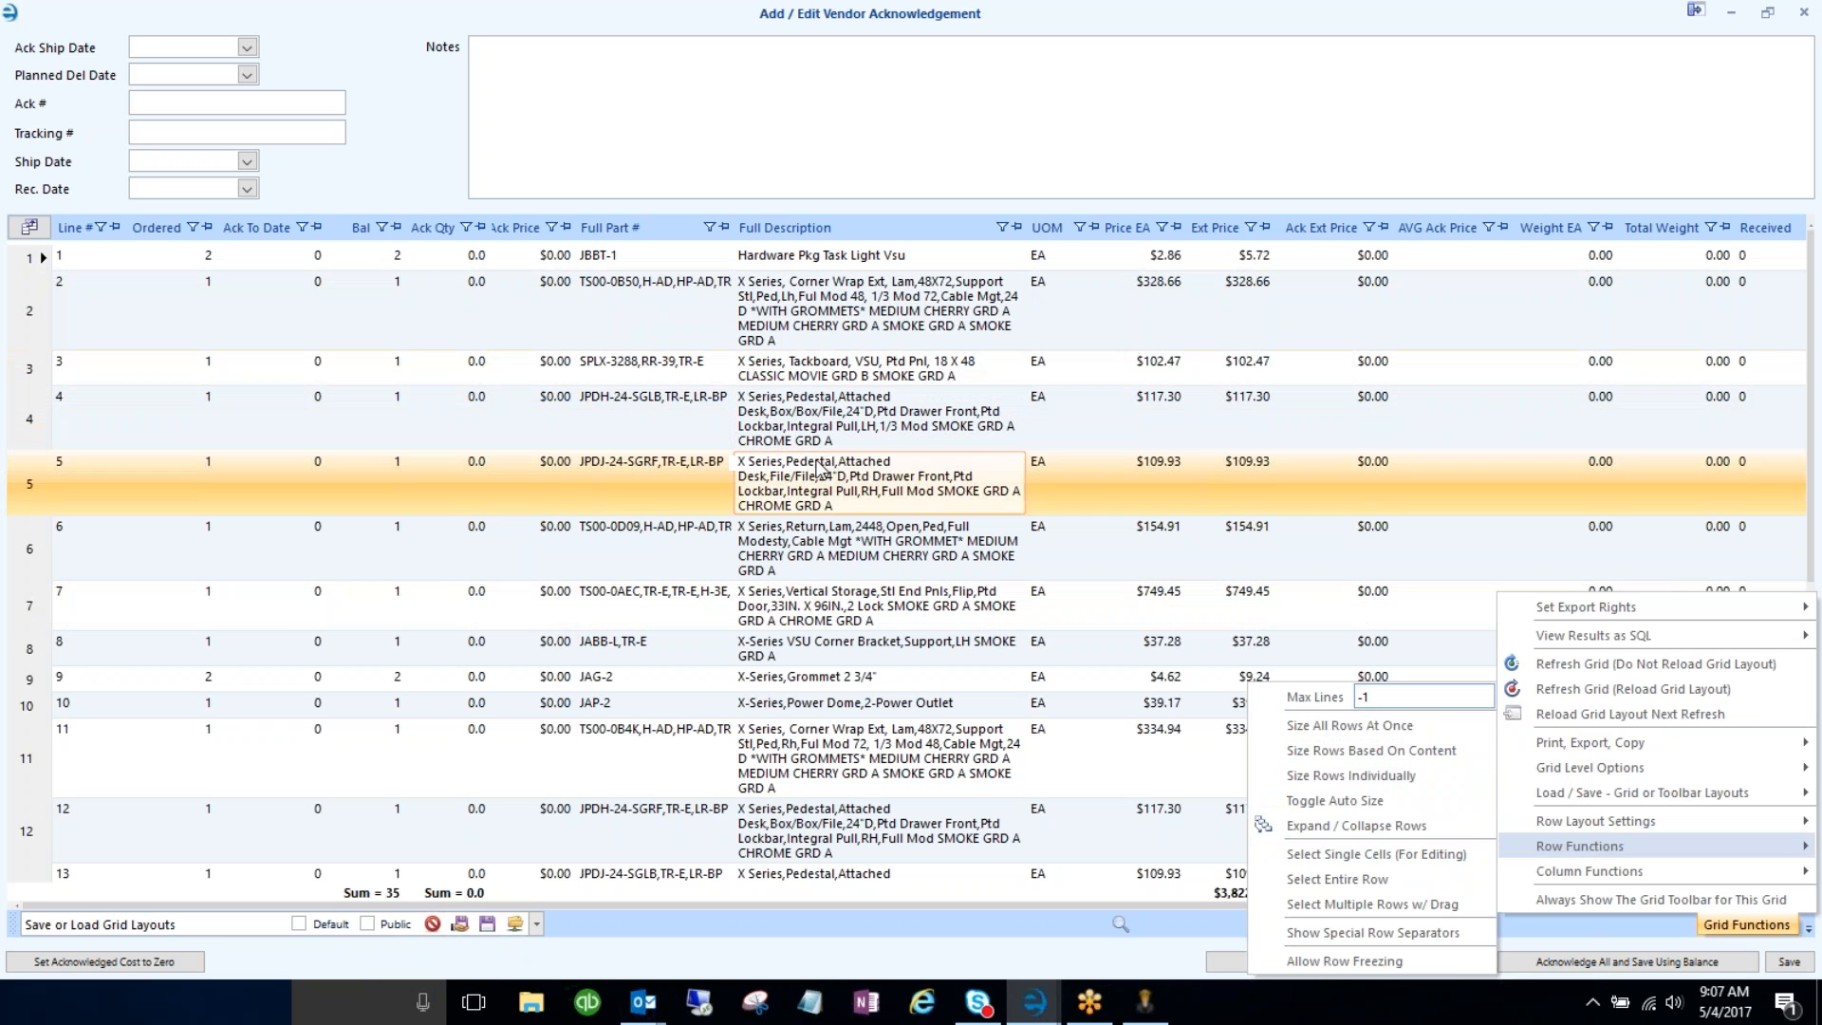
left_click(781, 442)
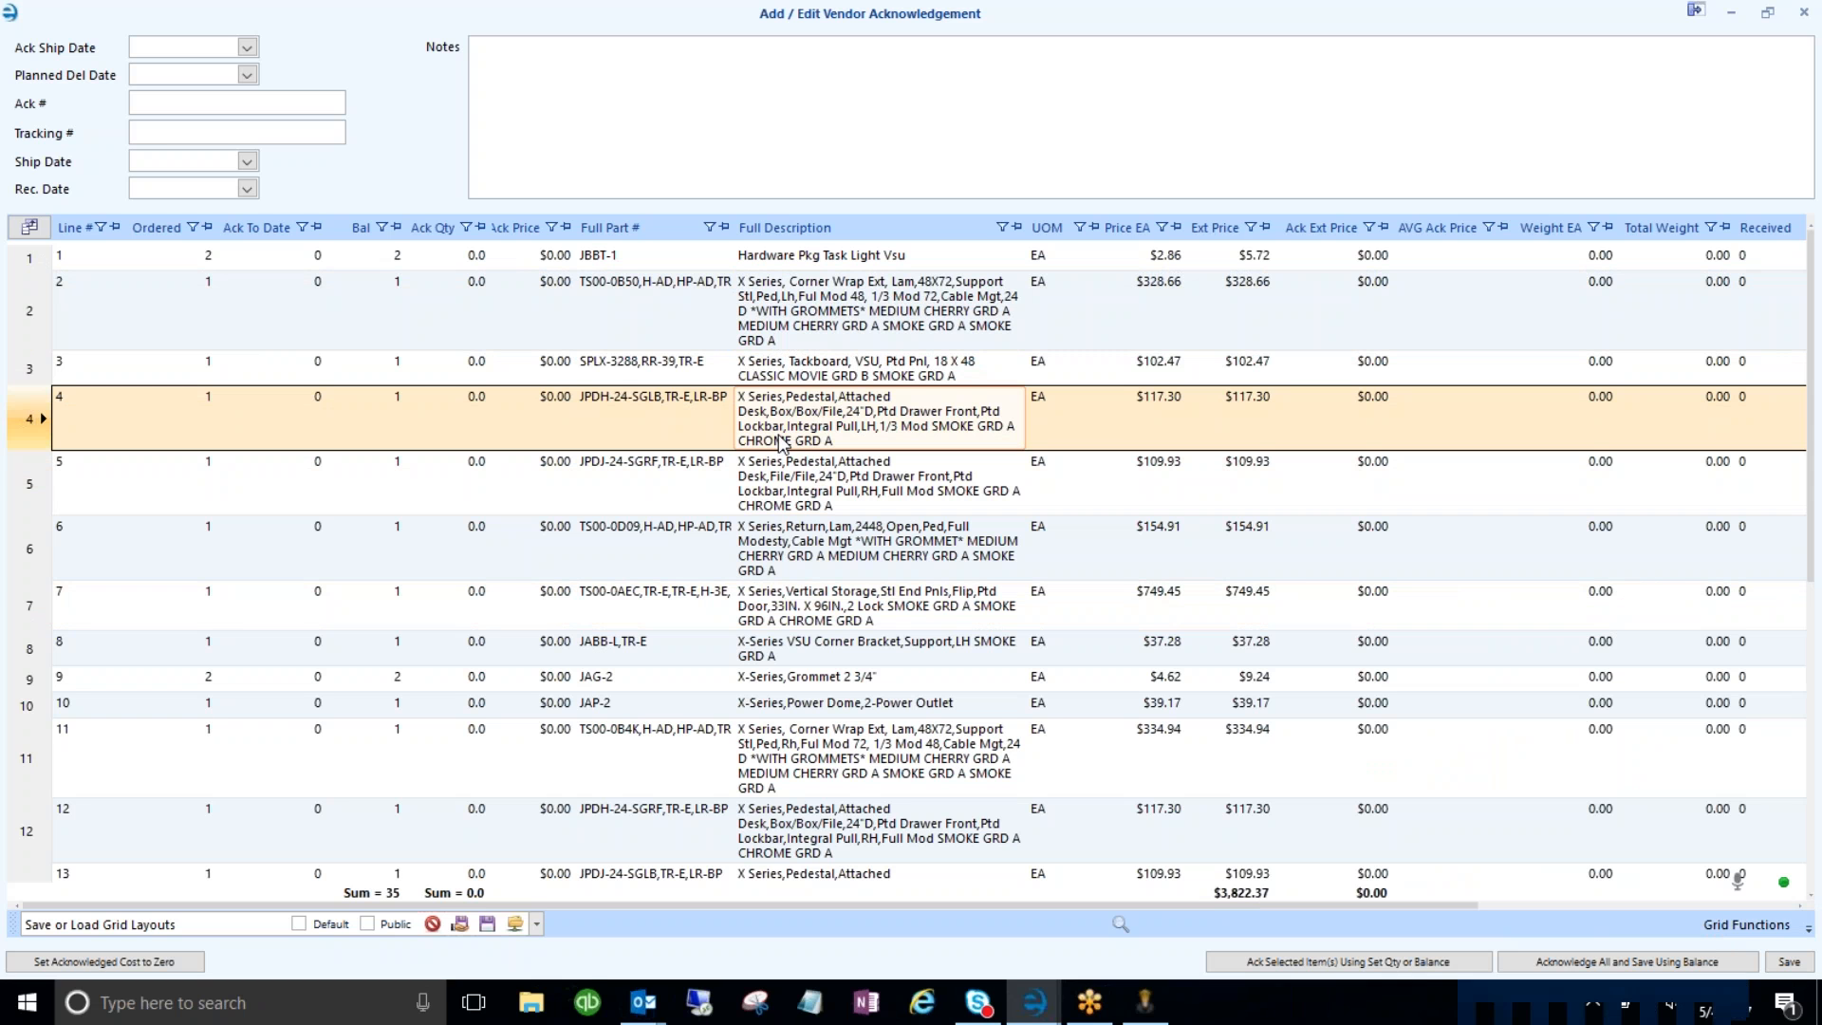
- Make Full Description the preview row column so descriptions show under each line
right_click(797, 235)
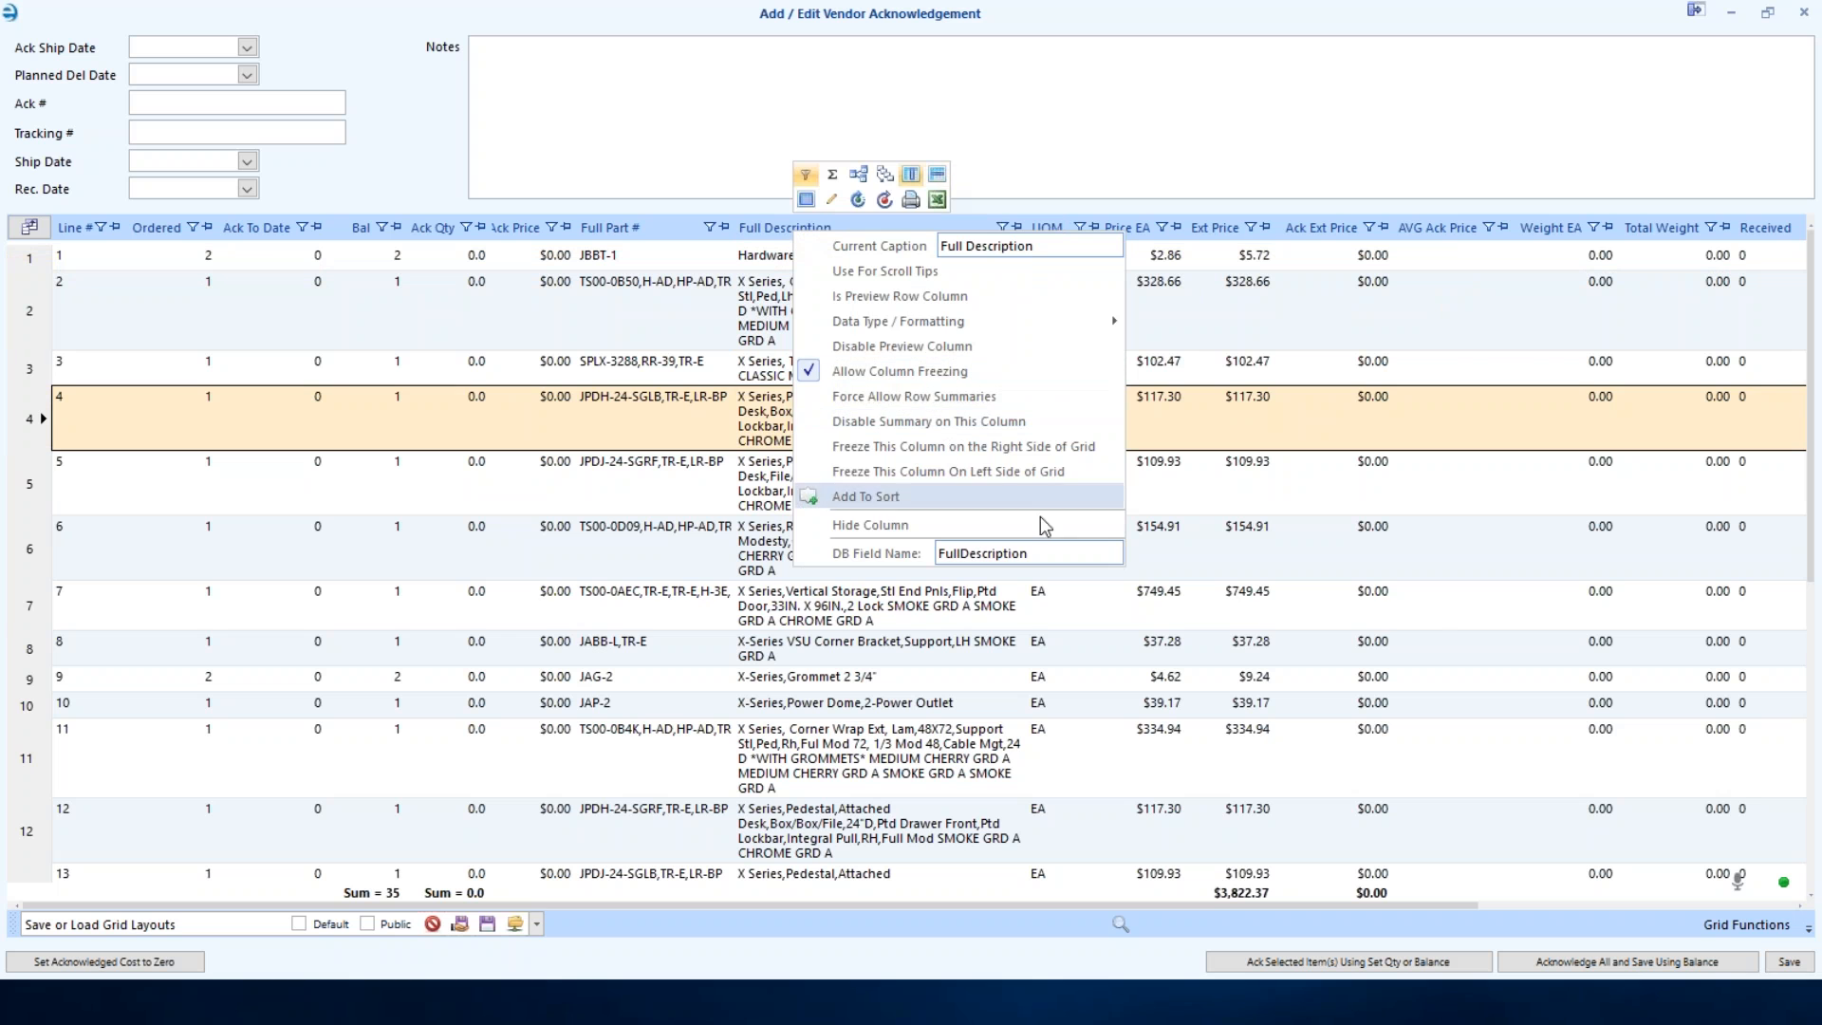
left_click(1376, 612)
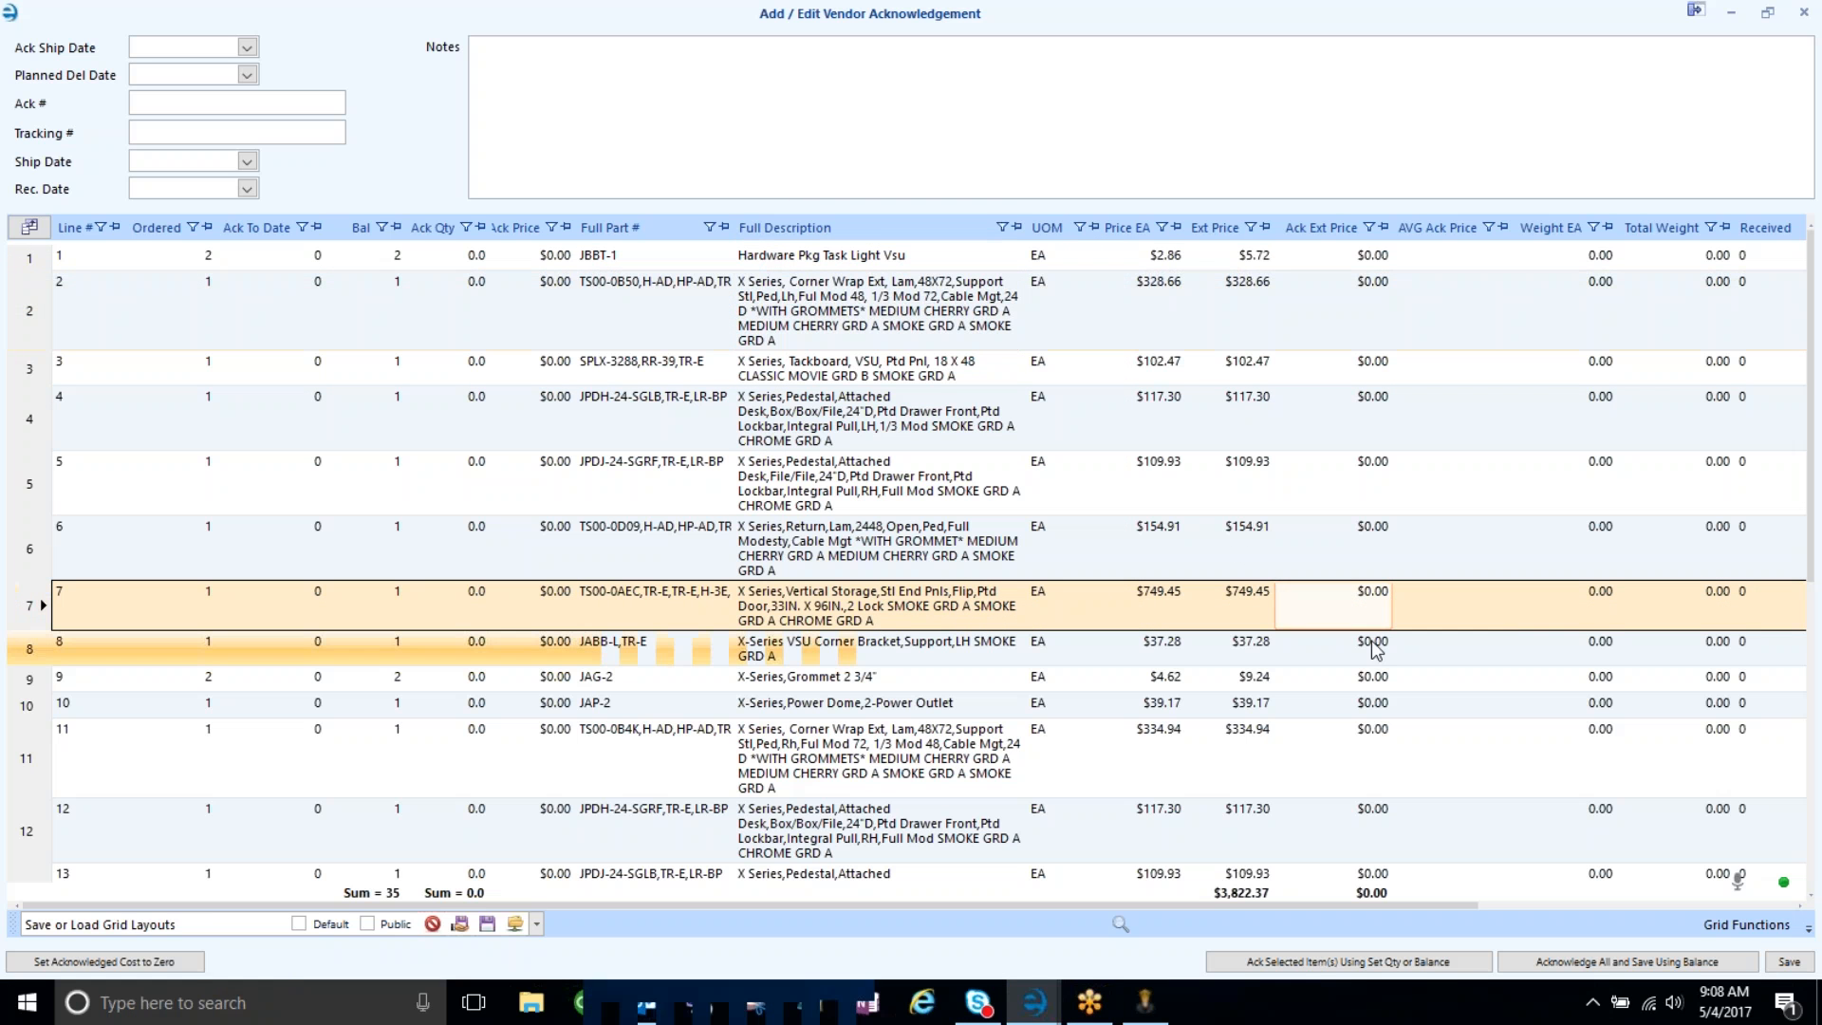
right_click(858, 231)
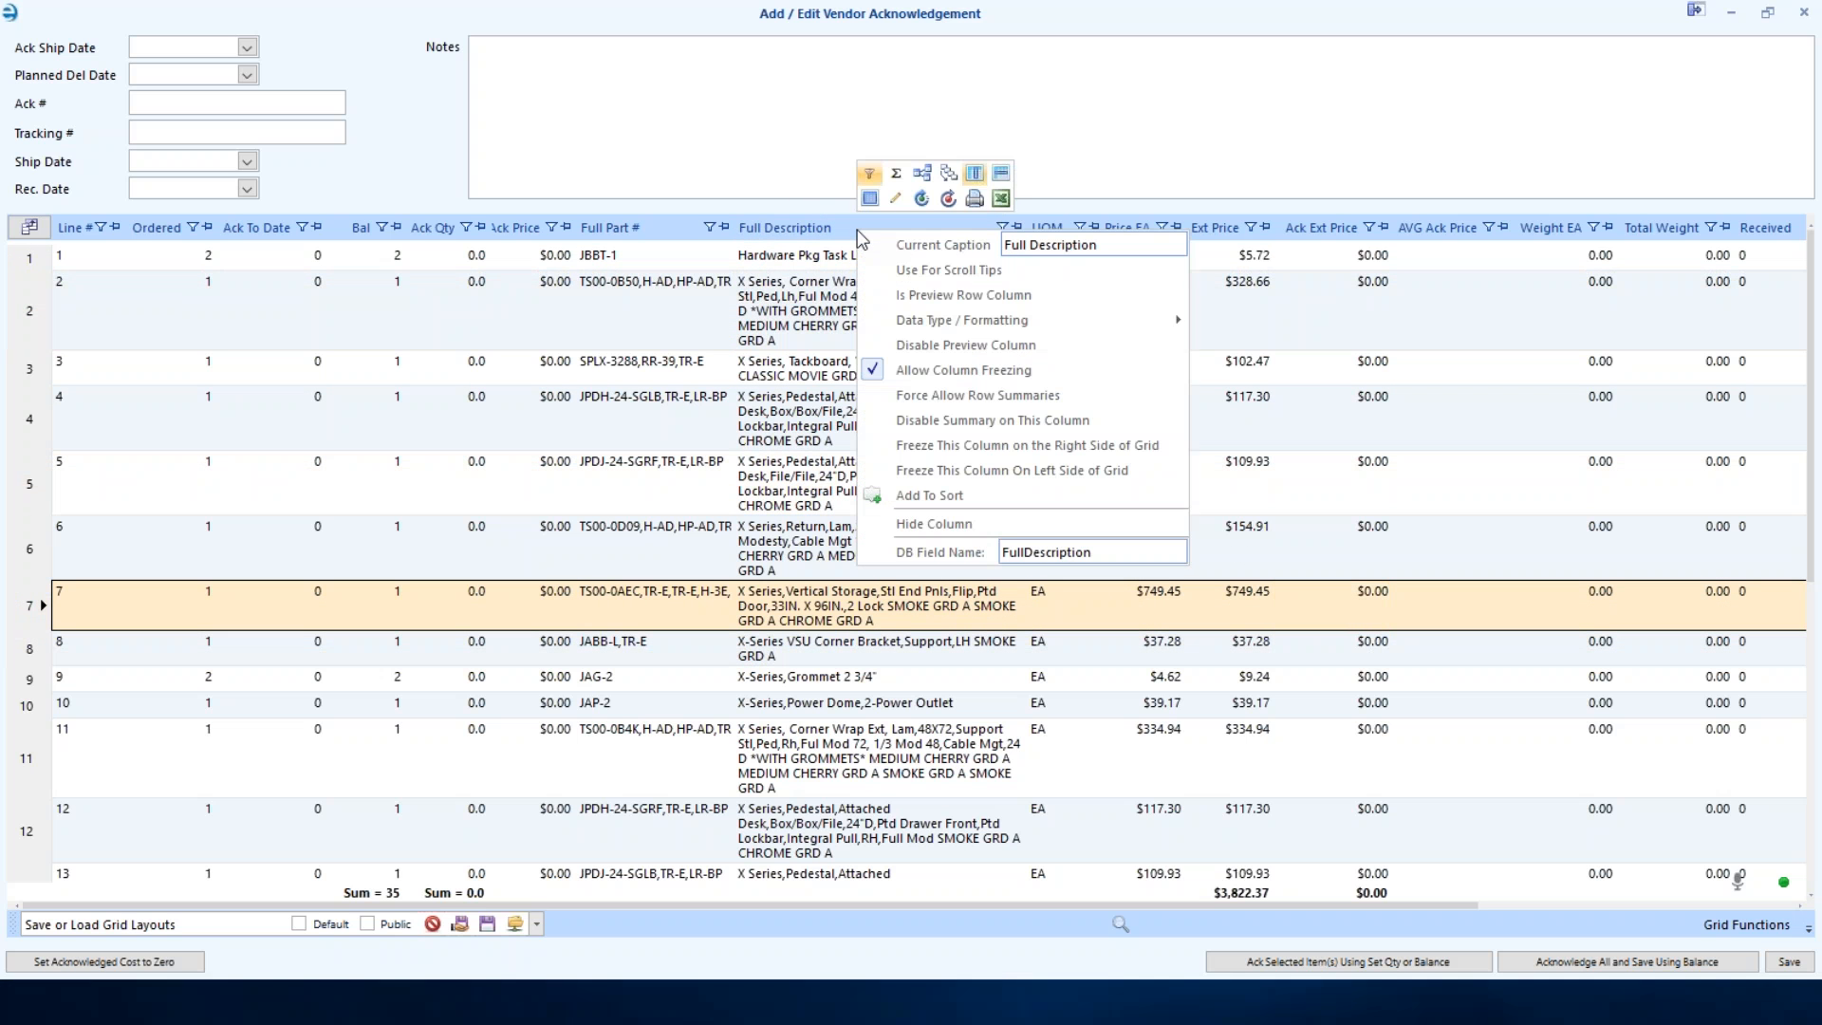
left_click(914, 296)
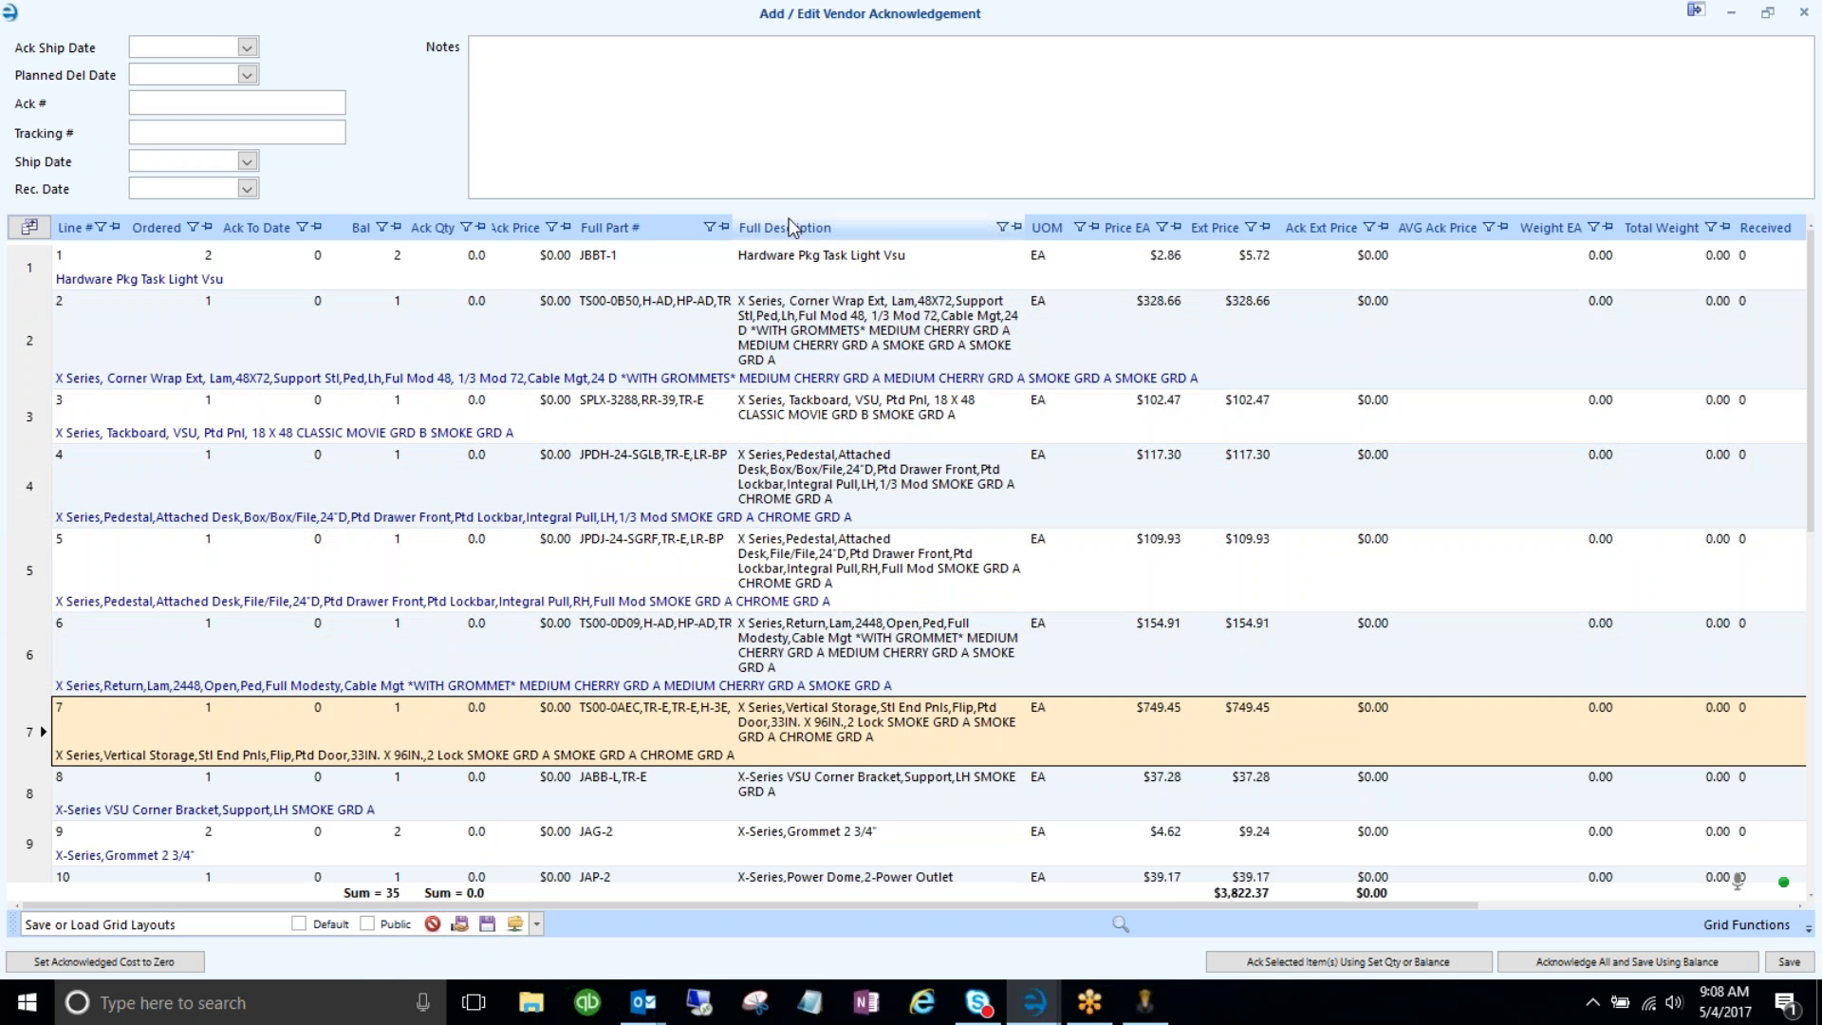
- Remove the Full Description column from the grid, leaving Full Part # unchanged
left_click_drag(807, 225, 805, 179)
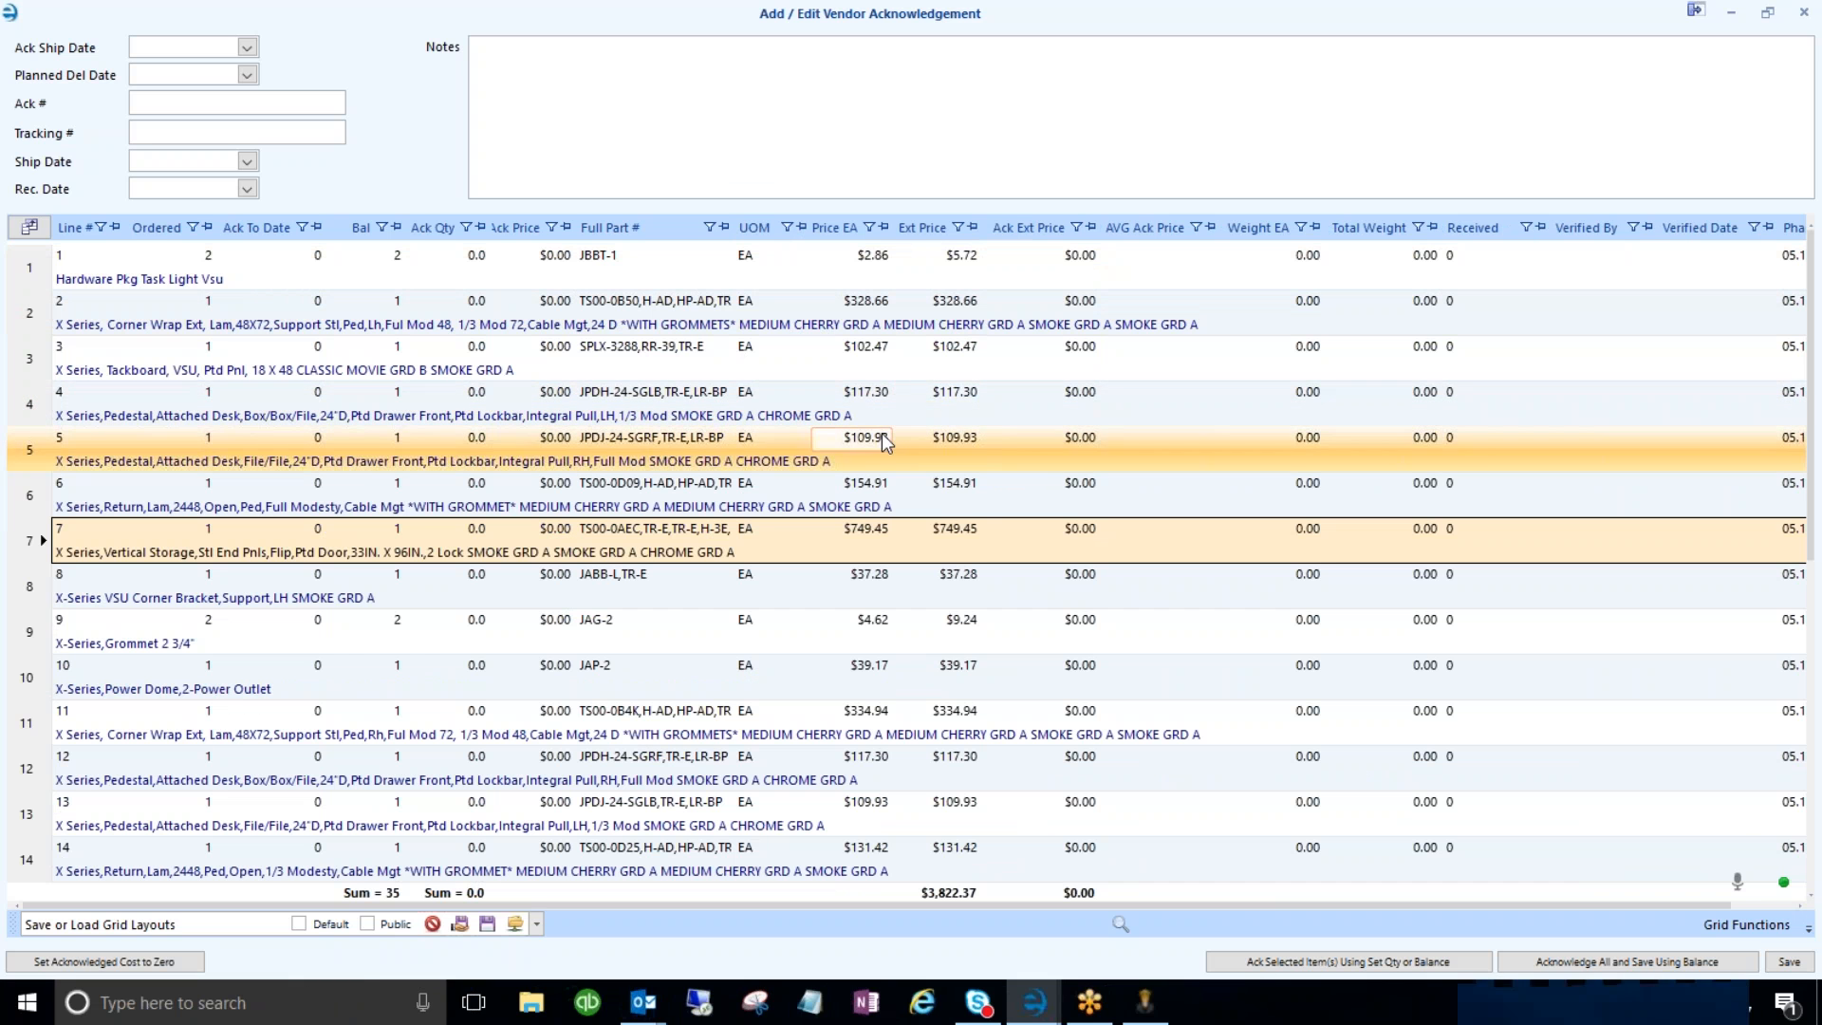
right_click(619, 237)
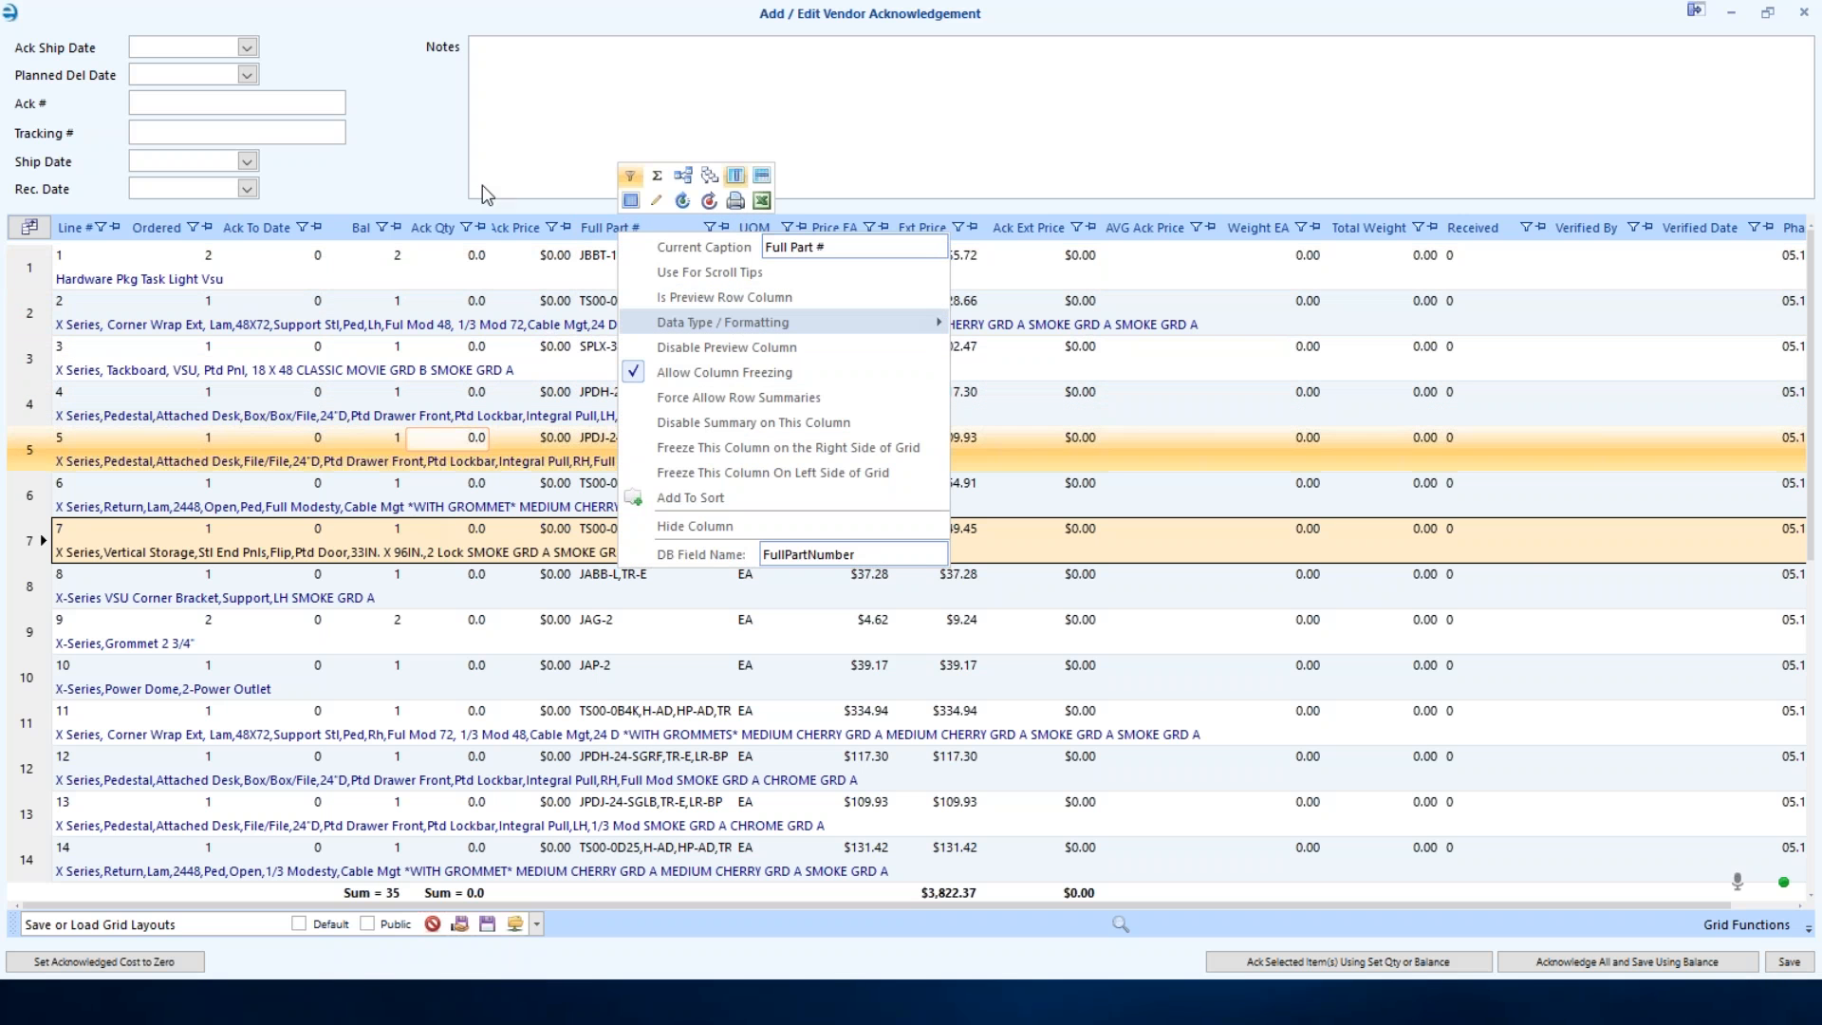
left_click(1061, 87)
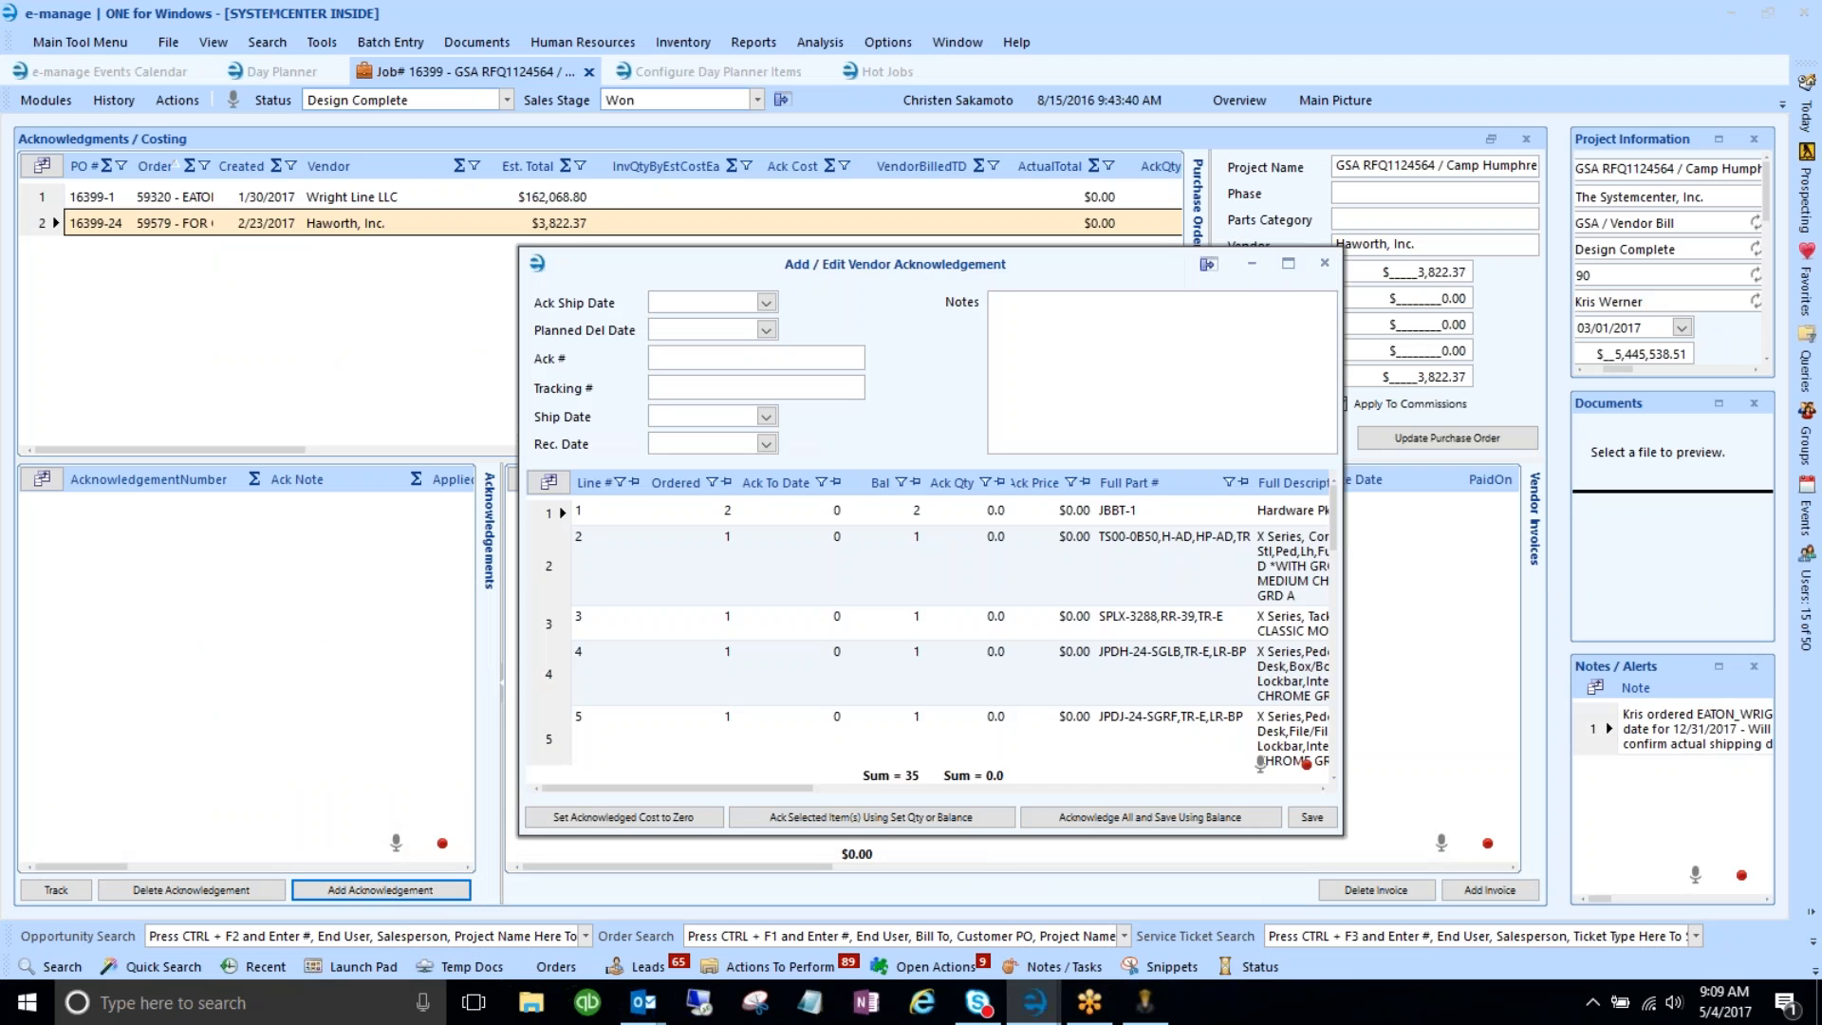
- Maximize and restore the Add / Edit Vendor Acknowledgement window, then close it
double_click(700, 269)
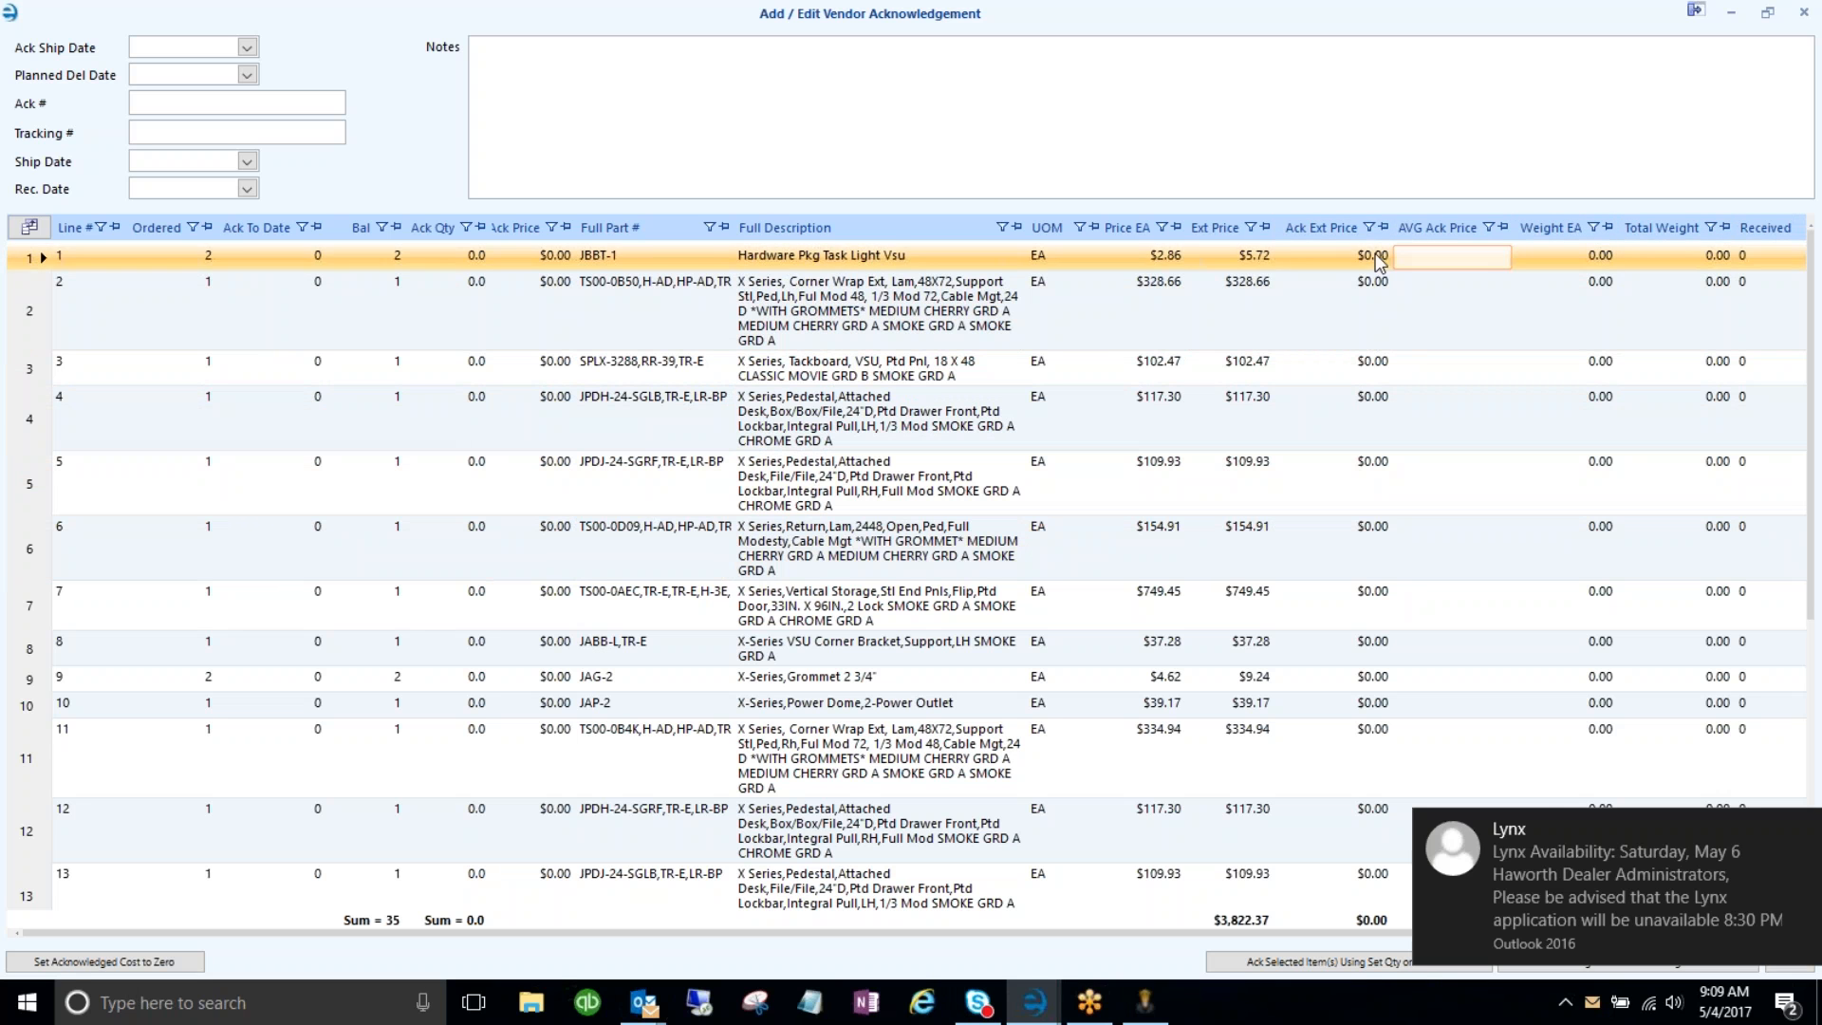
double_click(900, 17)
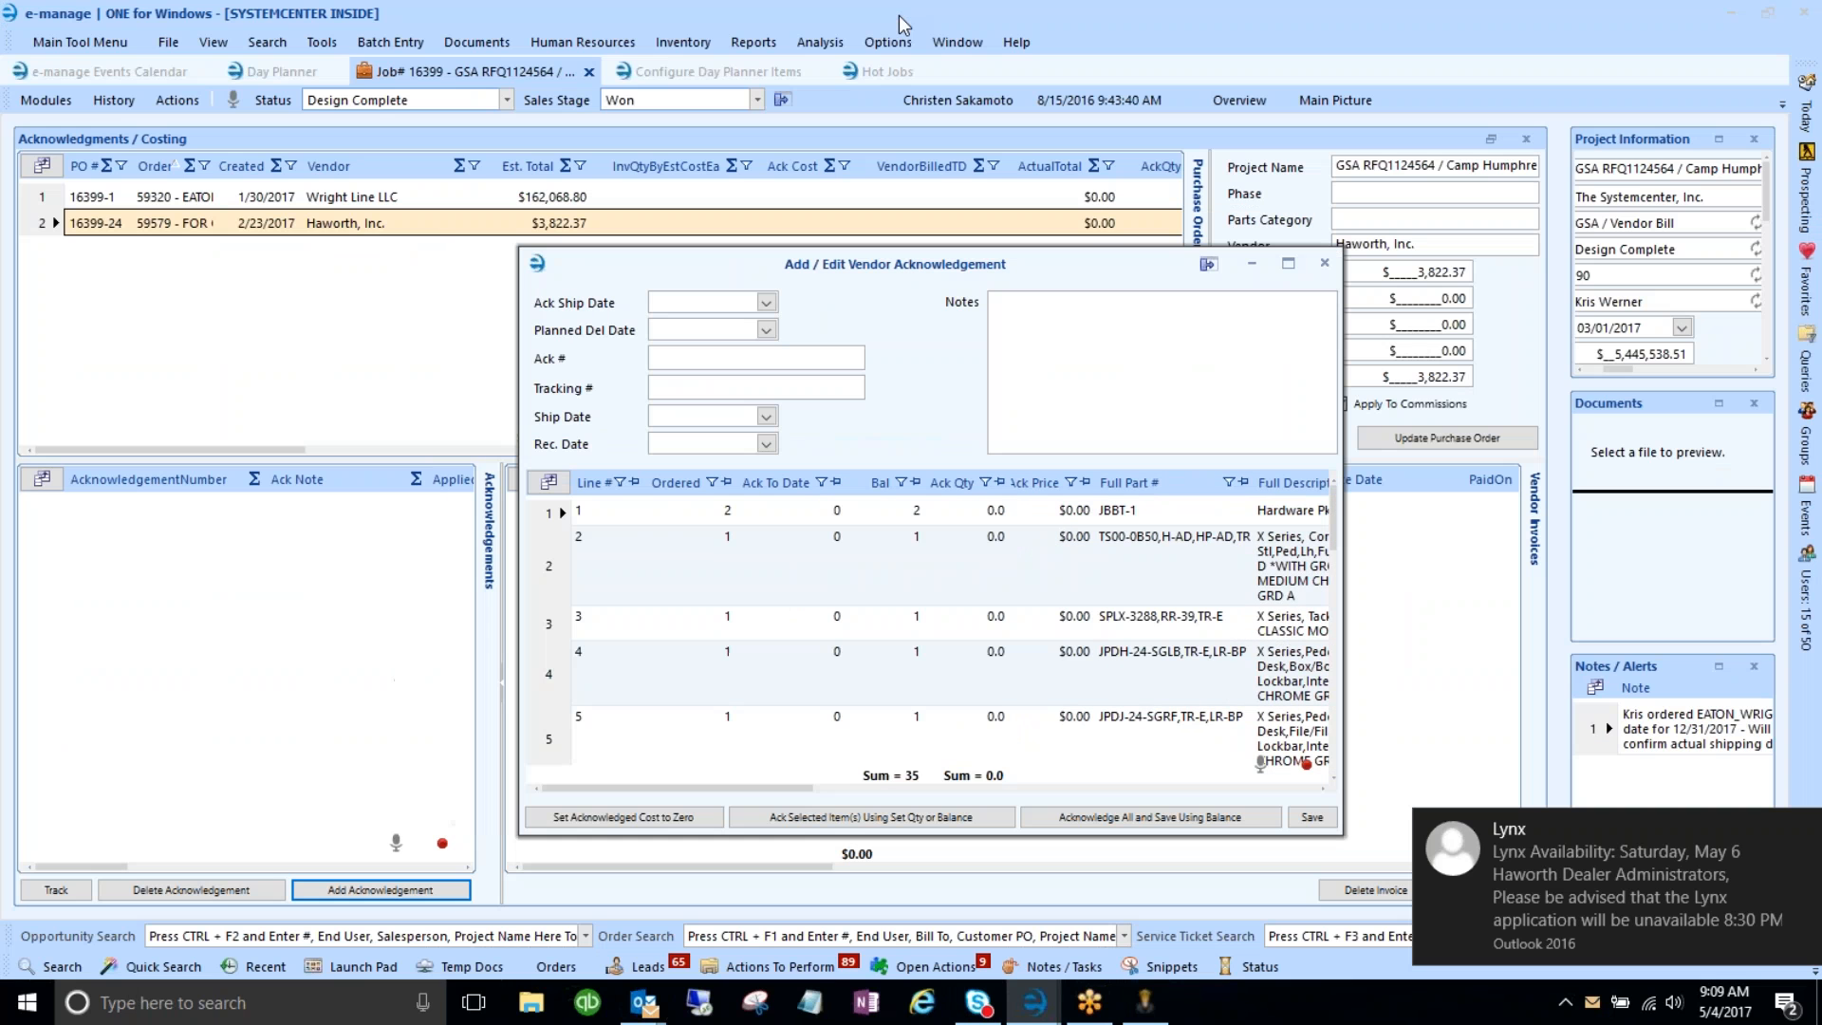
left_click(1325, 263)
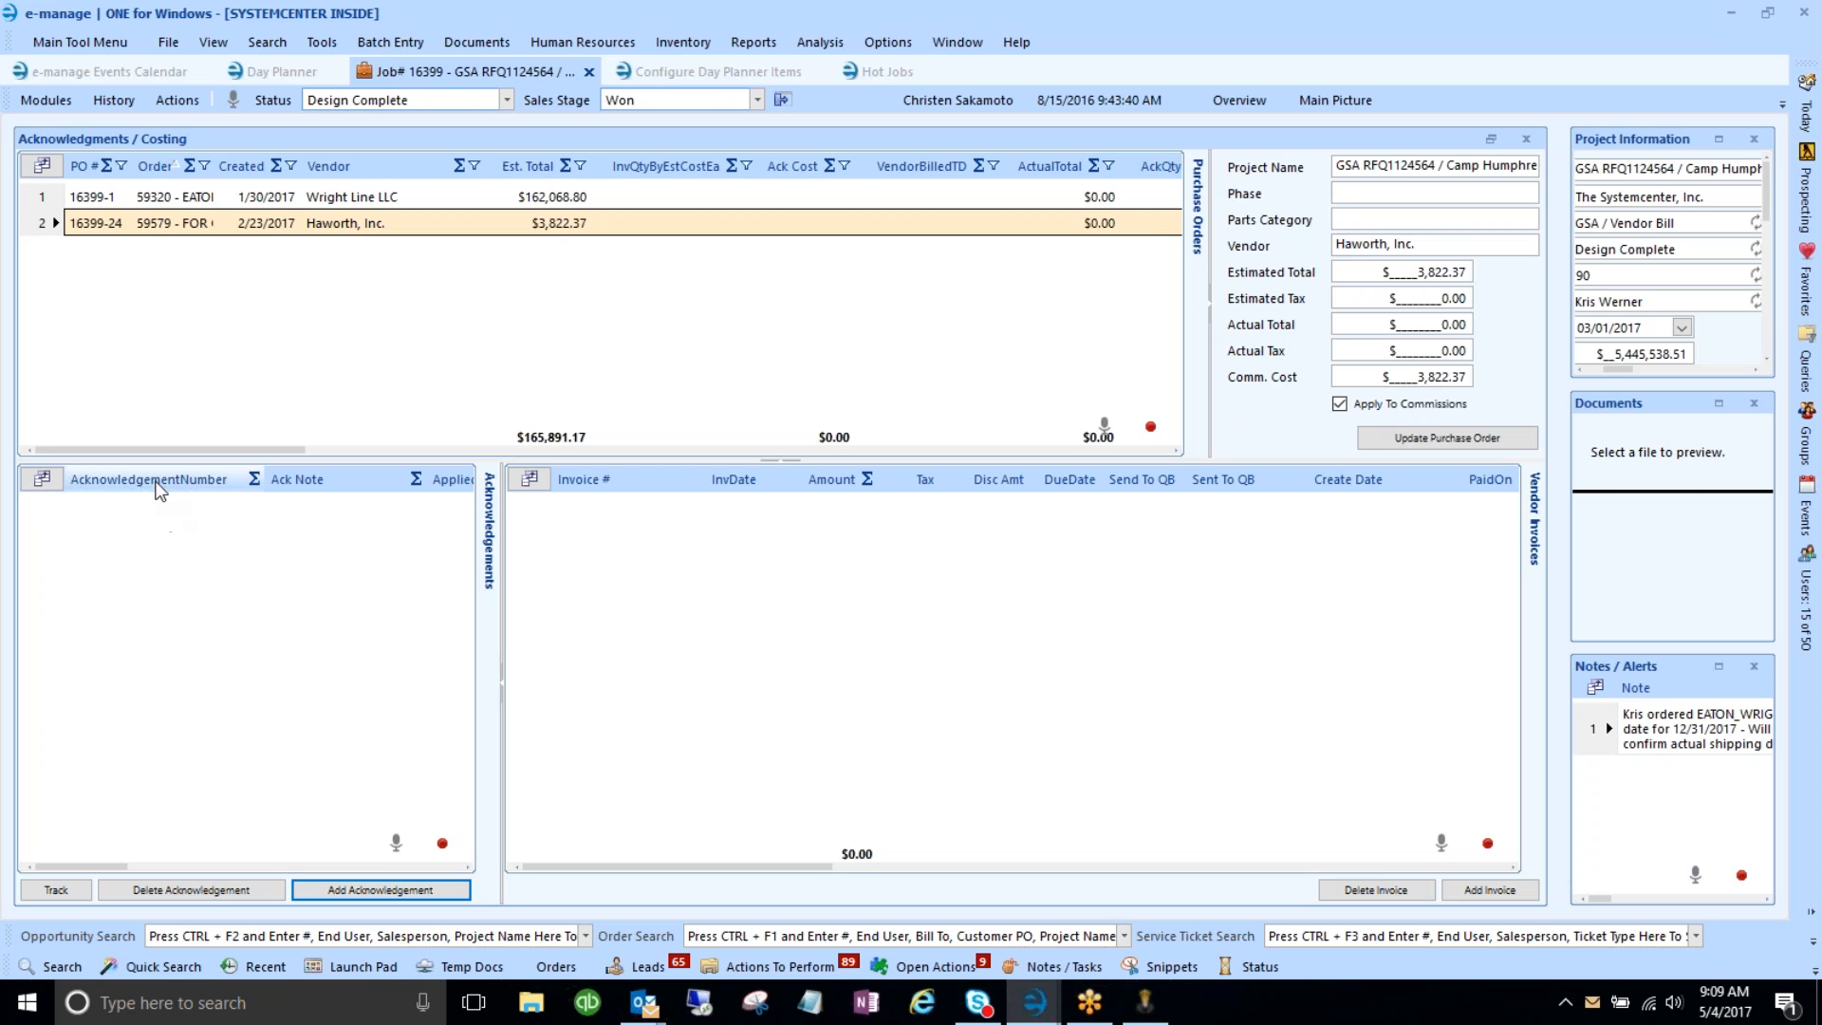
- Change the AcknowledgementNumber column caption to Ack. #
right_click(161, 486)
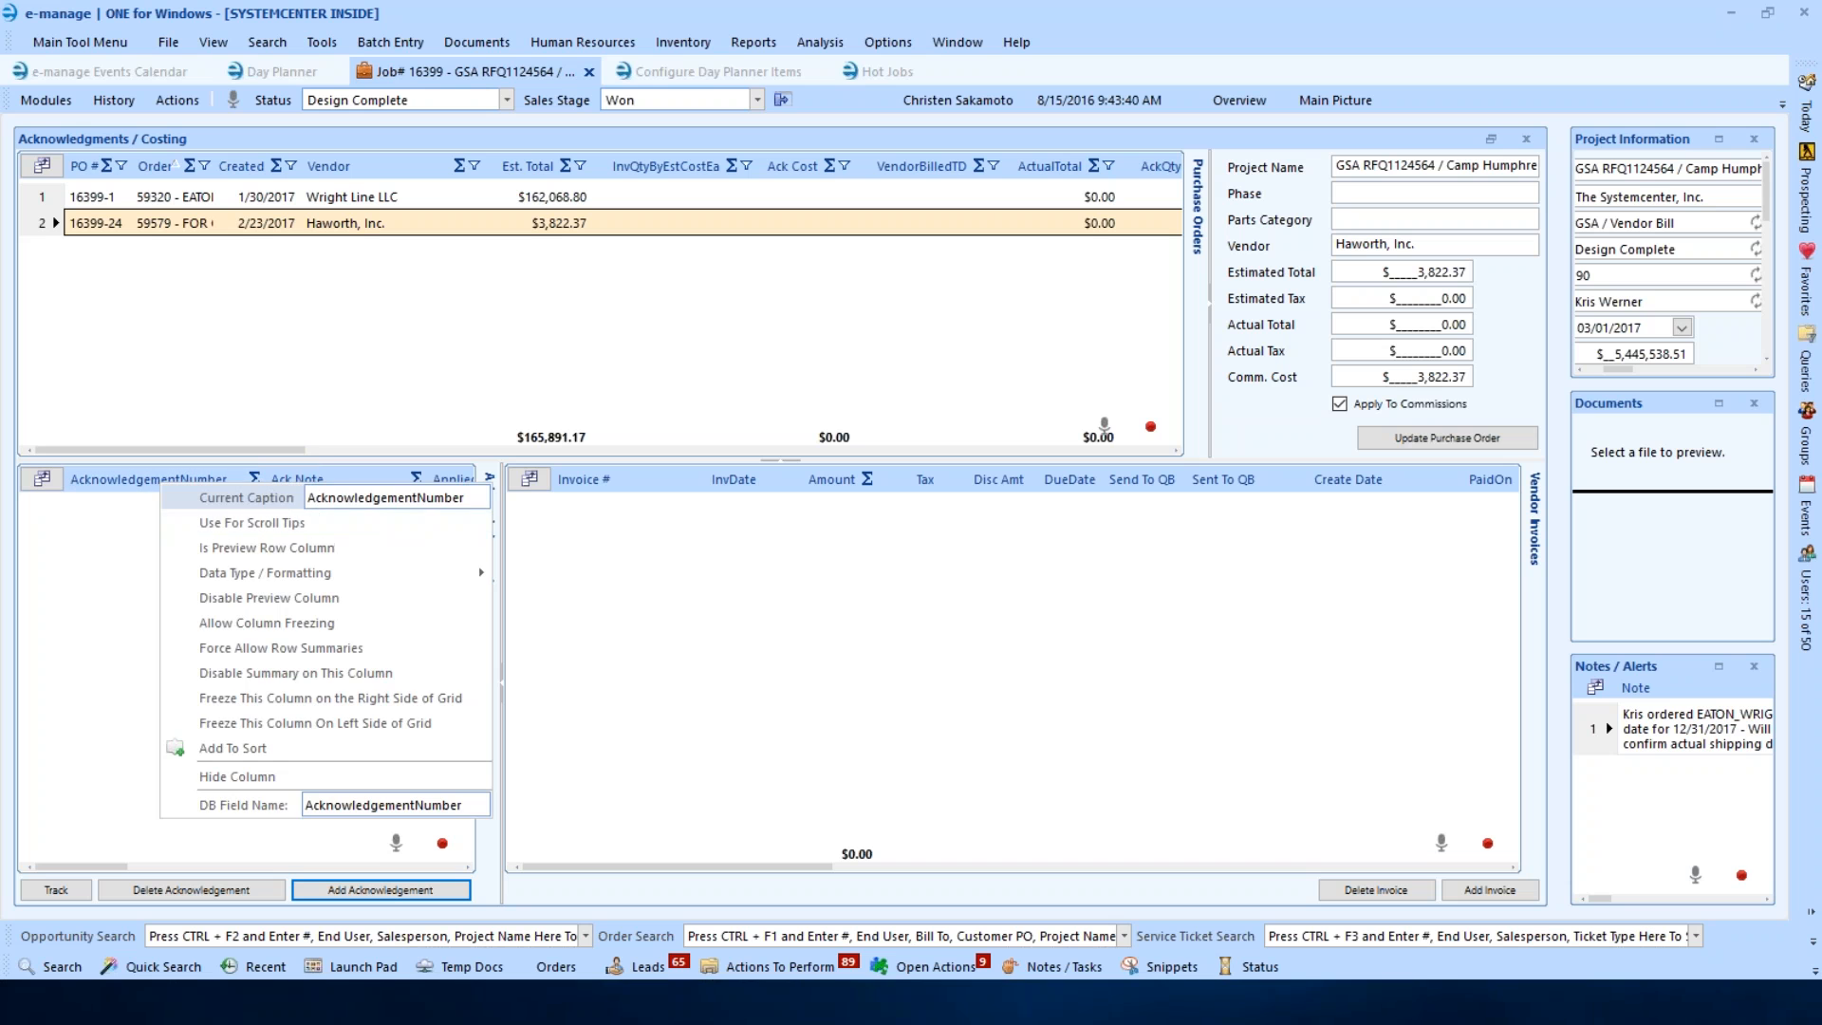
left_click(389, 524)
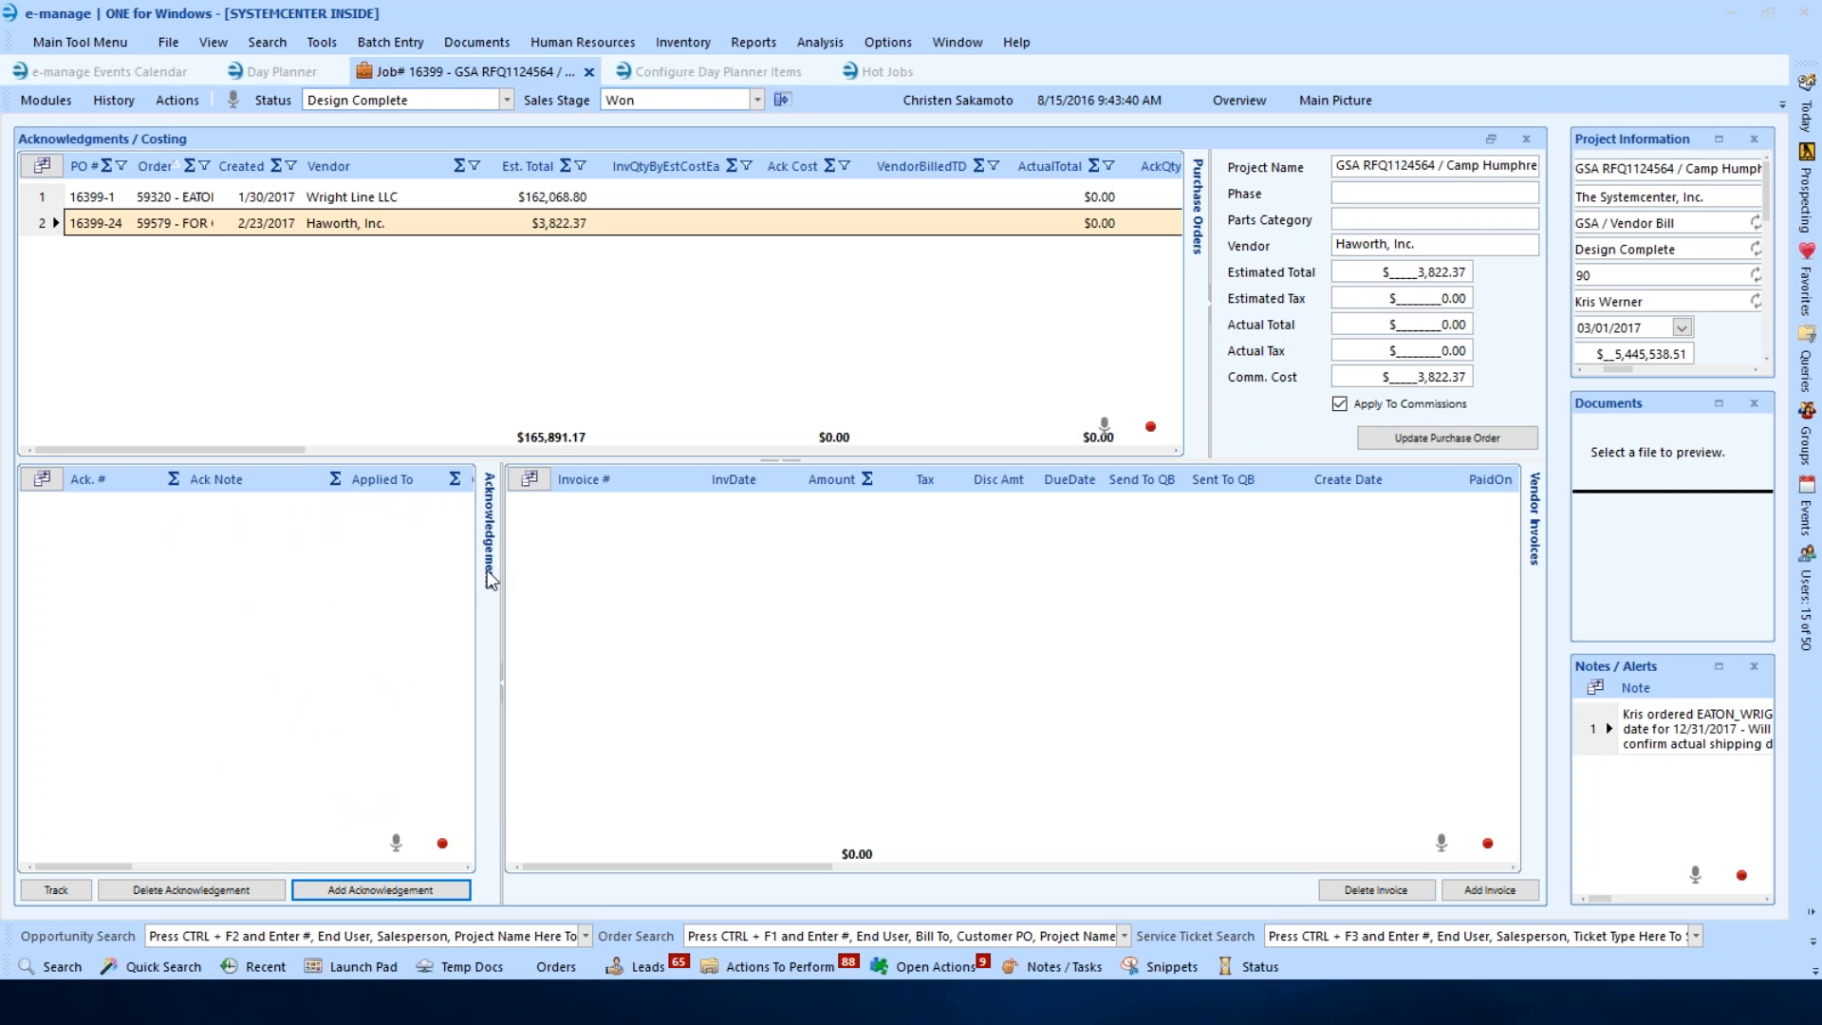
left_click(600, 639)
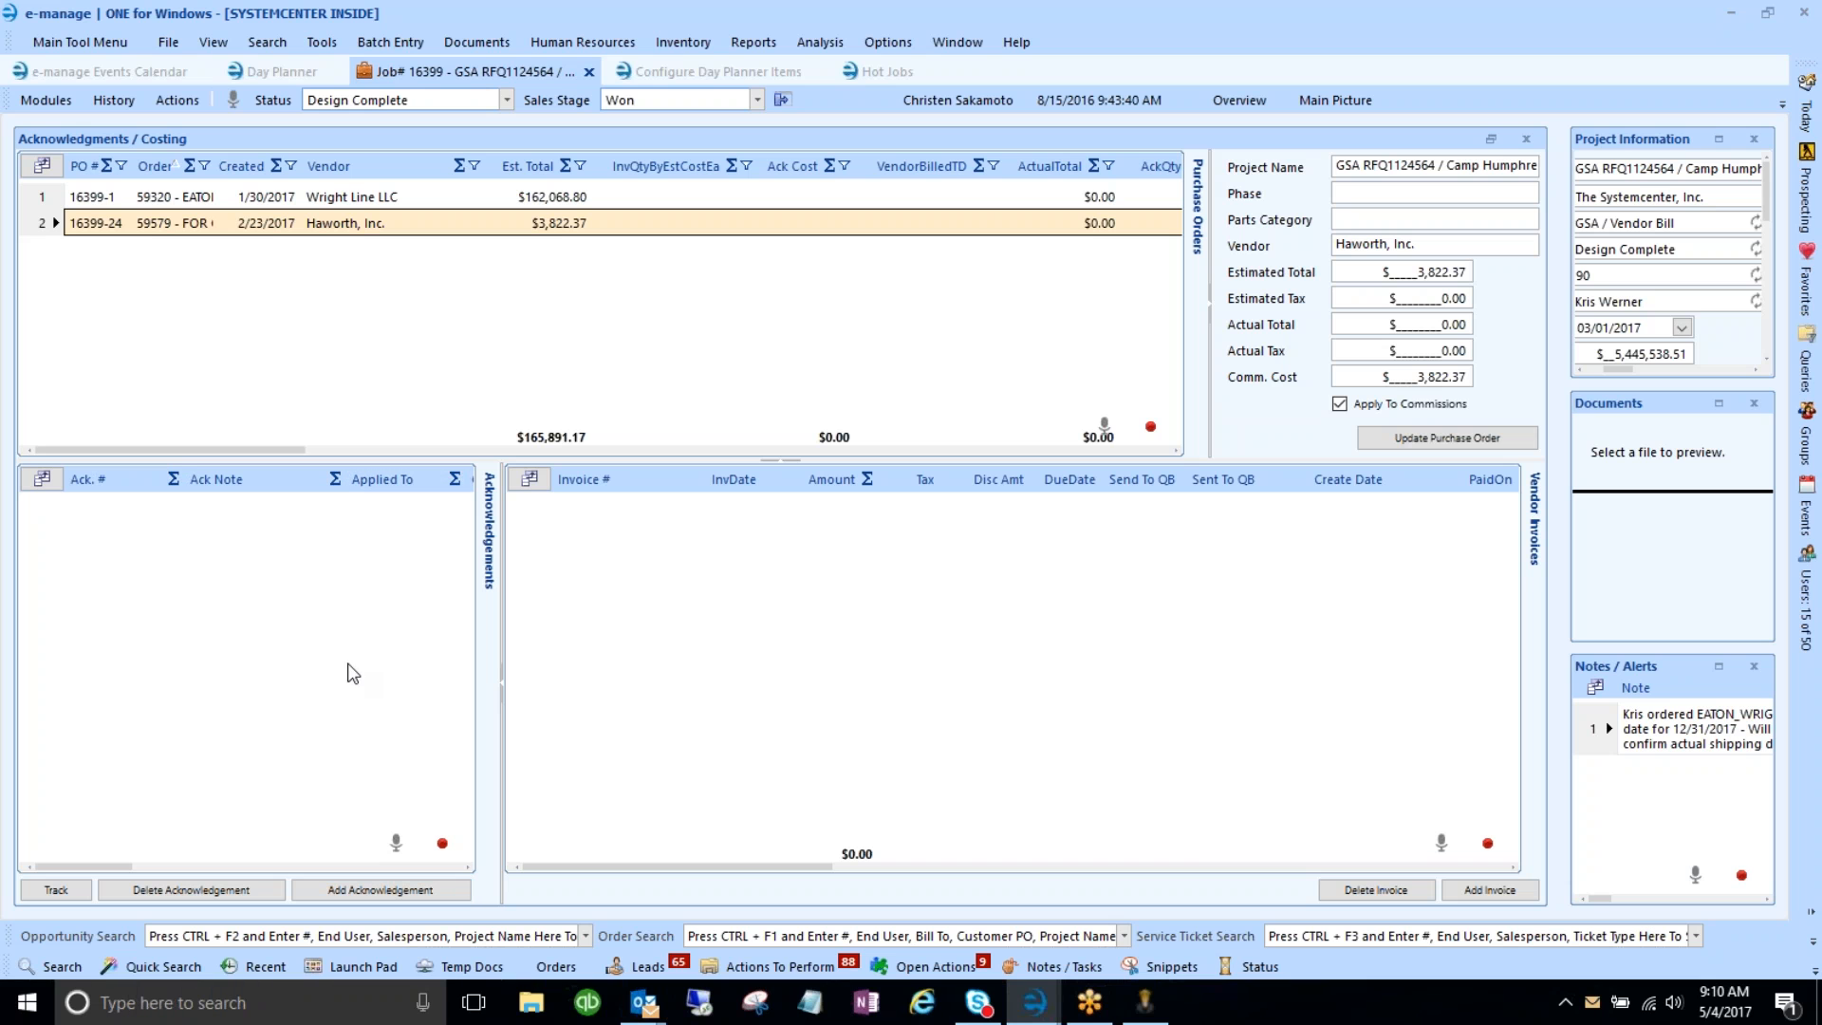
- Turn off the summary markers on the acknowledgements grid headers
right_click(145, 482)
left_click(237, 575)
left_click(722, 72)
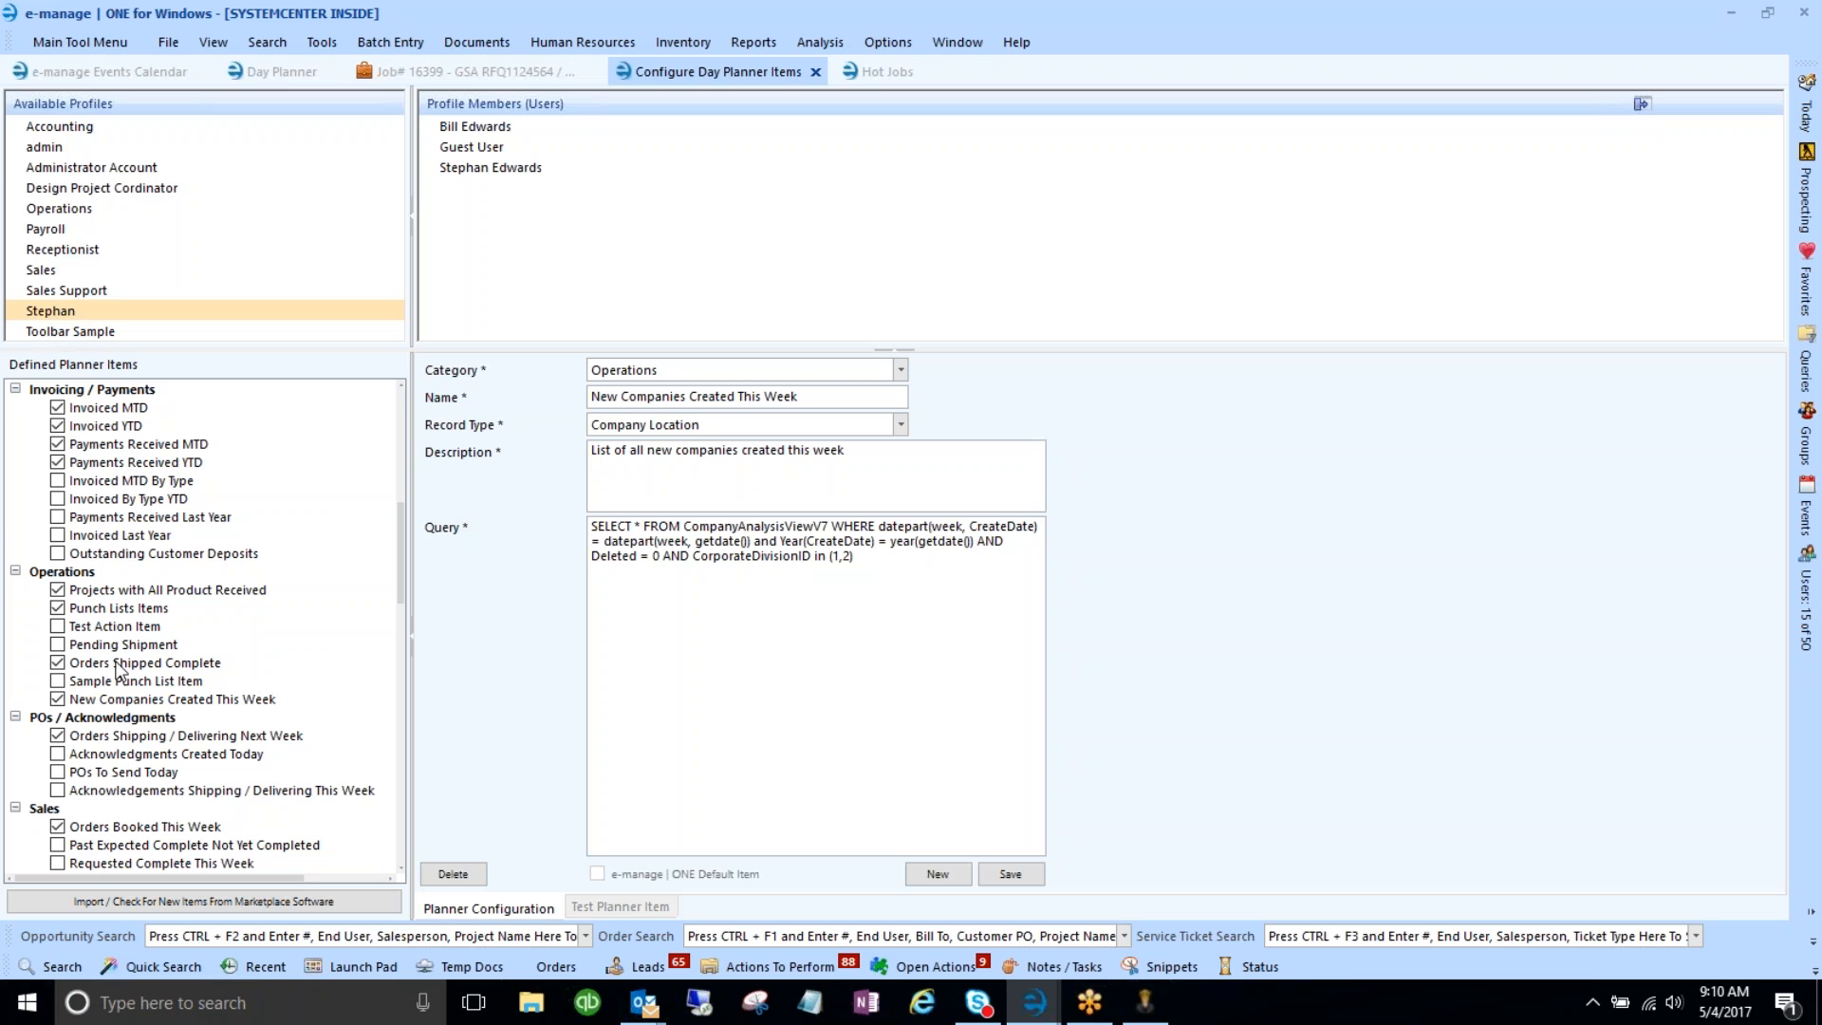
- Check the Day Planner grids, then highlight the query's CorporateDivisionID in (1,2) clause
left_click(279, 72)
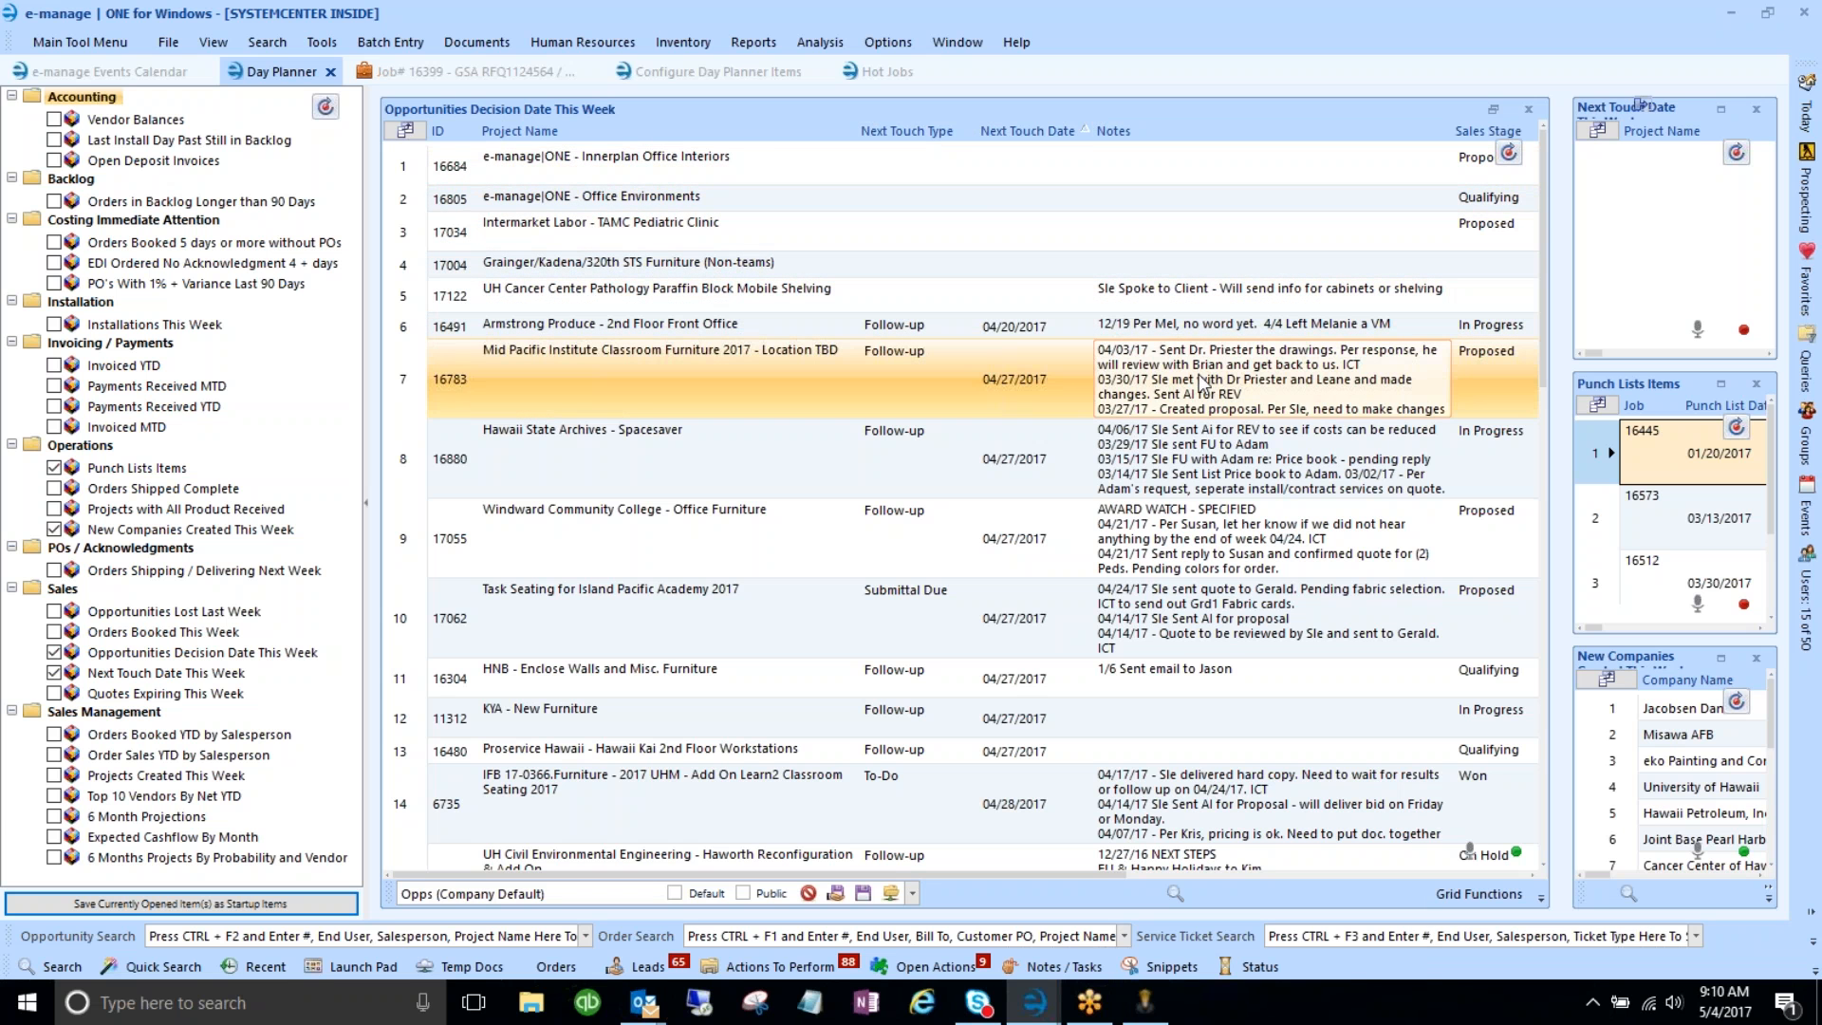
left_click(718, 76)
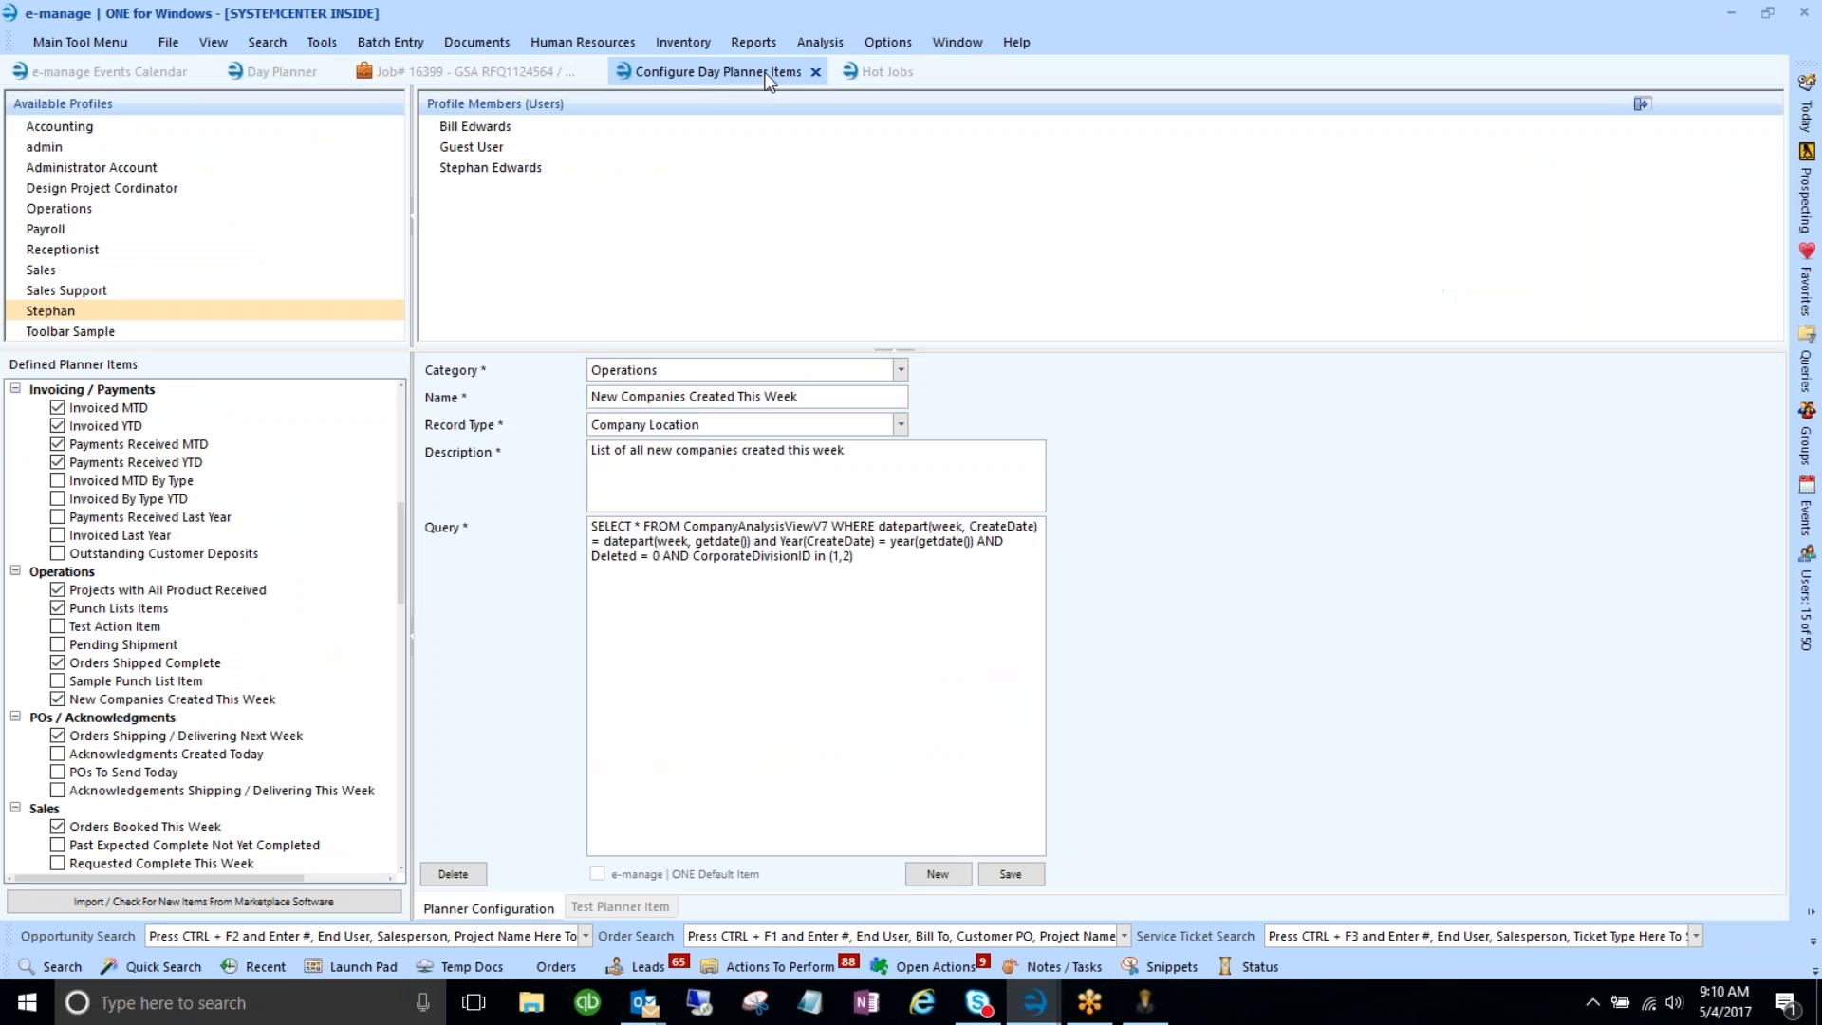
left_click_drag(889, 556, 594, 526)
left_click_drag(996, 576, 598, 524)
left_click_drag(758, 556, 956, 566)
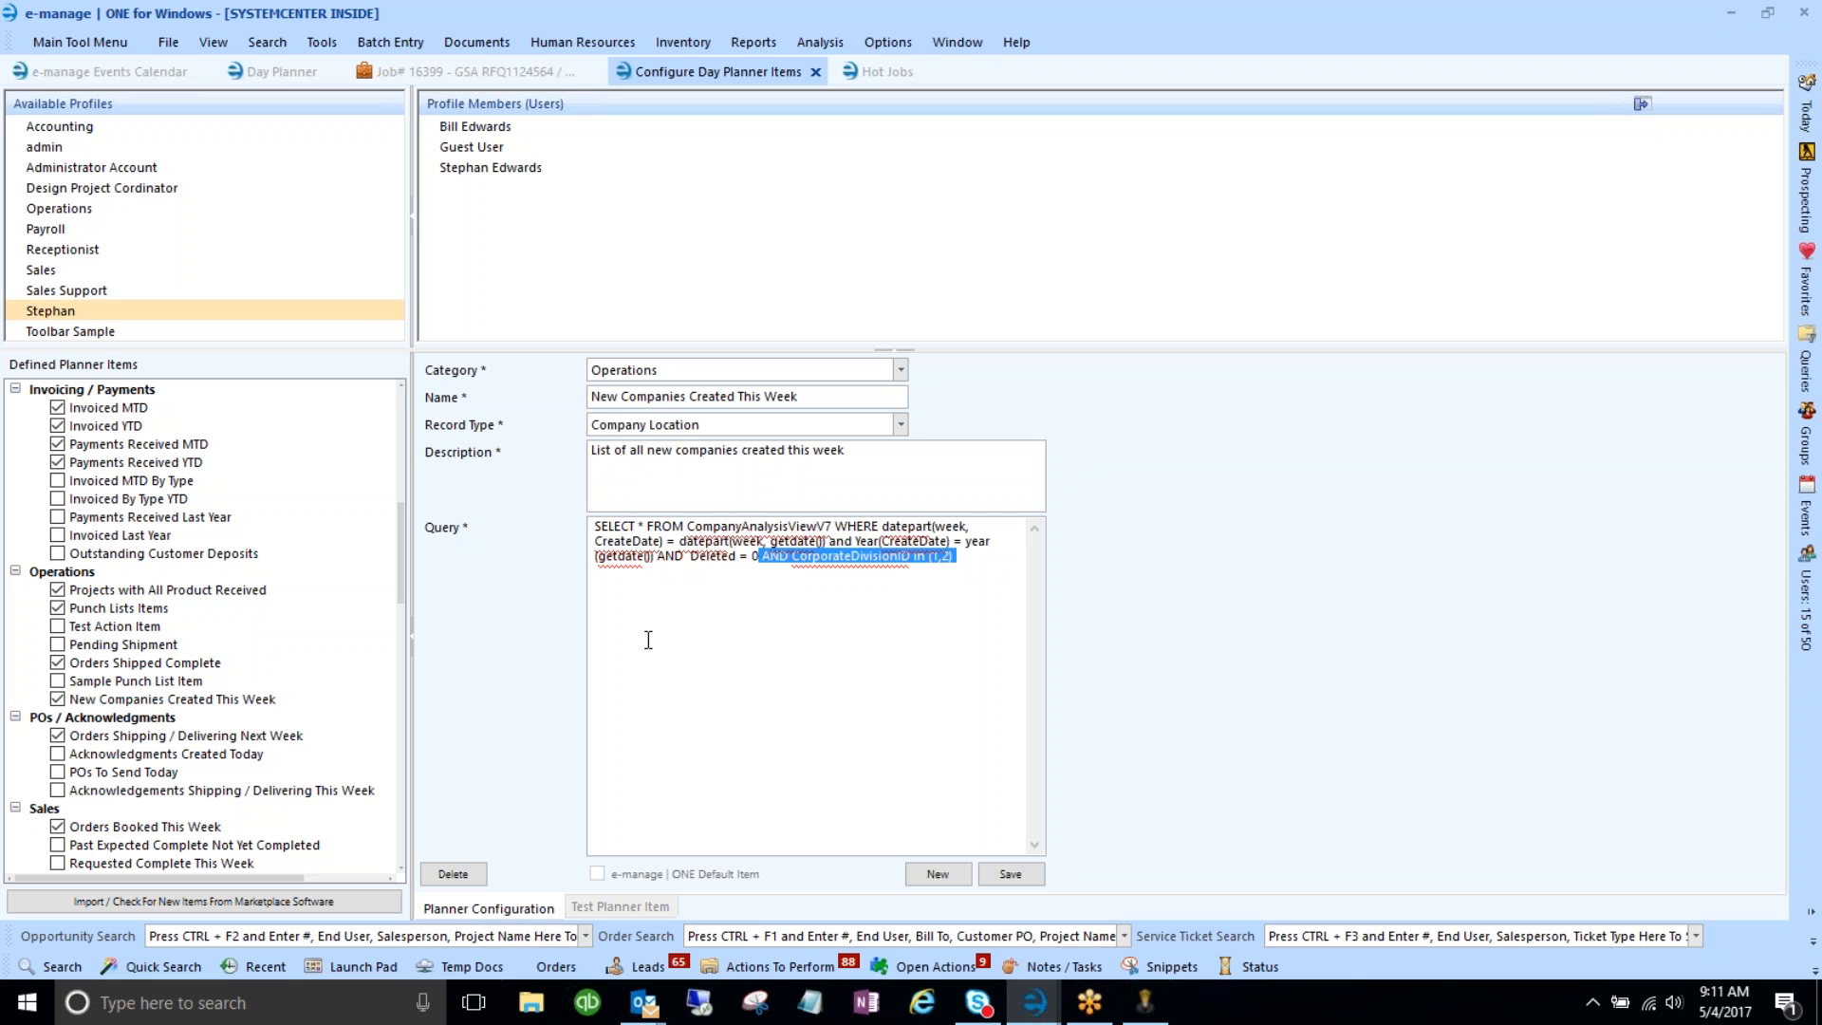
- From the Today panel, show the Hot Jobs list of five flagged jobs with reasons and values
left_click(1806, 115)
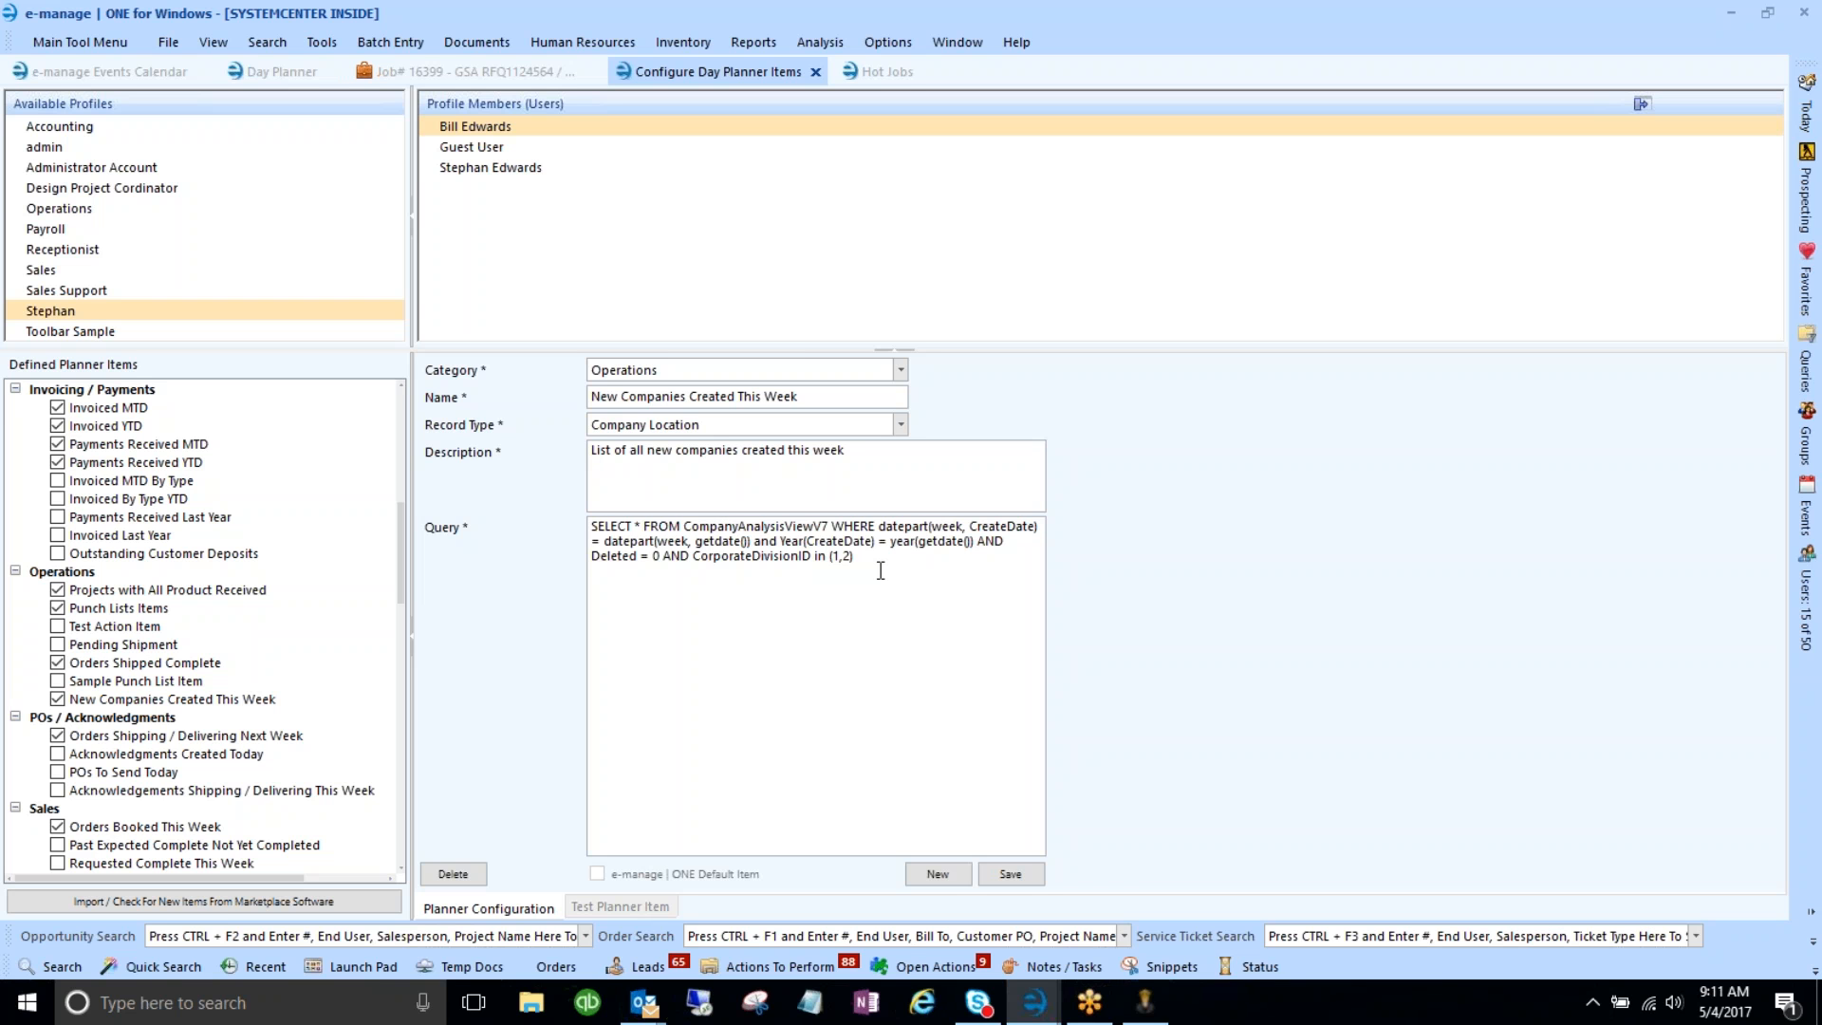
left_click(863, 78)
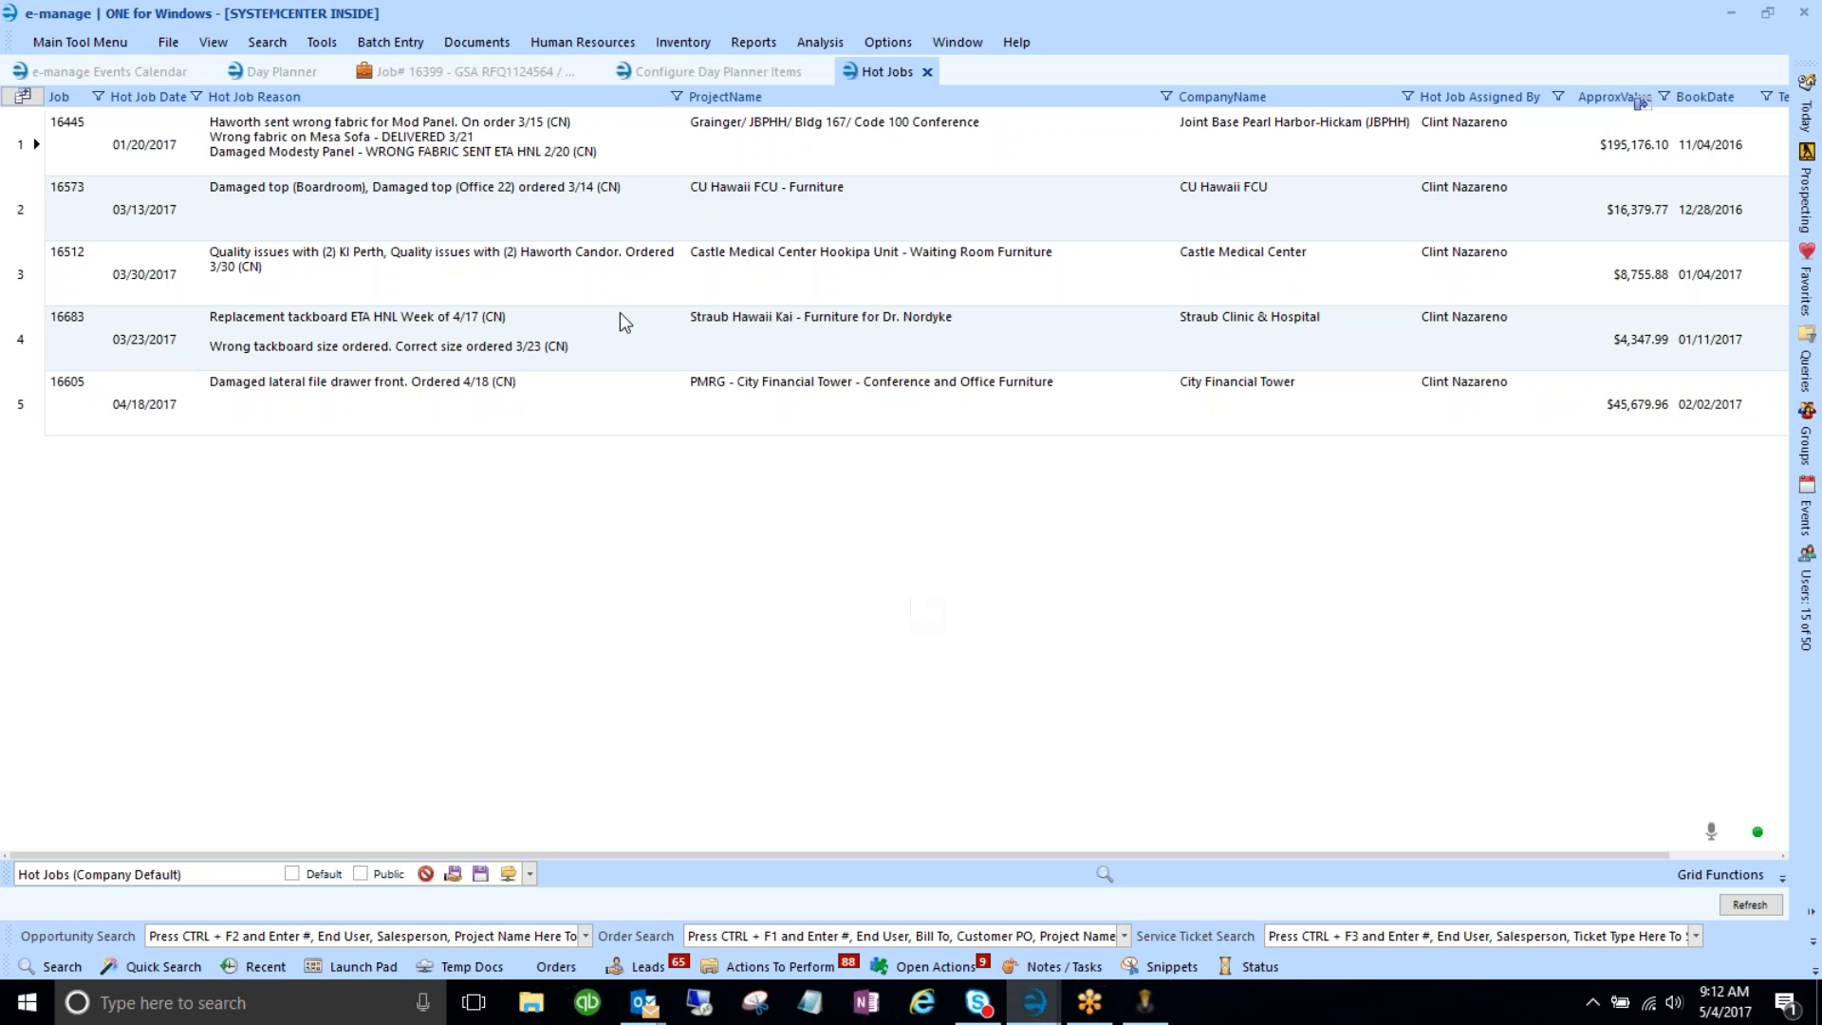
- Return to job 16399 and use Actions > Mark as Hot Job to flag it hot
left_click(427, 73)
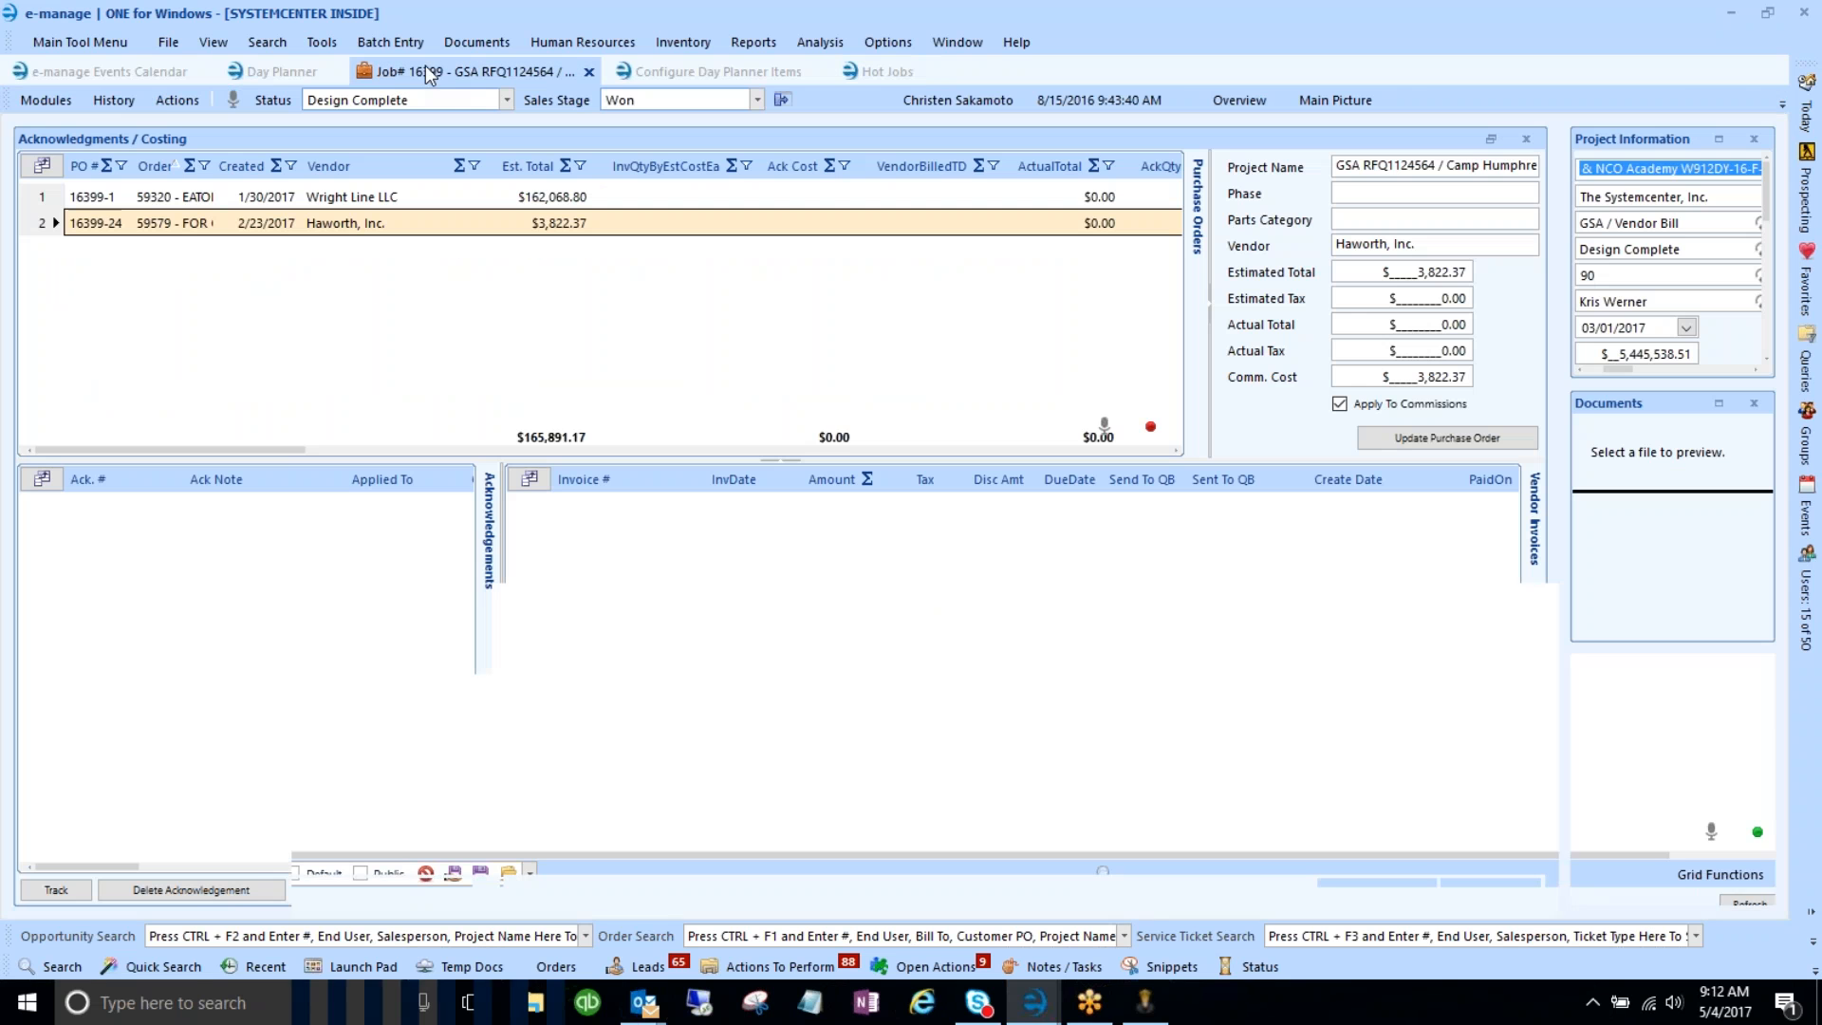
left_click(167, 104)
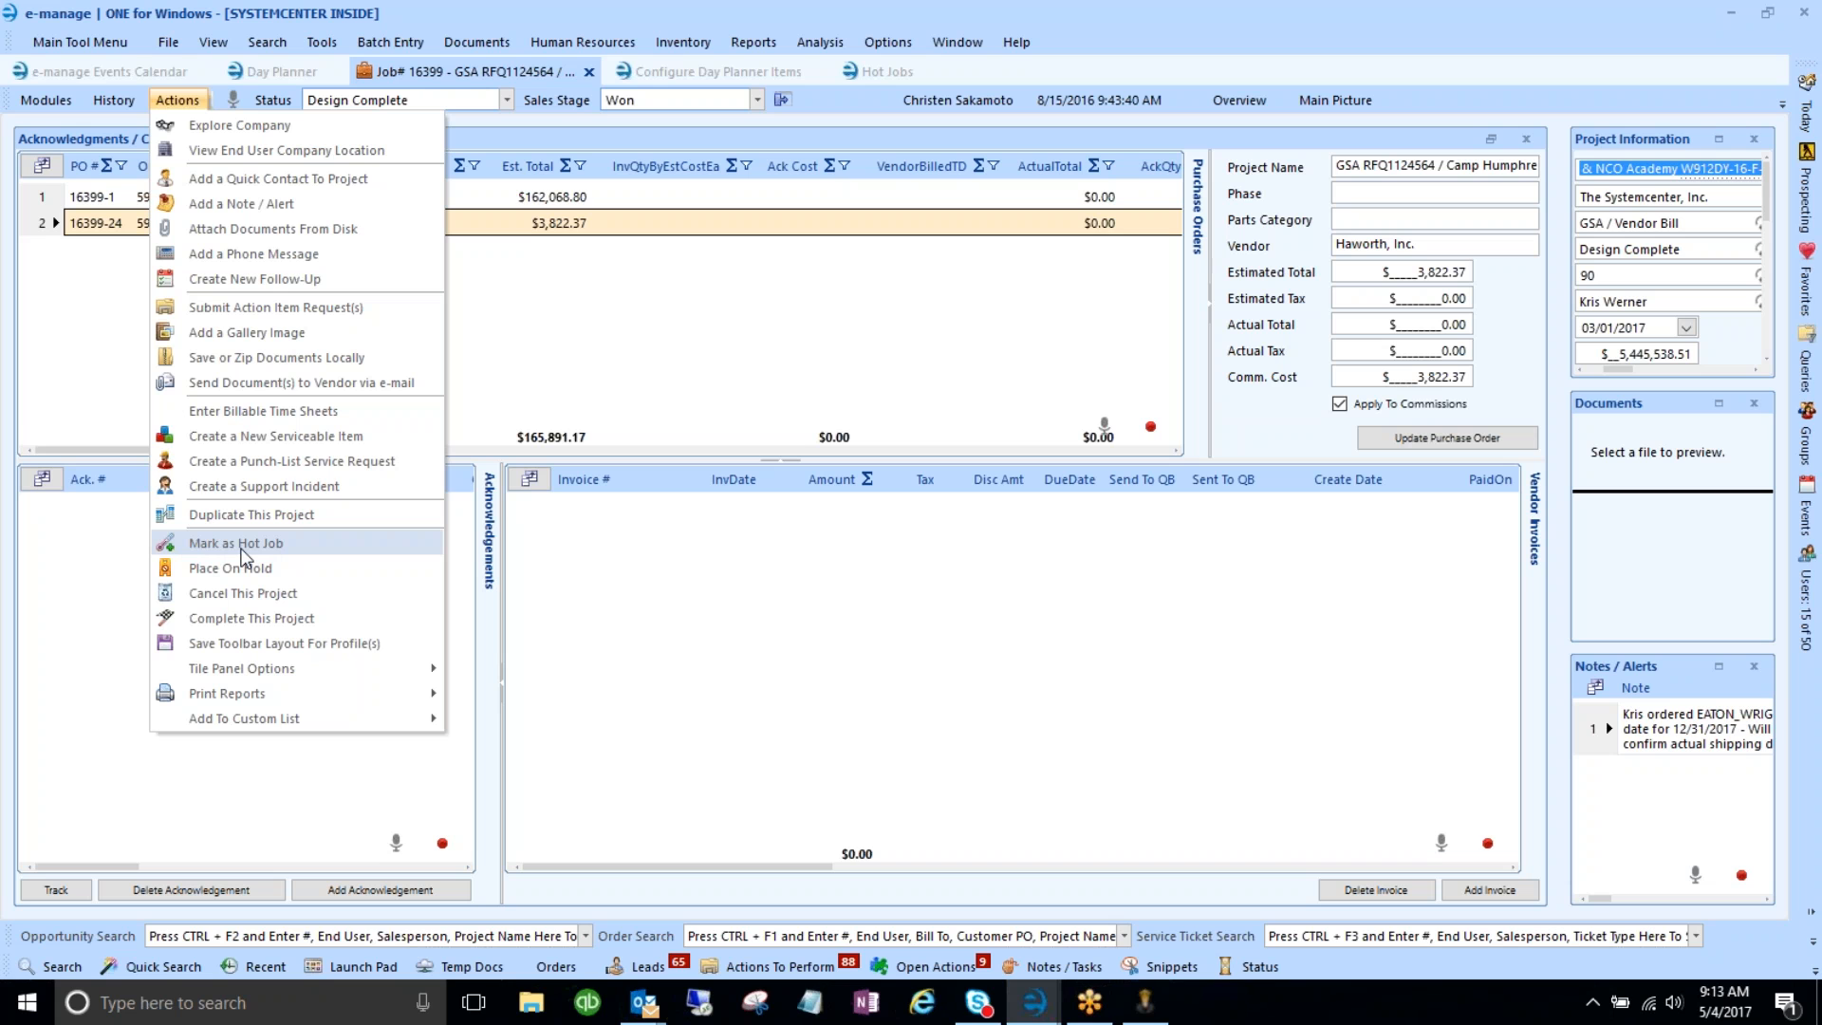
left_click(539, 355)
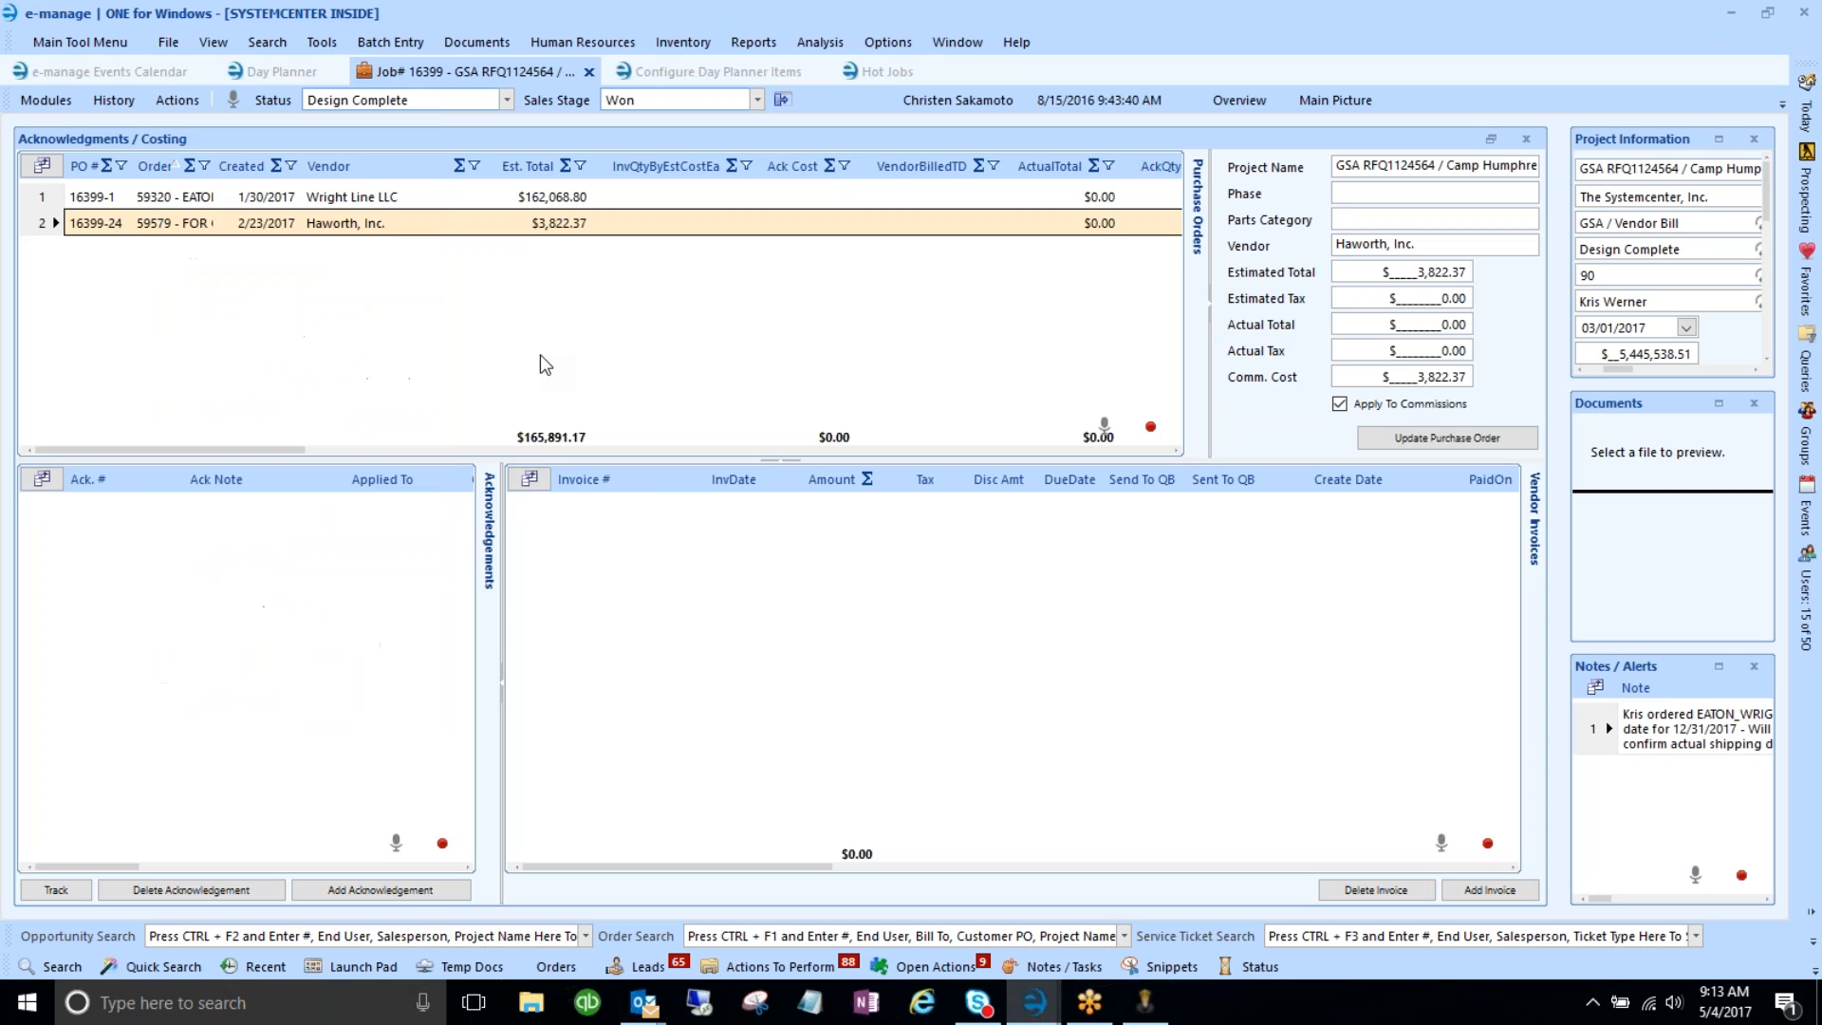
- Open Actions To Perform and expand the Draw/Estimate Required and Invoice for Final action item groups
left_click(744, 970)
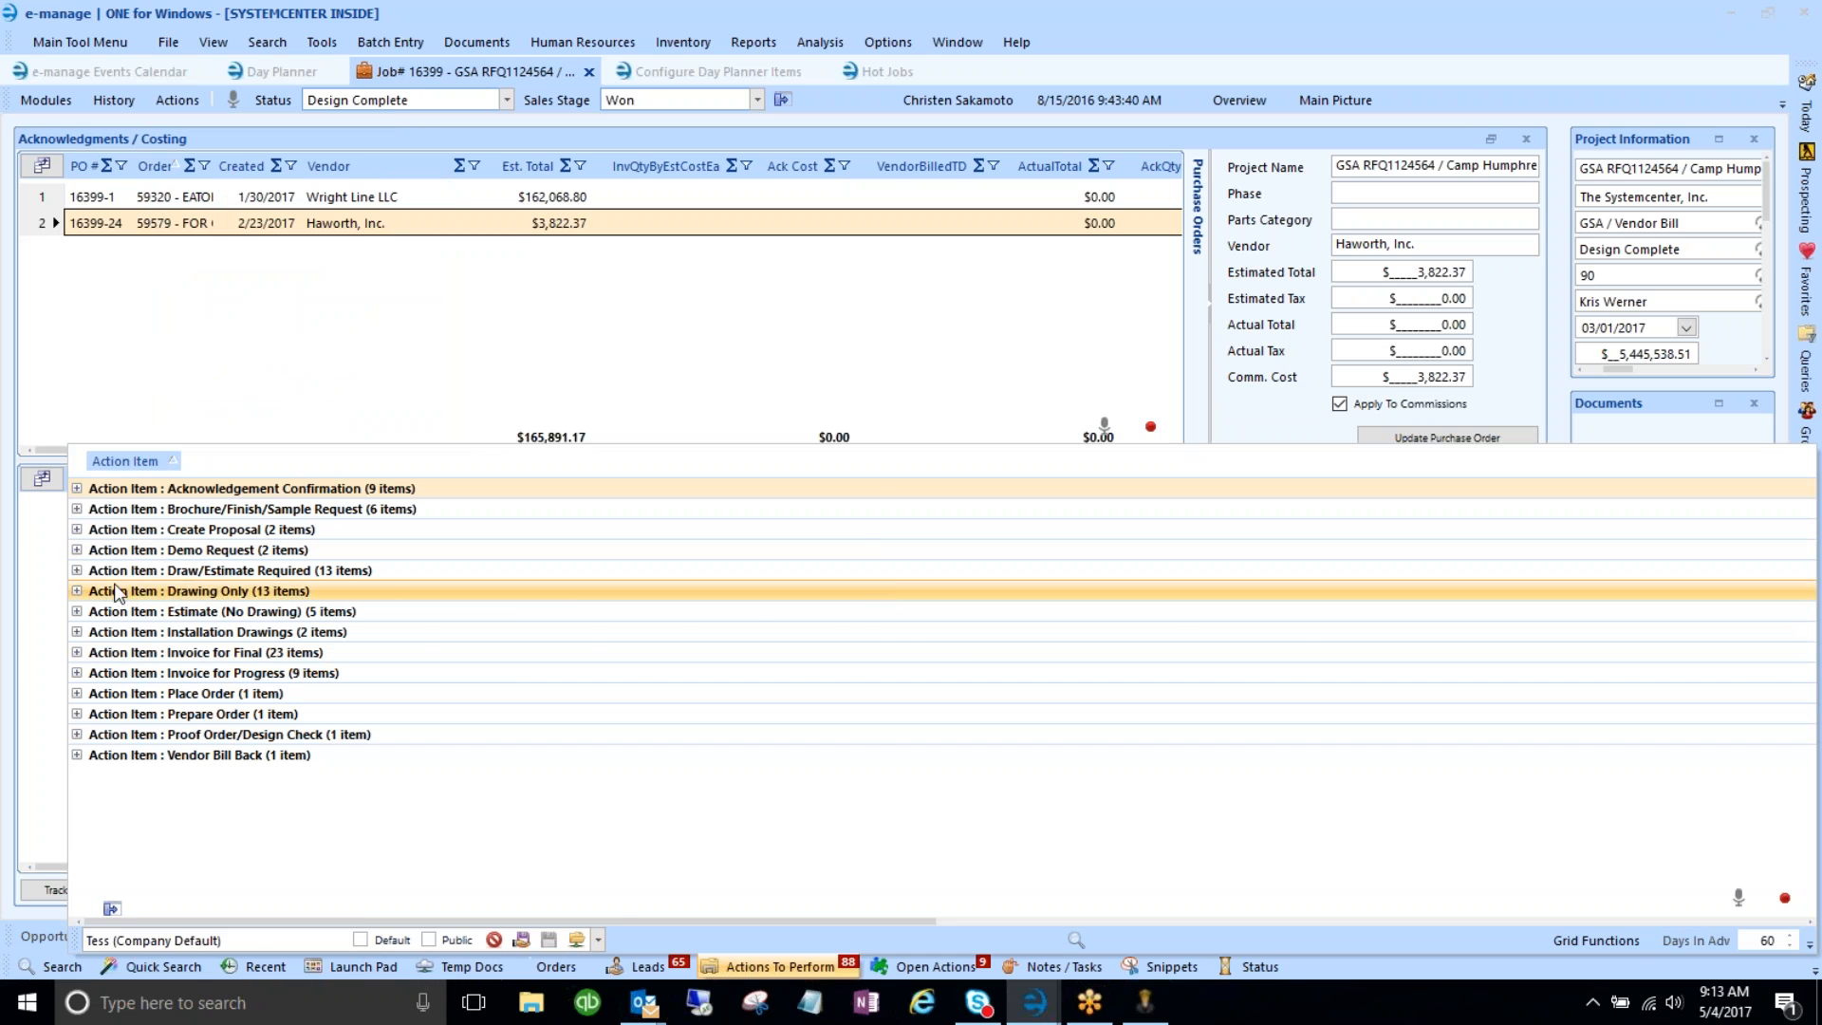
left_click(77, 569)
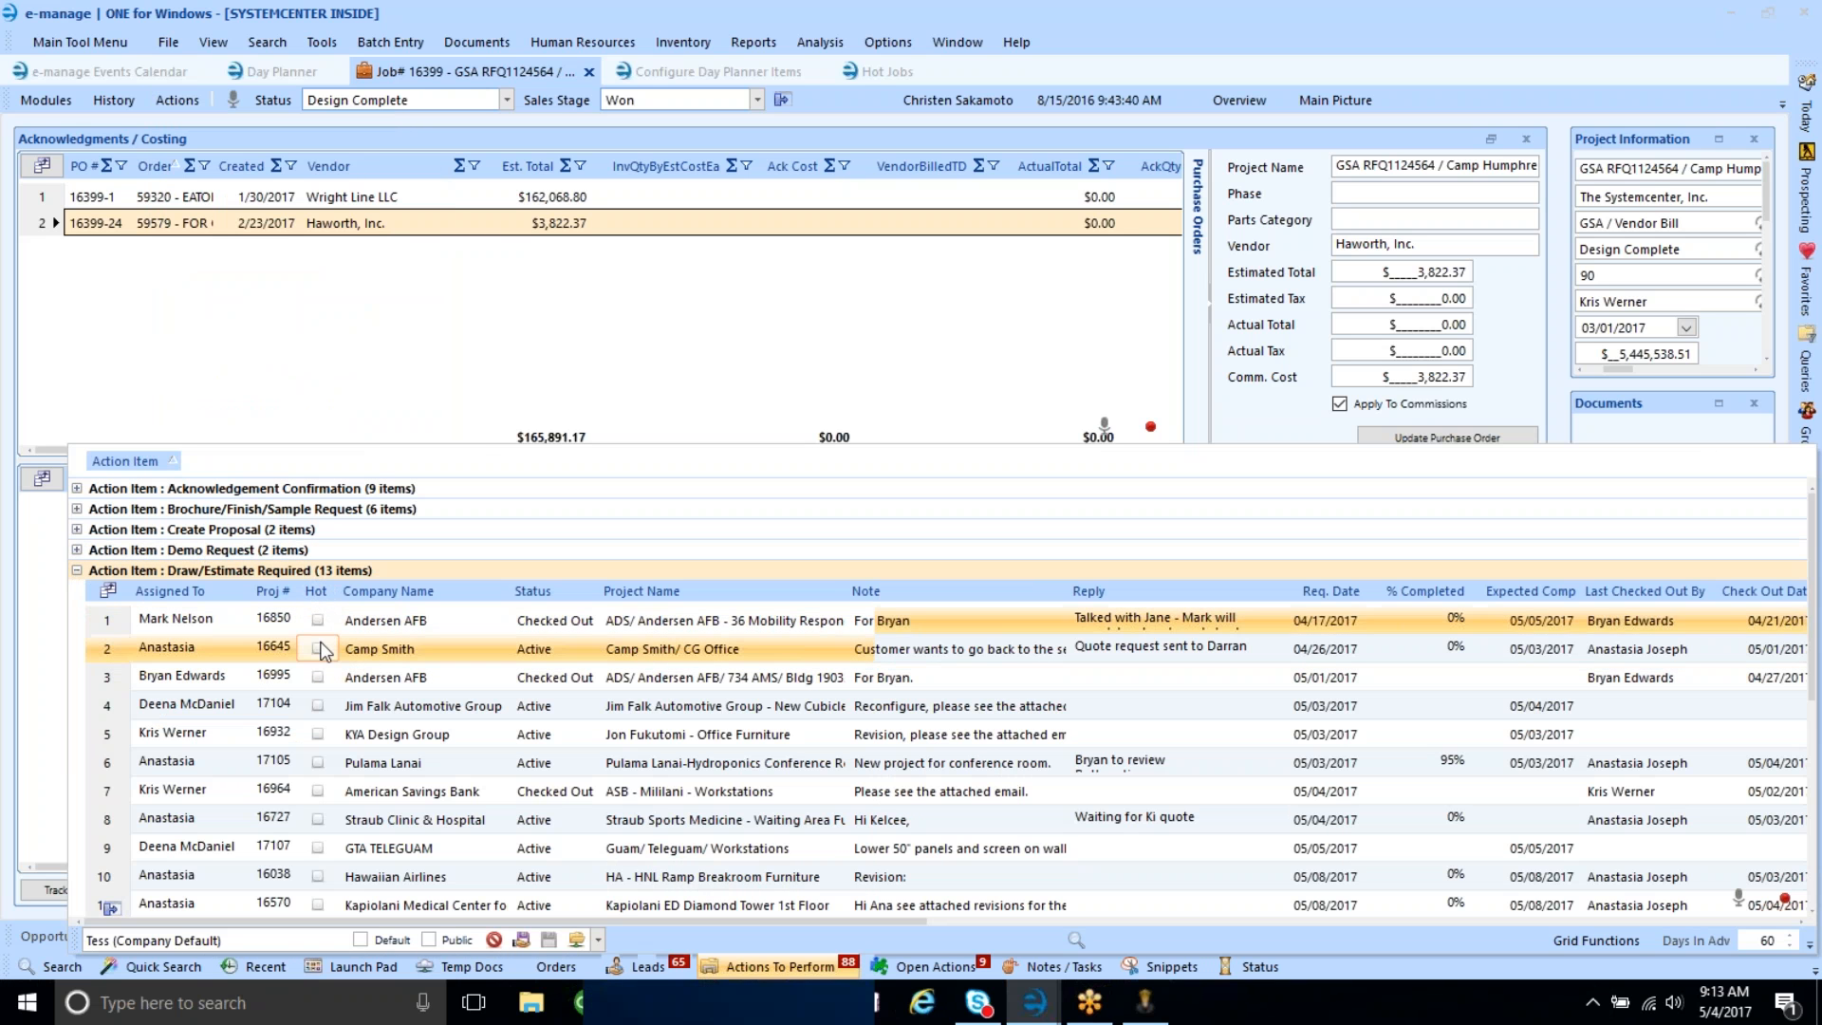
scroll(317, 667, "down", 3)
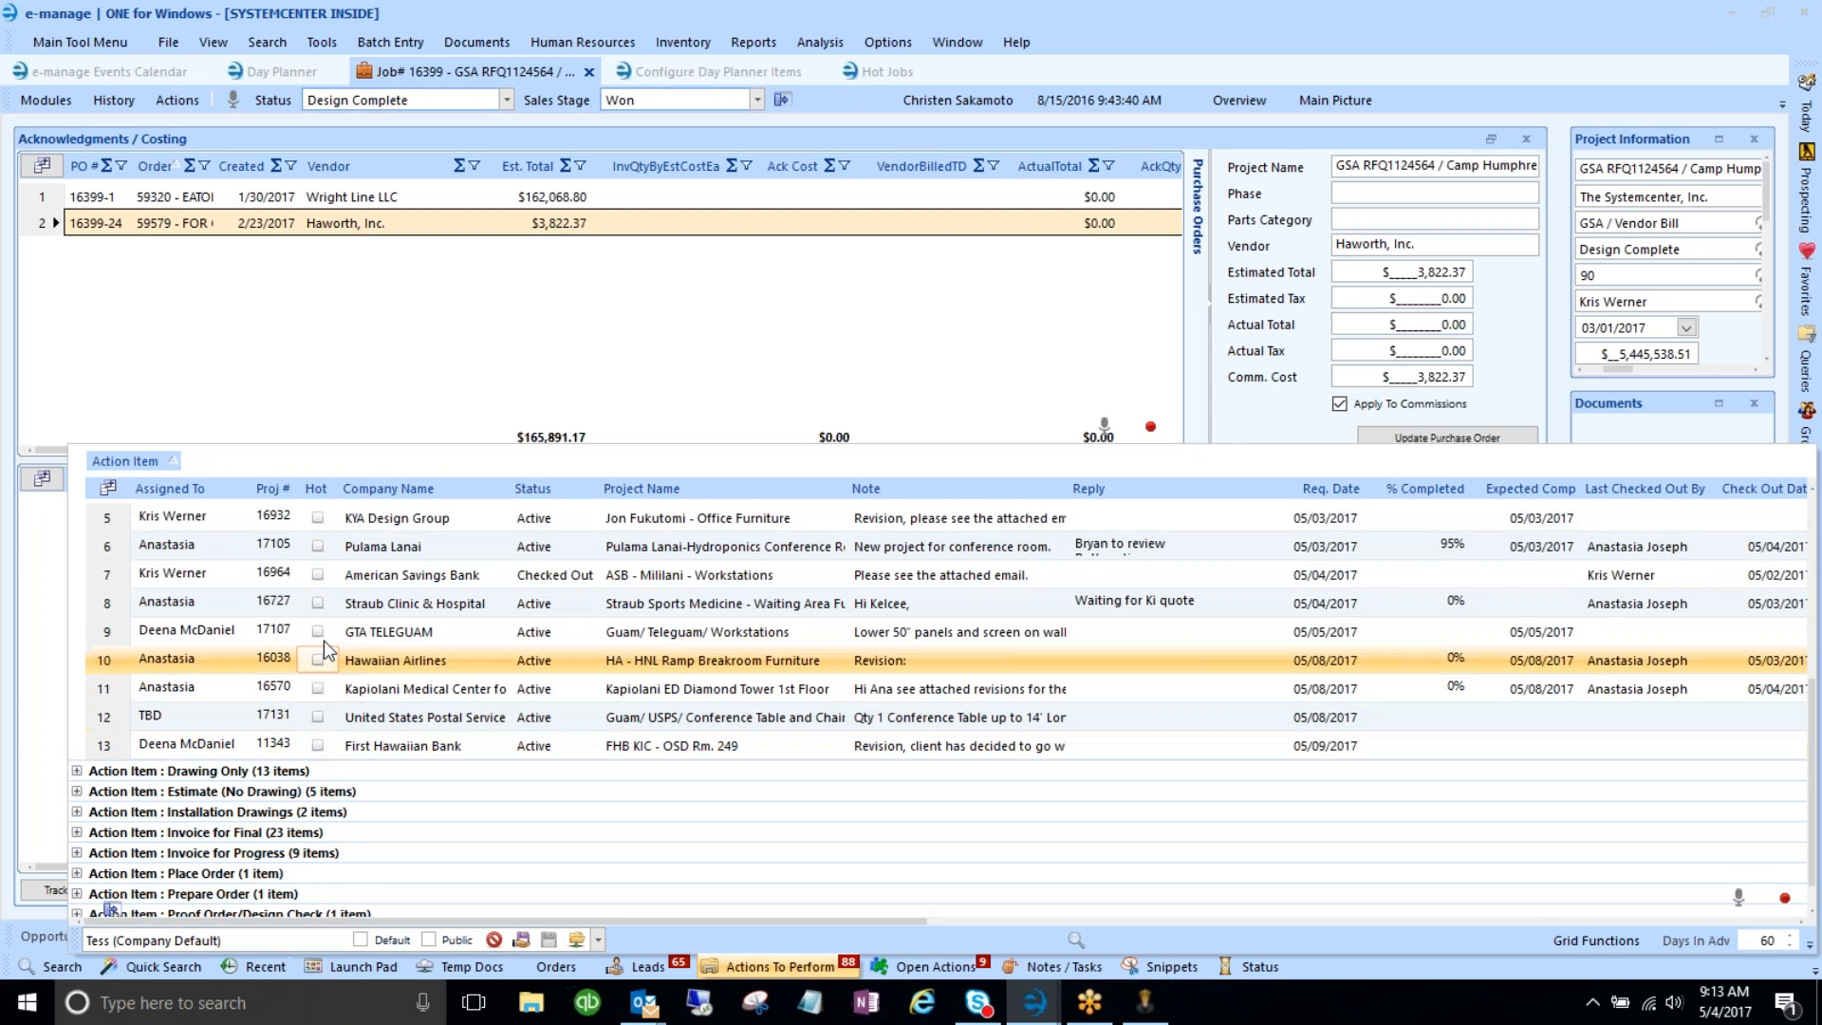
scroll(322, 641, "down", 1)
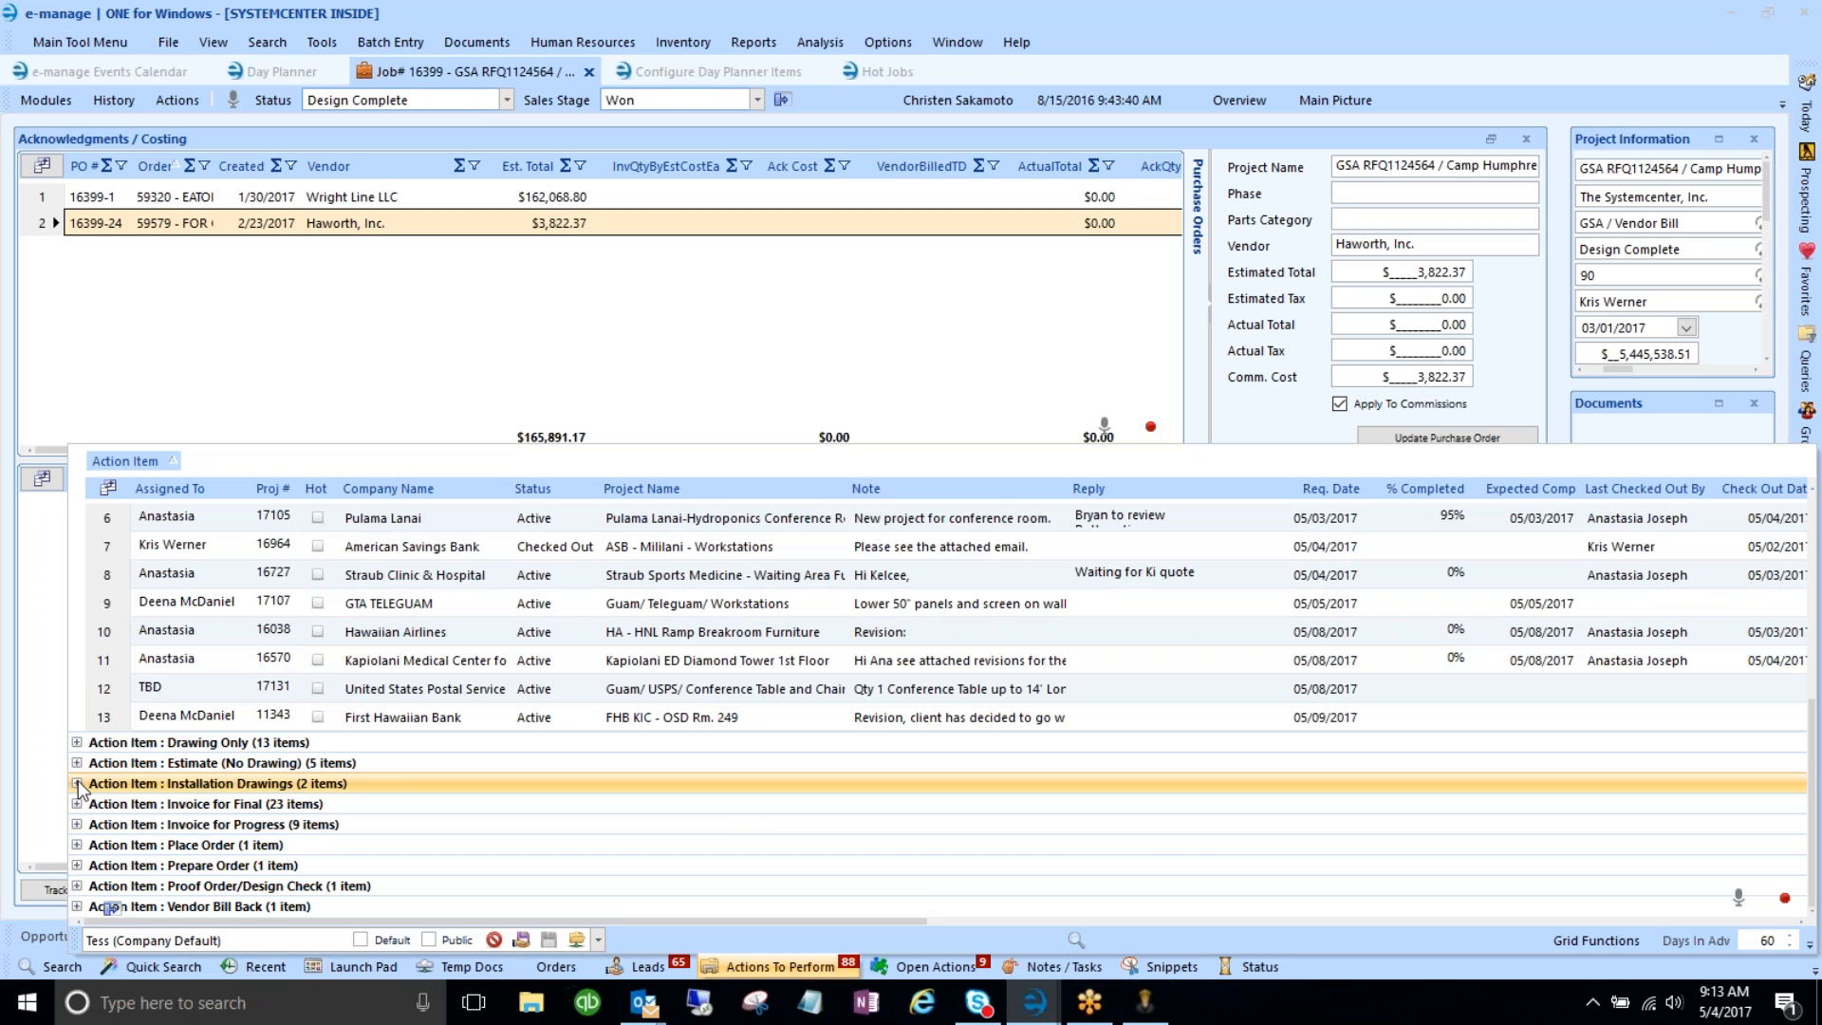
left_click(77, 802)
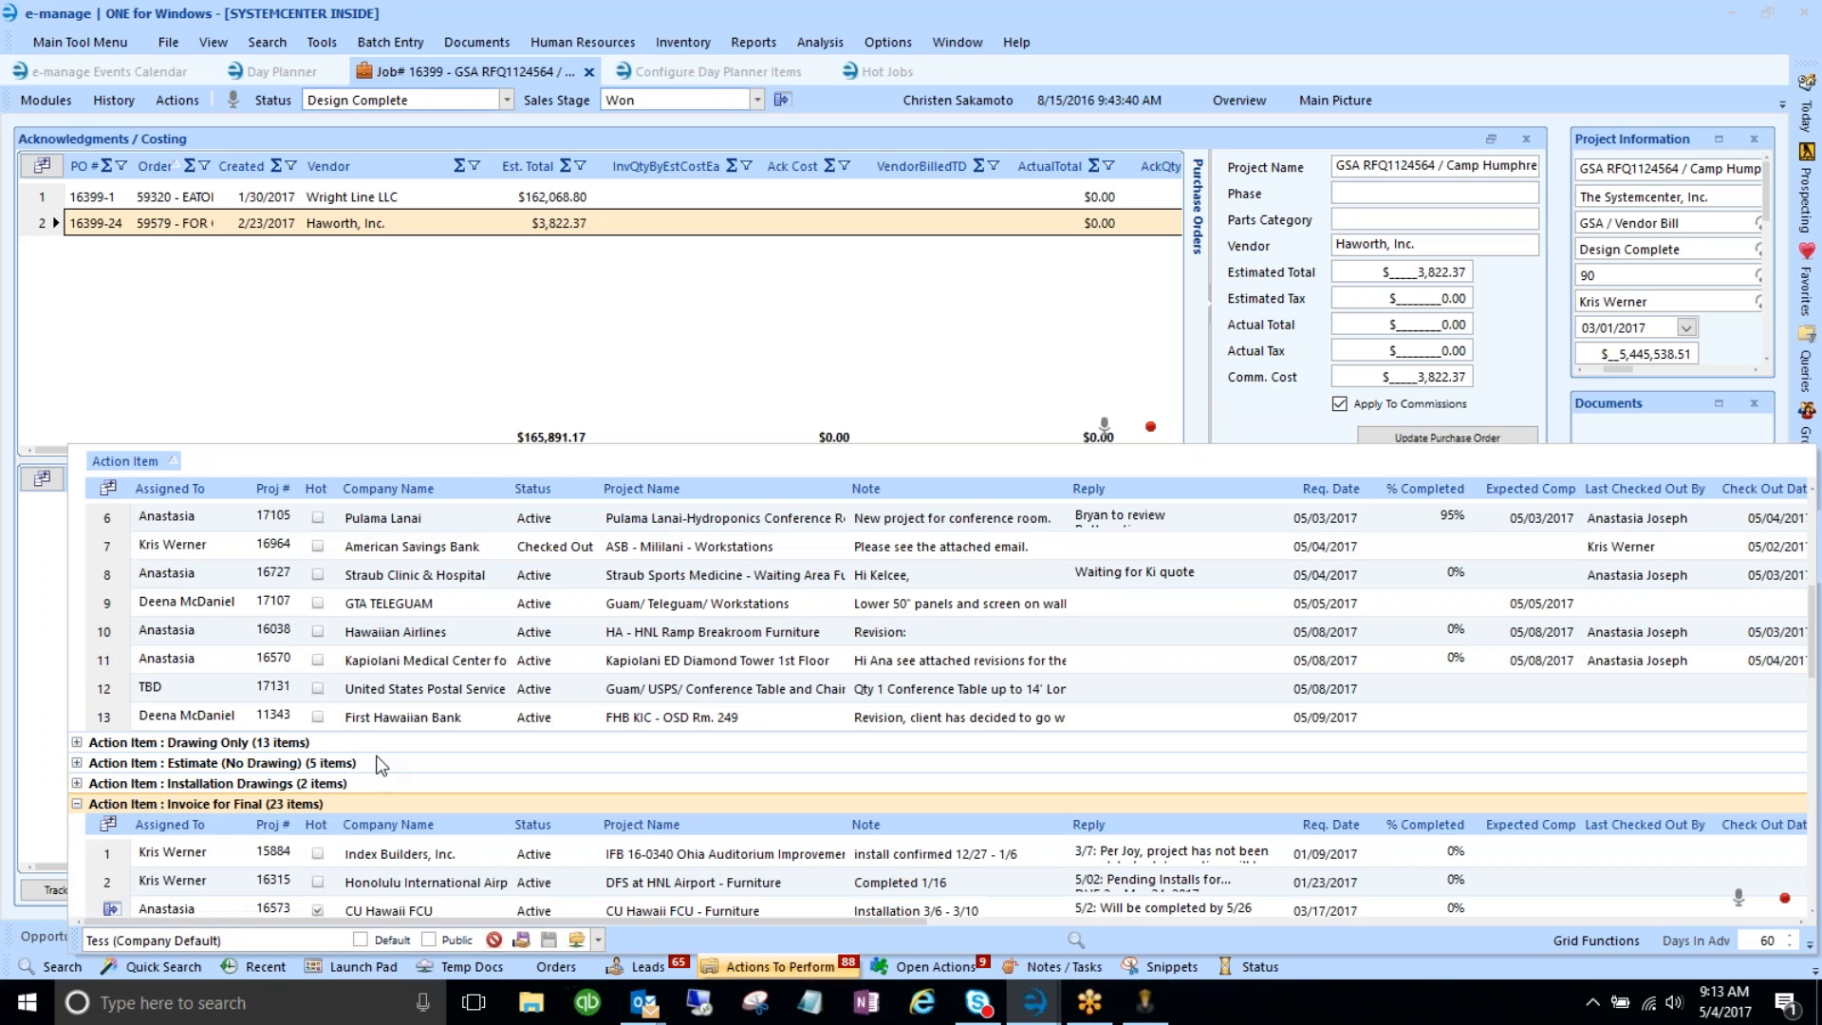
scroll(447, 721, "down", 4)
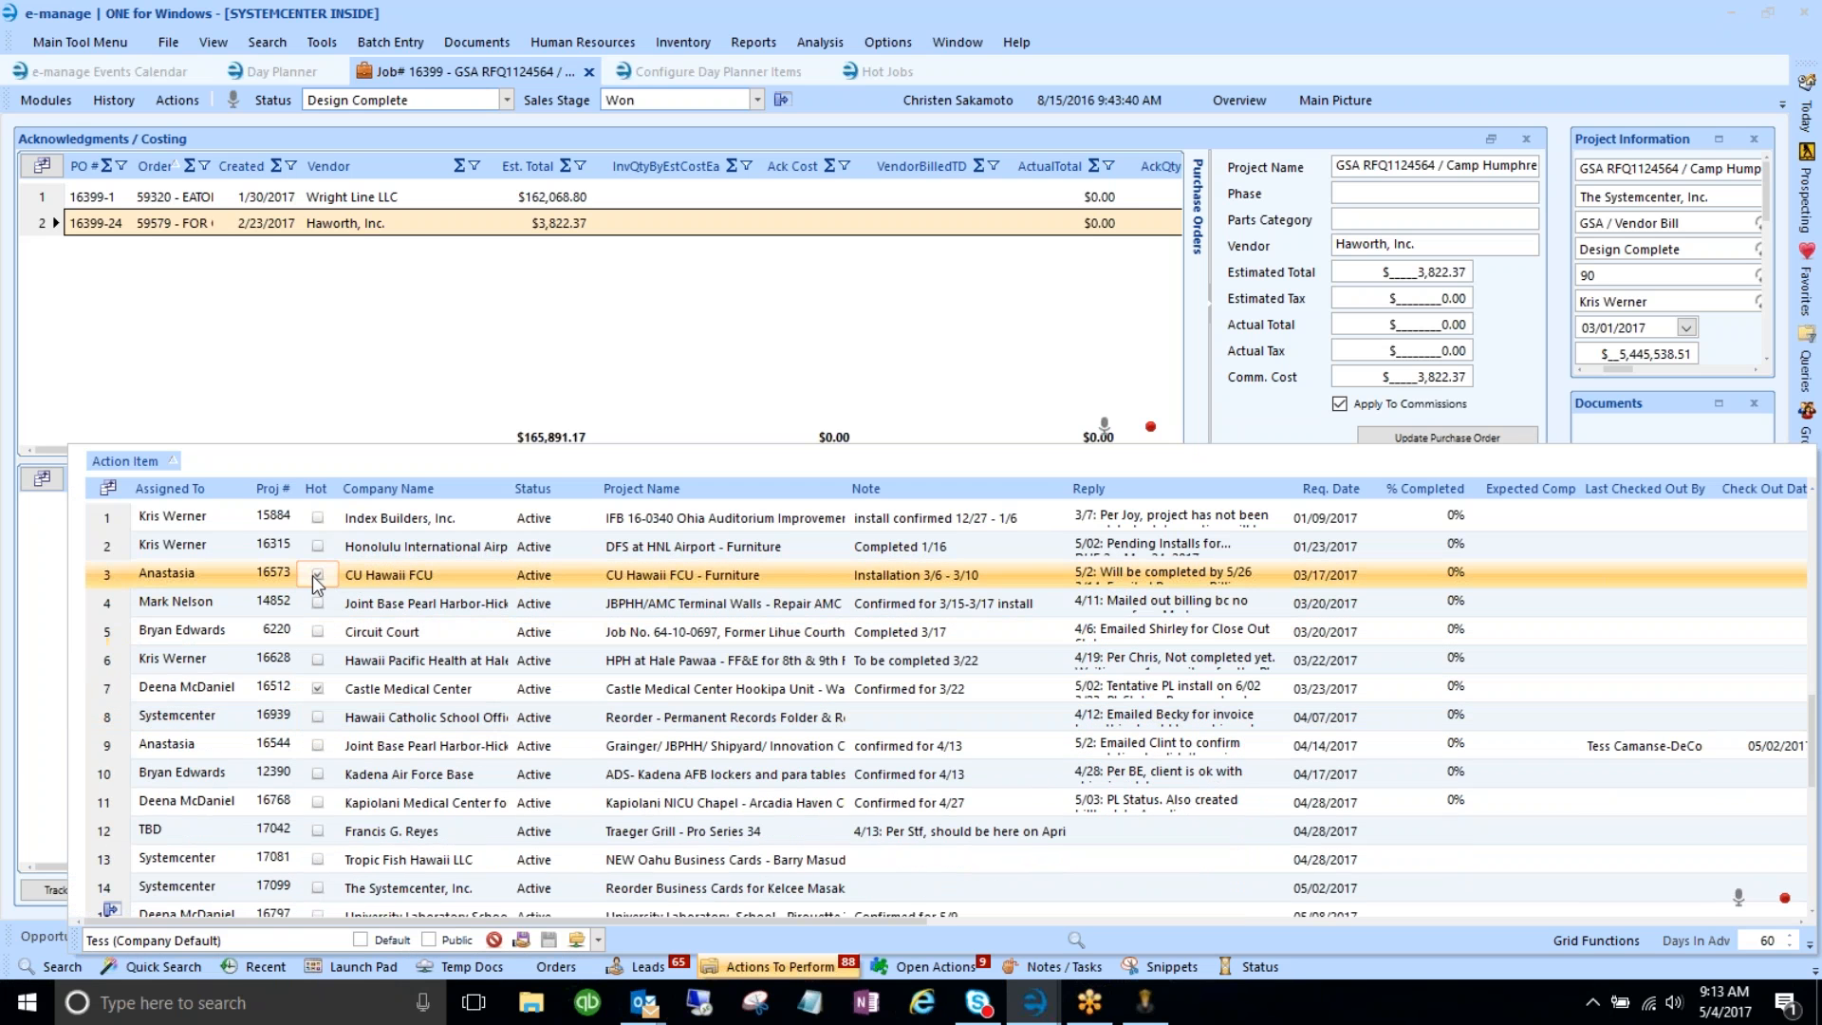